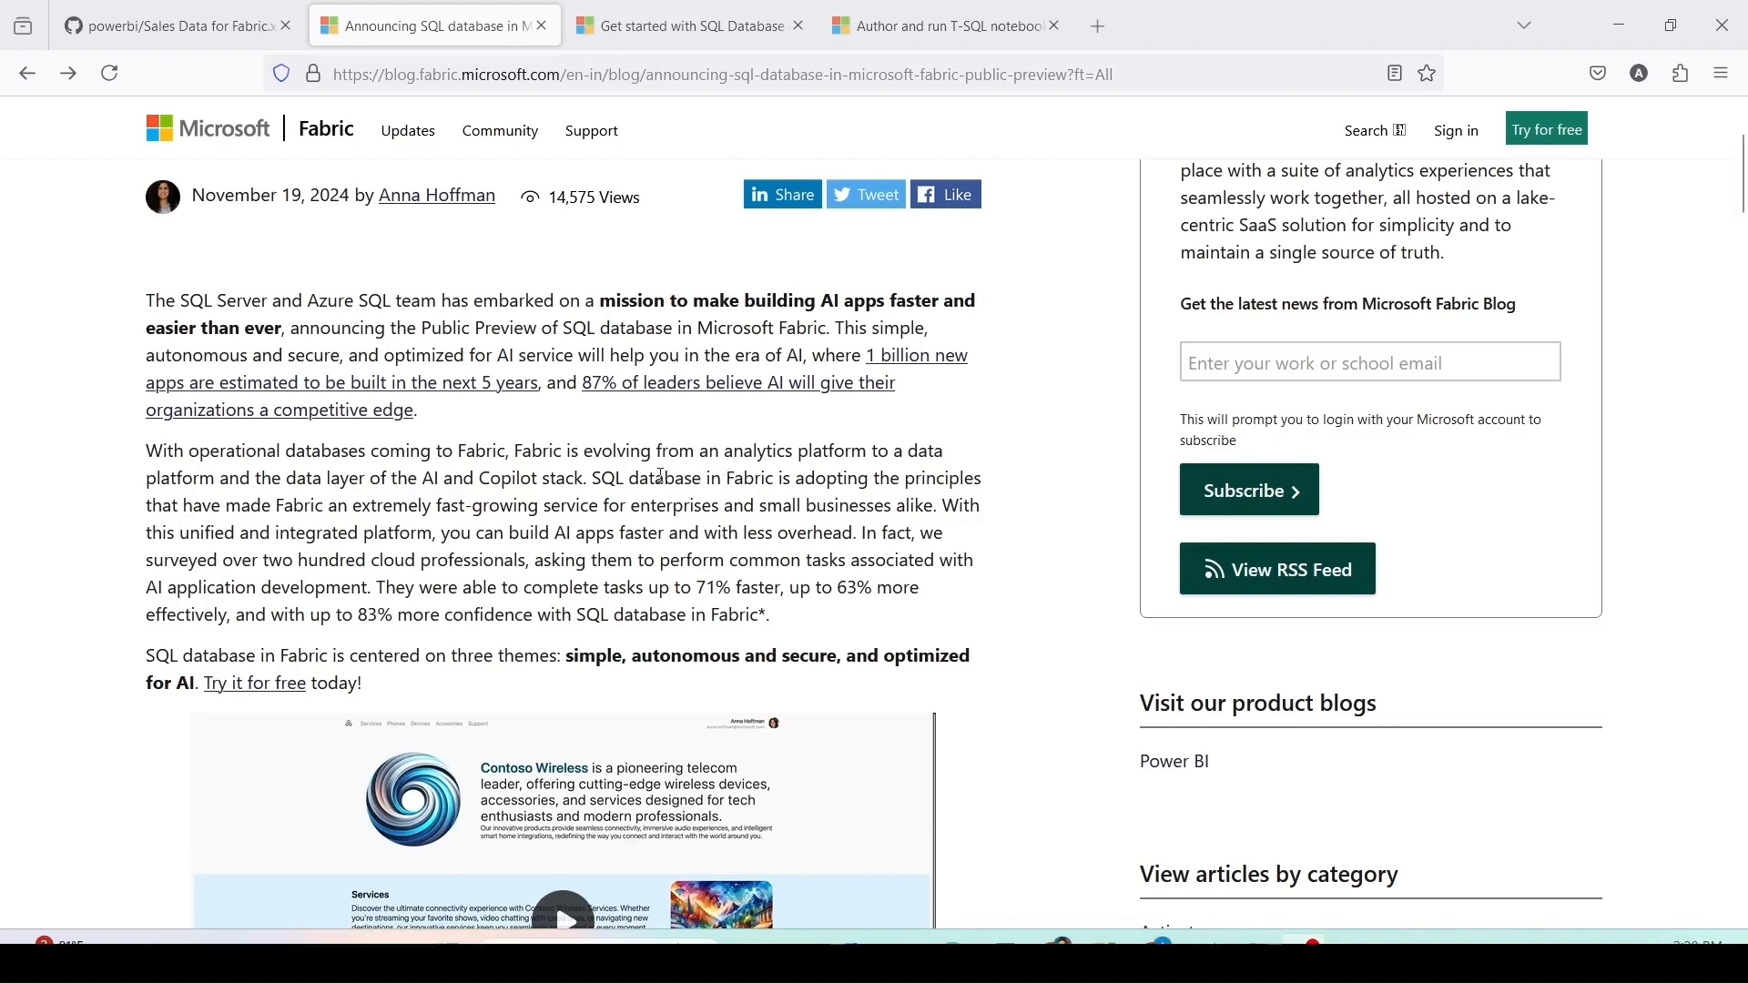
Step: Read the blog post announcing SQL database in Microsoft Fabric, from its feature themes through the Get started today learning resources
{"action": "scroll", "coordinate": [662, 475], "scroll_direction": "down", "scroll_amount": 10}
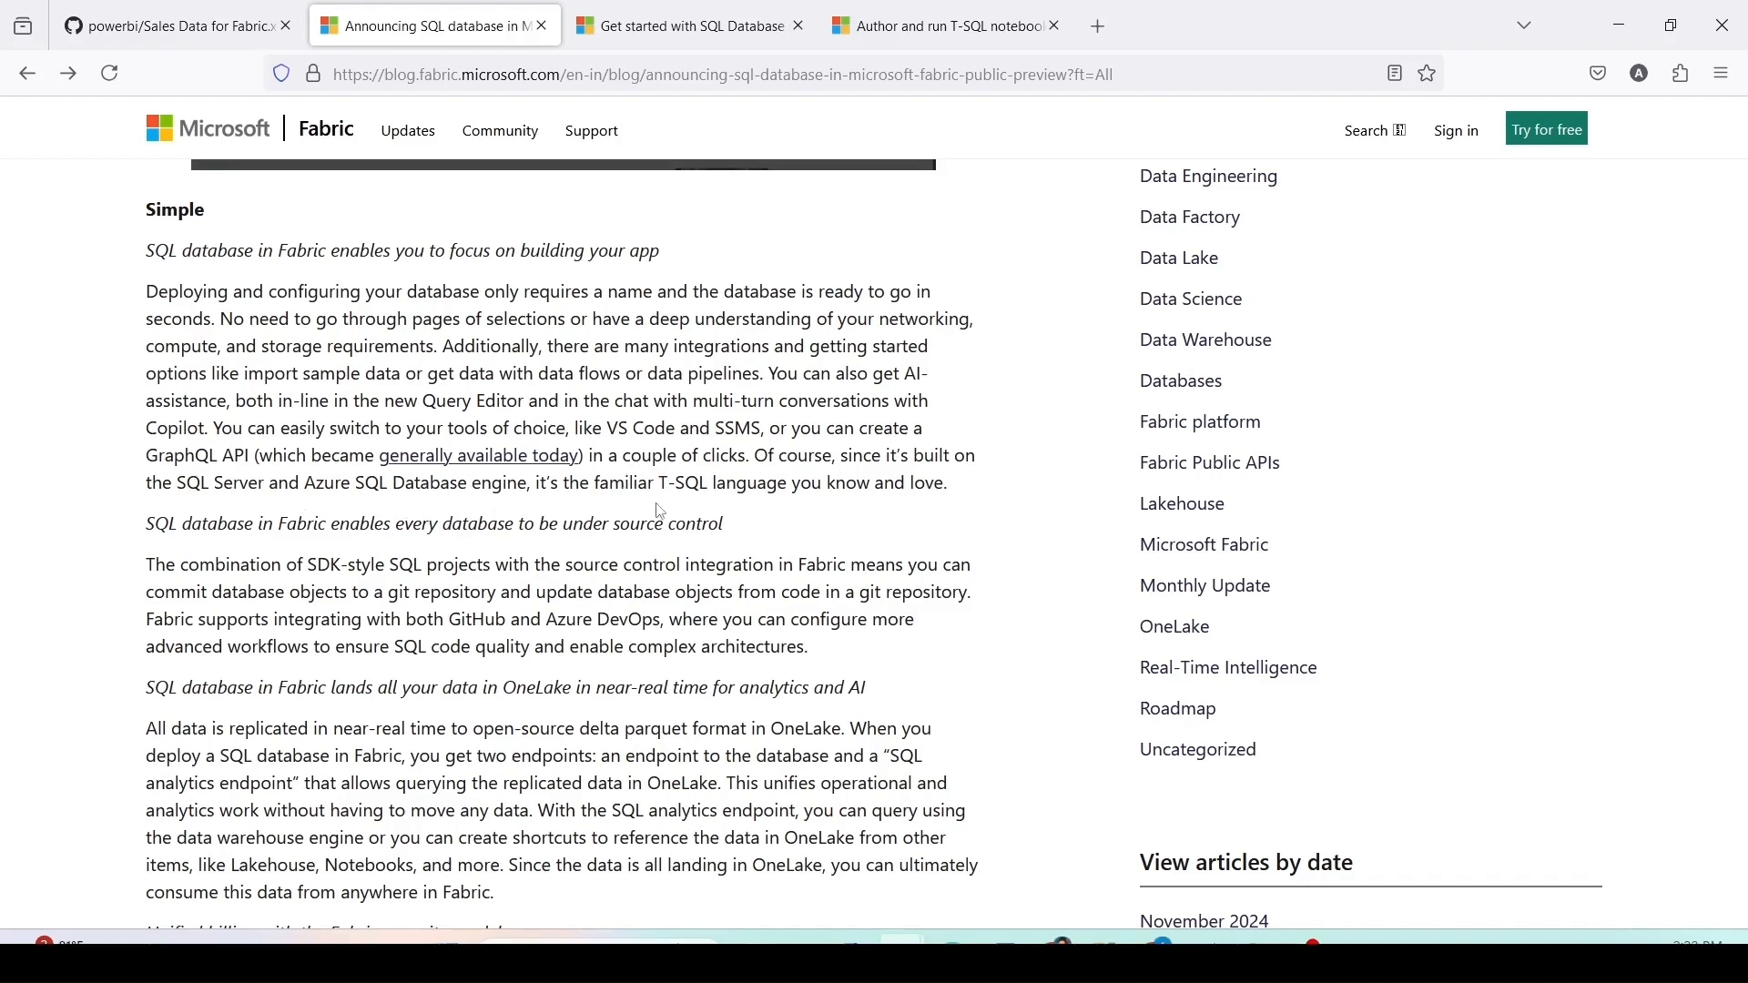
{"action": "scroll", "coordinate": [661, 512], "scroll_direction": "down", "scroll_amount": 3}
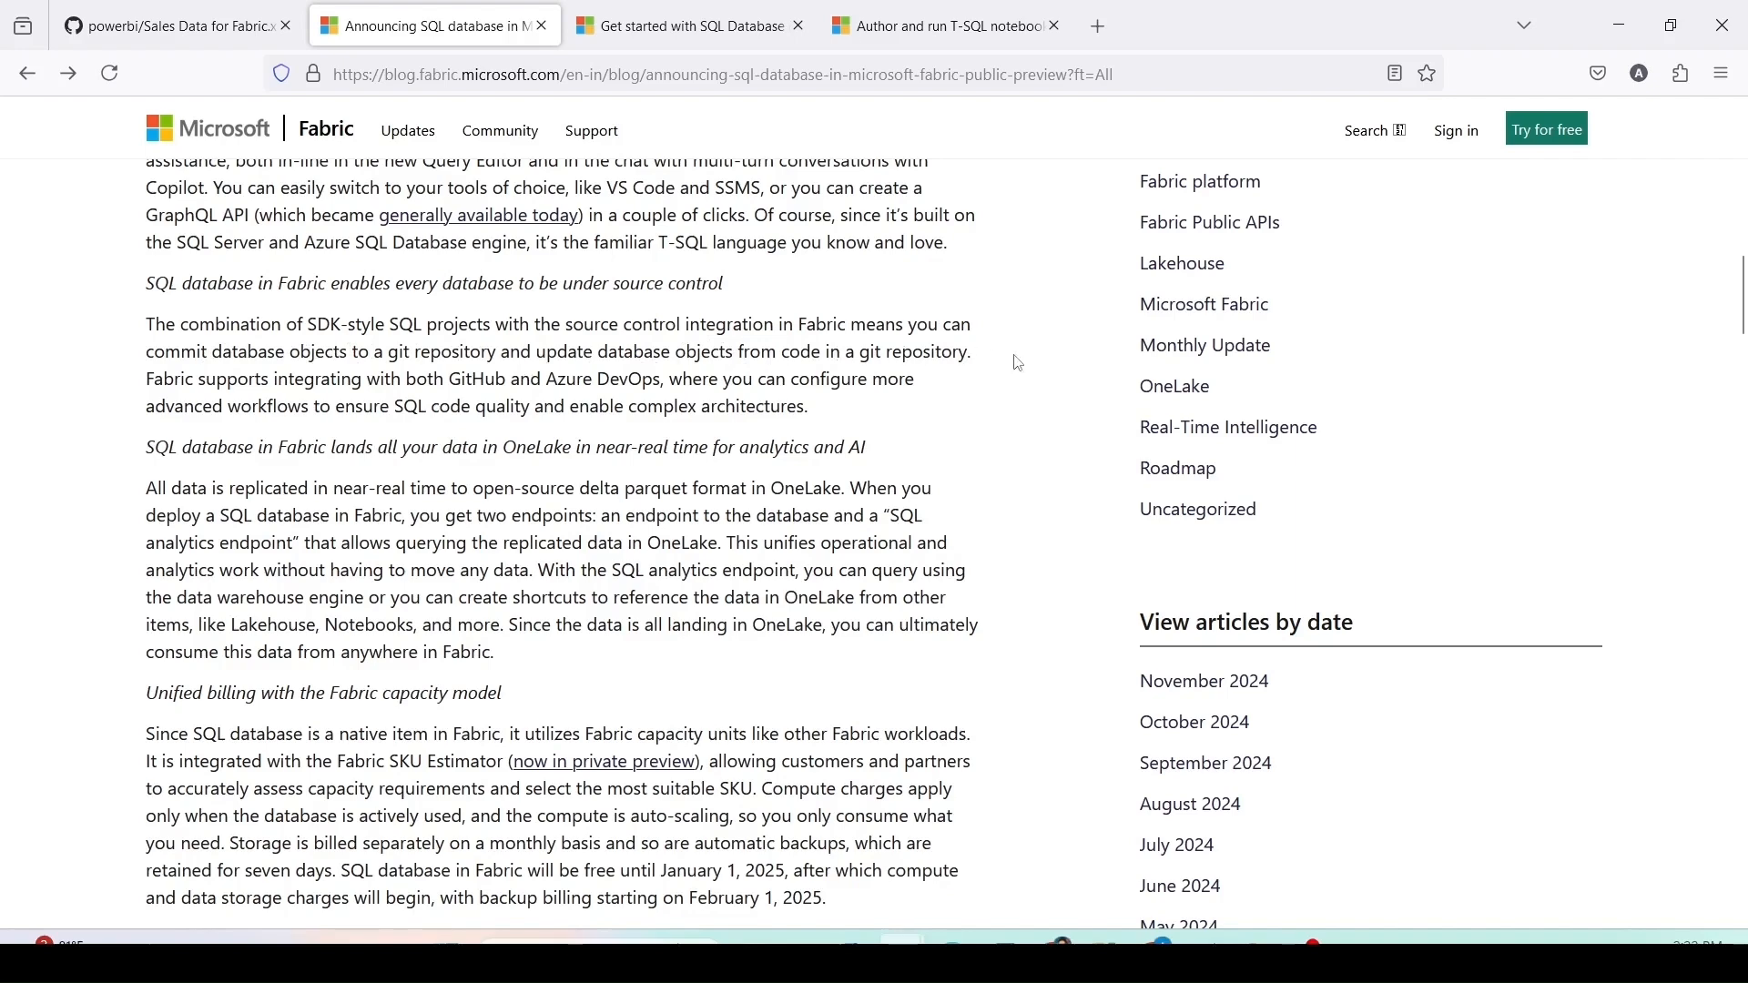
{"action": "scroll", "coordinate": [1018, 363], "scroll_direction": "down", "scroll_amount": 3}
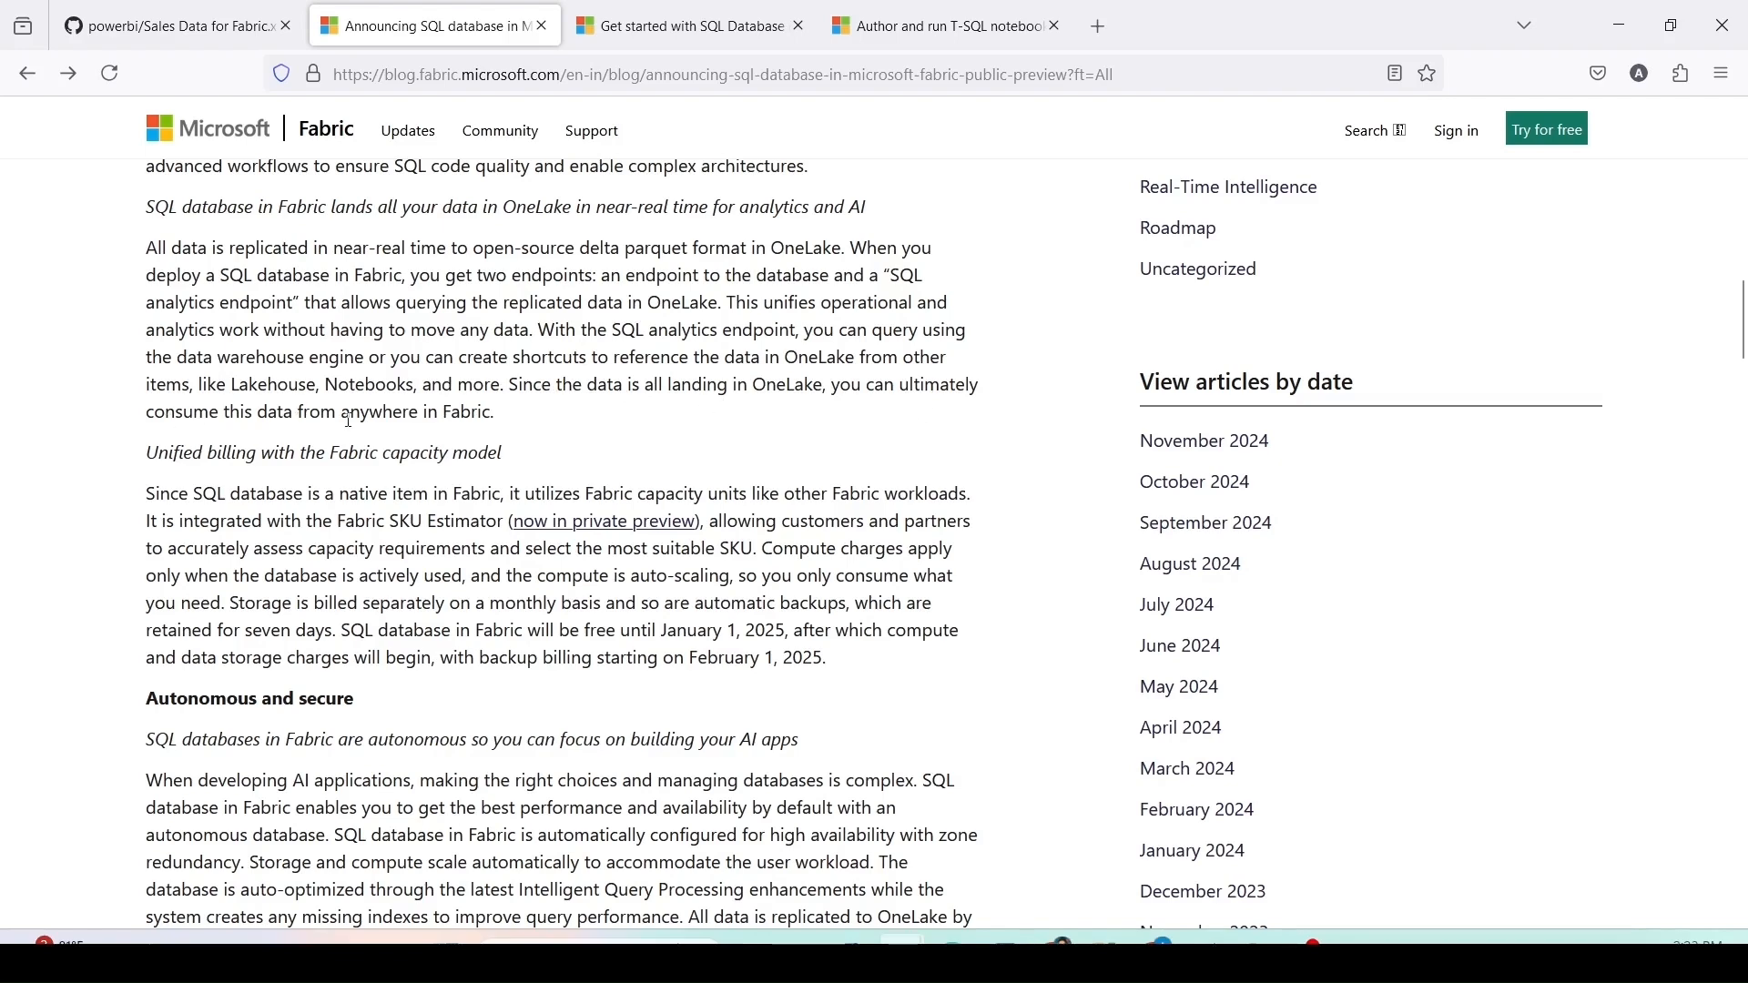
{"action": "scroll", "coordinate": [397, 411], "scroll_direction": "down", "scroll_amount": 2}
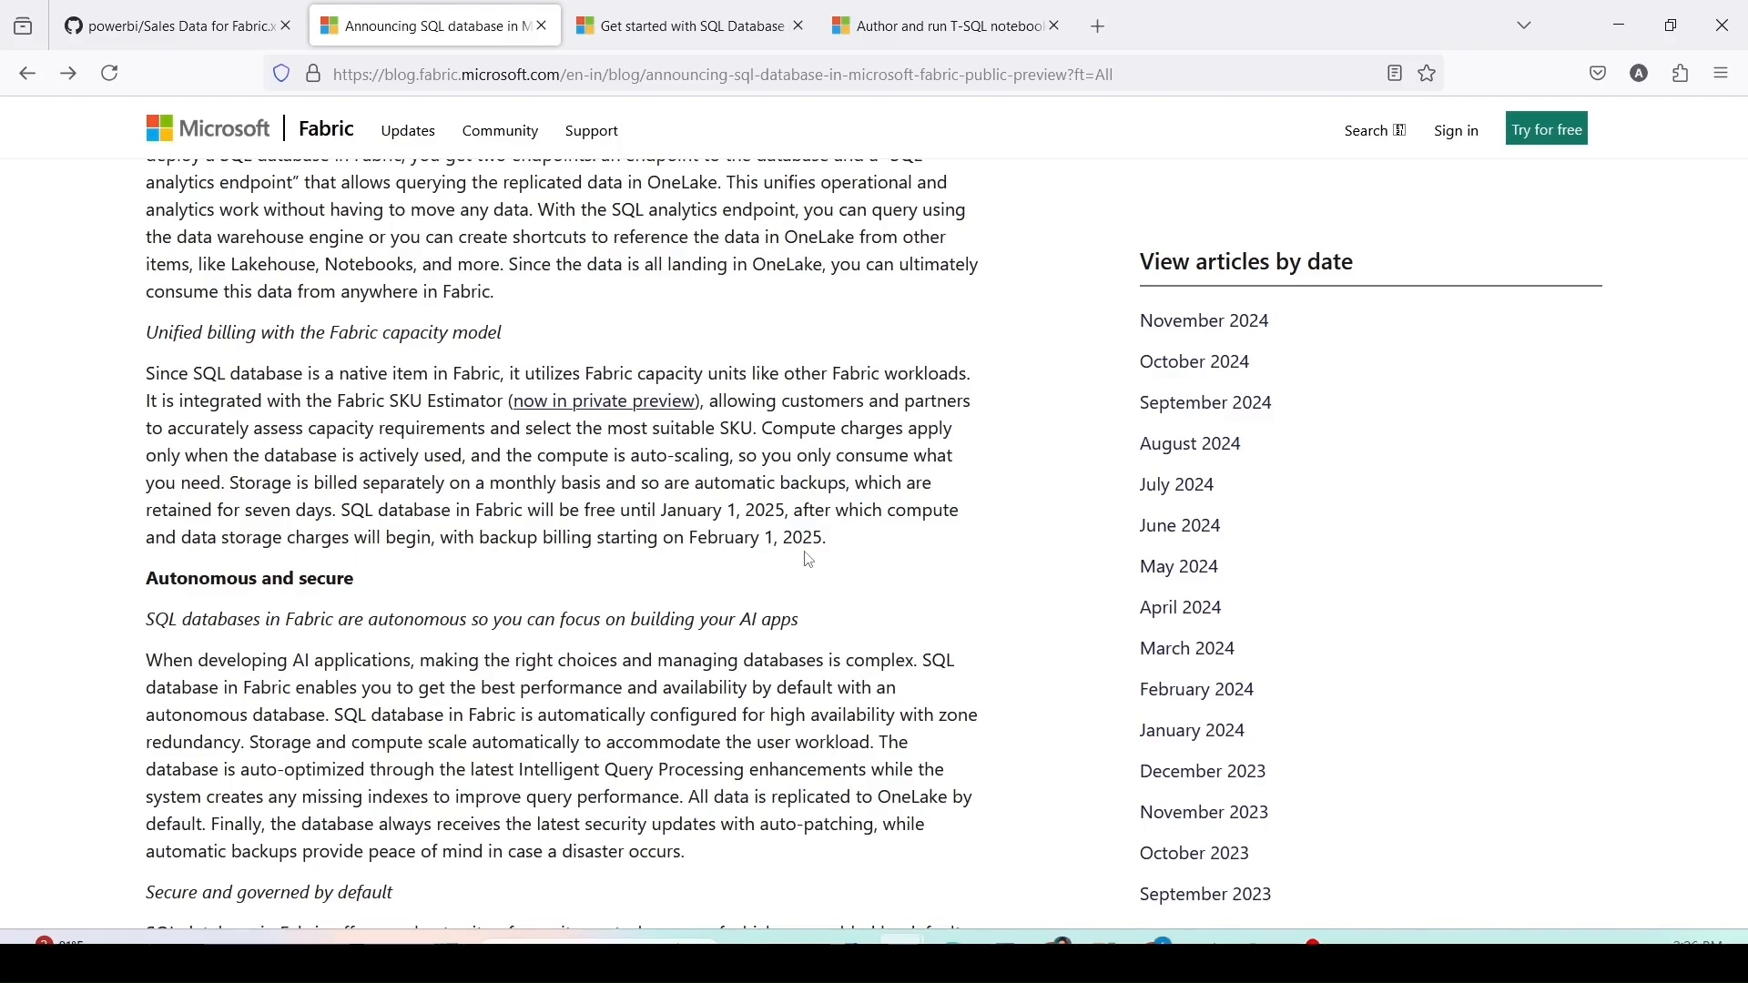
{"action": "scroll", "coordinate": [489, 464], "scroll_direction": "down", "scroll_amount": 3}
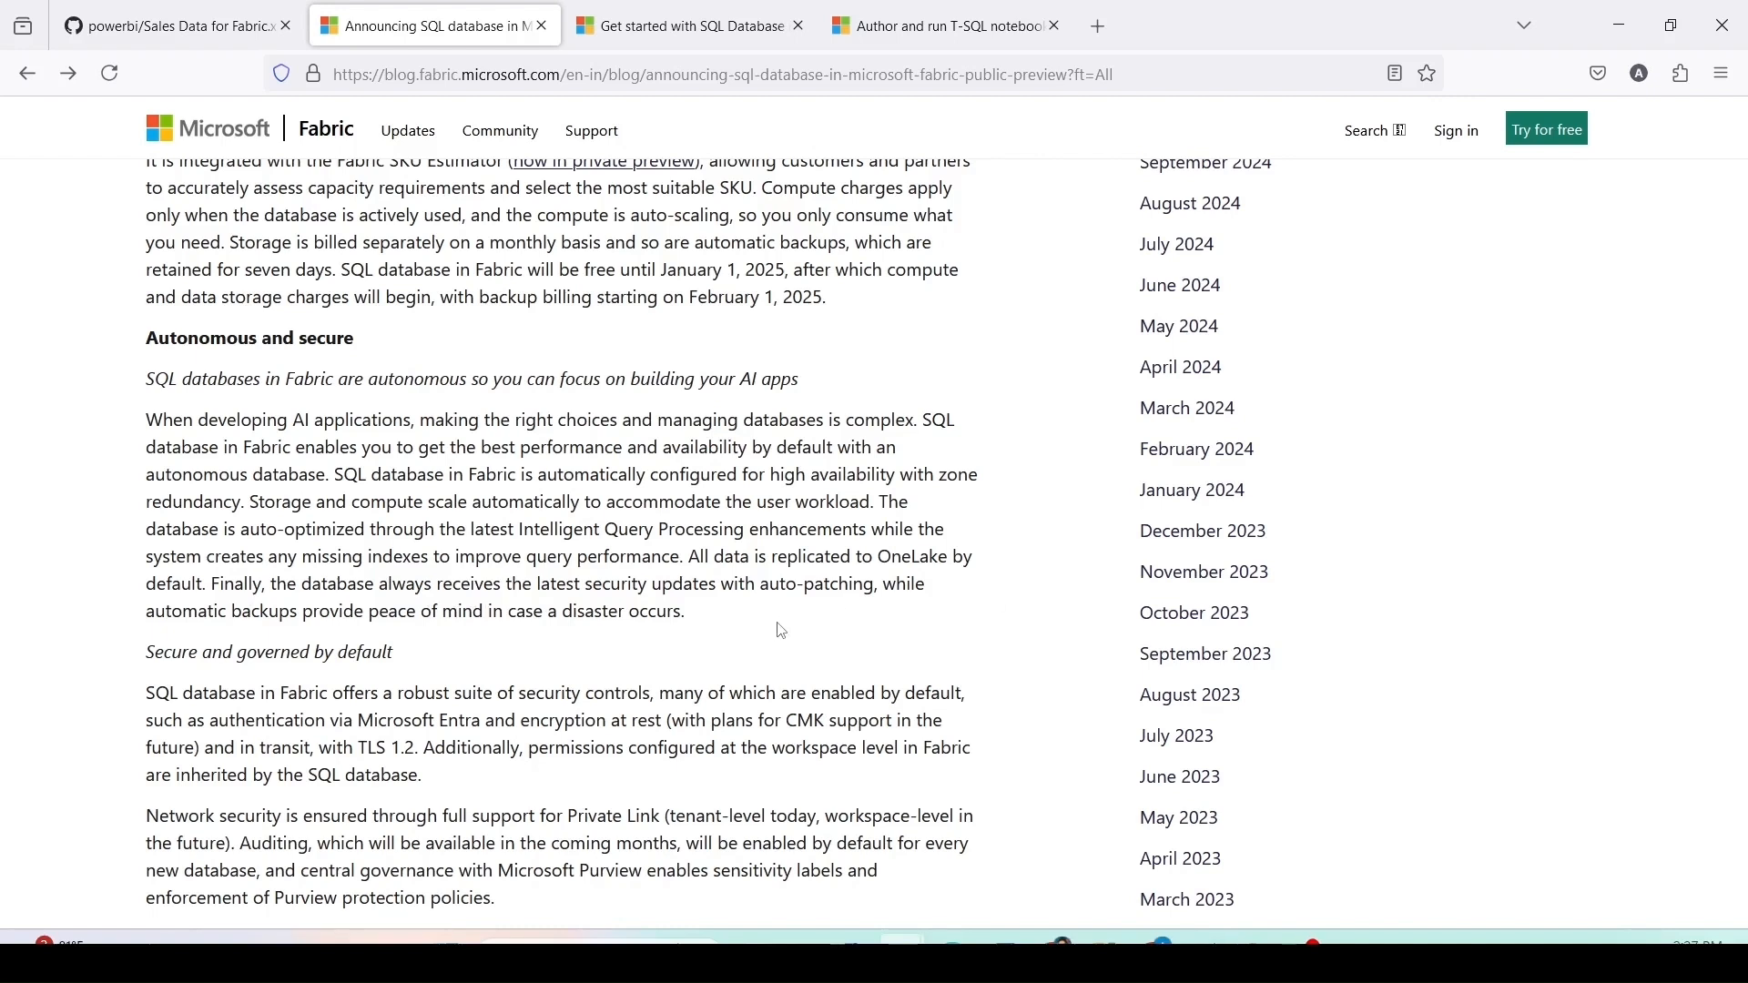
{"action": "scroll", "coordinate": [782, 631], "scroll_direction": "down", "scroll_amount": 3}
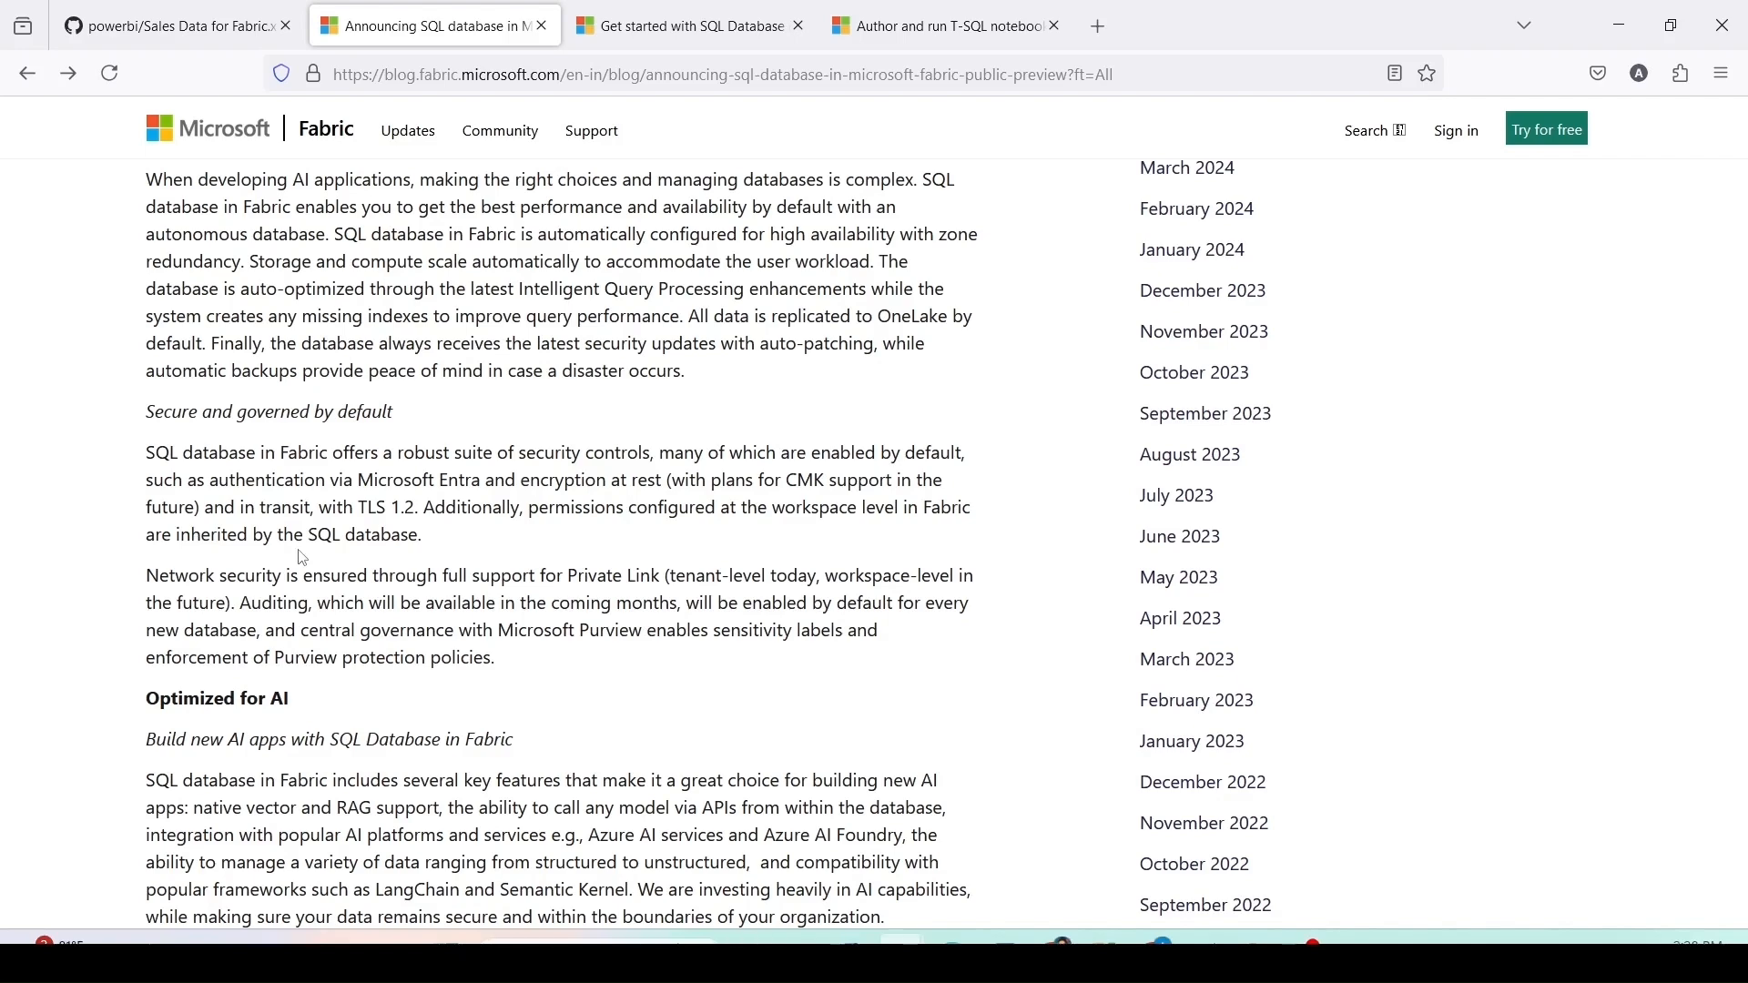
{"action": "scroll", "coordinate": [303, 558], "scroll_direction": "down", "scroll_amount": 1}
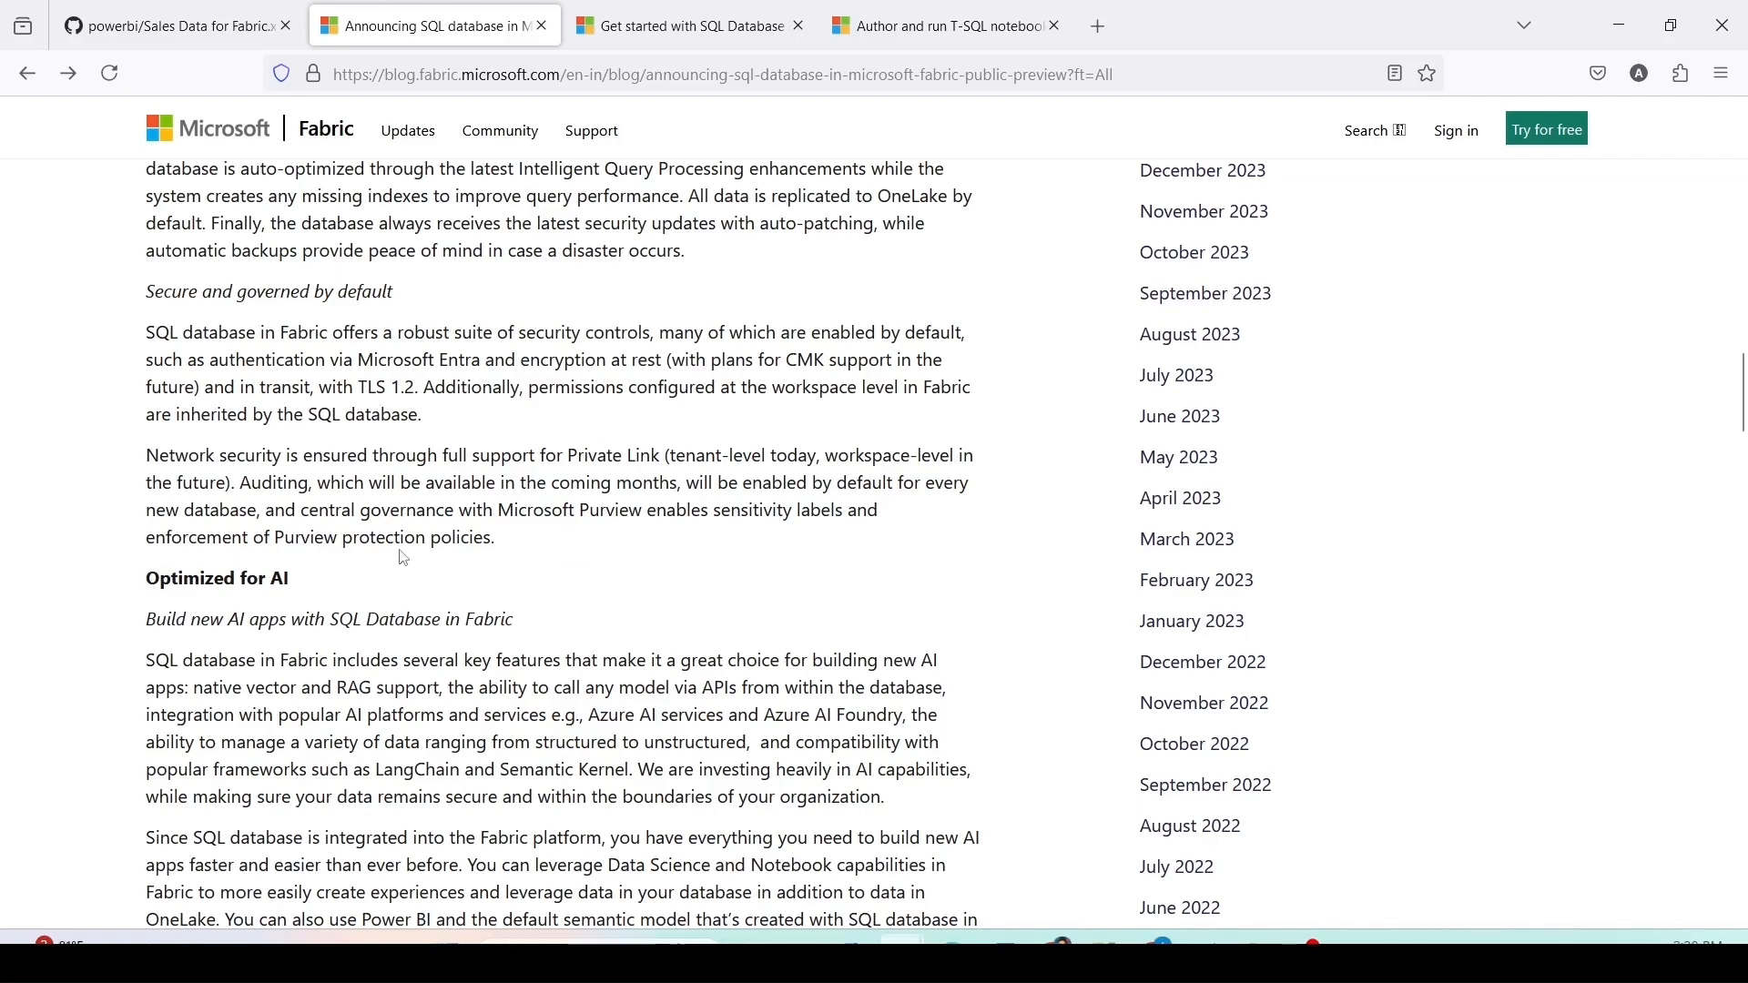
{"action": "scroll", "coordinate": [404, 559], "scroll_direction": "down", "scroll_amount": 12}
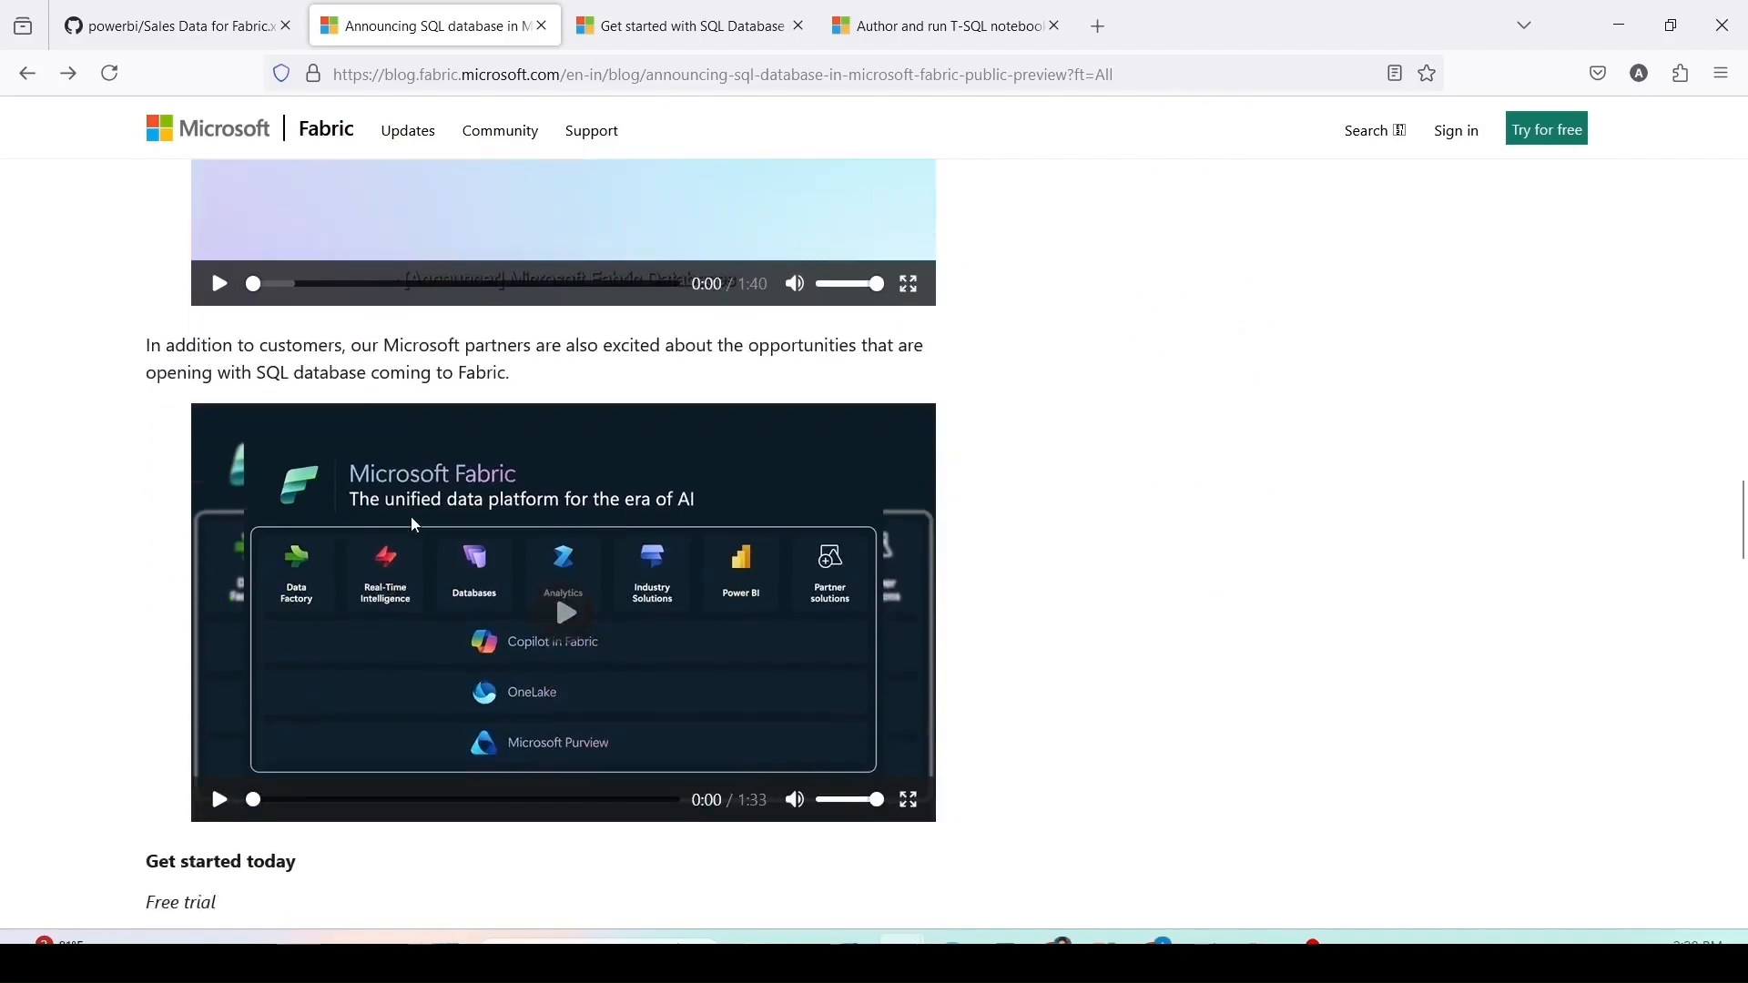
{"action": "scroll", "coordinate": [412, 516], "scroll_direction": "down", "scroll_amount": 2}
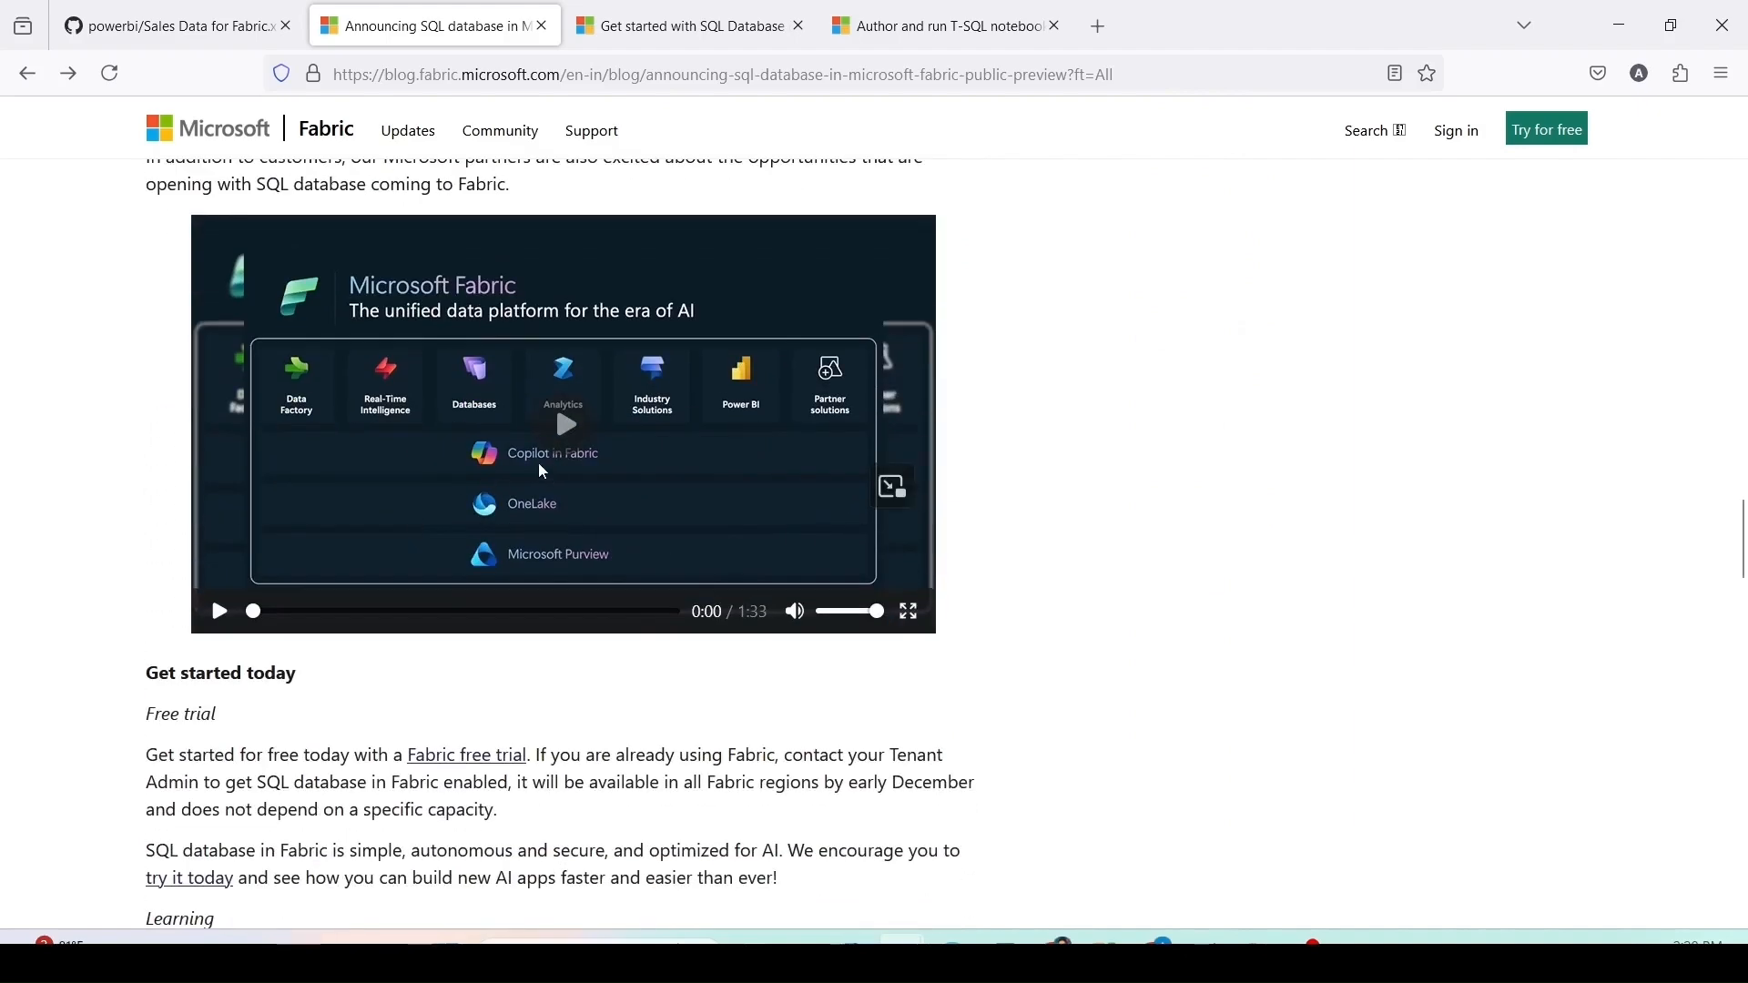
{"action": "left_click_drag", "start_coordinate": [433, 333], "coordinate": [510, 417]}
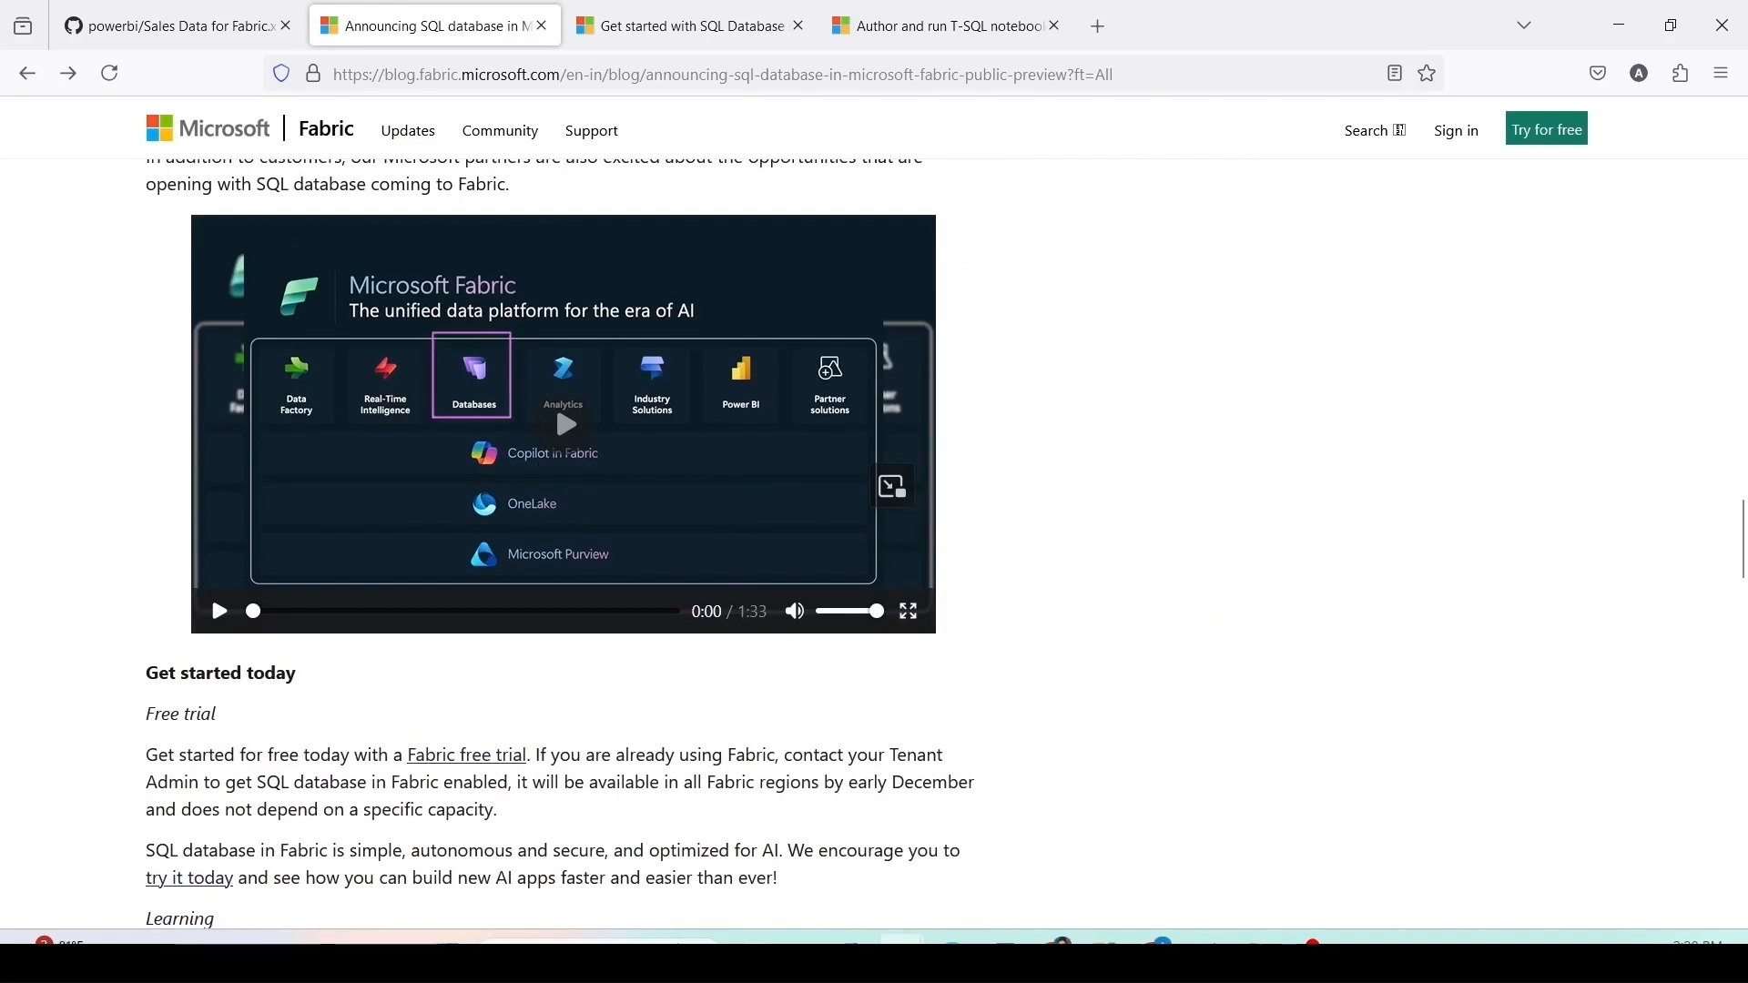
{"action": "scroll", "coordinate": [415, 415], "scroll_direction": "down", "scroll_amount": 4}
{"action": "scroll", "coordinate": [415, 414], "scroll_direction": "down", "scroll_amount": 1}
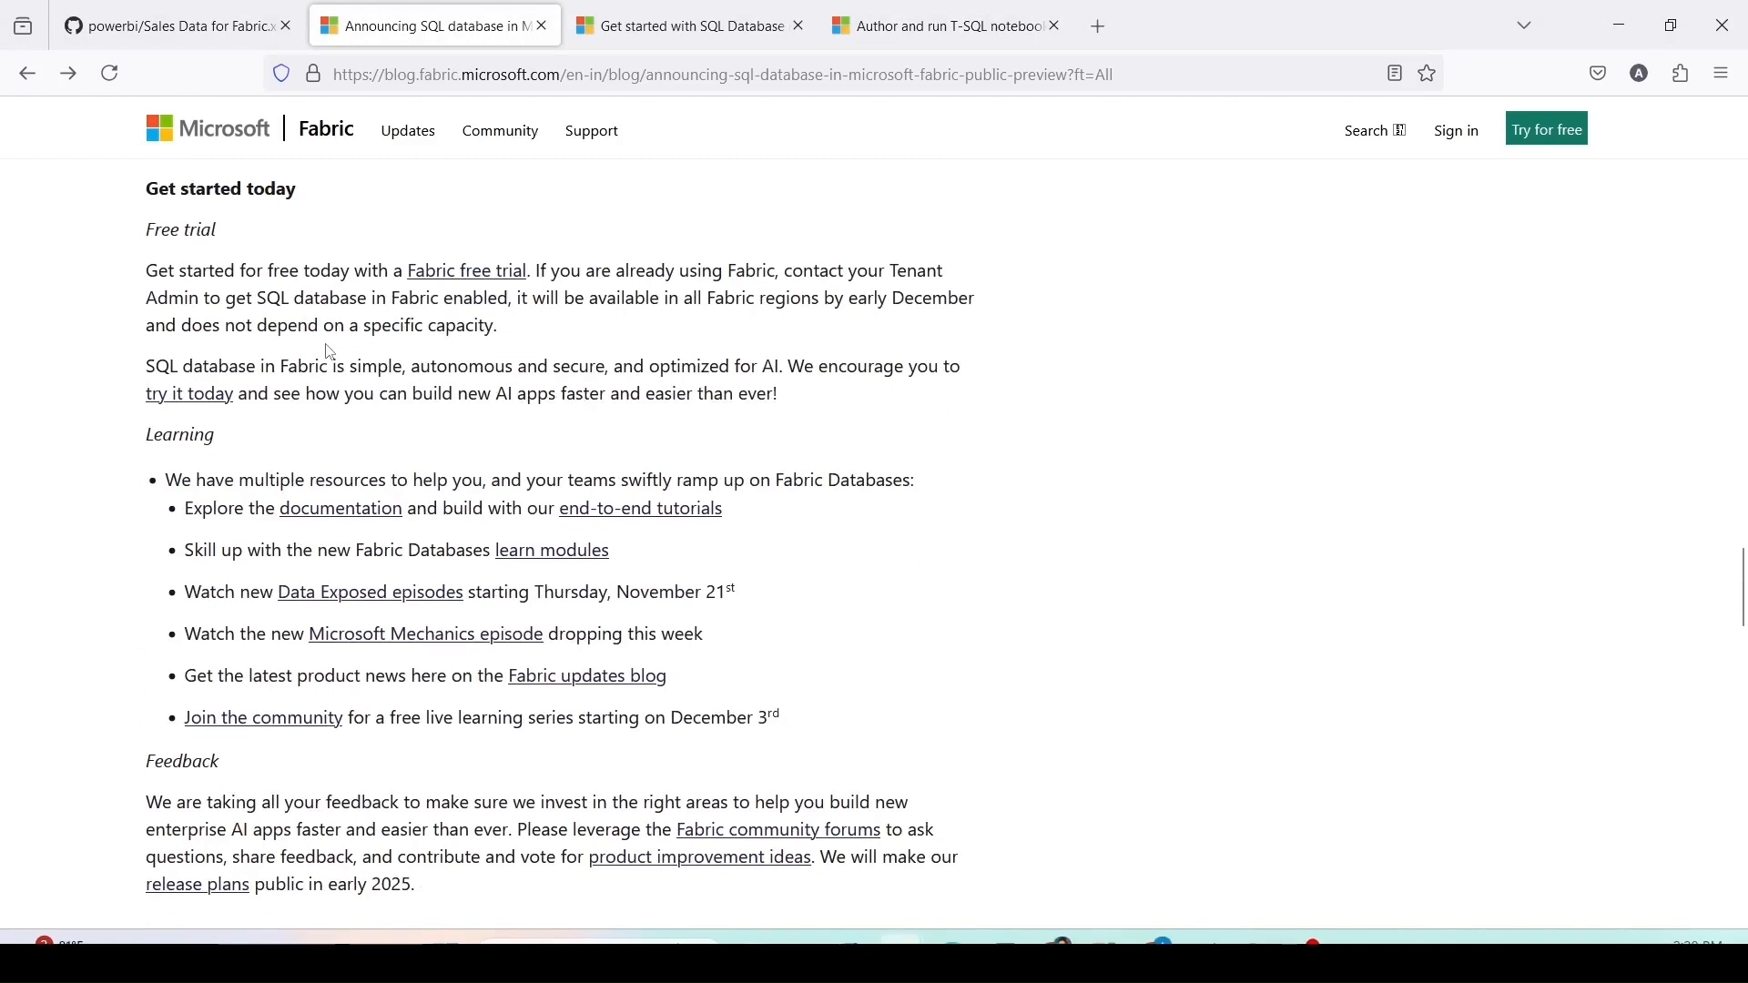
{"action": "scroll", "coordinate": [400, 533], "scroll_direction": "down", "scroll_amount": 1}
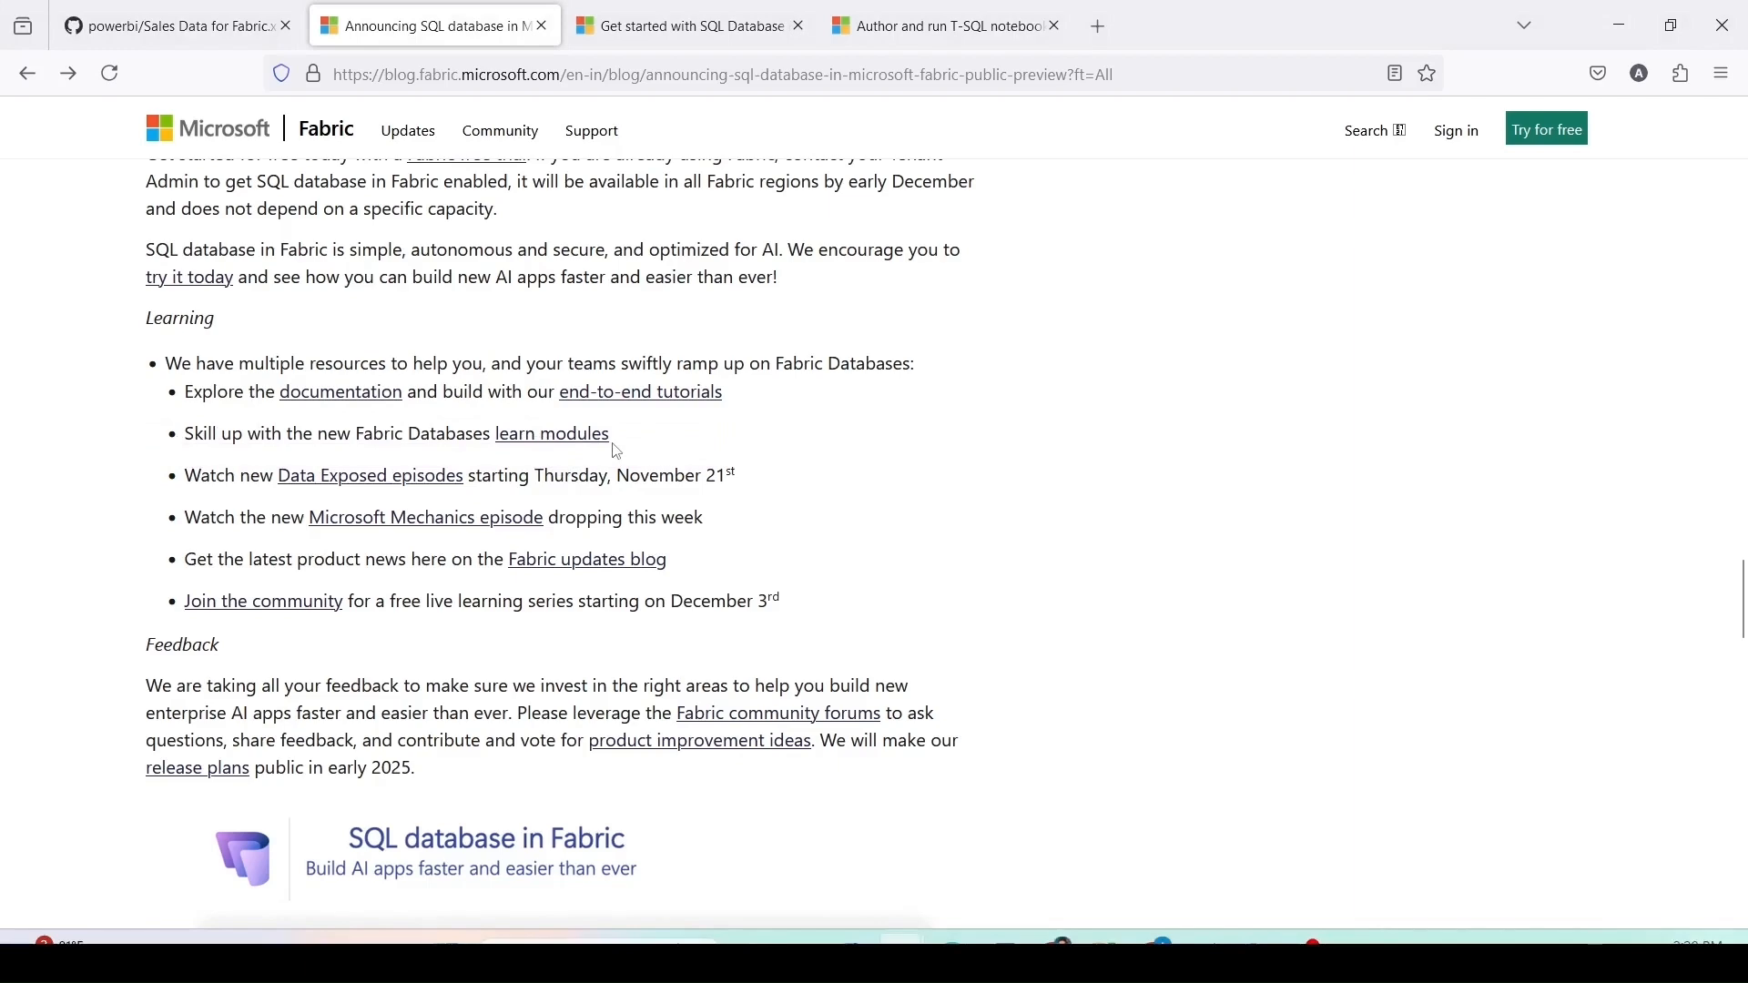
Step: Open the post's learn modules link in a new tab, review the learning path's modules, and return to the blog post
{"action": "middle_click", "coordinate": [572, 438]}
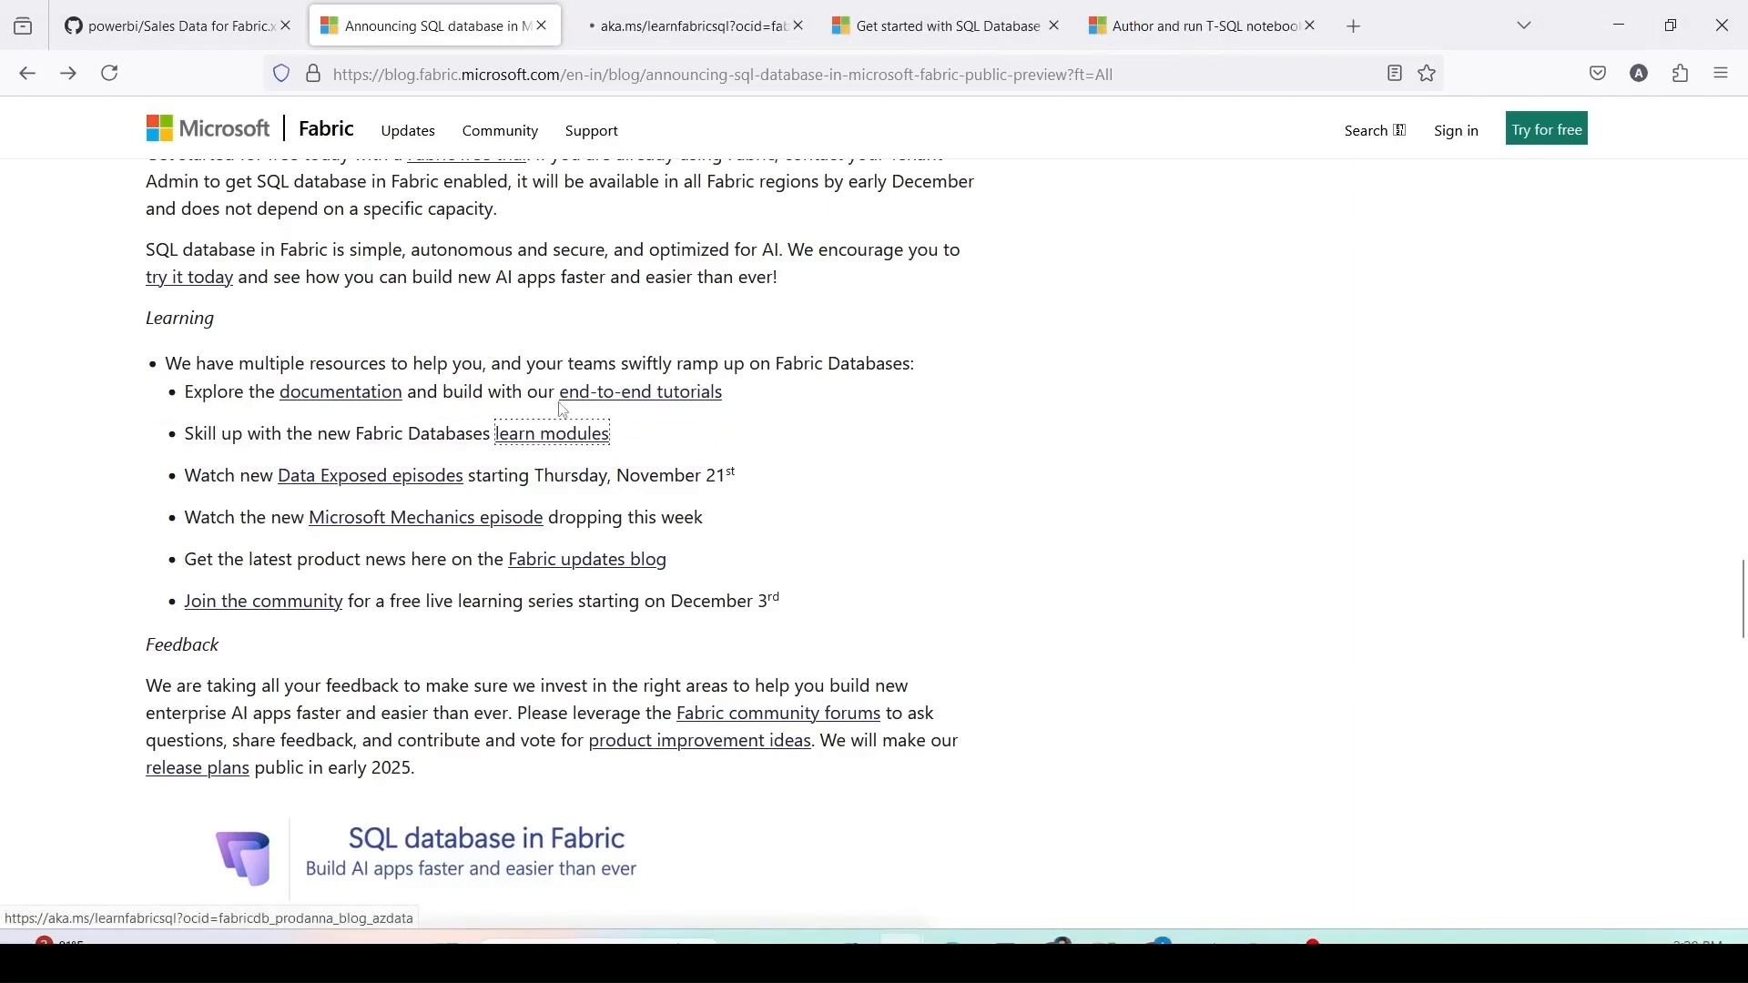
{"action": "left_click", "coordinate": [694, 35]}
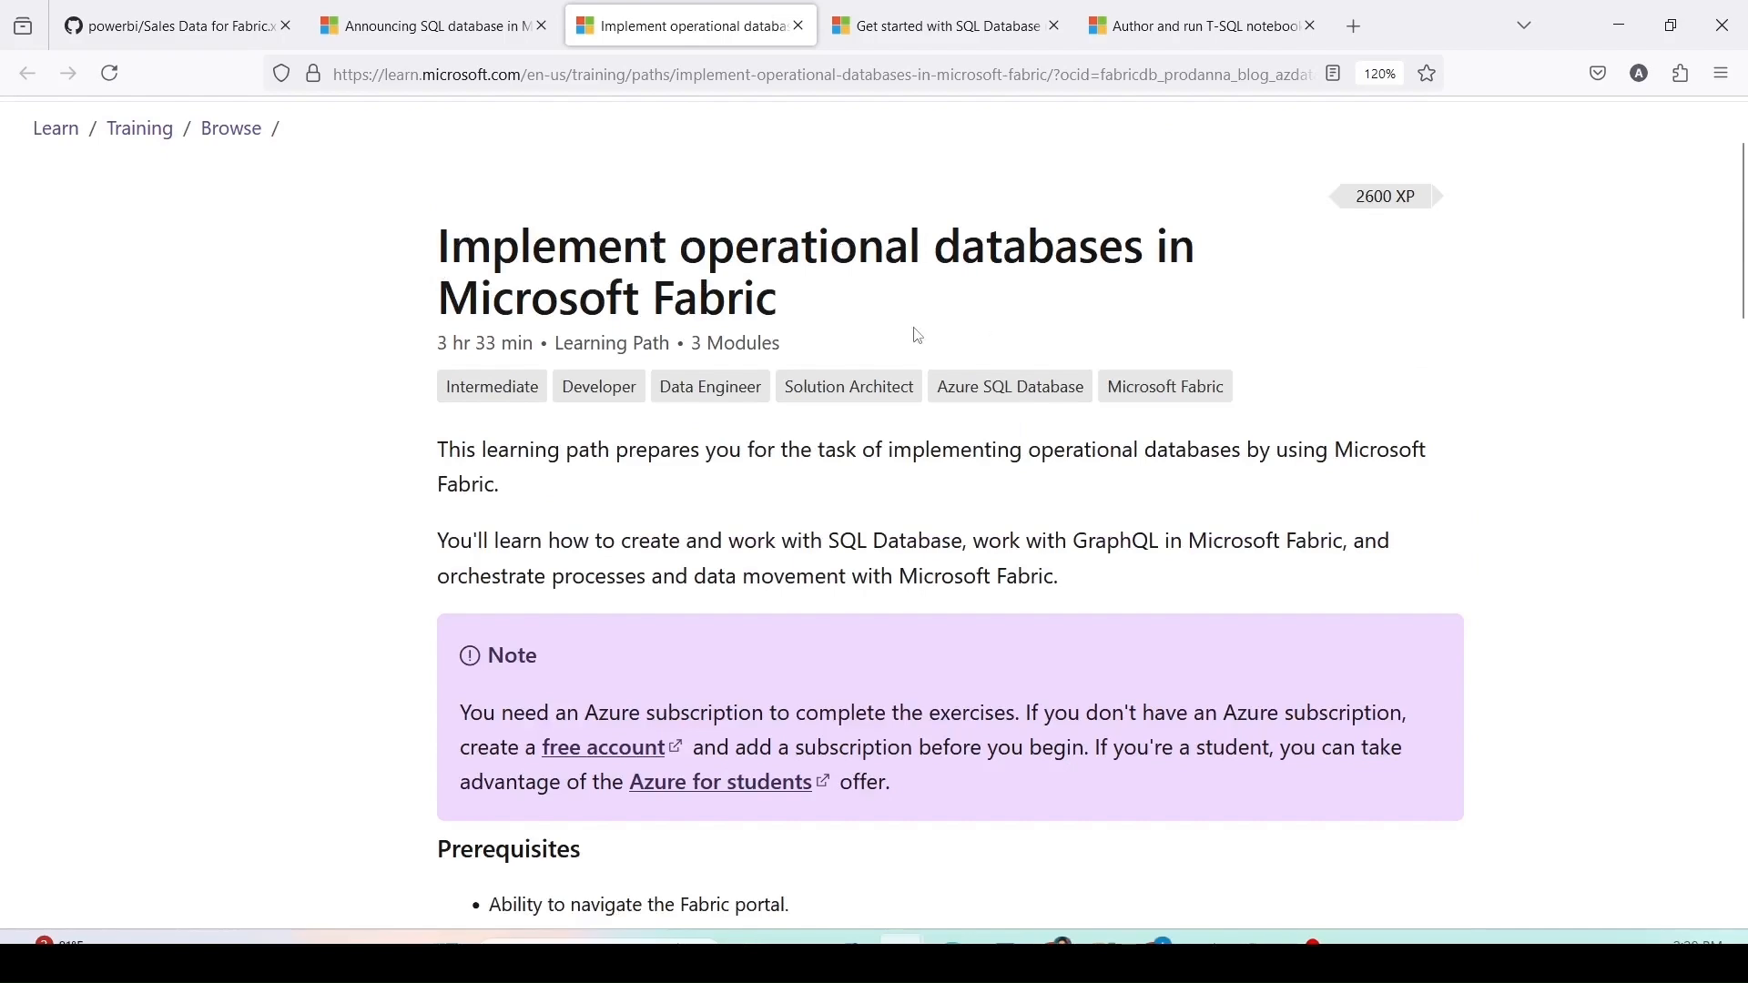
{"action": "scroll", "coordinate": [918, 336], "scroll_direction": "down", "scroll_amount": 10}
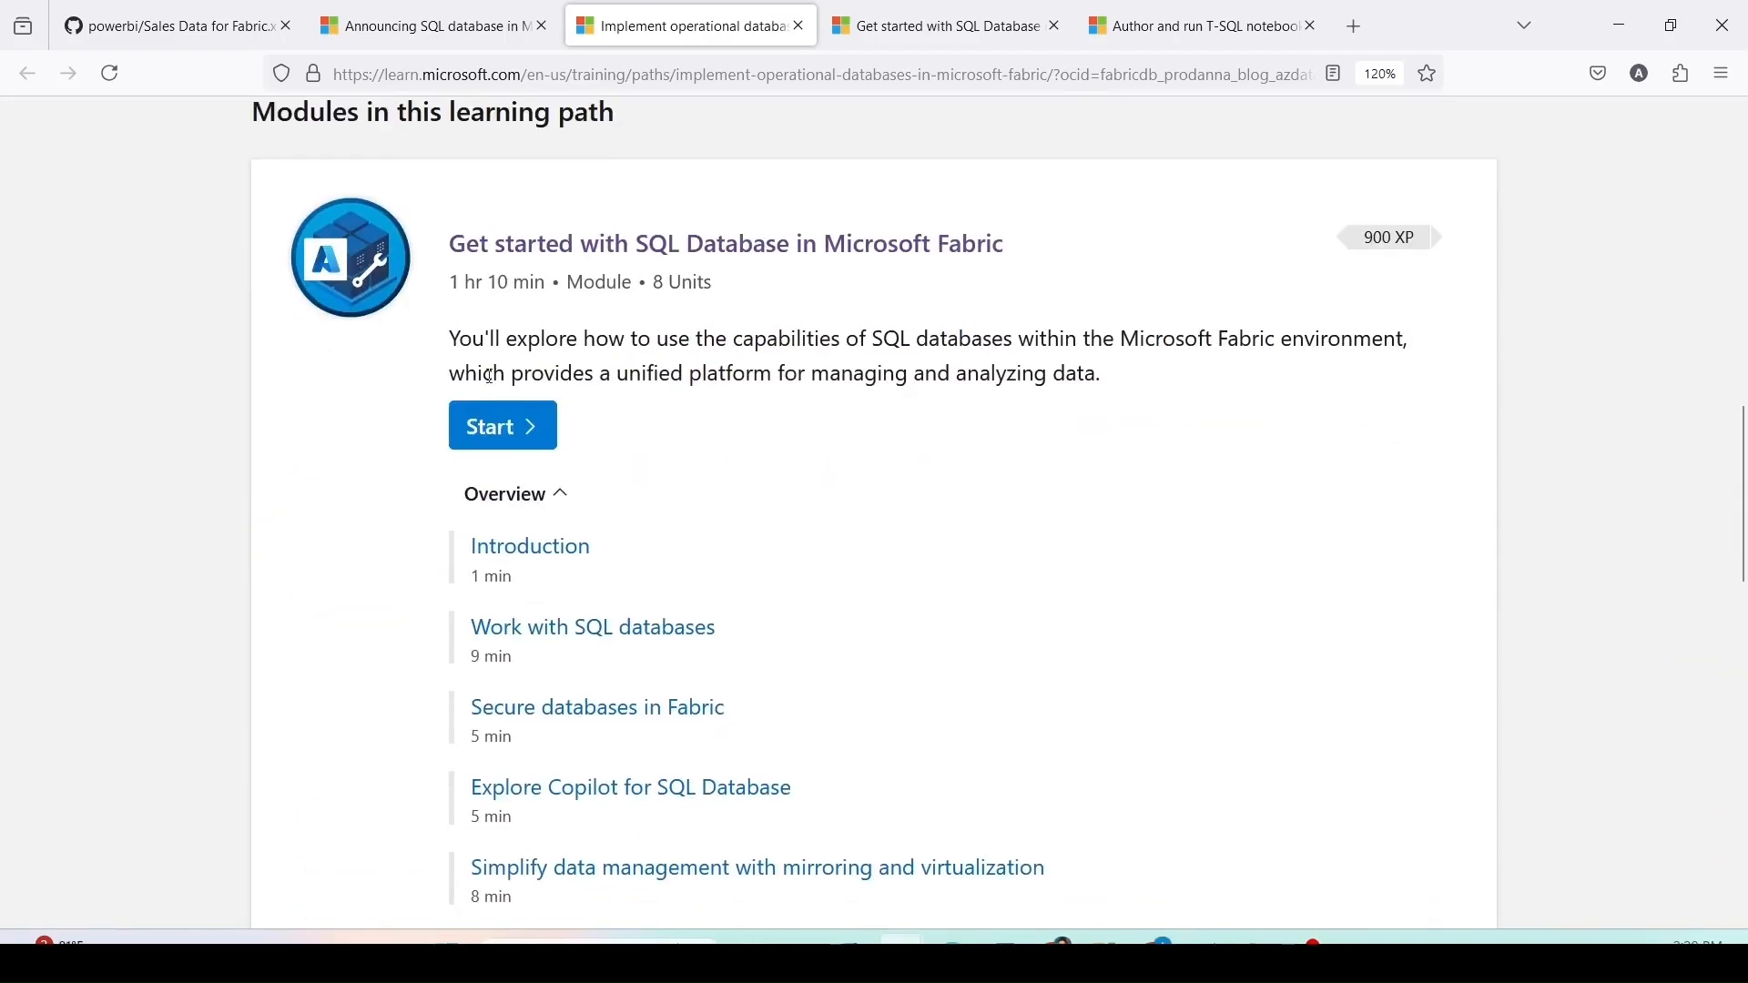
{"action": "scroll", "coordinate": [583, 377], "scroll_direction": "down", "scroll_amount": 10}
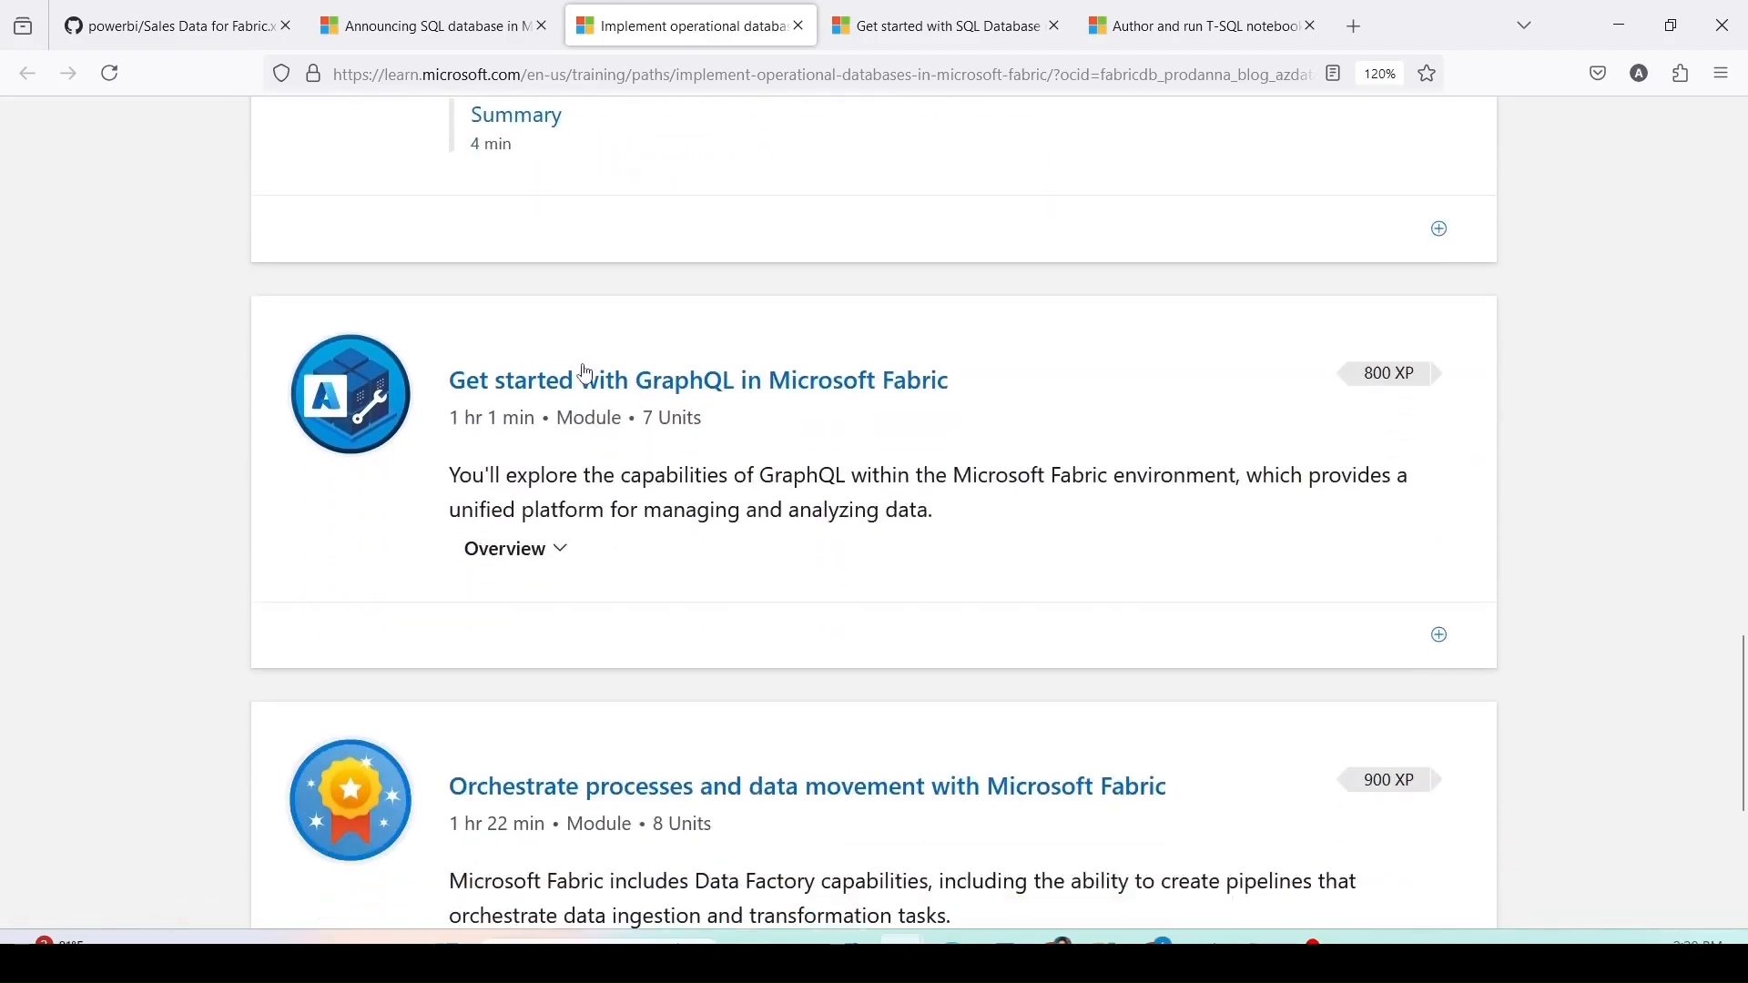
{"action": "scroll", "coordinate": [587, 376], "scroll_direction": "down", "scroll_amount": 5}
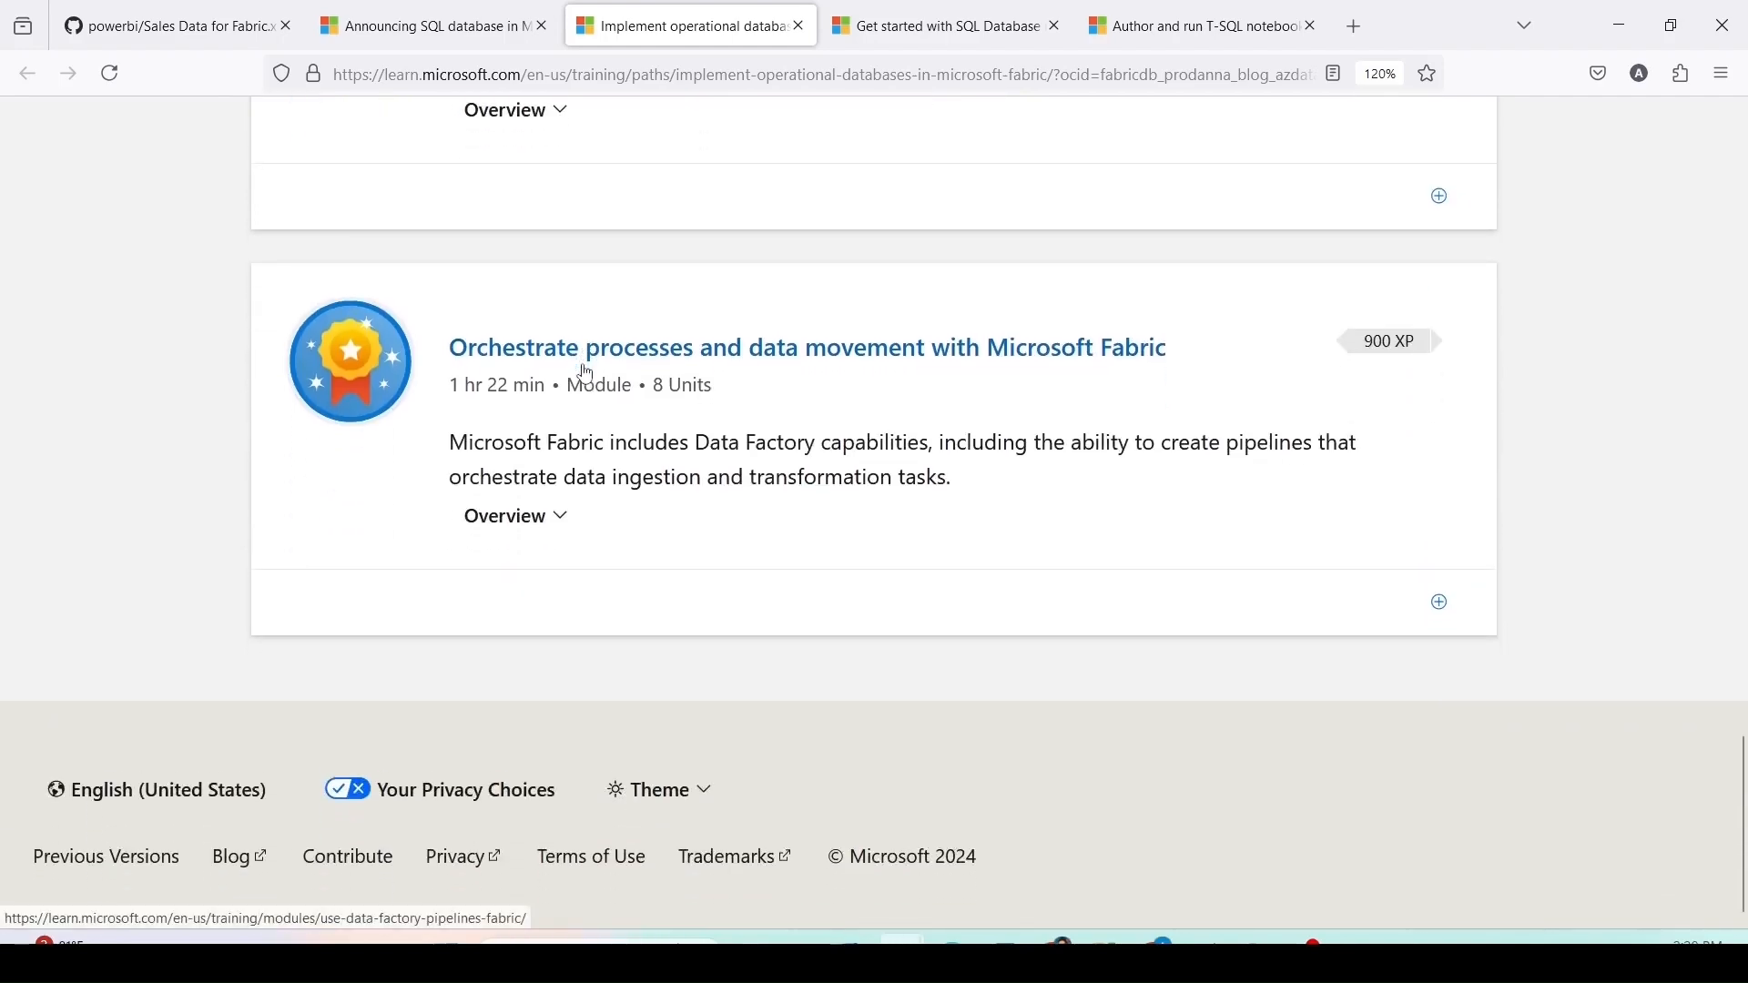
{"action": "scroll", "coordinate": [586, 374], "scroll_direction": "up", "scroll_amount": 15}
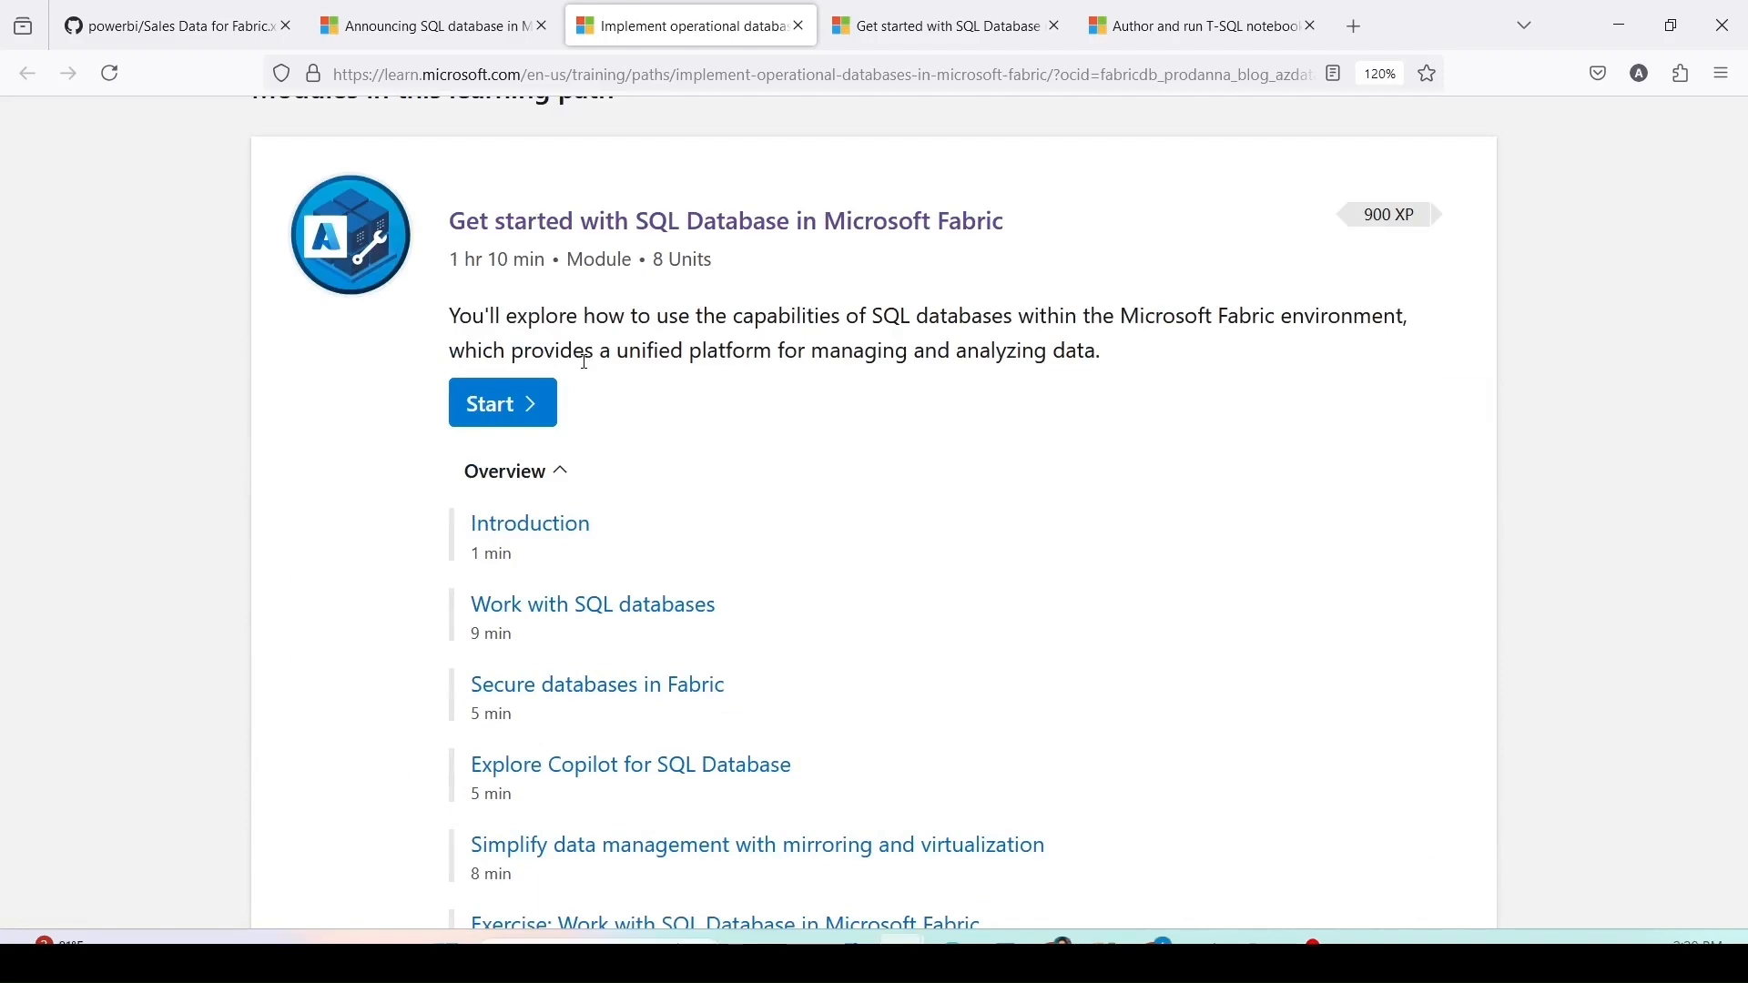
{"action": "left_click", "coordinate": [430, 20]}
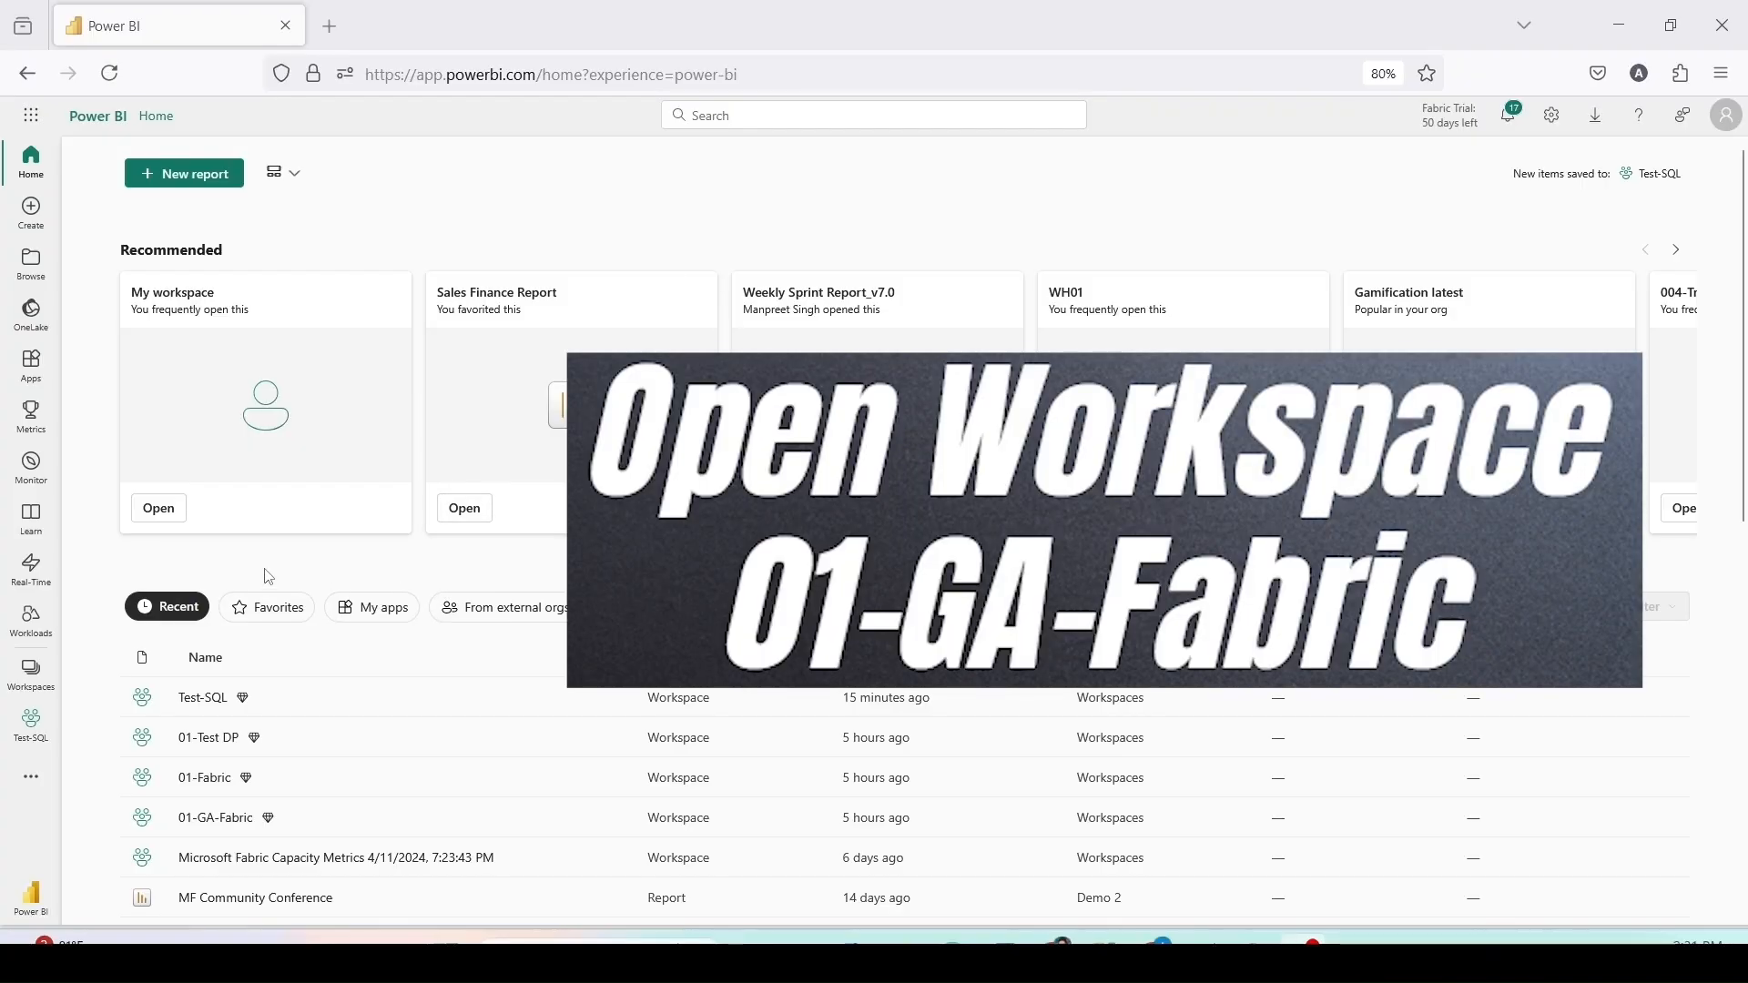
Step: Find and open the 01-GA-Fabric workspace by searching for 01-G, and reduce the height of its task flow area
{"action": "left_click", "coordinate": [34, 683]}
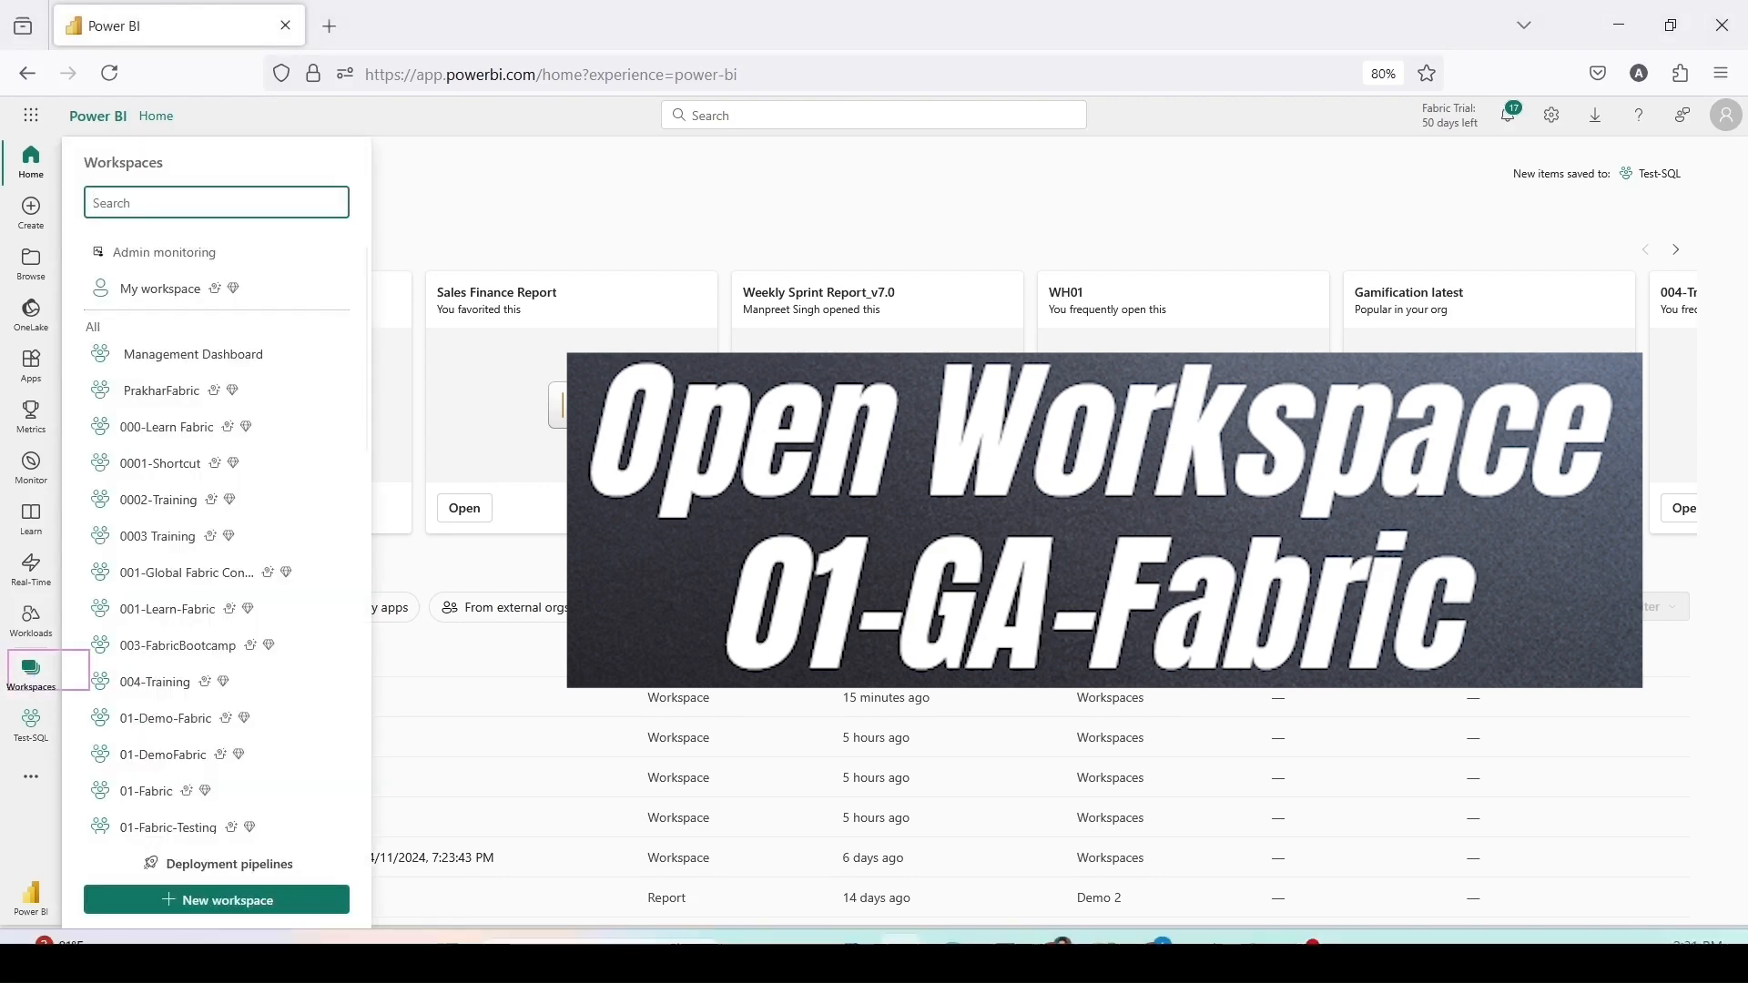
{"action": "left_click_drag", "start_coordinate": [8, 649], "coordinate": [85, 694]}
{"action": "scroll", "coordinate": [189, 666], "scroll_direction": "down", "scroll_amount": 4}
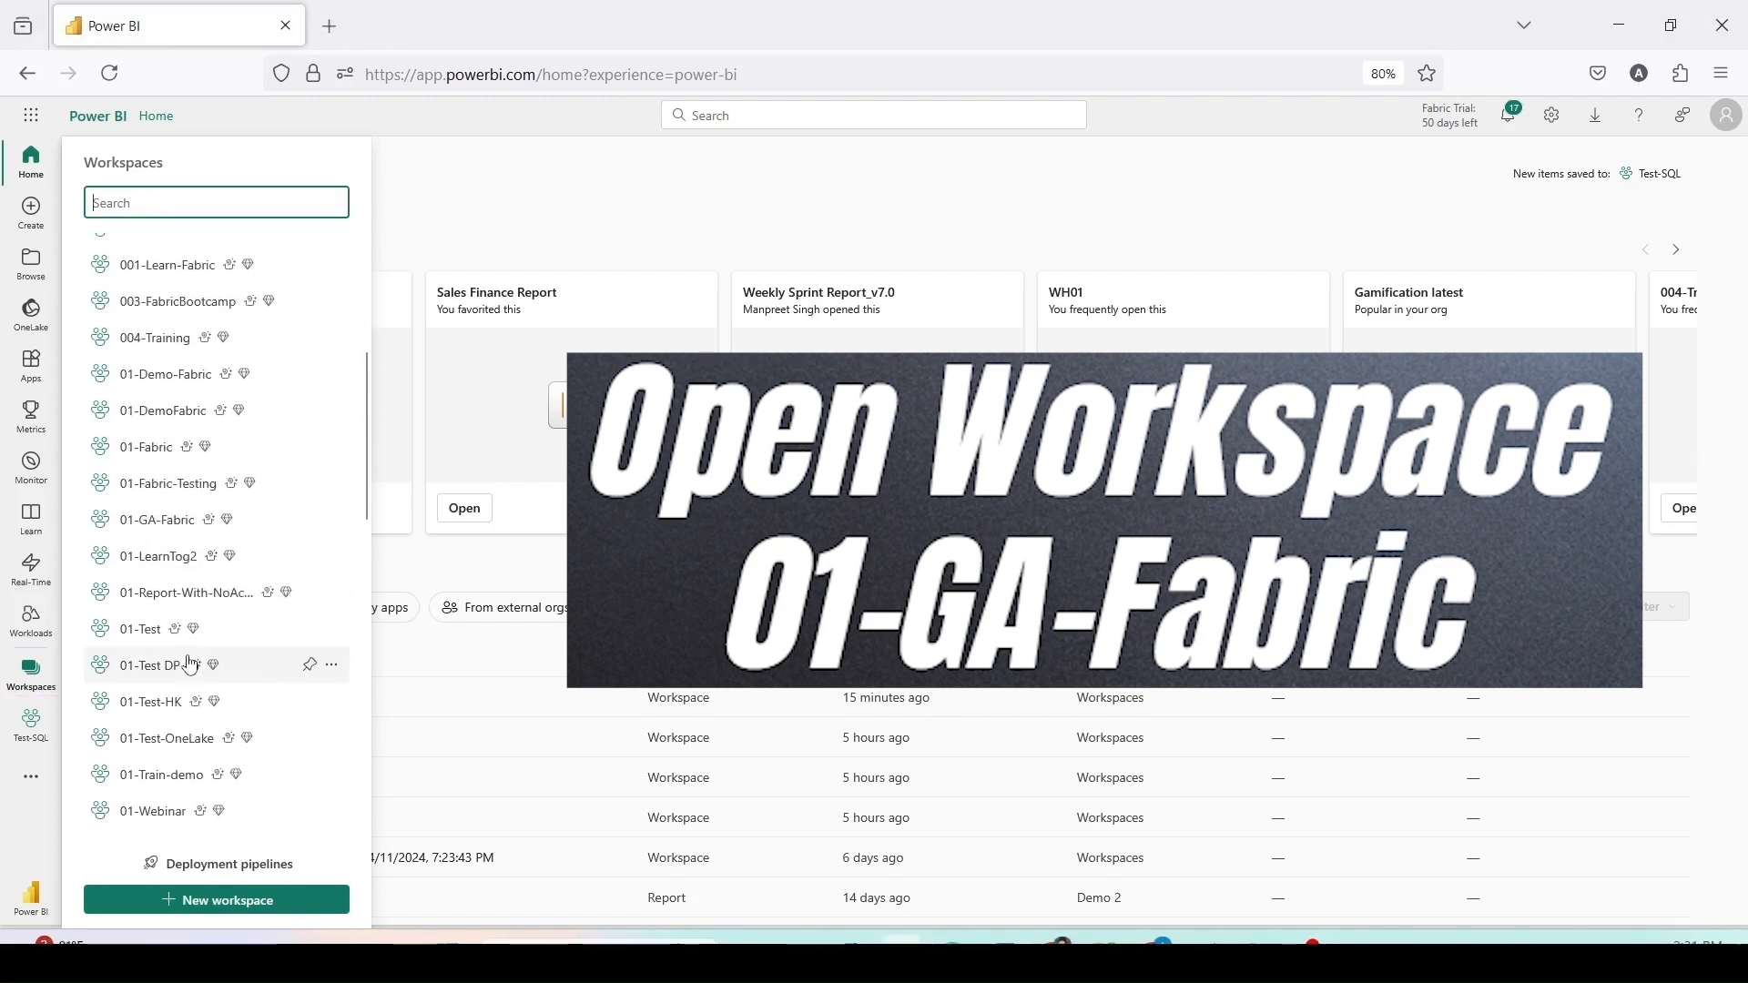
{"action": "scroll", "coordinate": [192, 665], "scroll_direction": "down", "scroll_amount": 3}
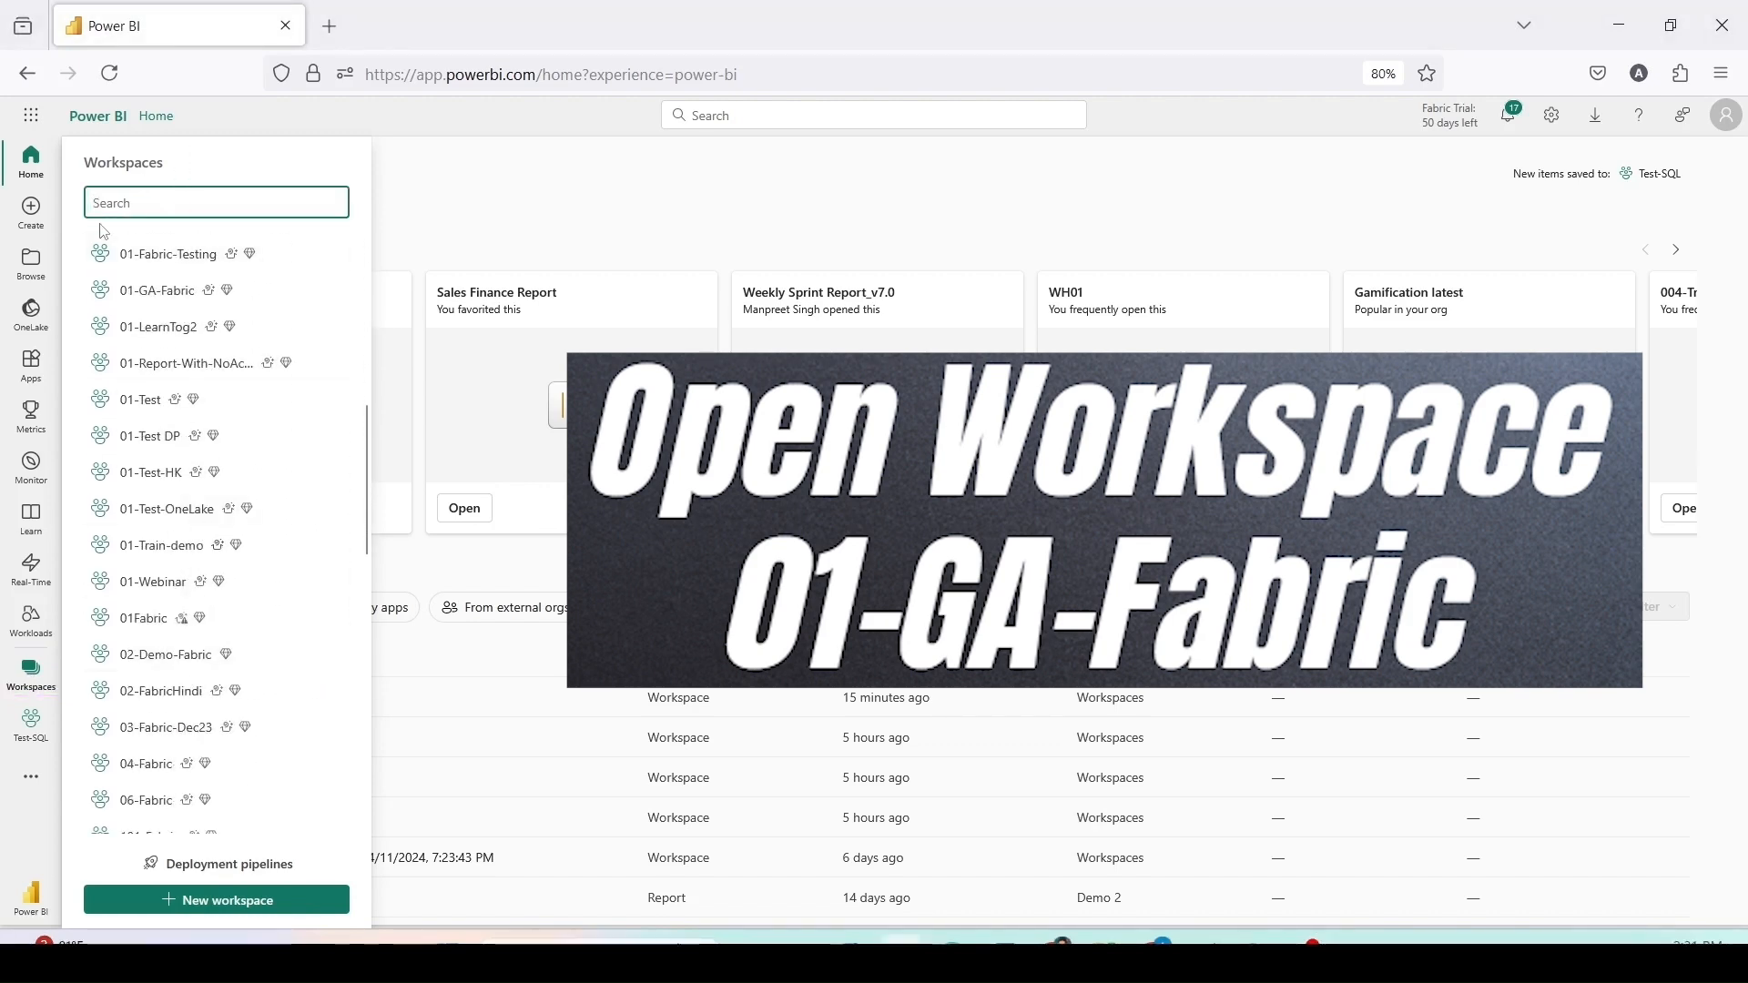
{"action": "type", "text": "01-G"}
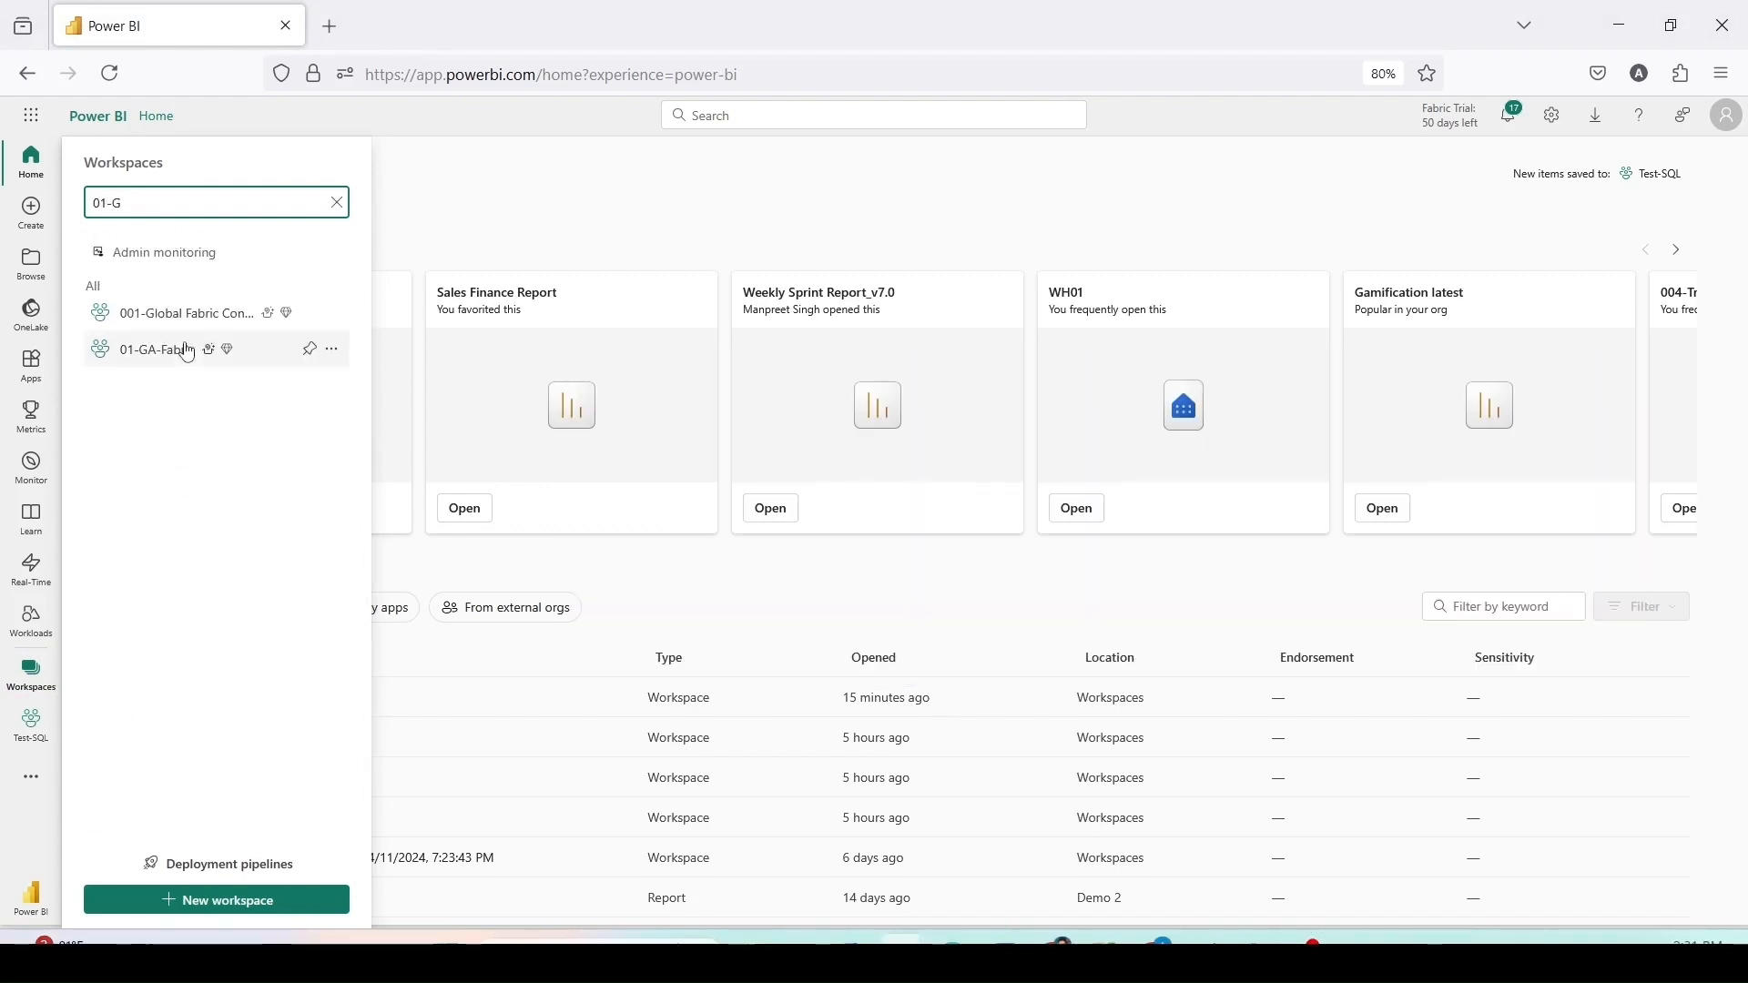
{"action": "left_click", "coordinate": [179, 356]}
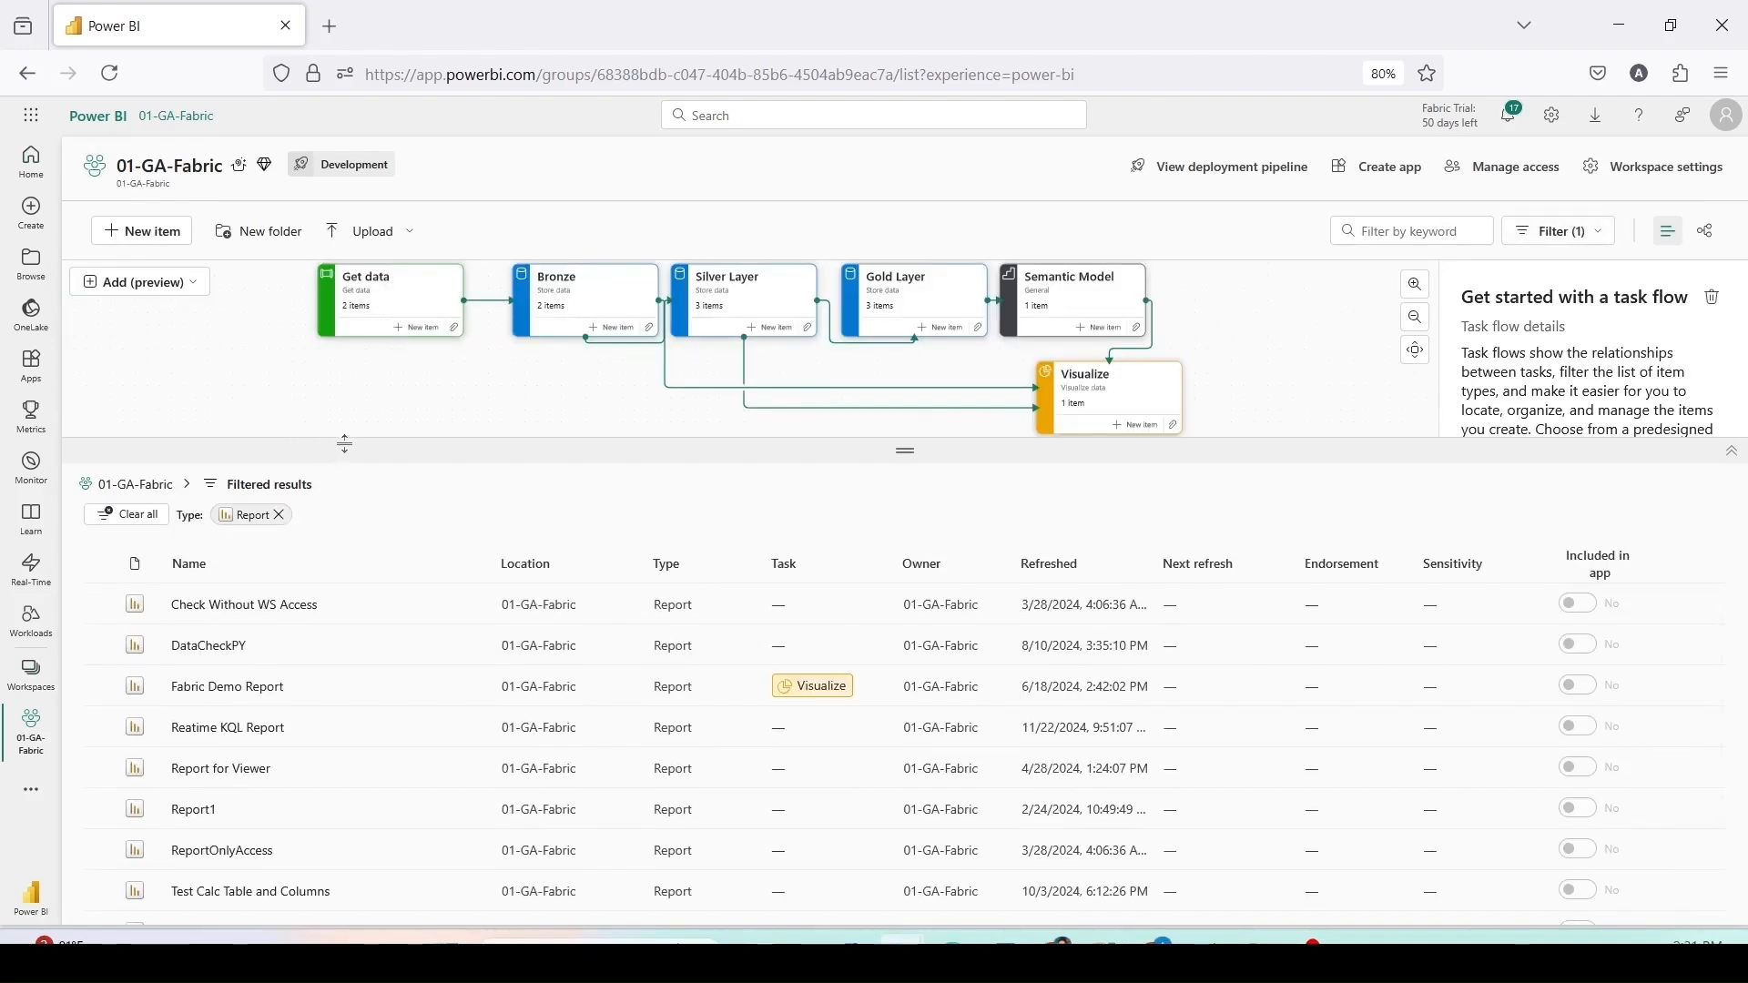
{"action": "left_click_drag", "start_coordinate": [344, 444], "coordinate": [348, 390]}
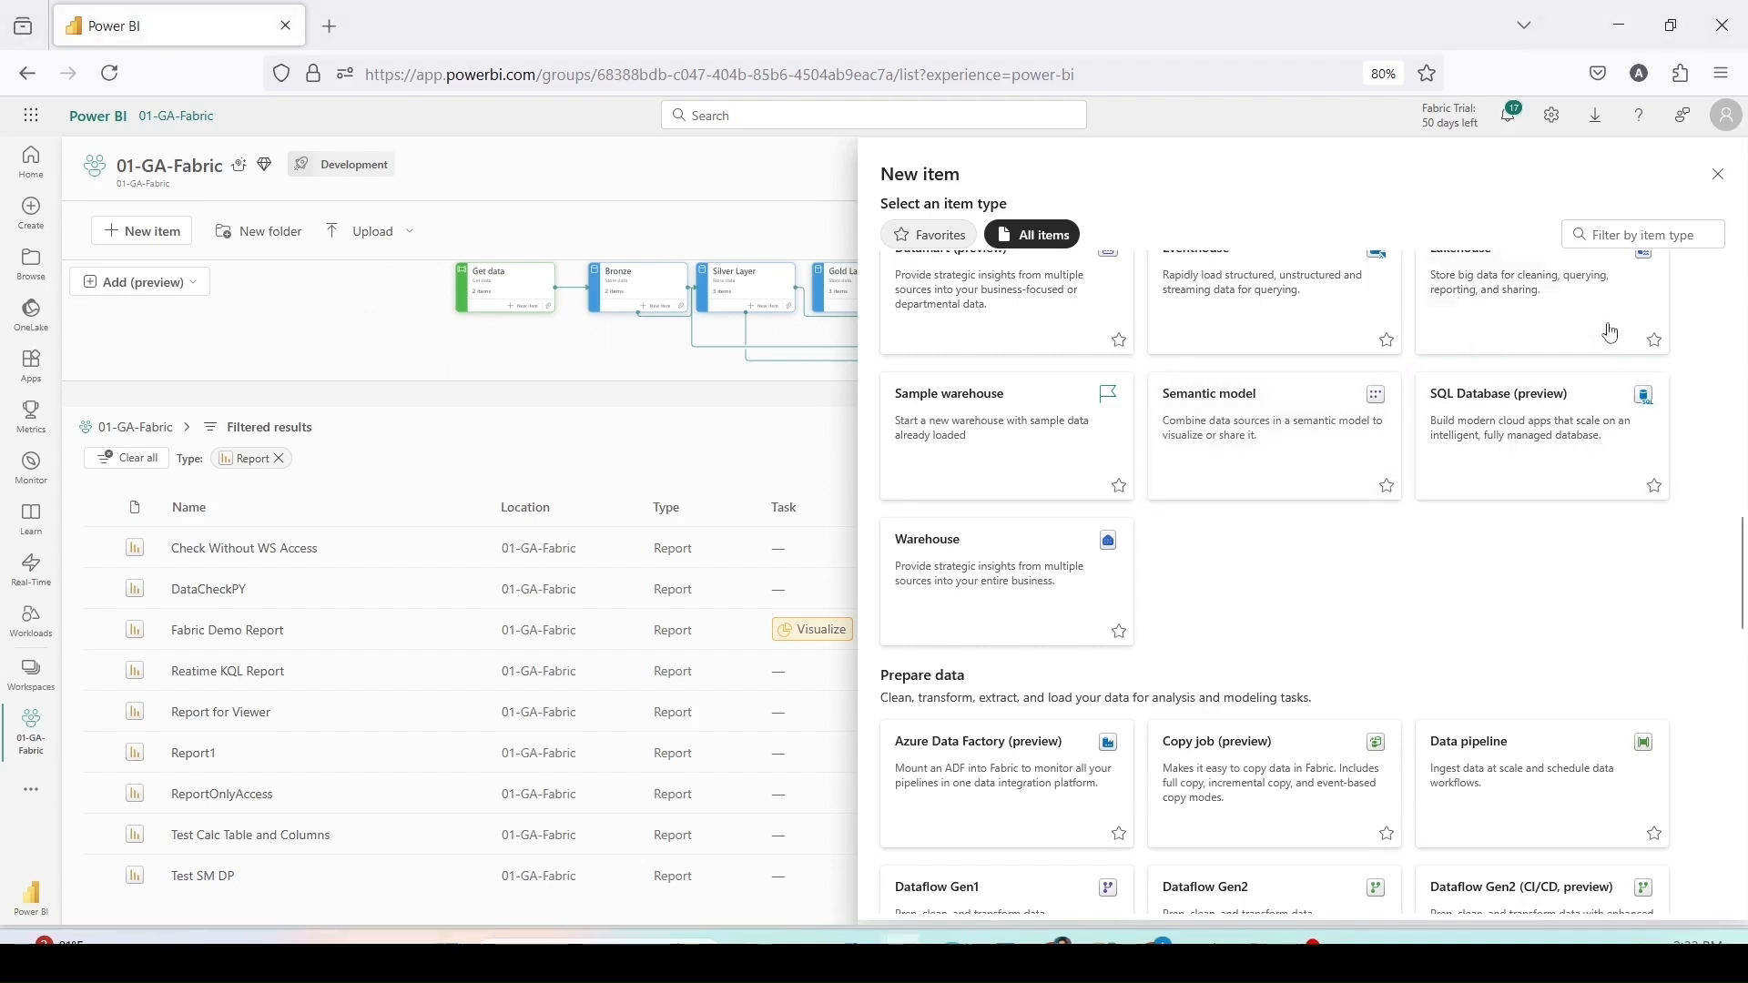
Step: Examine the SQL Database (preview) tenant setting in the admin portal, including its toggle and the organization or security group options
{"action": "left_click", "coordinate": [1553, 117]}
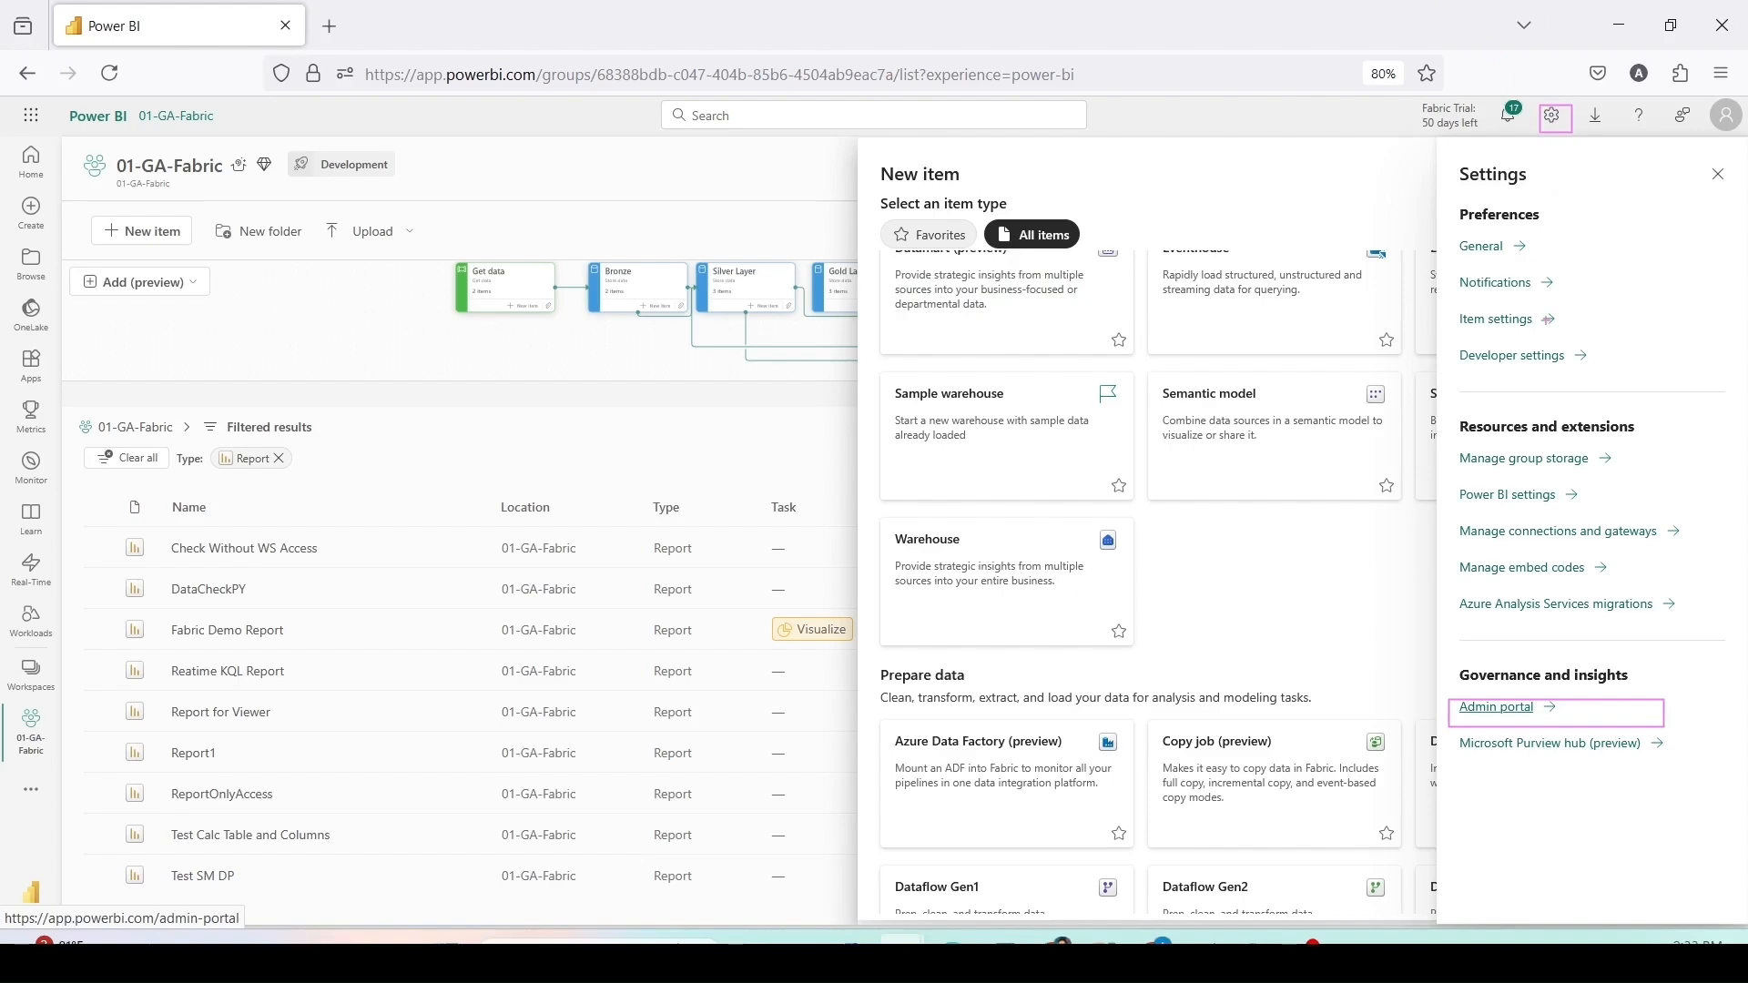
{"action": "left_click", "coordinate": [1496, 708]}
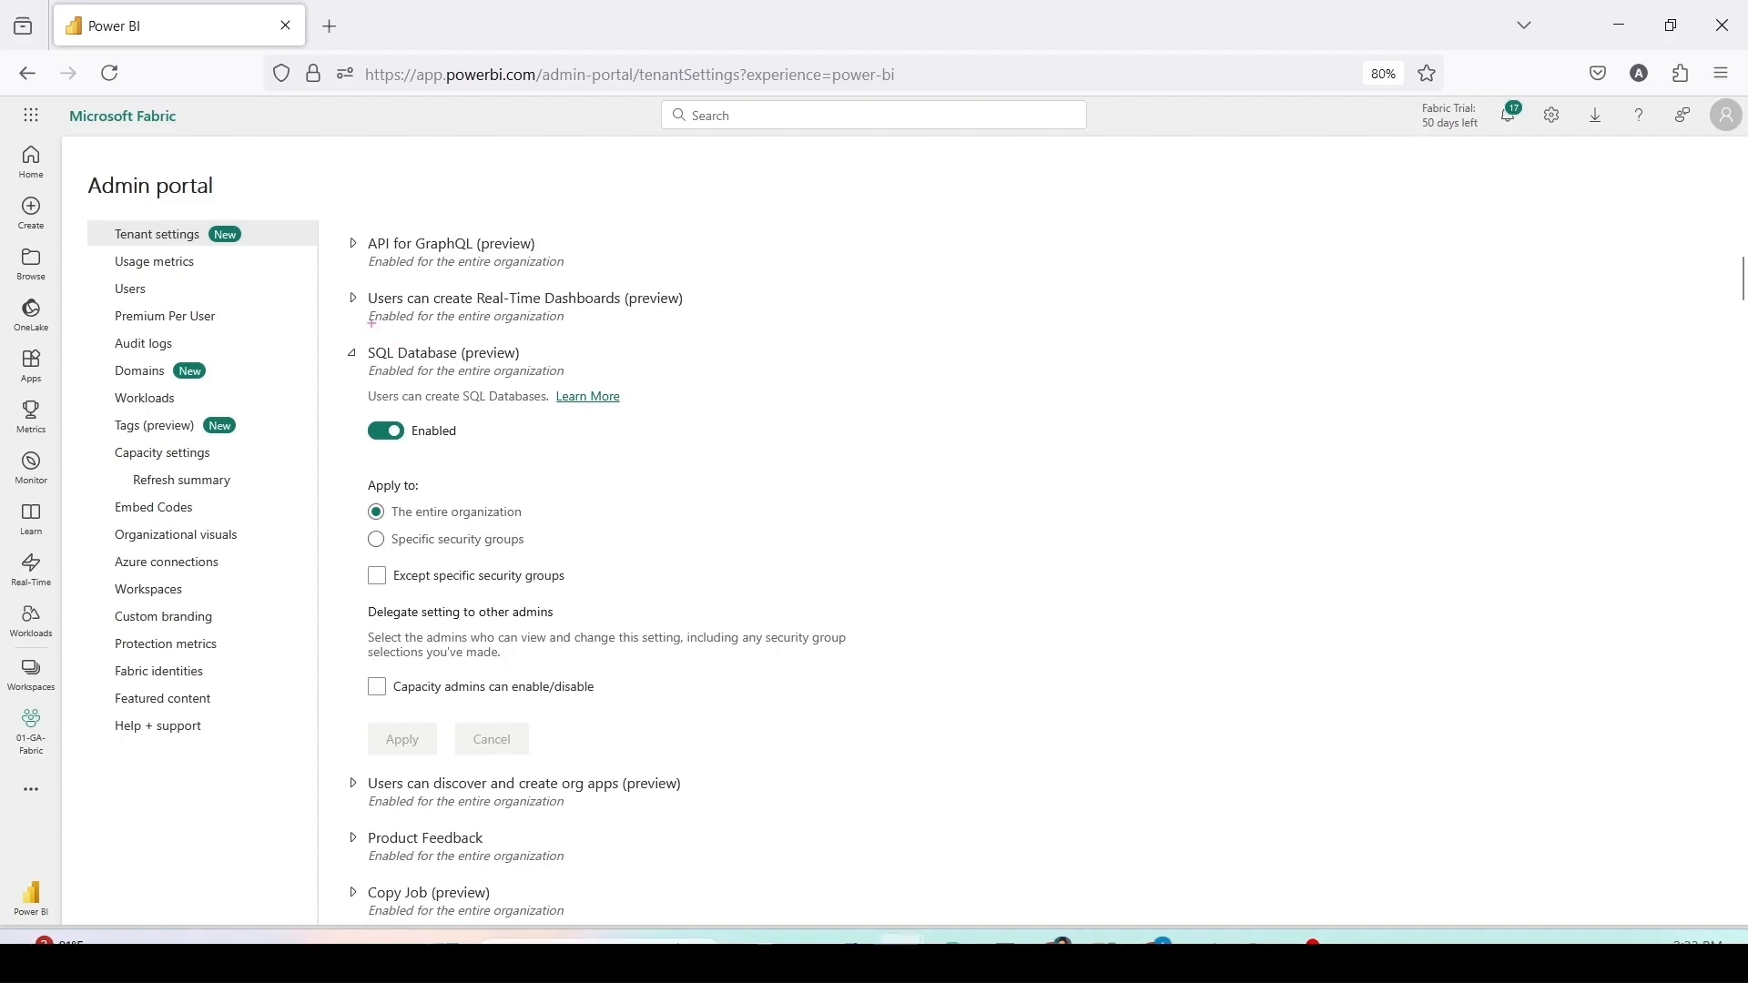
{"action": "left_click_drag", "start_coordinate": [337, 333], "coordinate": [750, 783]}
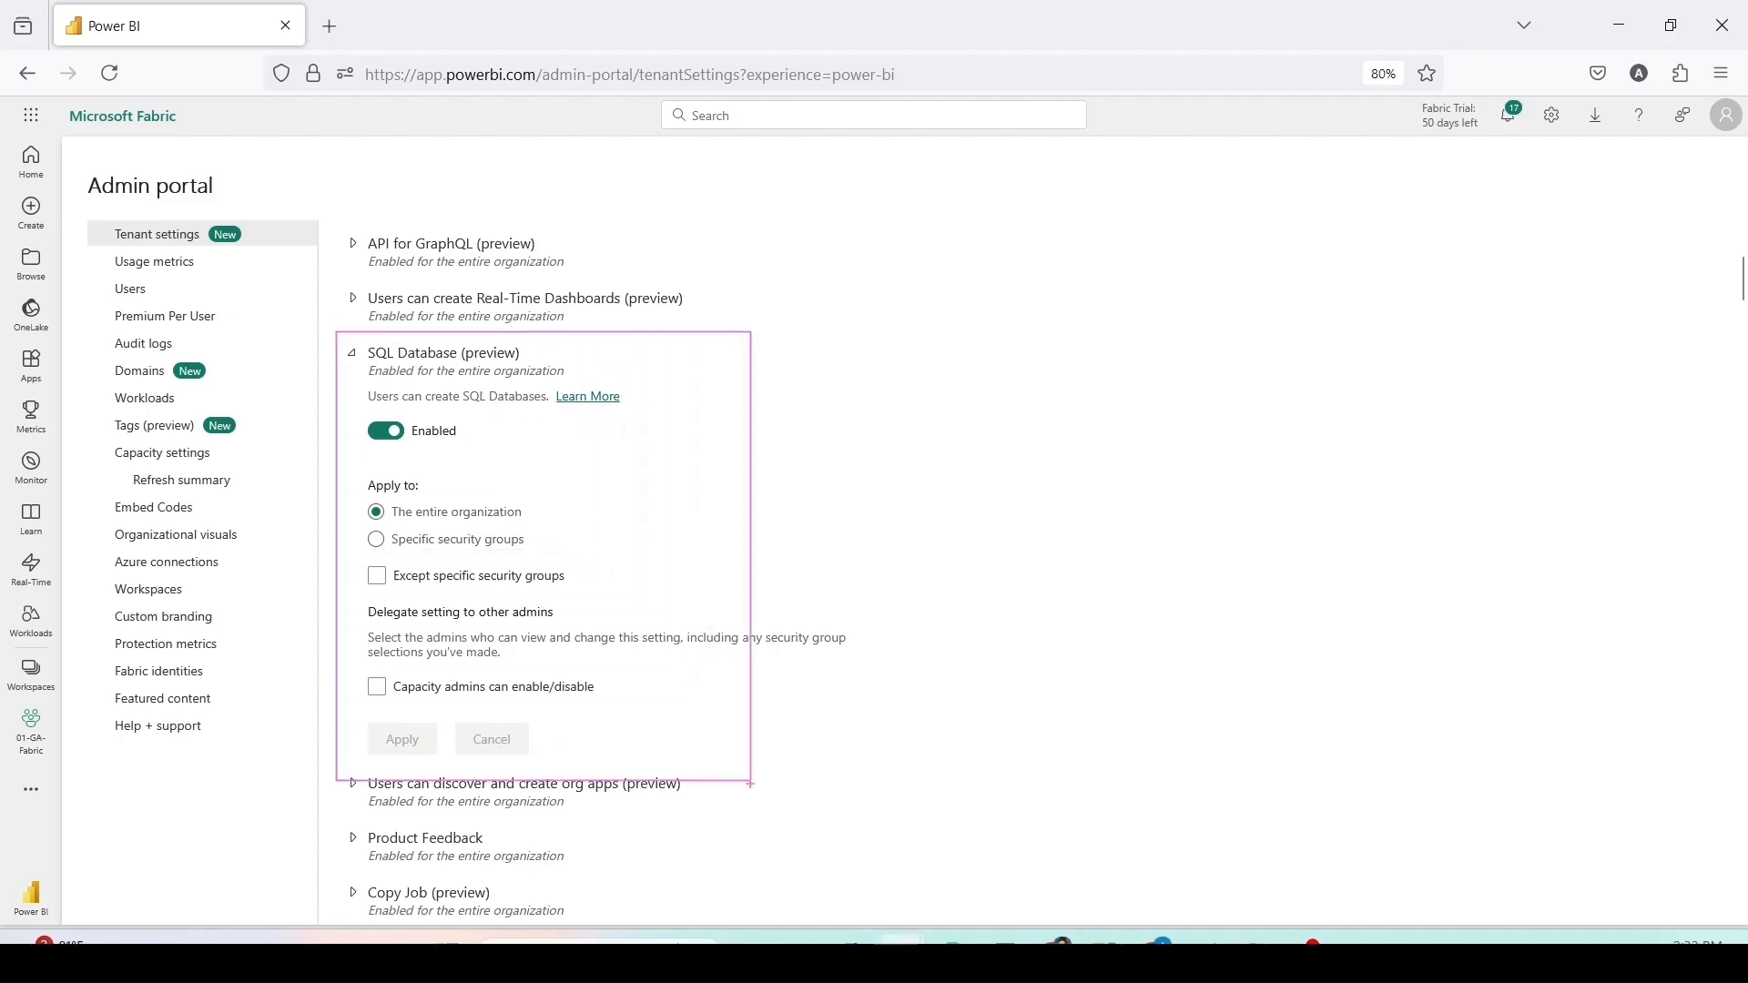
{"action": "left_click_drag", "start_coordinate": [343, 422], "coordinate": [489, 448]}
{"action": "left_click_drag", "start_coordinate": [346, 494], "coordinate": [555, 525]}
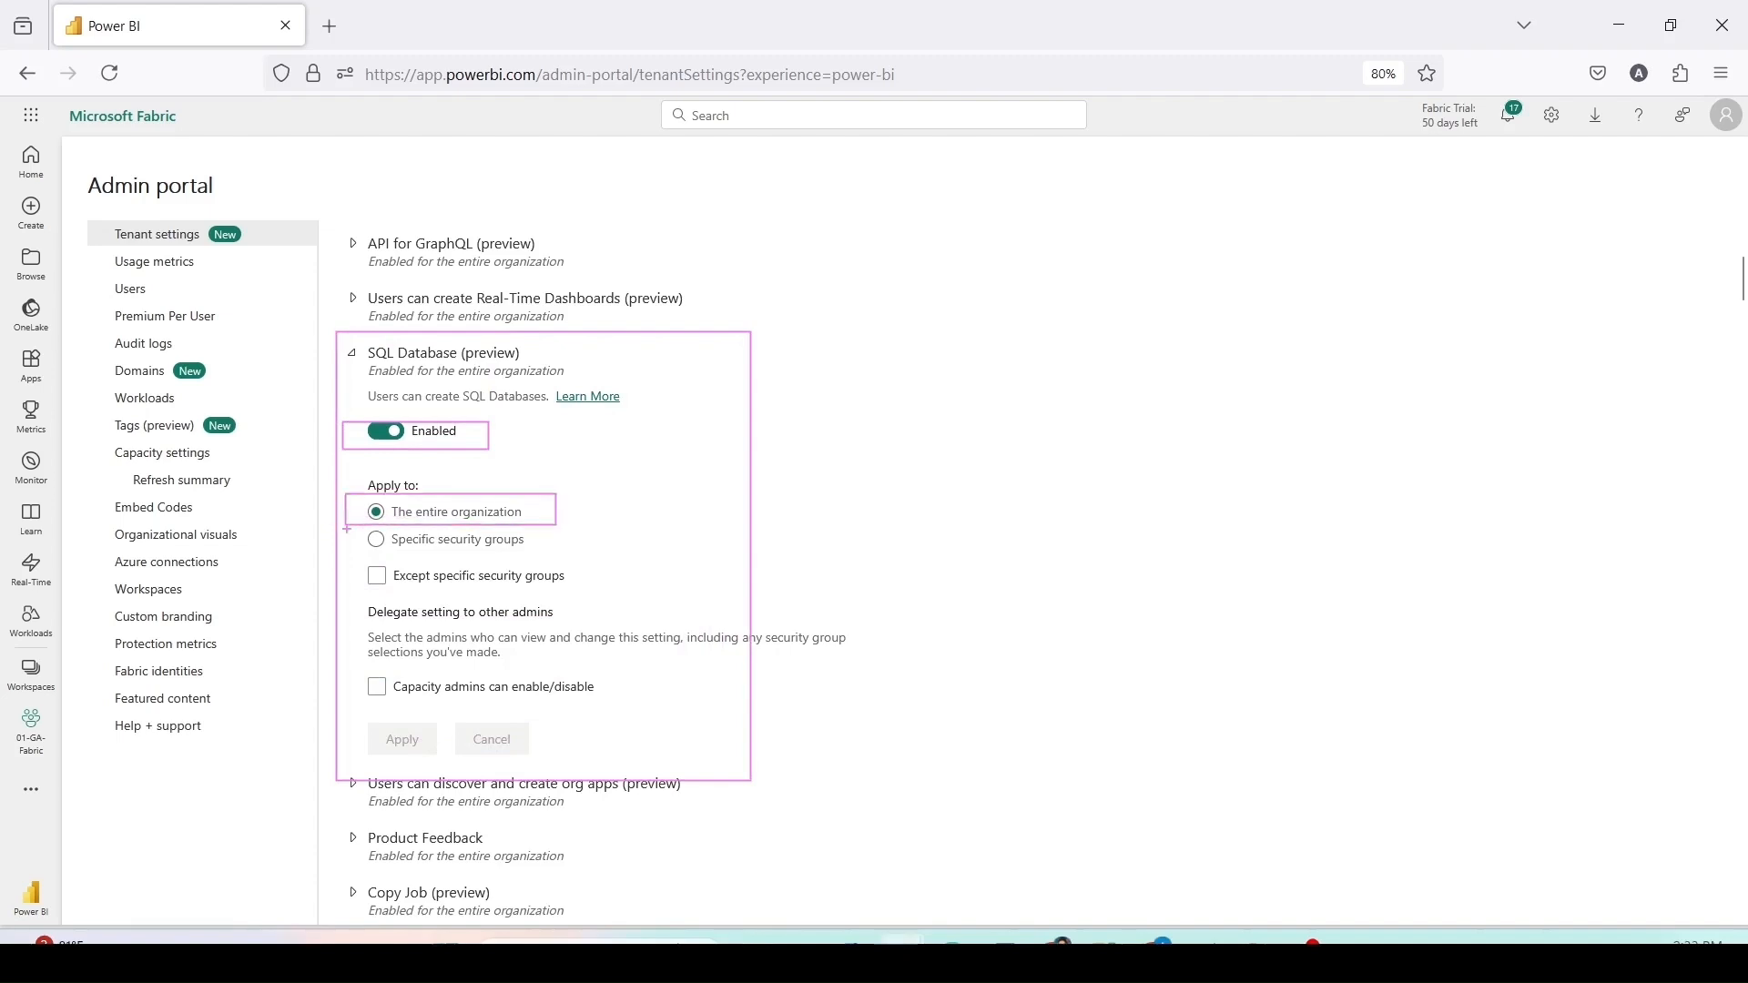
{"action": "left_click_drag", "start_coordinate": [349, 527], "coordinate": [578, 563]}
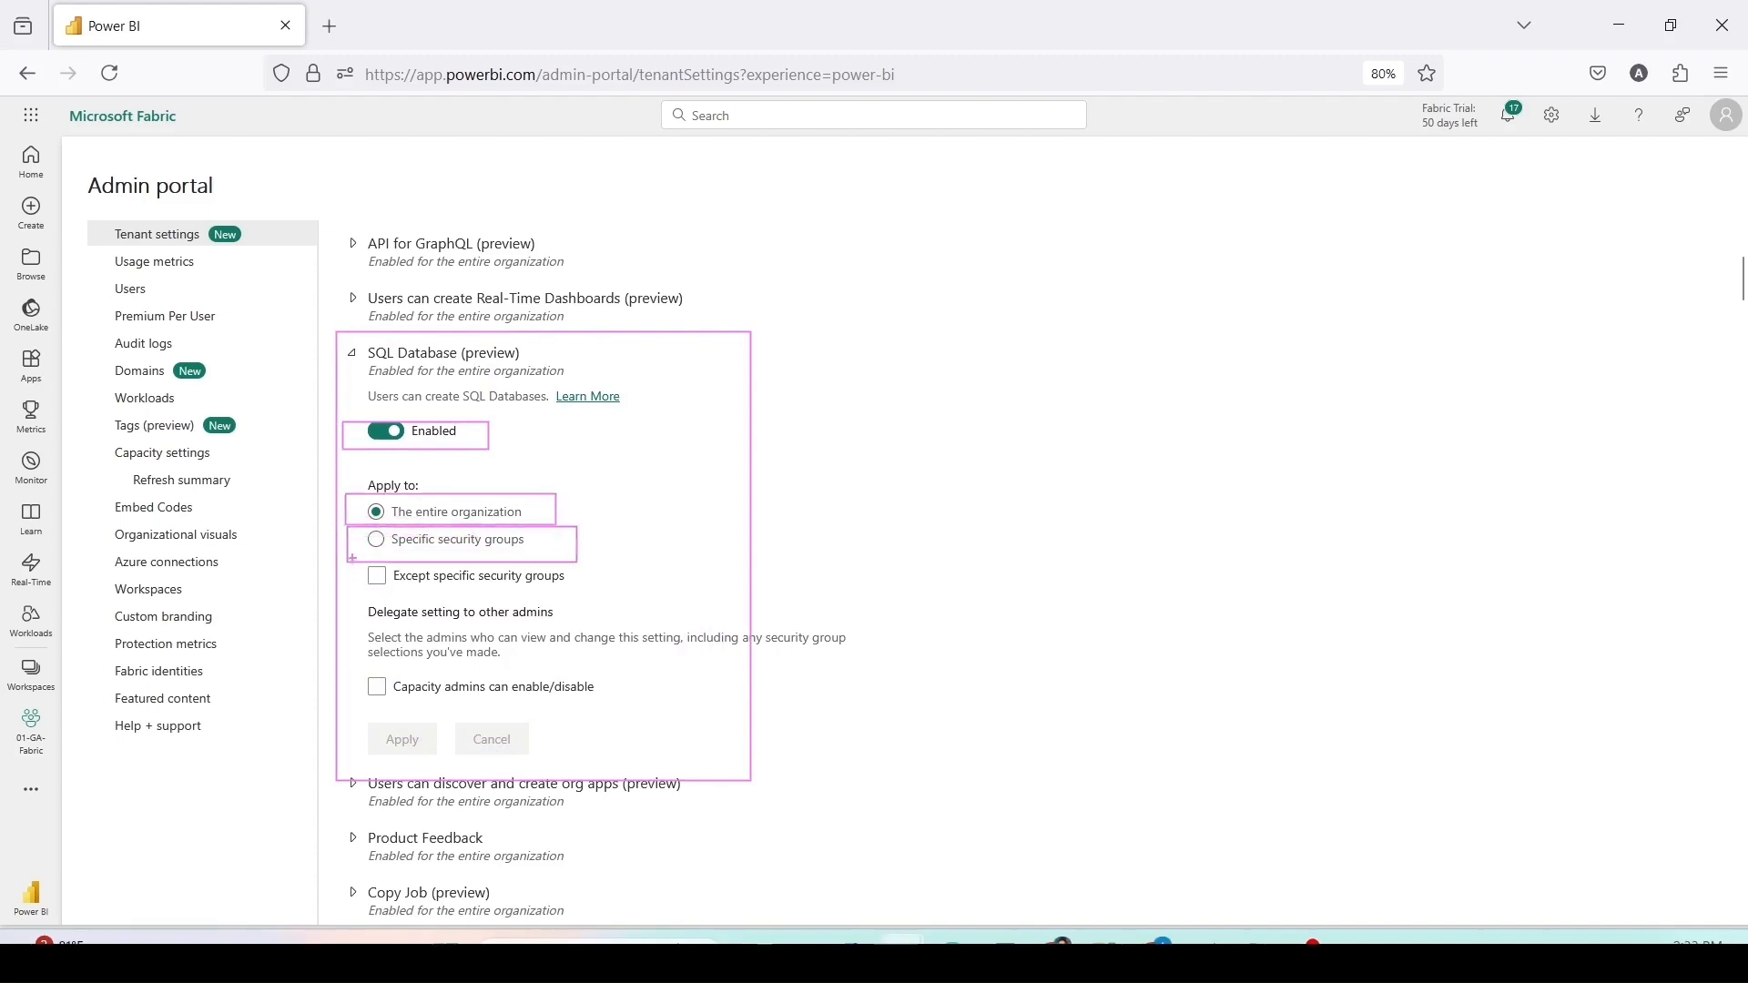
{"action": "left_click_drag", "start_coordinate": [352, 557], "coordinate": [592, 597]}
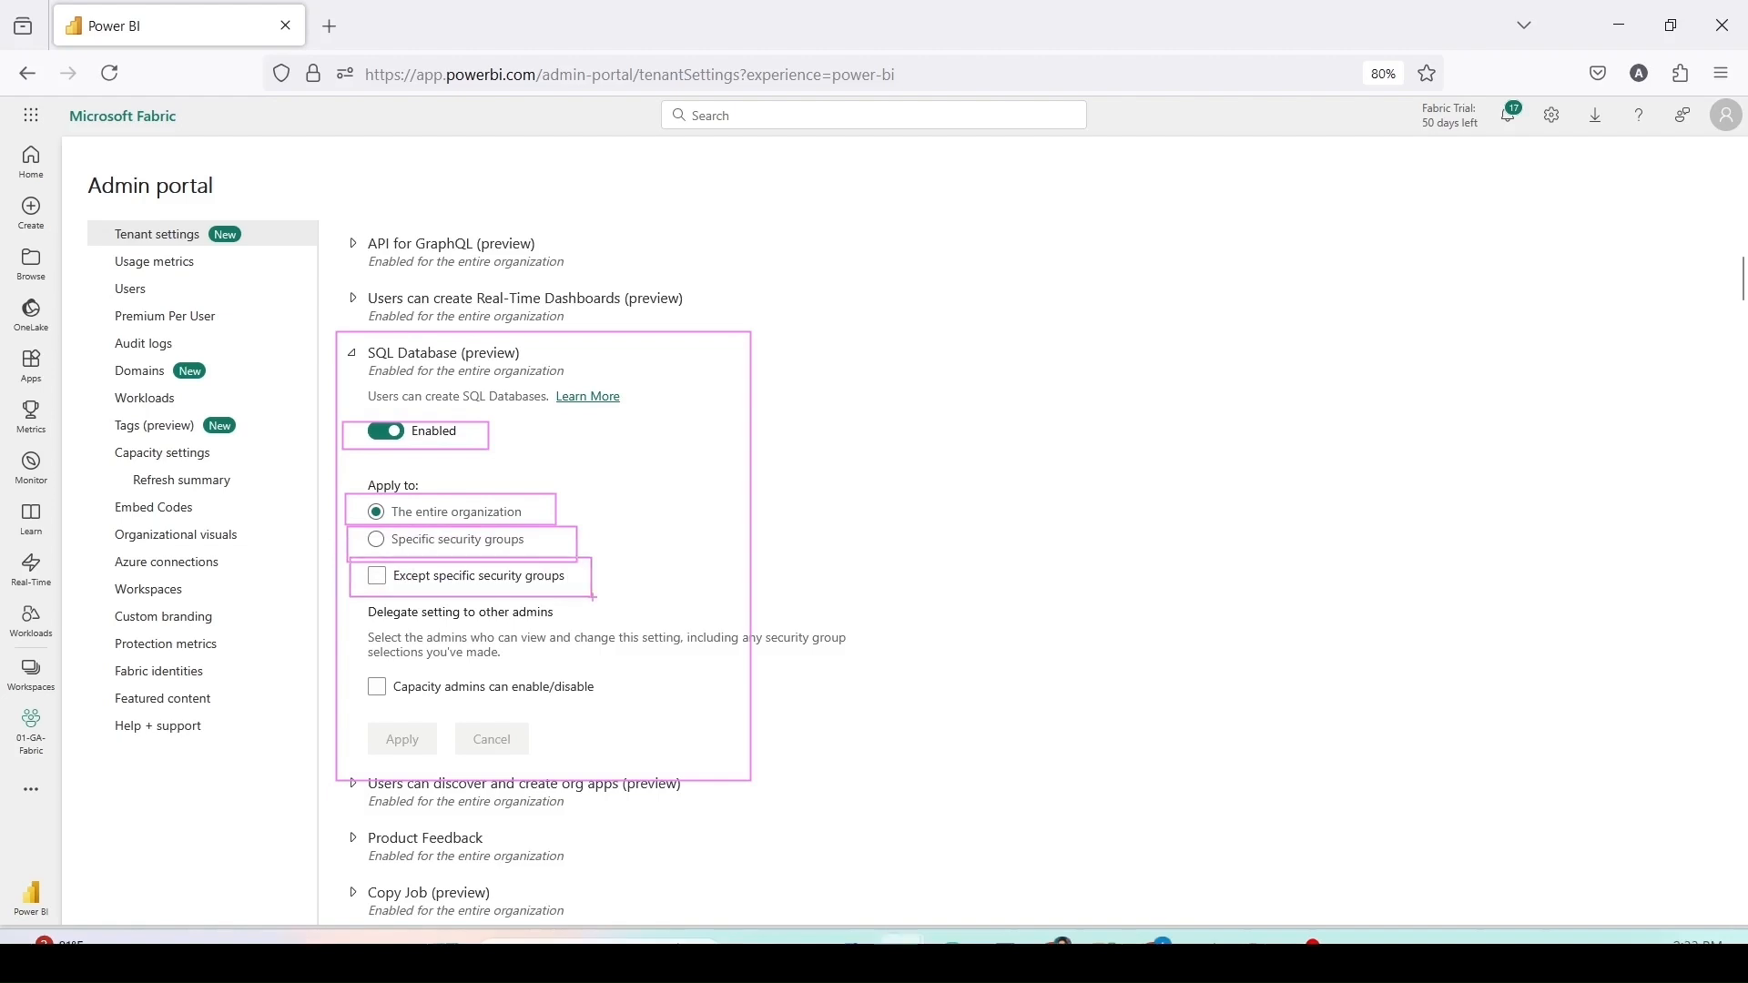
Step: Leave the tenant settings and open the 01-GA-Fabric workspace
{"action": "left_click", "coordinate": [26, 690]}
{"action": "scroll", "coordinate": [210, 619], "scroll_direction": "down", "scroll_amount": 3}
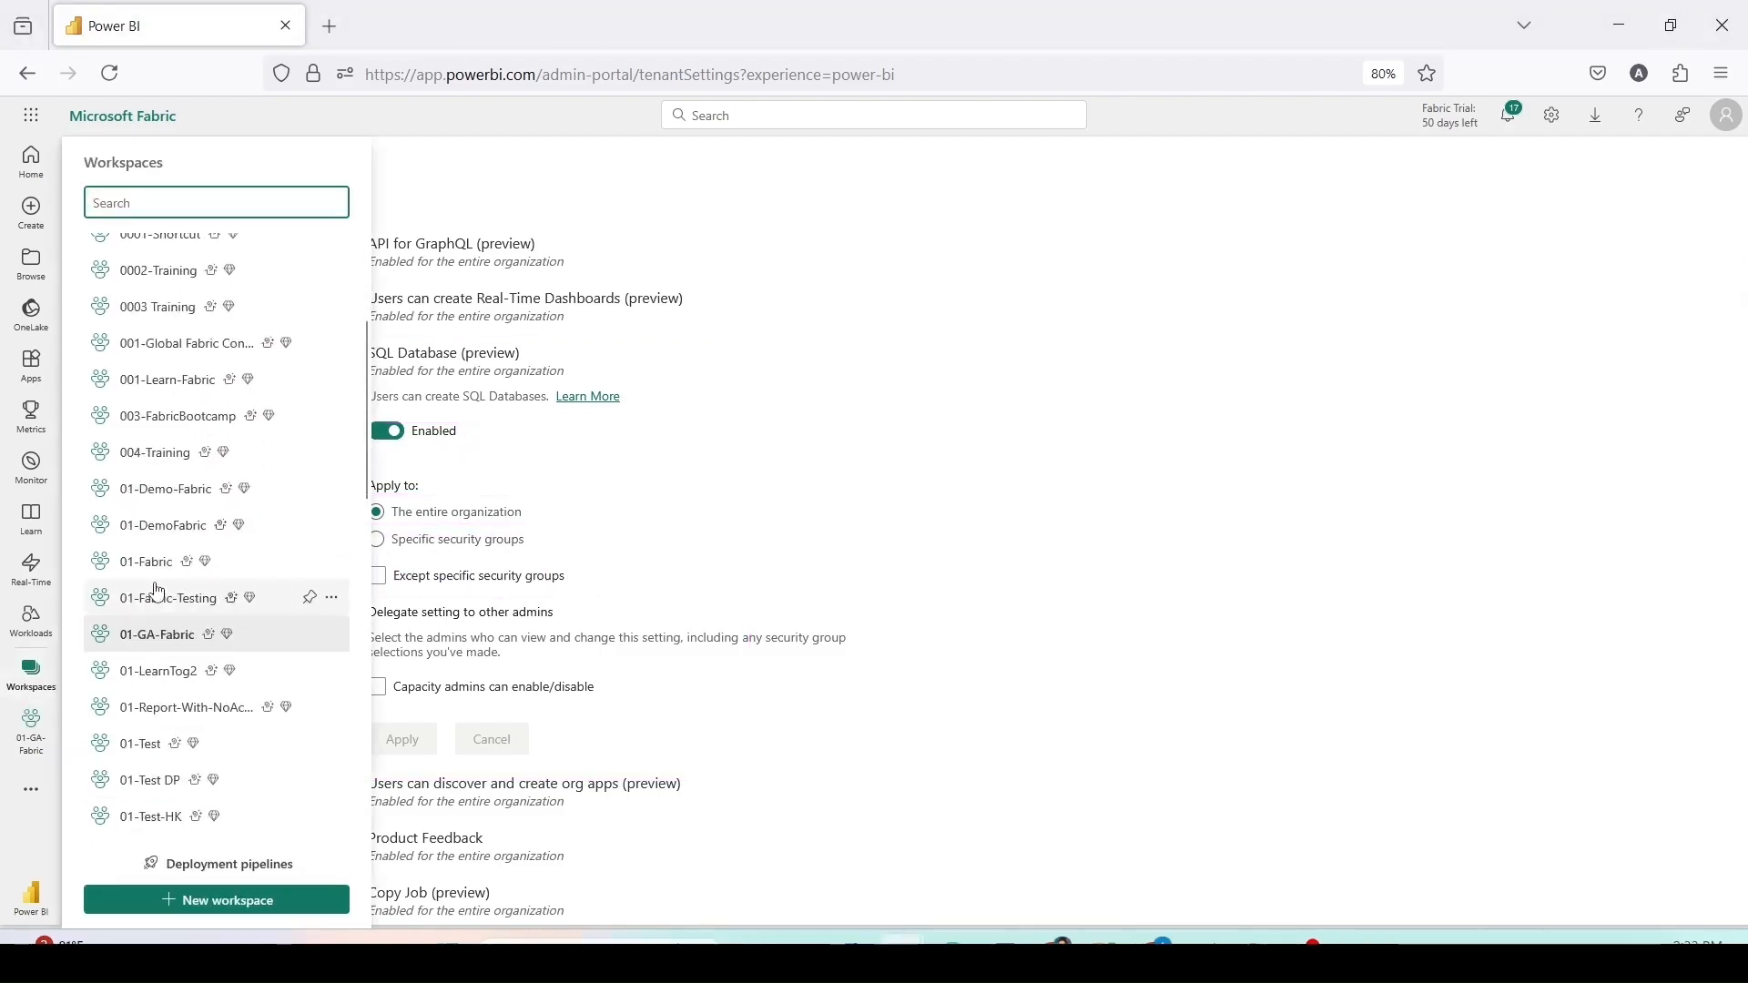
{"action": "left_click", "coordinate": [169, 637]}
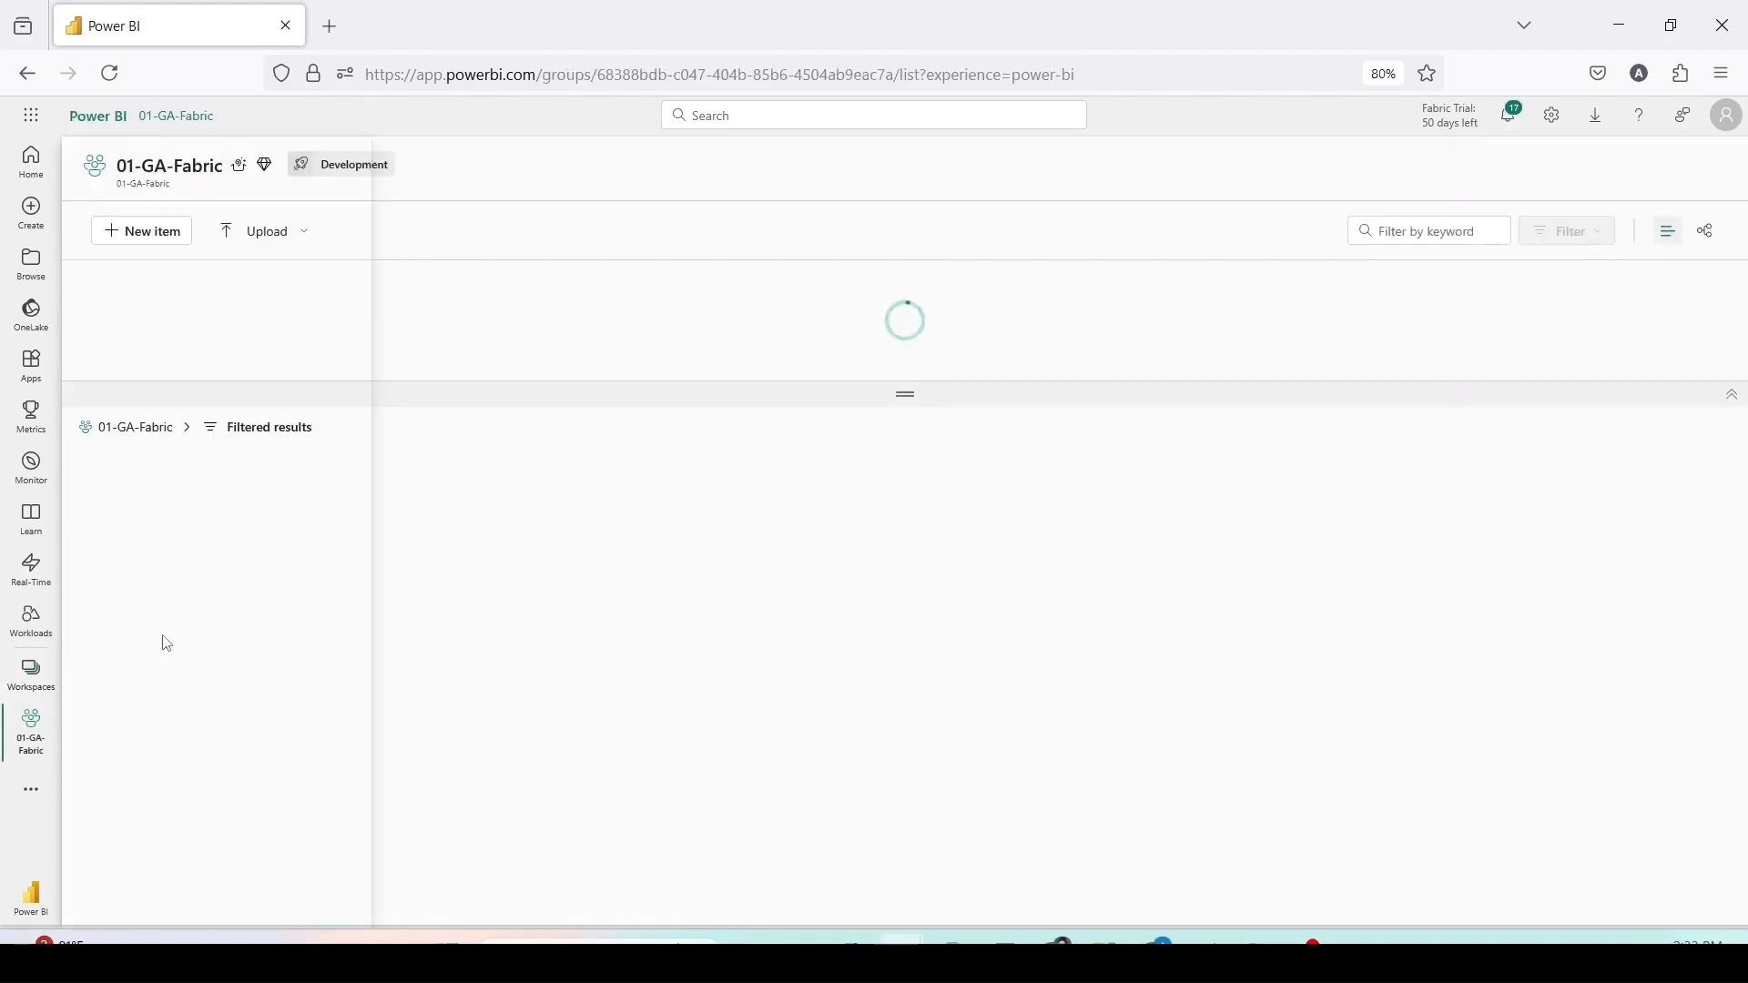
Step: Try to create a SQL Database (preview) item named sql-db-01 in the 01-GA-Fabric workspace
{"action": "left_click", "coordinate": [145, 230]}
{"action": "scroll", "coordinate": [1244, 355], "scroll_direction": "down", "scroll_amount": 15}
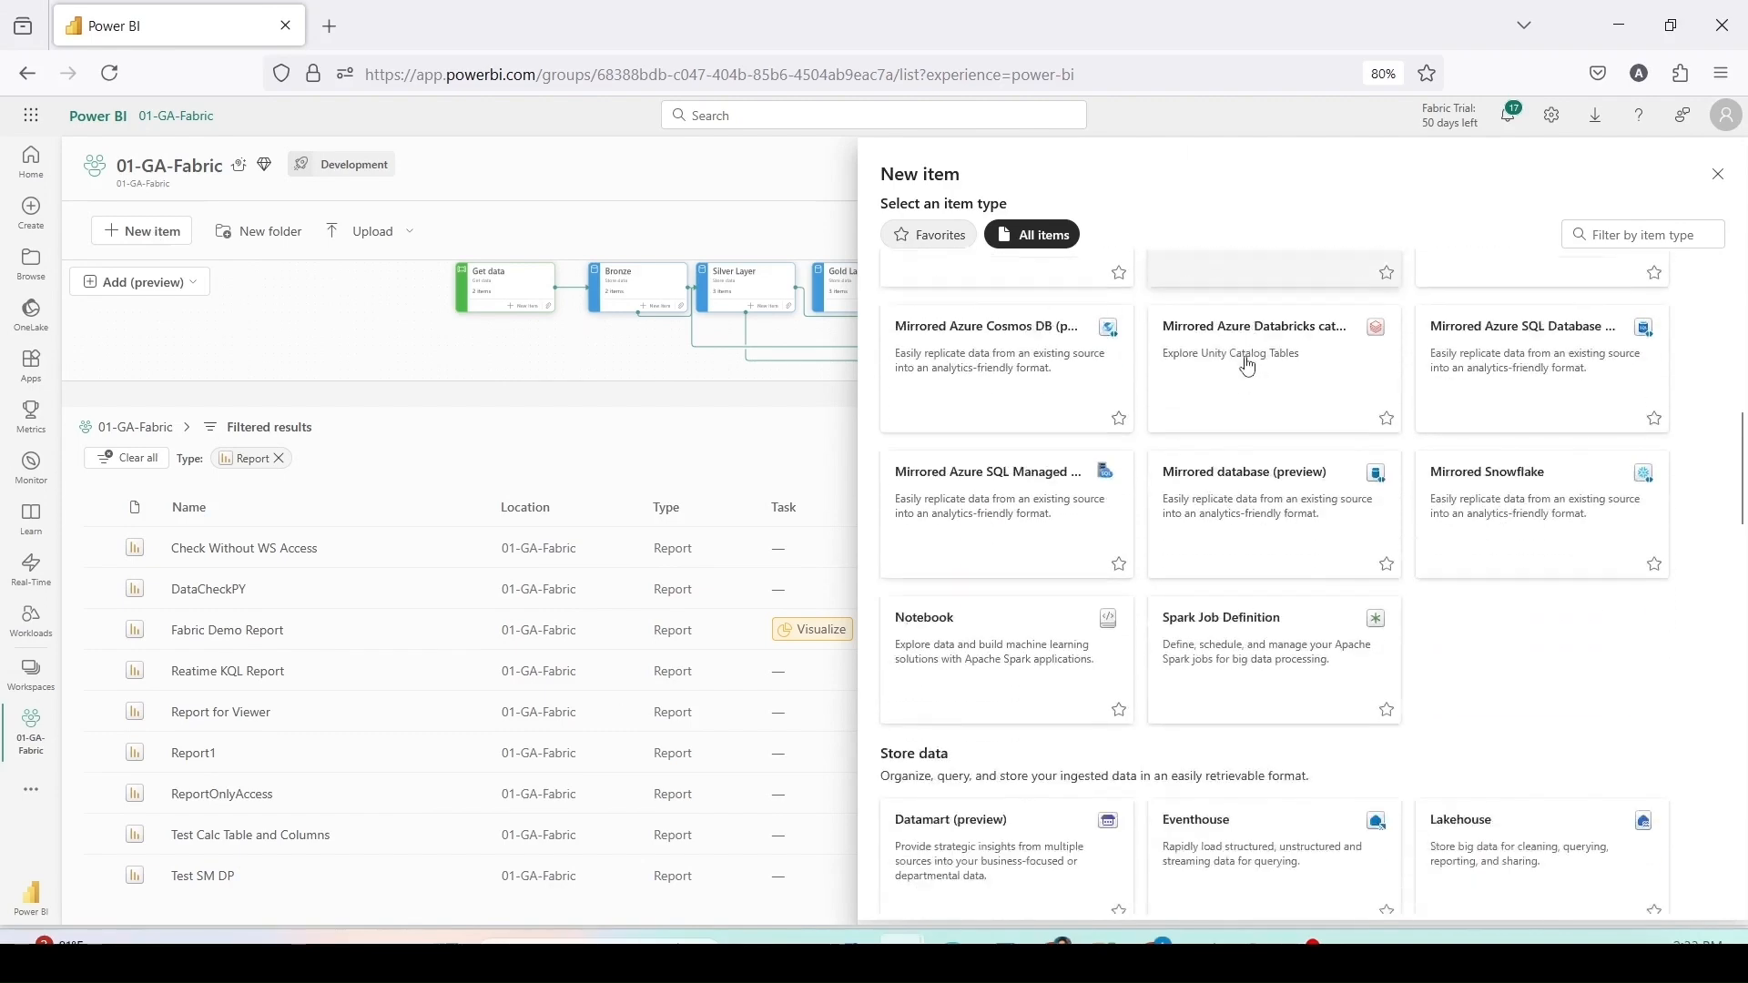
{"action": "scroll", "coordinate": [1248, 366], "scroll_direction": "down", "scroll_amount": 2}
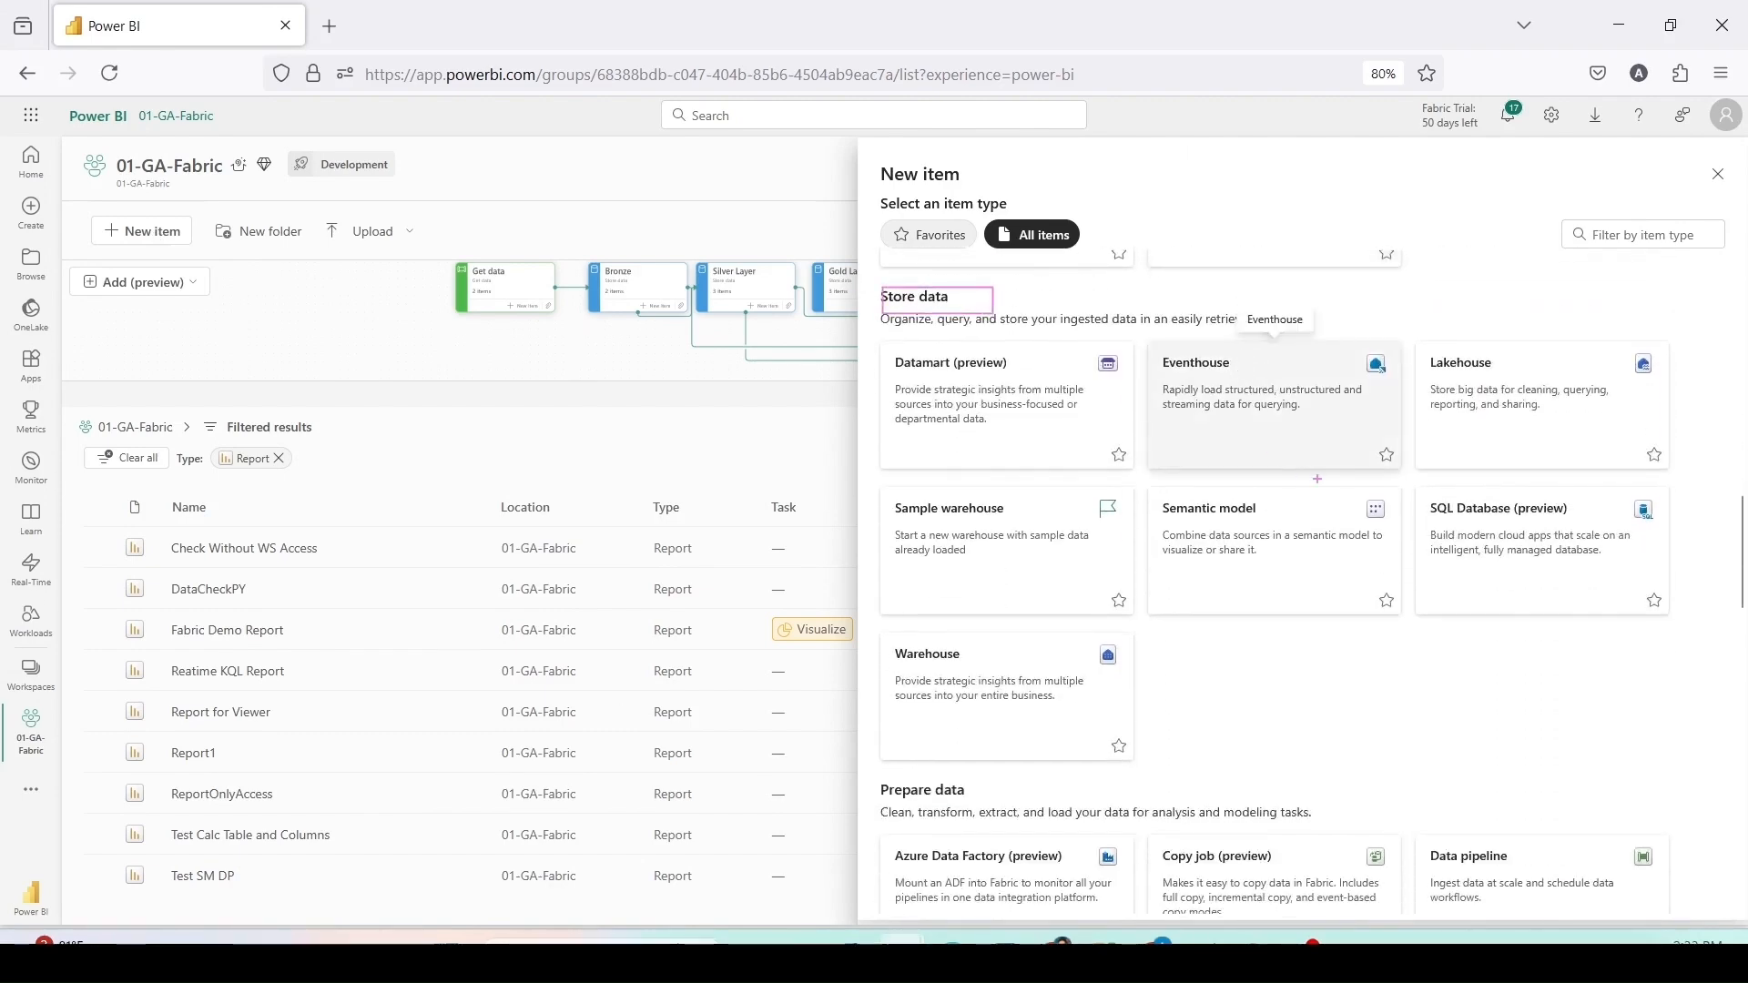
{"action": "left_click", "coordinate": [1538, 538]}
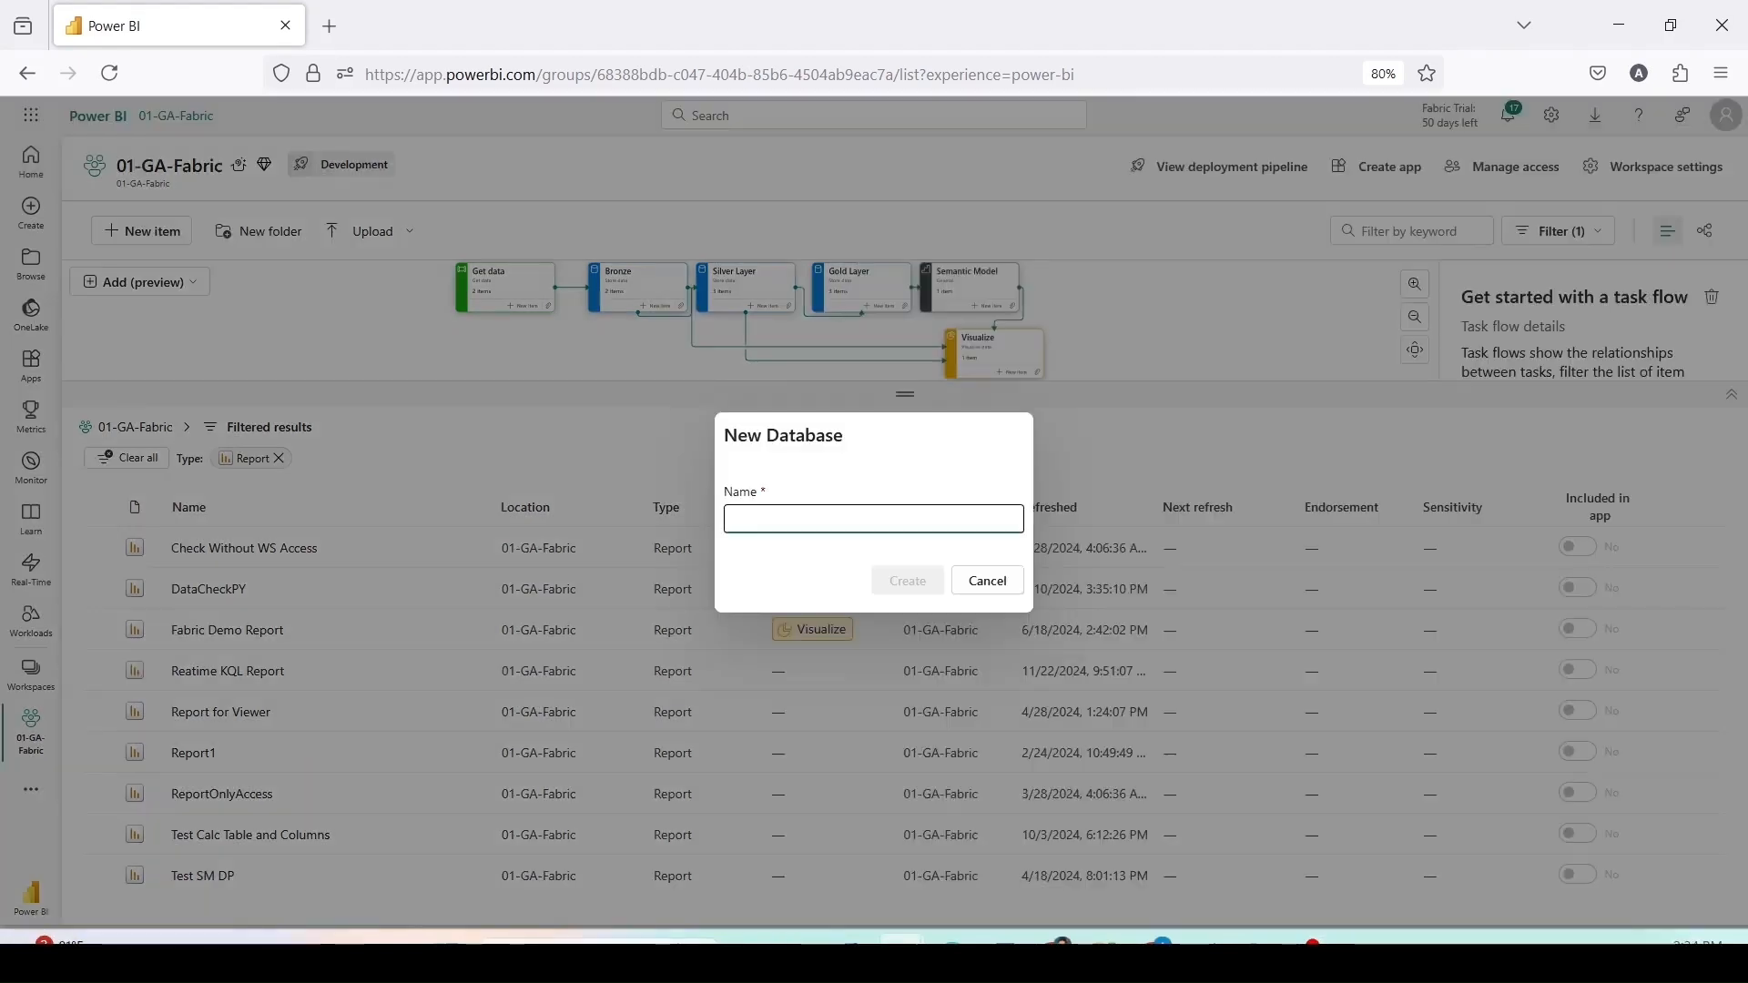
{"action": "left_click", "coordinate": [1307, 951]}
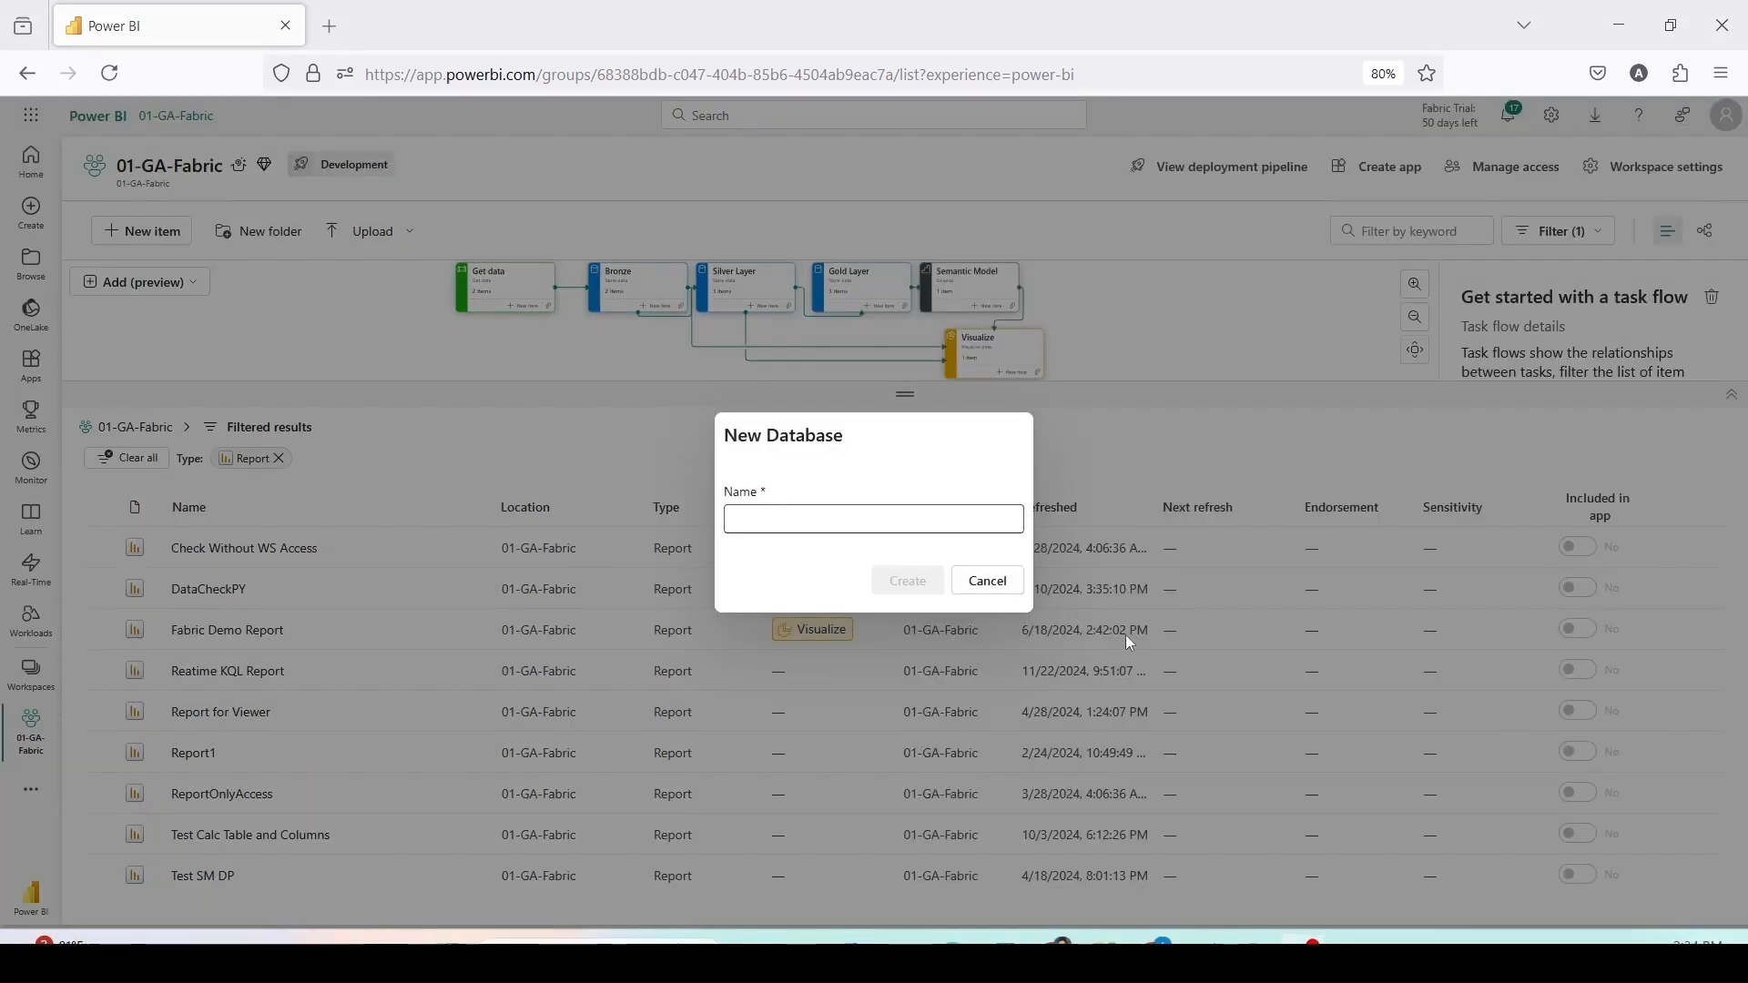
{"action": "left_click", "coordinate": [846, 522]}
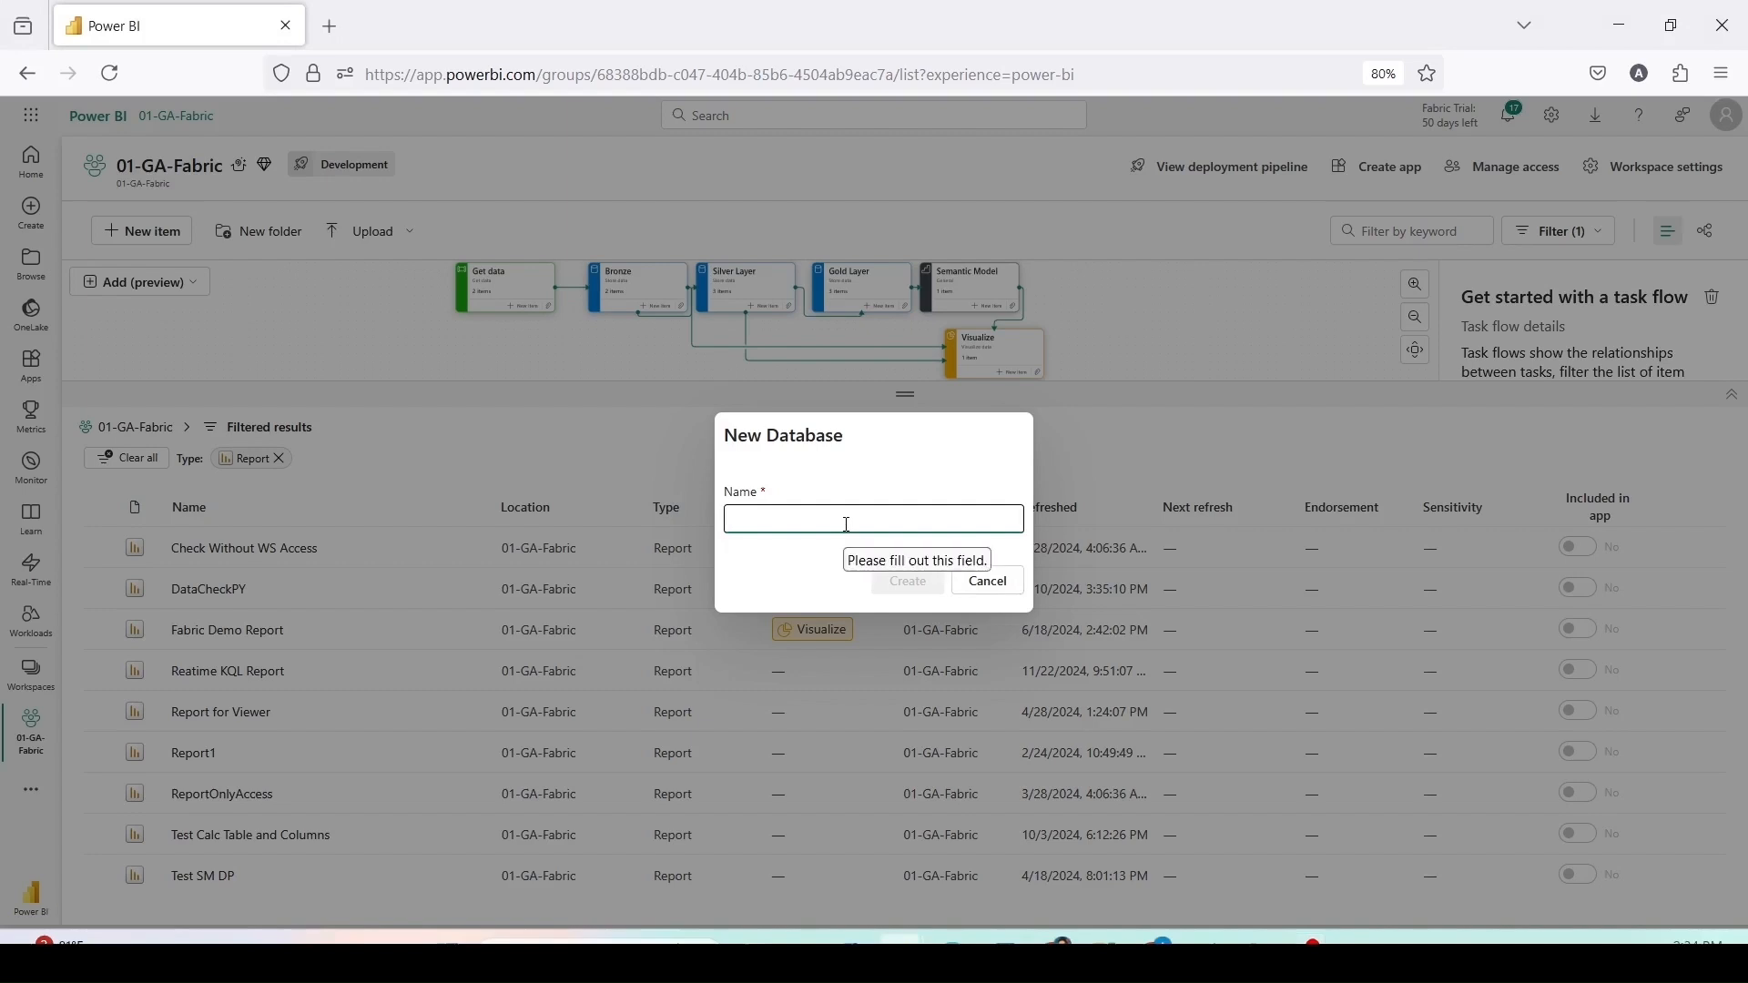
{"action": "type", "text": "sql-db-01"}
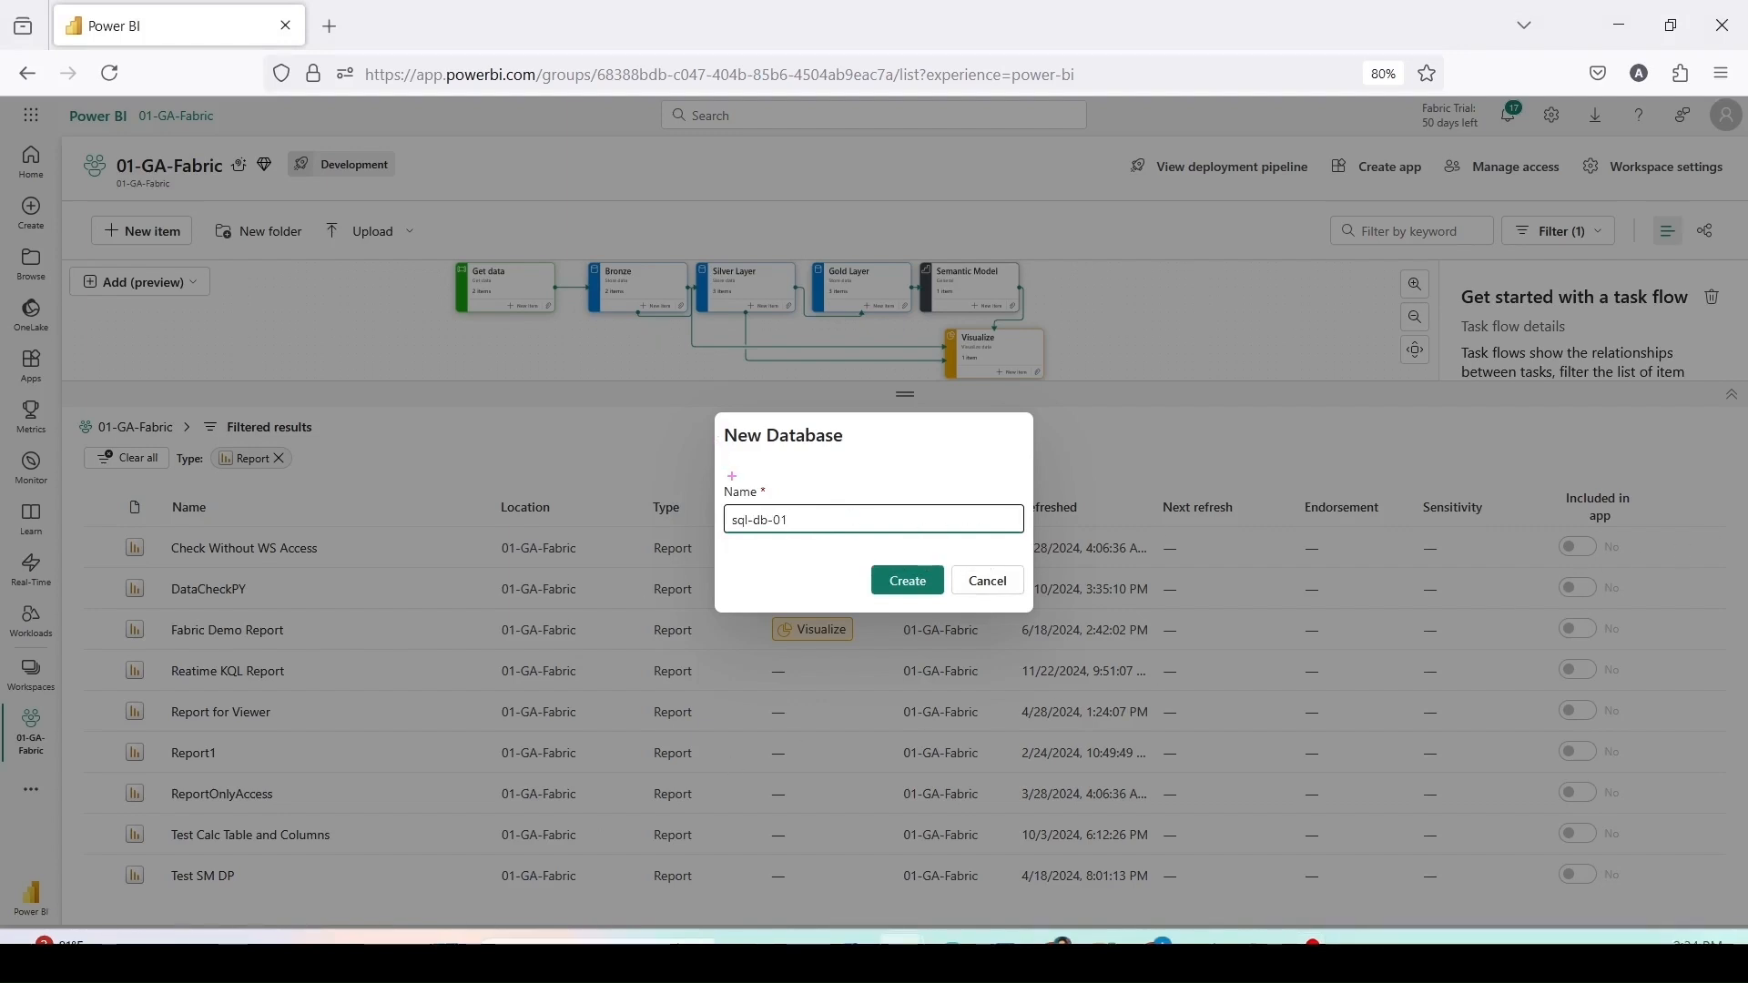
{"action": "left_click_drag", "start_coordinate": [717, 478], "coordinate": [1042, 545]}
{"action": "left_click_drag", "start_coordinate": [719, 421], "coordinate": [886, 465]}
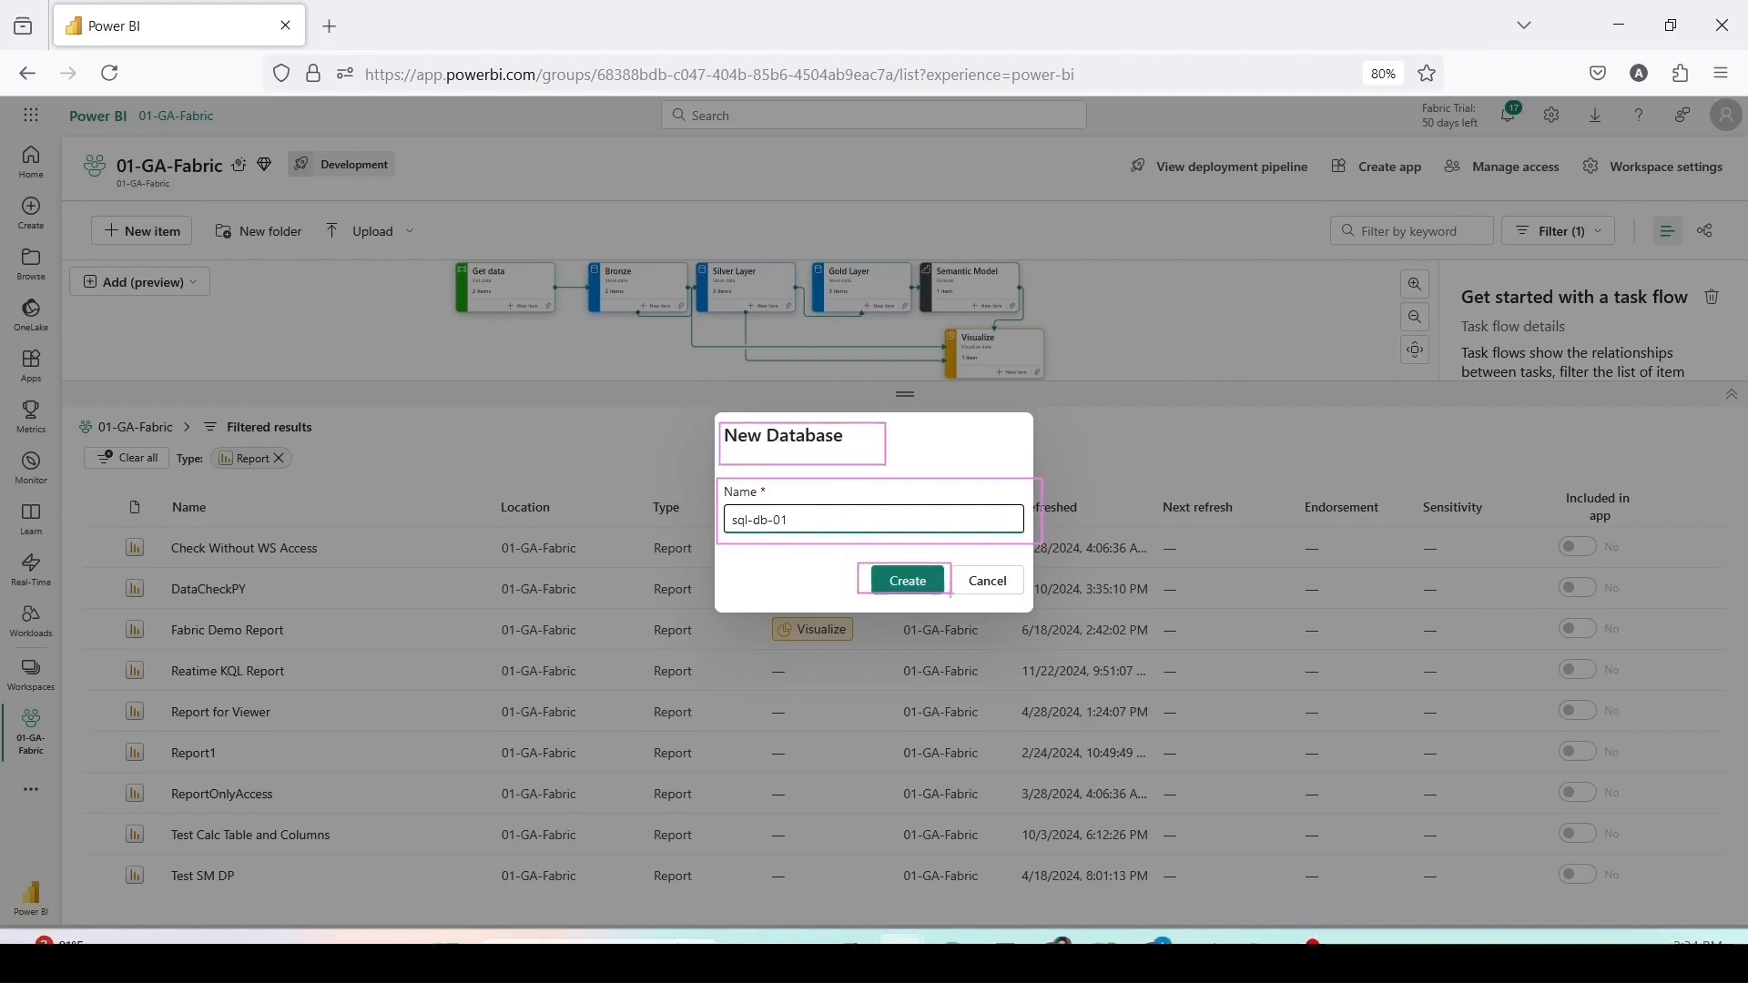
{"action": "left_click", "coordinate": [901, 580]}
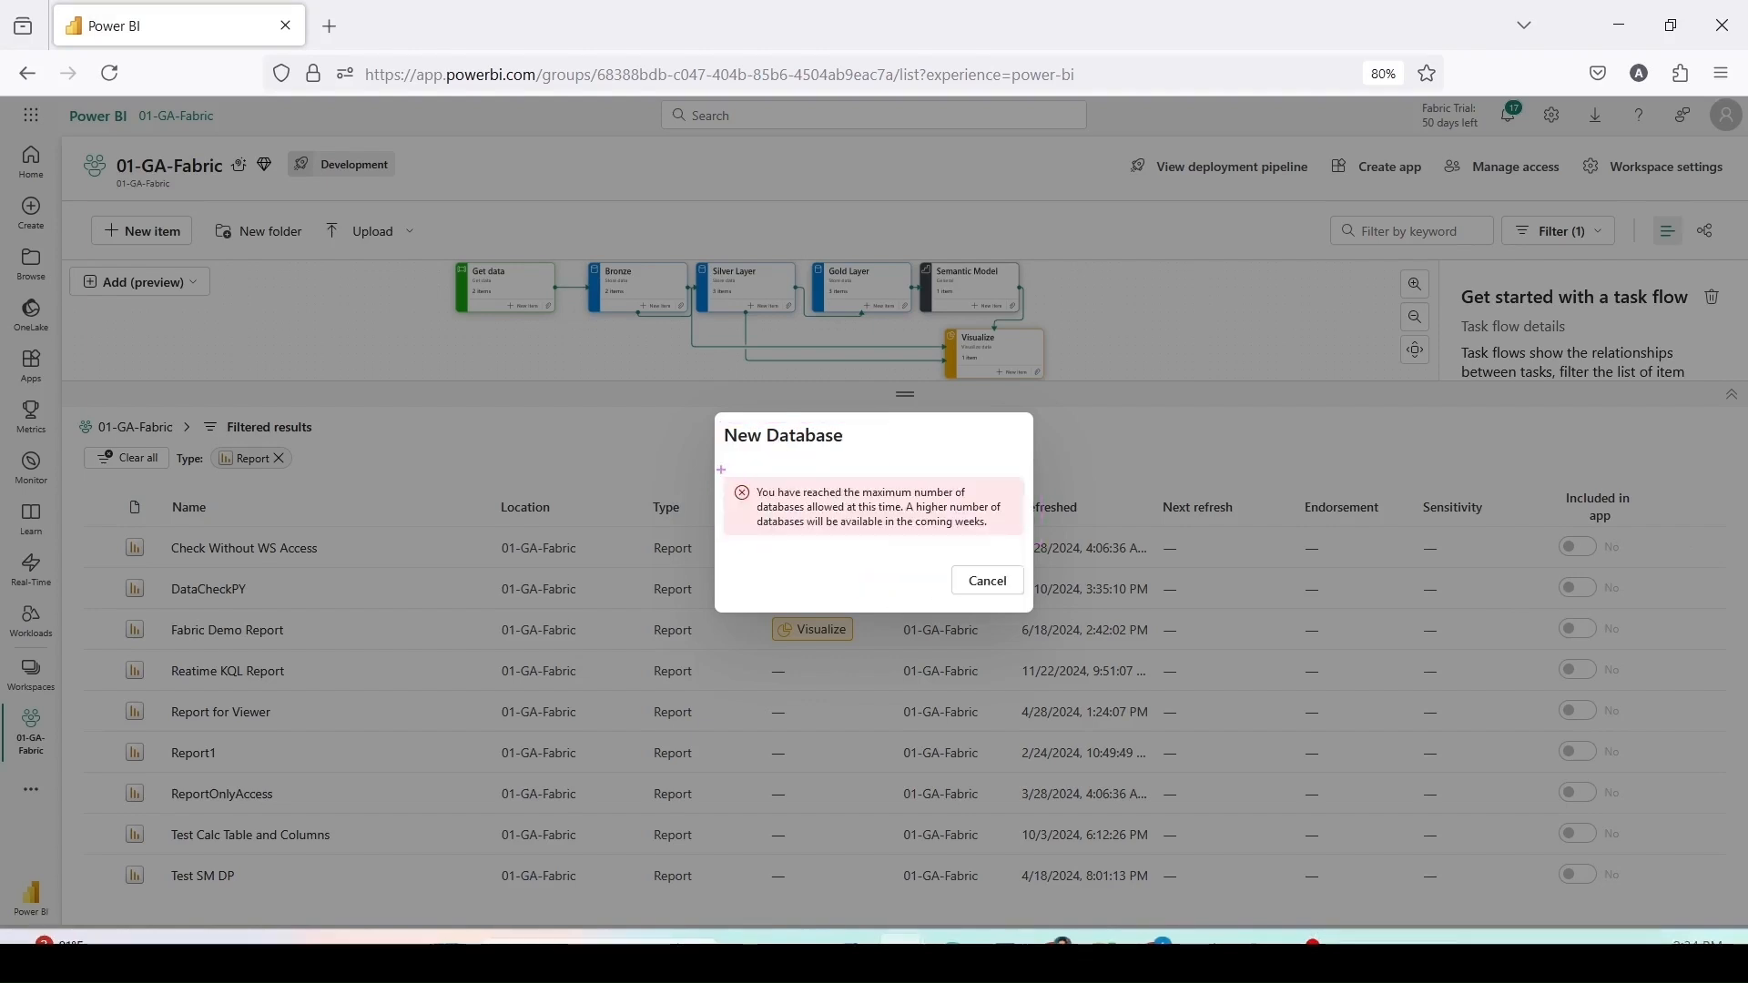
{"action": "mouse_move", "coordinate": [721, 470]}
{"action": "left_mouse_down"}
{"action": "mouse_move", "coordinate": [801, 514]}
{"action": "mouse_move", "coordinate": [1031, 541]}
{"action": "left_mouse_up"}
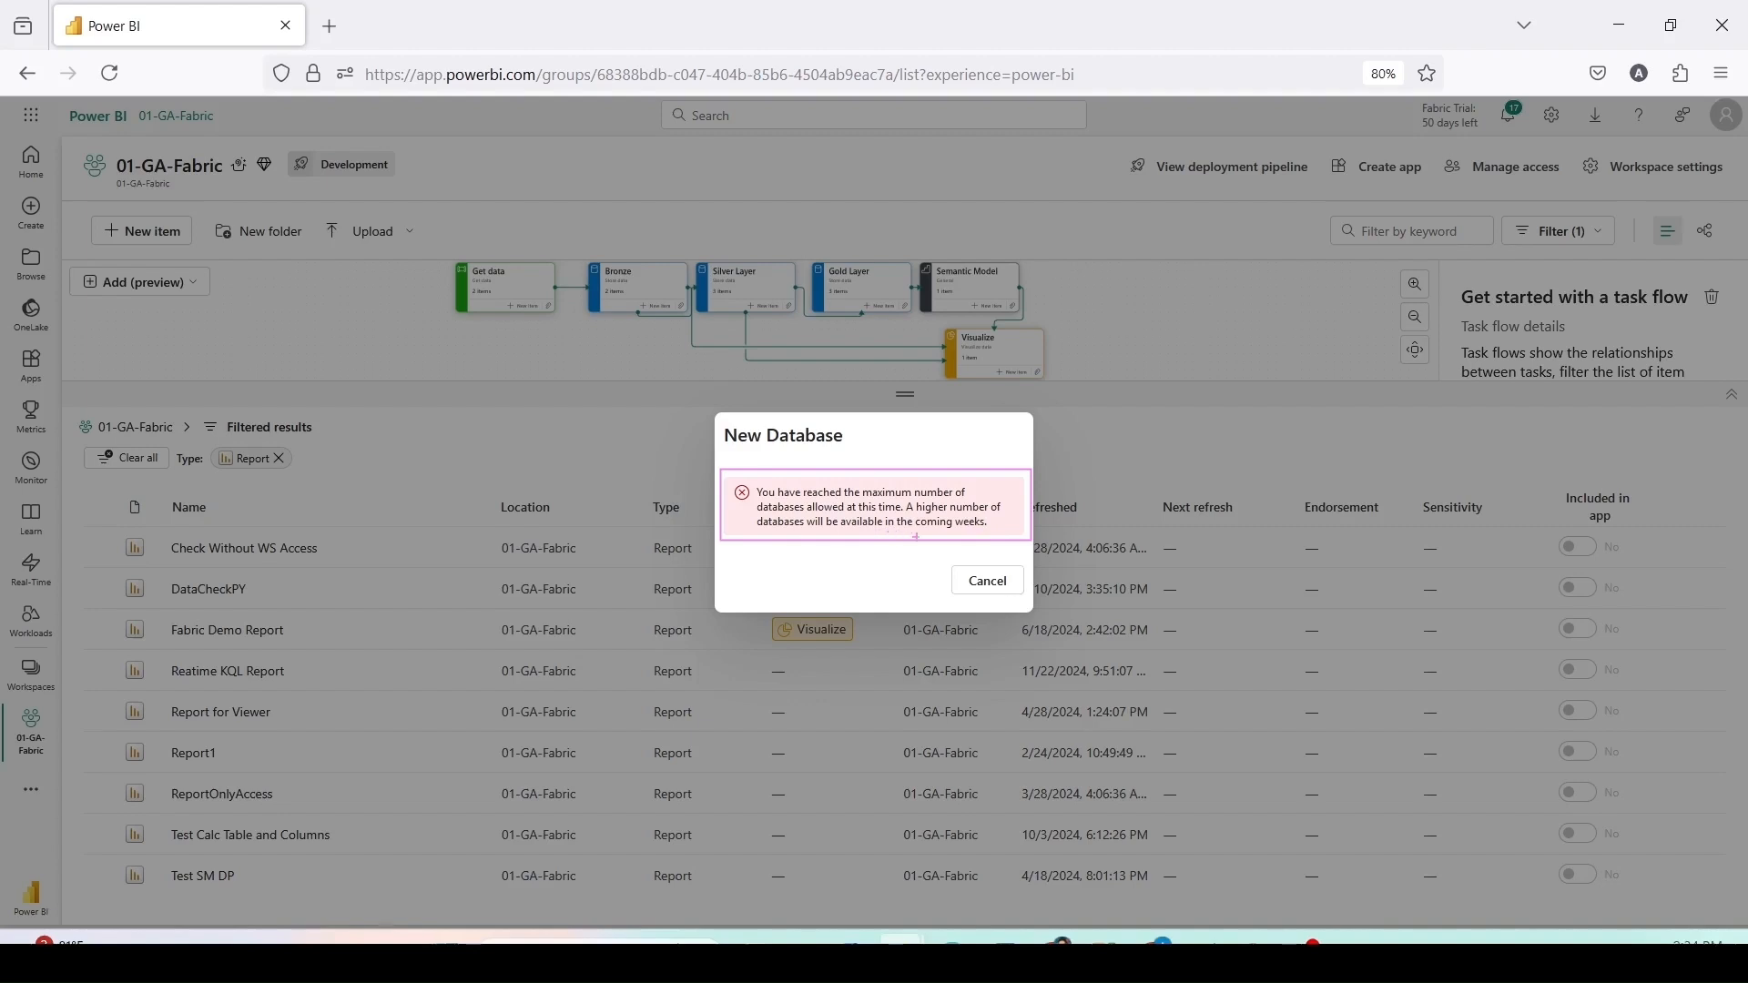
{"action": "key", "text": "Escape"}
{"action": "left_click", "coordinate": [975, 587]}
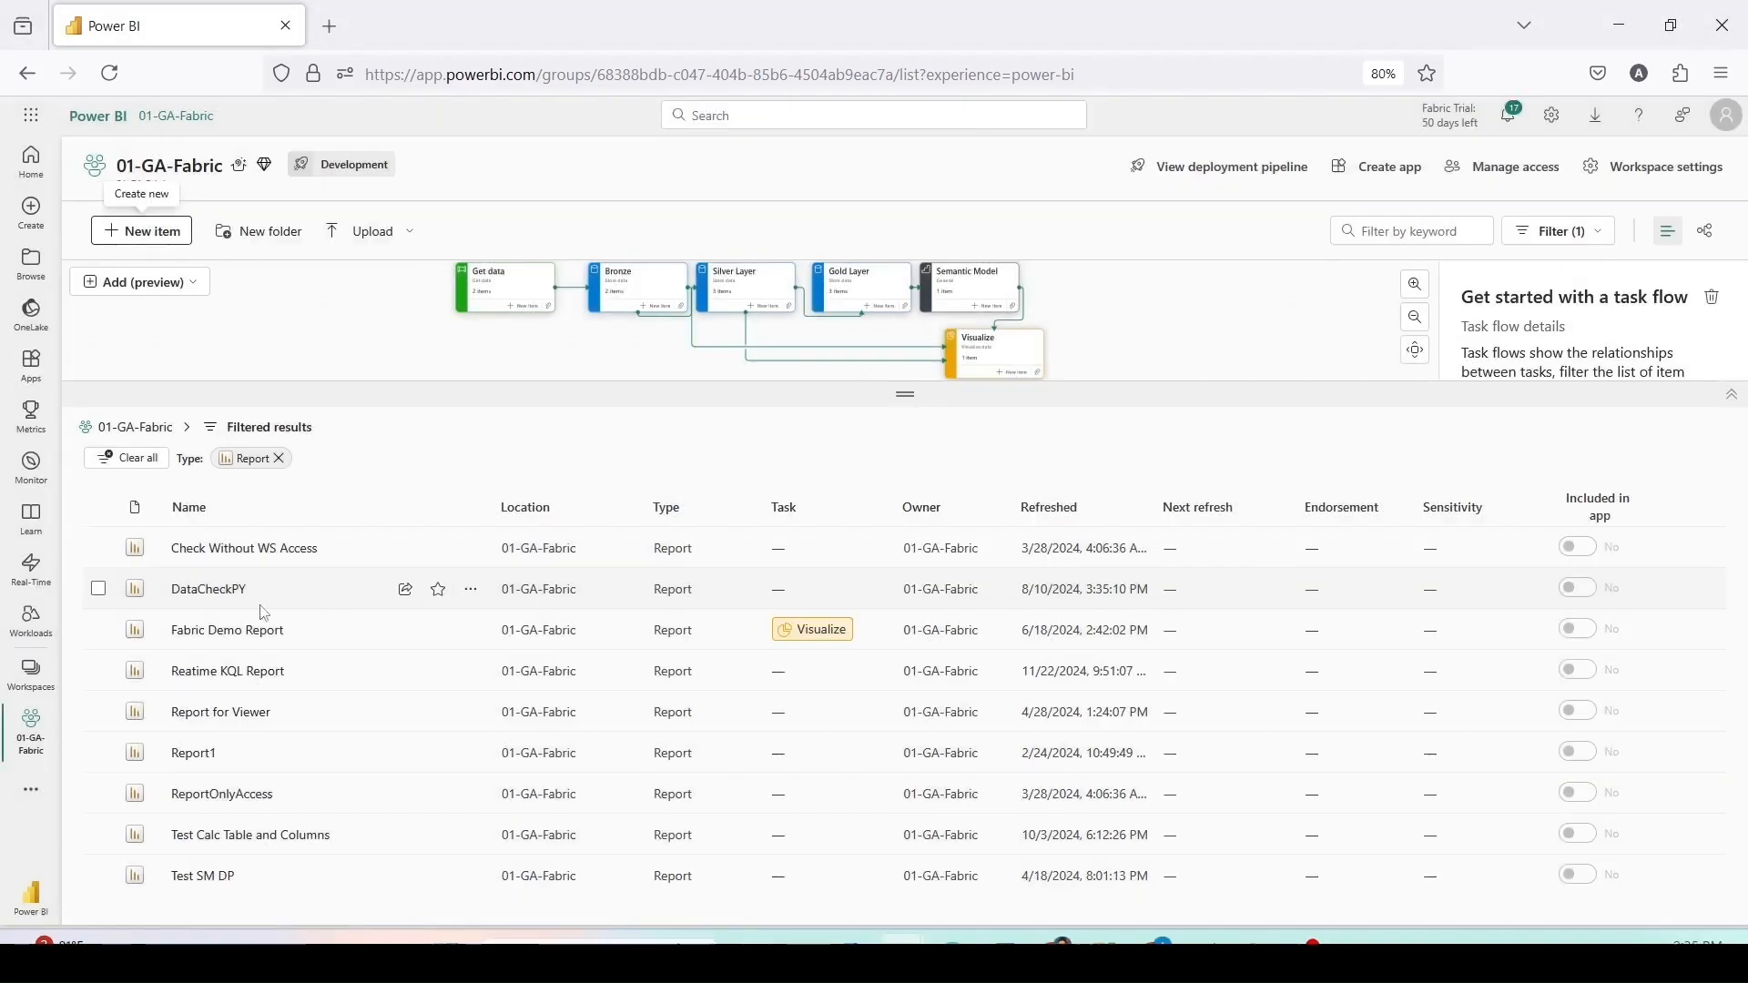
Step: Open the 01-Fabric workspace by searching for 01-F, and filter its items to the SQL Database type
{"action": "left_click", "coordinate": [42, 667]}
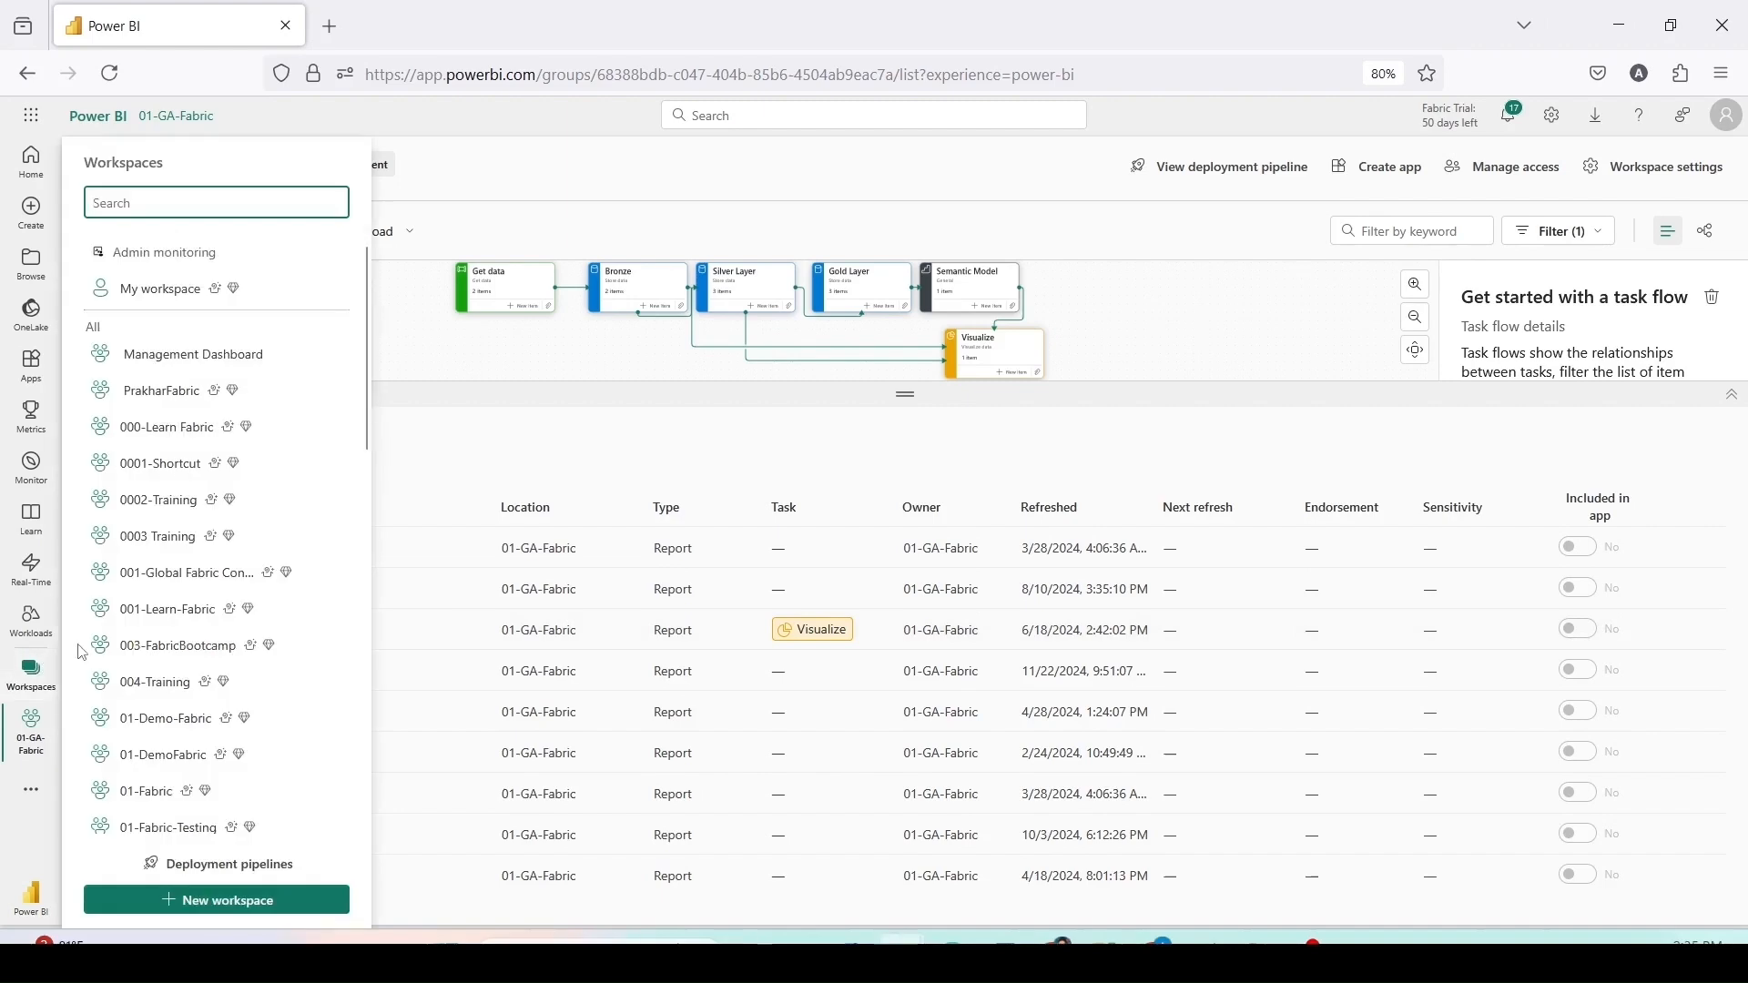
{"action": "type", "text": "01-F"}
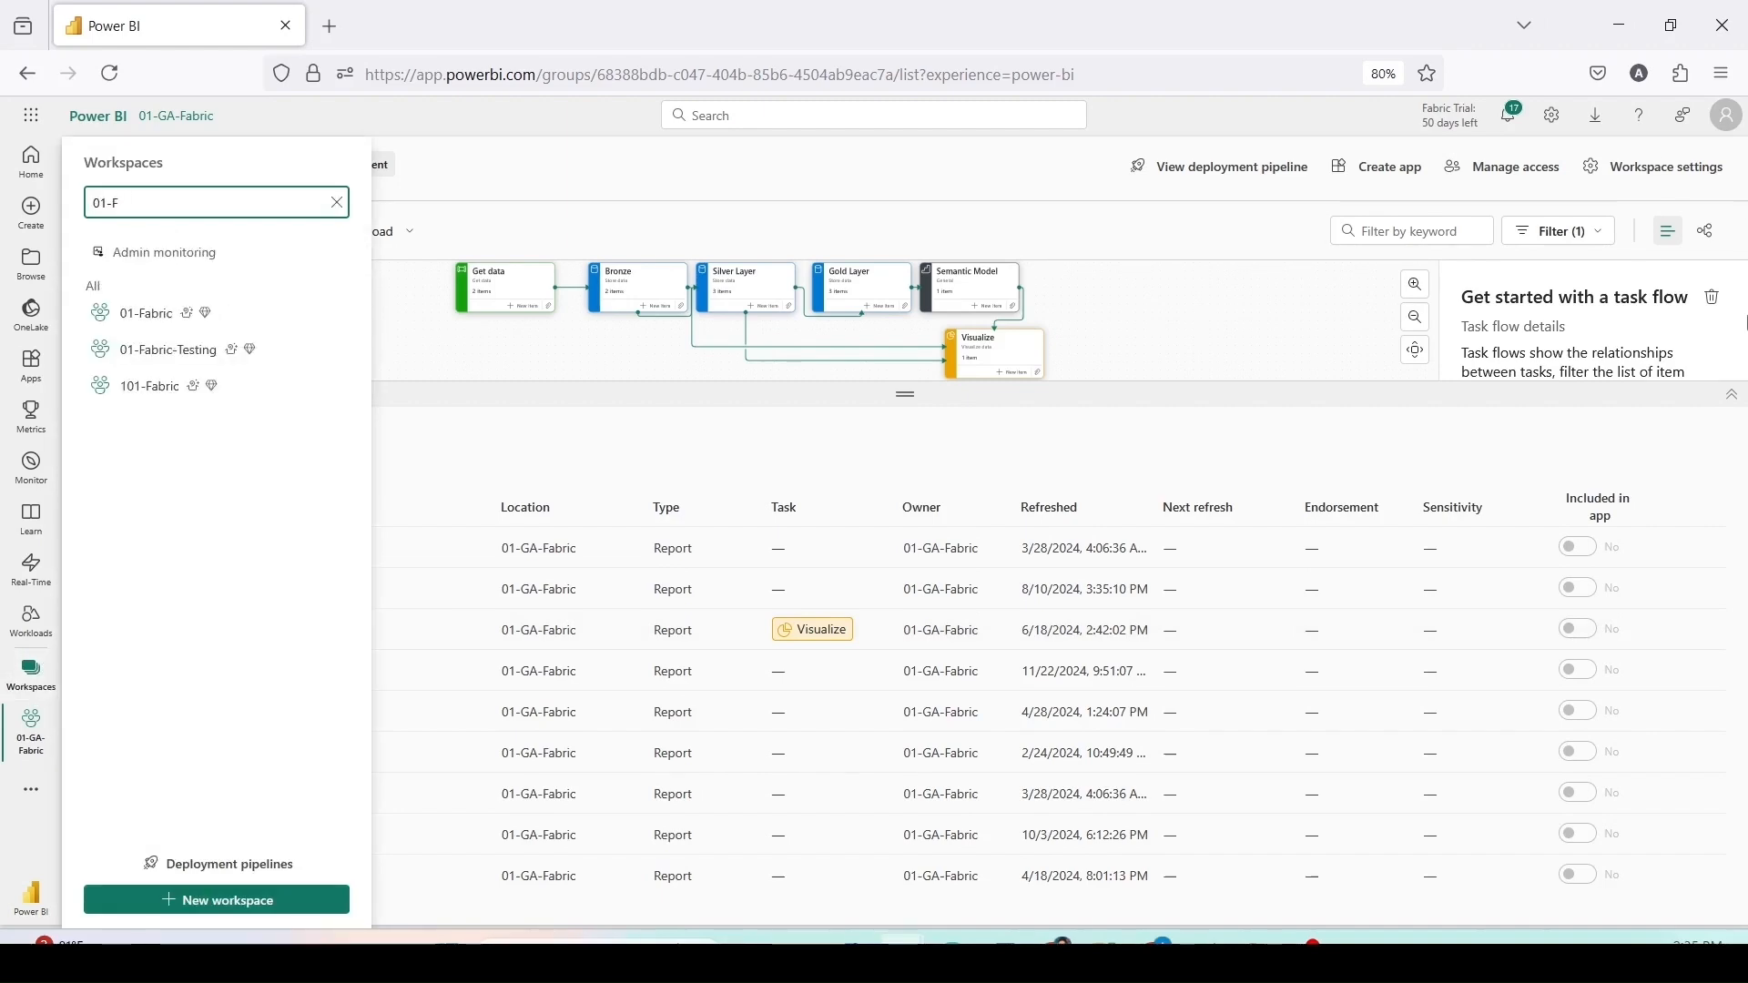
{"action": "left_click", "coordinate": [98, 308]}
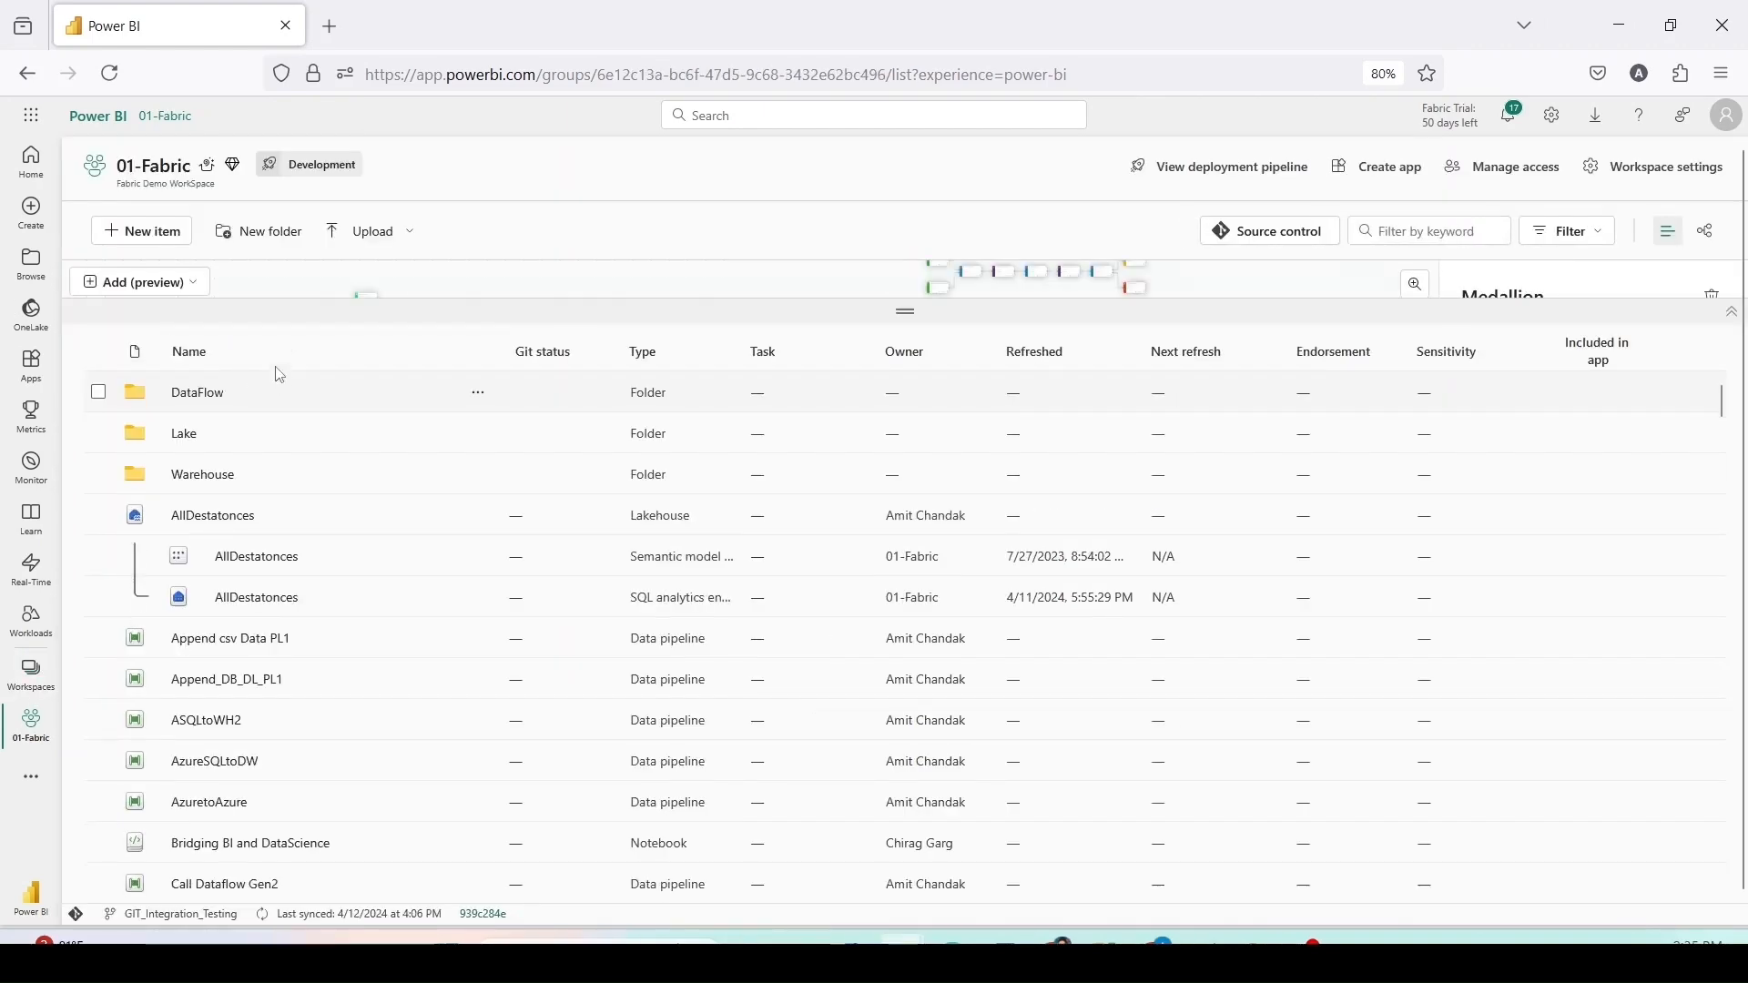
{"action": "scroll", "coordinate": [271, 434], "scroll_direction": "down", "scroll_amount": 5}
{"action": "left_click", "coordinate": [1567, 230]}
{"action": "left_click", "coordinate": [1439, 636]}
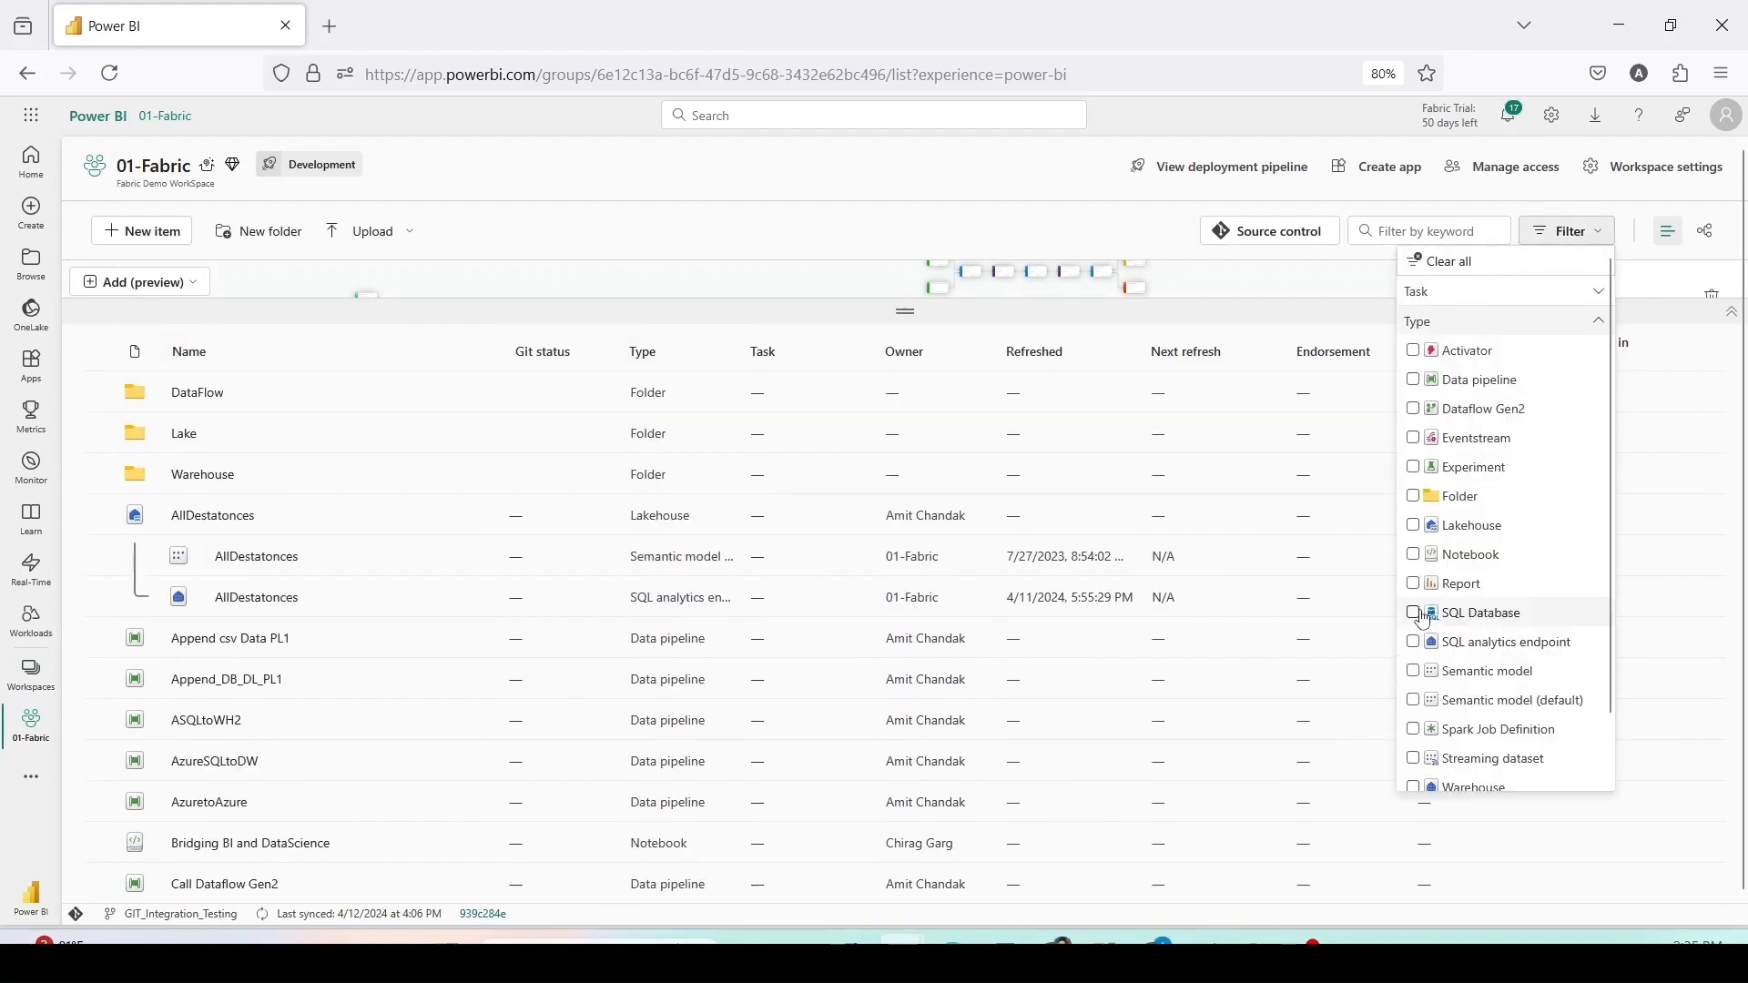
{"action": "left_click", "coordinate": [1414, 612]}
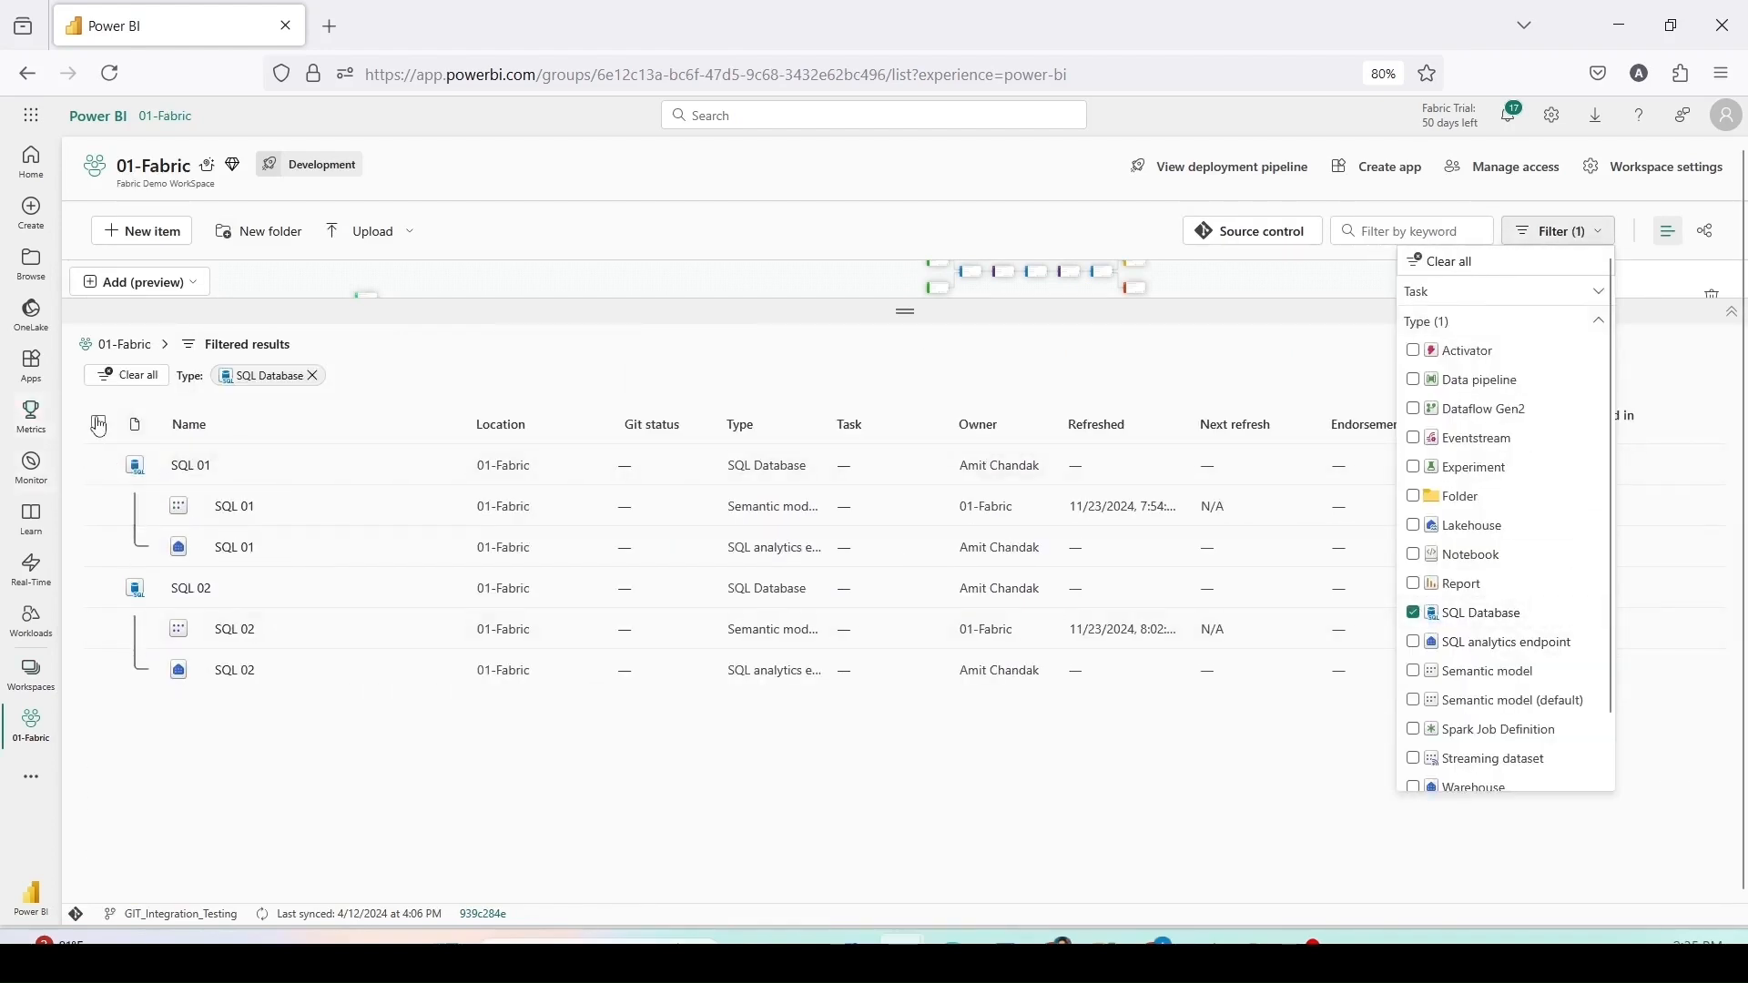
{"action": "left_click", "coordinate": [97, 426]}
Step: Delete the SQL 01 and SQL 02 databases from the 01-Fabric workspace
{"action": "left_click", "coordinate": [446, 466]}
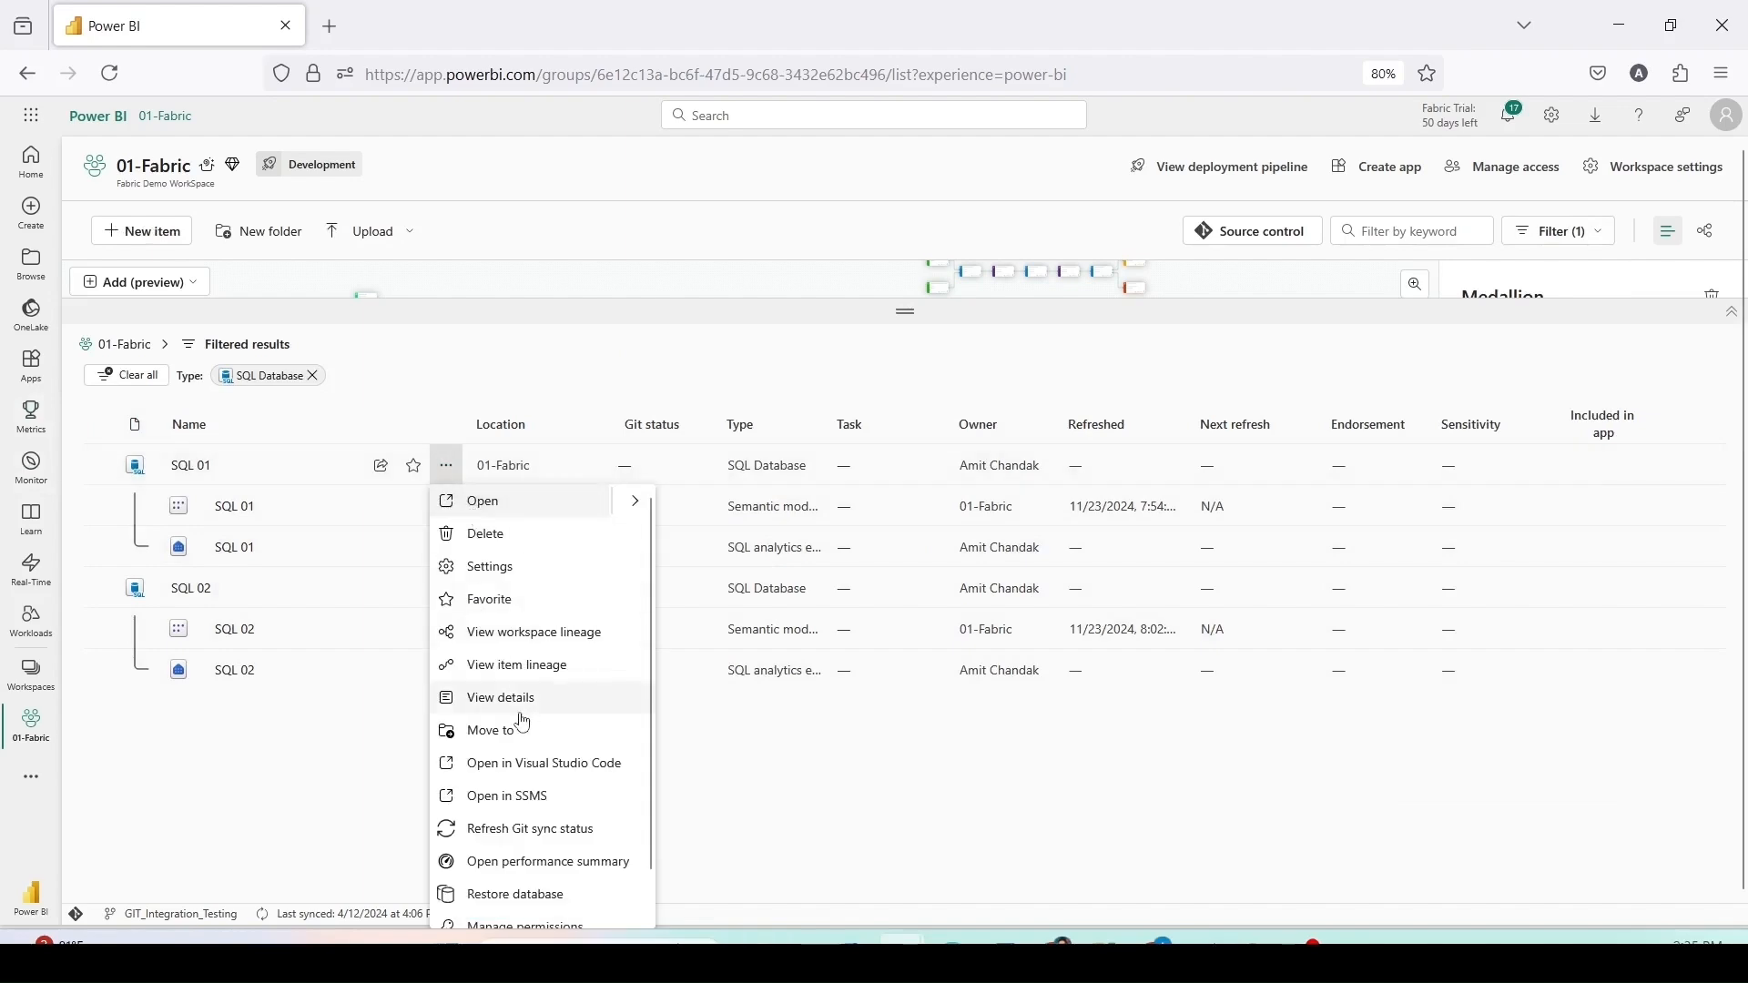
{"action": "scroll", "coordinate": [509, 724], "scroll_direction": "down", "scroll_amount": 1}
{"action": "scroll", "coordinate": [498, 683], "scroll_direction": "up", "scroll_amount": 1}
{"action": "left_click", "coordinate": [483, 536]}
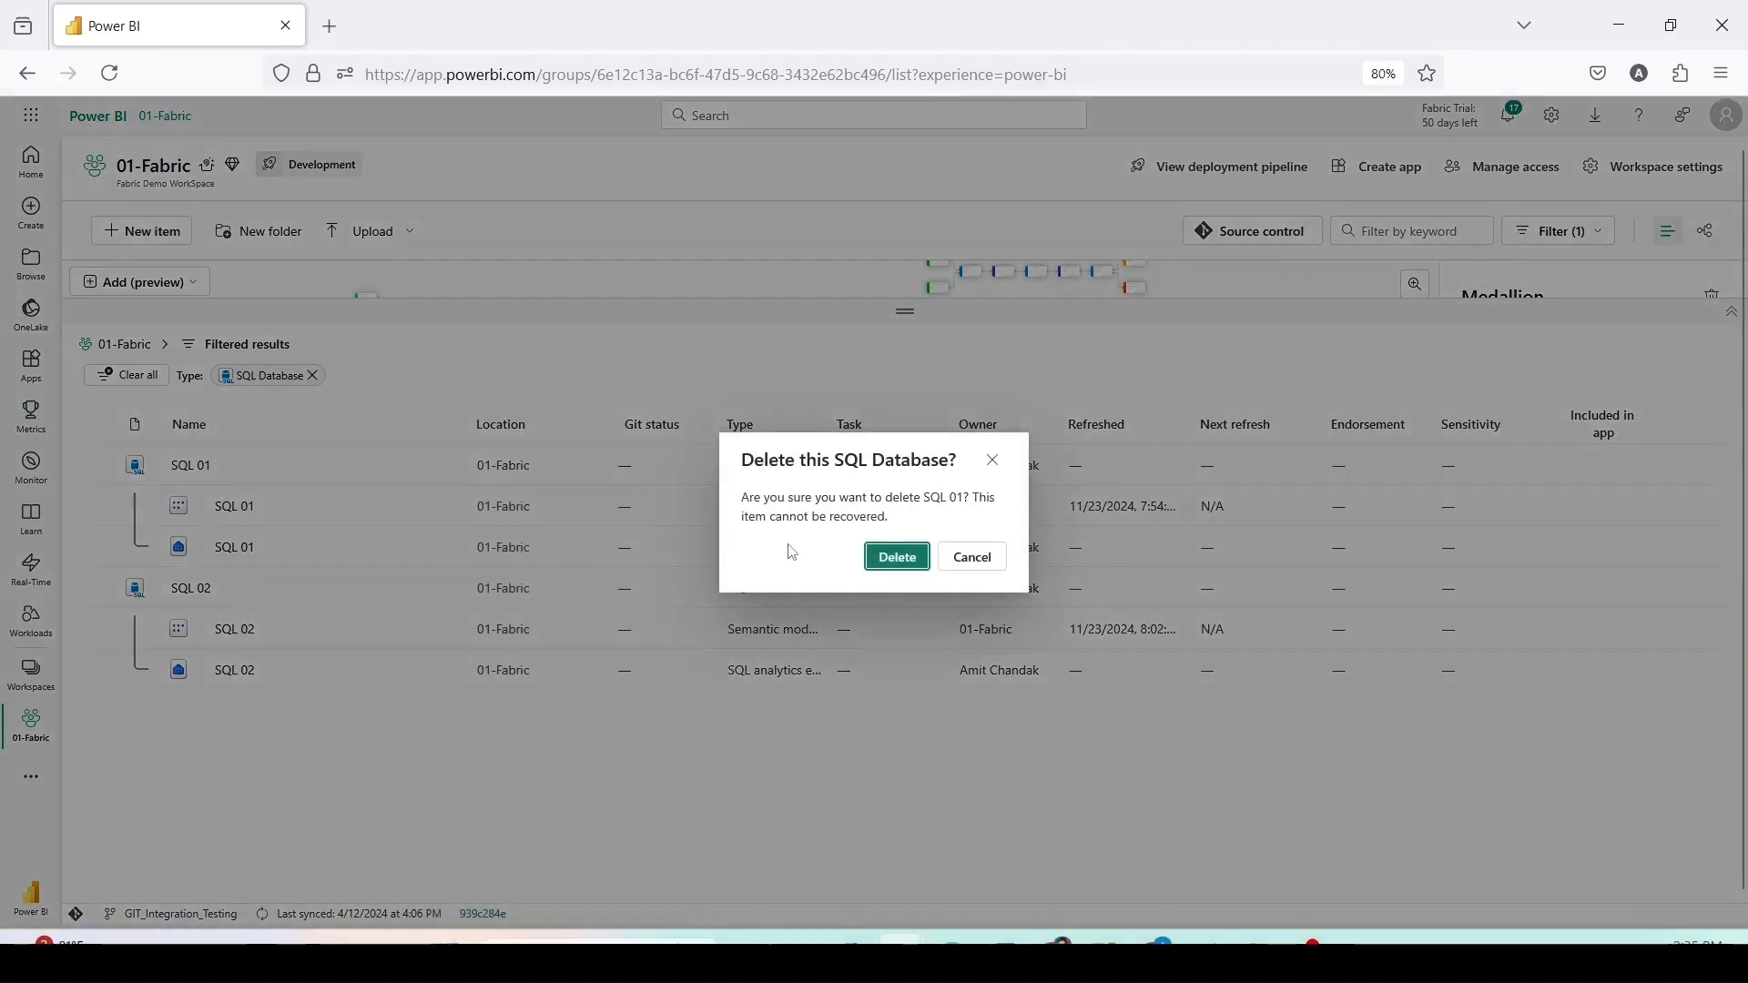
{"action": "left_click", "coordinate": [896, 557]}
{"action": "left_click", "coordinate": [446, 466]}
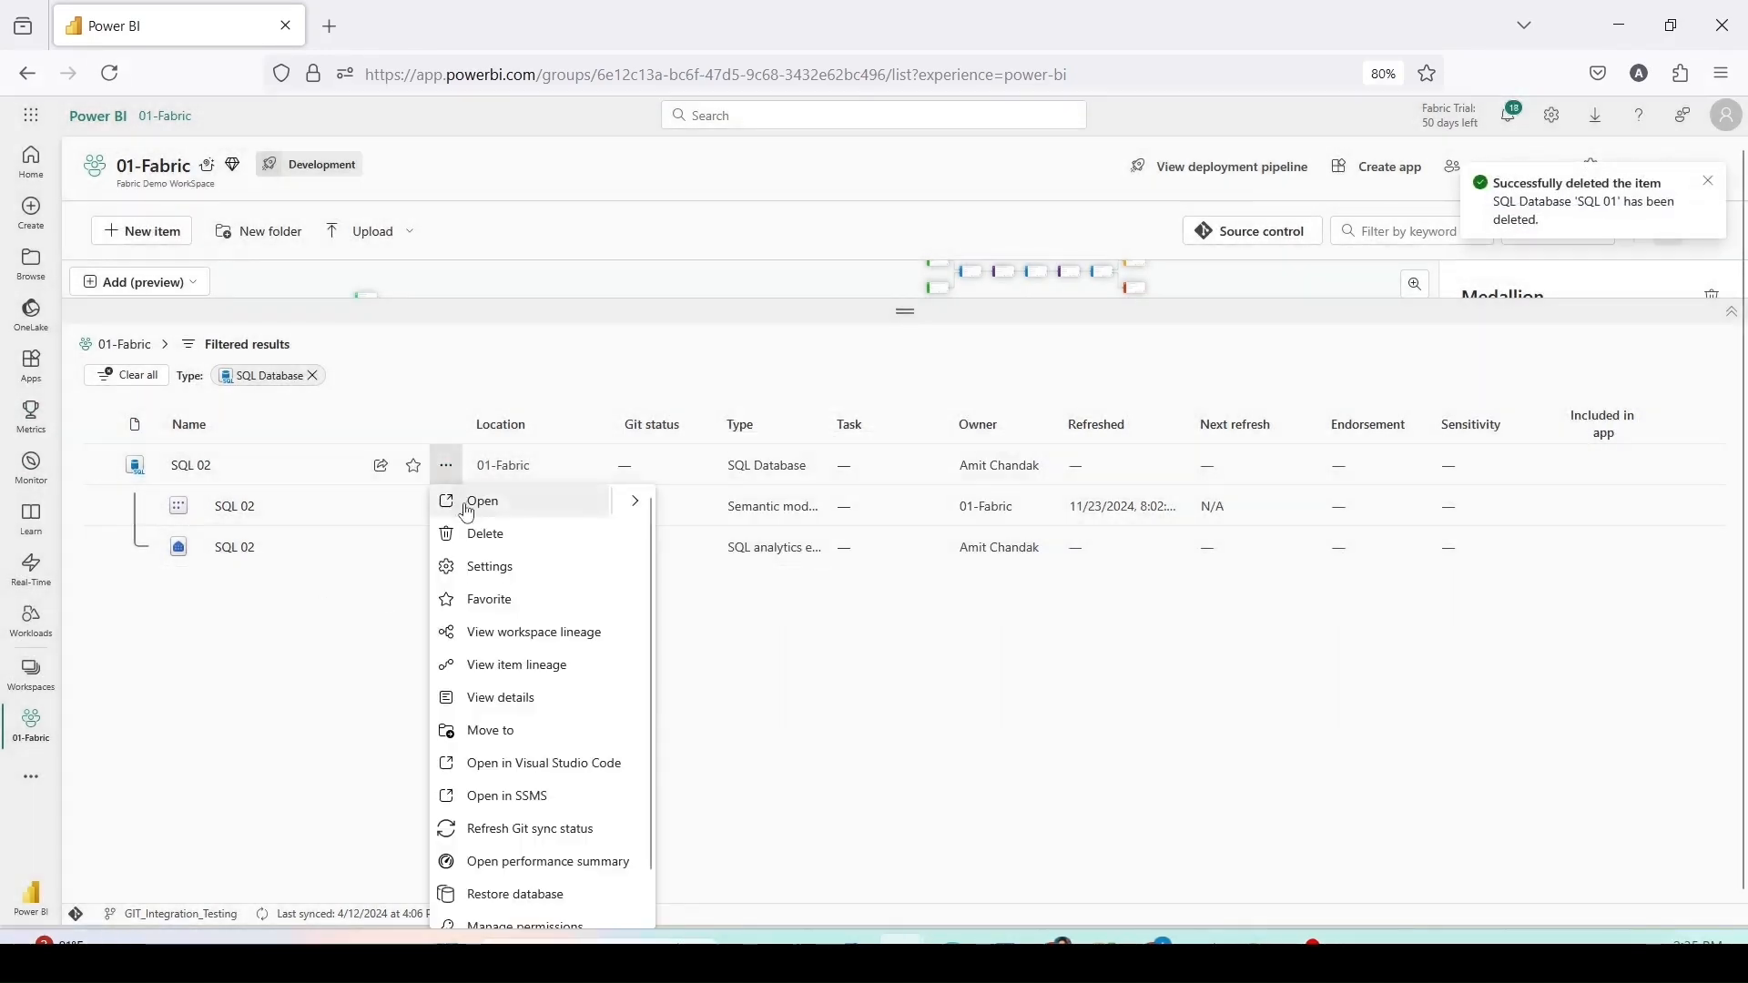
{"action": "left_click", "coordinate": [485, 534]}
{"action": "left_click", "coordinate": [894, 555]}
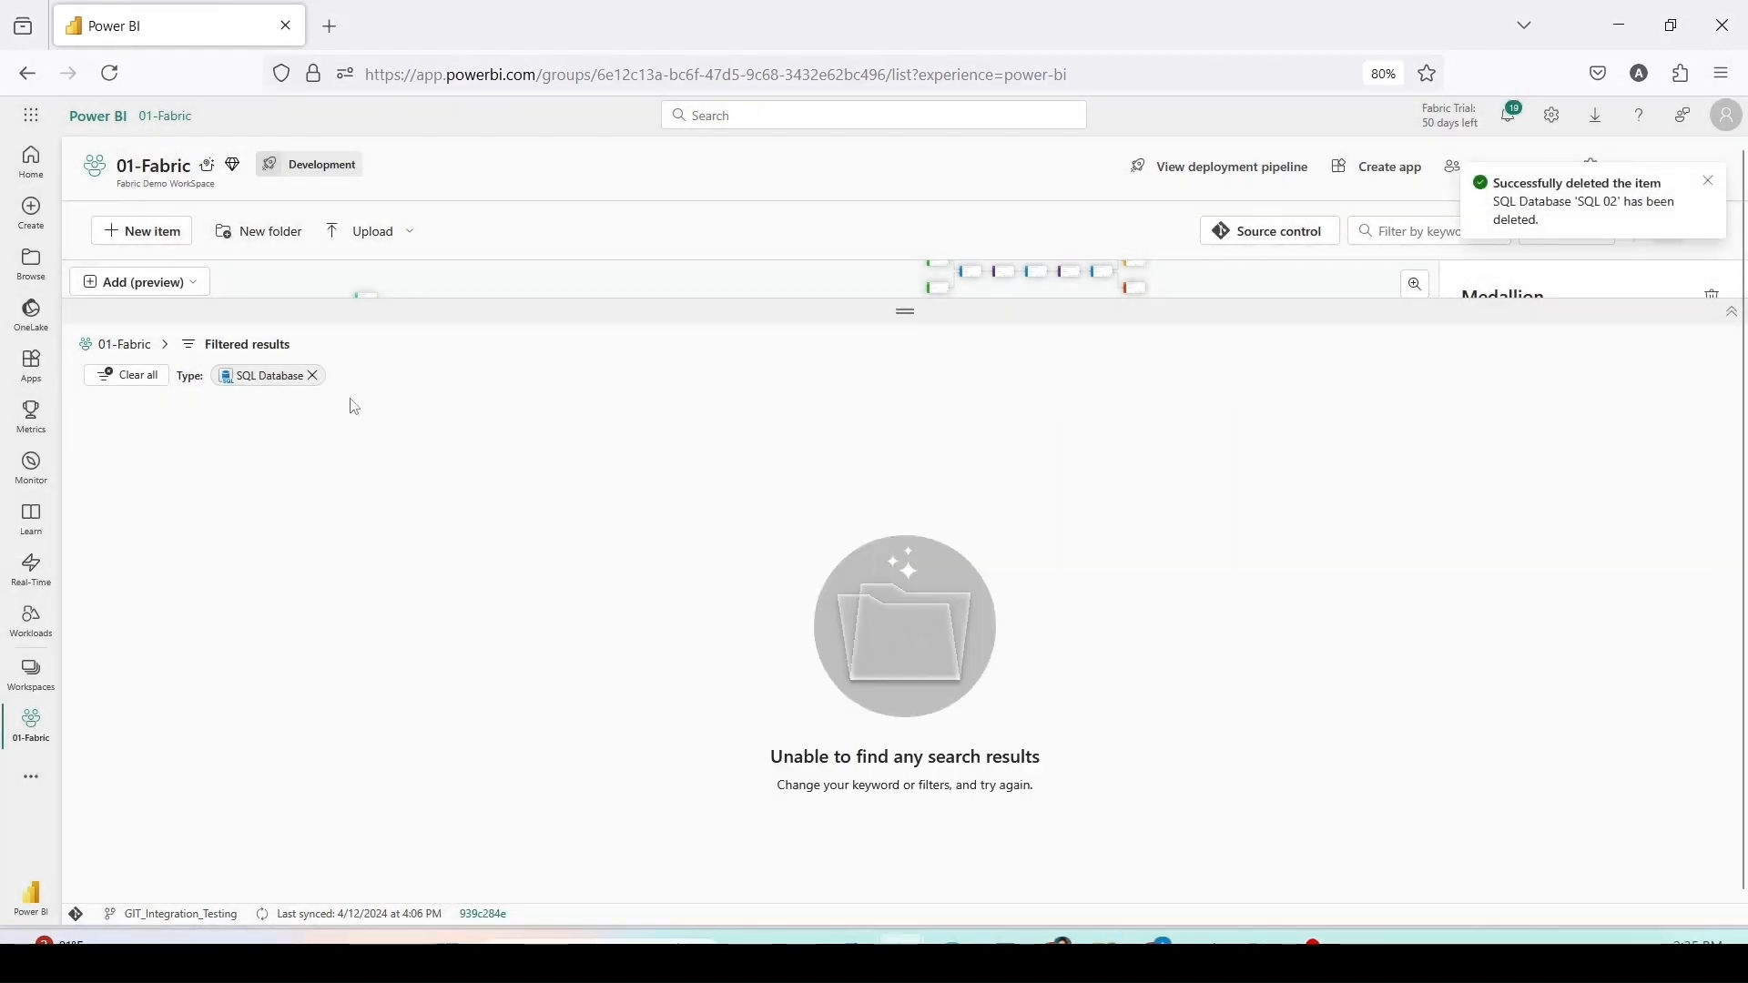
Step: Remove the SQL Database type filter and switch back to the 01-GA-Fabric workspace
{"action": "left_click", "coordinate": [313, 377]}
{"action": "left_click", "coordinate": [31, 673]}
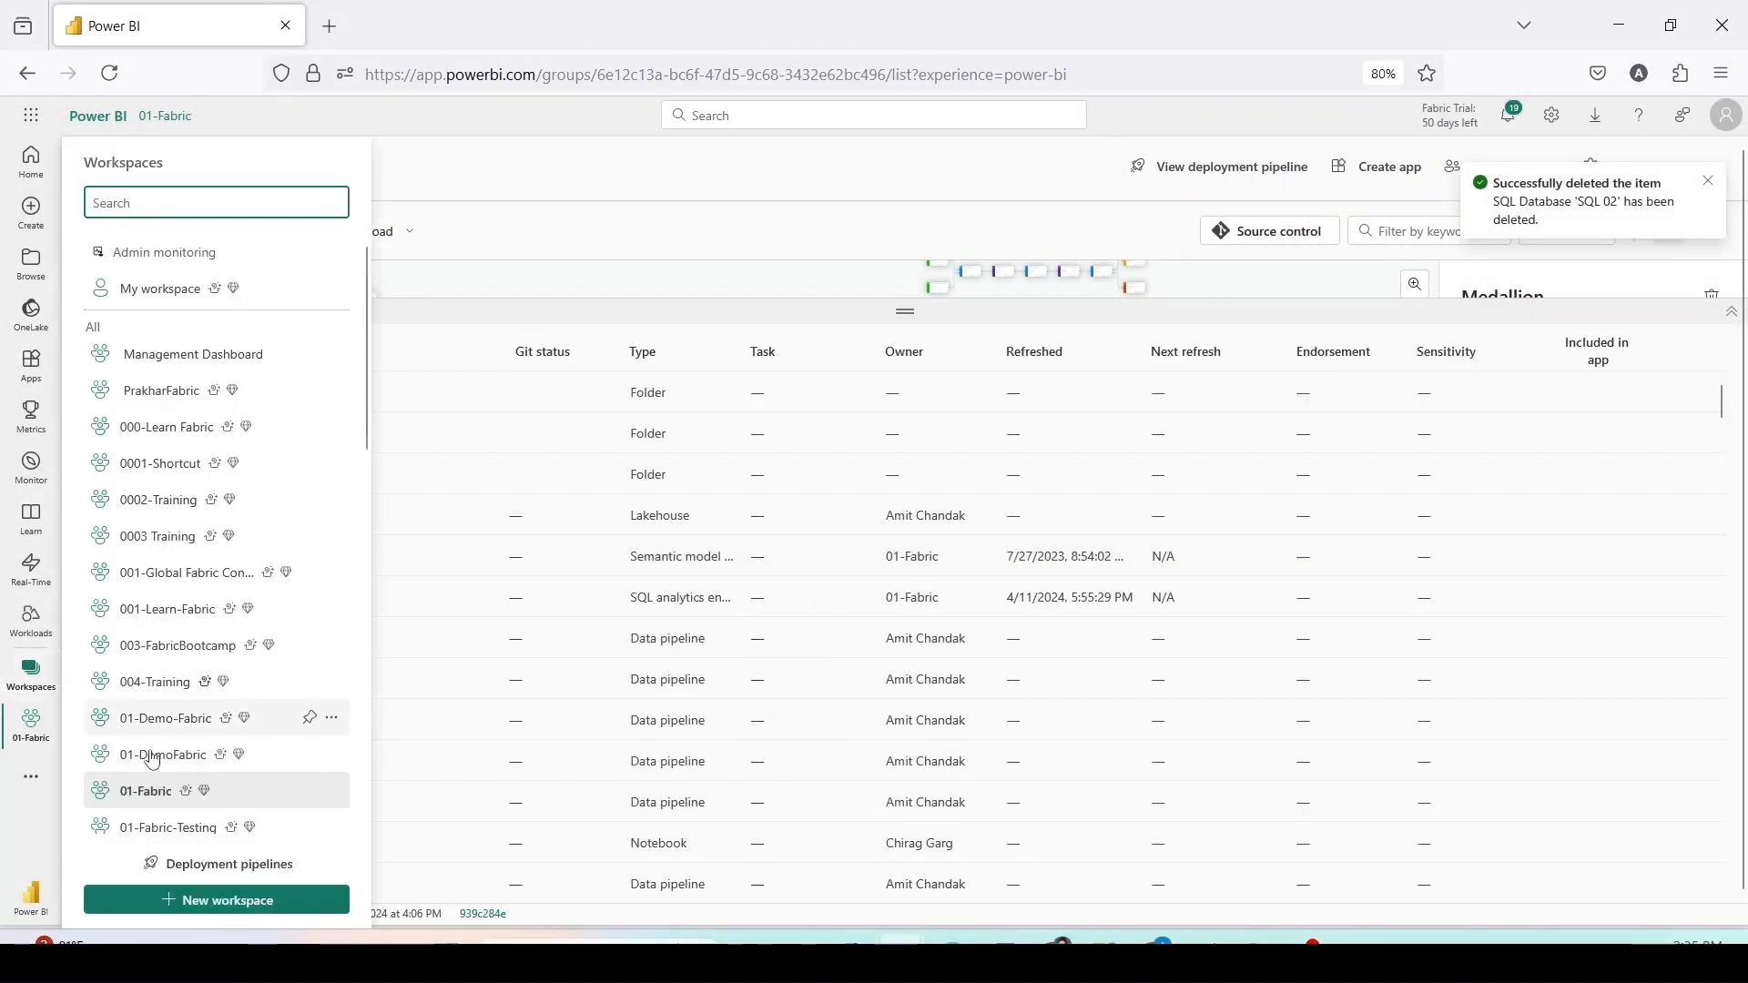
{"action": "scroll", "coordinate": [218, 714], "scroll_direction": "down", "scroll_amount": 5}
{"action": "left_click", "coordinate": [290, 406]}
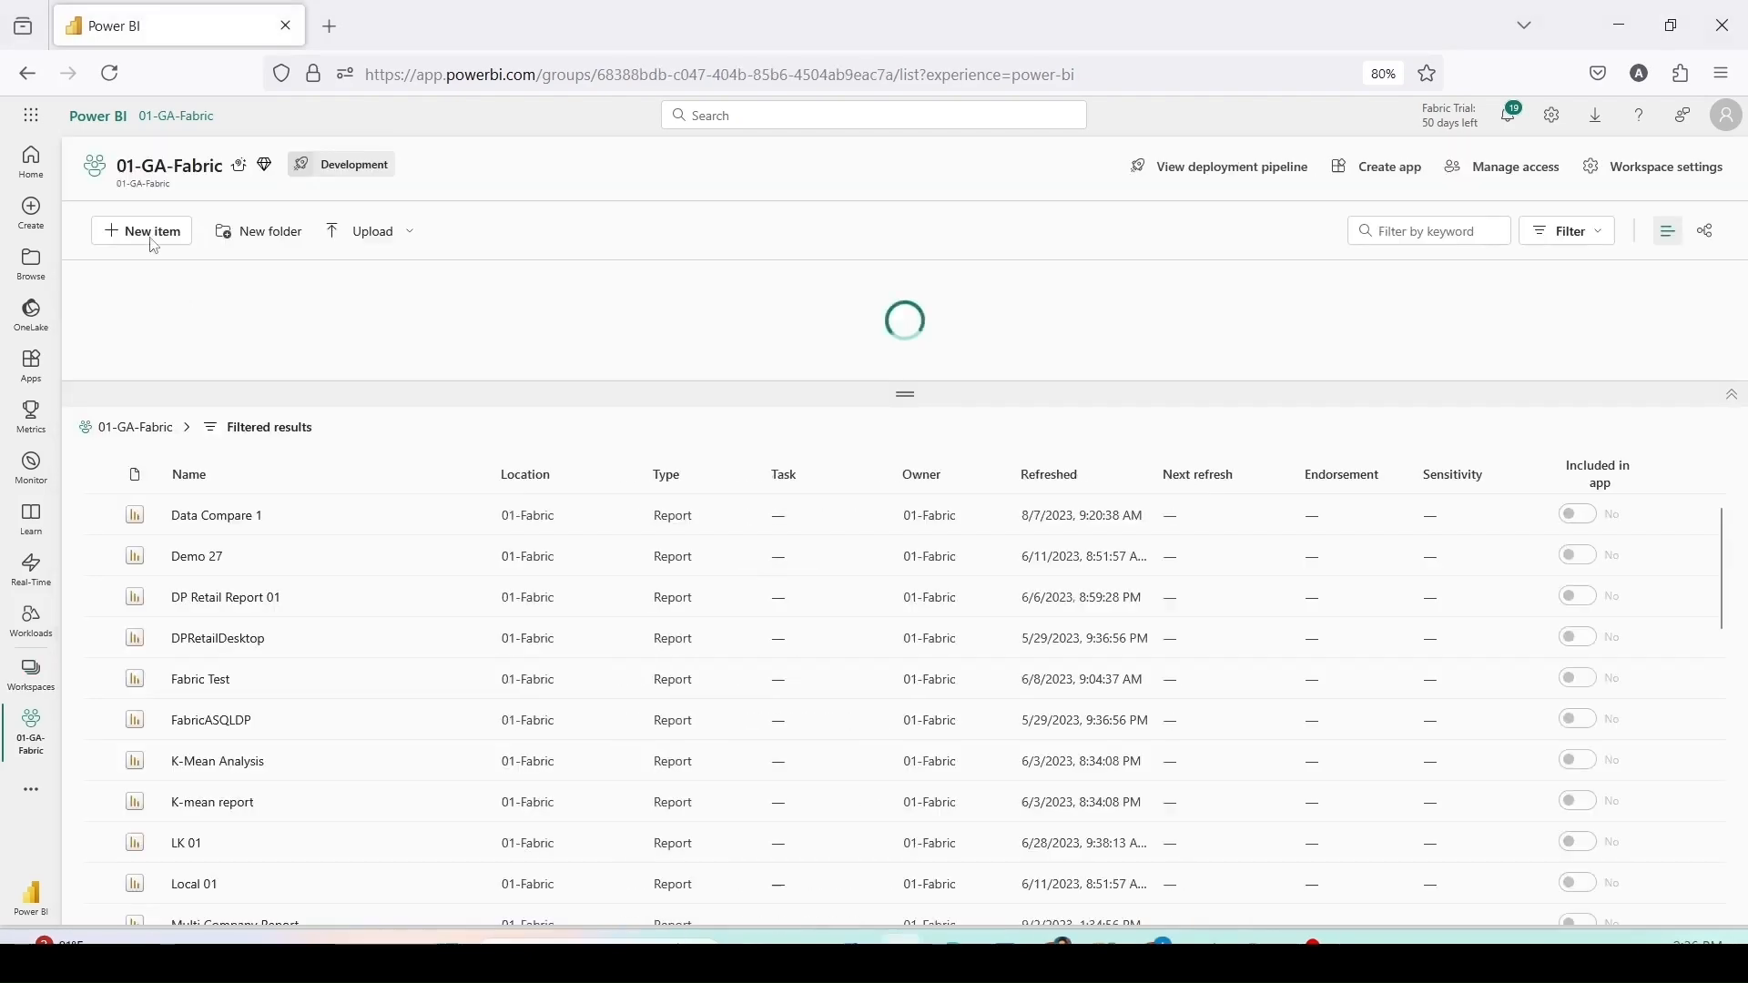
Step: Create a SQL Database (preview) item named sql-db-001 in the 01-GA-Fabric workspace
{"action": "left_click", "coordinate": [152, 238]}
{"action": "left_click", "coordinate": [674, 250]}
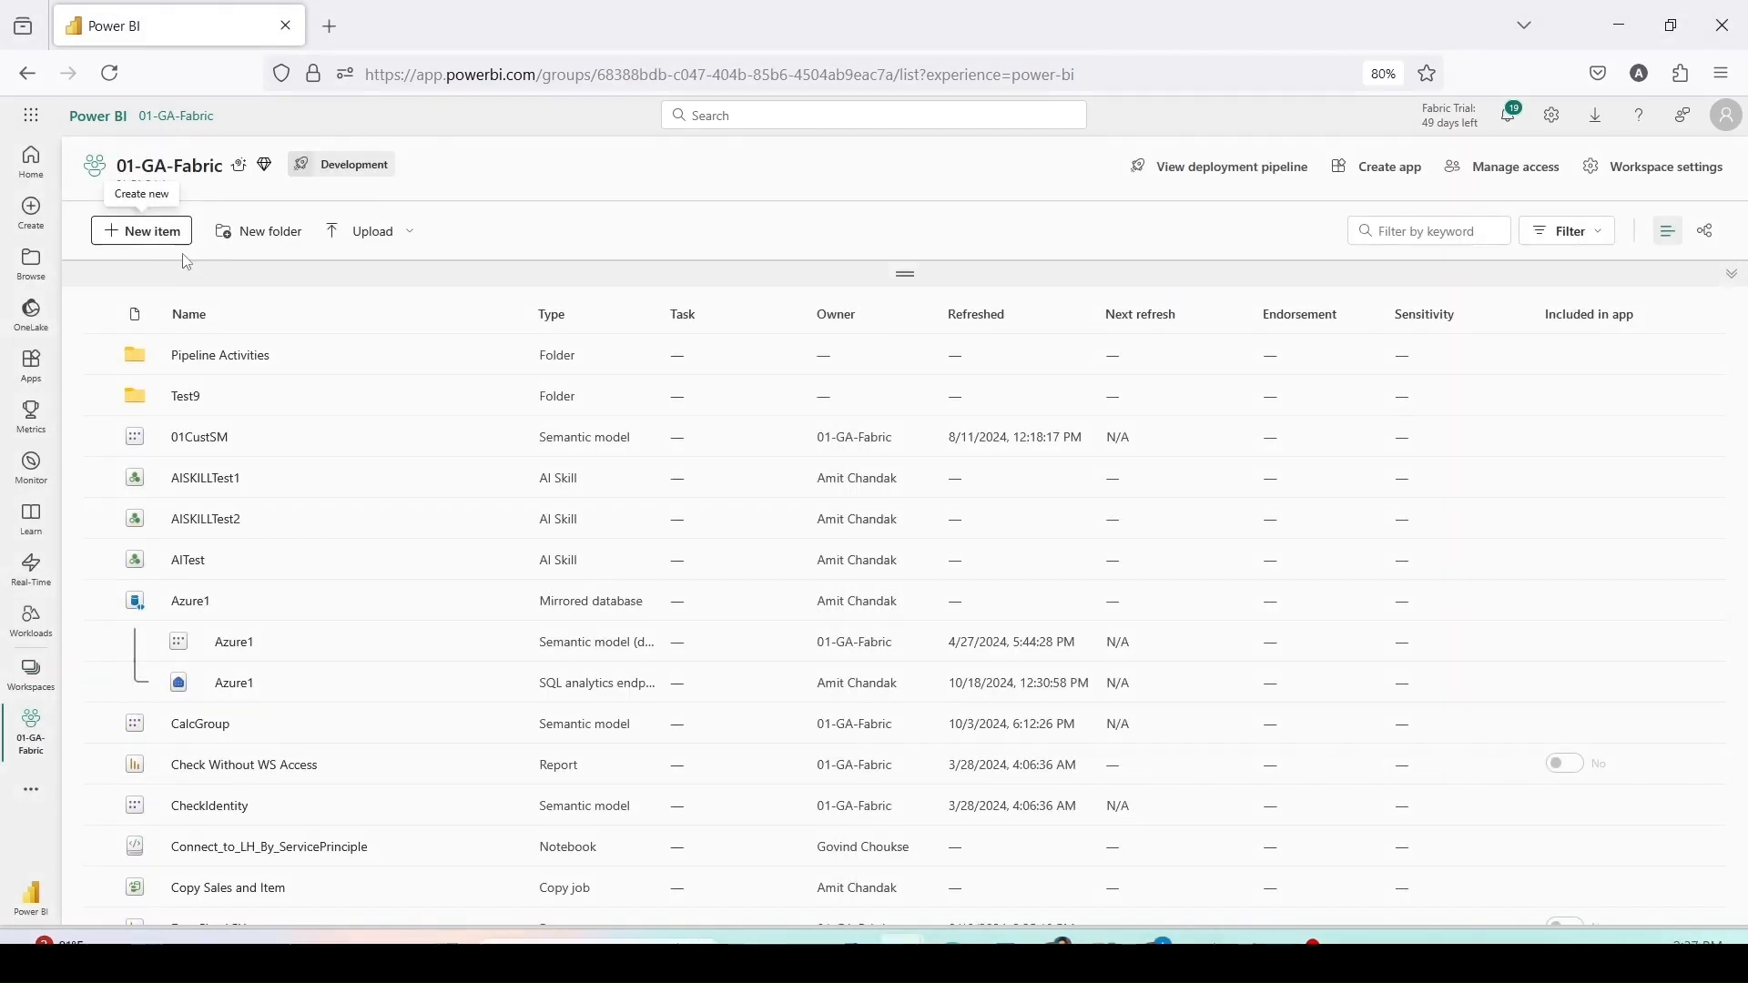
{"action": "left_click", "coordinate": [146, 238]}
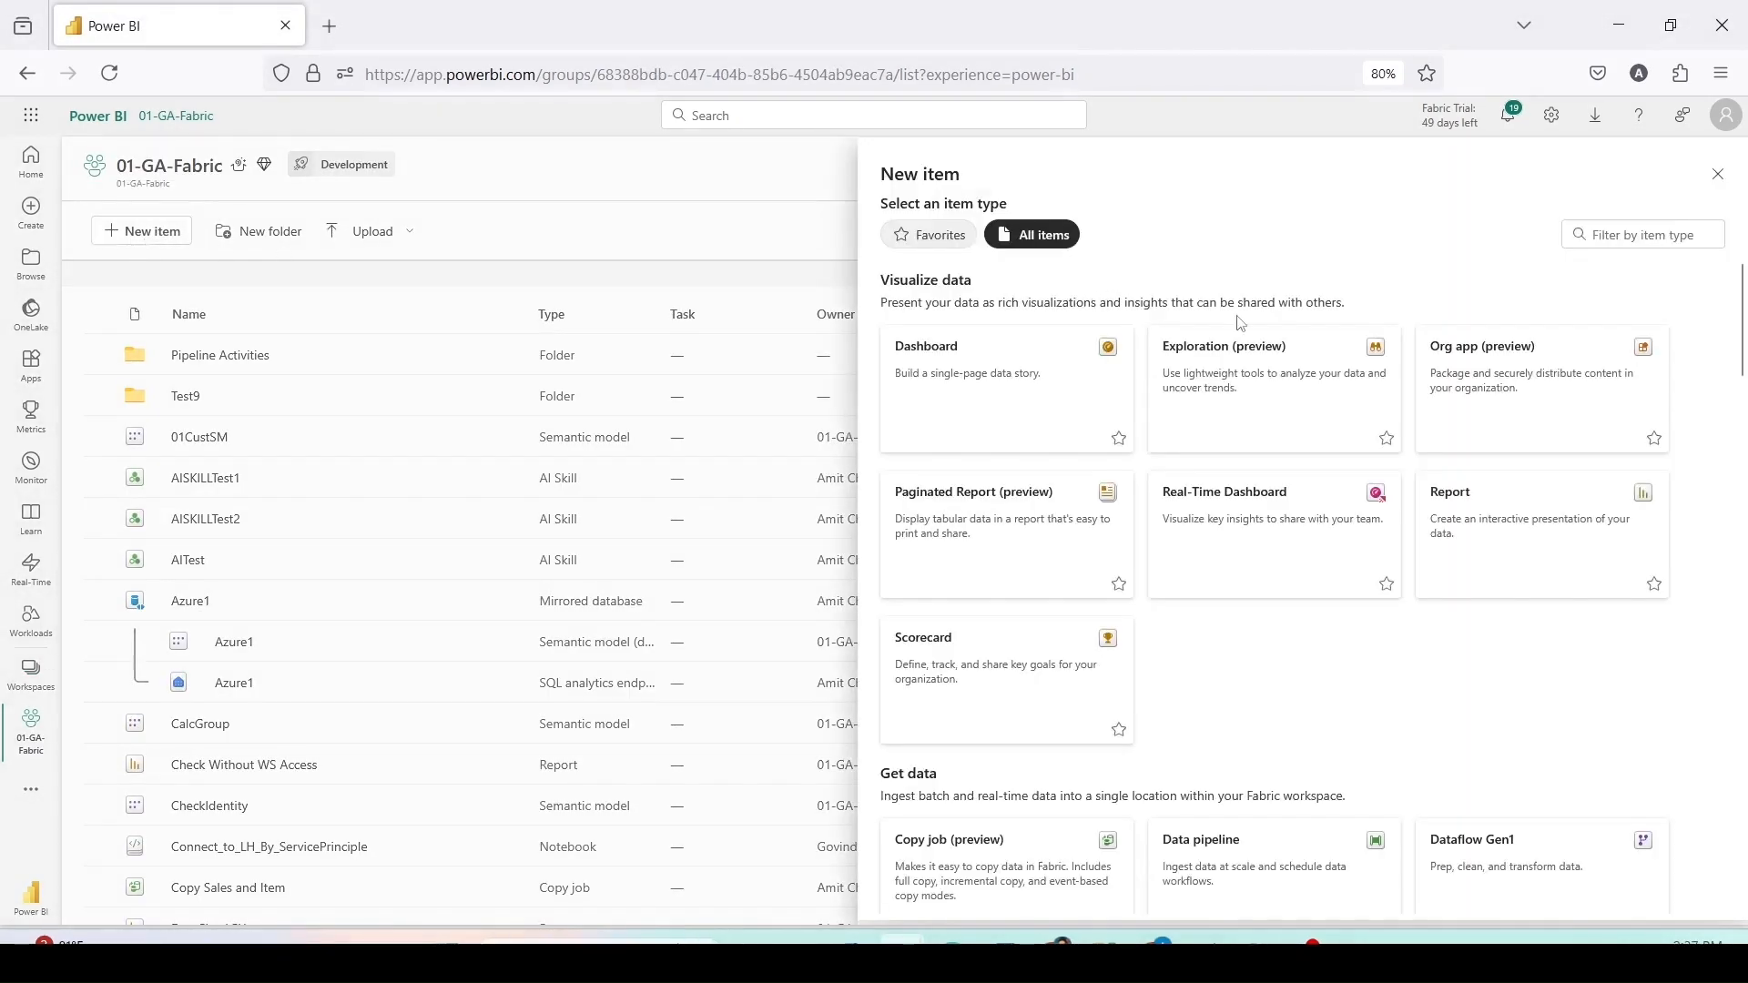
{"action": "scroll", "coordinate": [1240, 322], "scroll_direction": "down", "scroll_amount": 10}
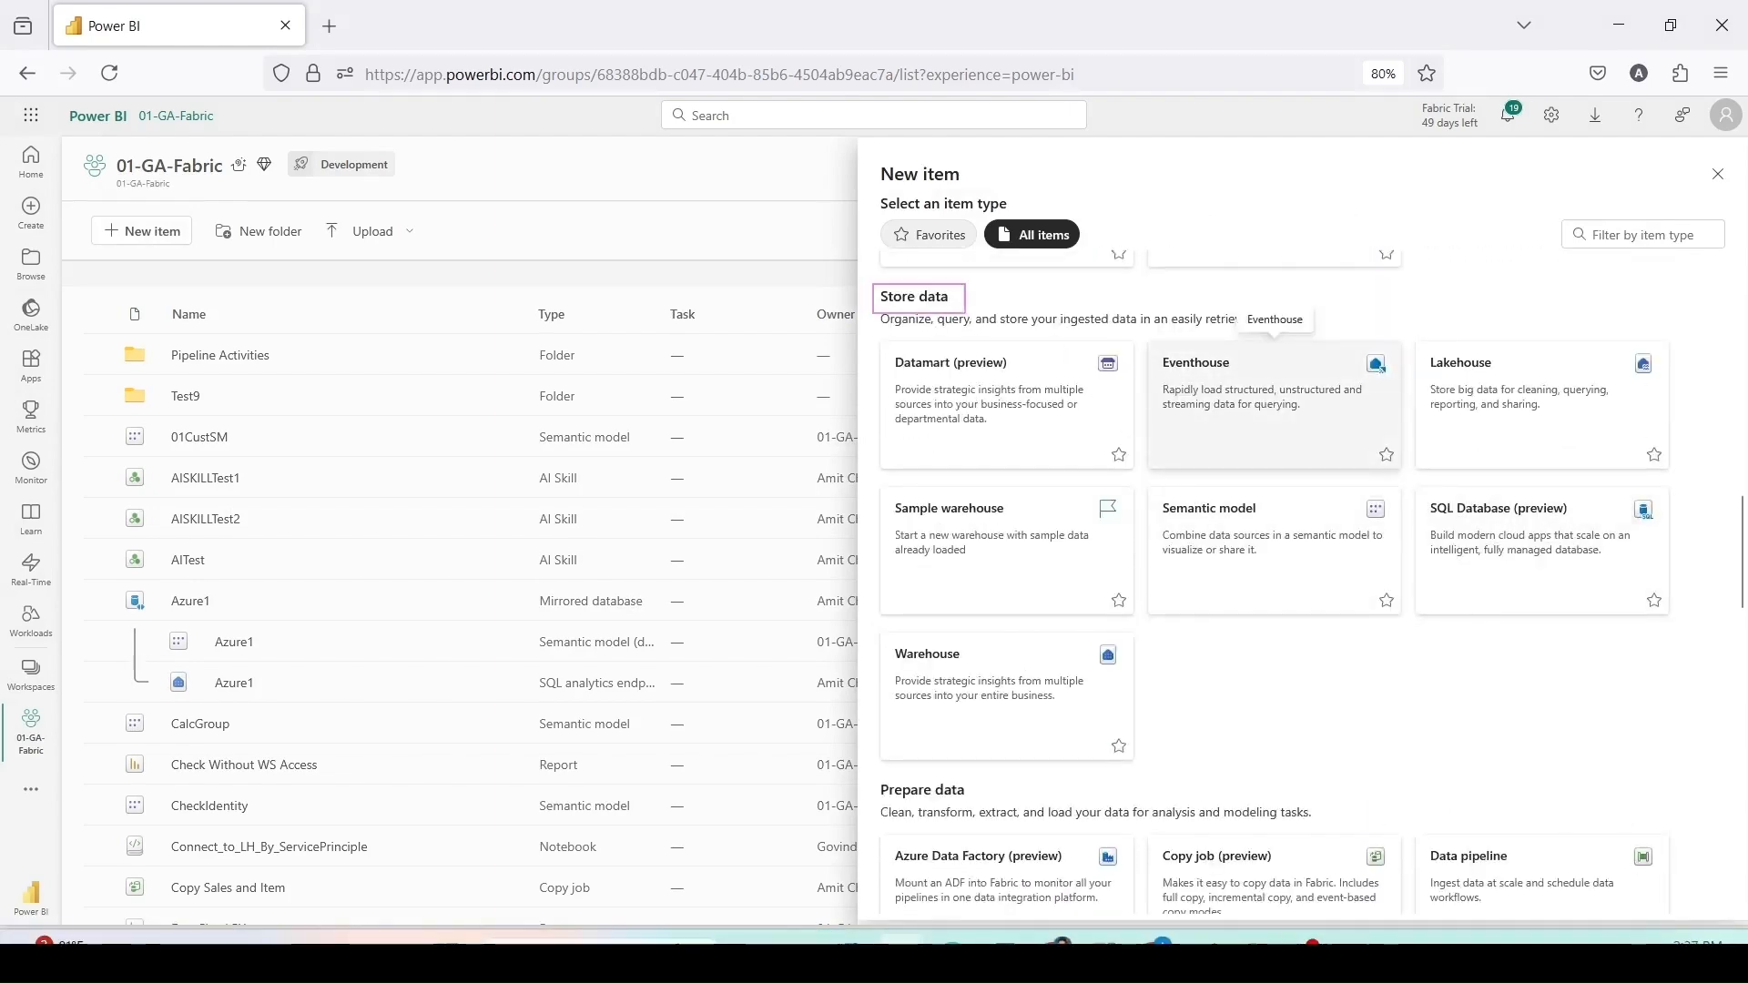
{"action": "left_click_drag", "start_coordinate": [1423, 487], "coordinate": [1680, 636]}
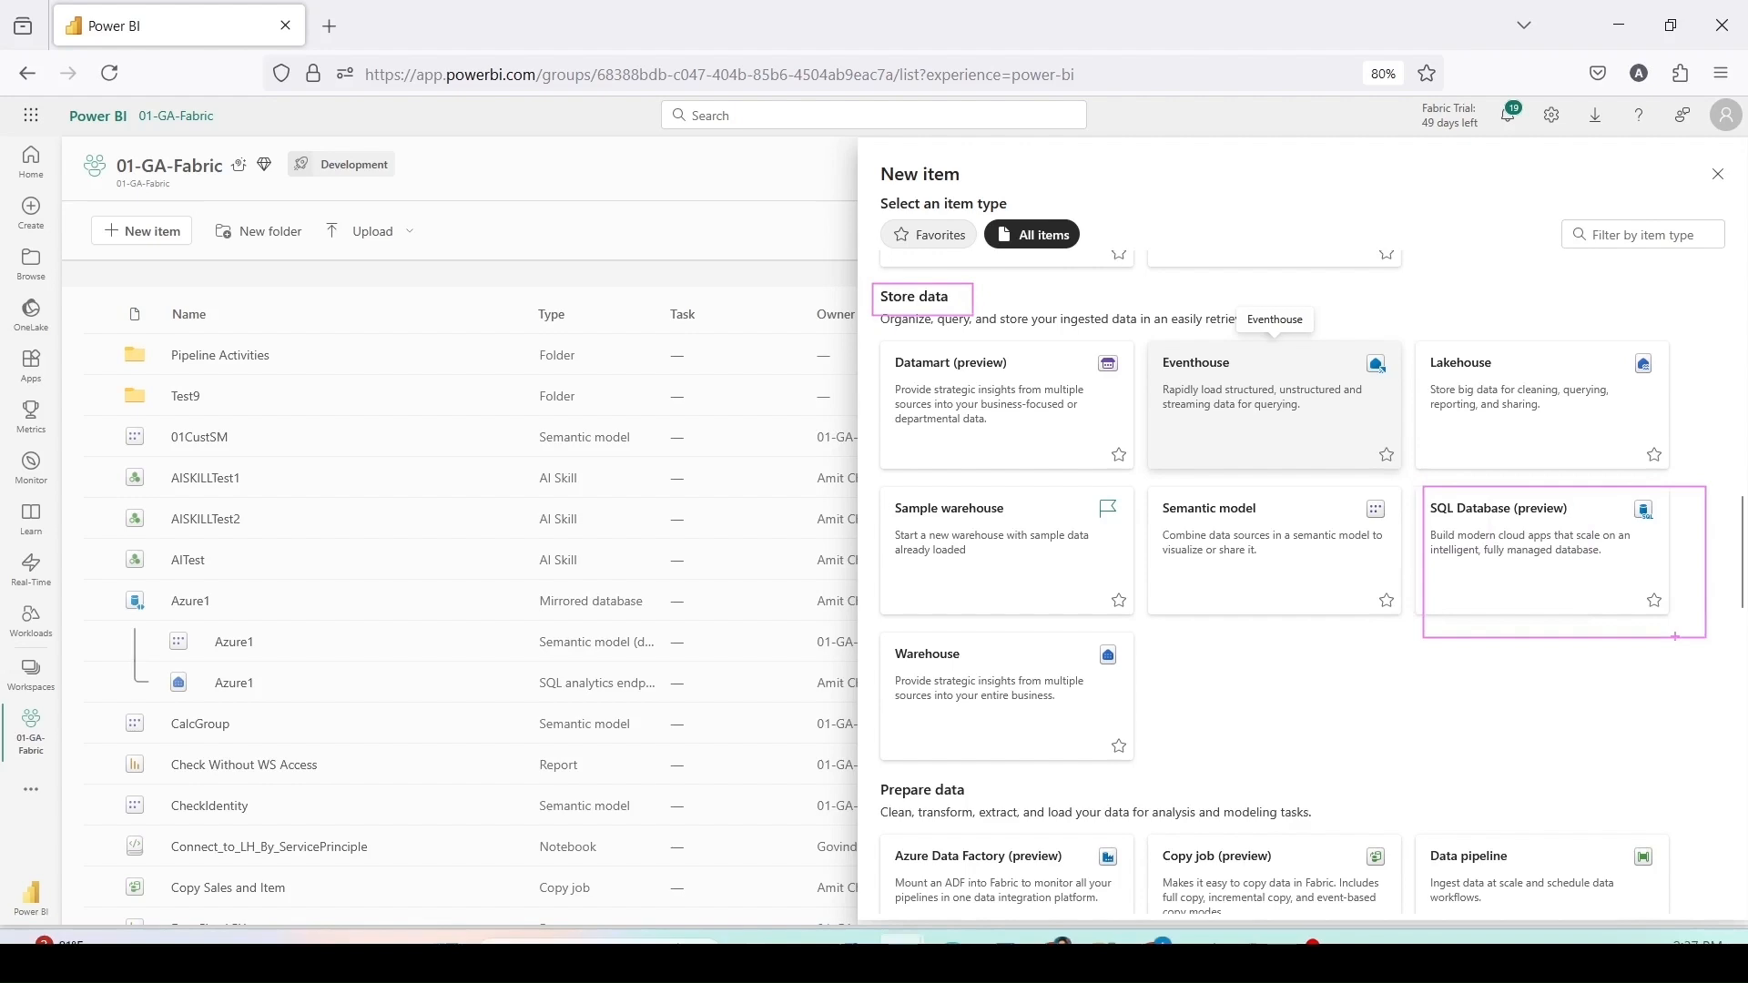
{"action": "left_click", "coordinate": [1627, 546]}
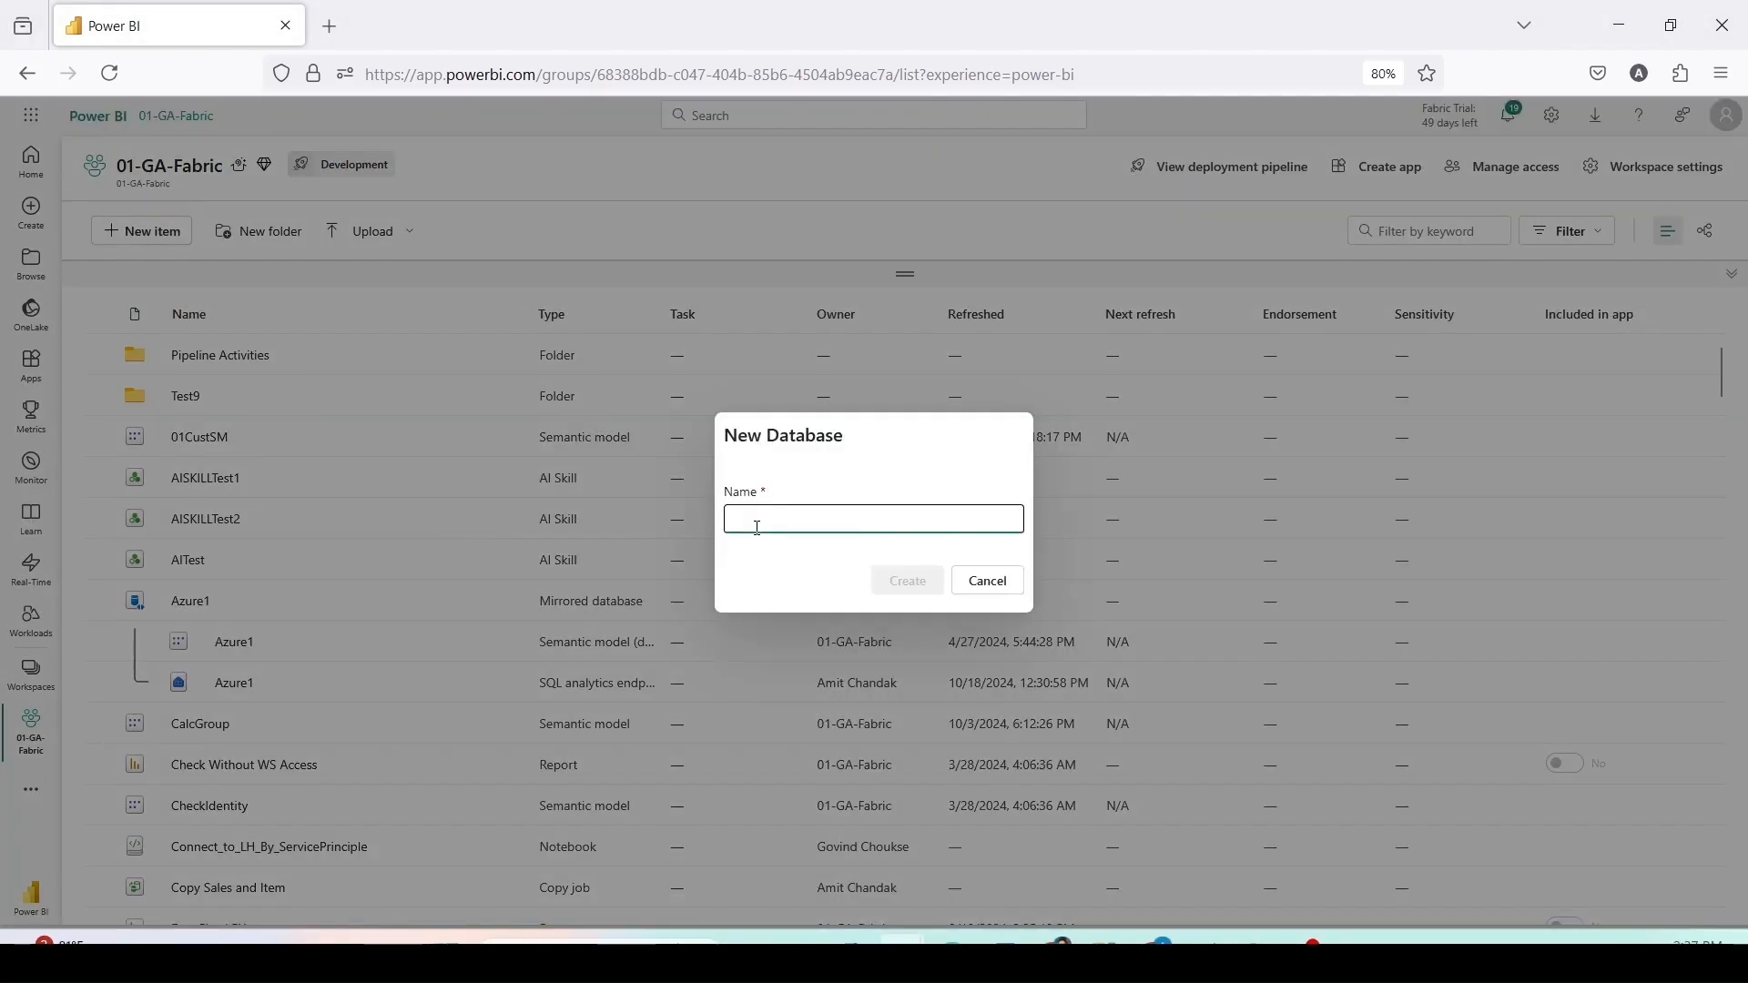
{"action": "type", "text": "sql-"}
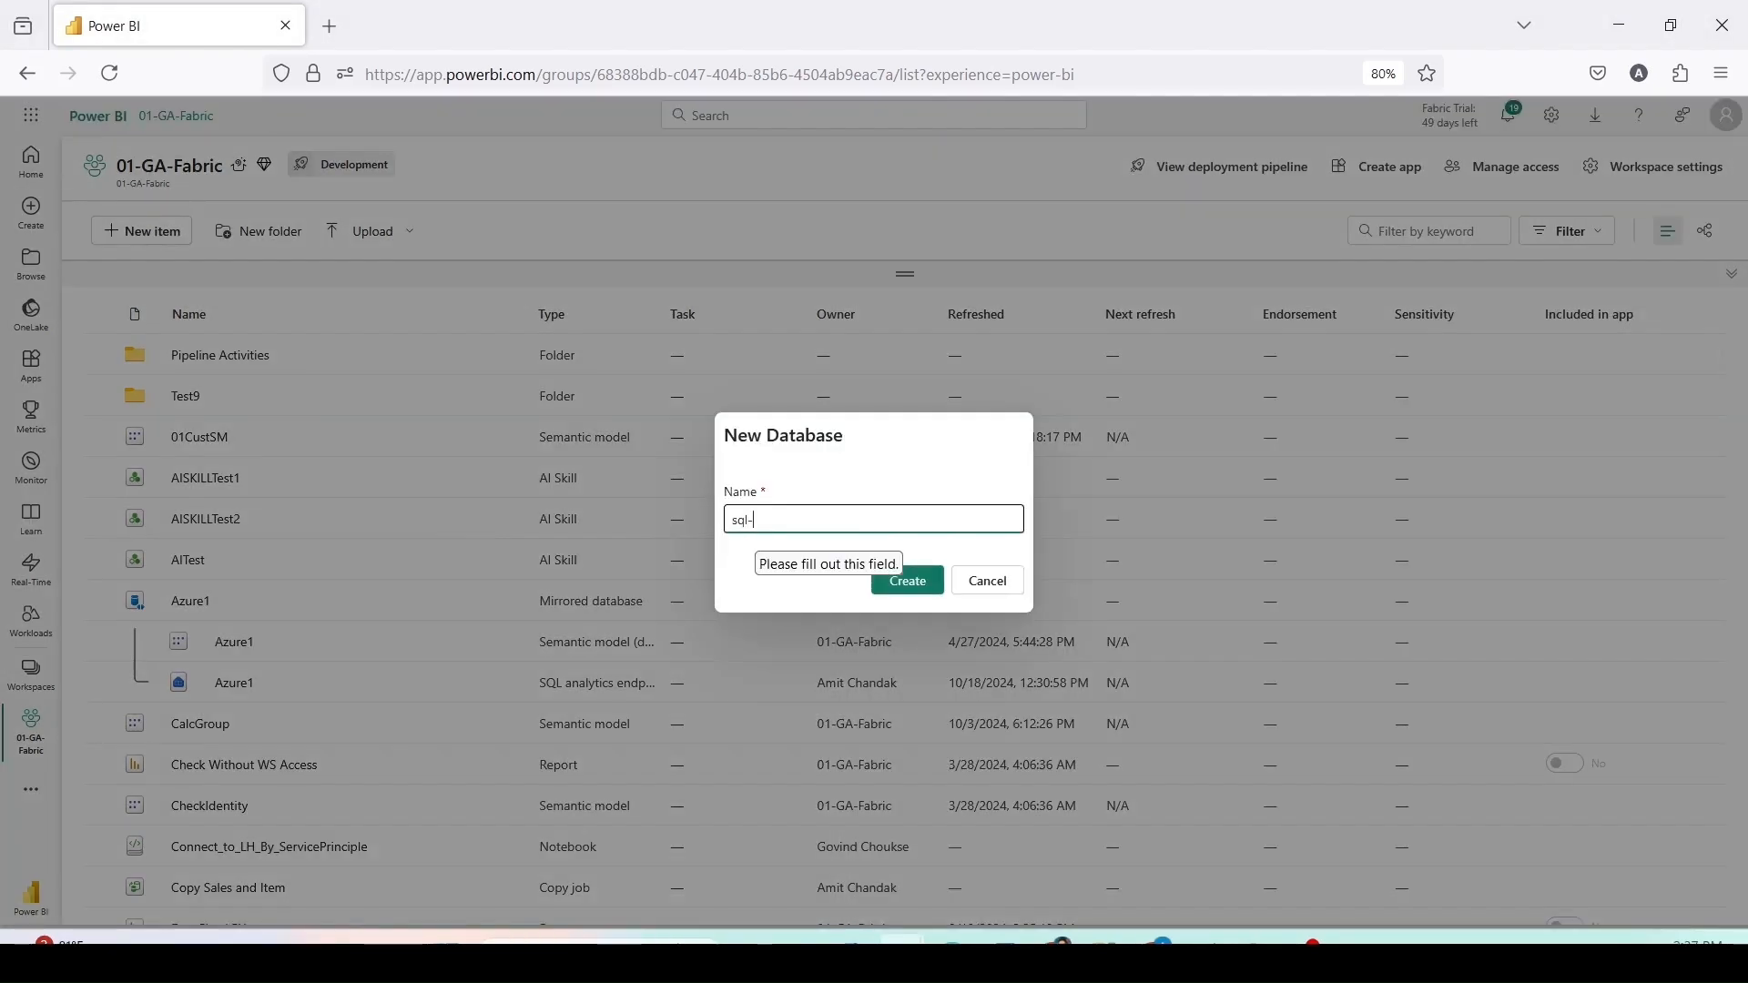
{"action": "type", "text": "db-001"}
{"action": "left_click", "coordinate": [908, 581]}
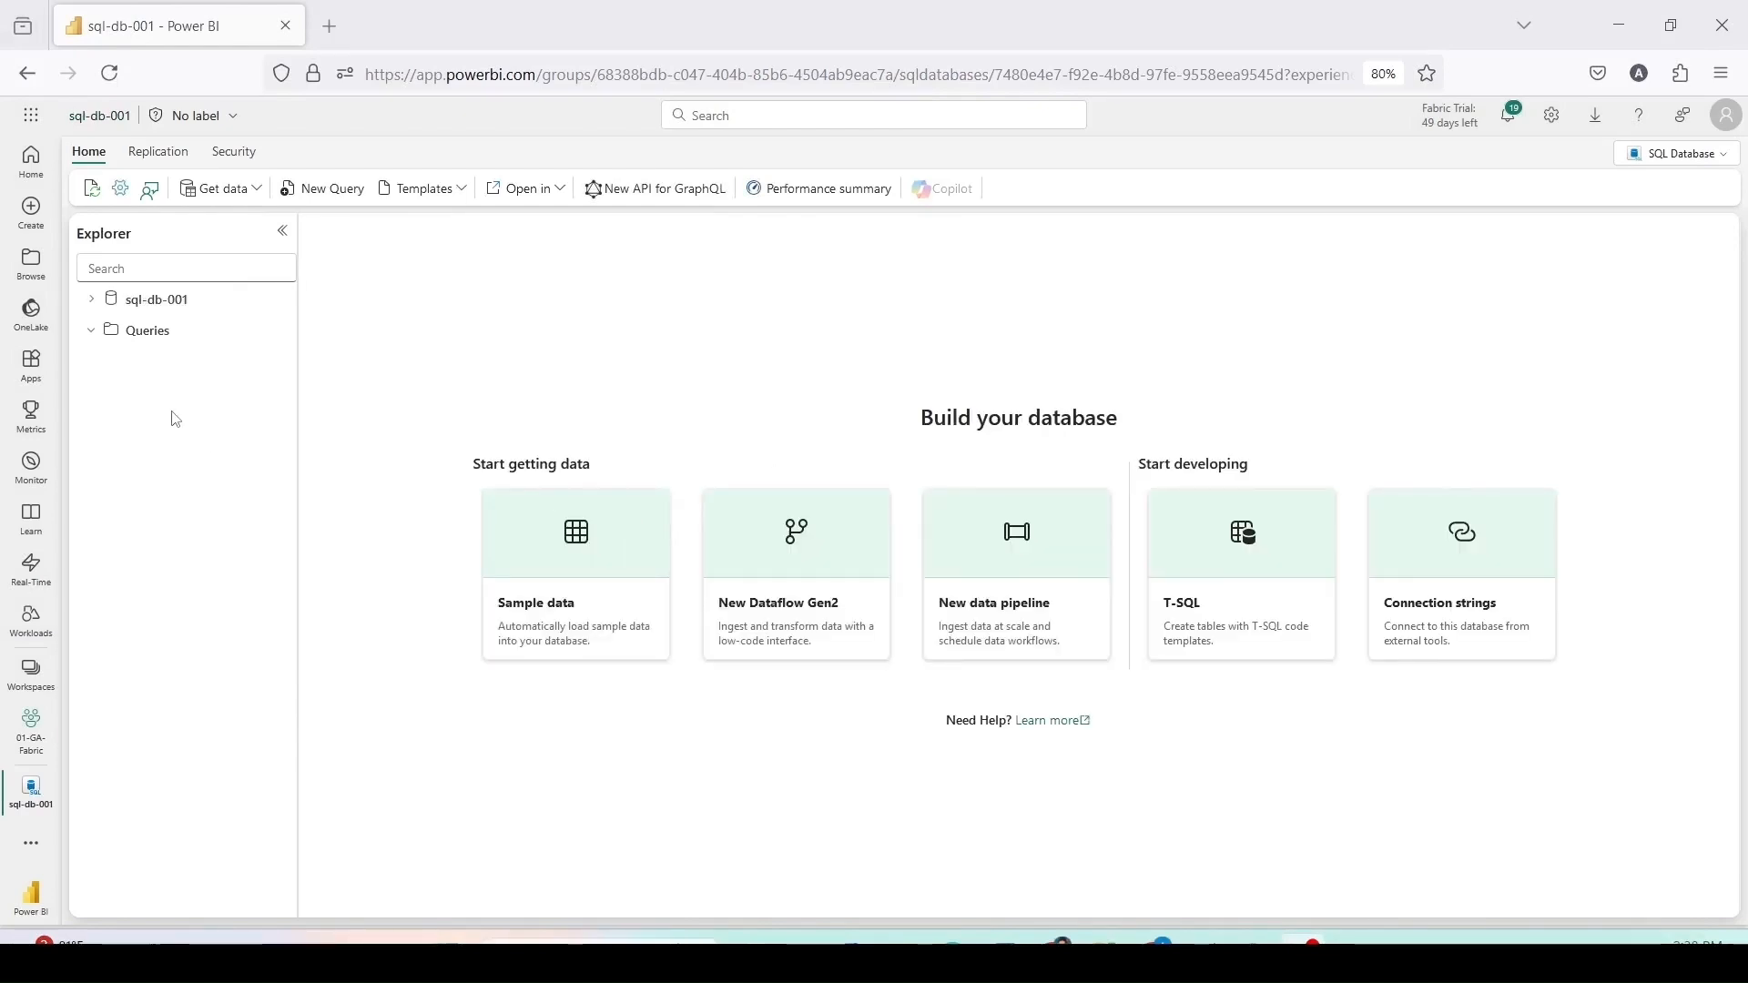
Step: Expand sql-db-001 down to the dbo schema's Tables folder and view the options available for the database
{"action": "left_click", "coordinate": [98, 304]}
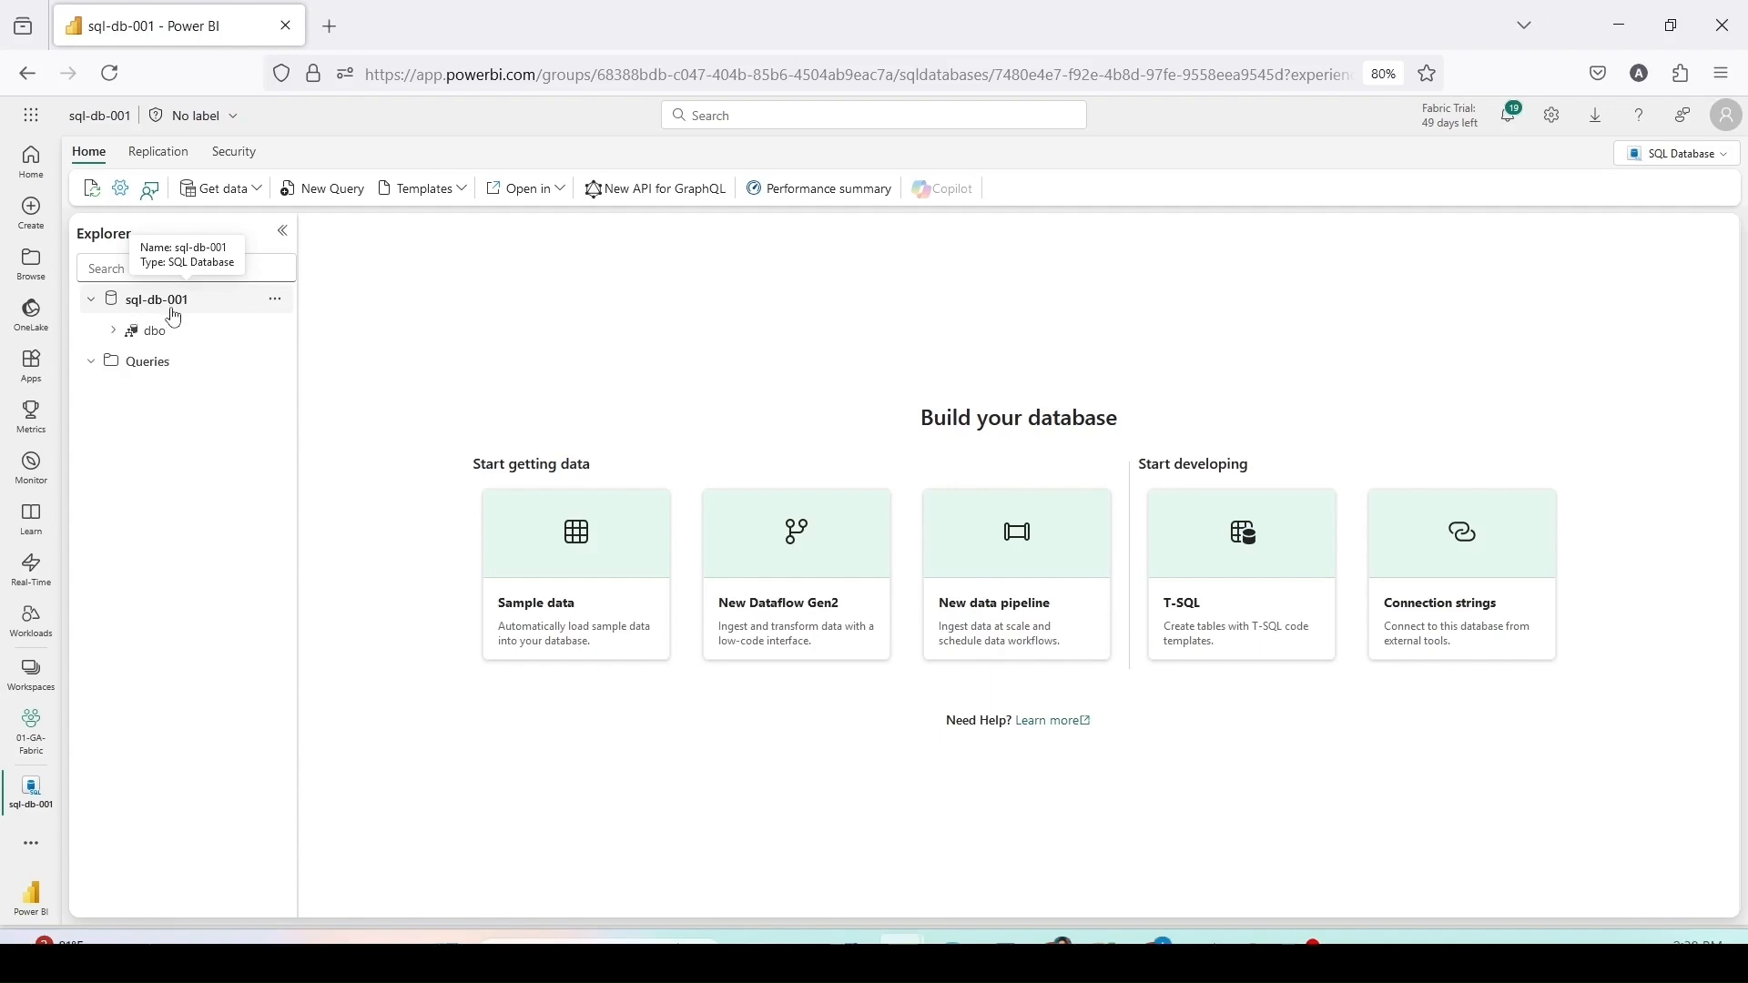
{"action": "left_click", "coordinate": [115, 334]}
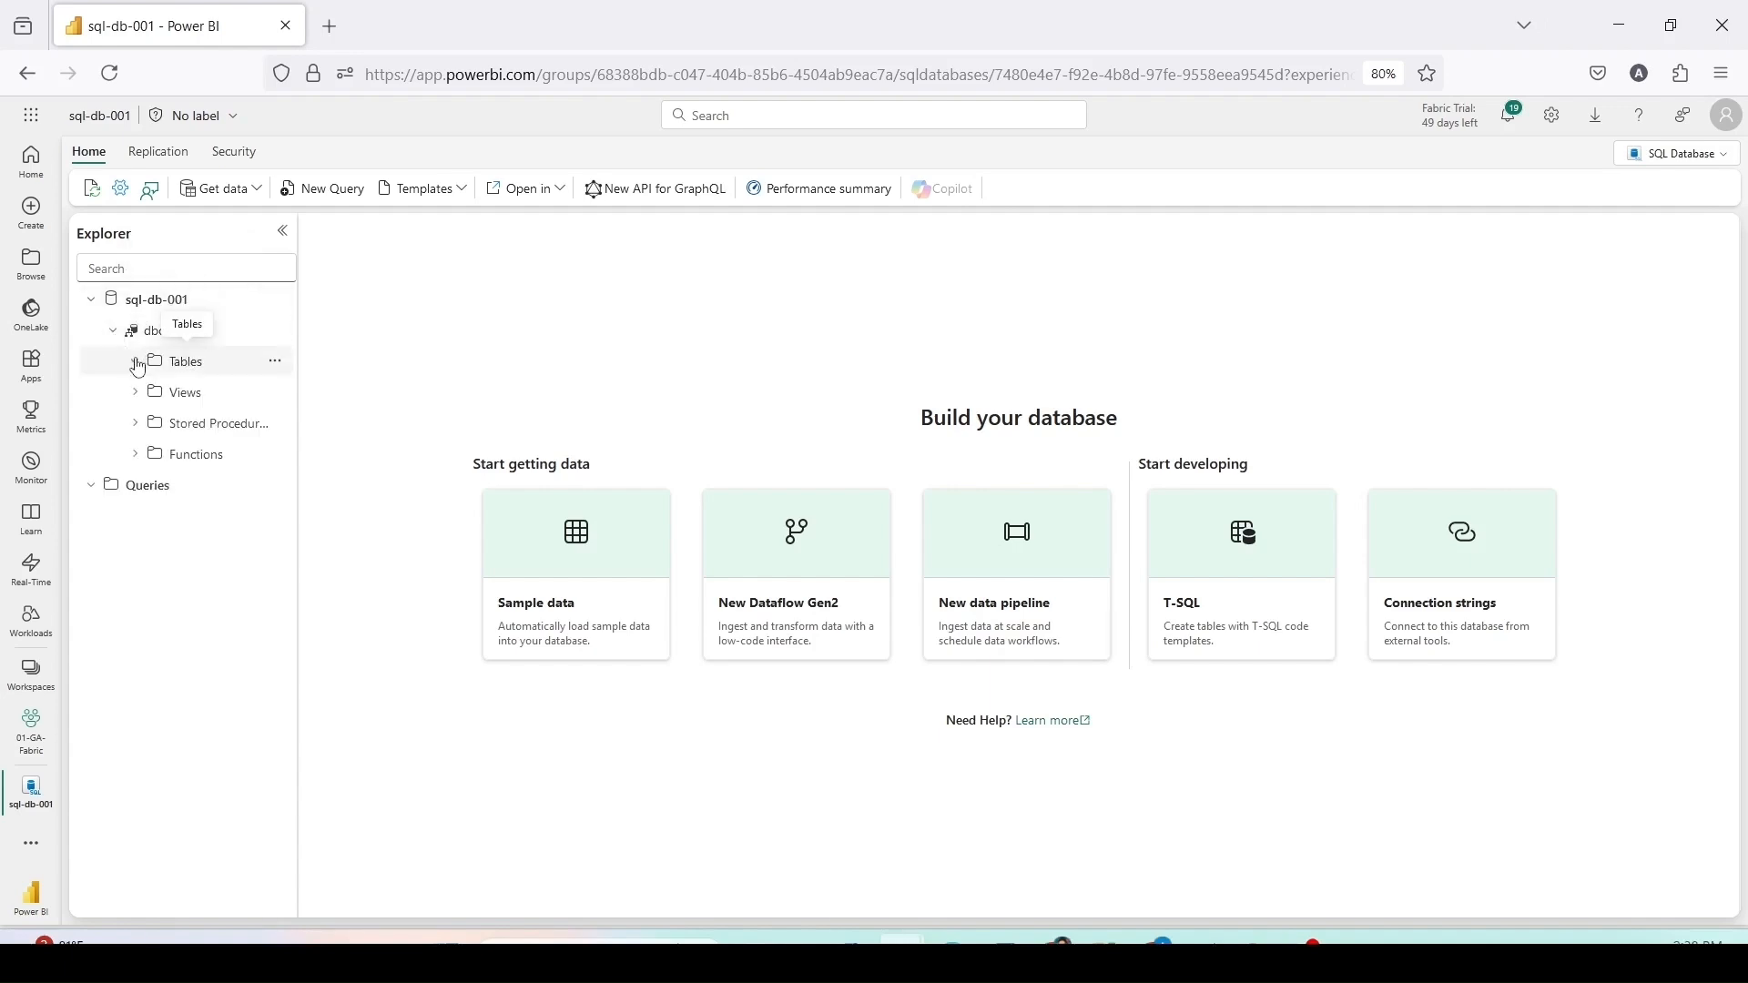
{"action": "left_click", "coordinate": [136, 364]}
{"action": "left_click", "coordinate": [275, 300]}
{"action": "left_click", "coordinate": [275, 303]}
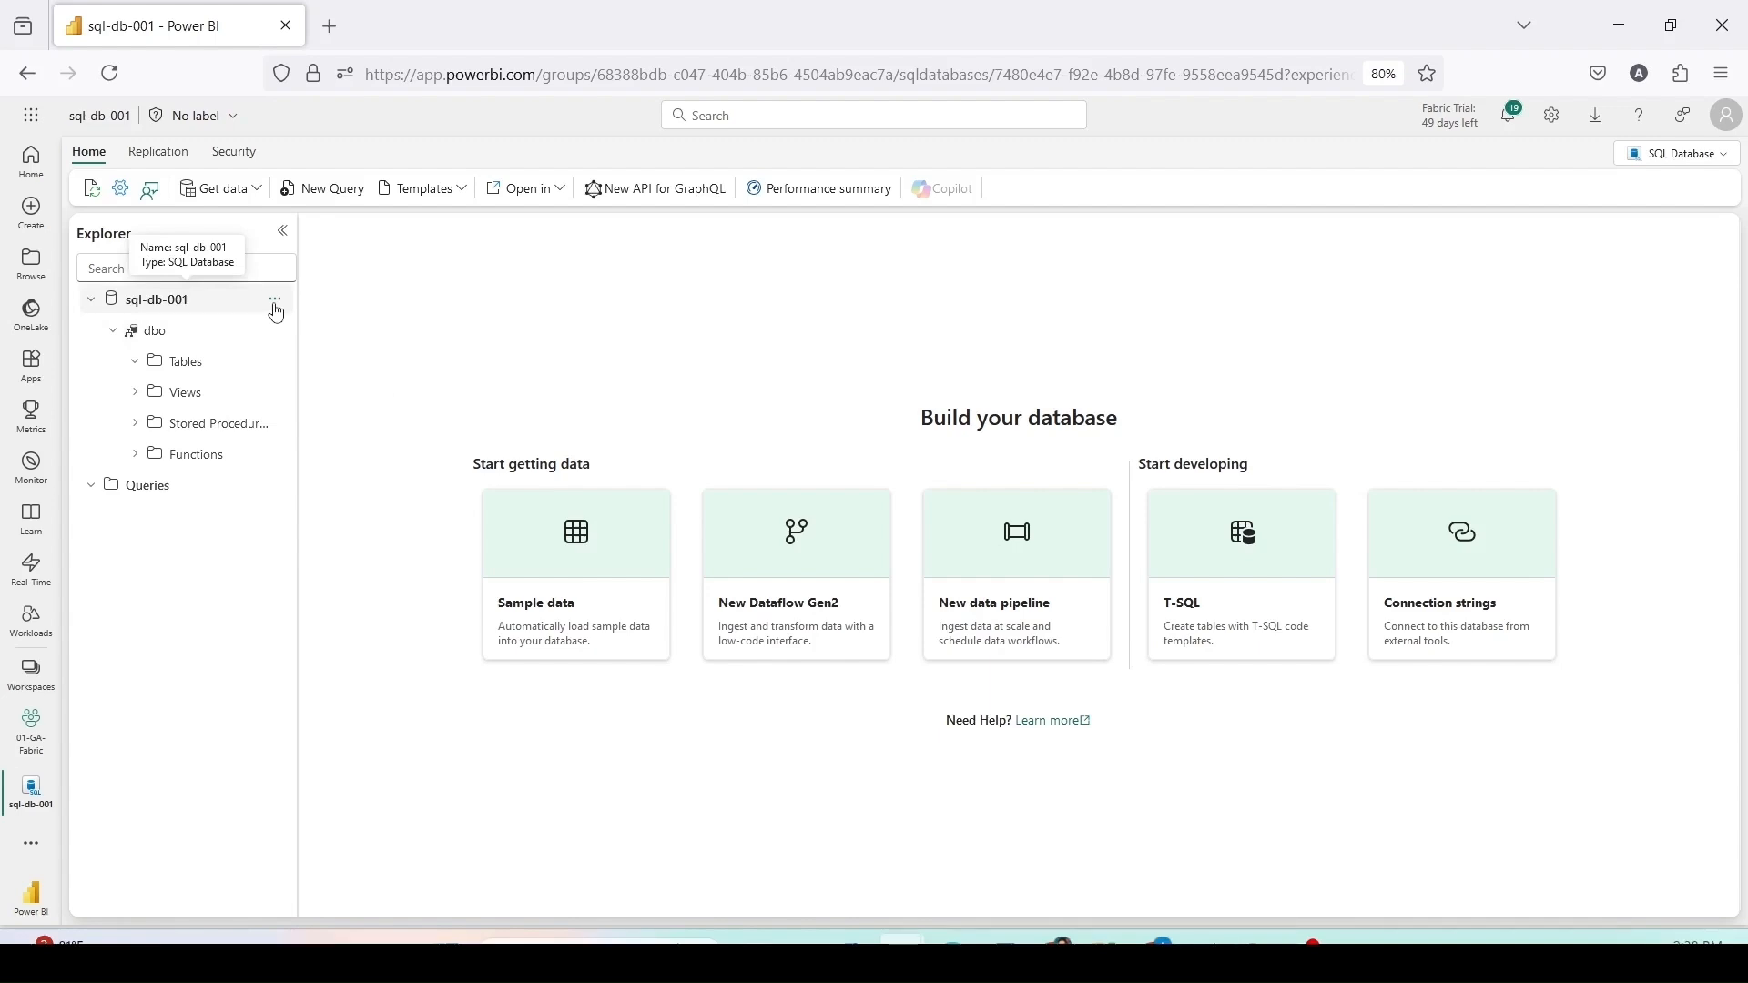
{"action": "left_click", "coordinate": [275, 306]}
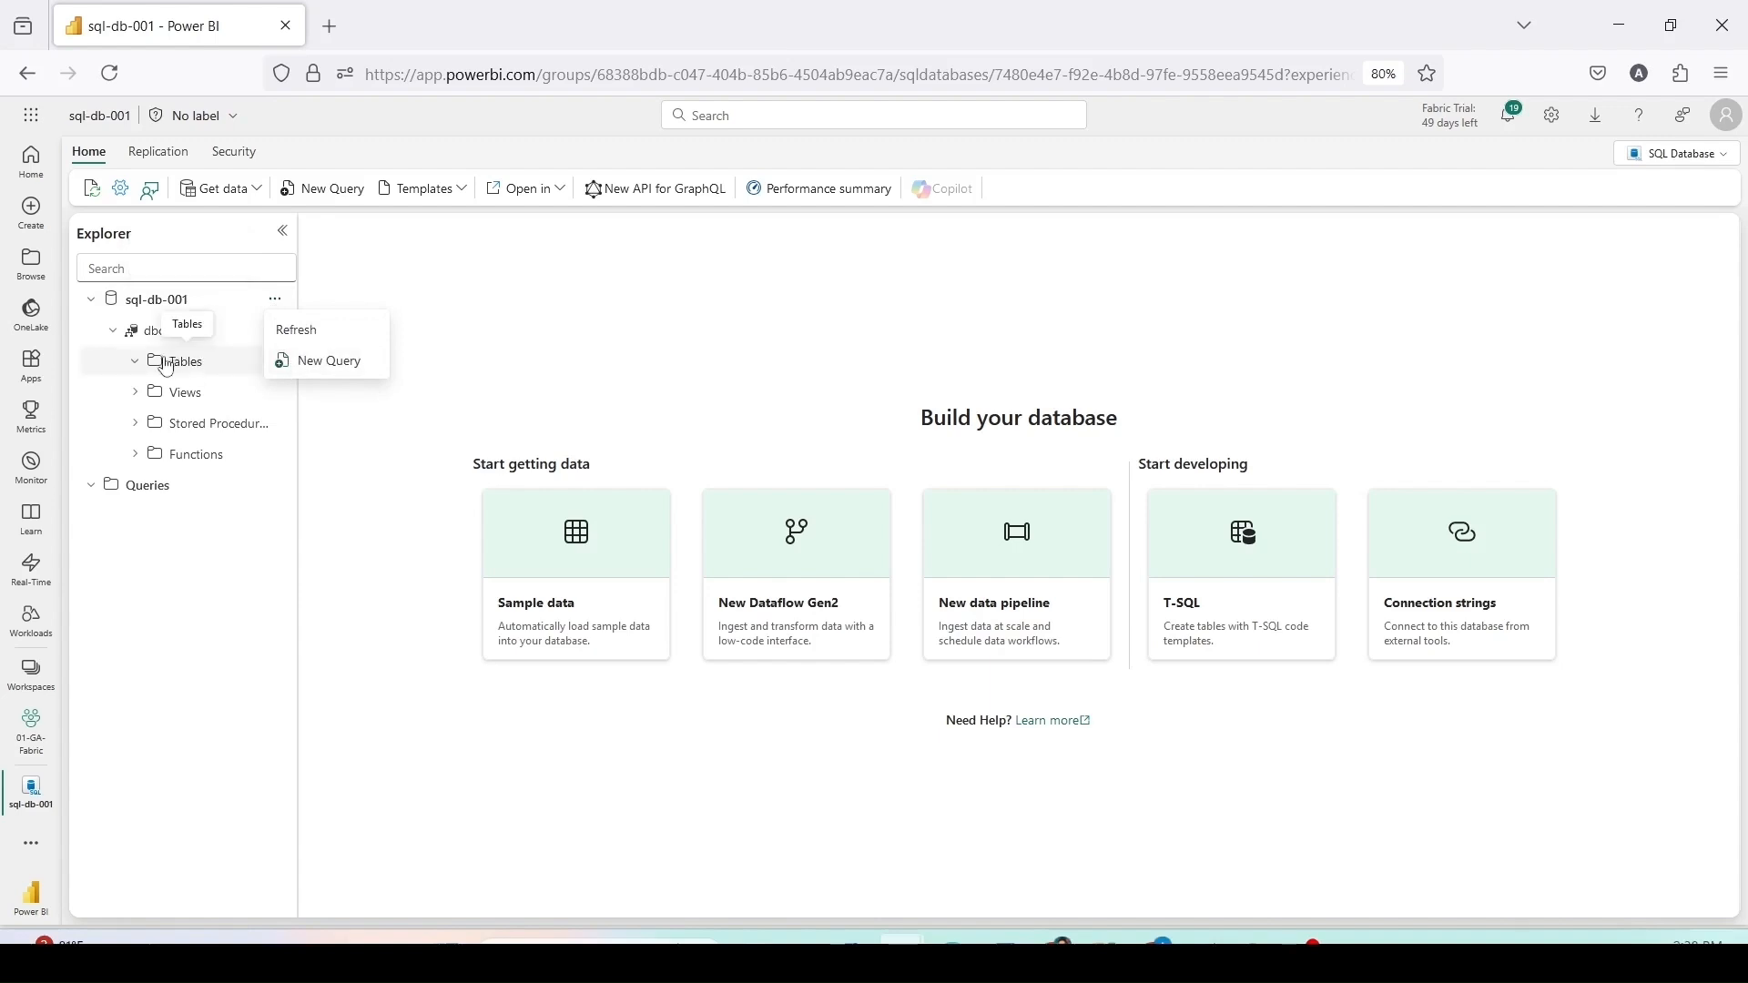
{"action": "left_click", "coordinate": [220, 370]}
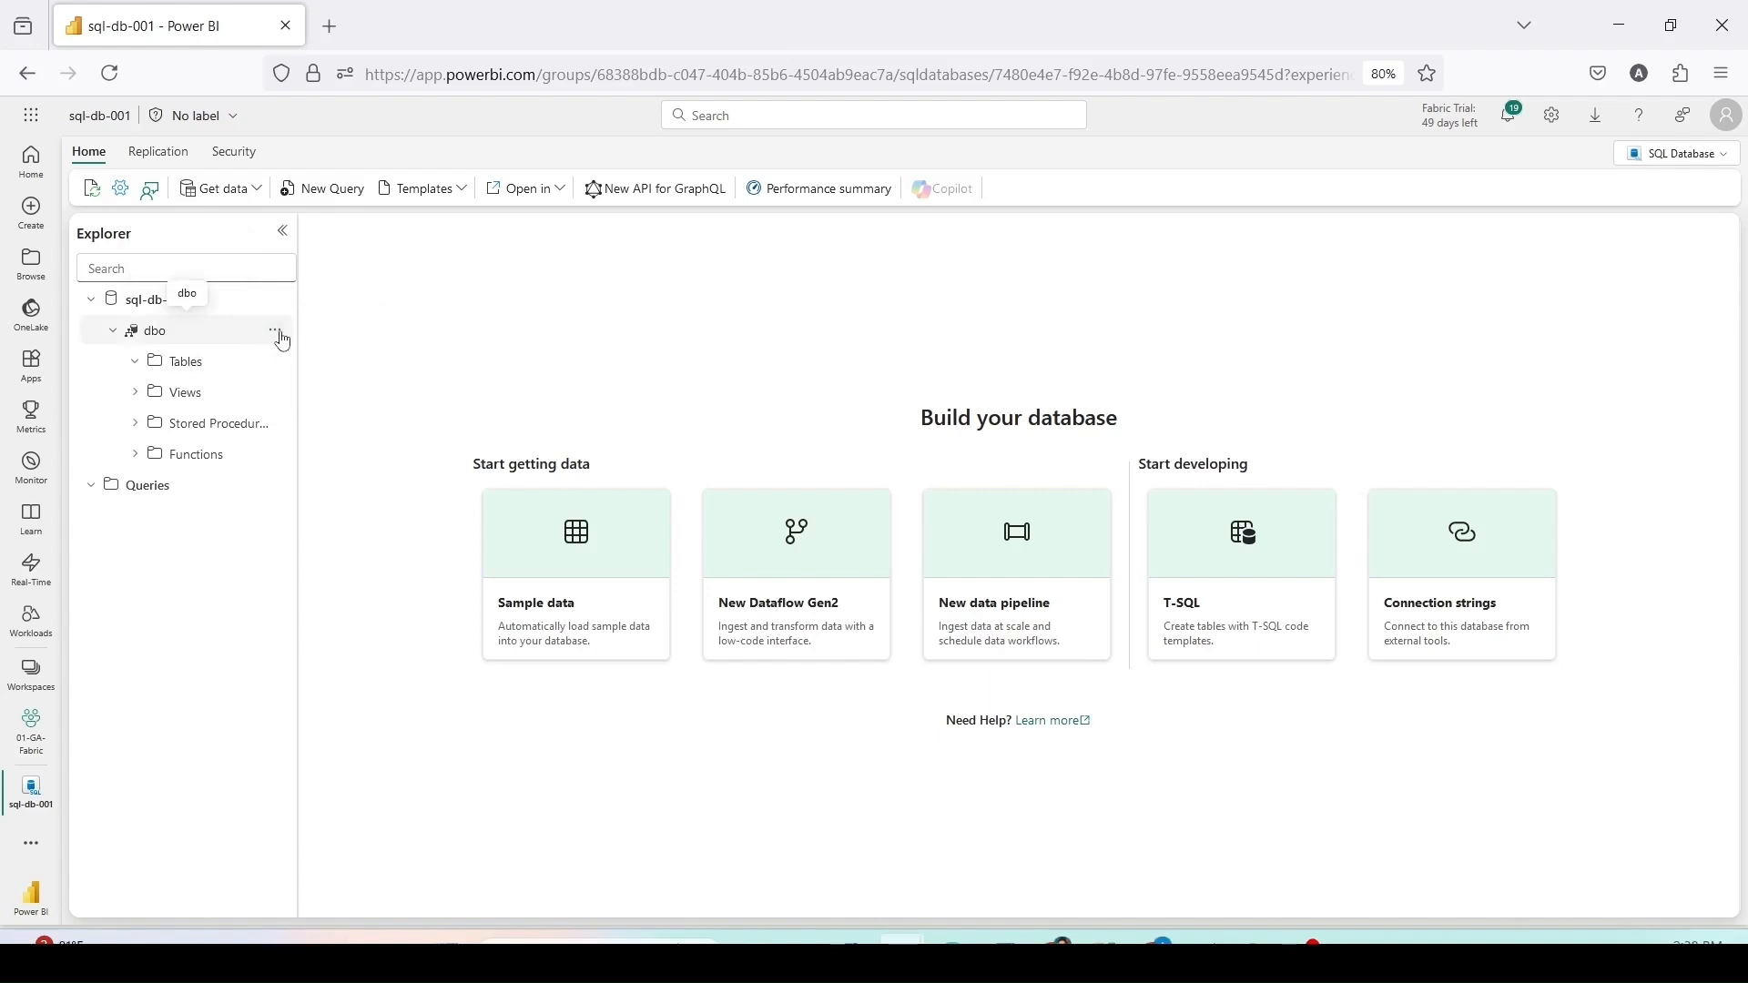
Step: Check the dbo schema's options and refresh its Tables folder
{"action": "left_click", "coordinate": [274, 333]}
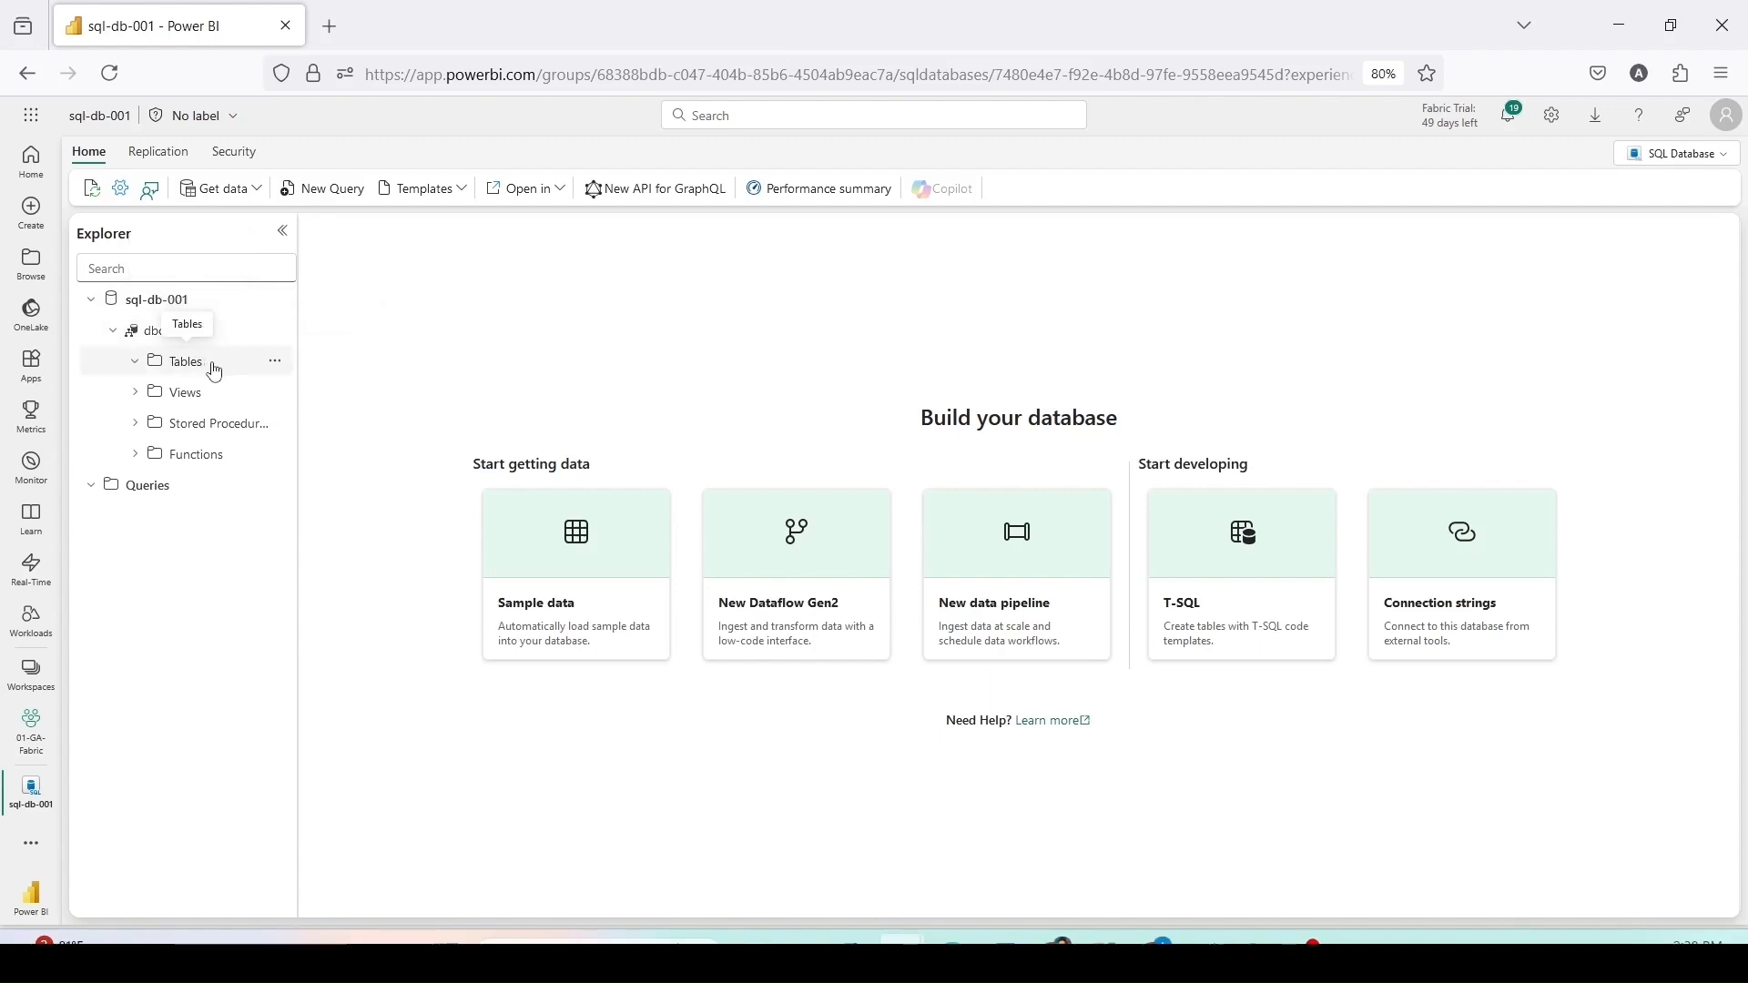
{"action": "left_click", "coordinate": [274, 364]}
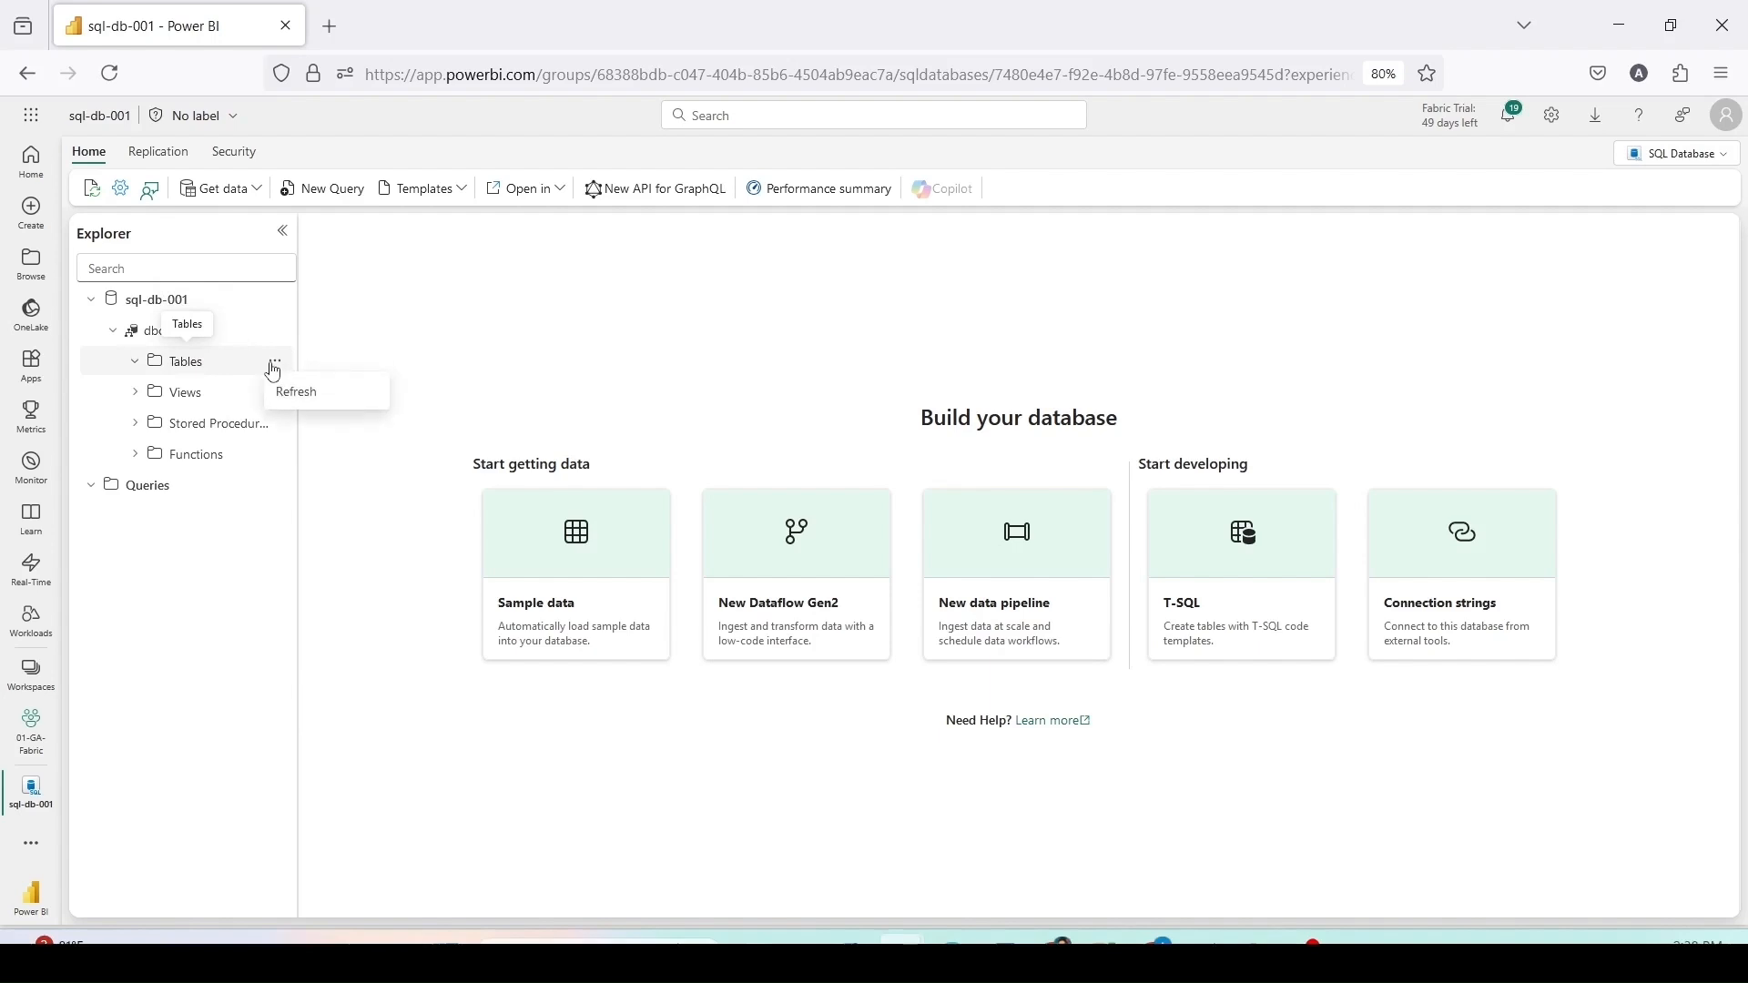
{"action": "left_click", "coordinate": [296, 392]}
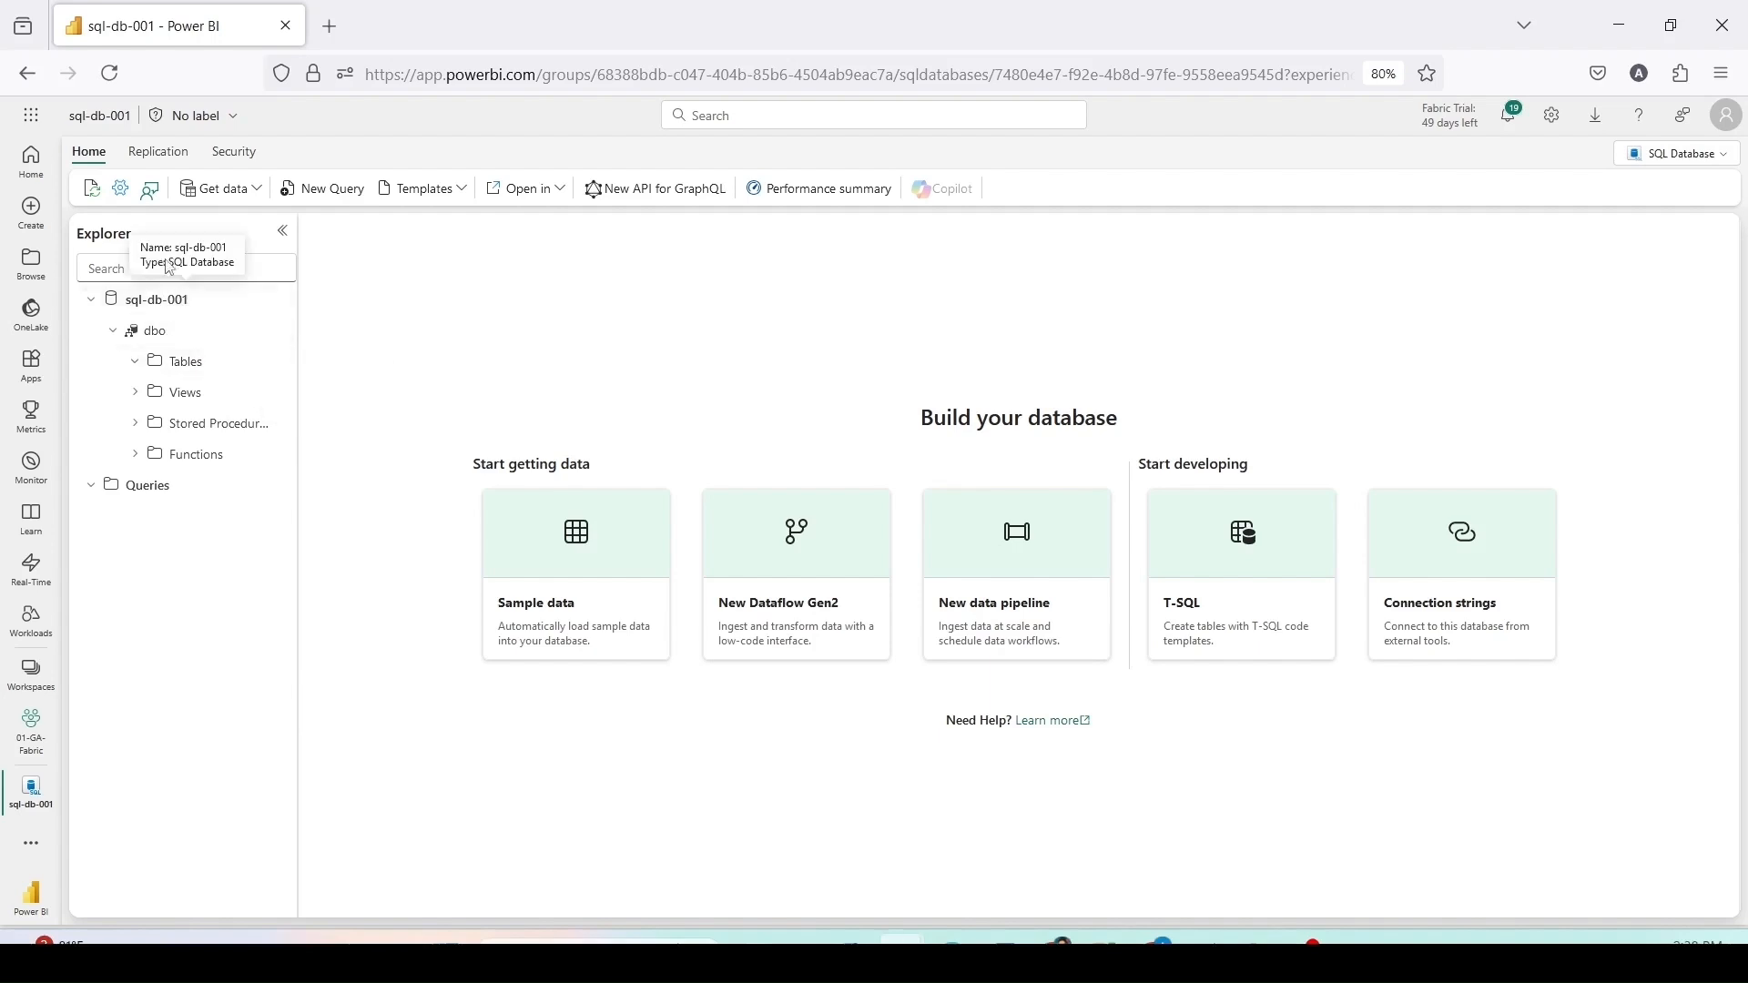
Step: Open the sql-db-001 settings and review the About details and the sensitivity label options
{"action": "left_click", "coordinate": [121, 188]}
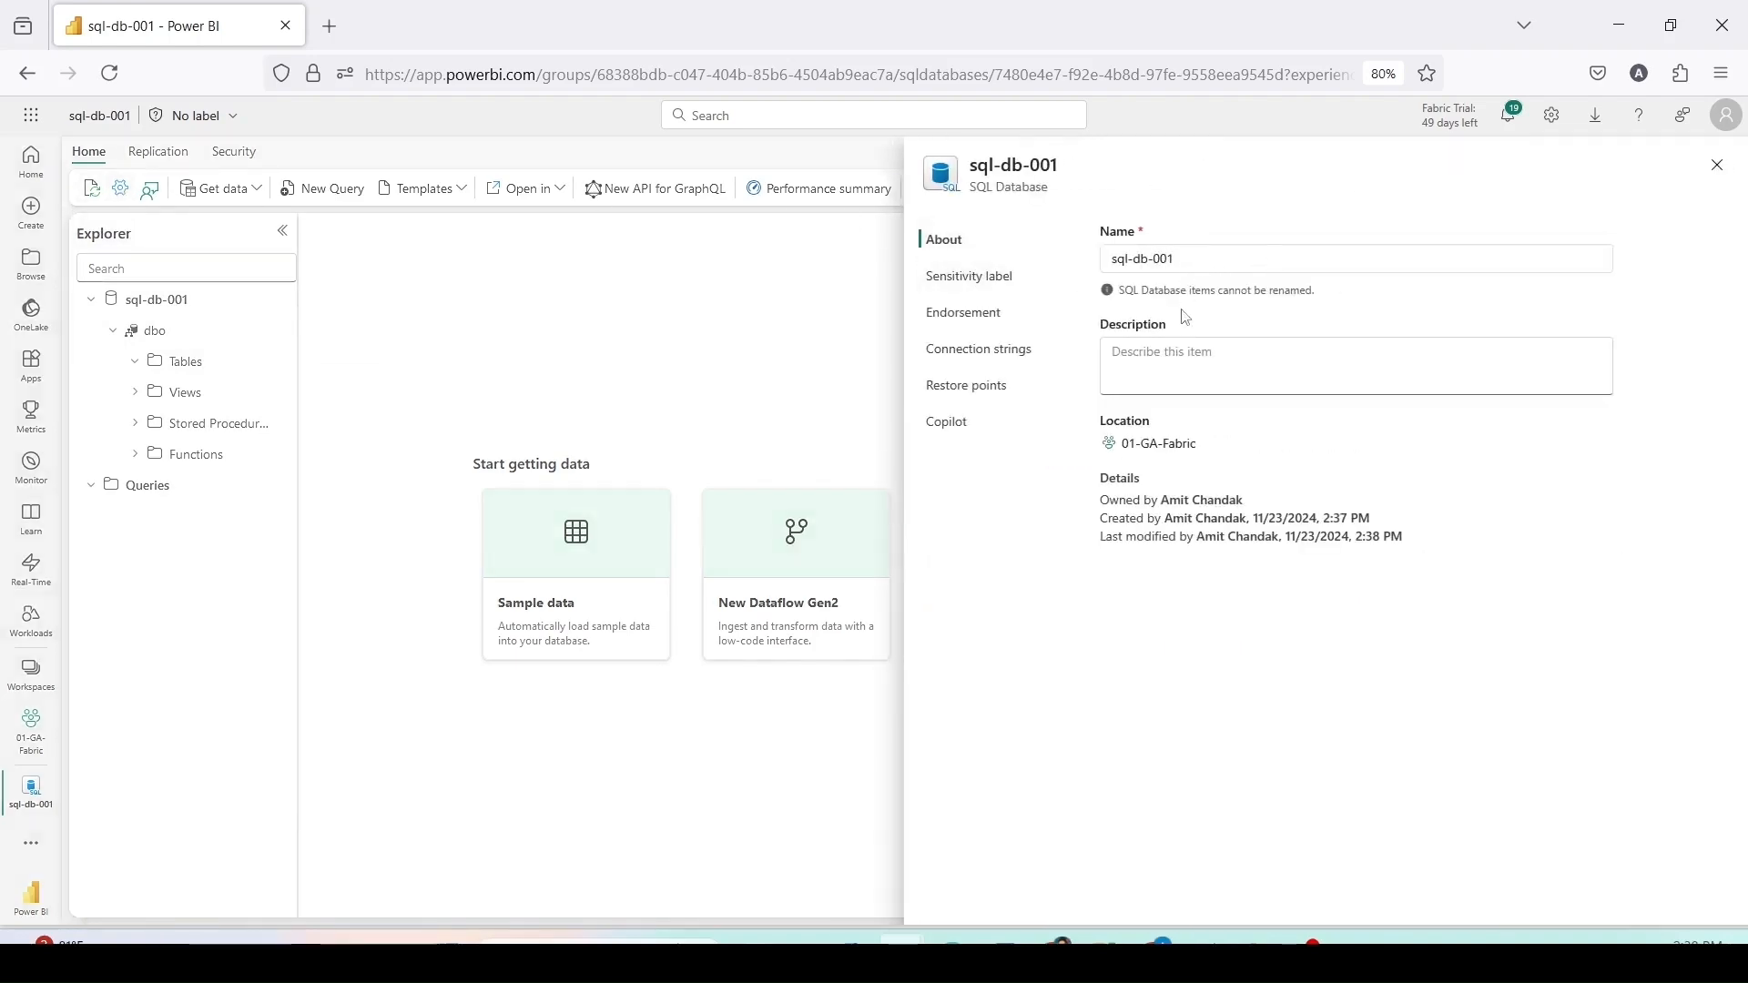
{"action": "left_click", "coordinate": [1150, 362]}
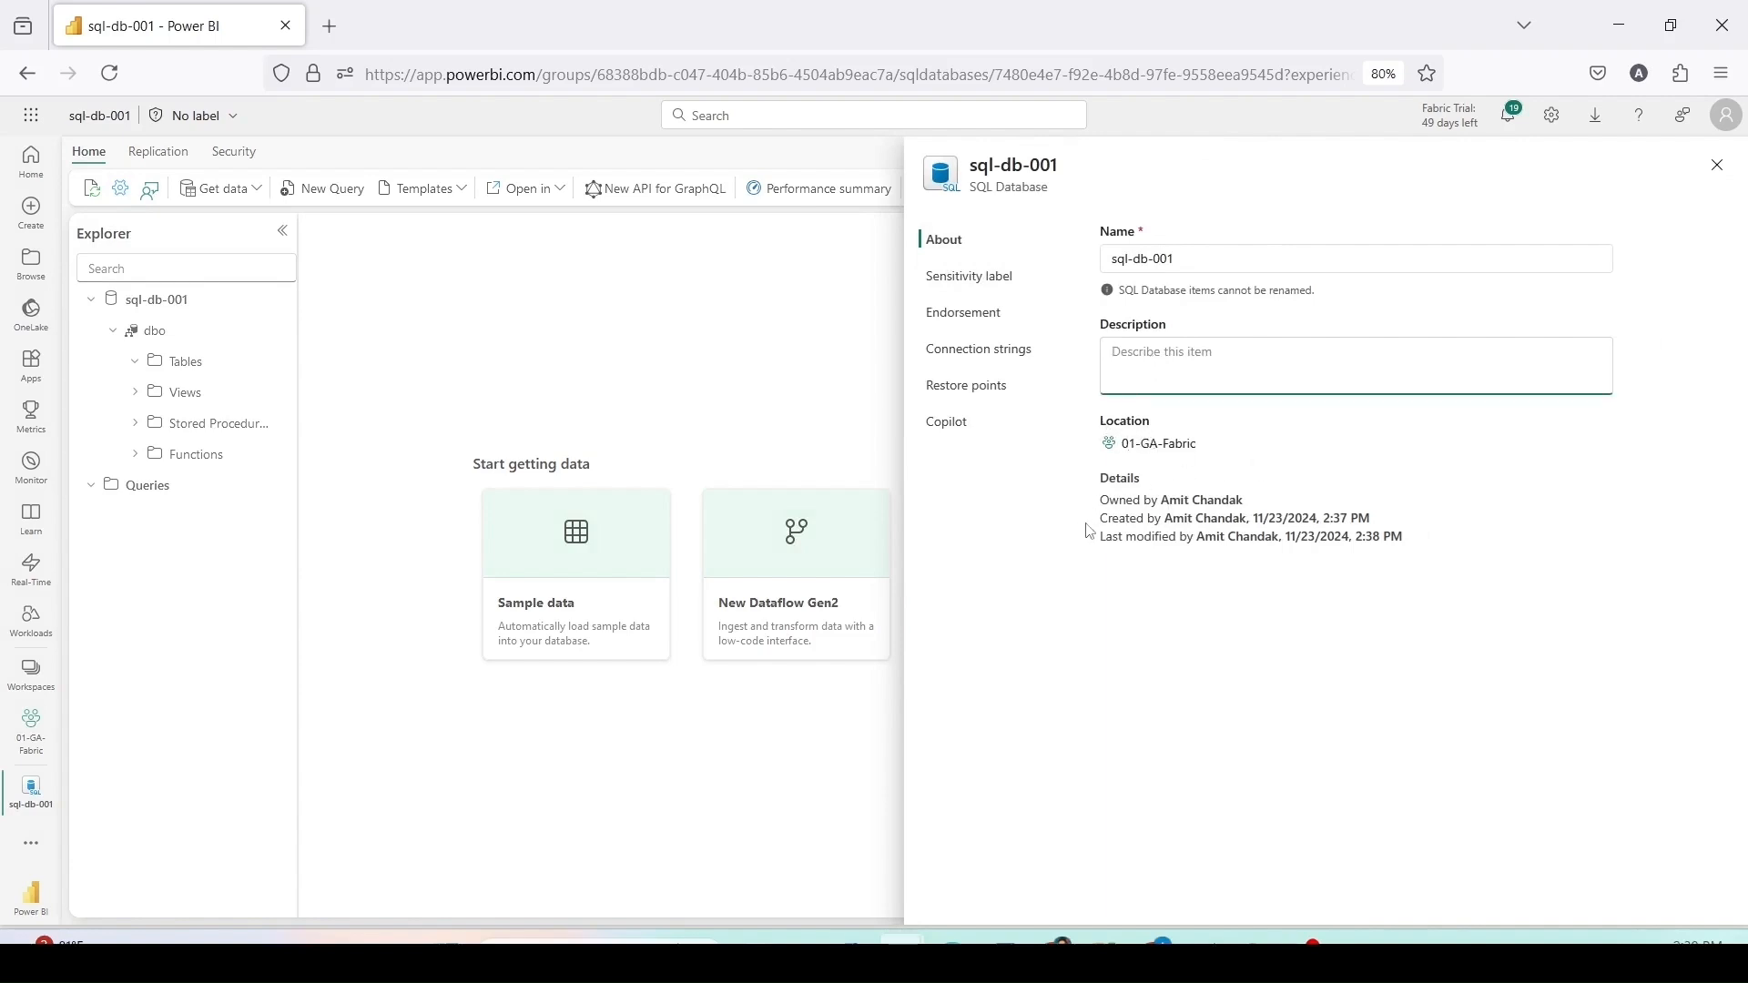
{"action": "left_click", "coordinate": [970, 276]}
{"action": "left_click_drag", "start_coordinate": [923, 292], "coordinate": [1048, 261]}
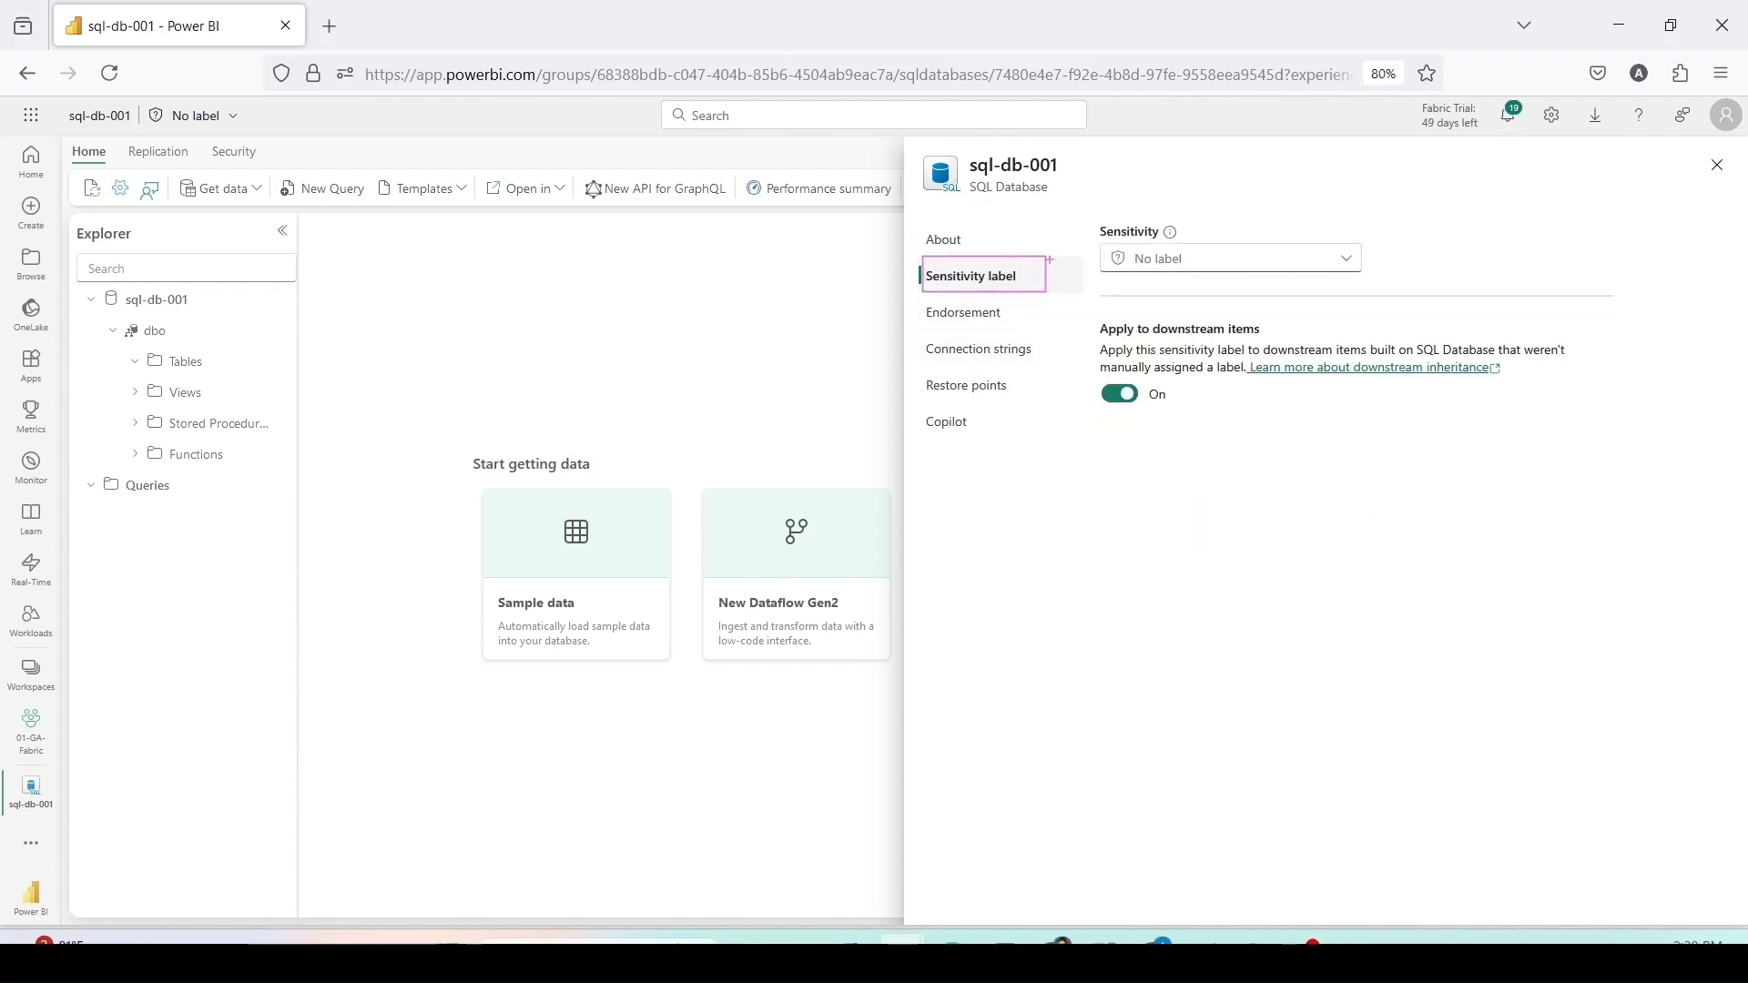
{"action": "mouse_move", "coordinate": [1119, 208]}
{"action": "left_mouse_down"}
{"action": "mouse_move", "coordinate": [1180, 257]}
{"action": "mouse_move", "coordinate": [1378, 278]}
{"action": "left_mouse_up"}
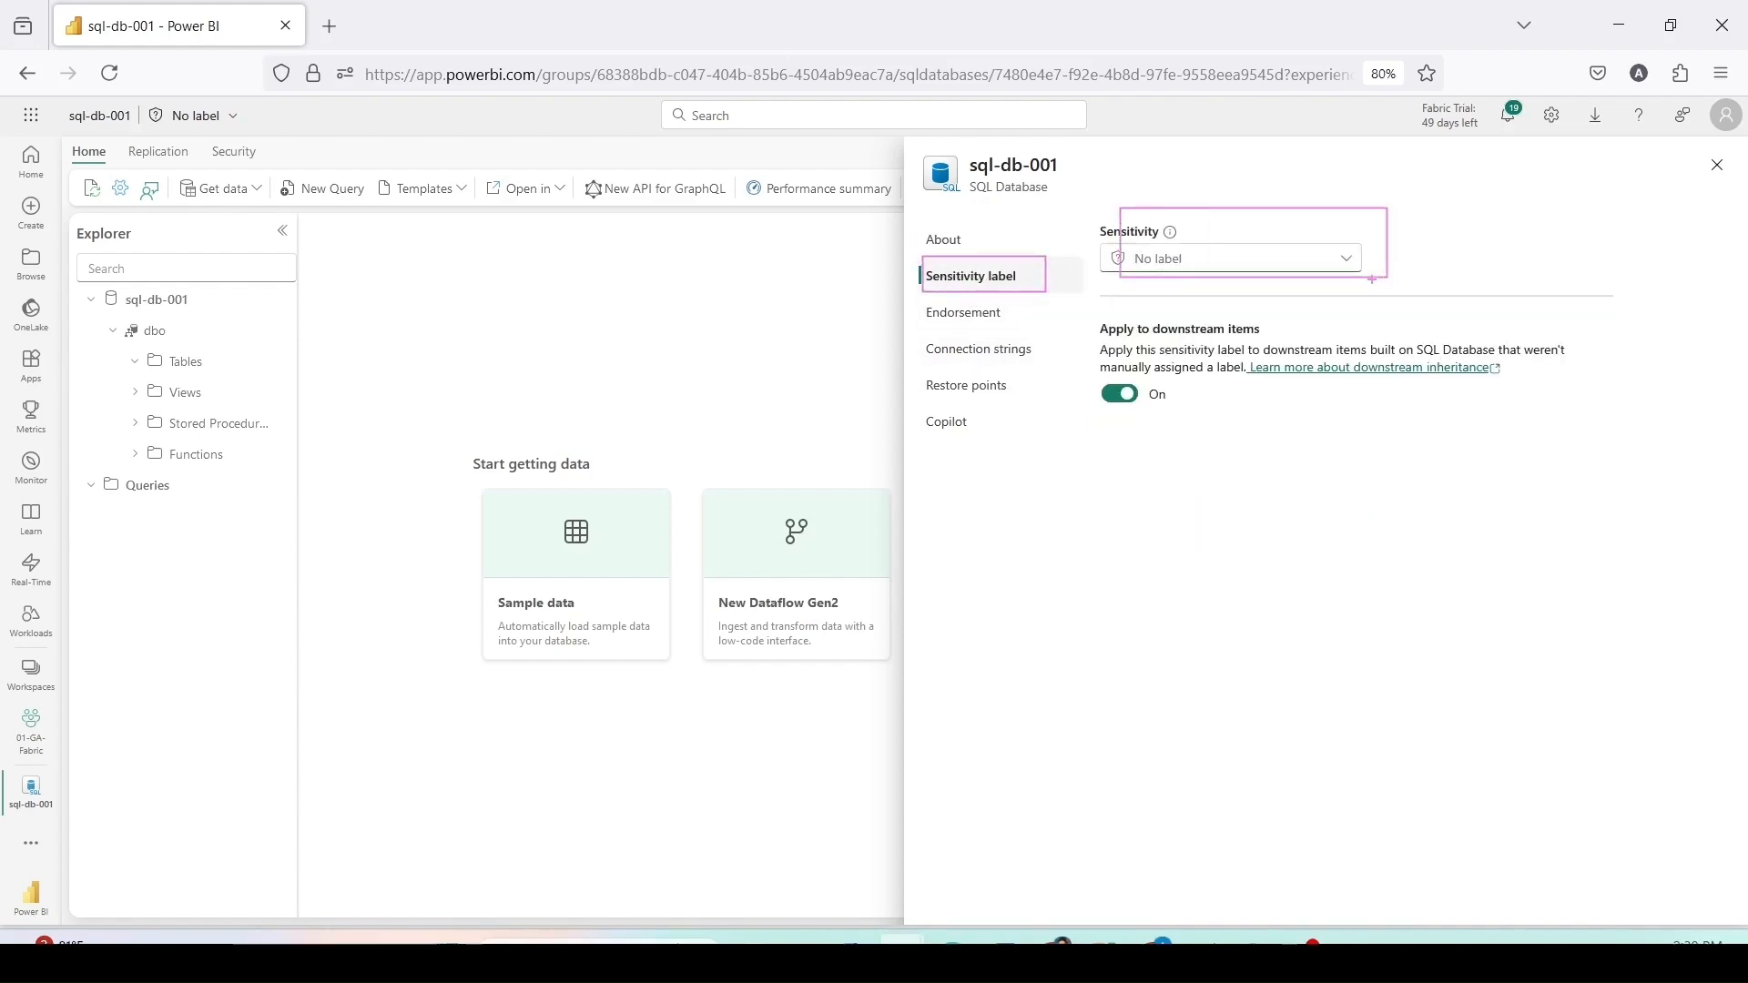
{"action": "mouse_move", "coordinate": [1091, 314]}
{"action": "left_mouse_down"}
{"action": "mouse_move", "coordinate": [1341, 429]}
{"action": "mouse_move", "coordinate": [1615, 439]}
{"action": "left_mouse_up"}
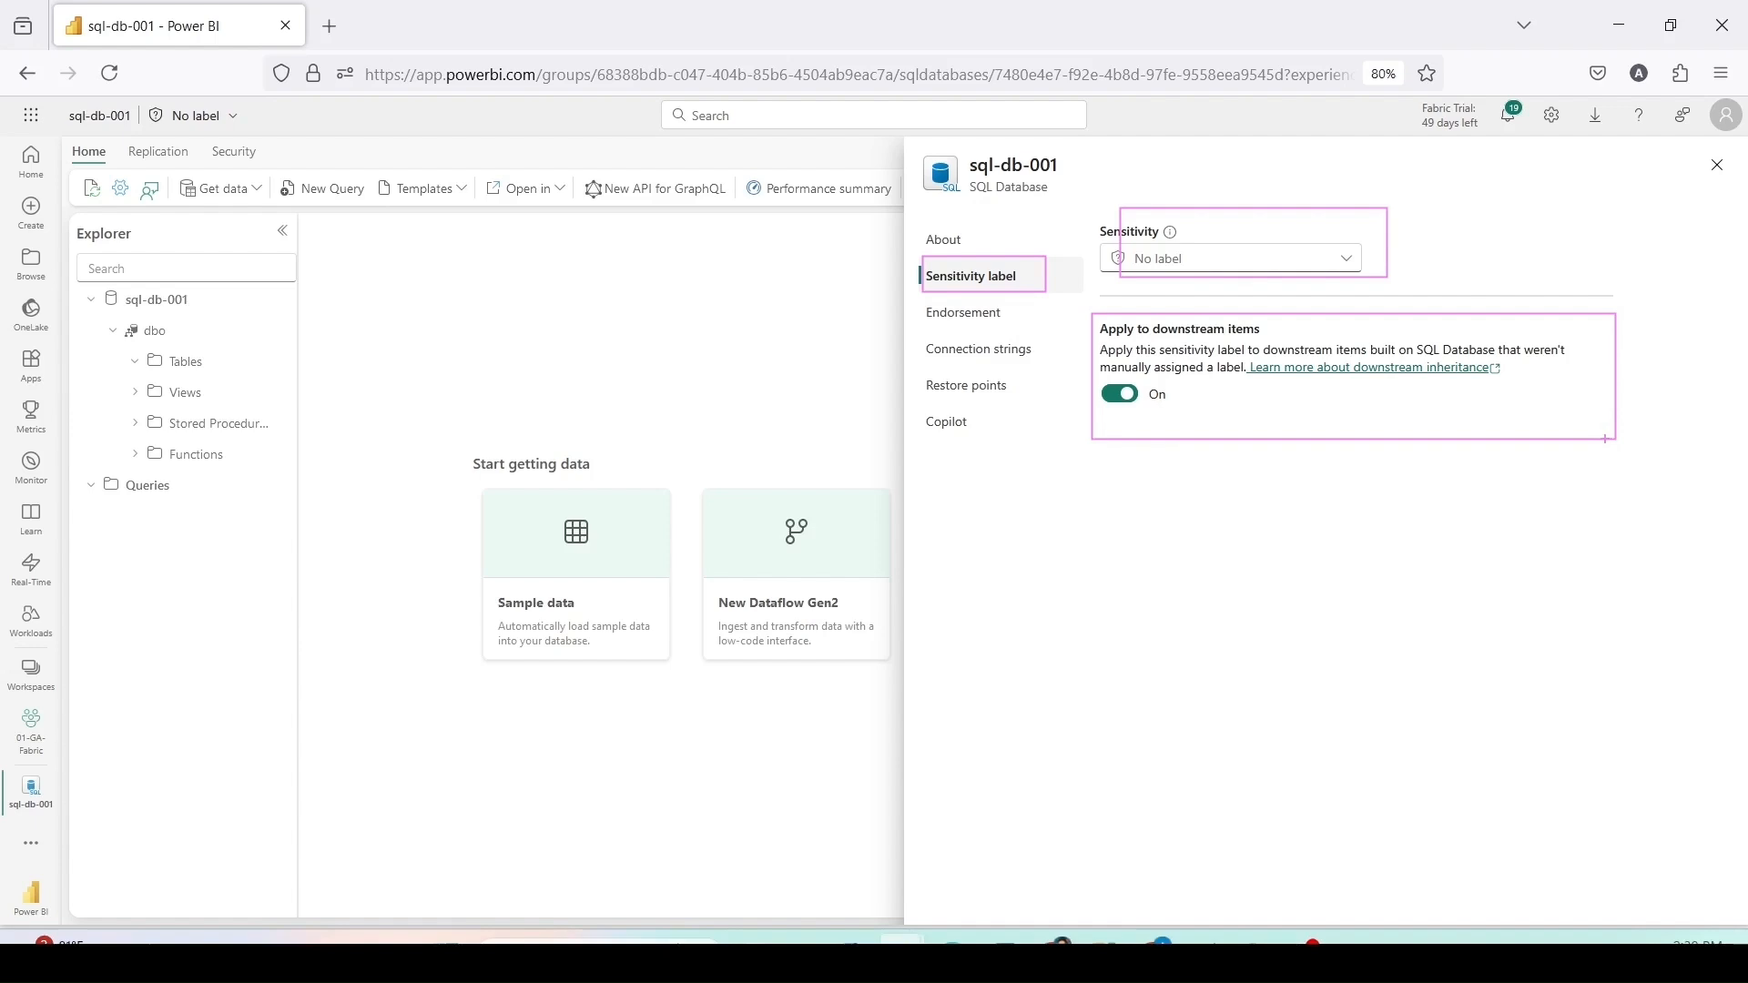
Step: Try the Promoted endorsement for sql-db-001 and return the endorsement to None
{"action": "left_click", "coordinate": [963, 330]}
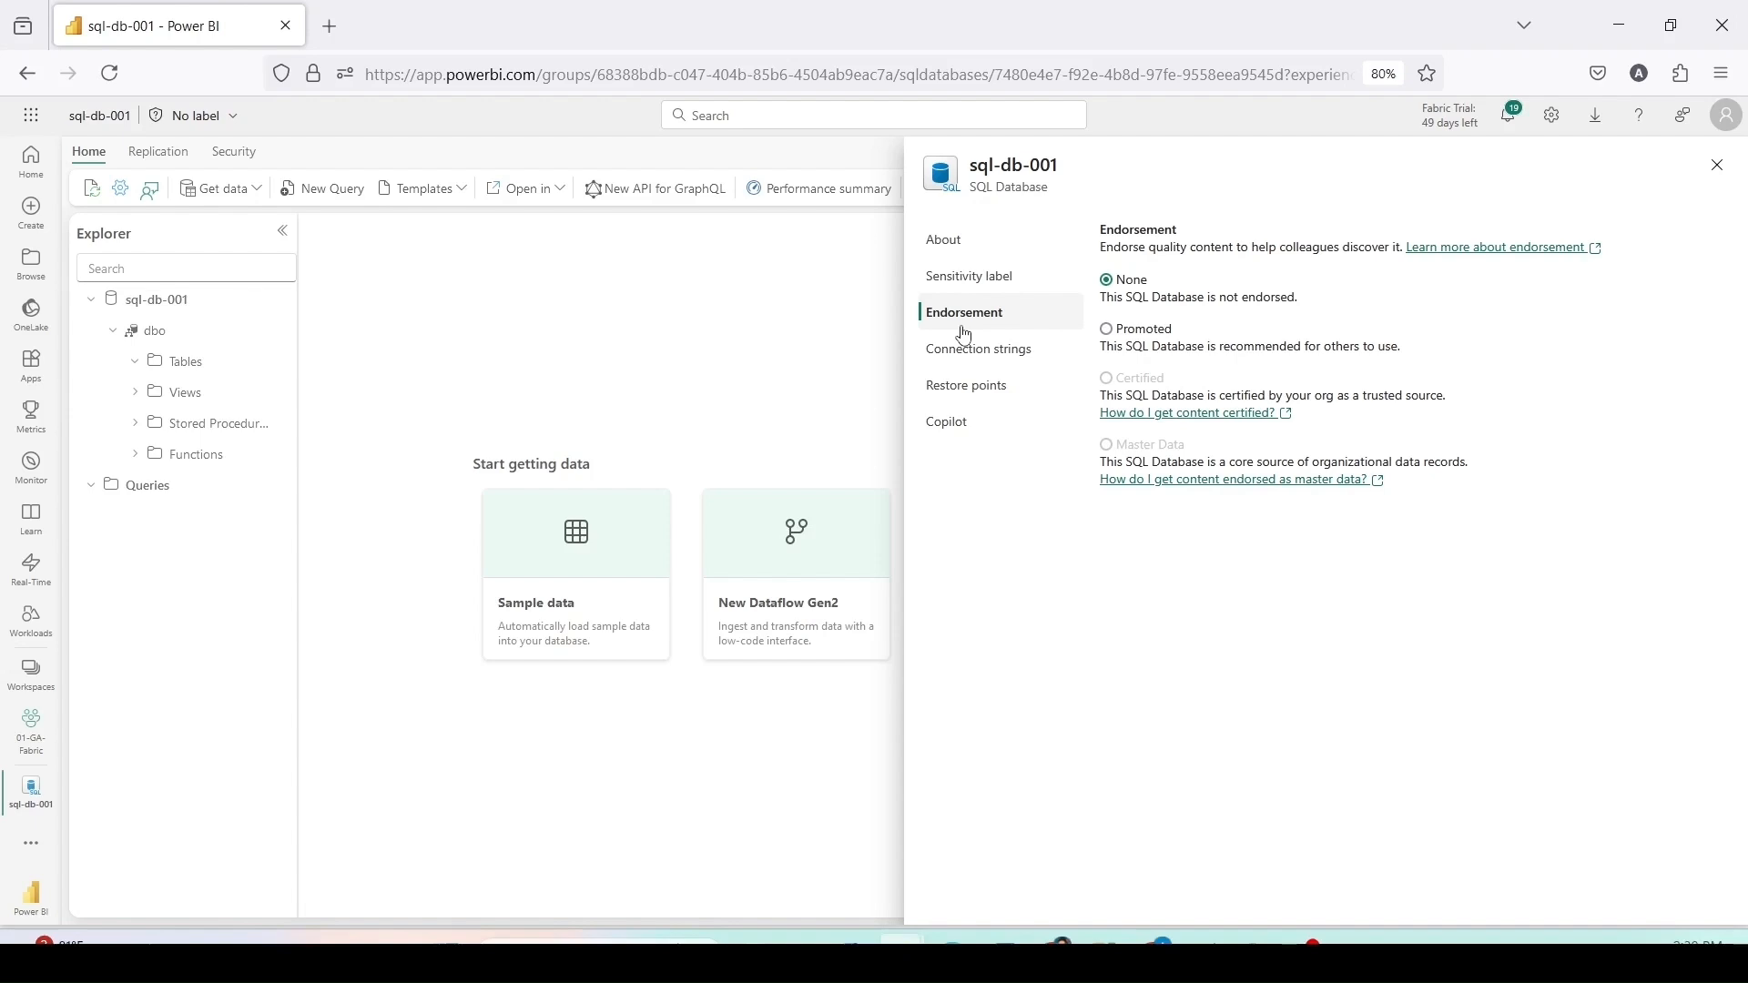
{"action": "left_click", "coordinate": [1158, 334]}
{"action": "left_click", "coordinate": [1142, 285]}
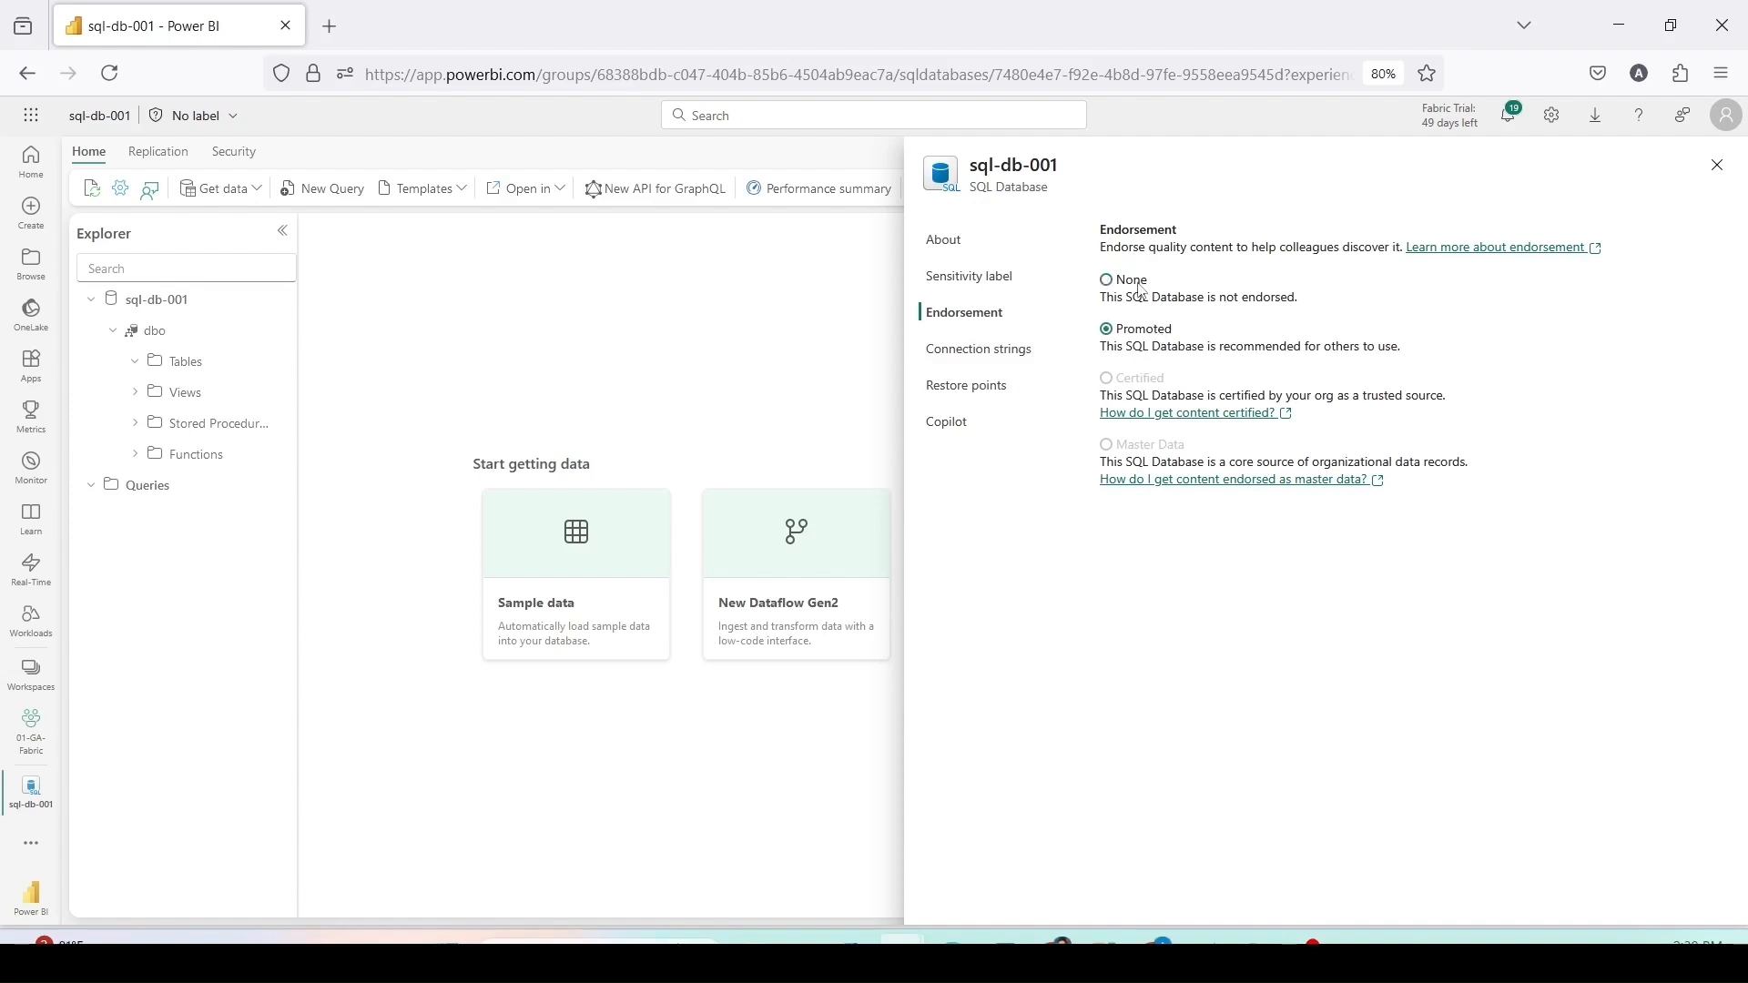
Step: Review the sql-db-001 connection strings for ADO.NET, JDBC, ODBC, PHP and Go, and highlight the database name in the PHP code
{"action": "left_click", "coordinate": [971, 362]}
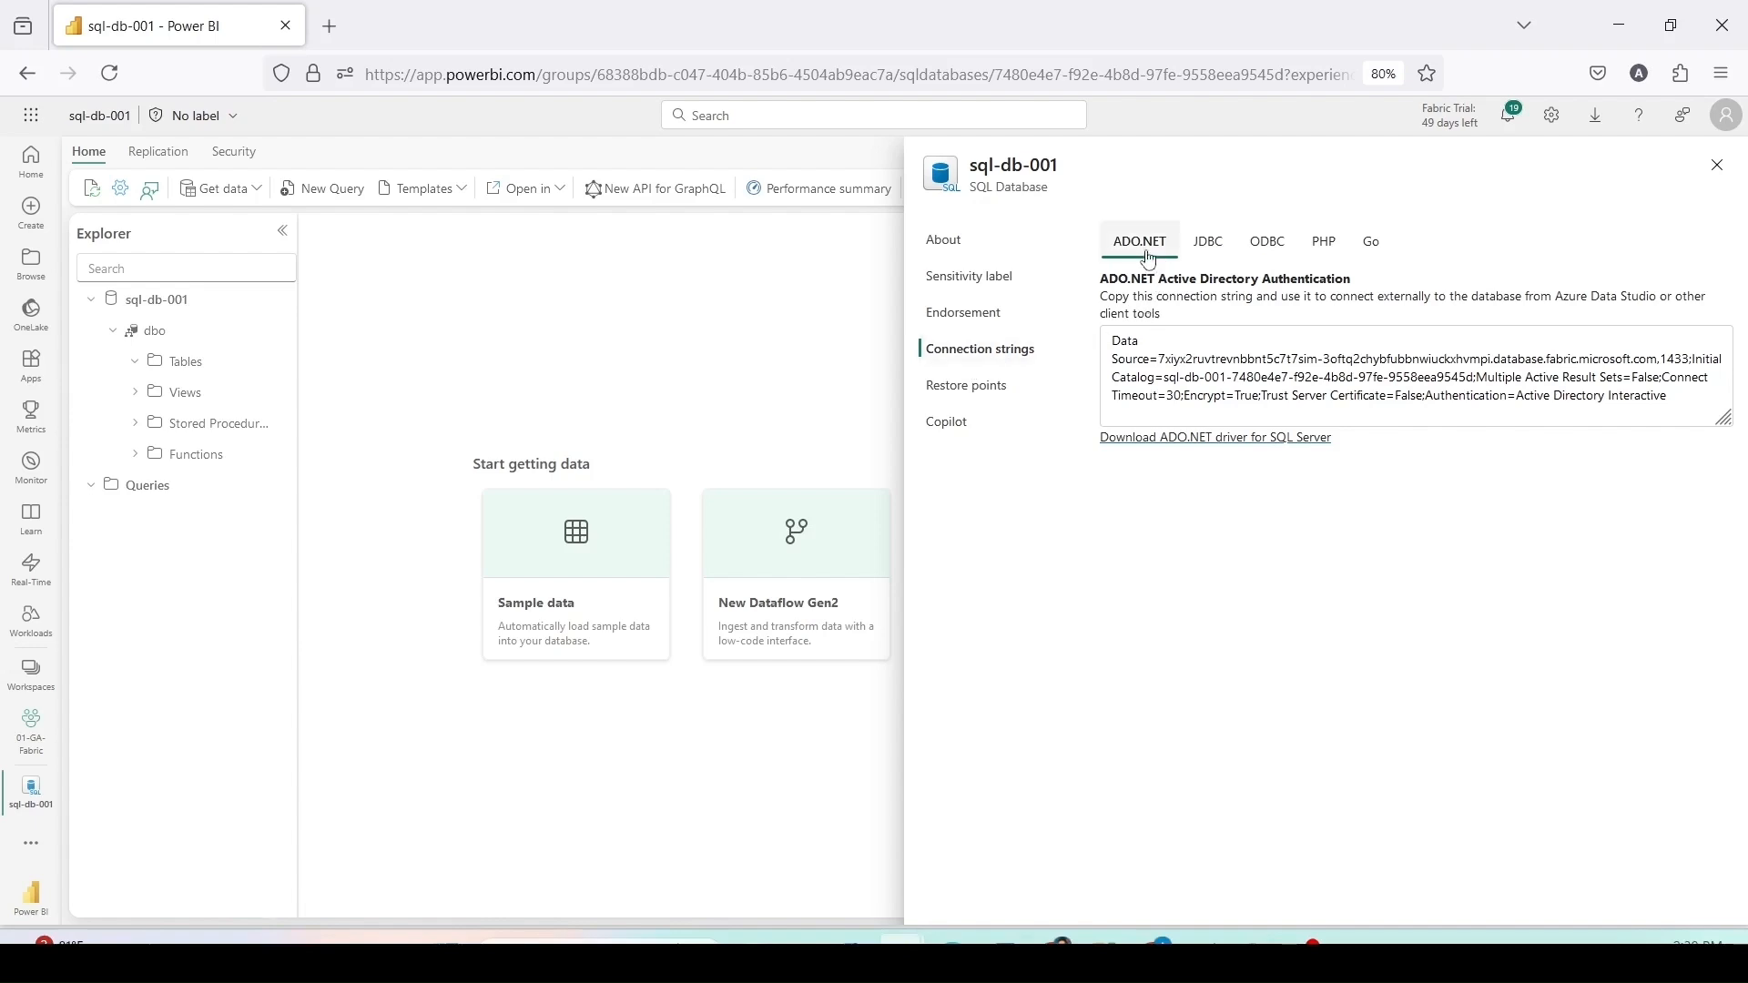
{"action": "left_click", "coordinate": [1204, 255]}
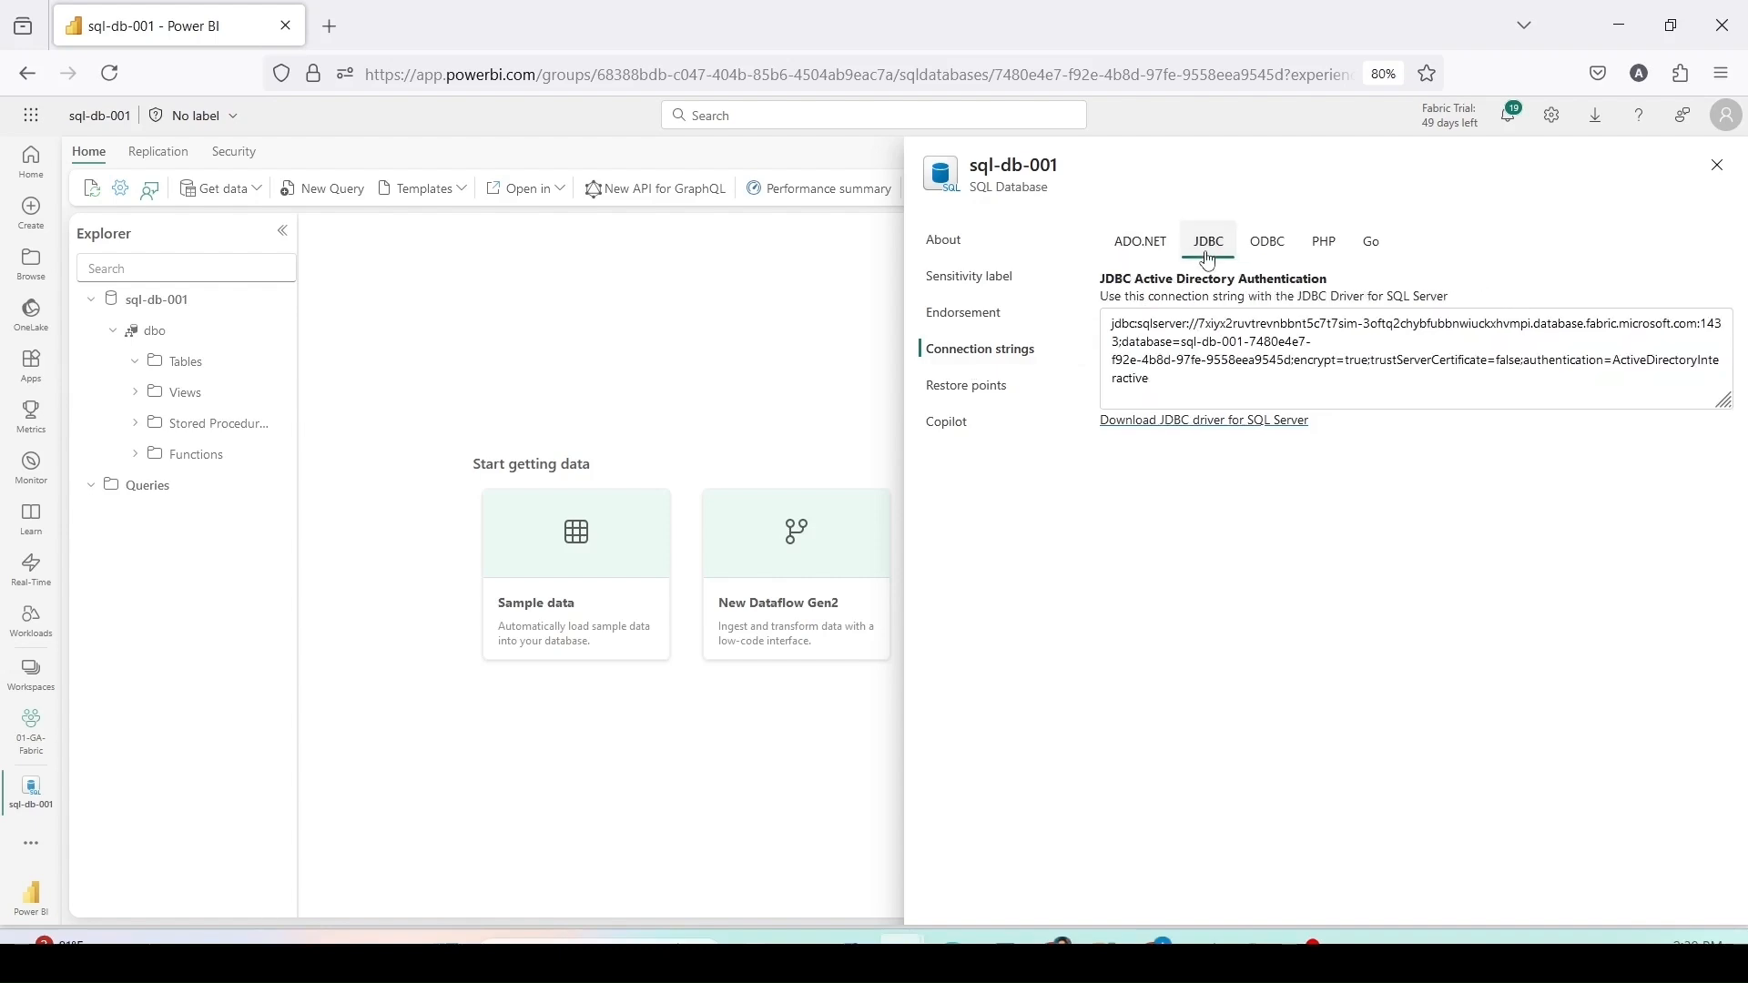
{"action": "left_click", "coordinate": [1268, 253]}
{"action": "left_click", "coordinate": [1324, 255]}
{"action": "left_click", "coordinate": [1375, 260]}
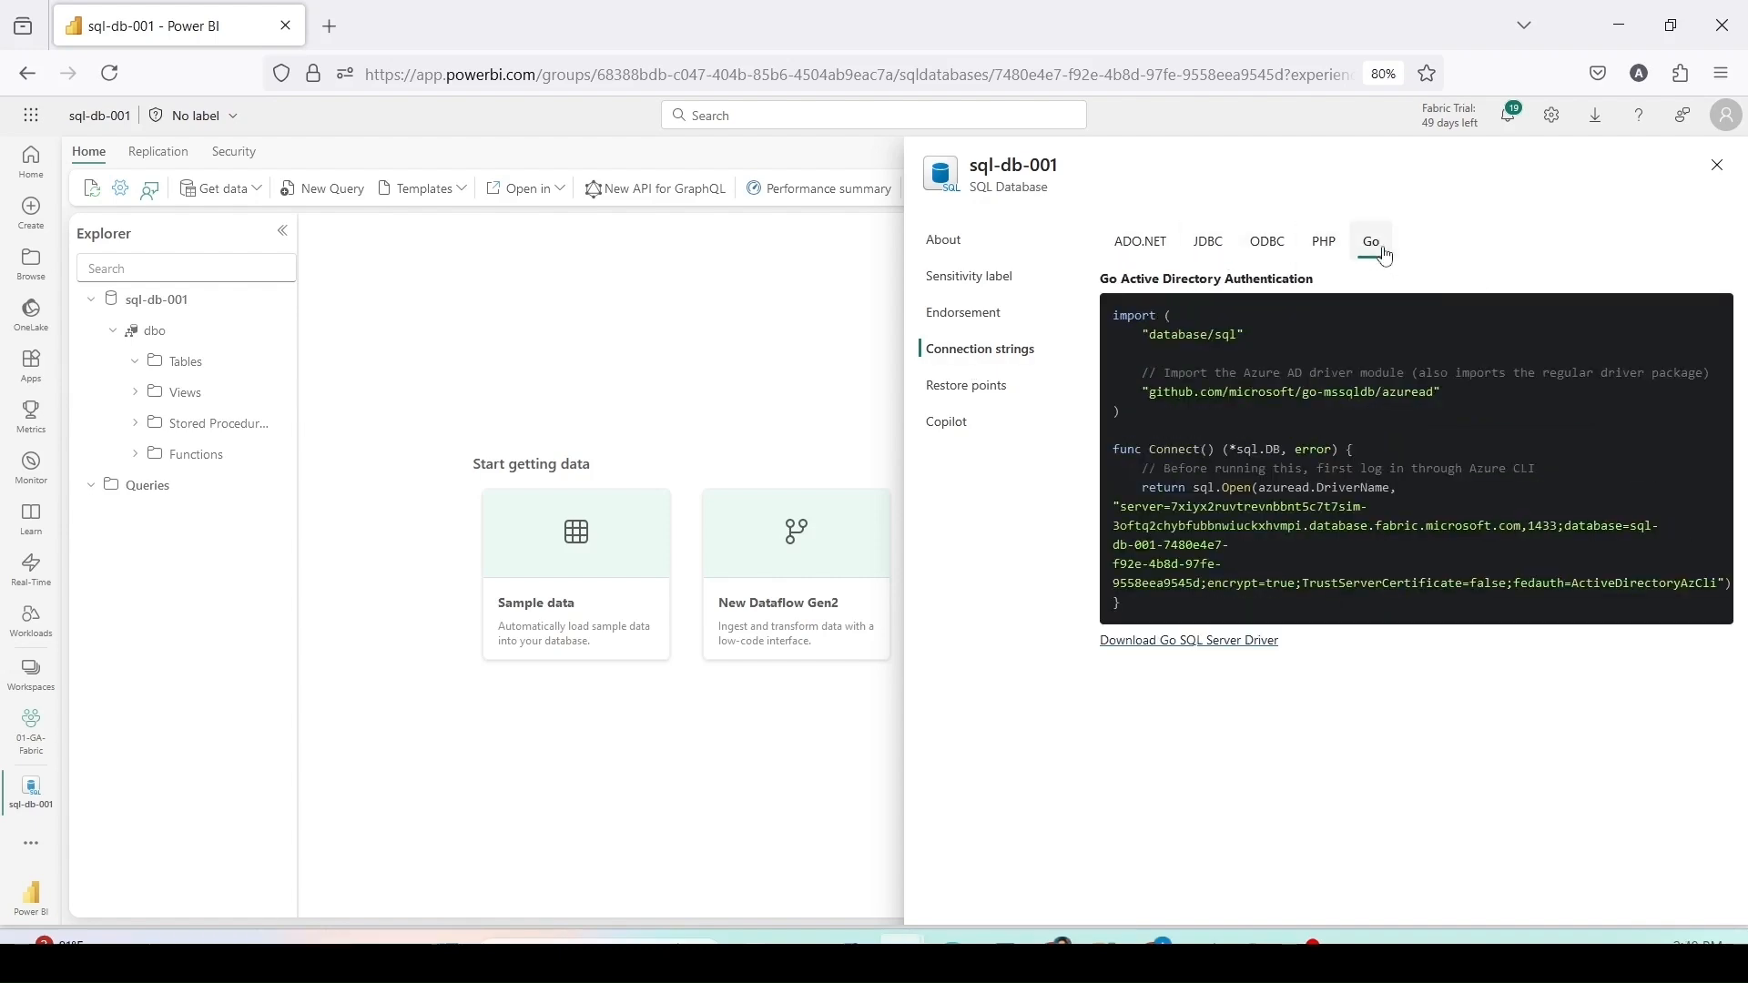
{"action": "left_click", "coordinate": [1335, 255]}
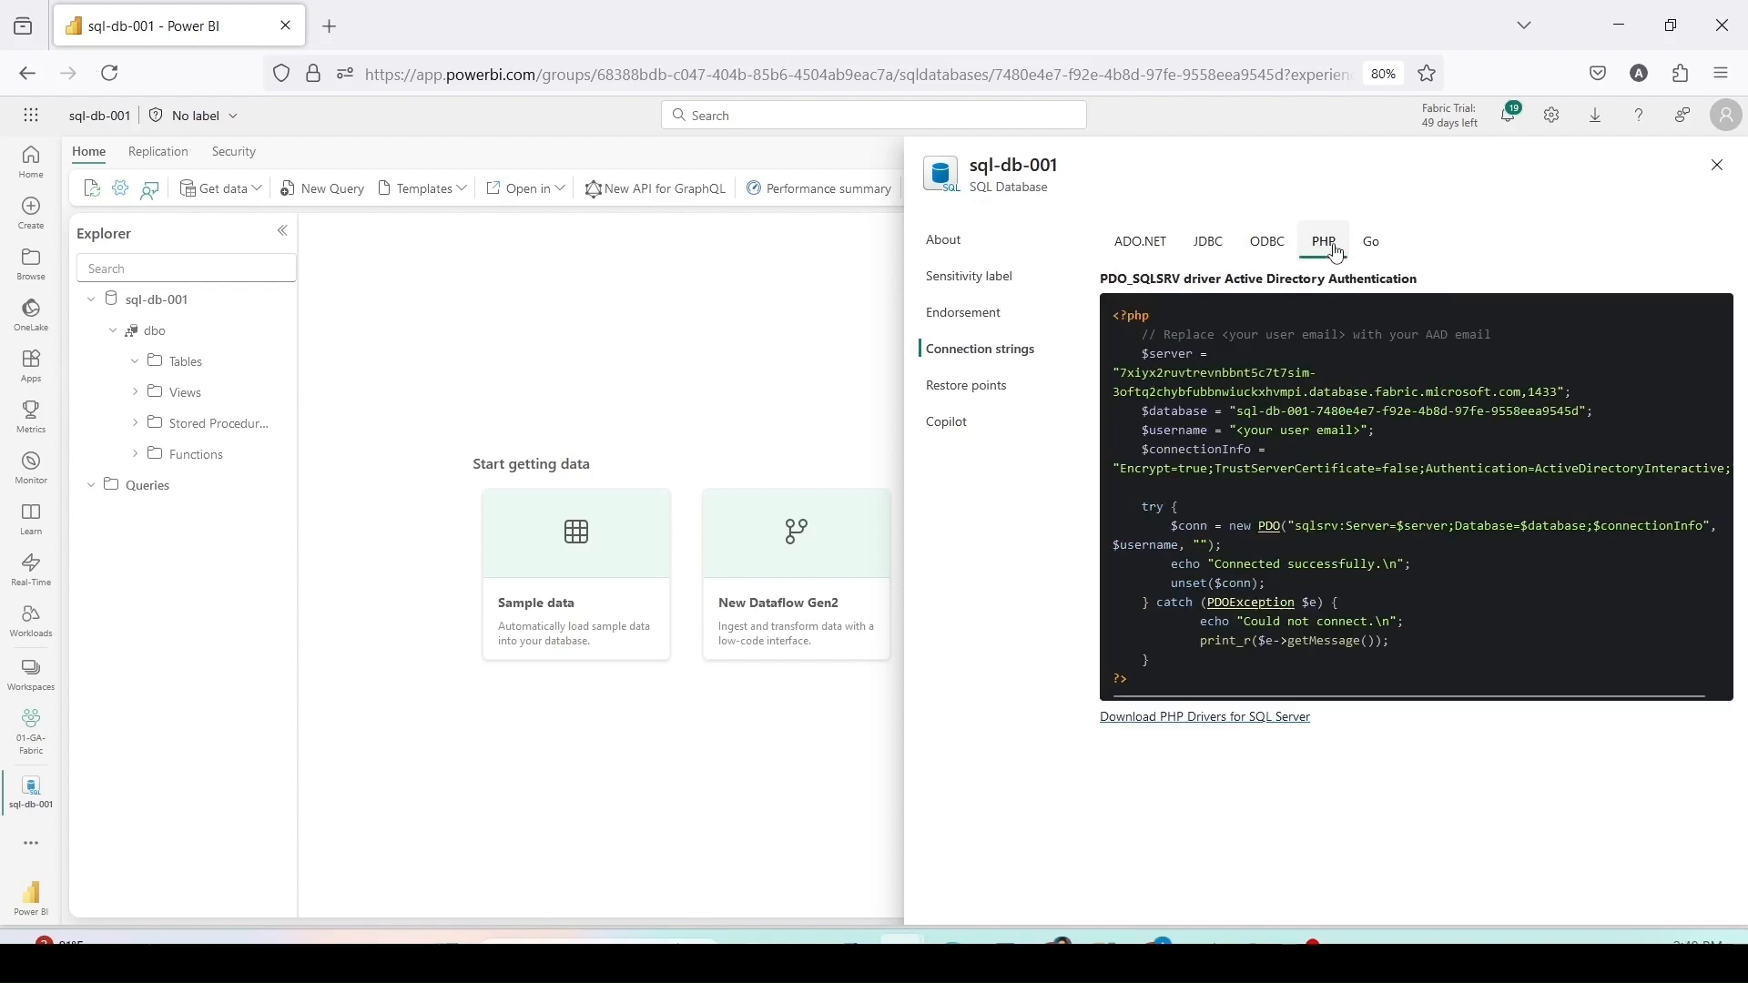
{"action": "left_click_drag", "start_coordinate": [1236, 411], "coordinate": [1581, 412]}
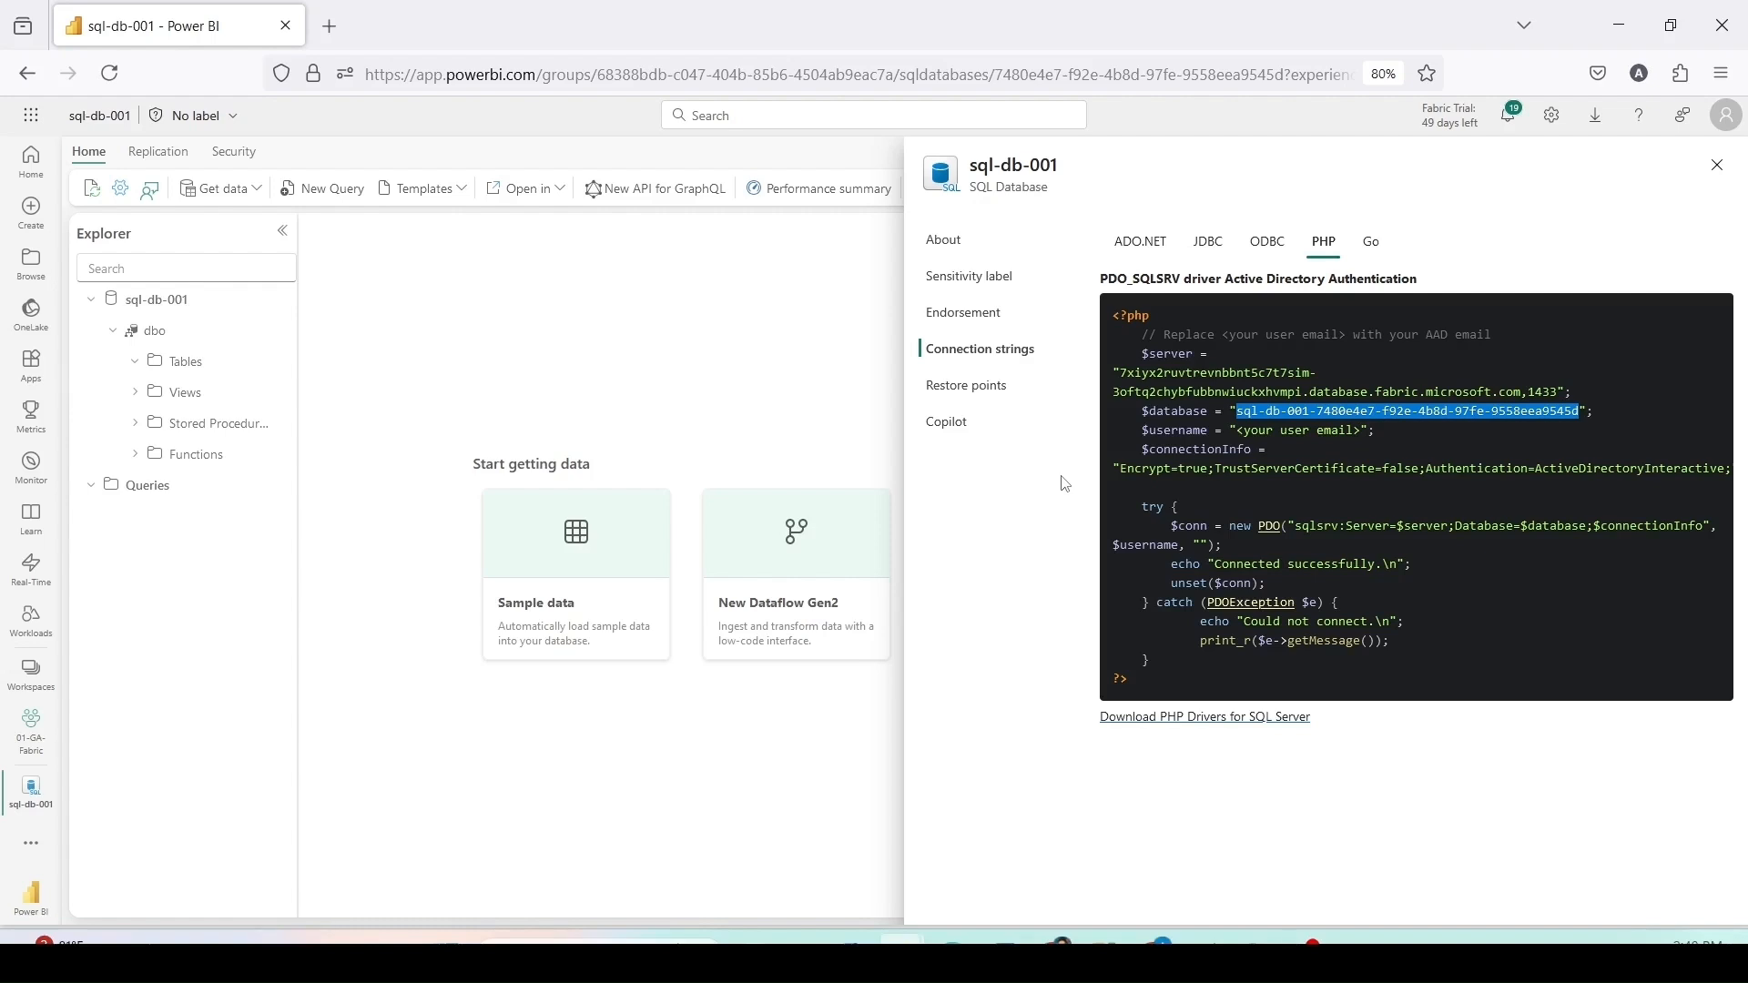
Step: Check the restore points and Copilot completion settings of sql-db-001, and close the settings
{"action": "left_click", "coordinate": [999, 397]}
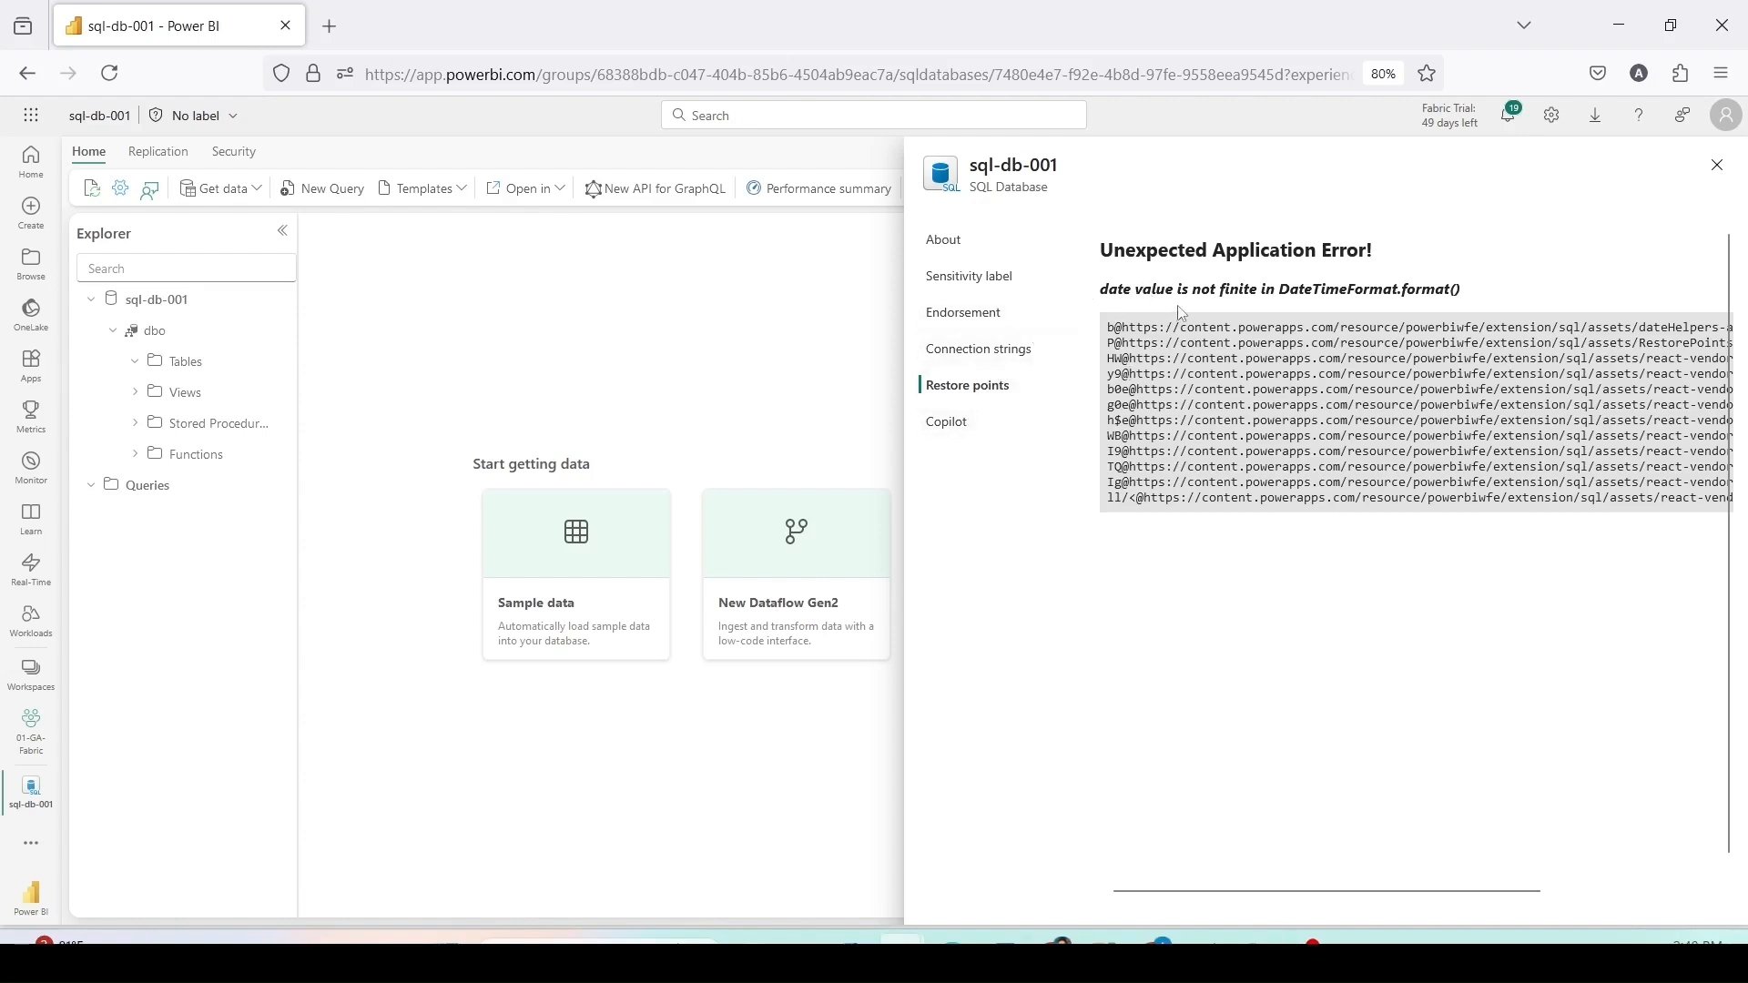
{"action": "left_click", "coordinate": [979, 440]}
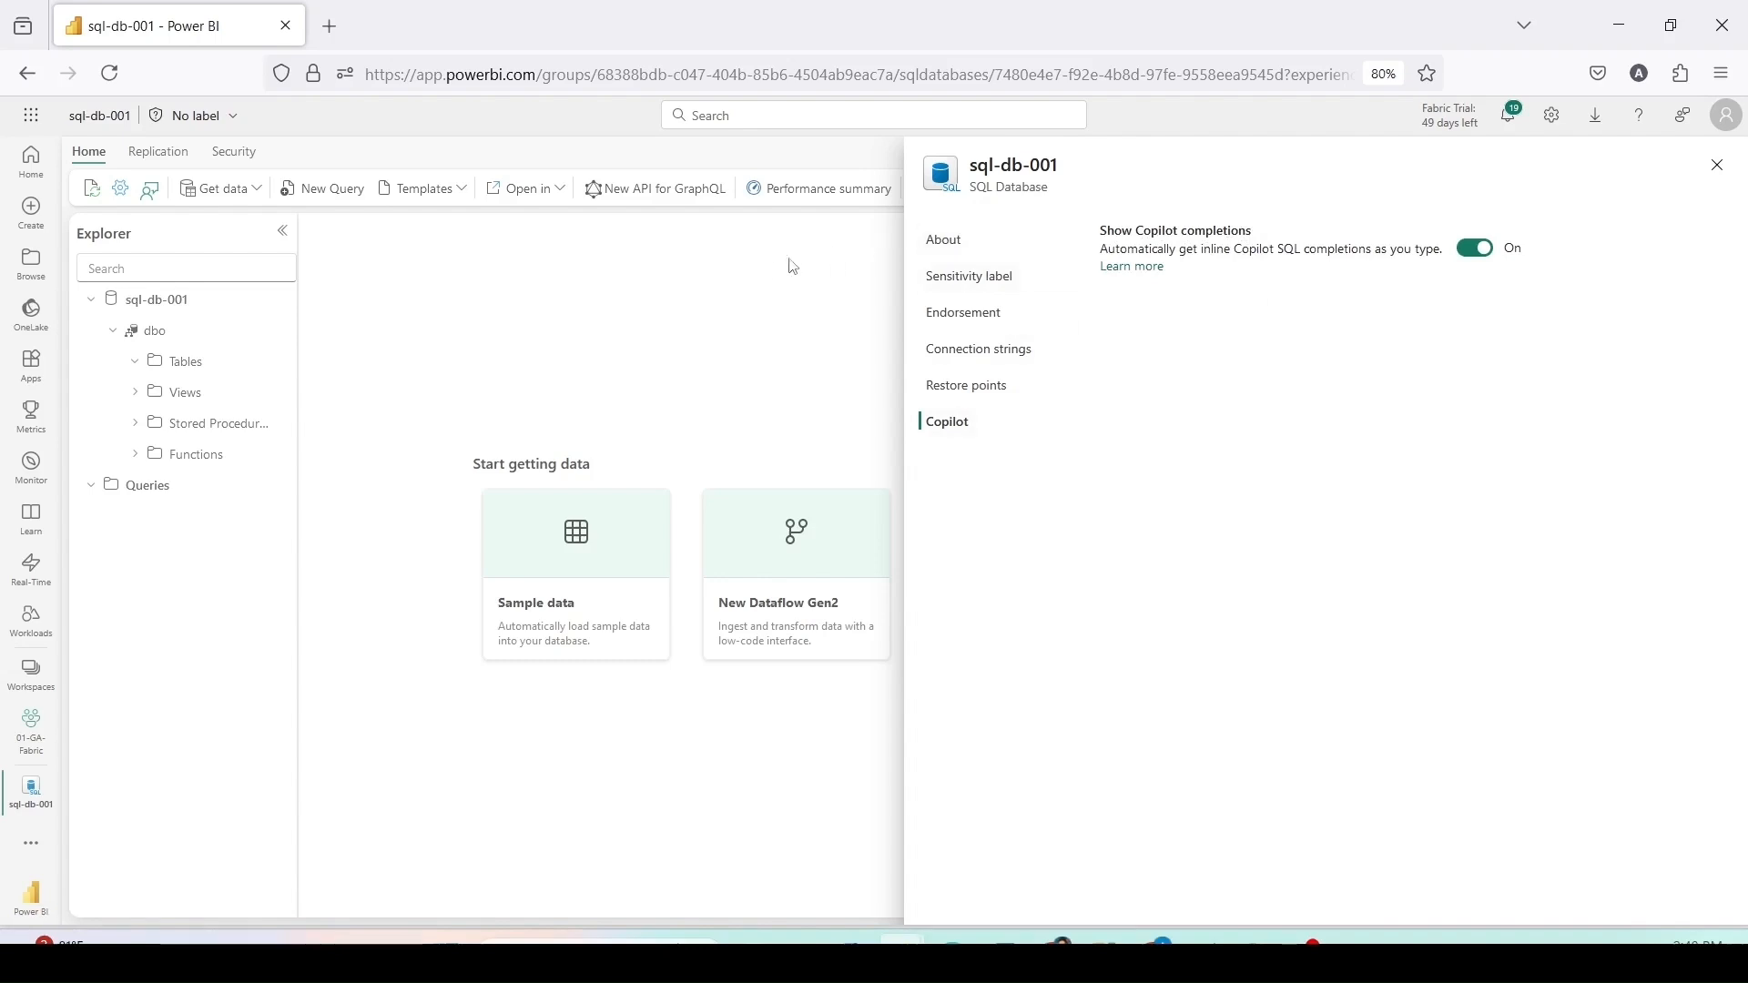
{"action": "left_click", "coordinate": [742, 224]}
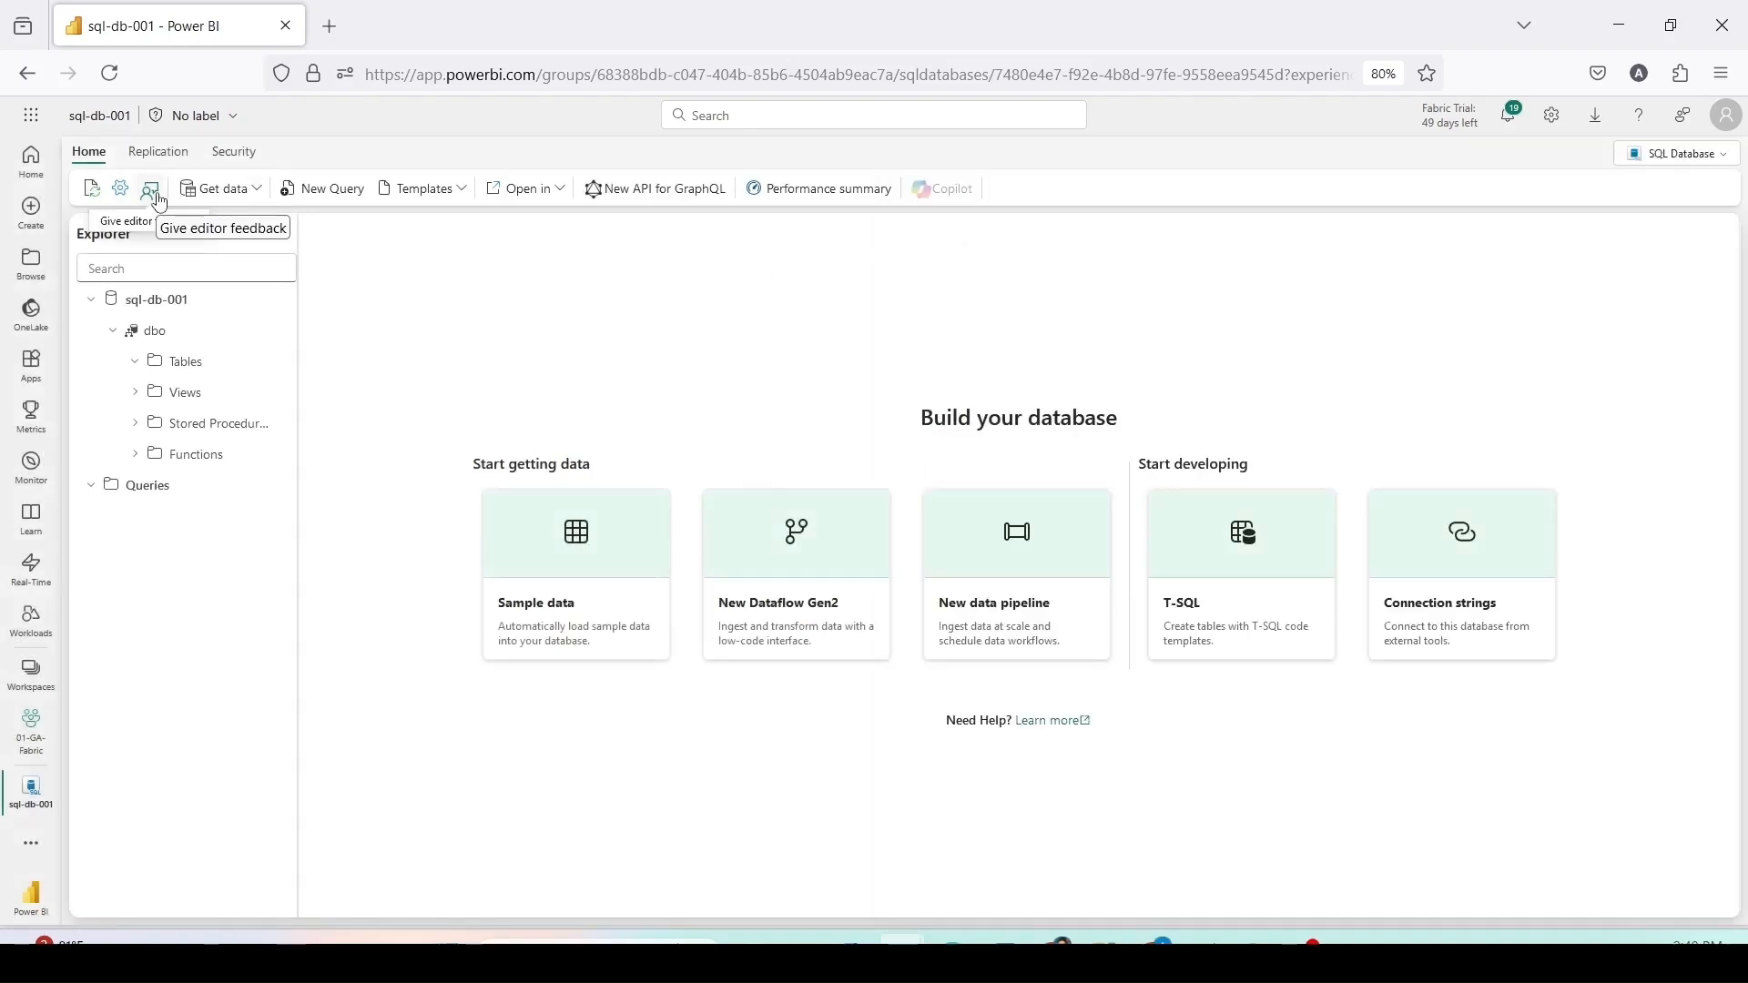
Step: Examine which data-loading options and object templates are available for sql-db-001
{"action": "left_click", "coordinate": [227, 191]}
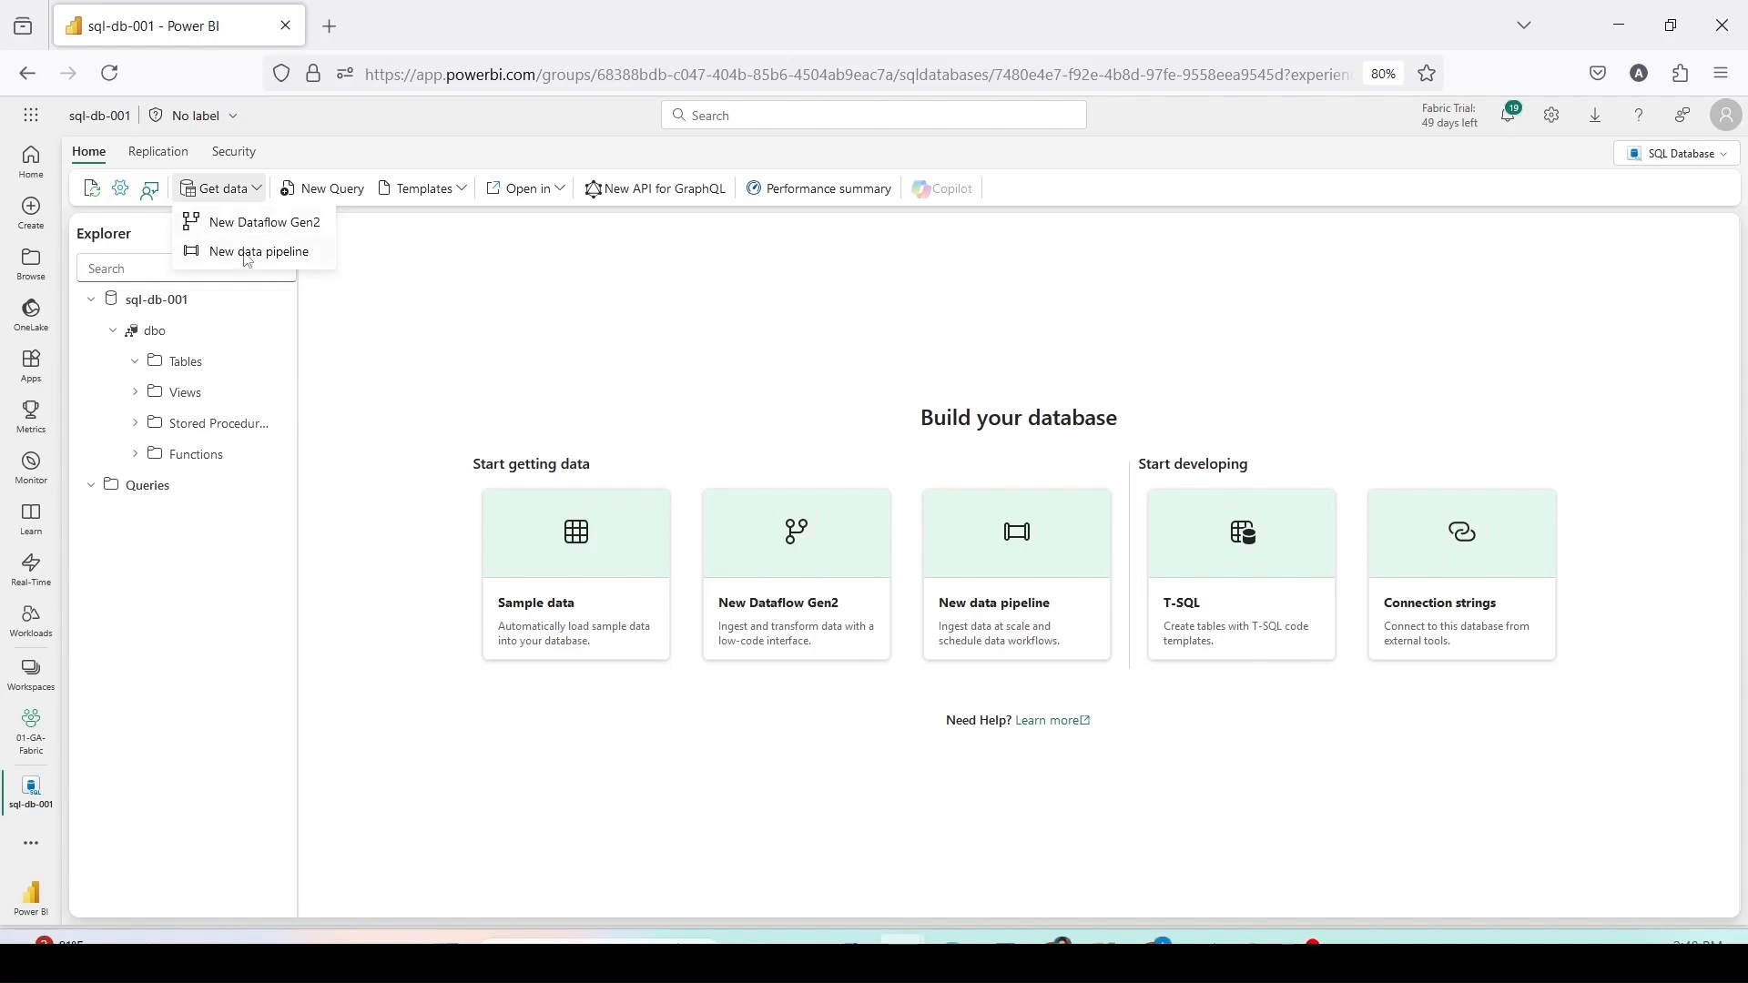
{"action": "left_click", "coordinate": [387, 235]}
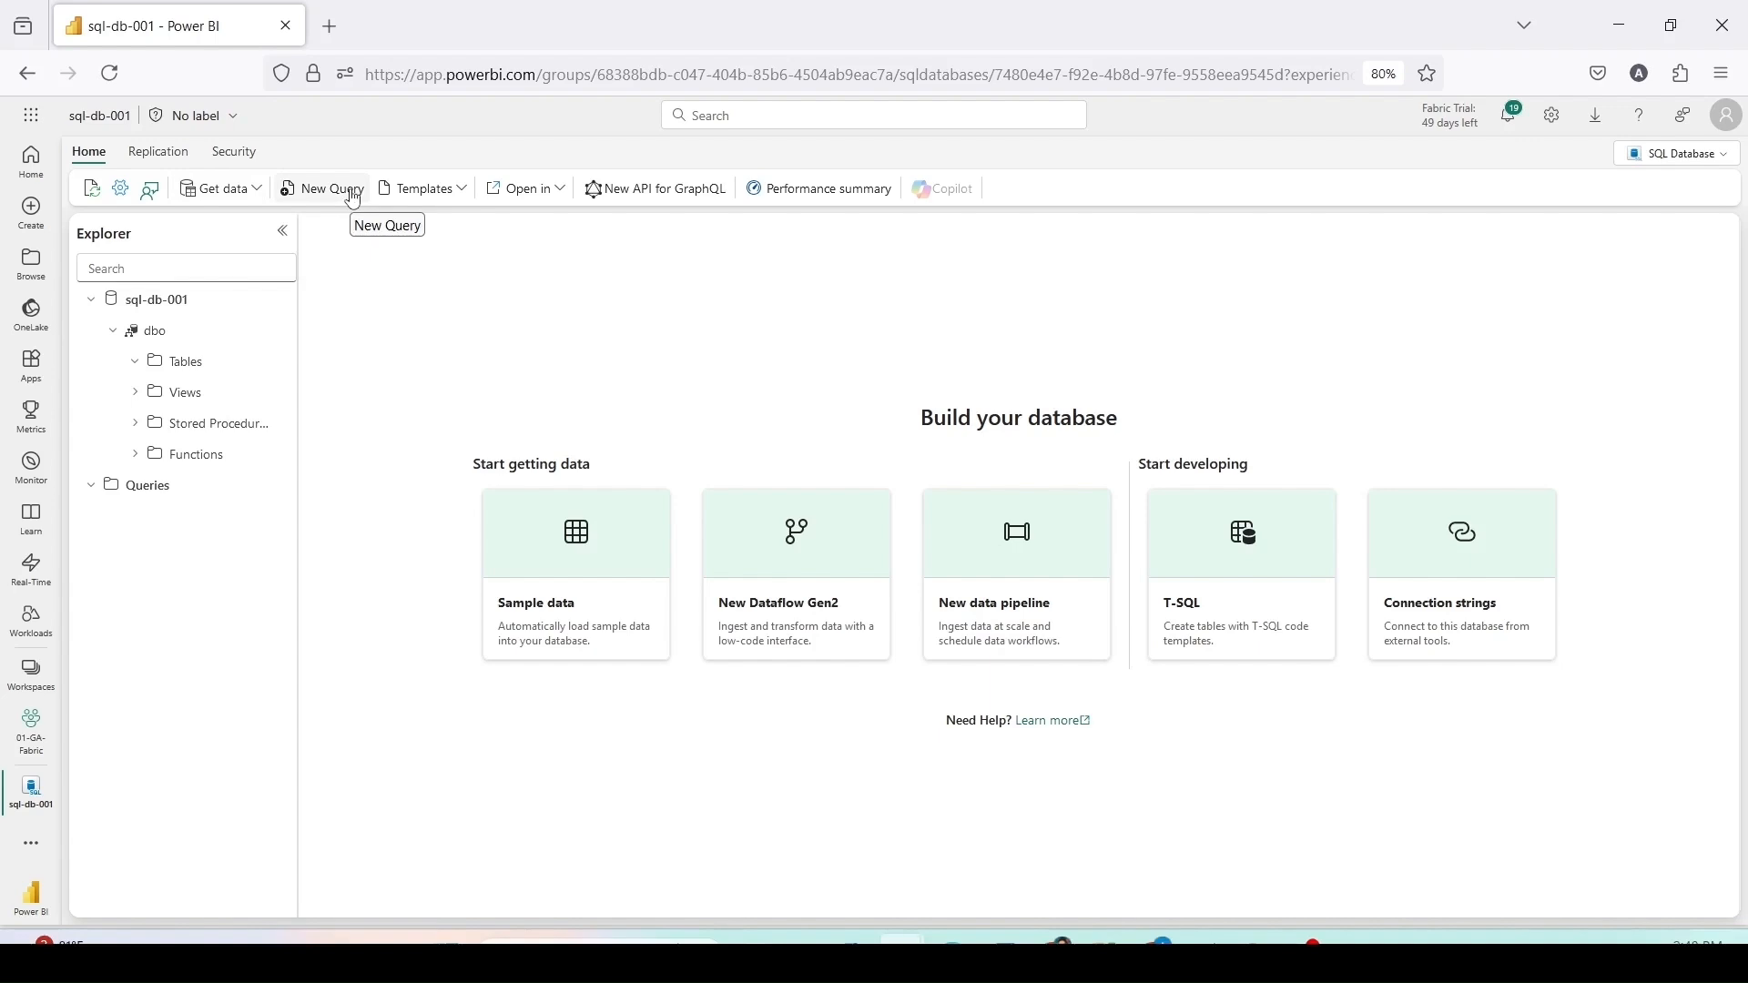
{"action": "left_click", "coordinate": [424, 188]}
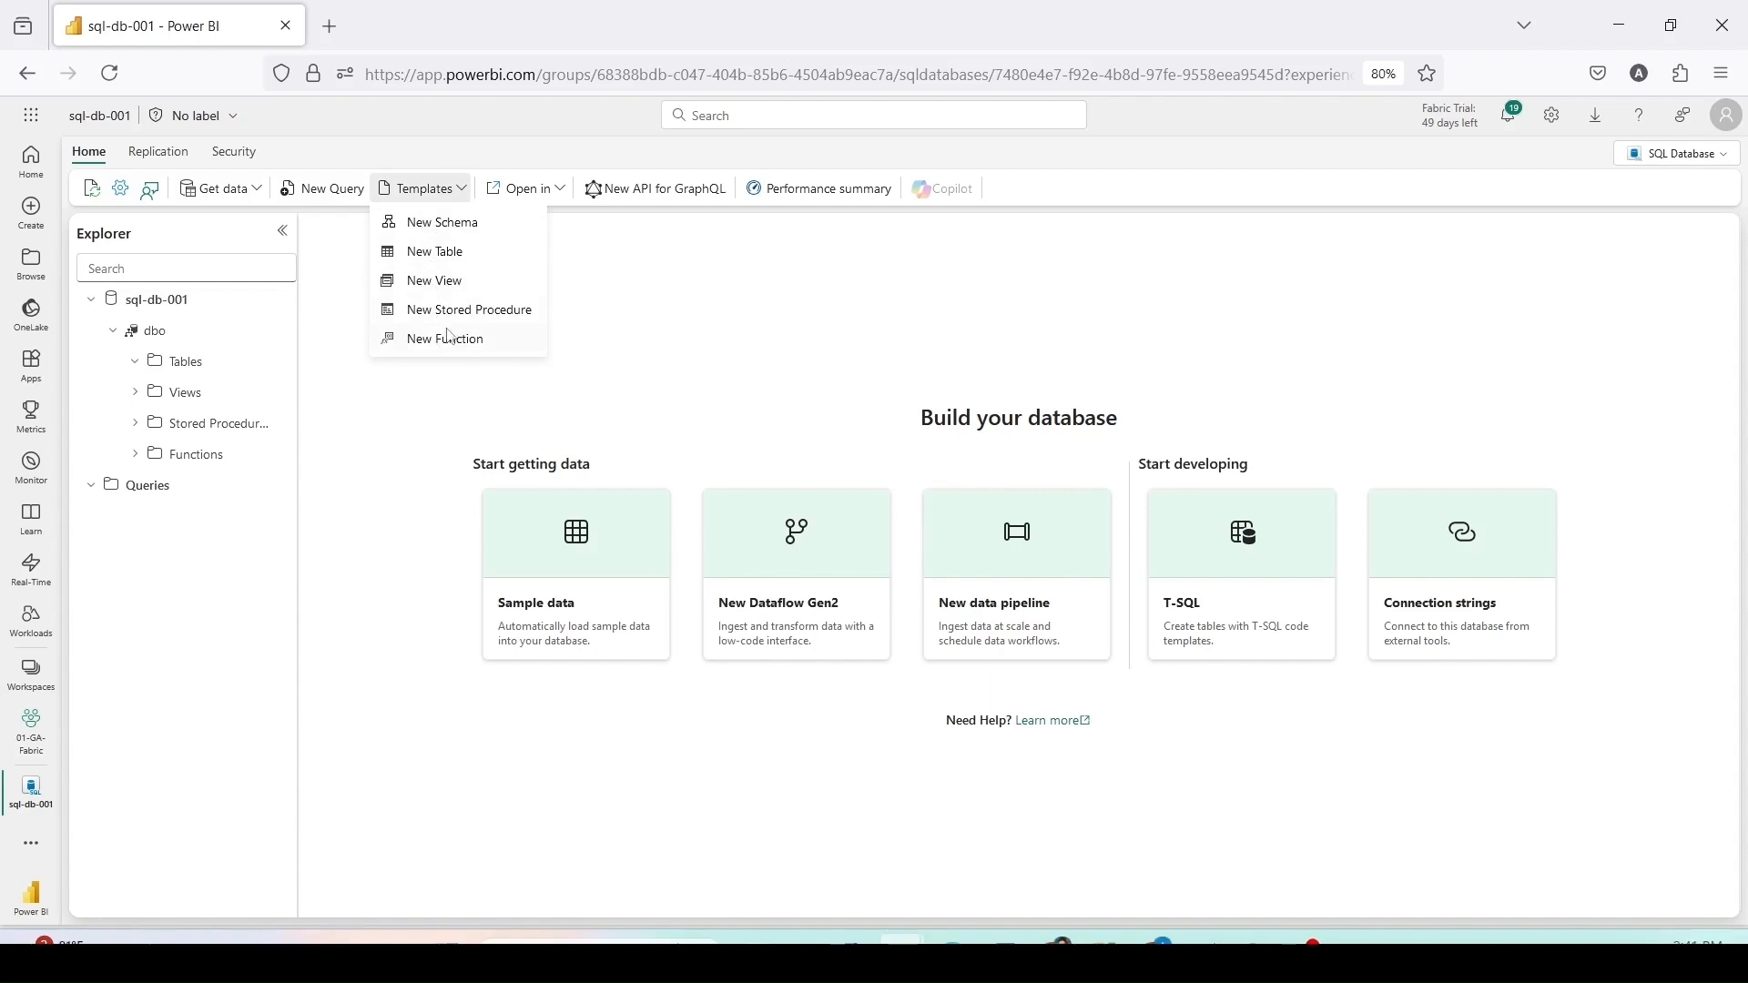
{"action": "left_click", "coordinate": [610, 312]}
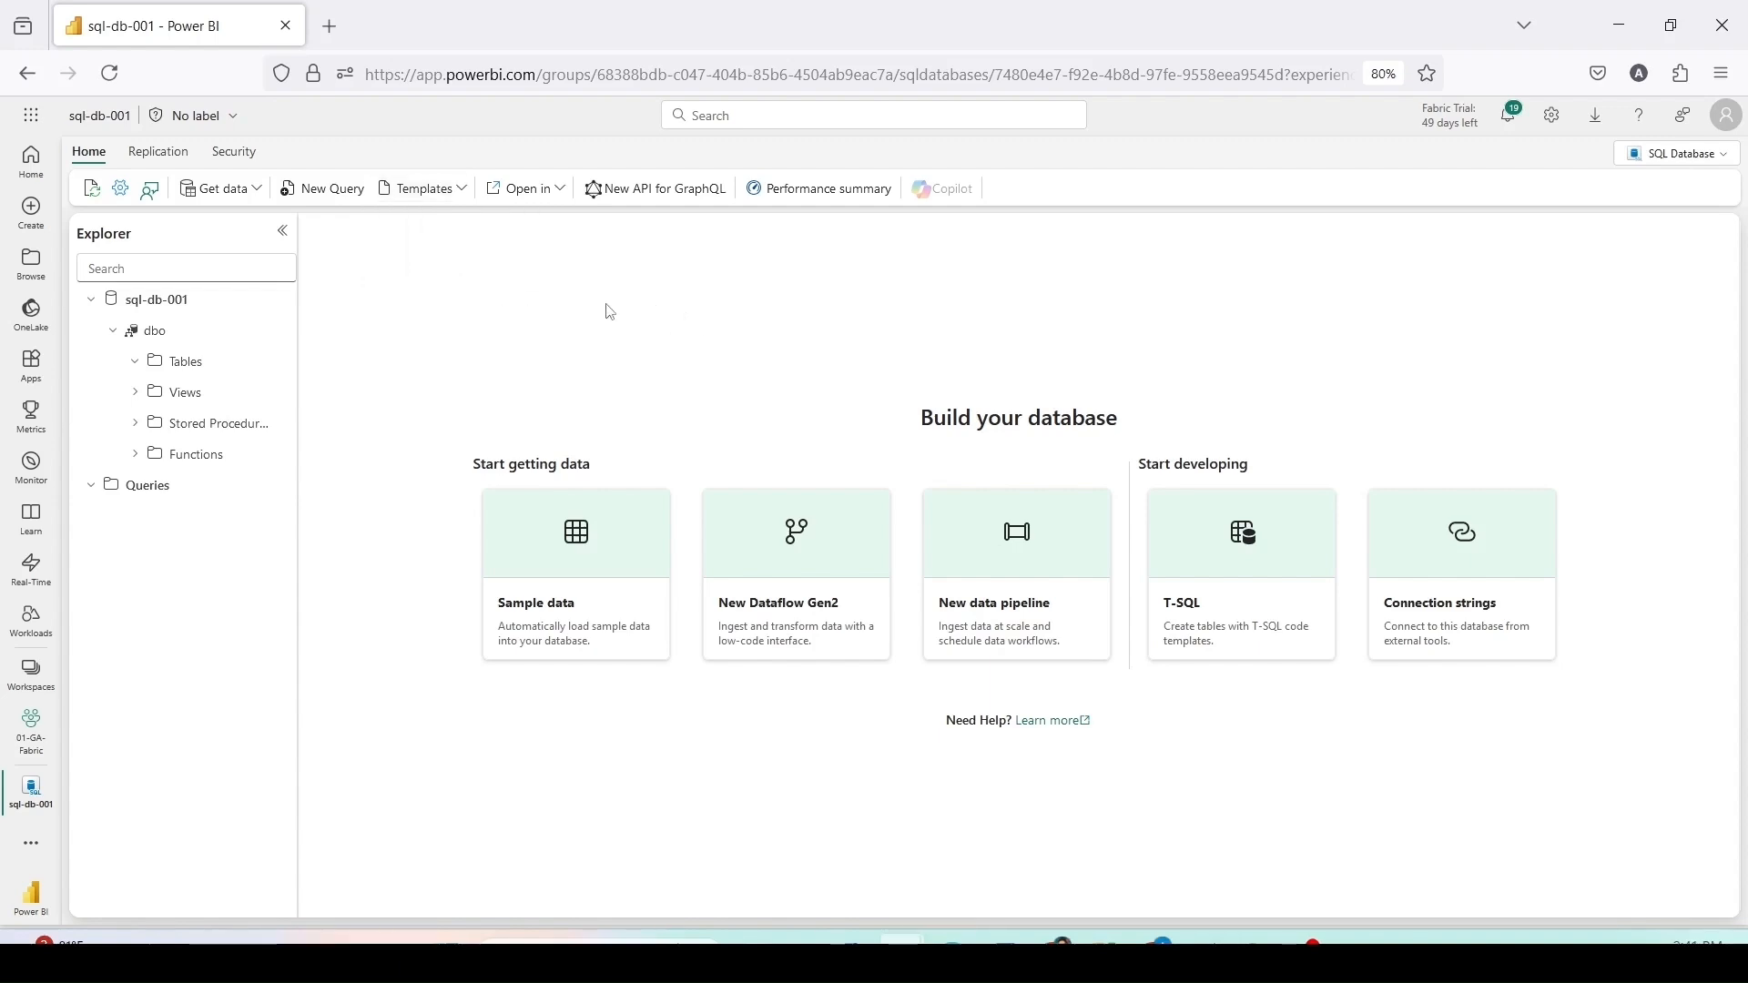
Step: Open the SQL Server Management Studio connection details for sql-db-001 and copy the server name
{"action": "left_click", "coordinate": [549, 192]}
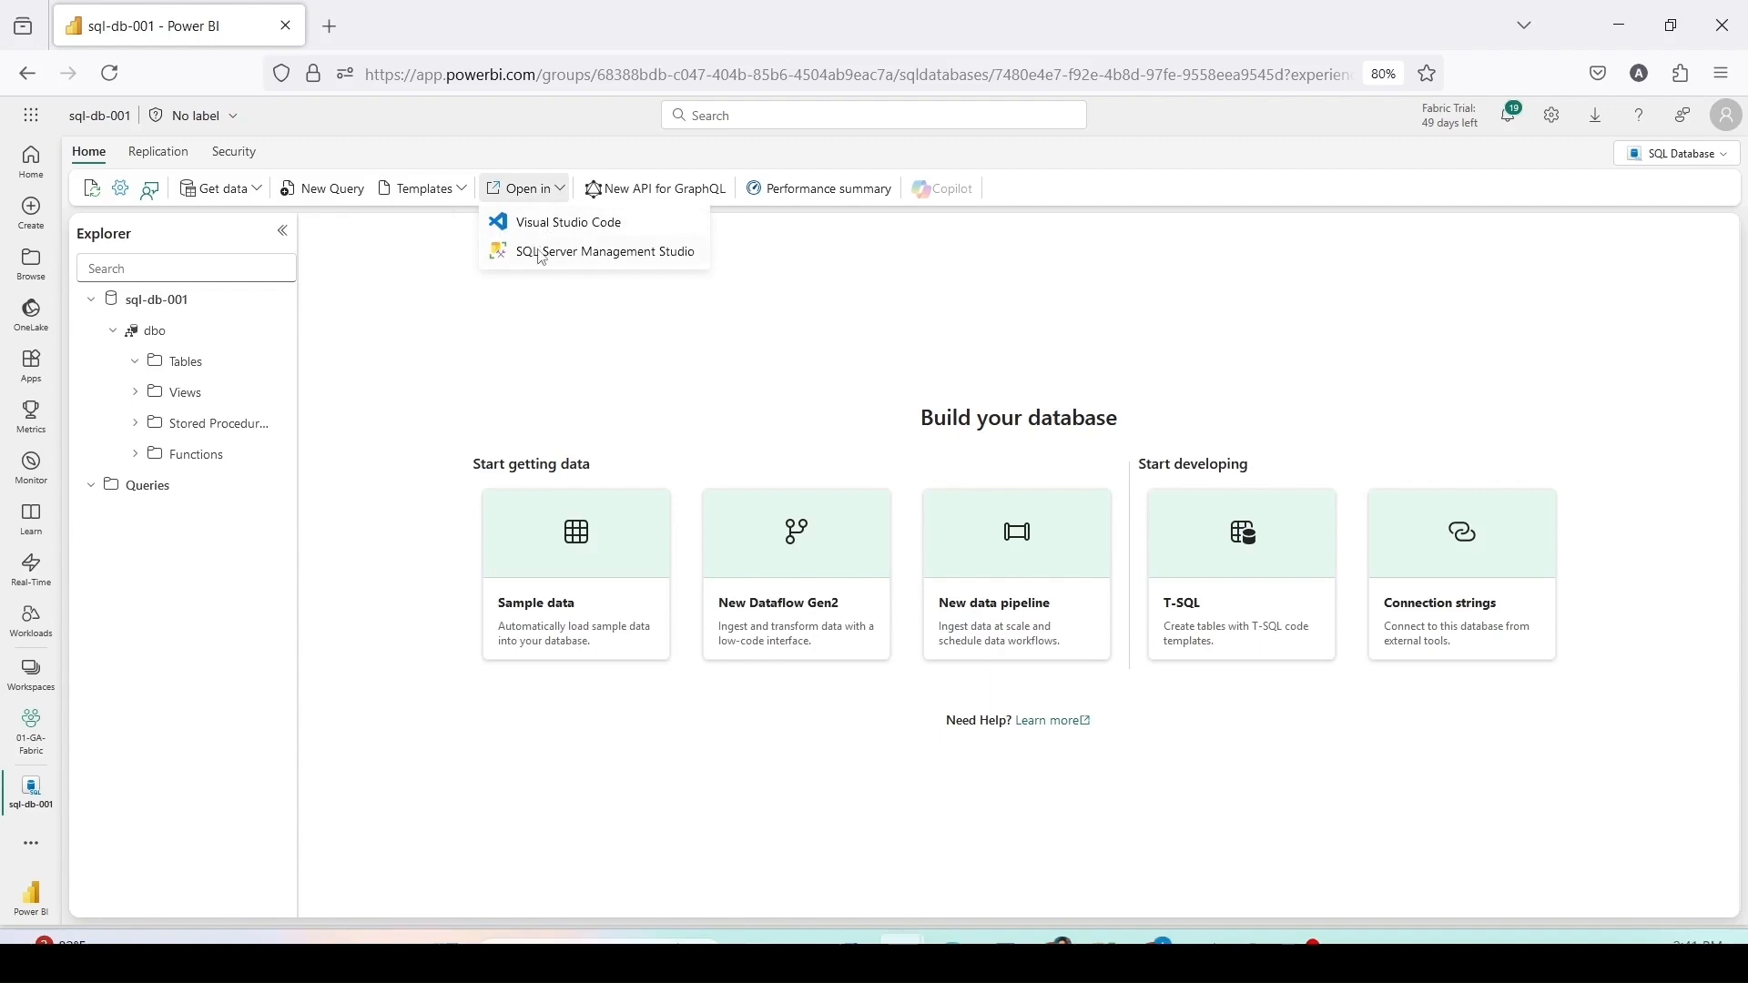
{"action": "left_click", "coordinate": [543, 253]}
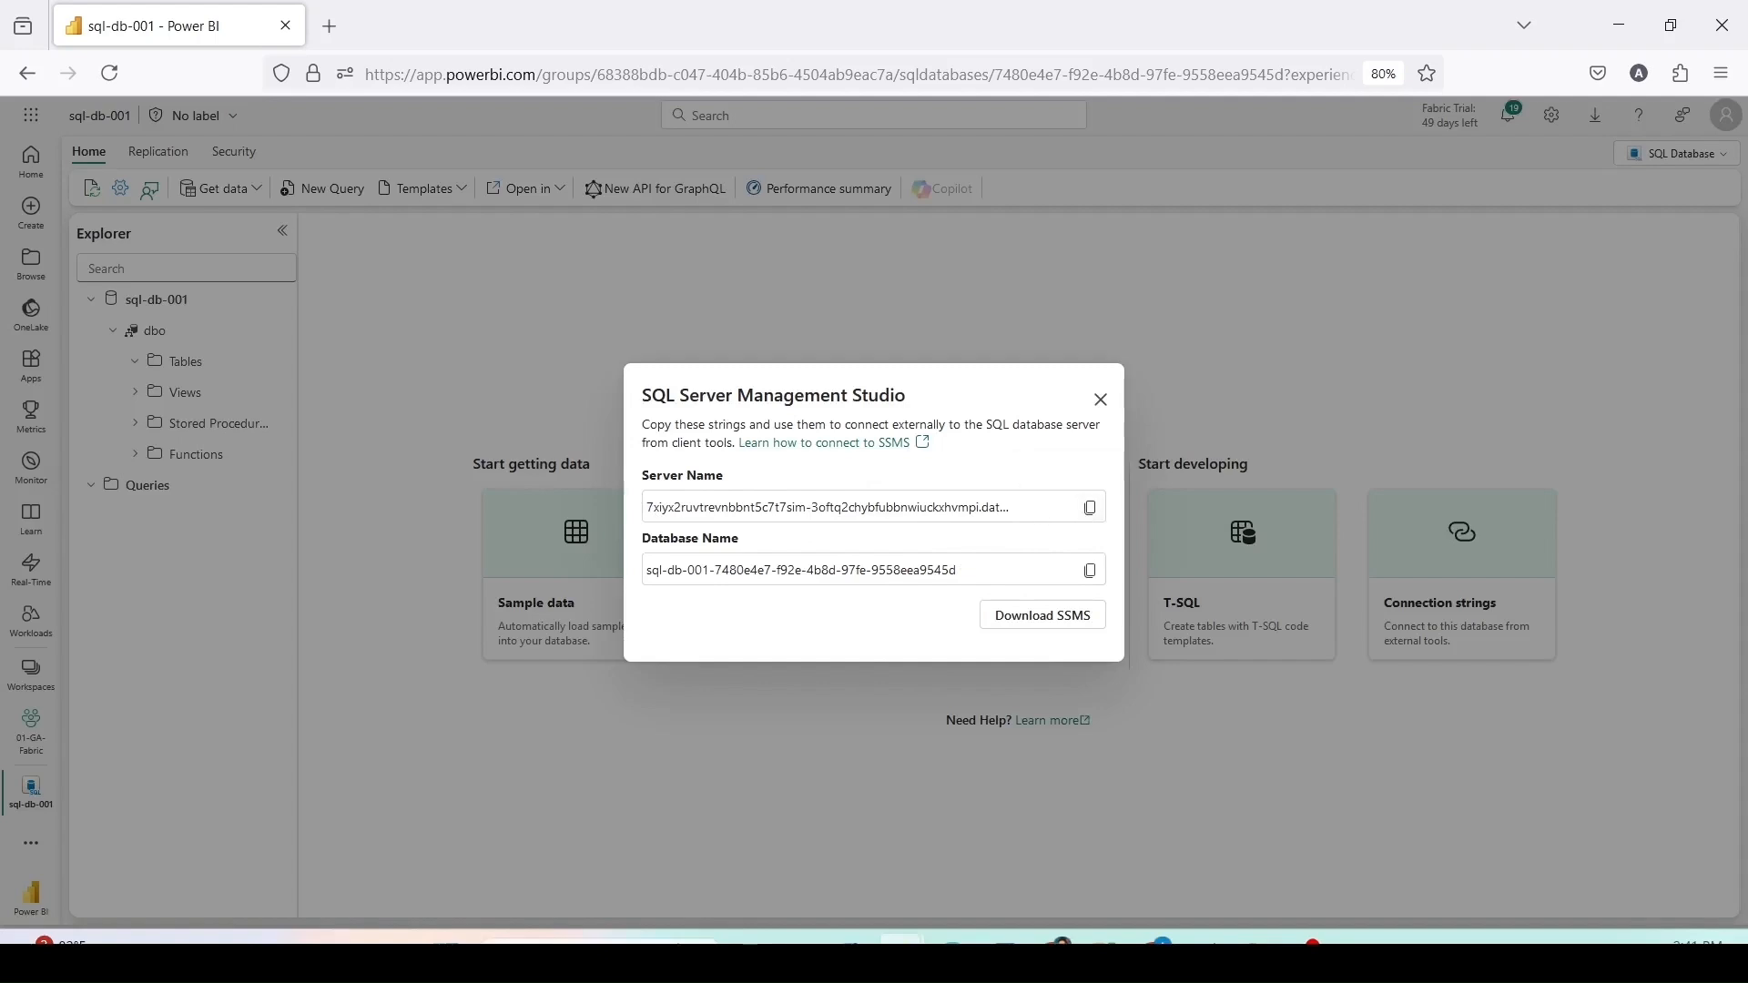
{"action": "left_click", "coordinate": [1103, 954]}
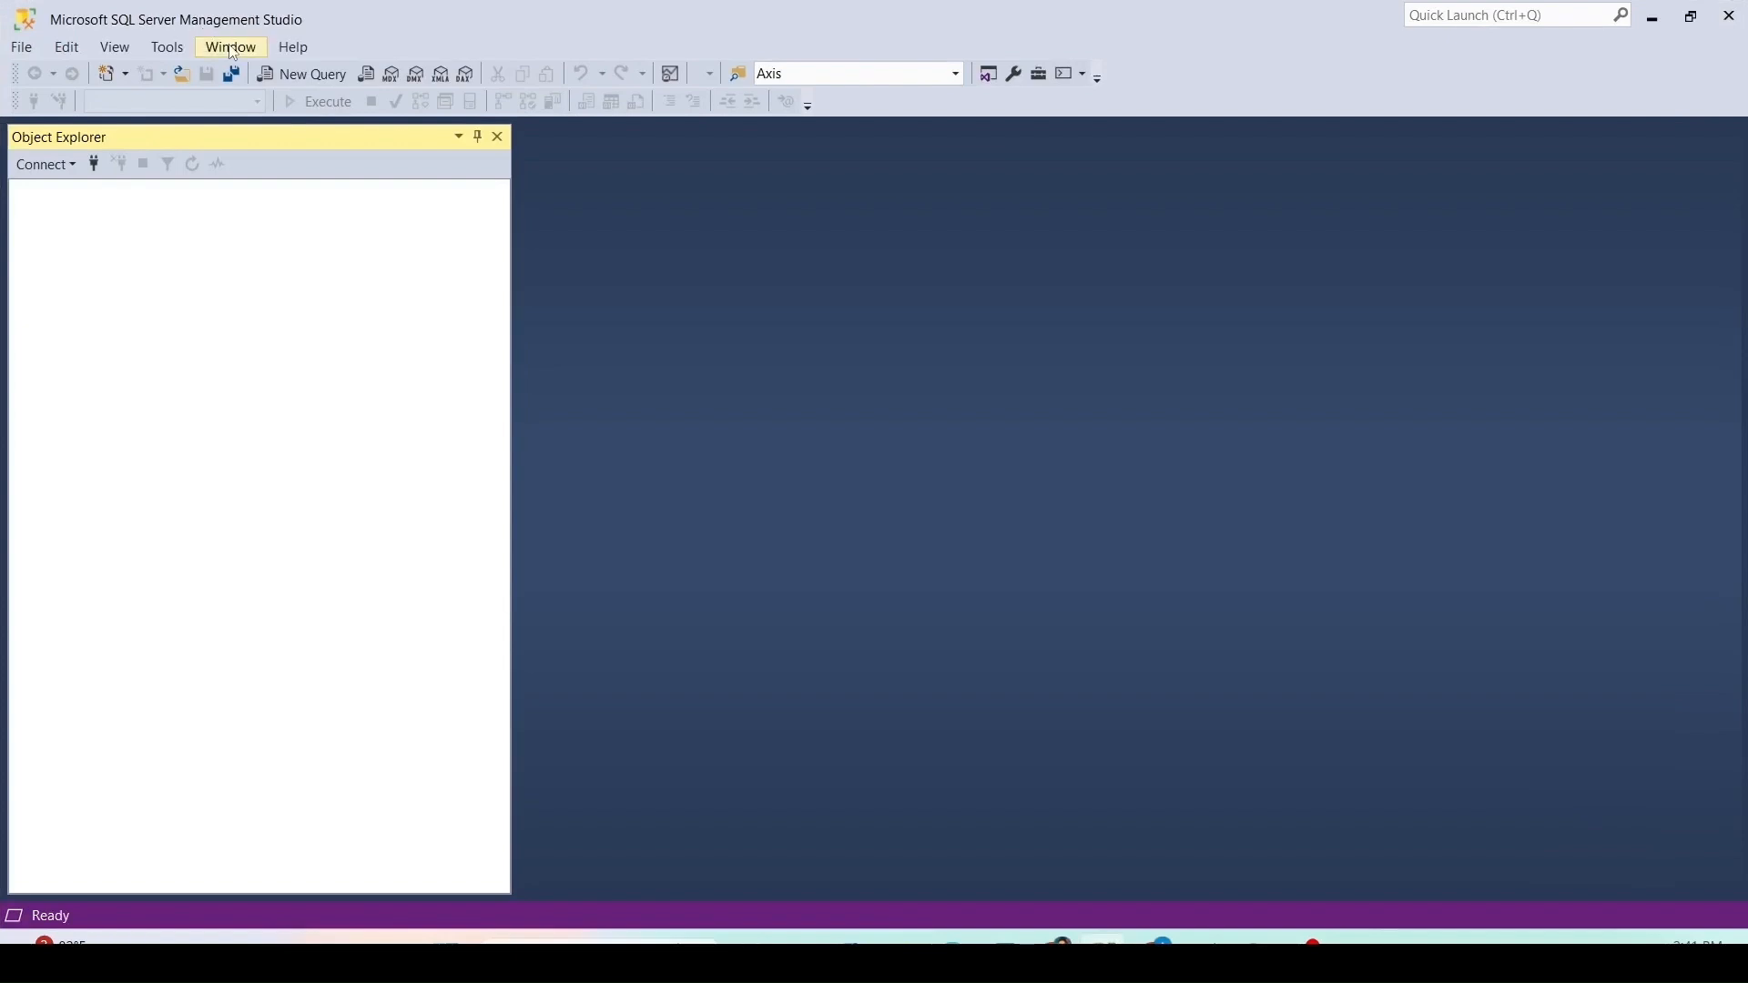
{"action": "key", "text": "alt+Tab"}
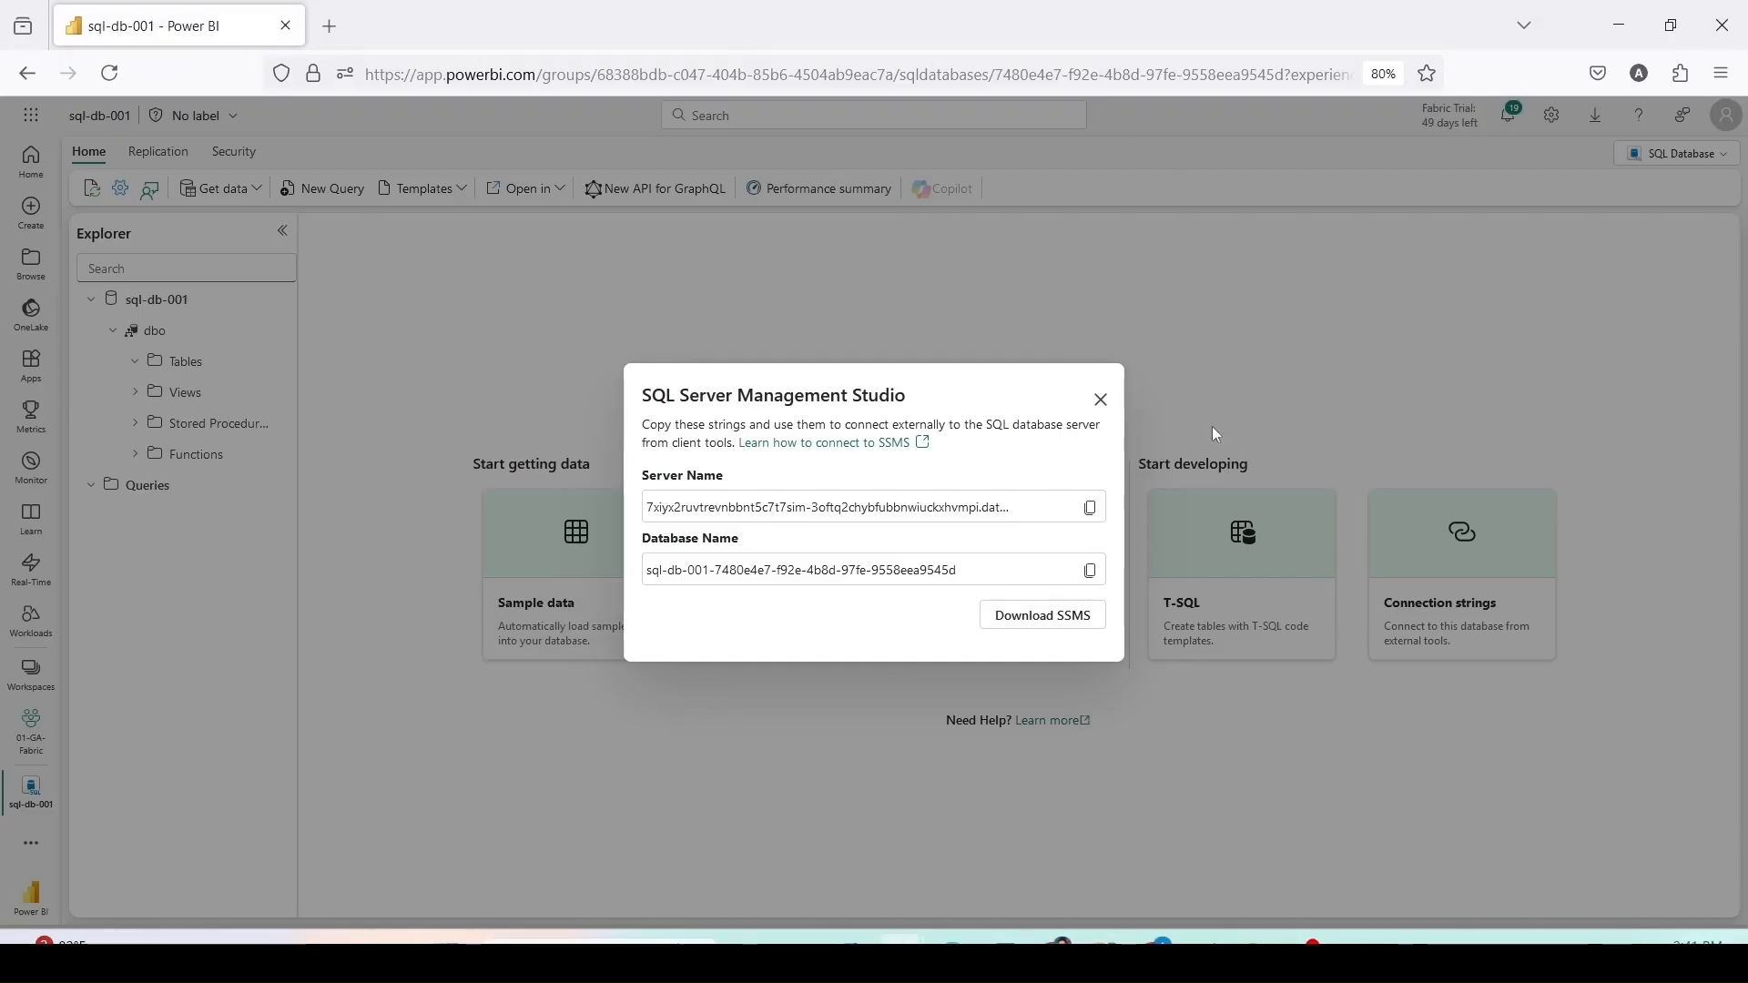
{"action": "left_click", "coordinate": [1092, 508]}
Step: Switch to SQL Server Management Studio and fill in a new Database Engine connection with the copied server name
{"action": "key", "text": "alt+Tab"}
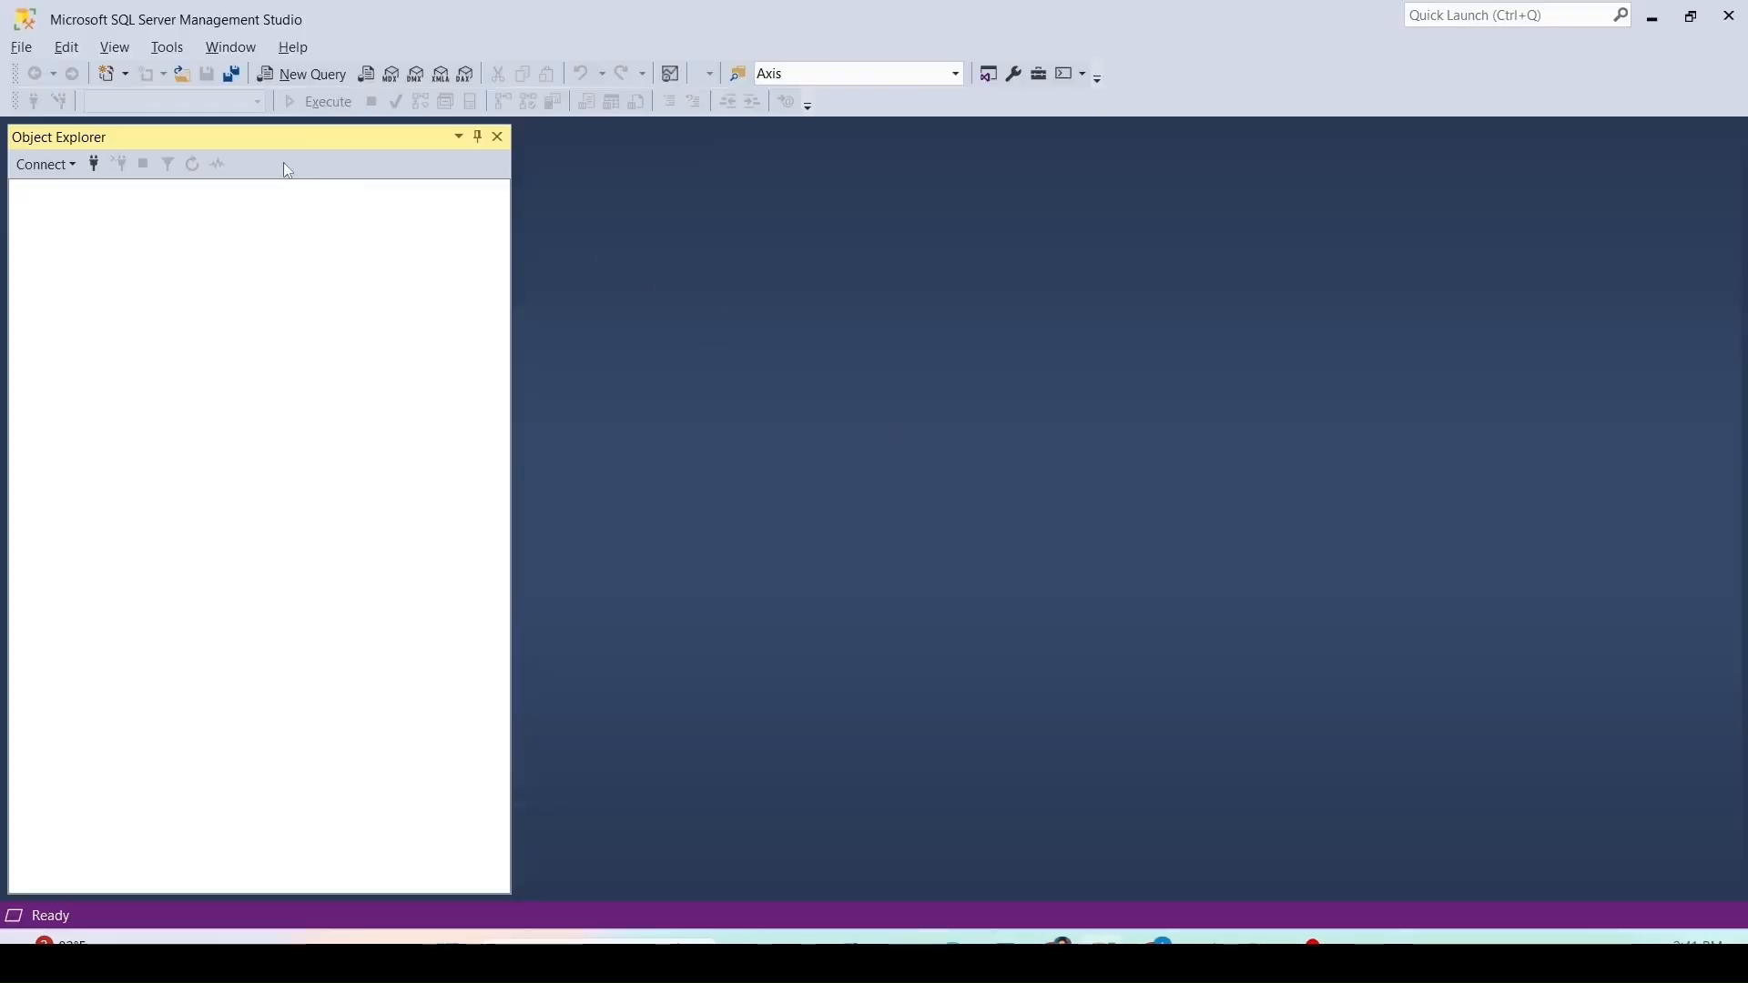
{"action": "left_click", "coordinate": [98, 173]}
{"action": "left_click", "coordinate": [941, 312]}
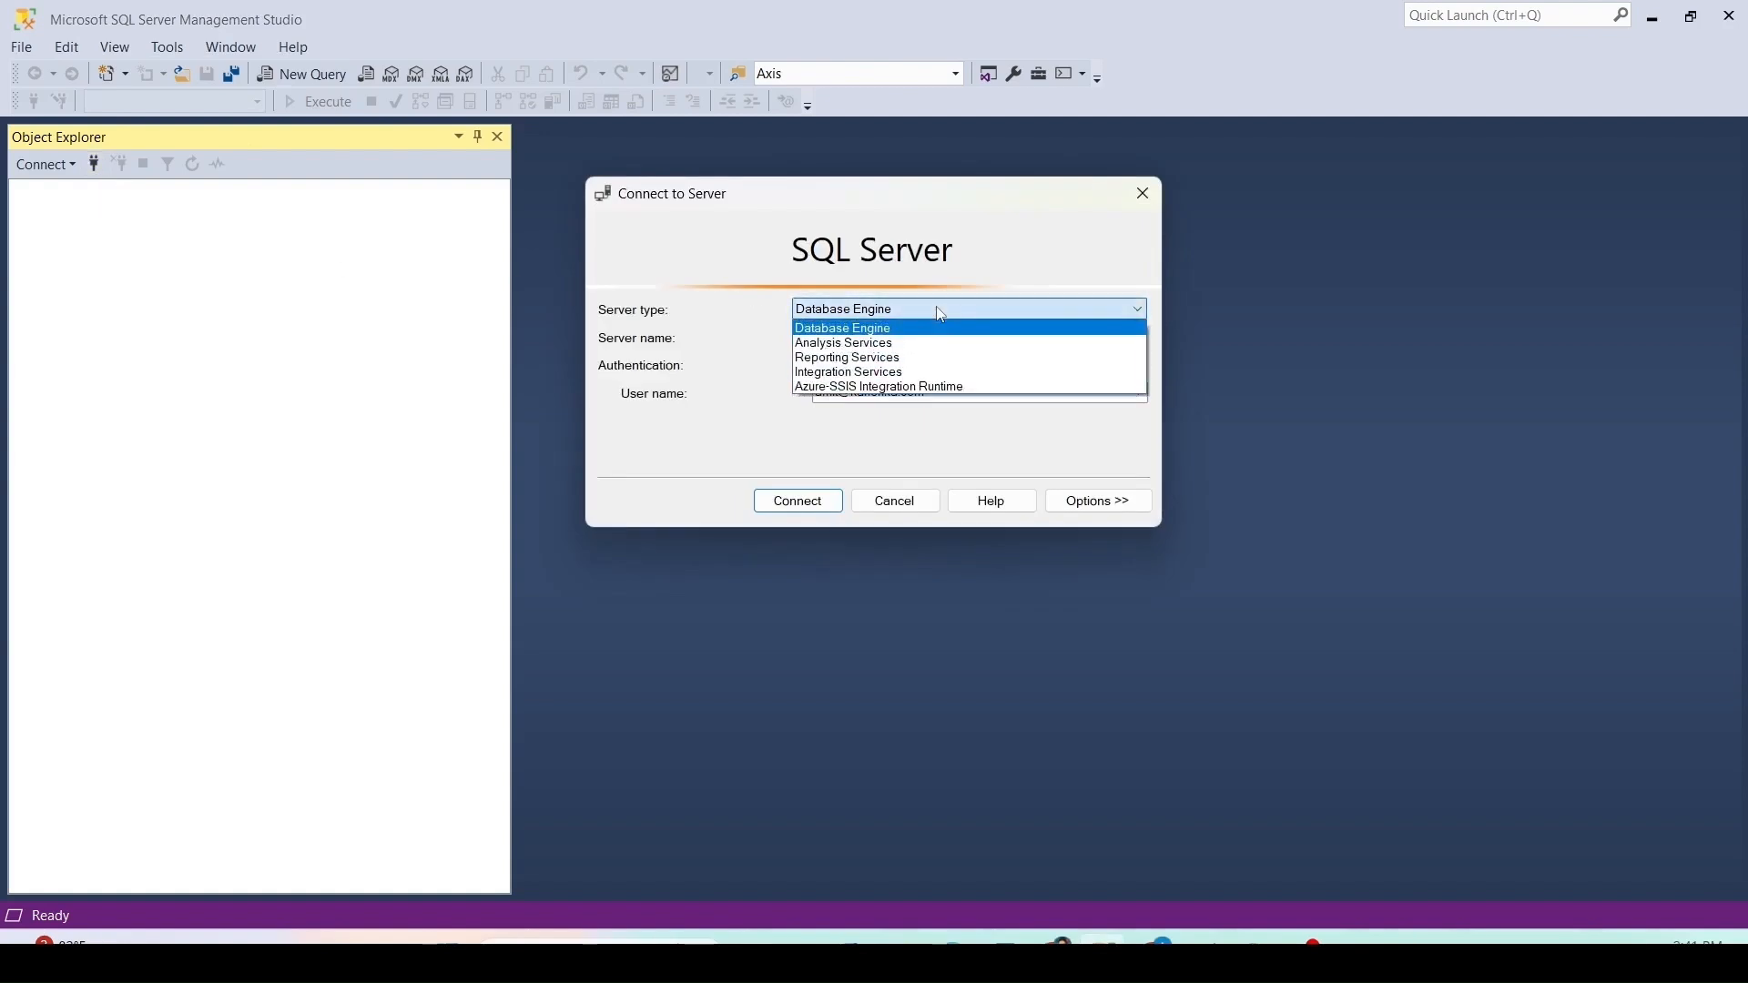
{"action": "left_click", "coordinate": [941, 314]}
{"action": "double_click", "coordinate": [940, 337]}
{"action": "key", "text": "ctrl+v"}
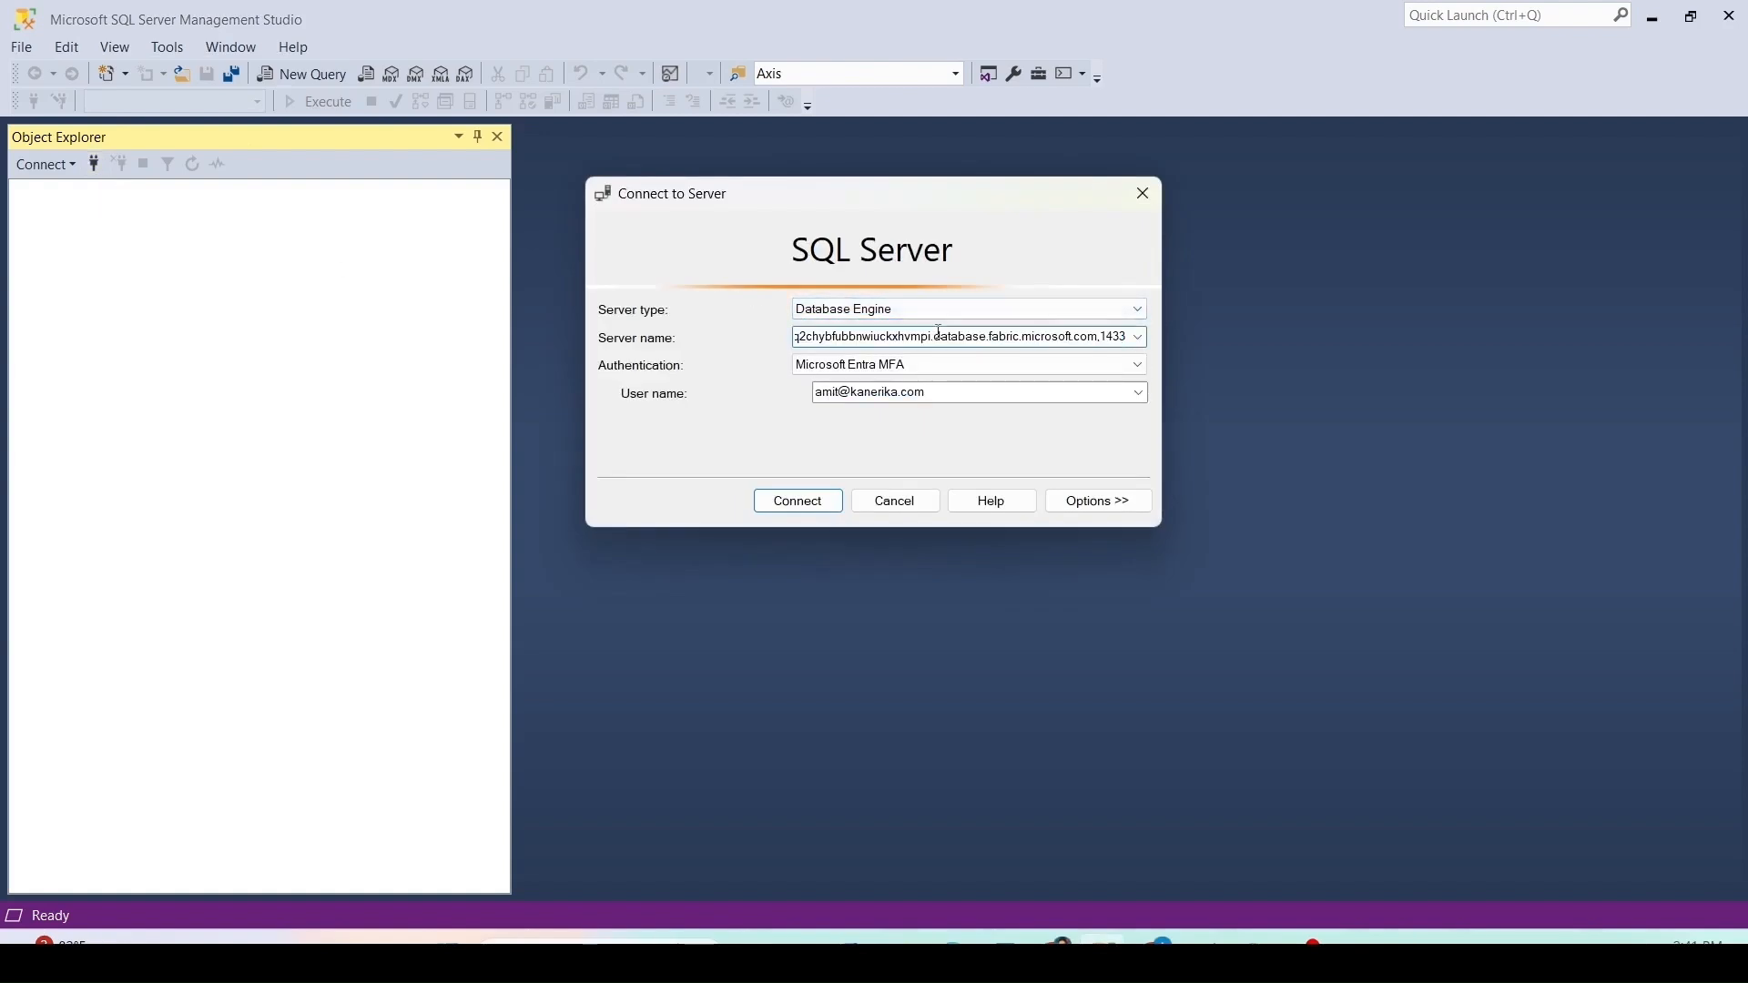
Step: Copy the database name from the Fabric connection details and enter it as the database to connect to in SQL Server Management Studio
{"action": "key", "text": "alt+Tab"}
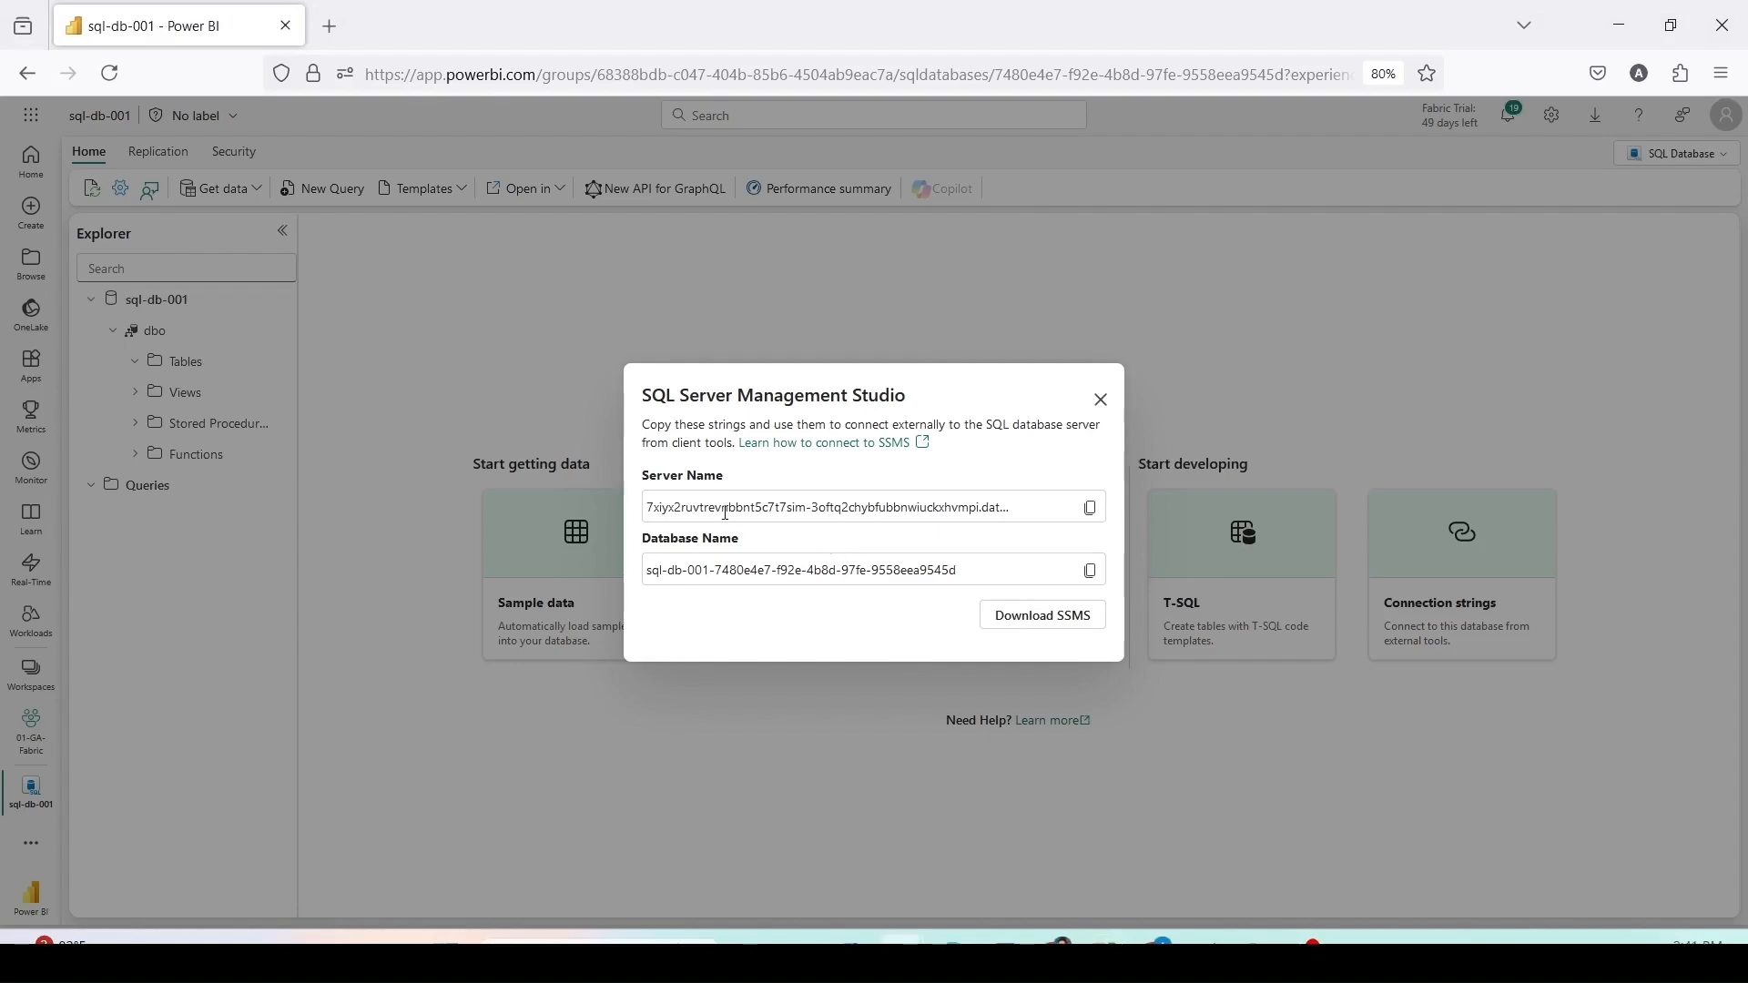
{"action": "left_click", "coordinate": [1090, 570]}
{"action": "key", "text": "alt+Tab"}
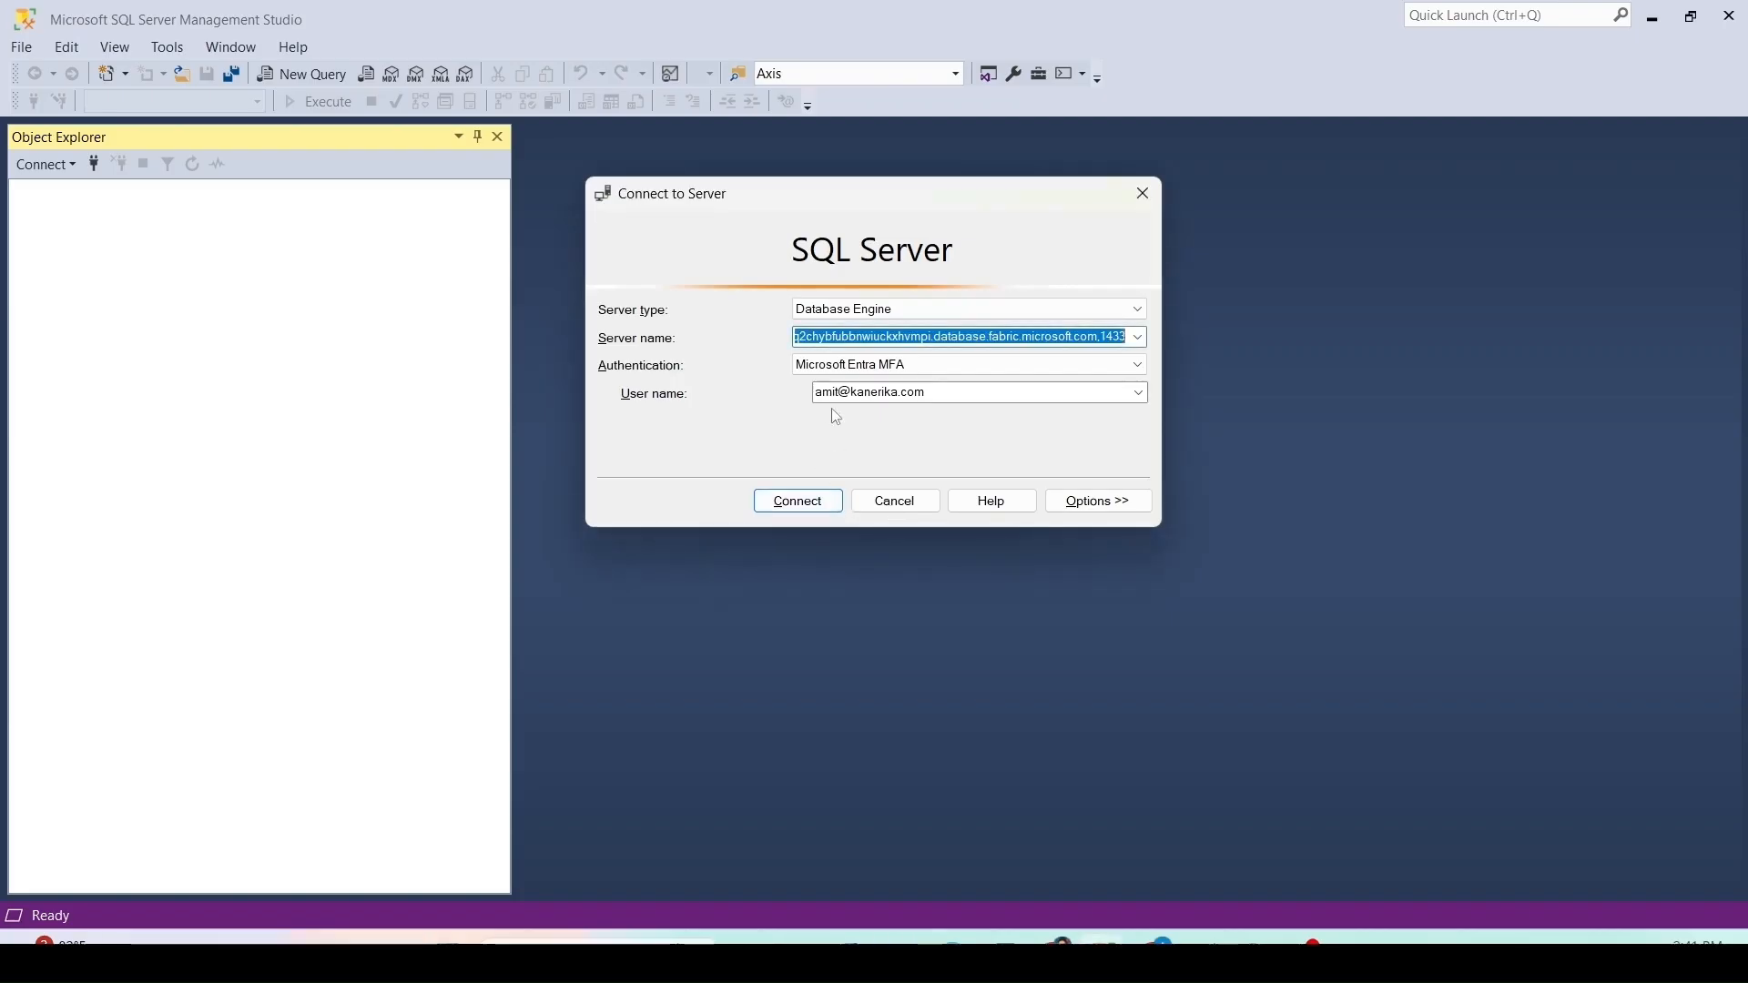
{"action": "left_click", "coordinate": [1098, 503]}
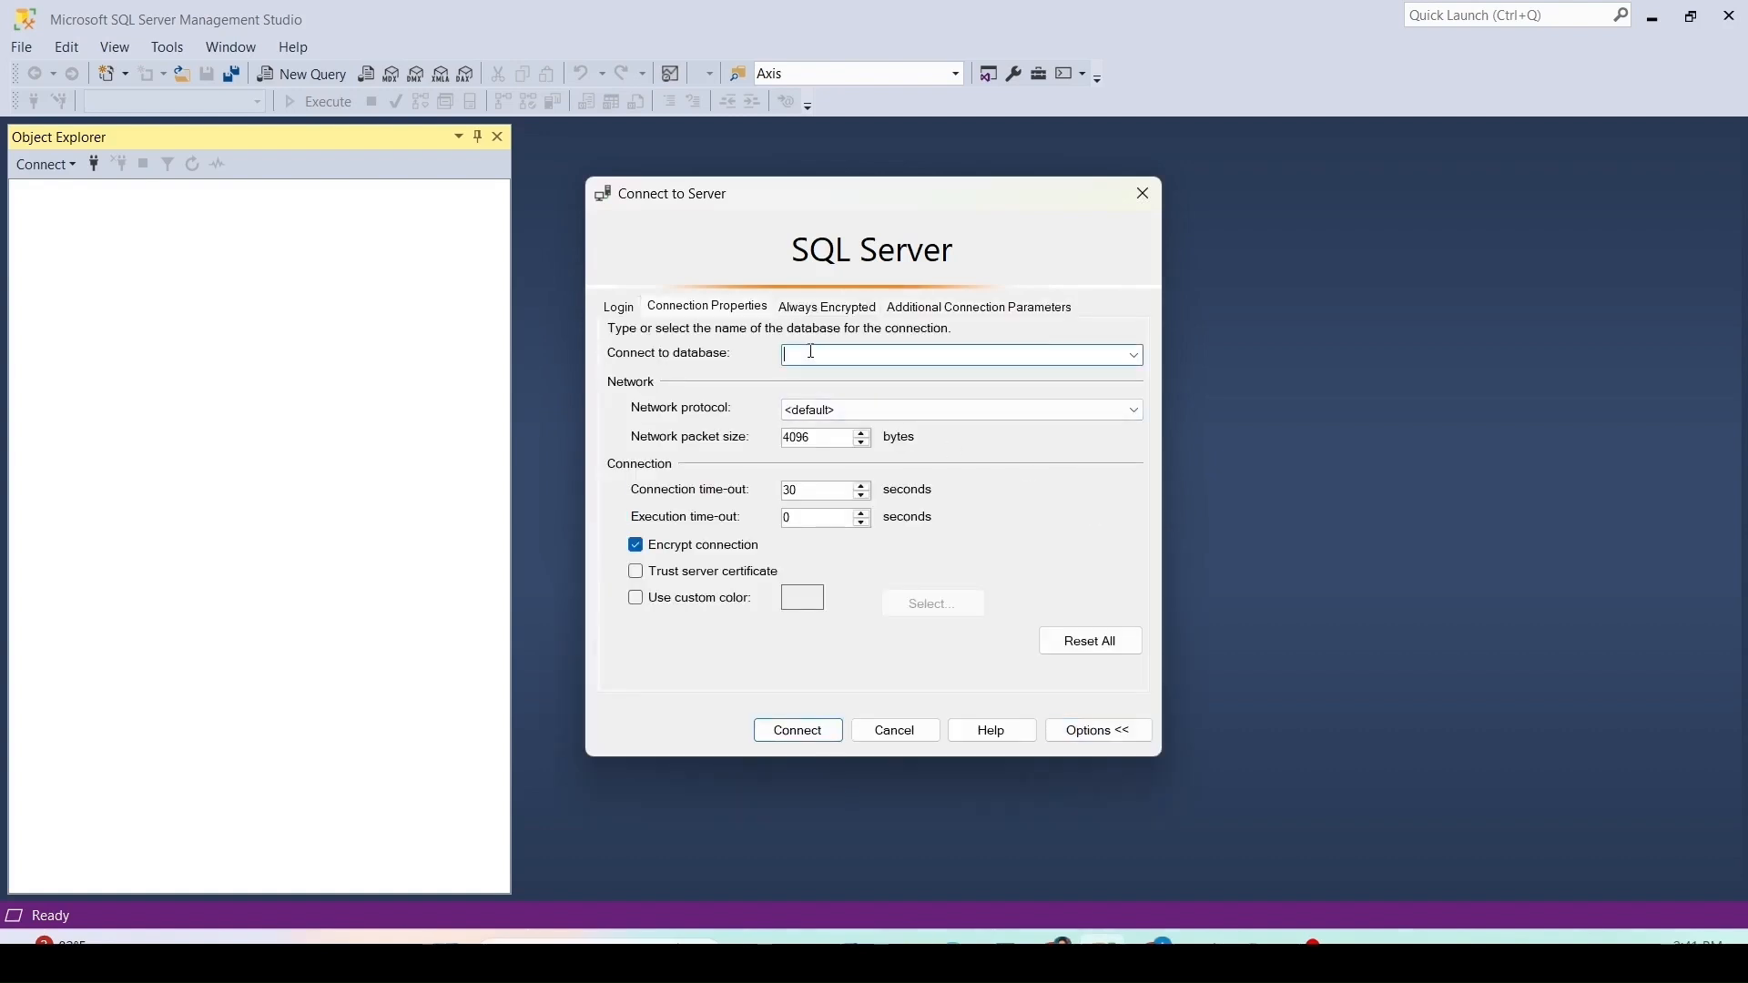
{"action": "left_click", "coordinate": [811, 352]}
{"action": "key", "text": "ctrl+v"}
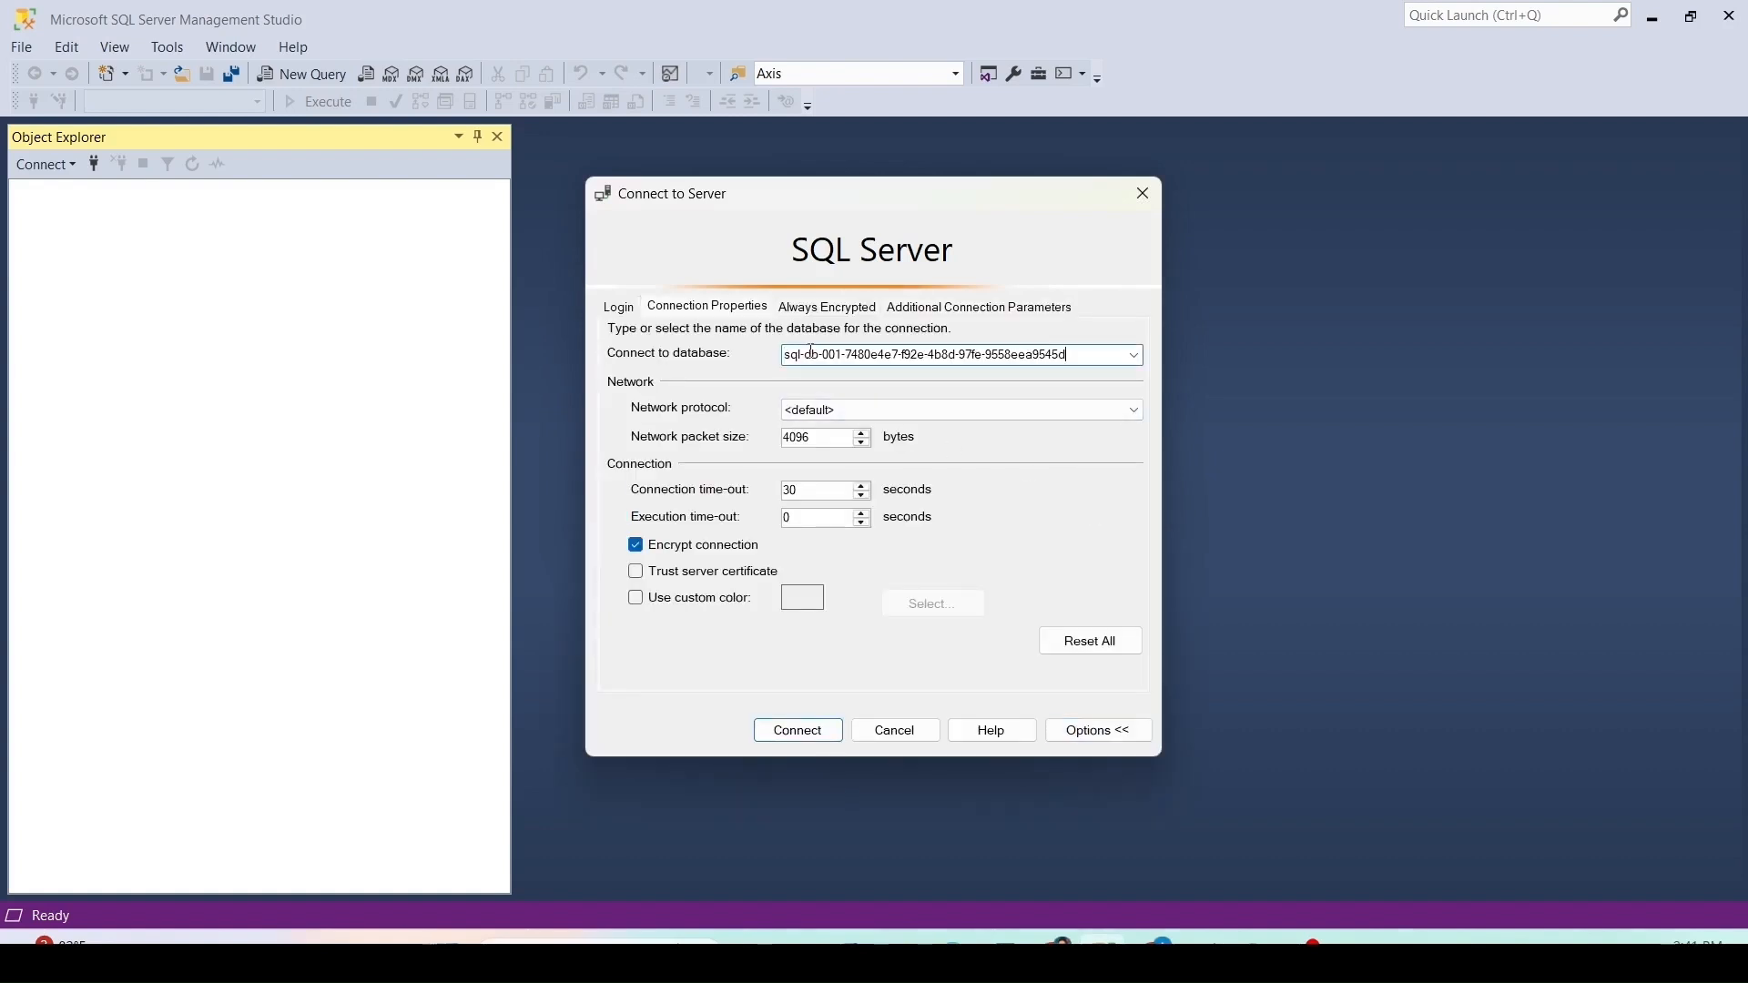
Step: Set the login authentication to Microsoft Entra MFA, enter the account's user name and connect to the server
{"action": "left_click", "coordinate": [624, 312]}
{"action": "left_click", "coordinate": [849, 457]}
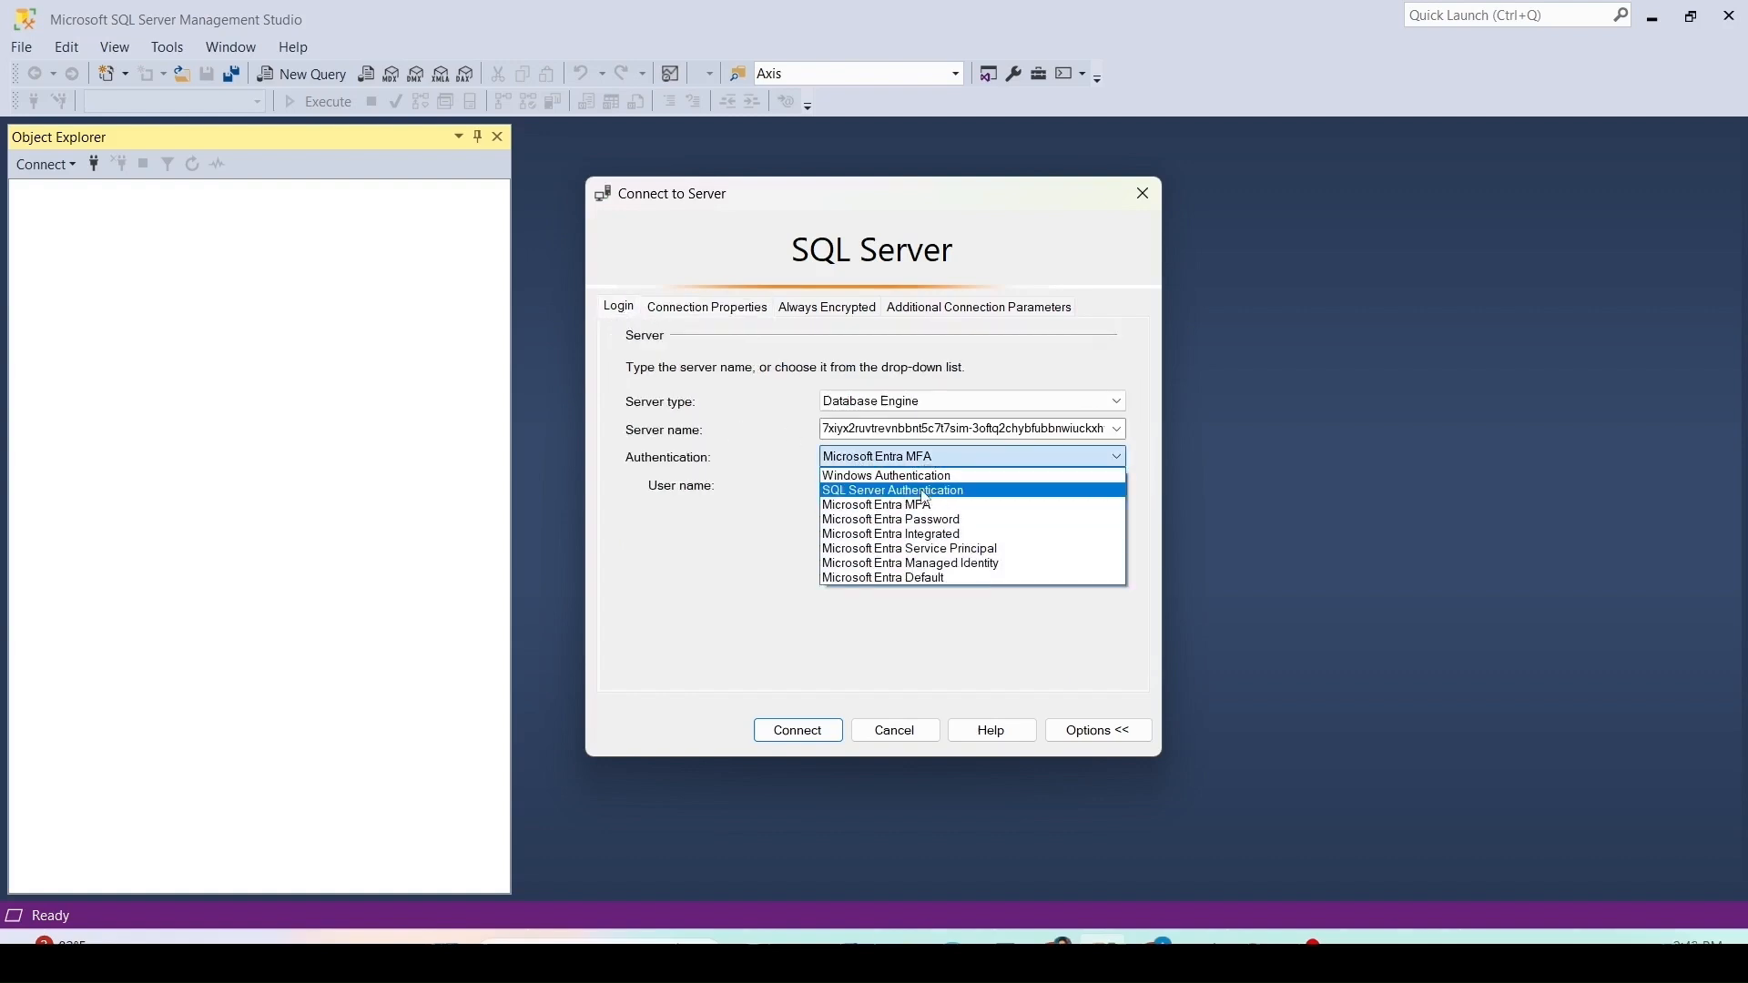
{"action": "left_click", "coordinate": [916, 506]}
{"action": "left_click", "coordinate": [879, 487]}
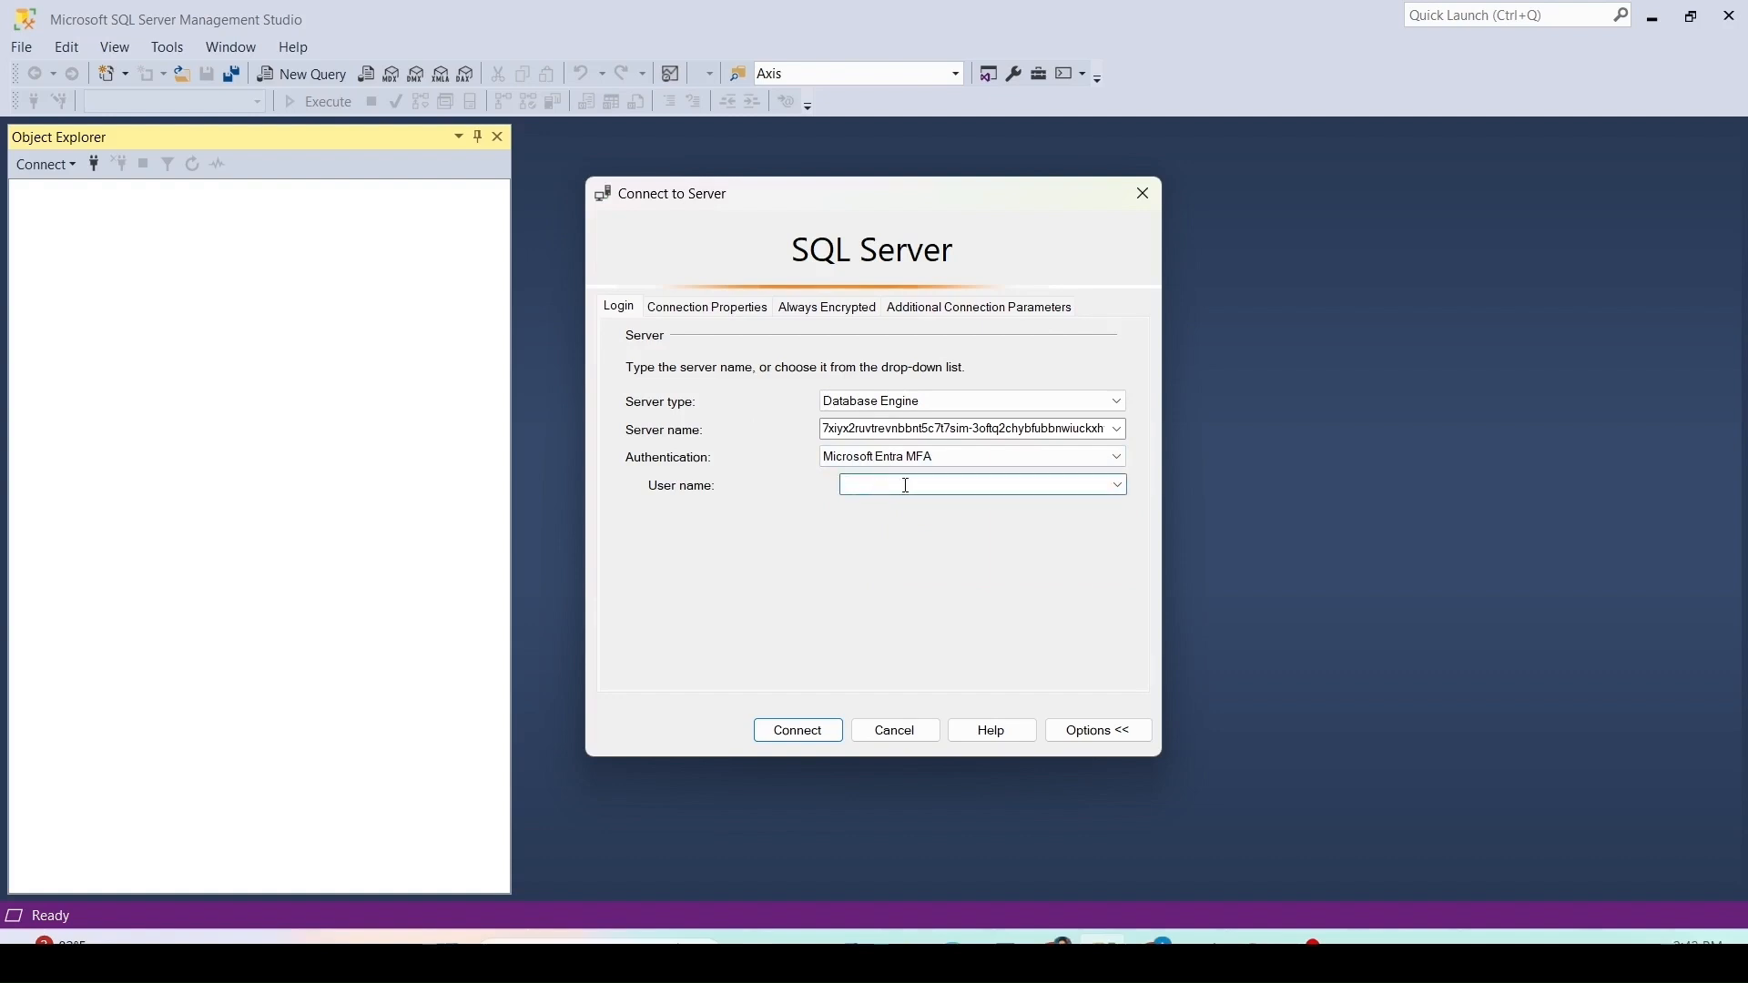
{"action": "type", "text": "p"}
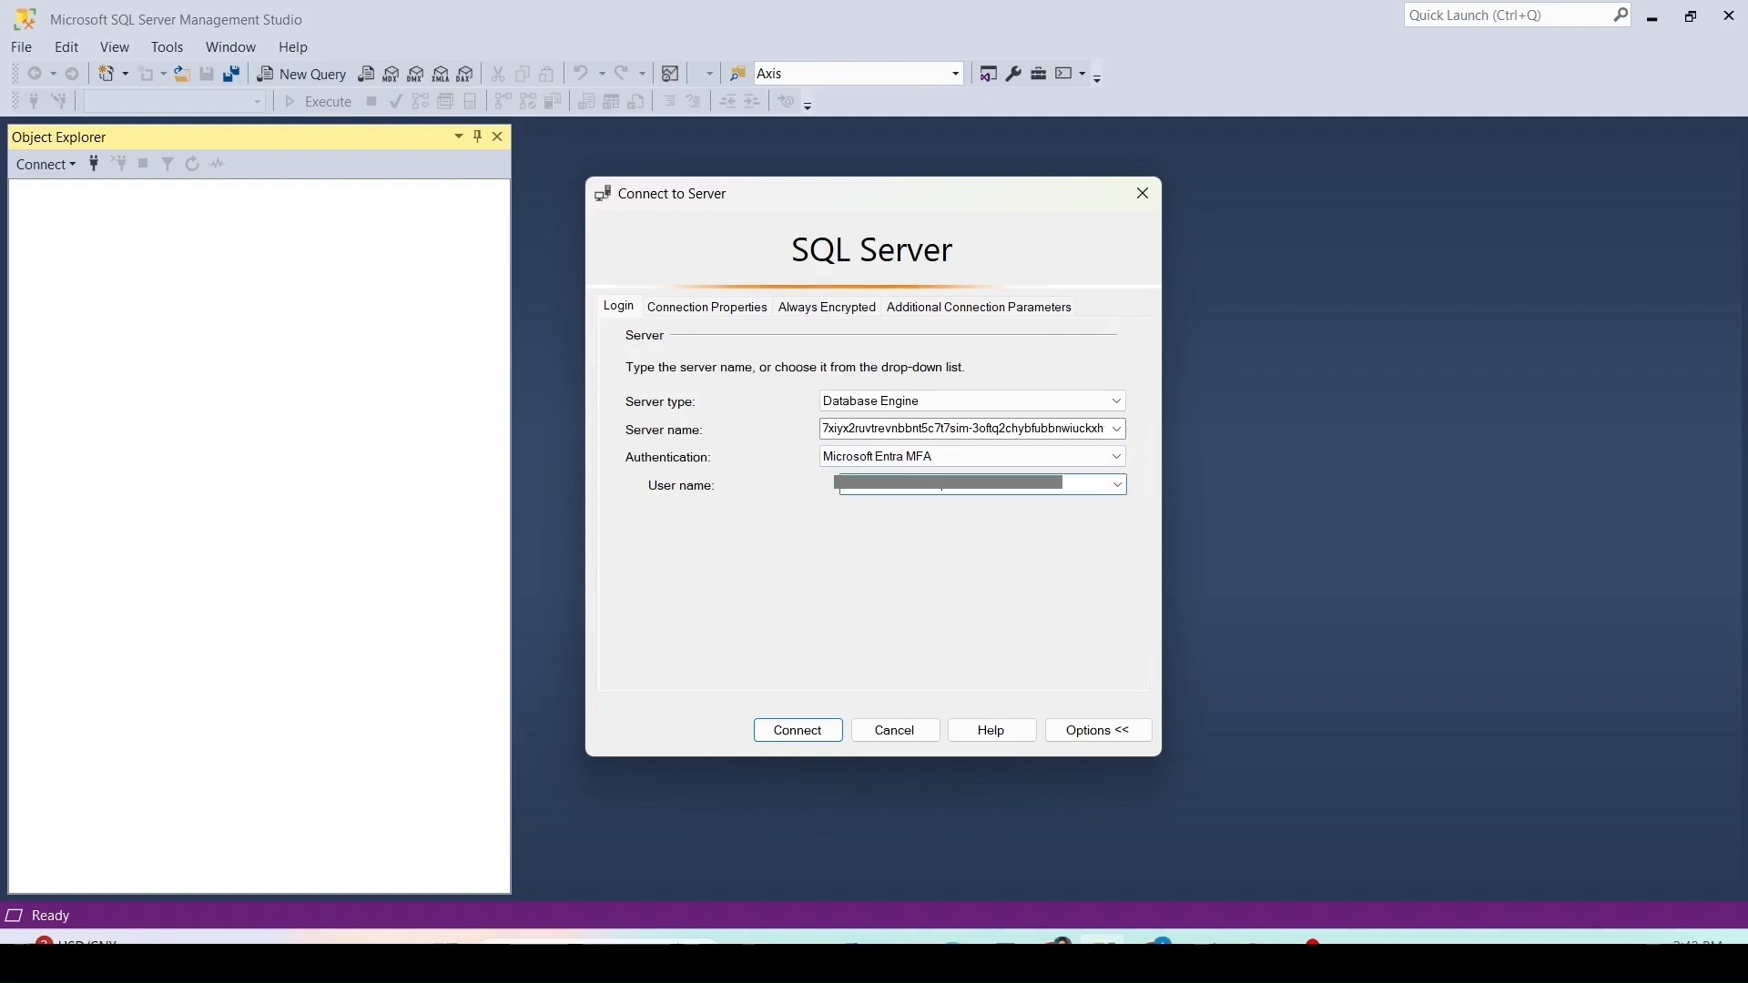
{"action": "left_click", "coordinate": [801, 730]}
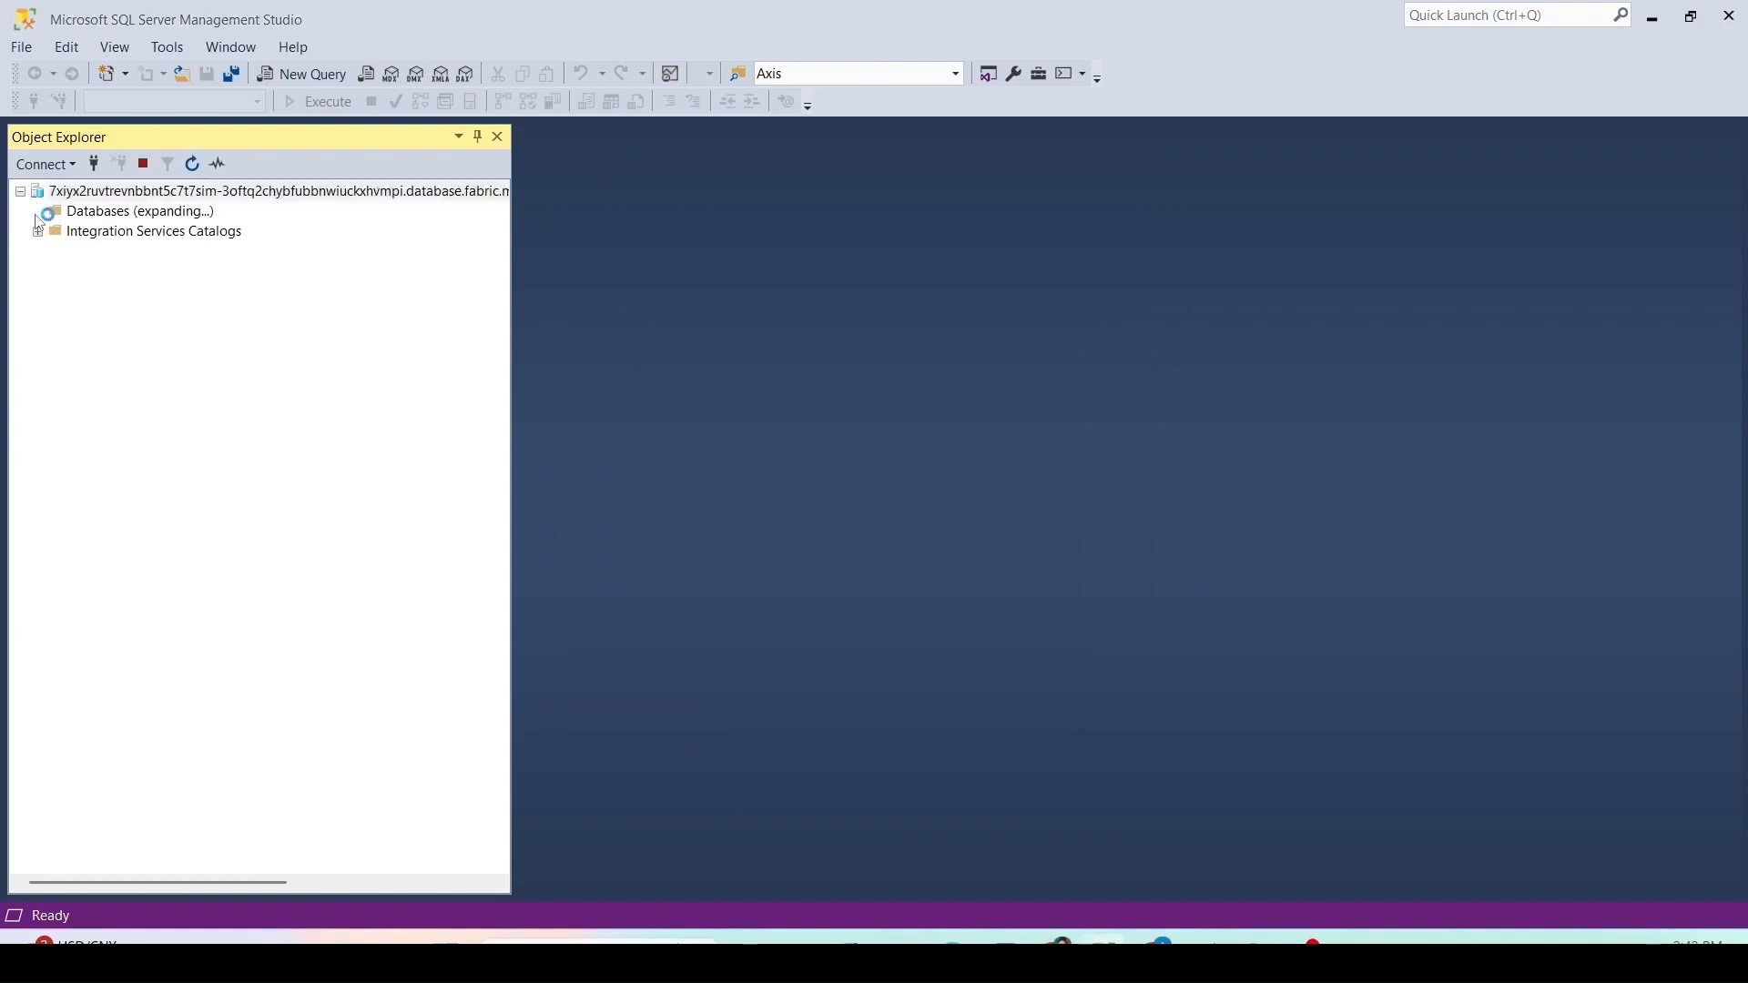
Step: Expand the connected sql-db-001 database and its Tables folder in the object tree
{"action": "left_click", "coordinate": [56, 253]}
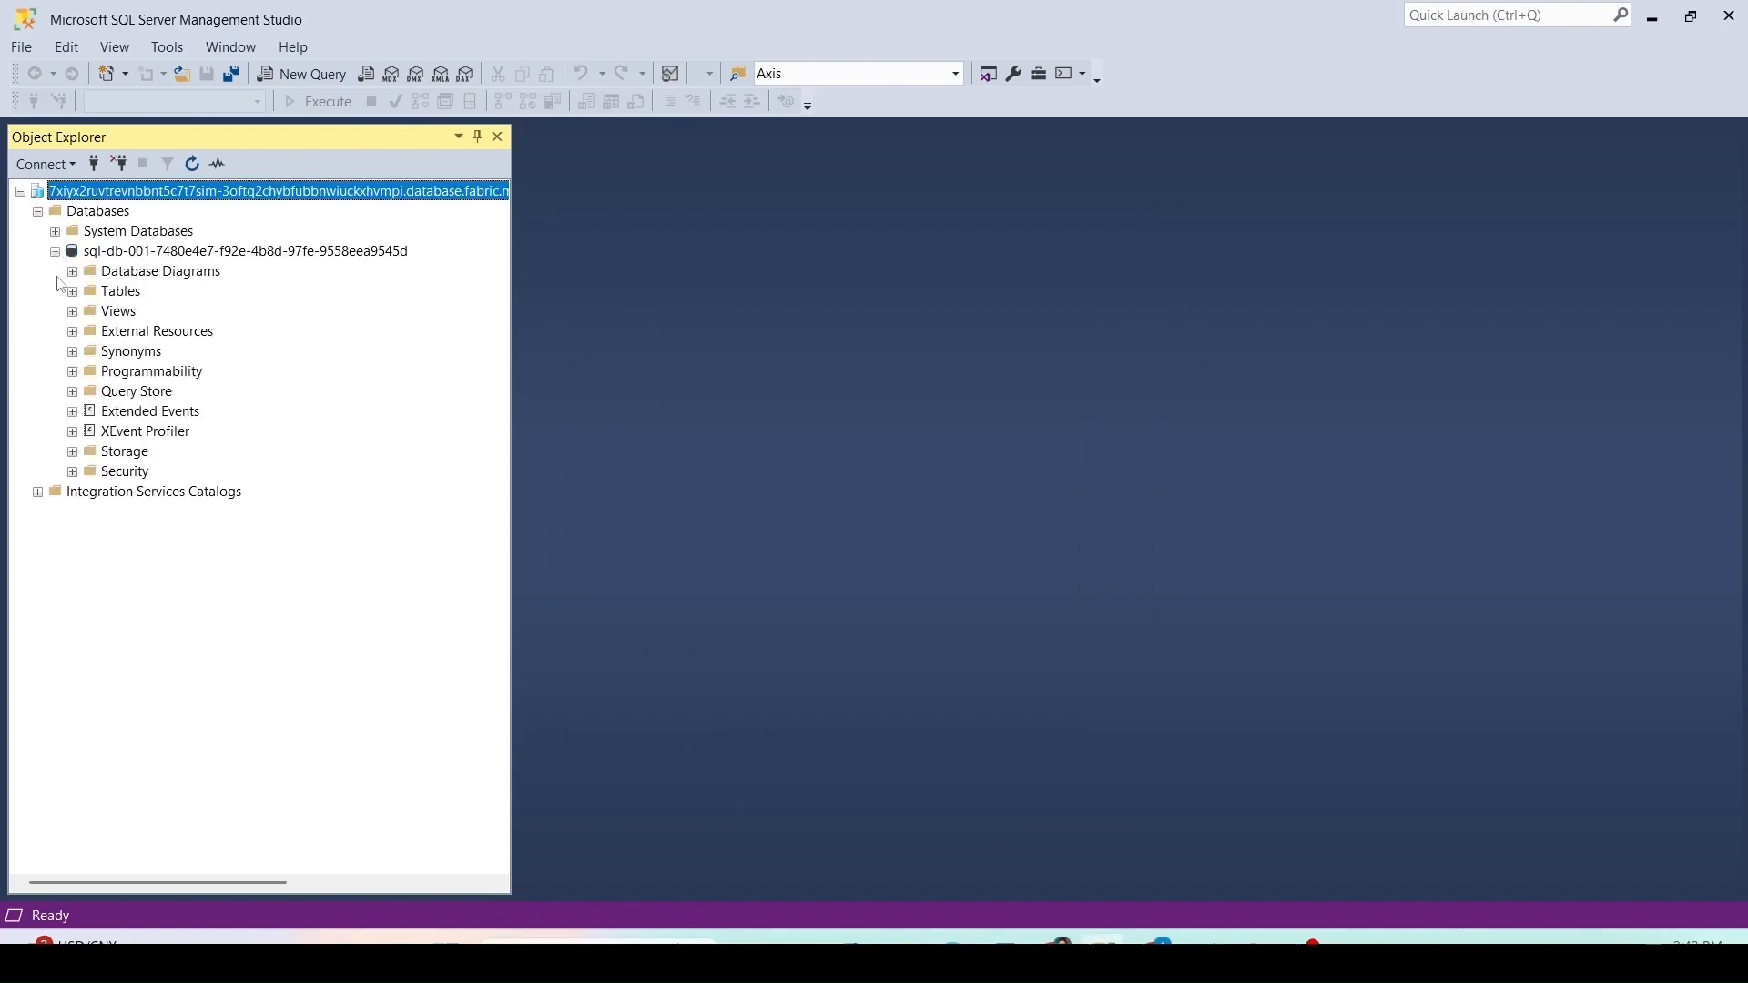
{"action": "left_click", "coordinate": [72, 292]}
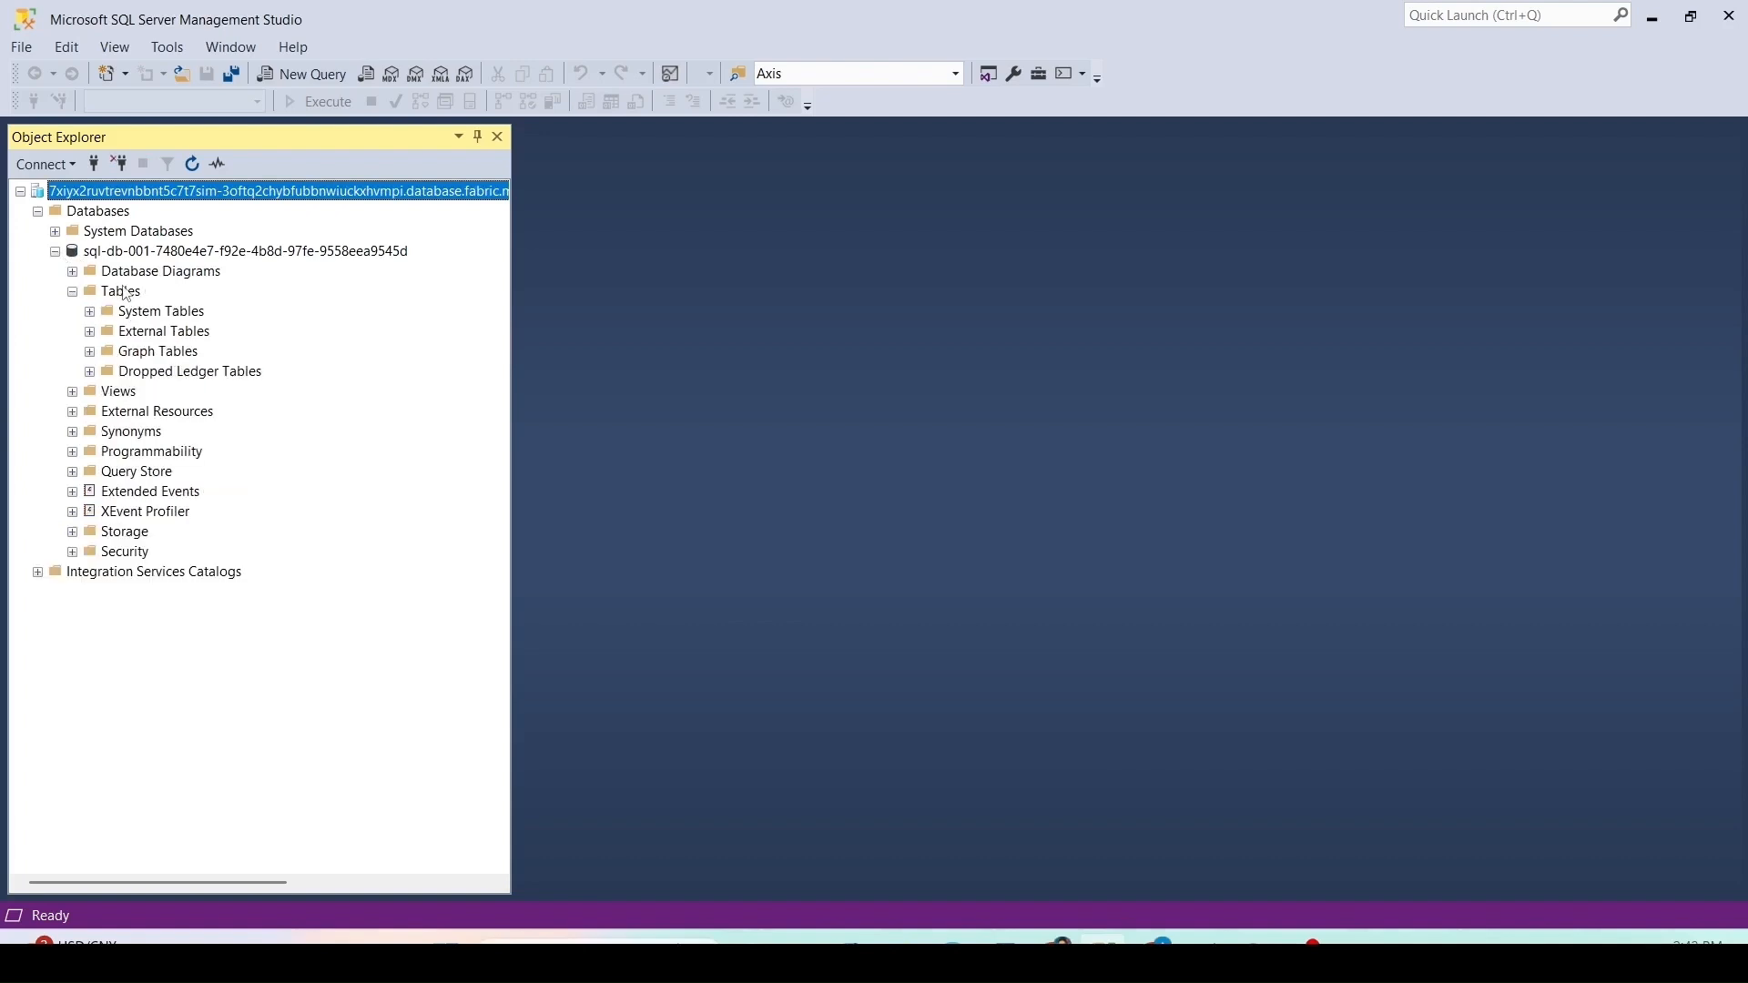
{"action": "left_click", "coordinate": [1308, 954]}
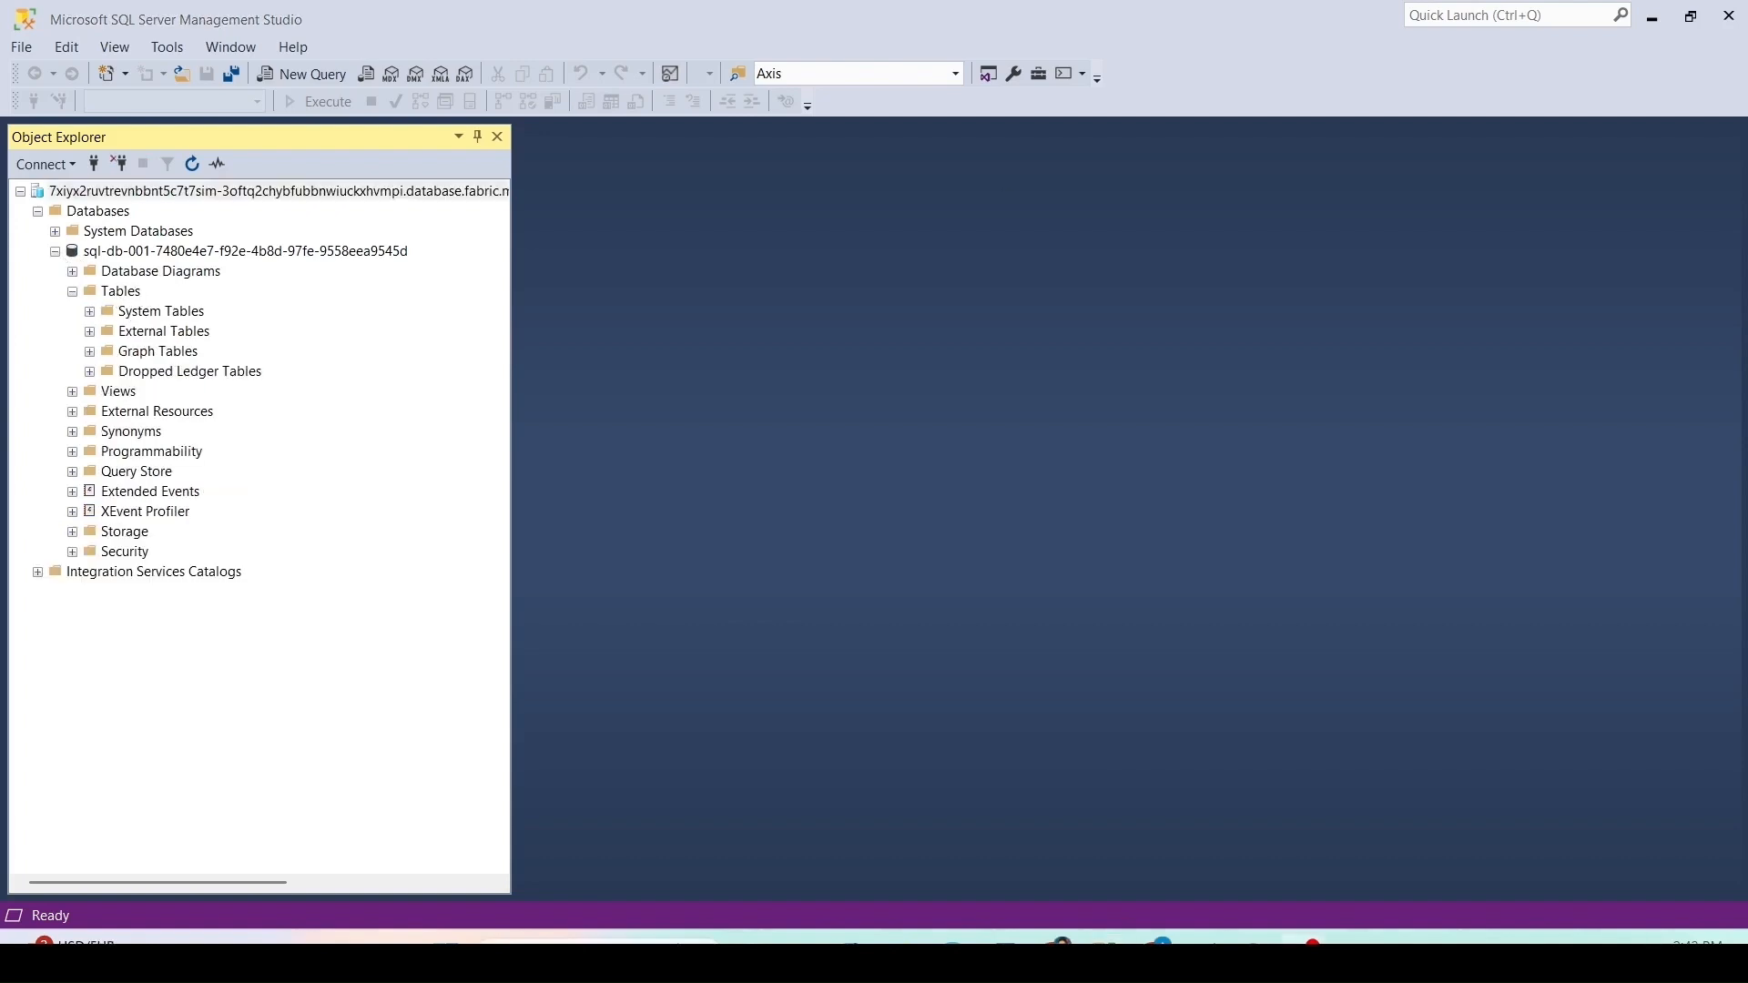
Step: Open a new query on the sql-db-001 database and paste the script that creates, fills, updates, deletes from and selects ExampleTable
{"action": "left_click", "coordinate": [170, 251]}
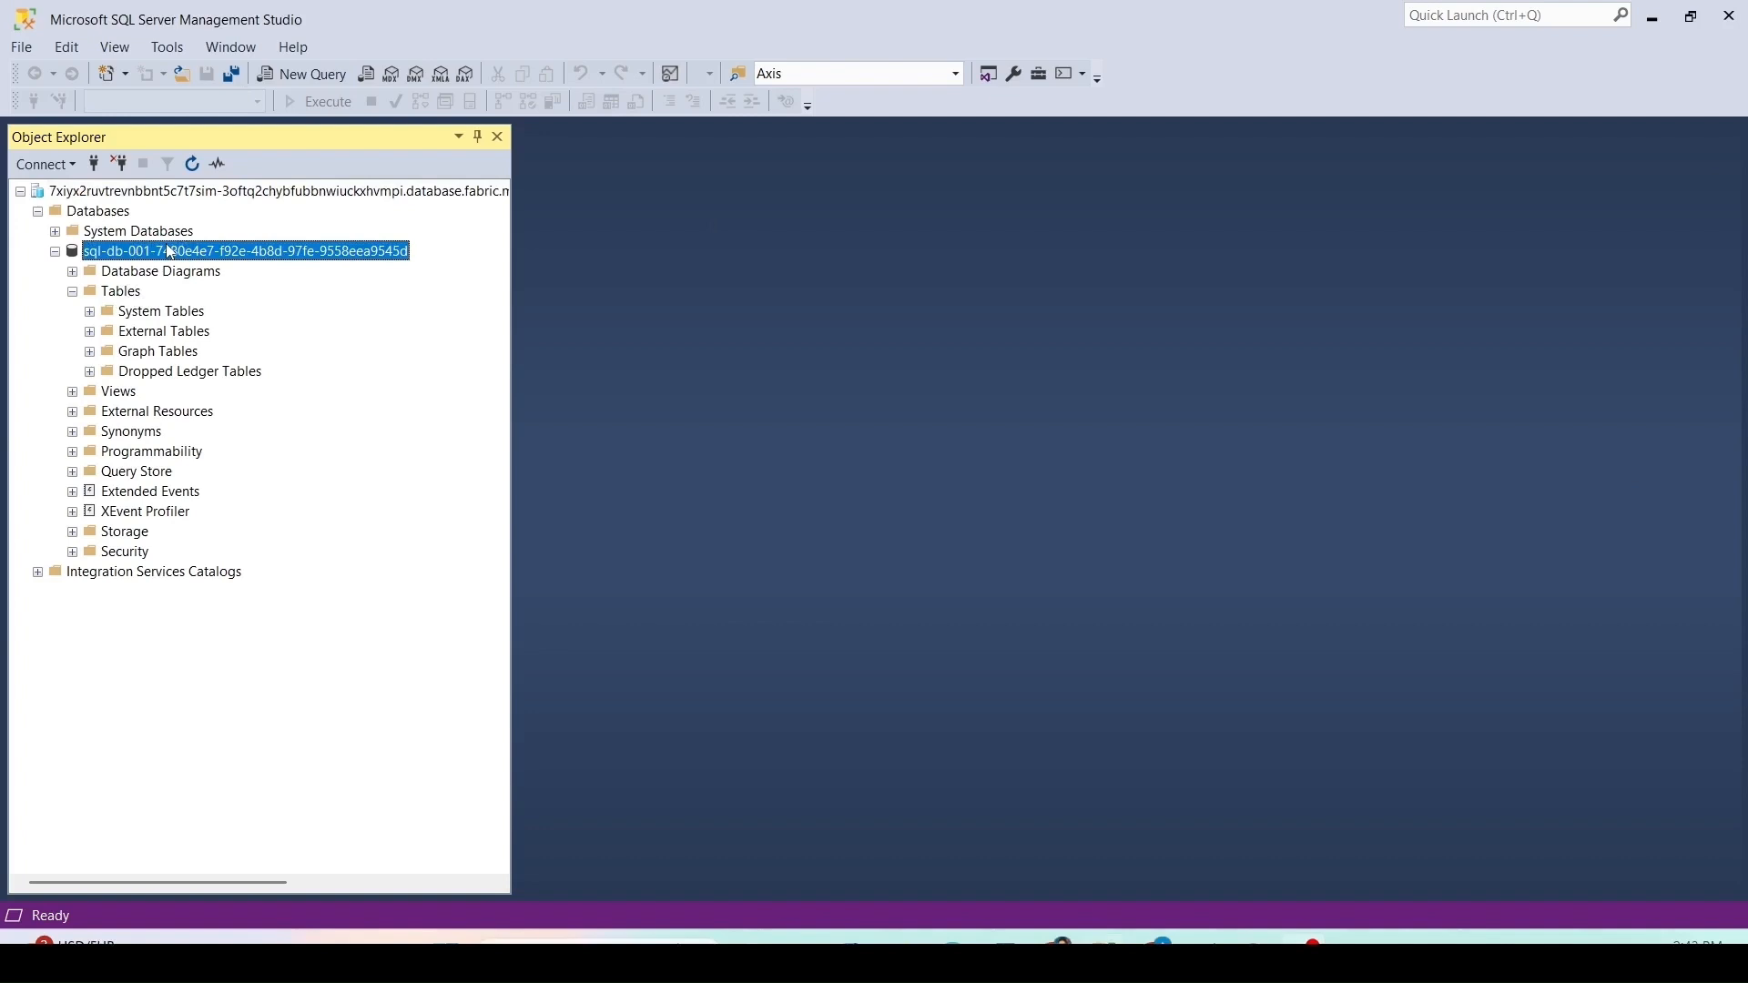
{"action": "right_click", "coordinate": [169, 252]}
{"action": "left_click", "coordinate": [241, 273]}
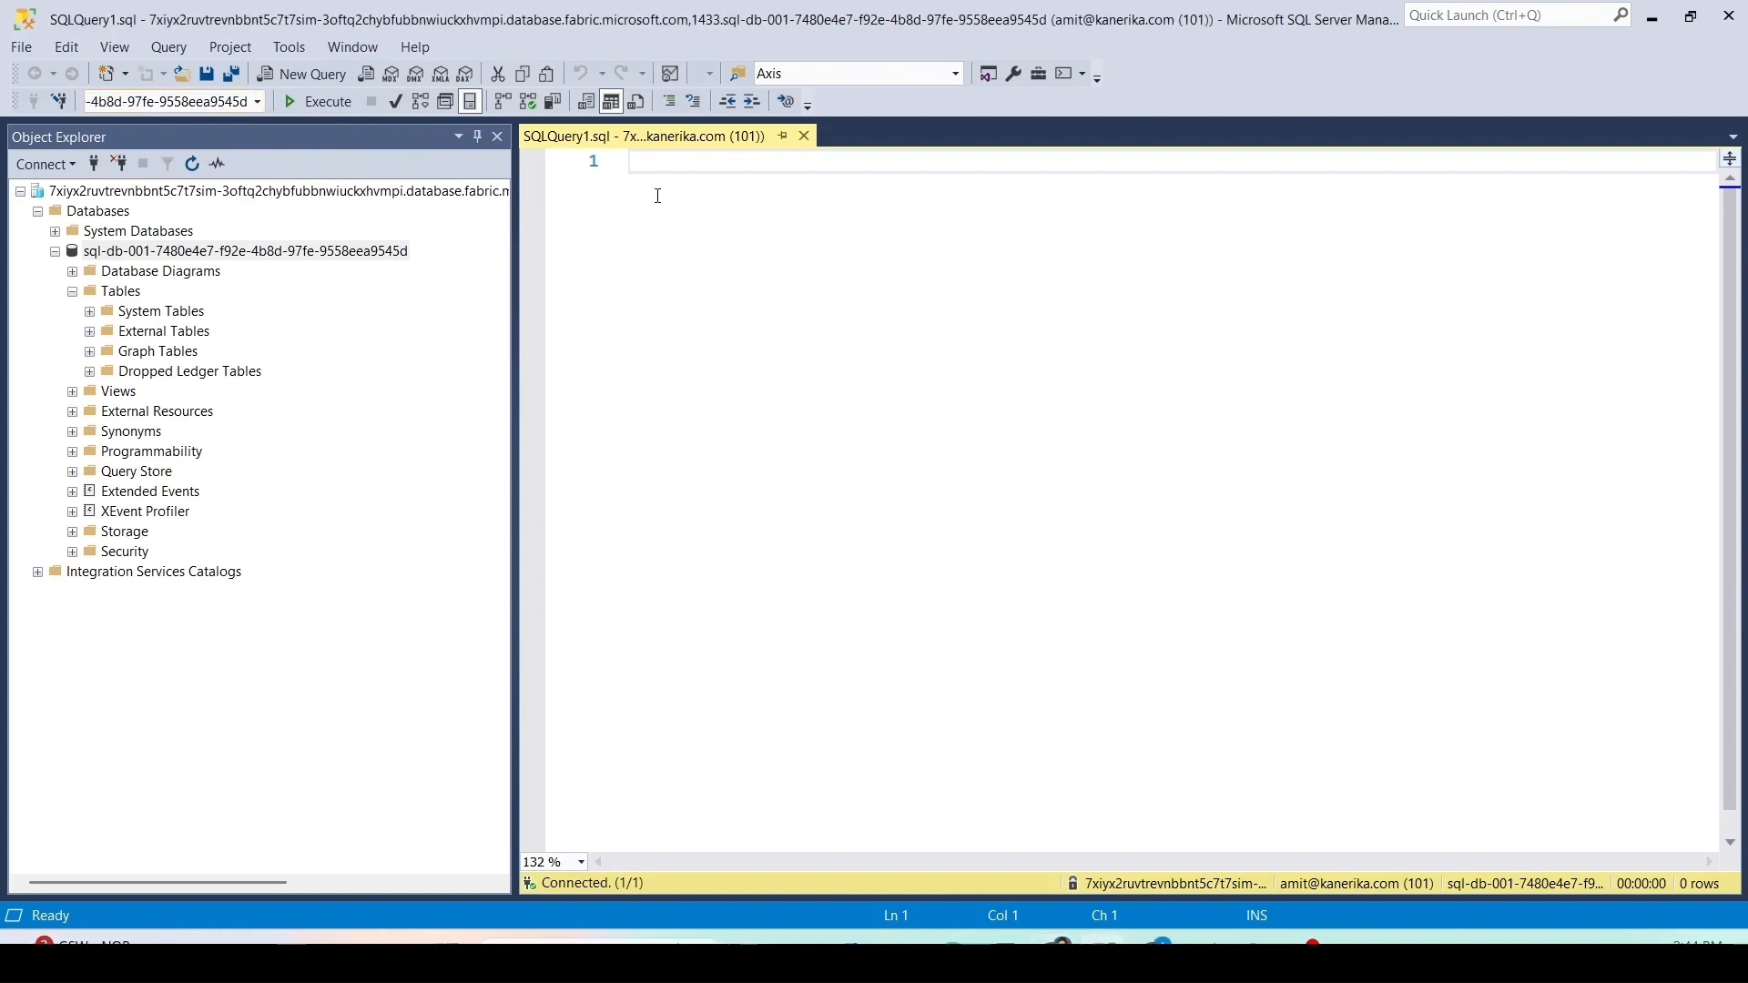
{"action": "key", "text": "ctrl+v"}
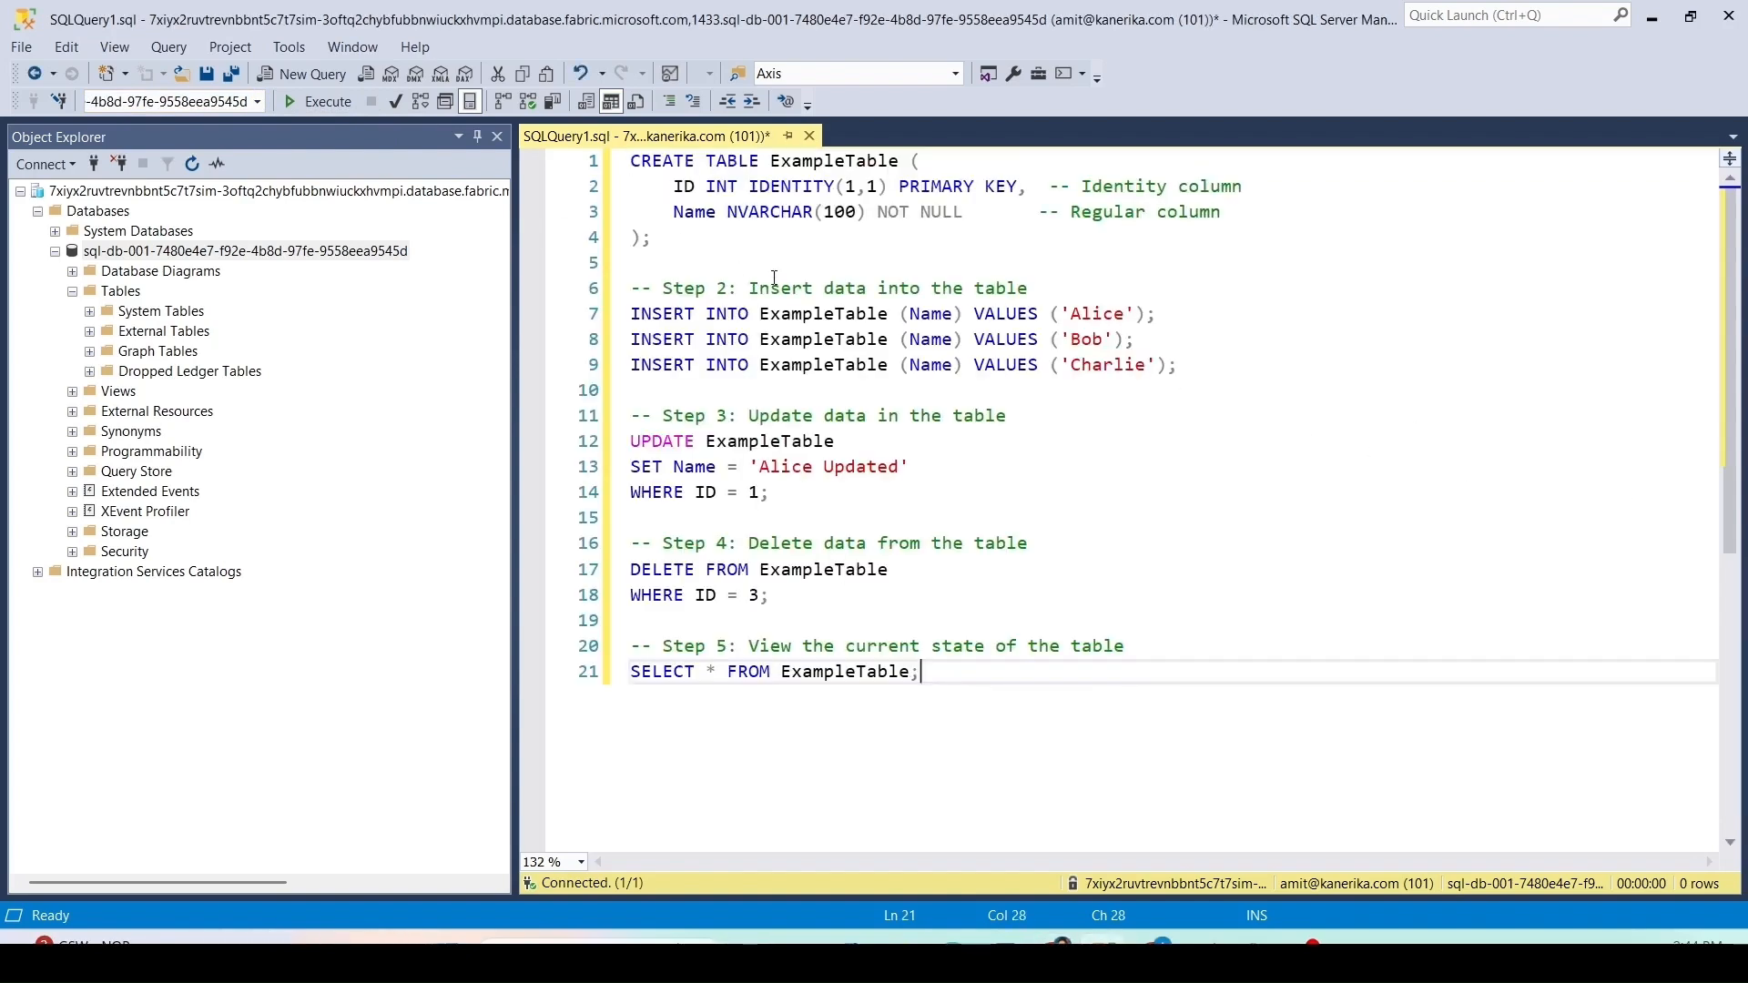
Step: Switch to Microsoft Fabric, dismiss the connection details and paste the same ExampleTable script into a new query on sql-db-001
{"action": "key", "text": "alt+Tab"}
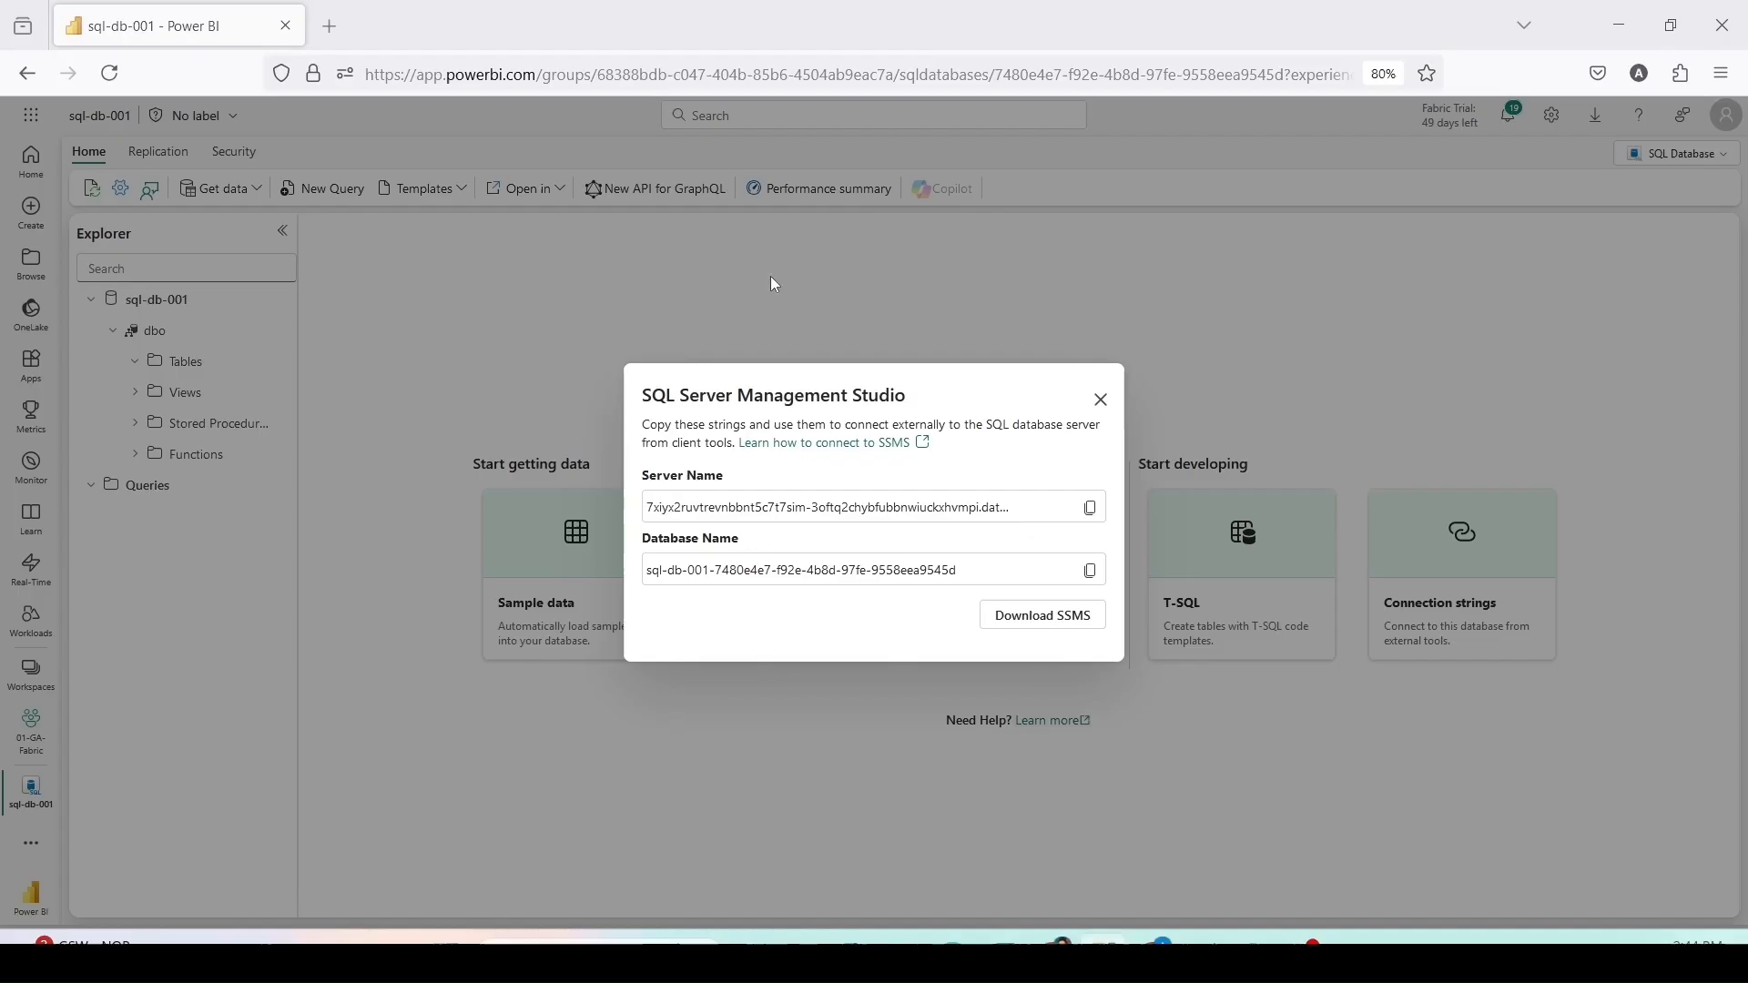
{"action": "left_click", "coordinate": [1101, 396]}
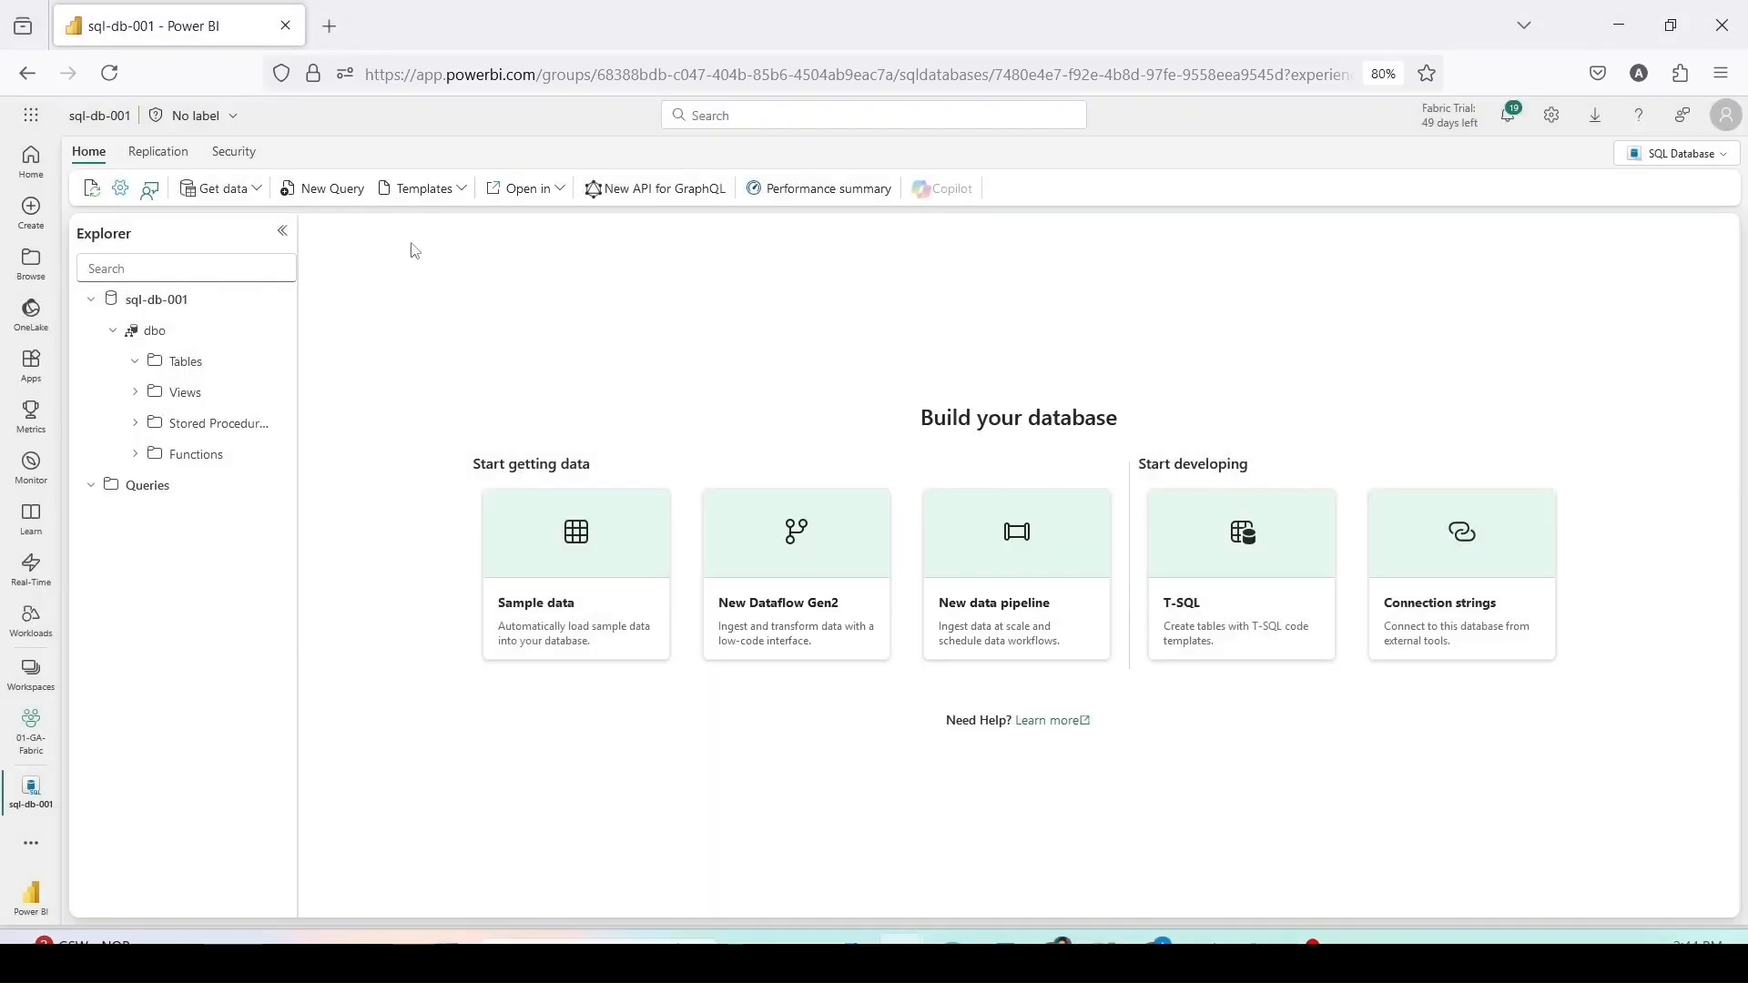
{"action": "left_click", "coordinate": [340, 191]}
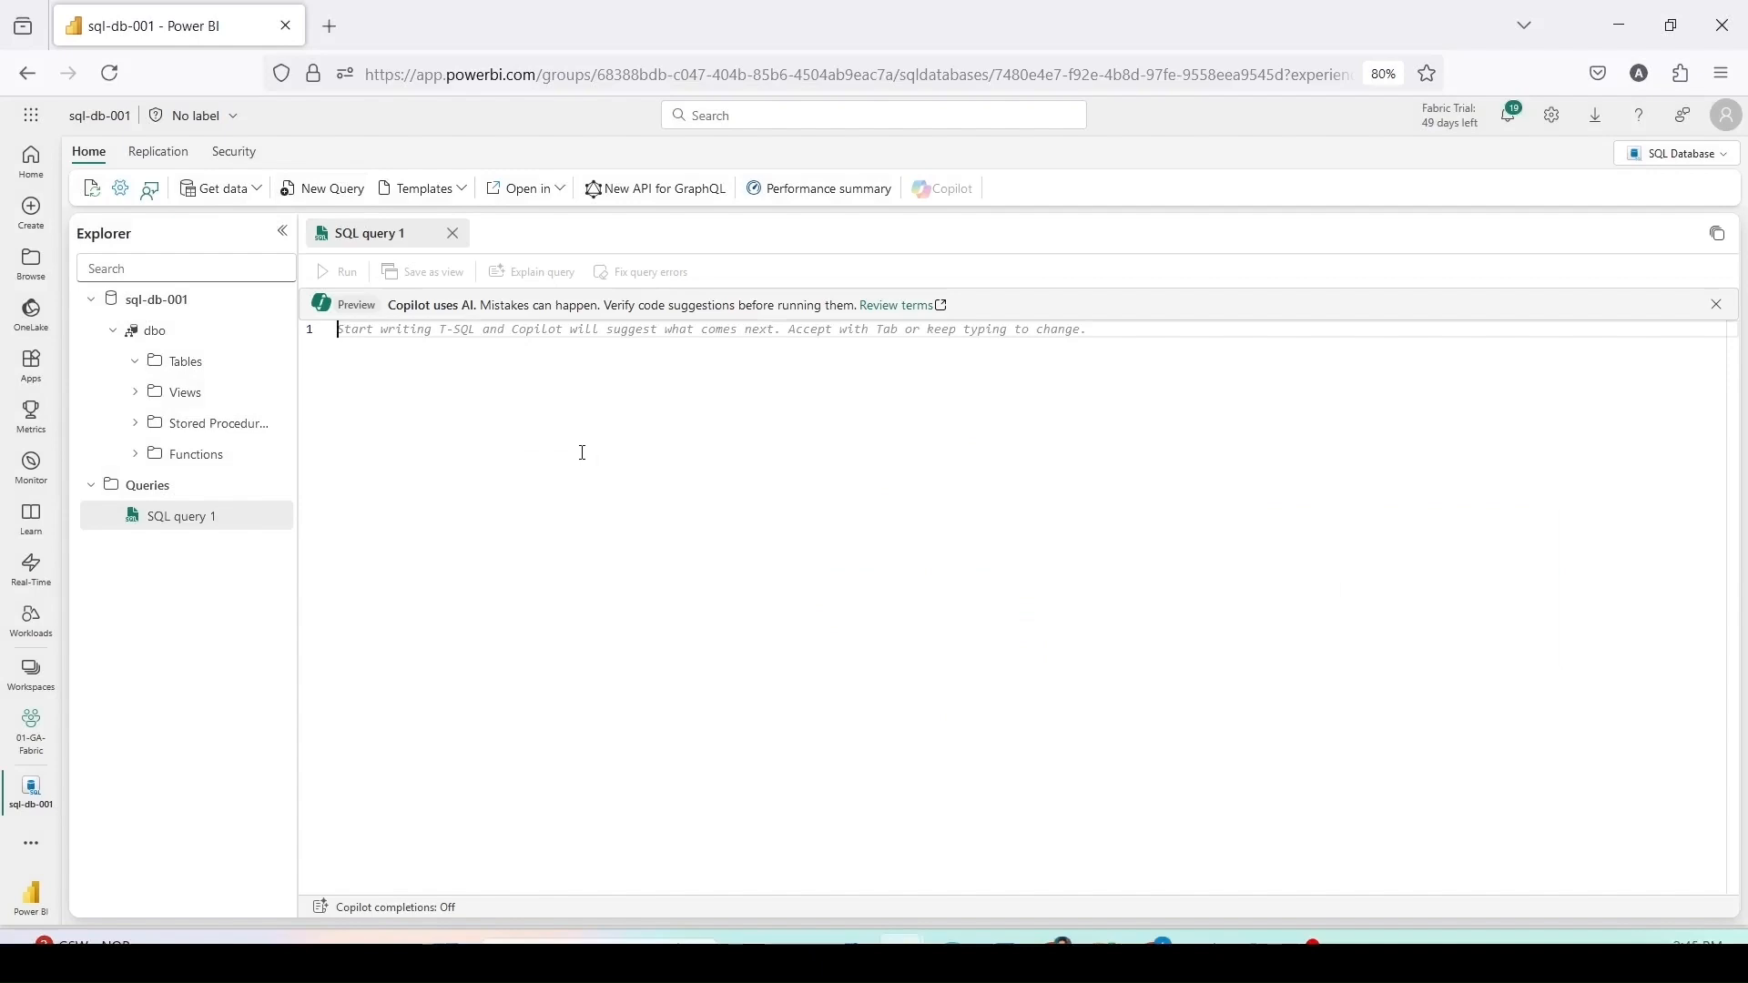
{"action": "type", "text": "CREATE TABLE ExampleTable (     ID INT IDENTITY(1,1) PRIMARY KEY,  -- Identity column     Name NVARCHAR(100) NOT NULL       -- Regular column );  -- Step 2: Insert data into the table INSERT INTO ExampleTable (Name) VALUES ('Alice'); INSERT INTO ExampleTable (Name) VALUES ('Bob'); INSERT INTO ExampleTable (Name) VALUES ('Charlie');  -- Step 3: Update data in the table UPDATE ExampleTable SET Name = 'Alice Updated' WHERE ID = 1;  -- Step 4: Delete data from the table DELETE FROM ExampleTable WHERE ID = 3;  -- Step 5: View the current state of the table SELECT * FROM ExampleTable;"}
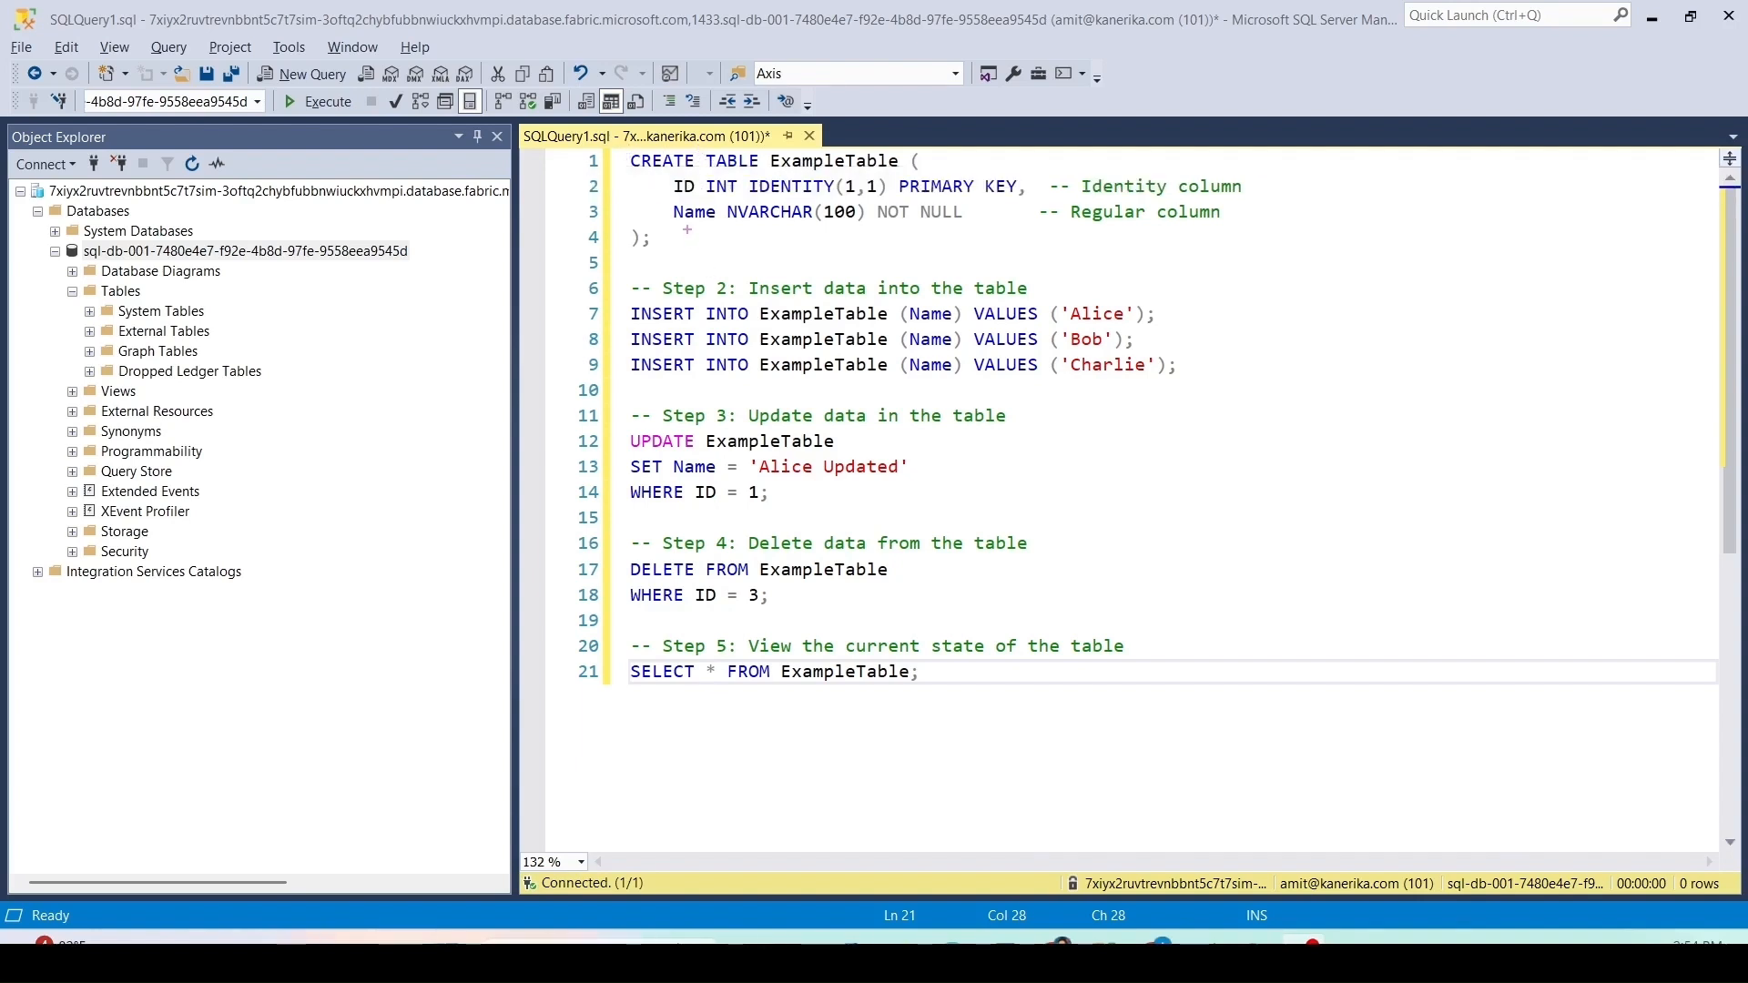
Step: Examine the CREATE TABLE, INSERT, SELECT, UPDATE and DELETE statements of the ExampleTable script in SQL Server Management Studio
{"action": "mouse_move", "coordinate": [617, 151]}
{"action": "left_mouse_down"}
{"action": "mouse_move", "coordinate": [1136, 272]}
{"action": "mouse_move", "coordinate": [1294, 271]}
{"action": "left_mouse_up"}
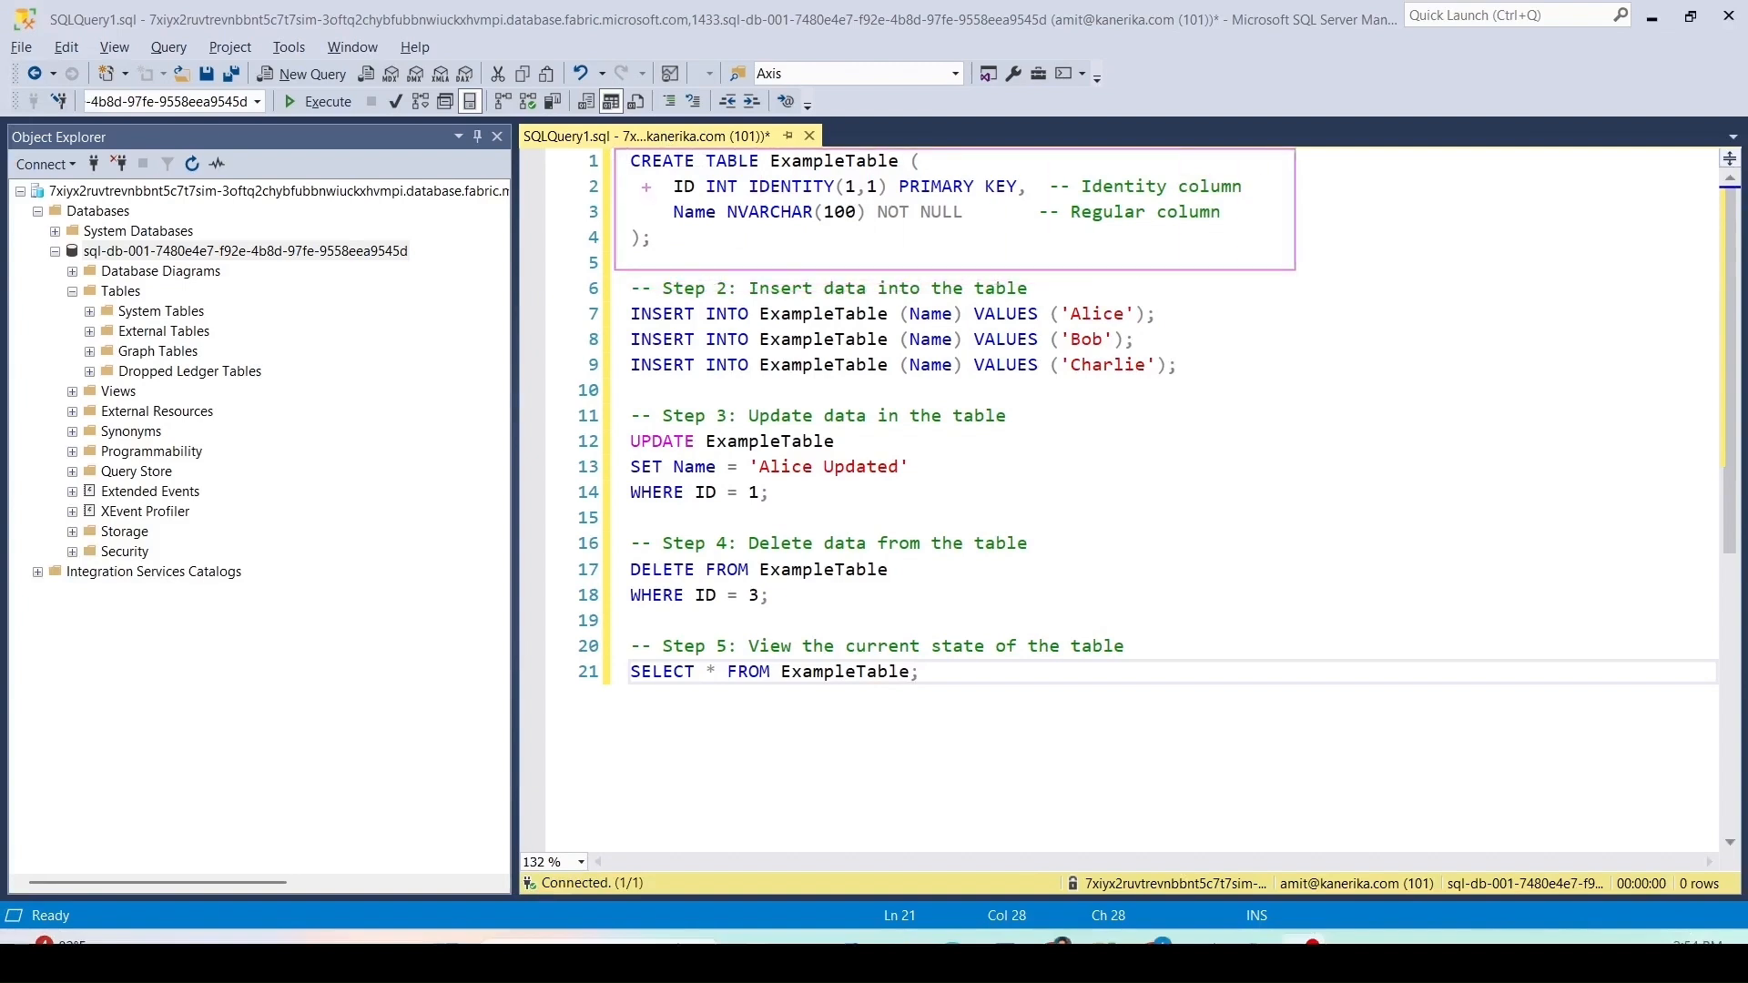
{"action": "left_click_drag", "start_coordinate": [663, 175], "coordinate": [743, 207]}
{"action": "mouse_move", "coordinate": [714, 176]}
{"action": "left_mouse_down"}
{"action": "mouse_move", "coordinate": [874, 206]}
{"action": "mouse_move", "coordinate": [1035, 196]}
{"action": "left_mouse_up"}
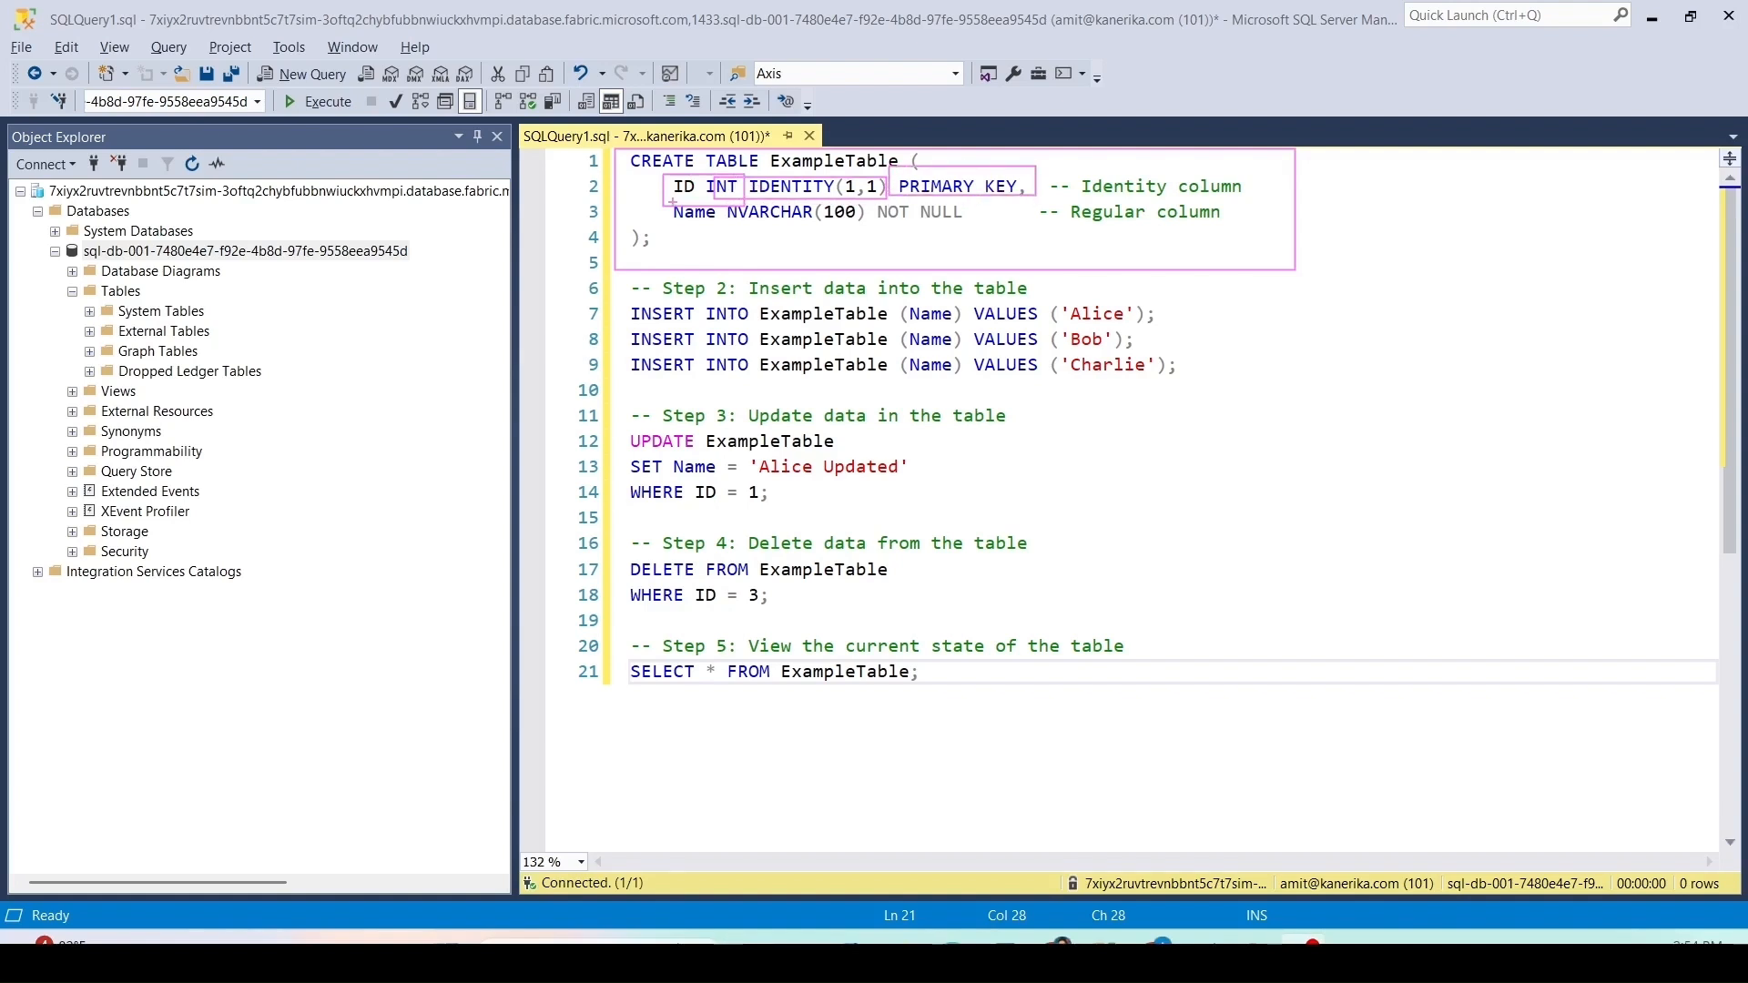
{"action": "mouse_move", "coordinate": [669, 202]}
{"action": "left_mouse_down"}
{"action": "mouse_move", "coordinate": [725, 232]}
{"action": "mouse_move", "coordinate": [1041, 243]}
{"action": "left_mouse_up"}
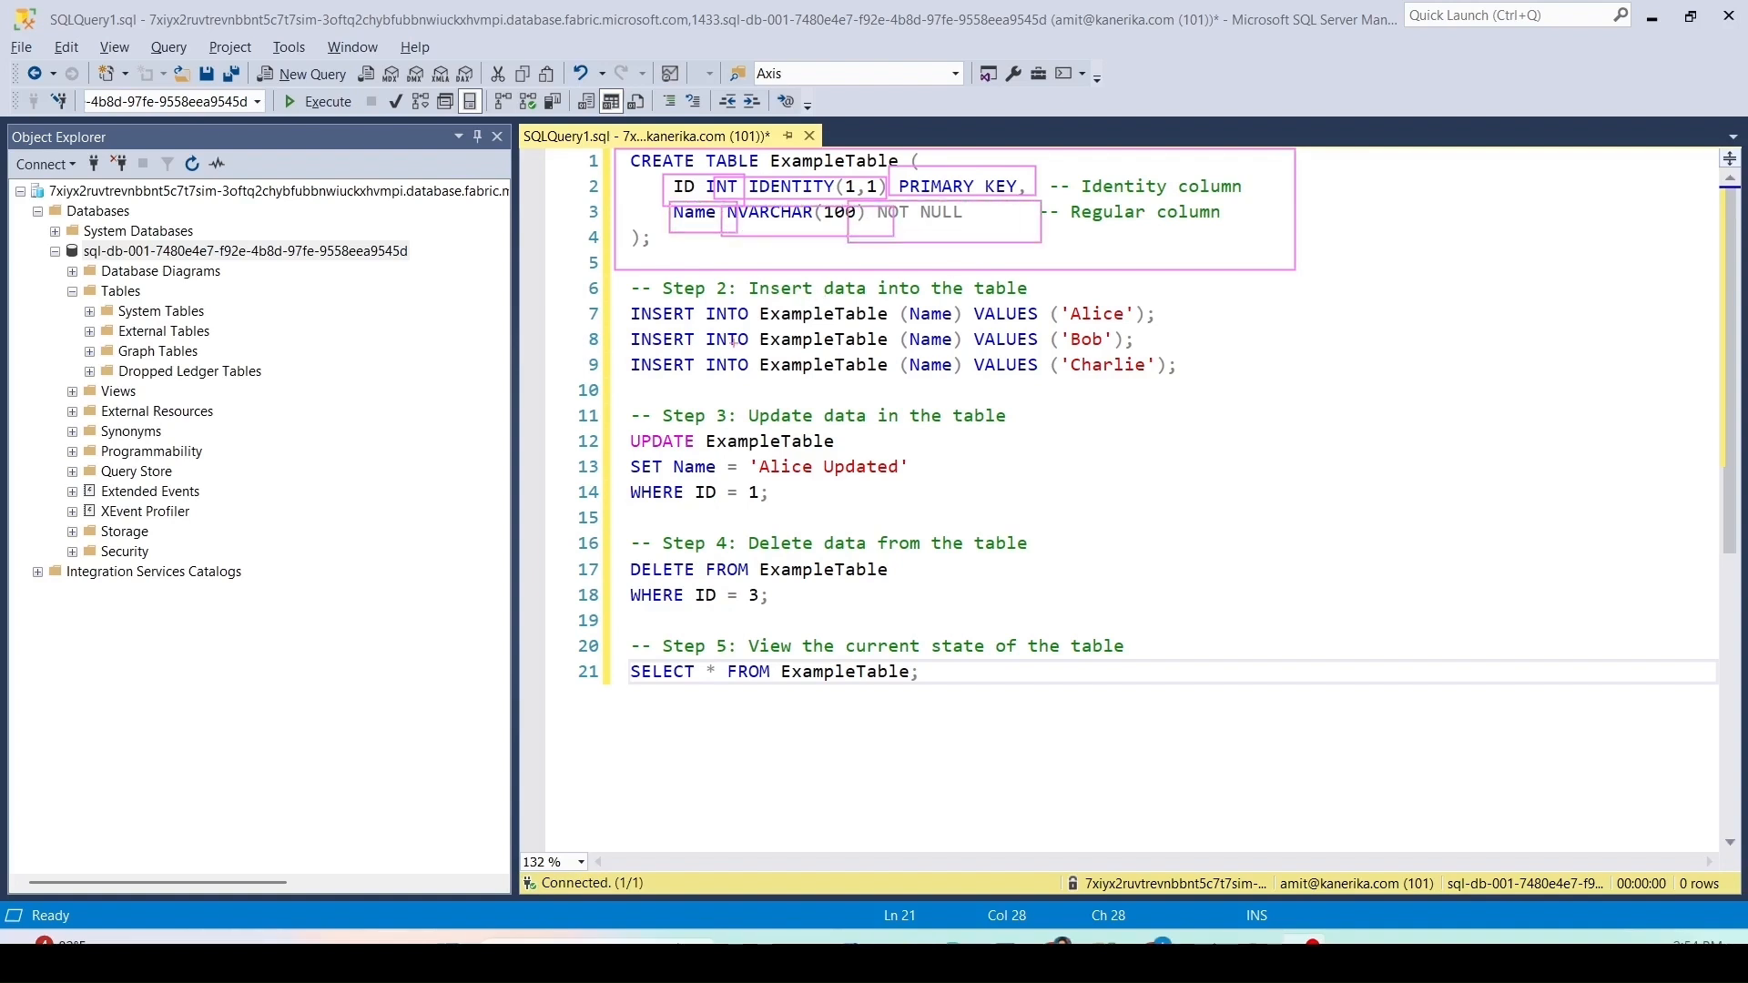
{"action": "left_click_drag", "start_coordinate": [626, 303], "coordinate": [963, 326]}
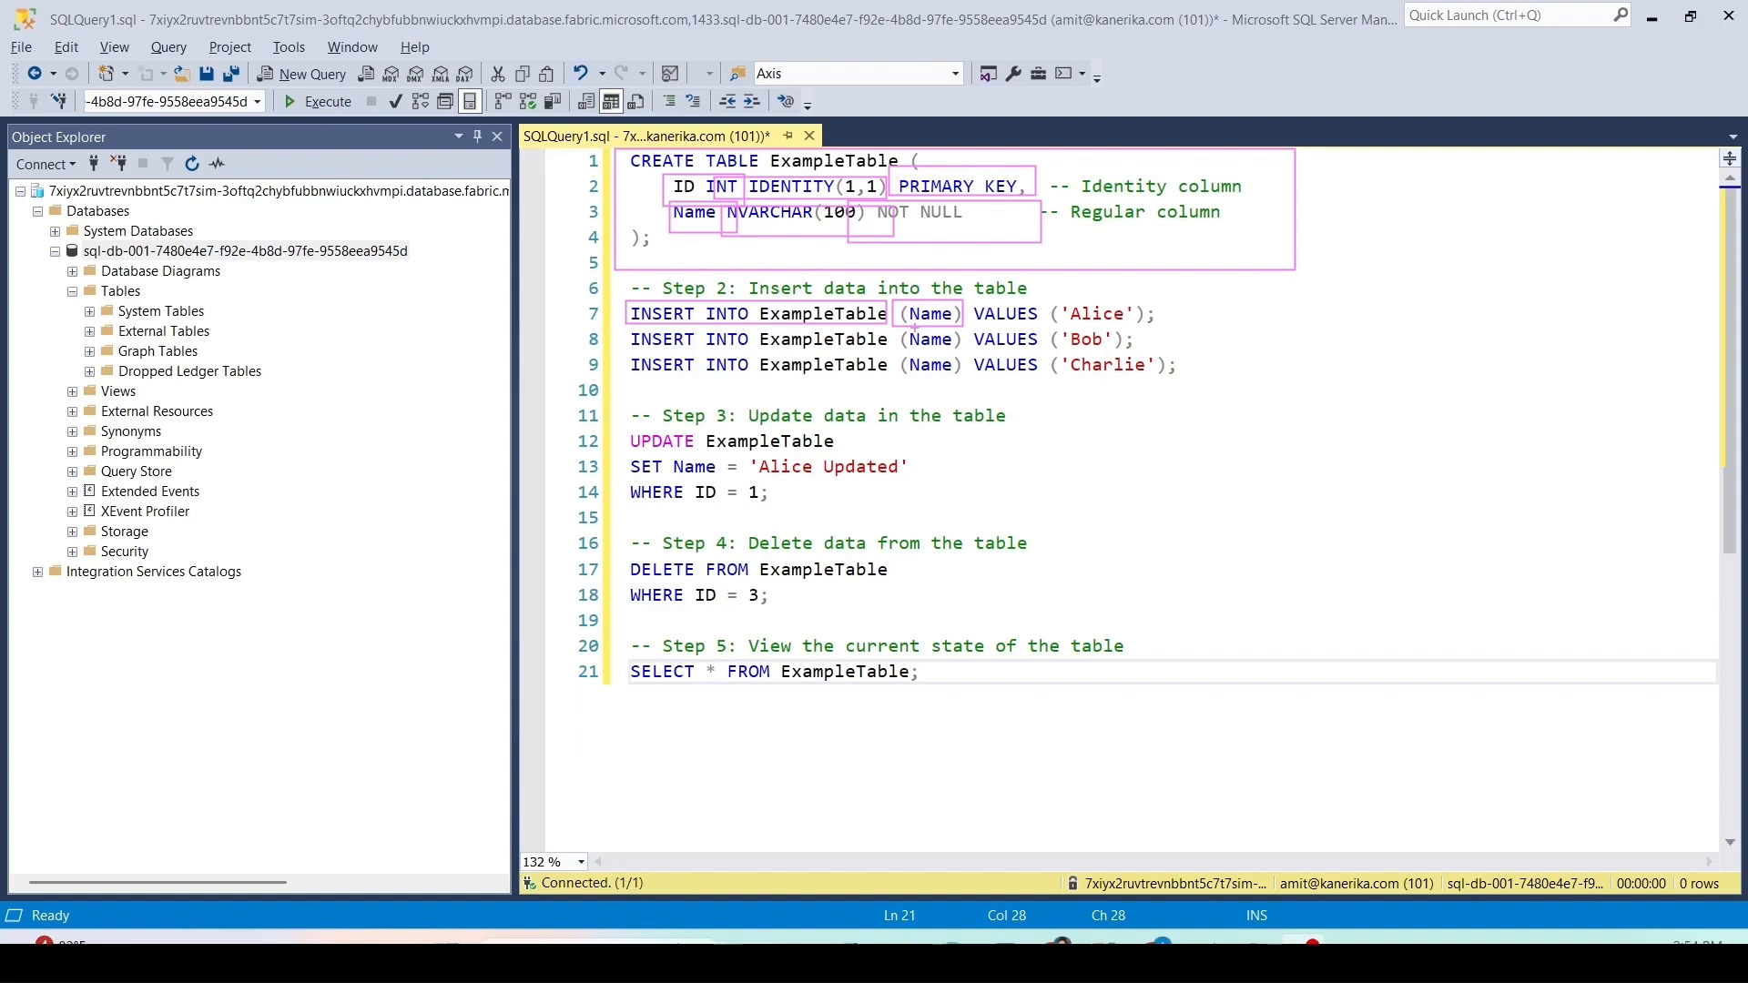
{"action": "left_click_drag", "start_coordinate": [969, 302], "coordinate": [1196, 331]}
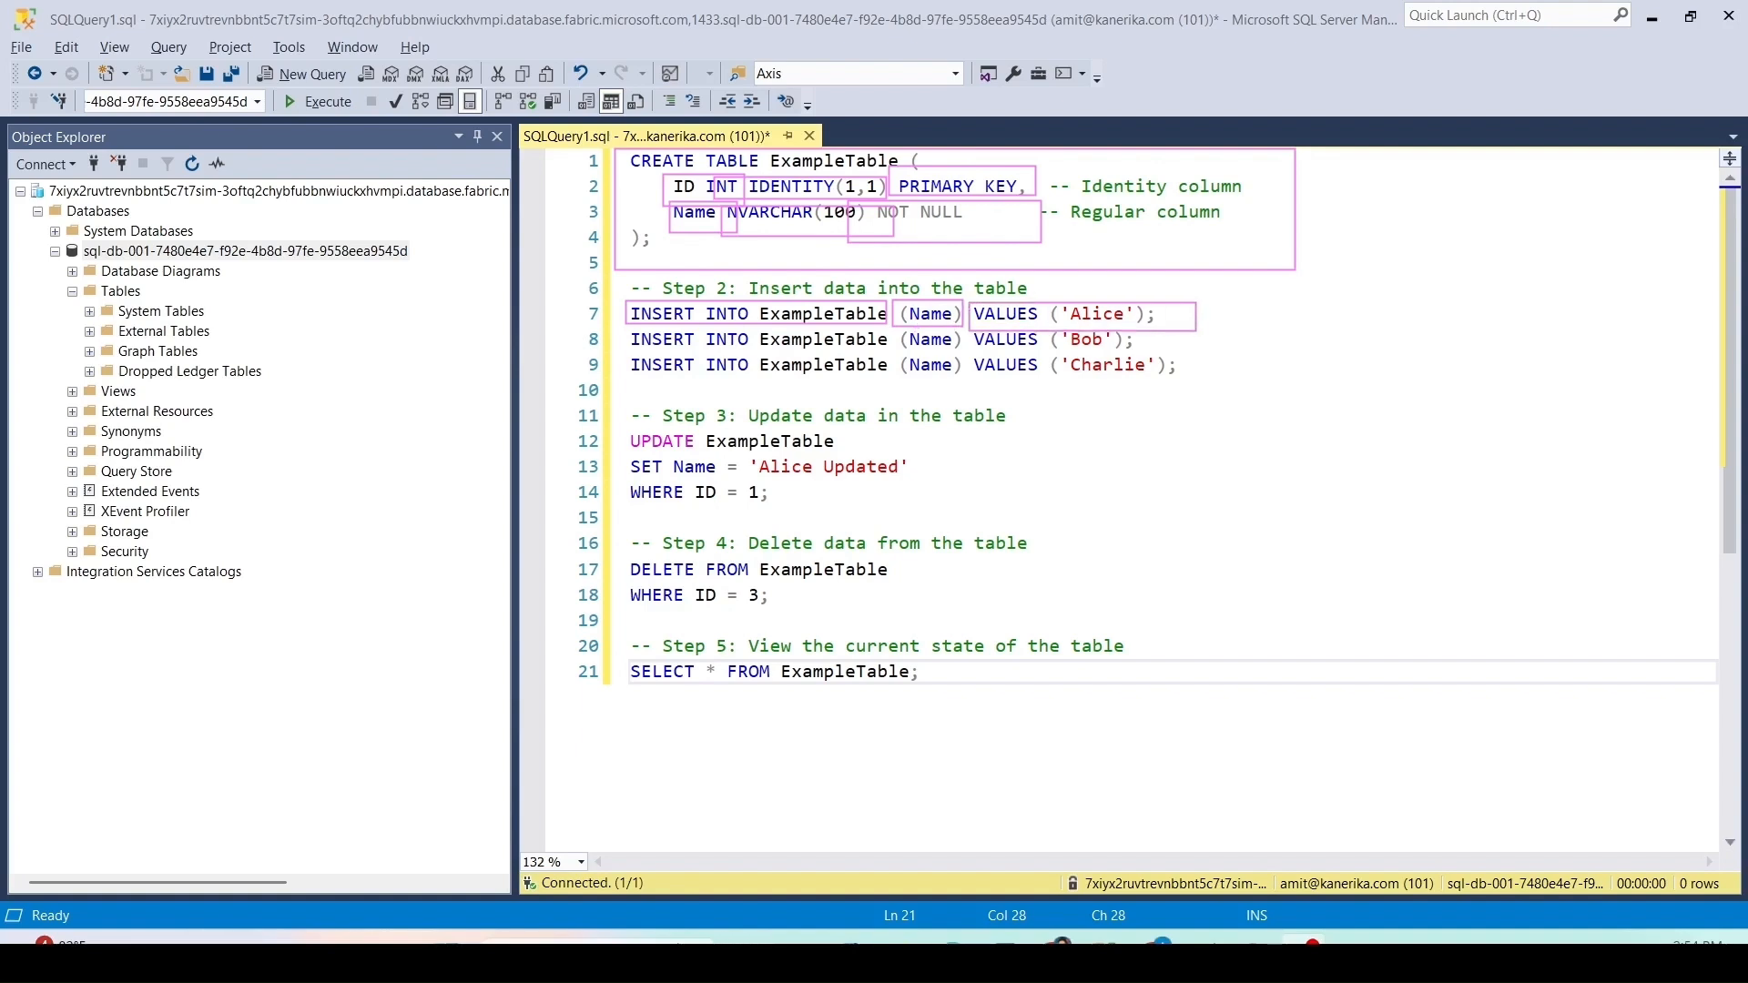
{"action": "mouse_move", "coordinate": [628, 328]}
{"action": "left_mouse_down"}
{"action": "mouse_move", "coordinate": [961, 377]}
{"action": "mouse_move", "coordinate": [1214, 348]}
{"action": "left_mouse_up"}
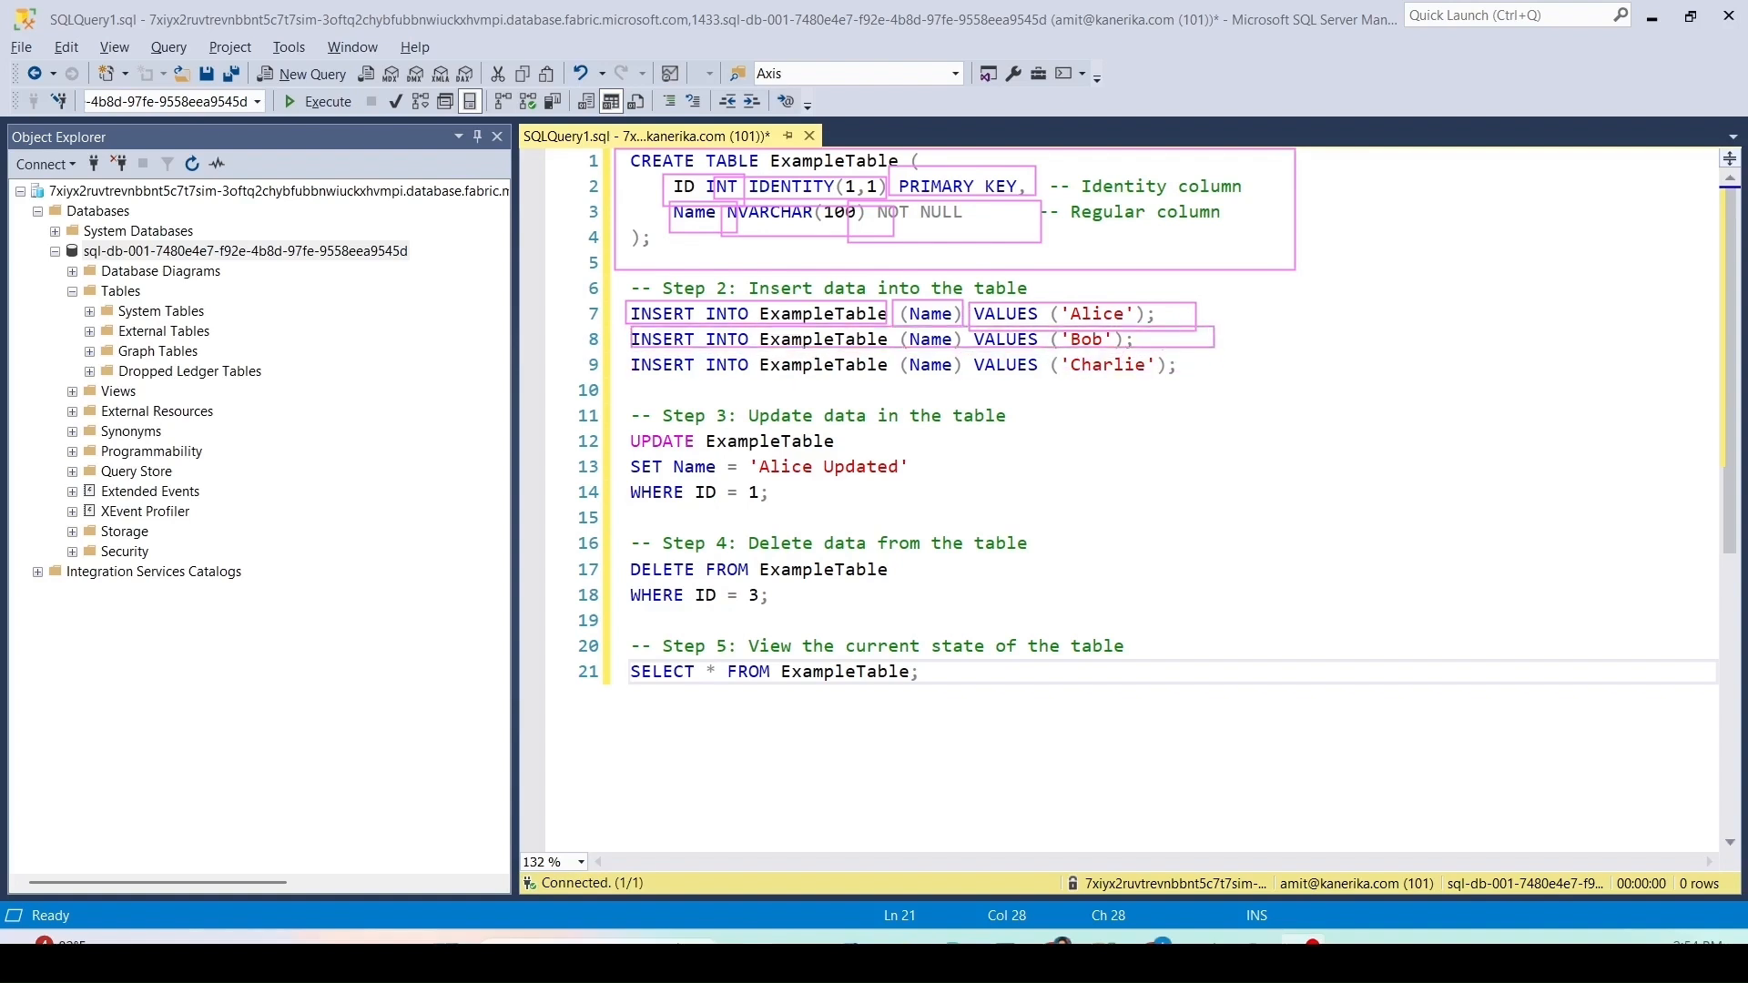
{"action": "left_click_drag", "start_coordinate": [618, 352], "coordinate": [1213, 380]}
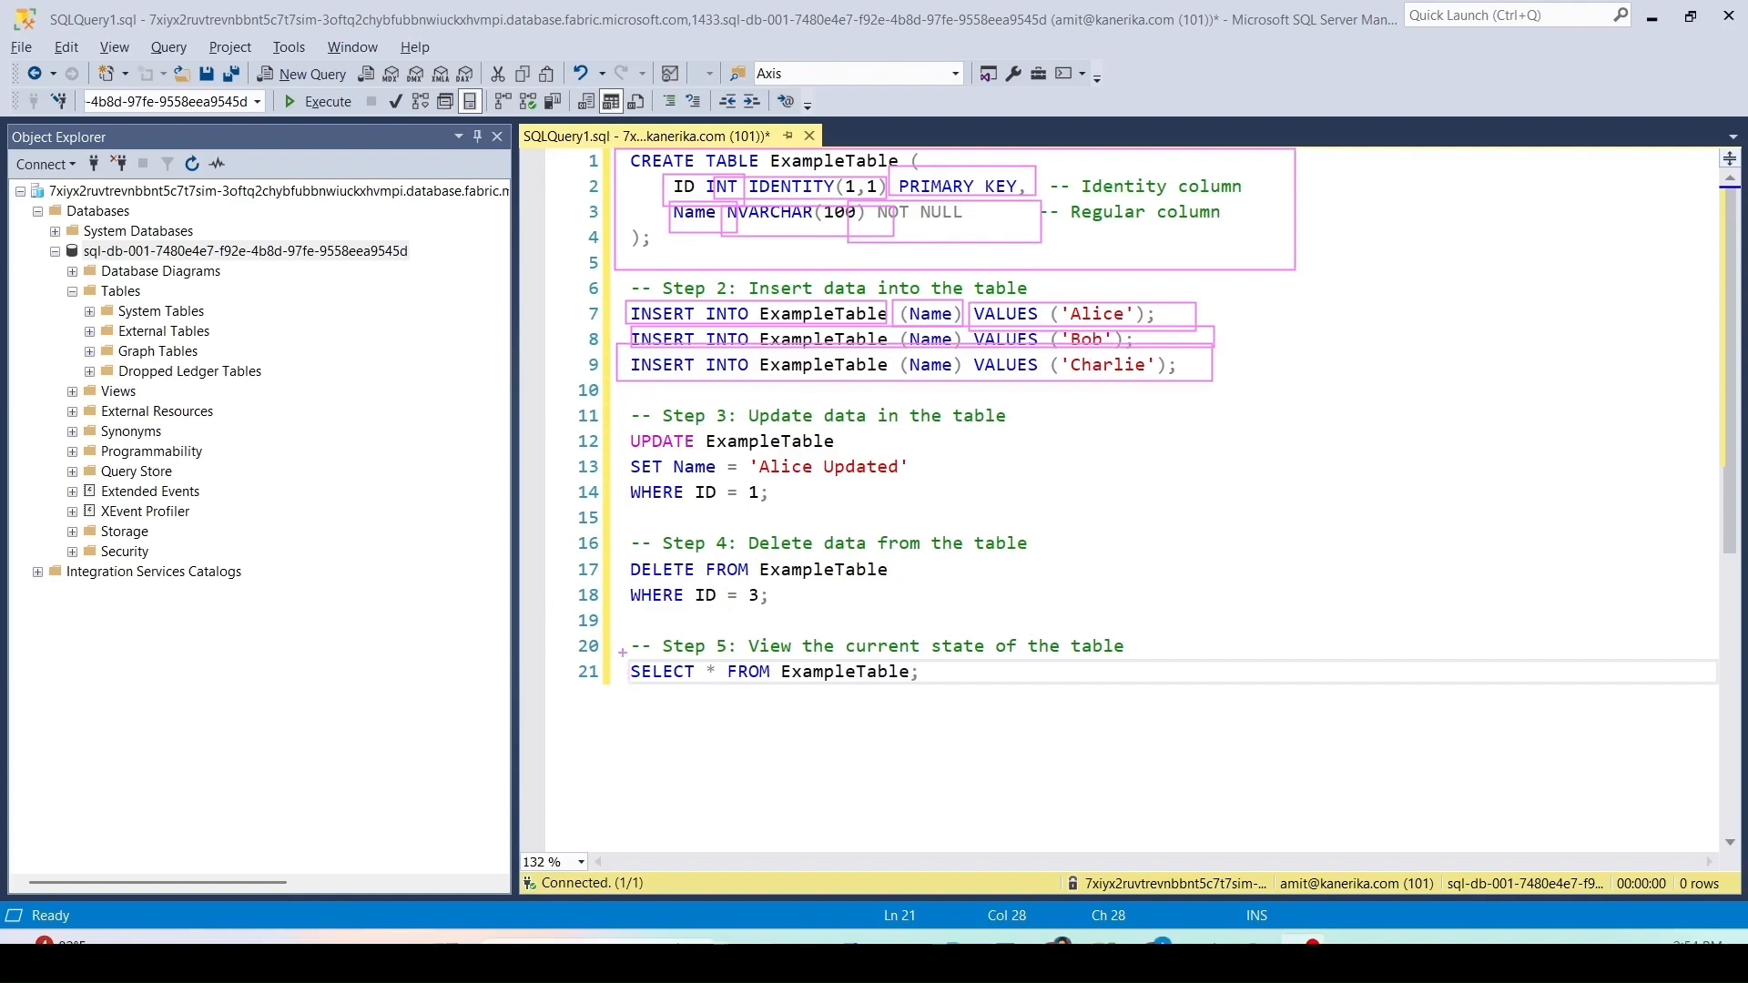
{"action": "left_click_drag", "start_coordinate": [624, 656], "coordinate": [950, 686]}
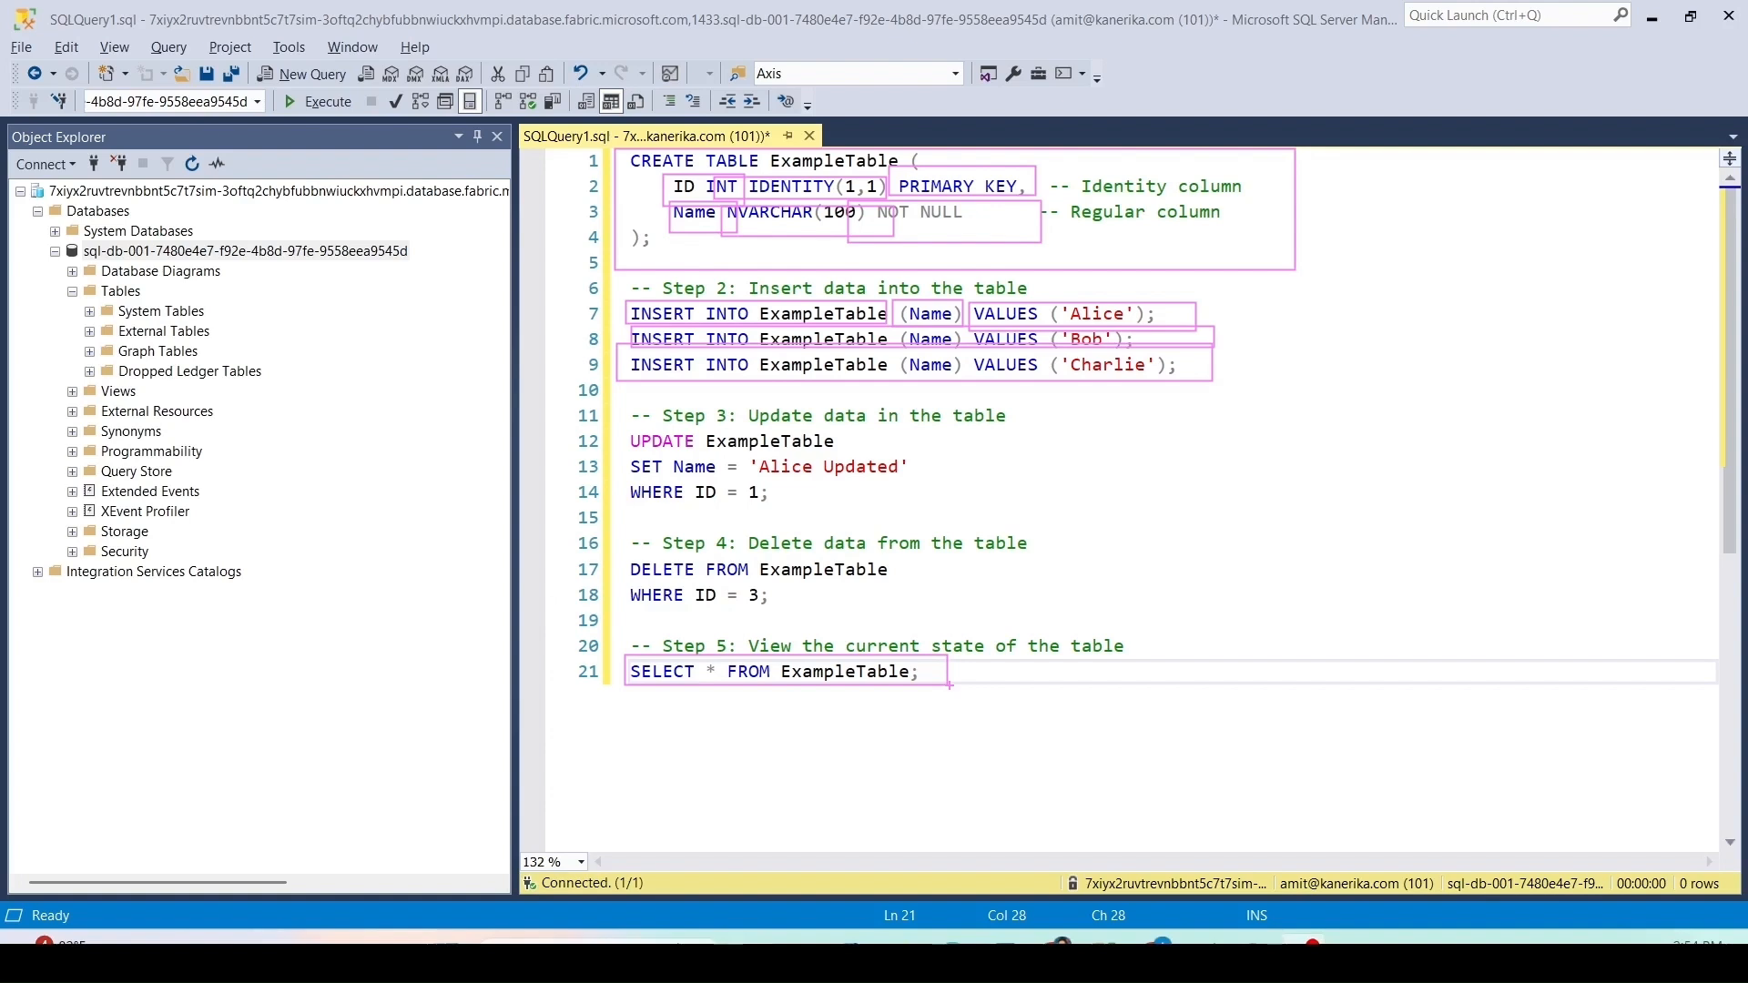
{"action": "key", "text": "Escape"}
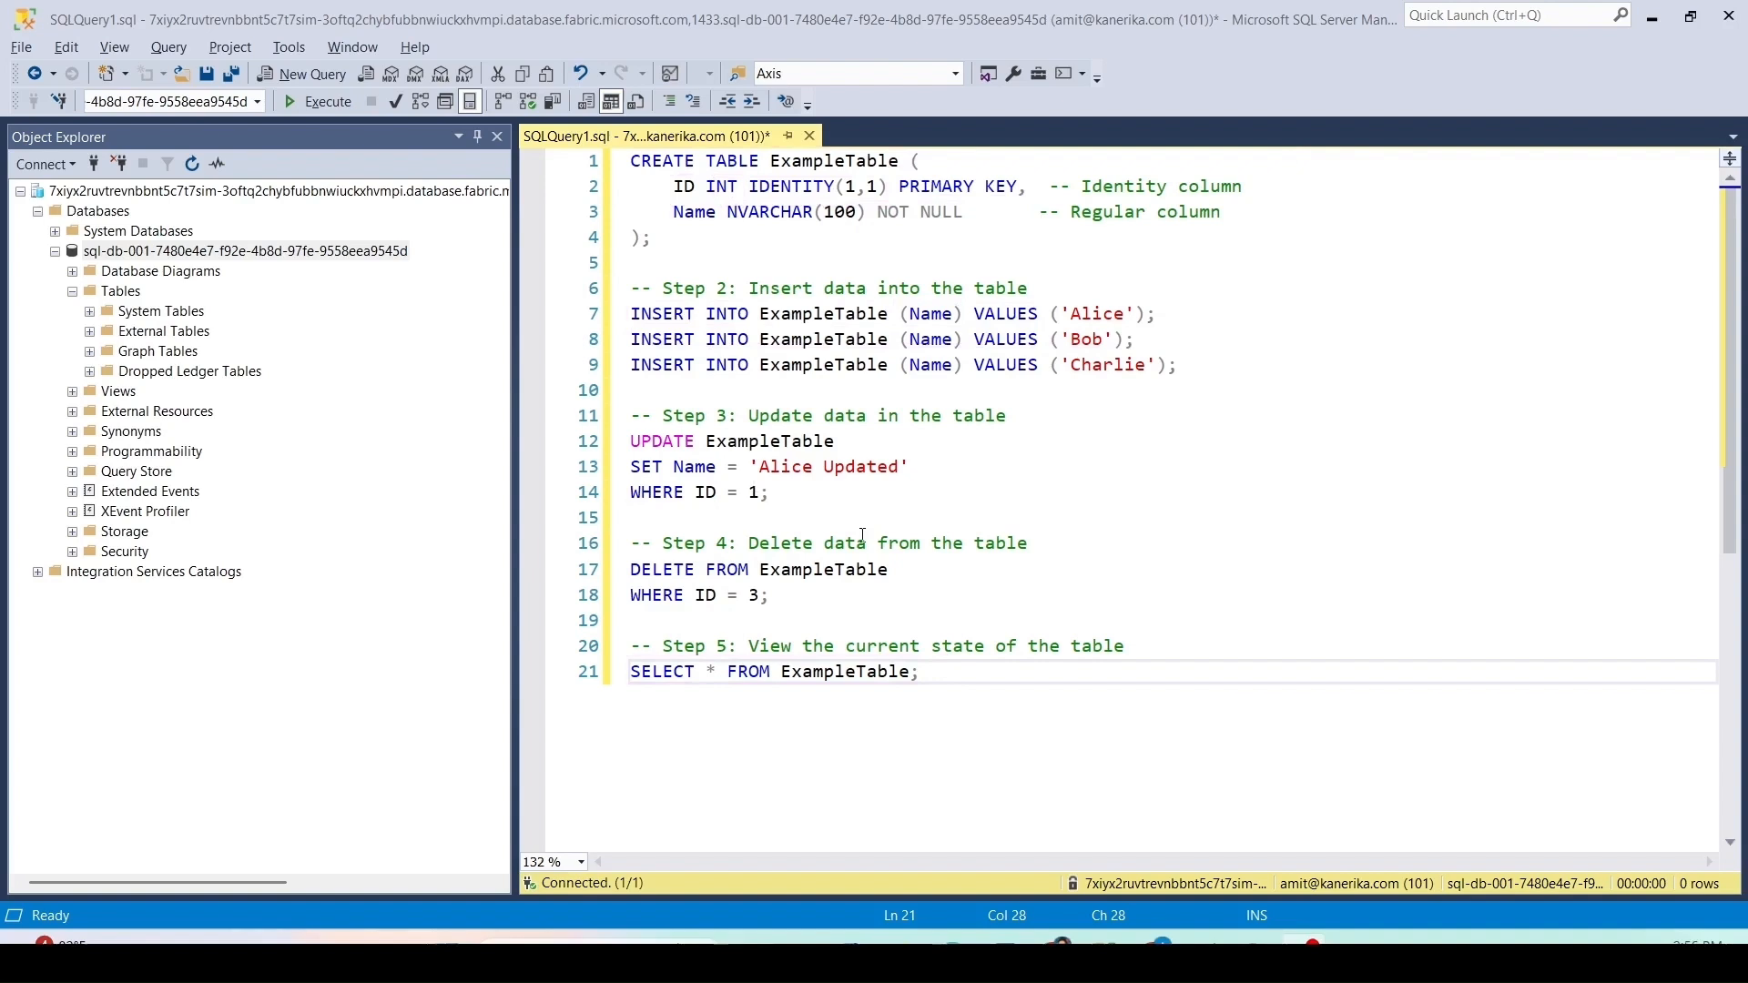
{"action": "left_click_drag", "start_coordinate": [616, 431], "coordinate": [1002, 516]}
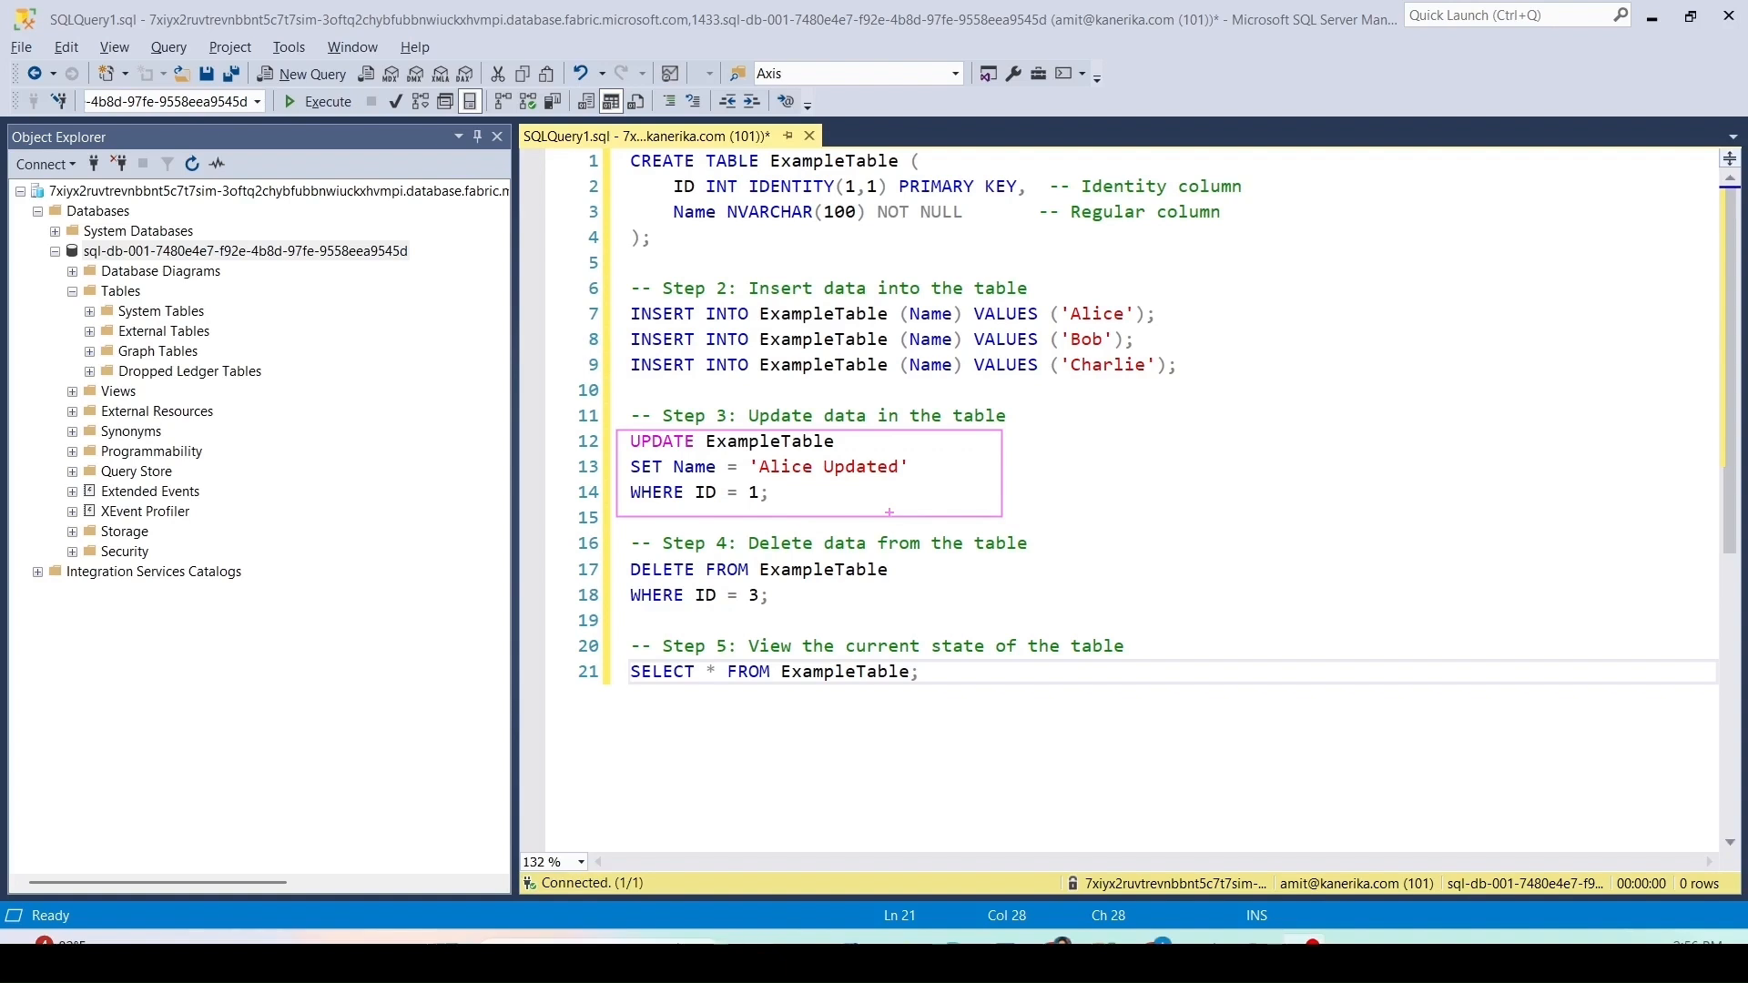
{"action": "left_click_drag", "start_coordinate": [619, 553], "coordinate": [1013, 610]}
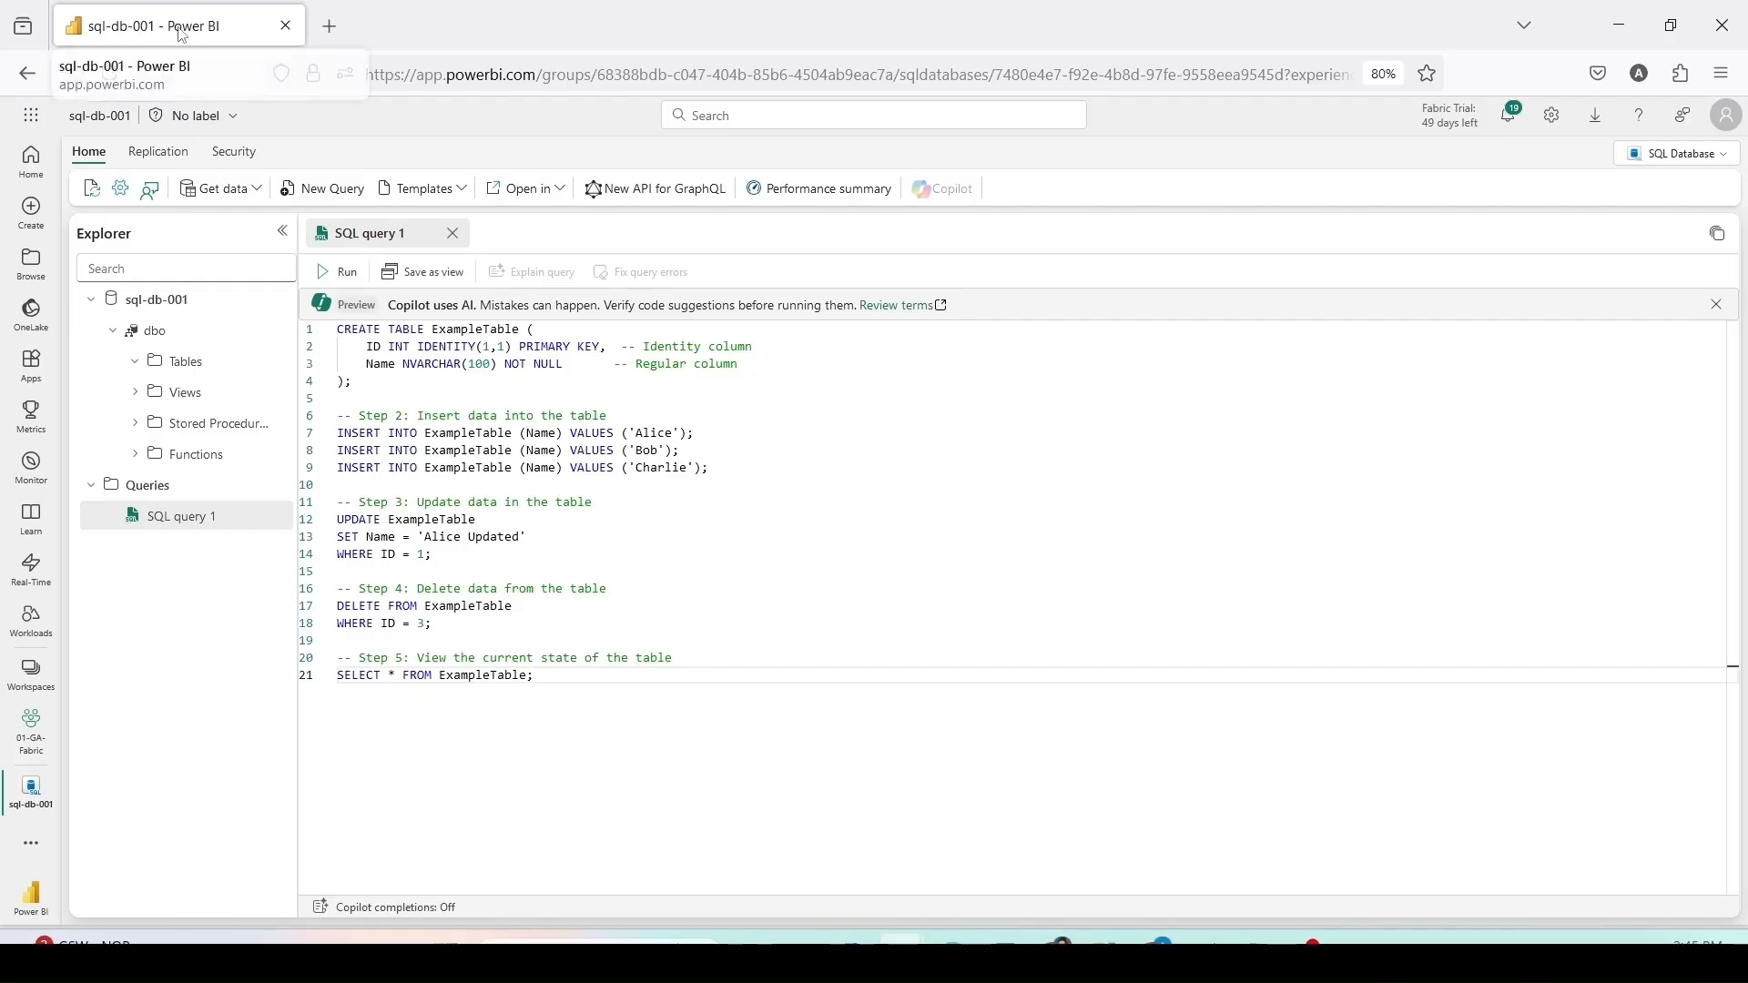
Step: Switch to Microsoft Fabric, duplicate the sql-db-001 browser tab and open the 01-GA-Fabric workspace in the duplicate
{"action": "right_click", "coordinate": [182, 35]}
{"action": "left_click", "coordinate": [238, 209]}
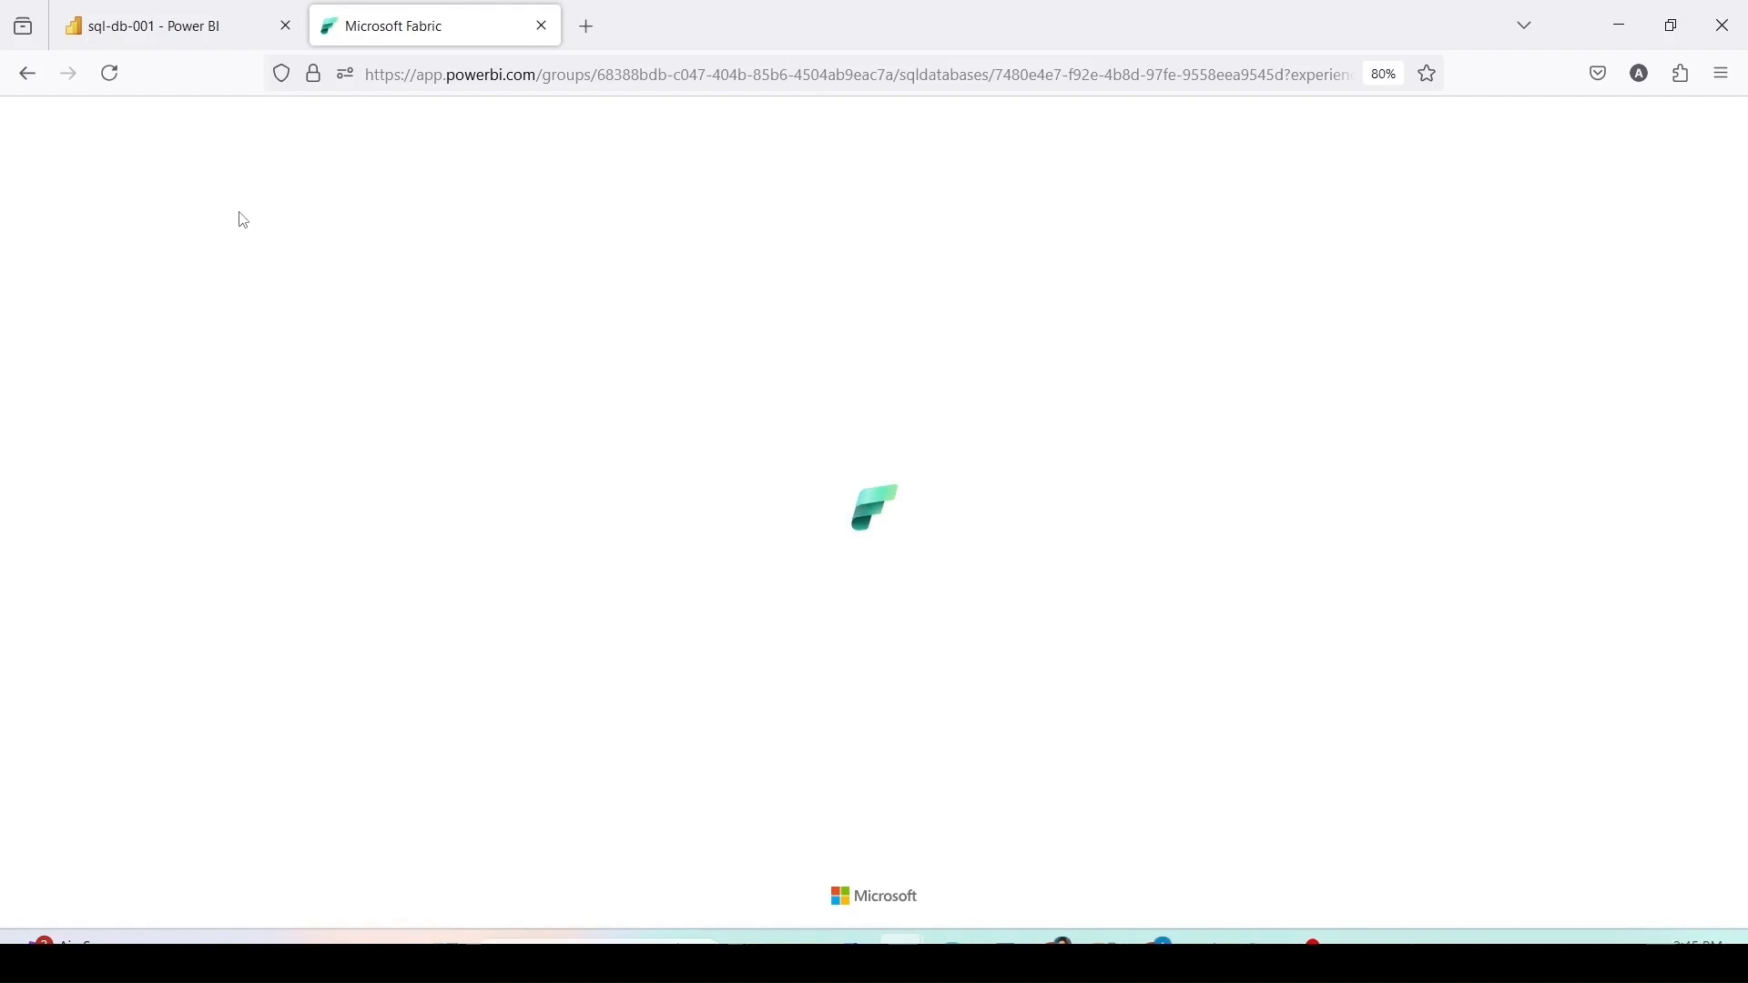
{"action": "left_click", "coordinate": [32, 694]}
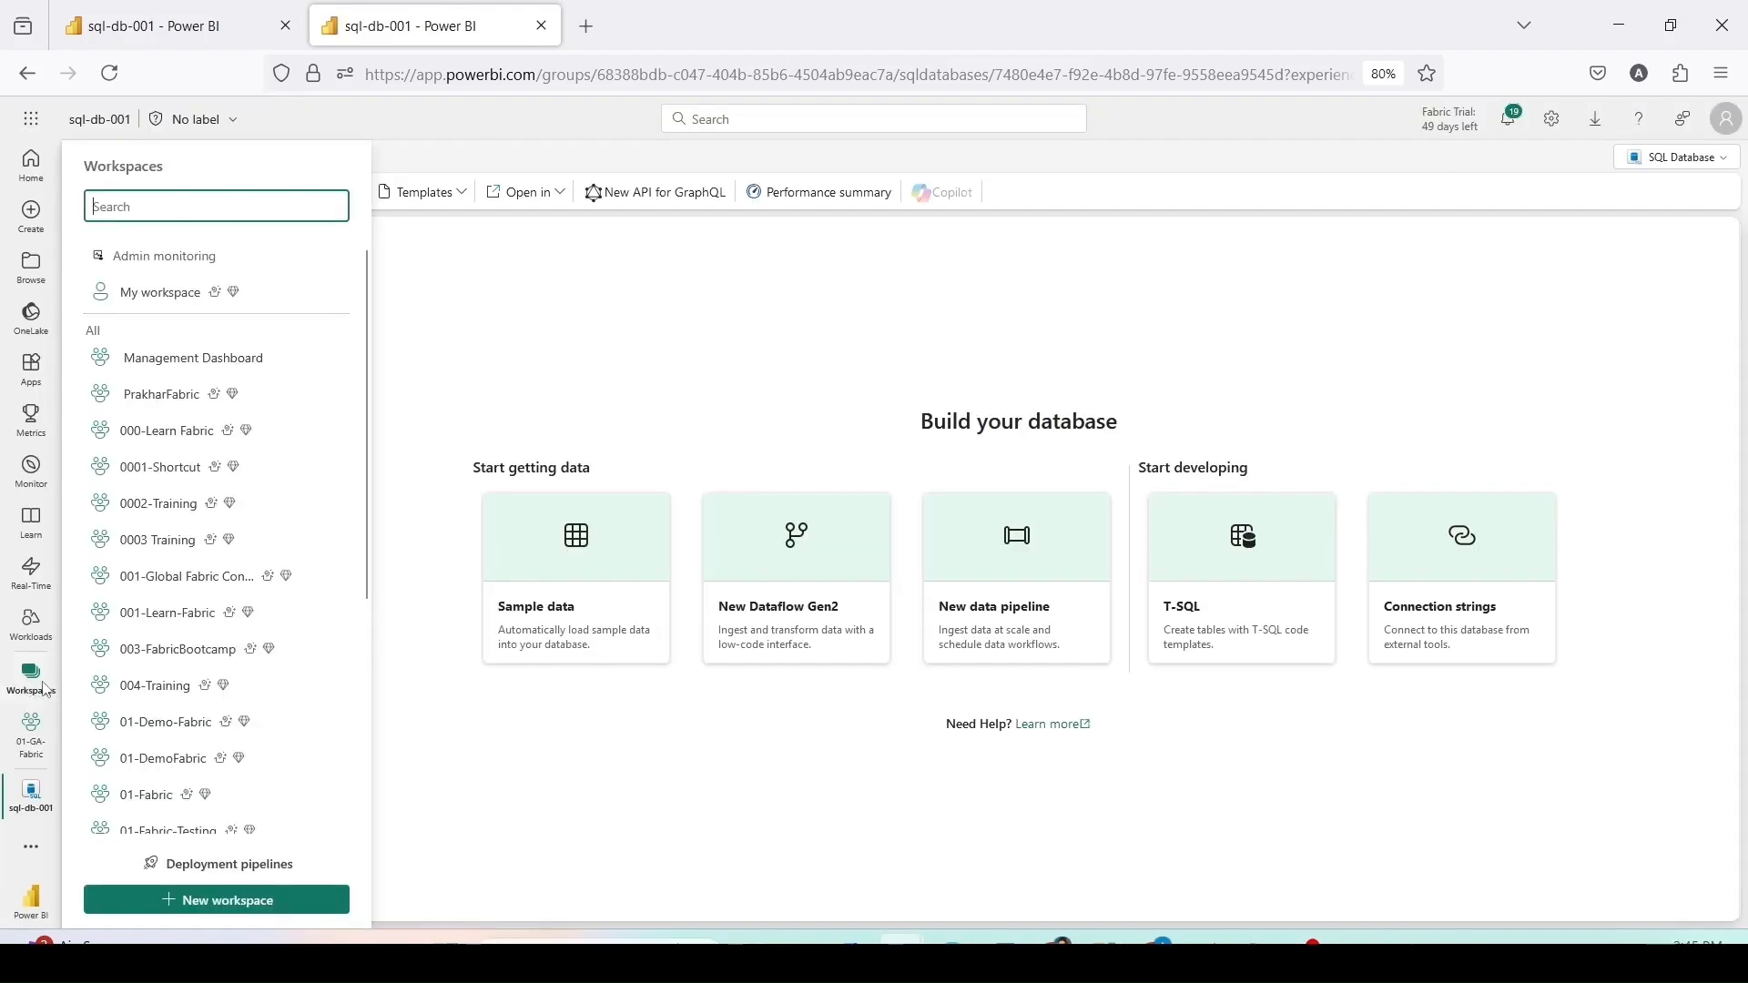
{"action": "left_click", "coordinate": [36, 744]}
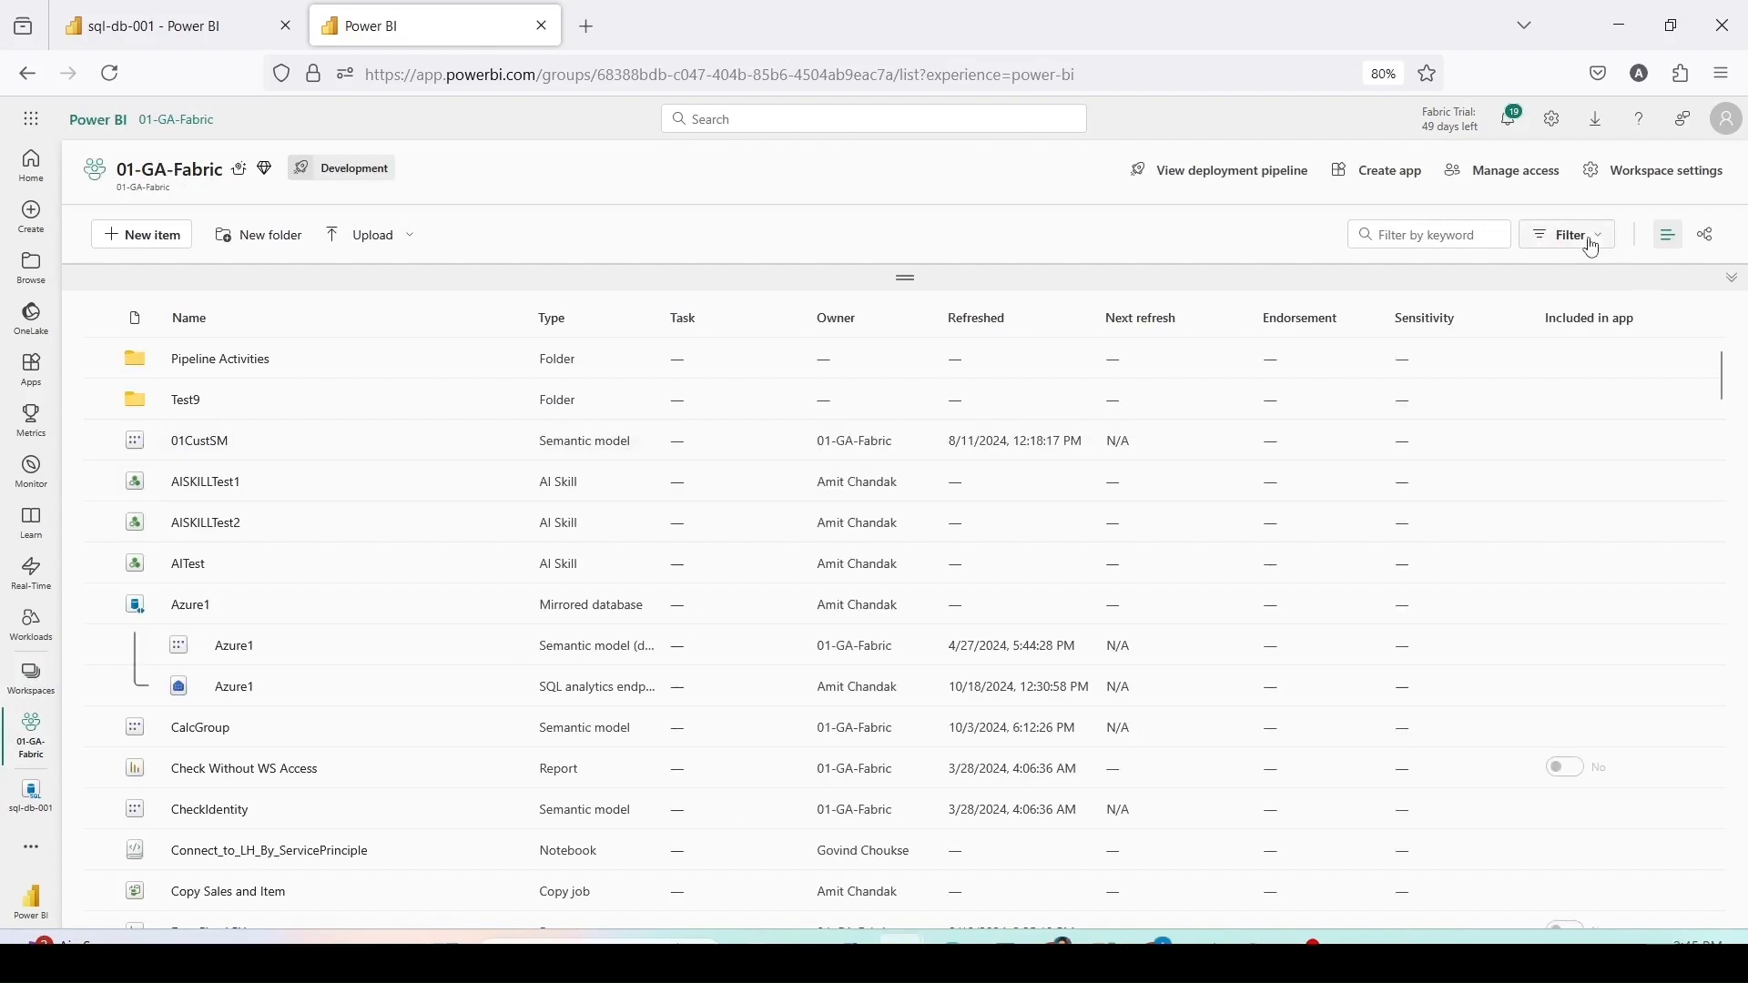
Step: Filter the 01-GA-Fabric workspace items by the SQL Database type
{"action": "left_click", "coordinate": [1592, 248]}
{"action": "left_click", "coordinate": [1416, 528]}
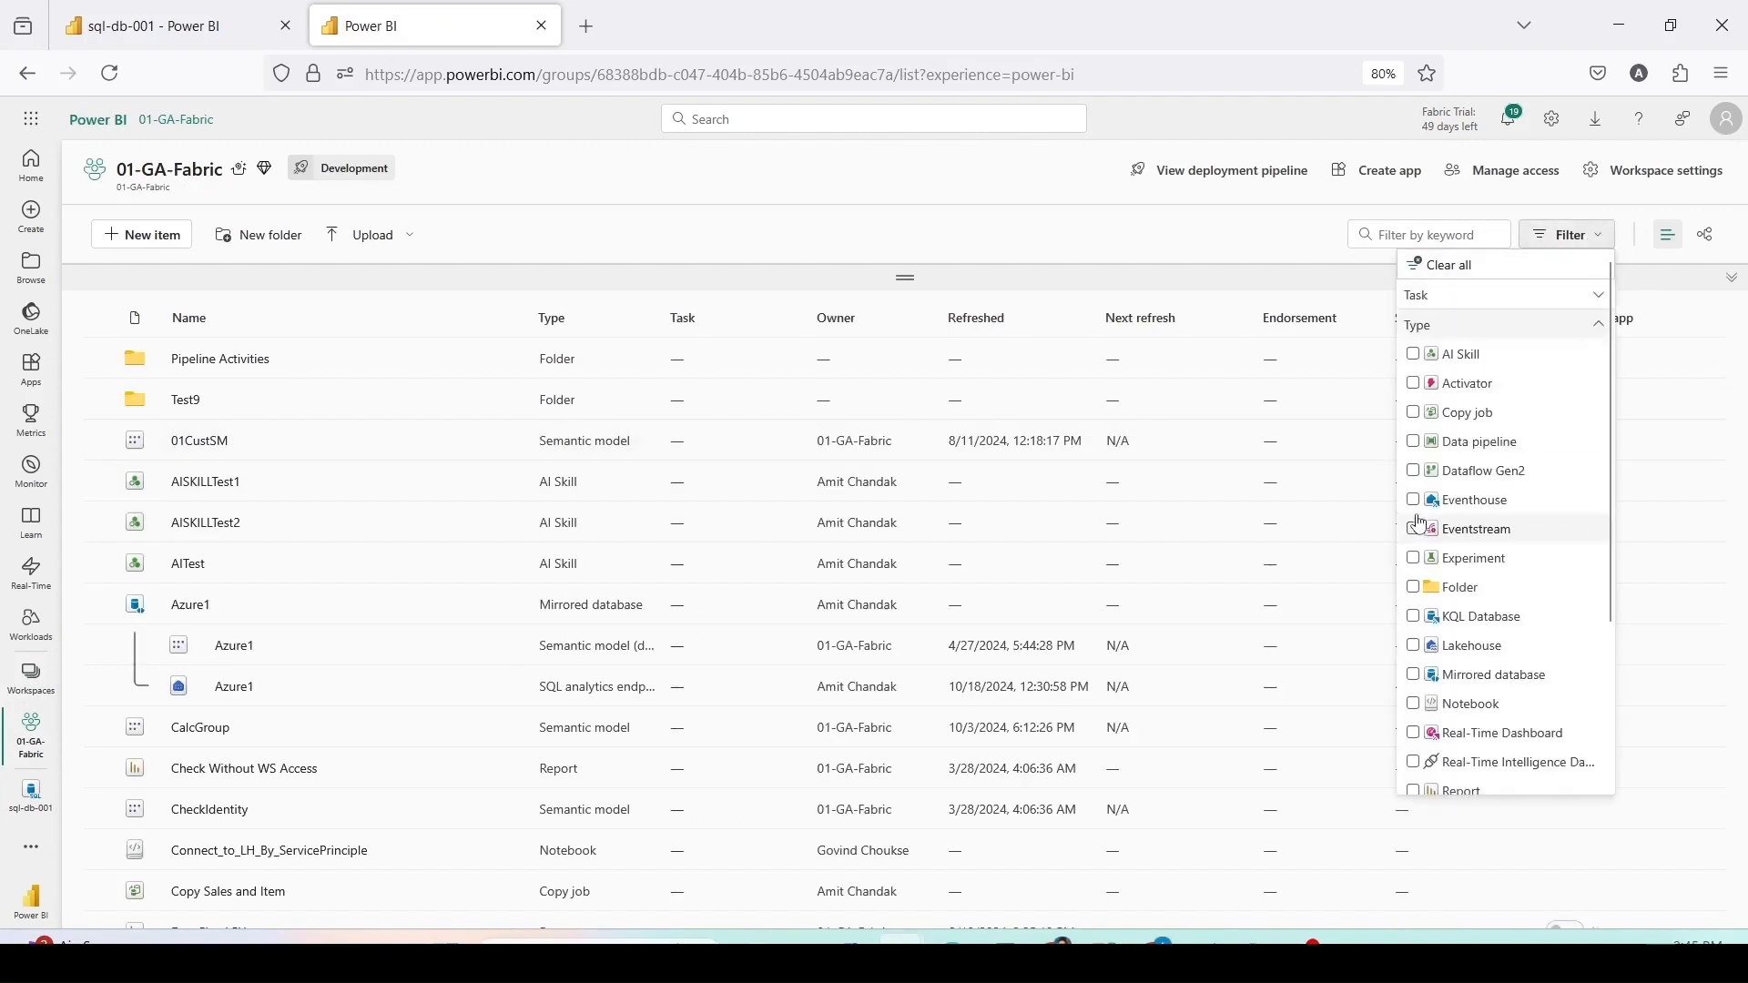
{"action": "scroll", "coordinate": [1413, 628], "scroll_direction": "down", "scroll_amount": 2}
{"action": "left_click", "coordinate": [1413, 604]}
{"action": "left_click", "coordinate": [387, 631]}
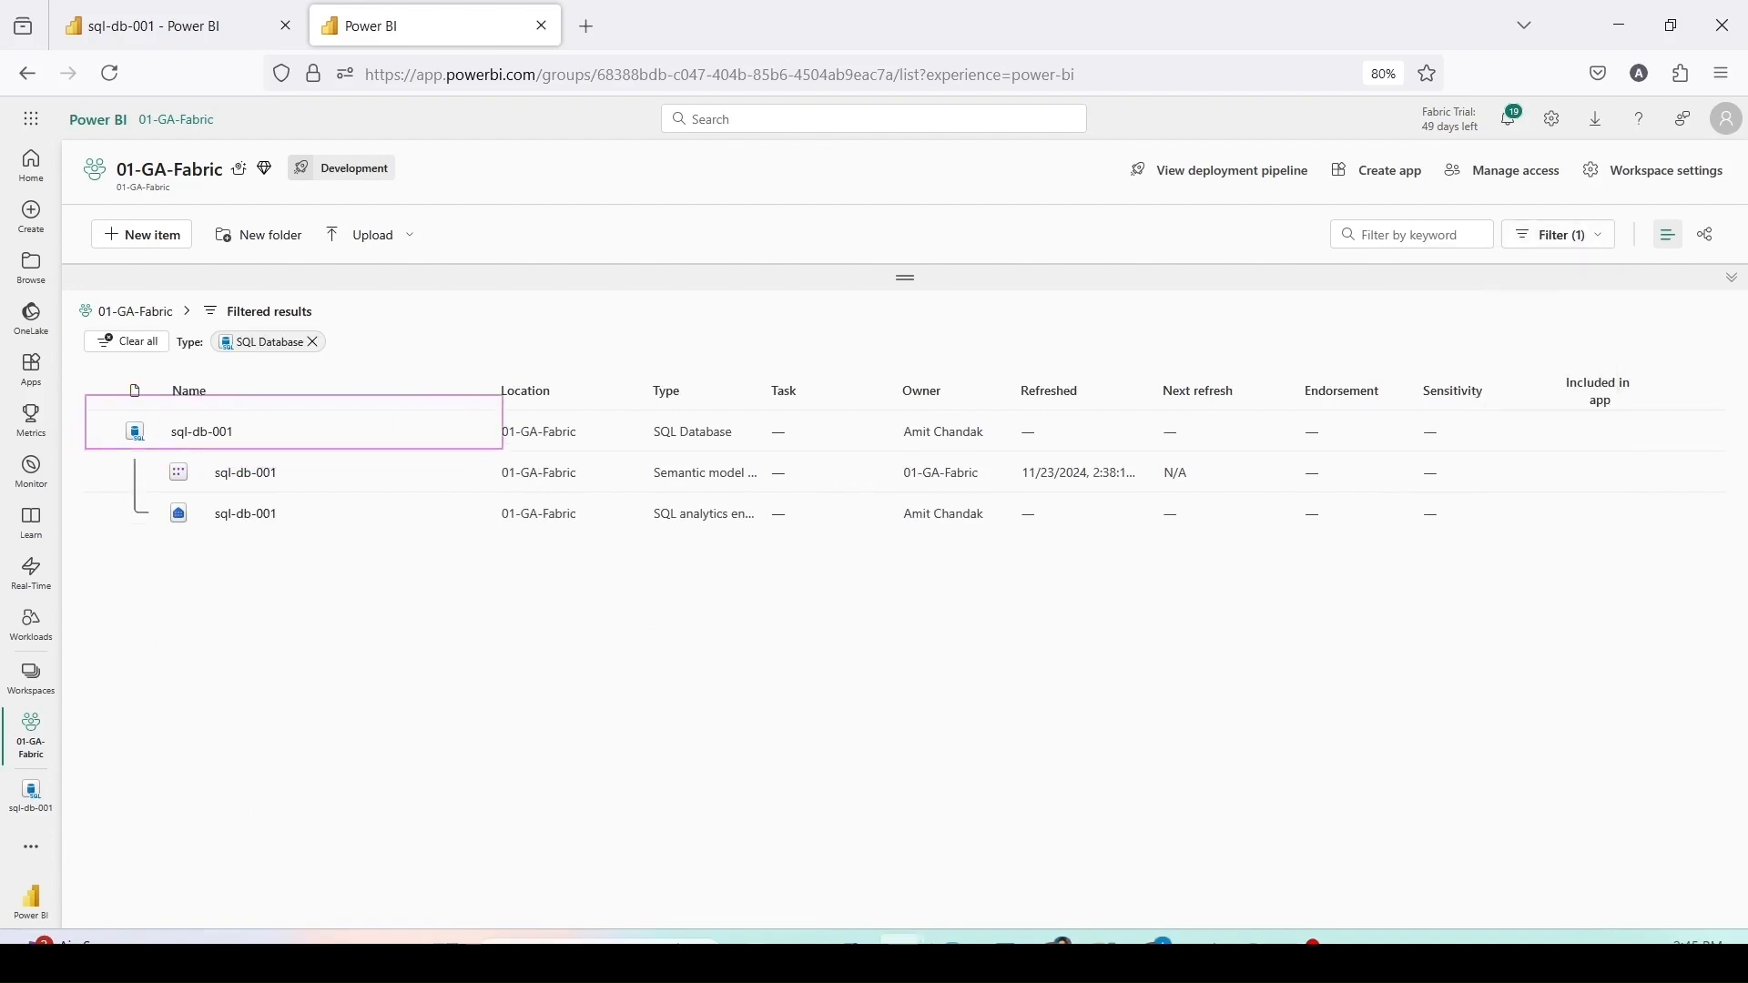
{"action": "left_click_drag", "start_coordinate": [563, 539], "coordinate": [597, 544]}
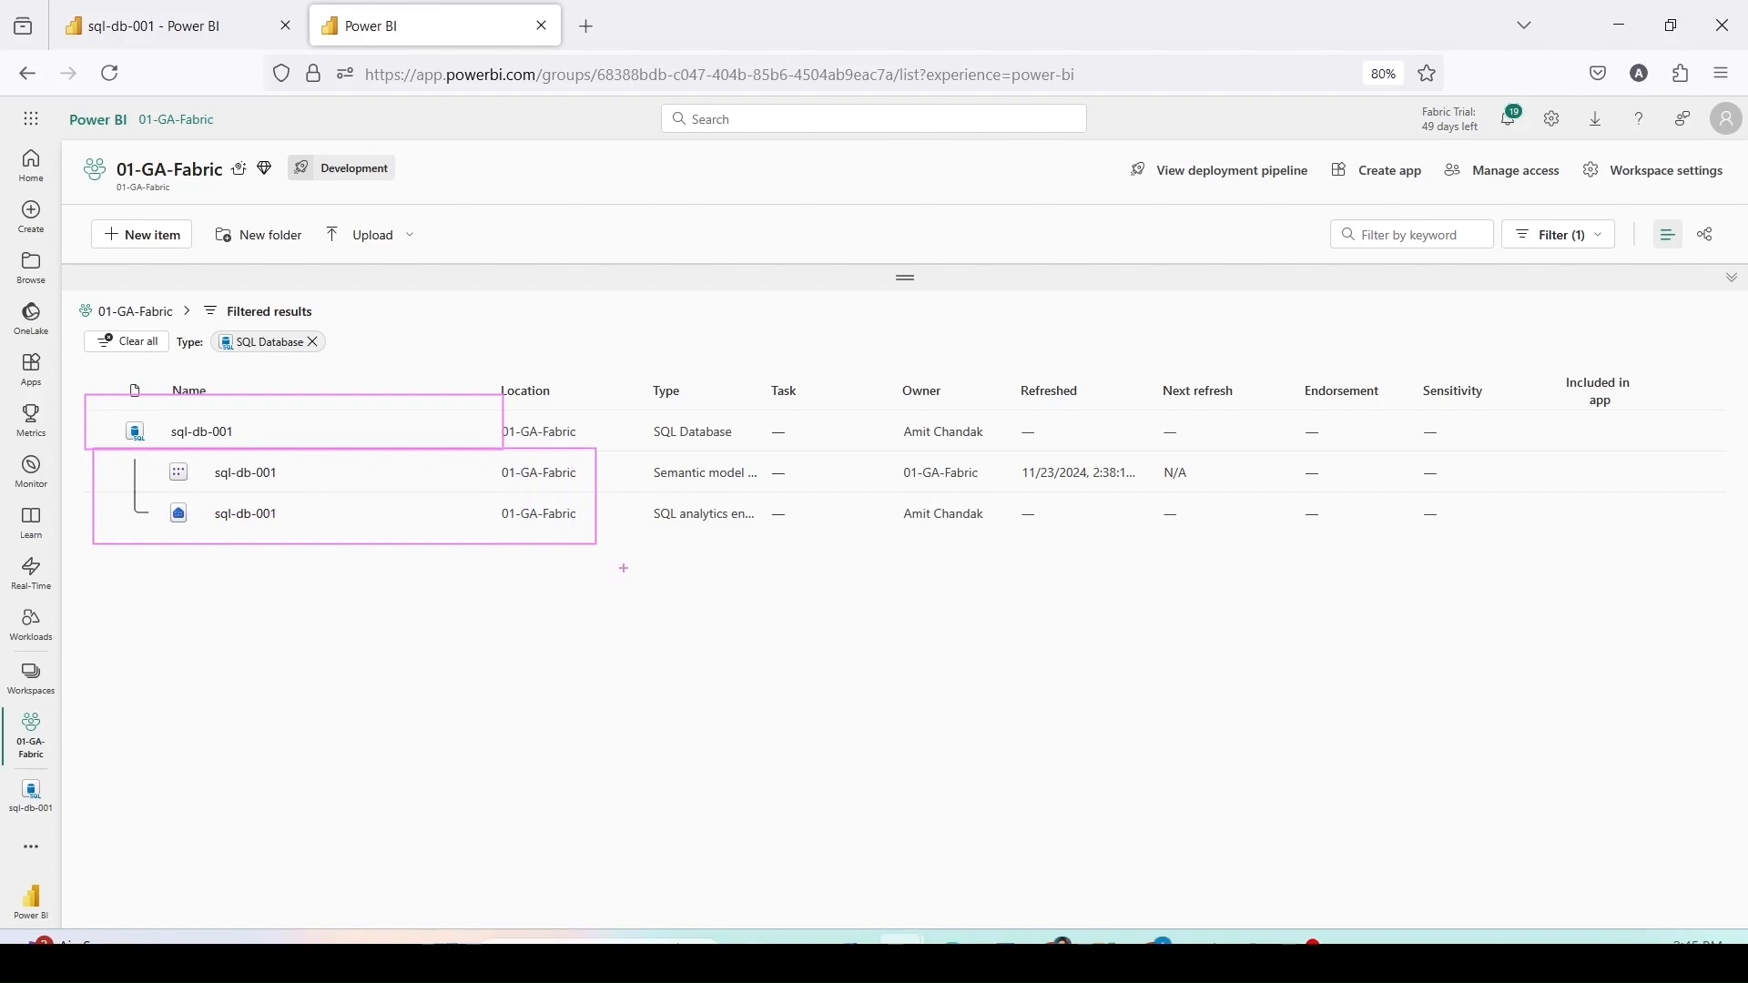
Step: Open the sql-db-001 SQL analytics endpoint in a new browser tab and expand its Schemas folder and dbo schema
{"action": "middle_click", "coordinate": [255, 516]}
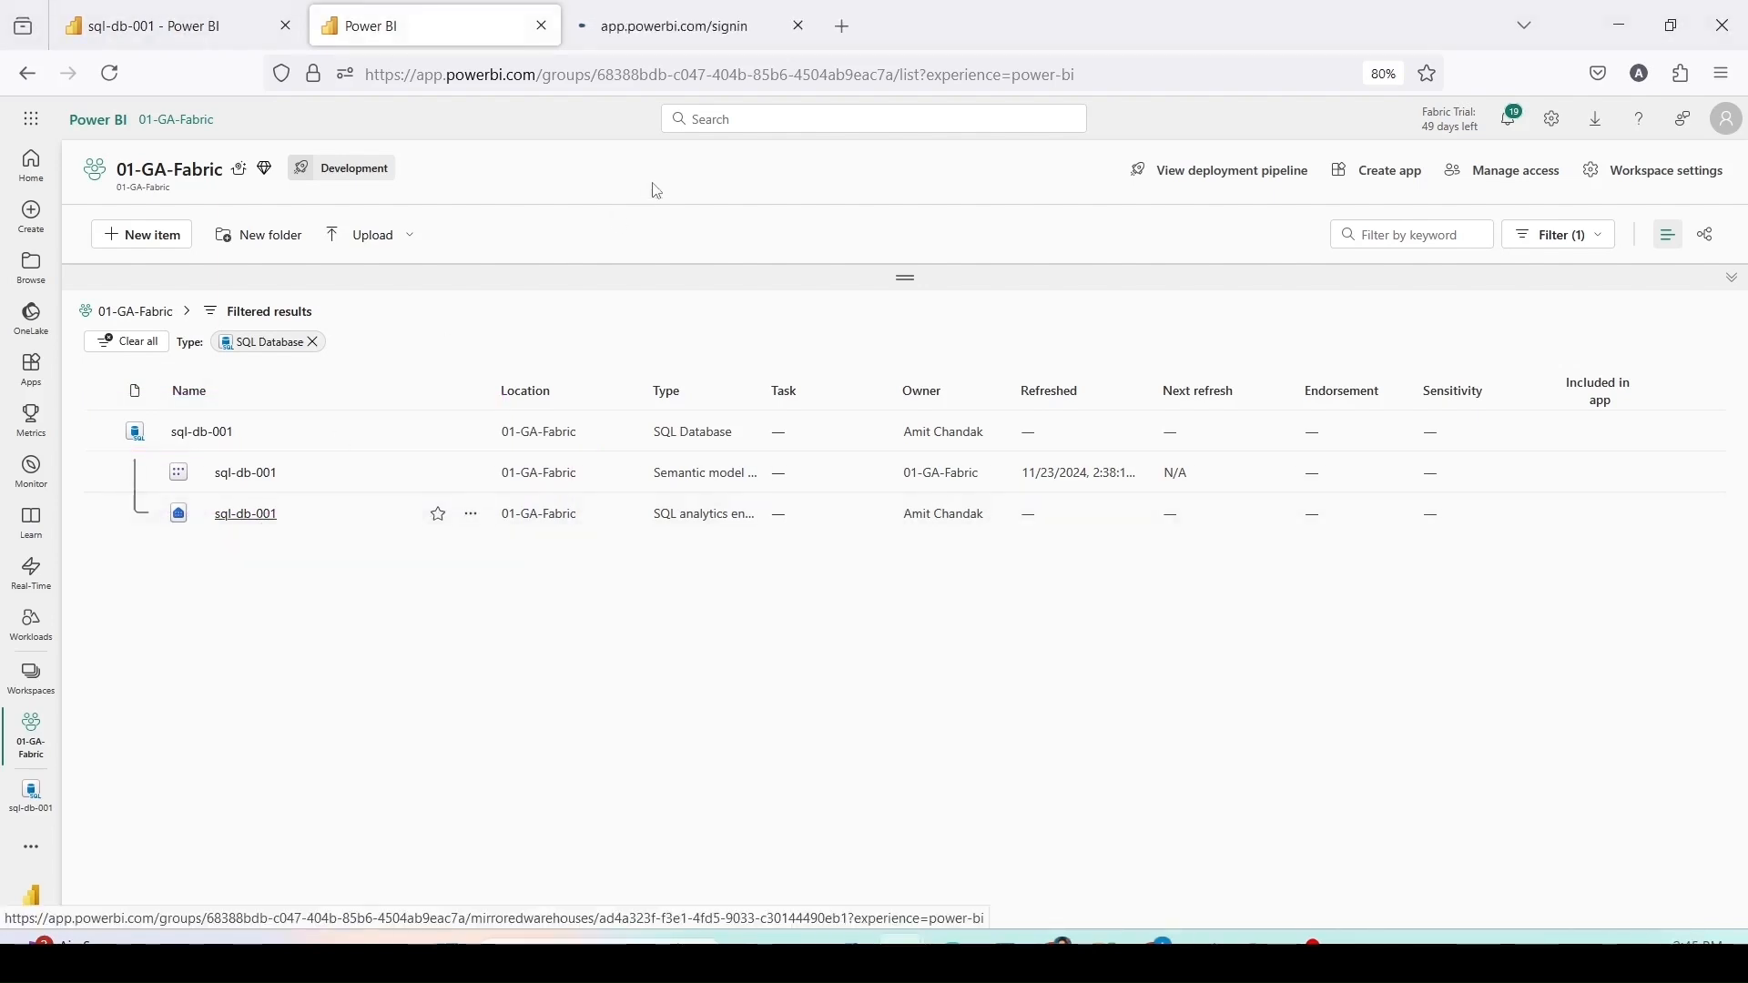
{"action": "left_click", "coordinate": [651, 27]}
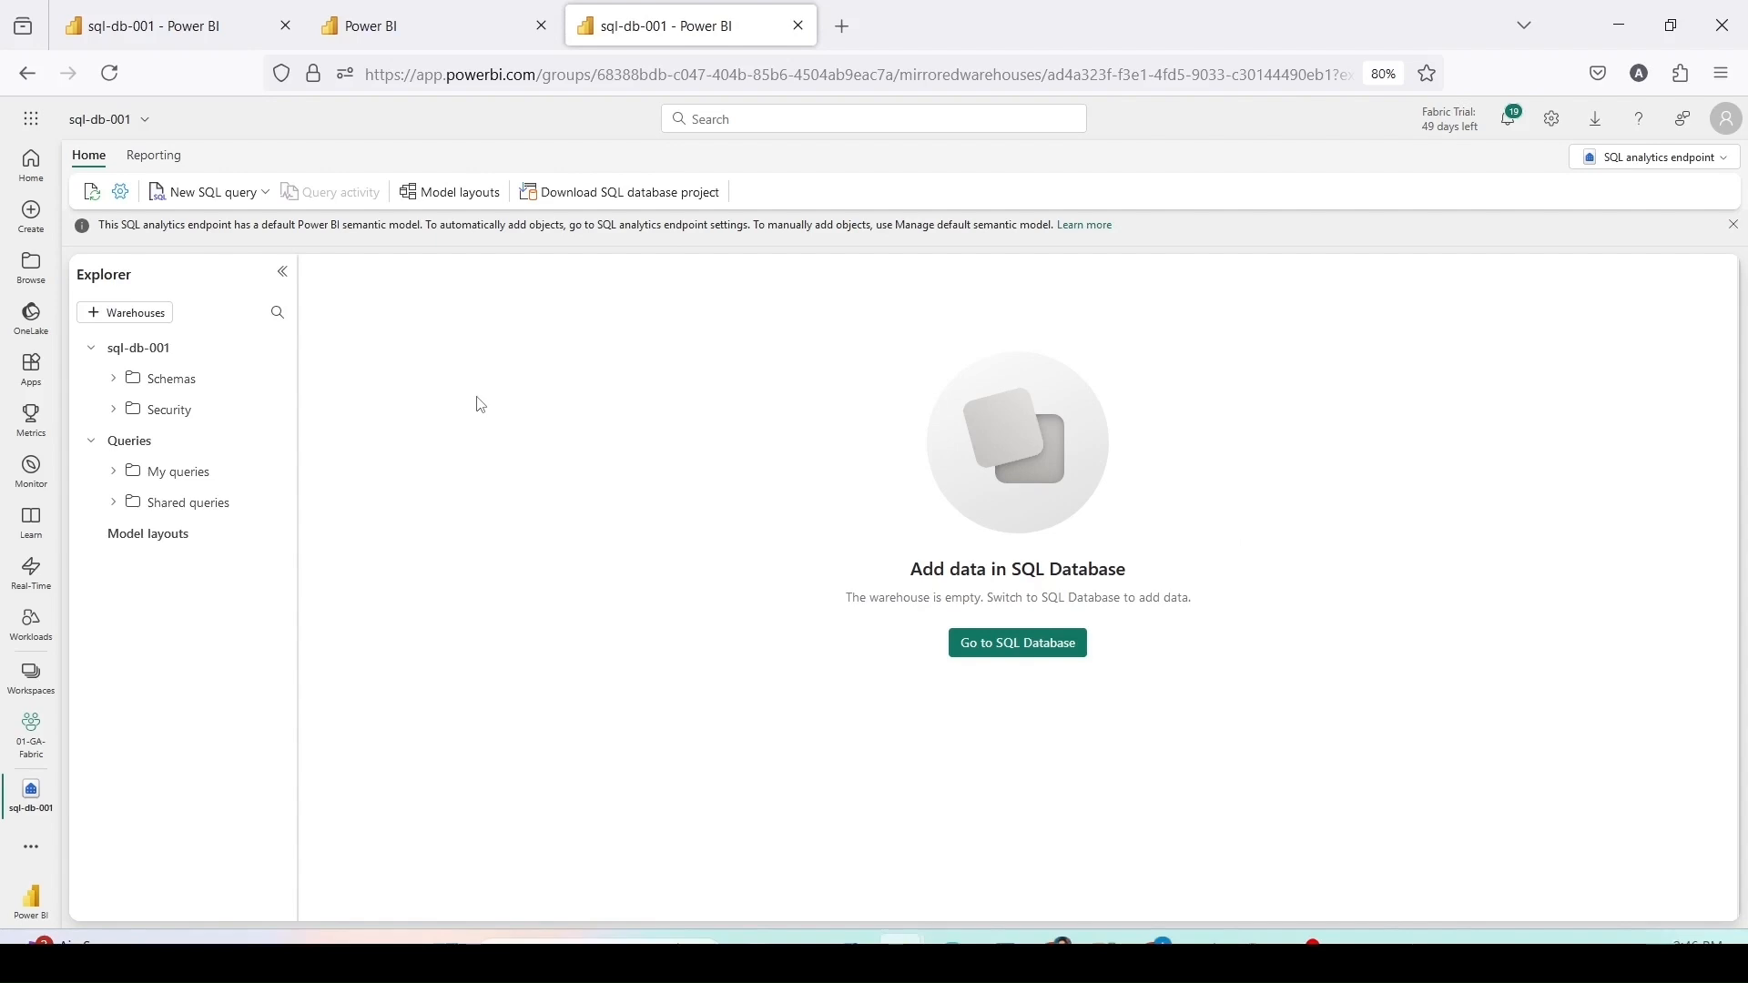
{"action": "left_click", "coordinate": [113, 379]}
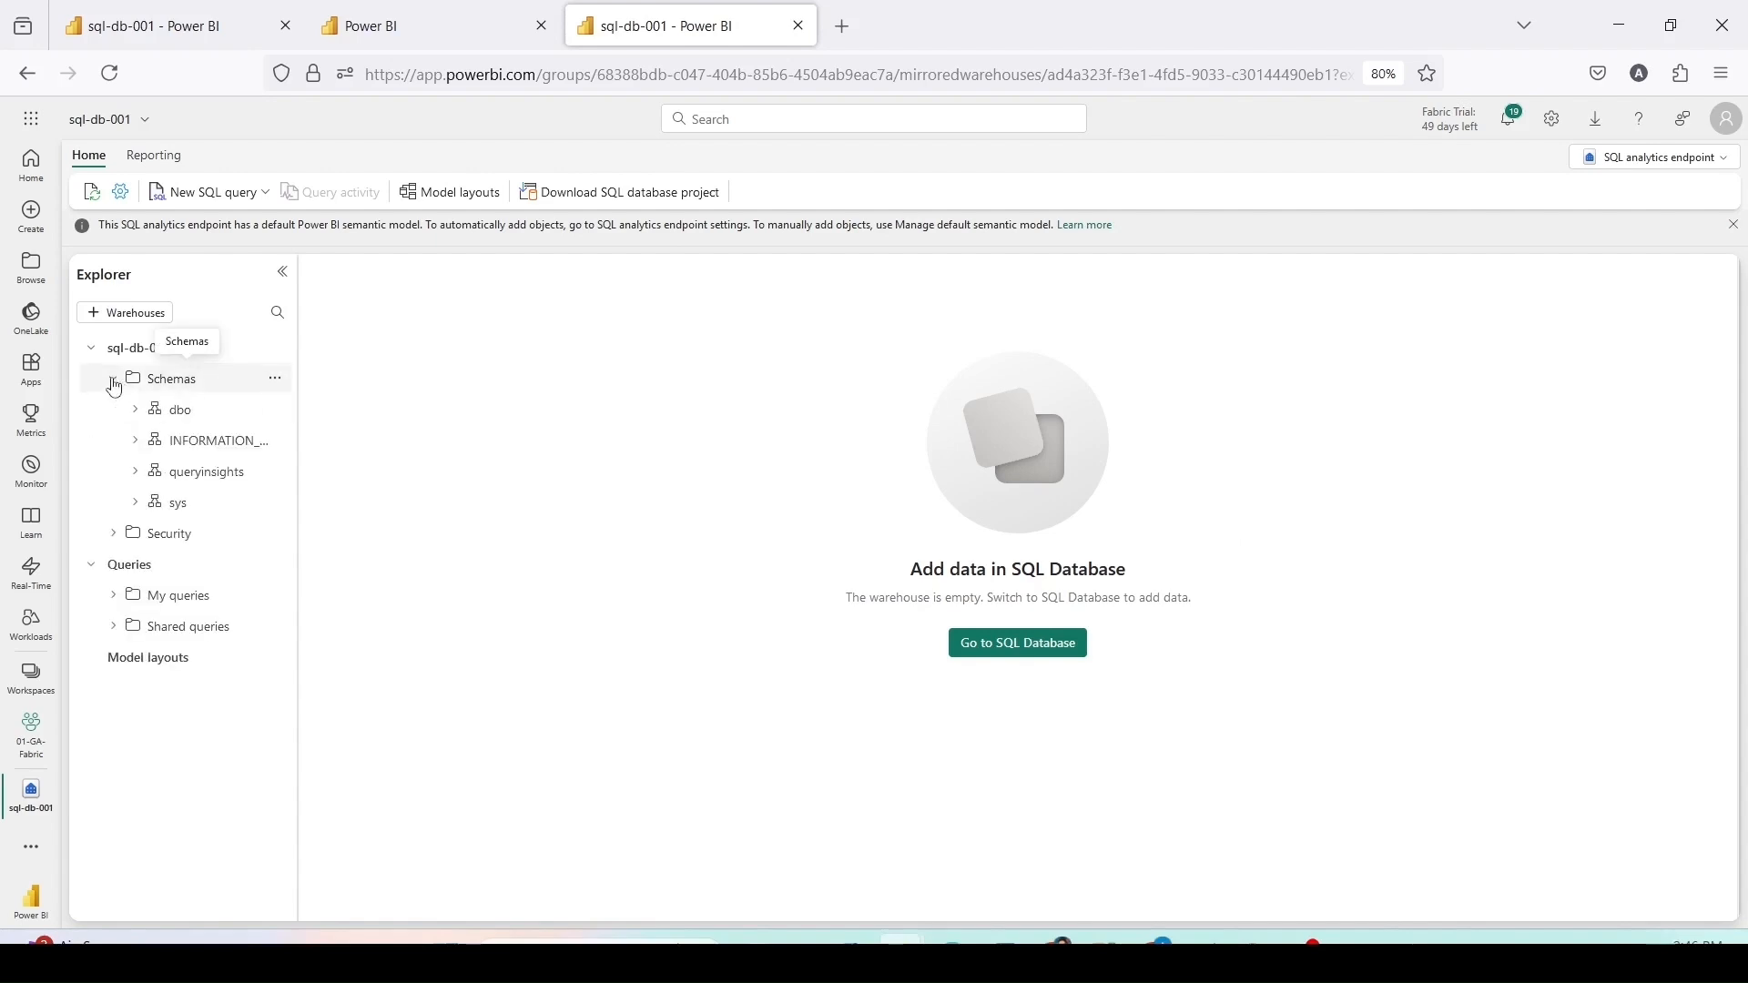
{"action": "left_click", "coordinate": [134, 411]}
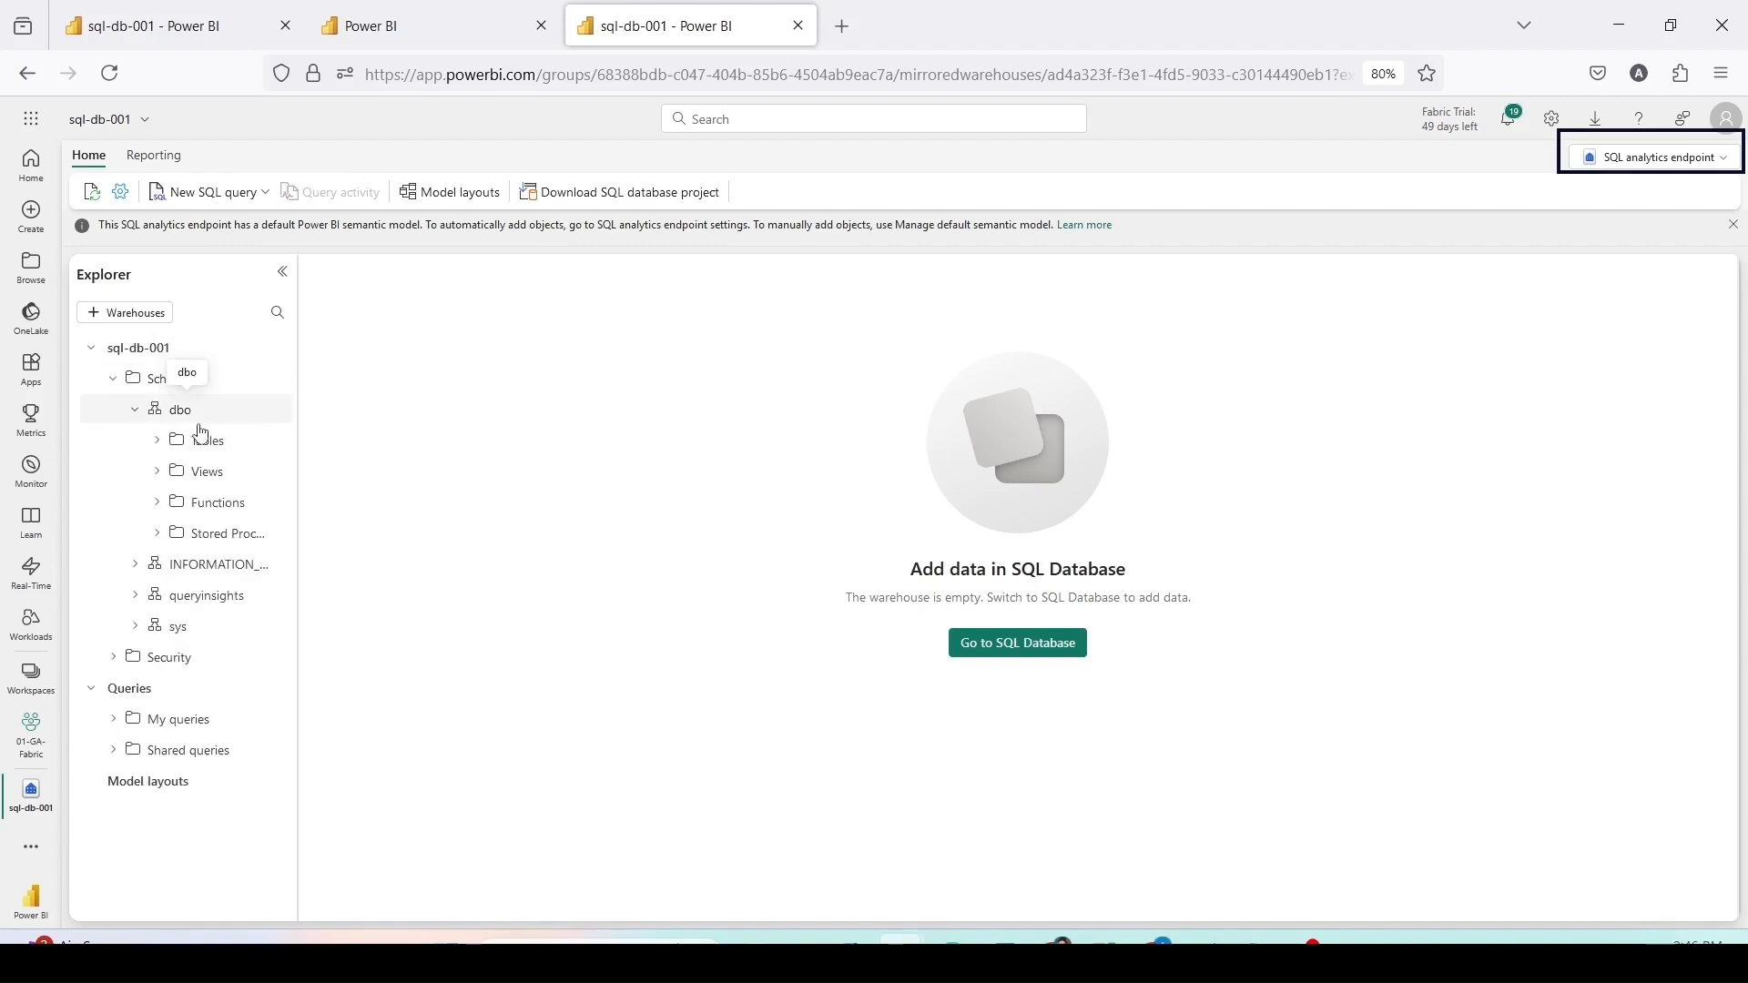
Step: Expand the dbo Tables folder in the SQL analytics endpoint and look over its Reporting commands and the 01-GA-Fabric item list
{"action": "left_click", "coordinate": [156, 442]}
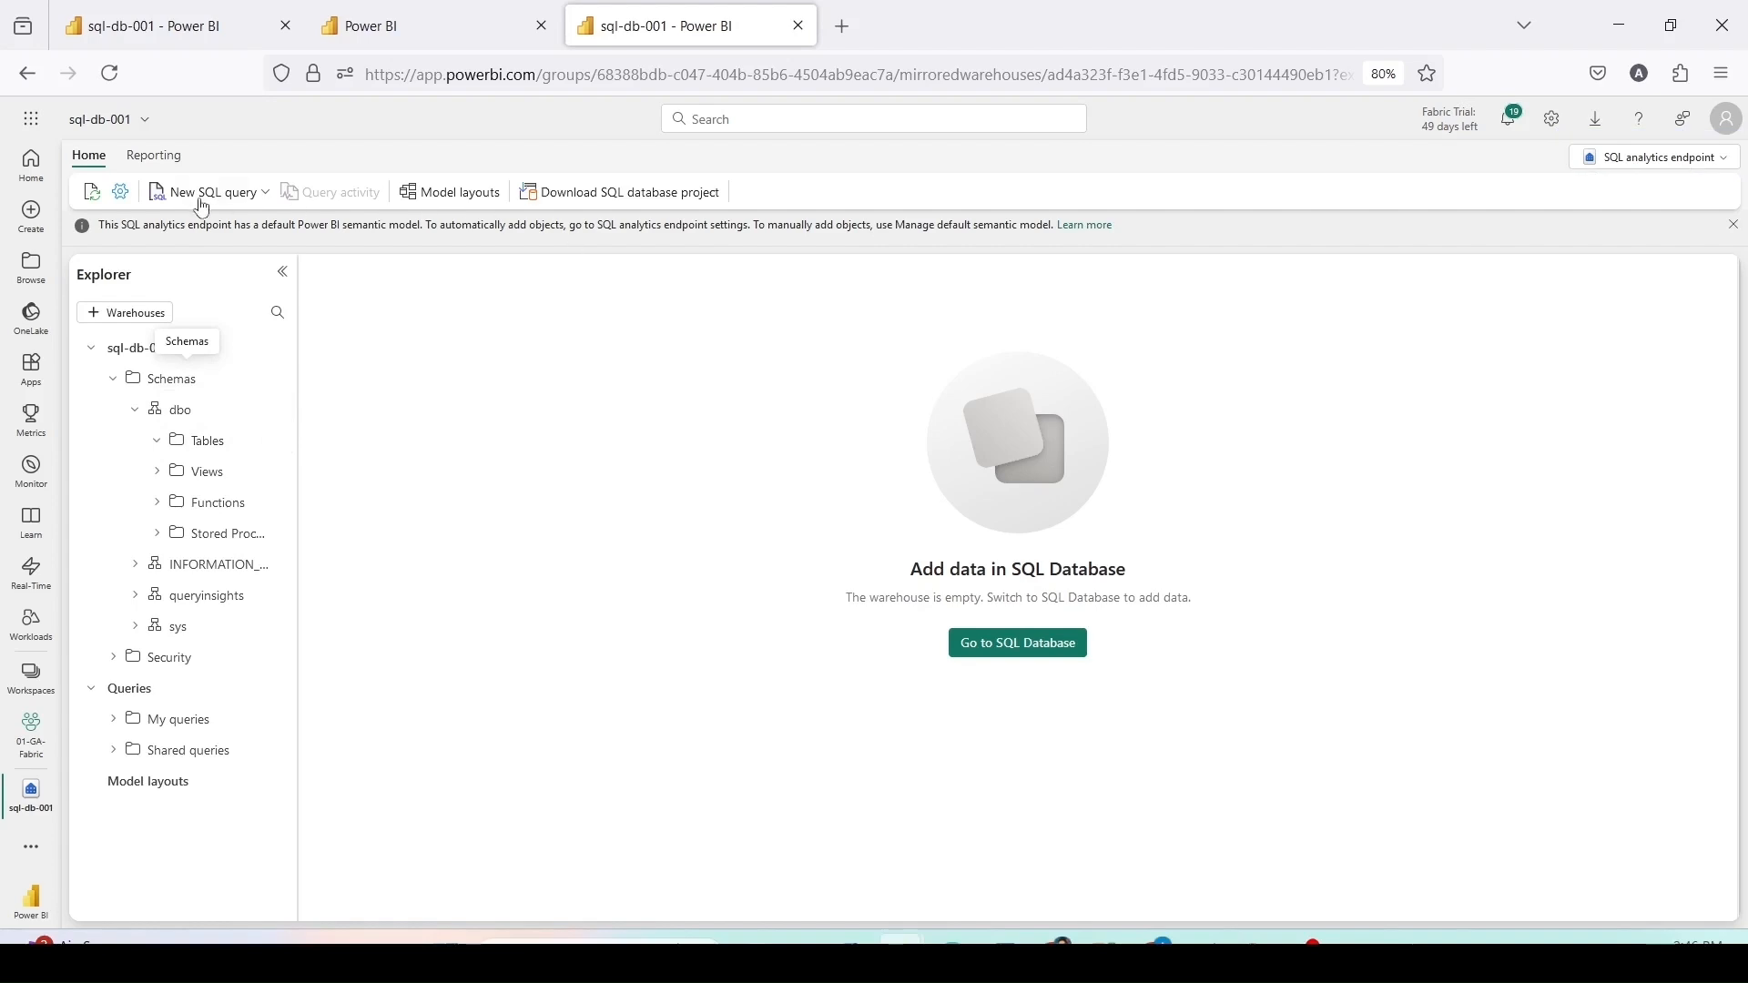
{"action": "left_click", "coordinate": [173, 164]}
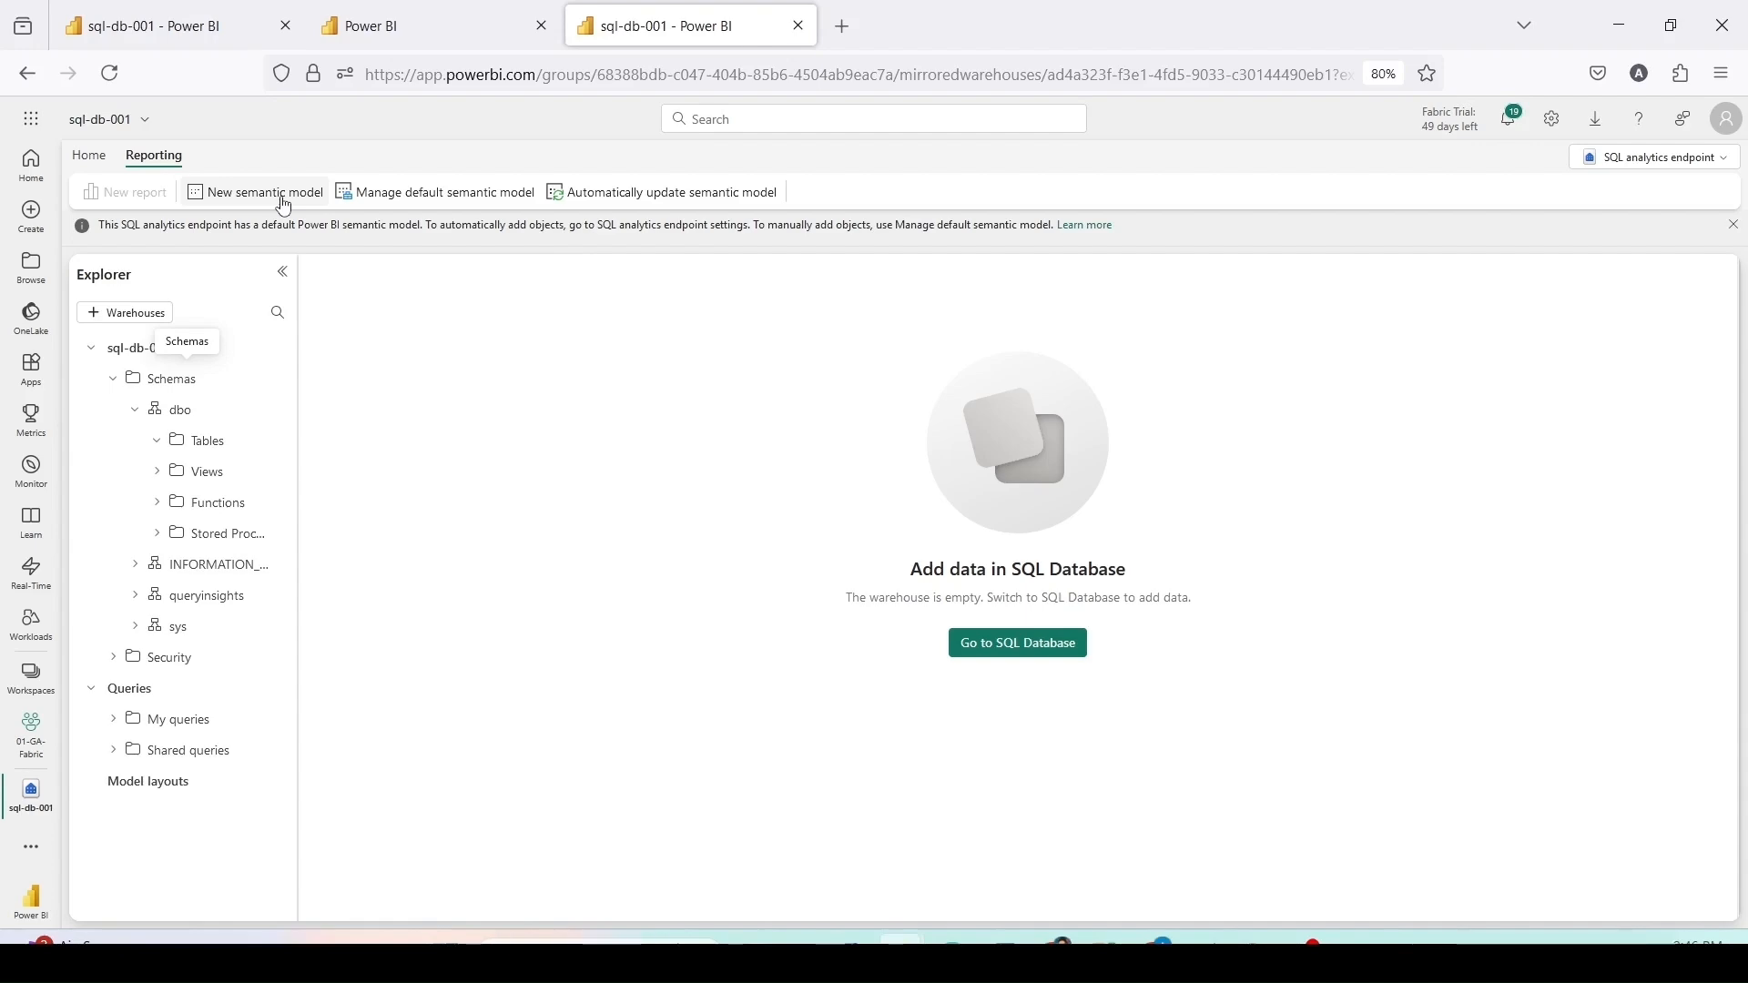
{"action": "left_click", "coordinate": [410, 28]}
{"action": "left_click", "coordinate": [672, 46]}
{"action": "left_click", "coordinate": [419, 36]}
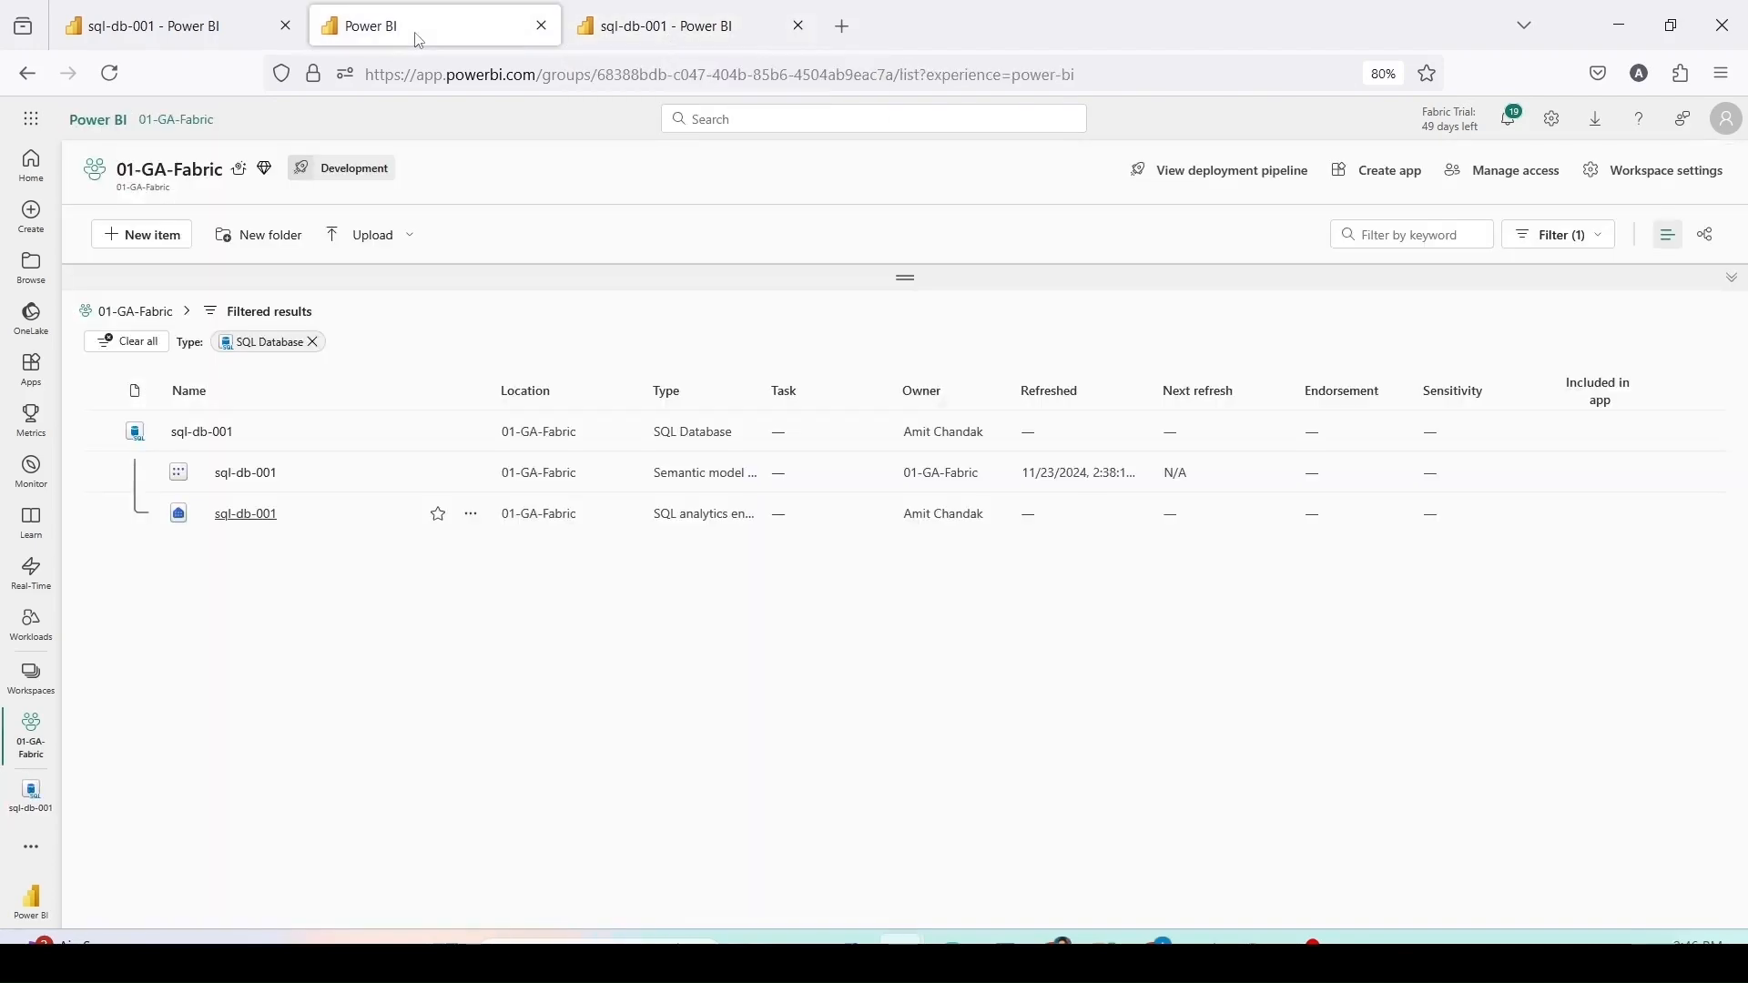
{"action": "left_click", "coordinate": [642, 38]}
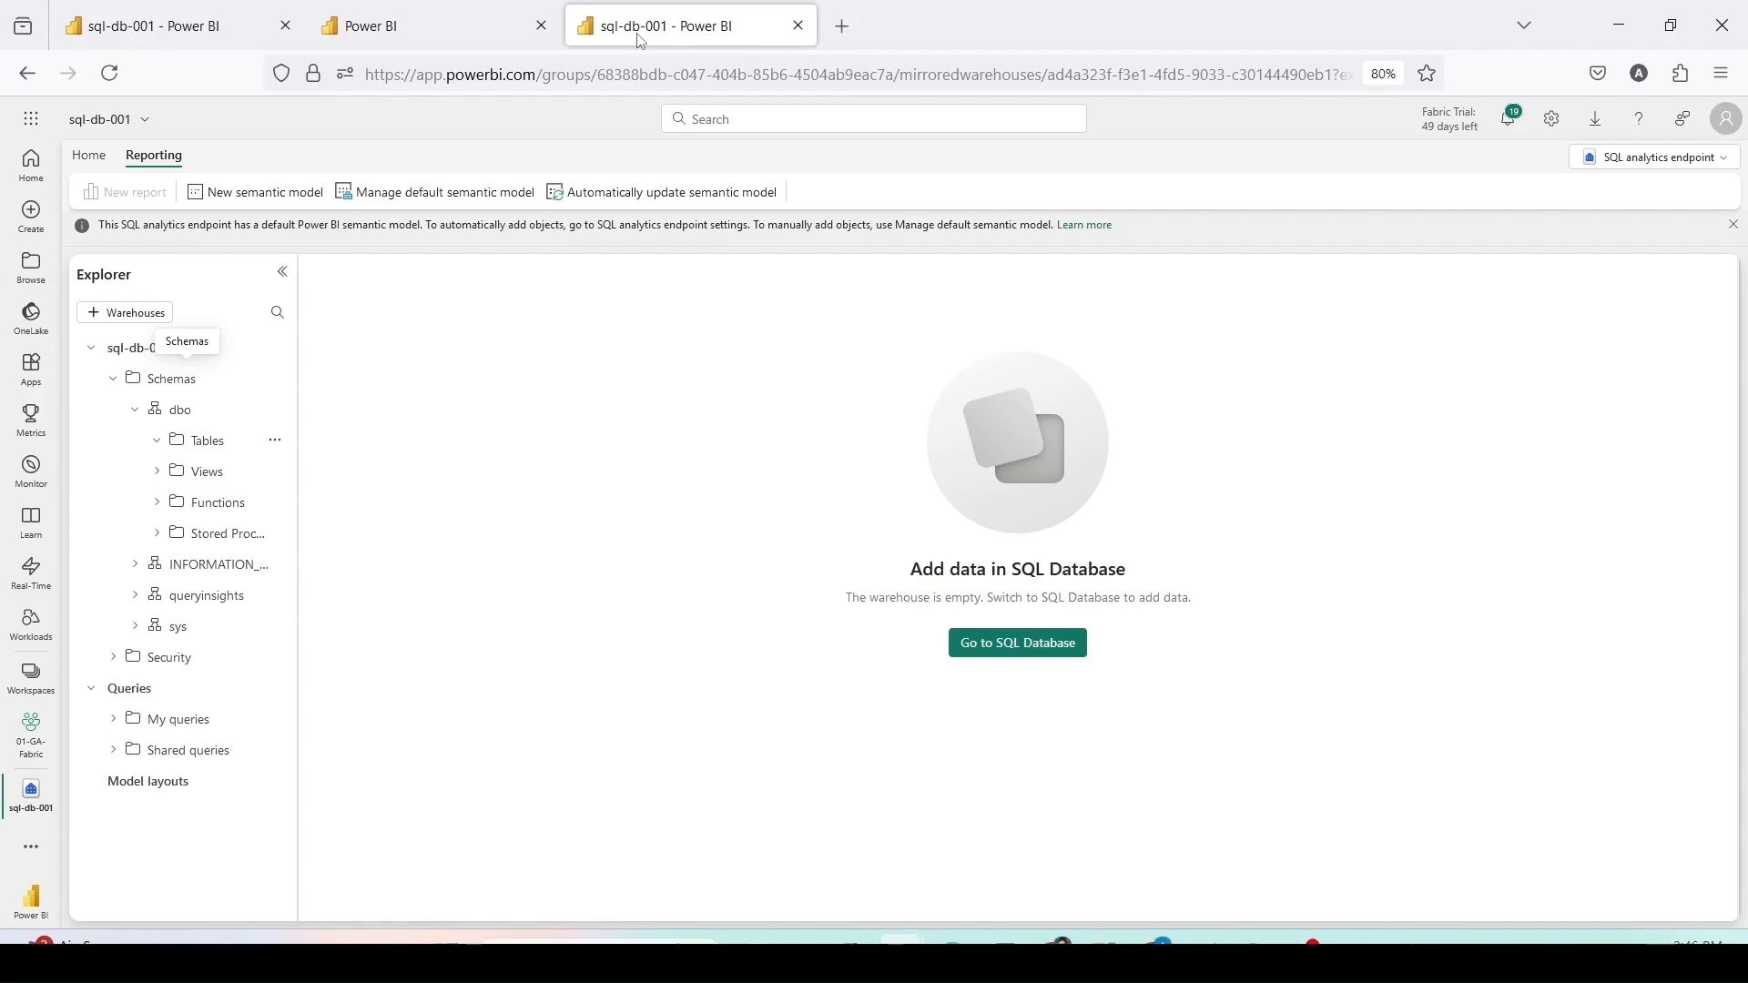
Step: Return to the sql-db-001 database query and run only its CREATE TABLE ExampleTable statement
{"action": "left_click", "coordinate": [164, 27]}
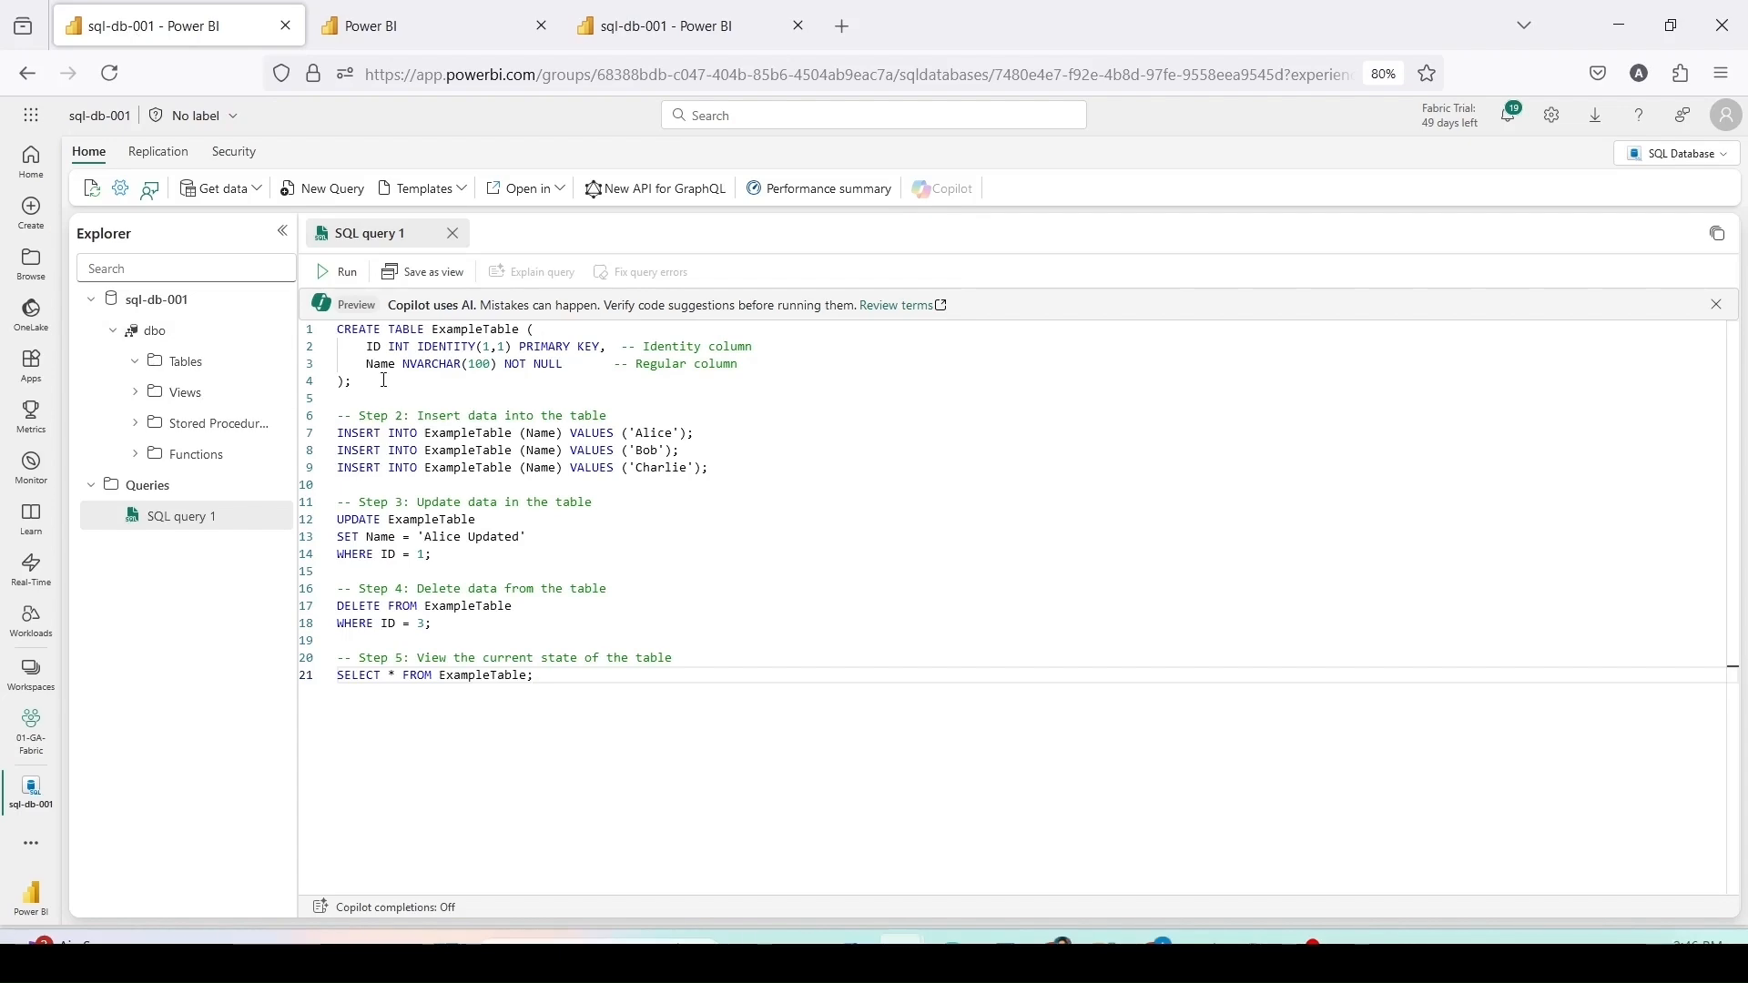
{"action": "key", "text": "alt+Tab"}
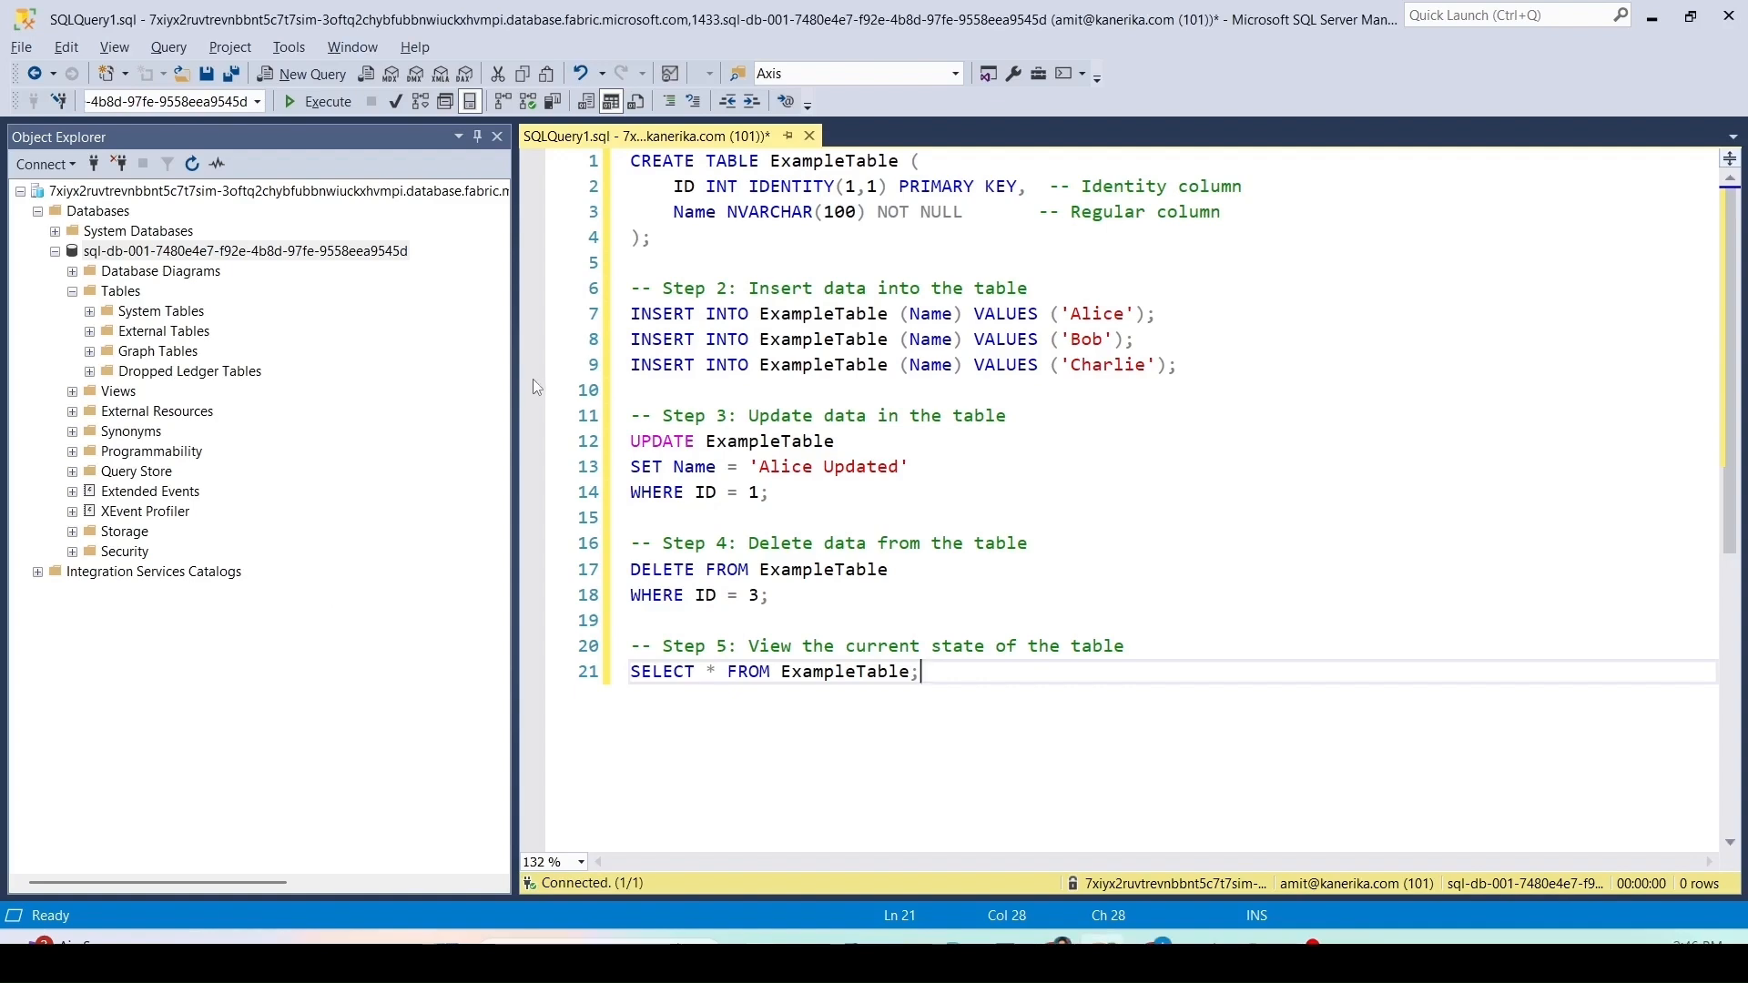
{"action": "key", "text": "alt+Tab"}
{"action": "left_click_drag", "start_coordinate": [307, 326], "coordinate": [314, 330]}
{"action": "left_click", "coordinate": [347, 273]}
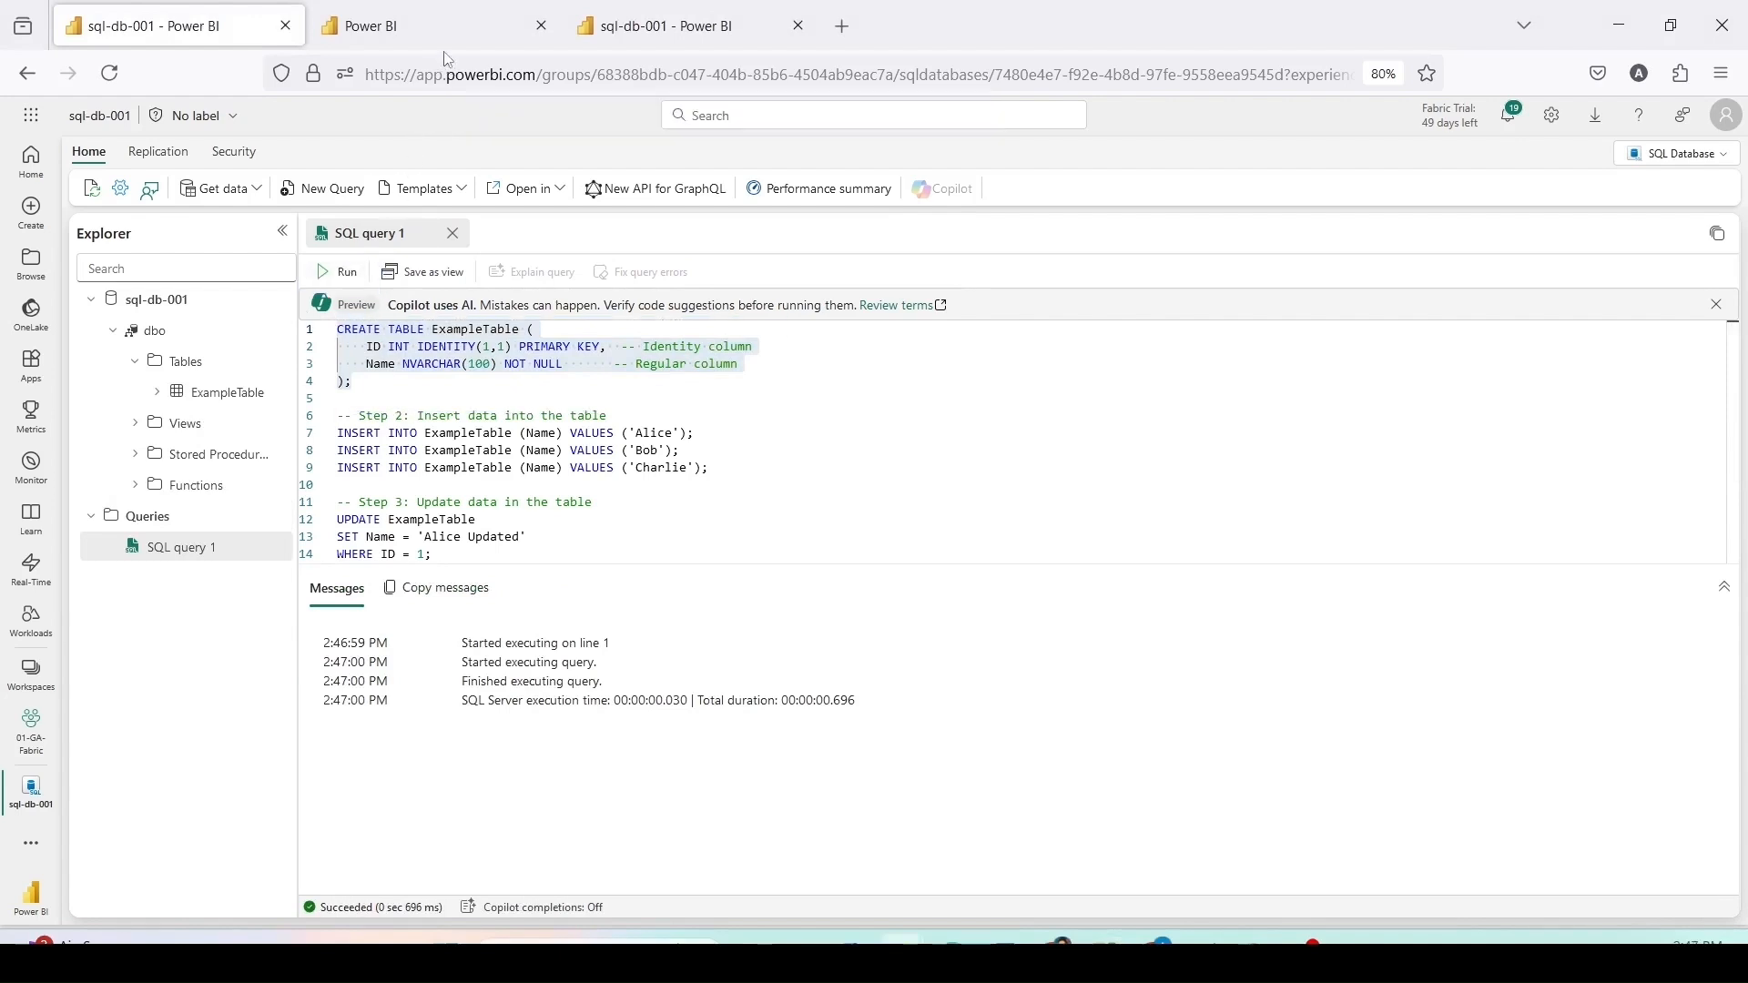
Step: Switch to the SQL analytics endpoint, dismiss the error dialog, refresh the dbo Tables folder and open the ExampleTable data preview
{"action": "mouse_move", "coordinate": [447, 43]}
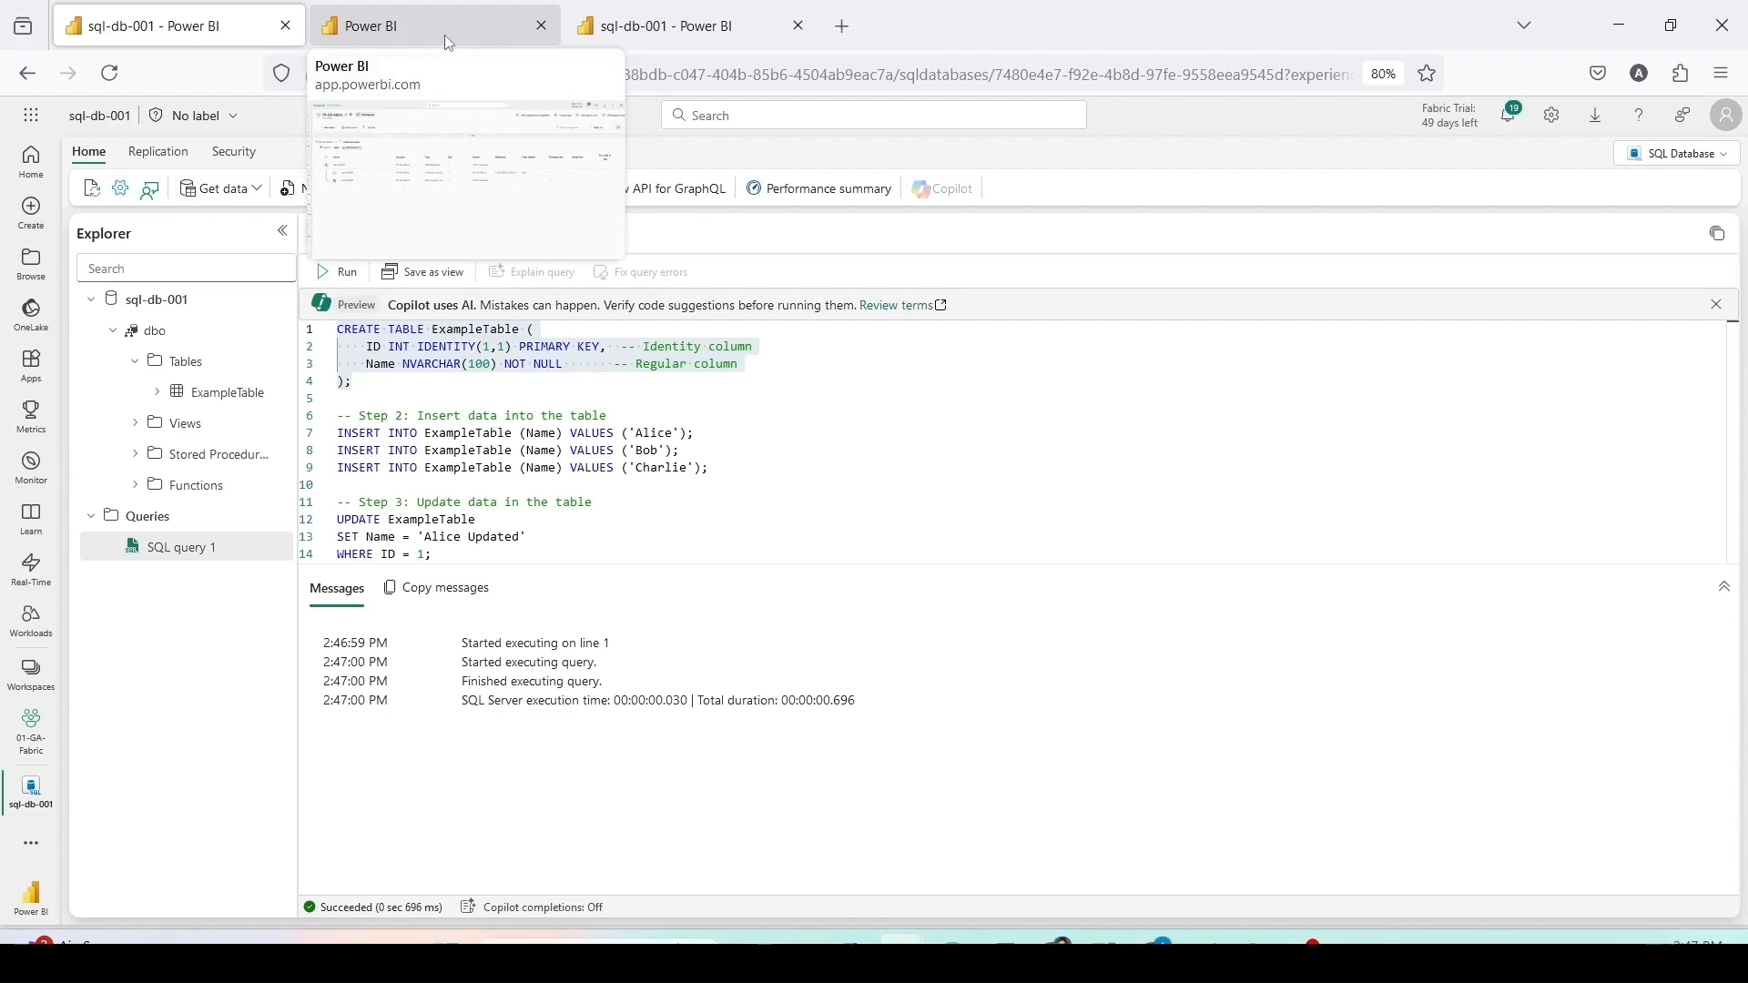
{"action": "left_click", "coordinate": [646, 35]}
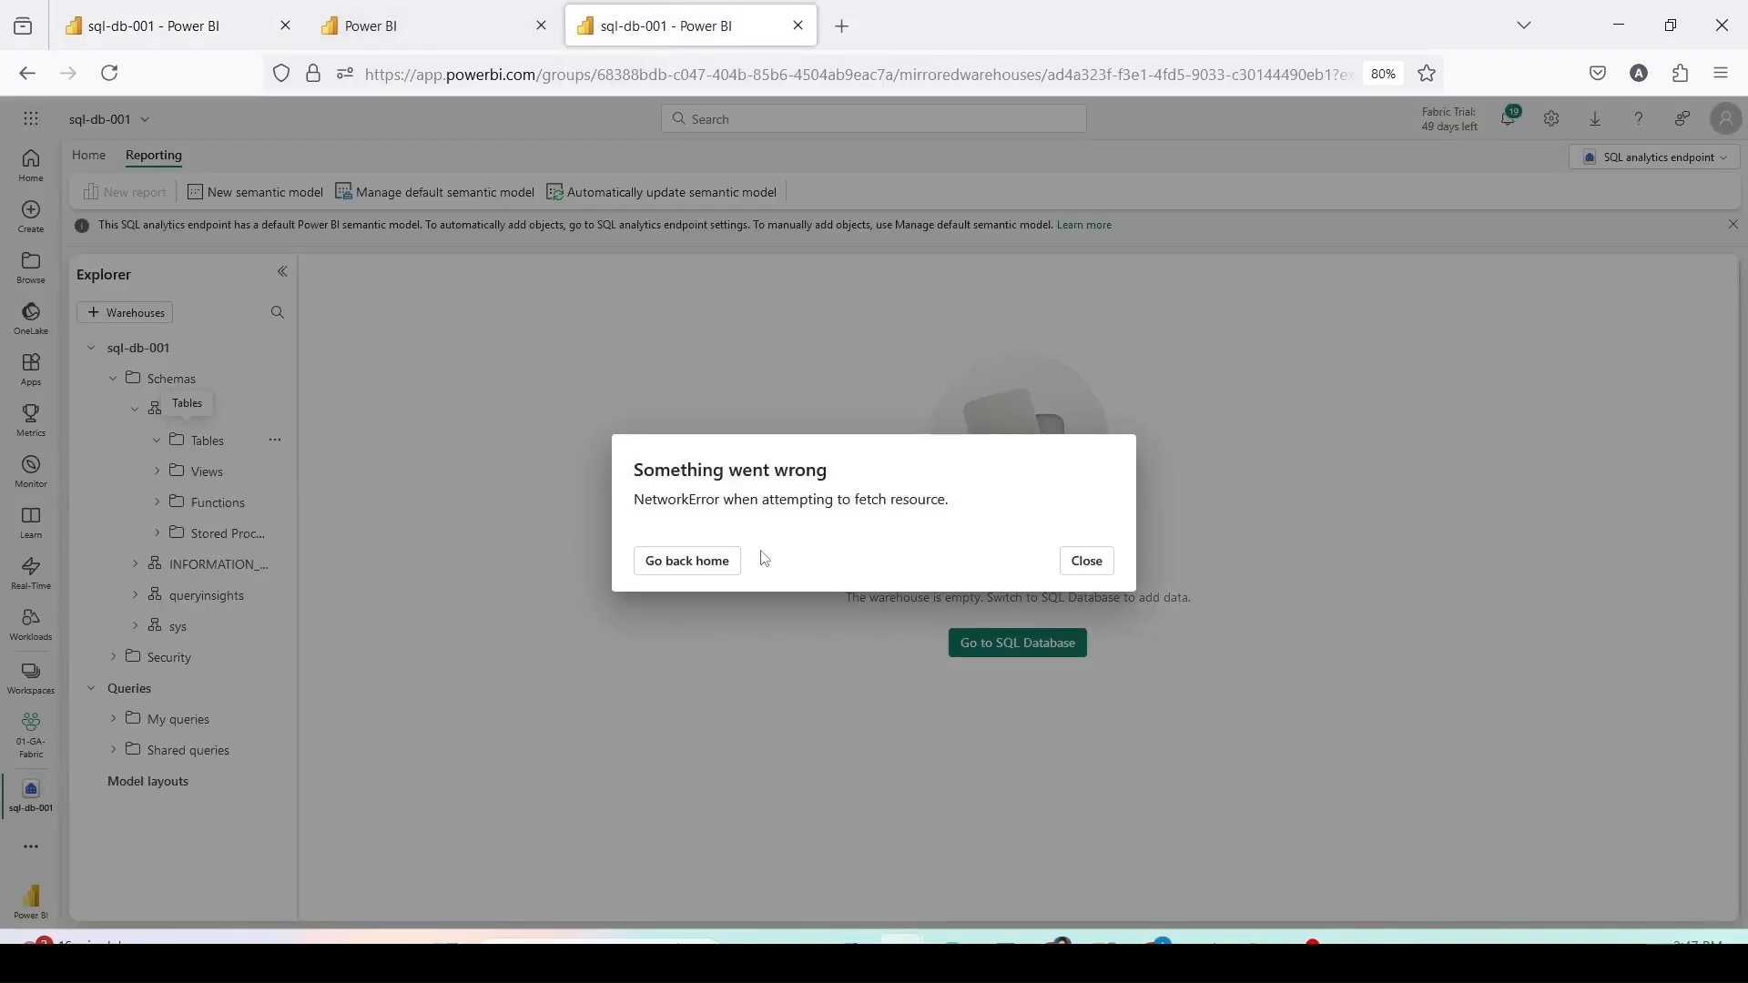
{"action": "left_click", "coordinate": [1087, 561]}
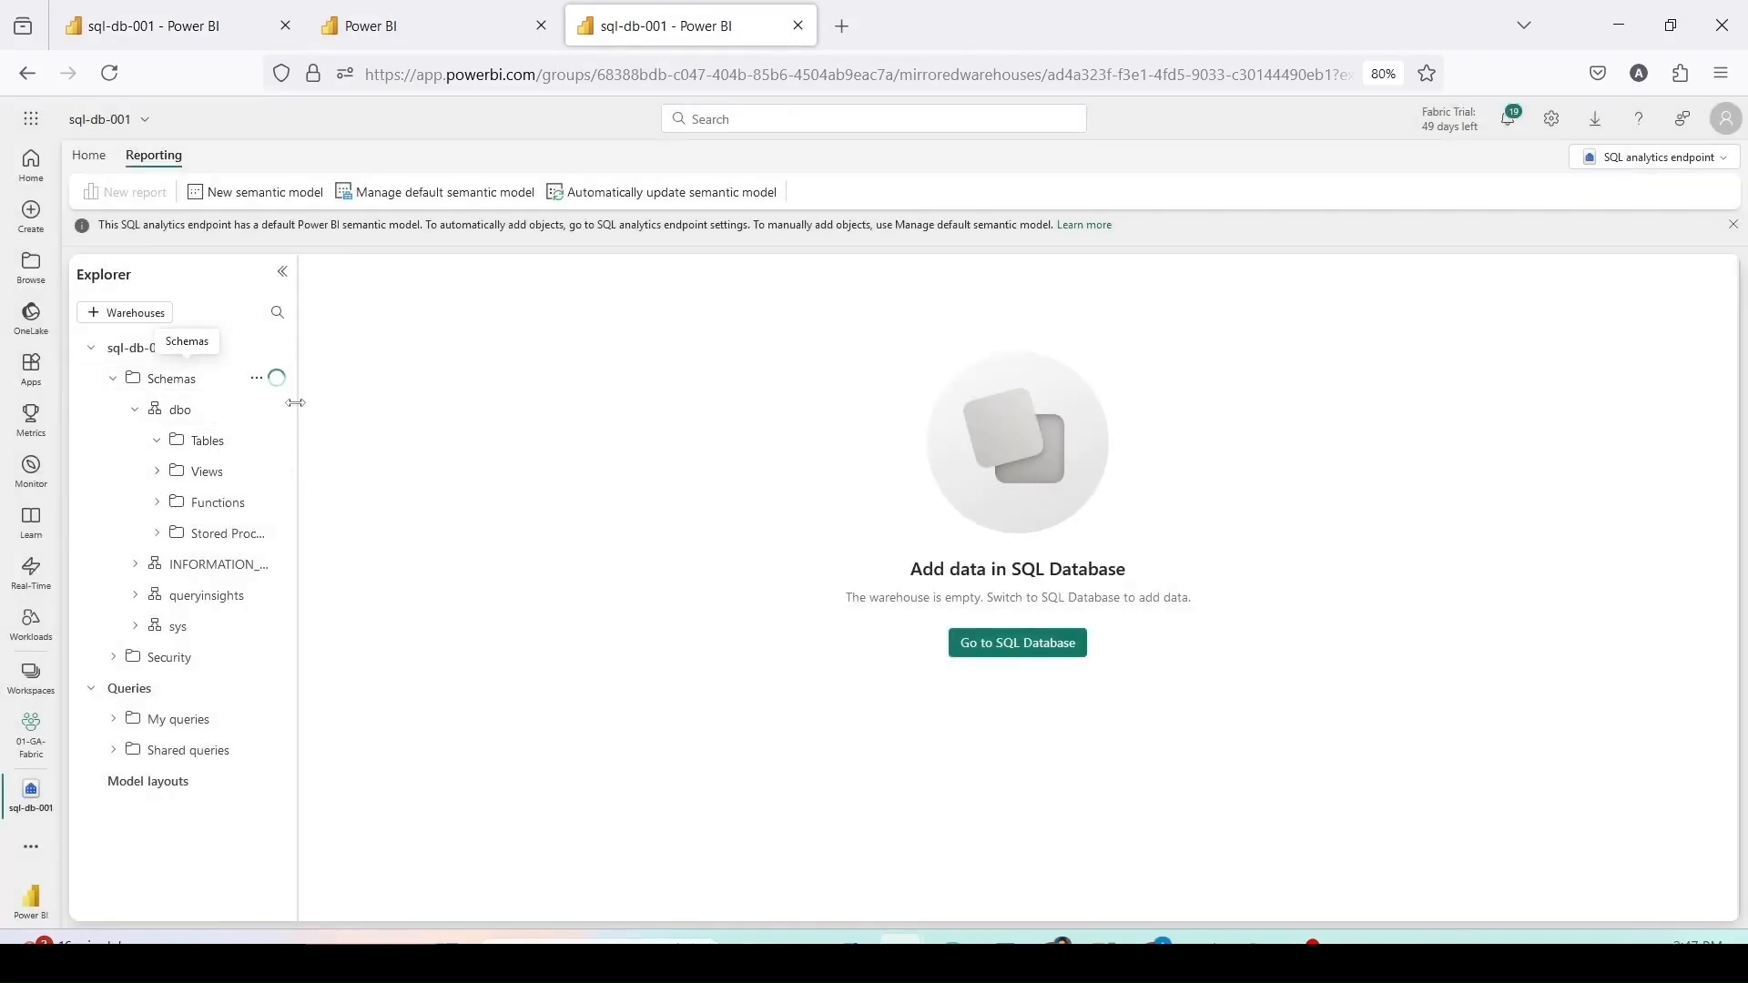
{"action": "left_click", "coordinate": [275, 440]}
{"action": "left_click", "coordinate": [301, 470]}
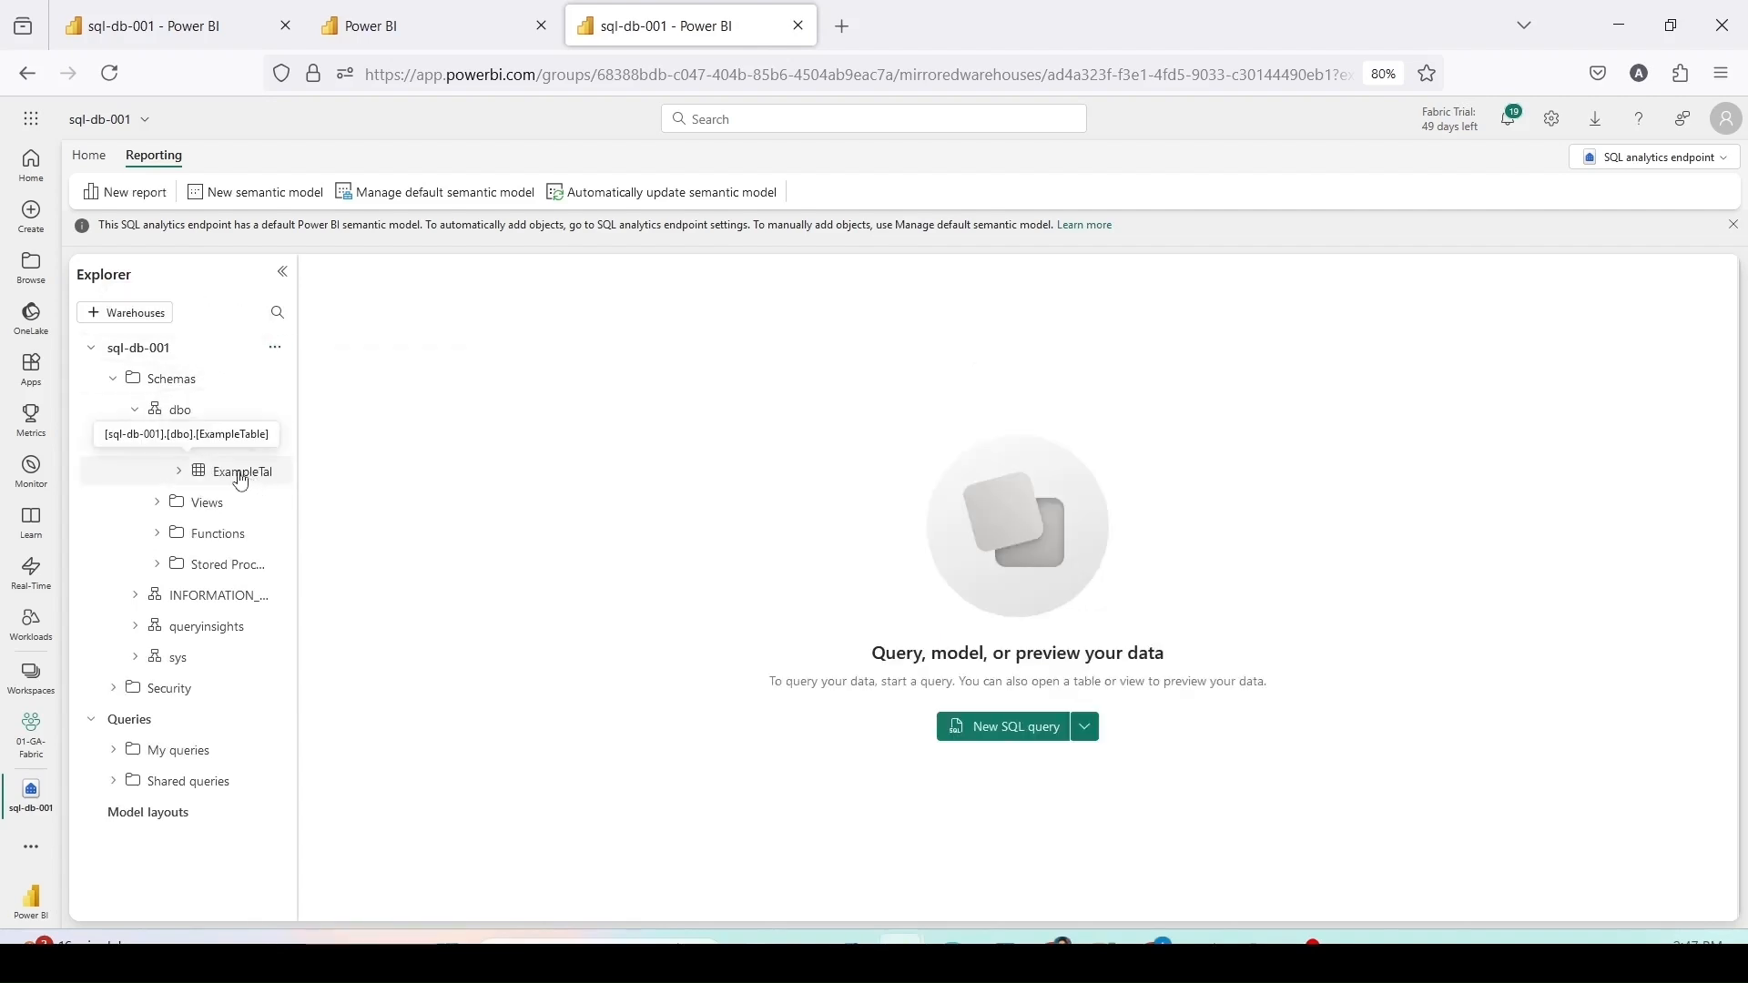
{"action": "left_click", "coordinate": [241, 472]}
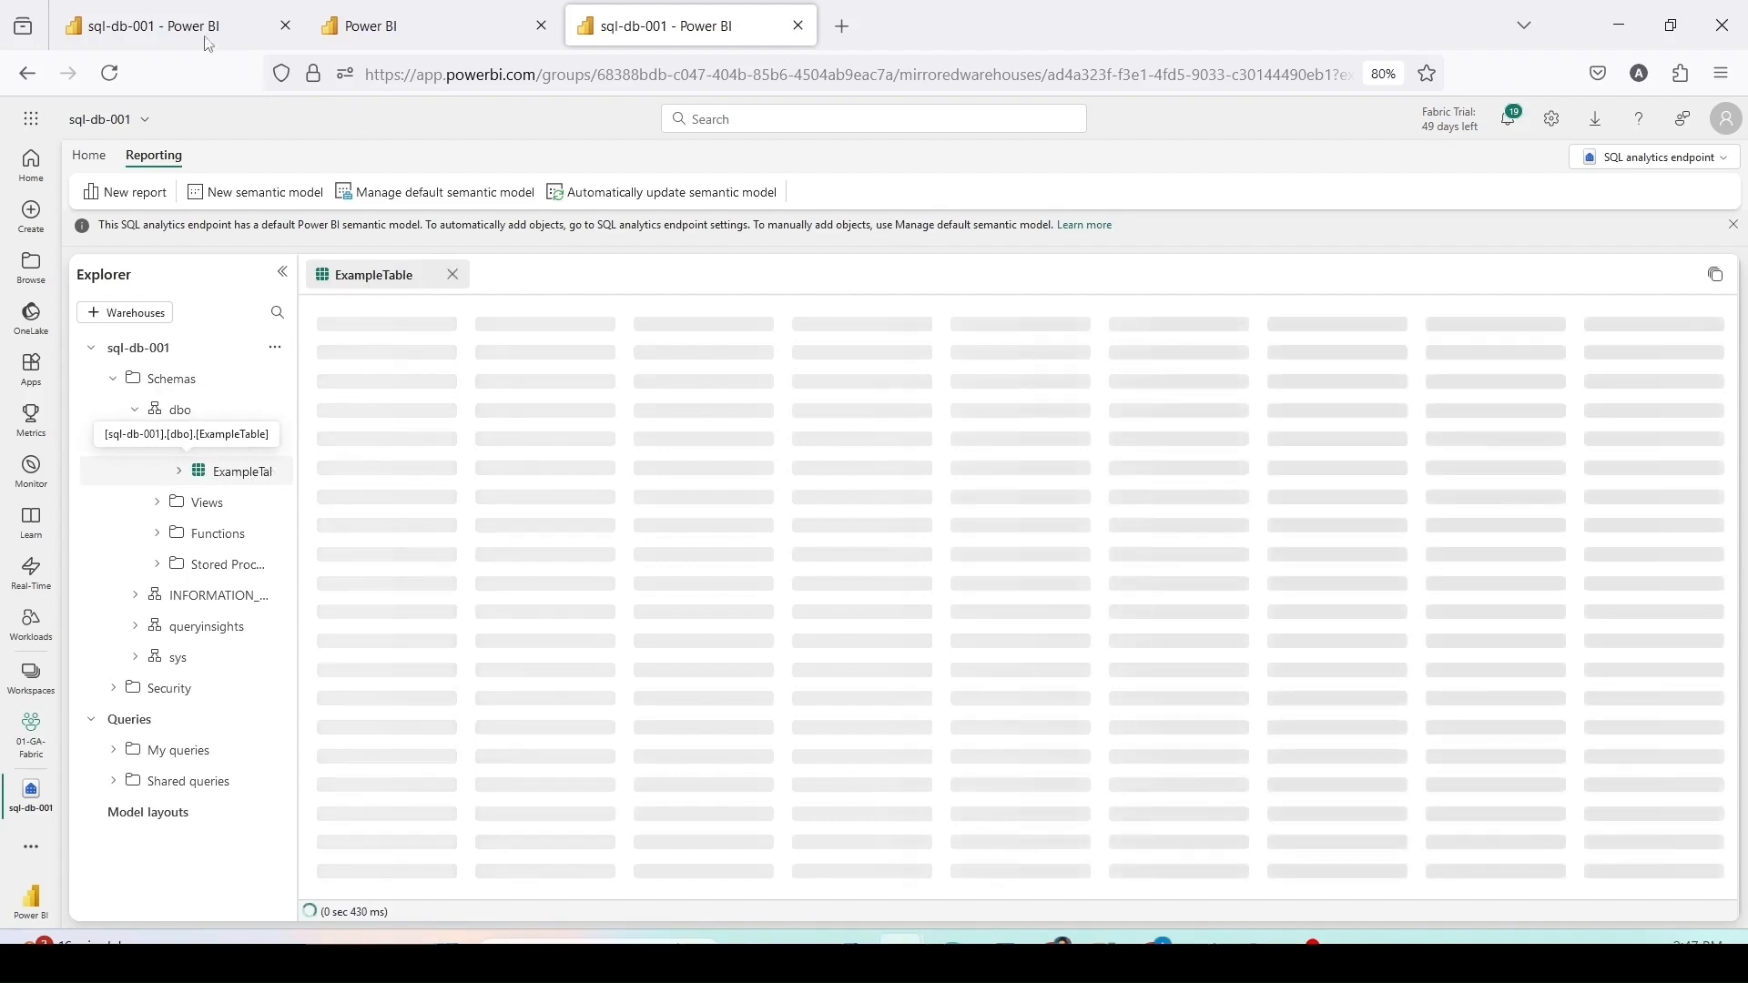
Step: Go back to the sql-db-001 database query and run only the three INSERT INTO ExampleTable statements
{"action": "left_click", "coordinate": [204, 36]}
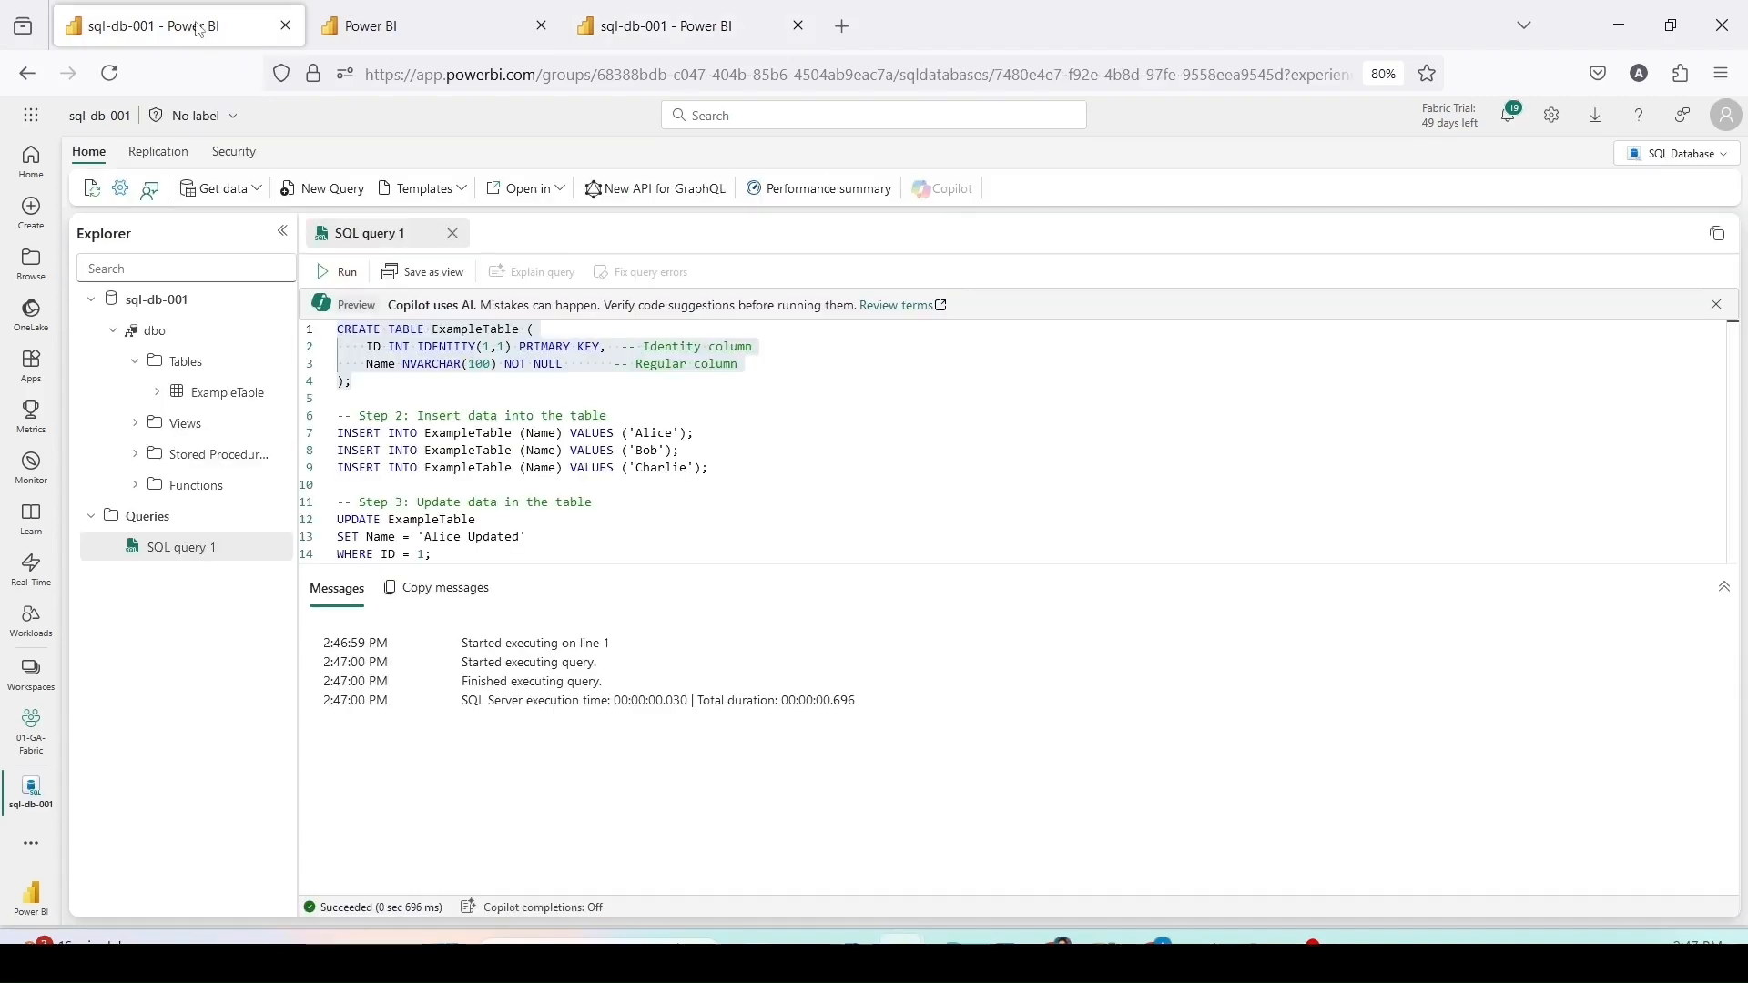
{"action": "left_click", "coordinate": [790, 474]}
{"action": "left_click_drag", "start_coordinate": [790, 474], "coordinate": [337, 434]}
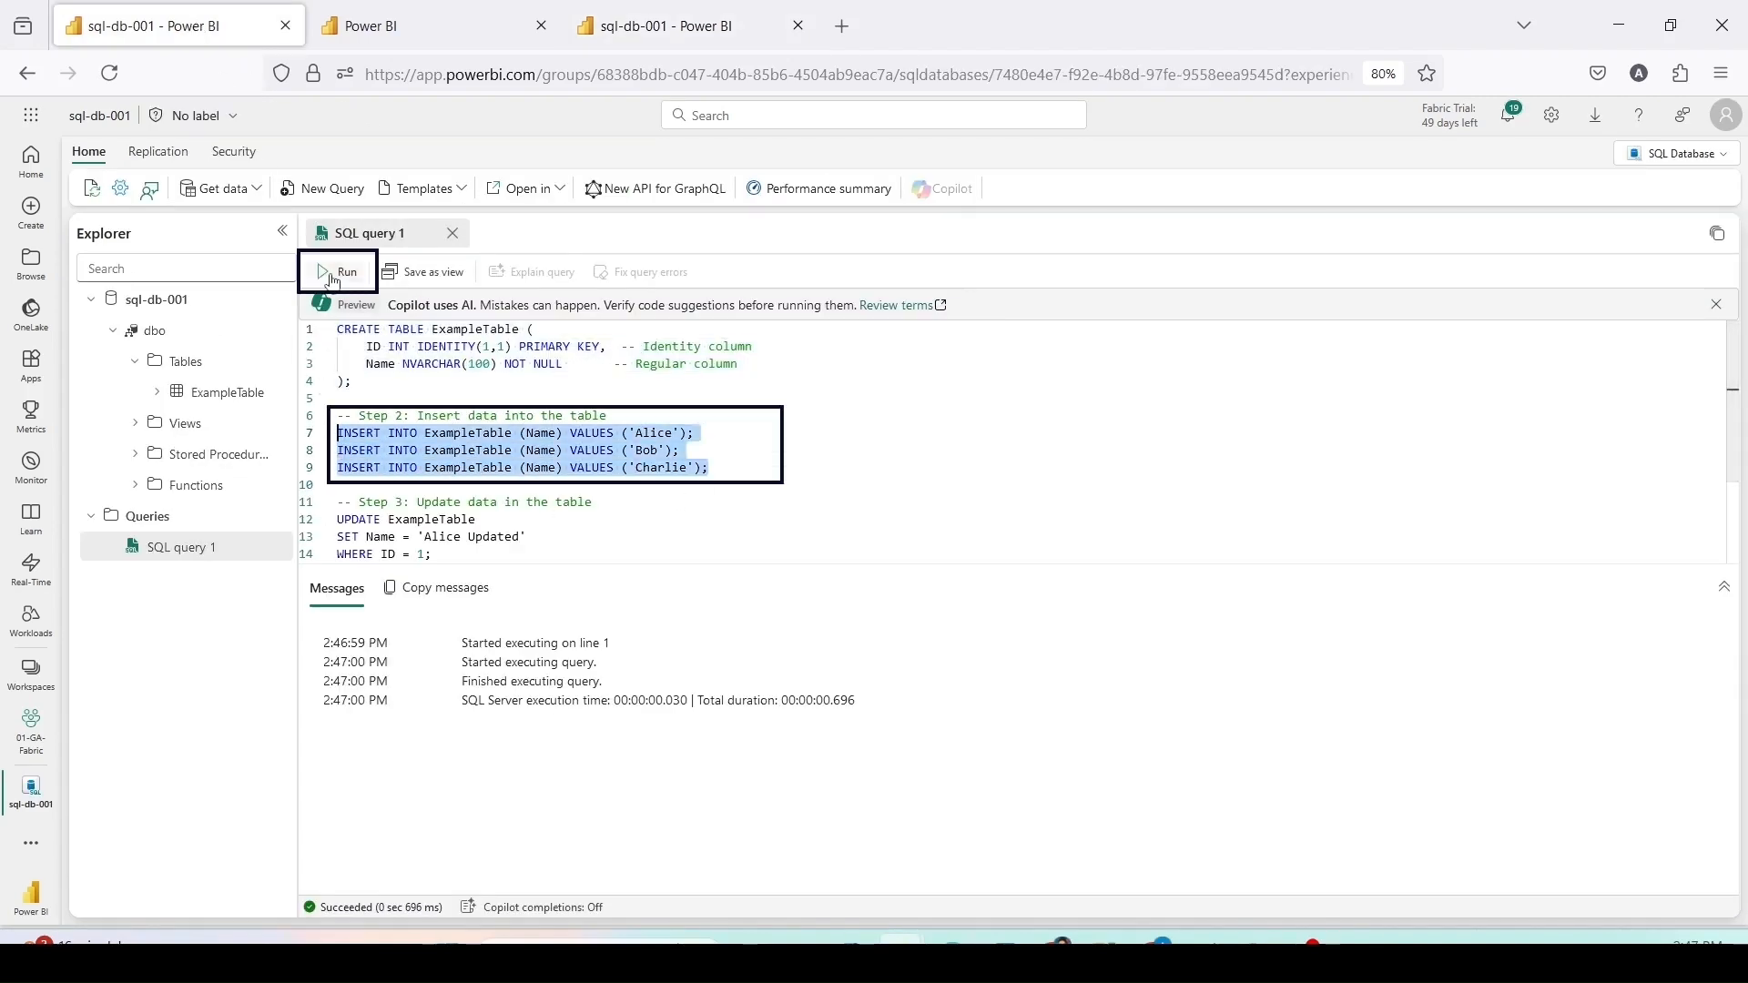
{"action": "left_click", "coordinate": [339, 271]}
Step: Run only the SELECT * FROM ExampleTable statement in the database query
{"action": "scroll", "coordinate": [633, 489], "scroll_direction": "down", "scroll_amount": 3}
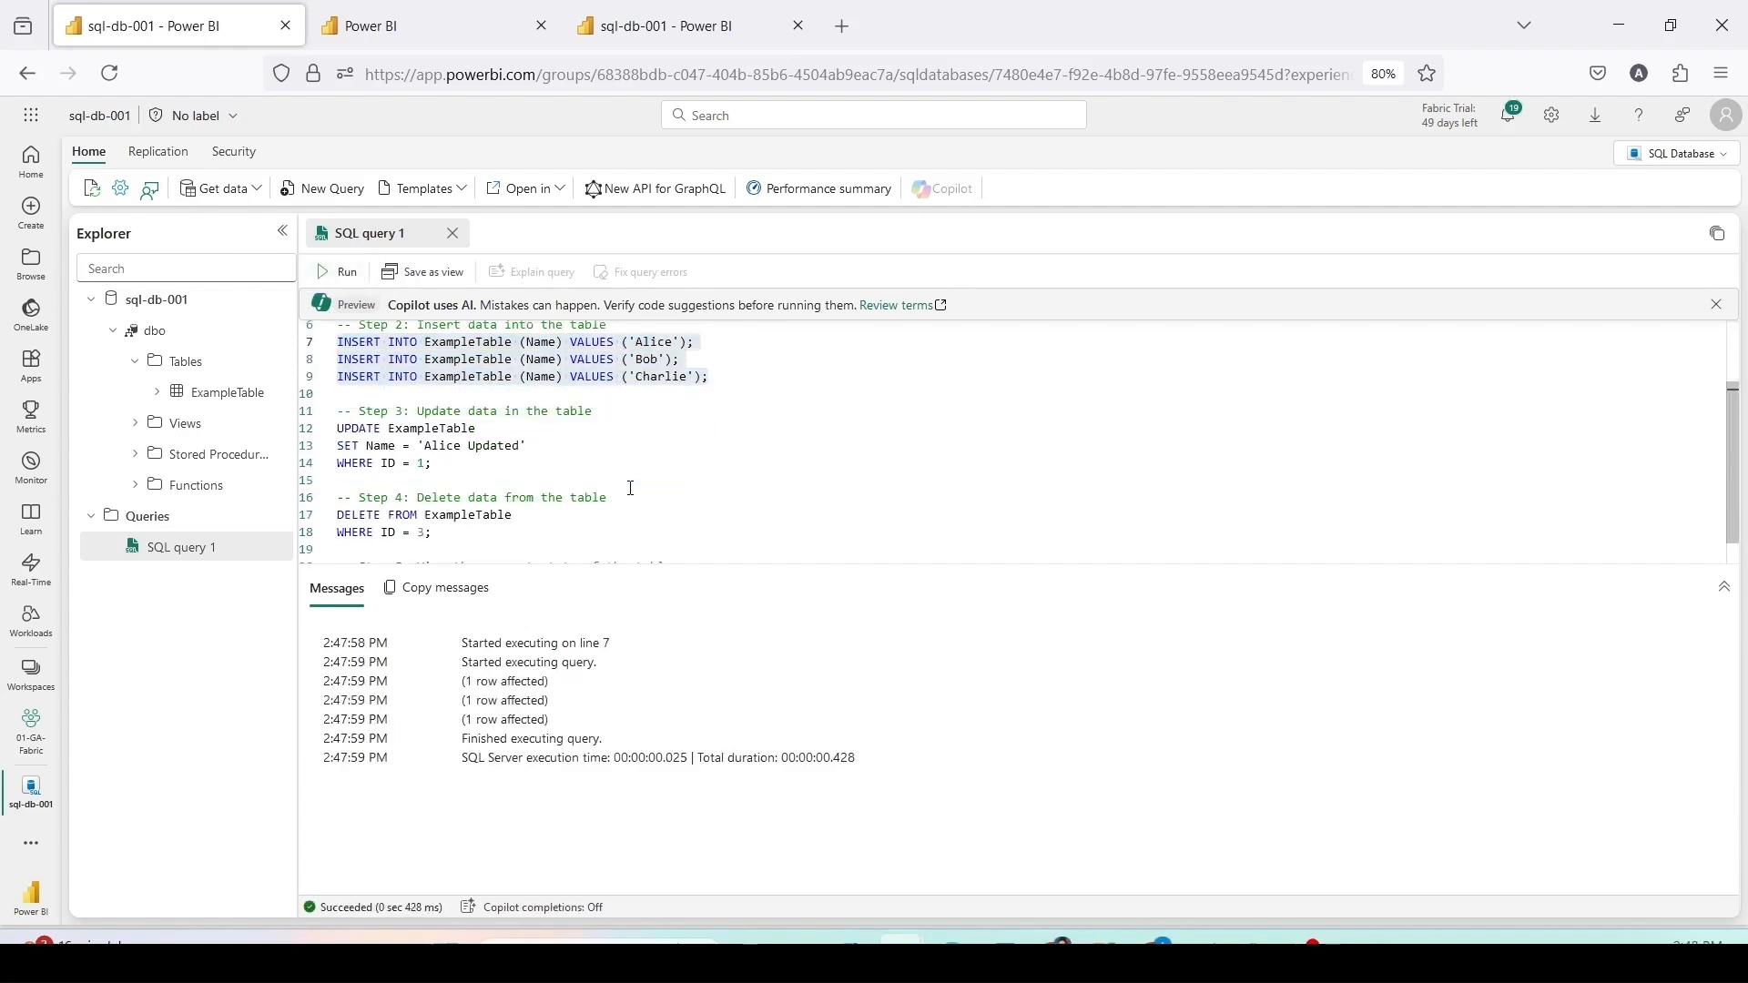
{"action": "left_click_drag", "start_coordinate": [562, 557], "coordinate": [336, 556]}
{"action": "left_click", "coordinate": [335, 284]}
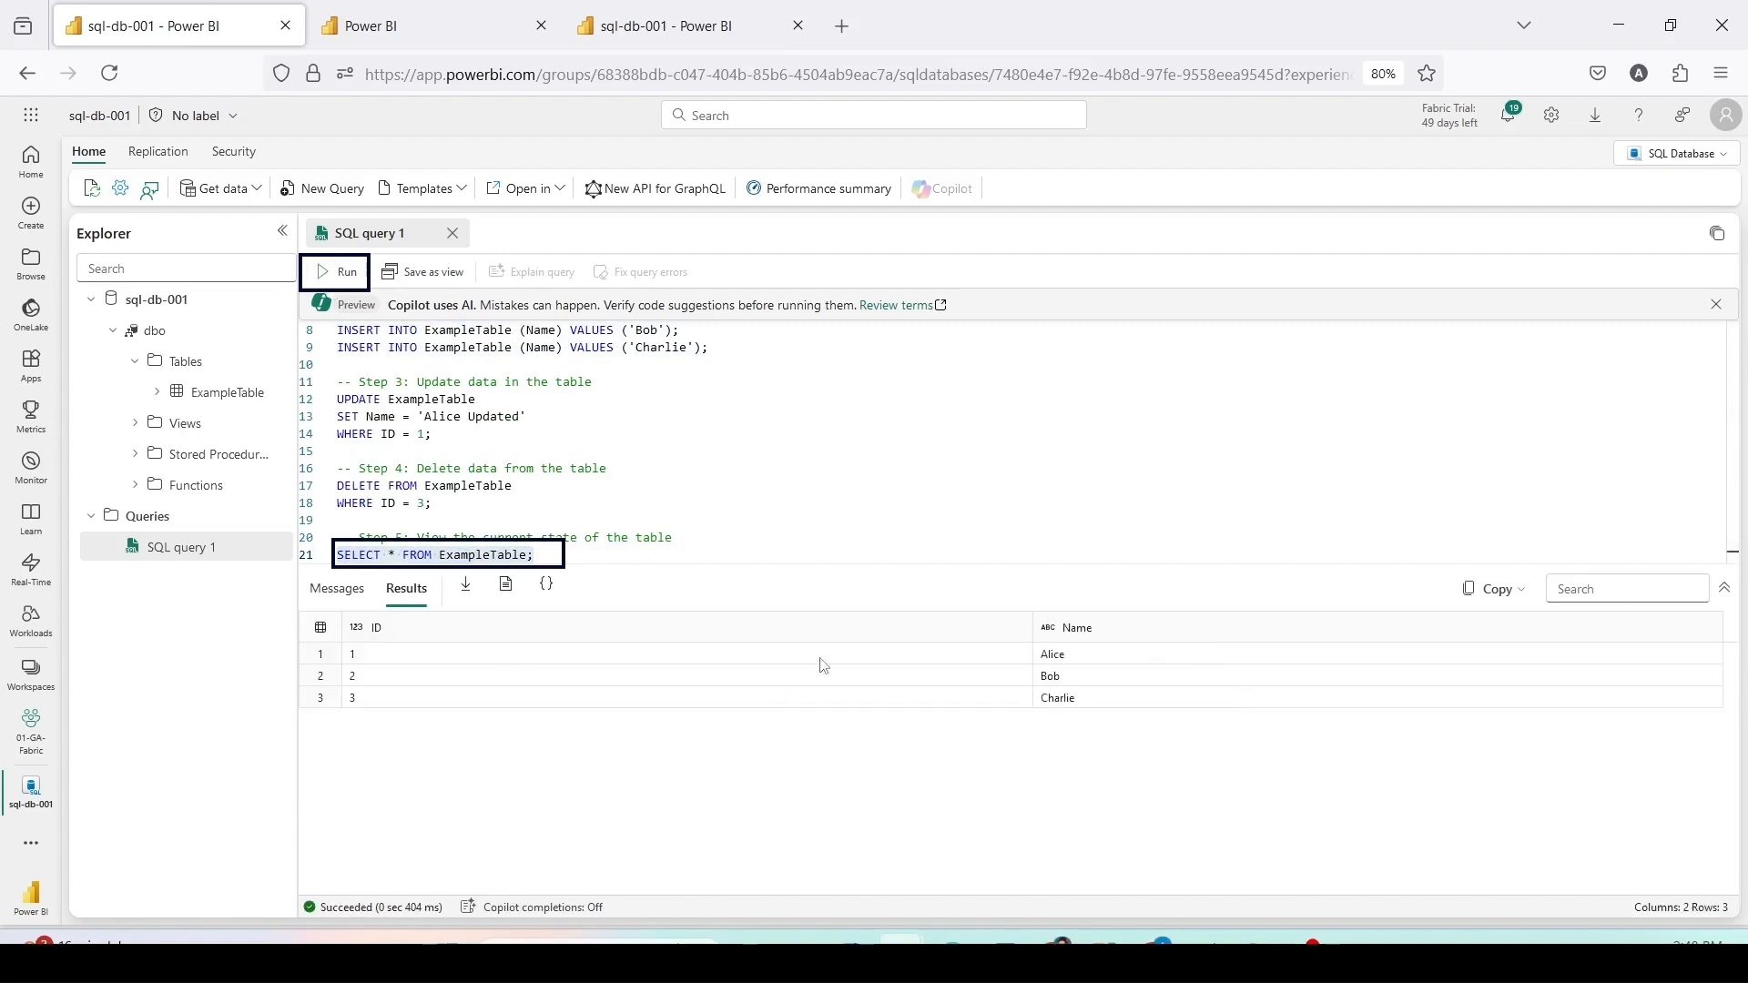
{"action": "scroll", "coordinate": [499, 484], "scroll_direction": "up", "scroll_amount": 1}
{"action": "scroll", "coordinate": [500, 483], "scroll_direction": "up", "scroll_amount": 2}
Step: Return to the SQL analytics endpoint and generate a new SQL query selecting the top 100 rows of ExampleTable
{"action": "left_click", "coordinate": [437, 31]}
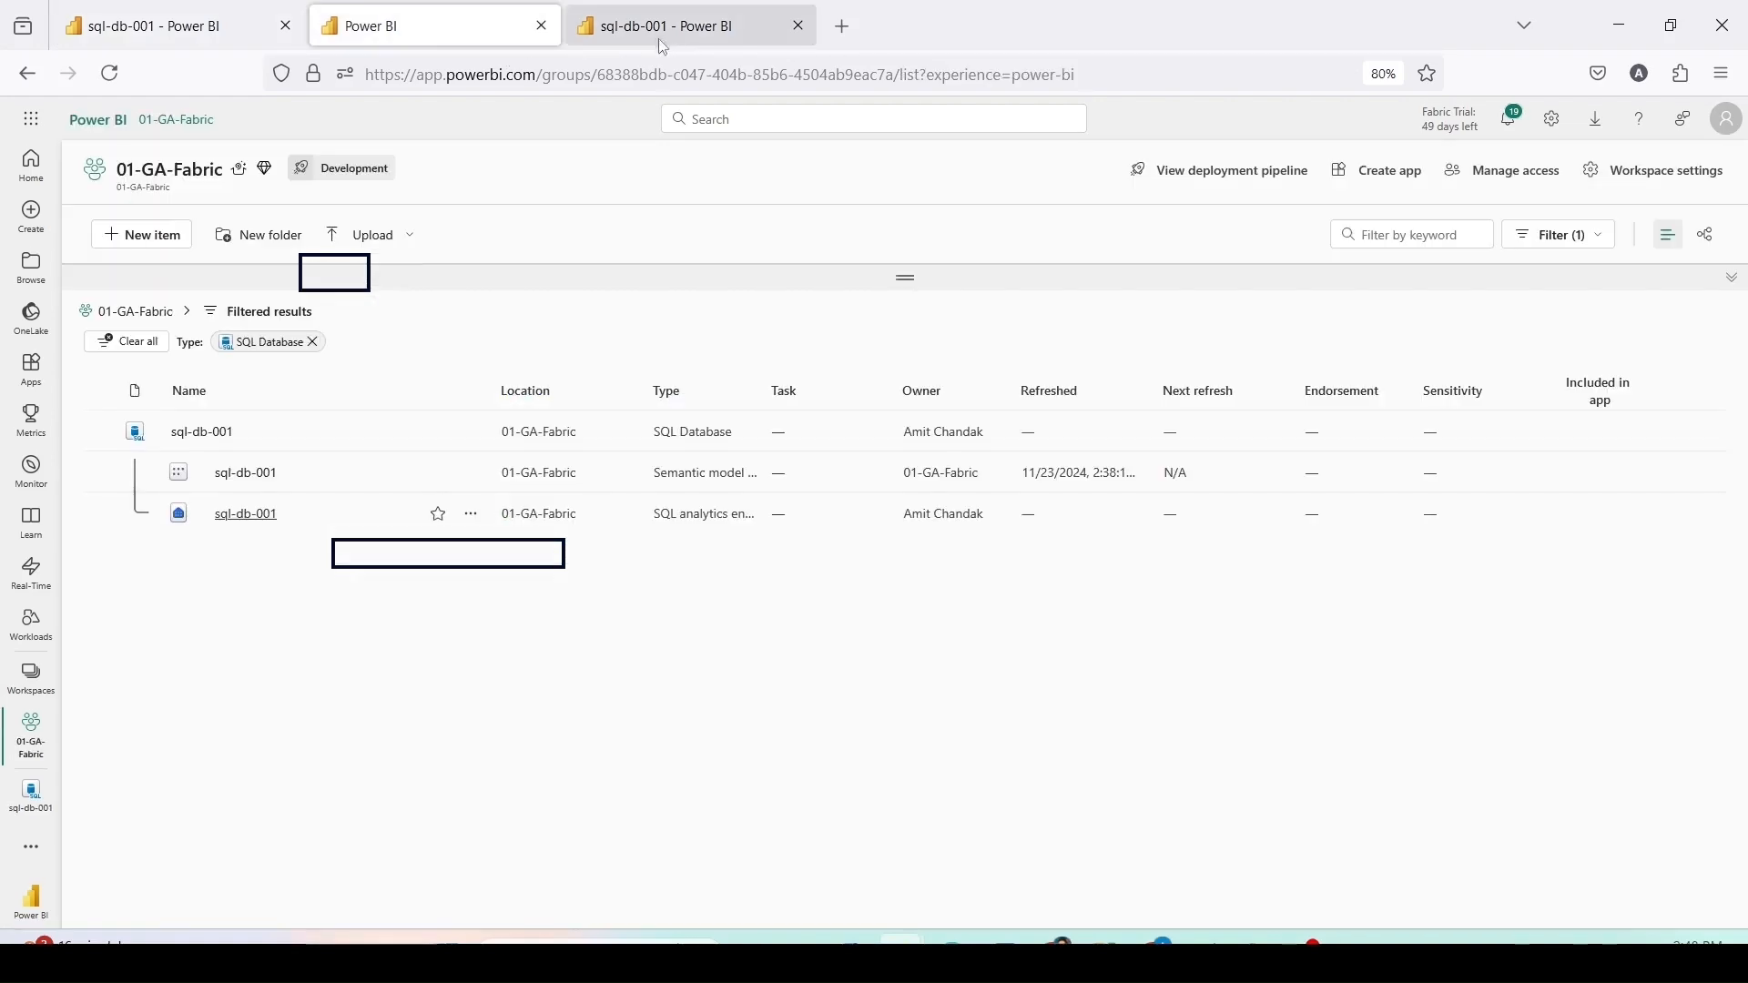
{"action": "left_click", "coordinate": [667, 33]}
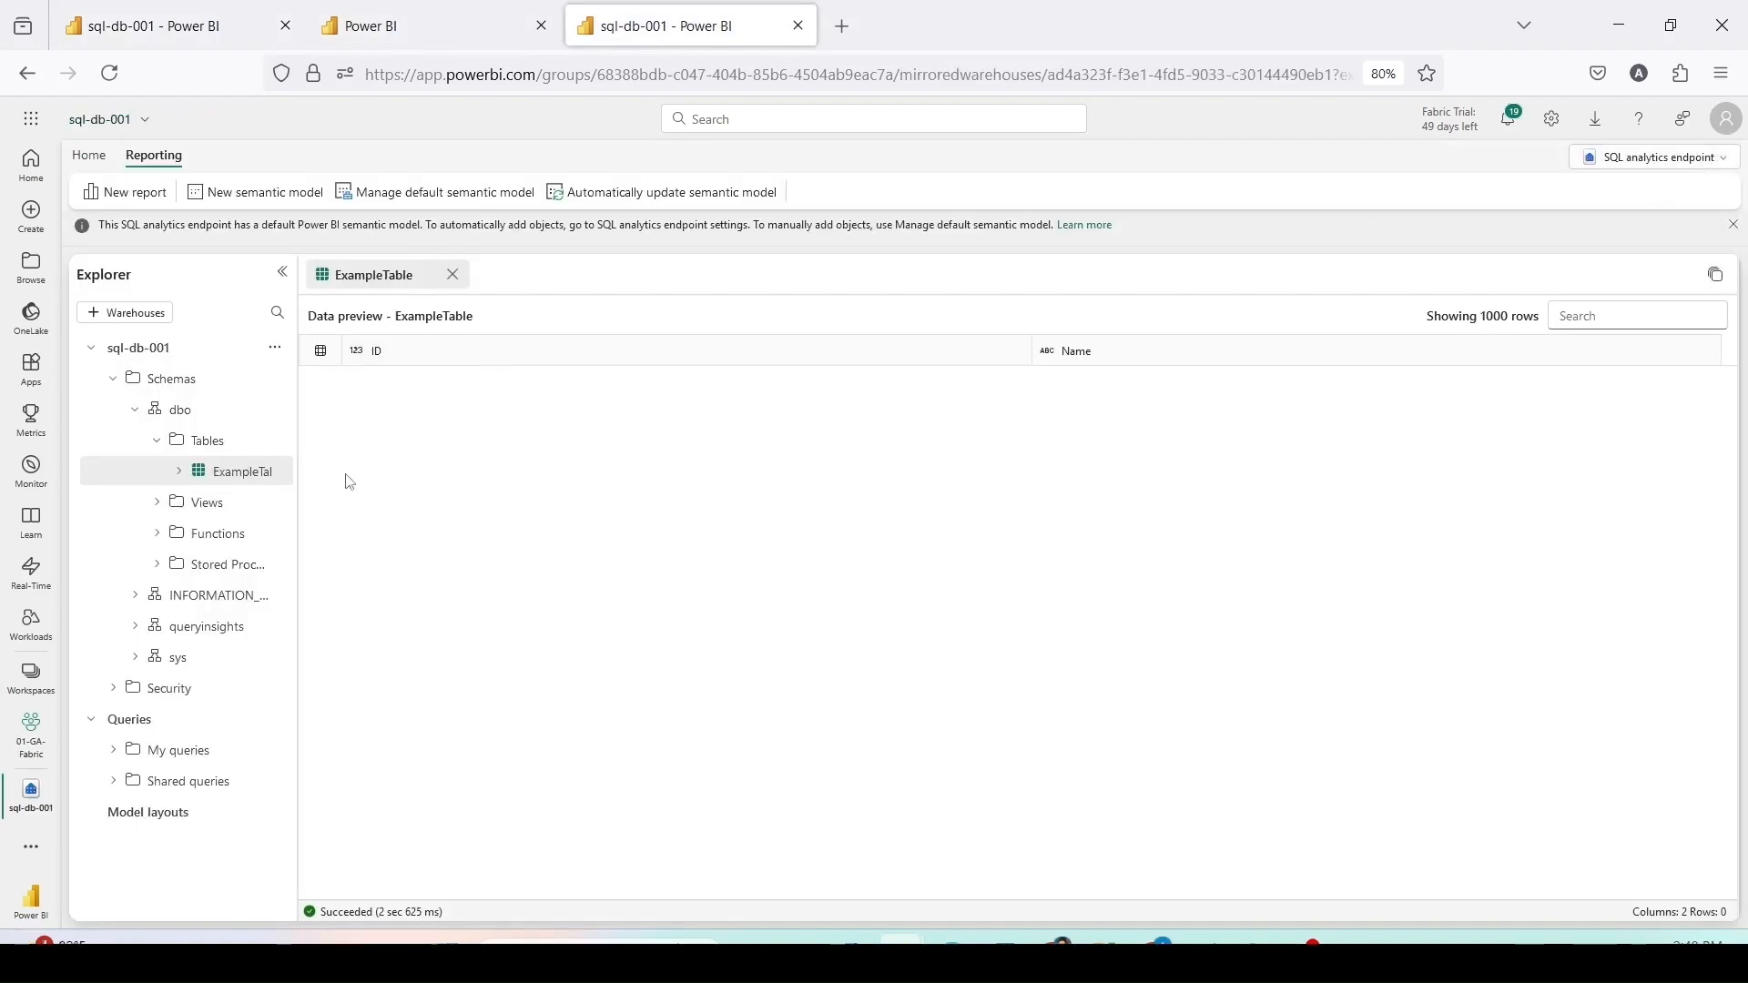
{"action": "left_click", "coordinate": [276, 474]}
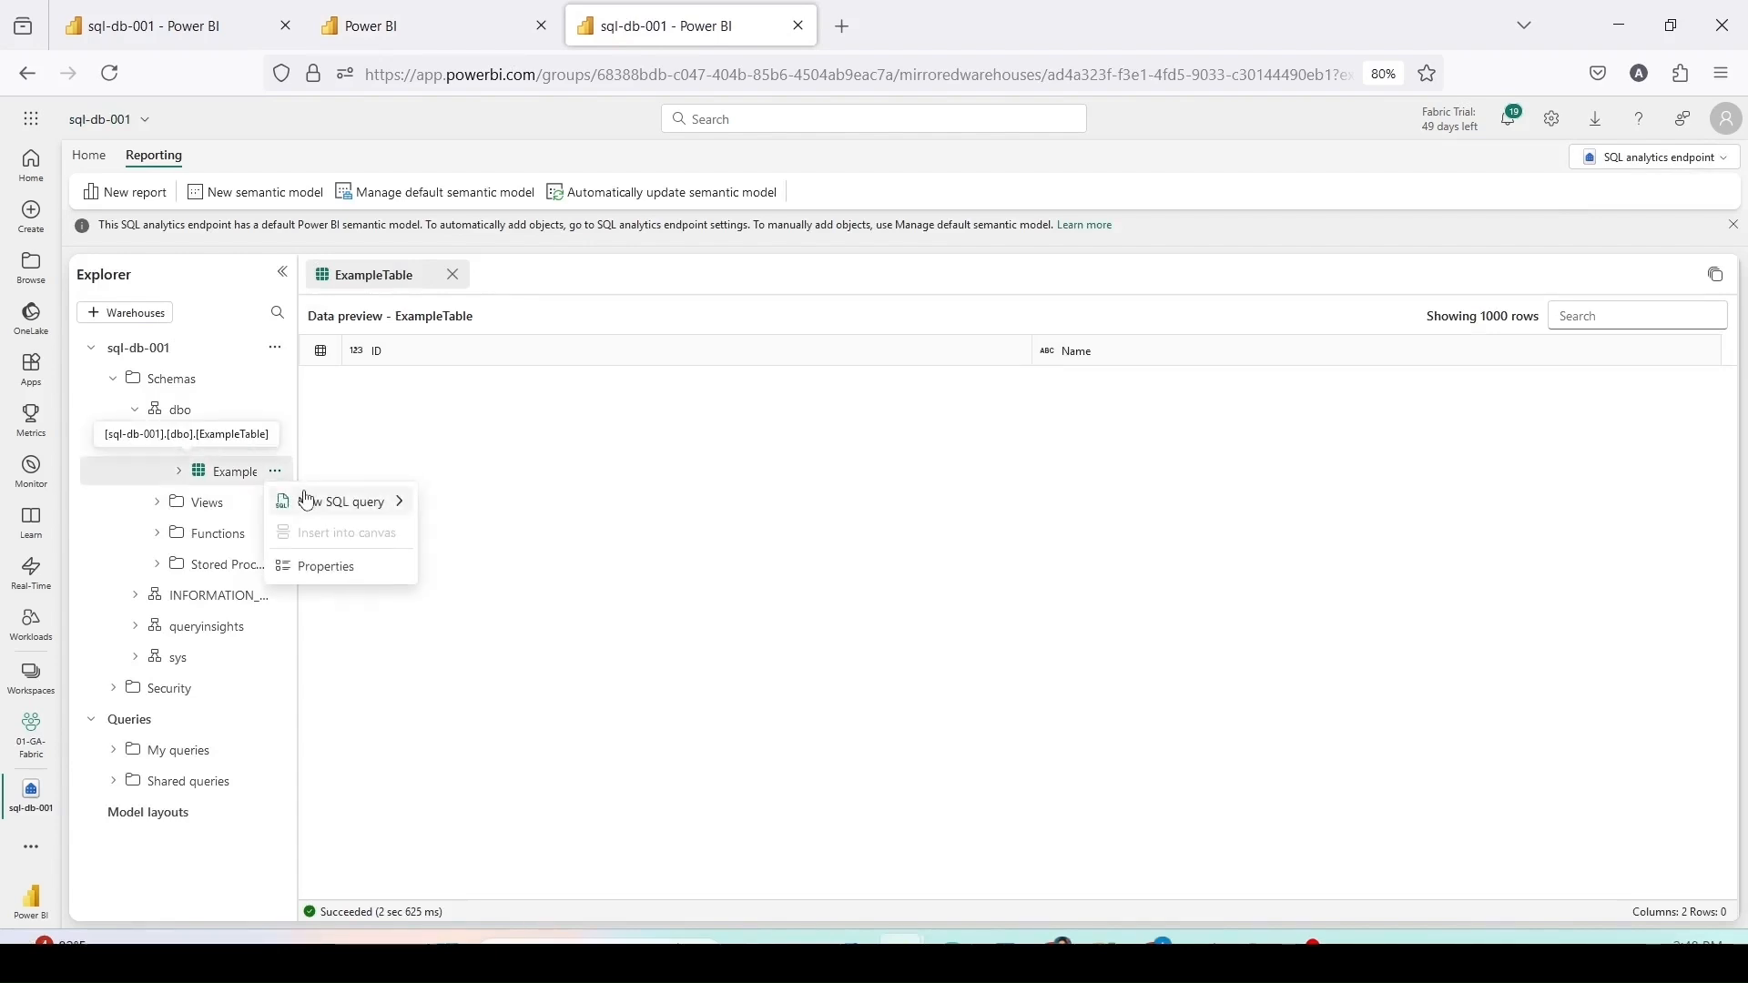
{"action": "mouse_move", "coordinate": [331, 500]}
{"action": "left_click", "coordinate": [467, 506]}
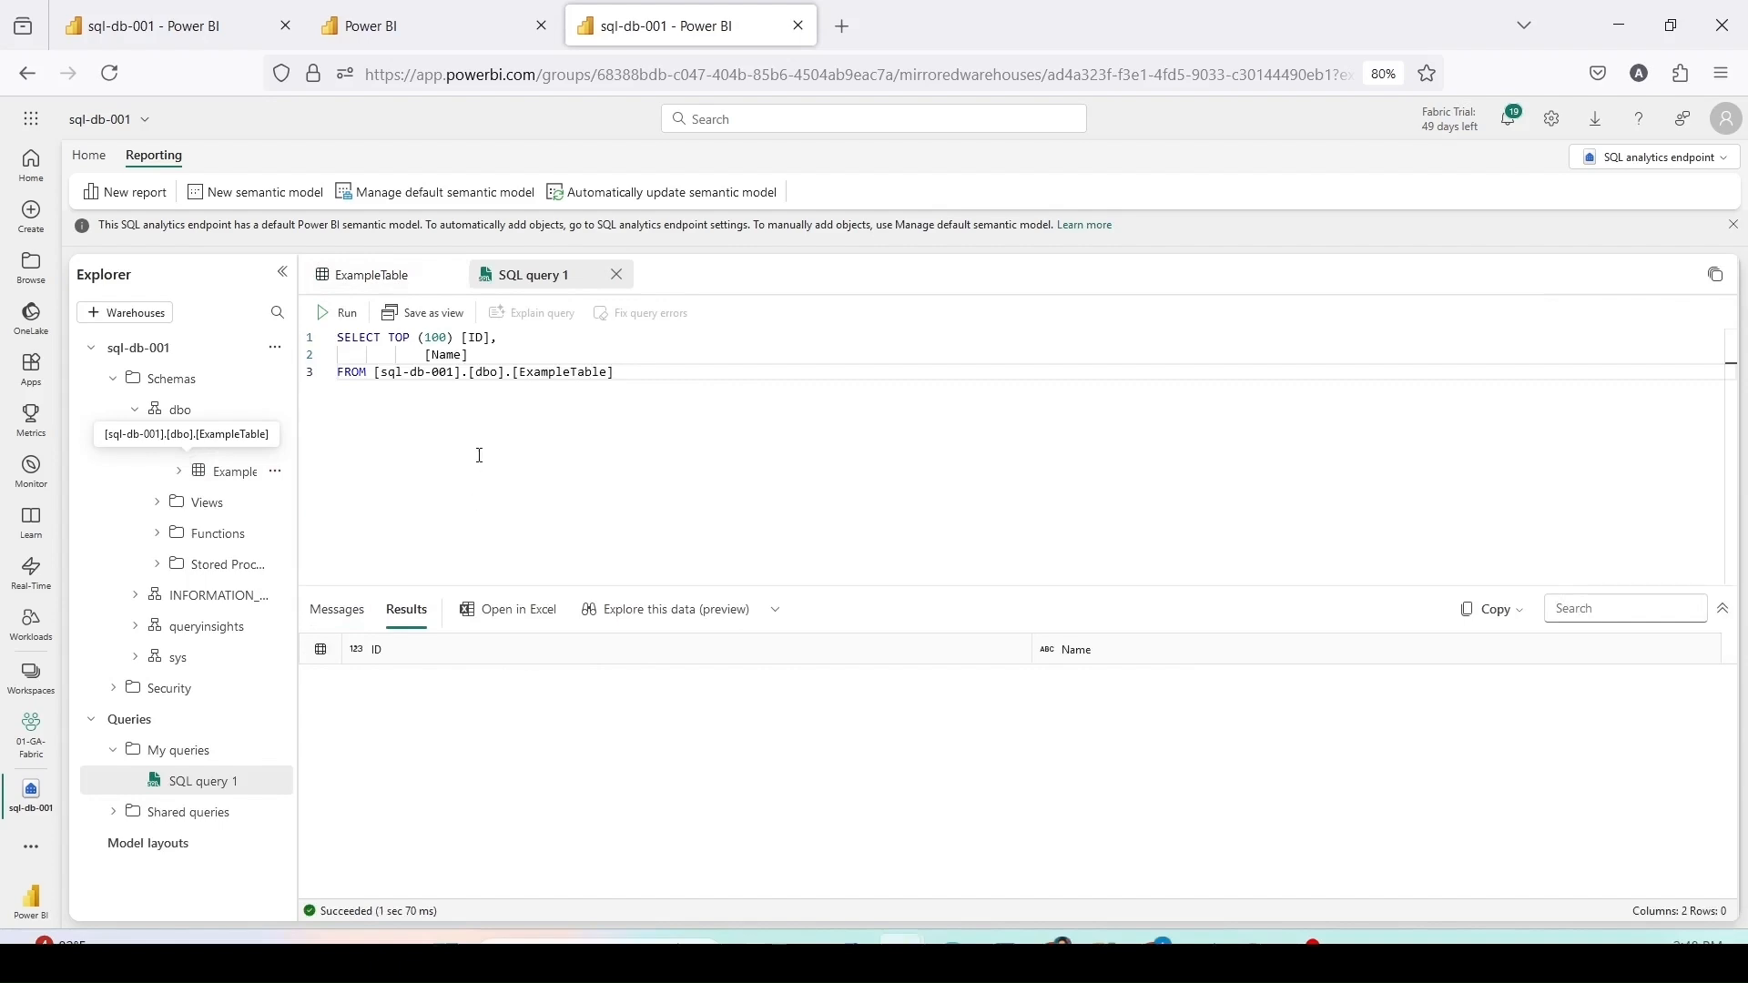
Step: Rerun the top 100 rows query on ExampleTable in the SQL analytics endpoint until the inserted rows are returned
{"action": "left_click", "coordinate": [321, 320]}
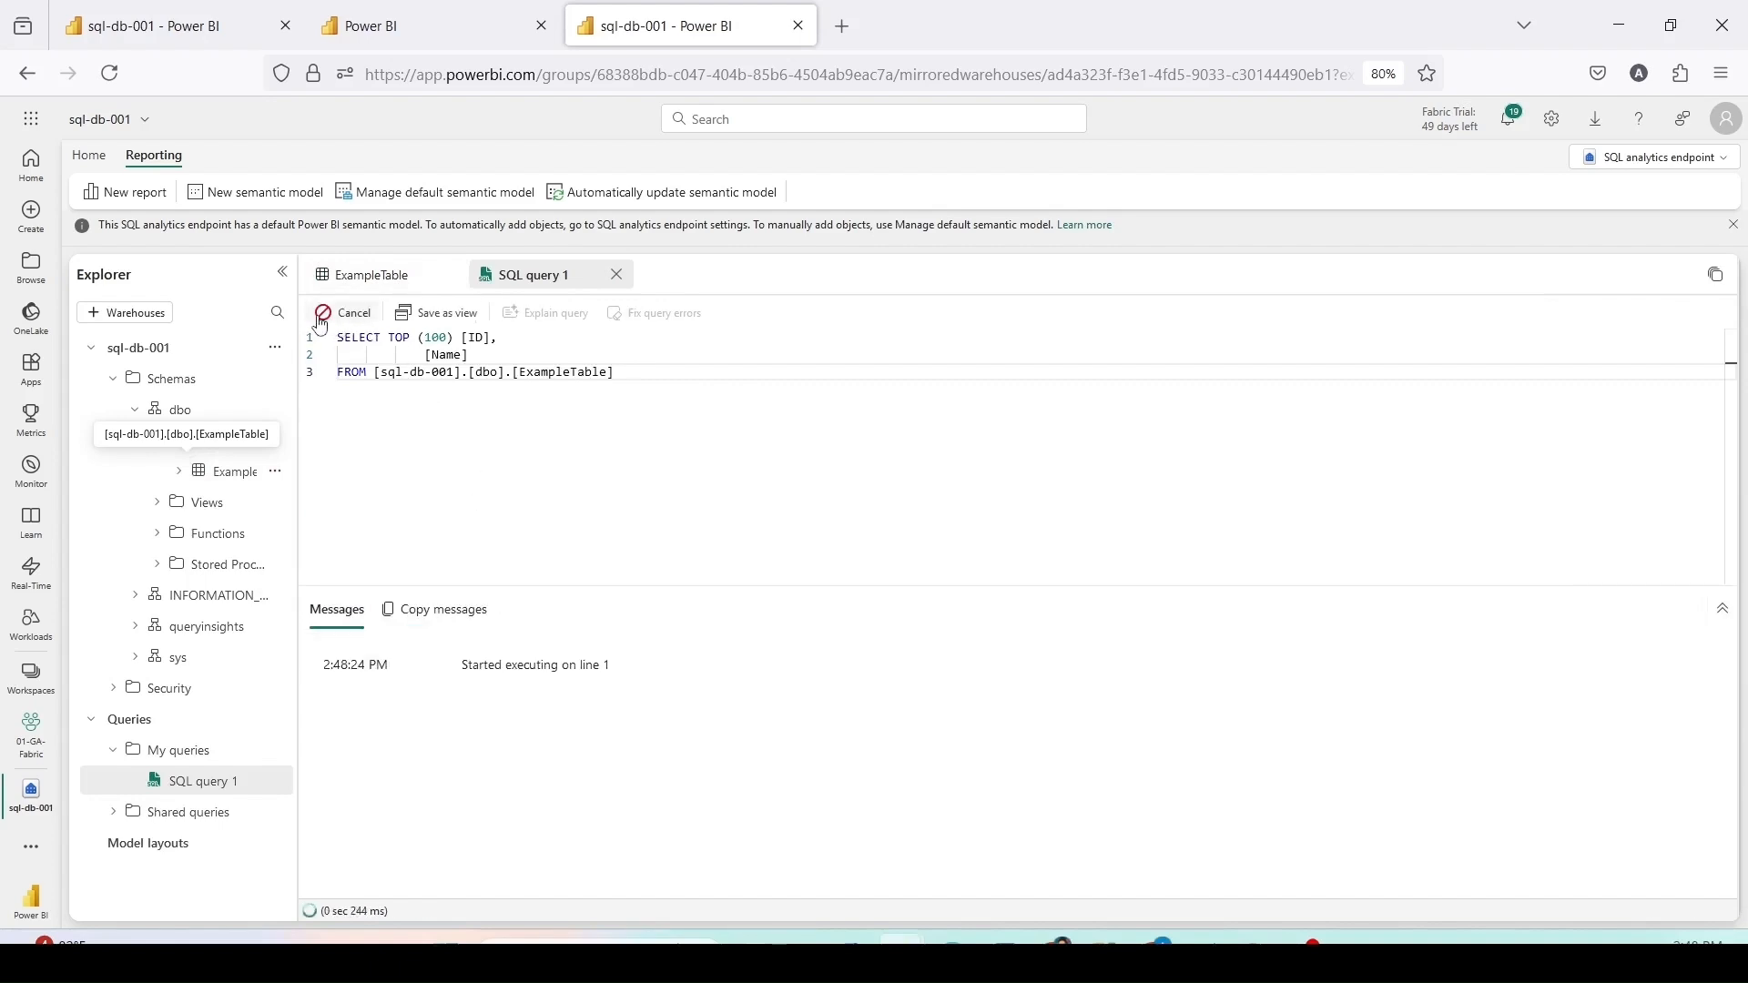
{"action": "left_click", "coordinate": [320, 323]}
{"action": "left_click", "coordinate": [321, 324]}
{"action": "left_click", "coordinate": [320, 324]}
{"action": "left_click", "coordinate": [320, 324]}
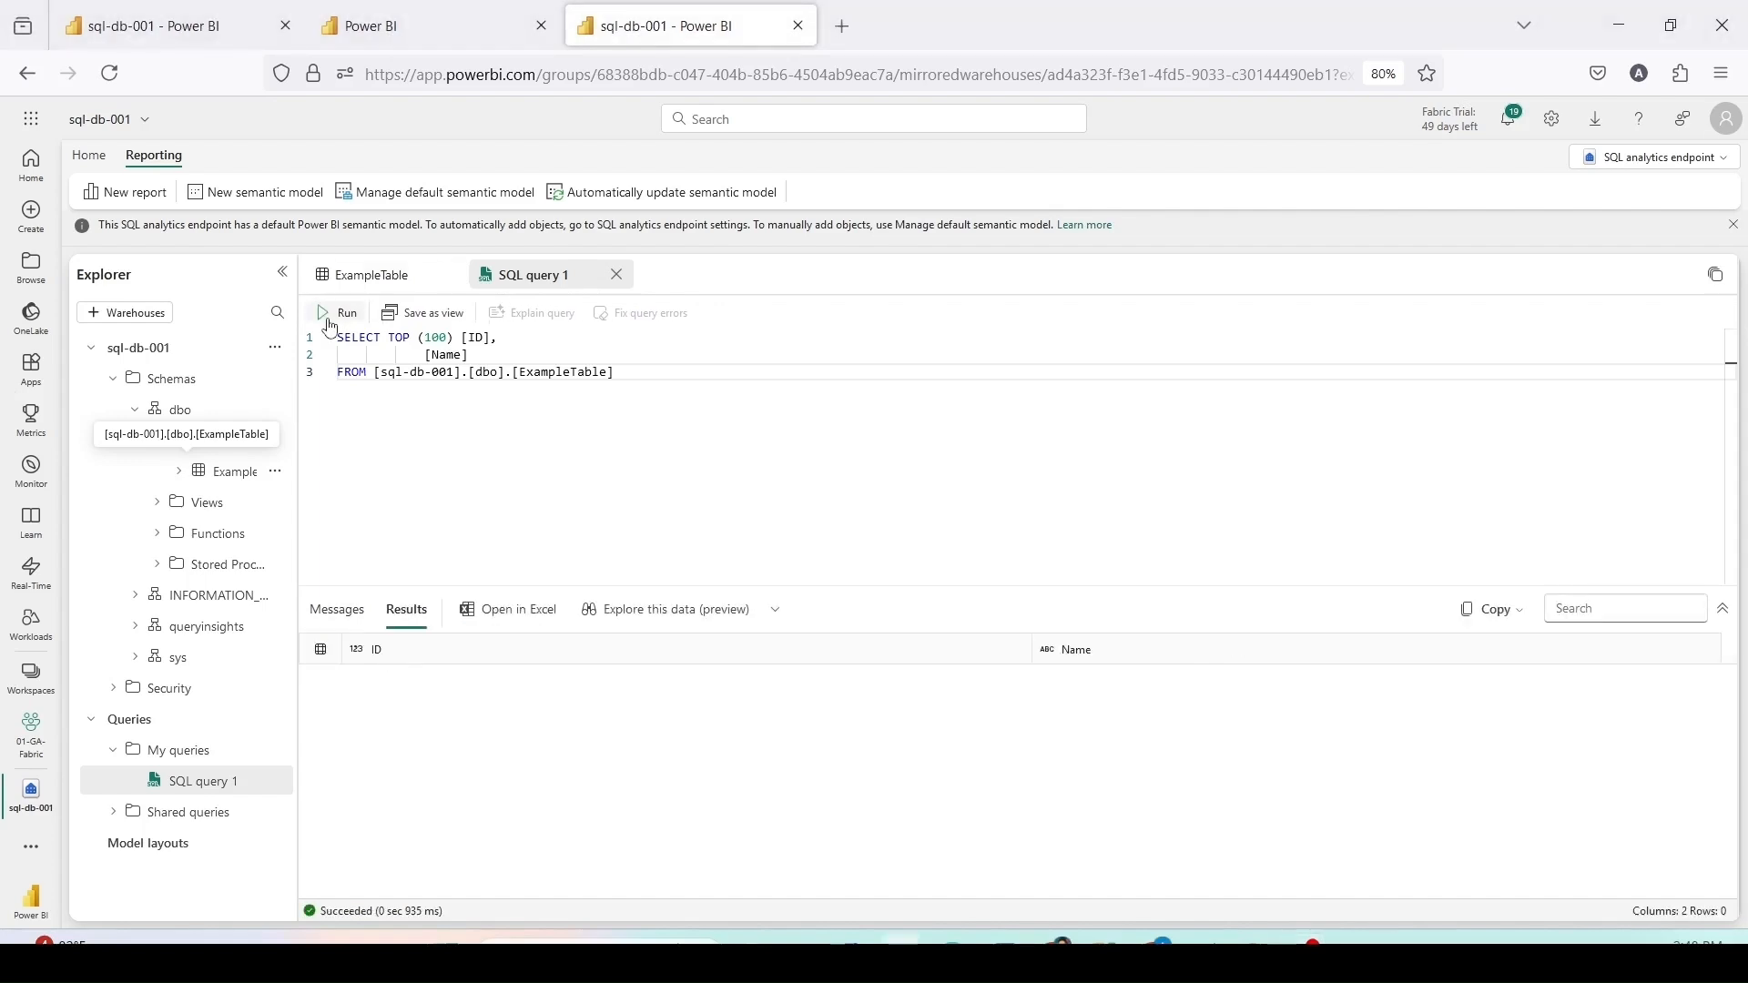
{"action": "left_click", "coordinate": [342, 312]}
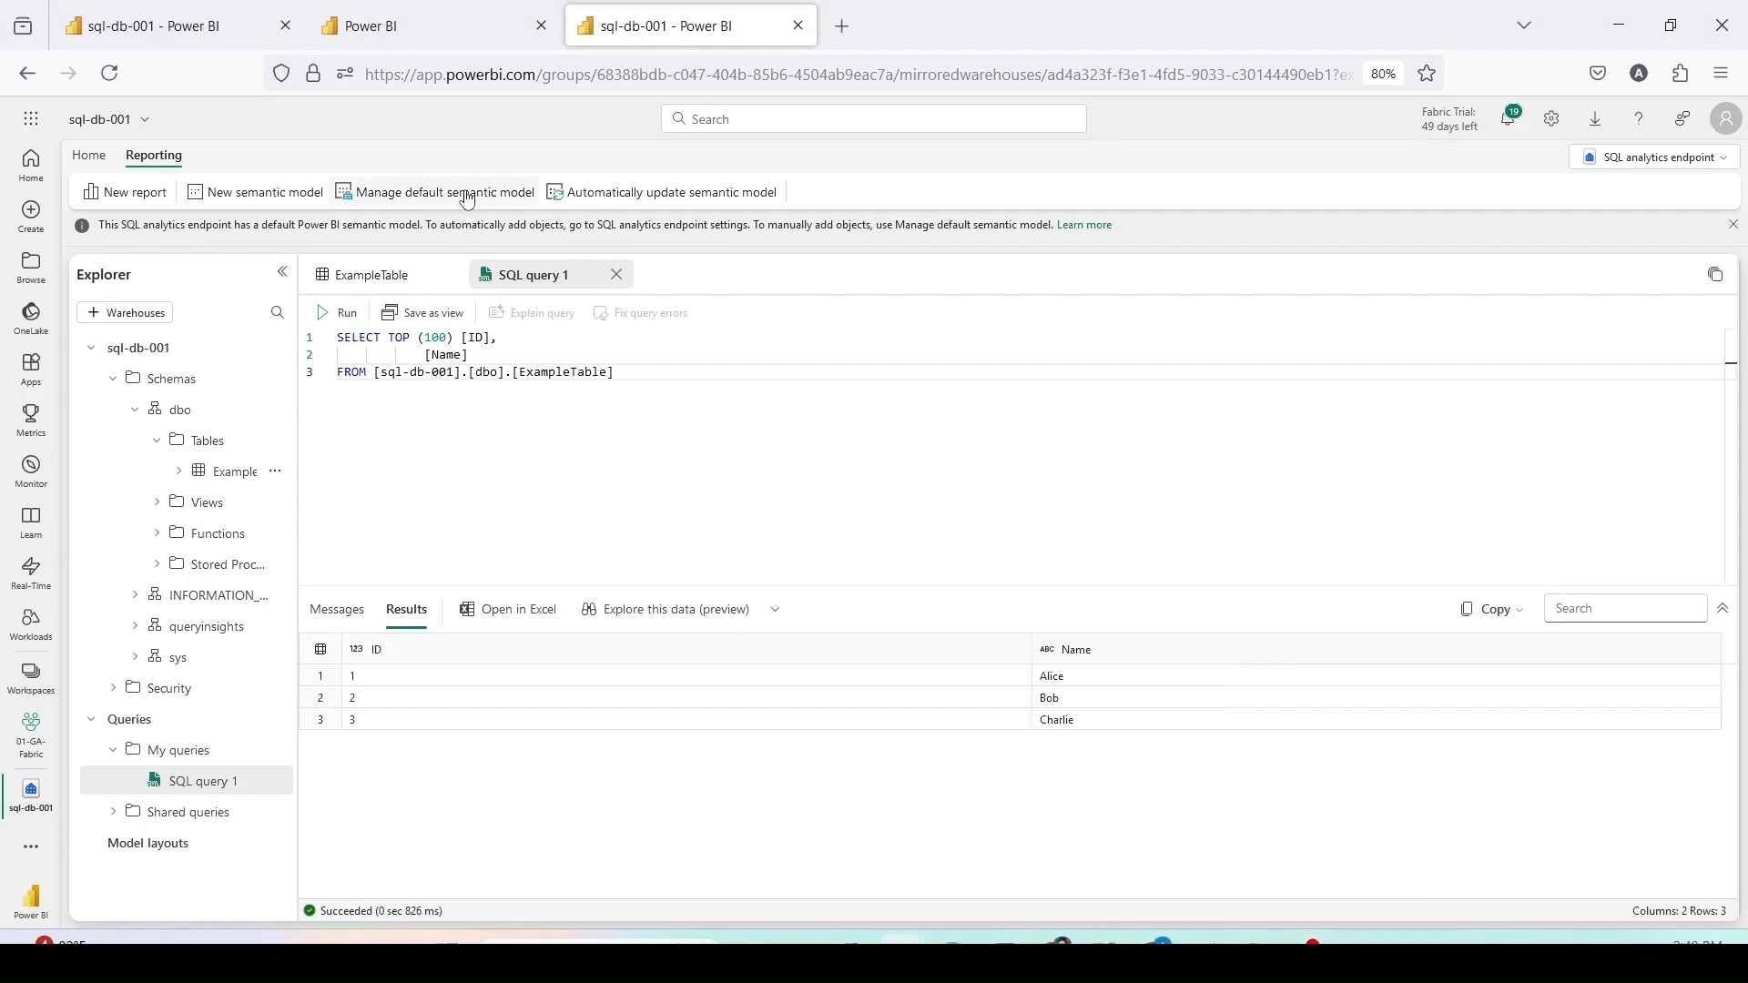
Step: Add the dbo table ExampleTable to the default semantic model and recheck the model's object selection
{"action": "left_click", "coordinate": [468, 196]}
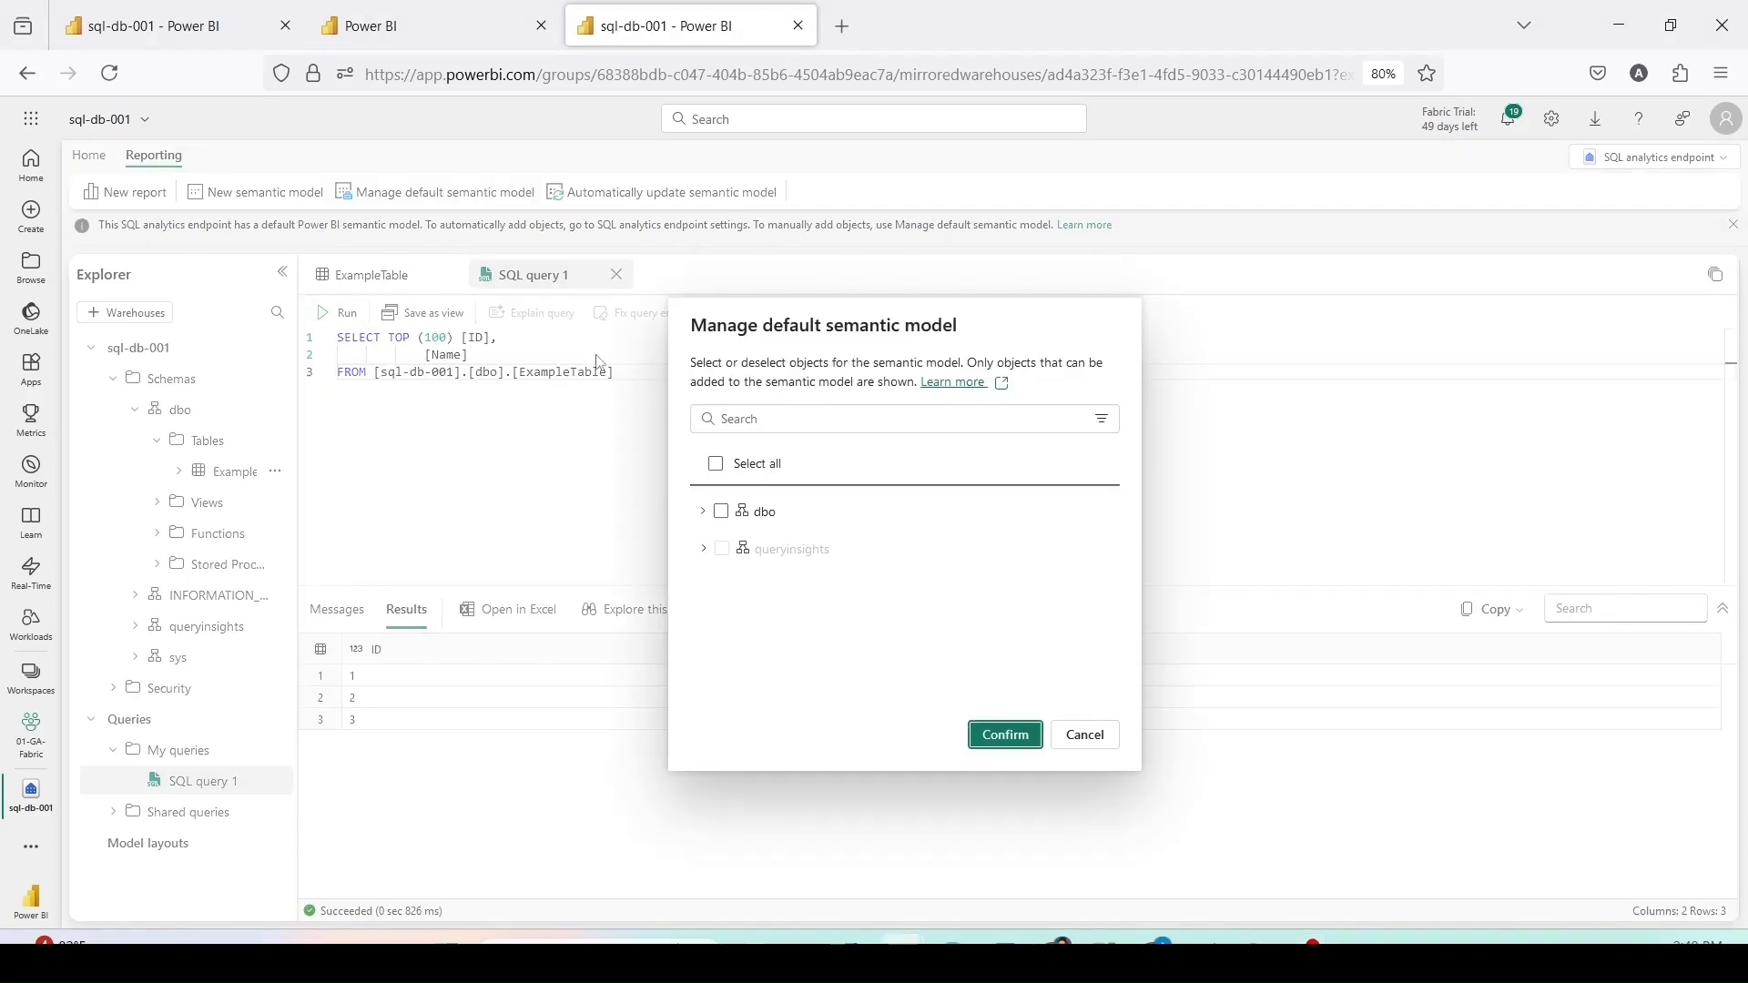
{"action": "left_click", "coordinate": [704, 513]}
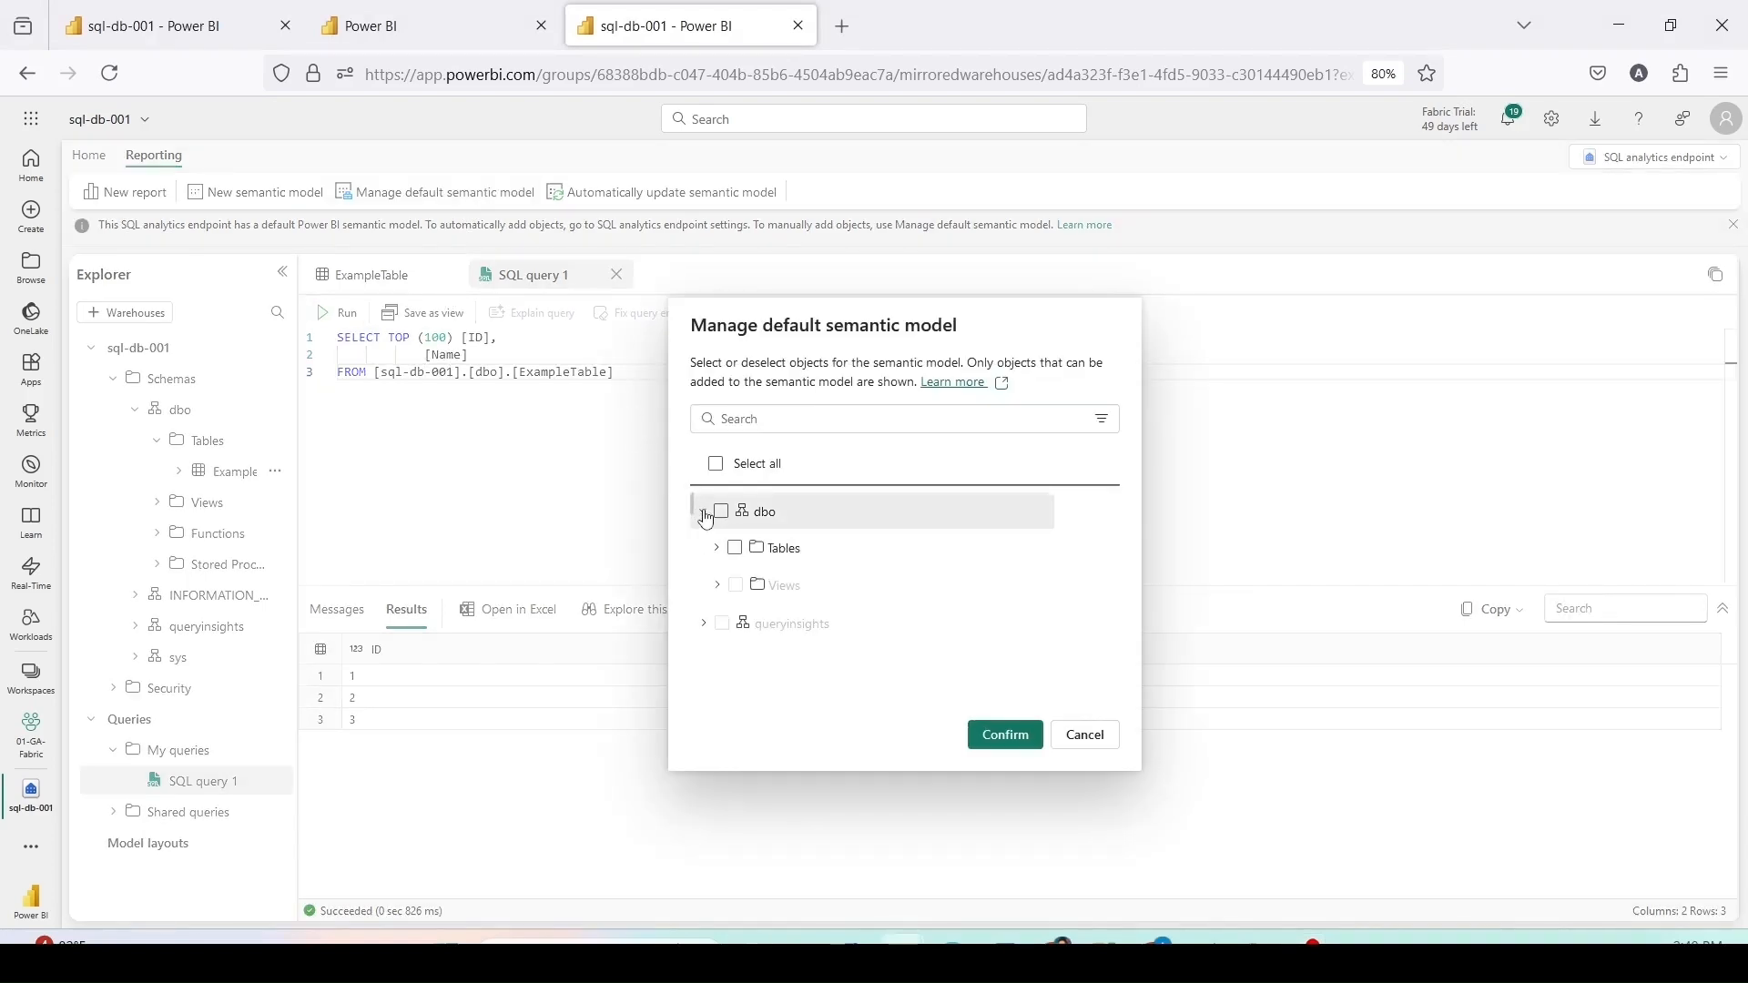
{"action": "left_click", "coordinate": [717, 547]}
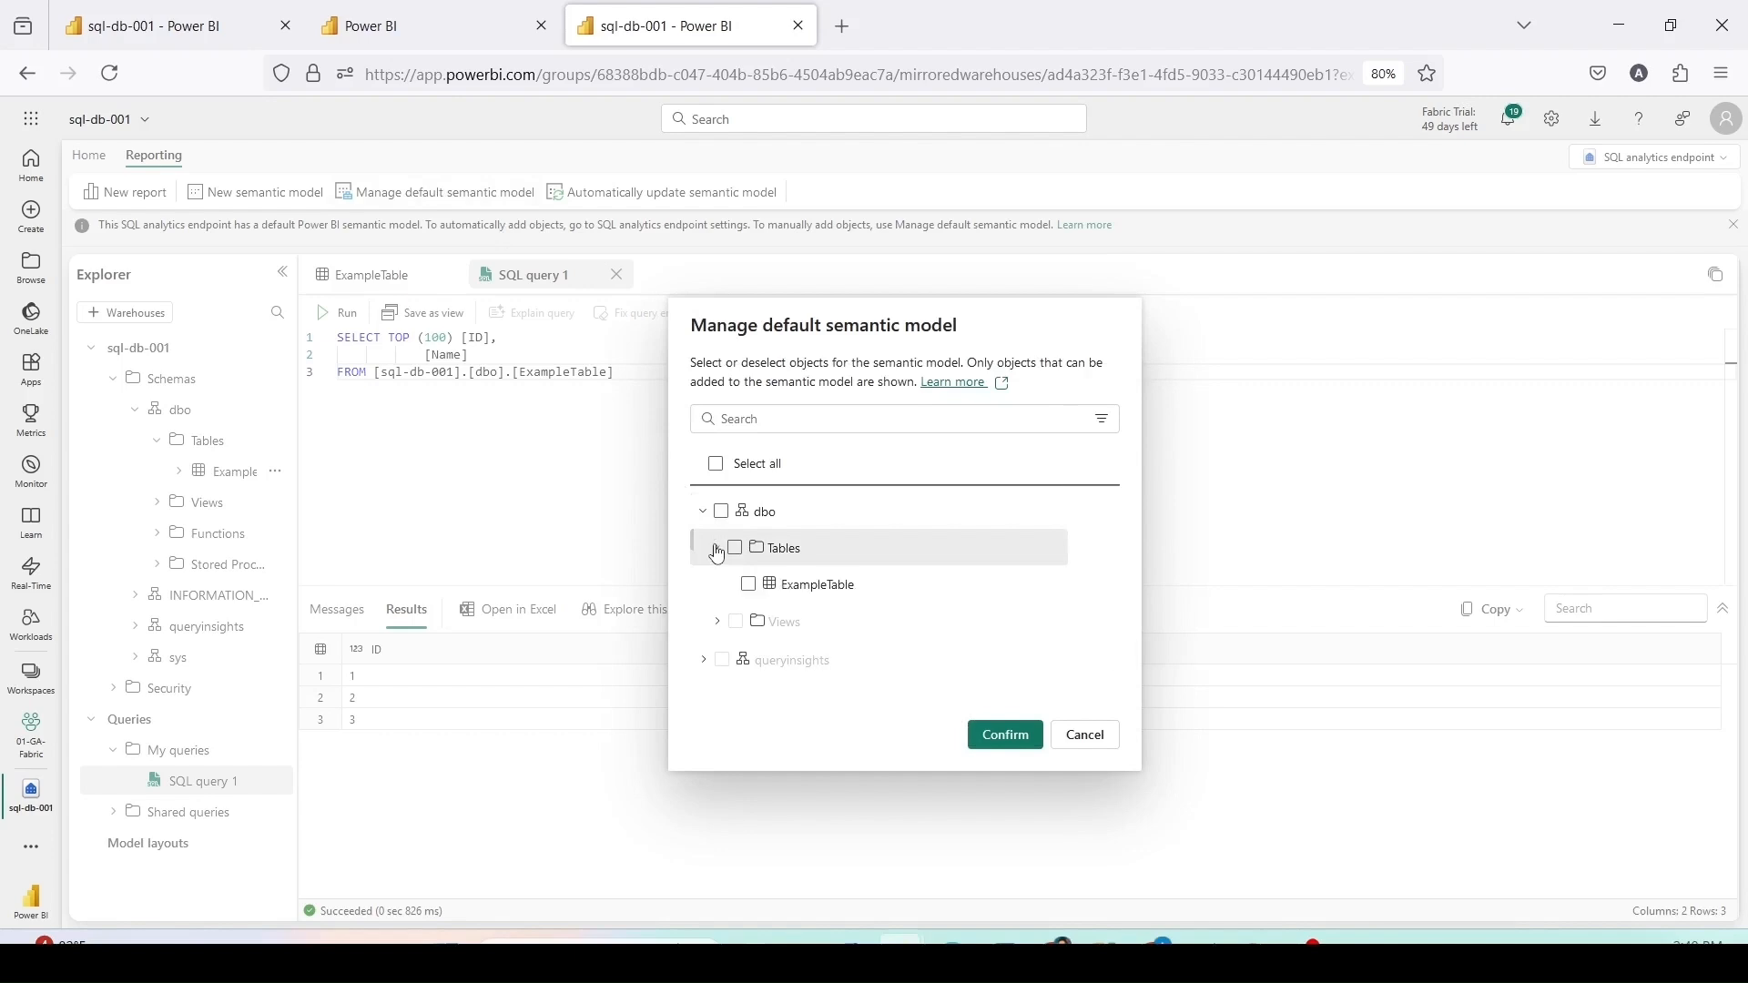
{"action": "left_click", "coordinate": [748, 584]}
{"action": "left_click", "coordinate": [1007, 740]}
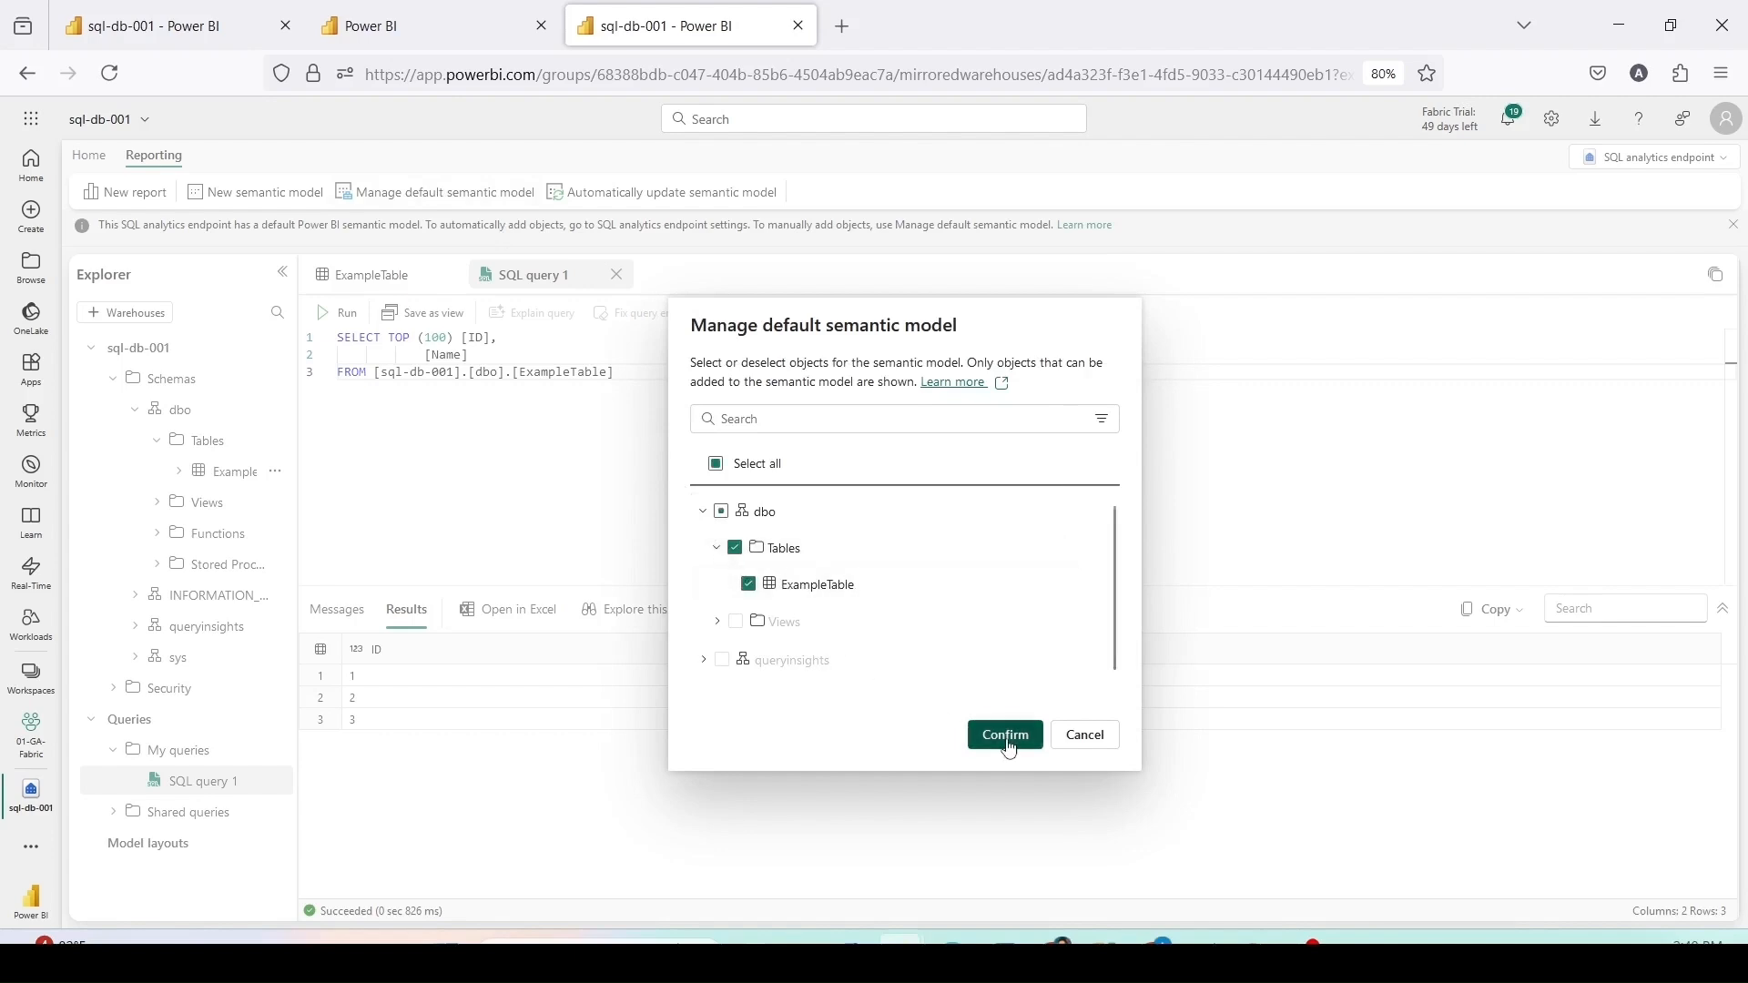
{"action": "left_click", "coordinate": [444, 194]}
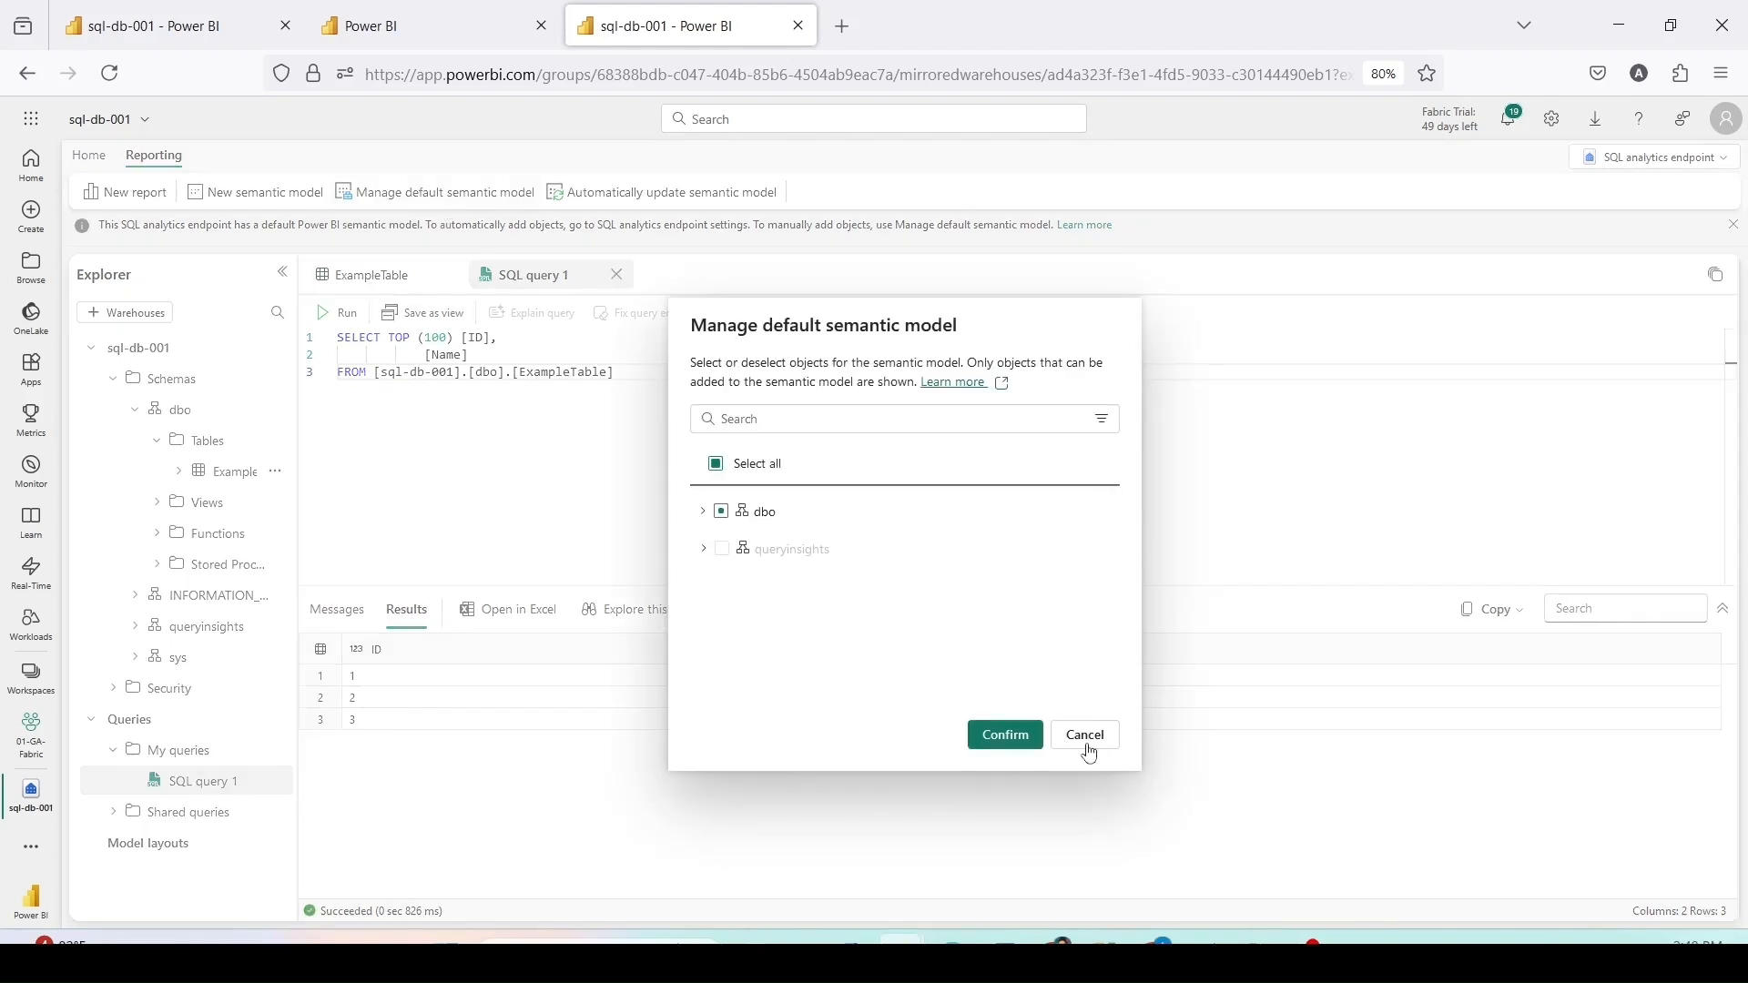
{"action": "left_click", "coordinate": [1085, 737]}
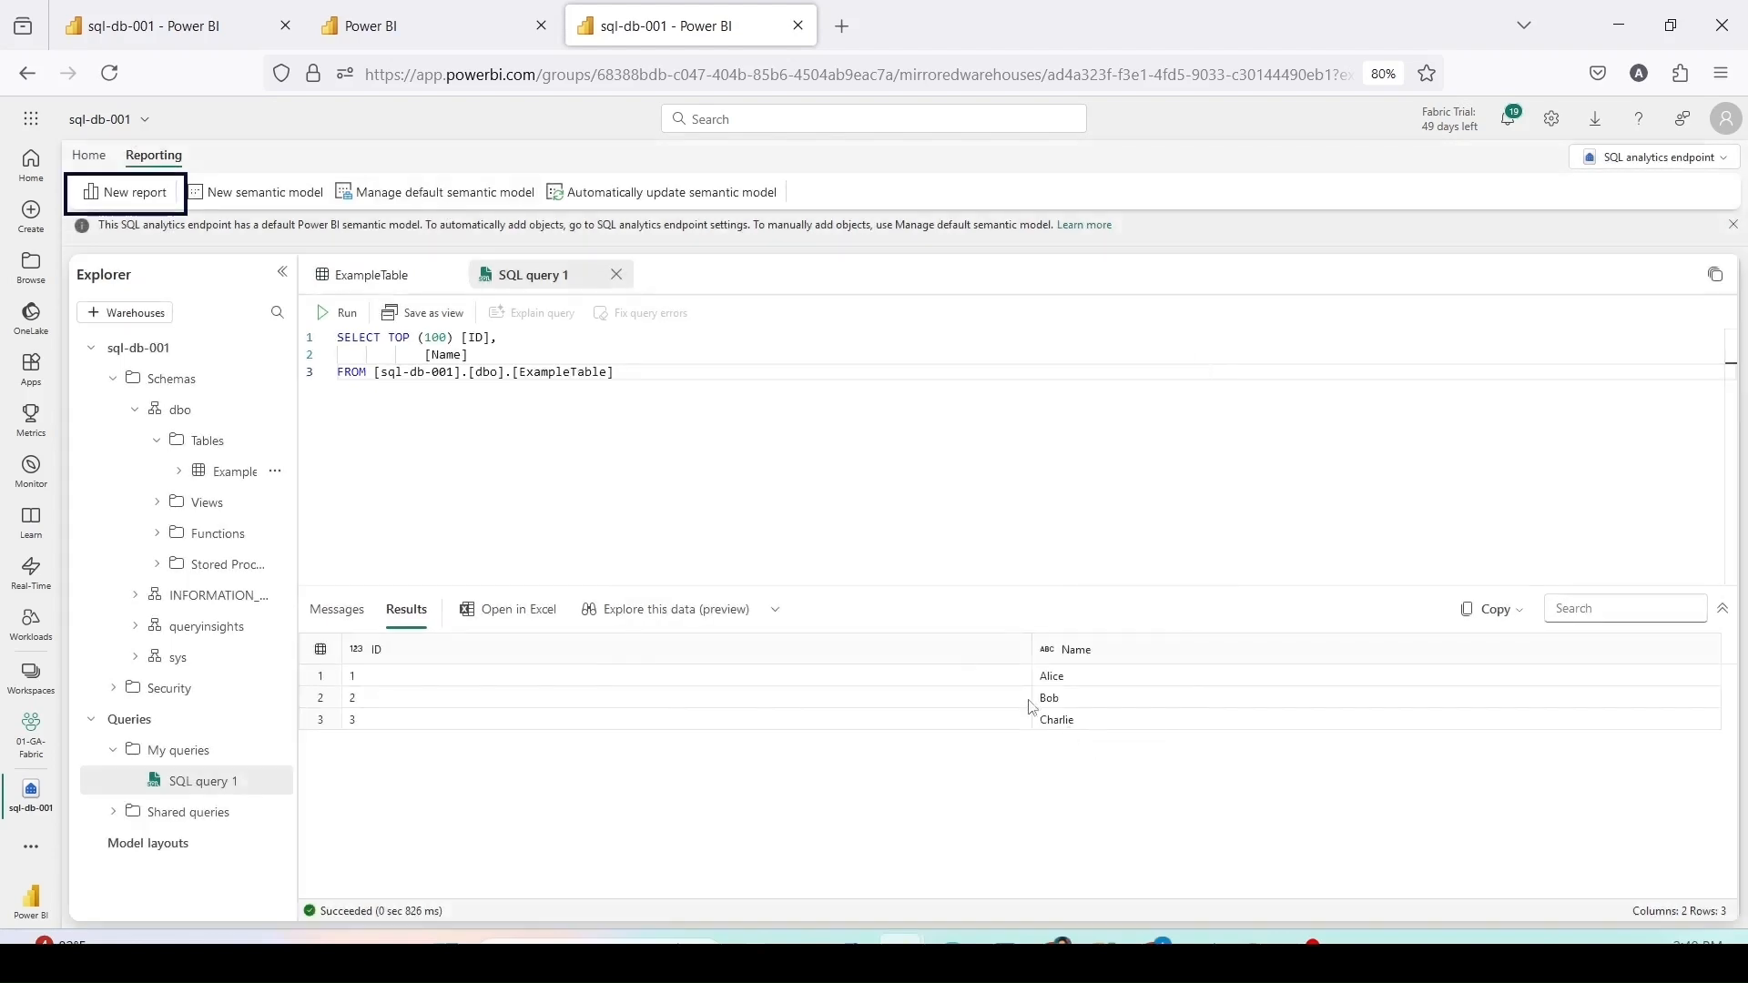
Step: Create a new report from the SQL analytics endpoint and add a visual with ExampleTable's ID and Name fields
{"action": "left_click", "coordinate": [118, 202]}
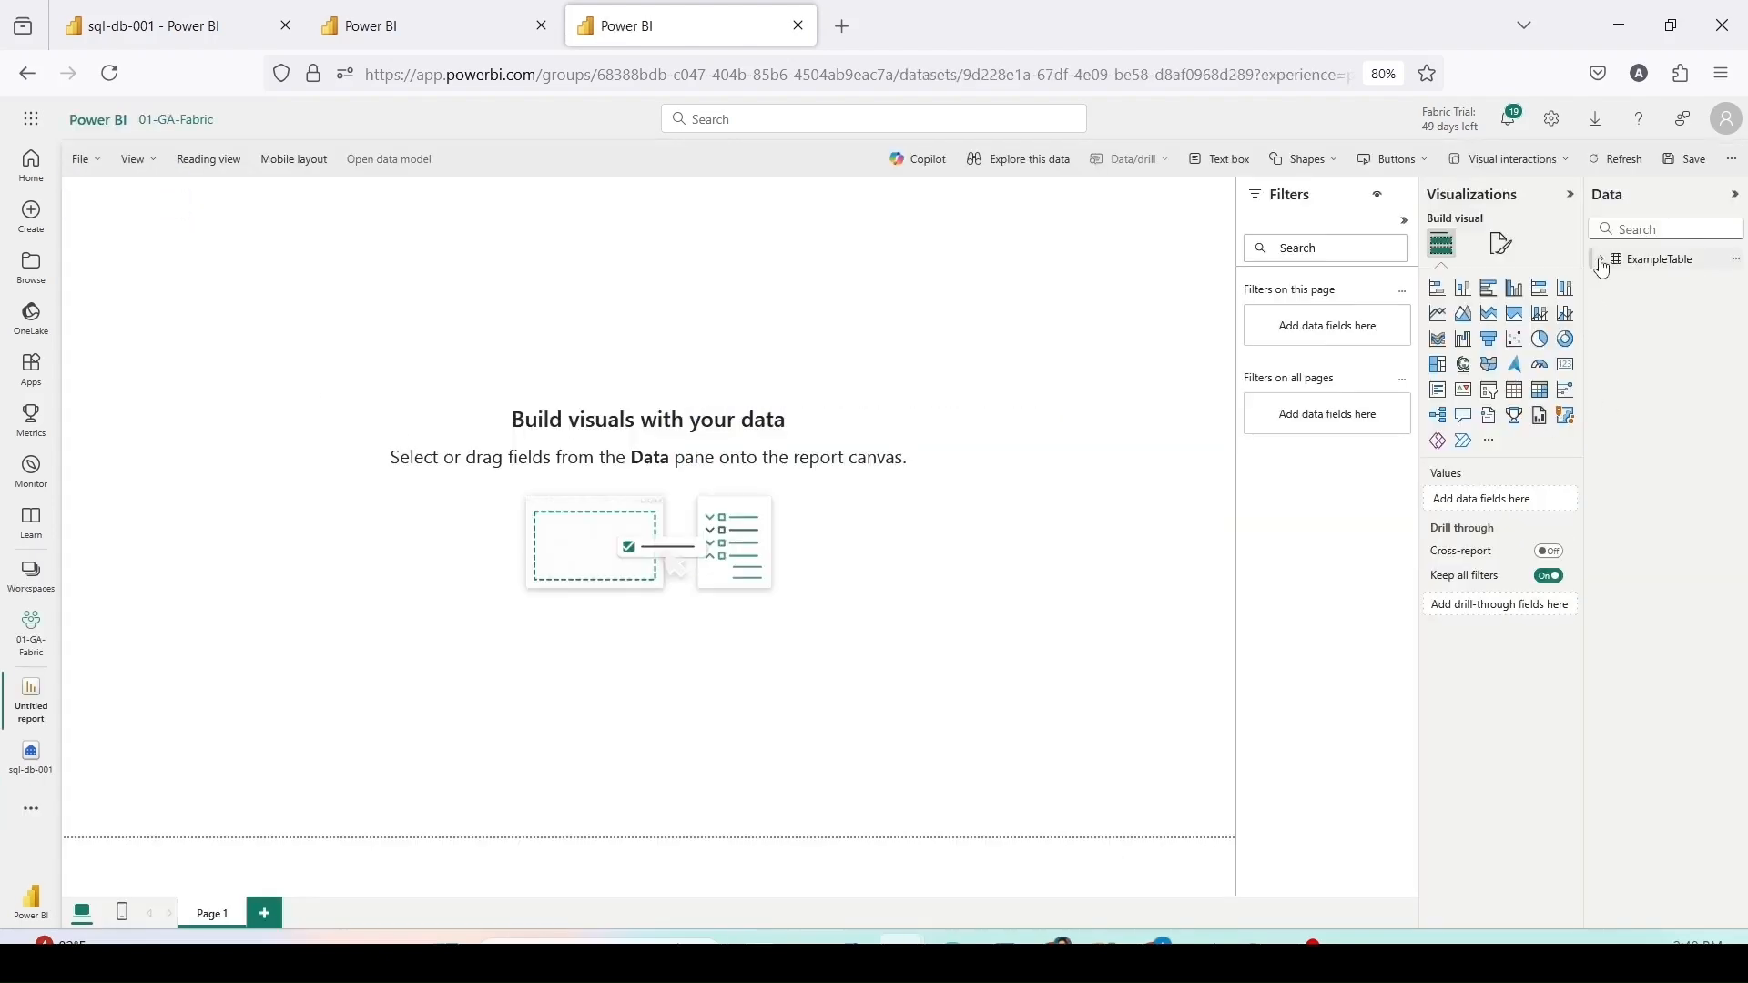
{"action": "left_click", "coordinate": [1602, 264]}
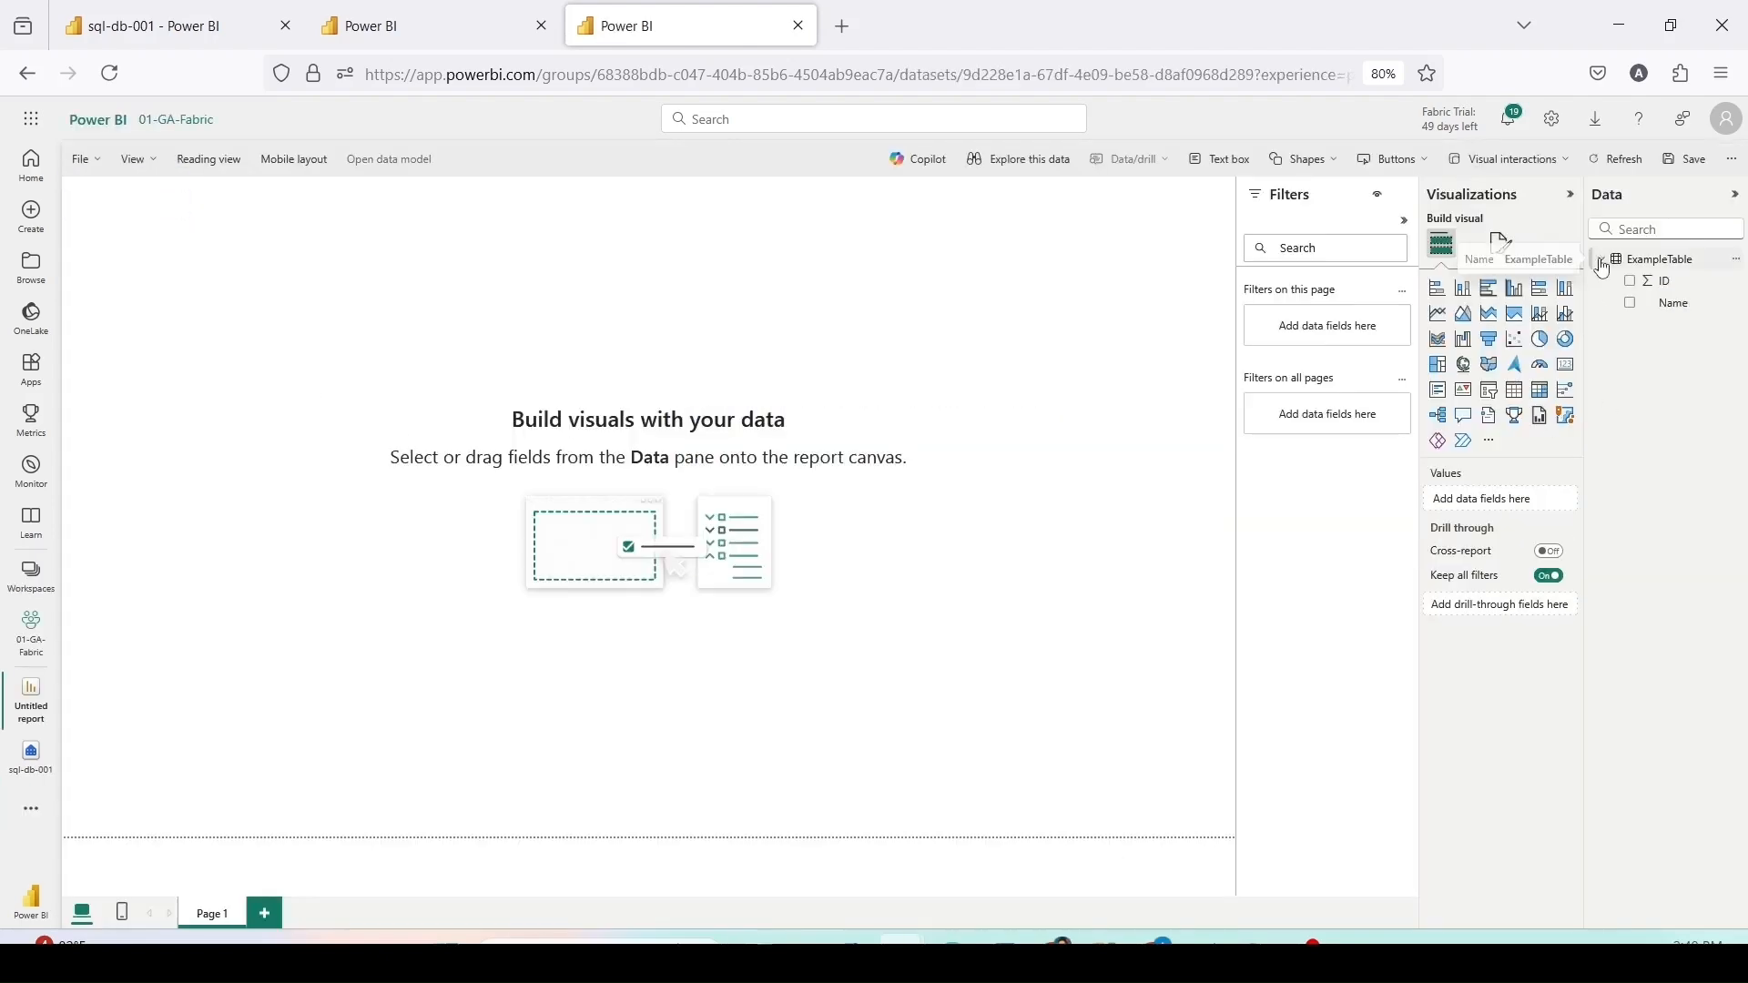
{"action": "left_click_drag", "start_coordinate": [1657, 281], "coordinate": [420, 380]}
{"action": "left_click", "coordinate": [1630, 302]}
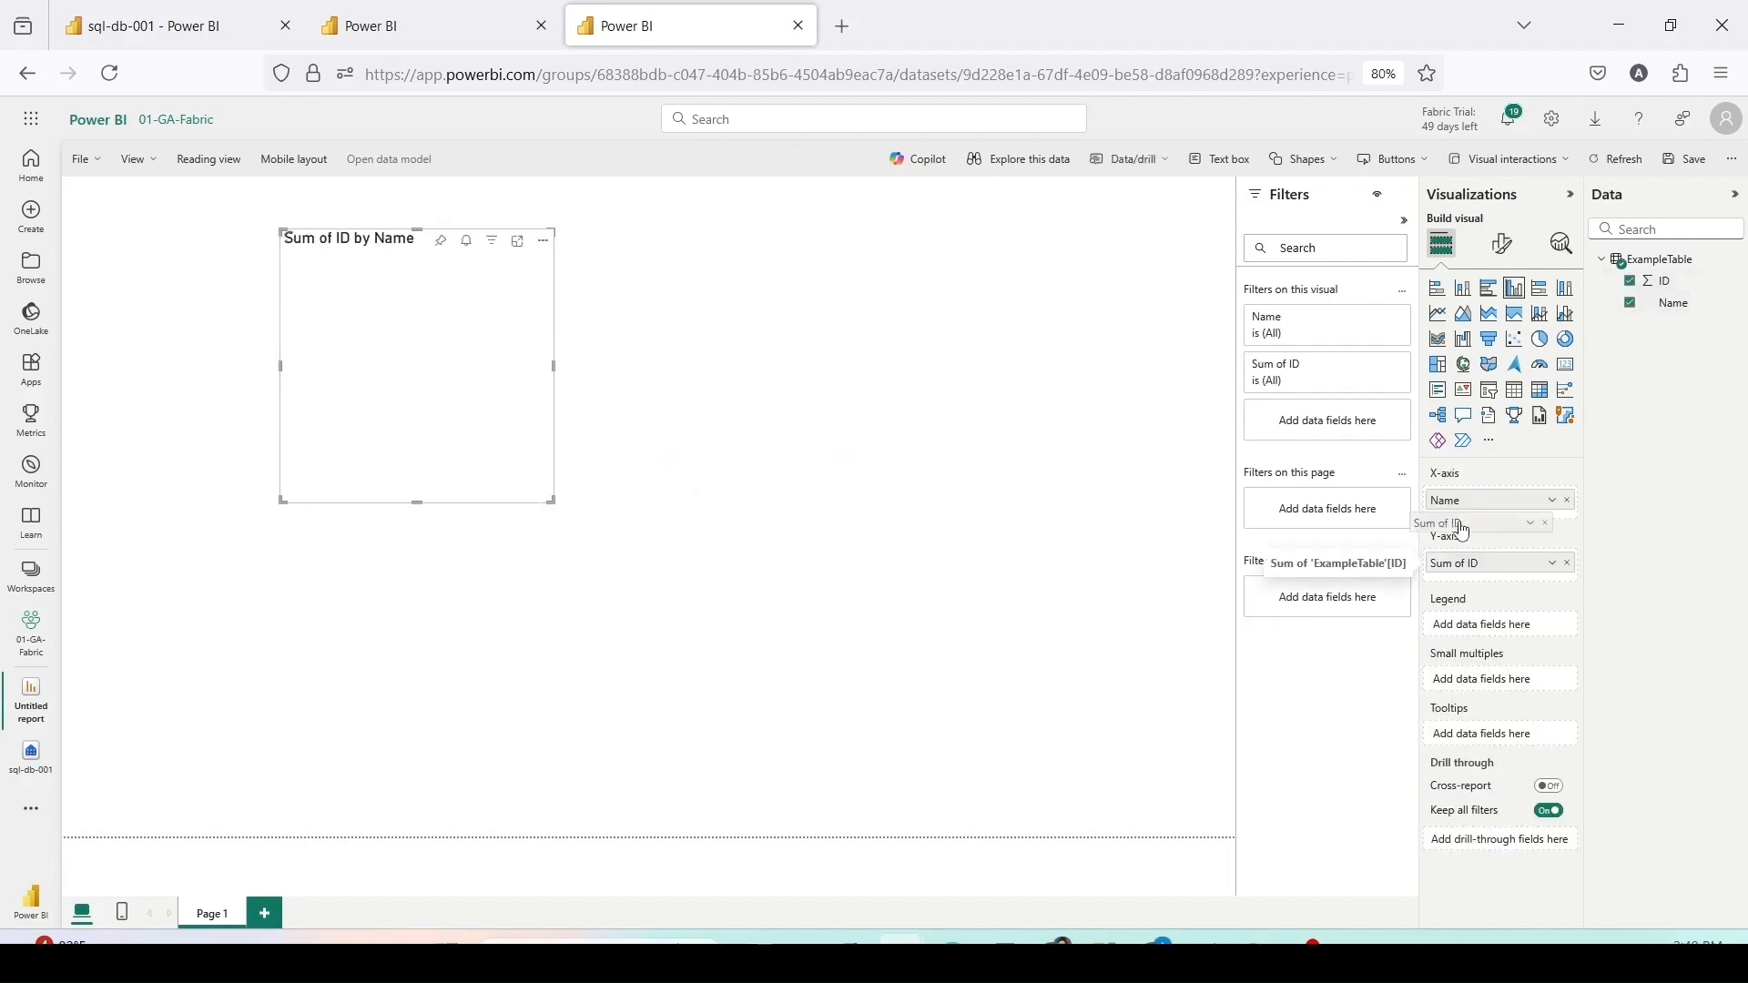
Step: Convert the visual to a table, enlarge it on the canvas and place the ID column before Name
{"action": "left_click", "coordinate": [1515, 389]}
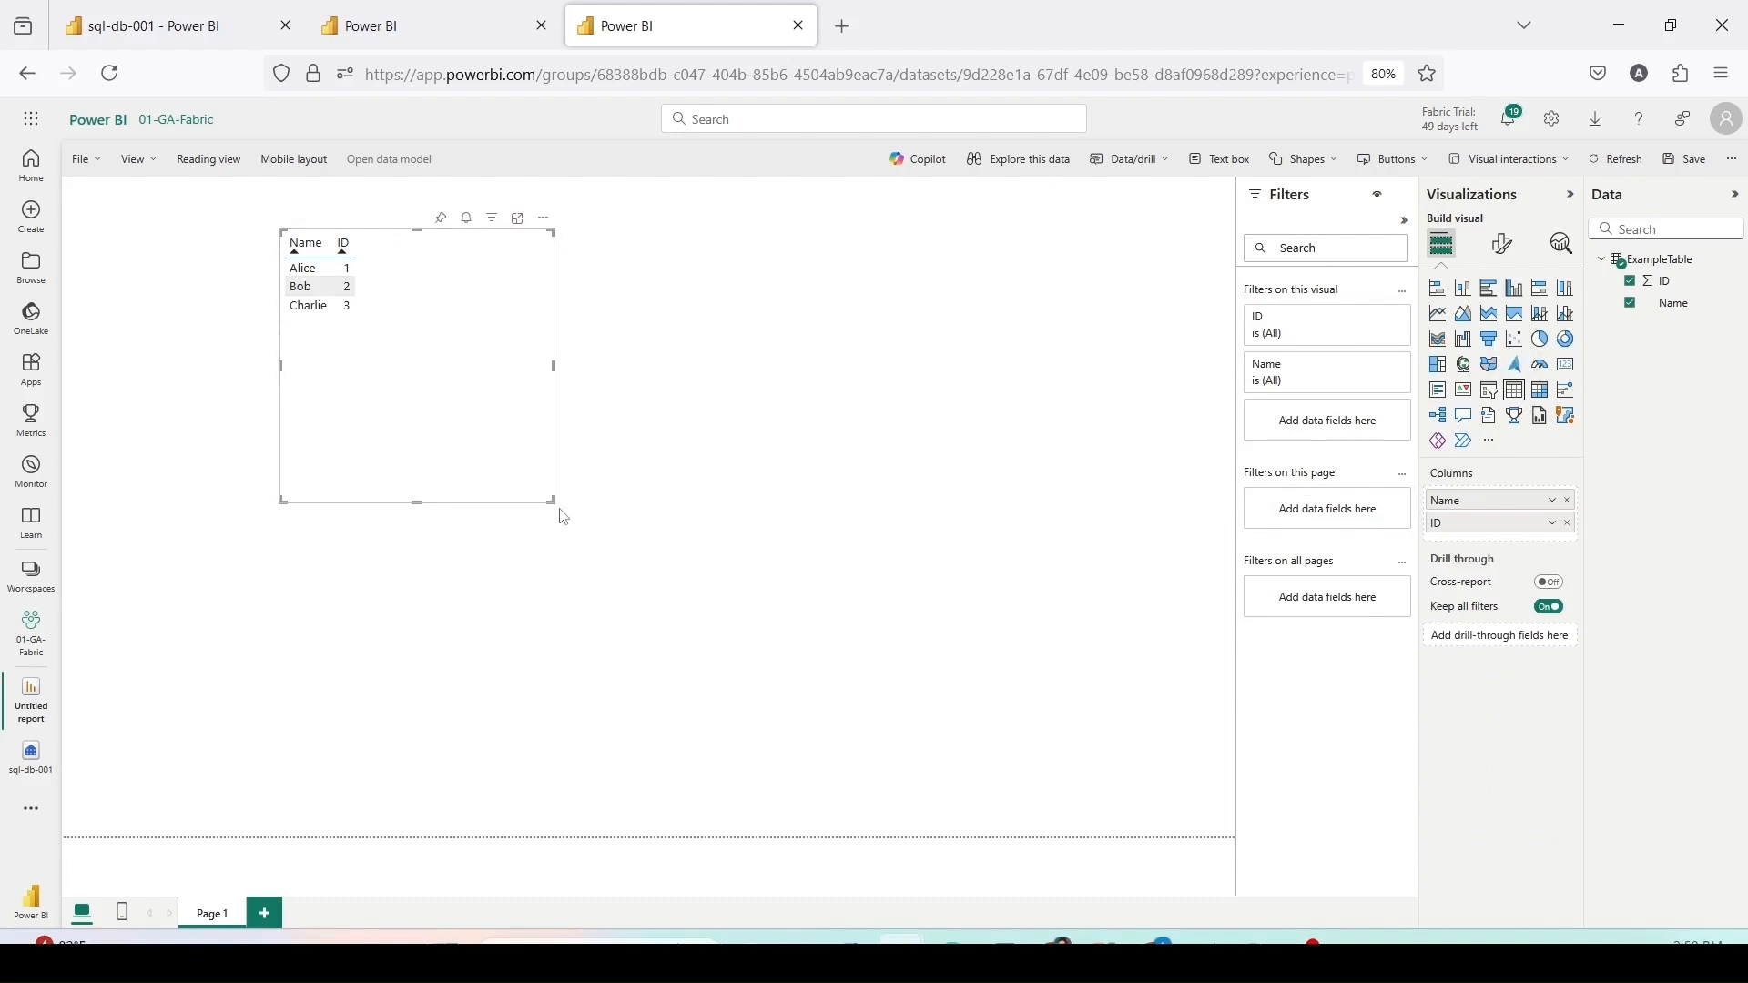
{"action": "left_click_drag", "start_coordinate": [570, 521], "coordinate": [728, 617]}
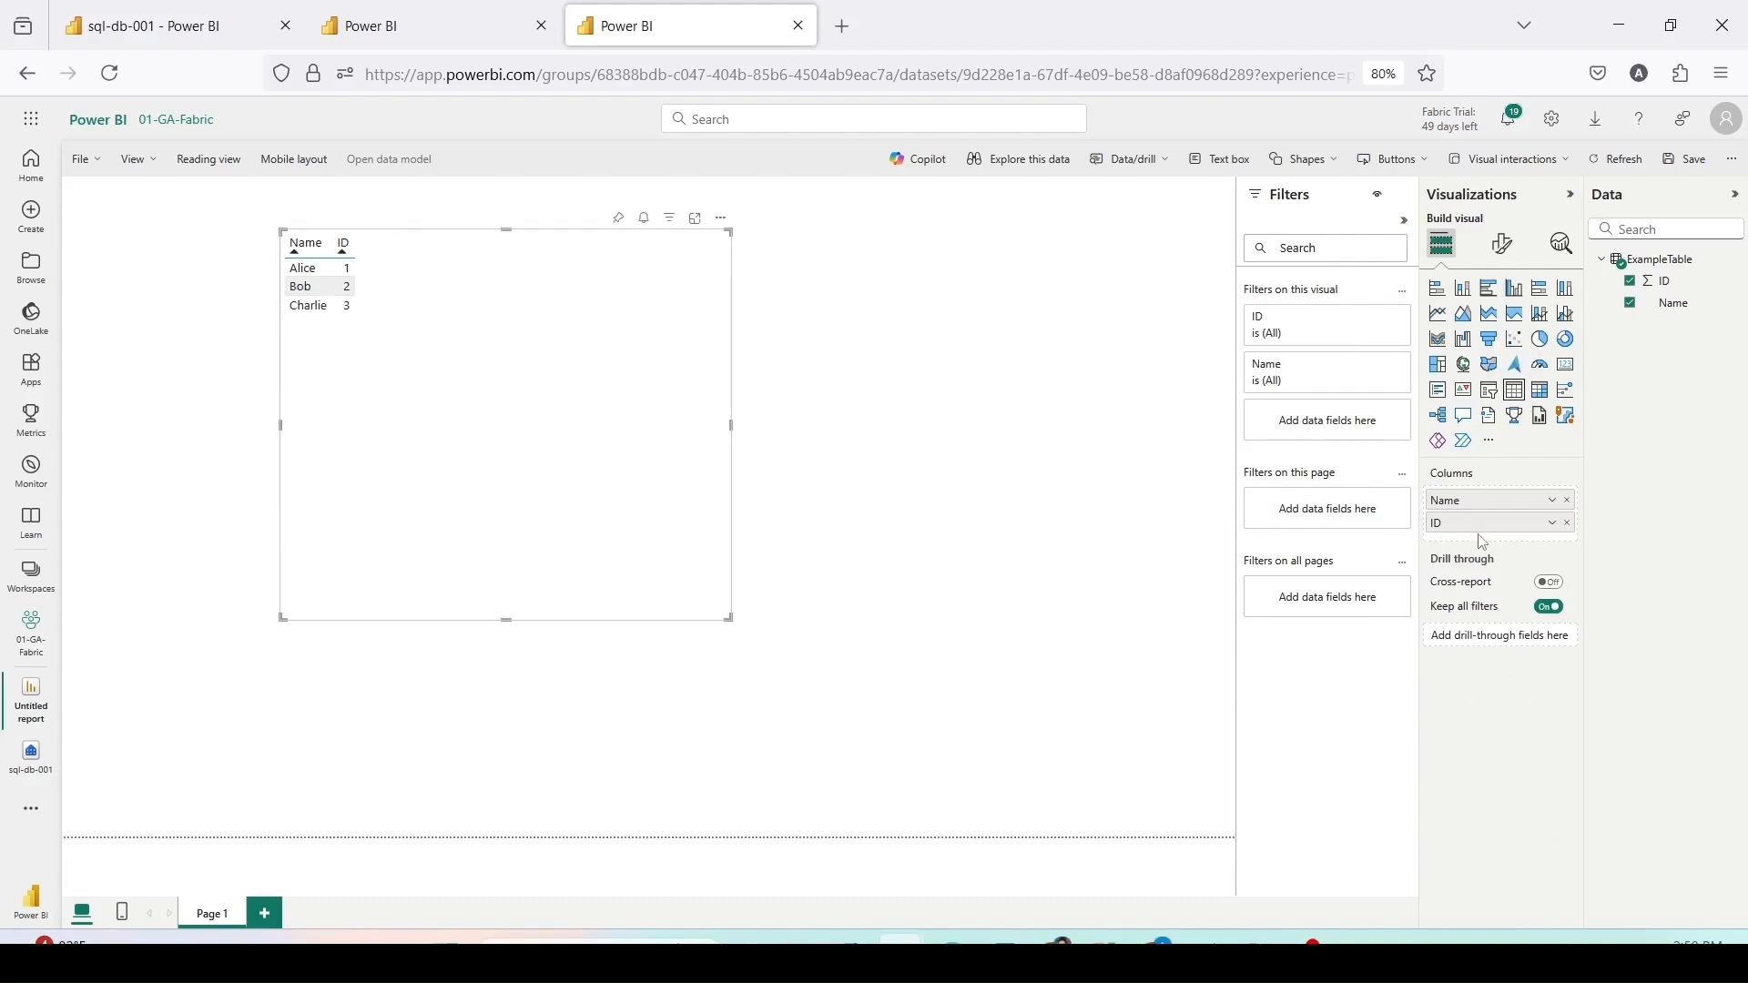
{"action": "left_click_drag", "start_coordinate": [1482, 542], "coordinate": [1484, 496]}
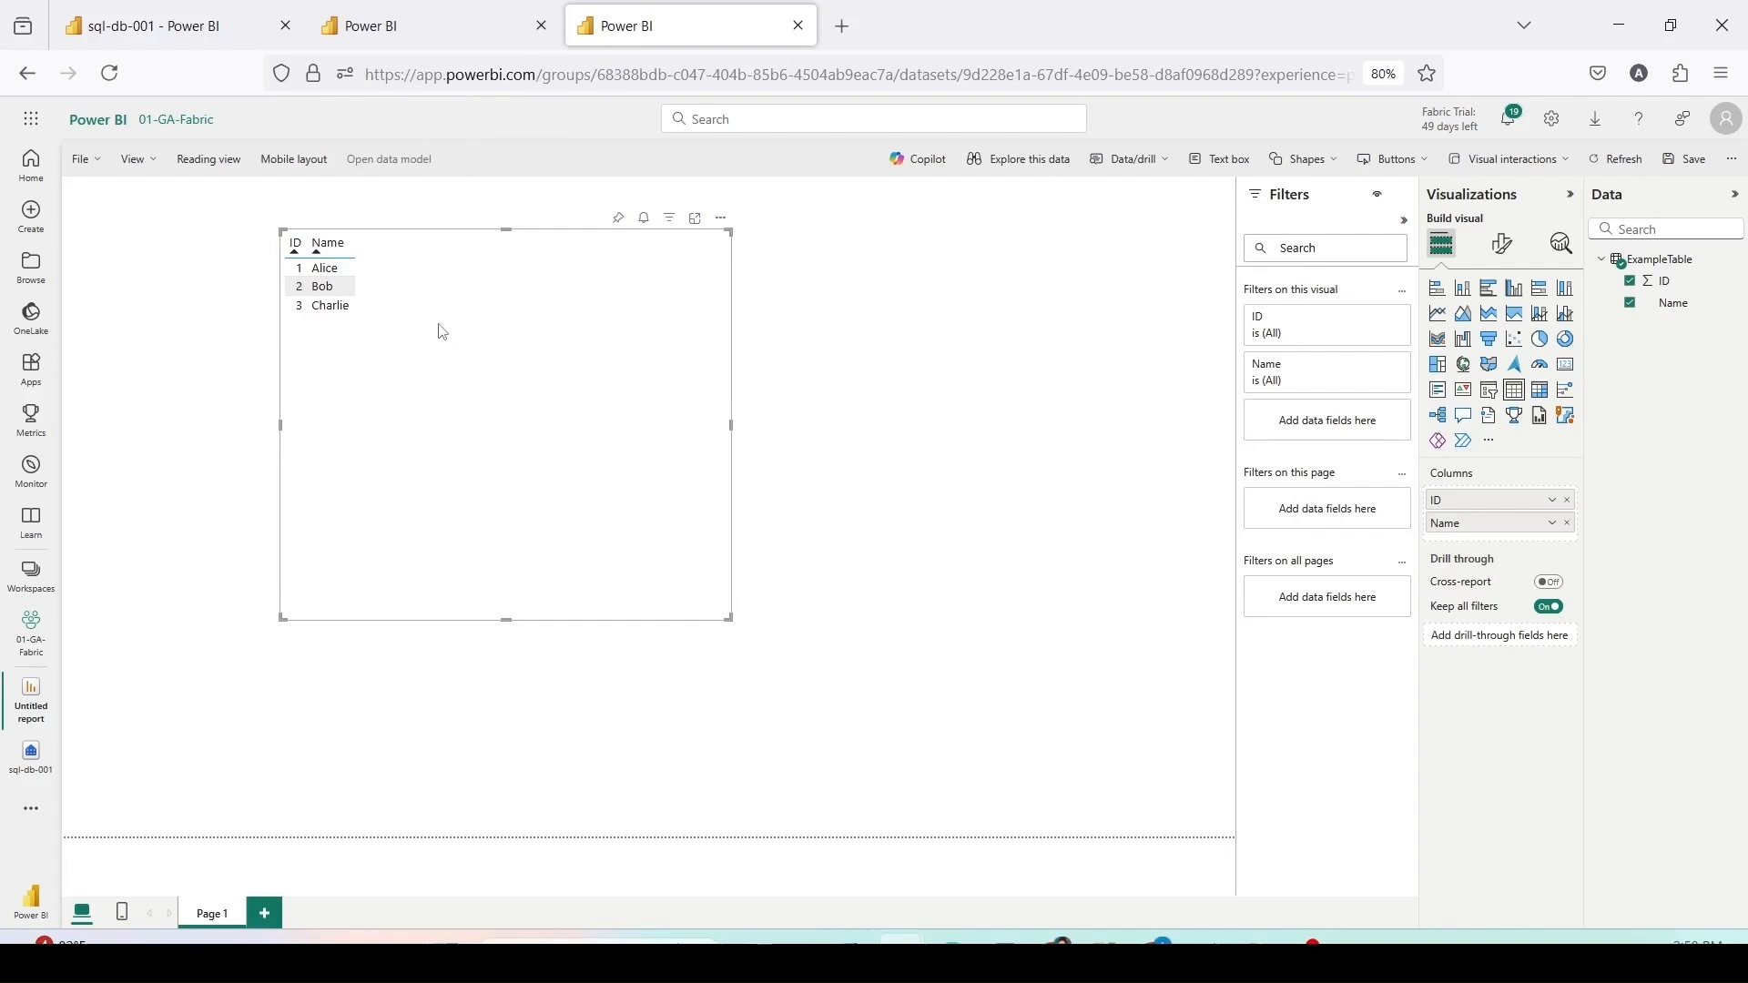
Step: Run only the UPDATE statement that changes the Name of the ExampleTable row where ID = 1 in the SQL database query
{"action": "left_click", "coordinate": [172, 29]}
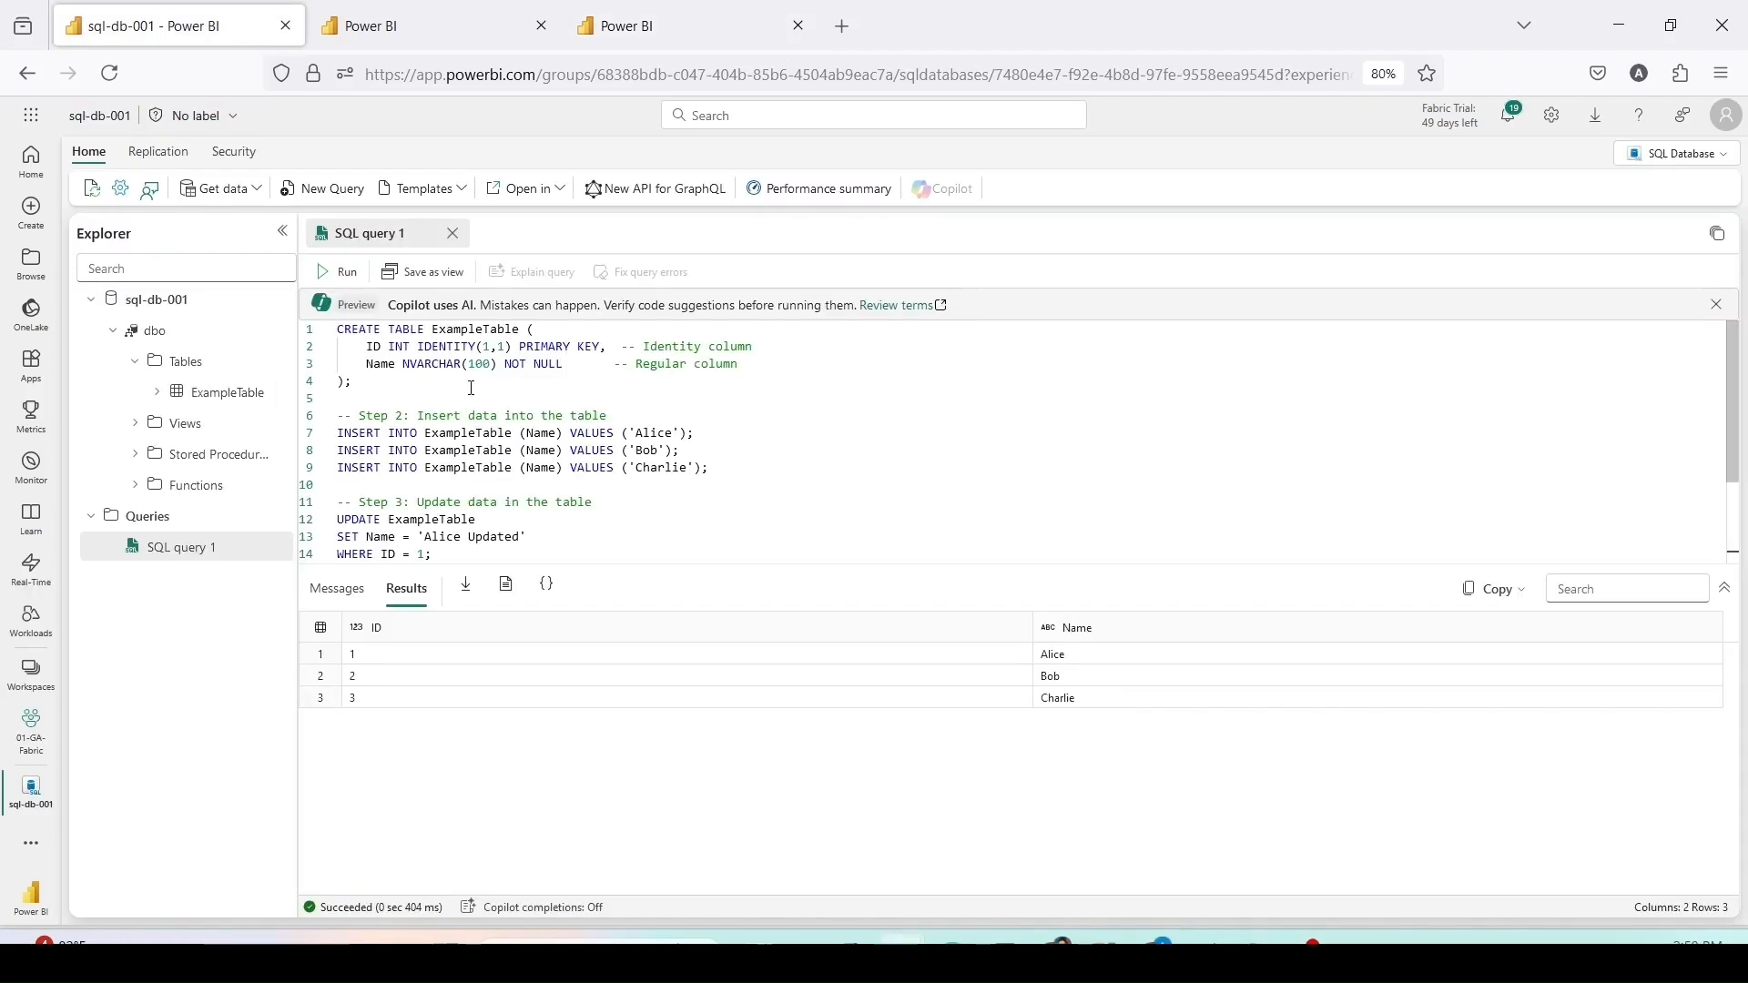
{"action": "scroll", "coordinate": [584, 534], "scroll_direction": "down", "scroll_amount": 1}
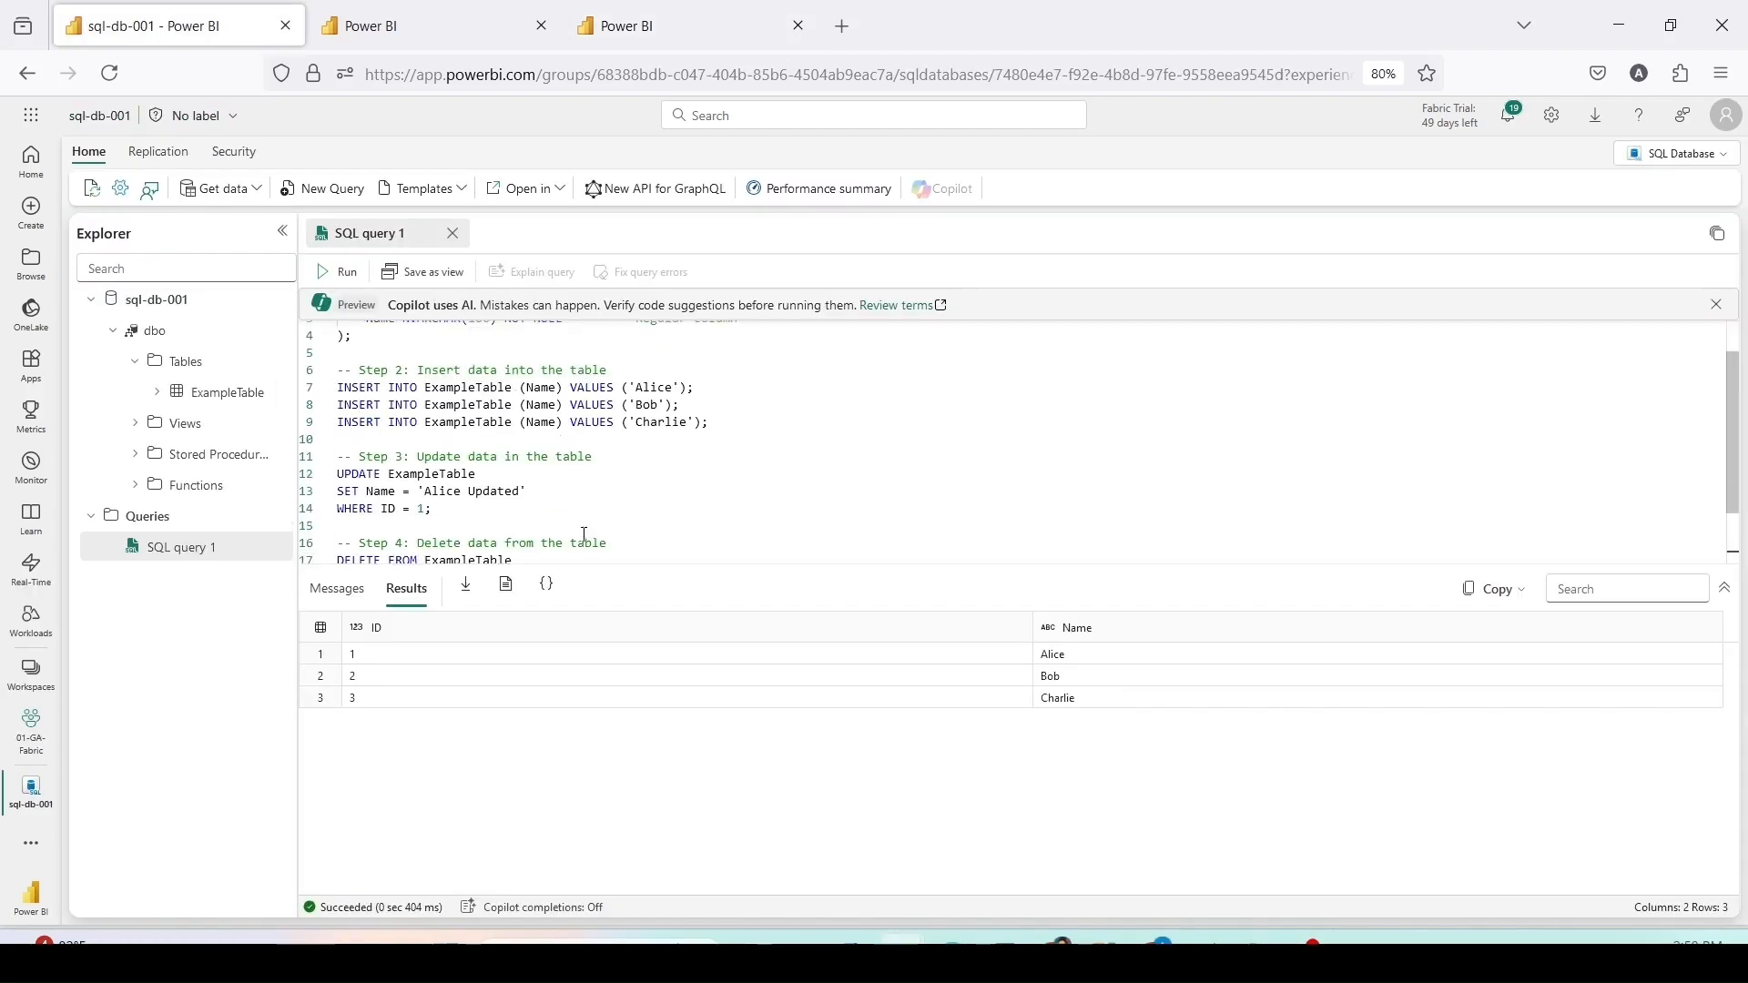
{"action": "left_click_drag", "start_coordinate": [431, 508], "coordinate": [335, 477]}
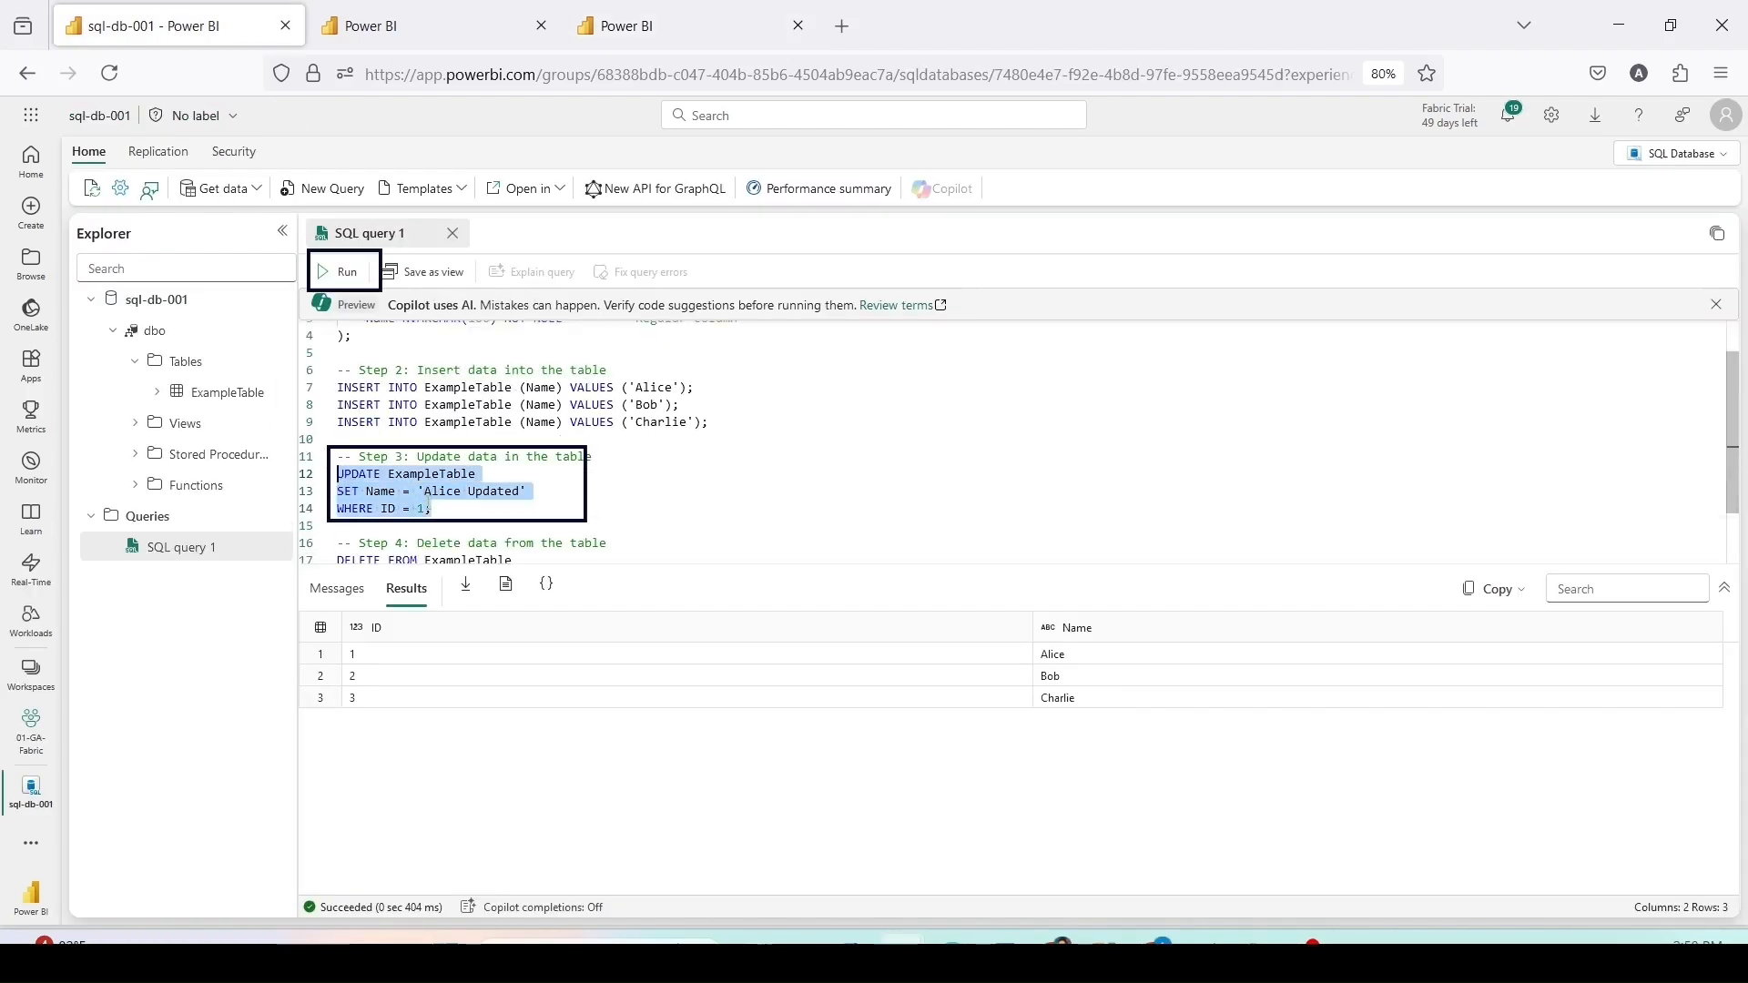
{"action": "double_click", "coordinate": [437, 492]}
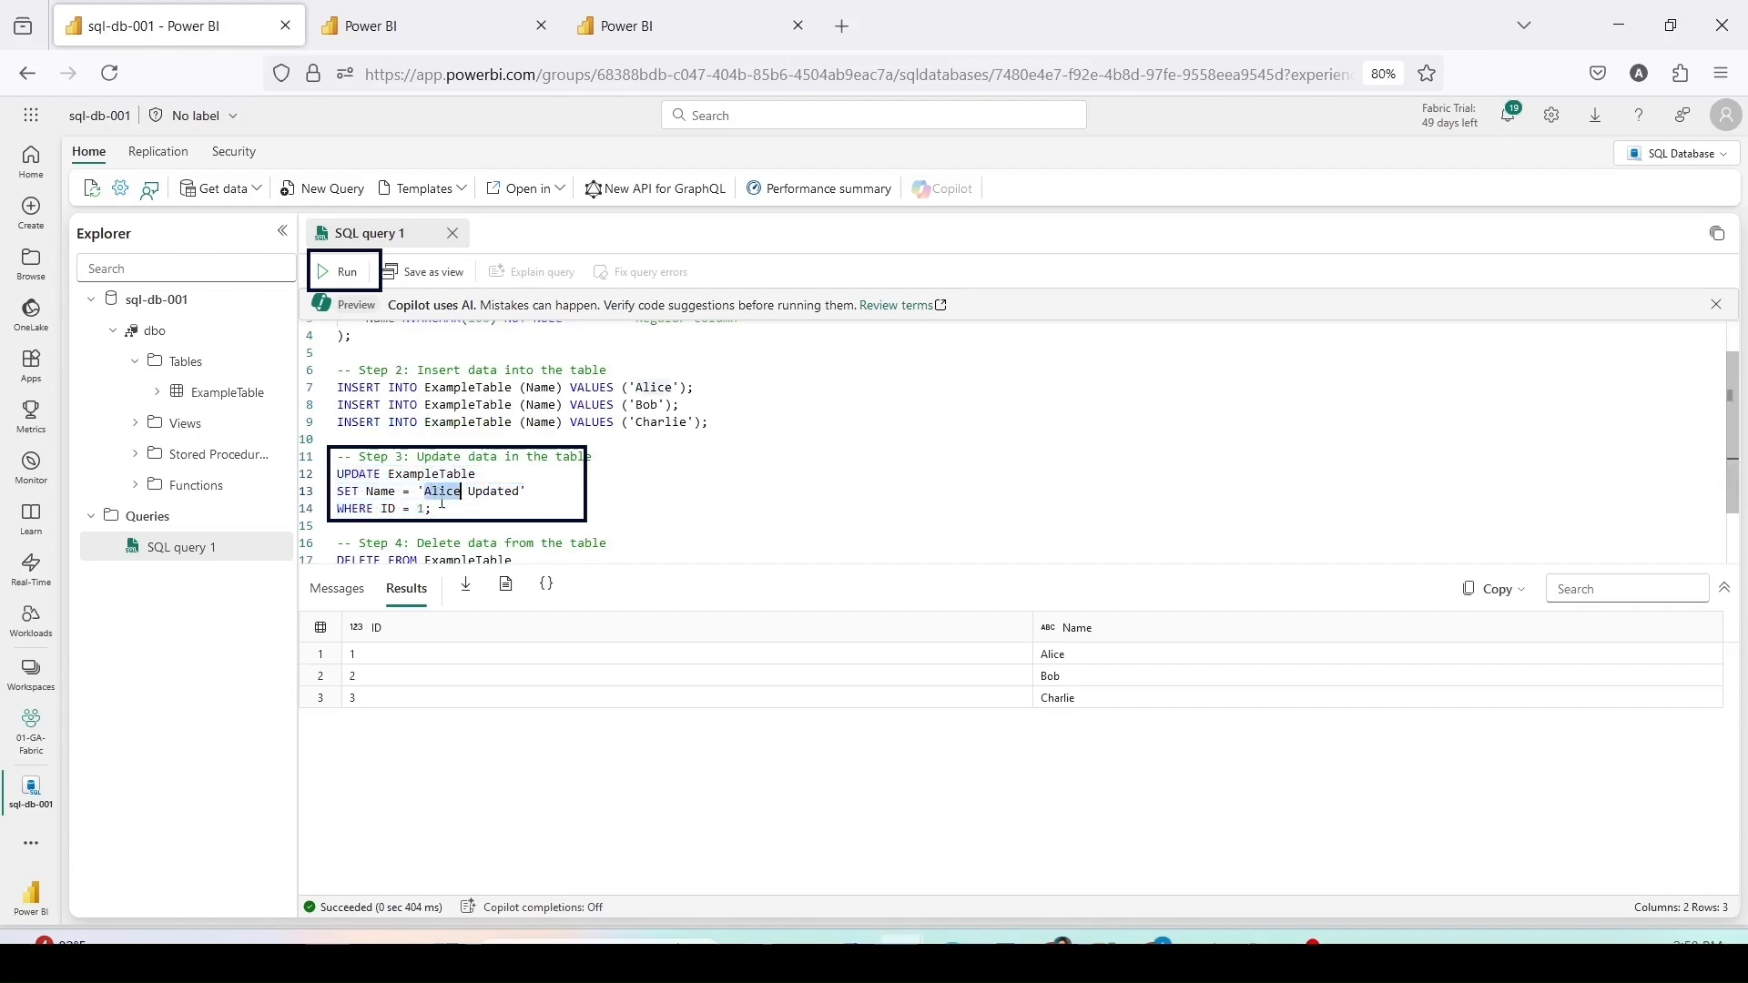
{"action": "left_click_drag", "start_coordinate": [437, 509], "coordinate": [319, 483]}
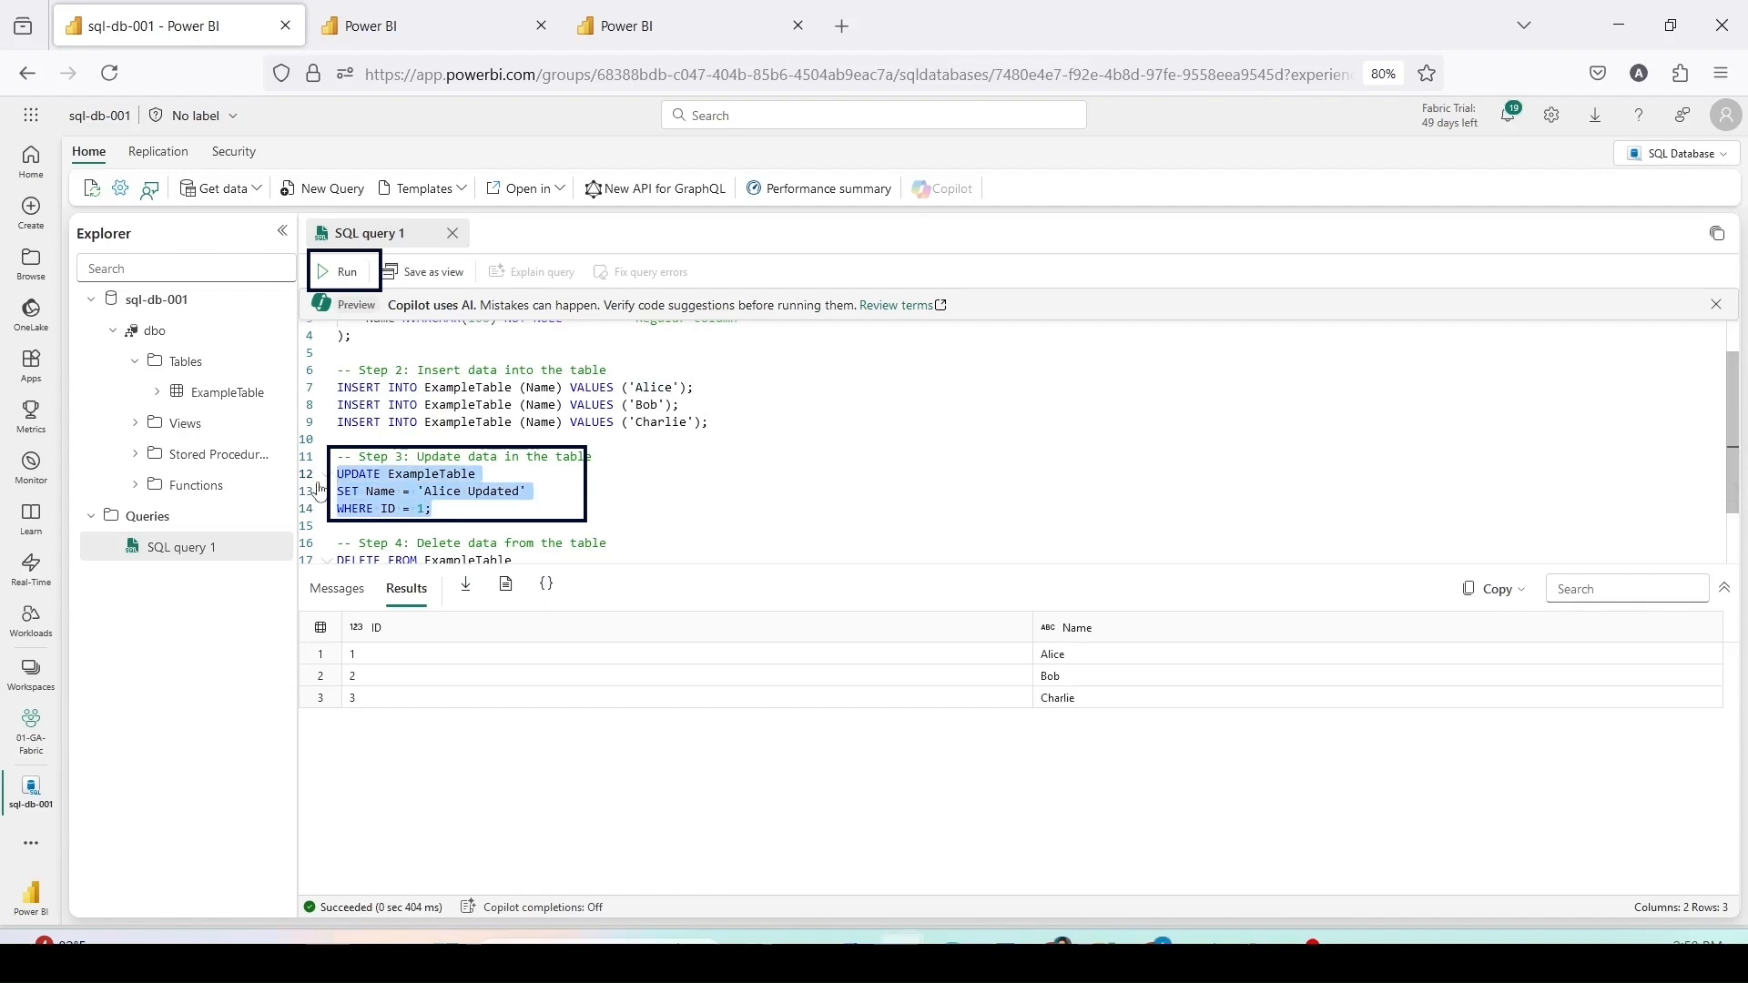
{"action": "left_click", "coordinate": [338, 271]}
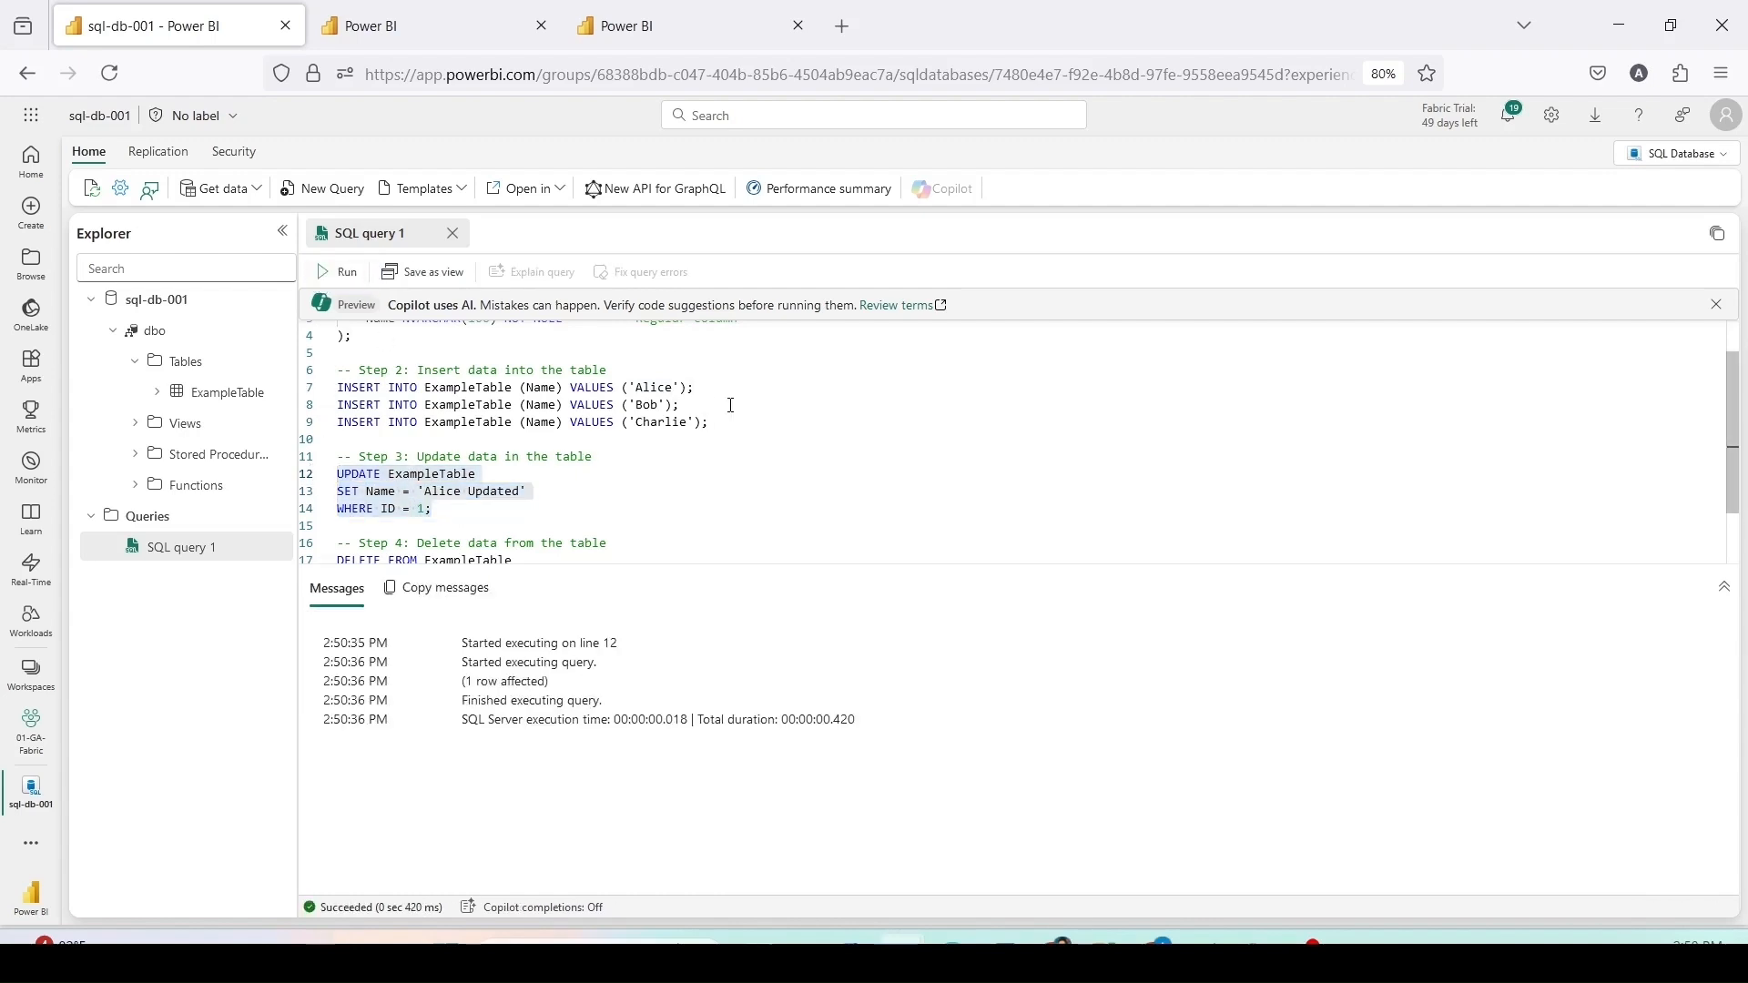
Step: Open the sql-db-001 SQL analytics endpoint from the workspace in a separate browser tab and query the top 100 rows of ExampleTable
{"action": "left_click", "coordinate": [448, 37]}
{"action": "left_click", "coordinate": [693, 37]}
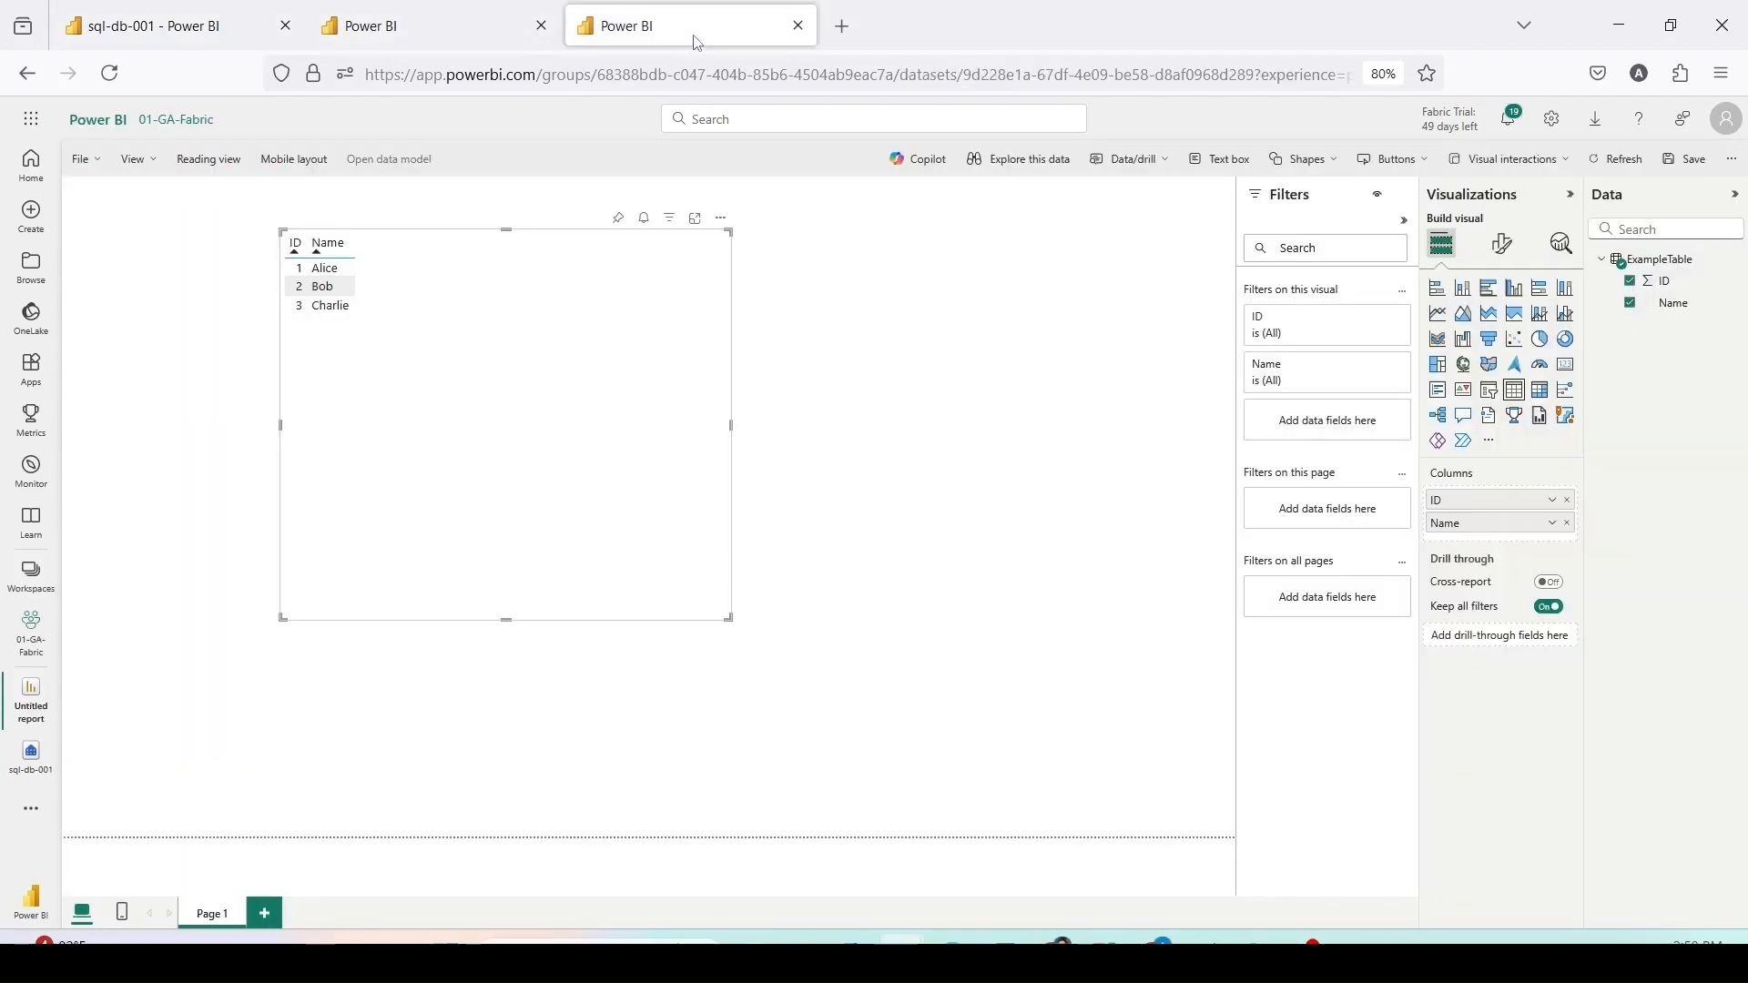
{"action": "left_click", "coordinate": [441, 36]}
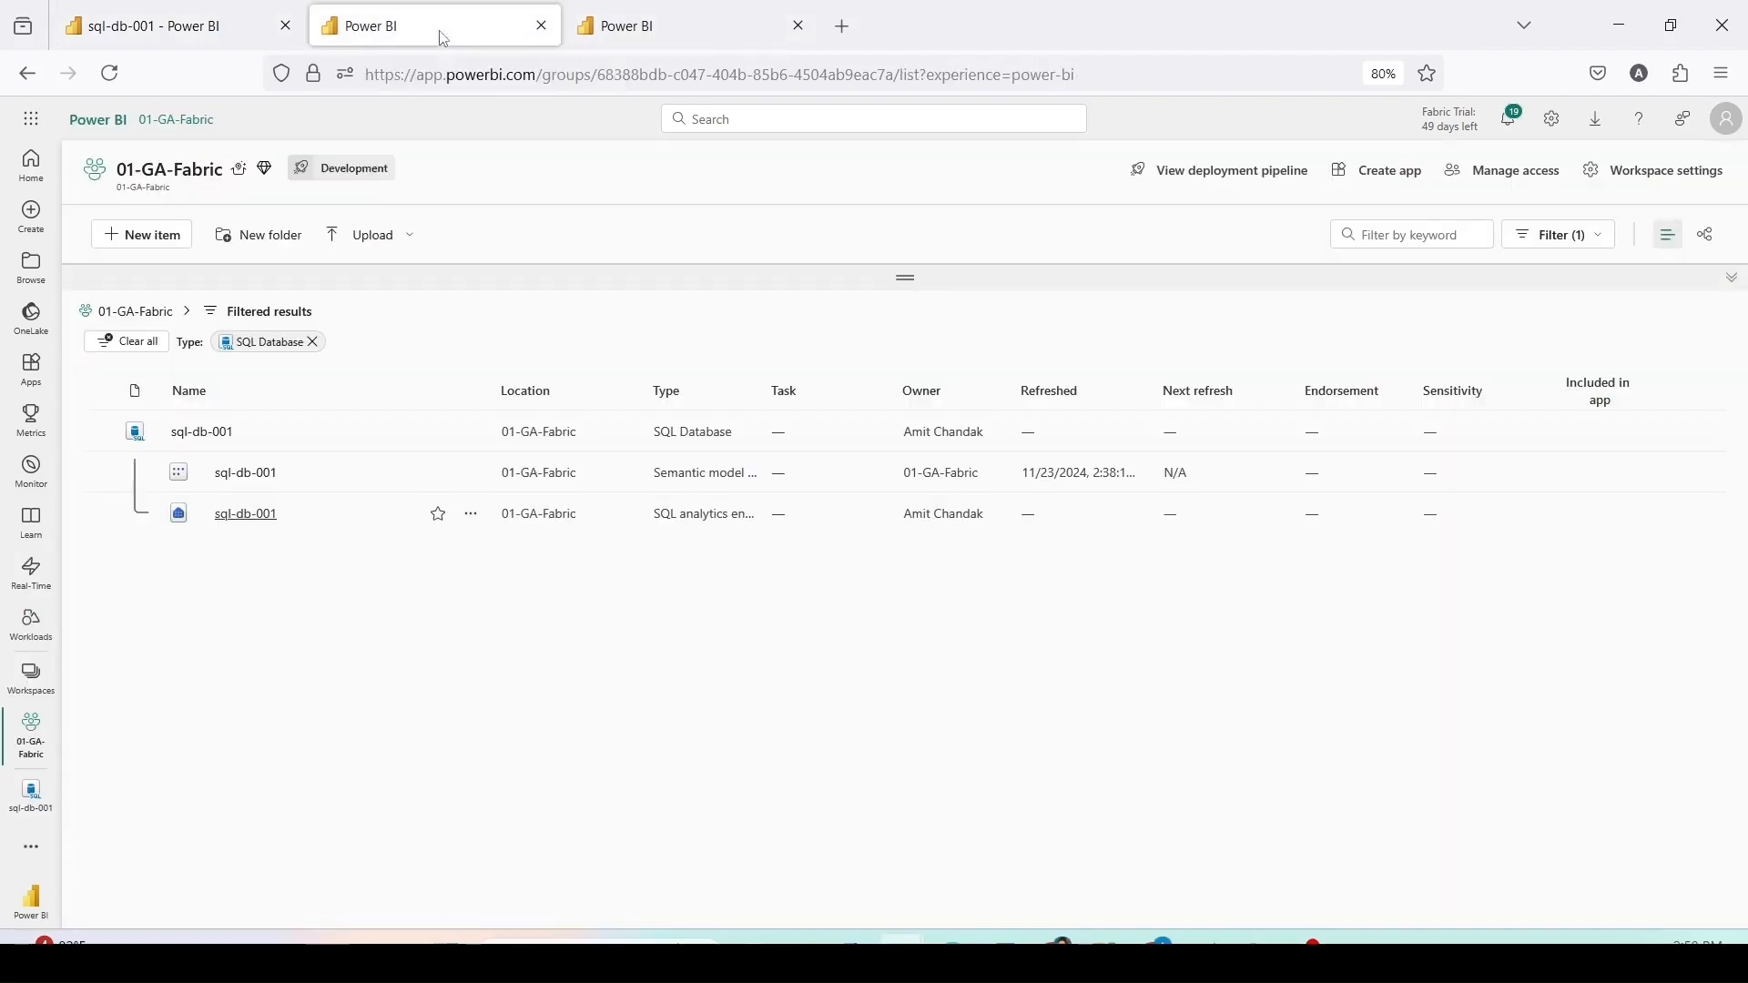
{"action": "middle_click", "coordinate": [242, 517]}
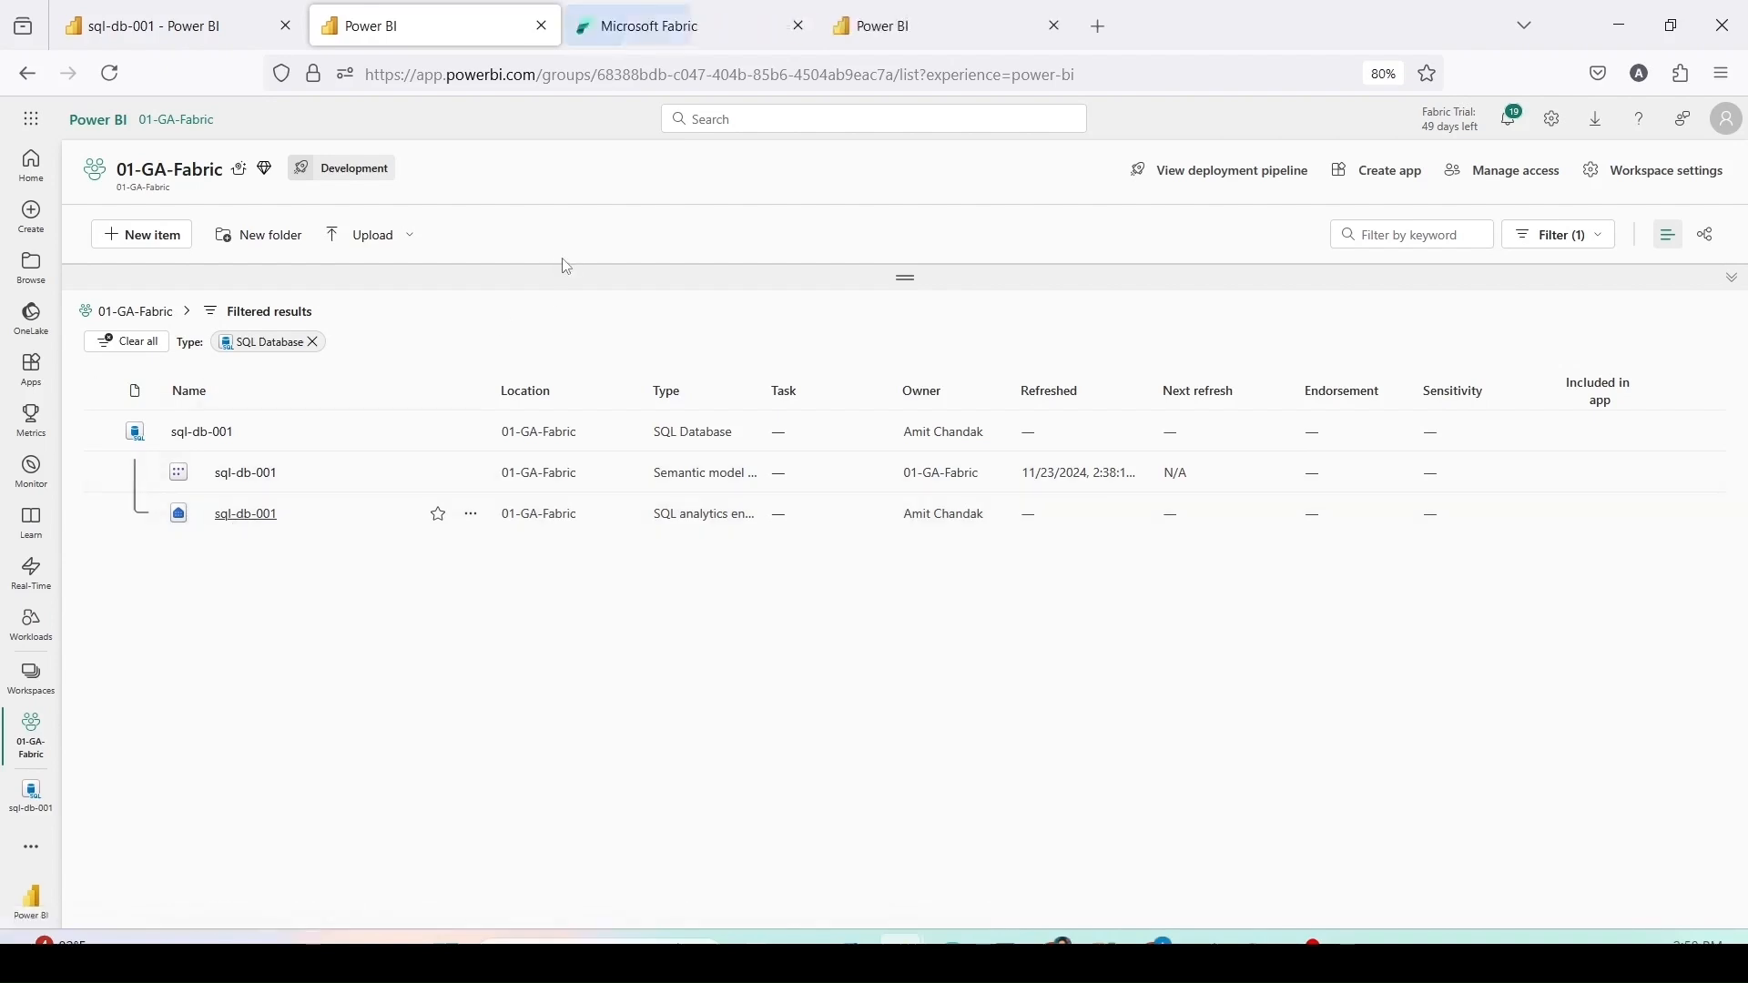
{"action": "left_click", "coordinate": [671, 23]}
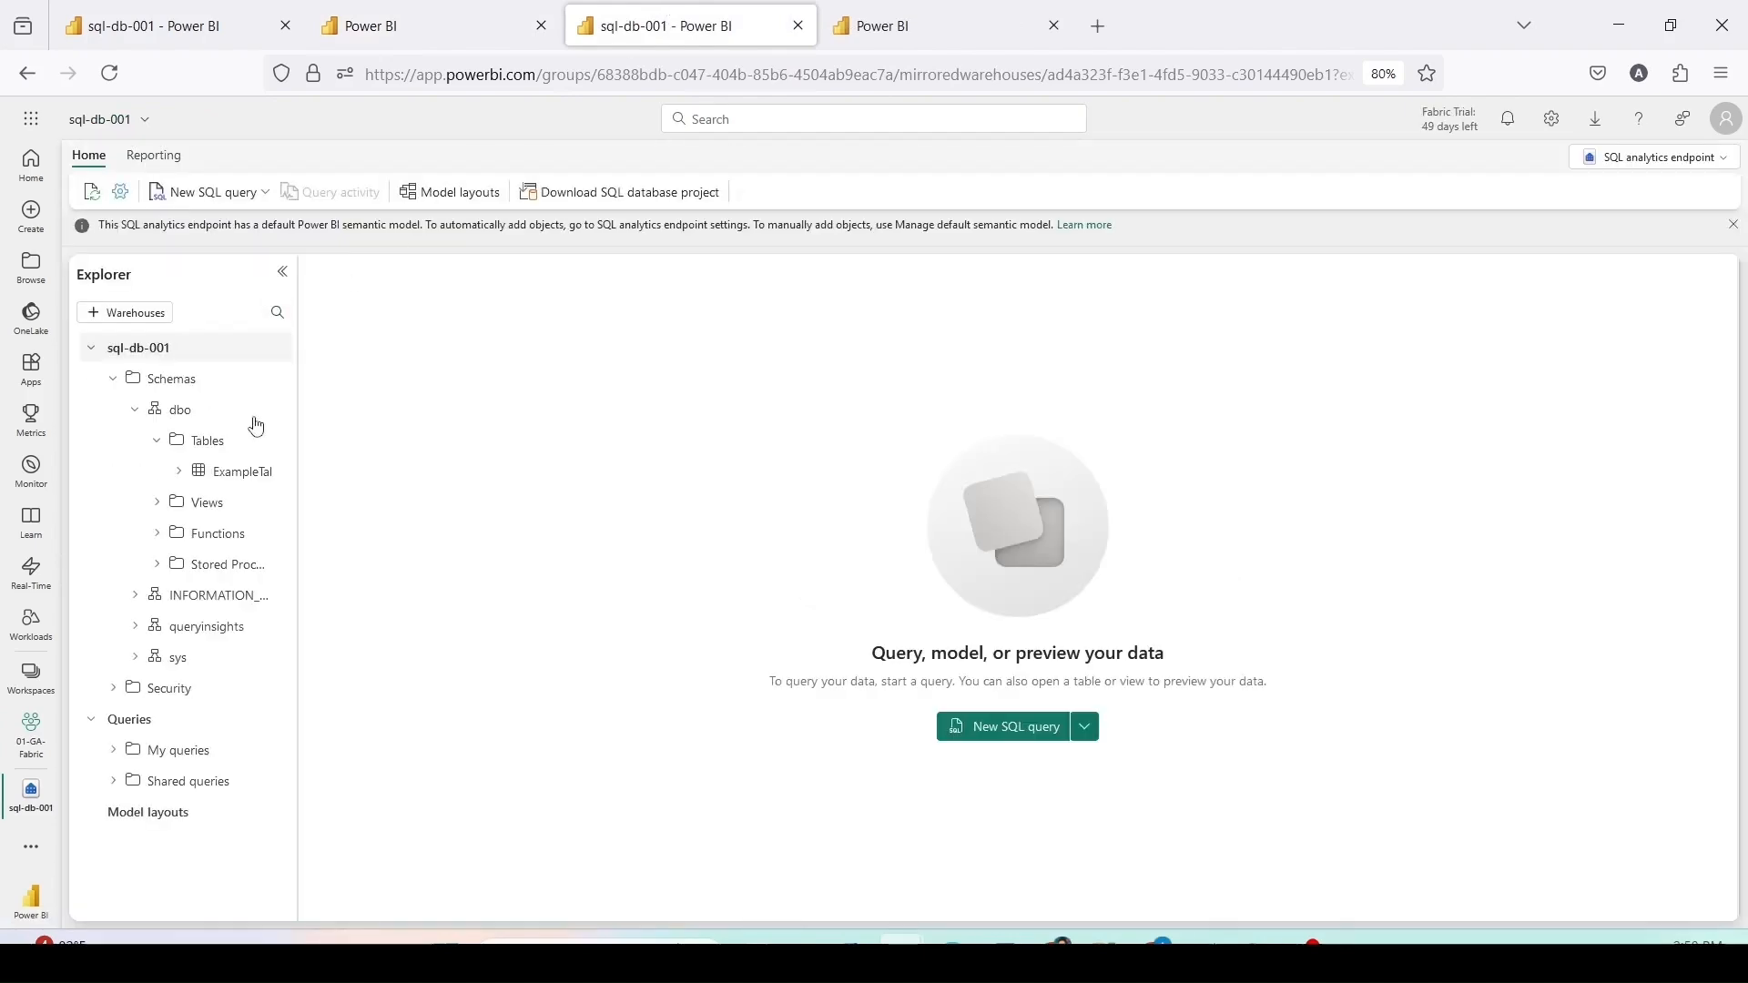
{"action": "right_click", "coordinate": [256, 475]}
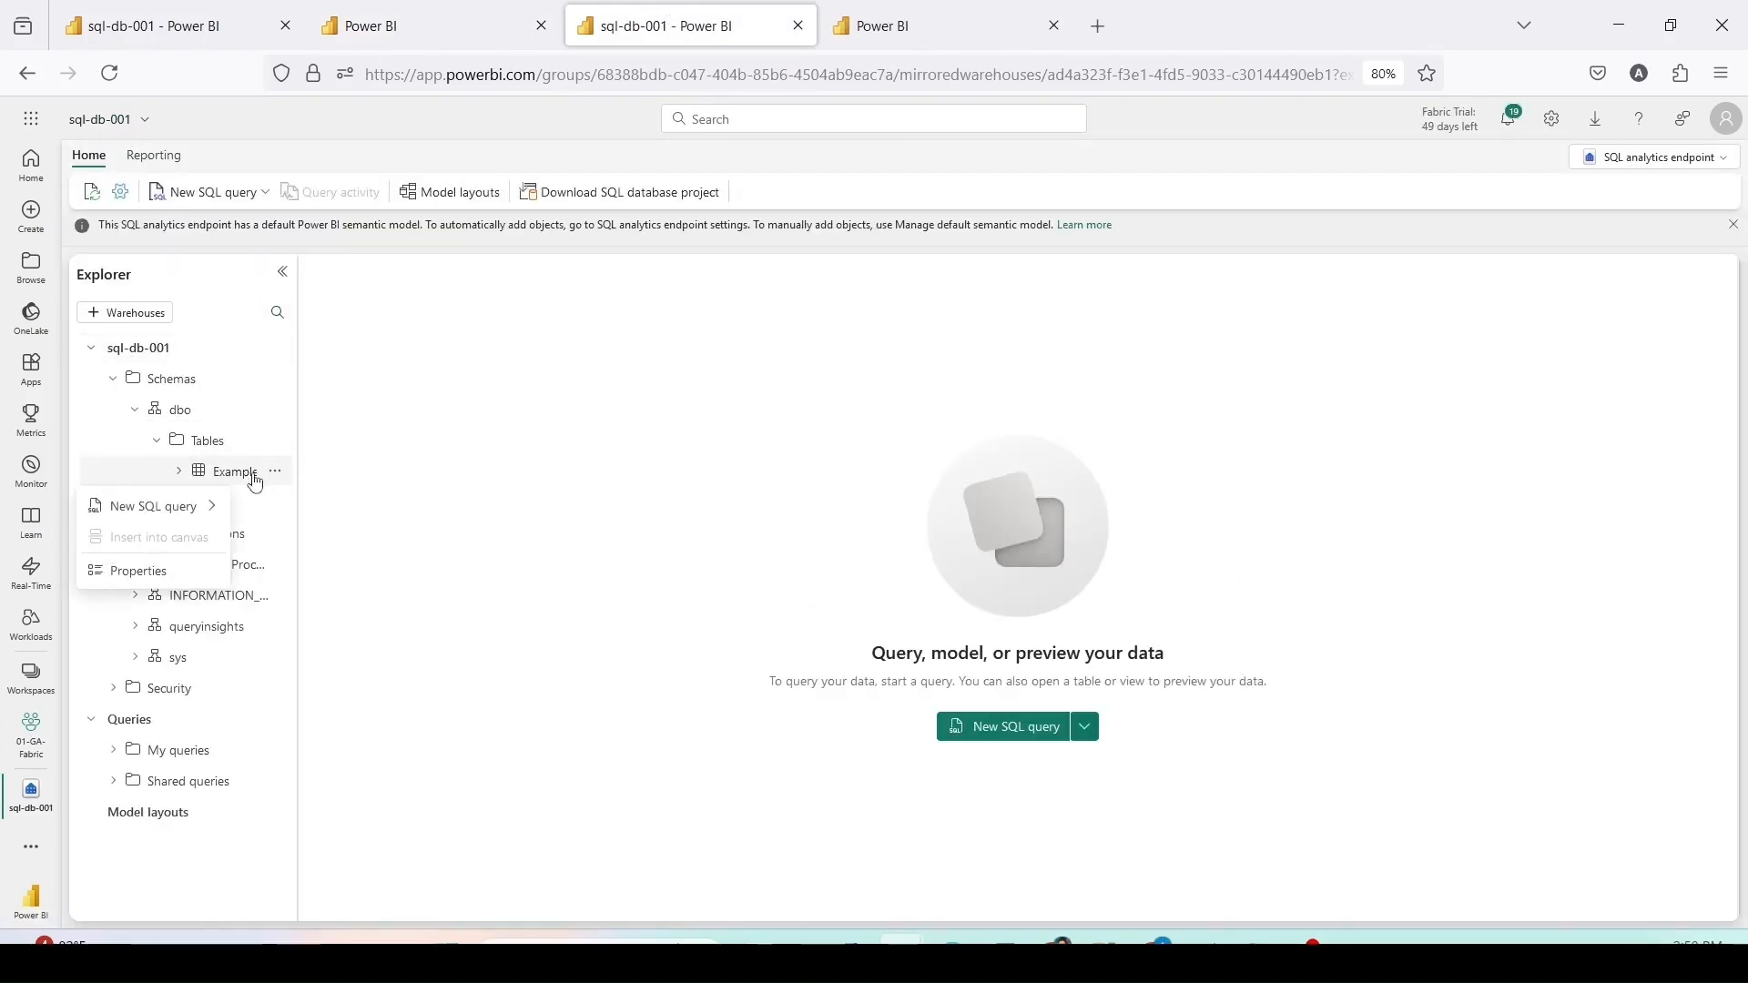
{"action": "mouse_move", "coordinate": [205, 507]}
{"action": "left_click", "coordinate": [273, 512]}
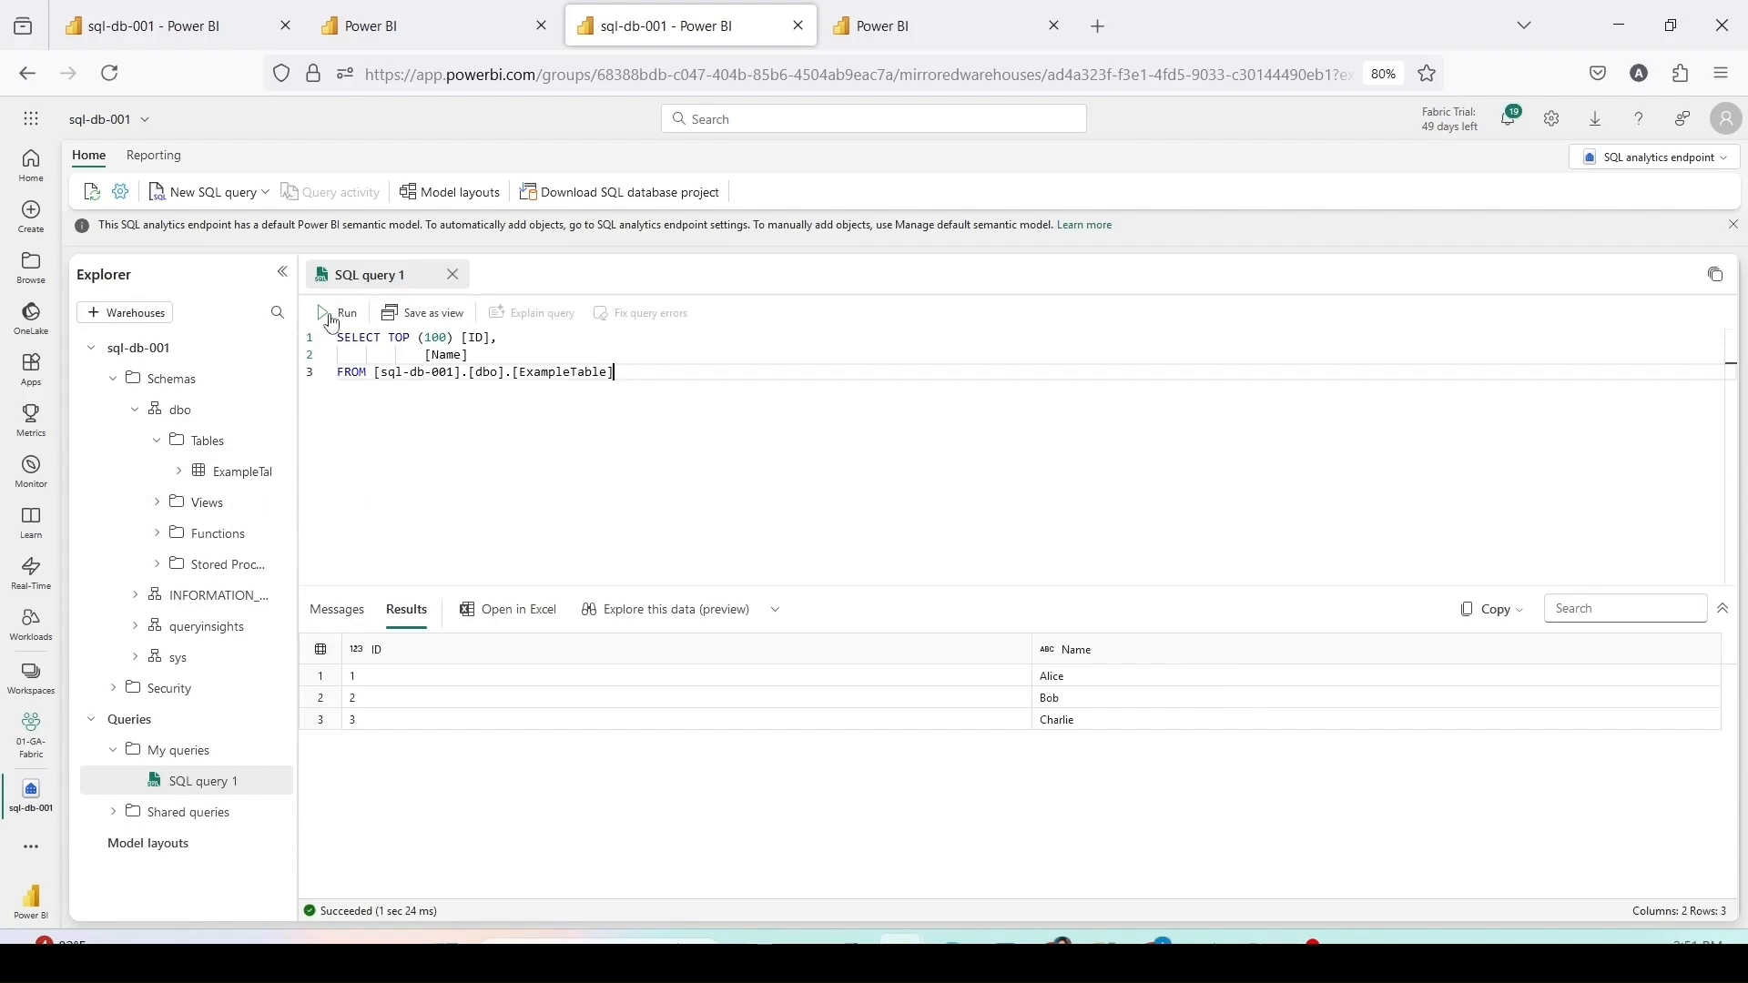
Step: Rerun the endpoint query until it returns the updated name, and refresh the Power BI report to load the change
{"action": "left_click", "coordinate": [332, 321]}
{"action": "left_click", "coordinate": [351, 319]}
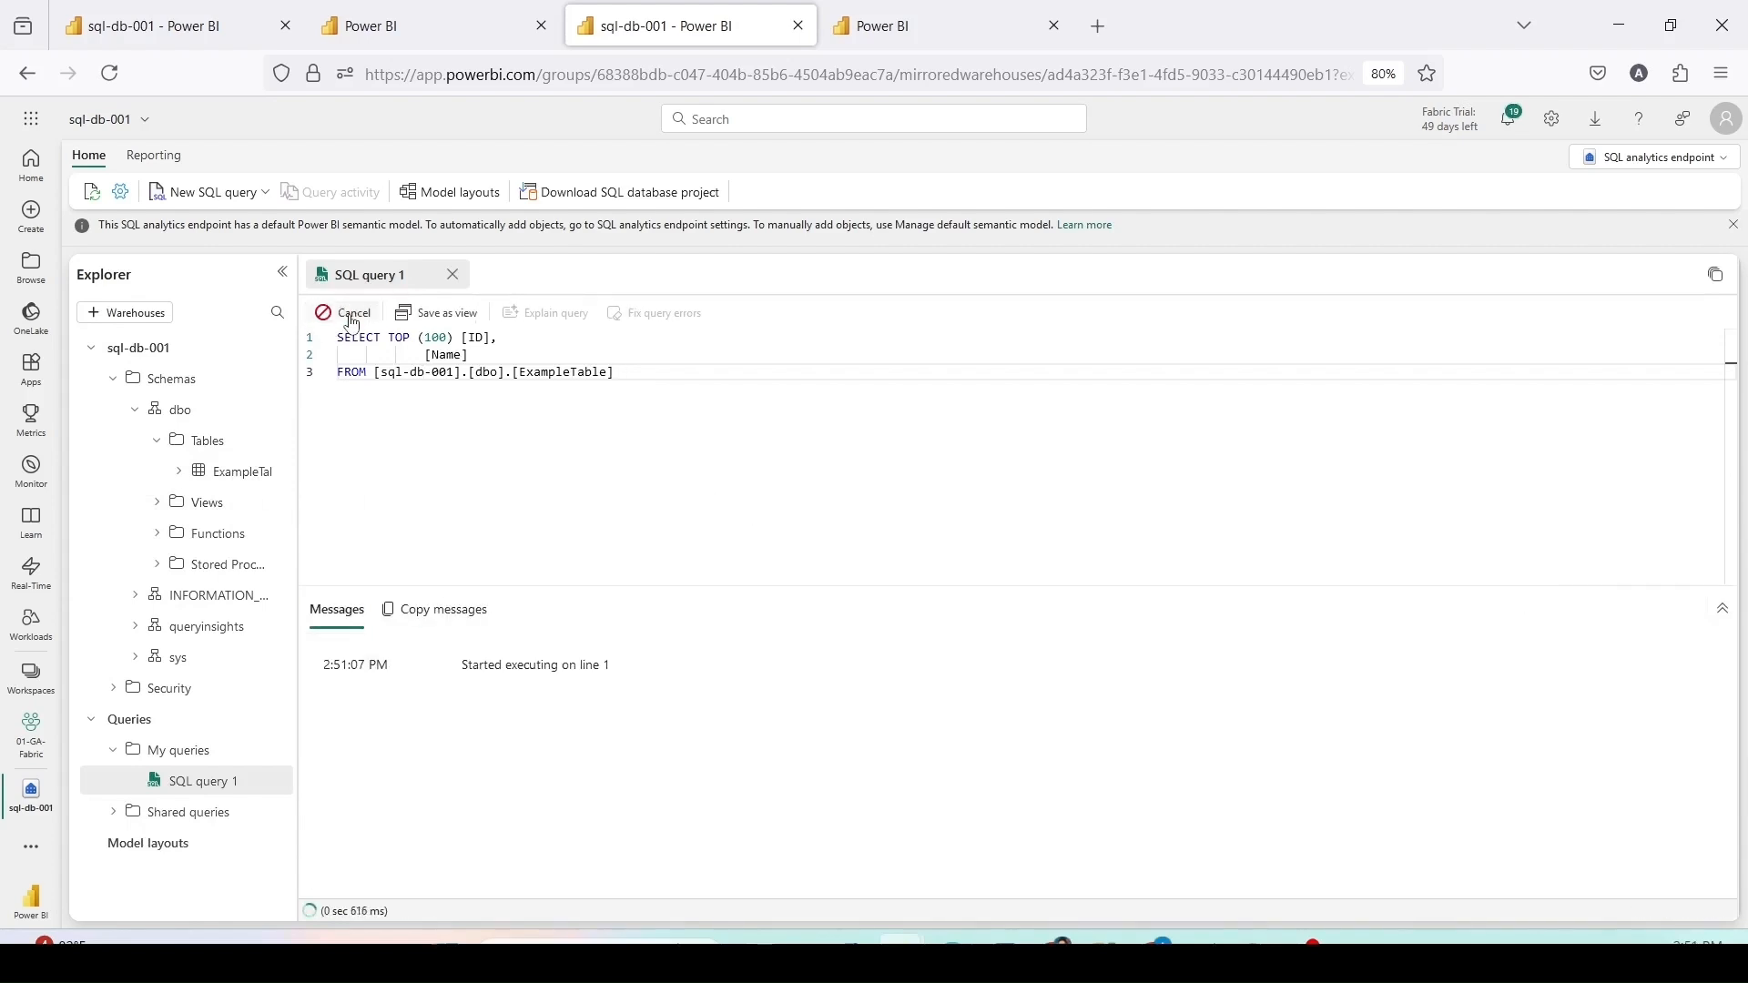
{"action": "left_click", "coordinate": [351, 319]}
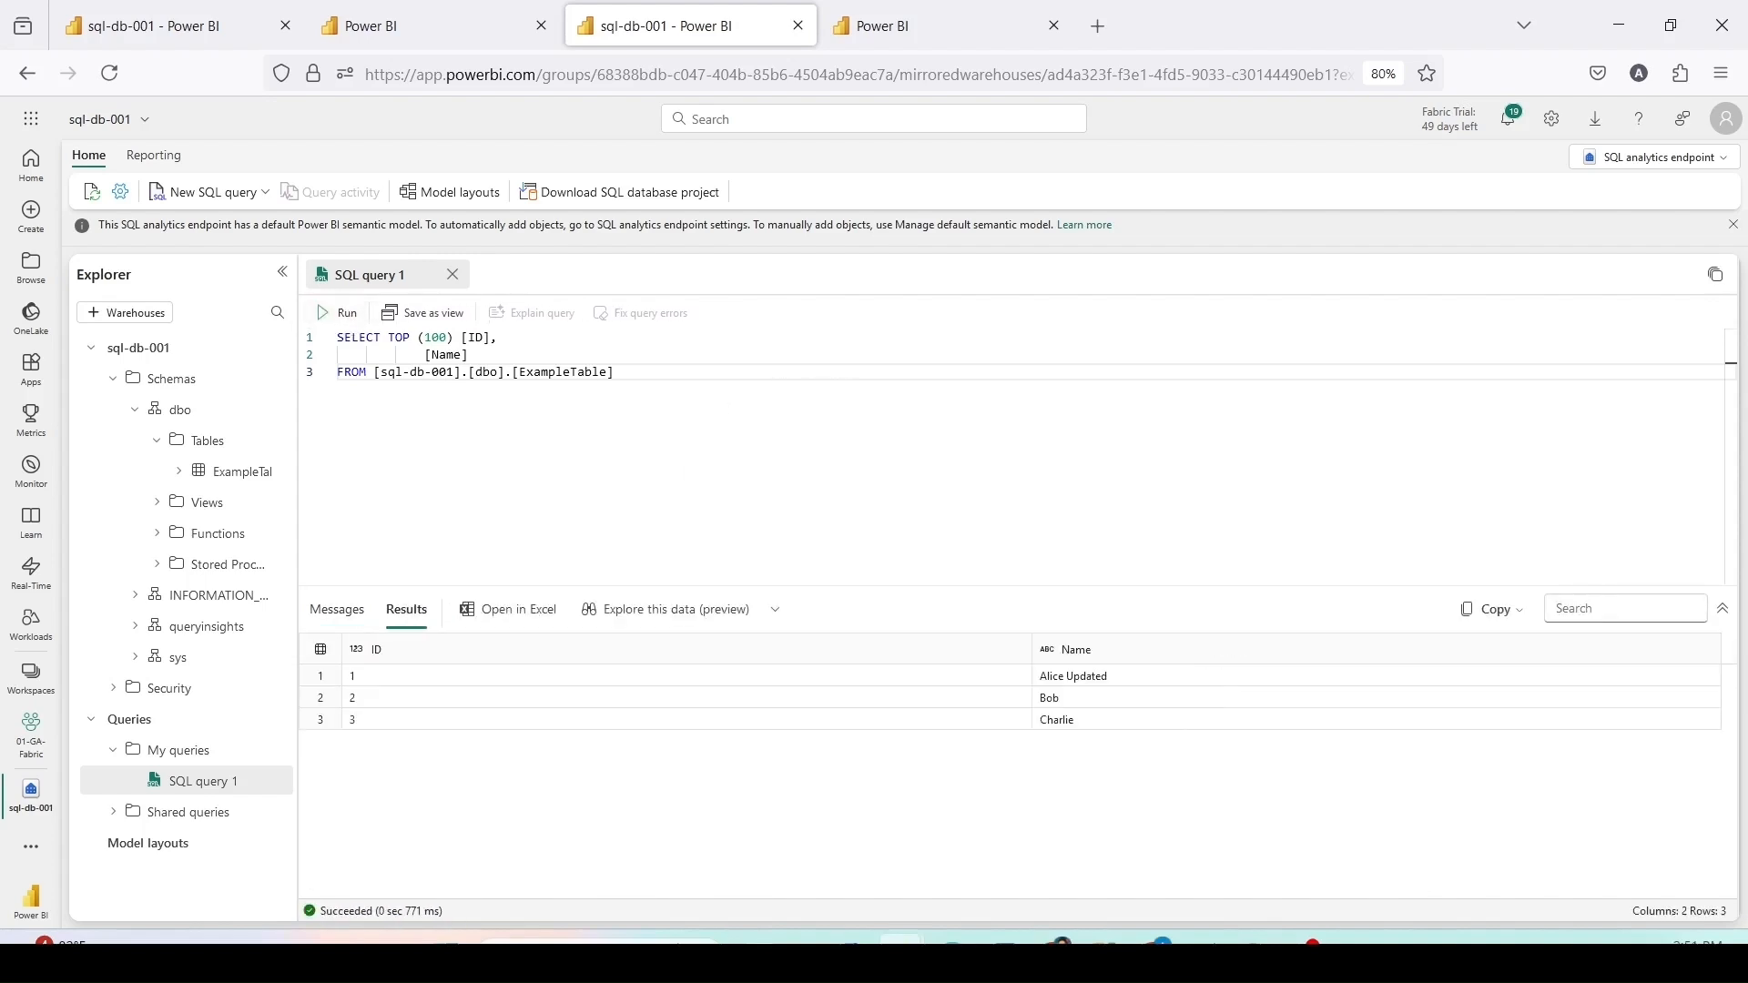
{"action": "left_click_drag", "start_coordinate": [294, 569], "coordinate": [1371, 779]}
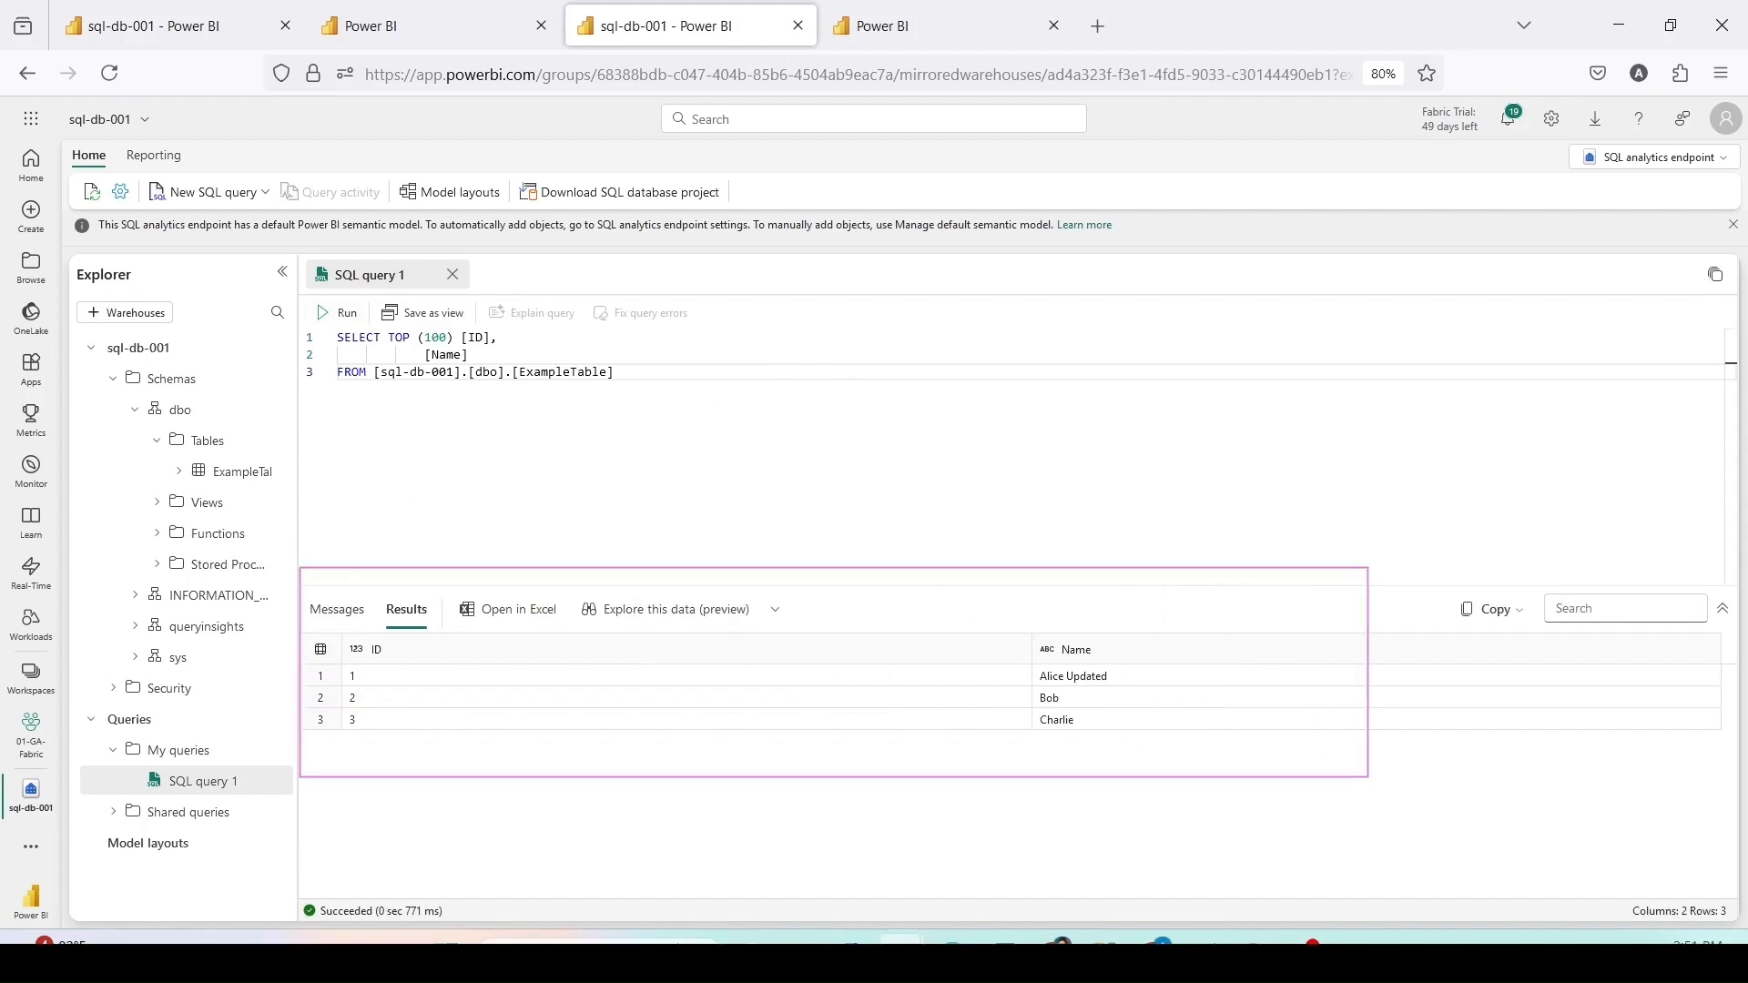
{"action": "left_click", "coordinate": [935, 26]}
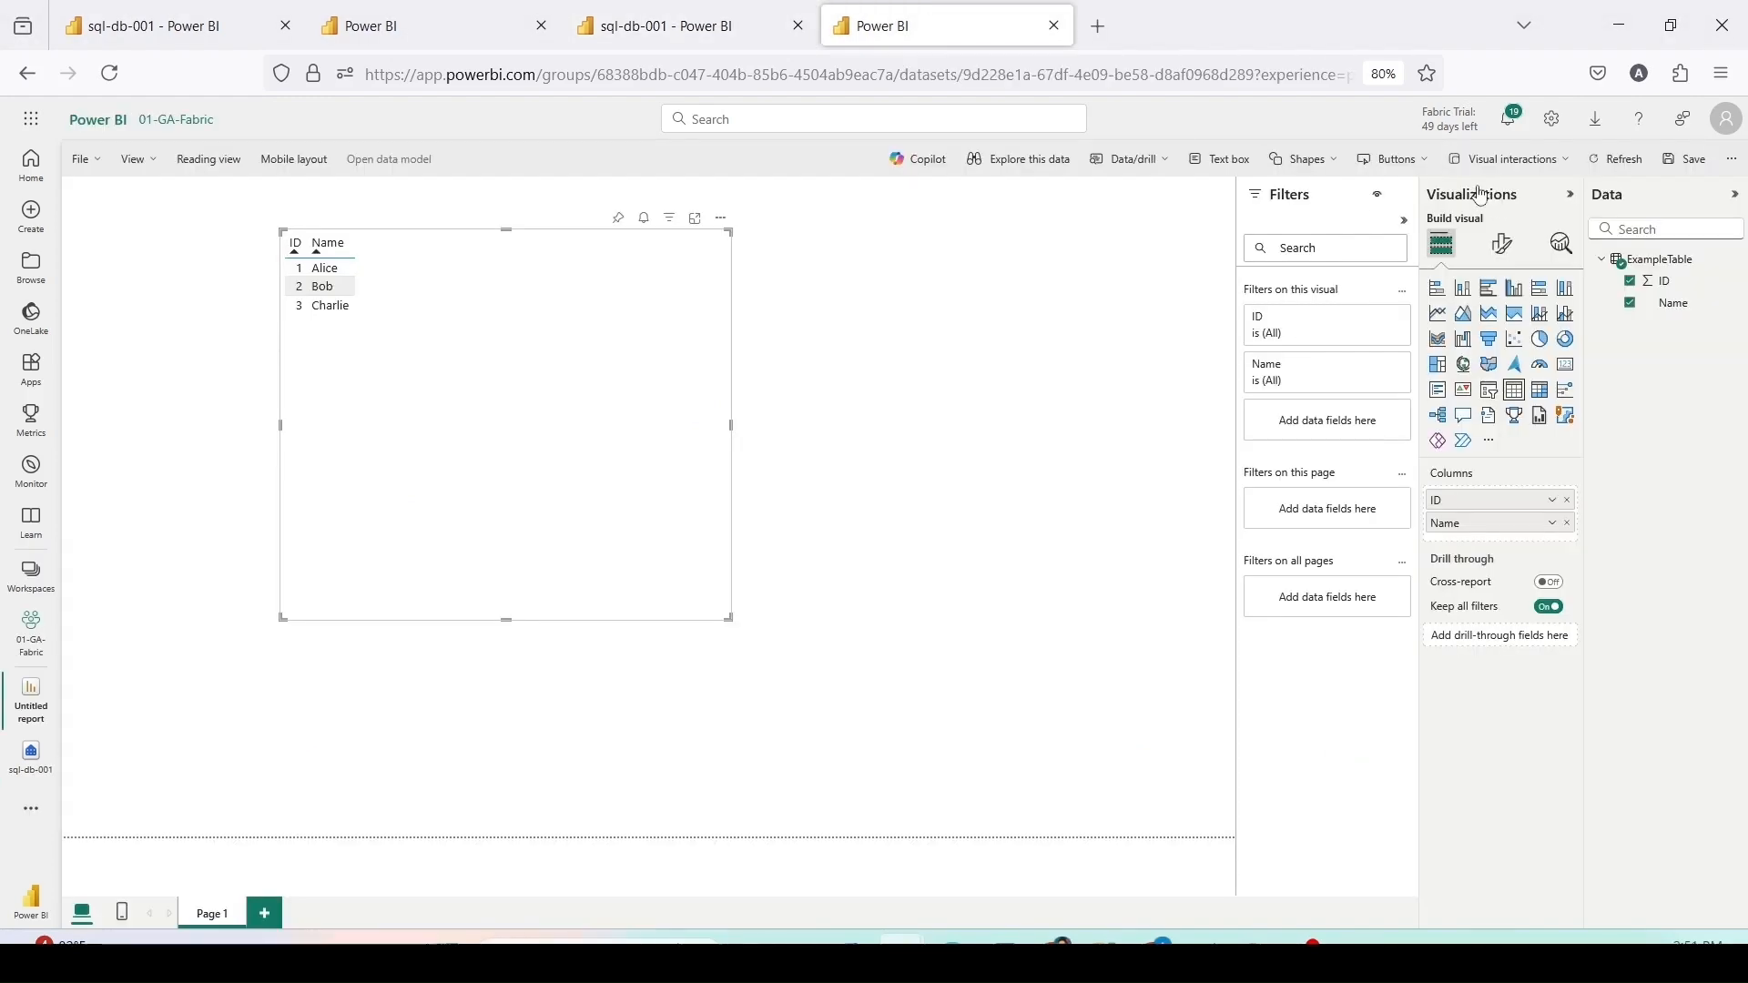
{"action": "left_click", "coordinate": [1616, 160]}
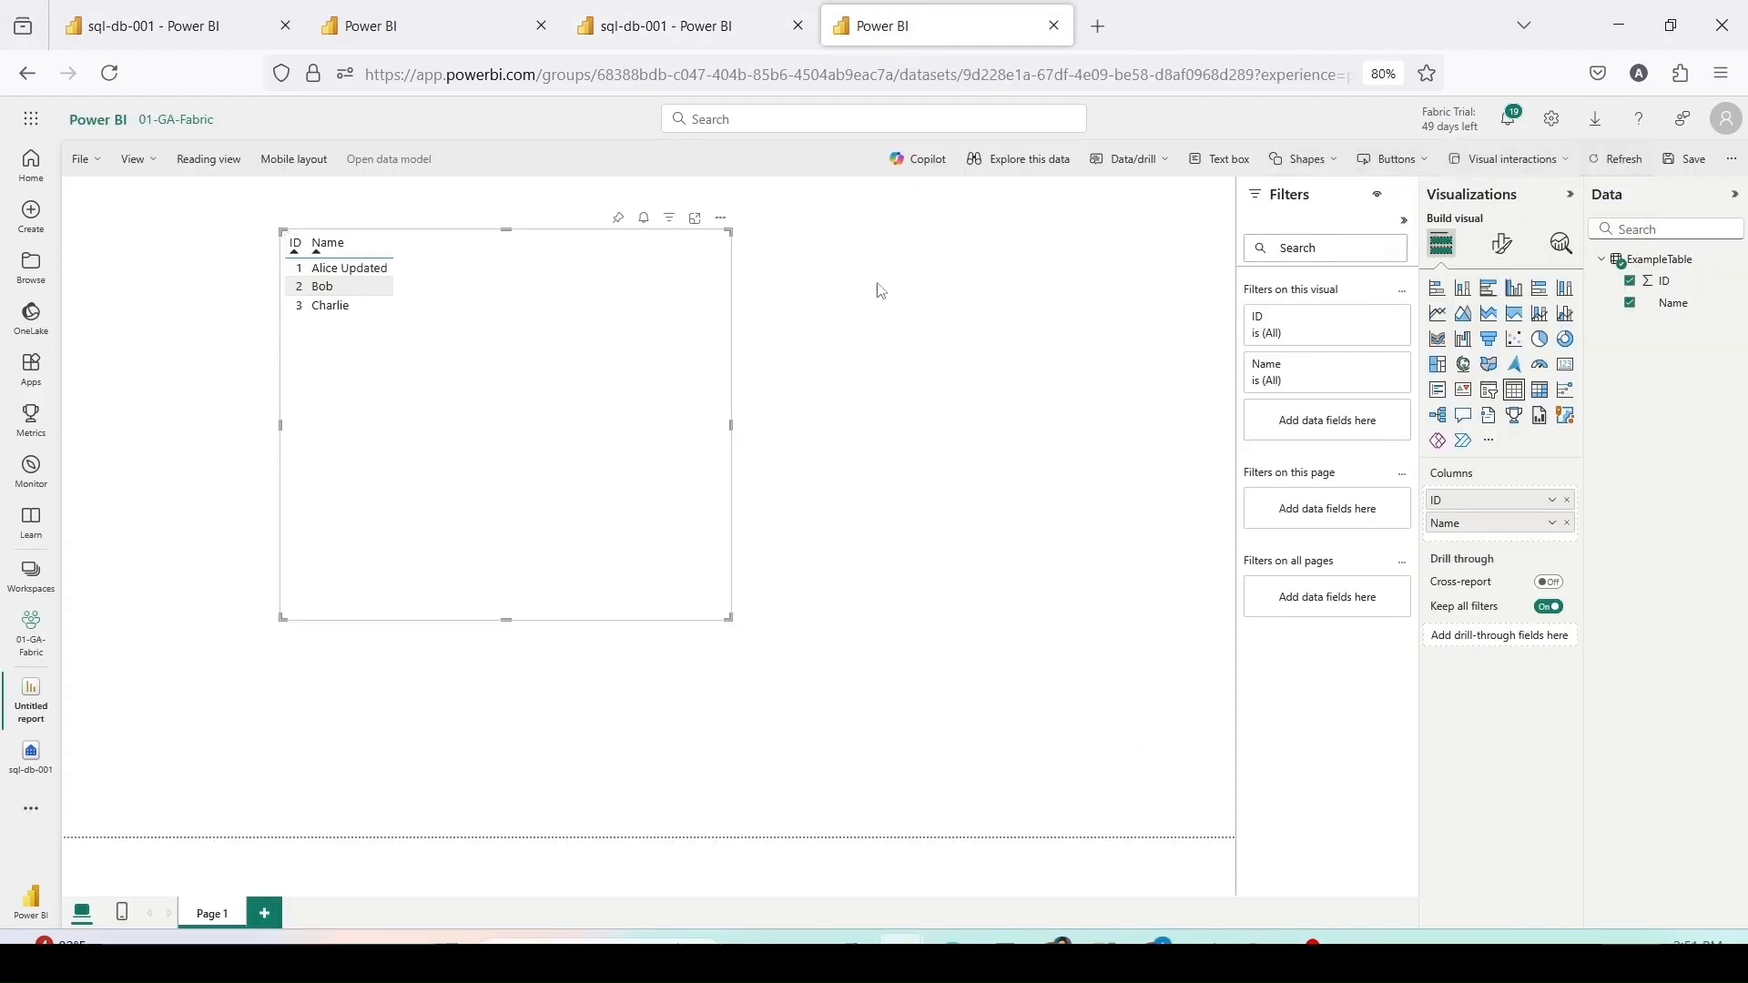
Step: Run only the DELETE statement that removes the ExampleTable row where ID = 3 in the SQL database query
{"action": "left_click", "coordinate": [437, 33]}
{"action": "left_click", "coordinate": [173, 26]}
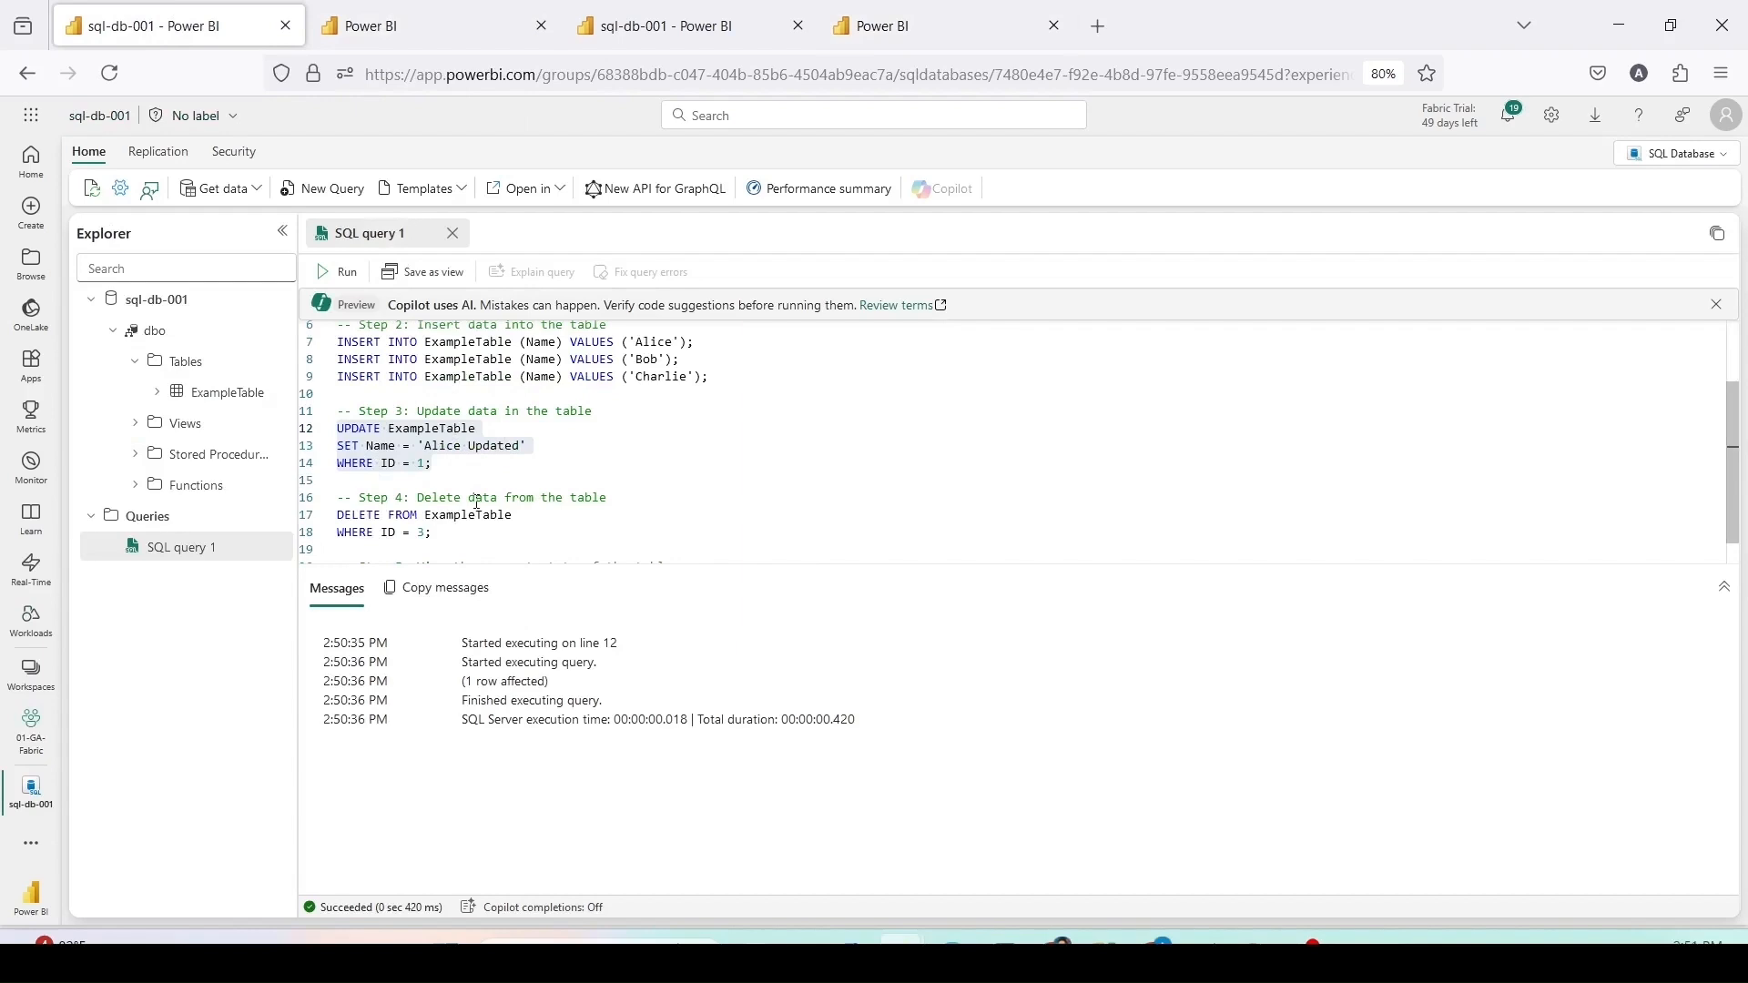
{"action": "scroll", "coordinate": [464, 500], "scroll_direction": "down", "scroll_amount": 1}
{"action": "mouse_move", "coordinate": [447, 509]}
{"action": "left_mouse_down"}
{"action": "mouse_move", "coordinate": [341, 505]}
{"action": "mouse_move", "coordinate": [312, 484]}
{"action": "left_mouse_up"}
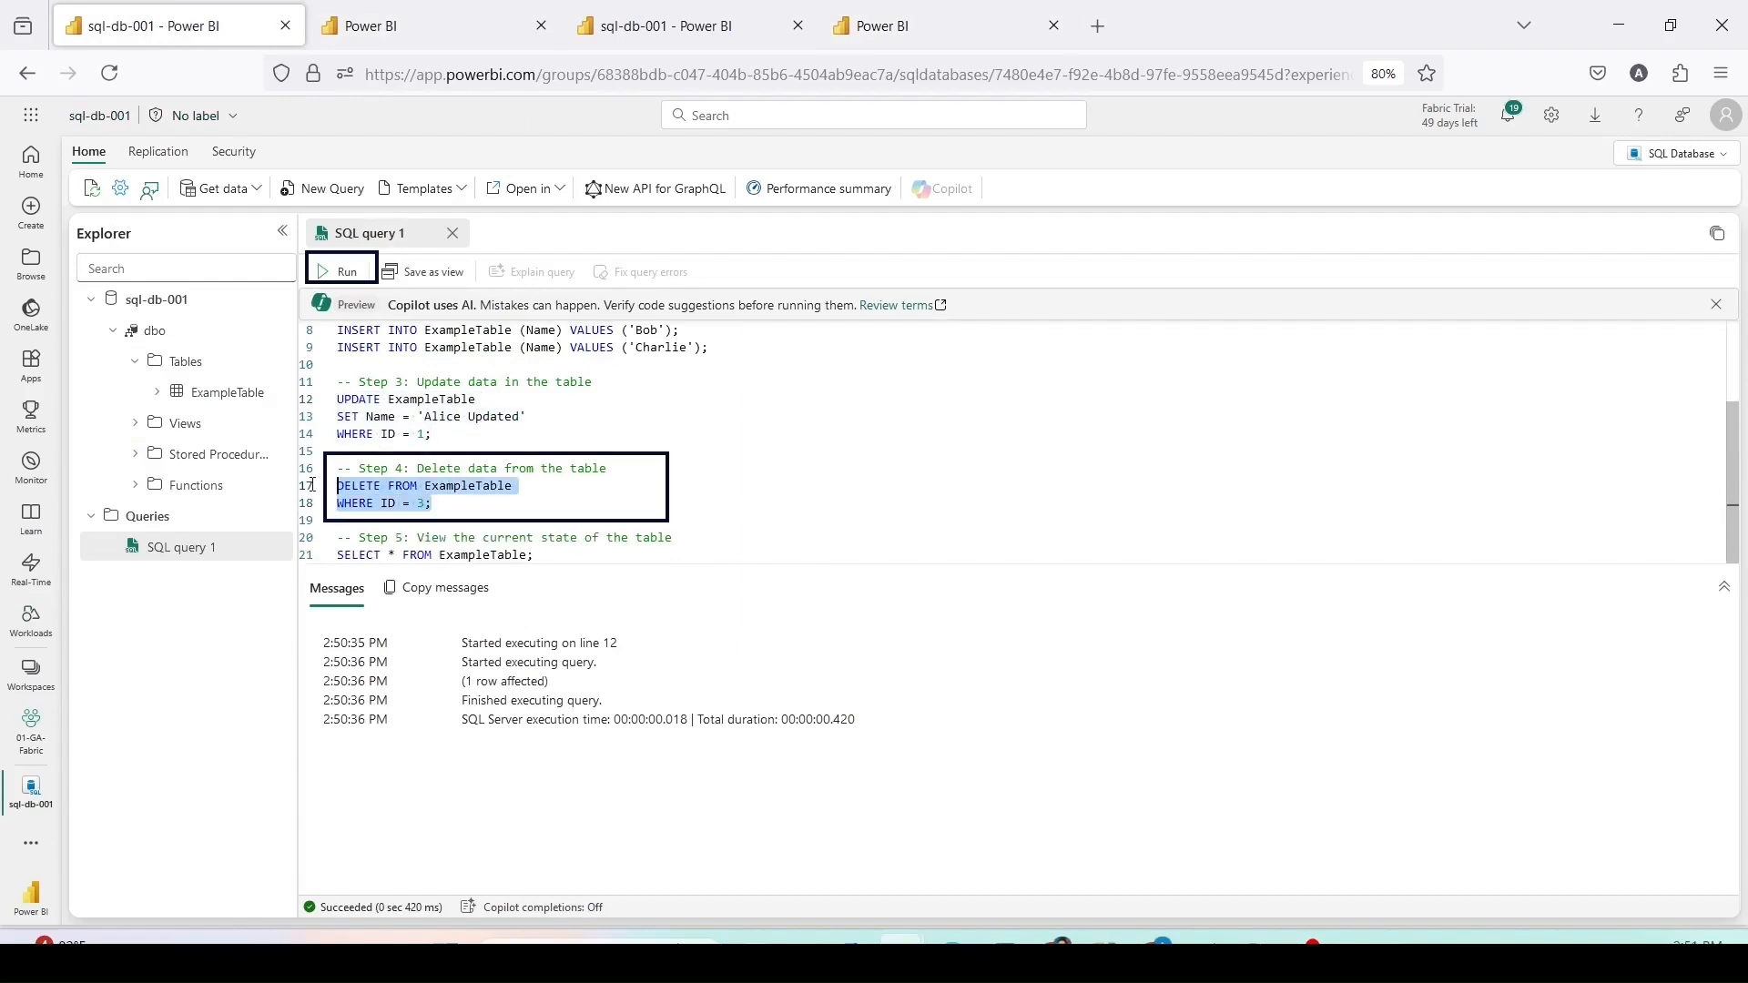
{"action": "left_click", "coordinate": [341, 271]}
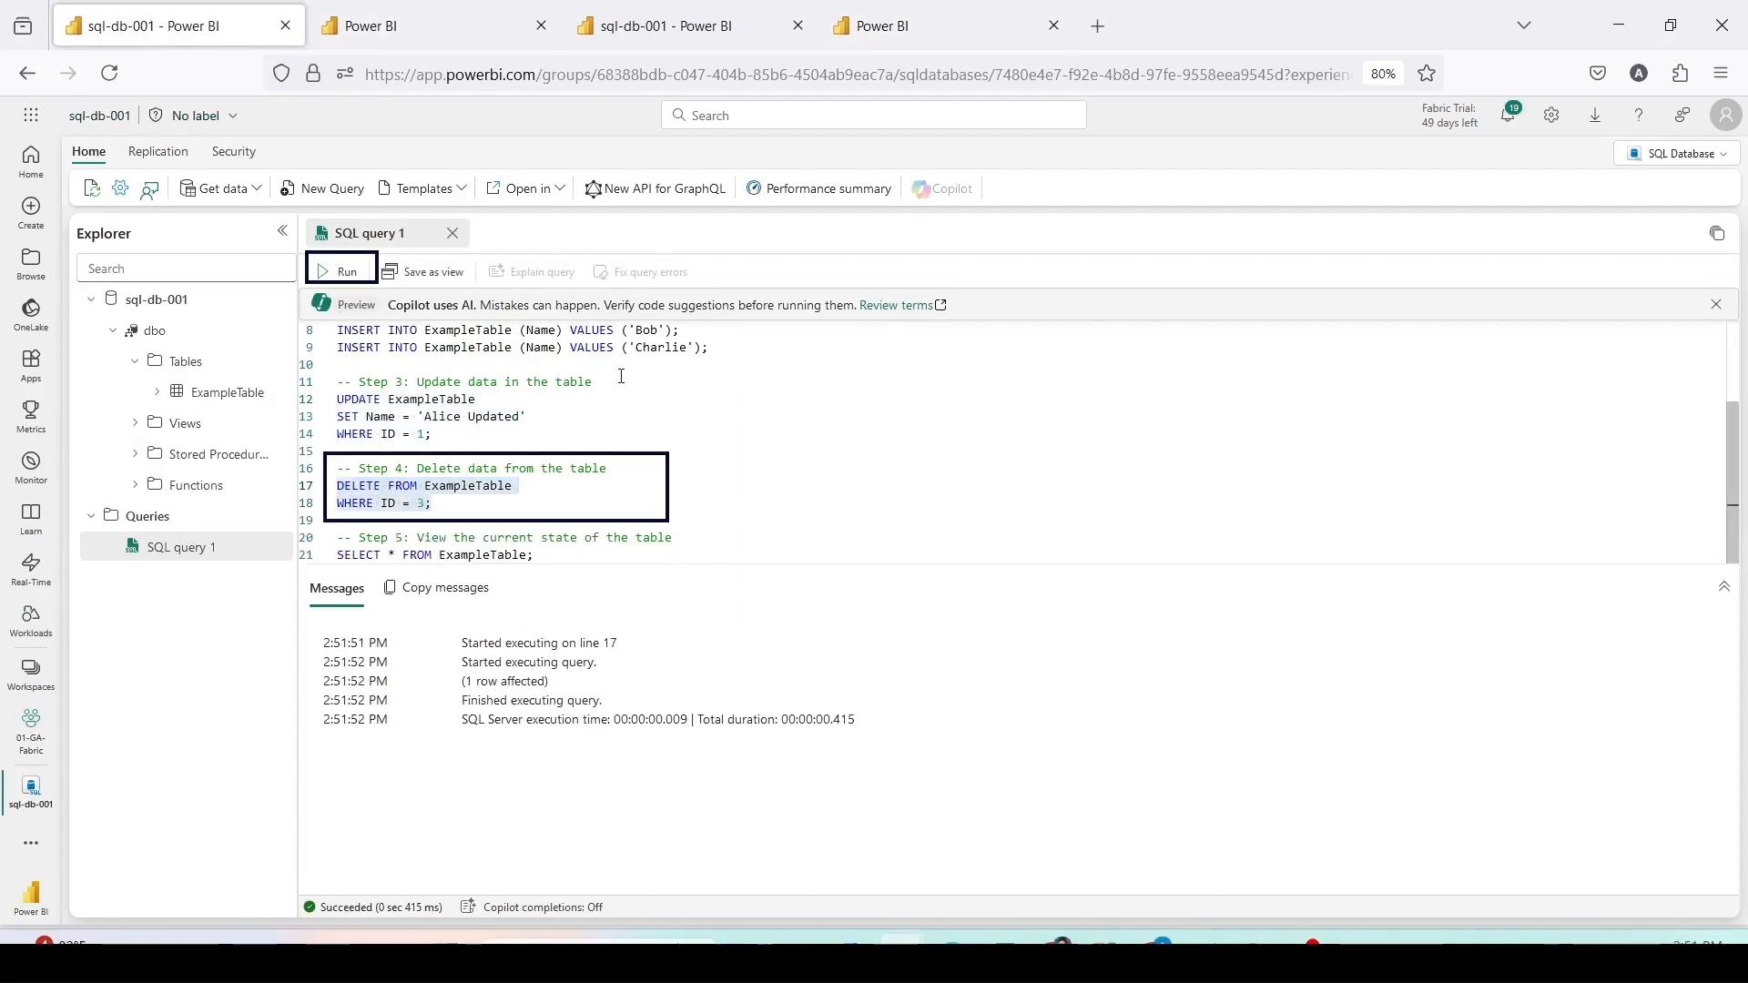
Step: Rerun the top 100 rows query in the SQL analytics endpoint until the deleted row is gone from the results
{"action": "left_click", "coordinate": [673, 25]}
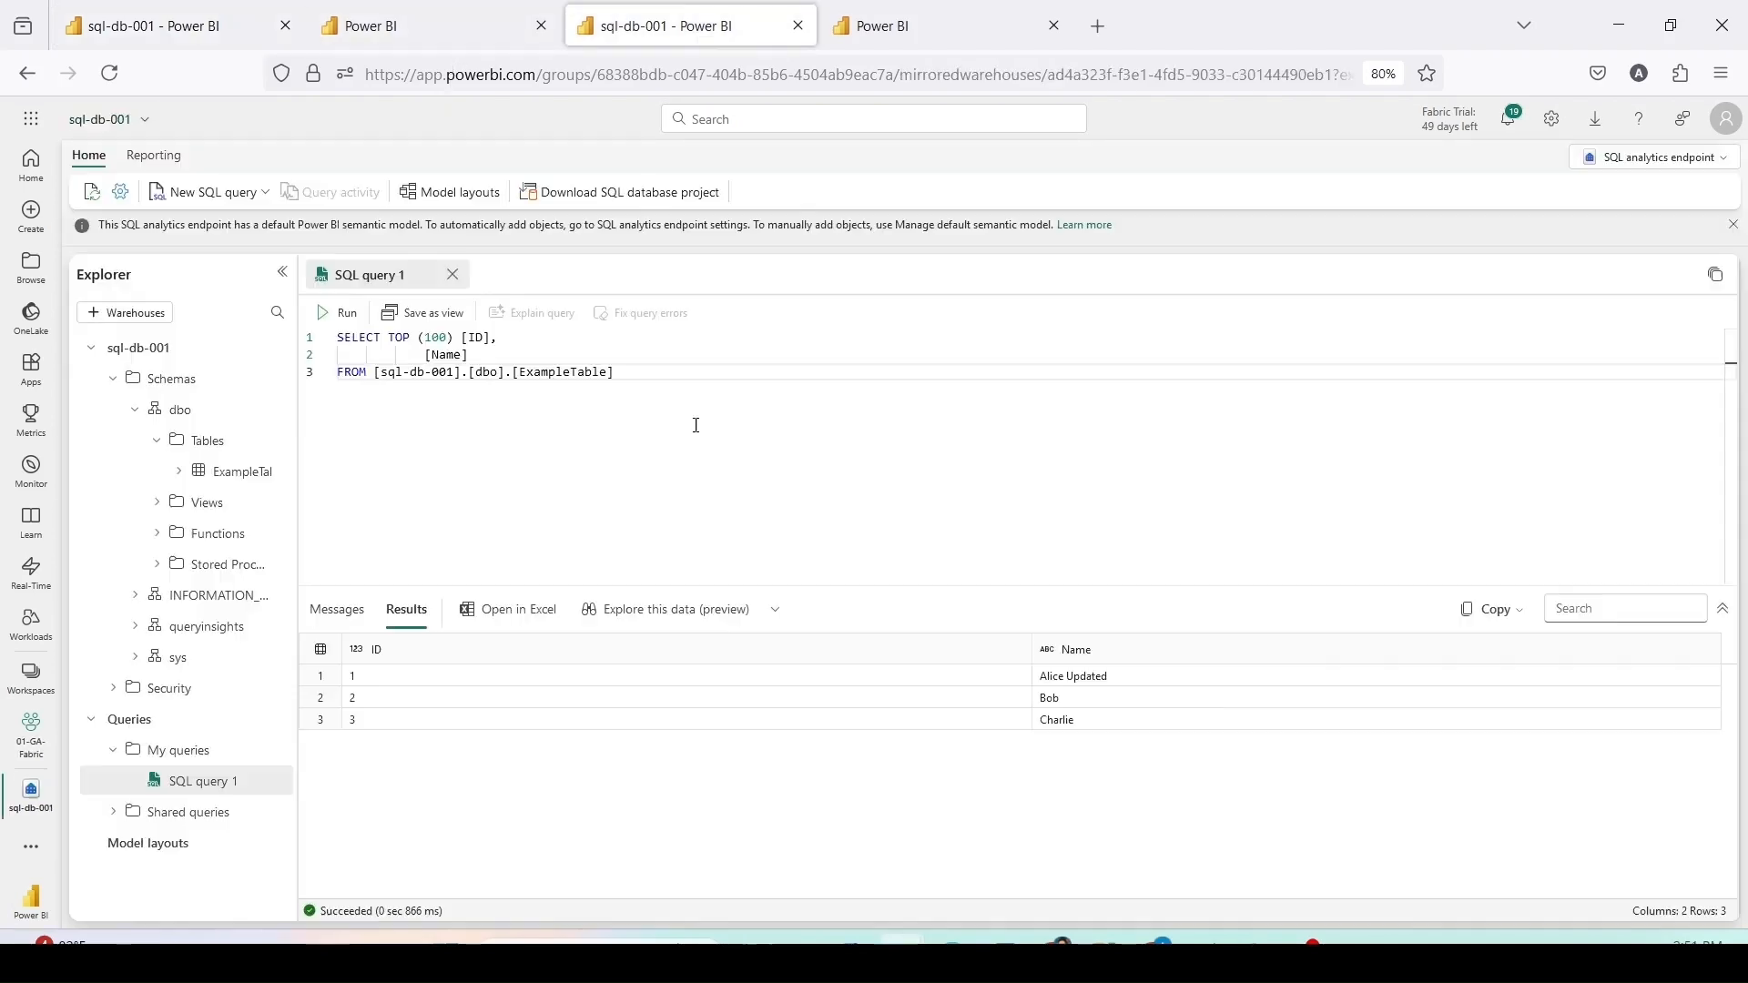
{"action": "left_click", "coordinate": [347, 313]}
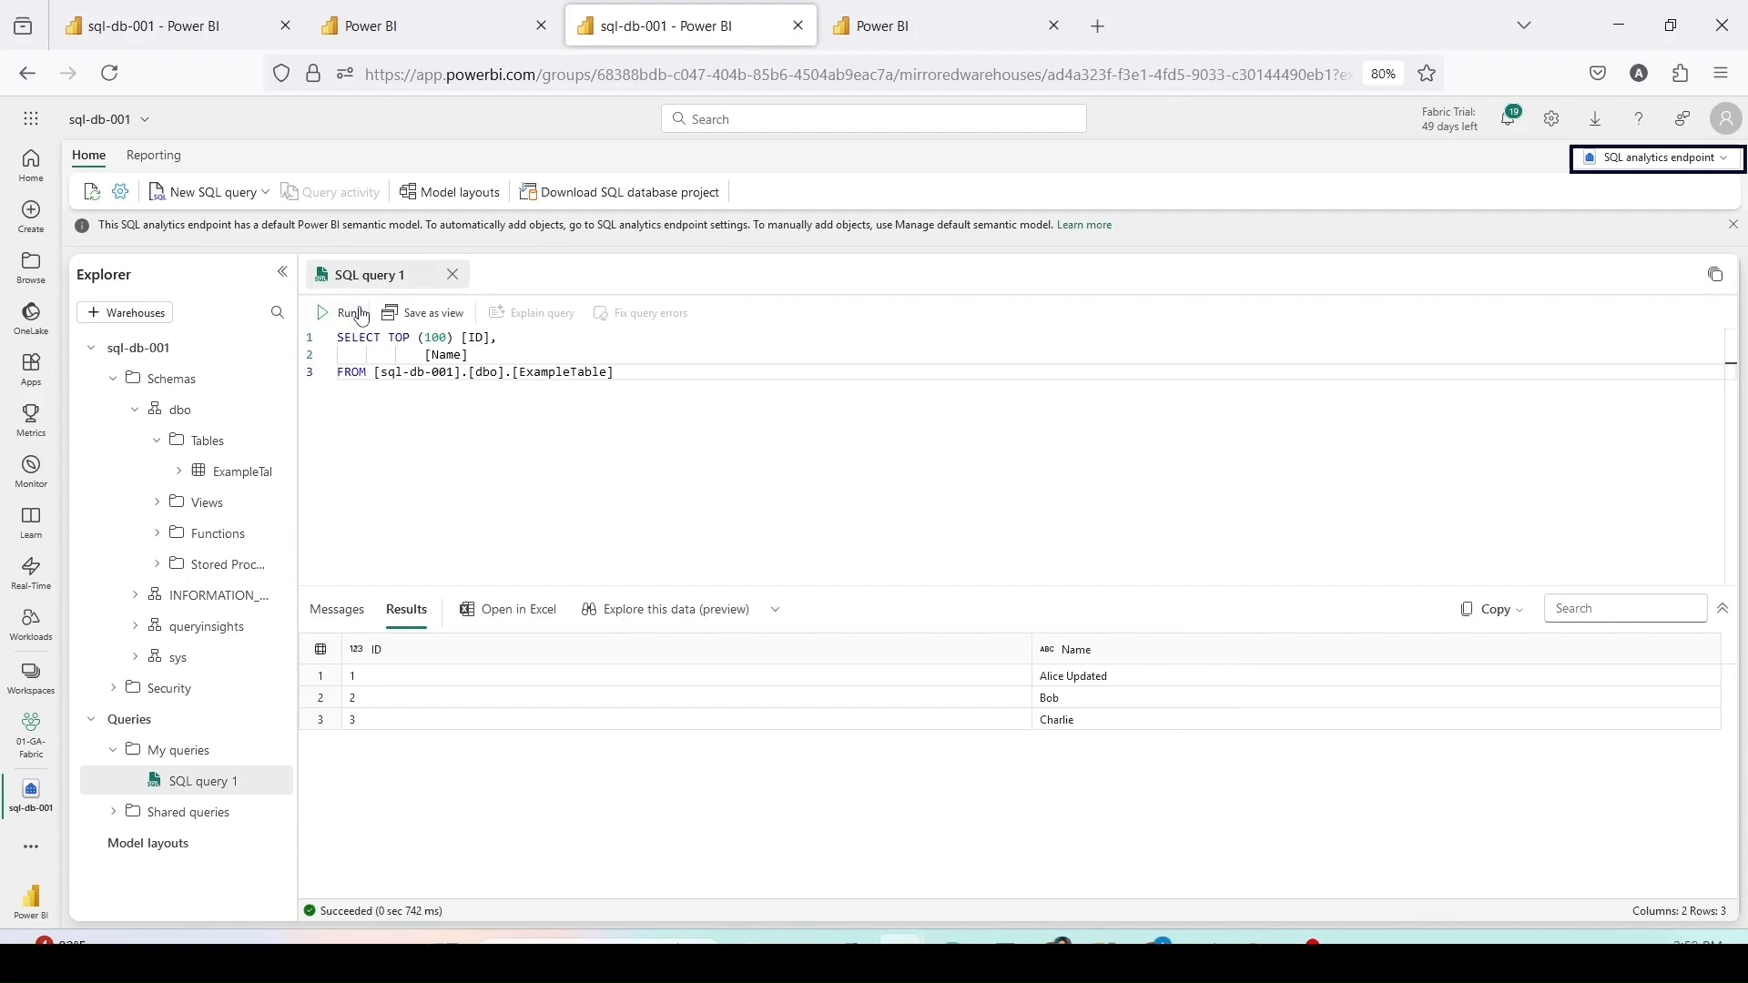
{"action": "left_click", "coordinate": [353, 315]}
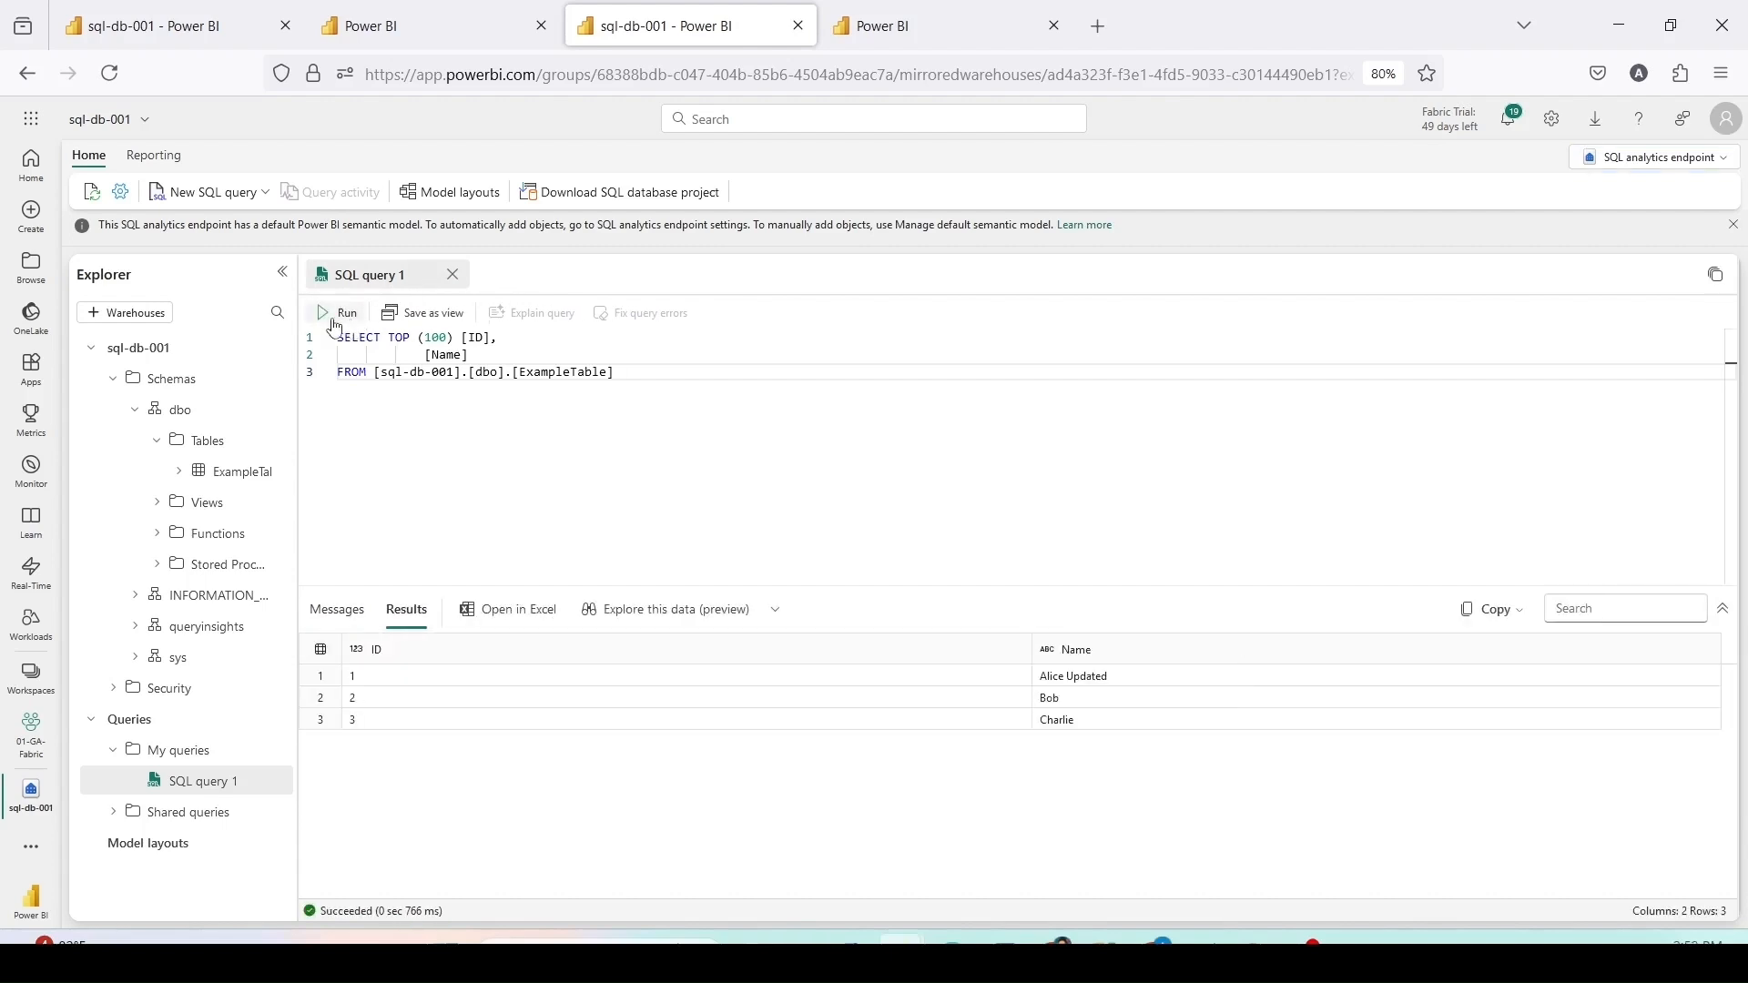
{"action": "left_click", "coordinate": [335, 325]}
{"action": "left_click", "coordinate": [335, 325]}
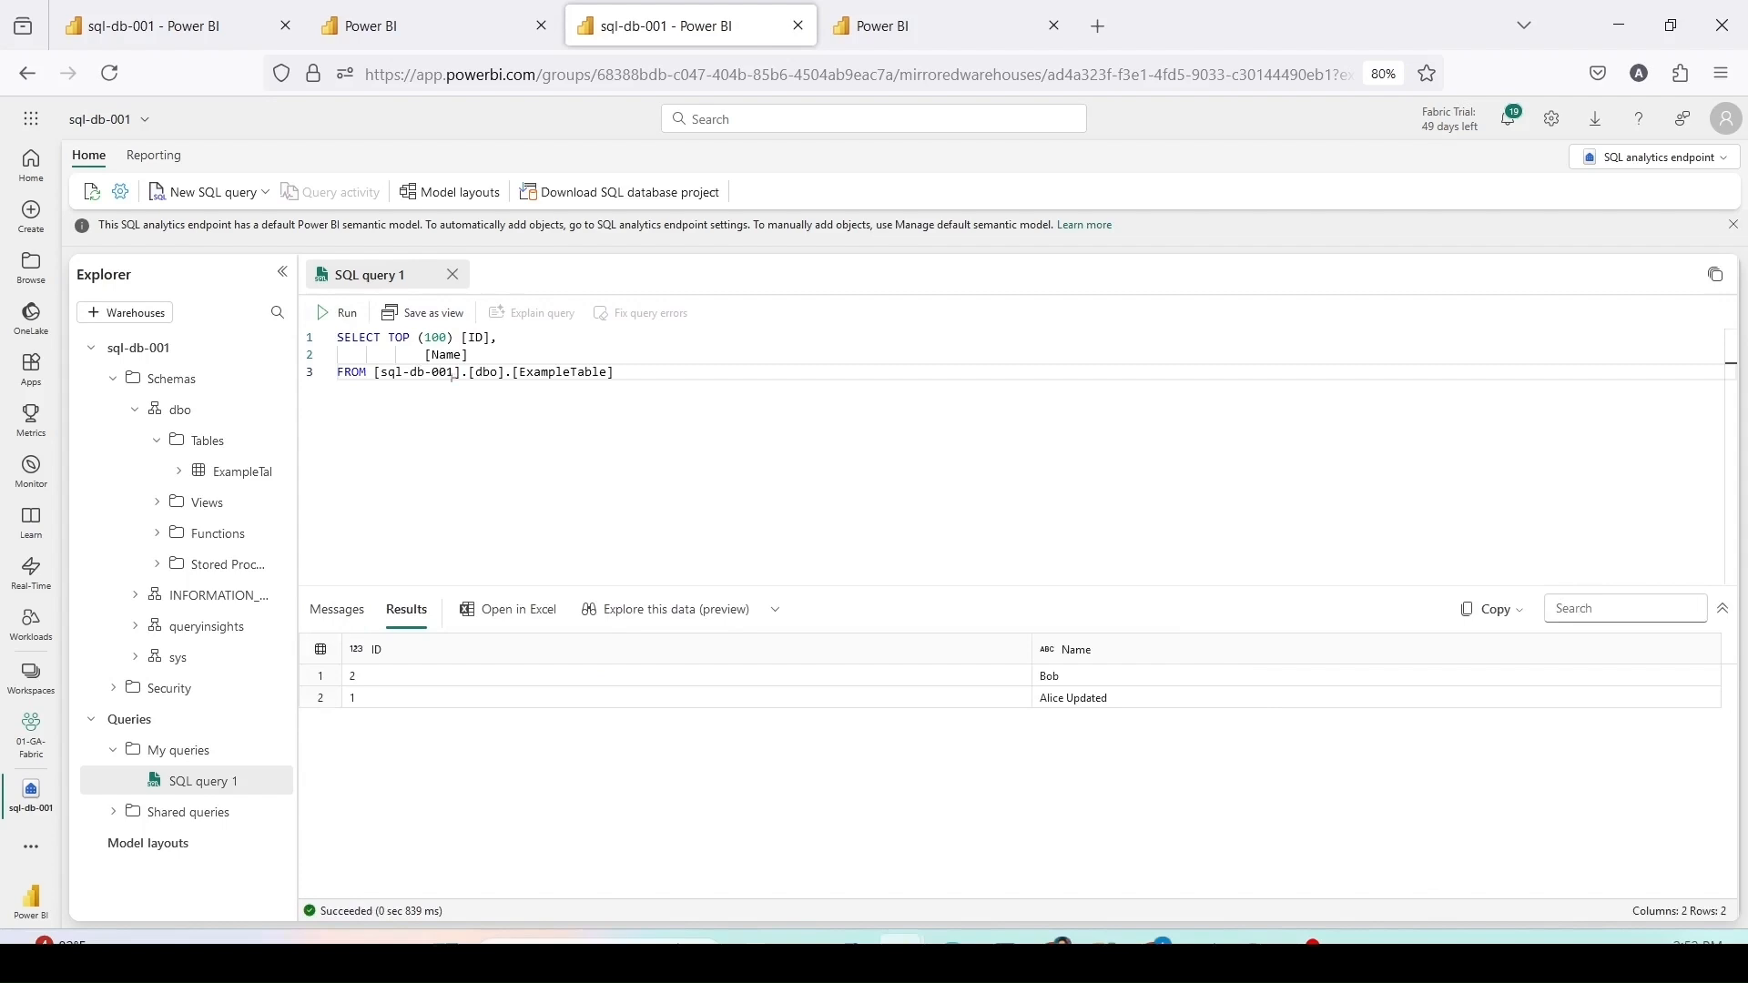
{"action": "left_click_drag", "start_coordinate": [329, 324], "coordinate": [702, 404]}
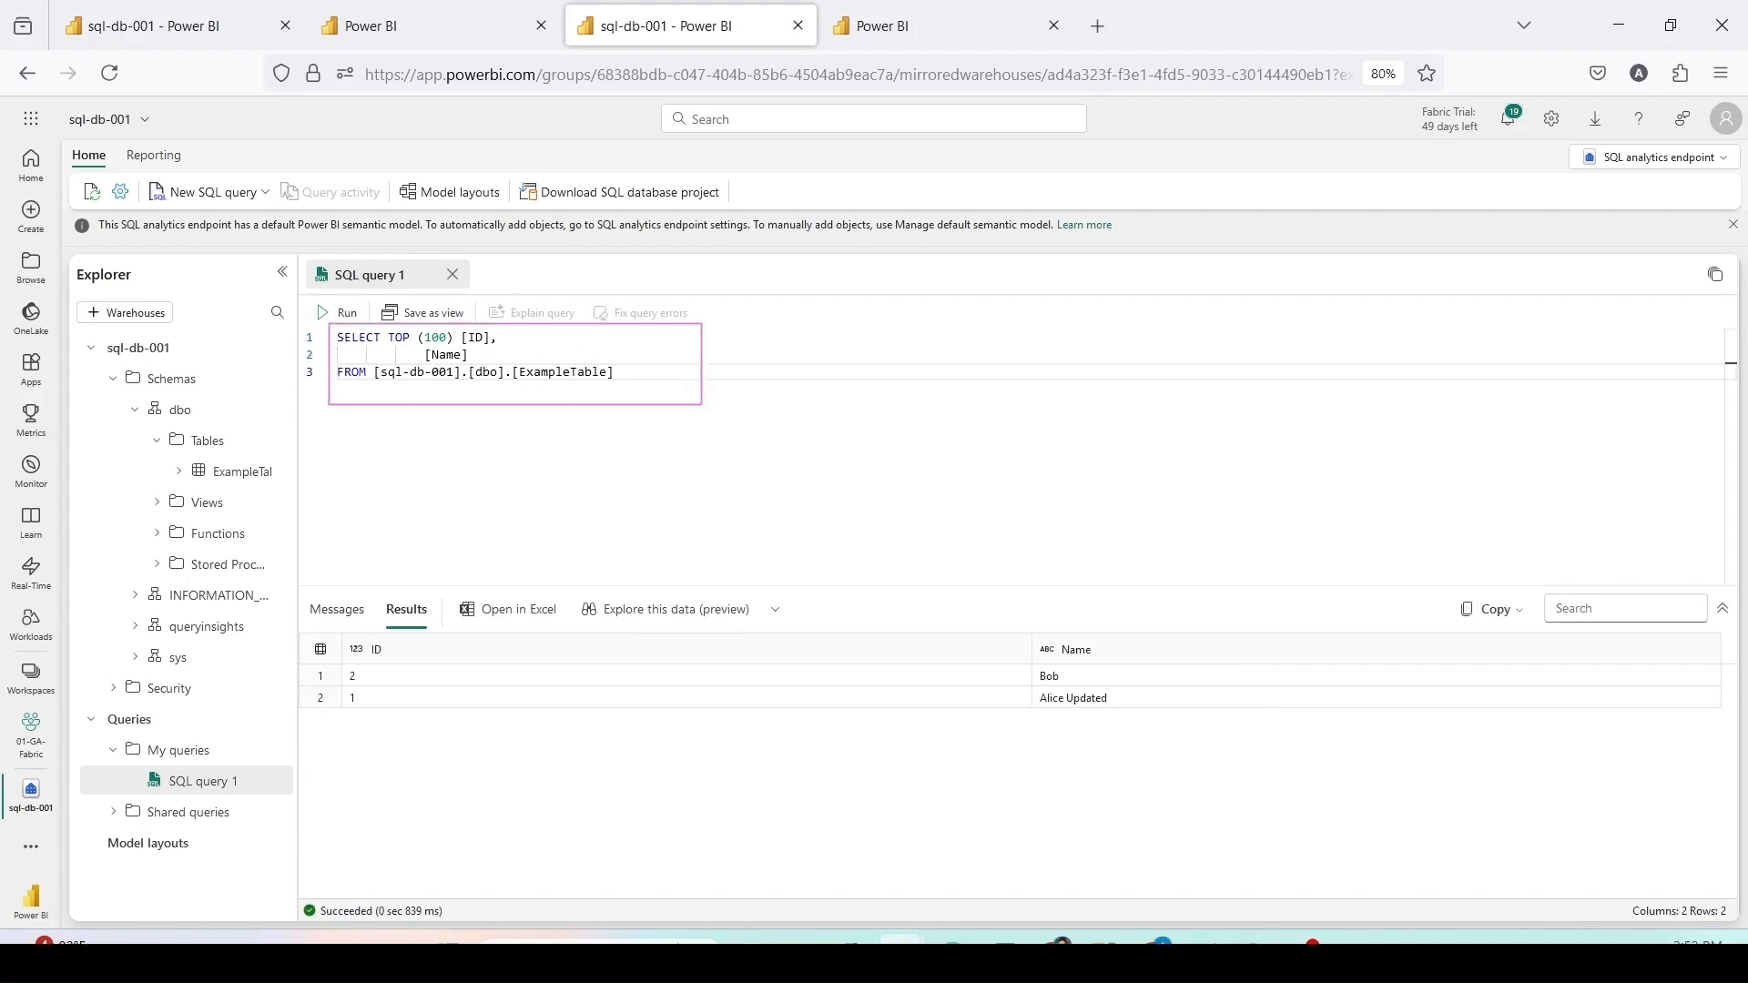
{"action": "left_click_drag", "start_coordinate": [1560, 142], "coordinate": [1741, 183]}
Step: Refresh the Power BI report and check its ExampleTable visual for the row deletion
{"action": "left_click", "coordinate": [920, 36]}
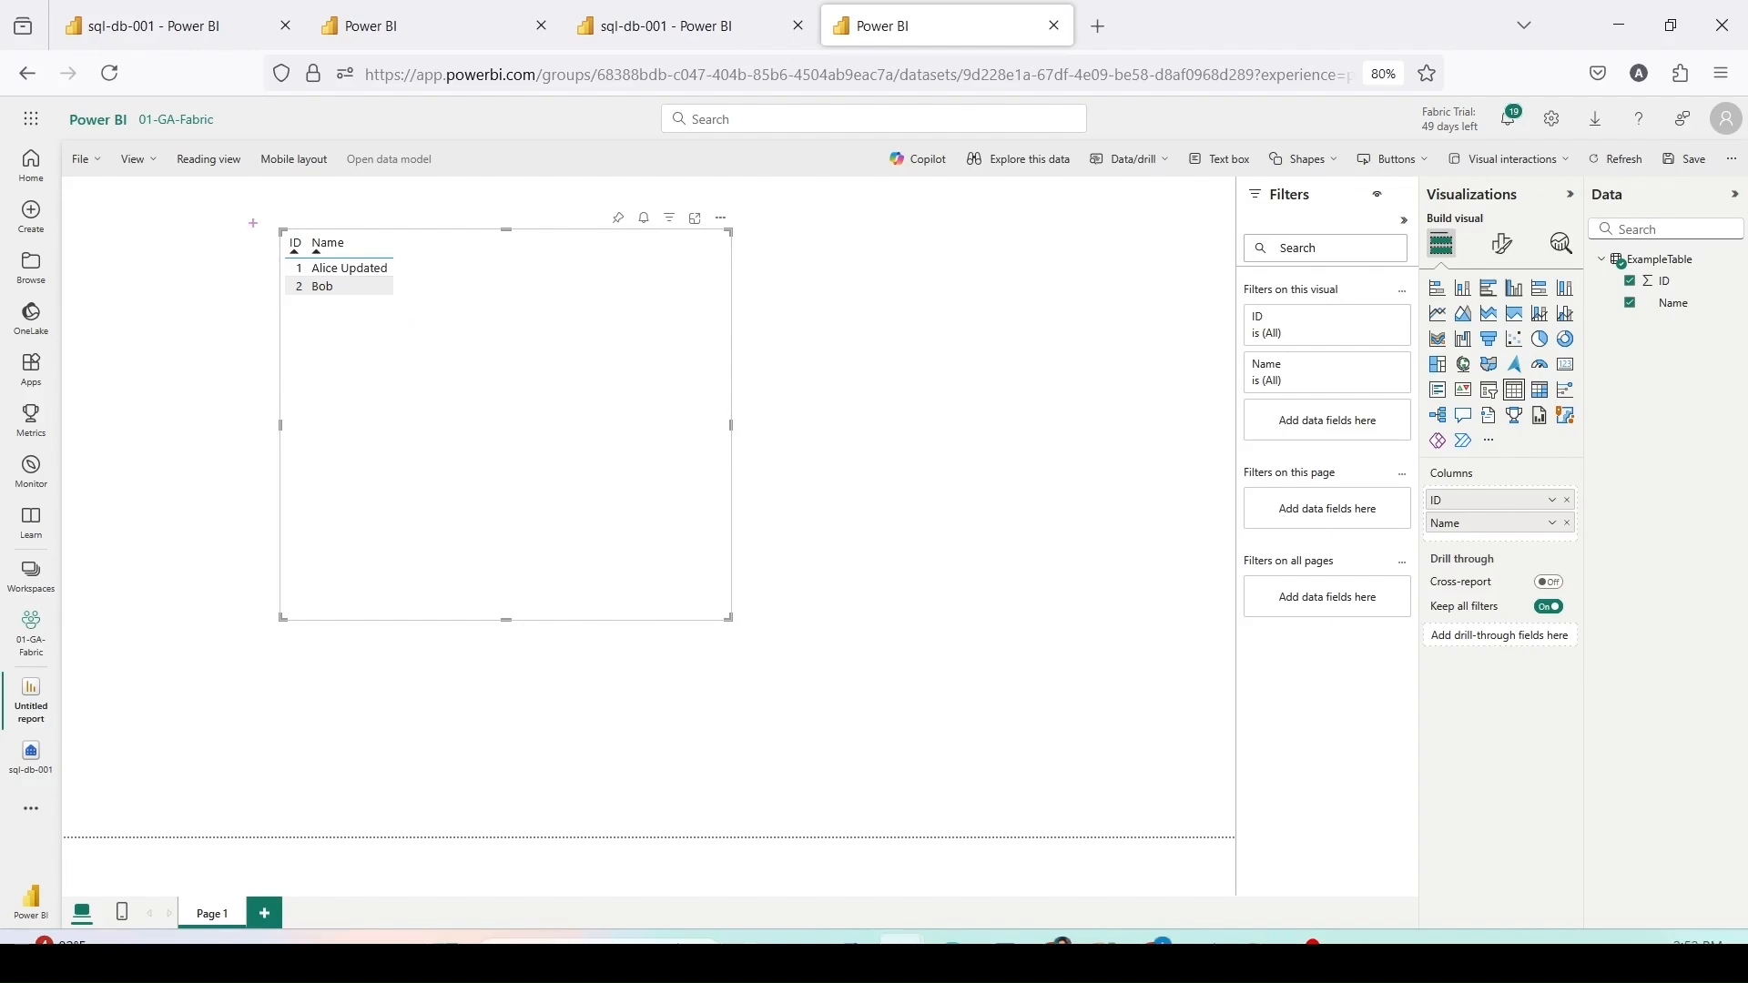
{"action": "left_click_drag", "start_coordinate": [253, 224], "coordinate": [609, 322]}
{"action": "key", "text": "Escape"}
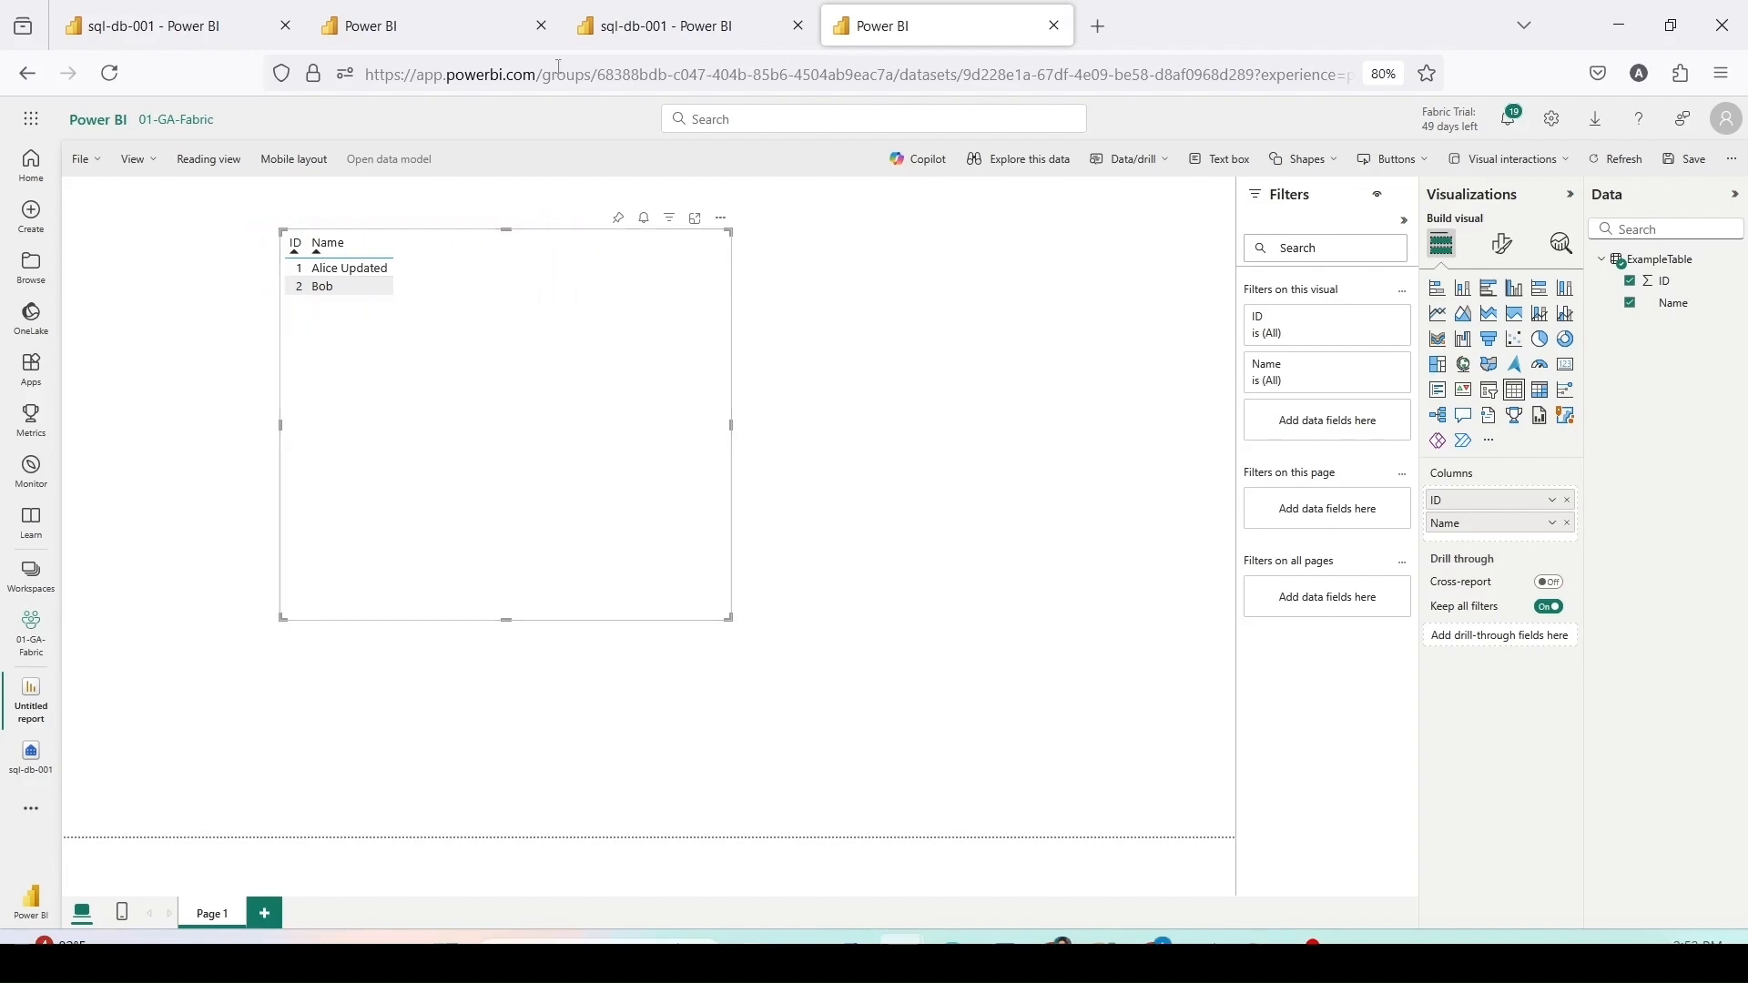
Step: Return to the SQL database query and review the script's create, insert, update and delete statements
{"action": "left_click", "coordinate": [661, 41]}
{"action": "left_click", "coordinate": [159, 26]}
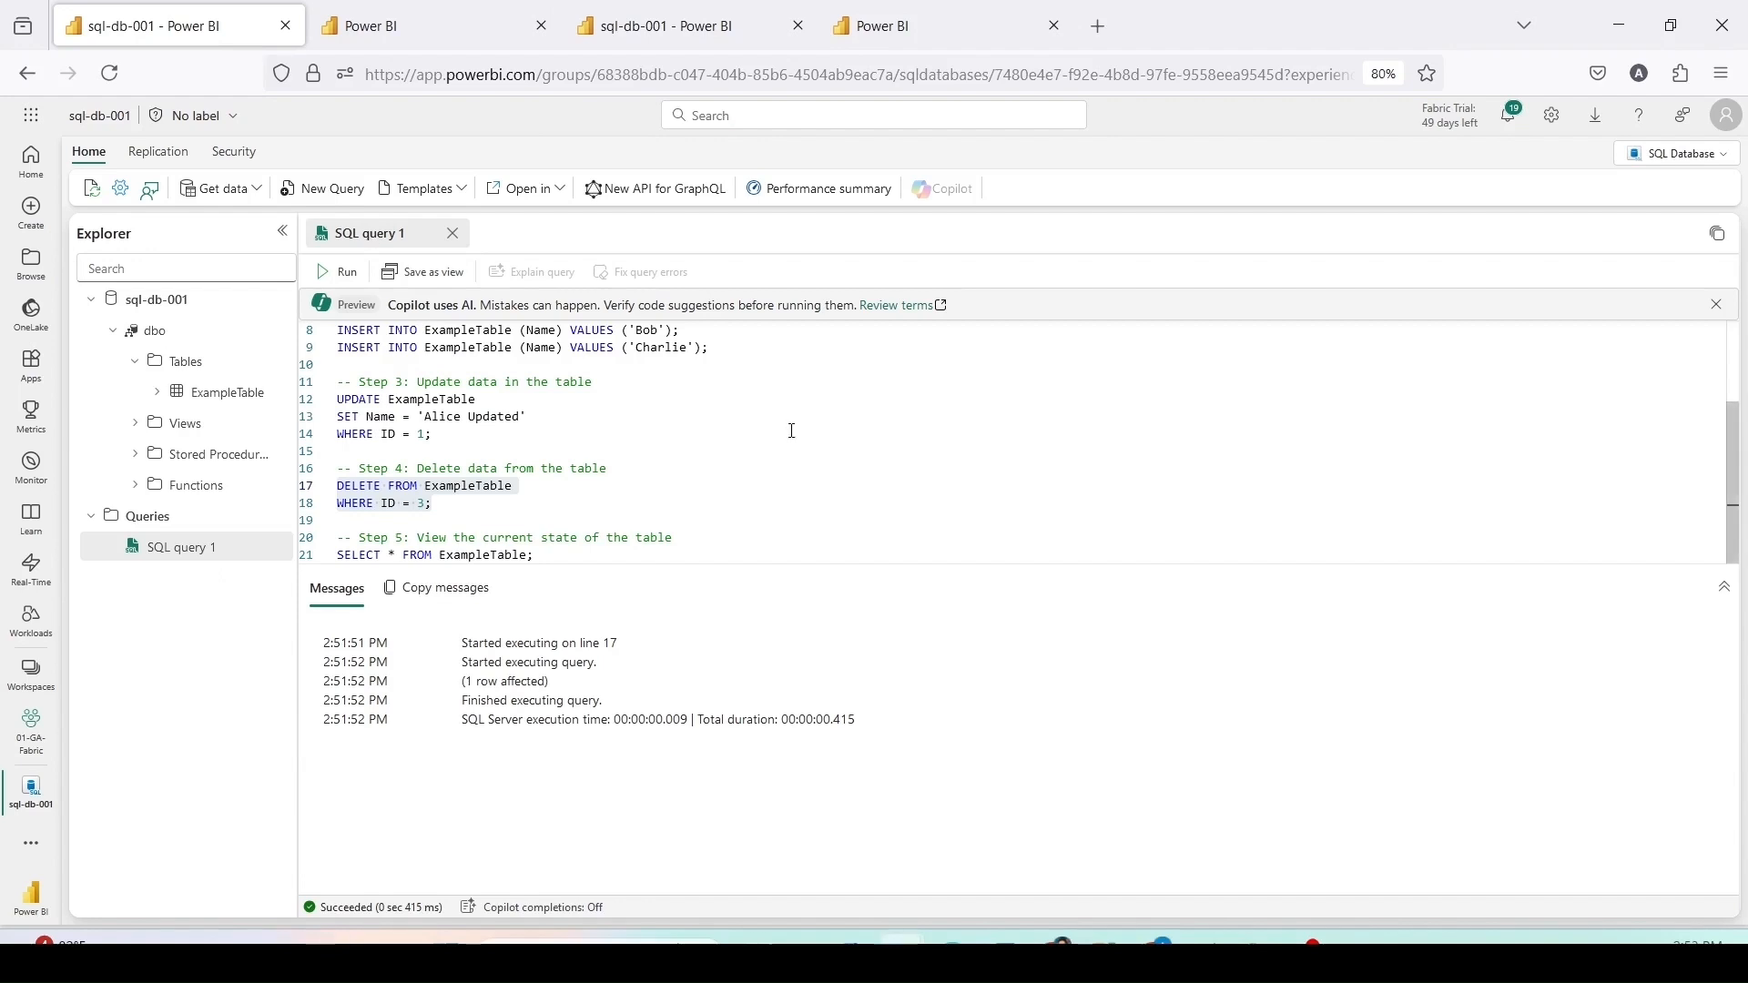
{"action": "scroll", "coordinate": [797, 455], "scroll_direction": "up", "scroll_amount": 3}
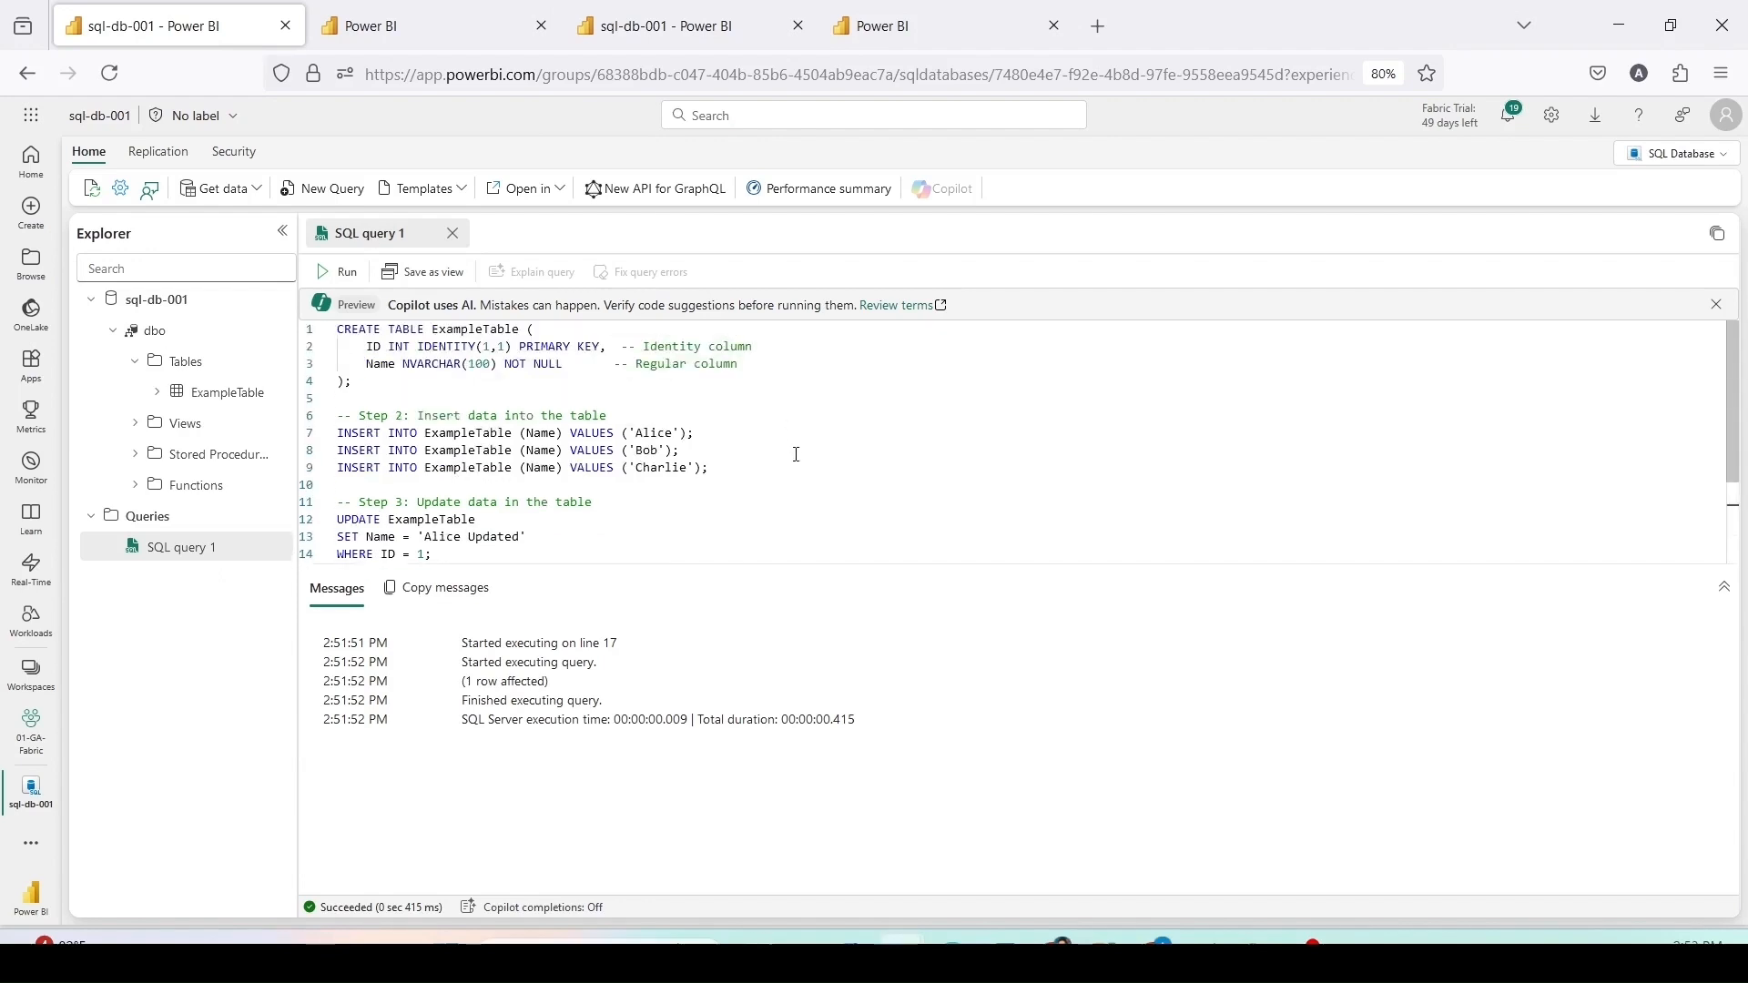
{"action": "scroll", "coordinate": [797, 455], "scroll_direction": "down", "scroll_amount": 2}
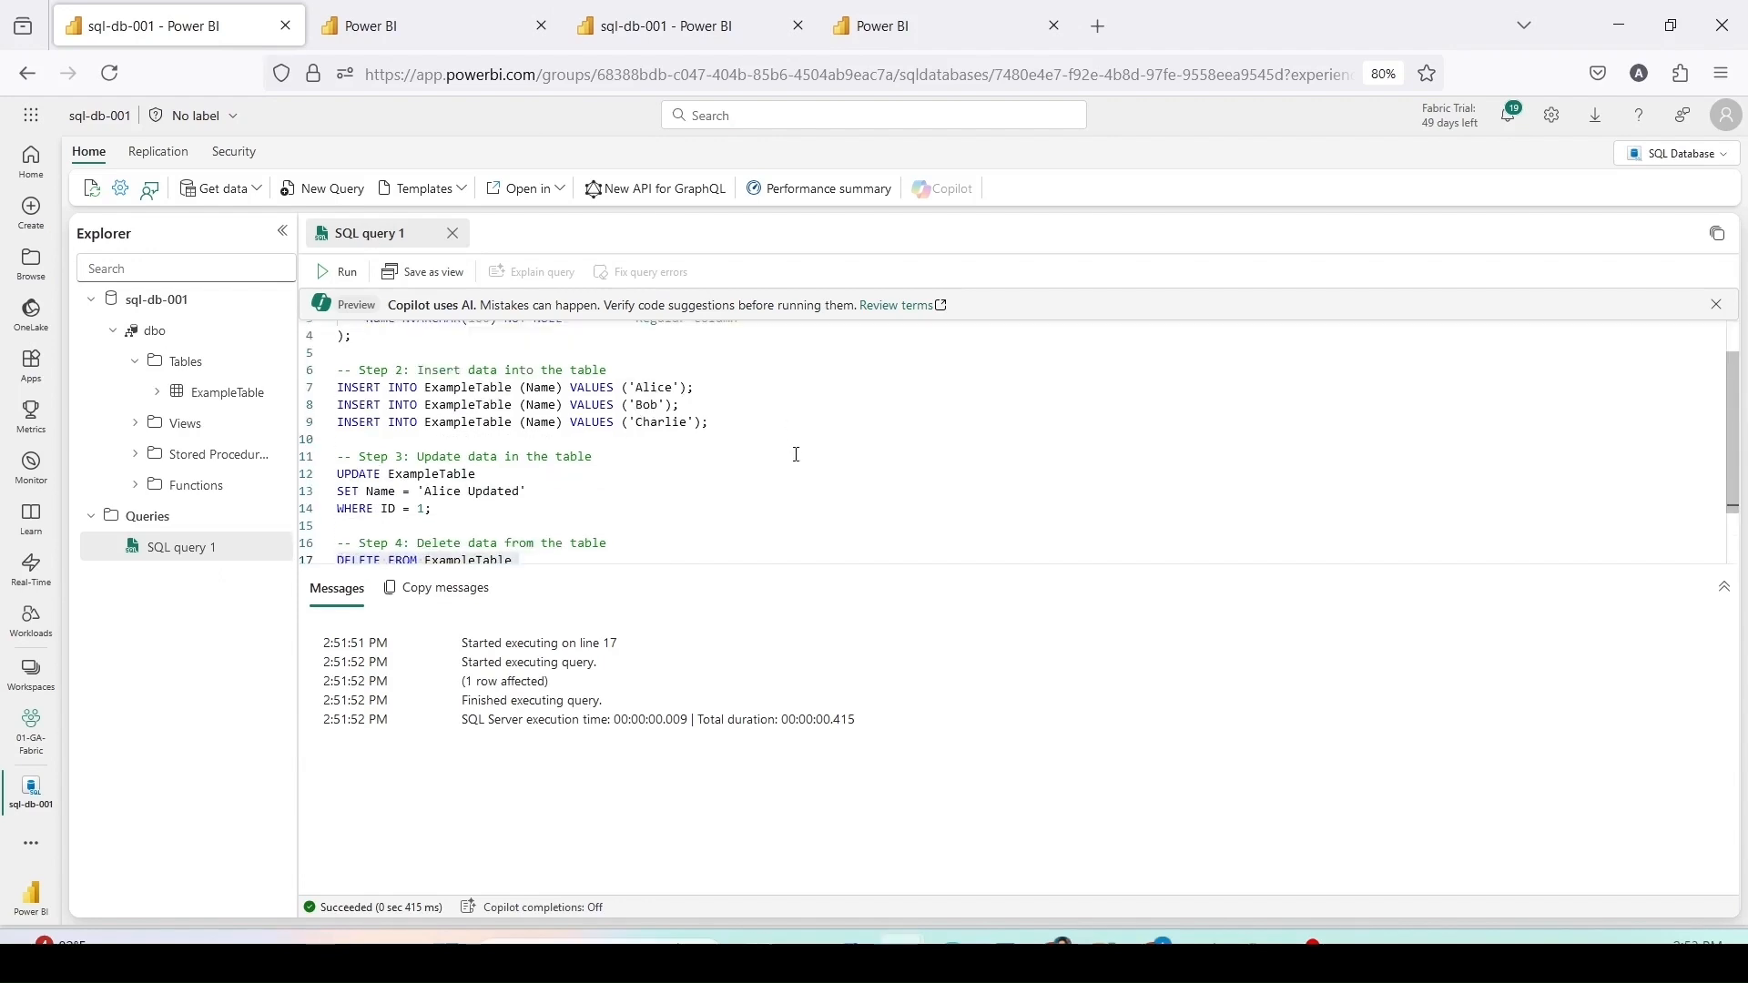
{"action": "left_click", "coordinate": [796, 455]}
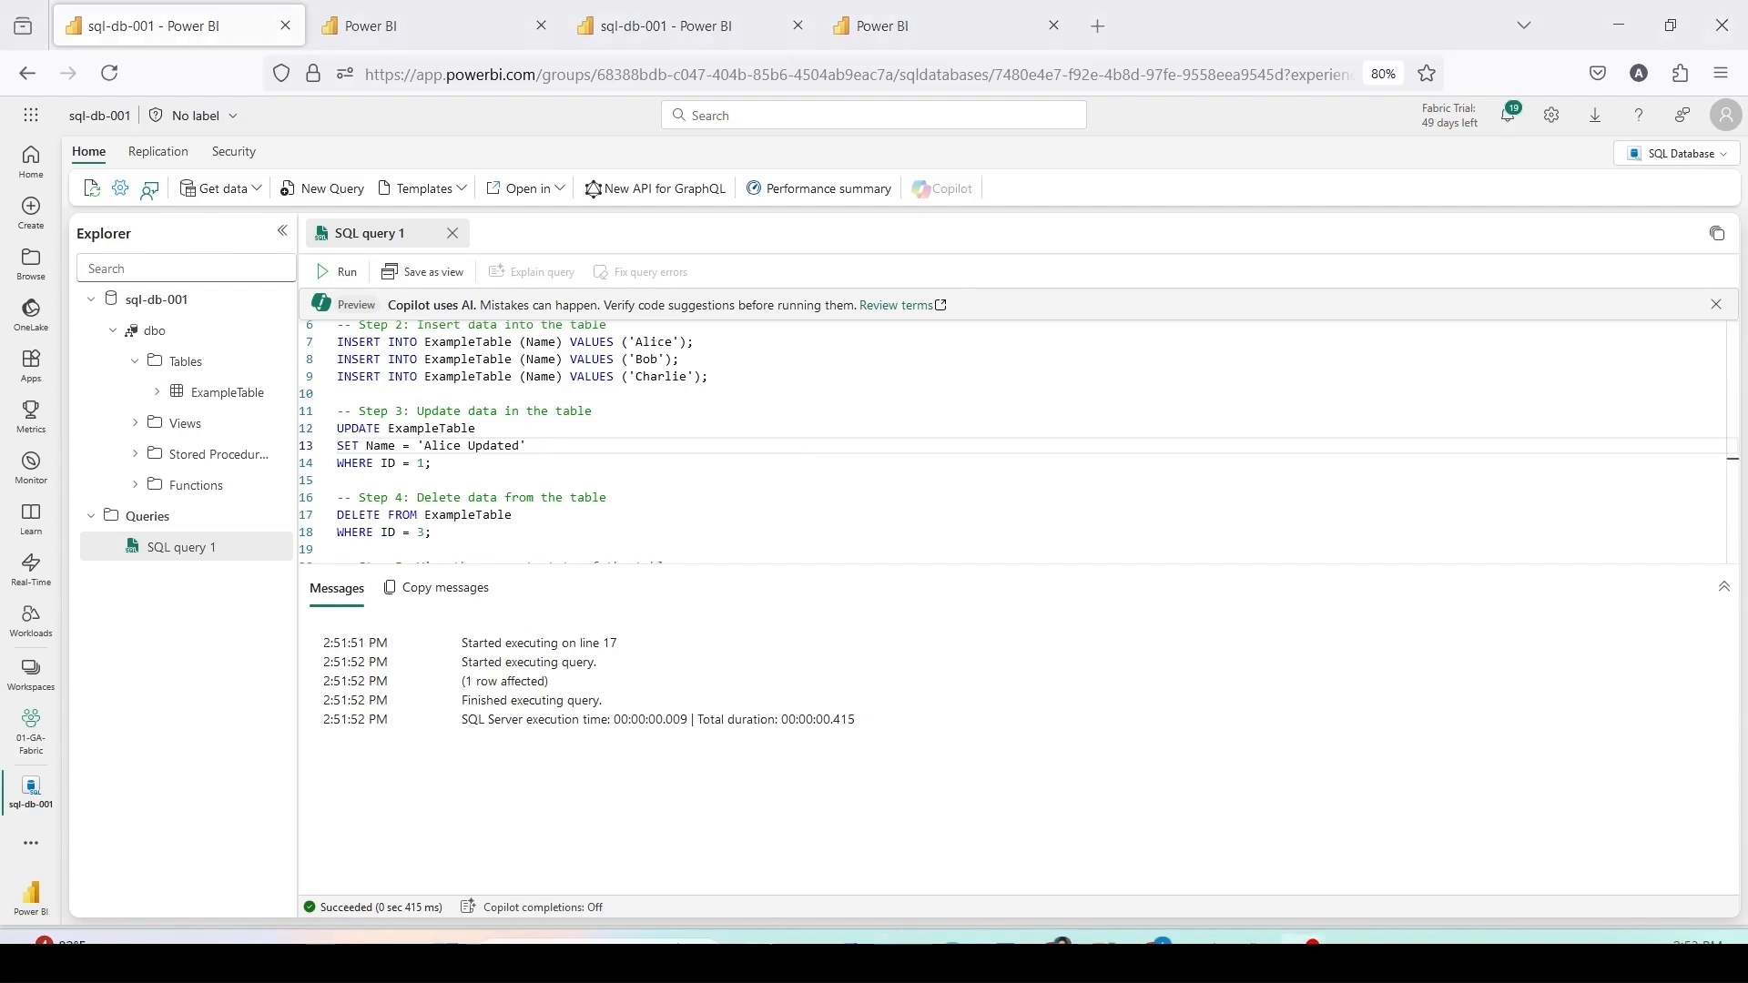
{"action": "scroll", "coordinate": [1158, 463], "scroll_direction": "up", "scroll_amount": 1}
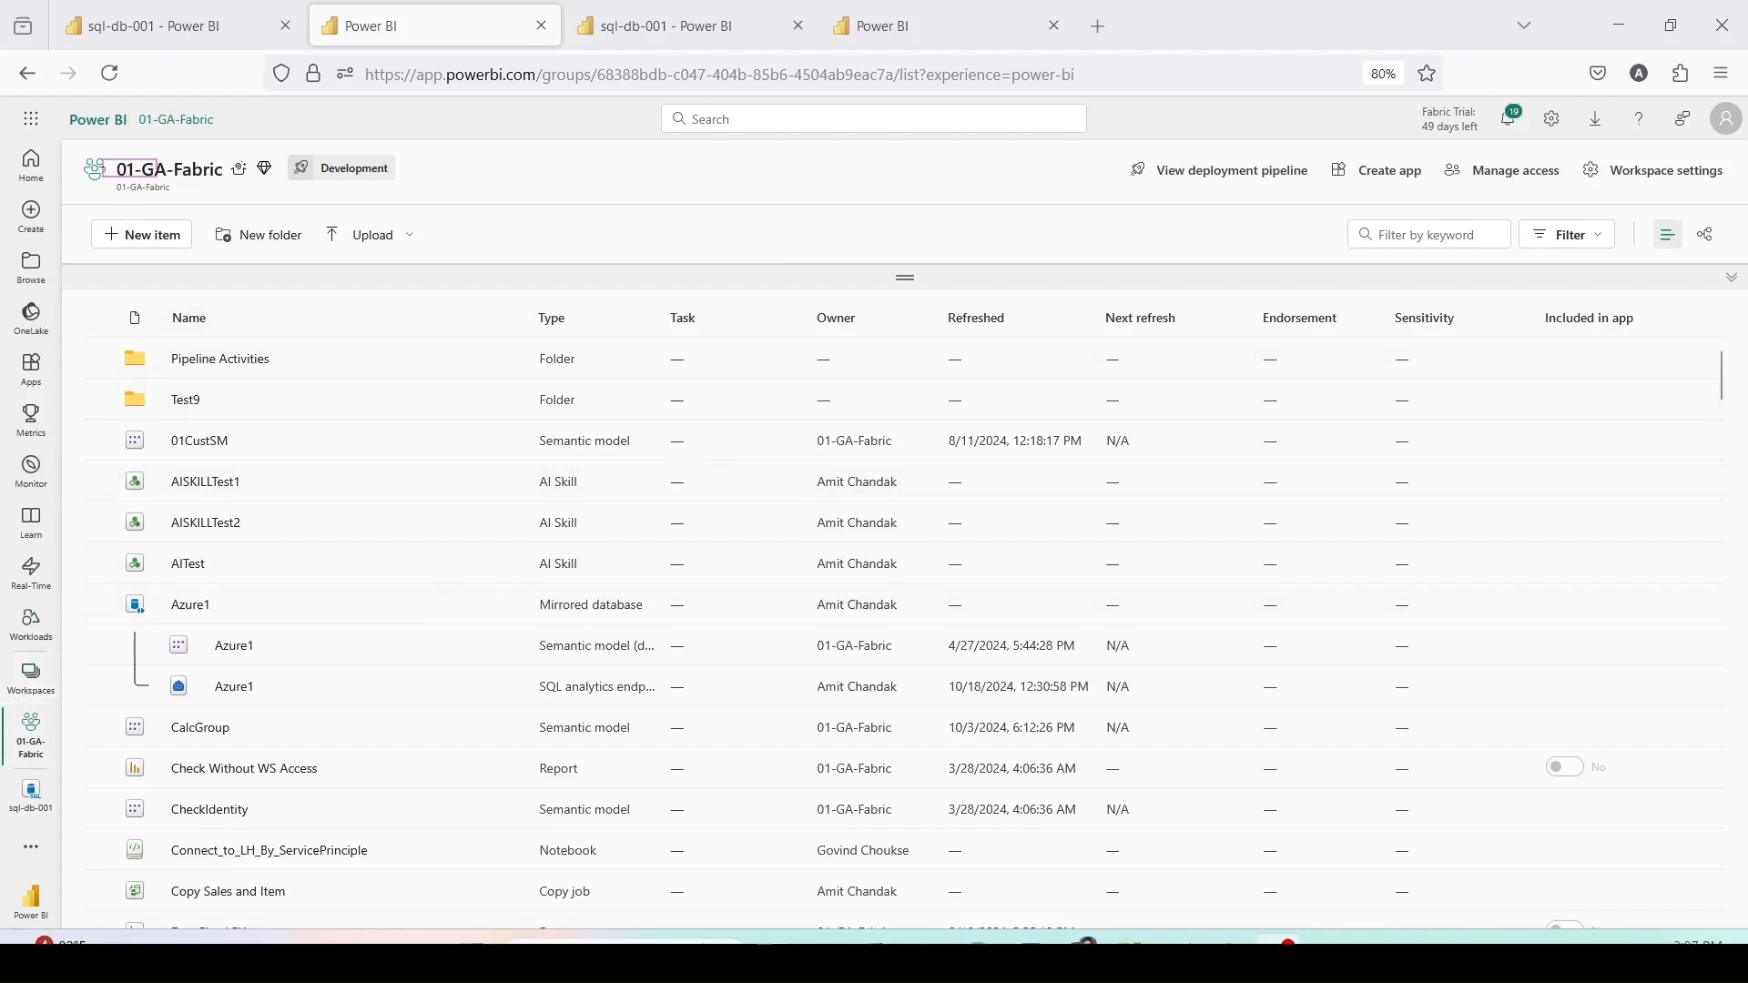
Step: Filter the 01-GA-Fabric workspace items by the SQL Database type to show sql-db-001 with its semantic model and analytics endpoint
{"action": "left_click", "coordinate": [1567, 235]}
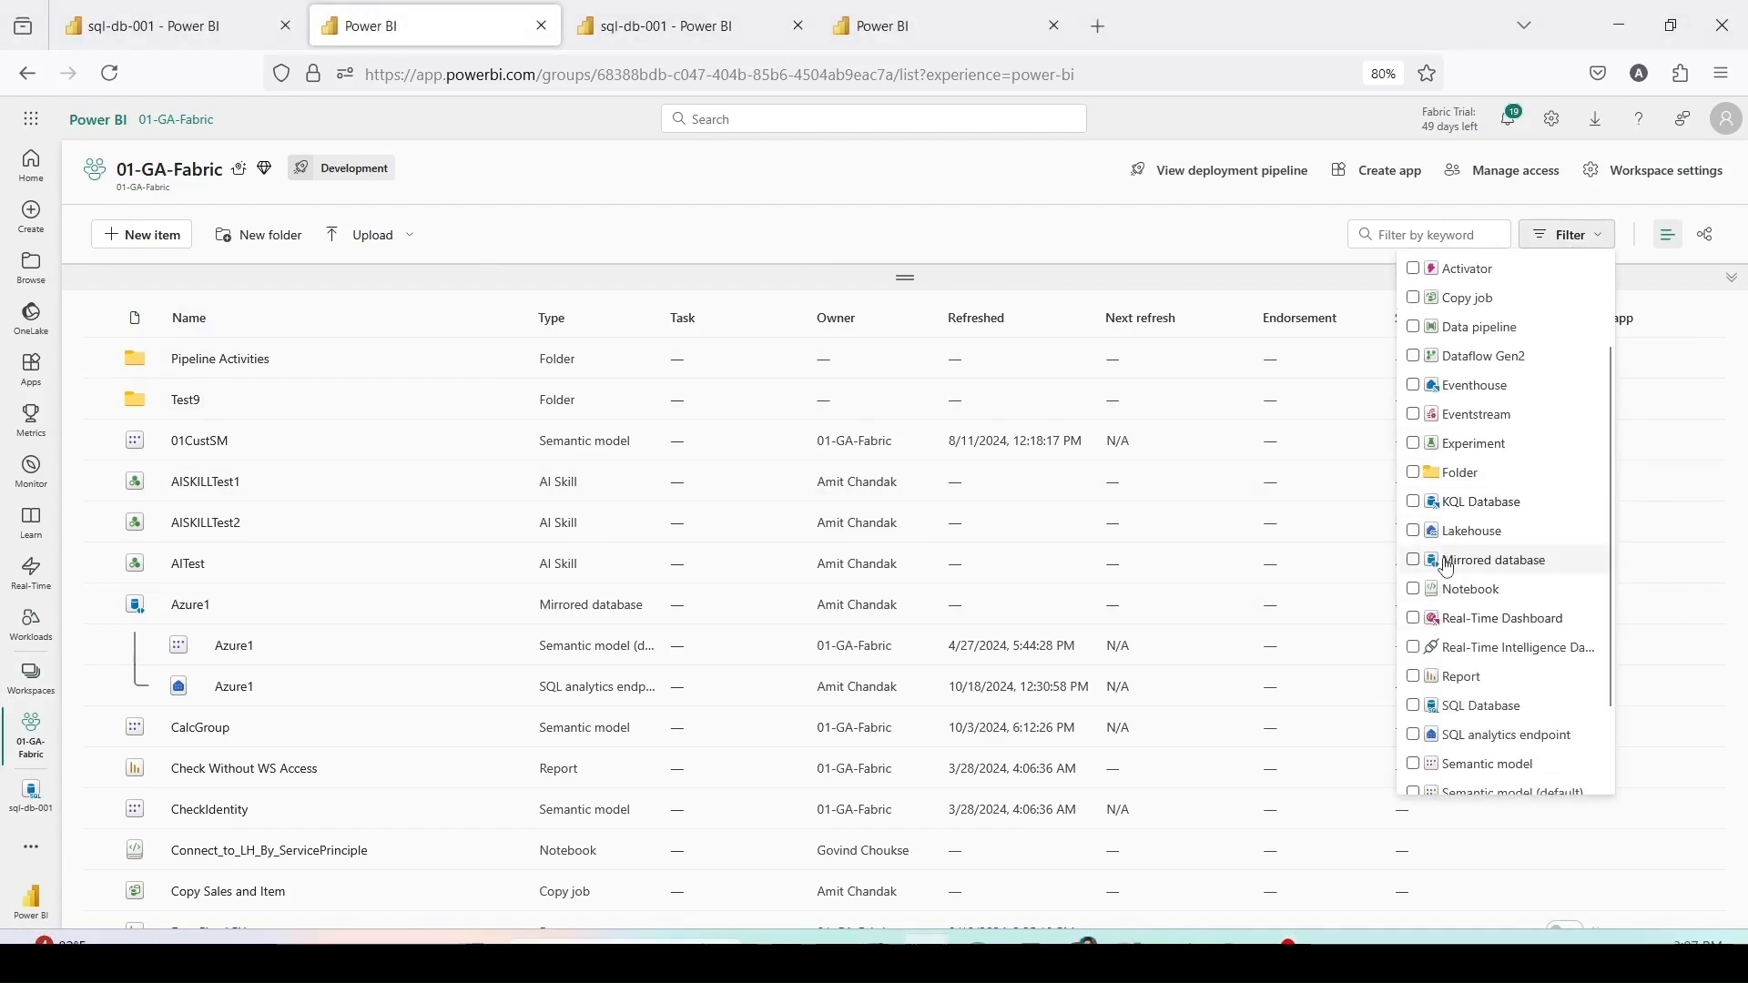
{"action": "scroll", "coordinate": [1417, 583], "scroll_direction": "down", "scroll_amount": 3}
{"action": "left_click", "coordinate": [1414, 605]}
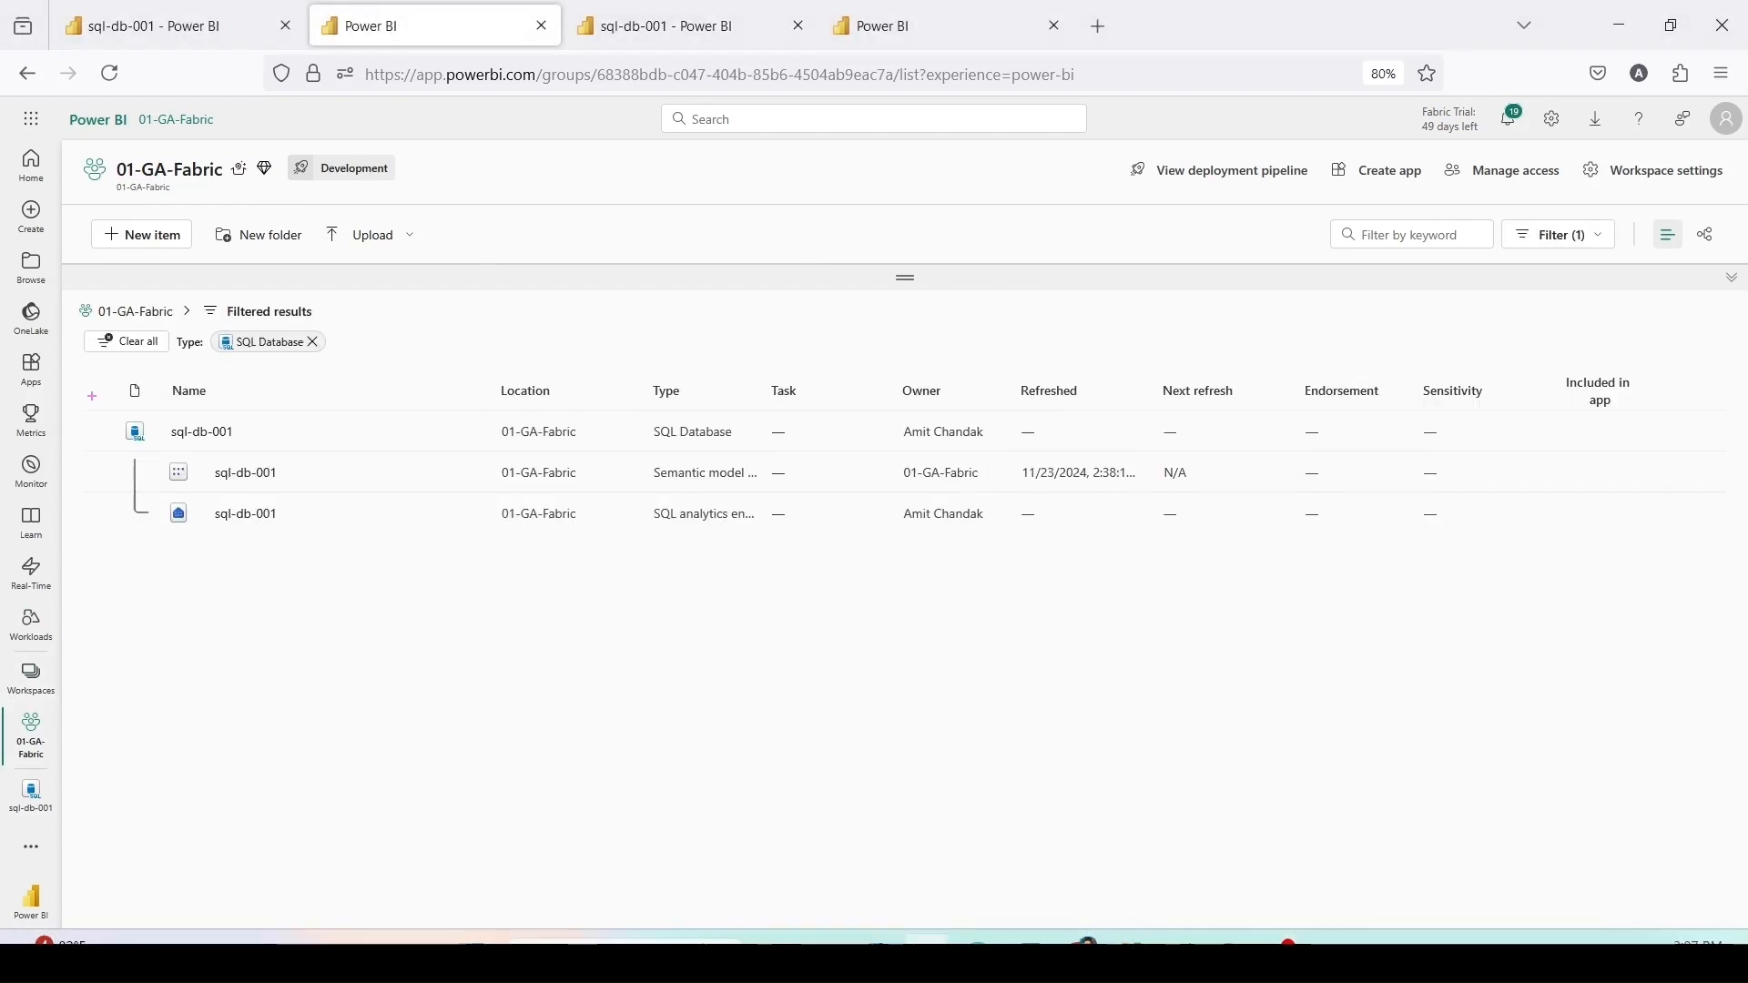
{"action": "mouse_move", "coordinate": [85, 386]}
{"action": "left_mouse_down"}
{"action": "mouse_move", "coordinate": [1125, 558]}
{"action": "mouse_move", "coordinate": [1746, 560]}
{"action": "left_mouse_up"}
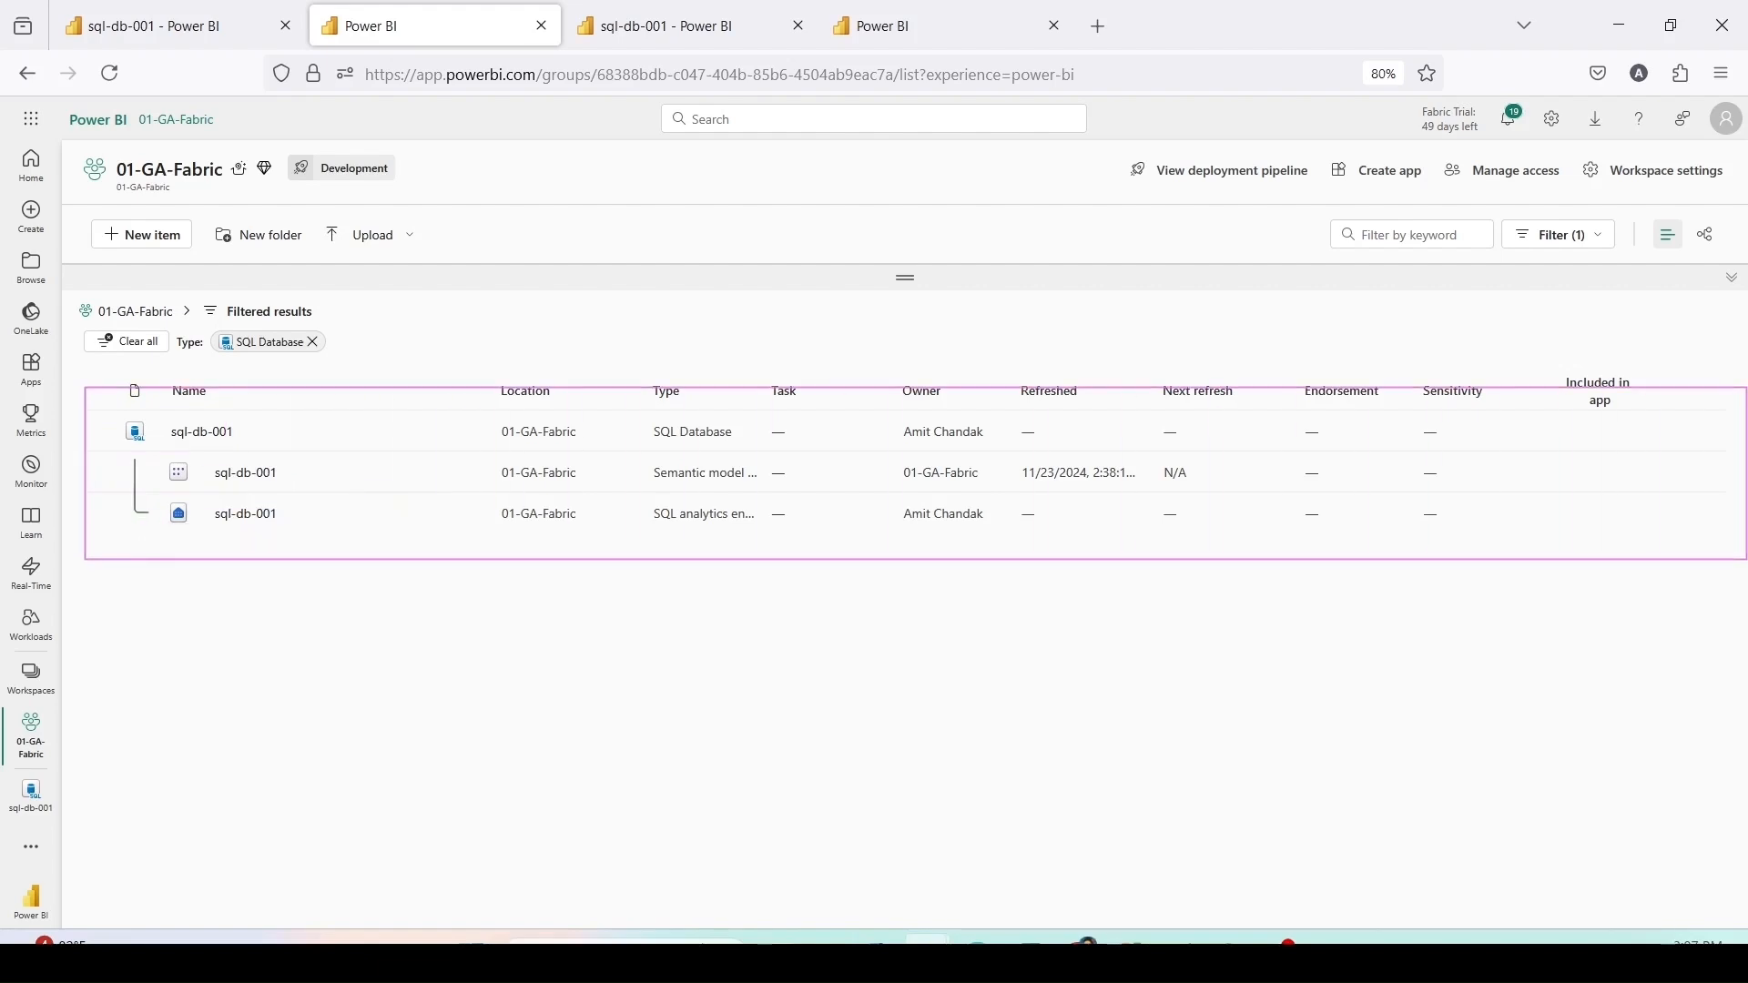
{"action": "left_click_drag", "start_coordinate": [607, 403], "coordinate": [778, 454]}
{"action": "left_click_drag", "start_coordinate": [632, 497], "coordinate": [798, 538]}
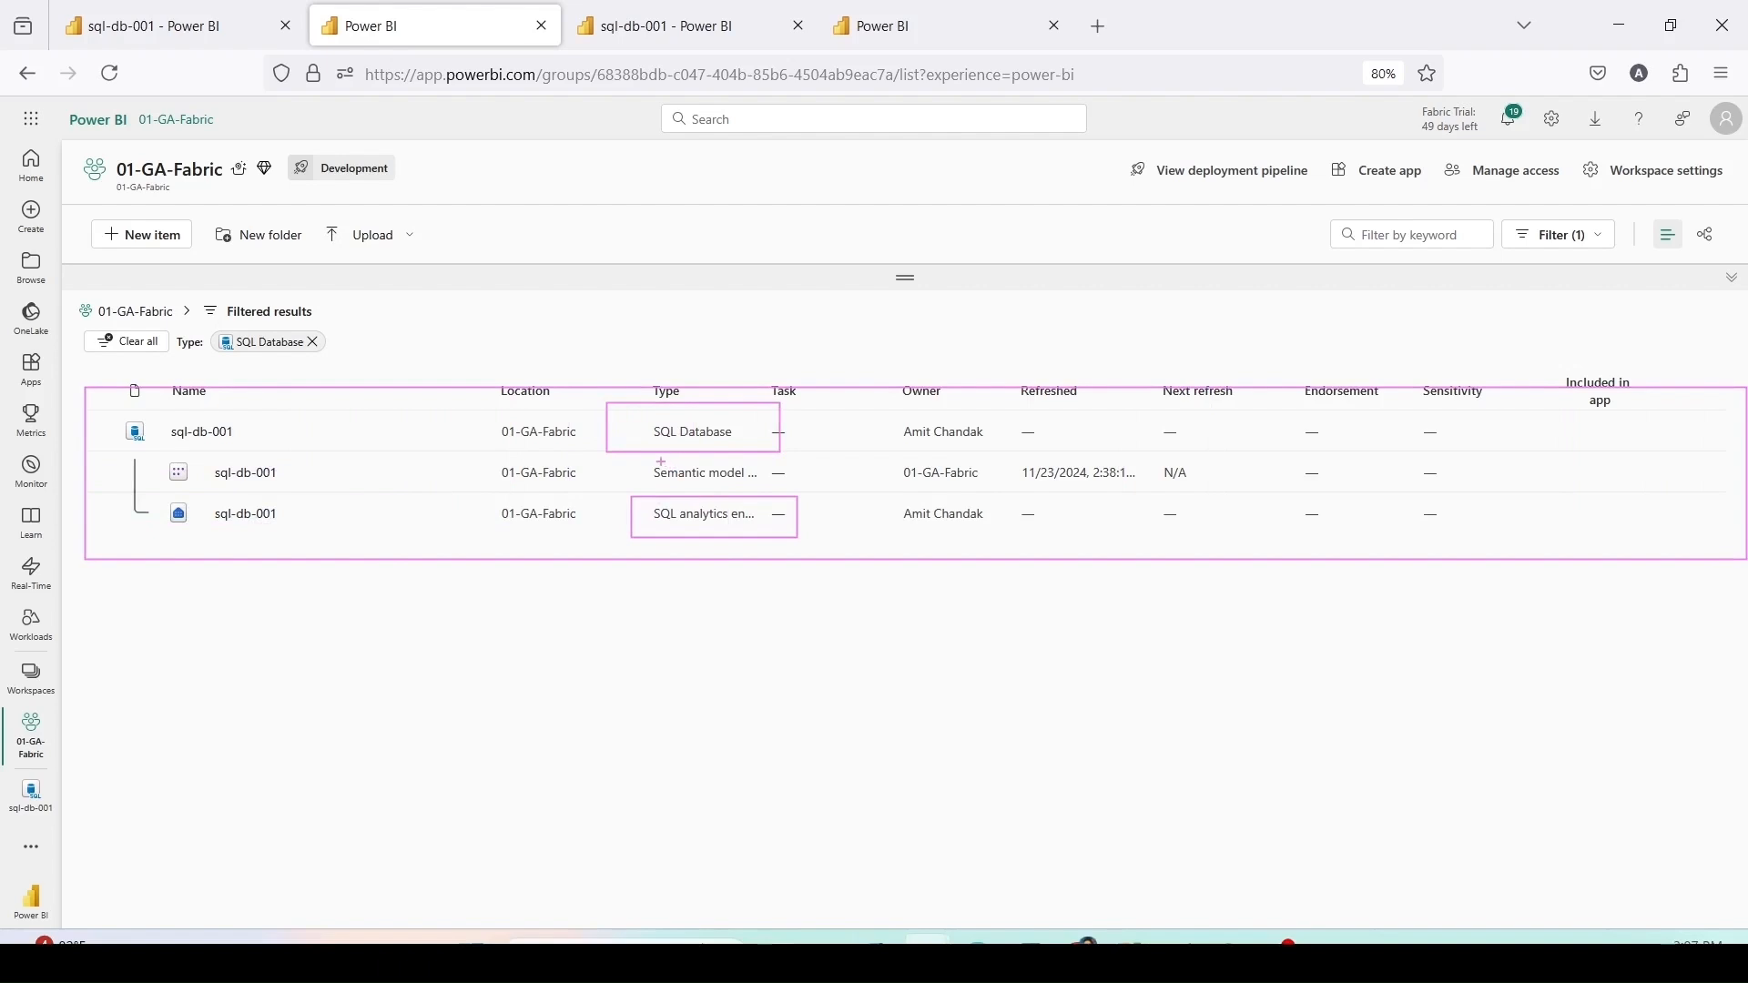
{"action": "left_click_drag", "start_coordinate": [624, 462], "coordinate": [821, 491]}
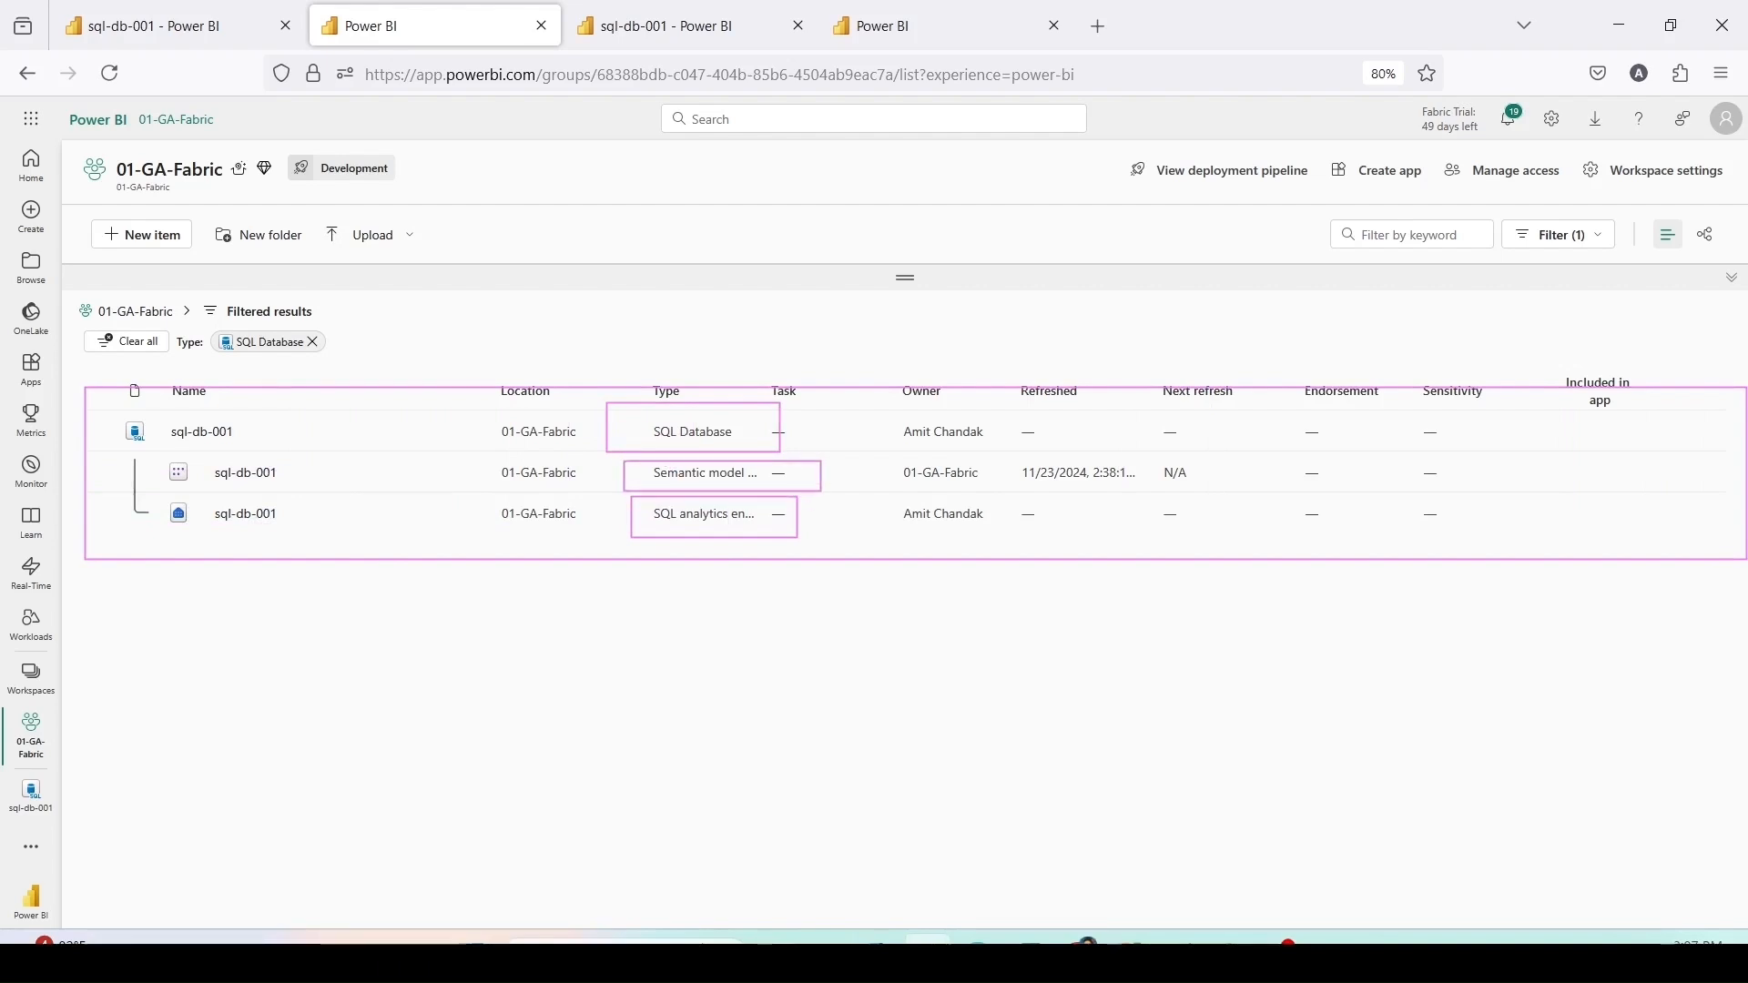
{"action": "key", "text": "Escape"}
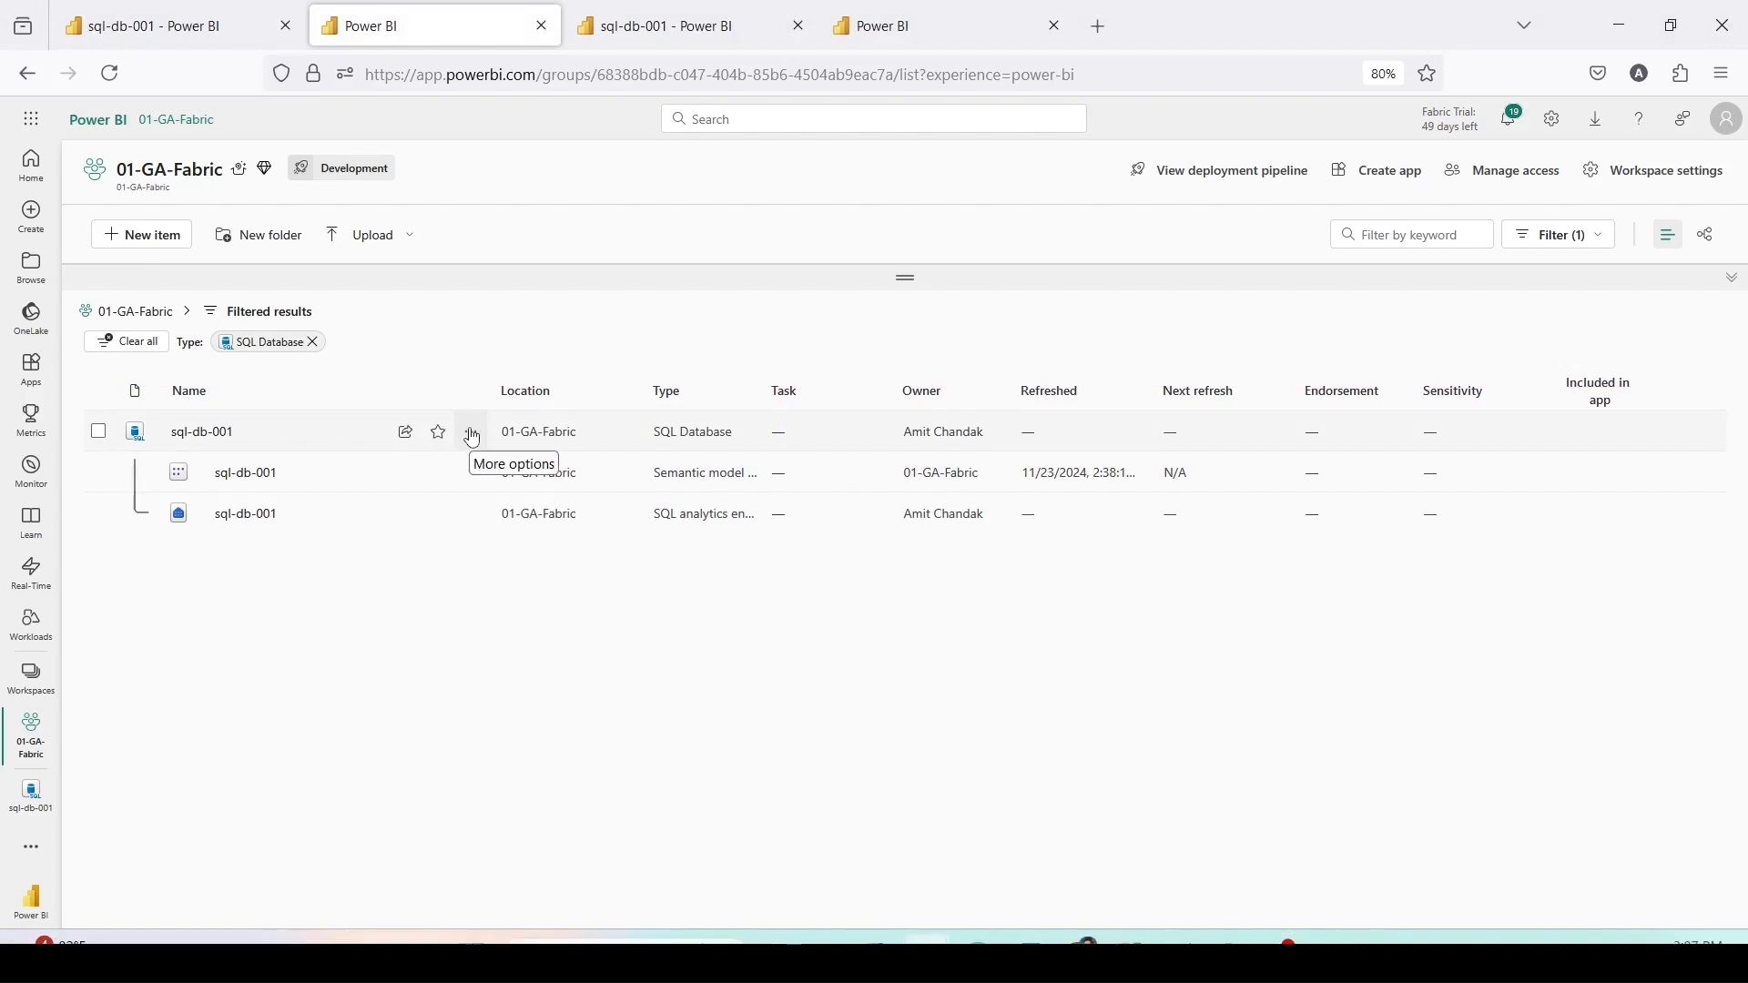
Step: Review the sql-db-001 SQL database settings: sensitivity label, endorsement, connection strings, restore points and Copilot, and close them
{"action": "left_click", "coordinate": [472, 434]}
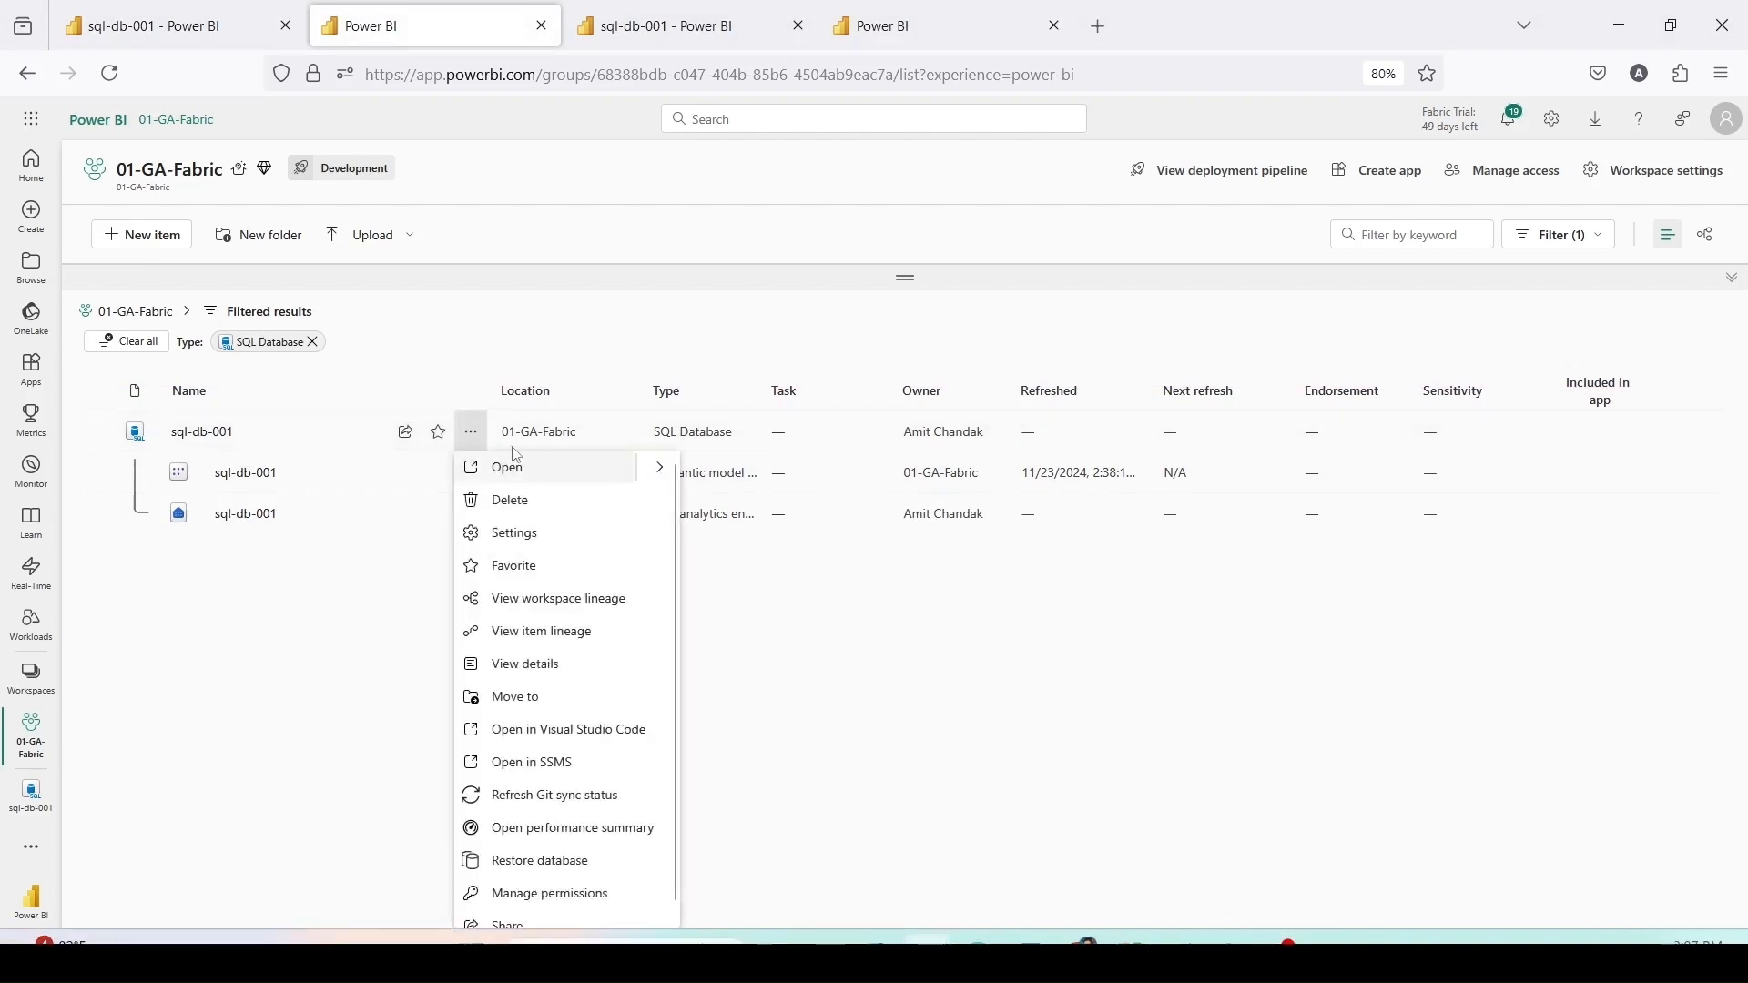
{"action": "mouse_move", "coordinate": [656, 468]}
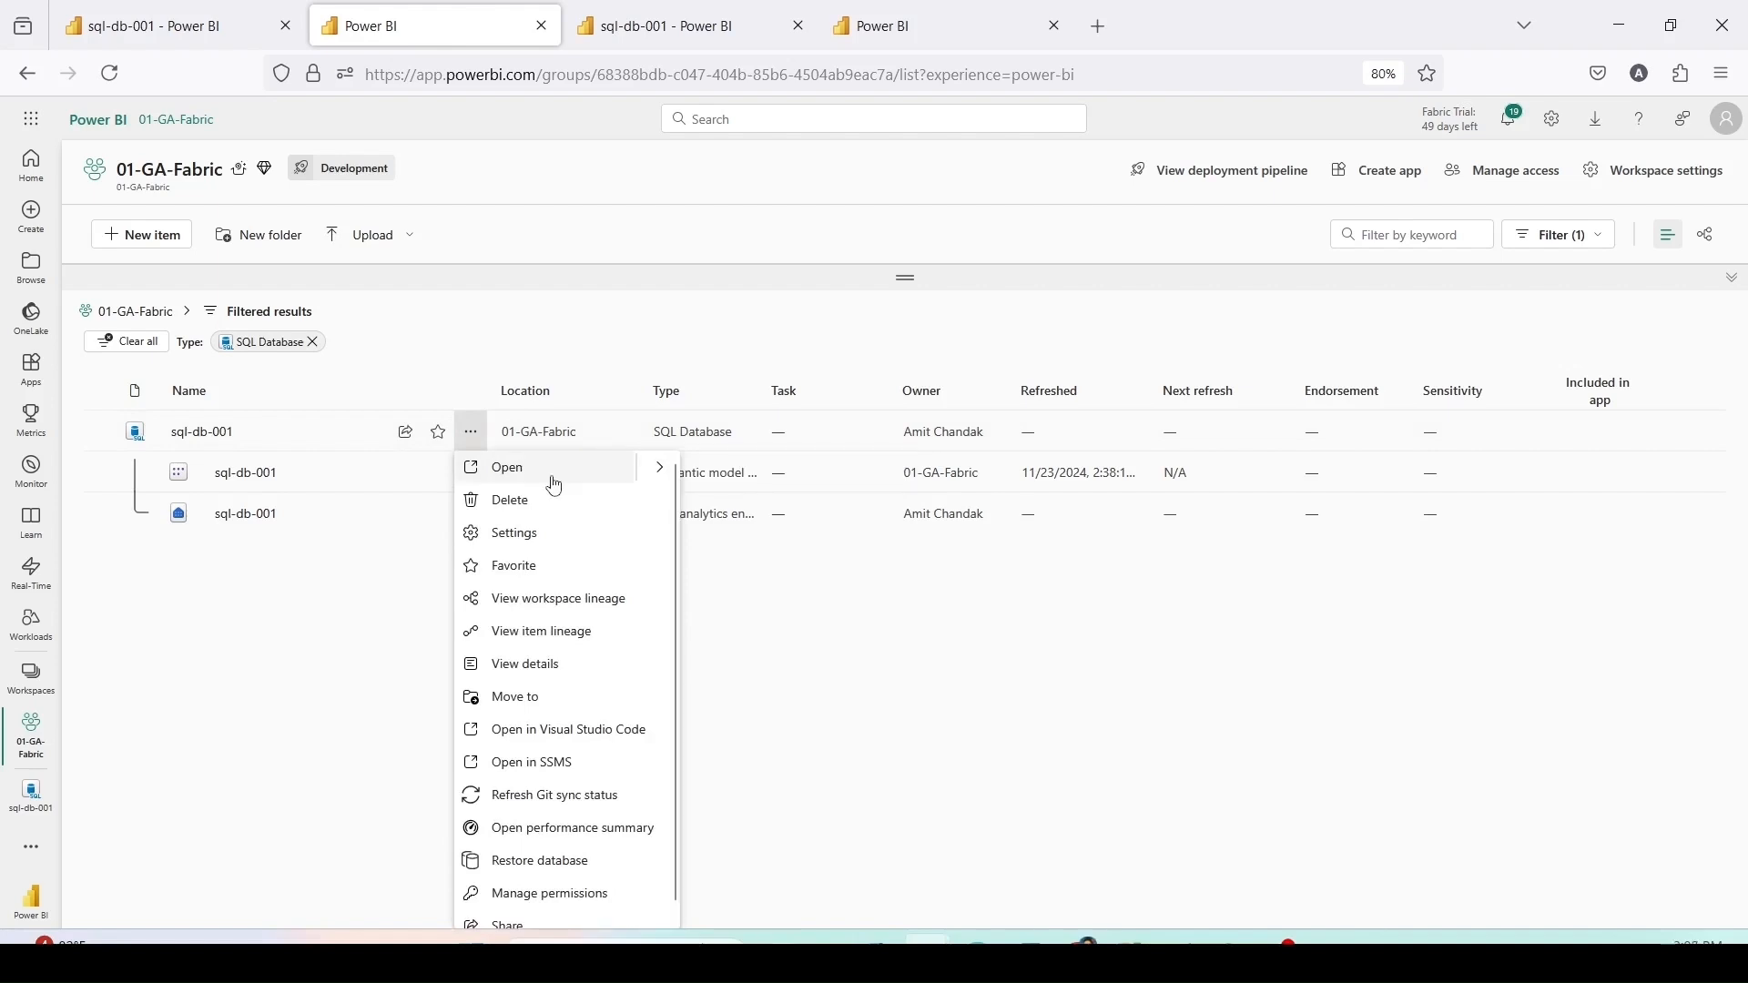
{"action": "left_click", "coordinate": [525, 536]}
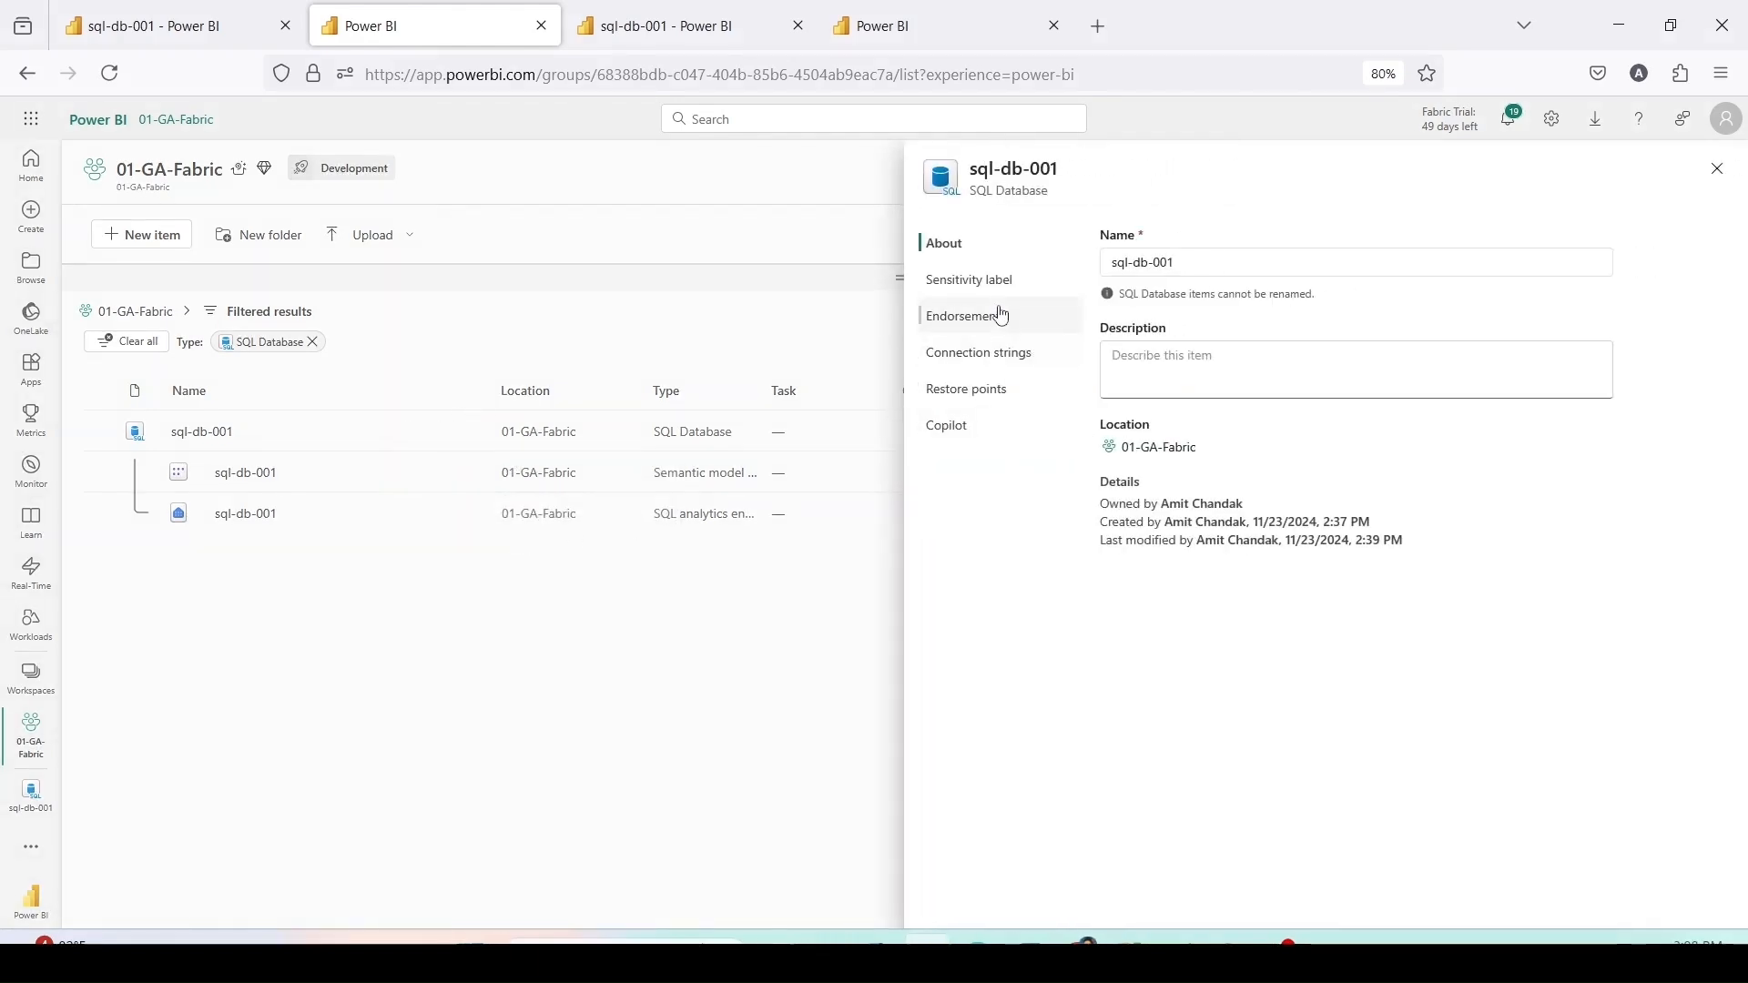
{"action": "left_click", "coordinate": [989, 284]}
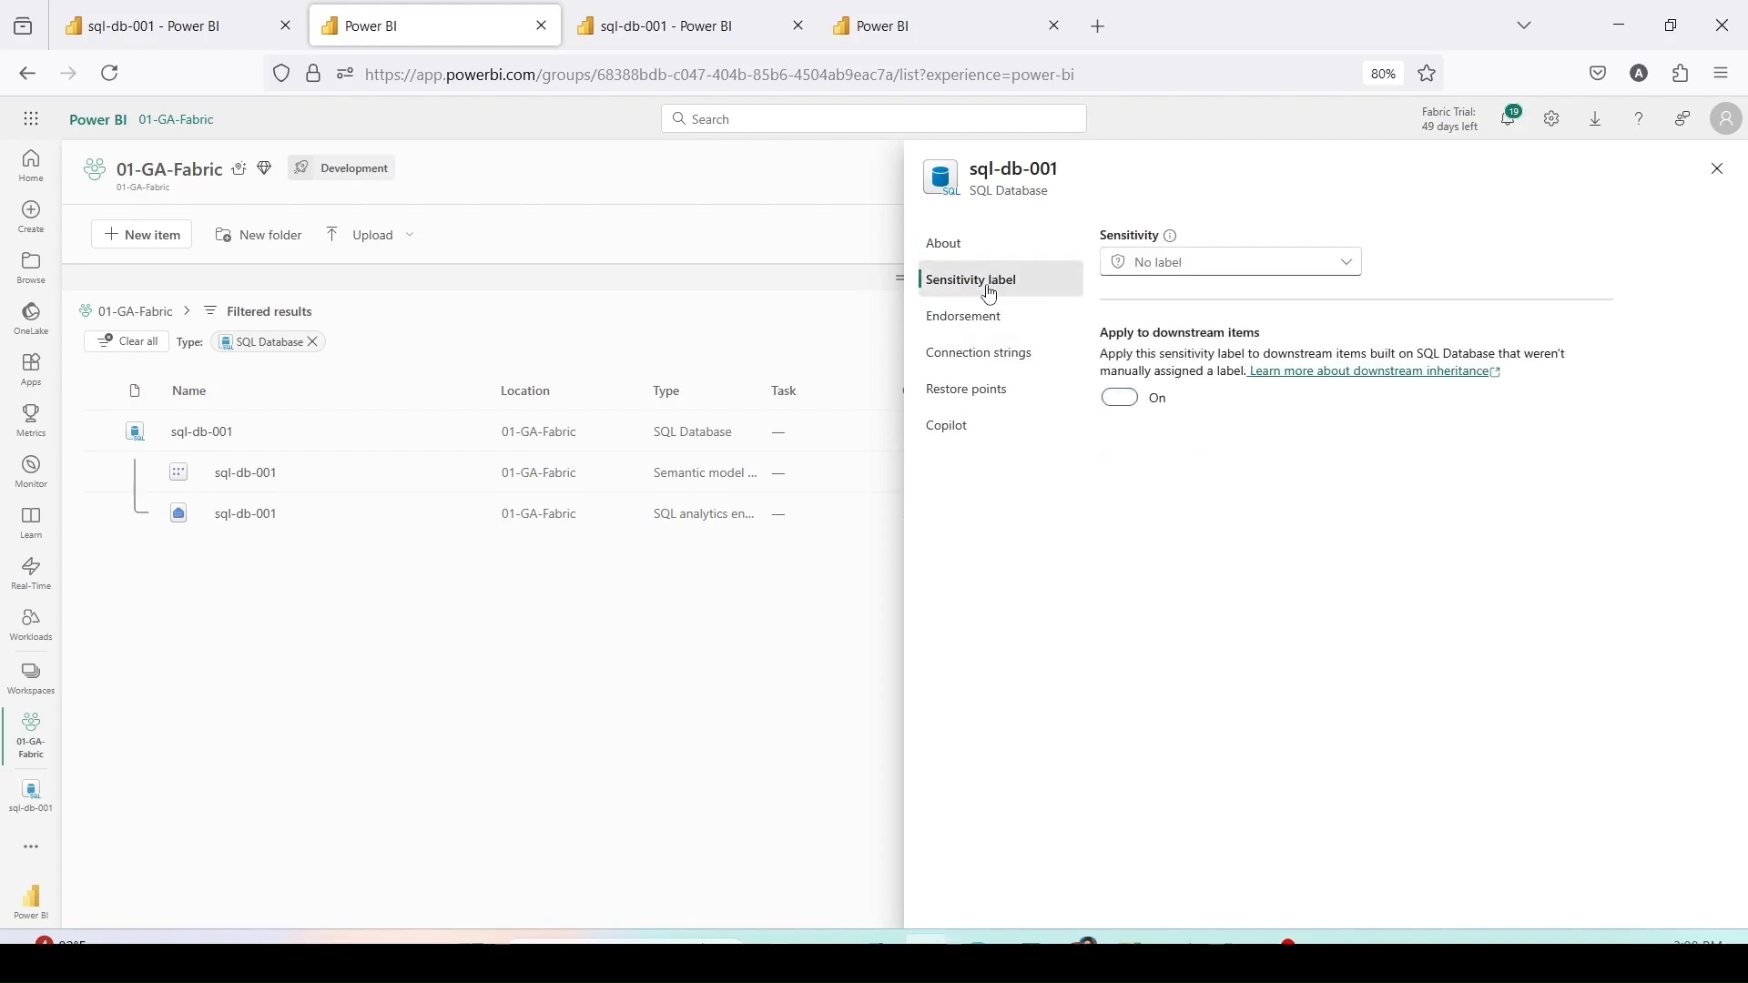
{"action": "left_click", "coordinate": [986, 318]}
{"action": "left_click", "coordinate": [992, 361]}
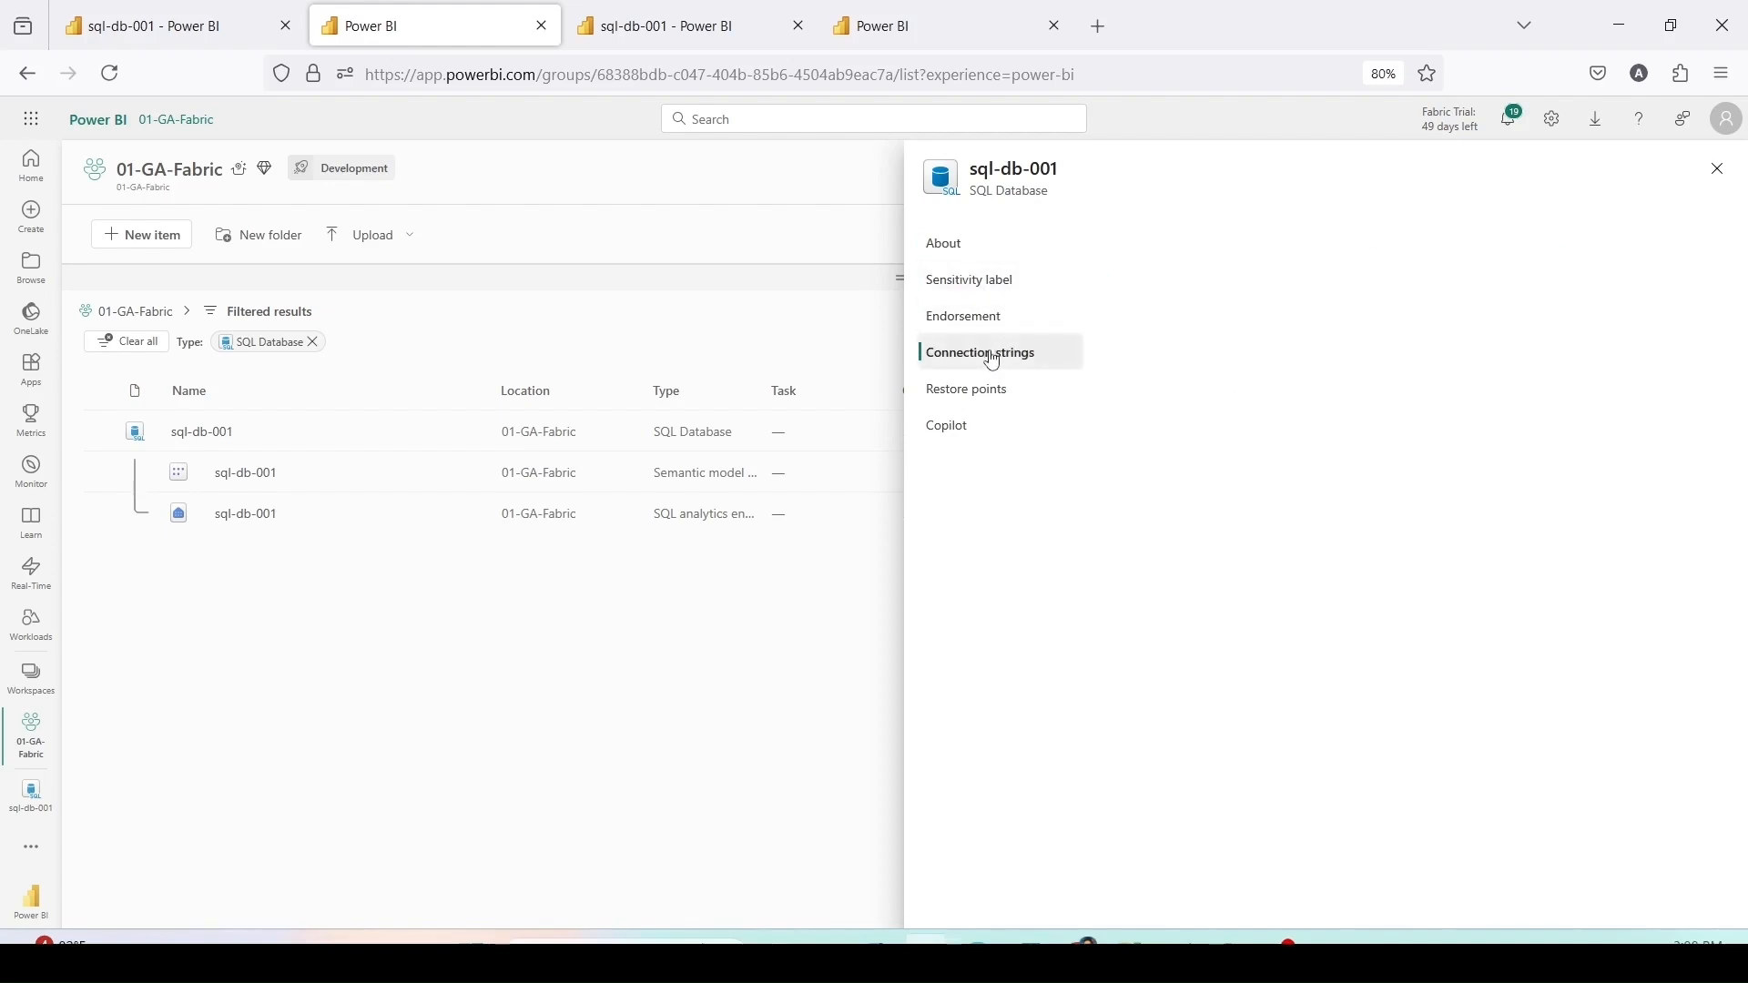
{"action": "left_click", "coordinate": [961, 388]}
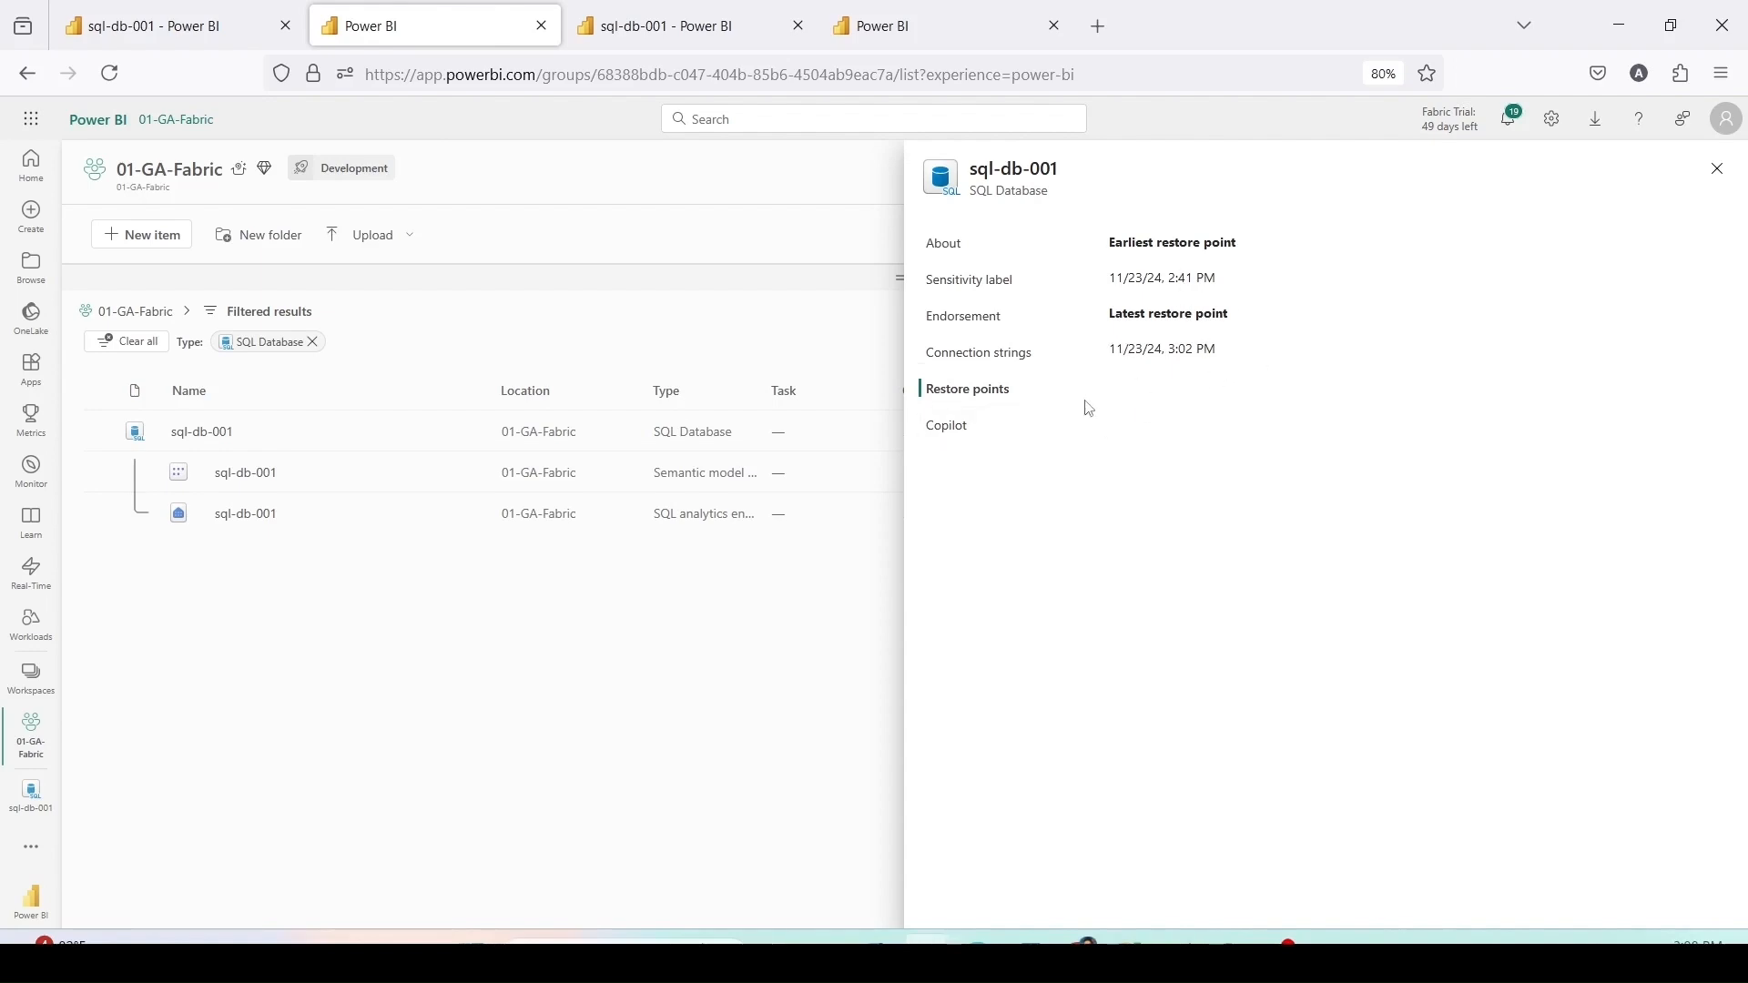
{"action": "left_click", "coordinate": [975, 436]}
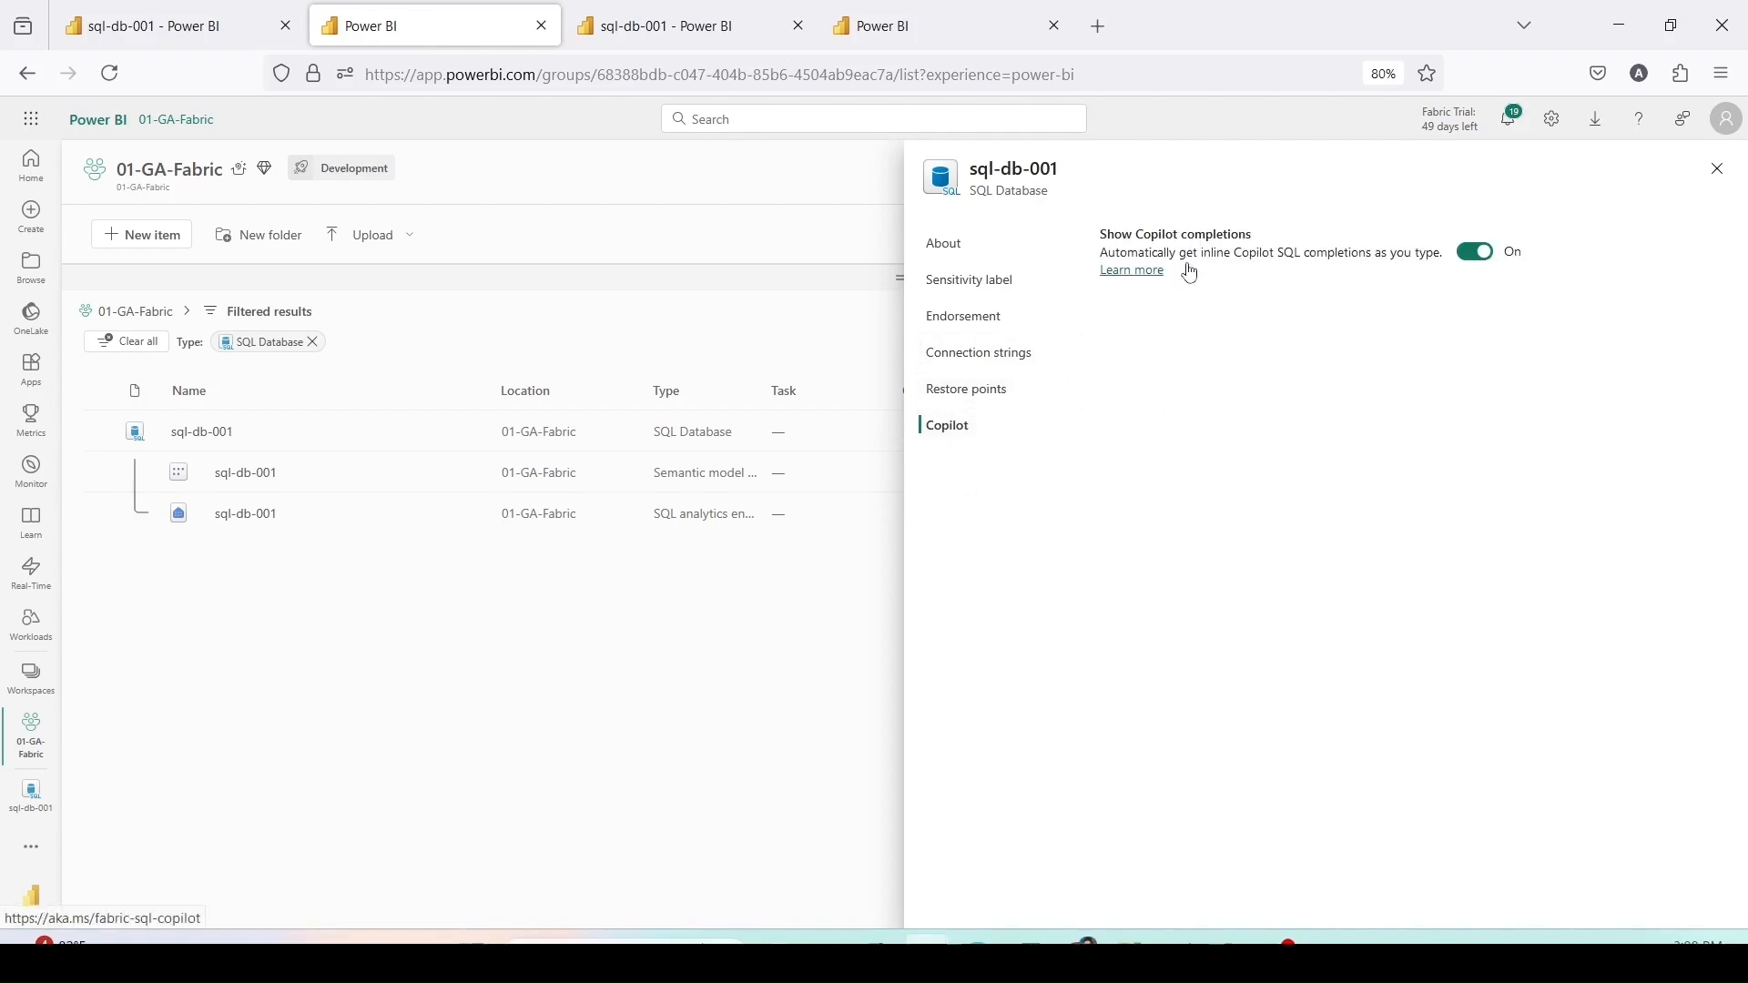
{"action": "left_click", "coordinate": [1718, 168]}
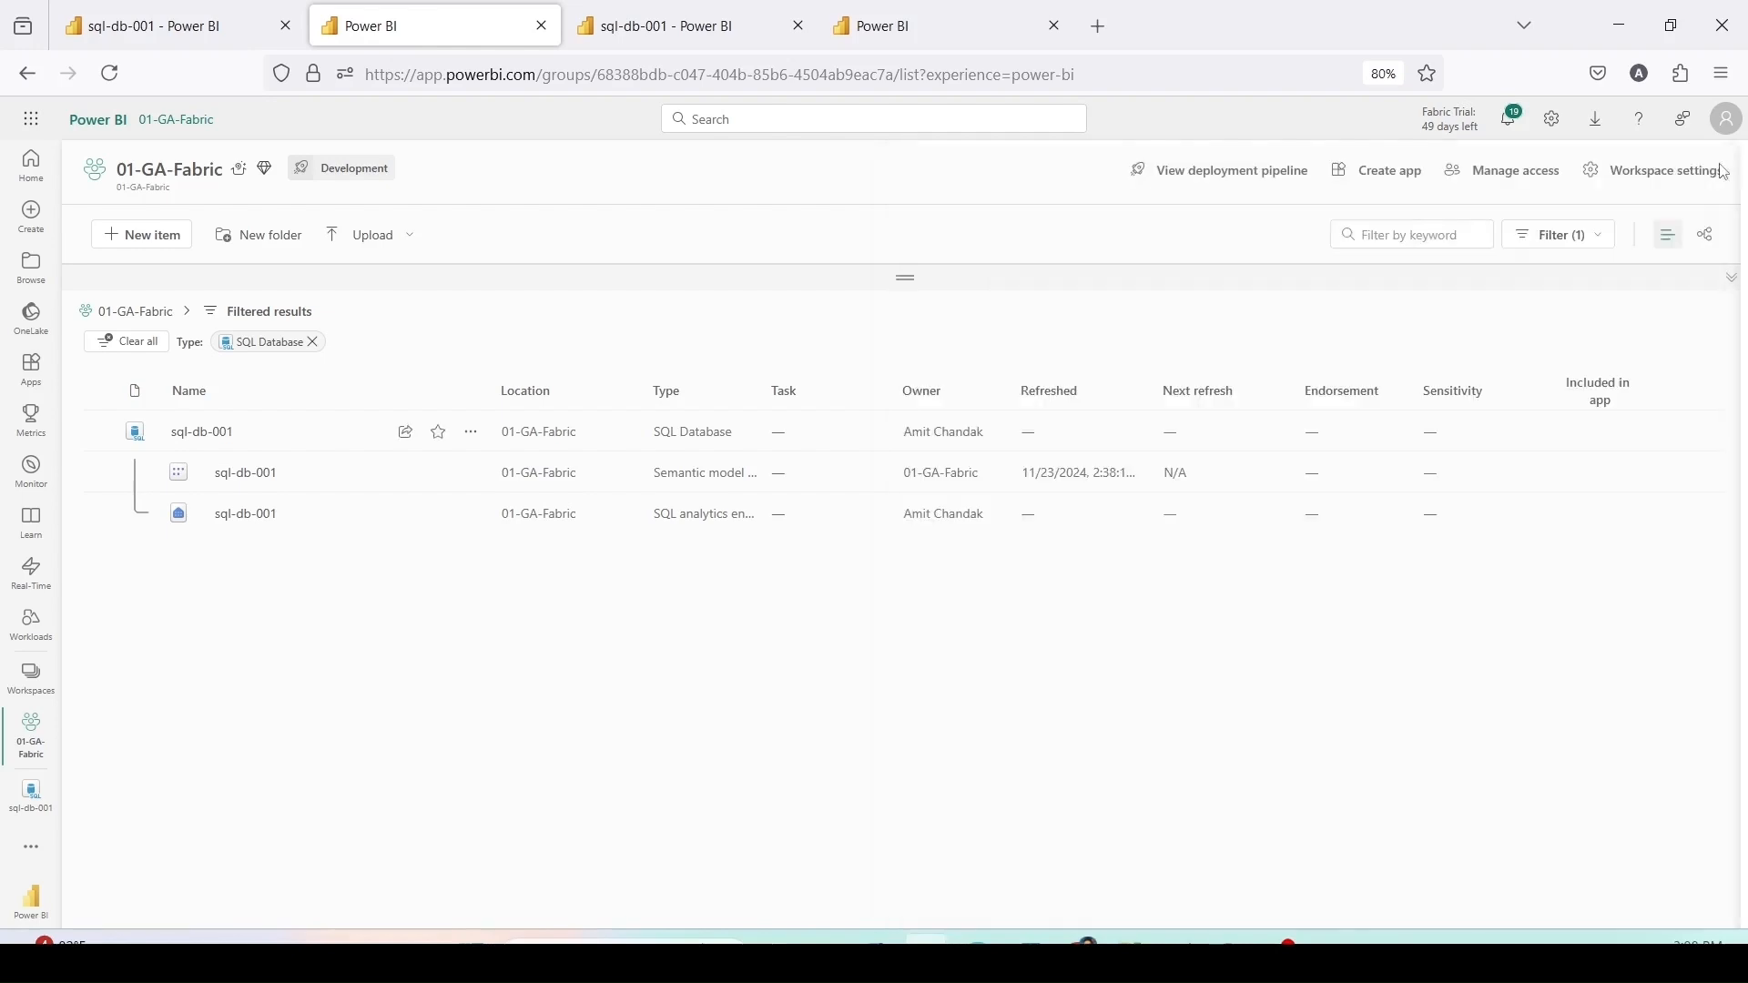
Step: View the item lineage and the details page of the sql-db-001 SQL database and return to the workspace list
{"action": "left_click", "coordinate": [470, 431]}
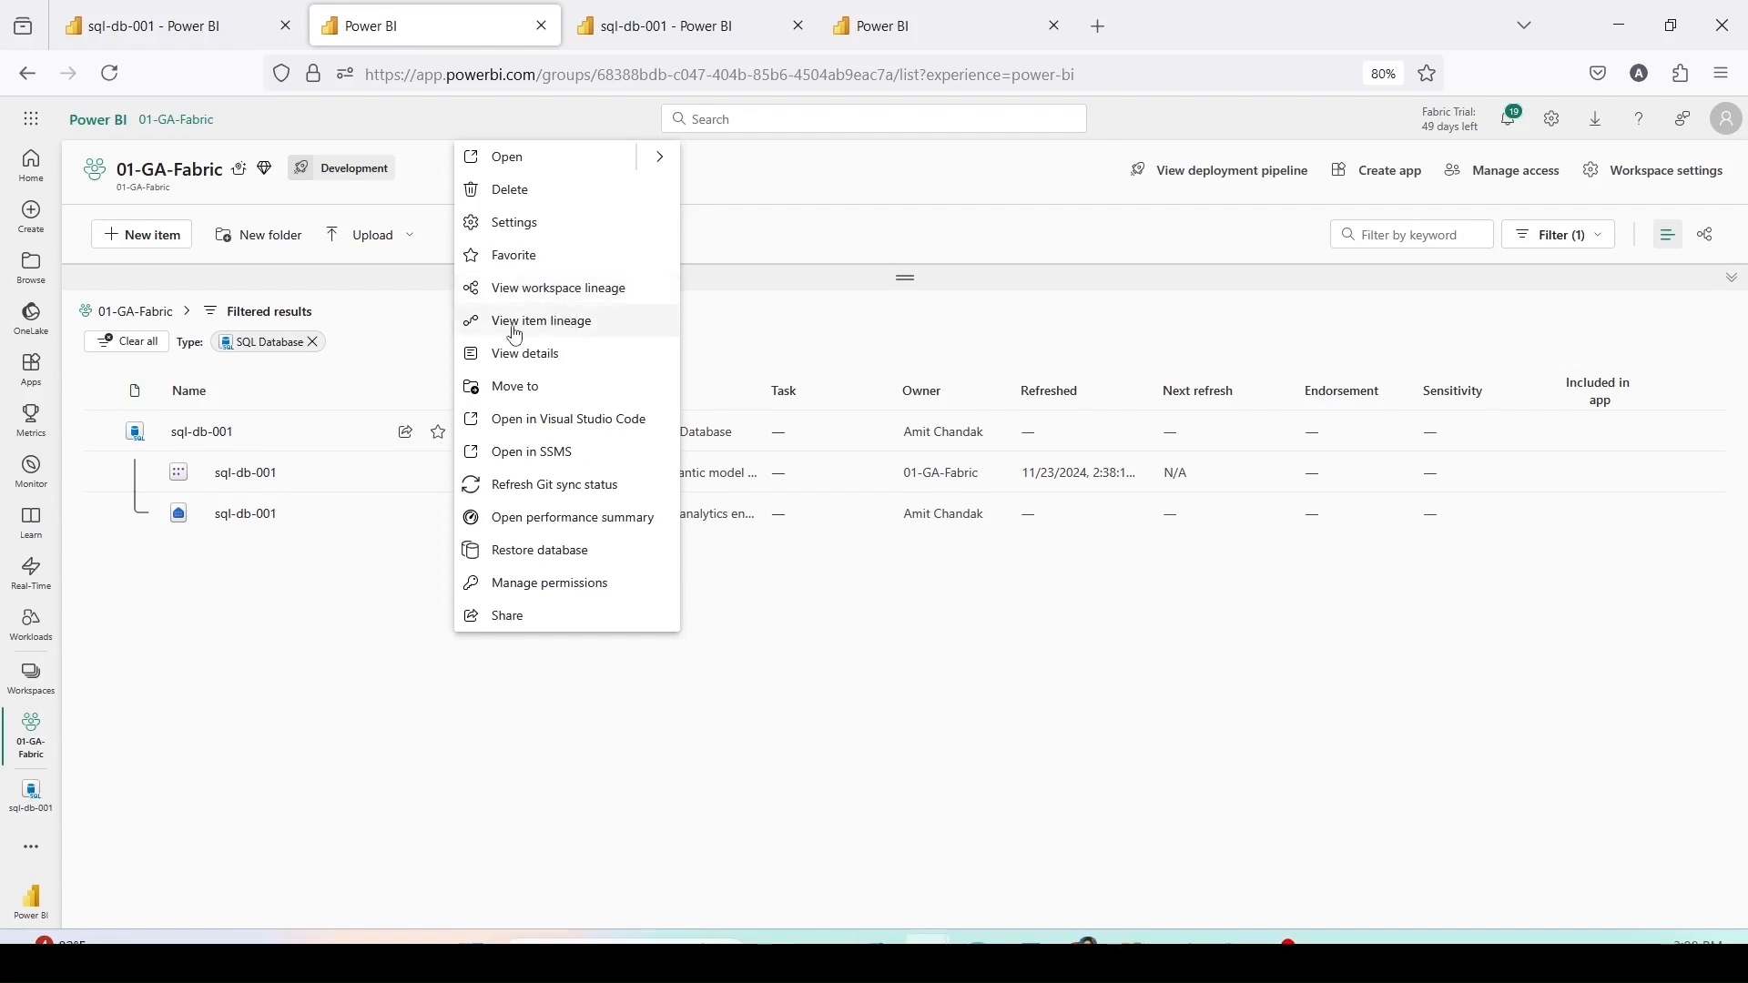
{"action": "left_click", "coordinate": [559, 334]}
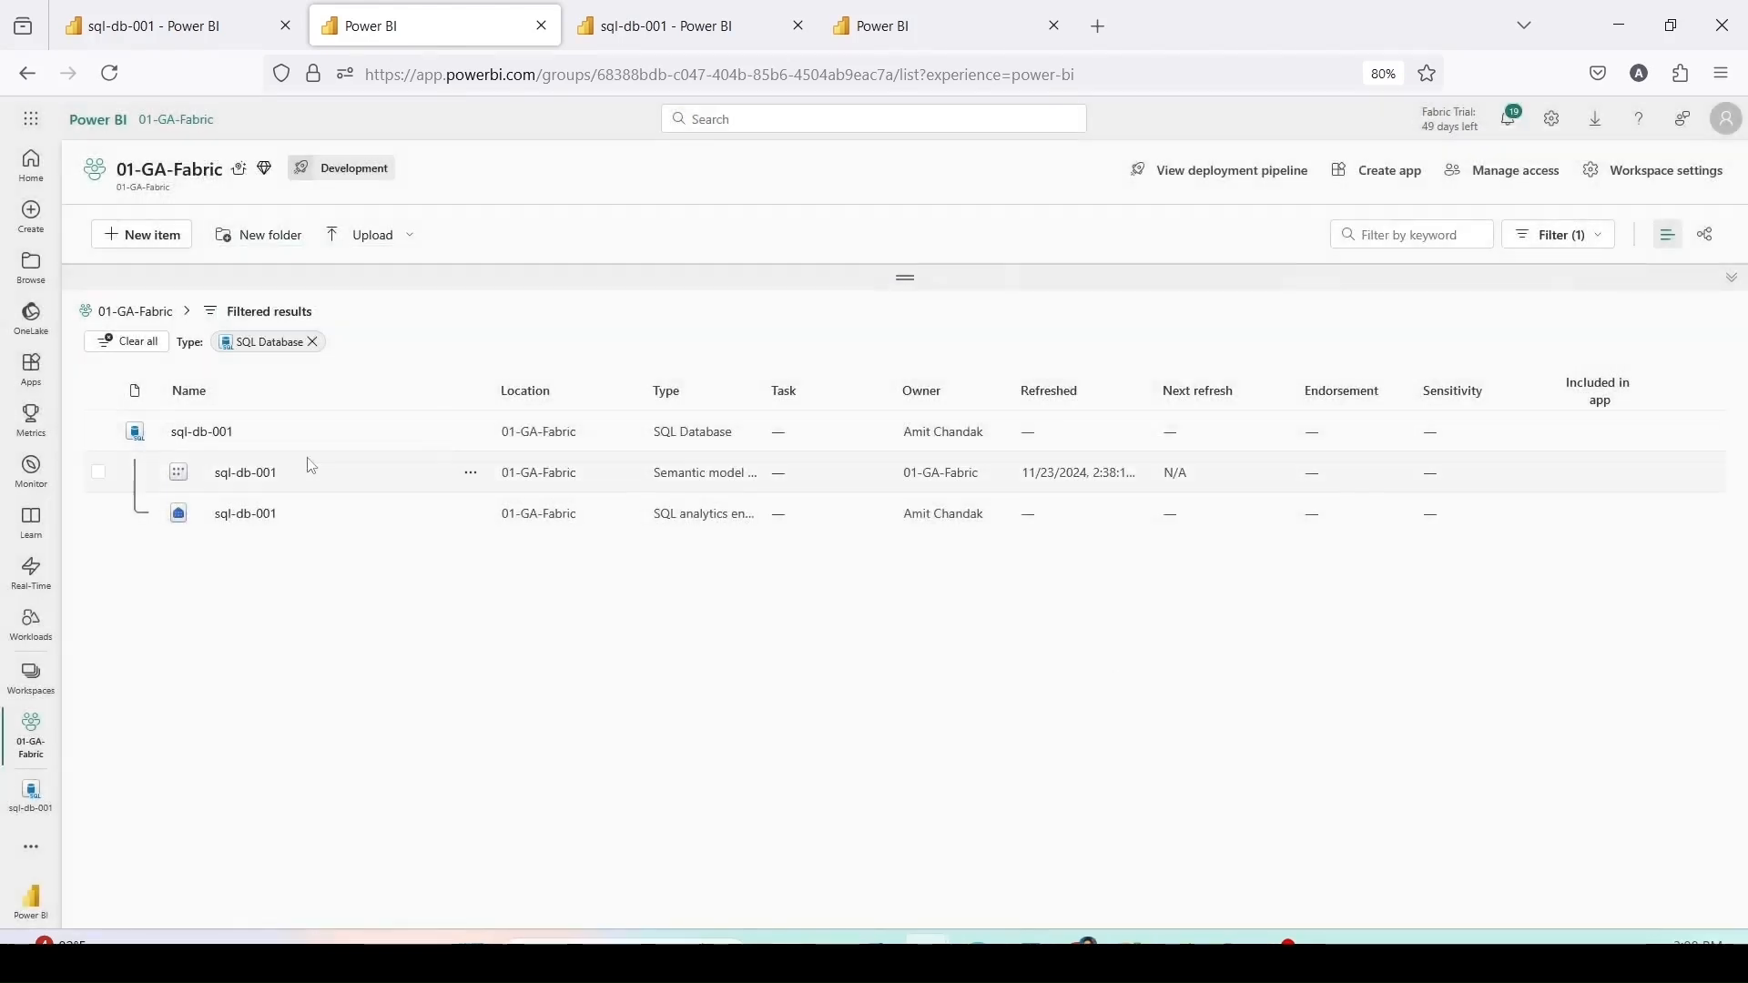
{"action": "left_click", "coordinate": [470, 432]}
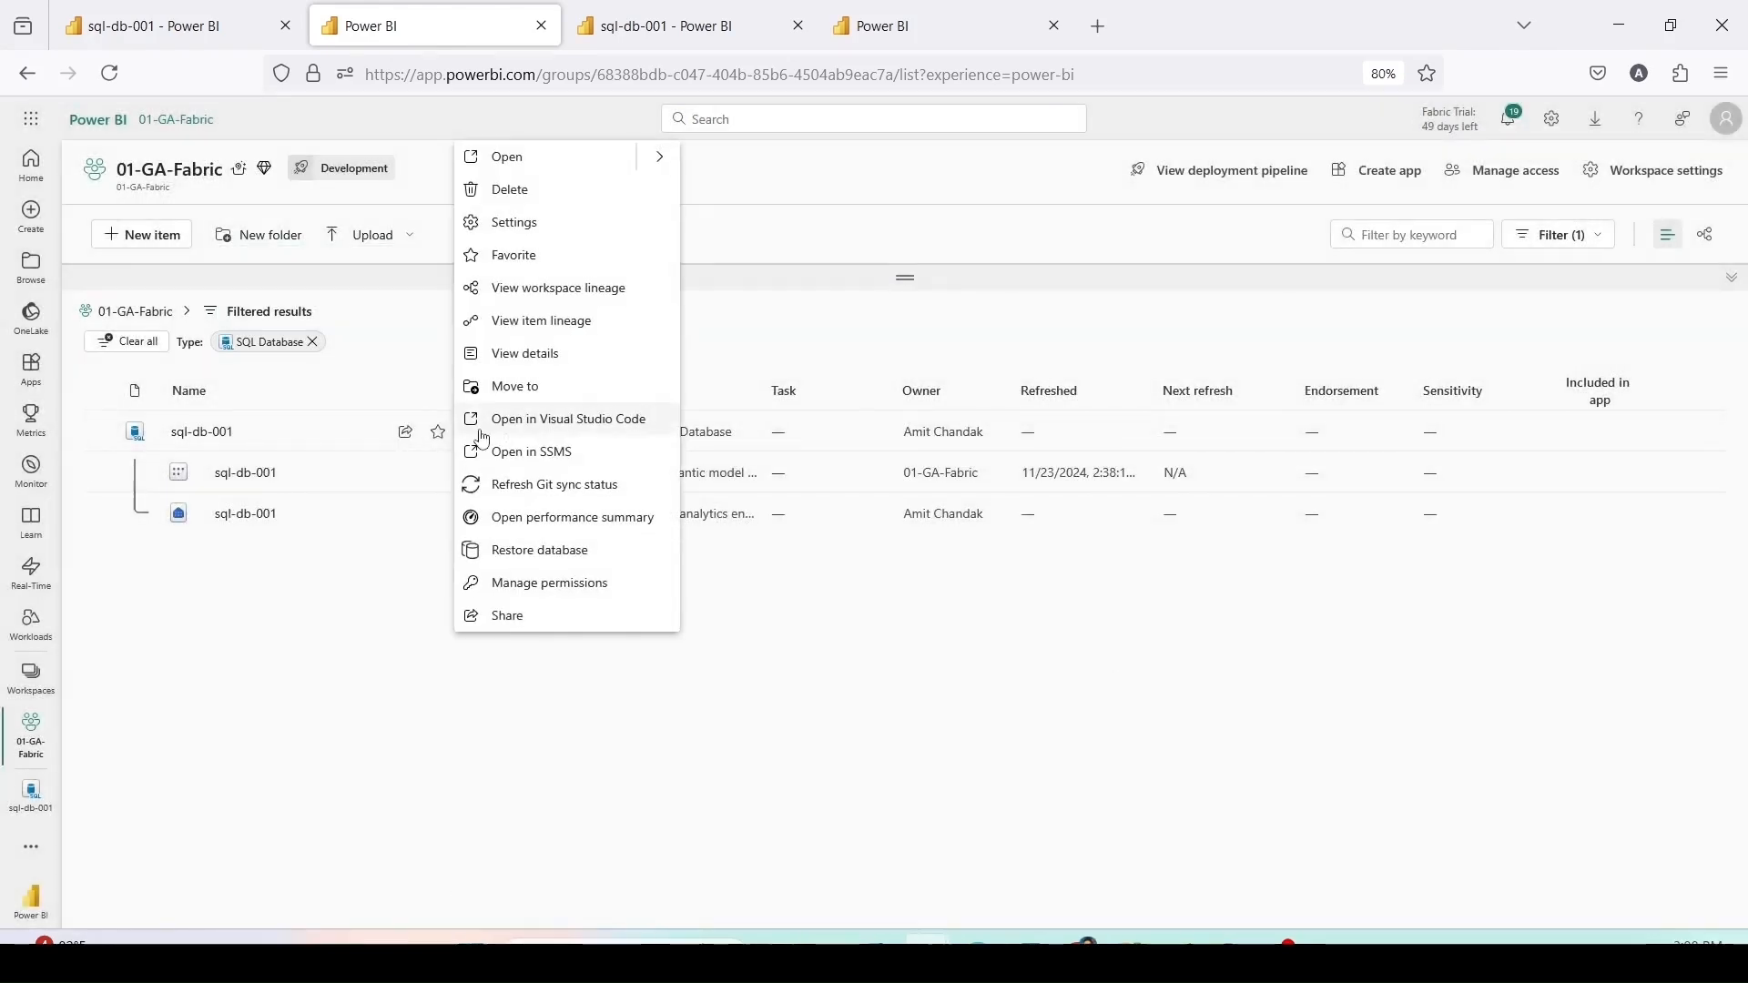
{"action": "left_click", "coordinate": [513, 355]}
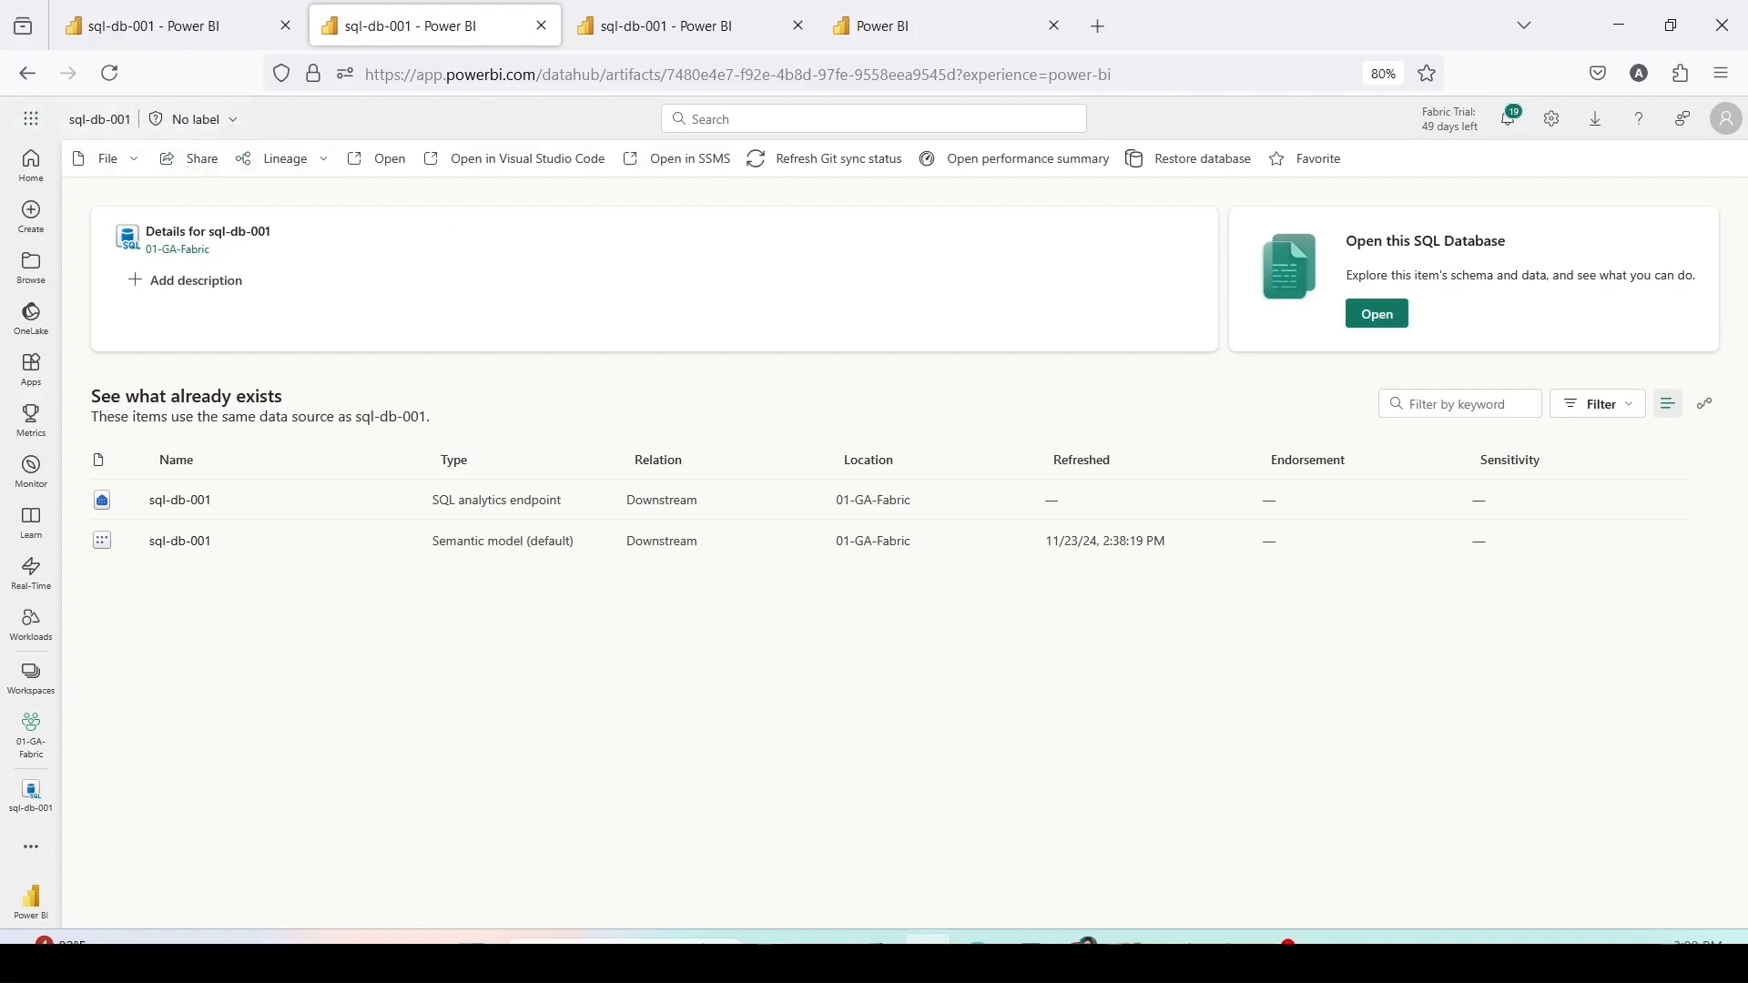
{"action": "left_click", "coordinate": [33, 82]}
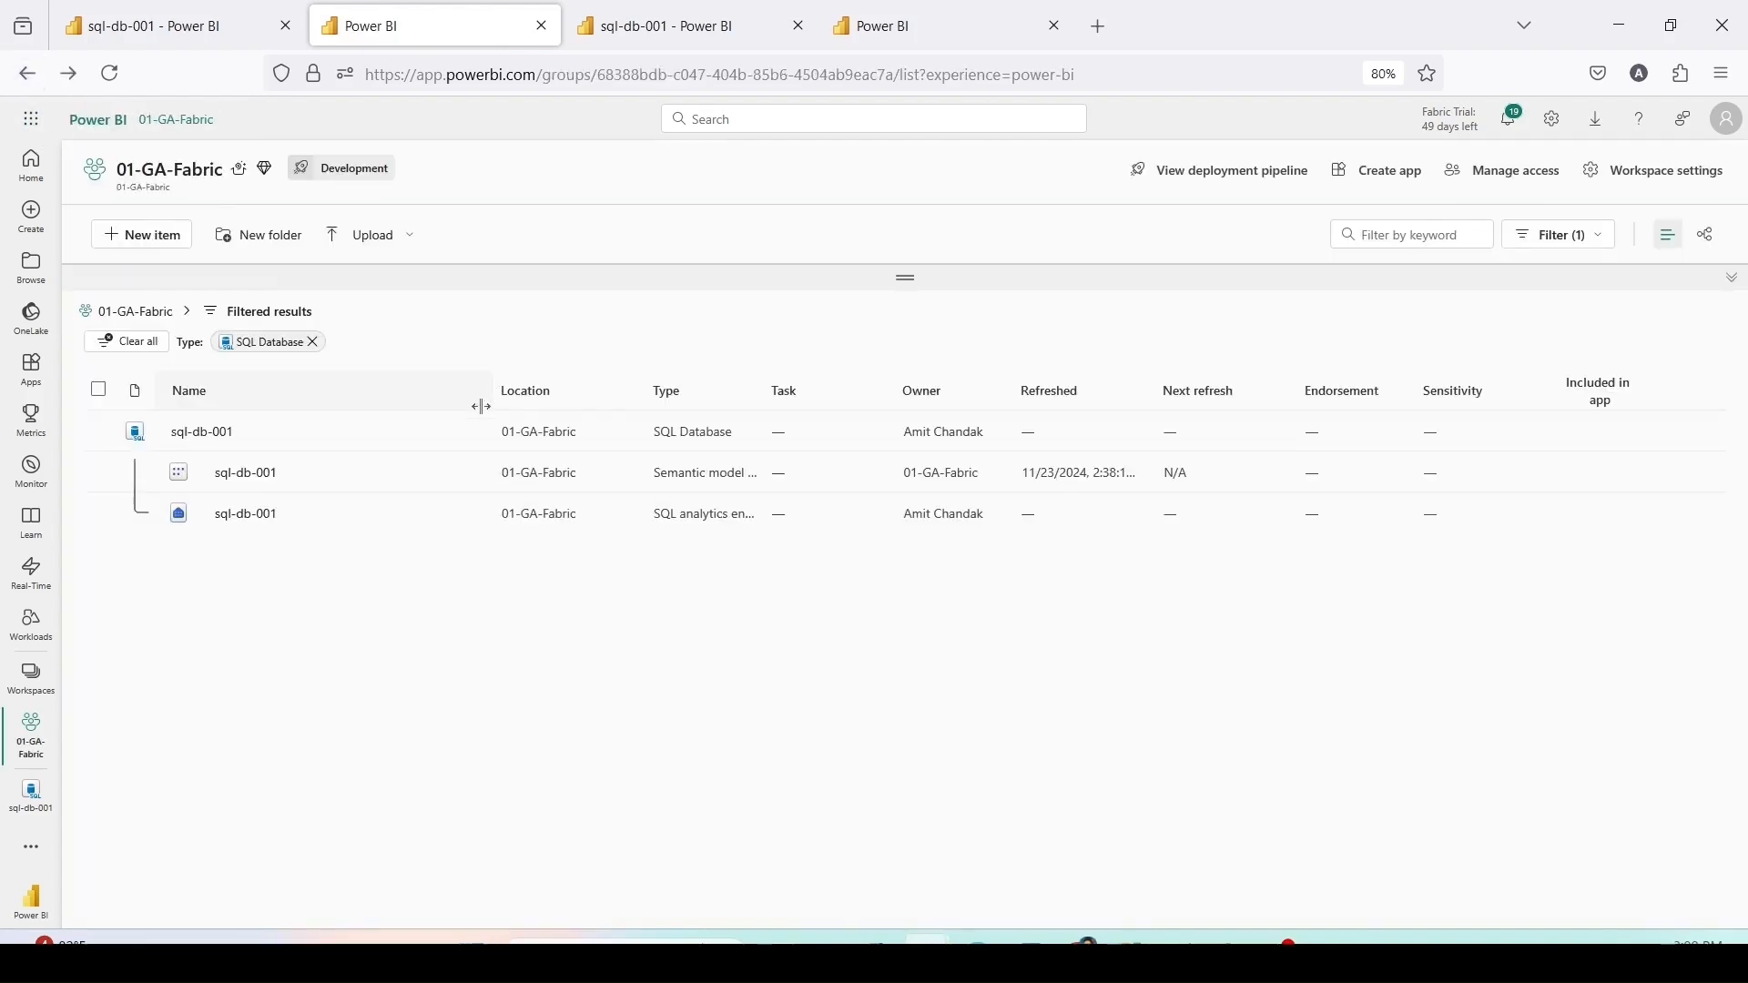
Step: Bring up the option to open the sql-db-001 SQL database in SSMS and dismiss its dialog
{"action": "left_click", "coordinate": [475, 439]}
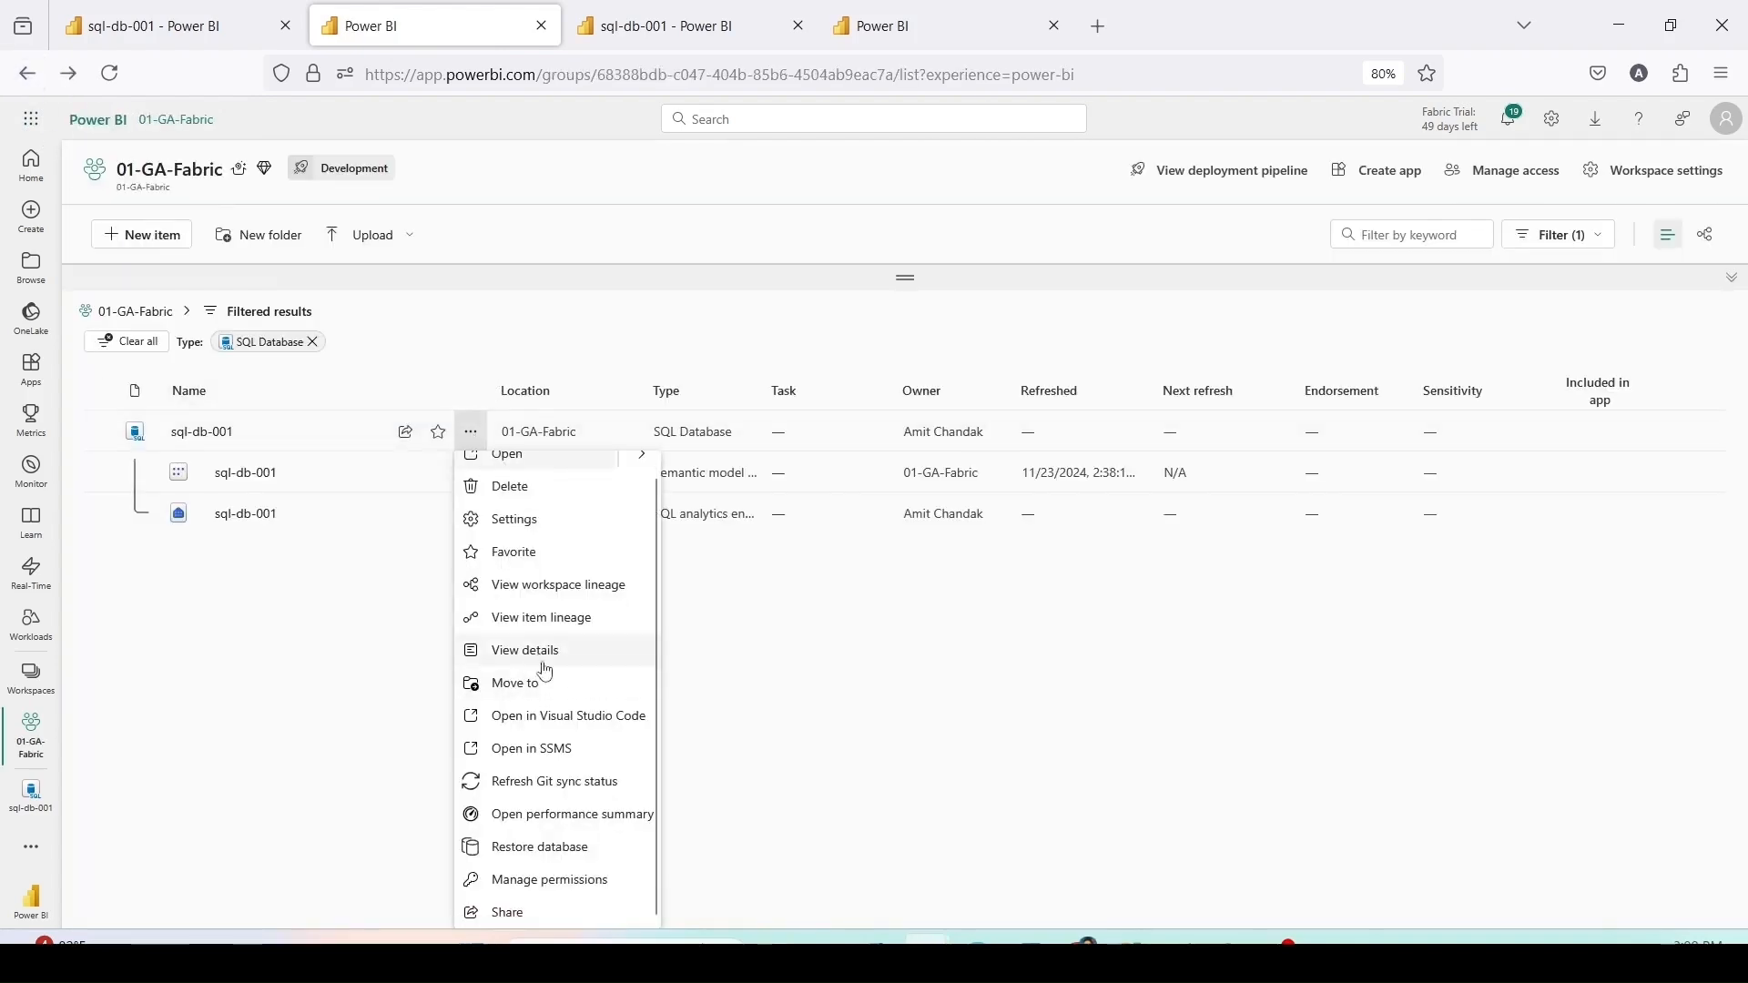
{"action": "left_click", "coordinate": [548, 750]}
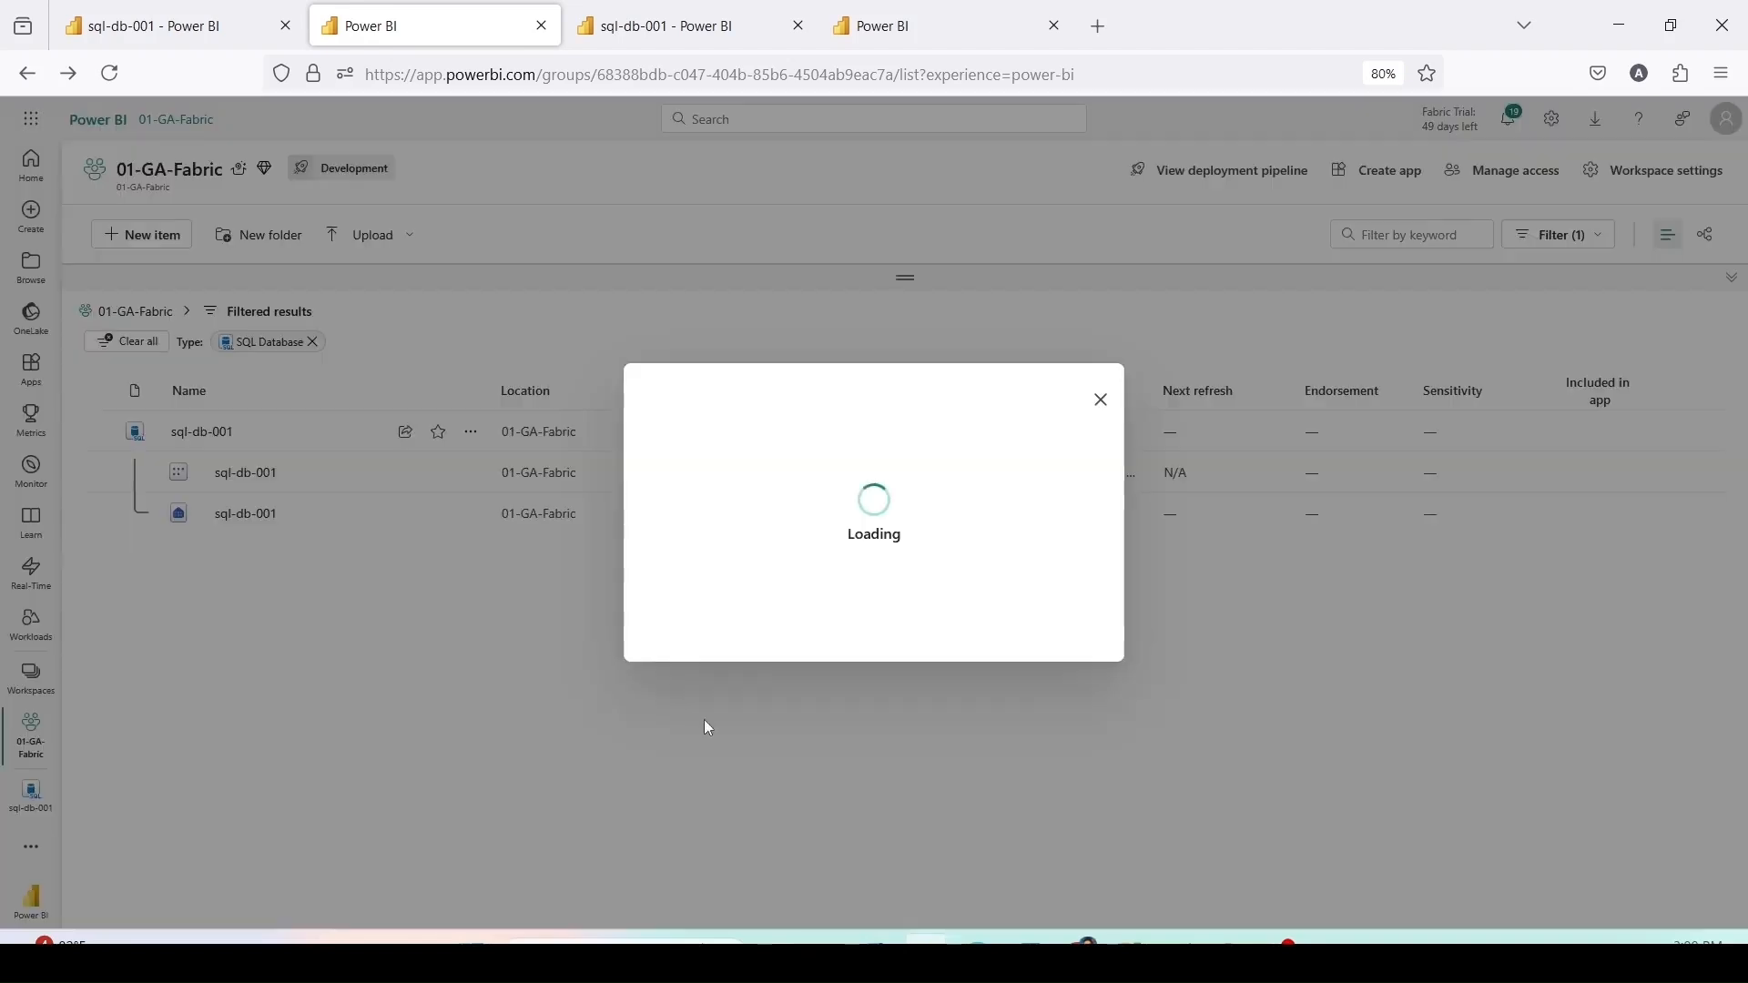
{"action": "left_click", "coordinate": [1099, 398]}
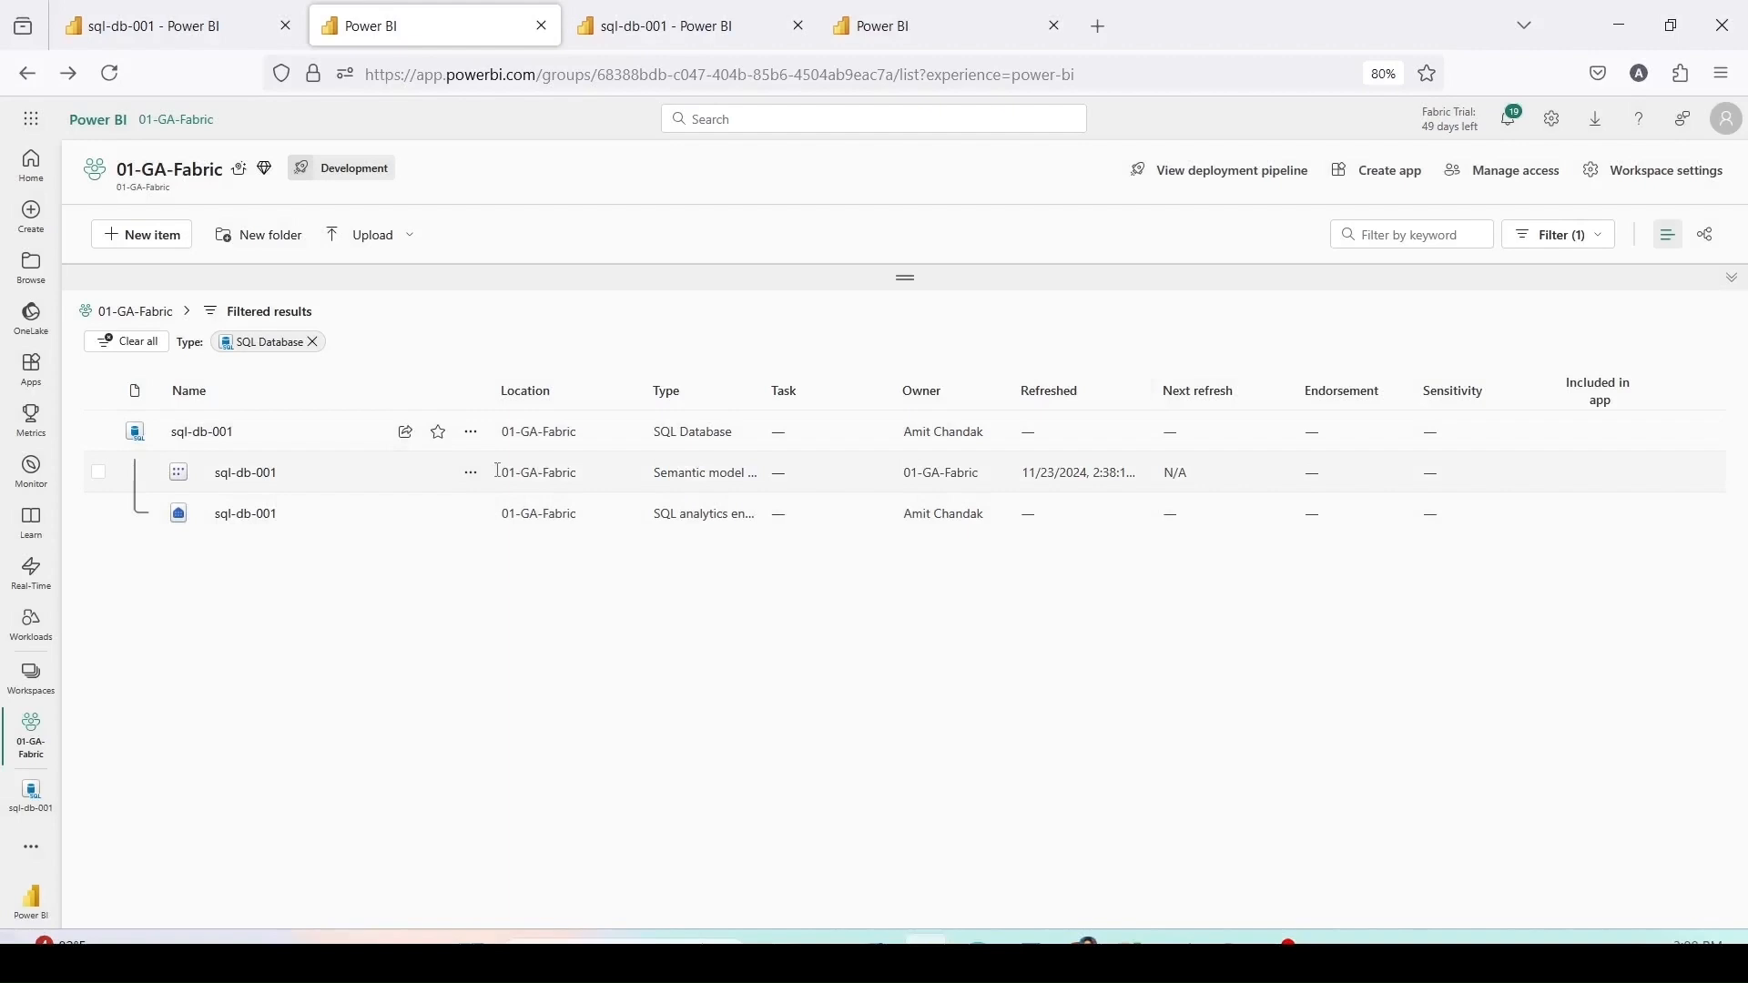
Step: Examine the performance summary of the sql-db-001 SQL database from CPU consumption to automatic index, and close it
{"action": "left_click", "coordinate": [470, 433]}
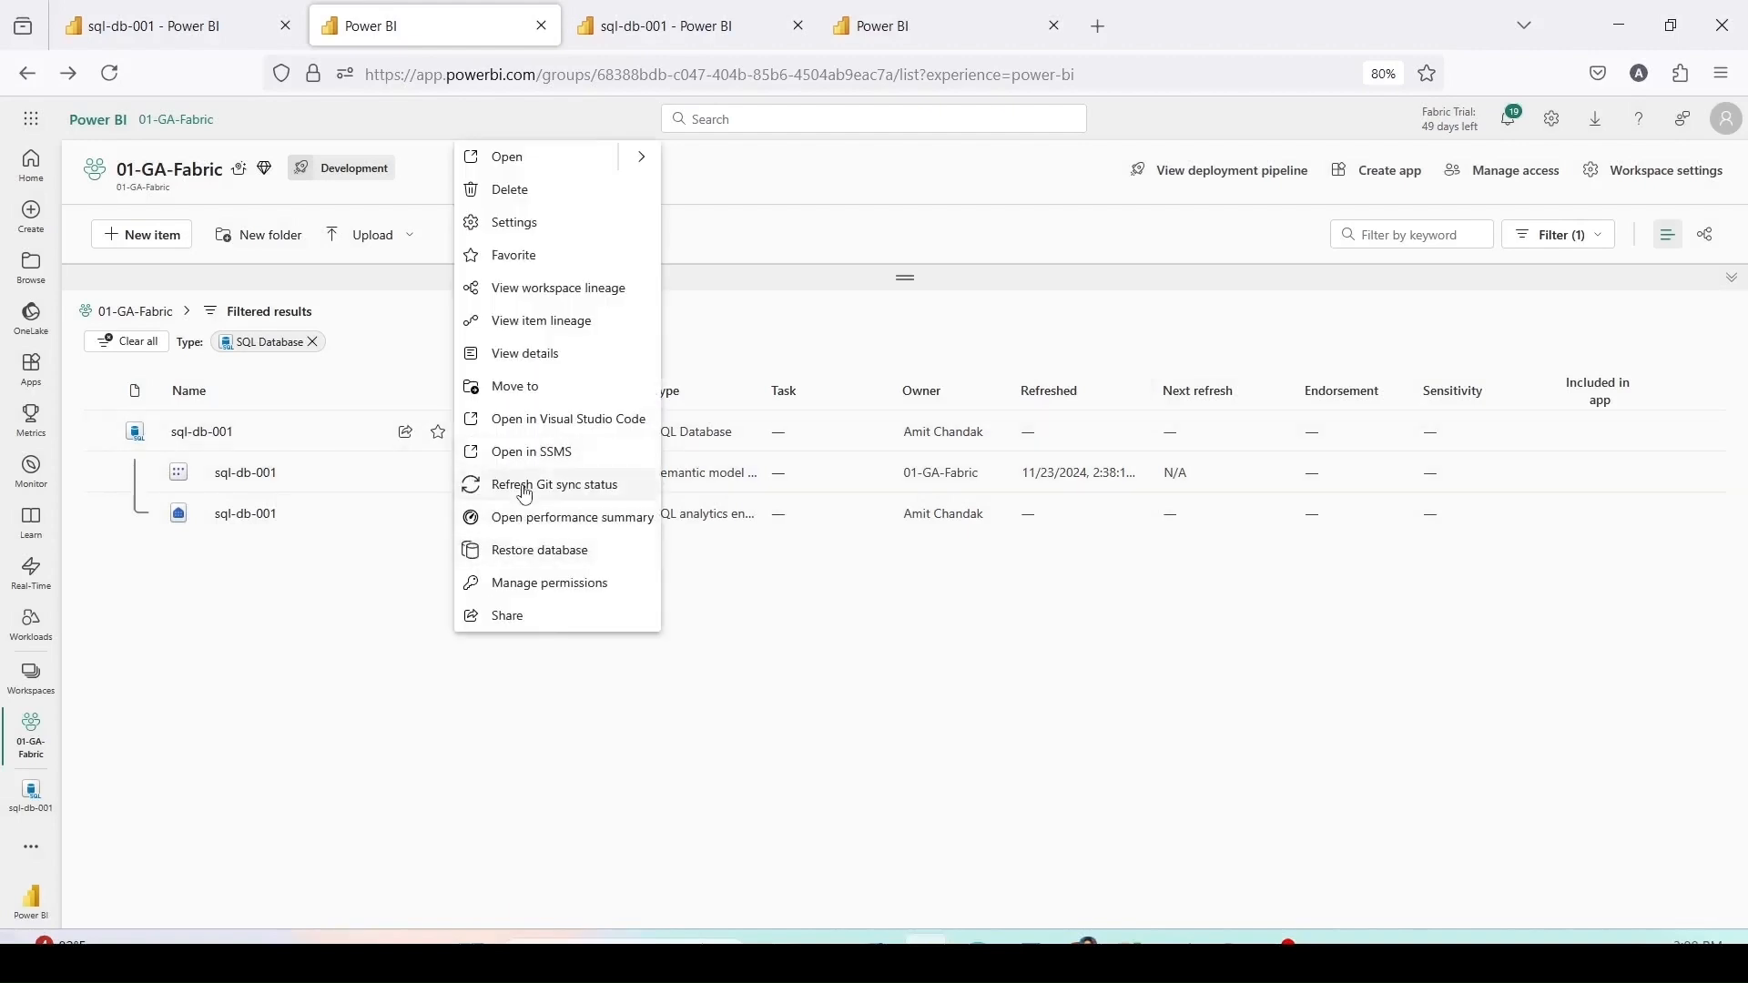
{"action": "left_click", "coordinate": [565, 518]}
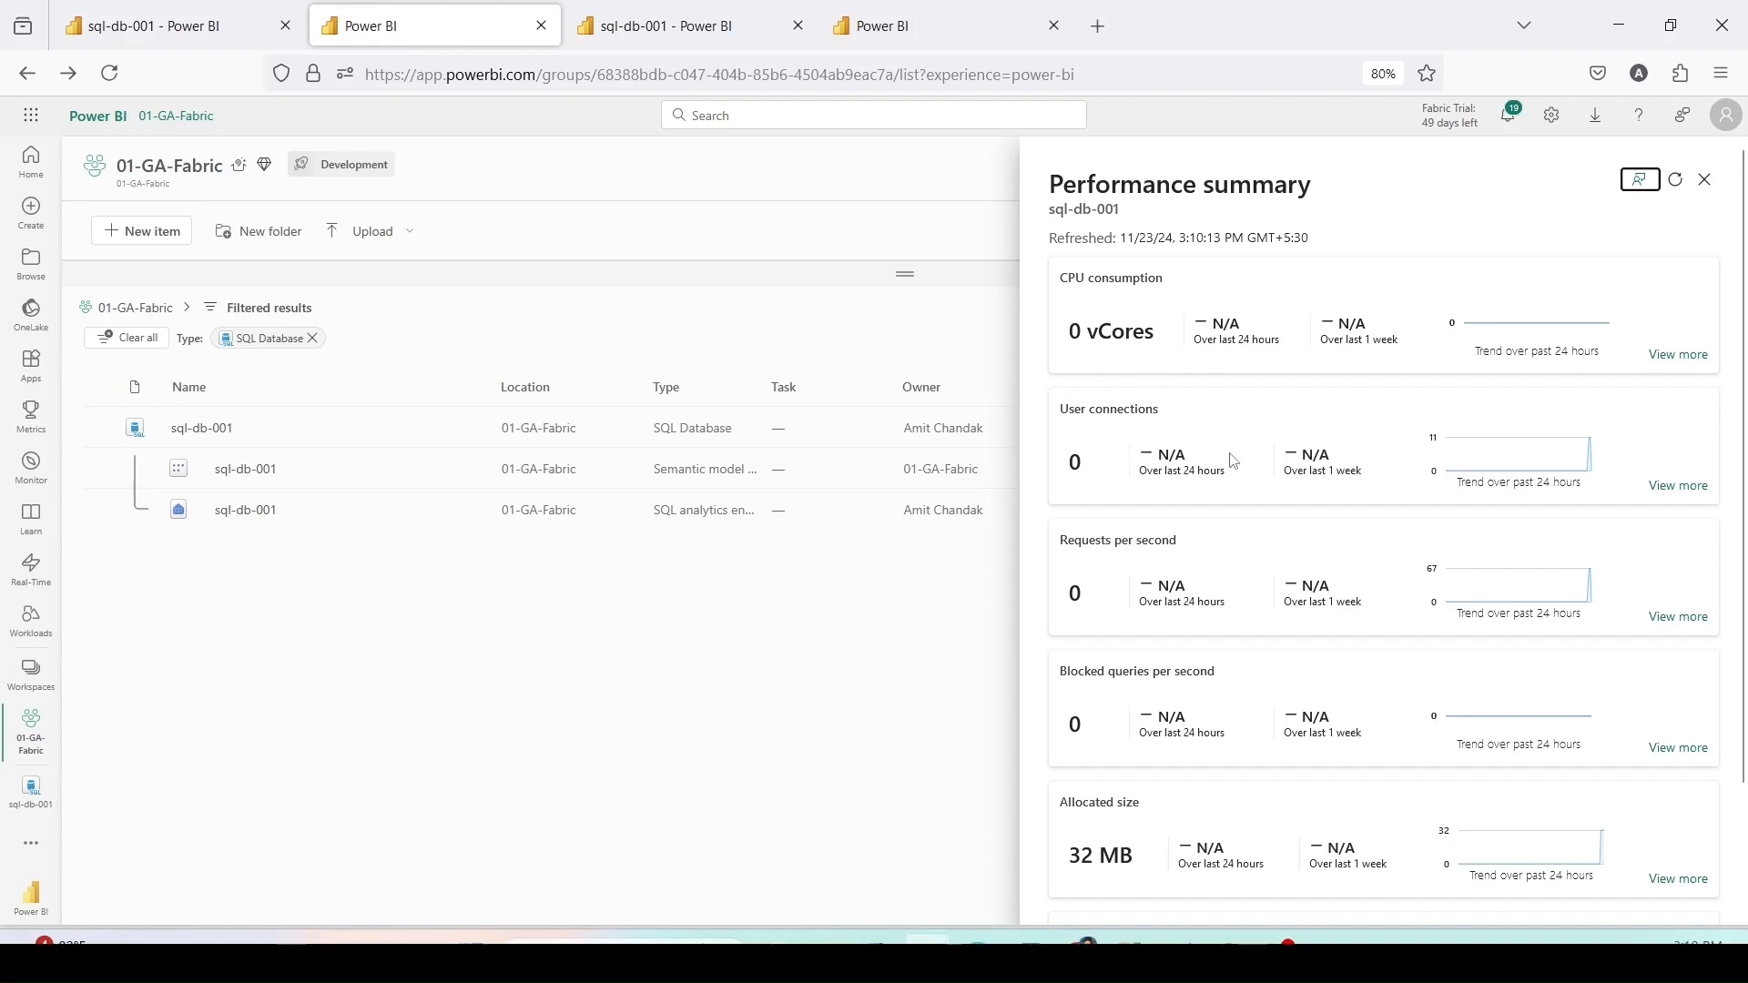
{"action": "scroll", "coordinate": [1230, 460], "scroll_direction": "down", "scroll_amount": 1}
{"action": "scroll", "coordinate": [1127, 503], "scroll_direction": "down", "scroll_amount": 1}
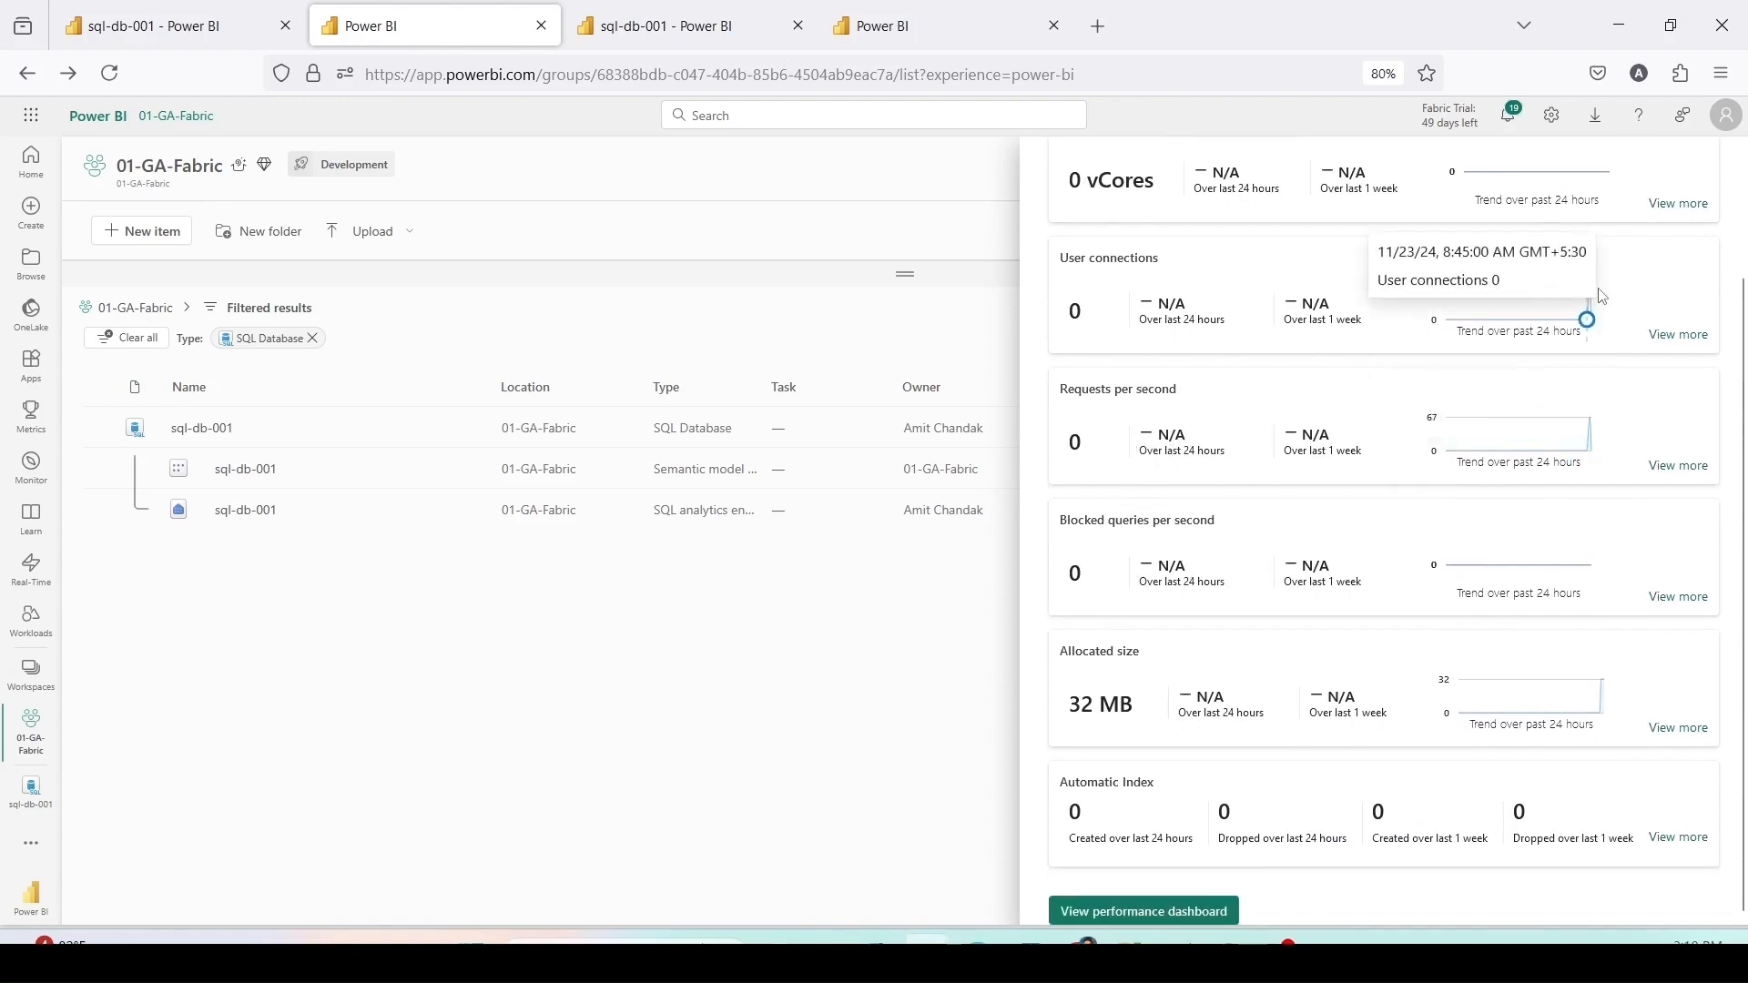
{"action": "scroll", "coordinate": [1597, 362], "scroll_direction": "up", "scroll_amount": 1}
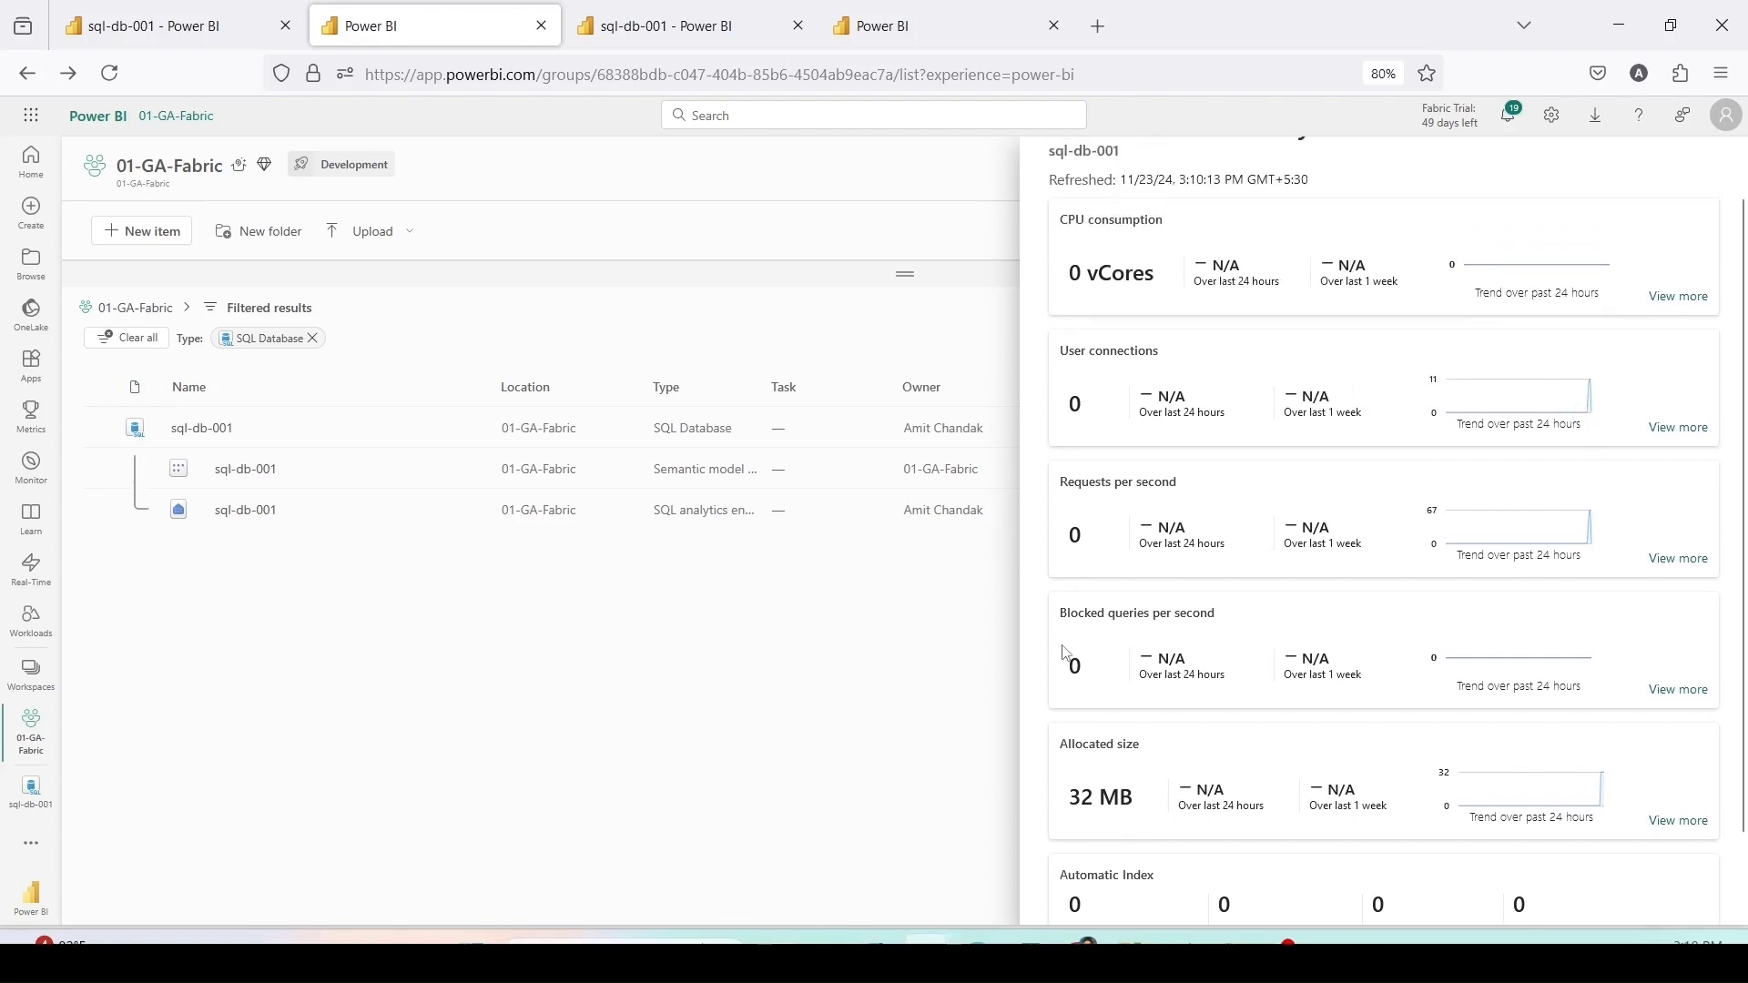
{"action": "scroll", "coordinate": [1084, 592], "scroll_direction": "down", "scroll_amount": 2}
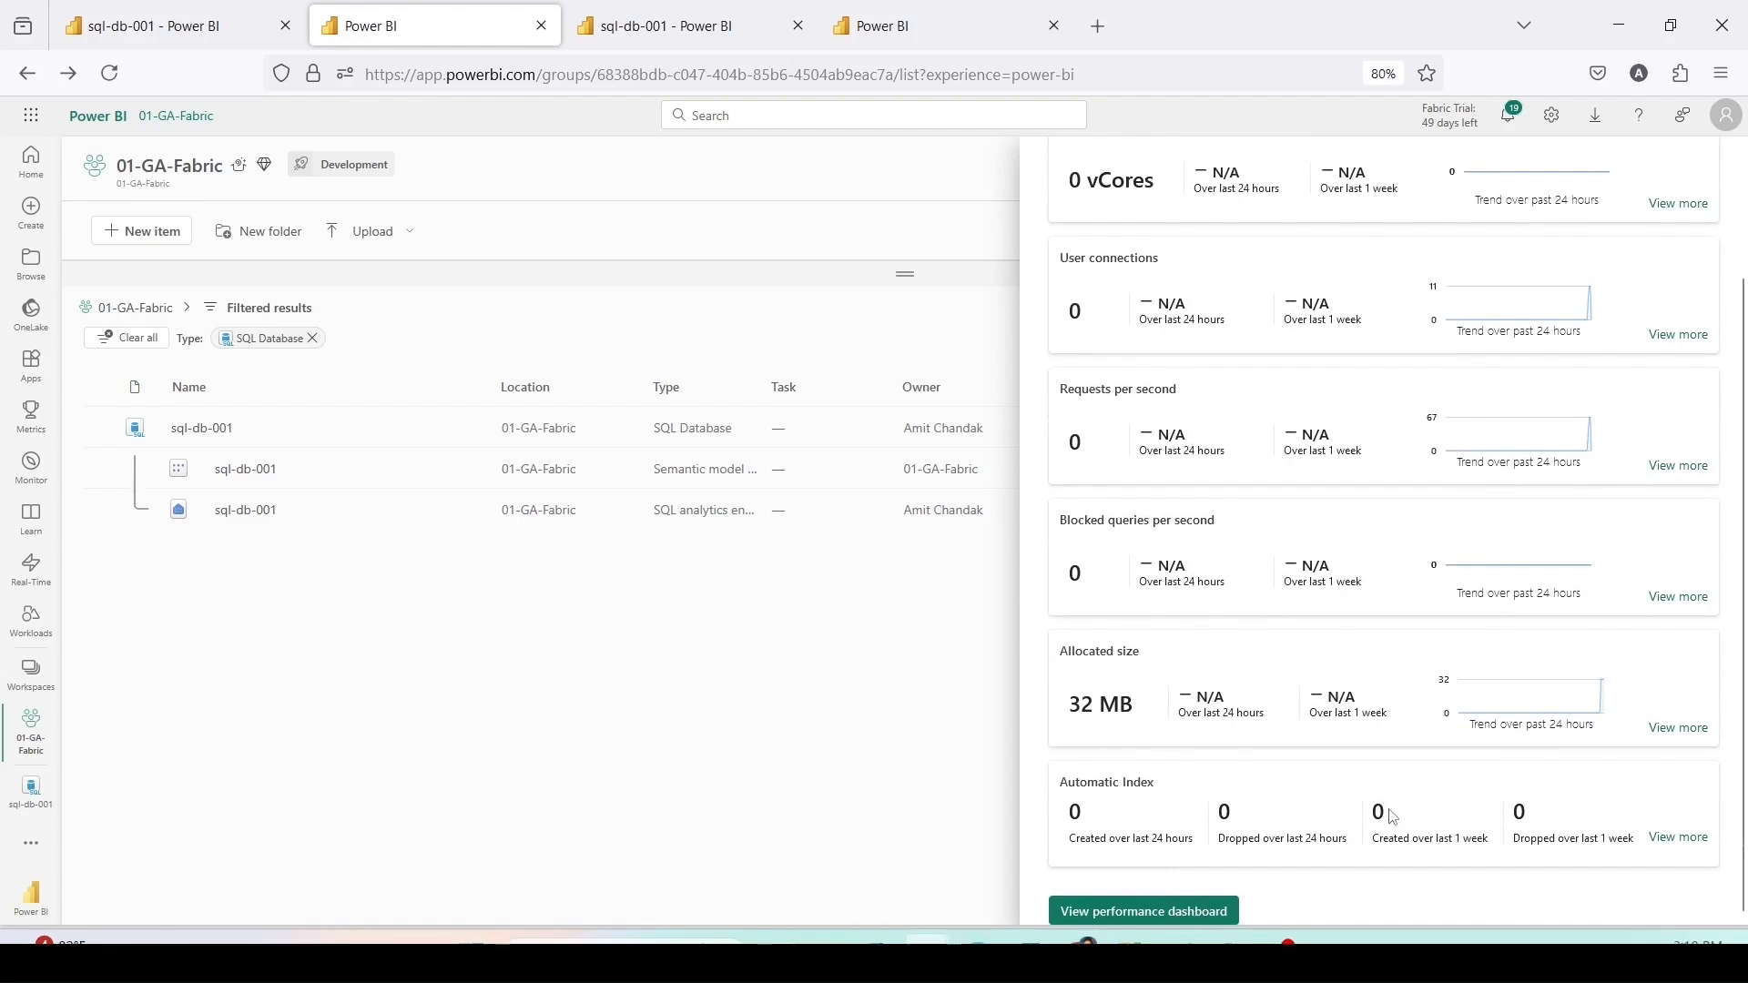
{"action": "left_click", "coordinate": [849, 700]}
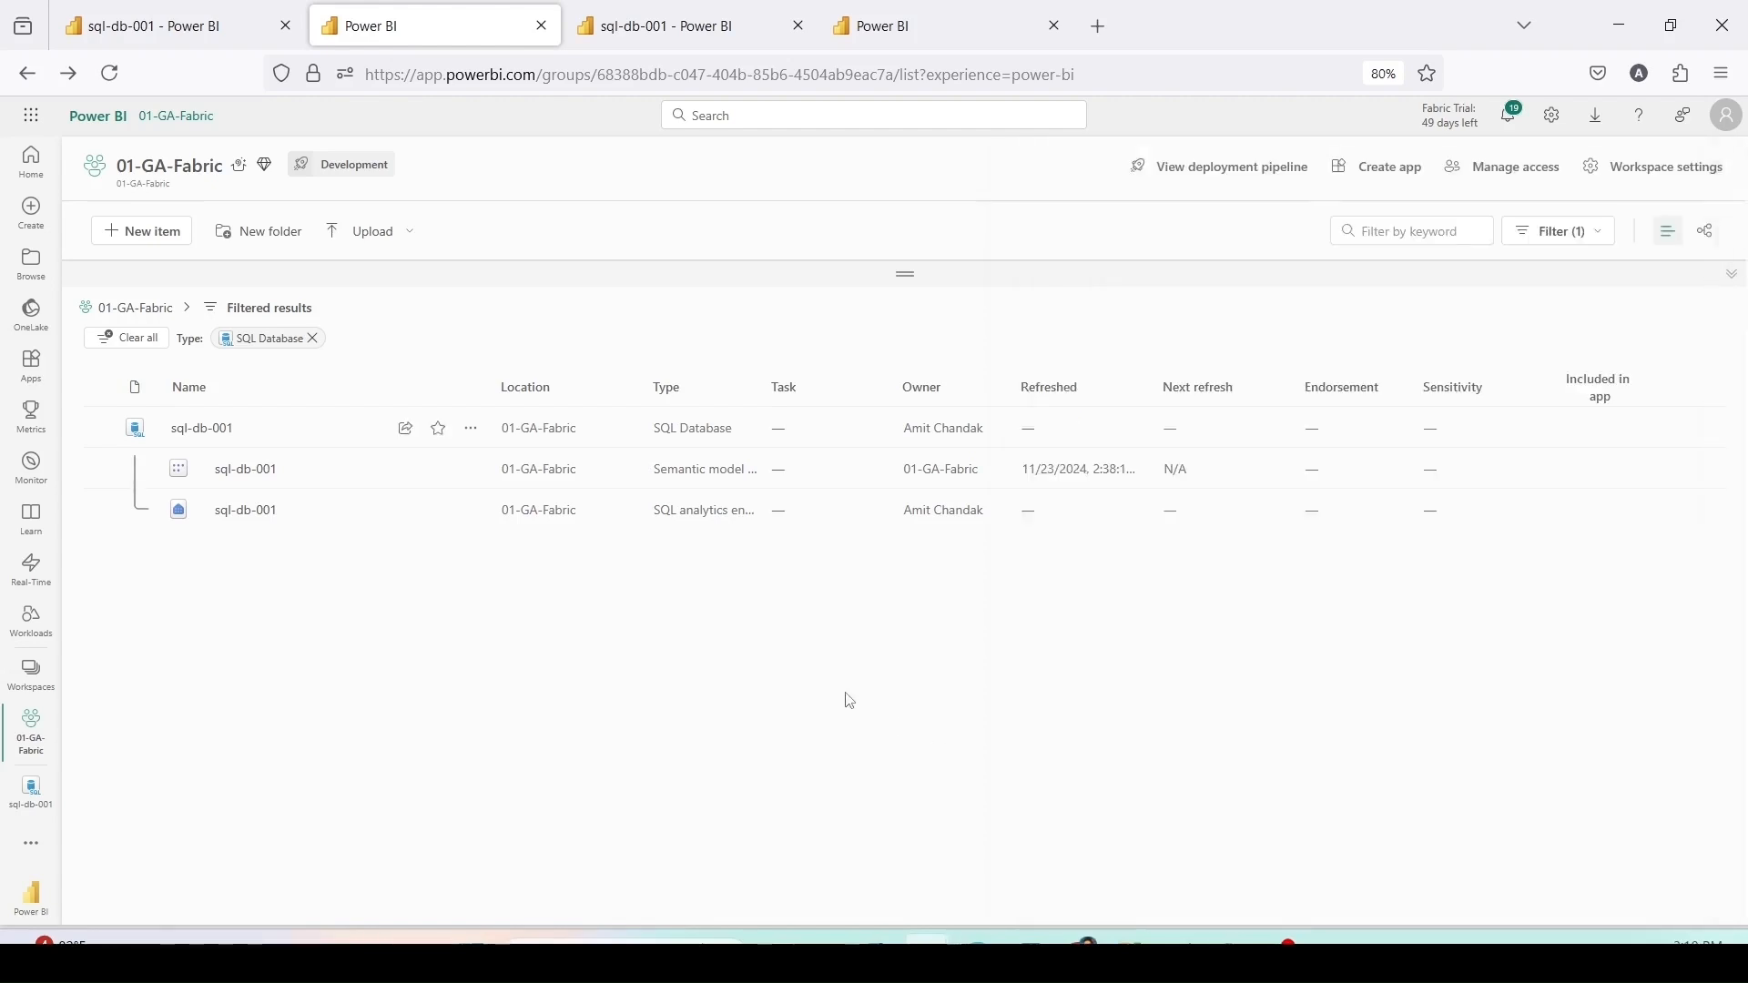
Step: Examine the point-in-time restore options and the sharing permissions for the sql-db-001 SQL database, dismissing both dialogs
{"action": "left_click", "coordinate": [477, 431]}
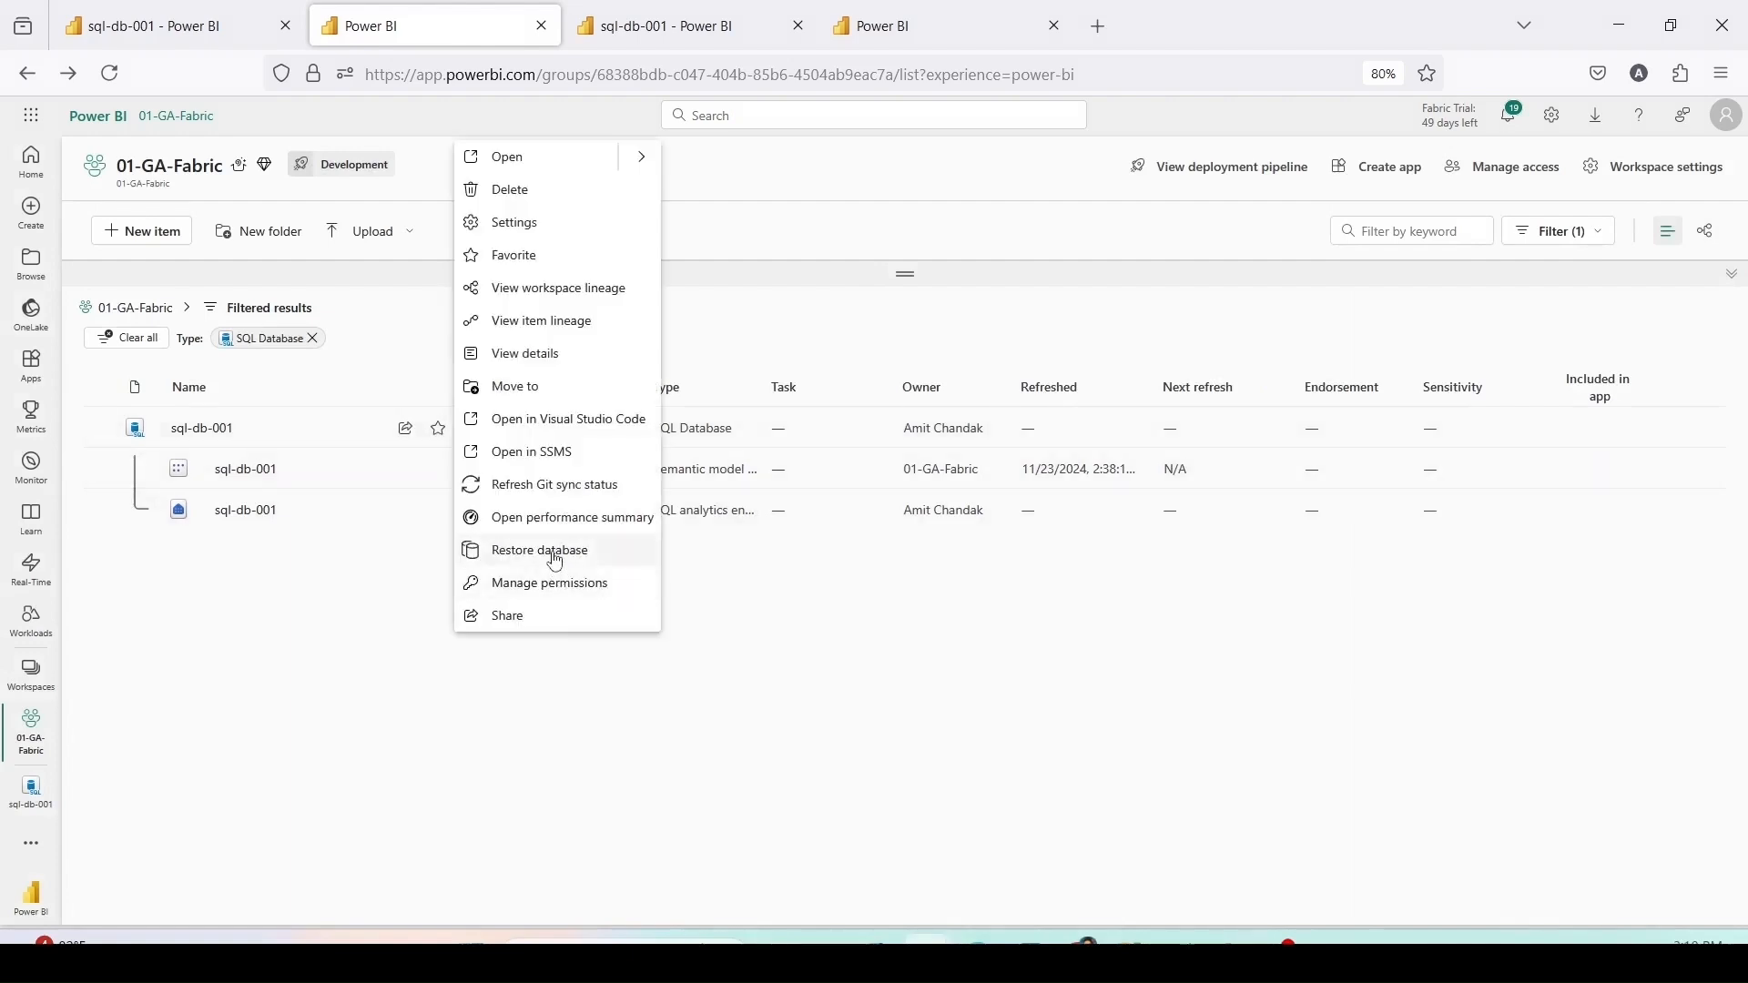
{"action": "left_click", "coordinate": [552, 549]}
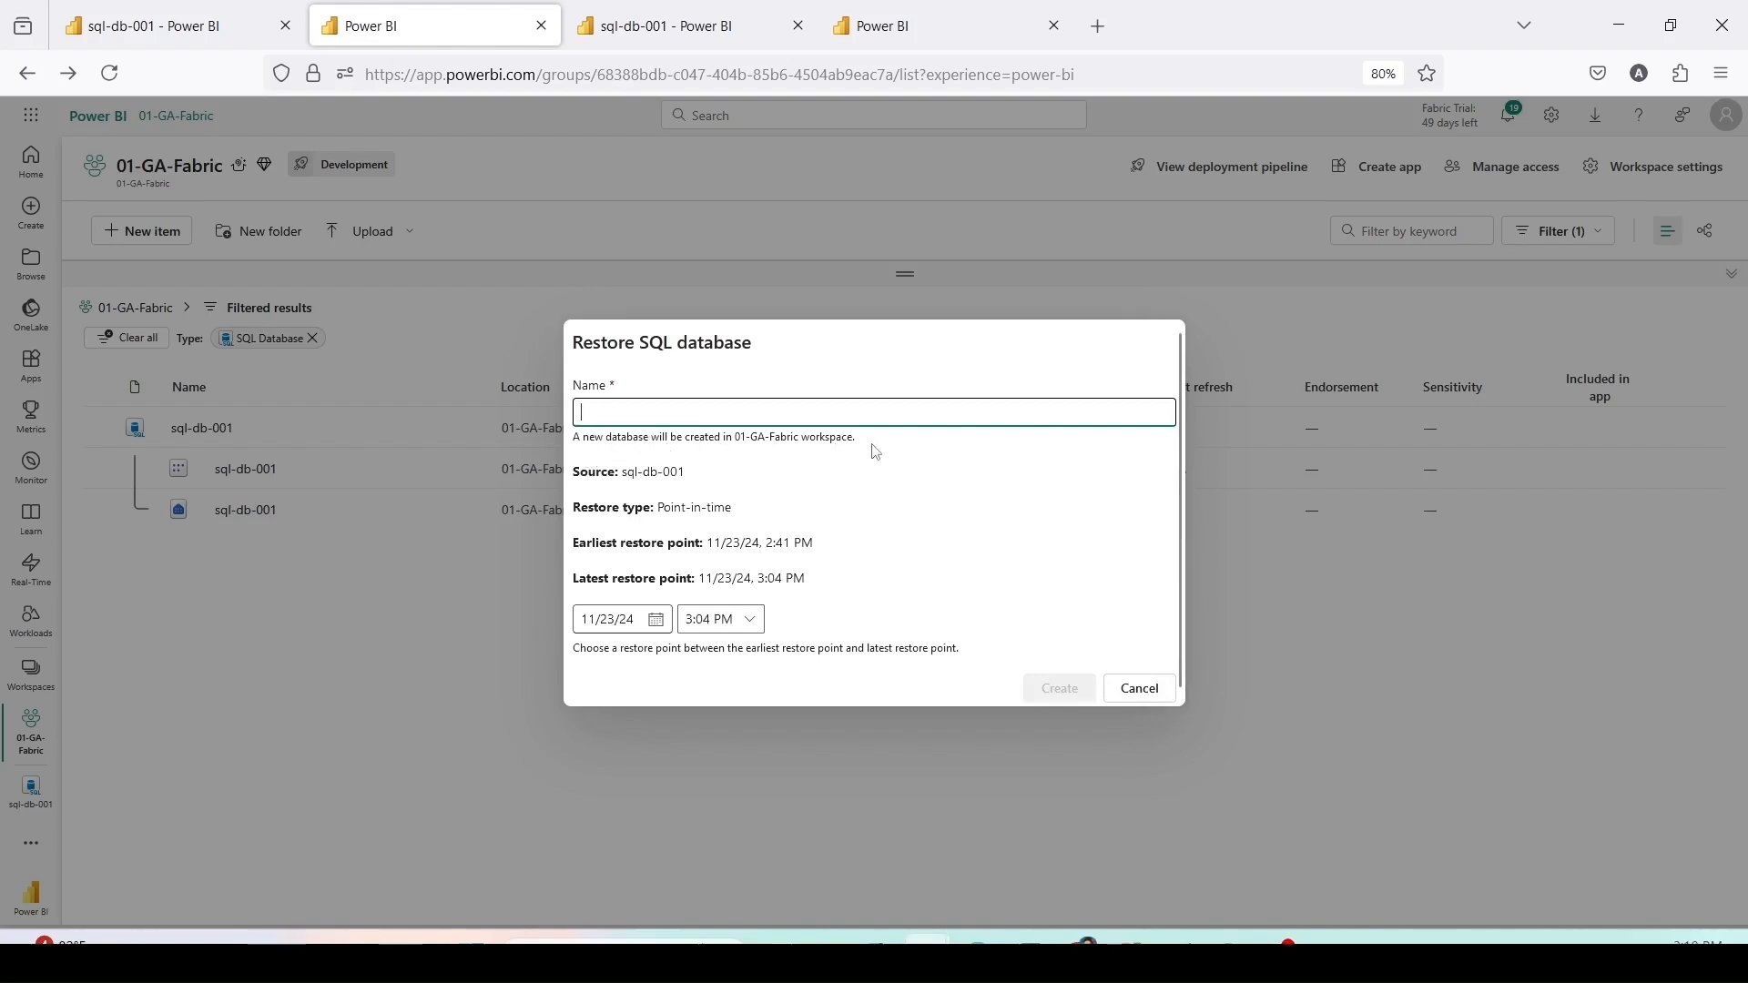
{"action": "triple_click", "coordinate": [777, 511]}
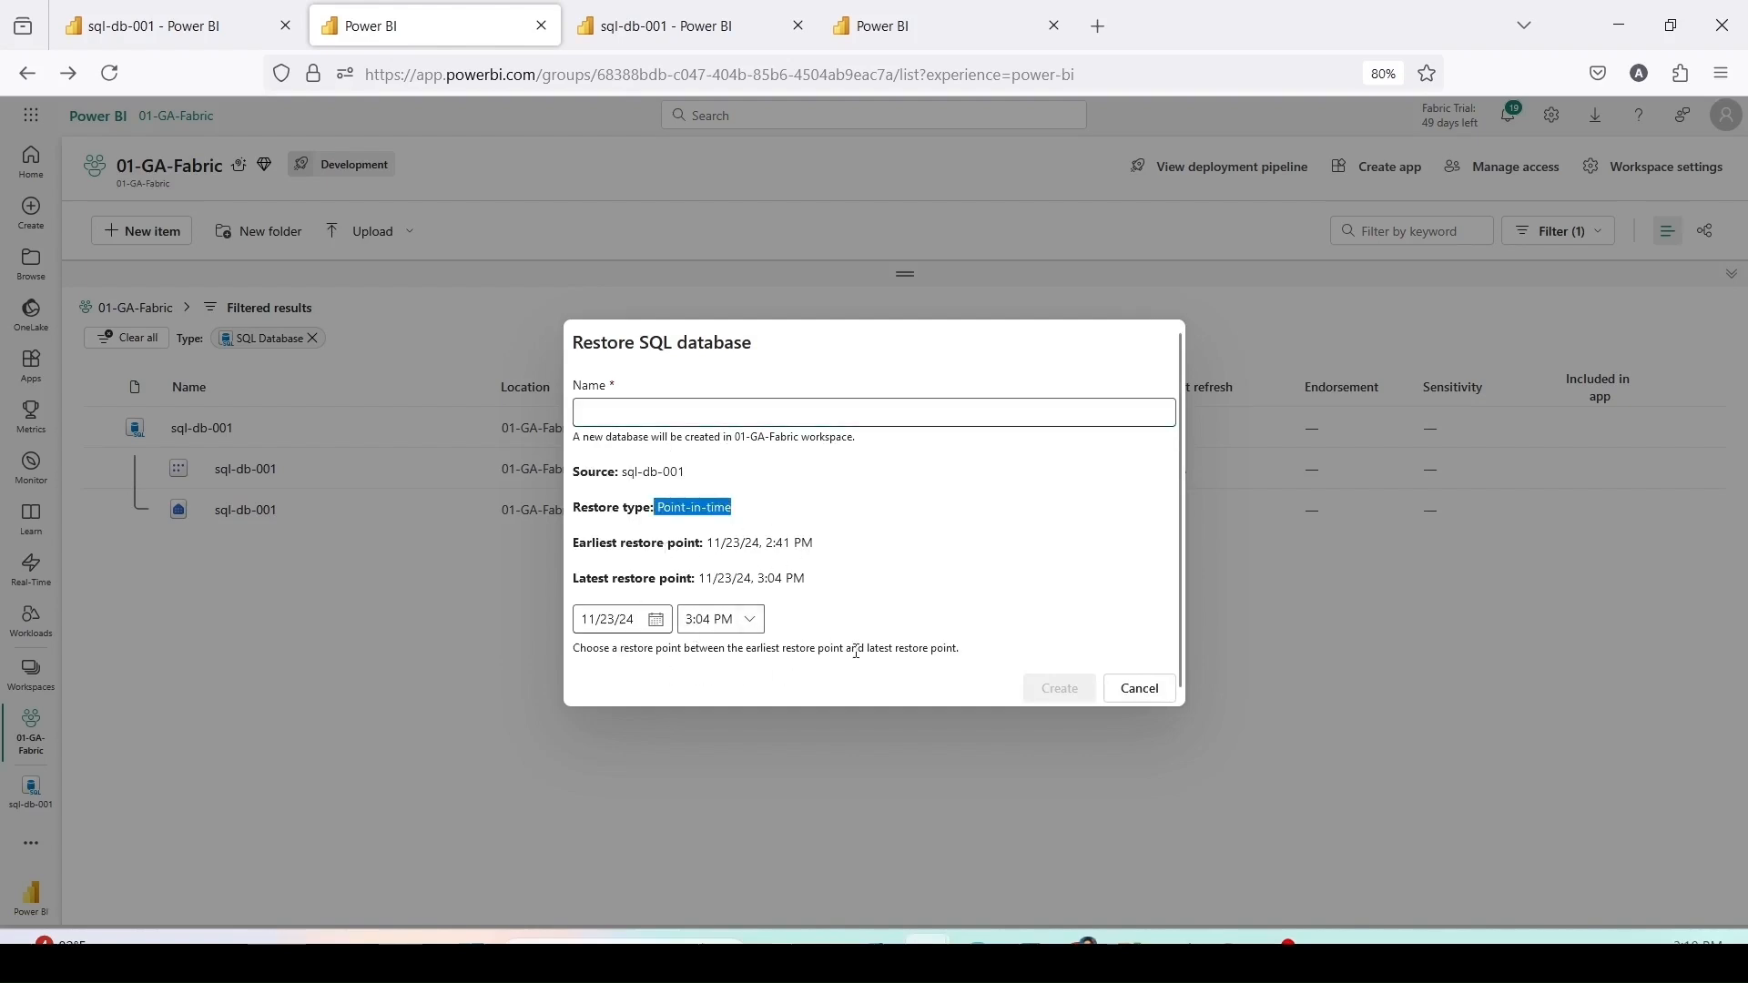
{"action": "left_click", "coordinate": [1140, 690]}
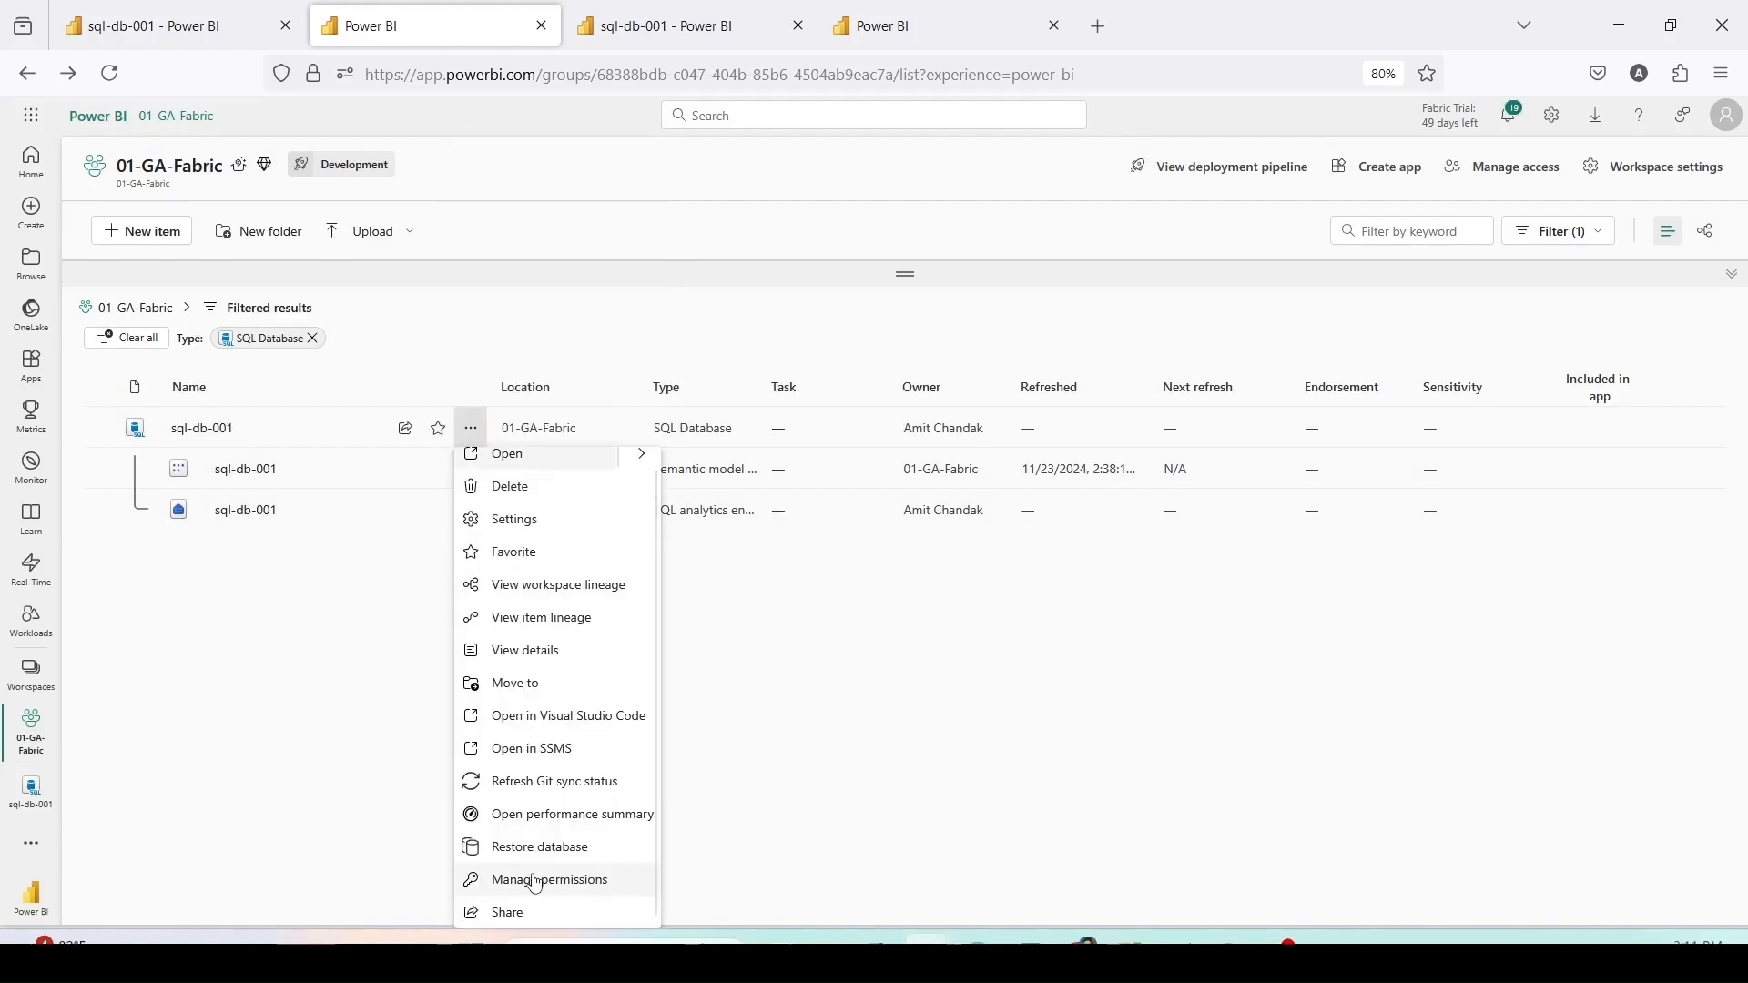
{"action": "left_click", "coordinate": [536, 912]}
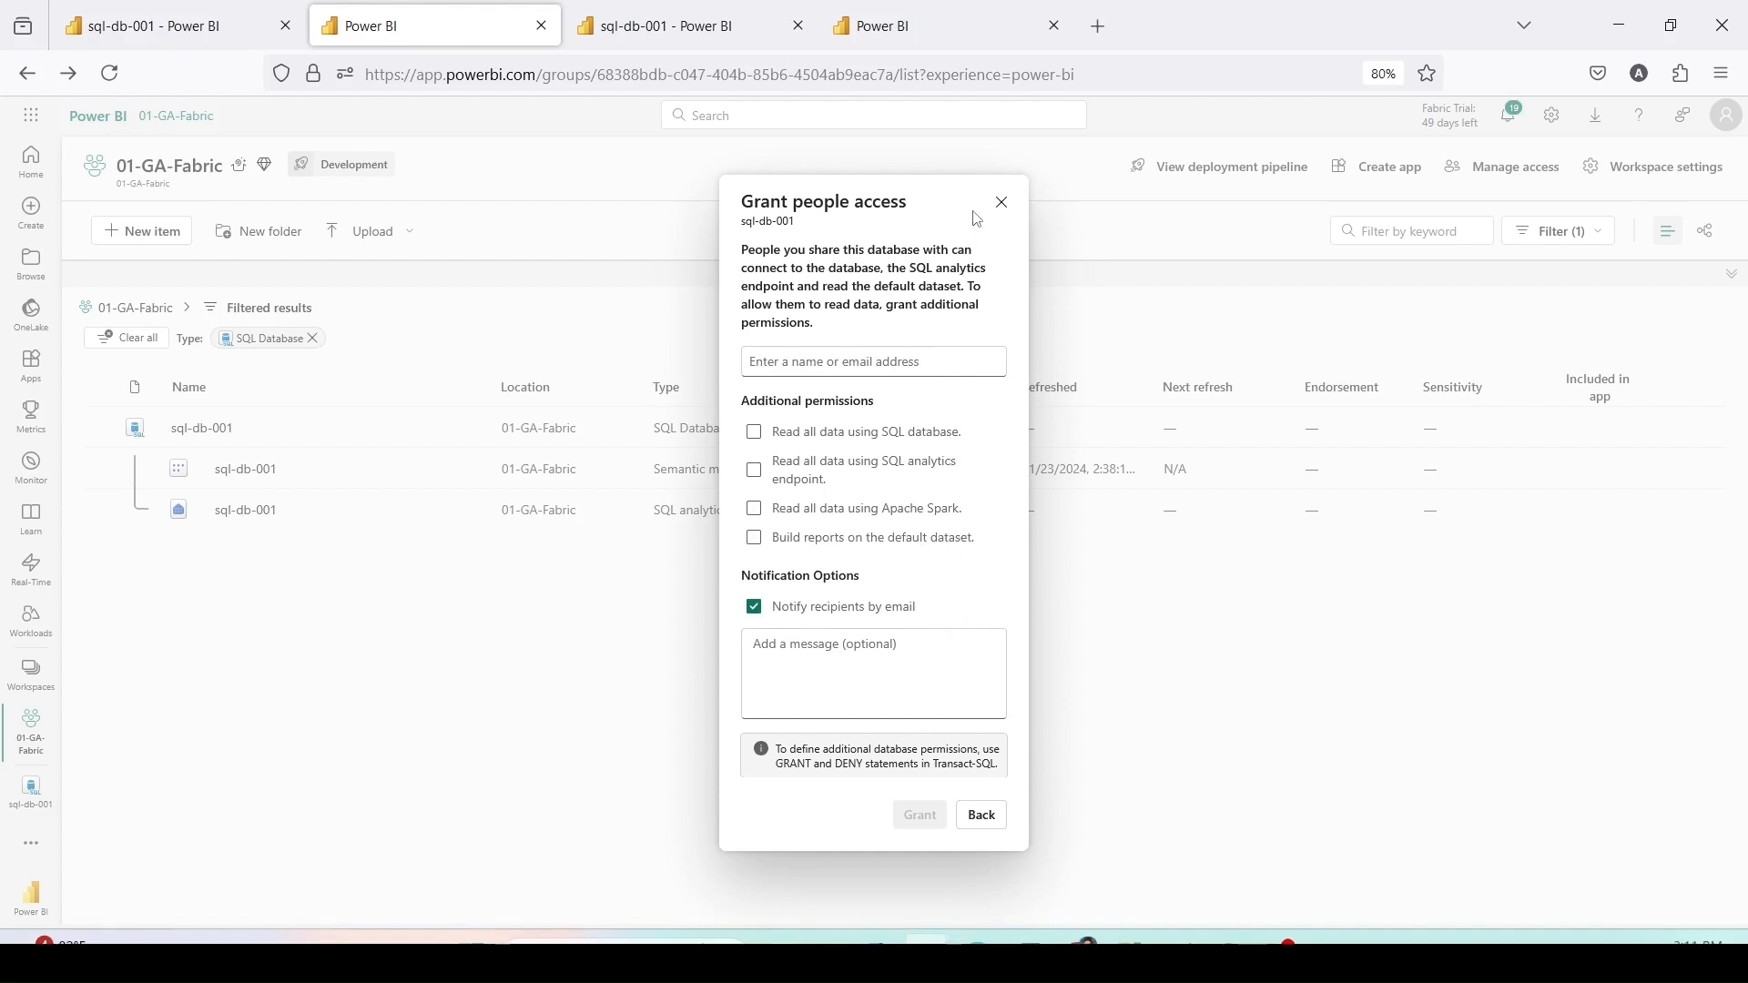
{"action": "left_click", "coordinate": [1001, 202]}
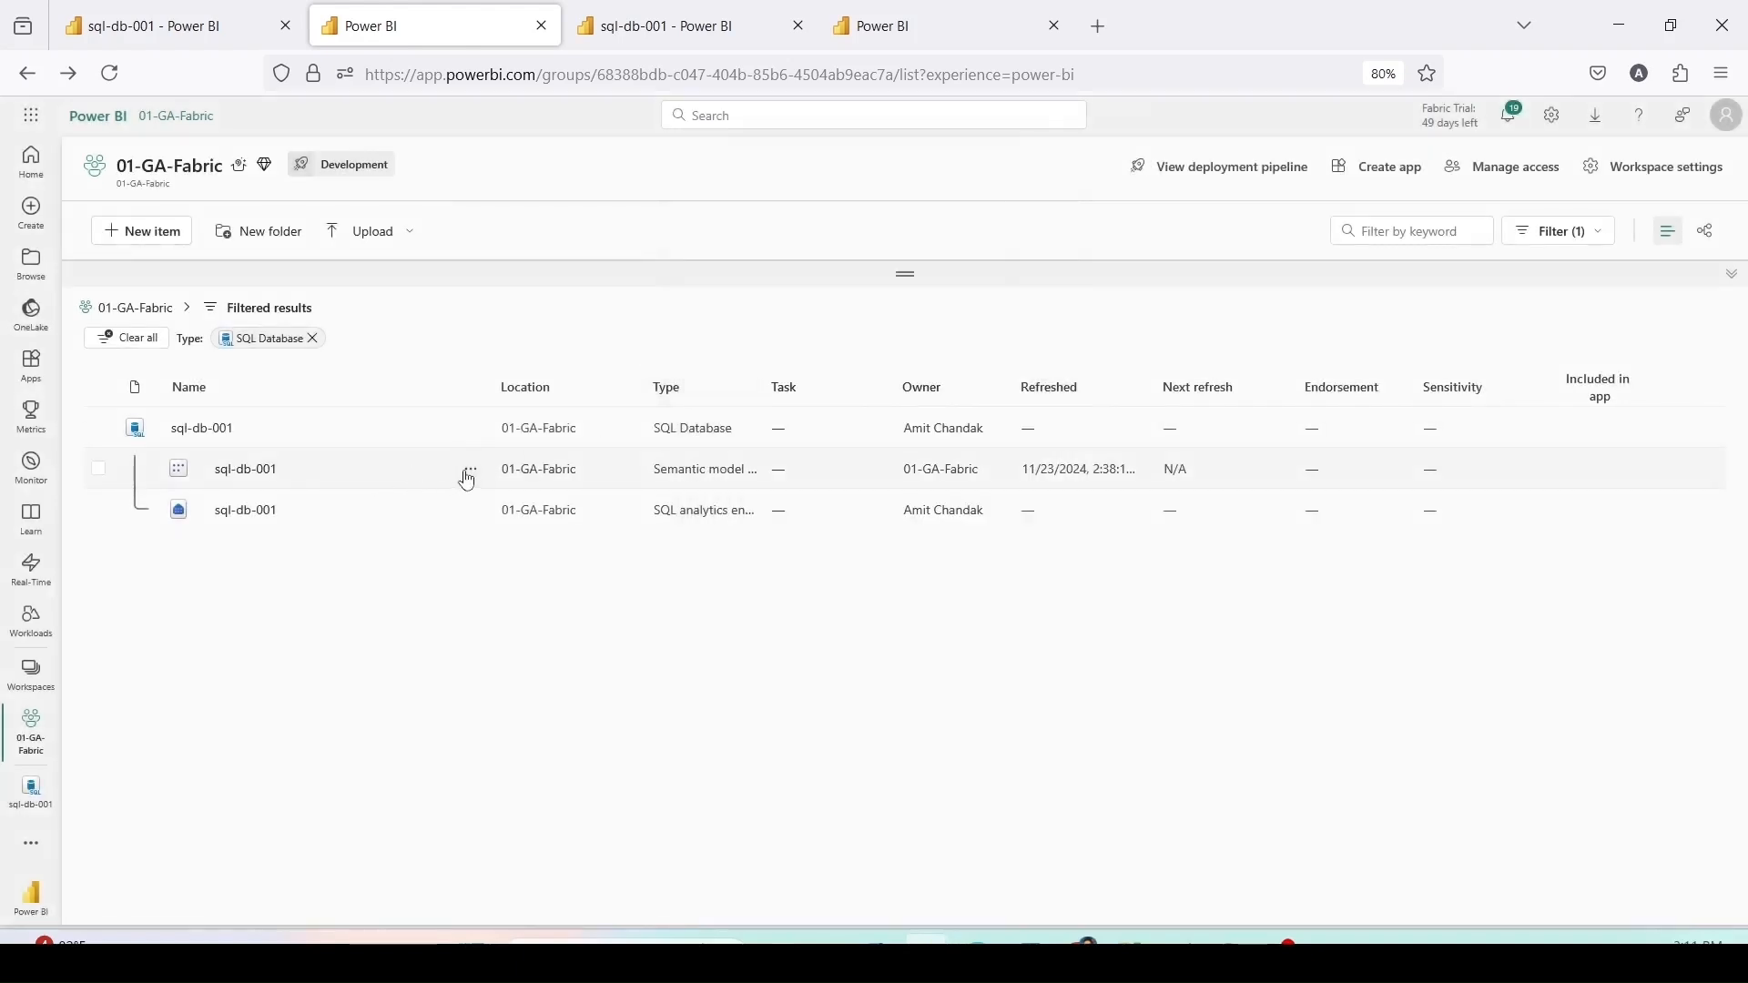
Step: Check the settings of the sql-db-001 semantic model and open its direct access permissions page
{"action": "left_click", "coordinate": [469, 475]}
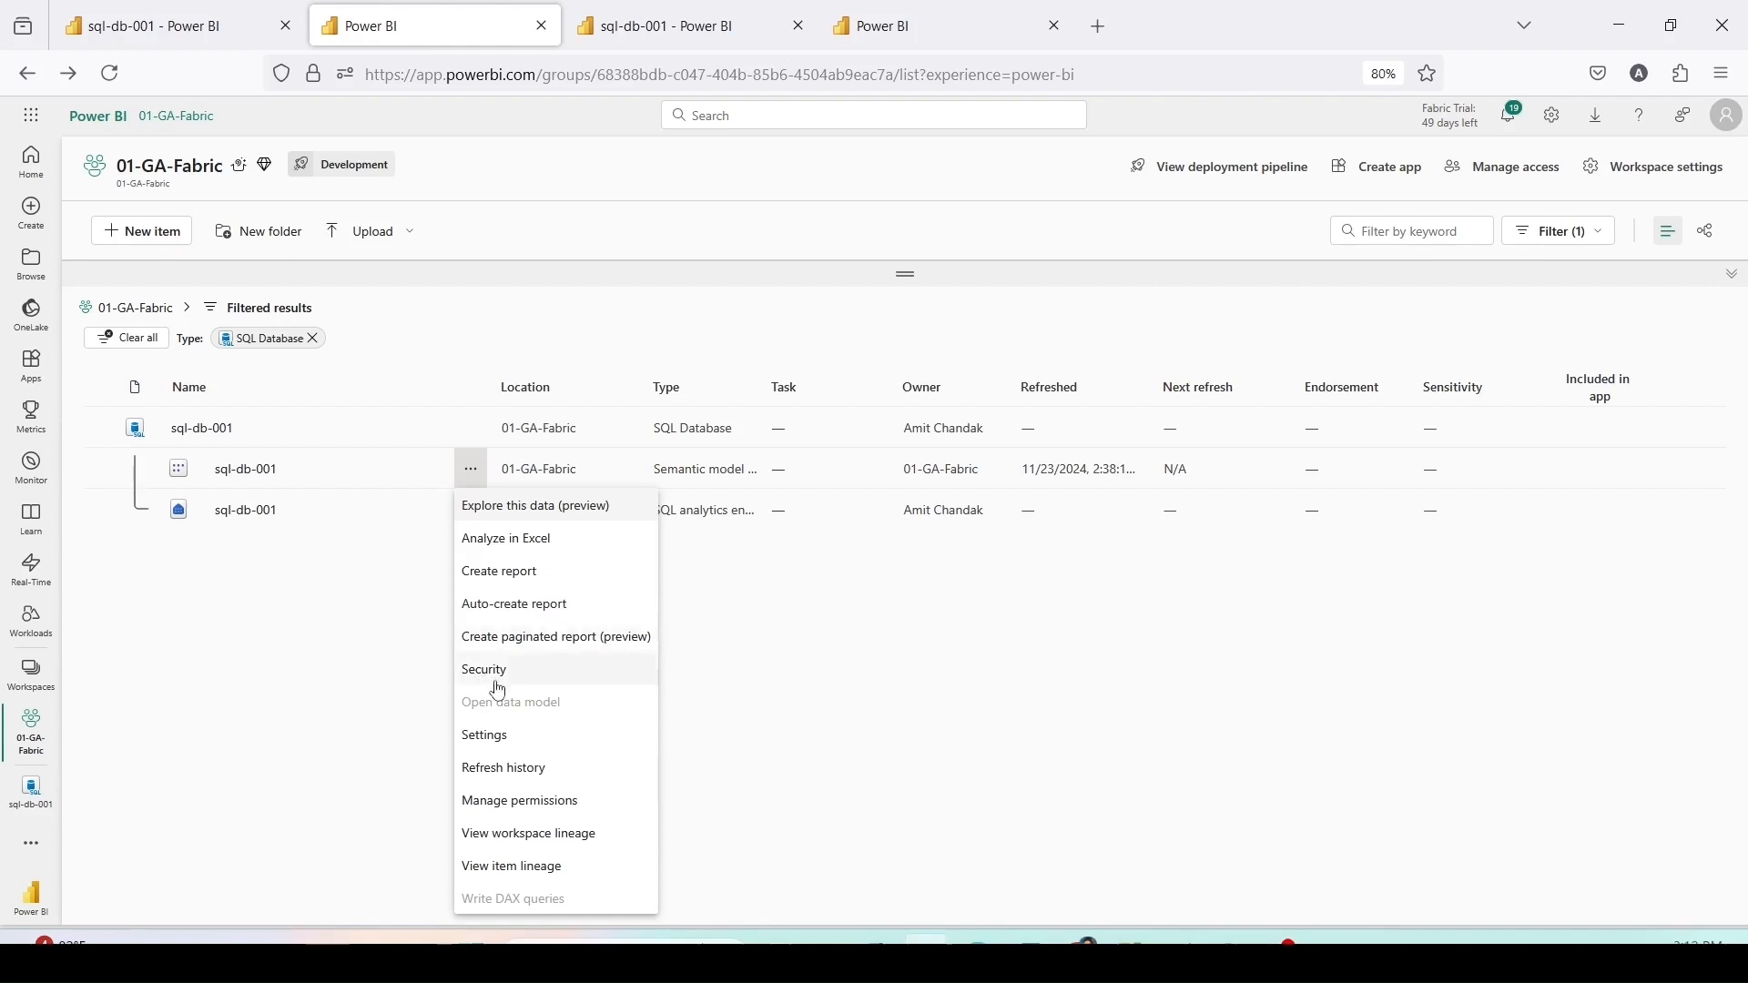
{"action": "left_click", "coordinate": [492, 734]}
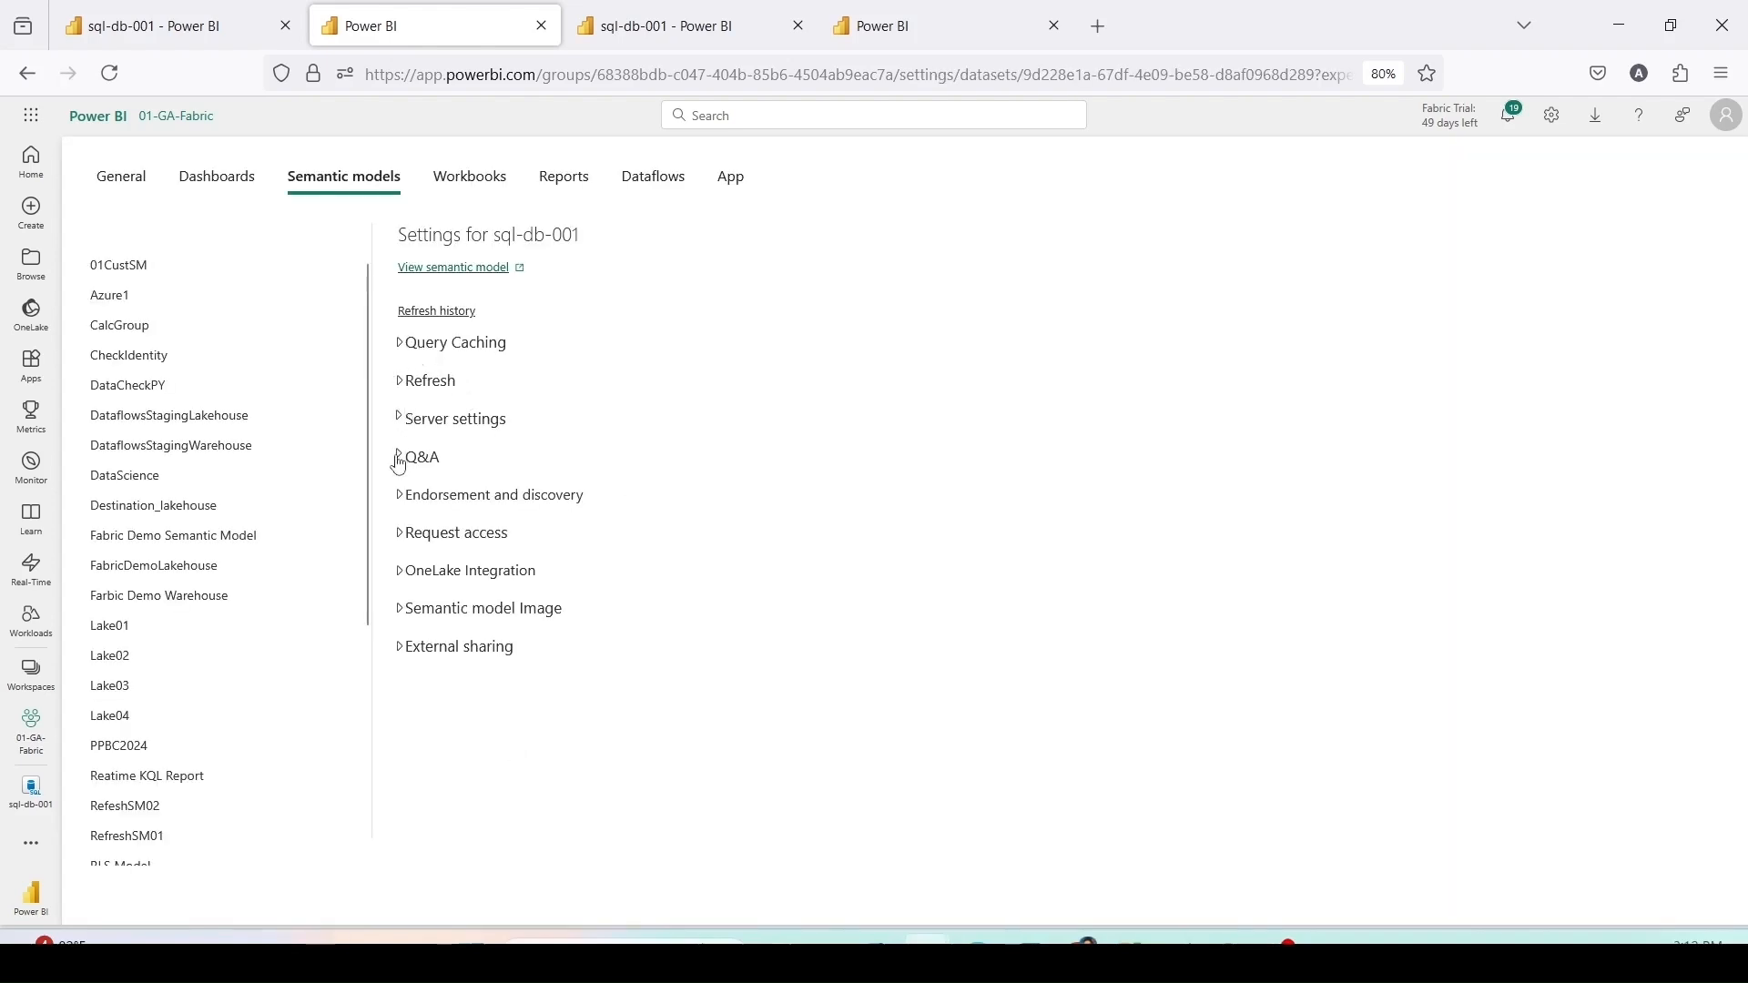
{"action": "key", "text": "alt+Left"}
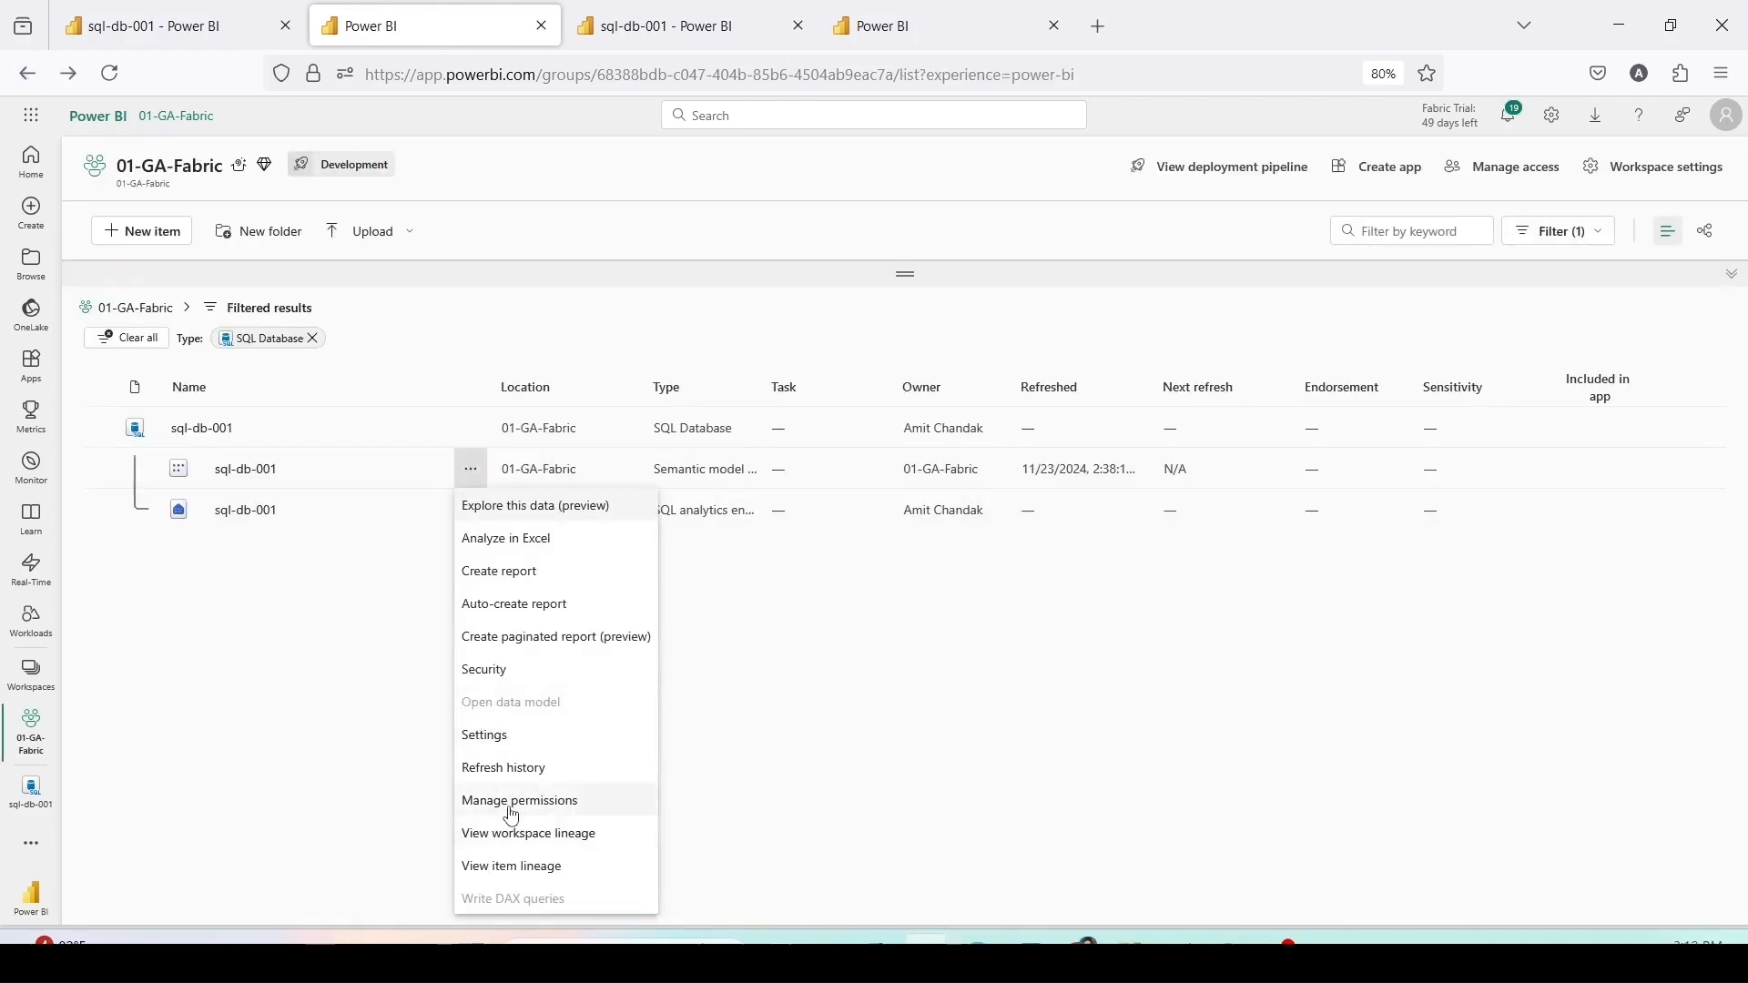
{"action": "left_click", "coordinate": [513, 801]}
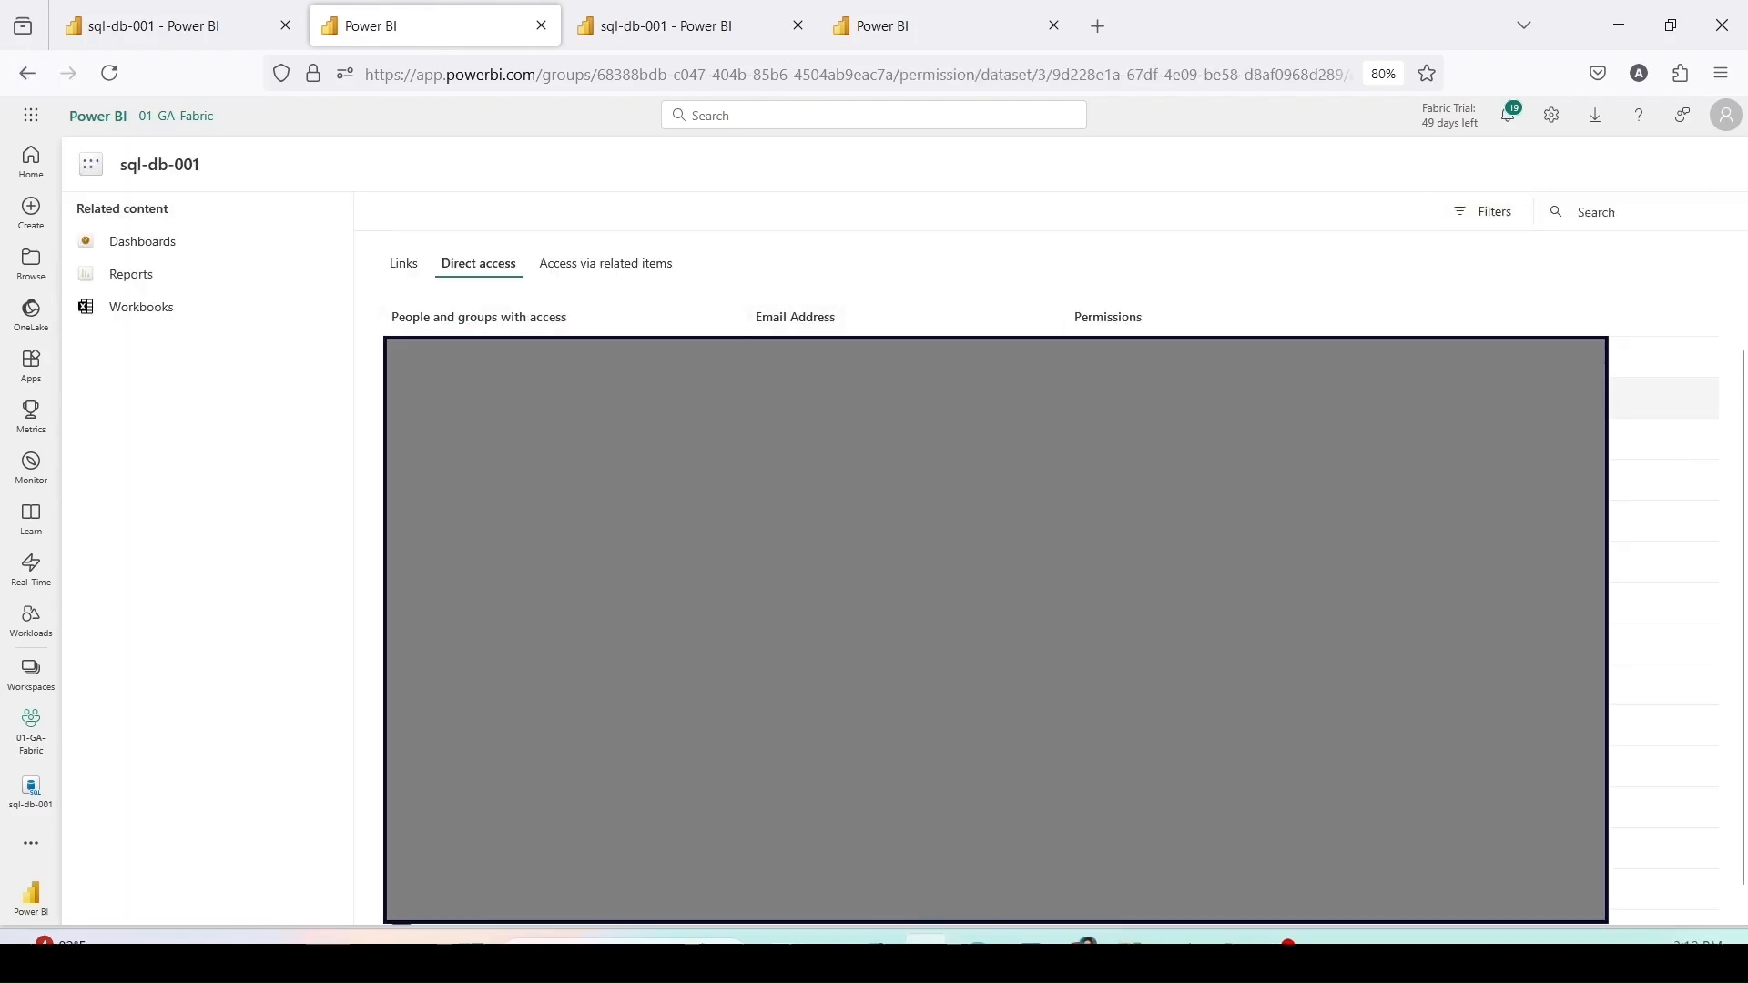
Step: Return to the 01-GA-Fabric workspace and examine the sql-db-001 SQL analytics endpoint's settings, from sensitivity label to default semantic model, and its available actions
{"action": "left_click", "coordinate": [43, 78]}
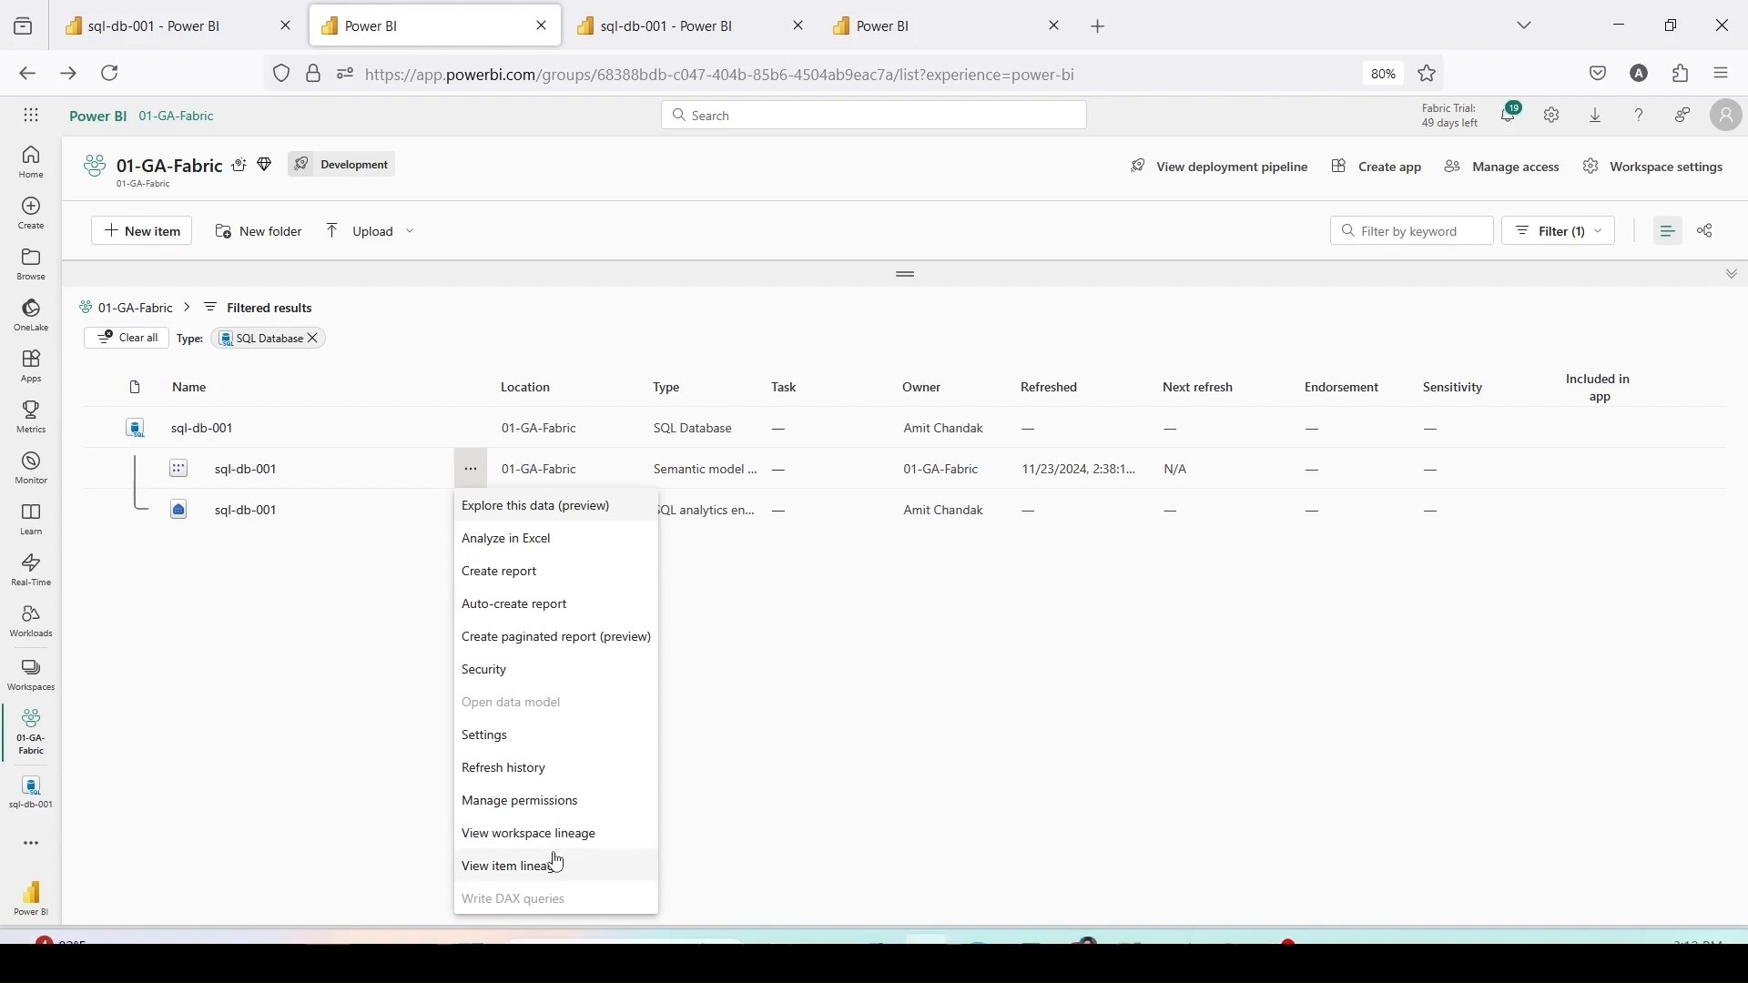
{"action": "left_click", "coordinate": [760, 768]}
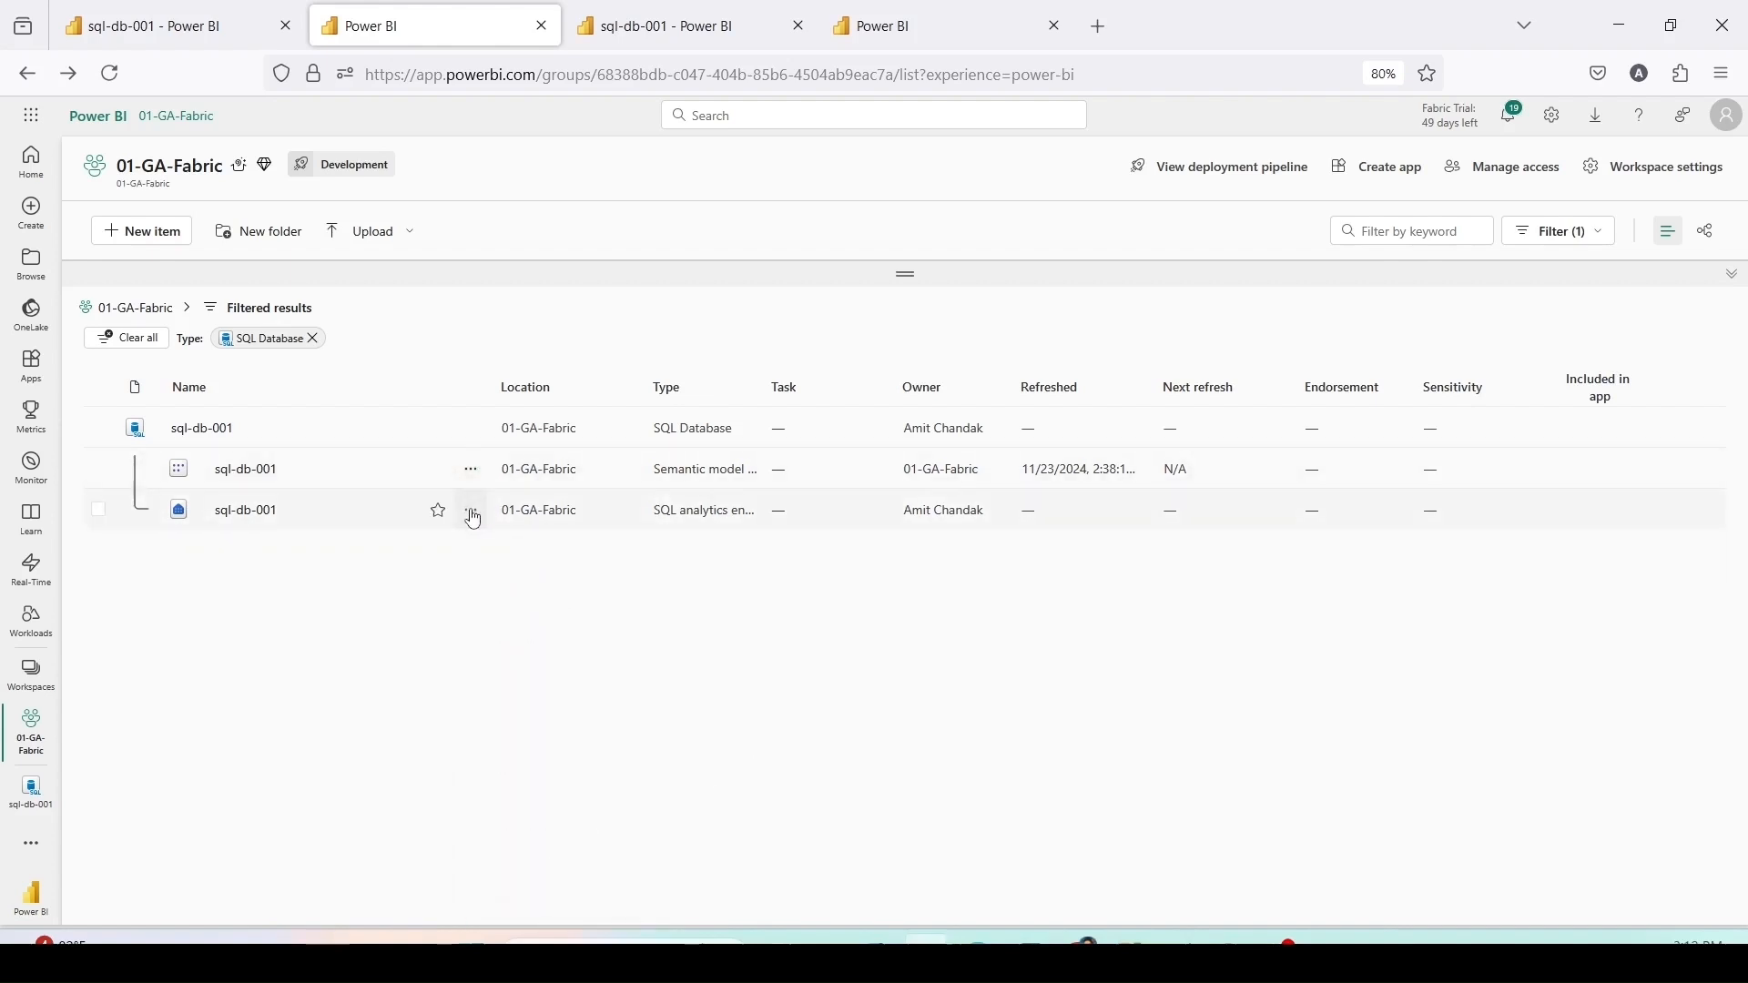
{"action": "left_click", "coordinate": [472, 516]}
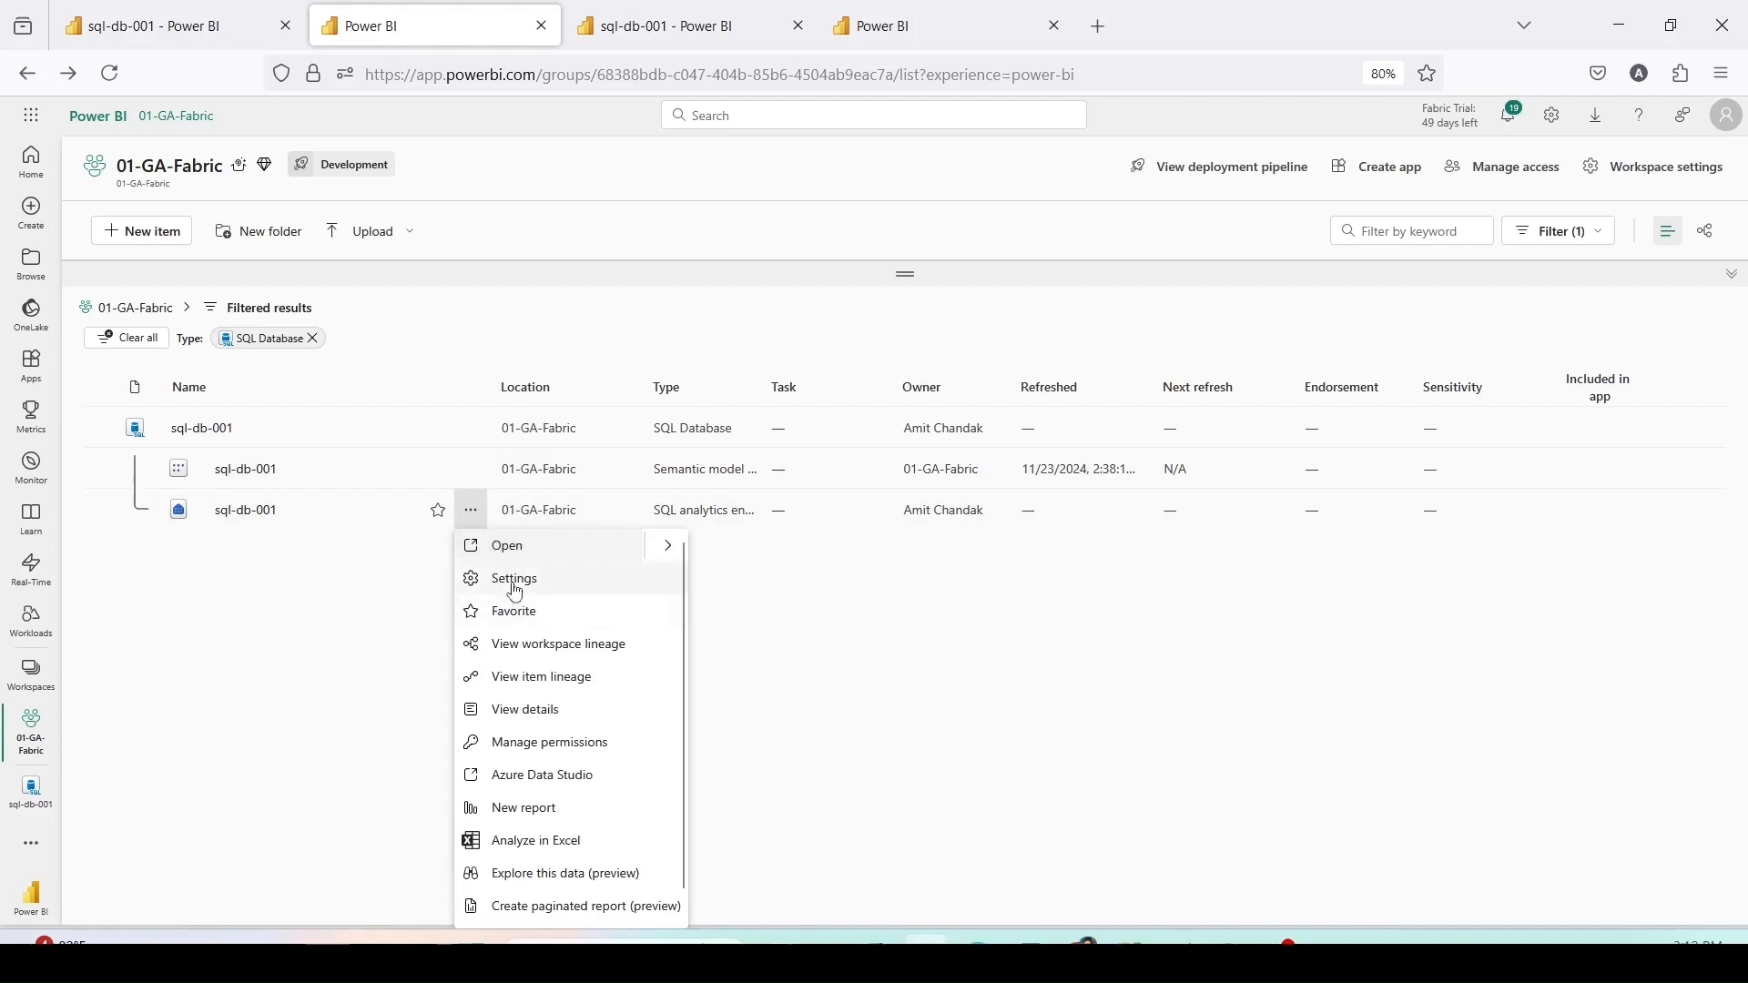
{"action": "left_click", "coordinate": [515, 587]}
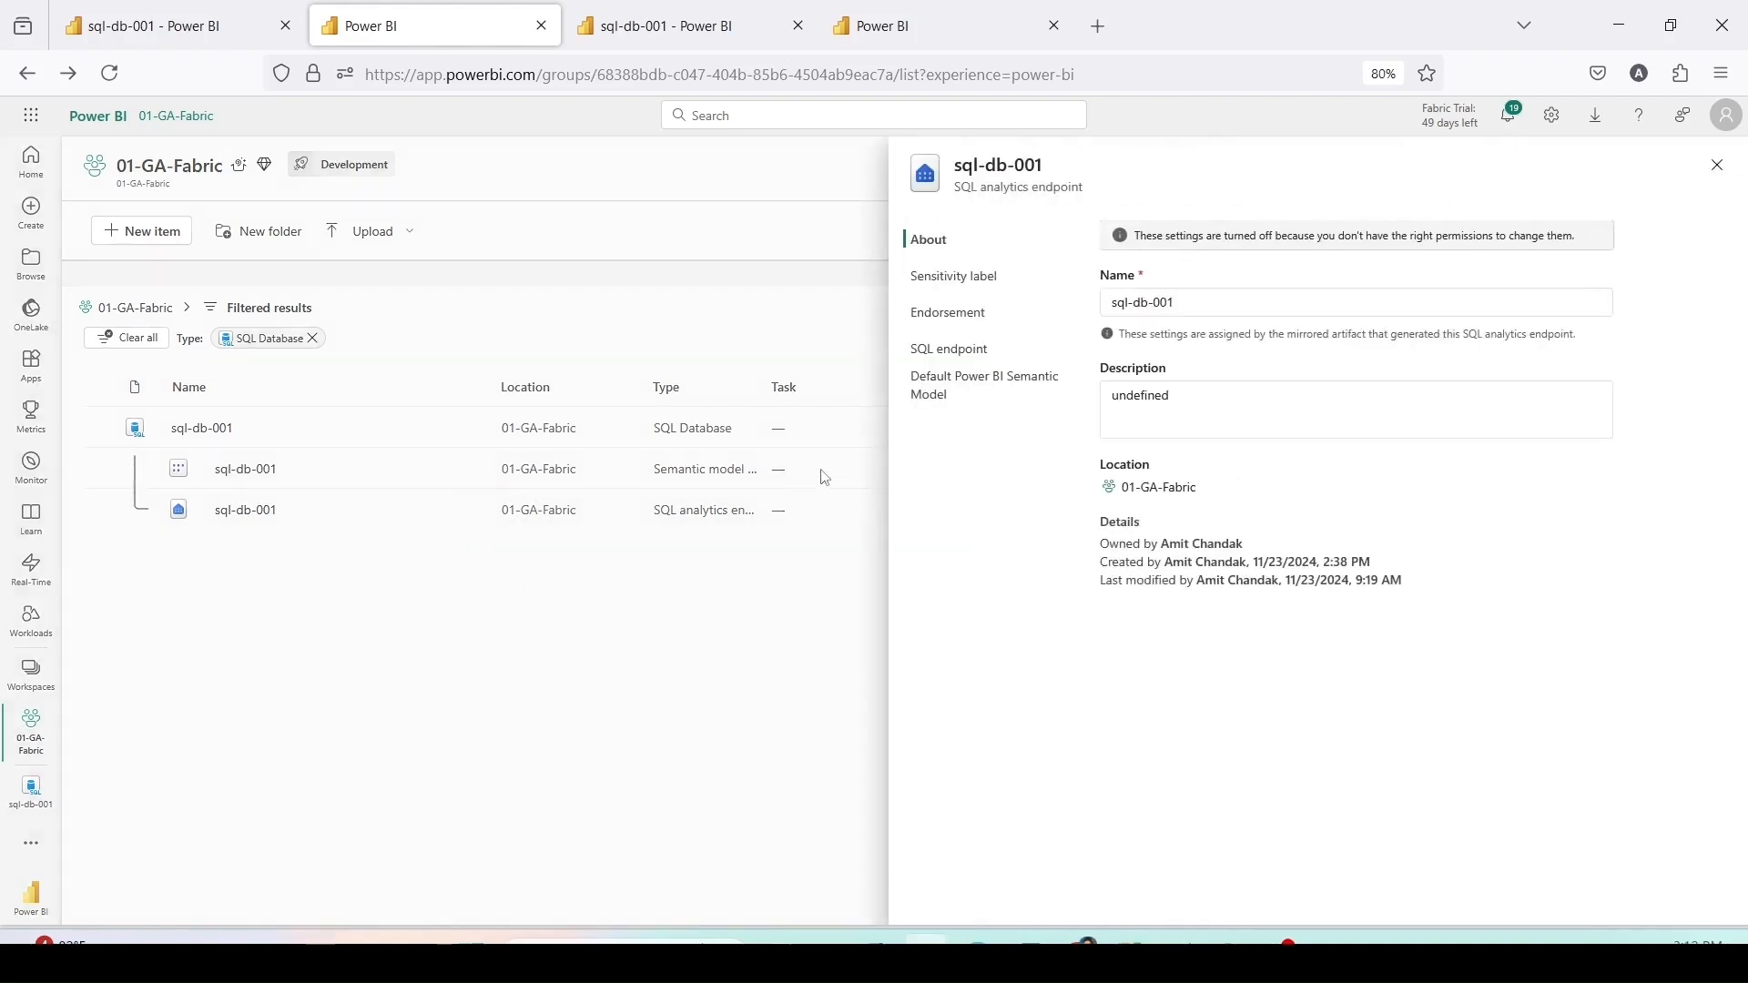
{"action": "left_click", "coordinate": [976, 283]}
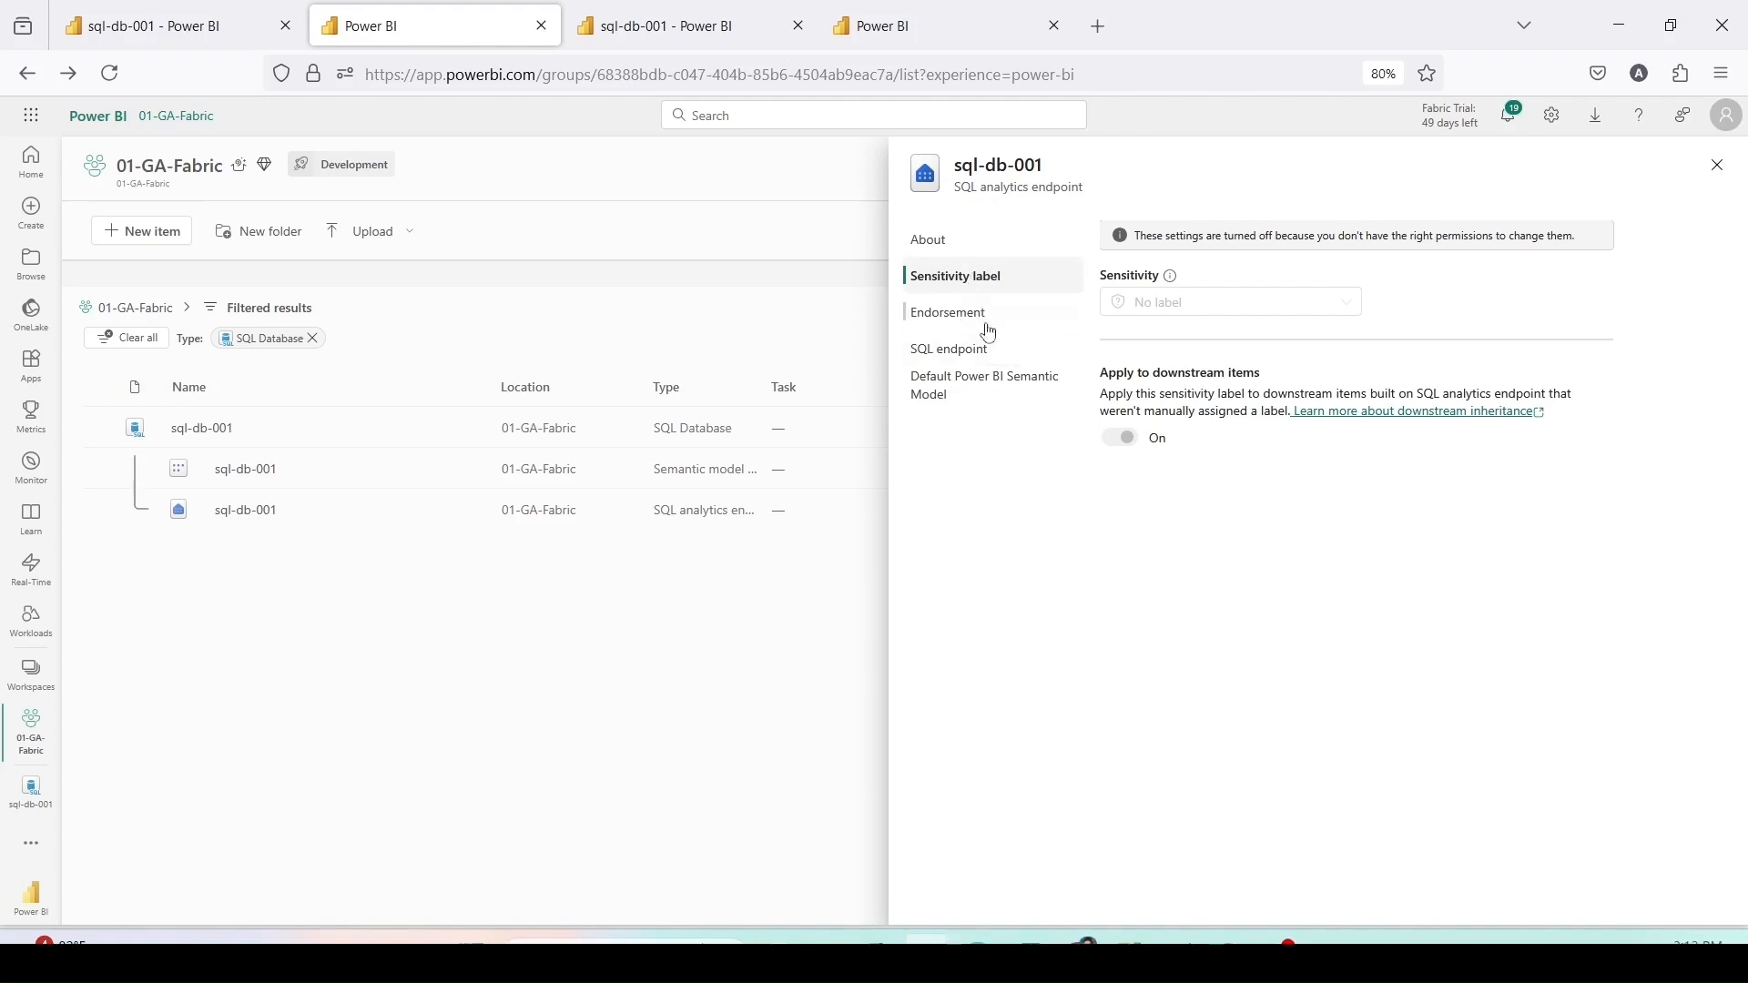
{"action": "left_click", "coordinate": [969, 323]}
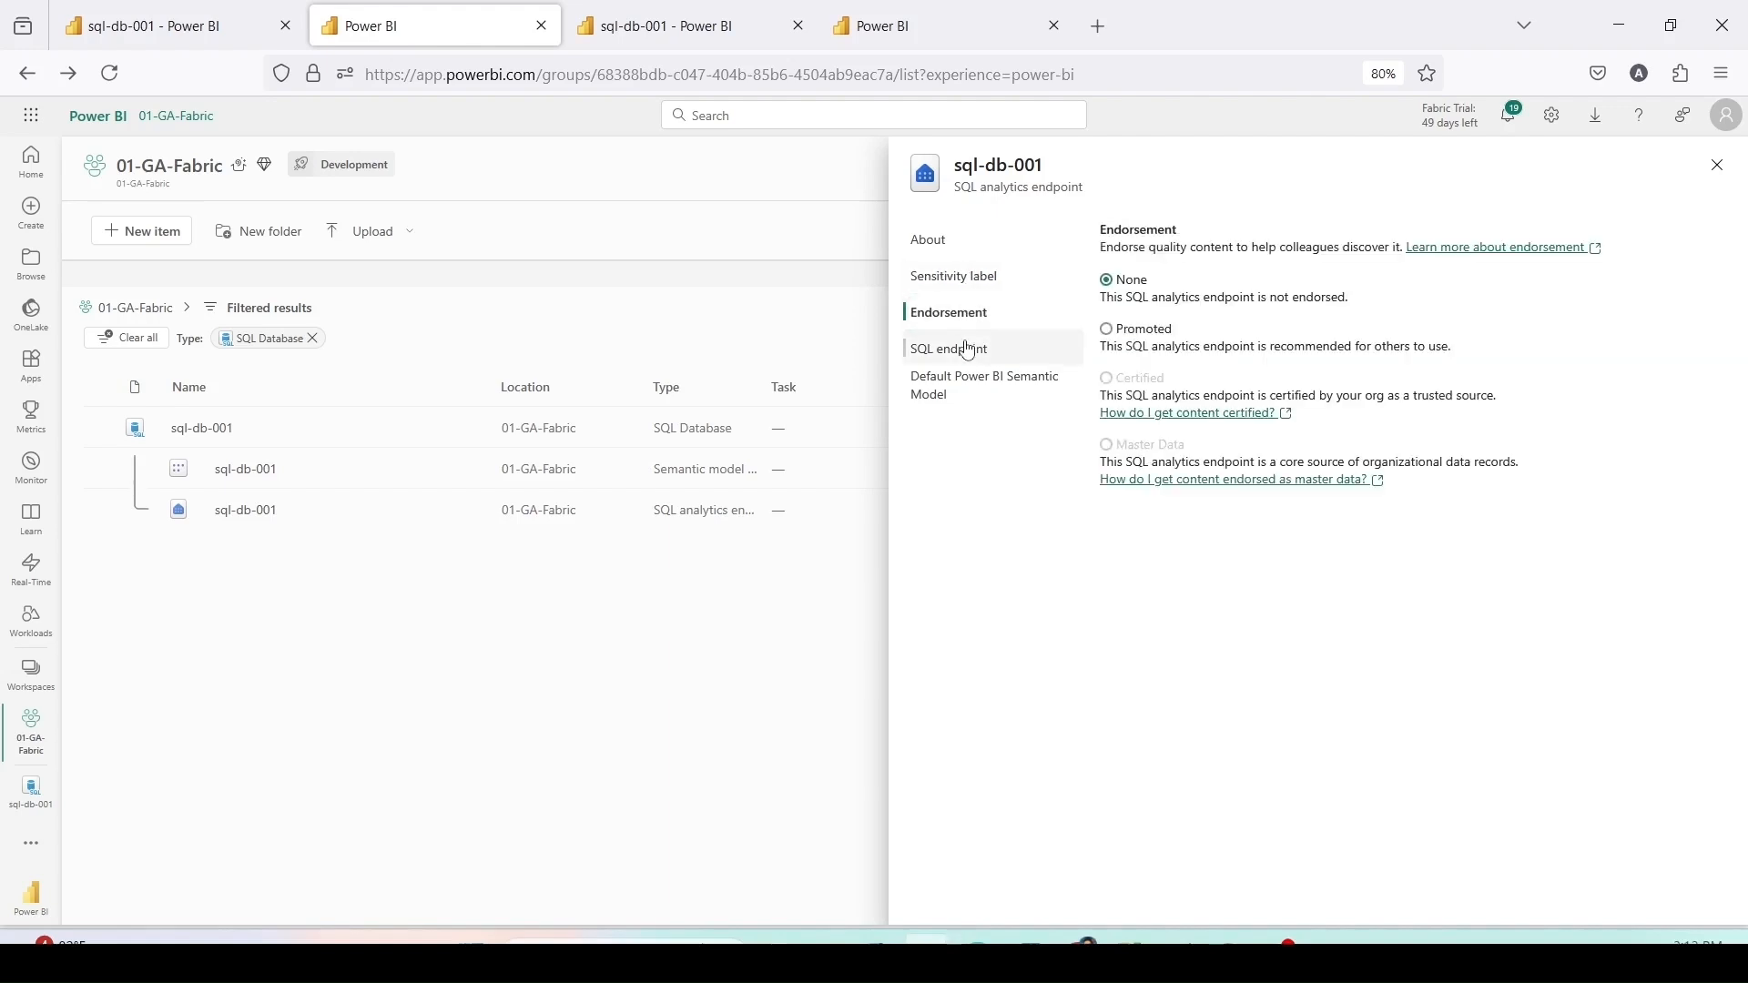
{"action": "left_click", "coordinate": [969, 353]}
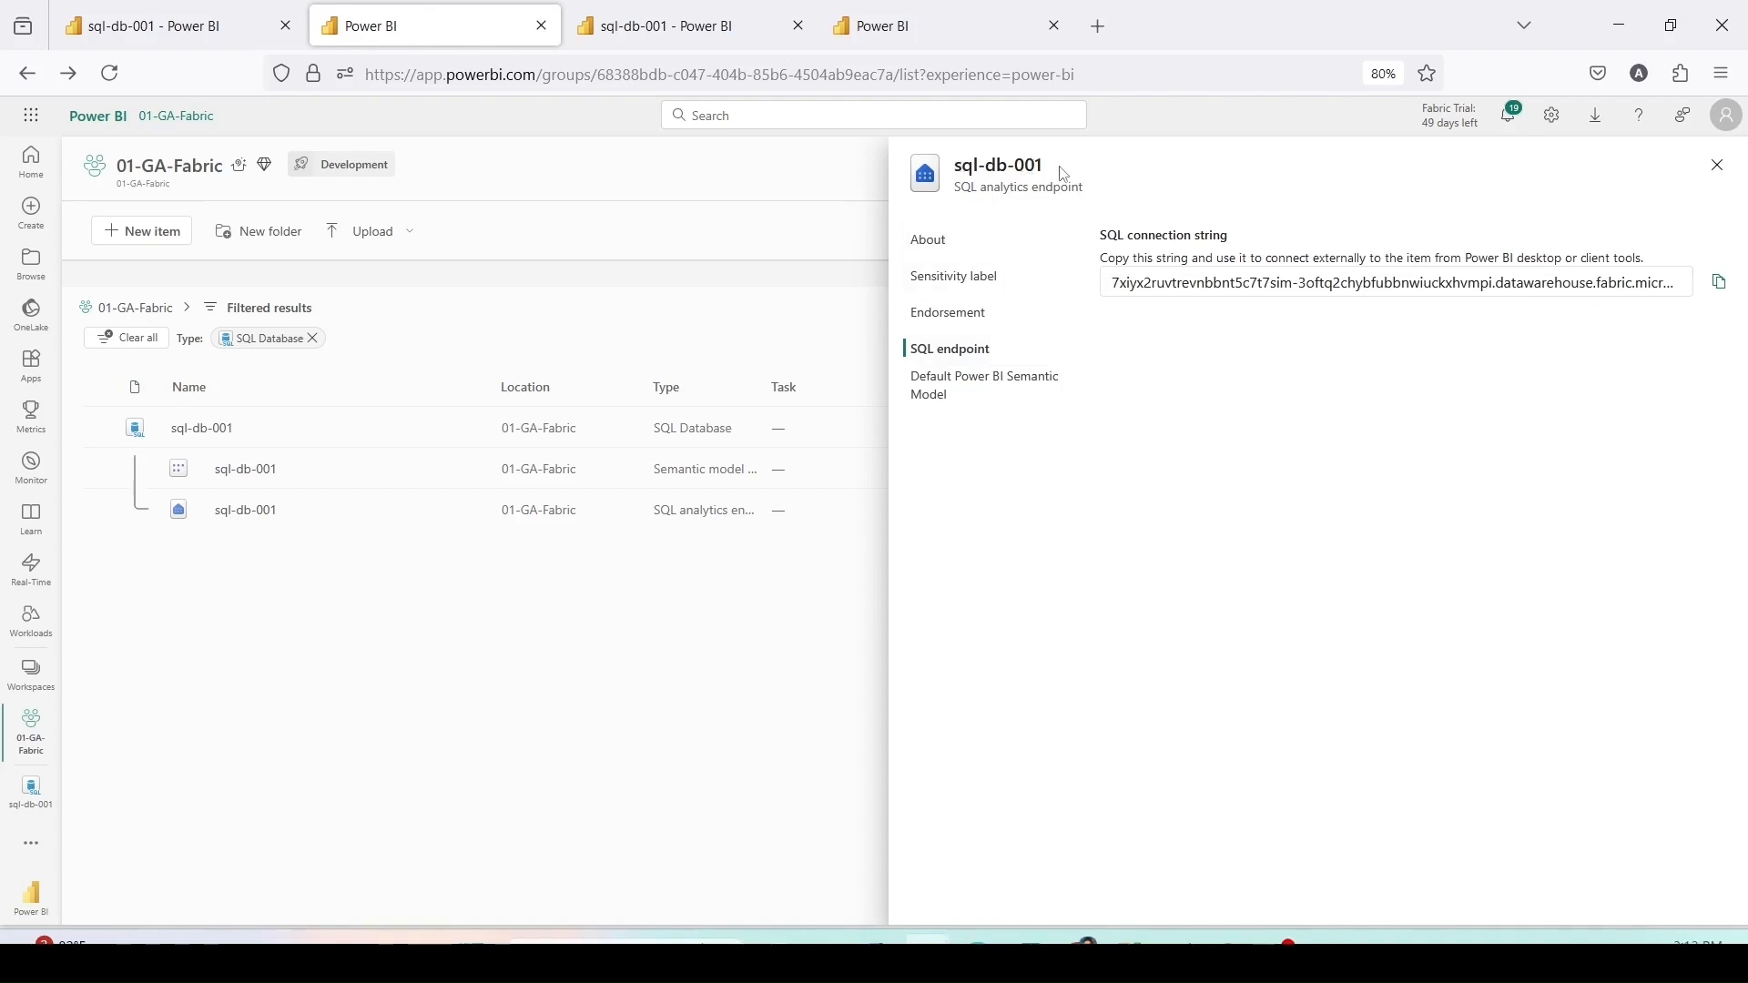
{"action": "left_click", "coordinate": [979, 386]}
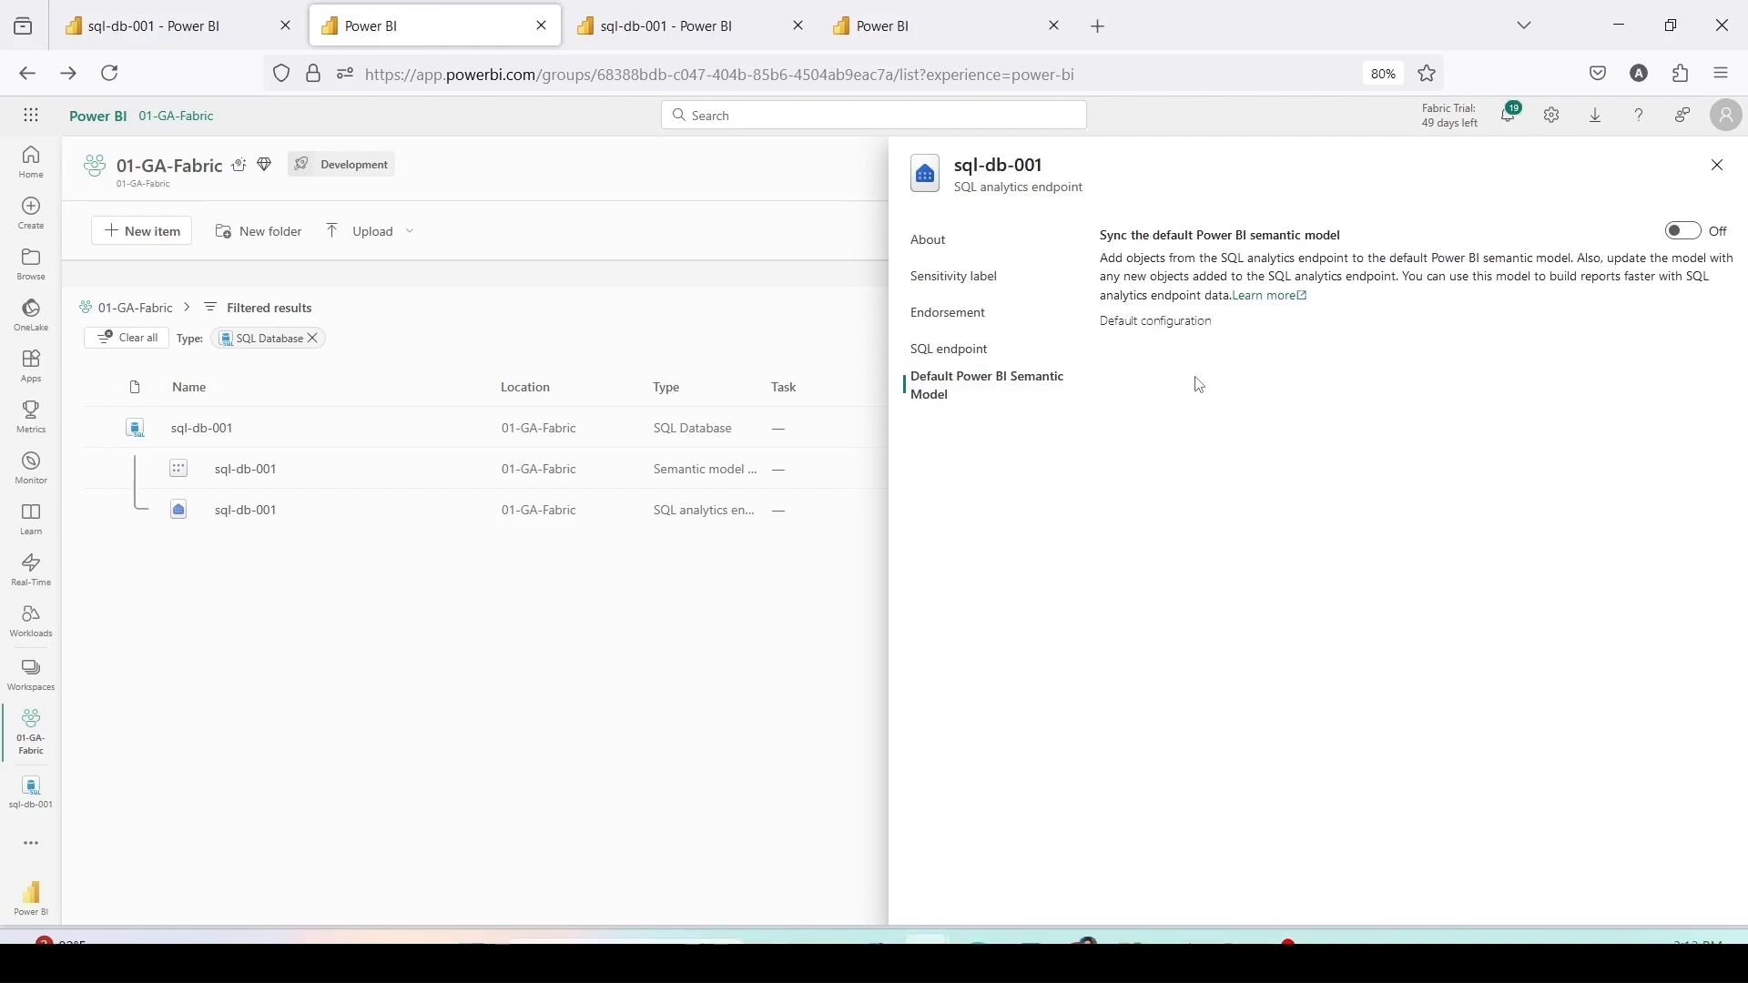
{"action": "left_click", "coordinate": [773, 604]}
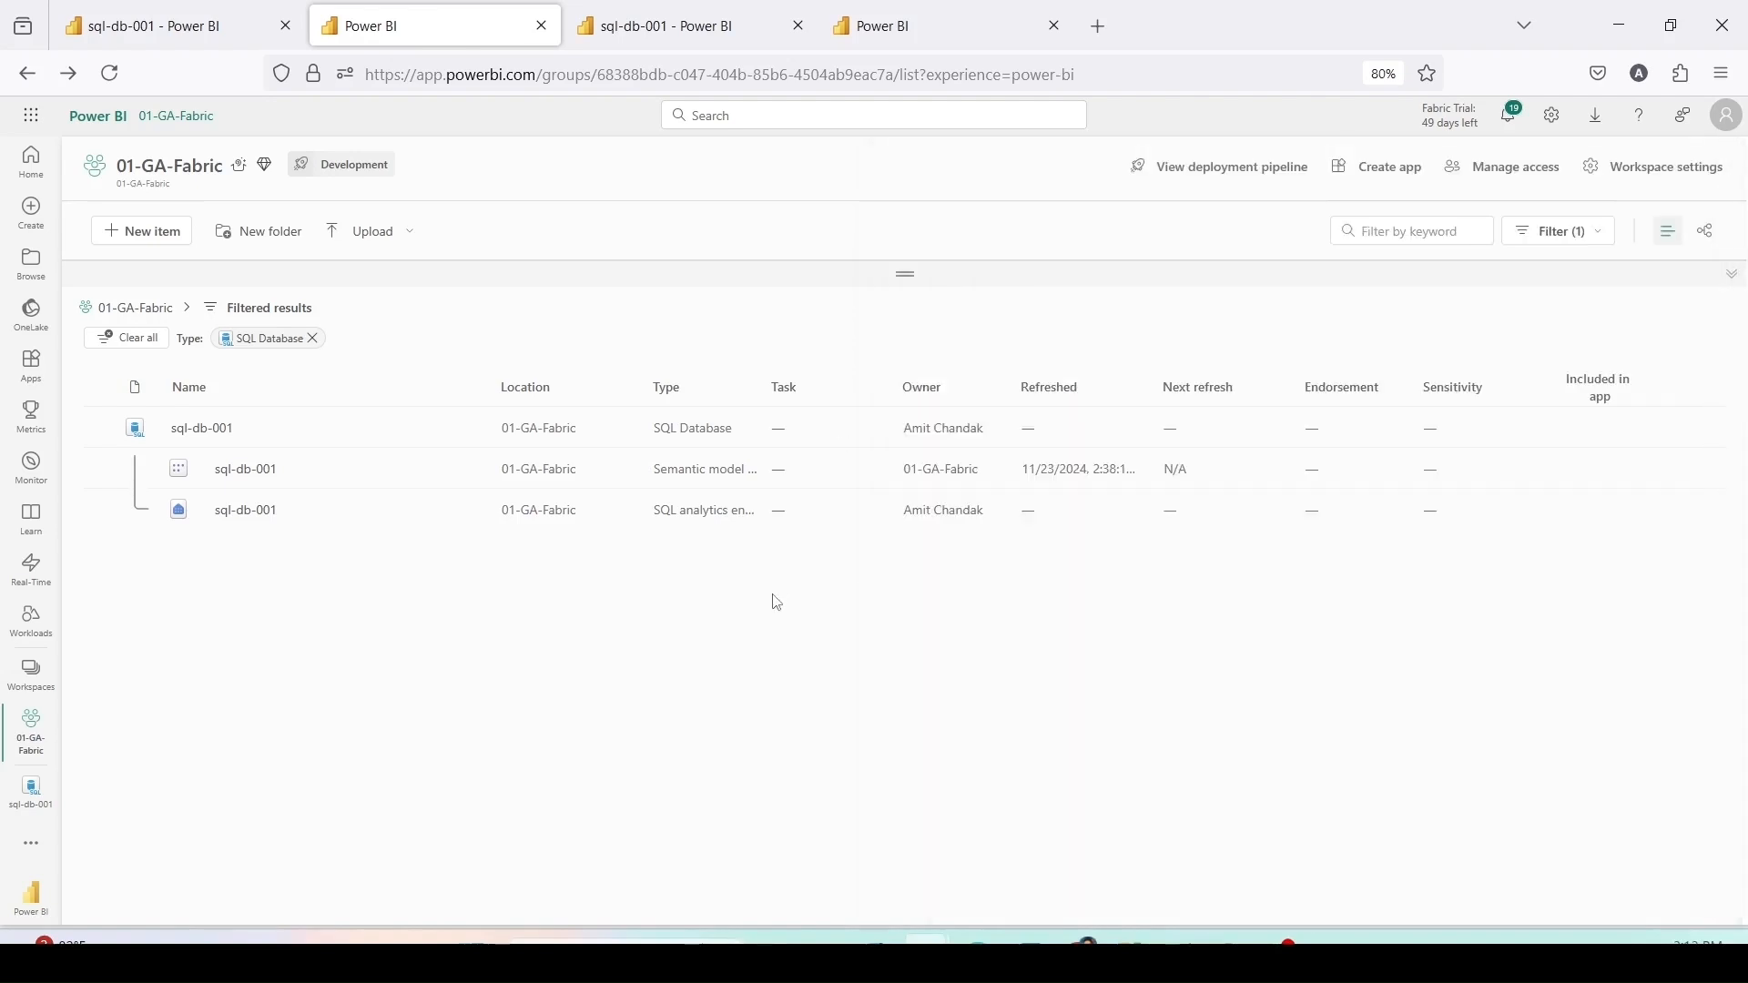
{"action": "left_click", "coordinate": [467, 510]}
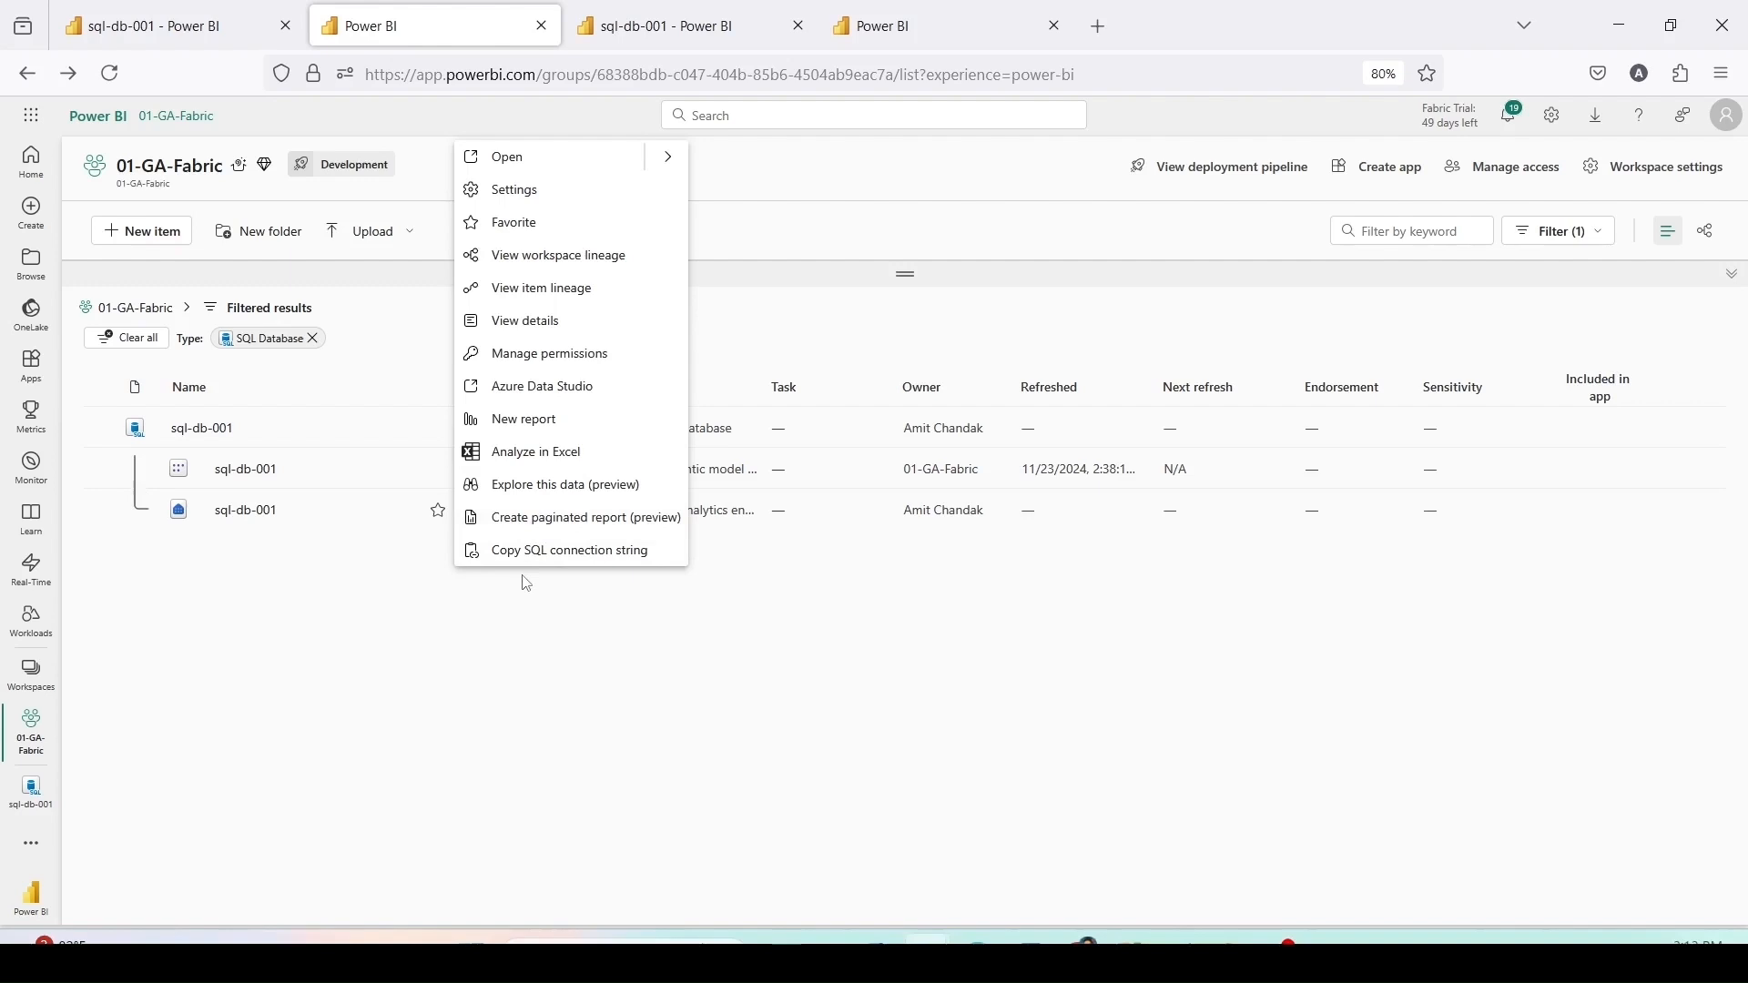
{"action": "left_click", "coordinate": [473, 685]}
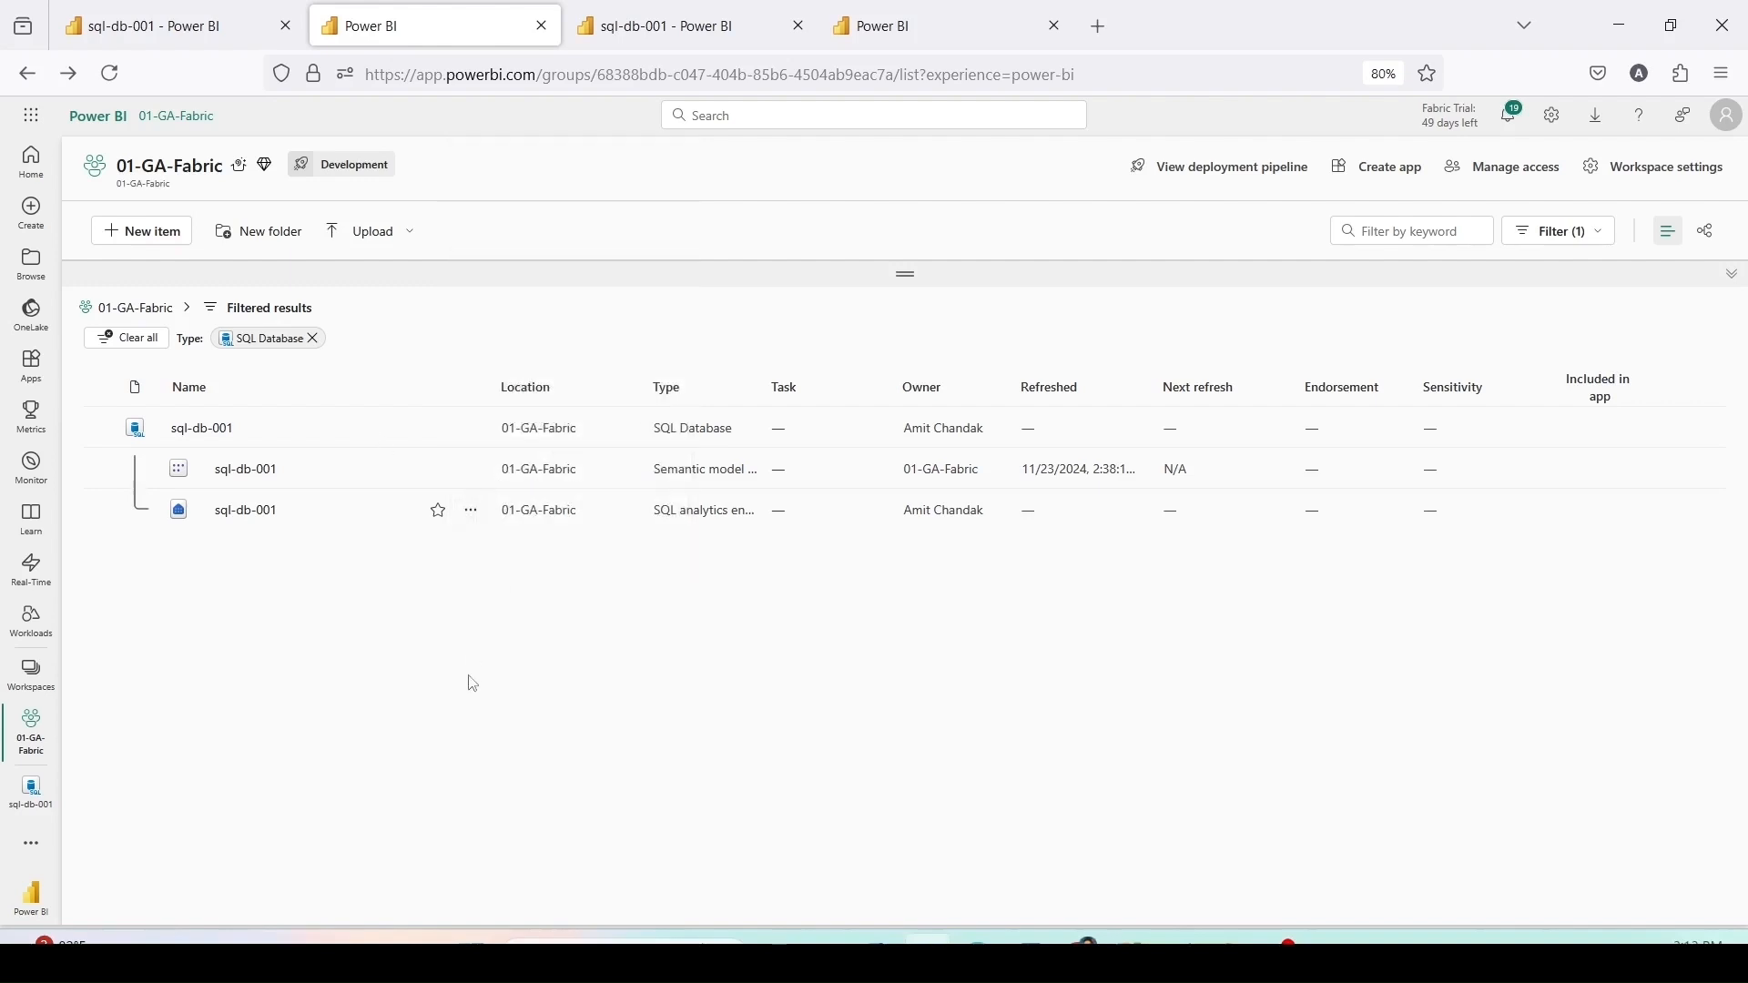
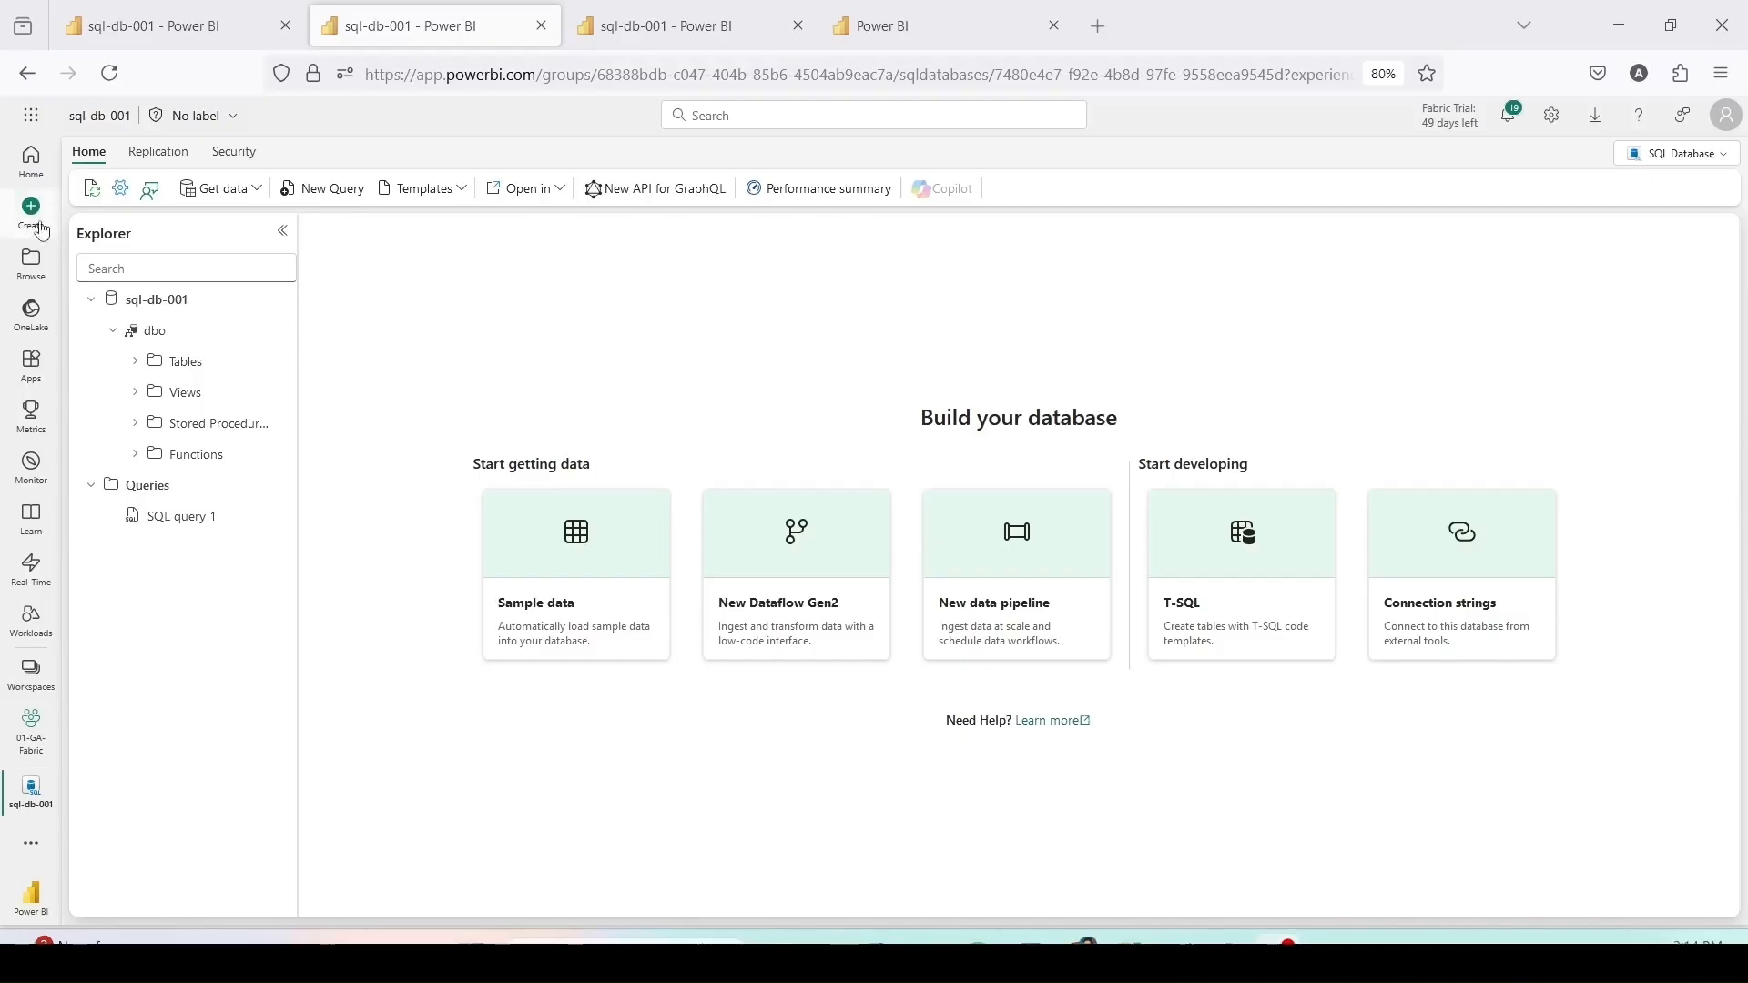
Step: Create a new Dataflow Gen2 for getting data into the sql-db-001 SQL database
{"action": "left_click", "coordinate": [221, 188]}
{"action": "left_click", "coordinate": [398, 371]}
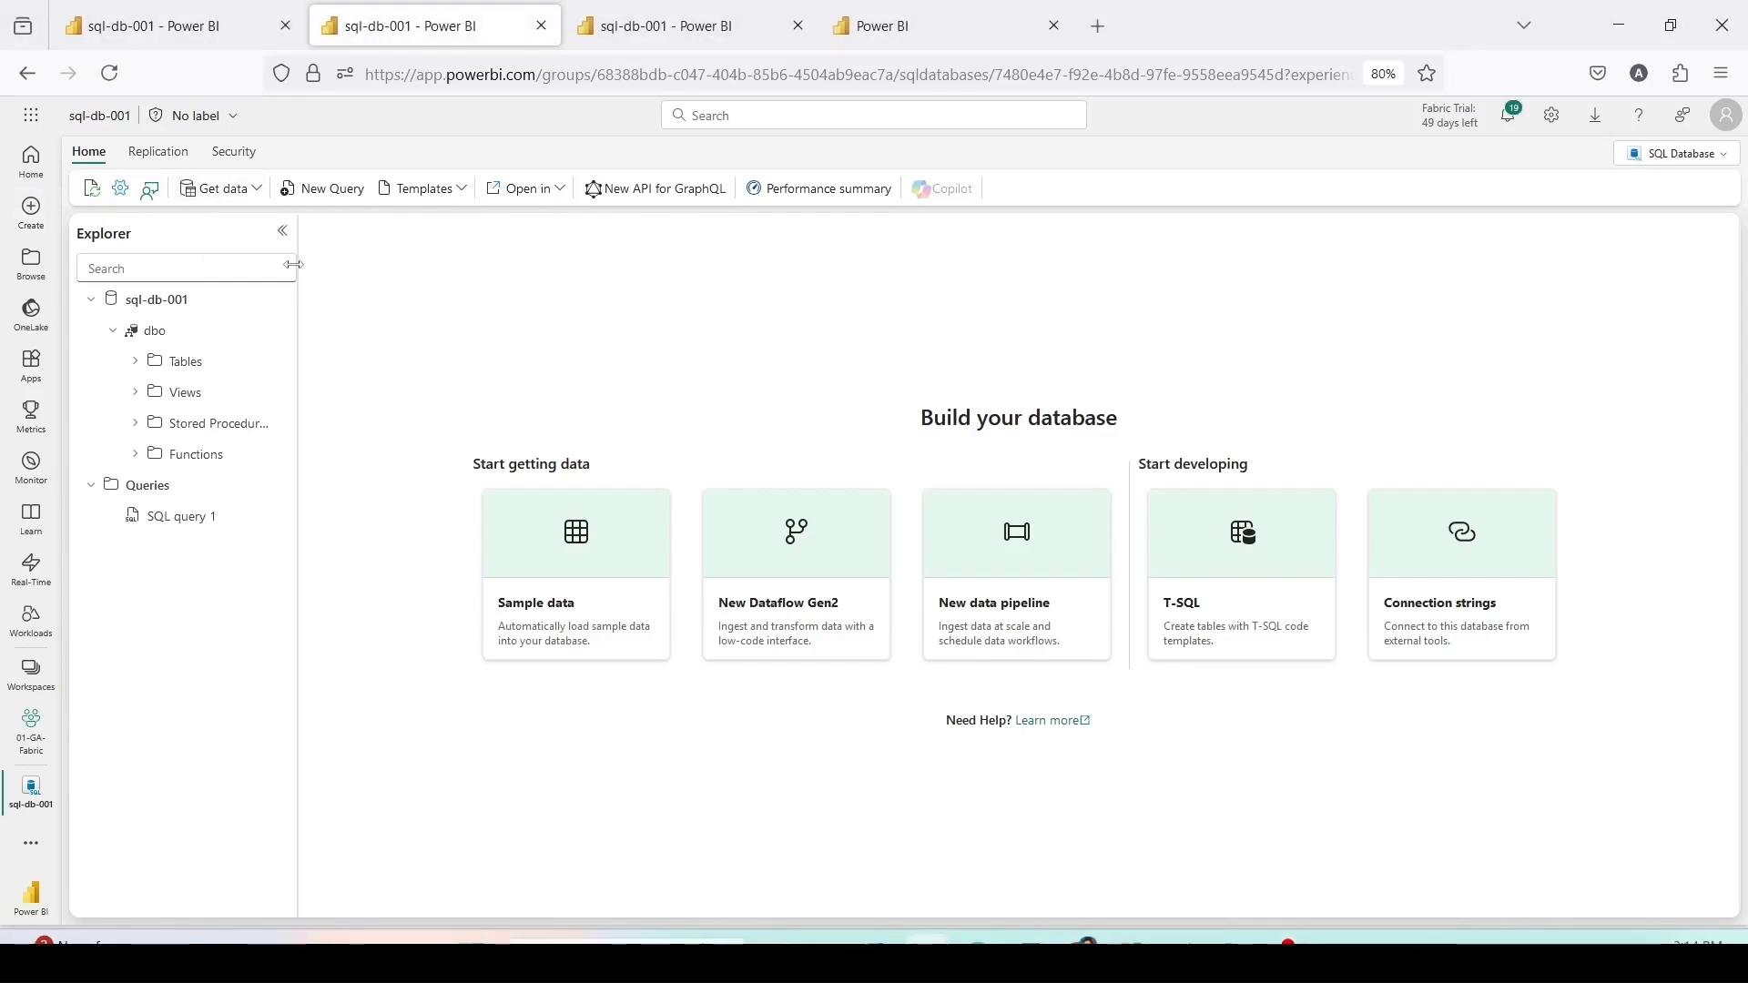
{"action": "left_click", "coordinate": [234, 188]}
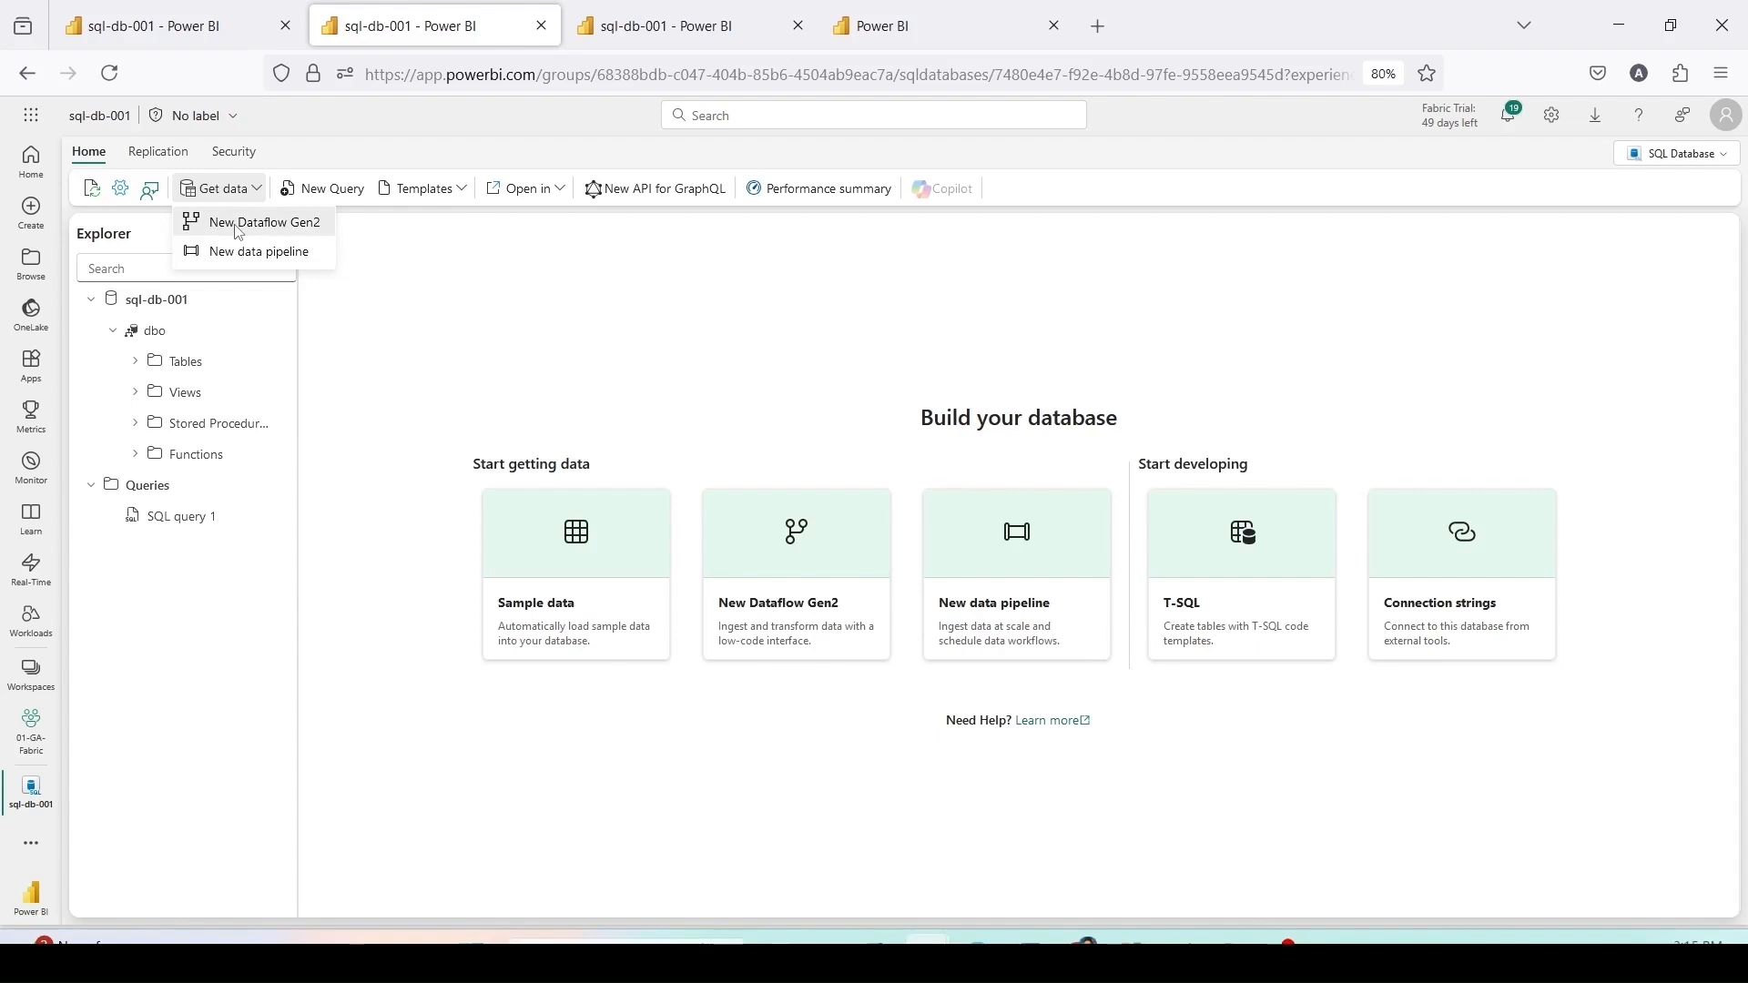
{"action": "left_click", "coordinate": [239, 223]}
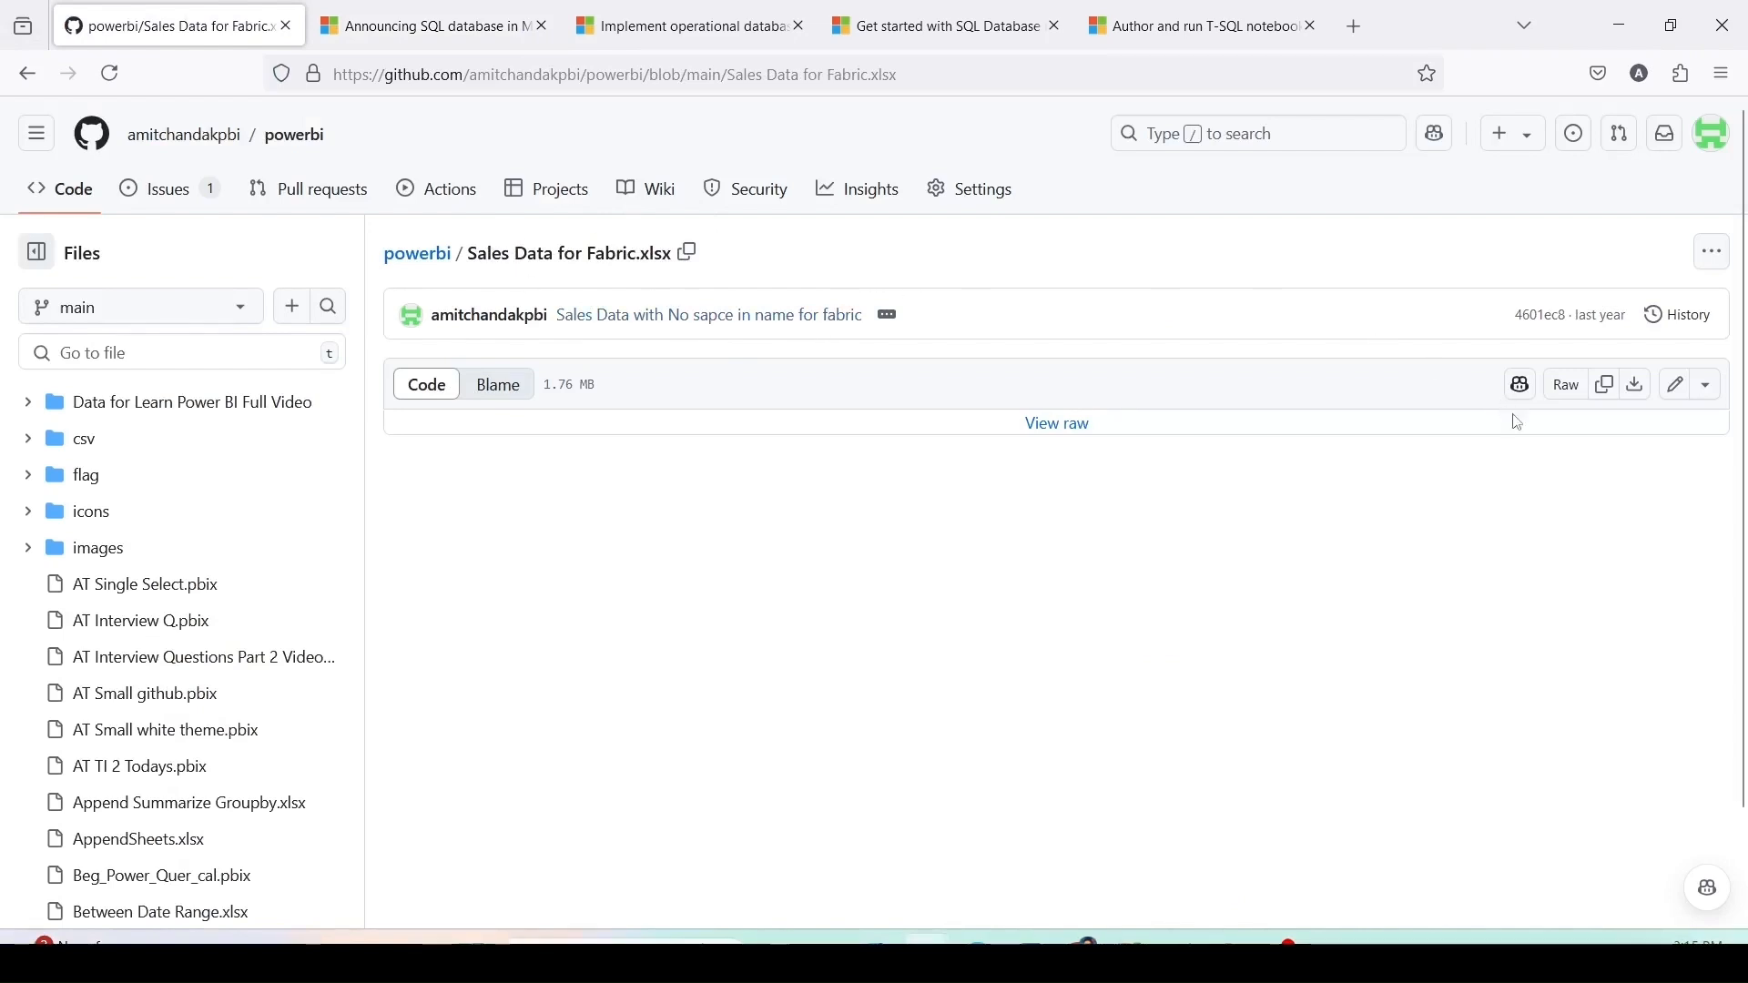
Step: Copy the raw file link of Sales Data for Fabric.xlsx on GitHub and switch back to the Power BI dataflow
{"action": "right_click", "coordinate": [1563, 399]}
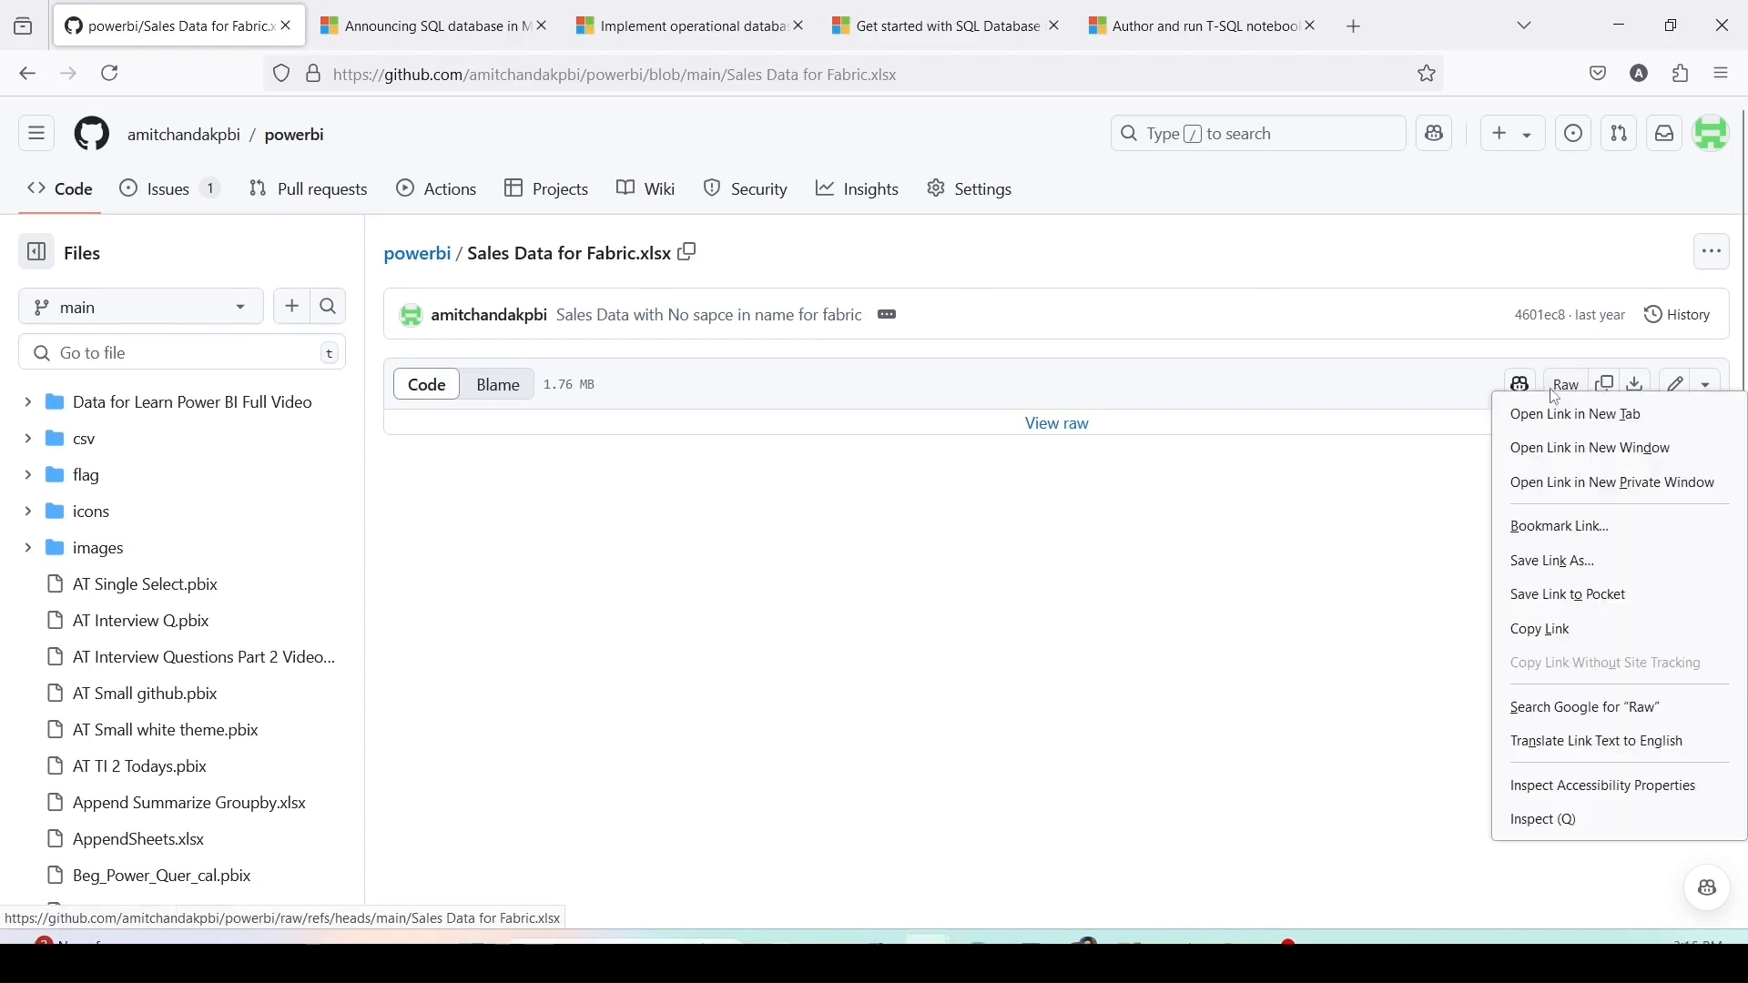
{"action": "left_click", "coordinate": [1536, 631]}
{"action": "key", "text": "alt+Tab"}
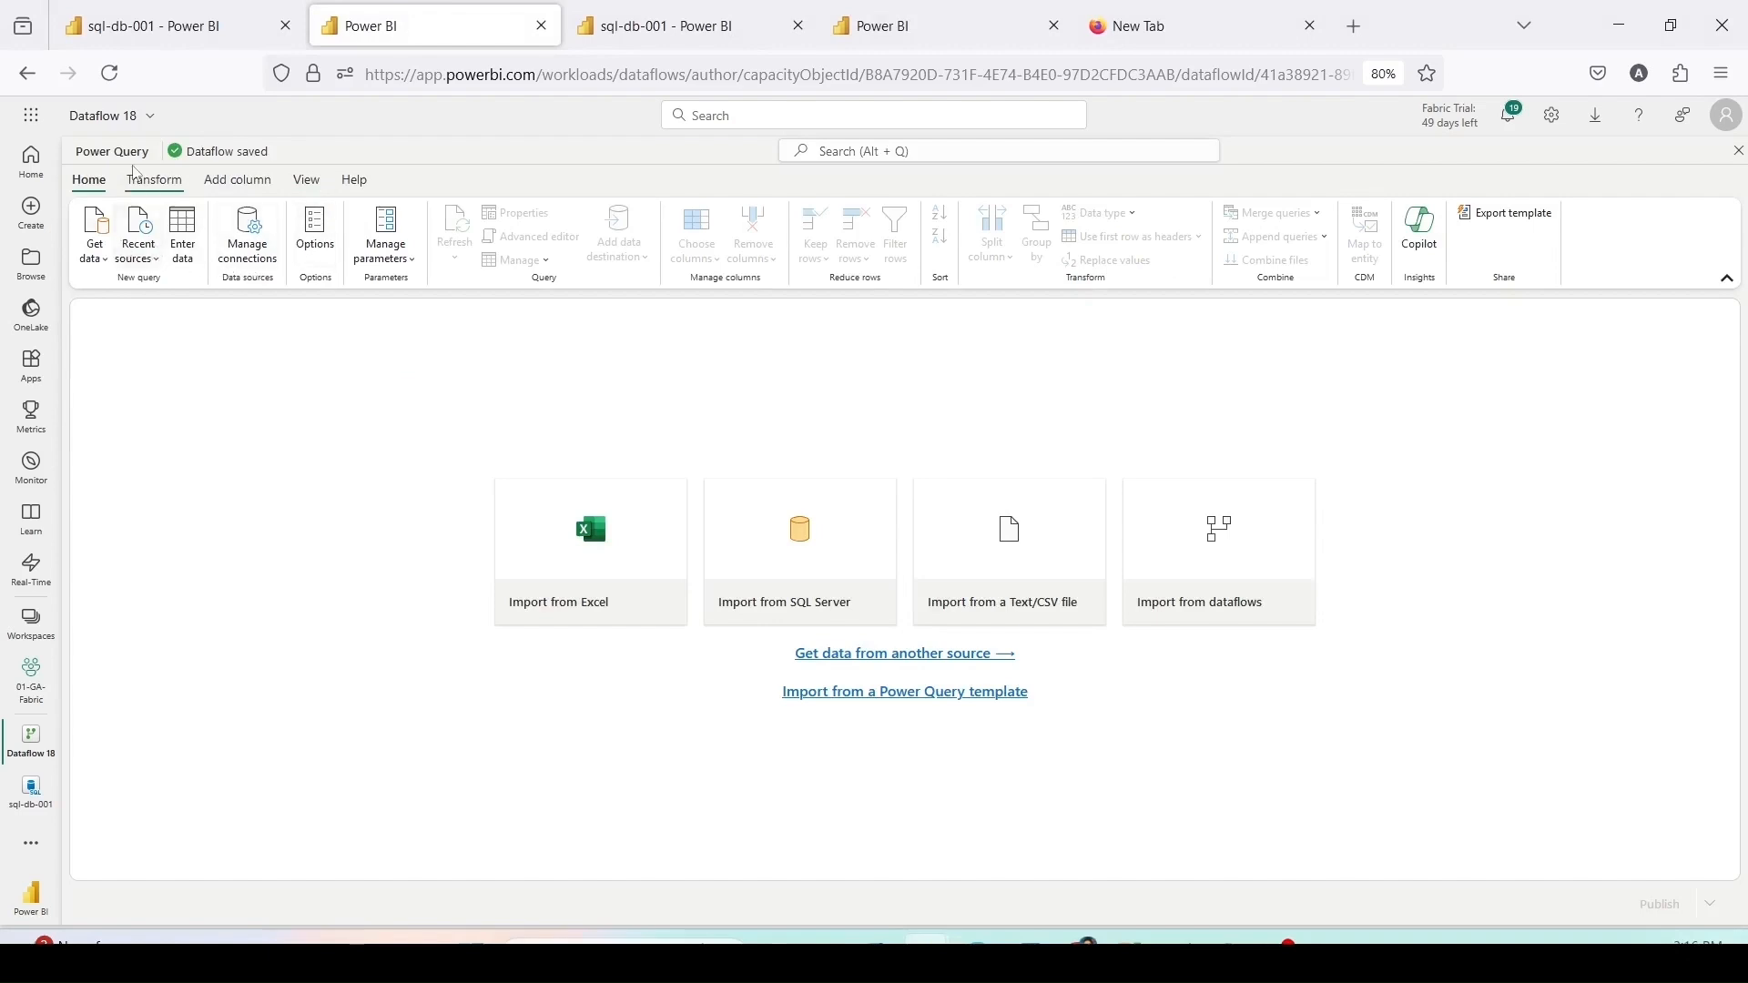
Step: Rename the dataflow as "Load Data to SQL DB"
{"action": "left_click", "coordinate": [118, 116]}
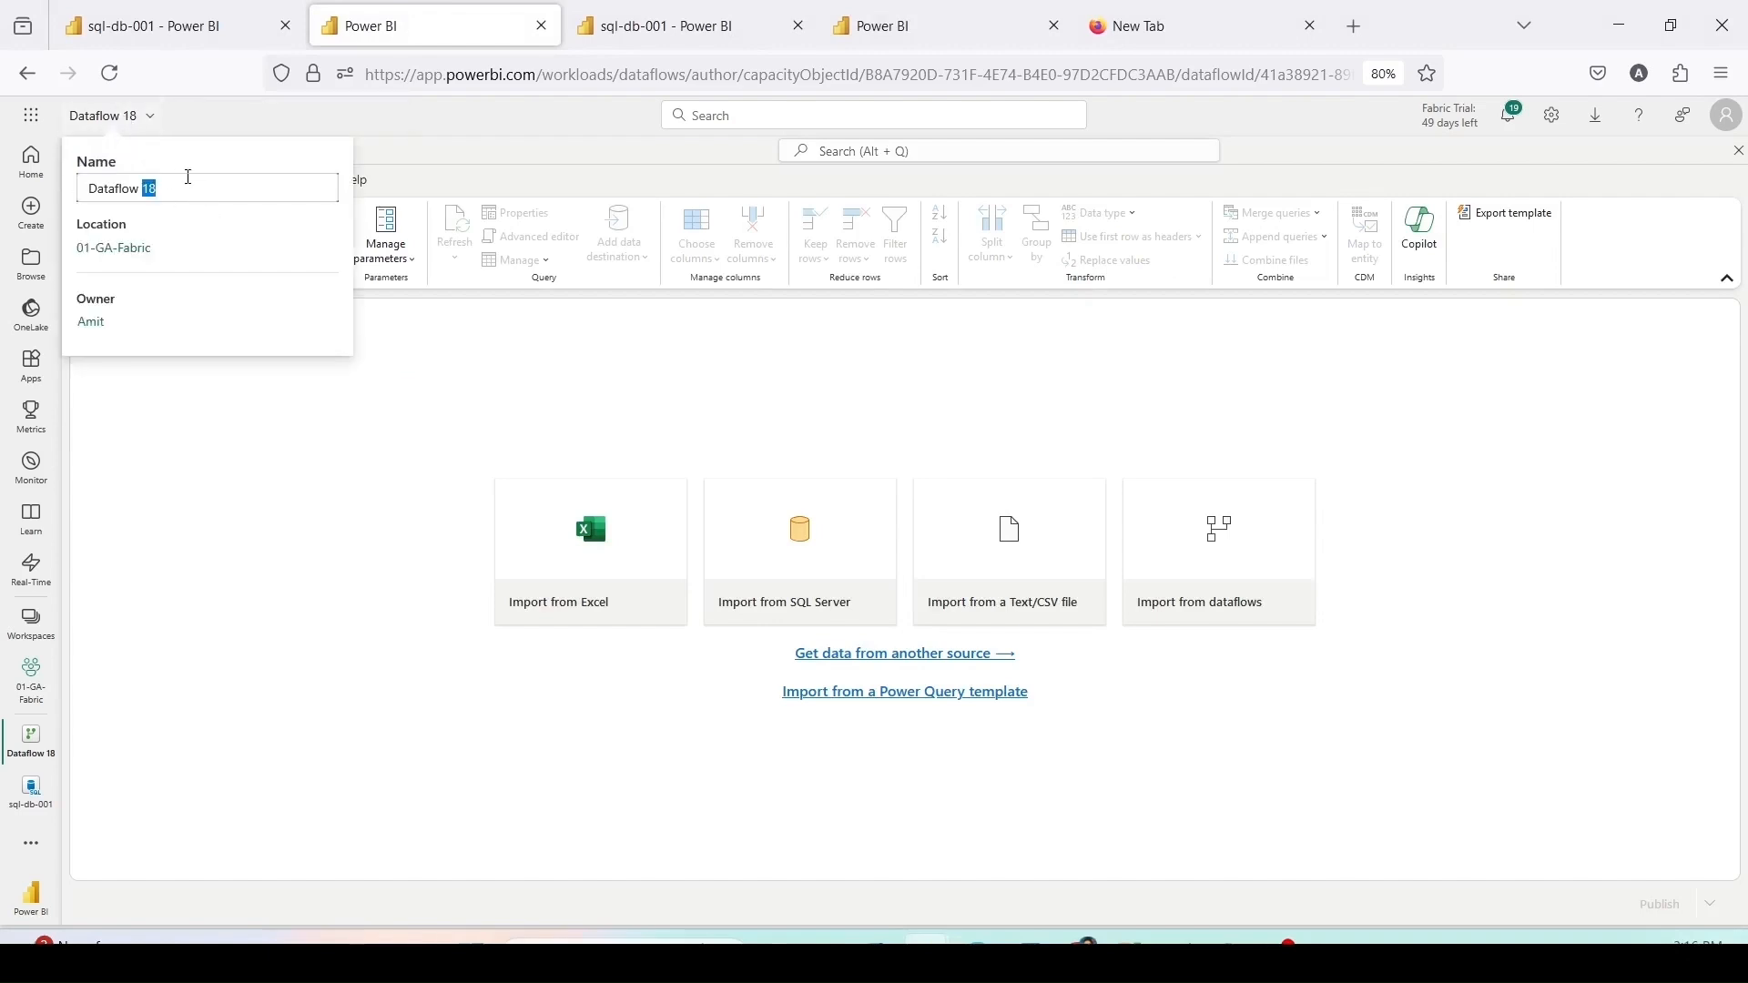
{"action": "left_click_drag", "start_coordinate": [212, 195], "coordinate": [66, 202]}
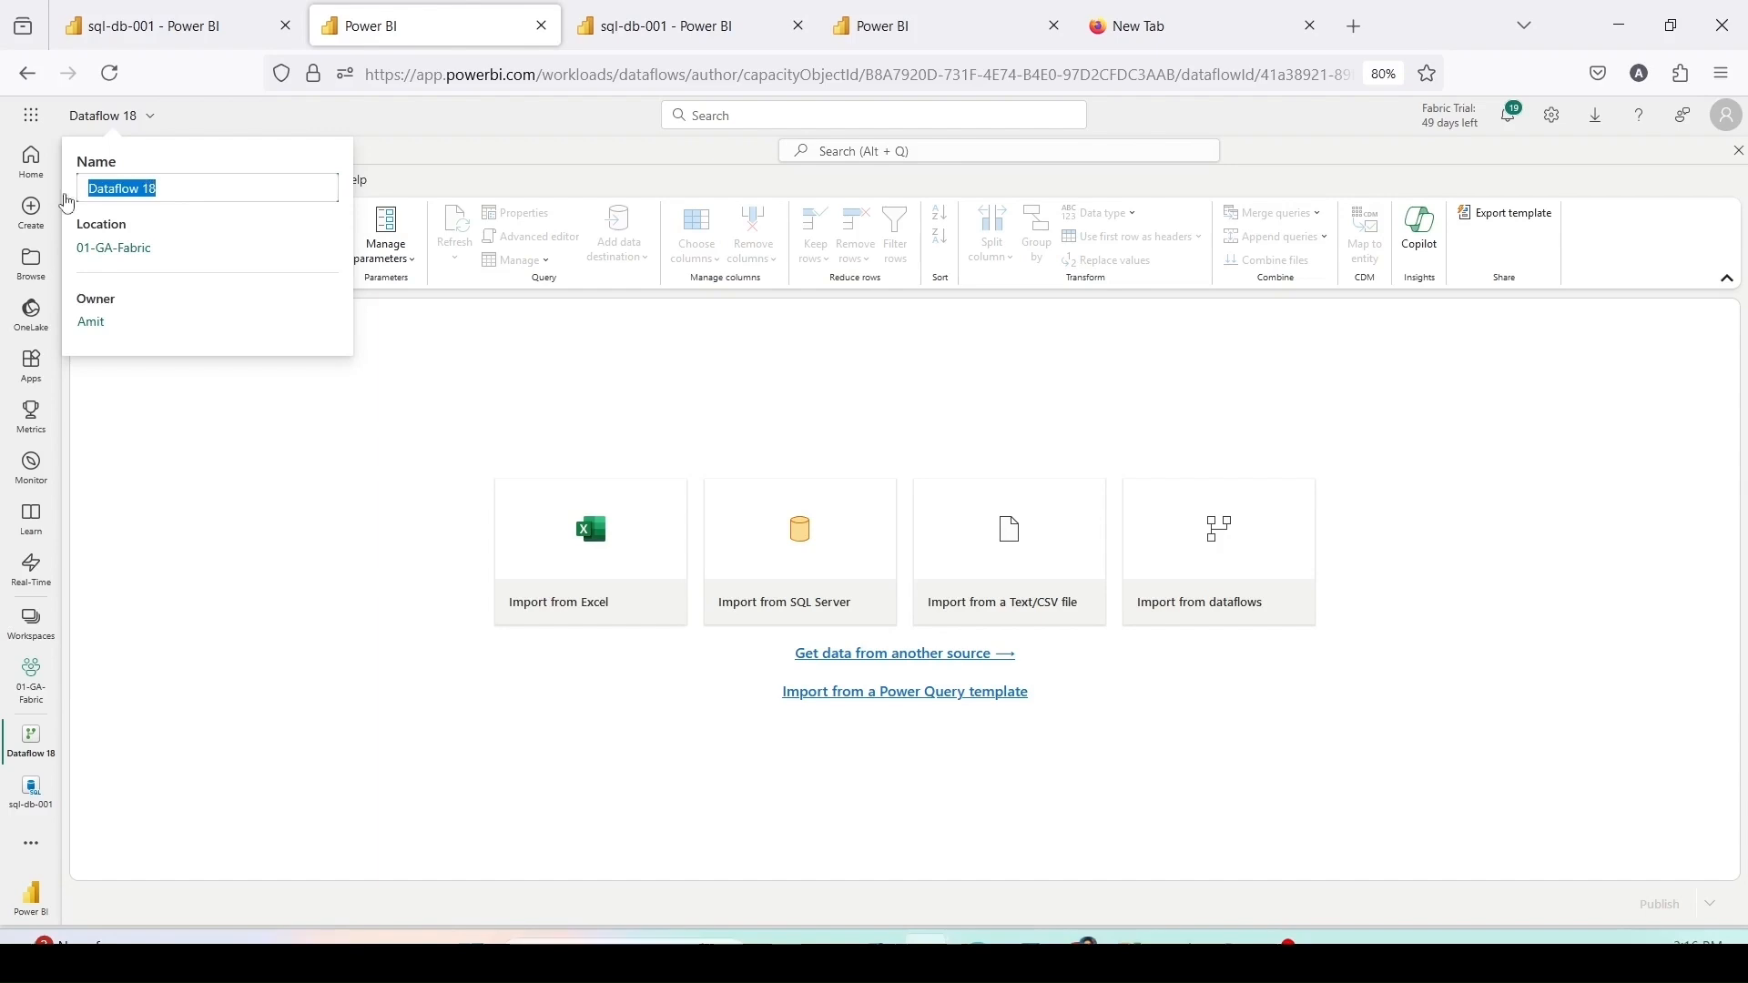
{"action": "type", "text": "Load"}
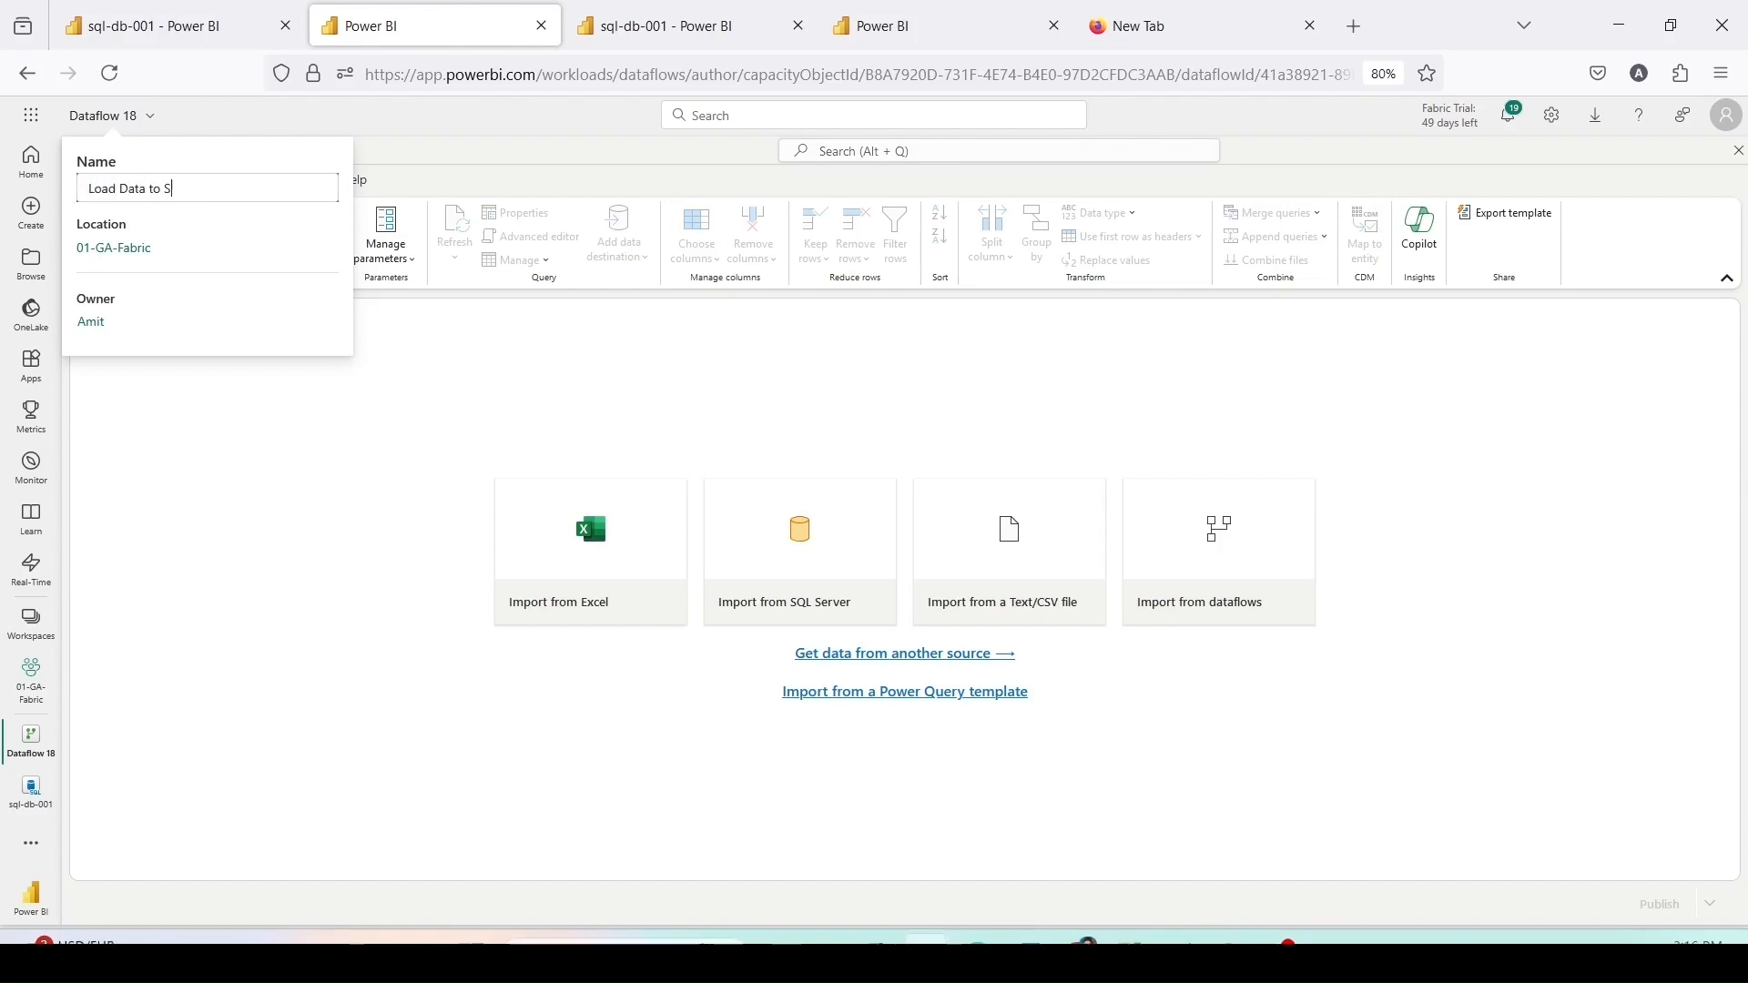
{"action": "type", "text": " Data to SQL DB"}
{"action": "key", "text": "Return"}
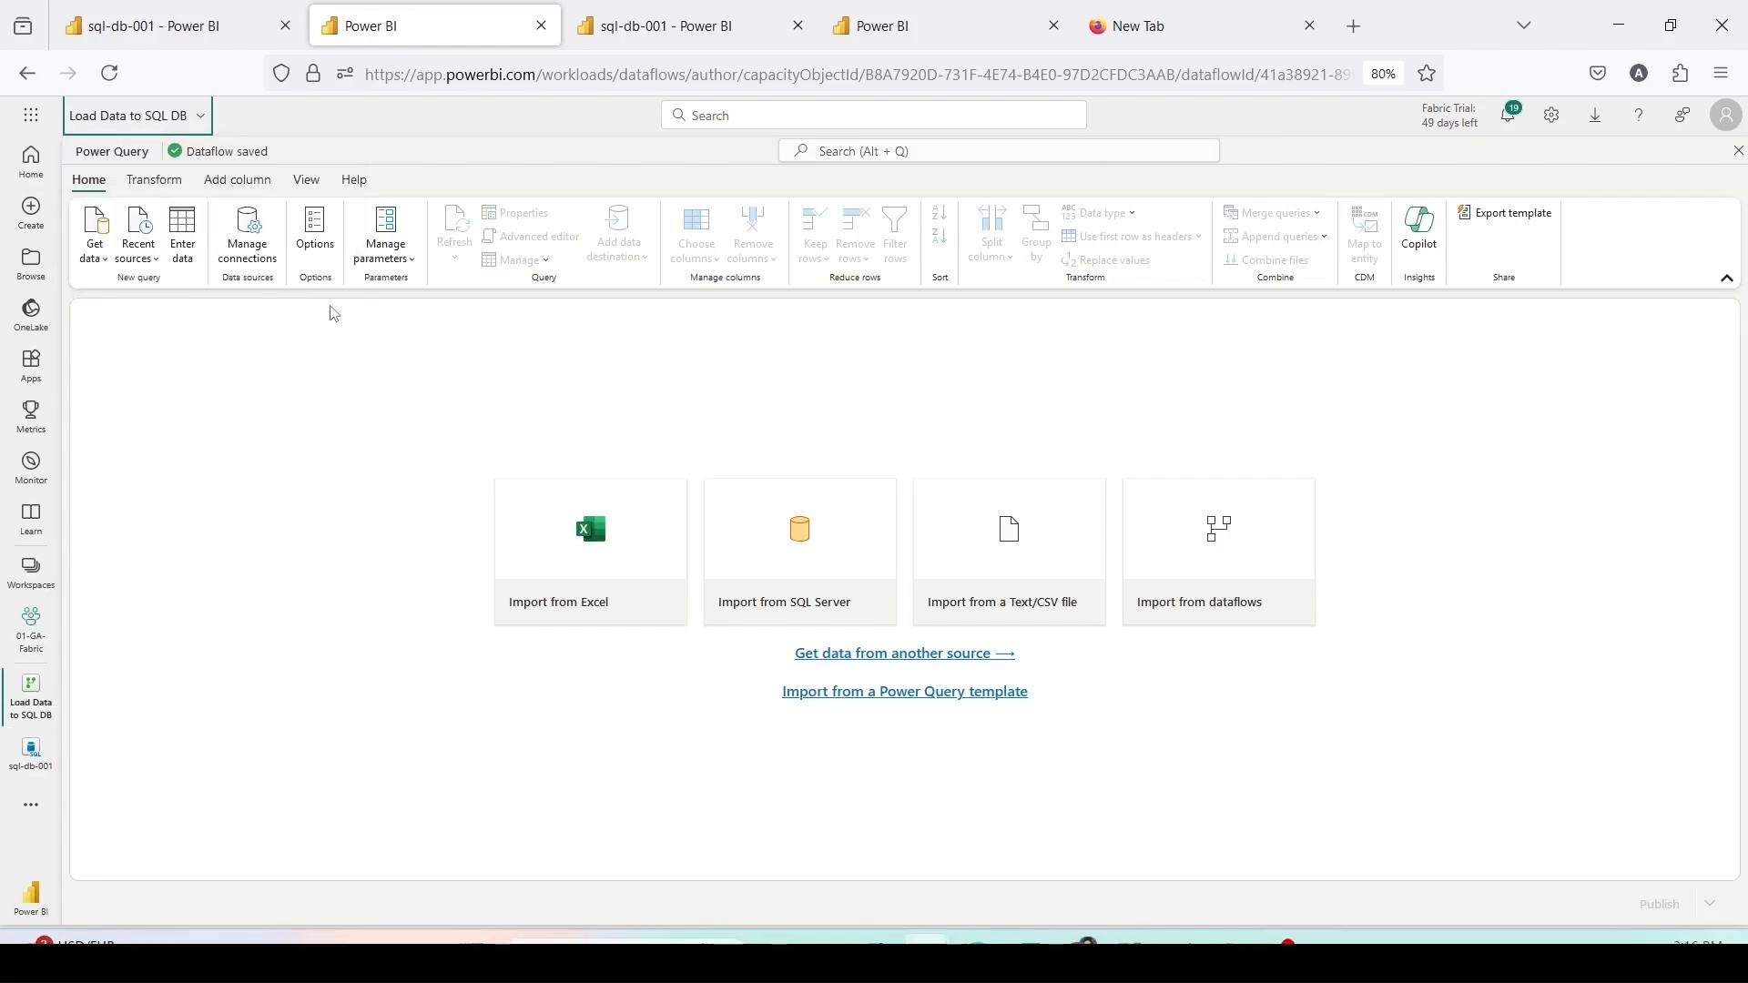
Step: Connect the dataflow to a Web API source using the copied link to Sales Data for Fabric.xlsx and its existing anonymous connection
{"action": "left_click", "coordinate": [95, 259]}
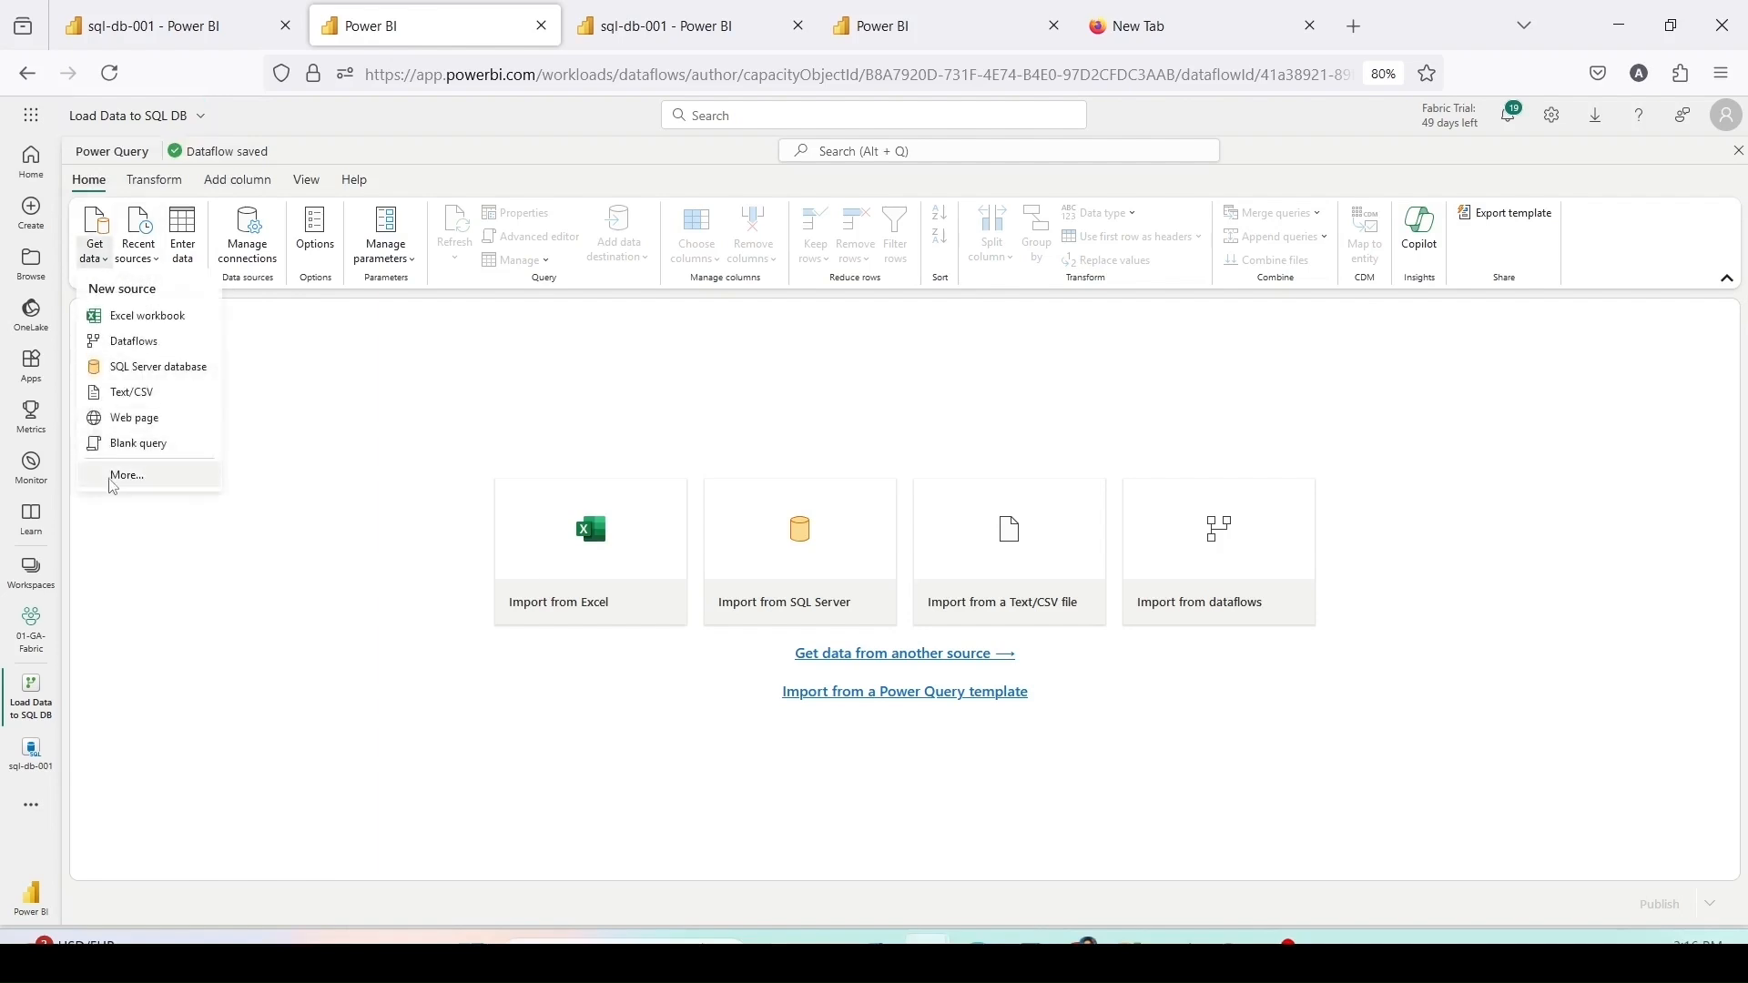
{"action": "left_click", "coordinate": [114, 481]}
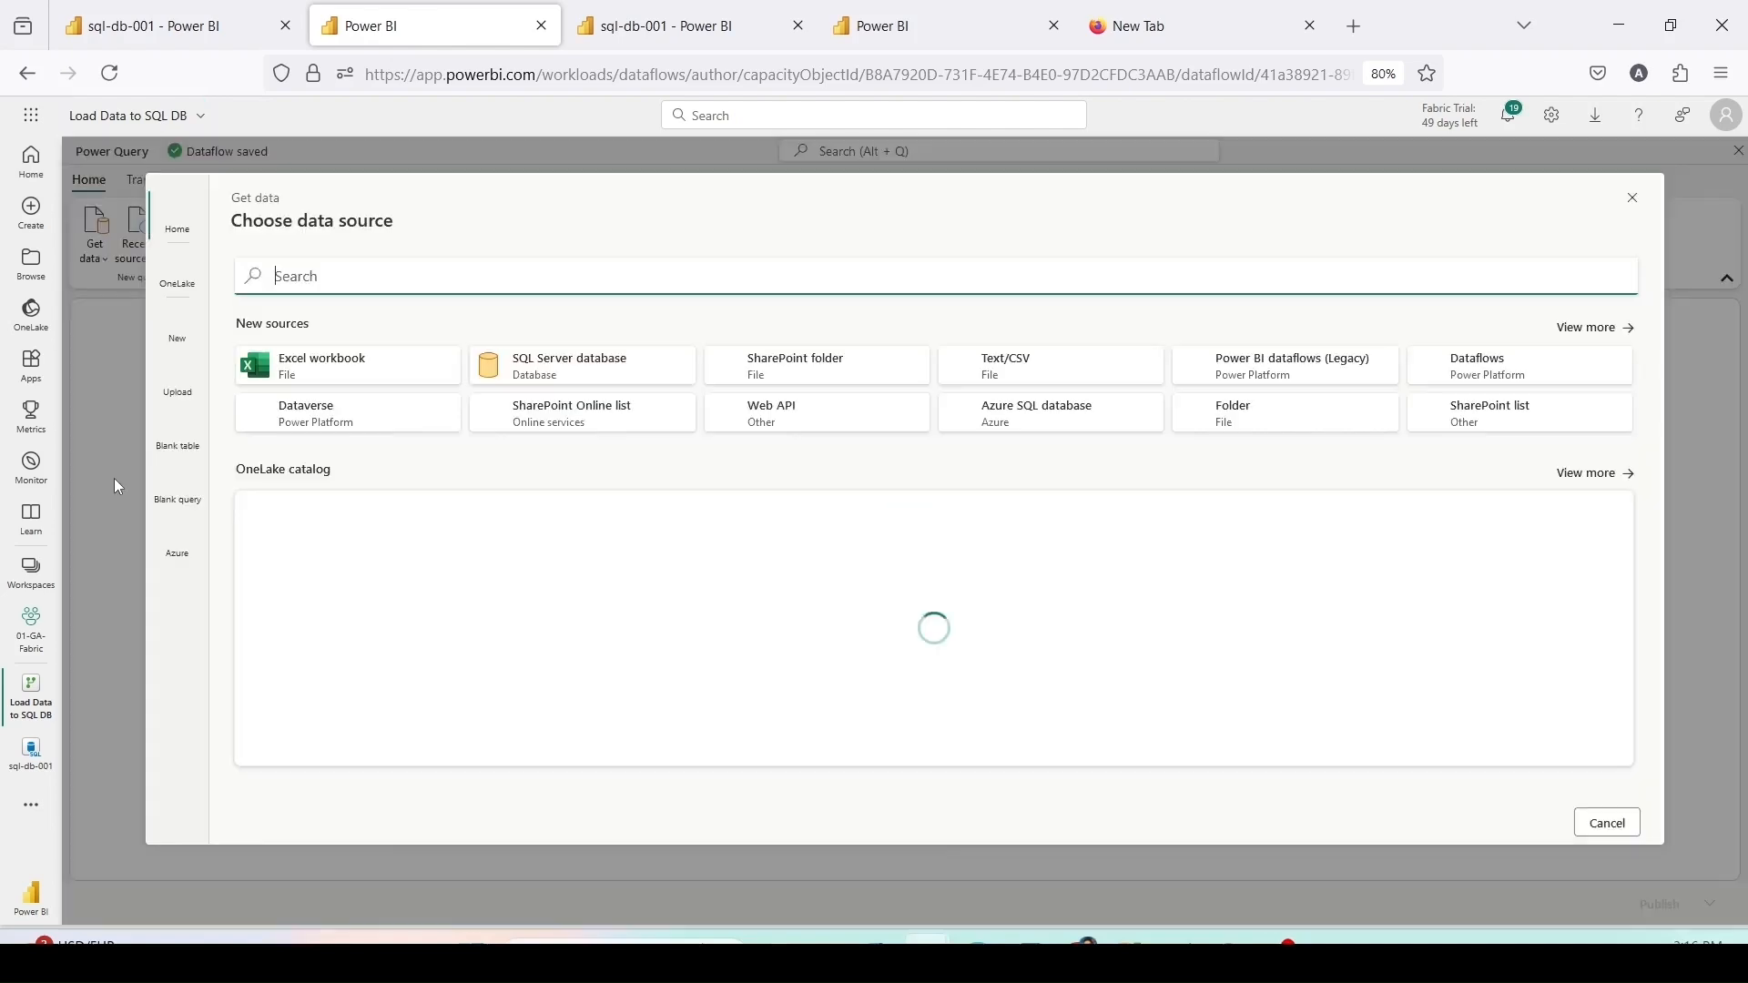
{"action": "left_click", "coordinate": [827, 429]}
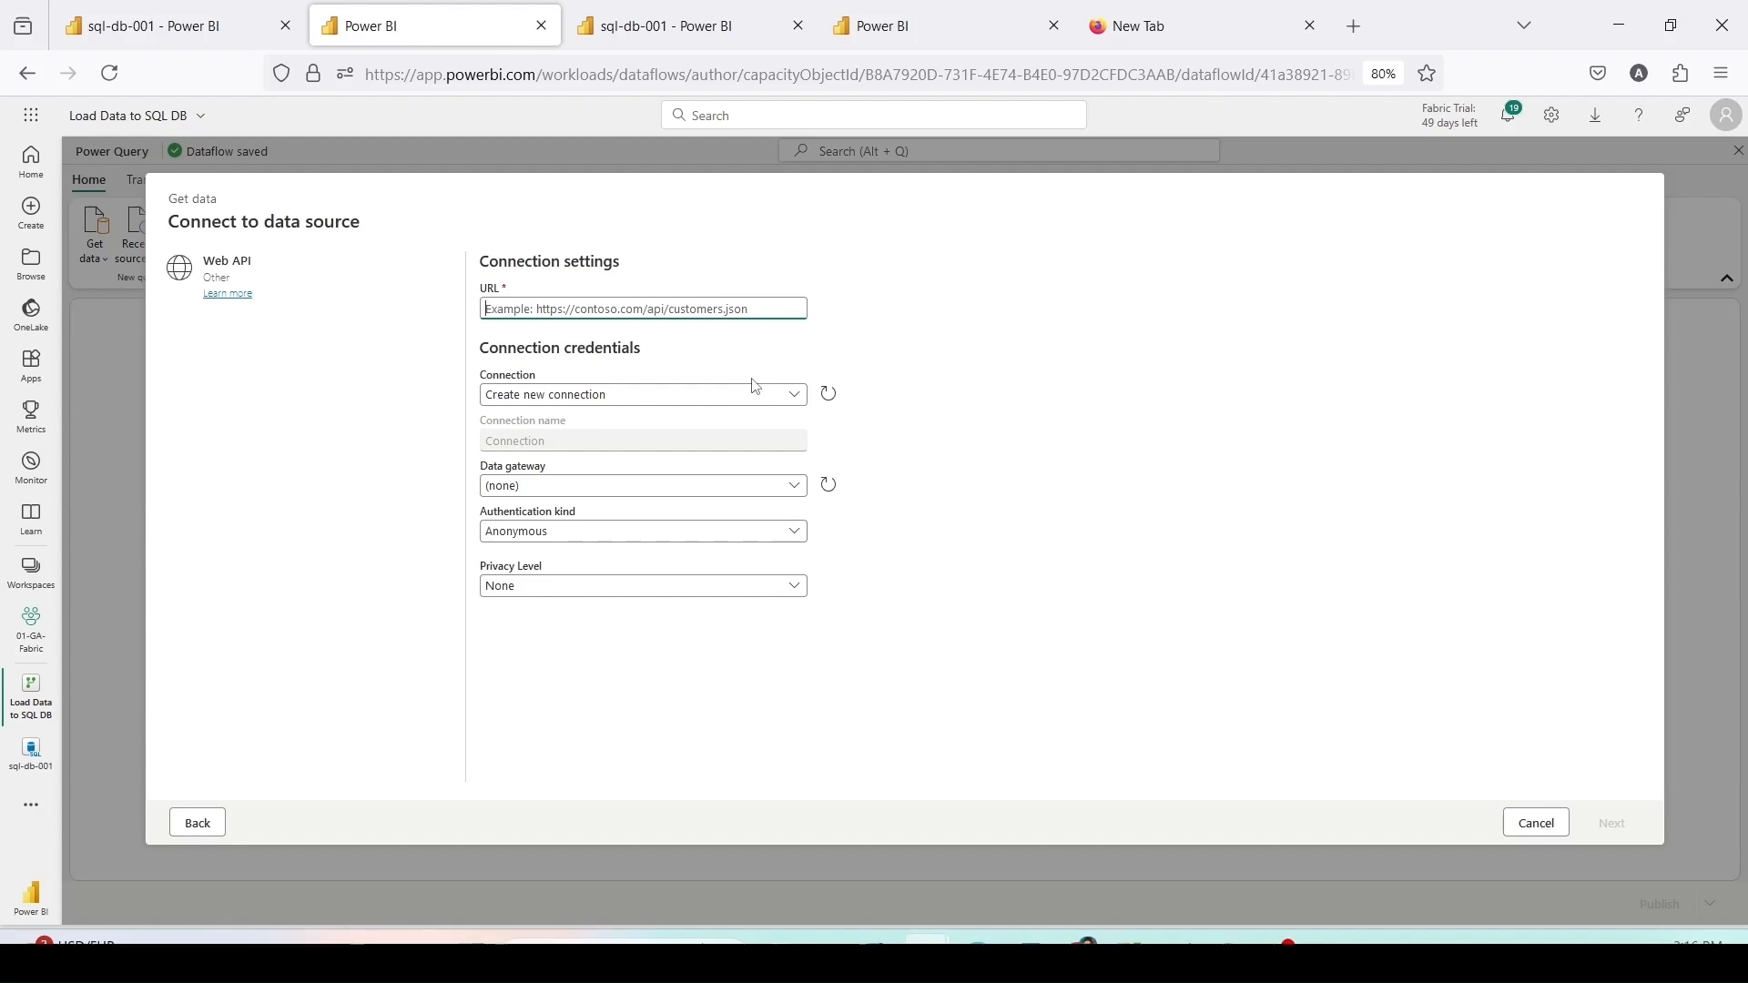
{"action": "key", "text": "ctrl+v"}
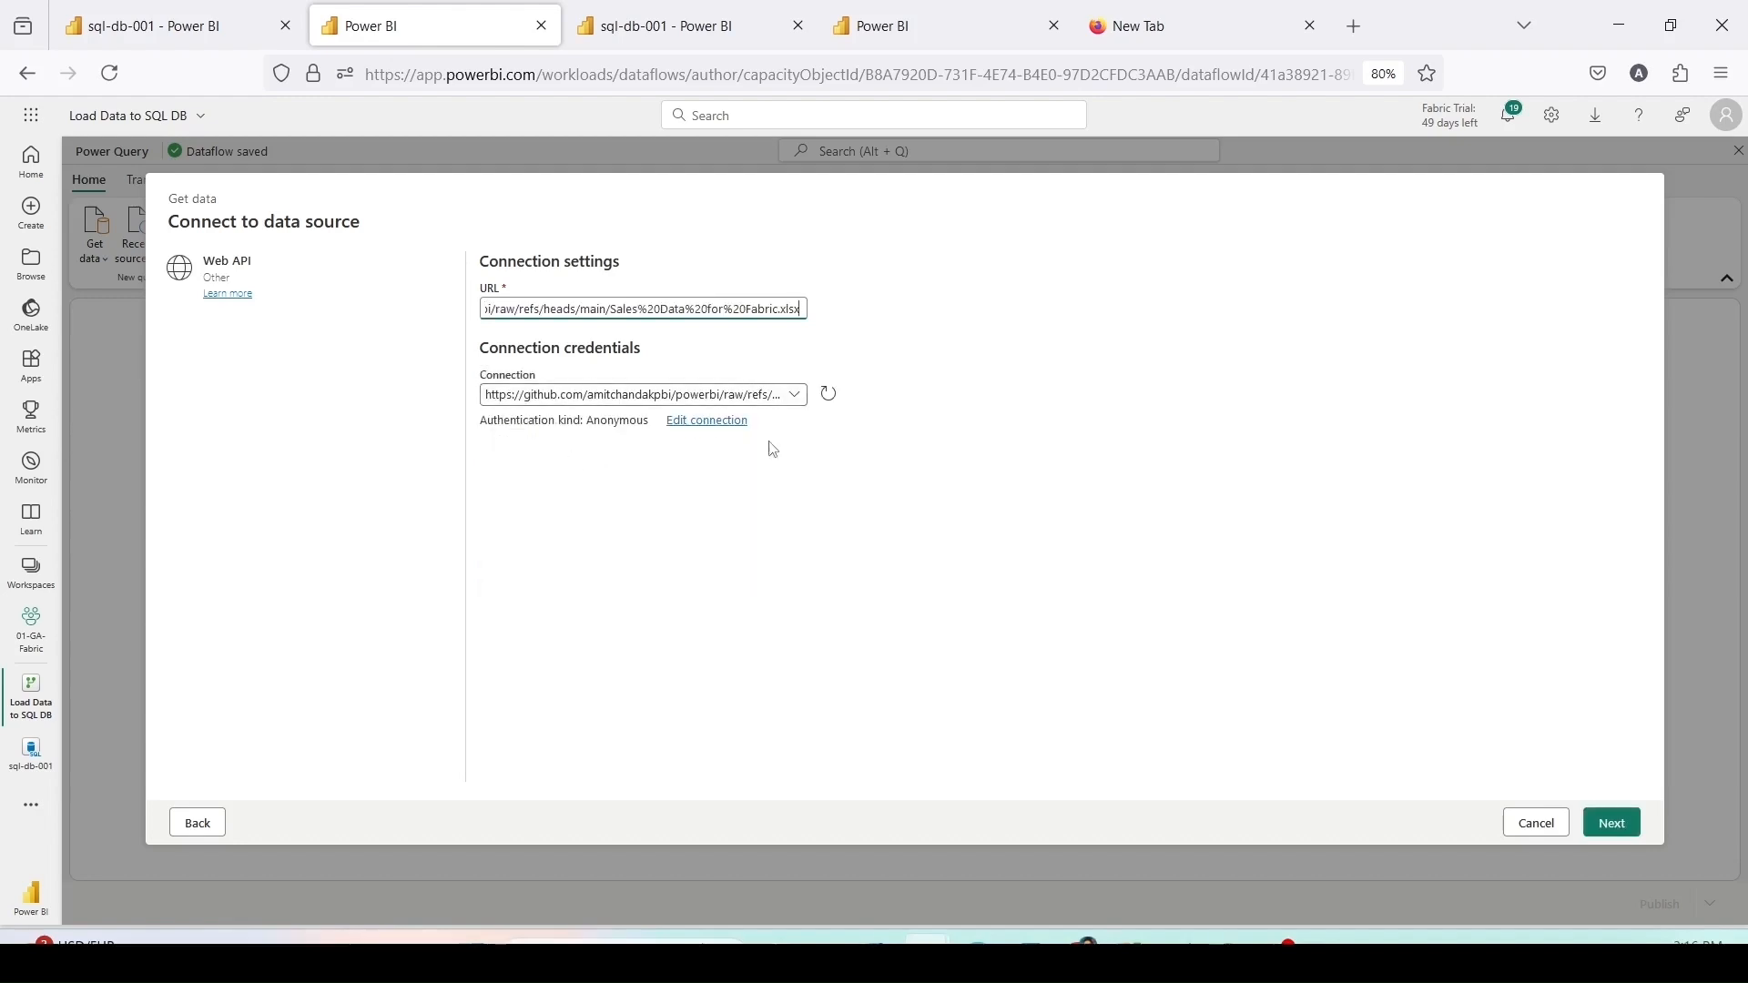
{"action": "left_click", "coordinate": [1608, 832]}
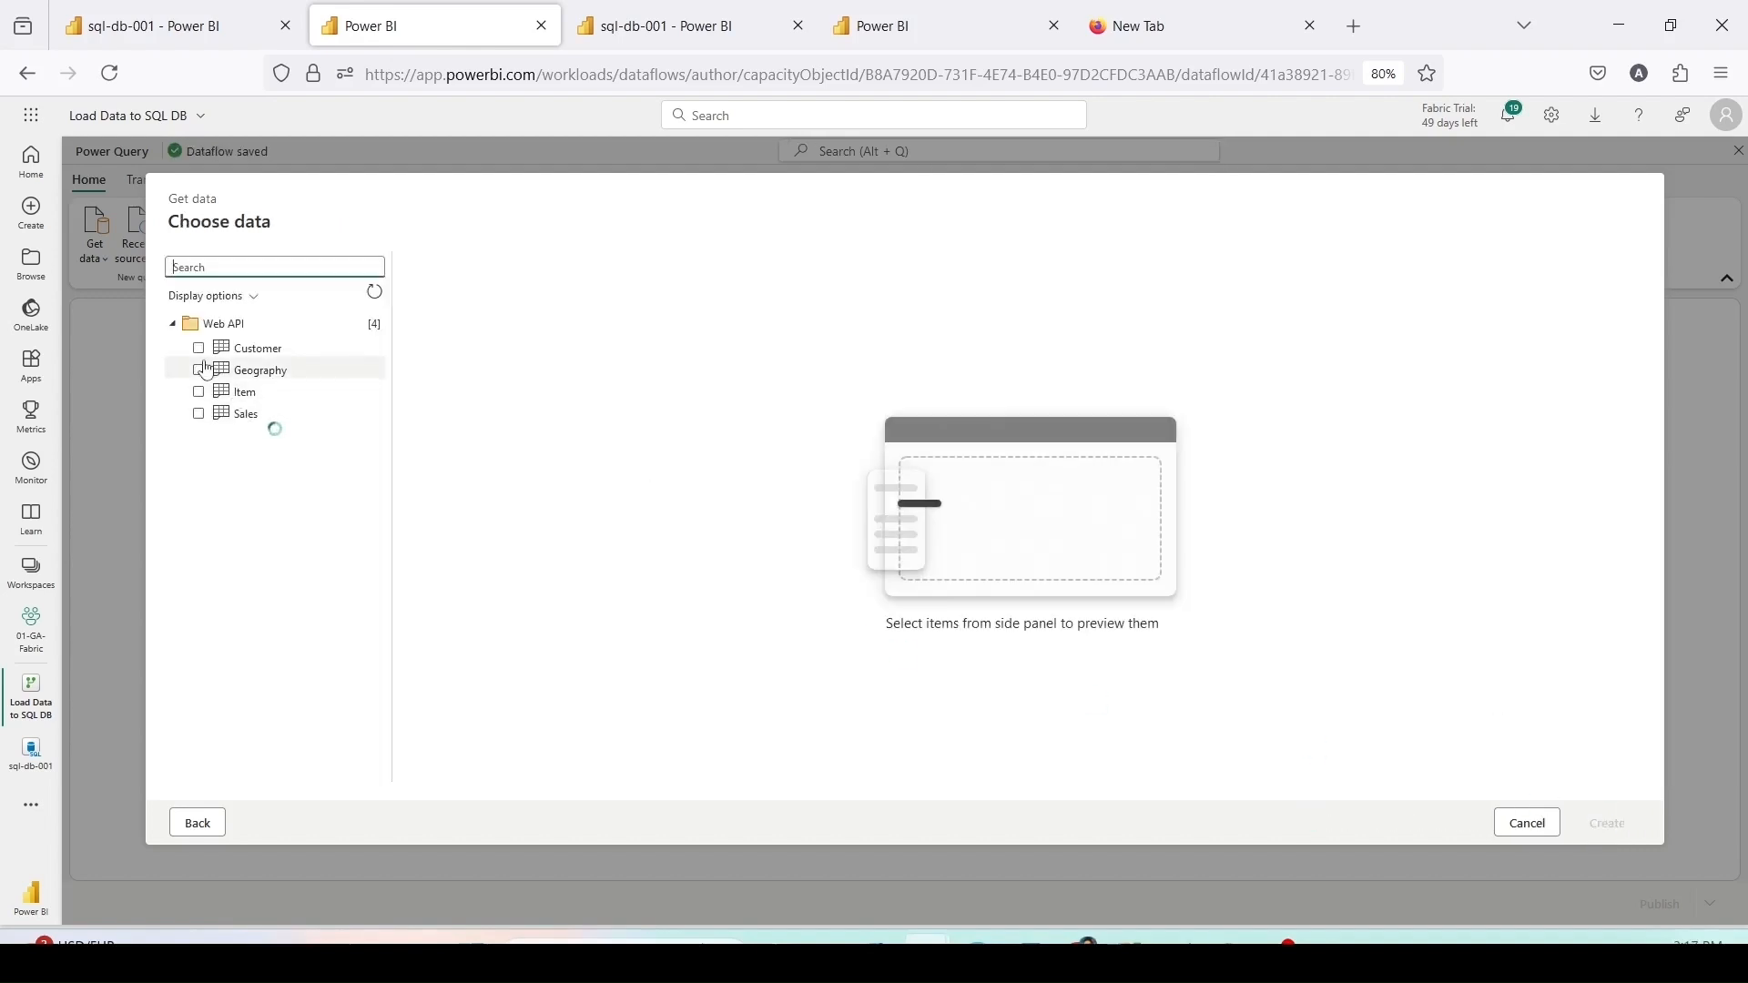
Step: Select the Customer and Geography tables from the workbook and create their queries
{"action": "left_click", "coordinate": [204, 357]}
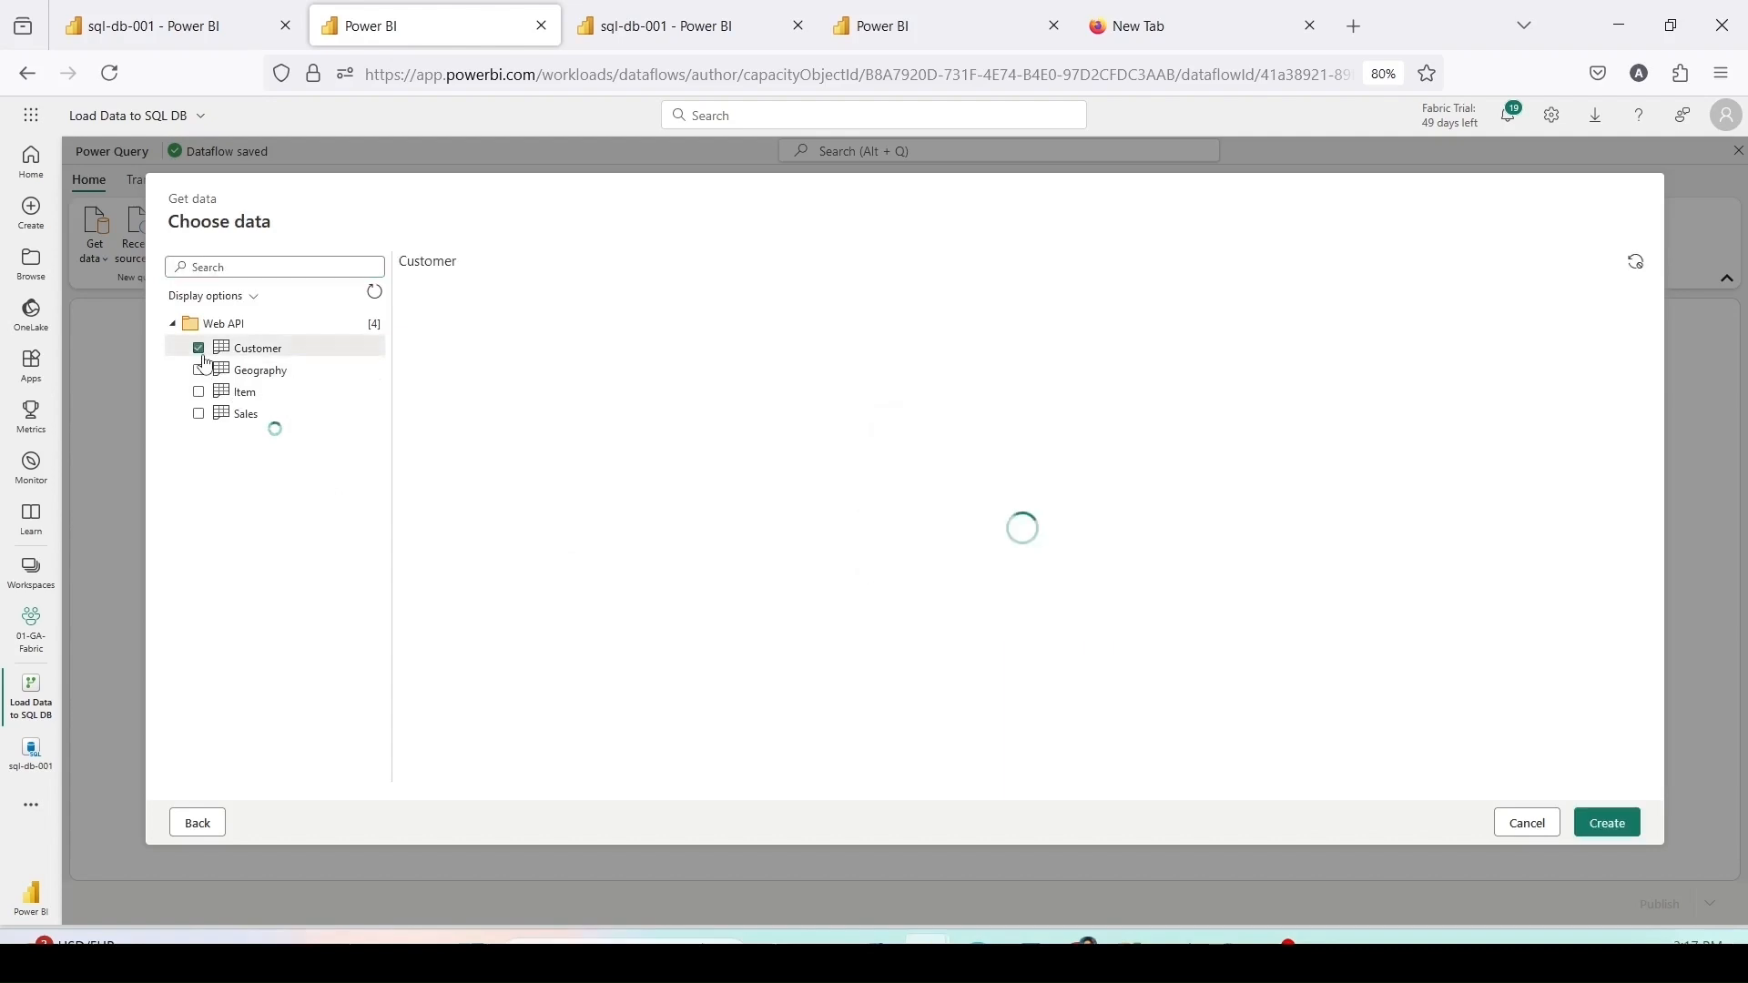
{"action": "left_click", "coordinate": [204, 374]}
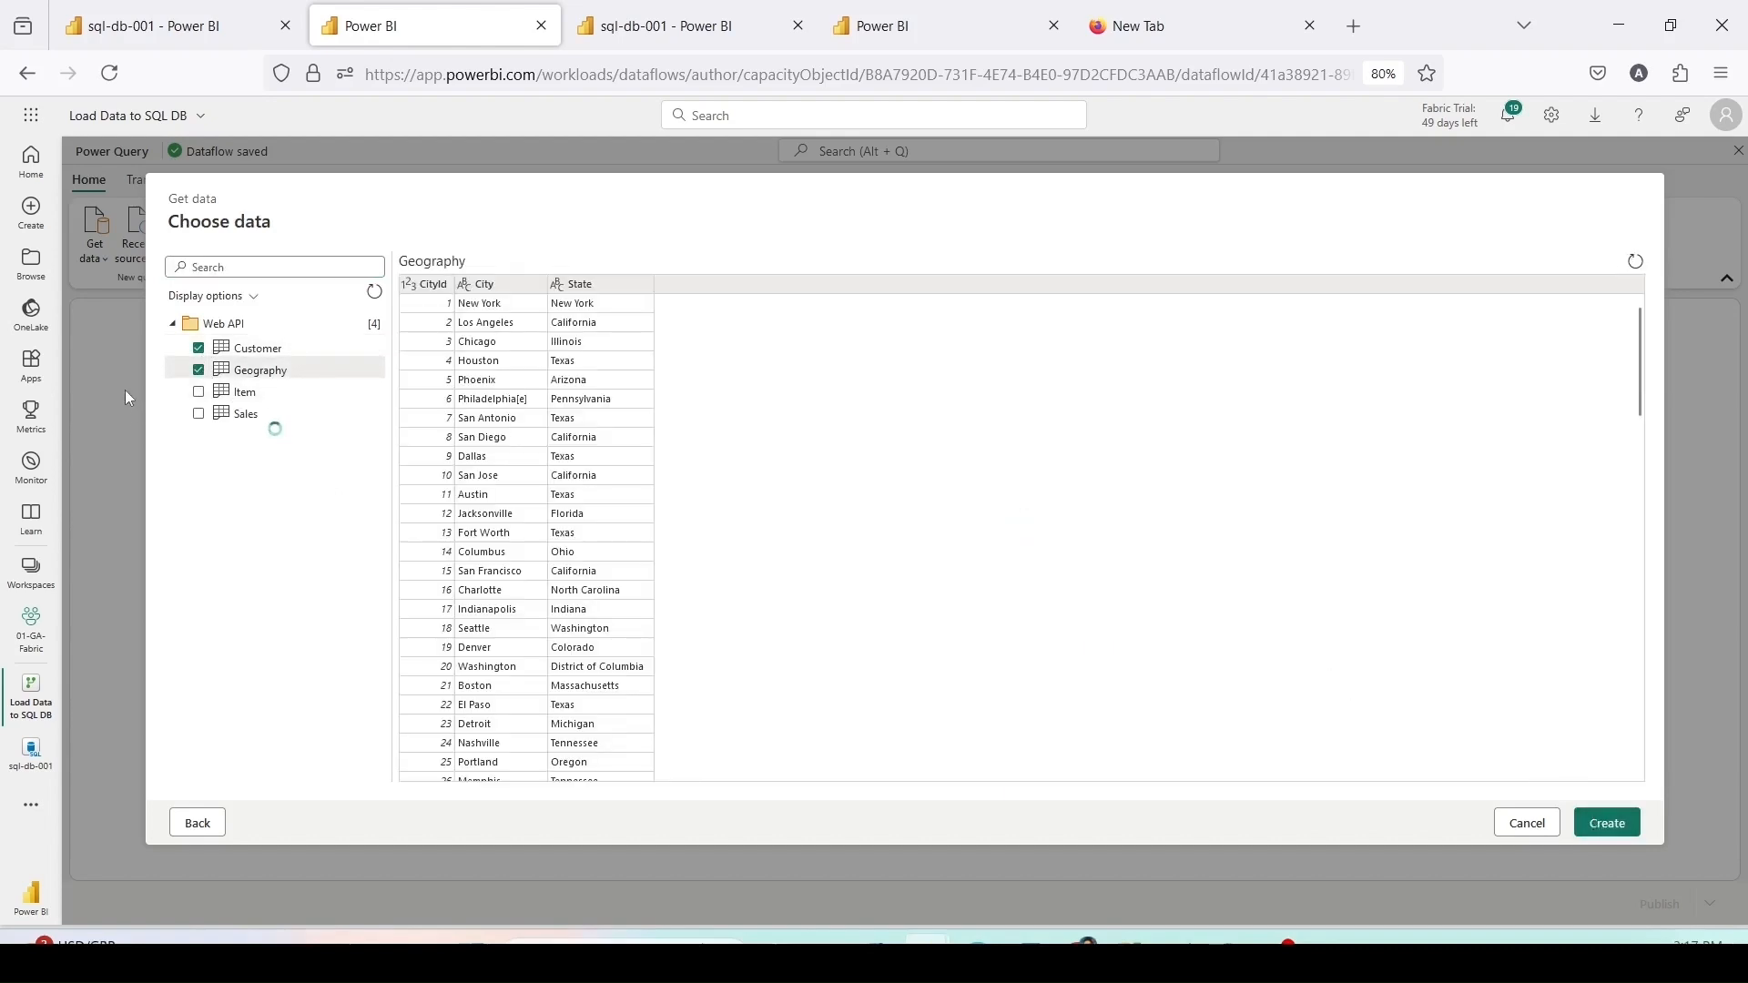
{"action": "left_click", "coordinate": [1608, 822]}
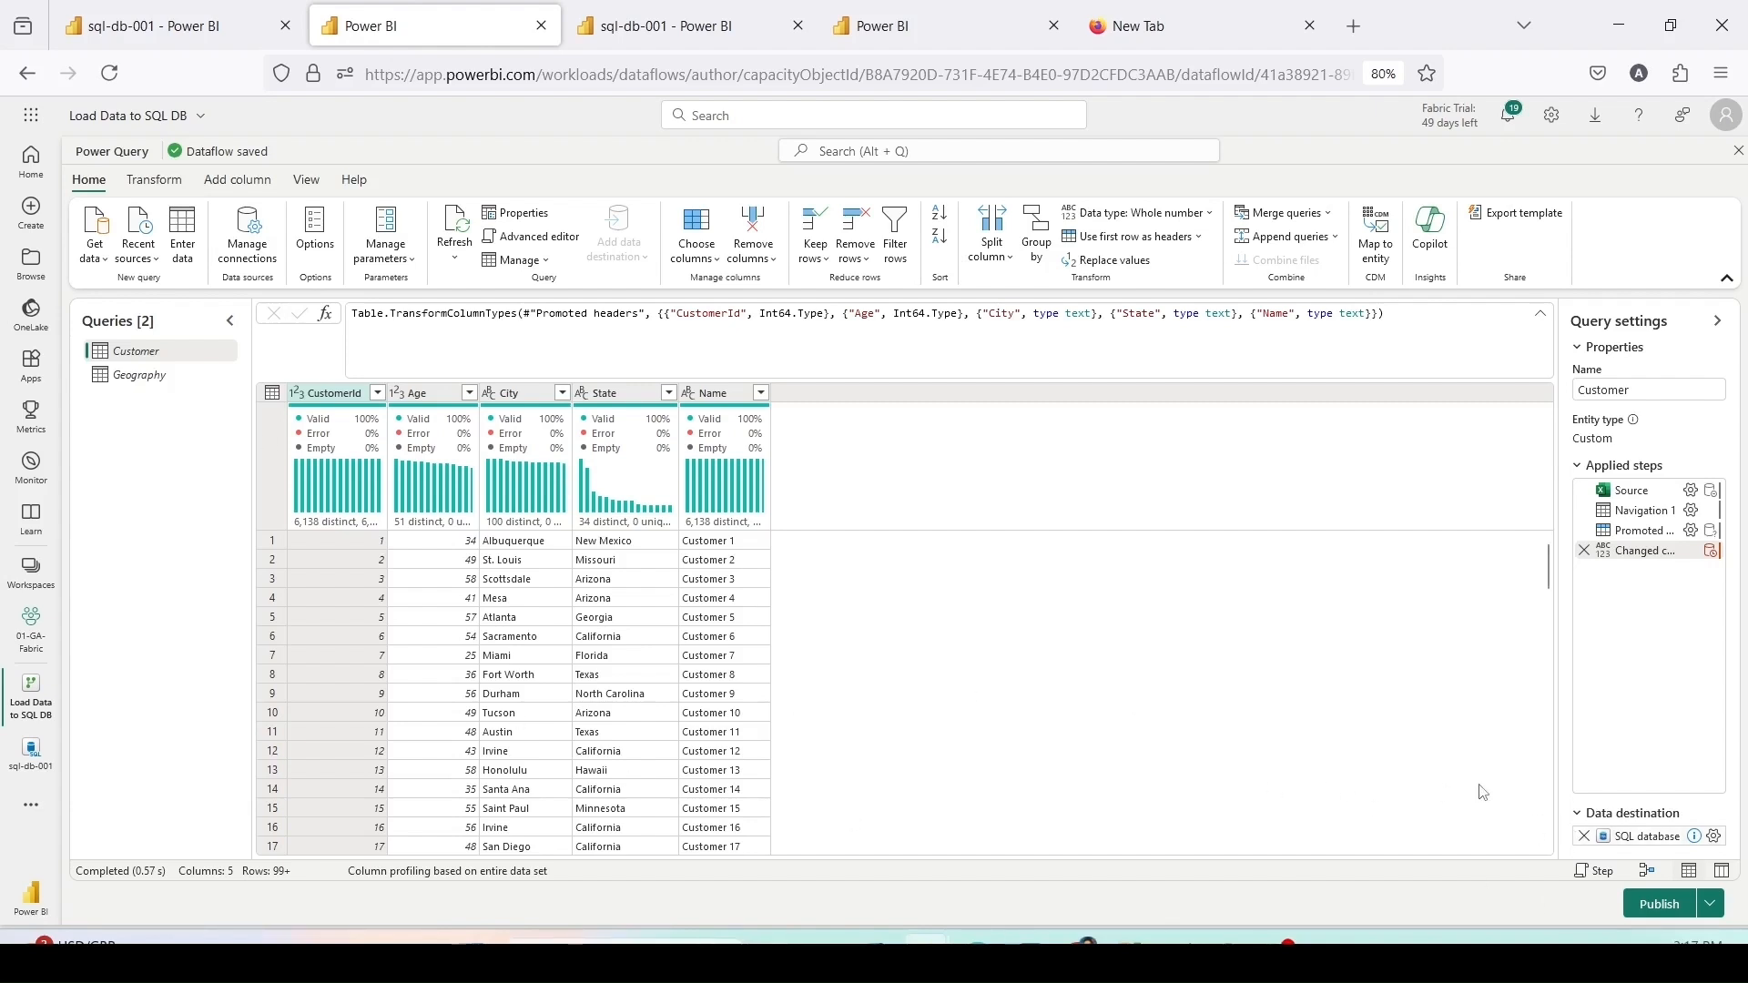
Step: Check the Geography query's default data destination and request removal of its SQL database destination
{"action": "left_click_drag", "start_coordinate": [1540, 786], "coordinate": [1742, 860]}
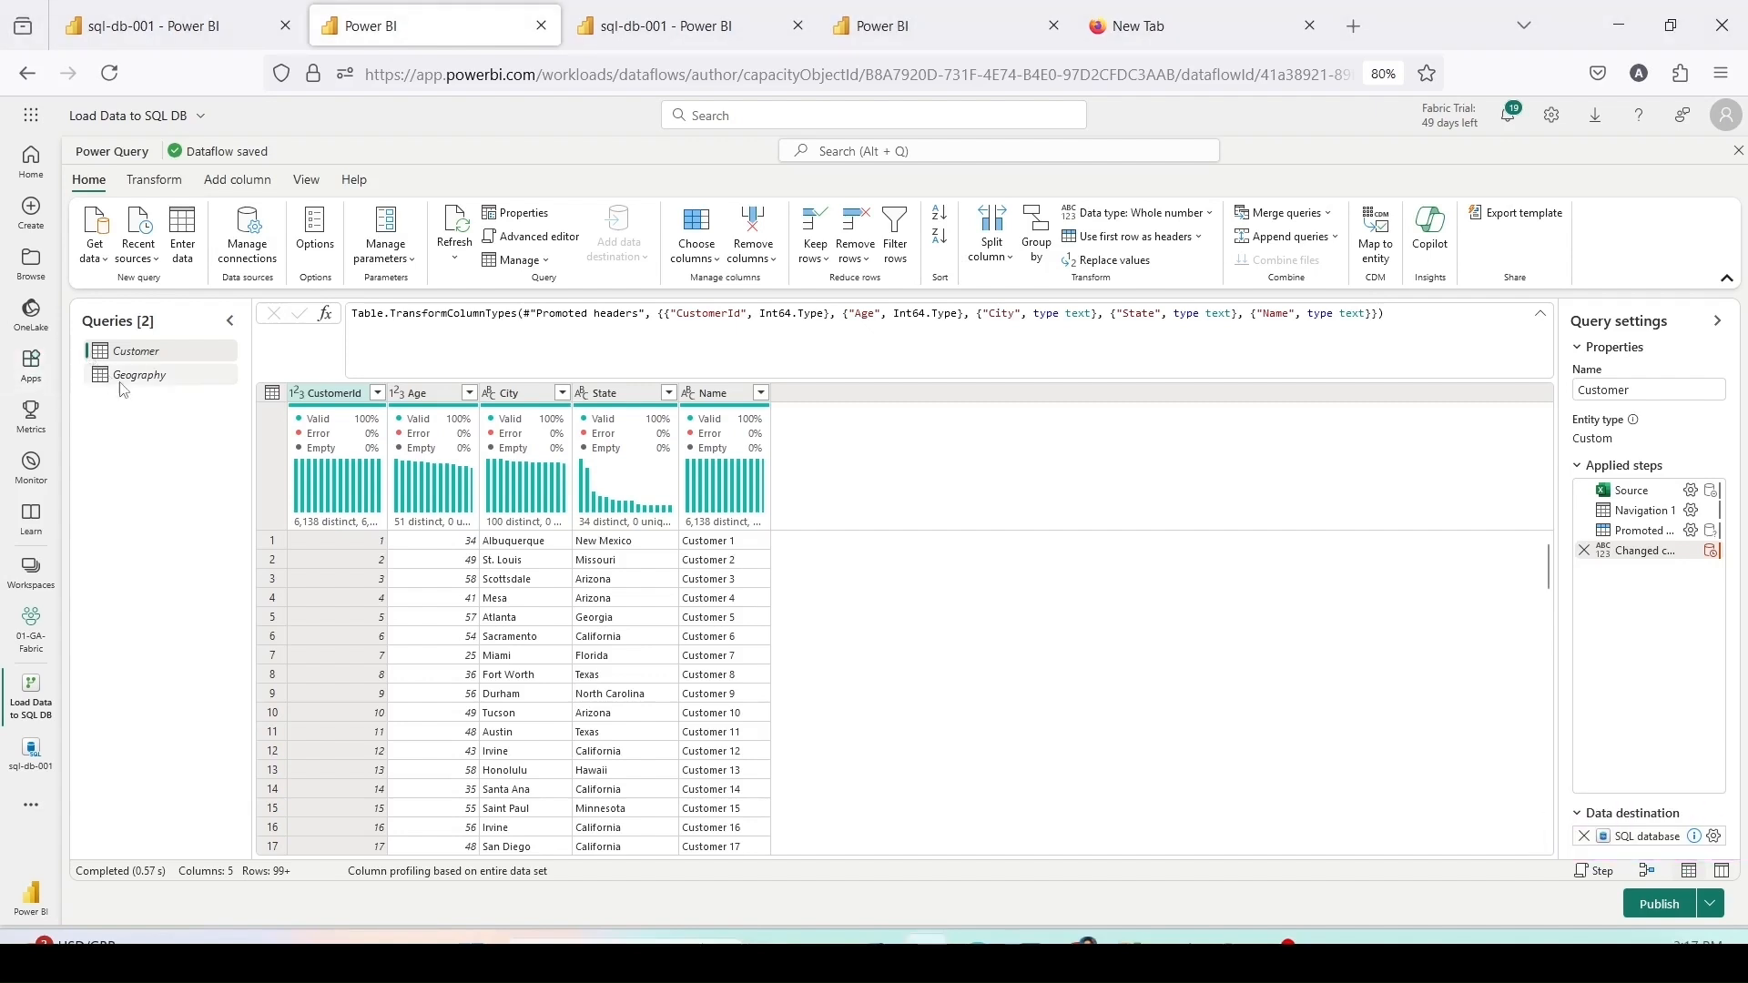
{"action": "left_click", "coordinate": [152, 377]}
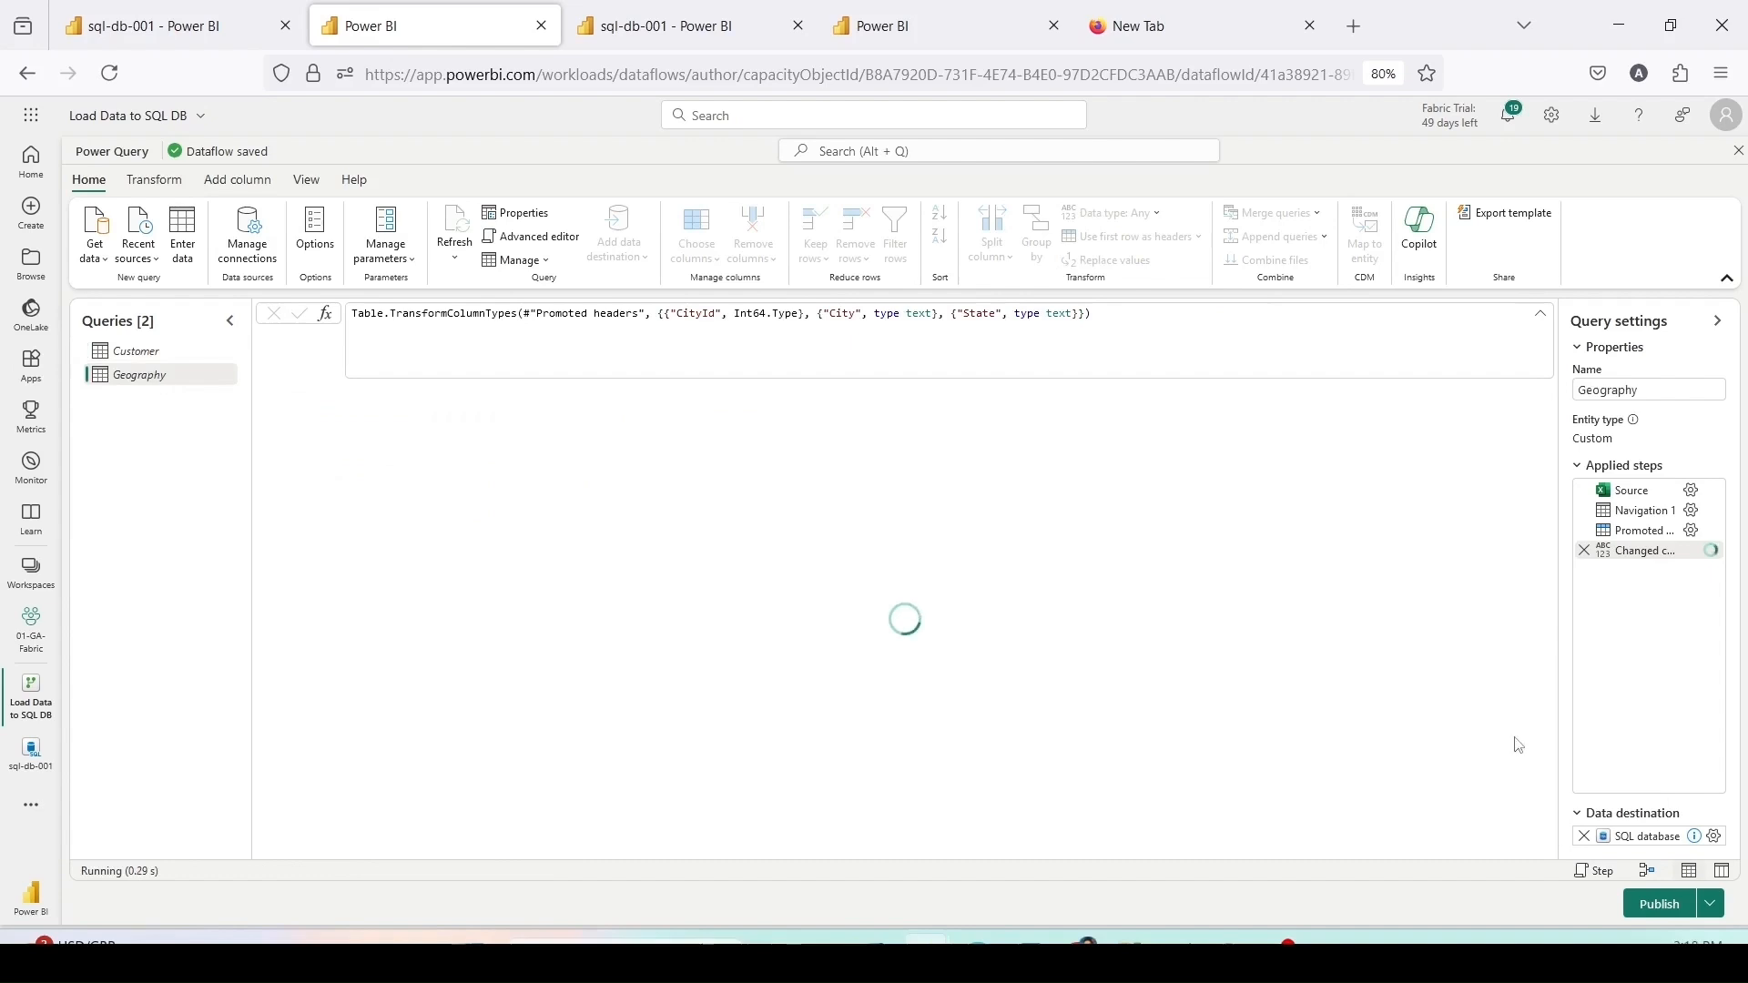
{"action": "mouse_move", "coordinate": [1602, 843]}
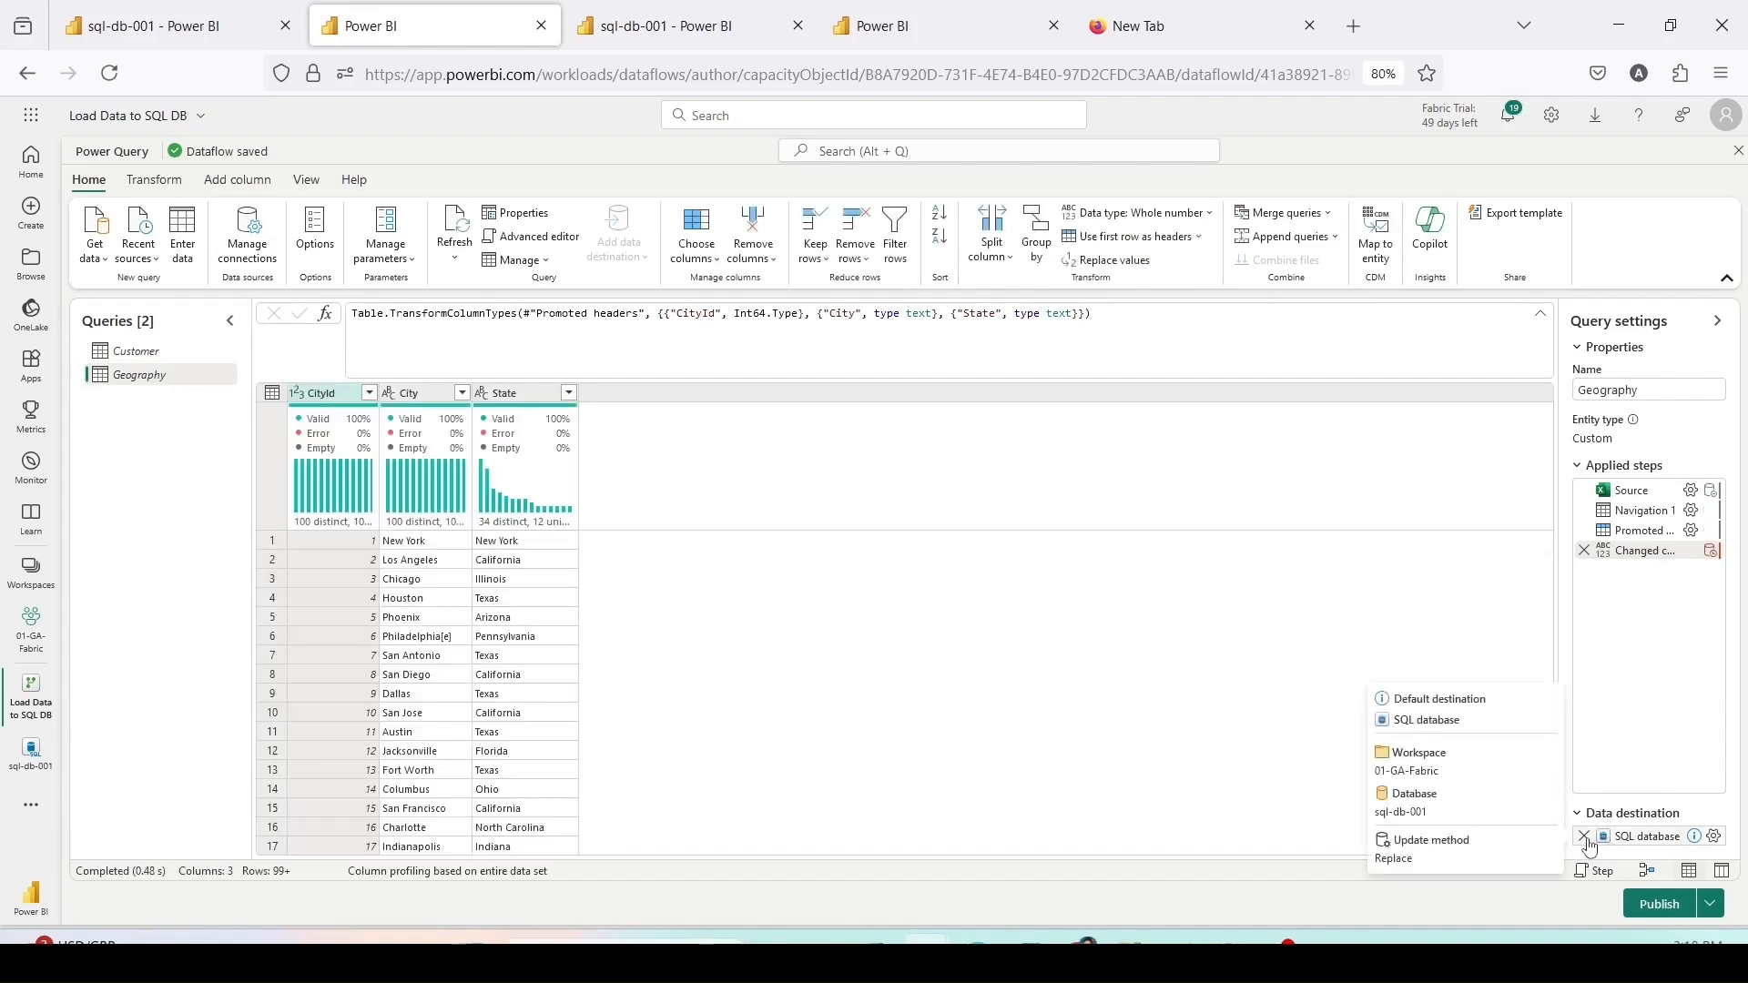
{"action": "left_click", "coordinate": [1585, 839]}
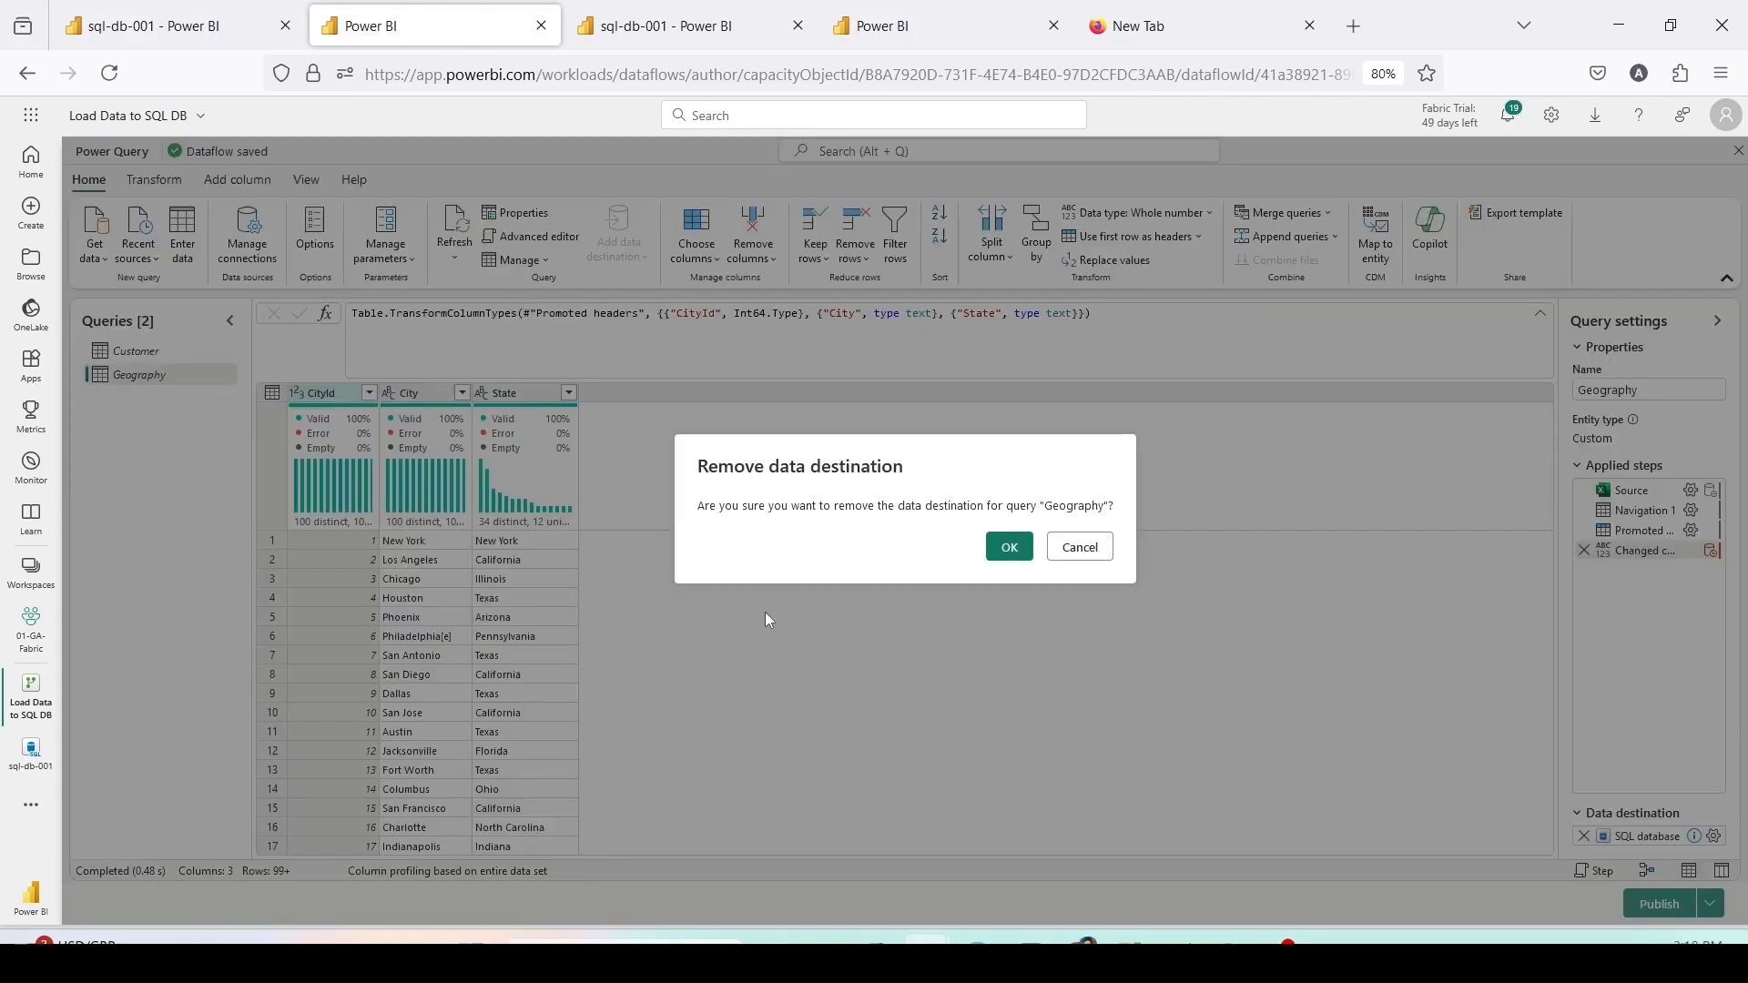
Step: Replace the Geography query's data destination with a SQL database destination, using the existing FabricSql connection
{"action": "left_click", "coordinate": [1009, 548]}
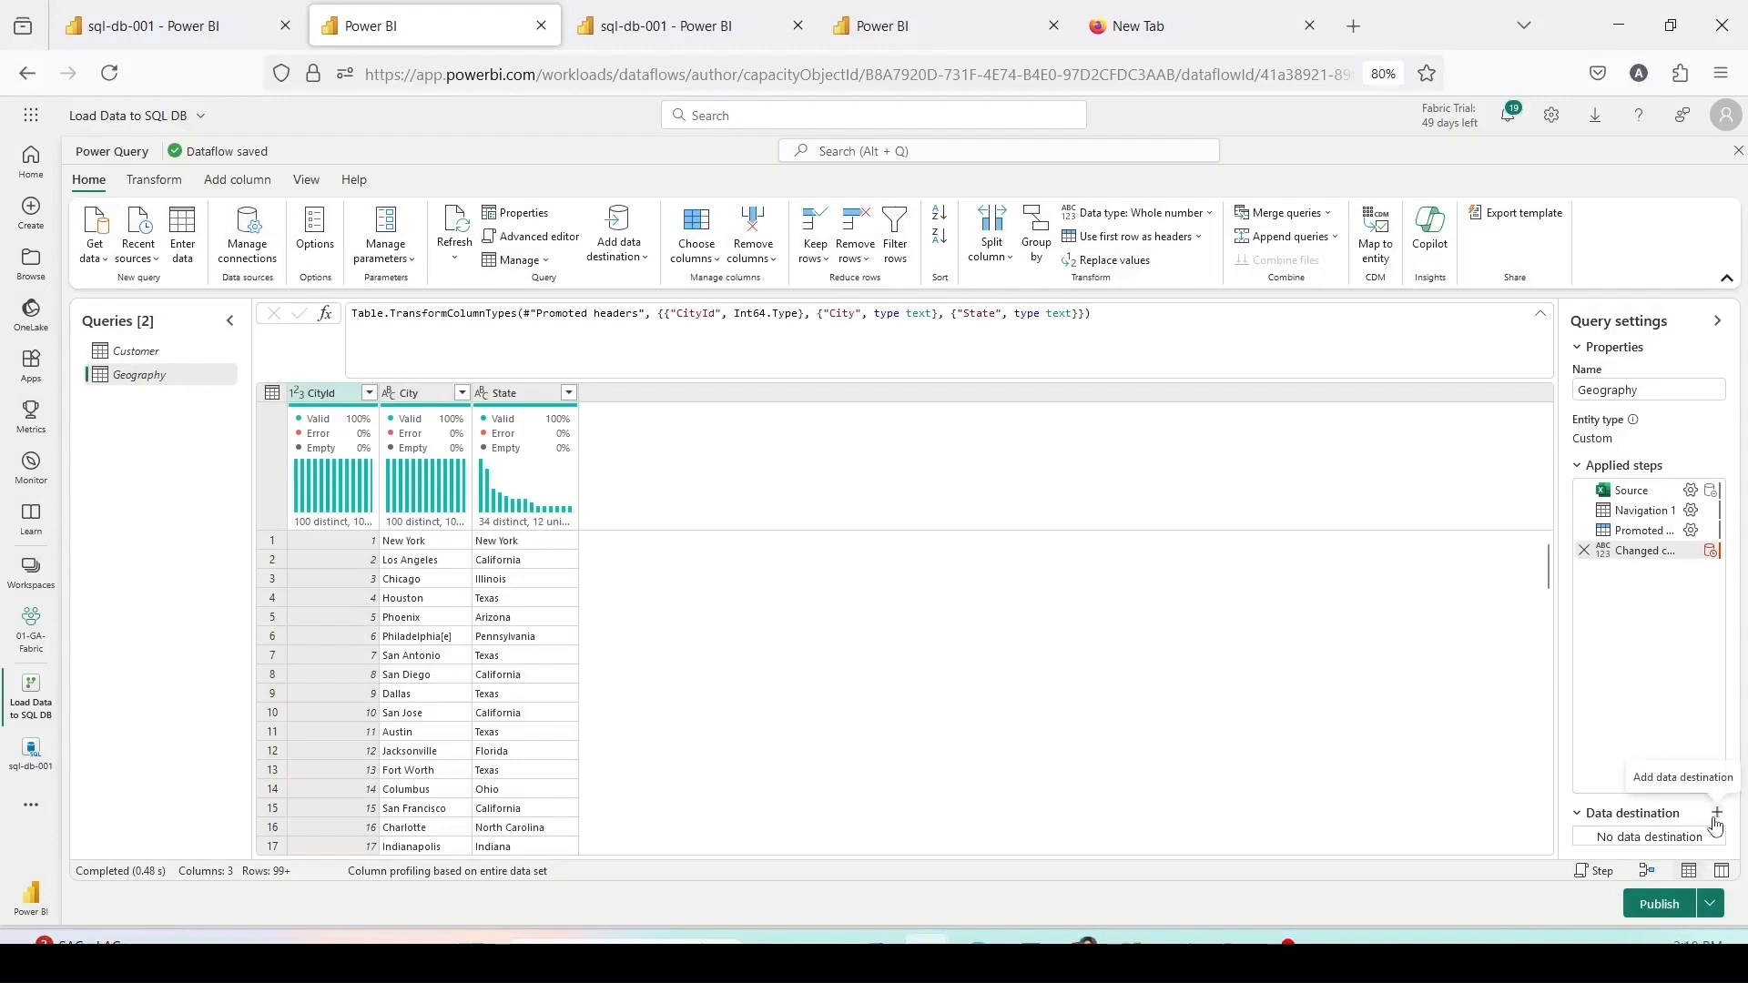
{"action": "left_click", "coordinate": [1715, 815]}
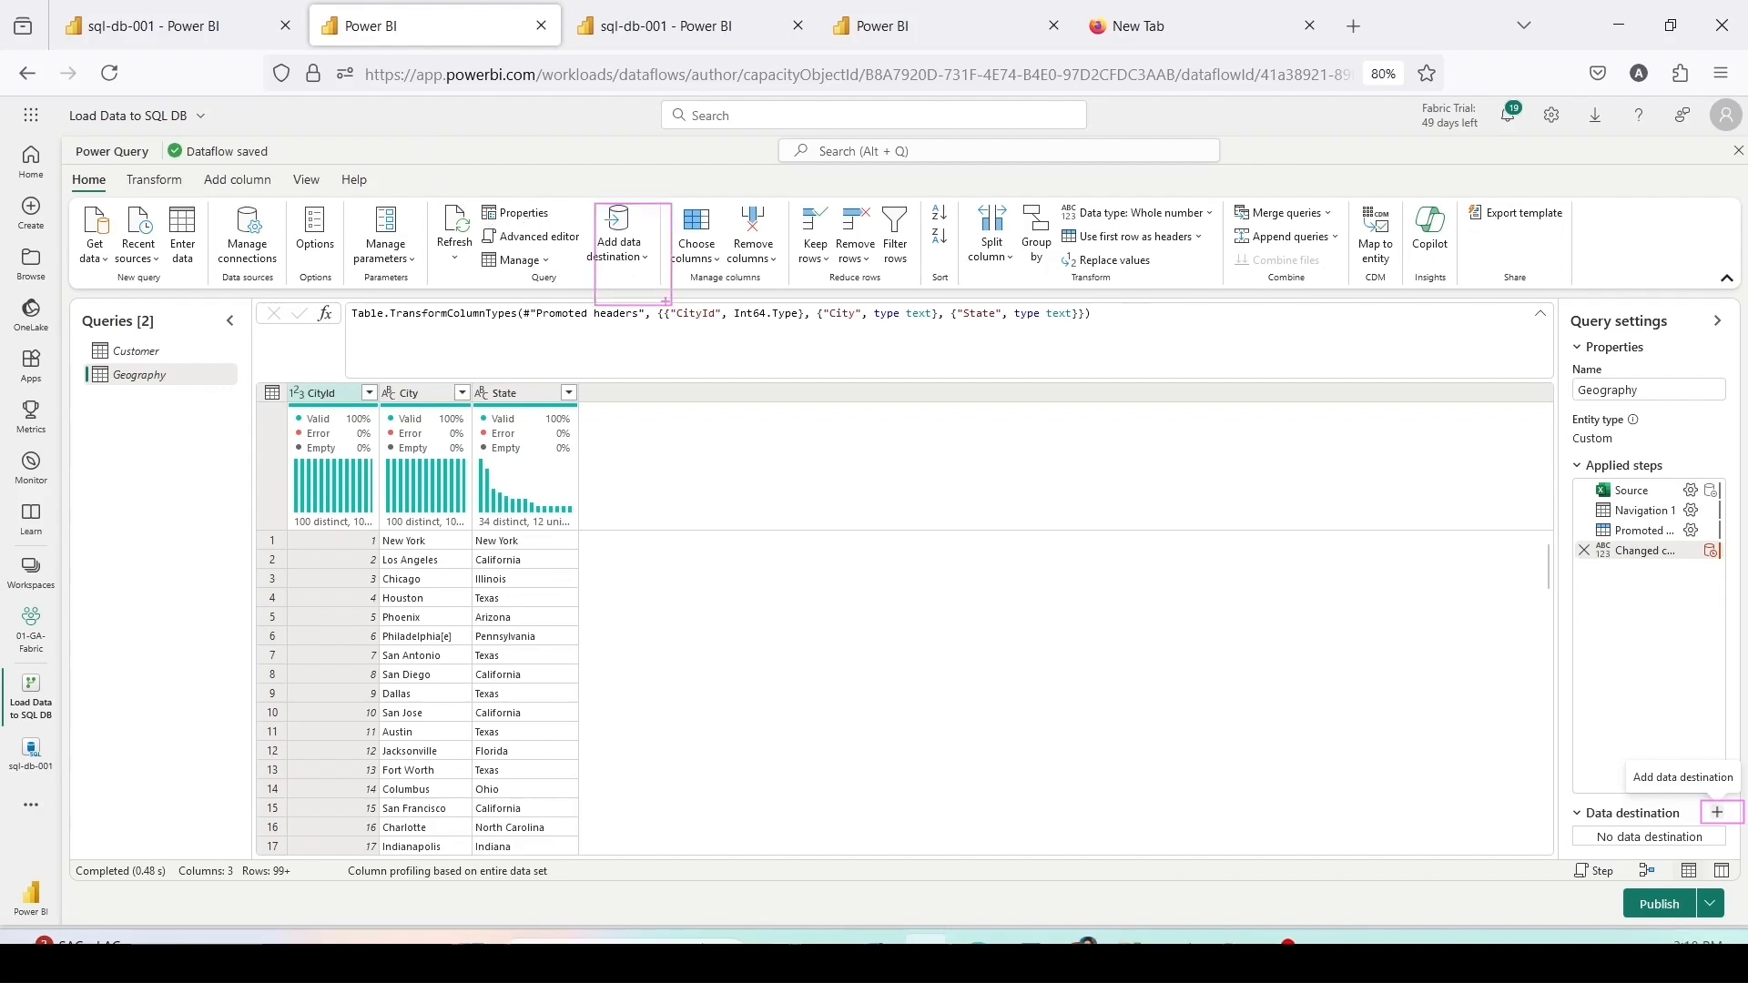
{"action": "left_click", "coordinate": [647, 264]}
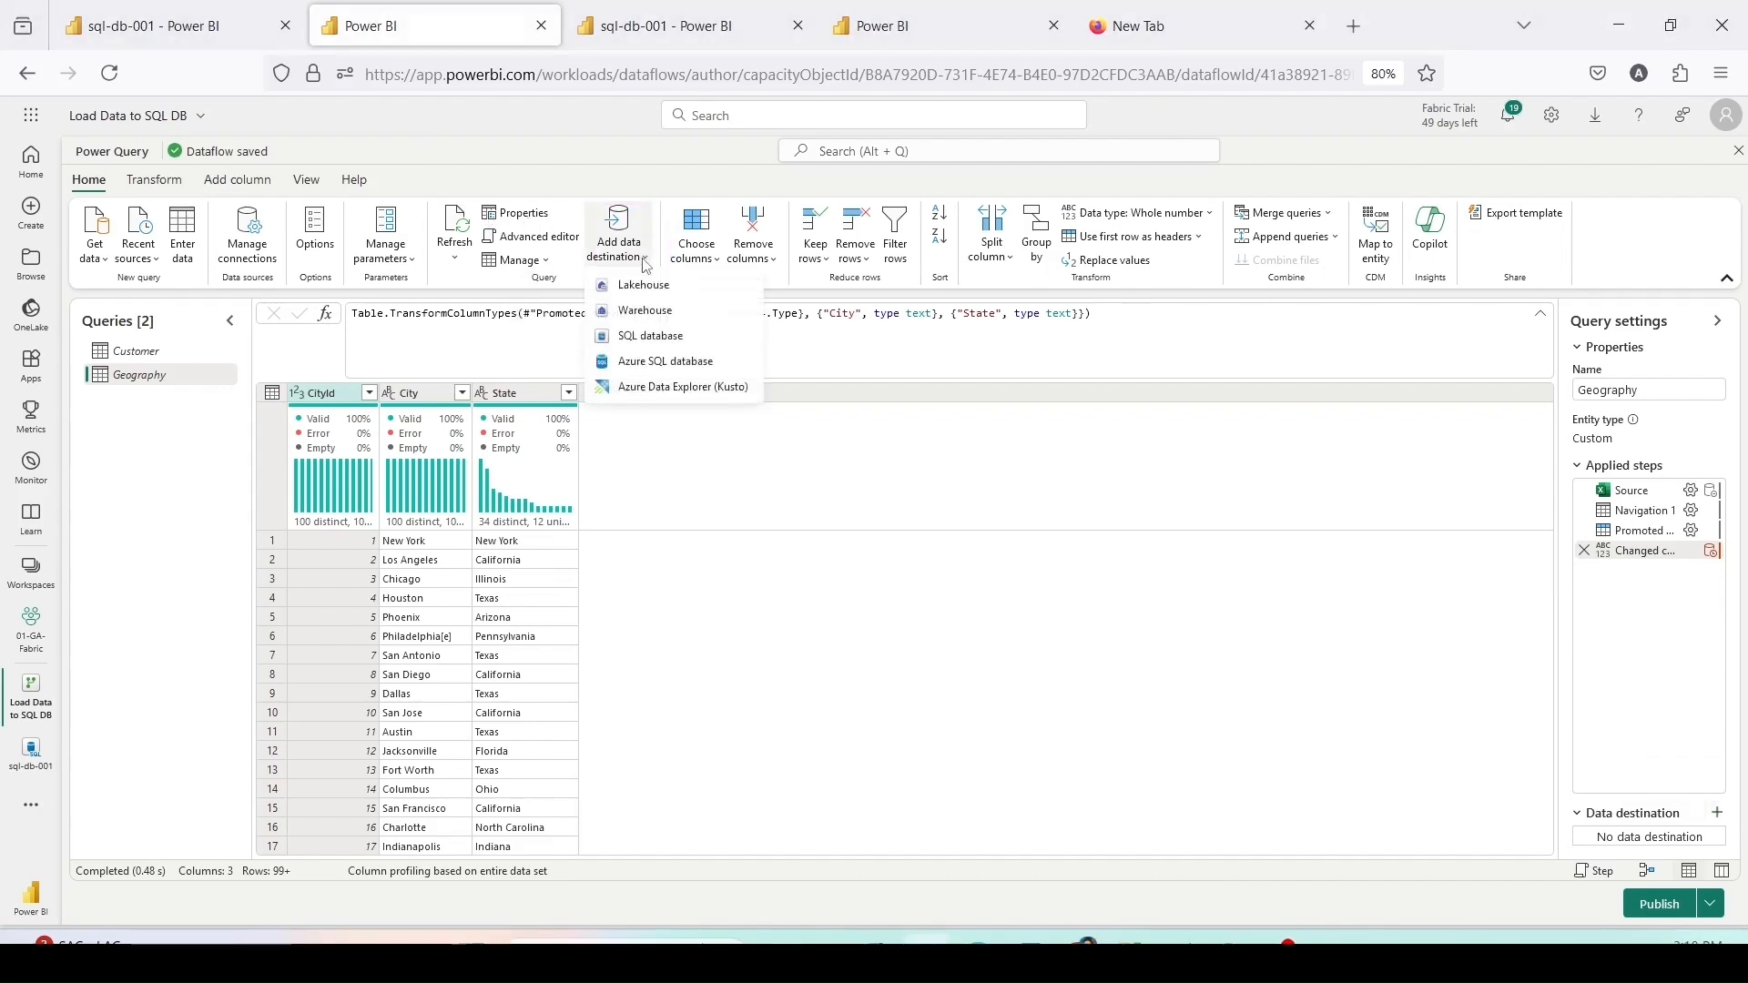
{"action": "left_click", "coordinate": [630, 337]}
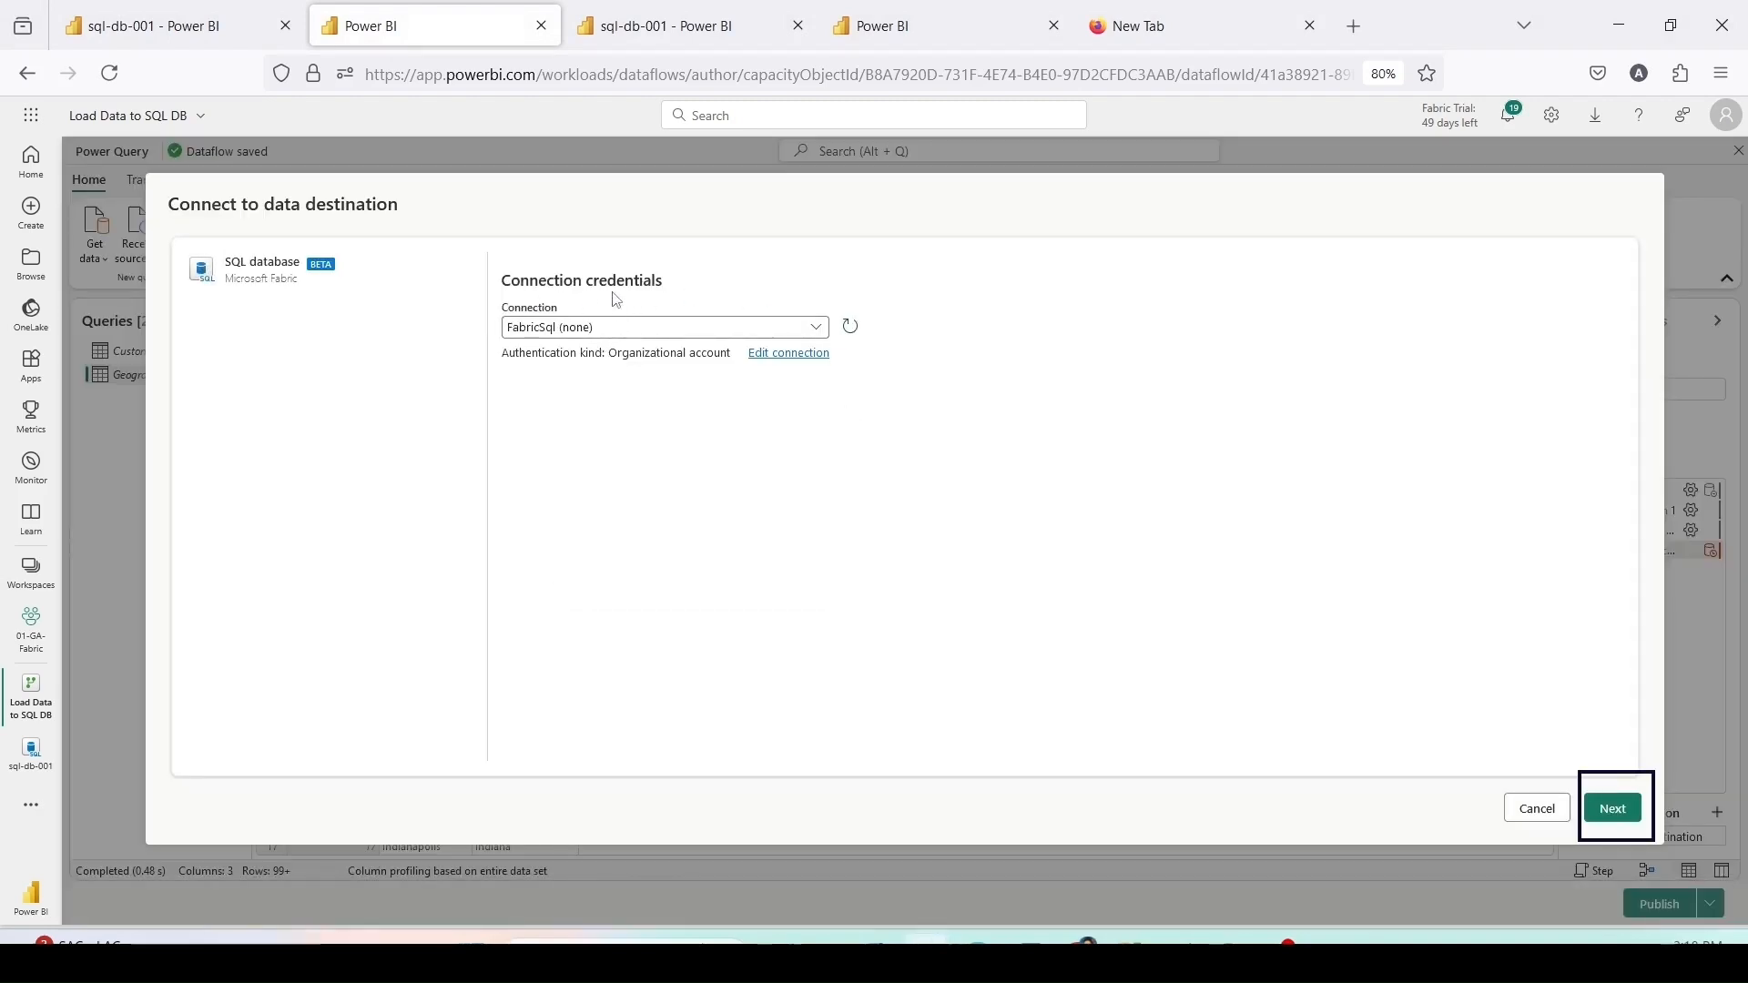
{"action": "left_click", "coordinate": [1604, 808]}
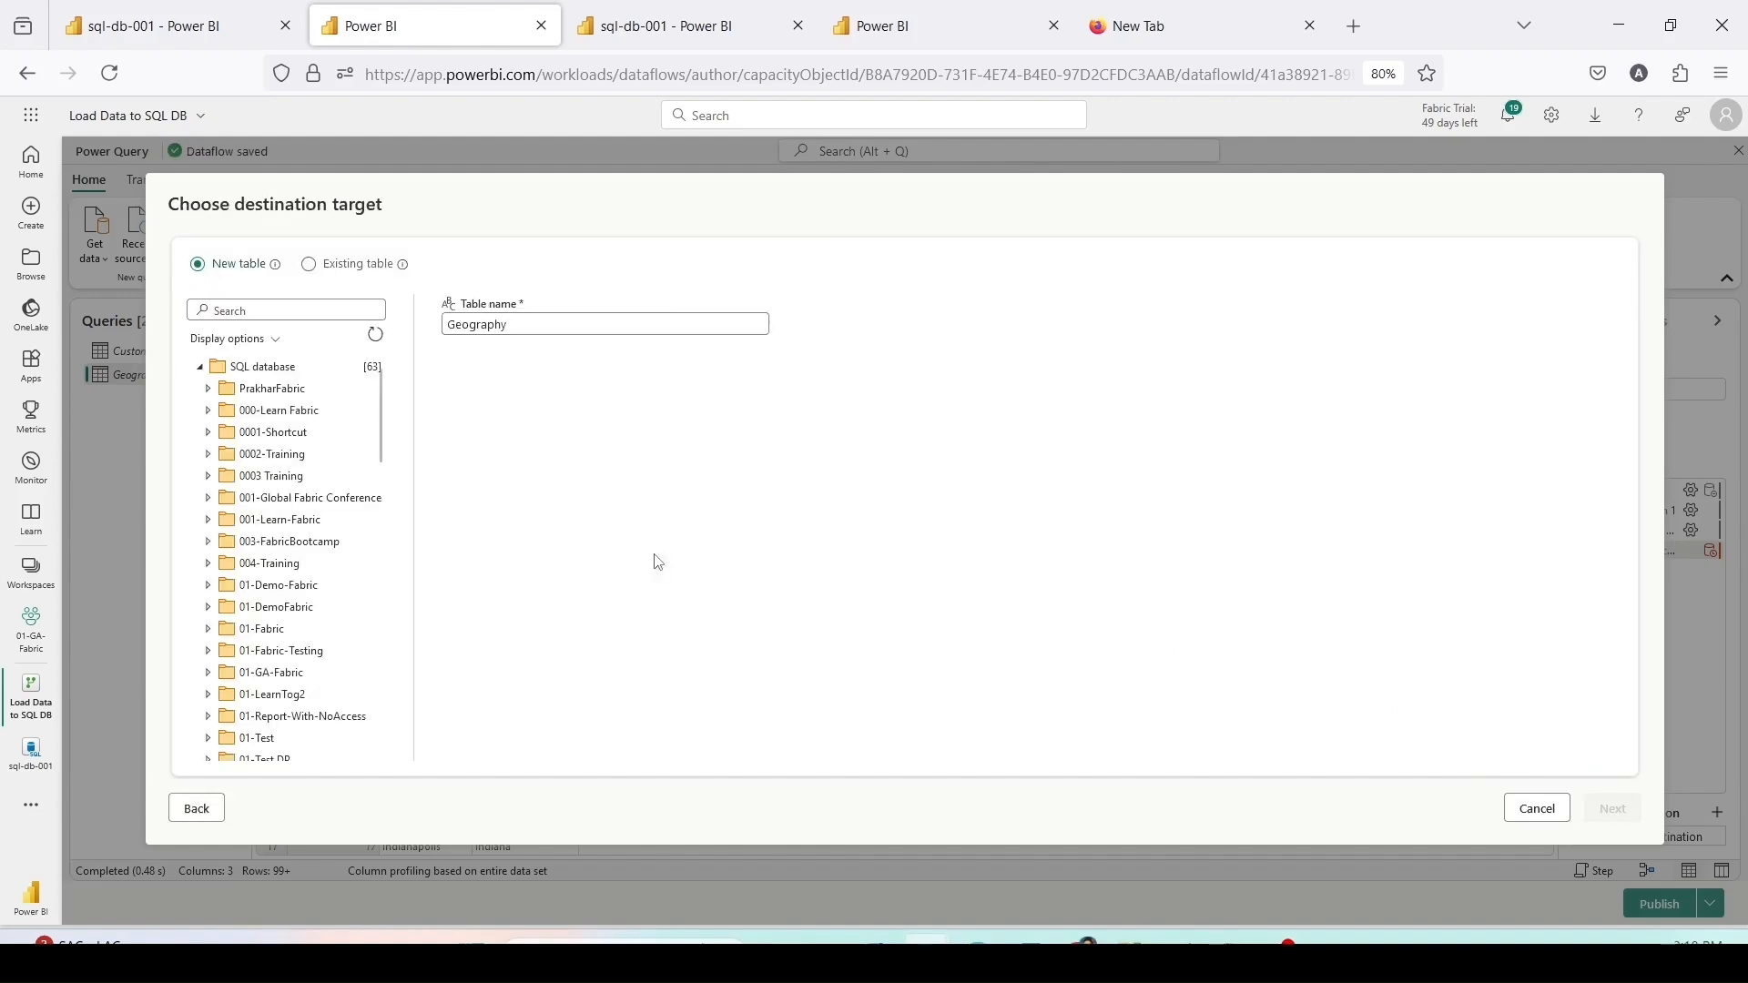
Step: Target a new Geography table in sql-db-001 of the 01-GA-Fabric workspace and save the automatic destination settings
{"action": "left_click", "coordinate": [265, 313]}
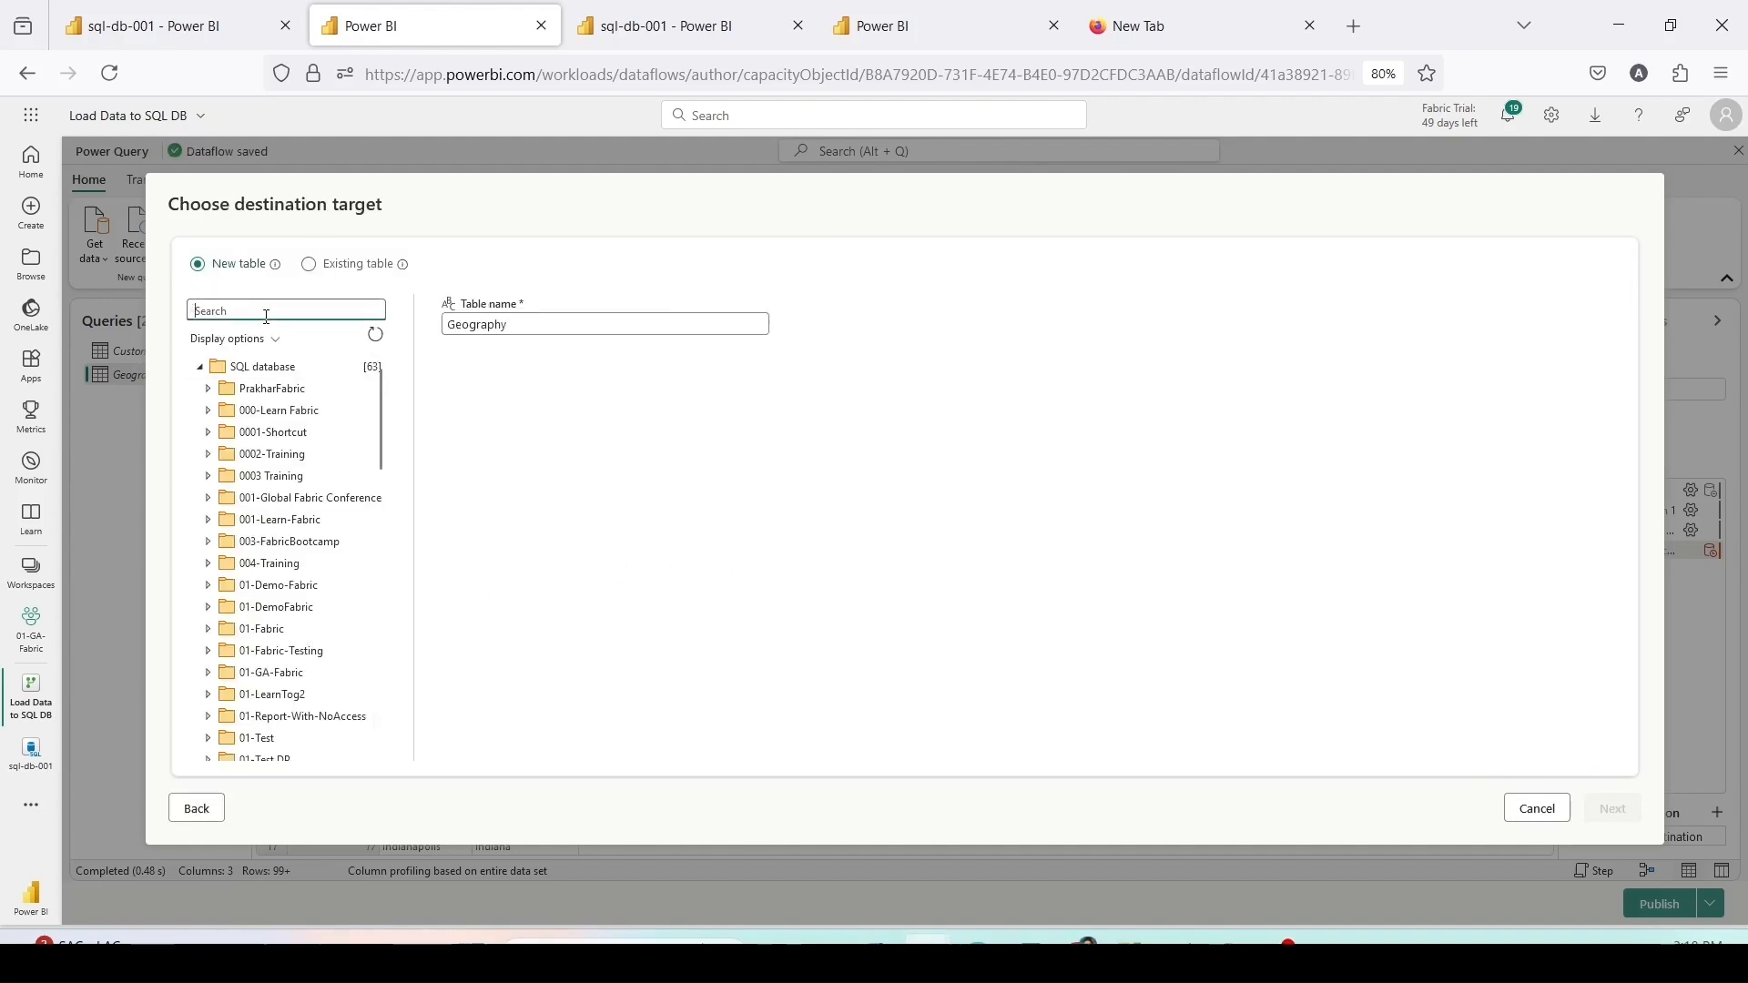
{"action": "type", "text": "01-"}
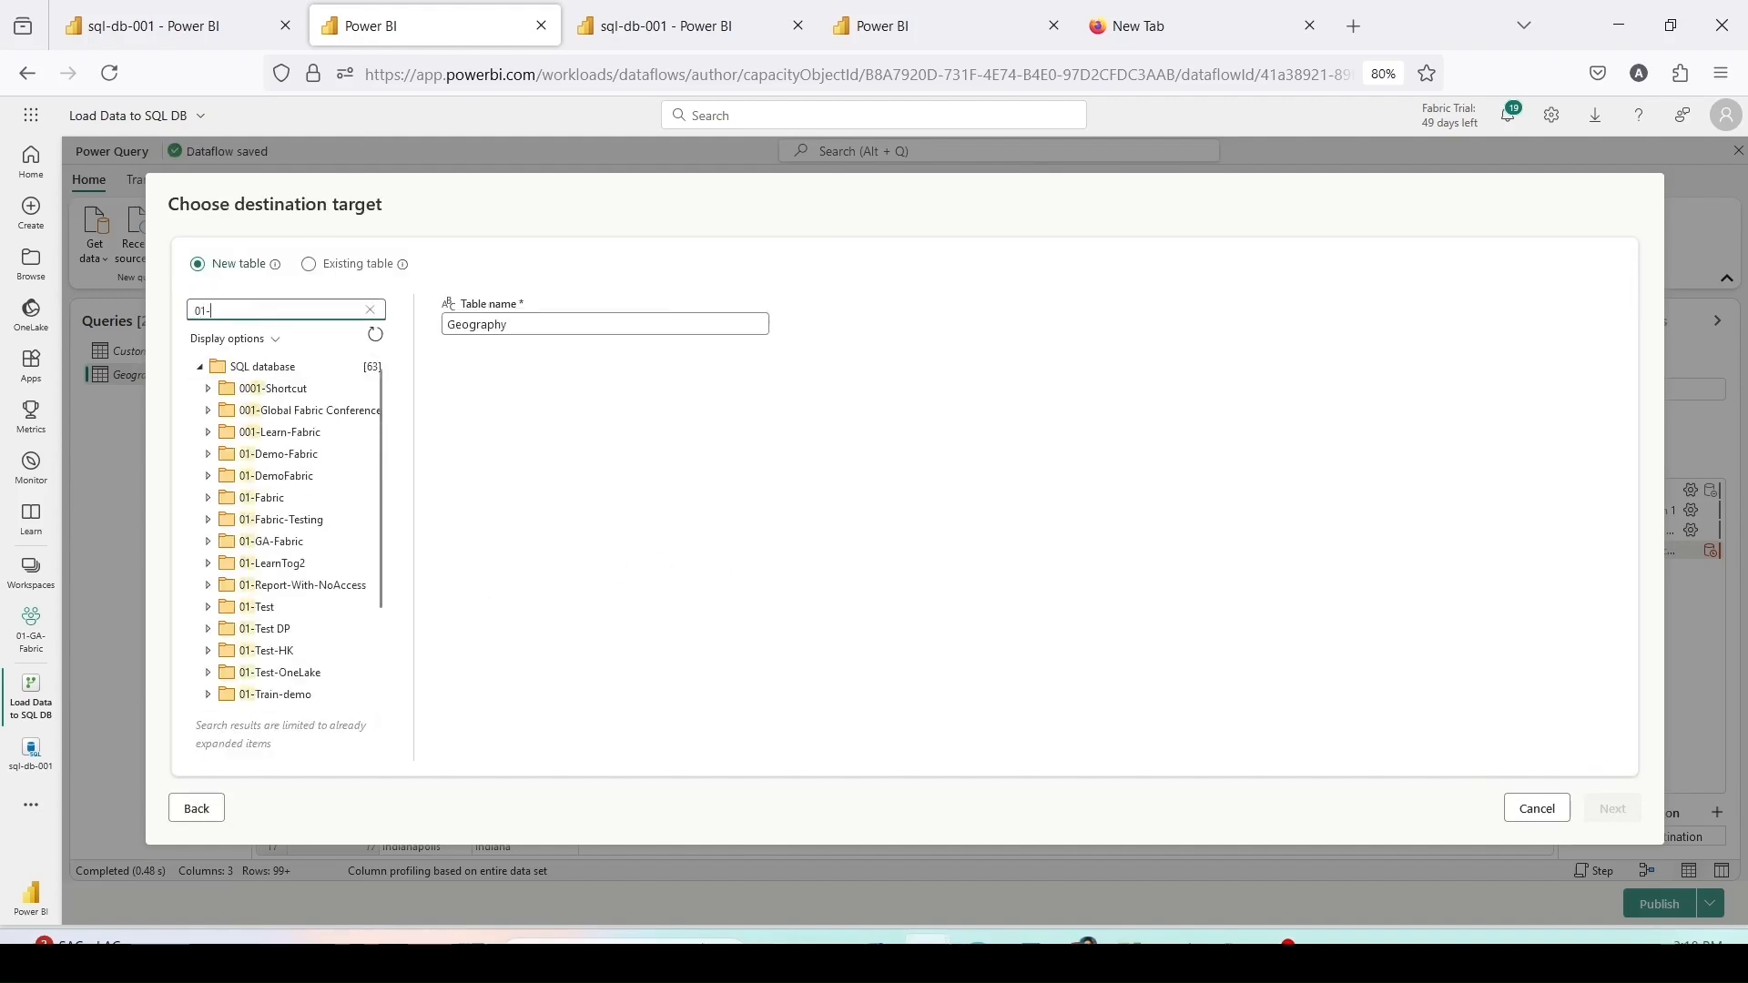
{"action": "left_click", "coordinate": [207, 542]}
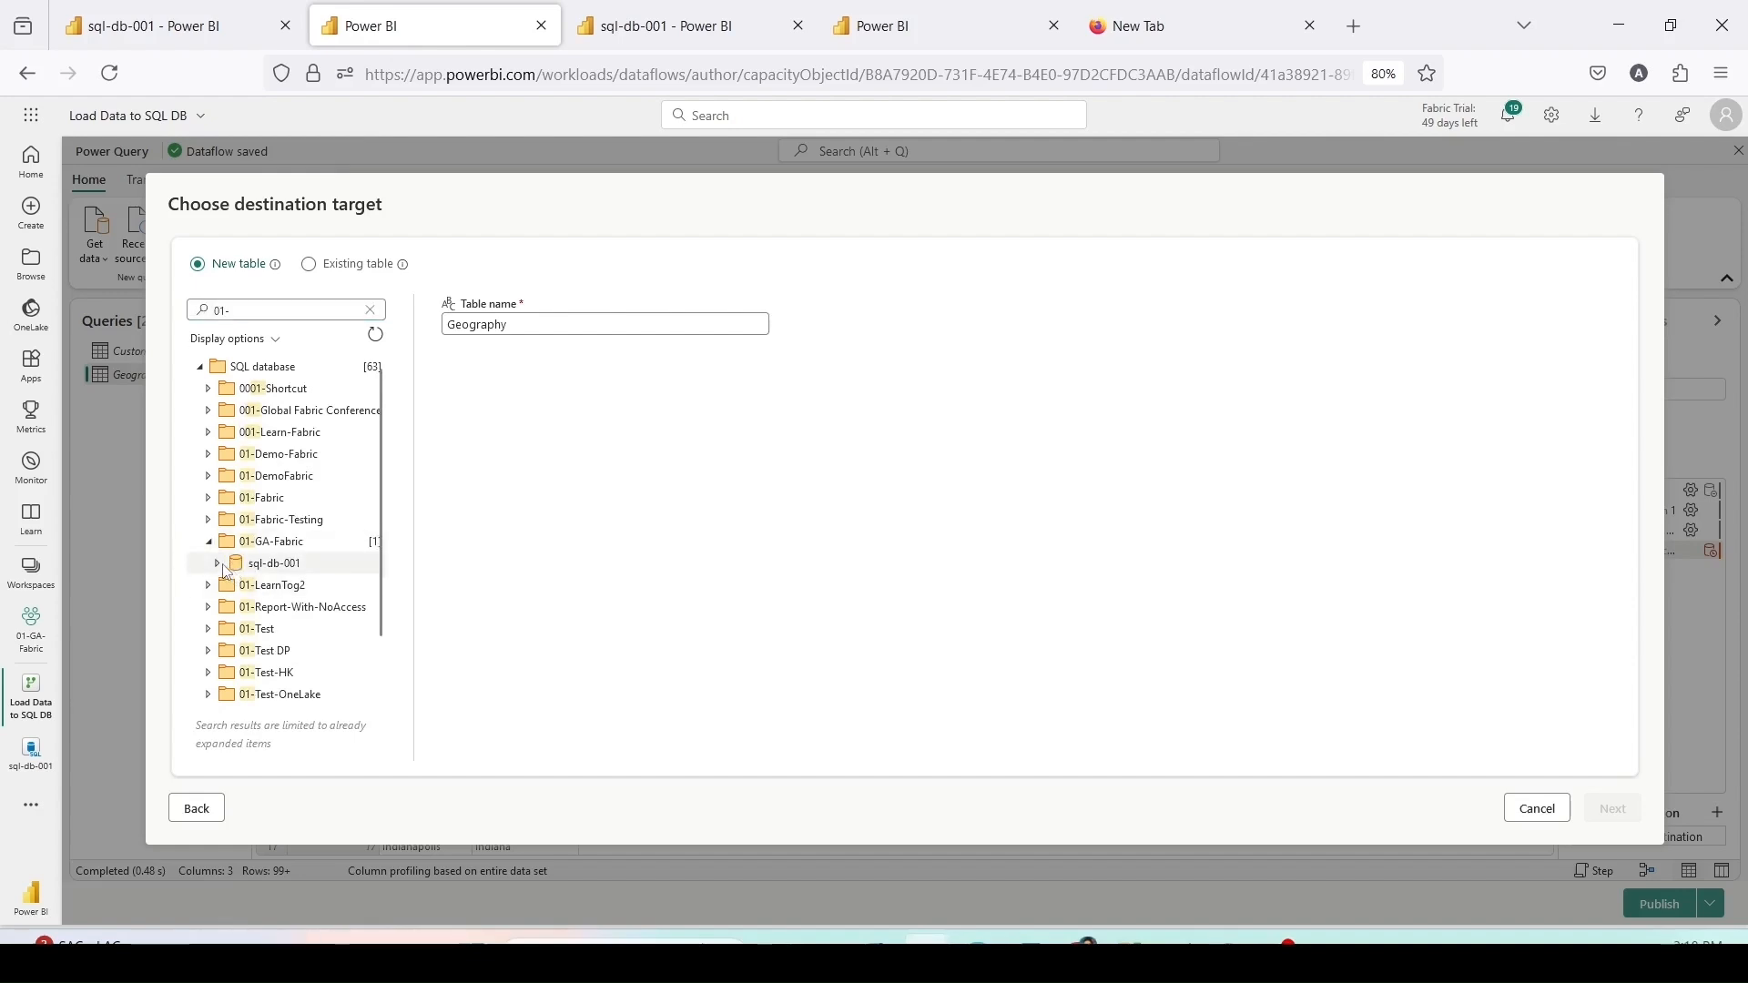
{"action": "left_click", "coordinate": [271, 568]}
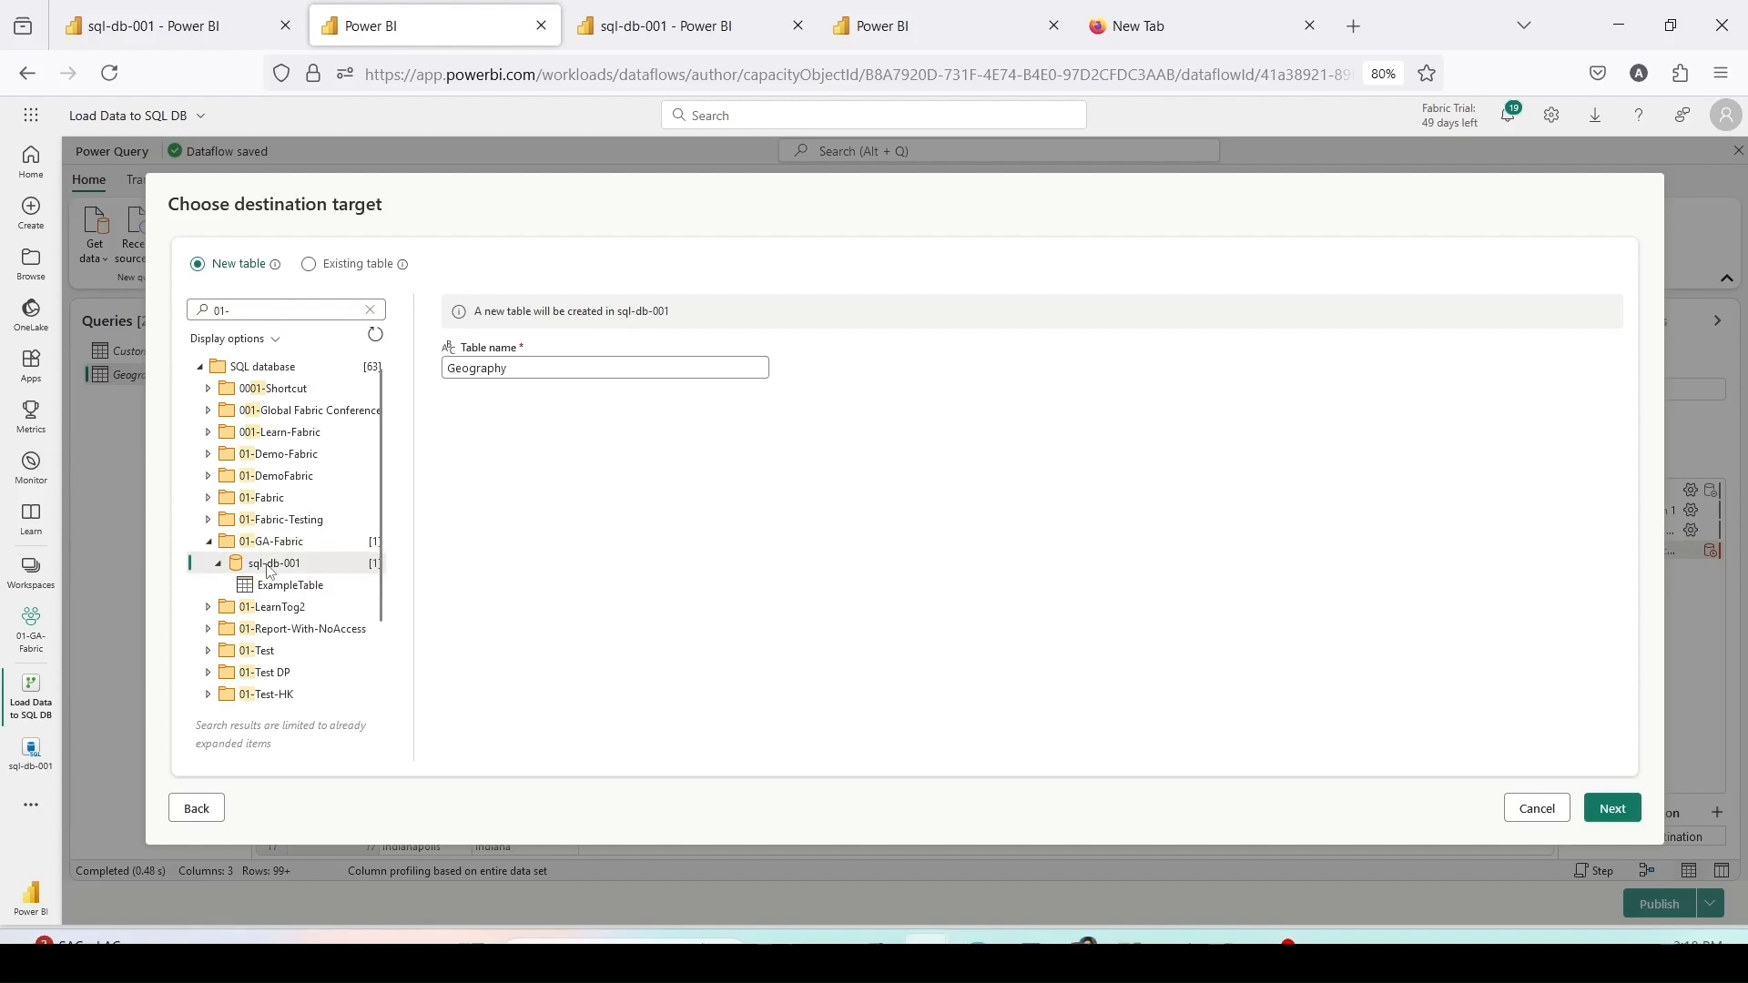
{"action": "left_click", "coordinate": [559, 361]}
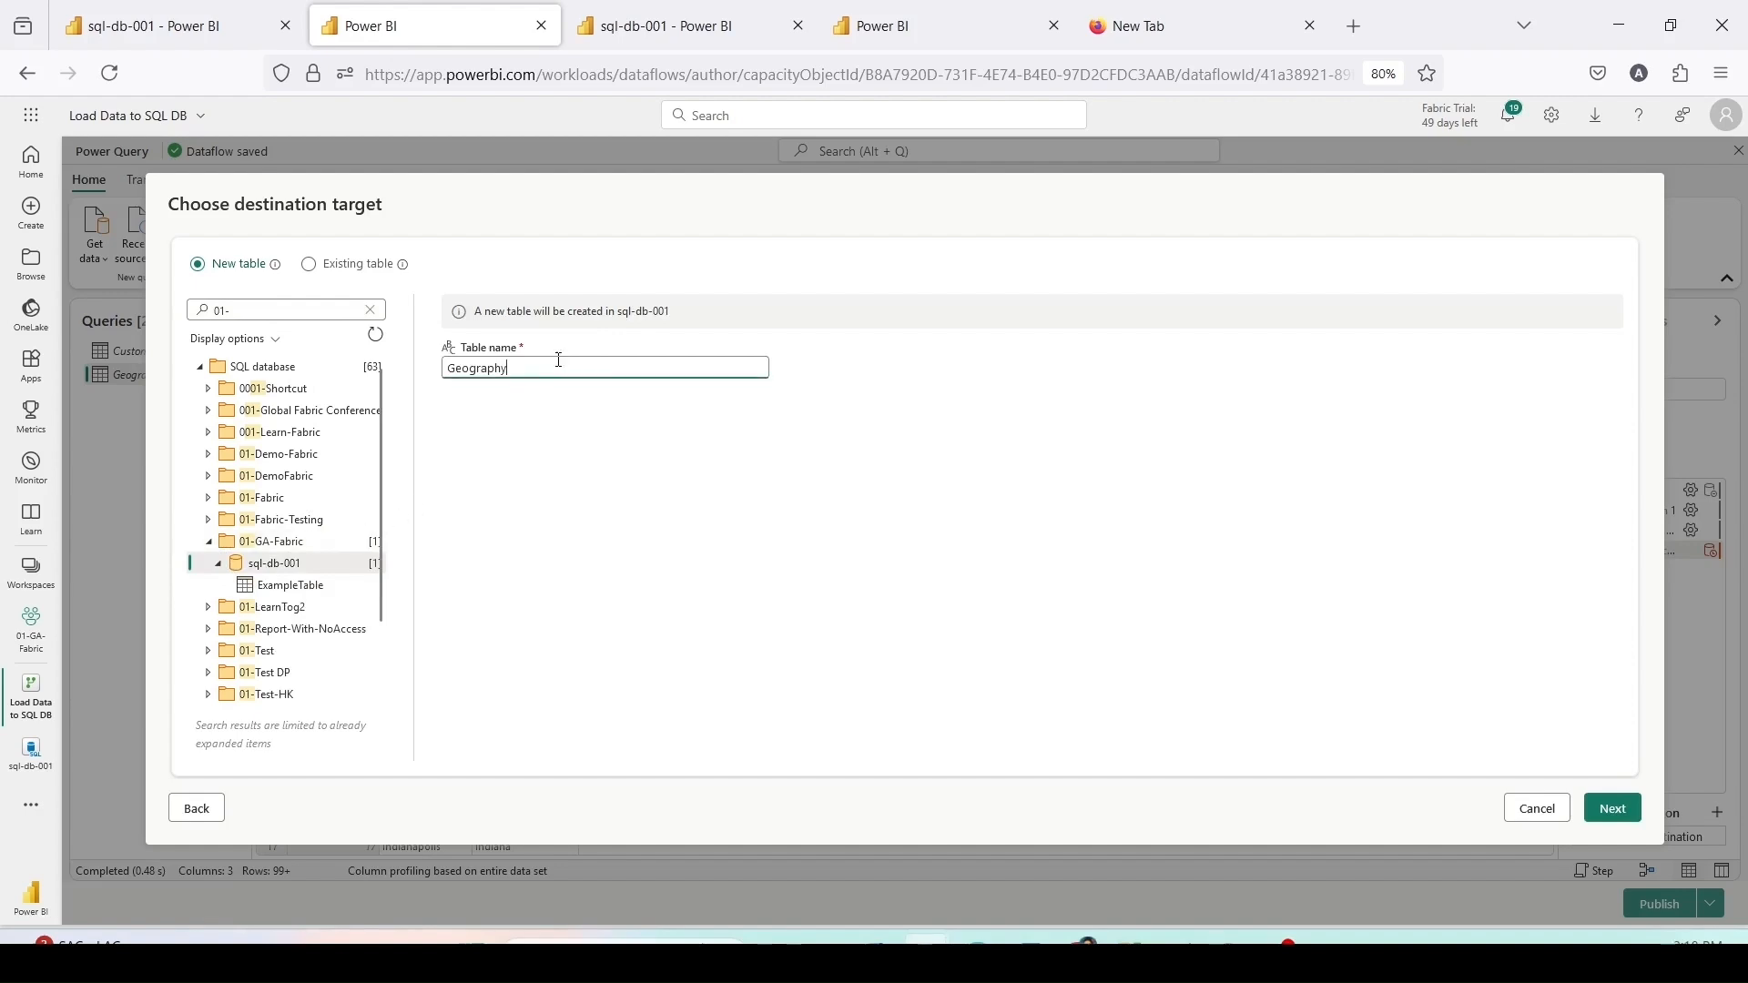
{"action": "left_click", "coordinate": [1614, 808]}
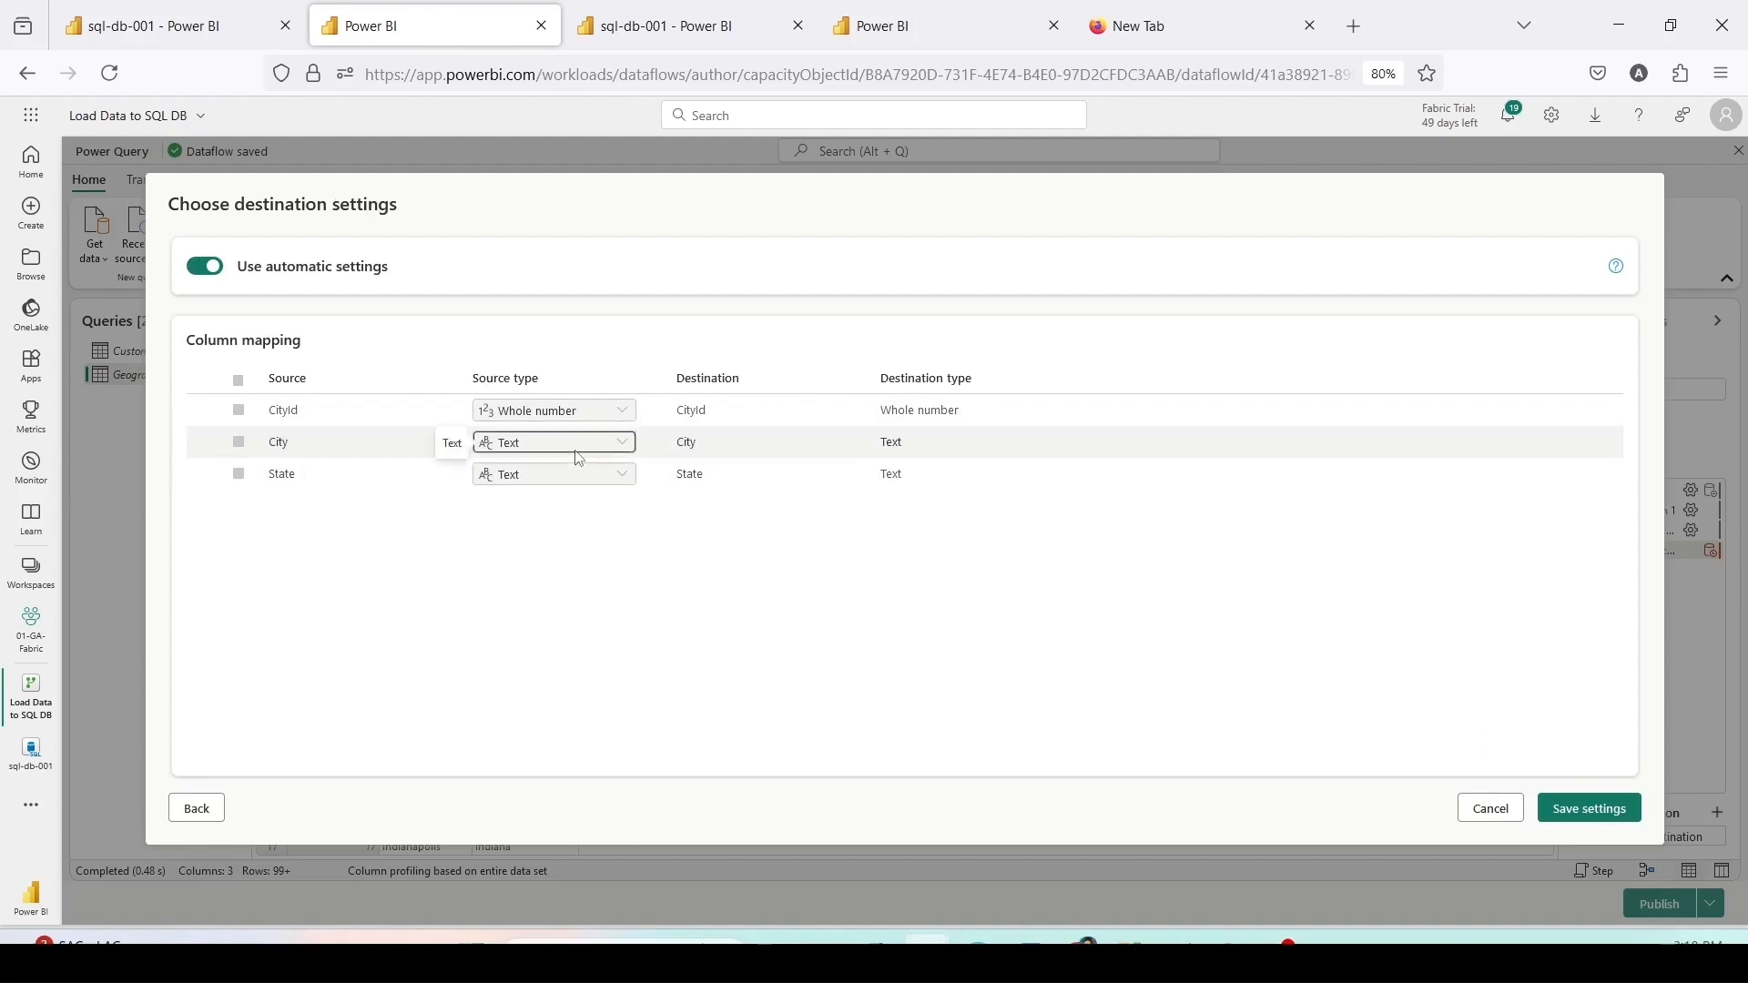
{"action": "left_click", "coordinate": [1602, 808]}
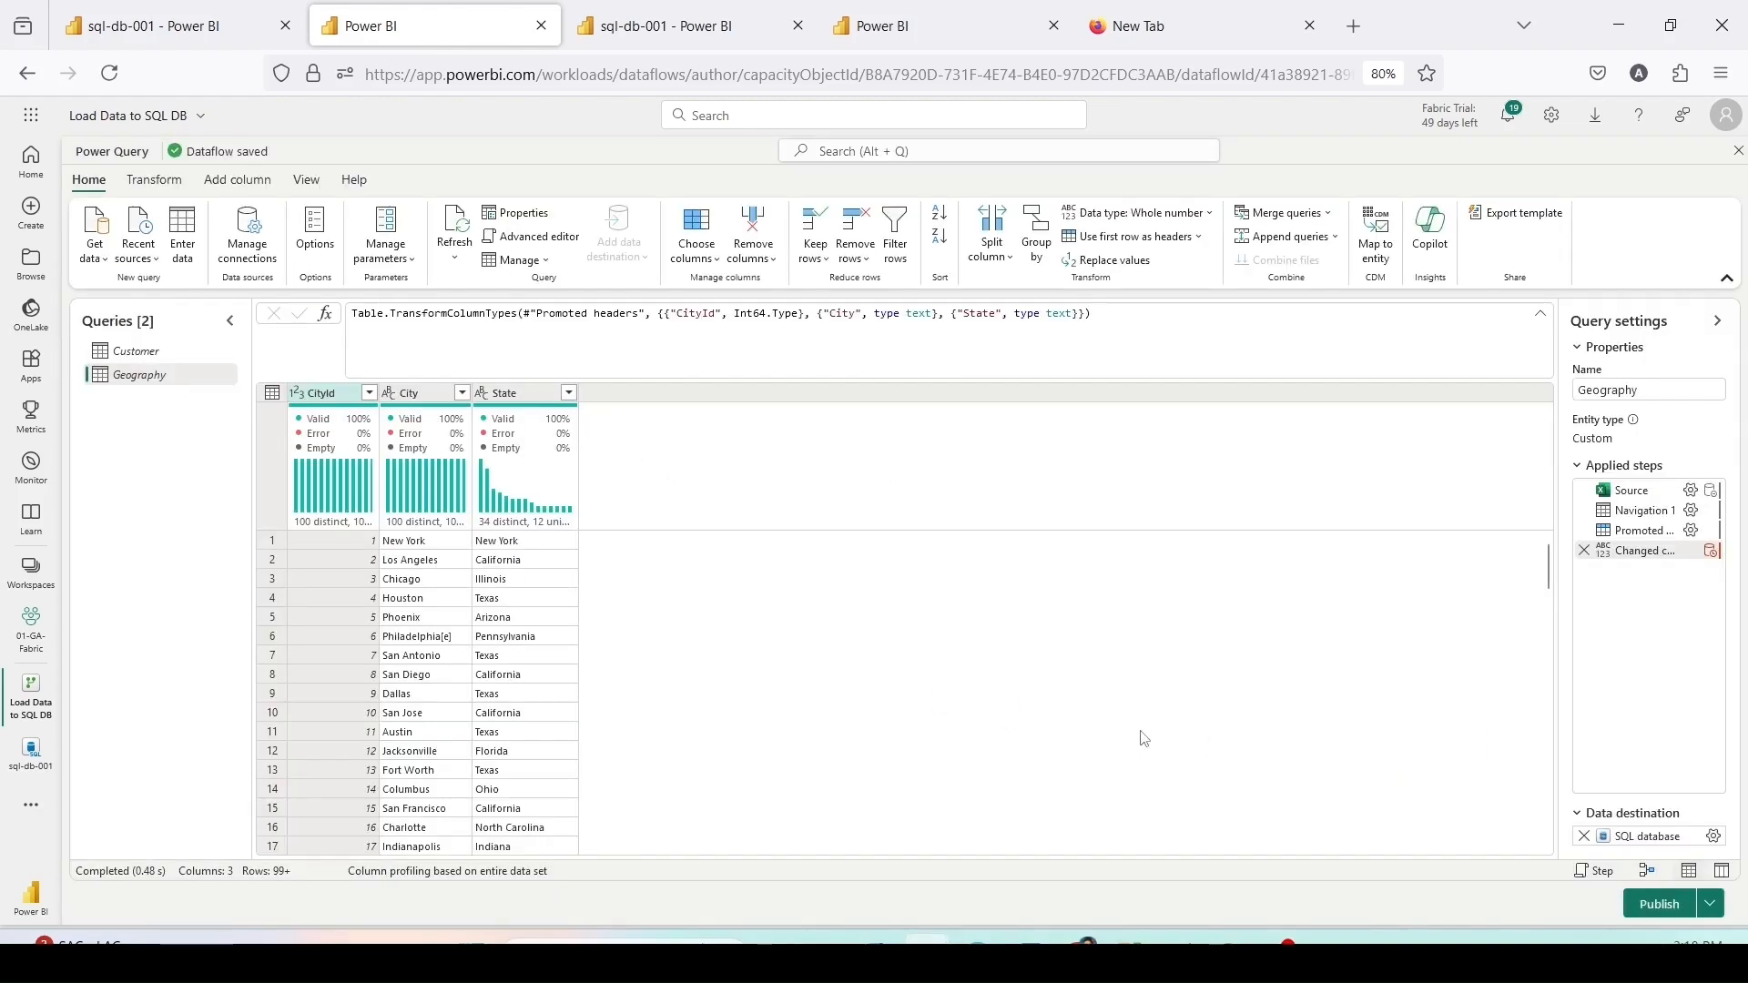
Step: Check the Customer query's data destination details and return to the Geography query
{"action": "left_click", "coordinate": [146, 352]}
{"action": "mouse_move", "coordinate": [1626, 831]}
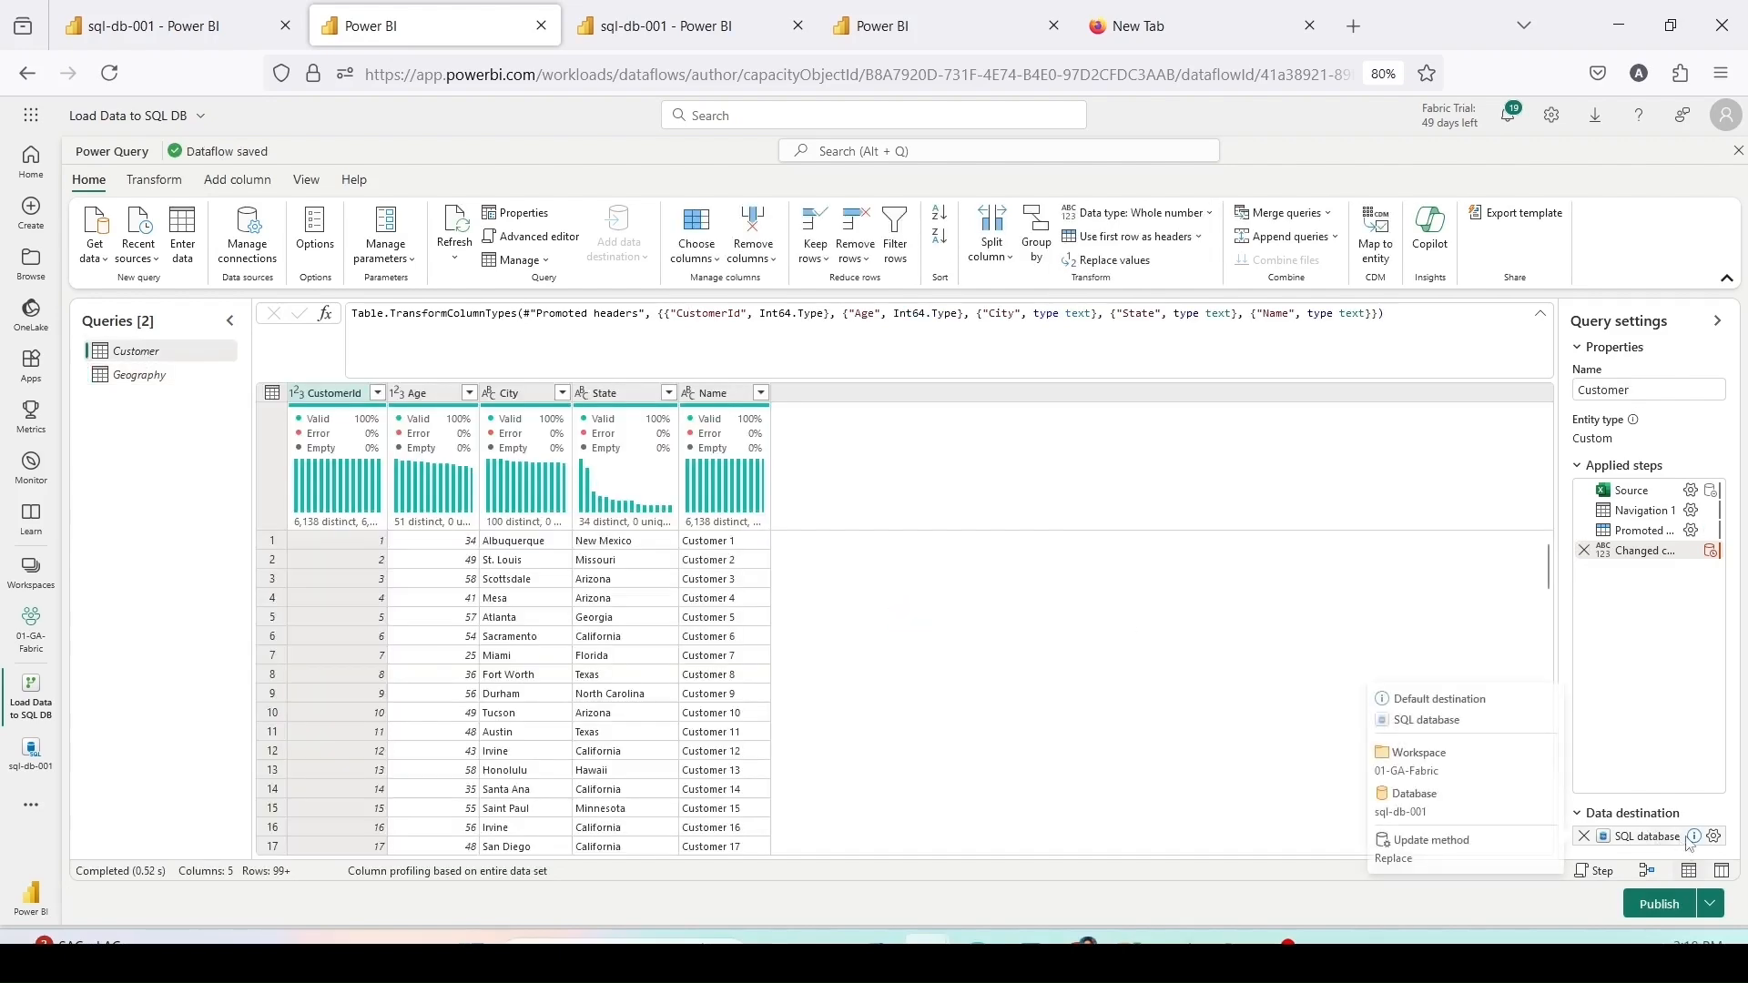
{"action": "left_click", "coordinate": [139, 374]}
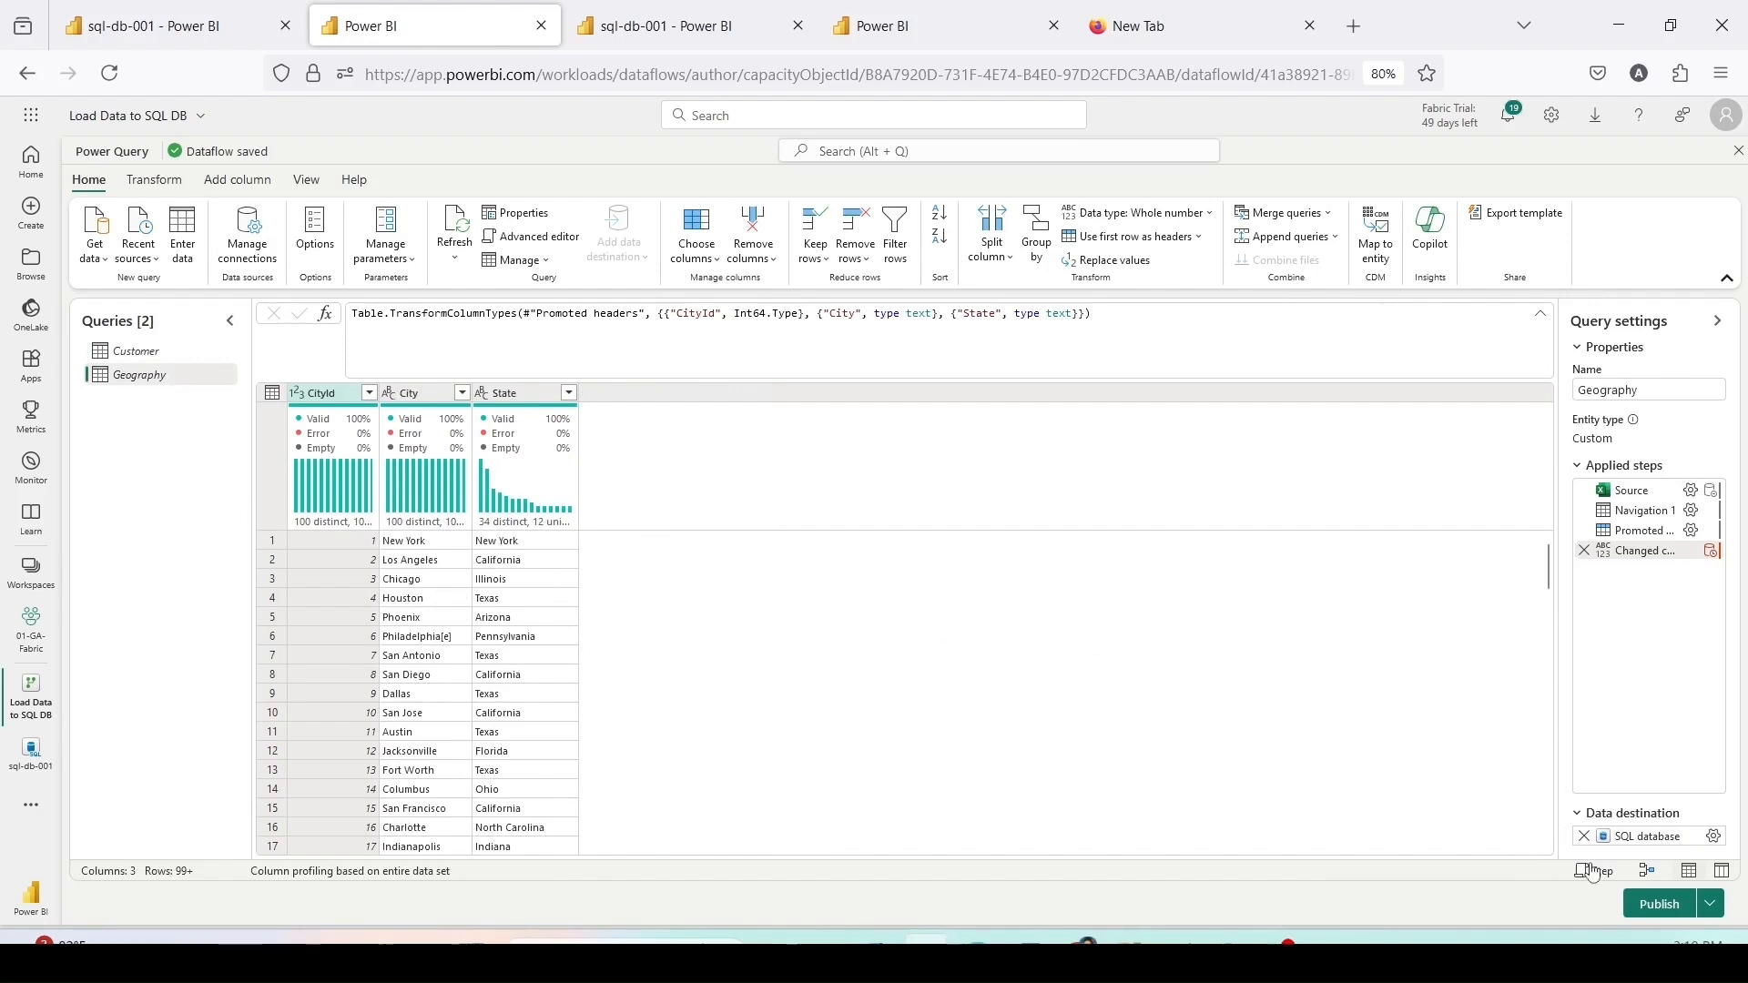
Step: Publish the Load Data to SQL DB dataflow with its Customer and Geography queries
{"action": "left_click", "coordinate": [1718, 917]}
{"action": "left_click", "coordinate": [1717, 917]}
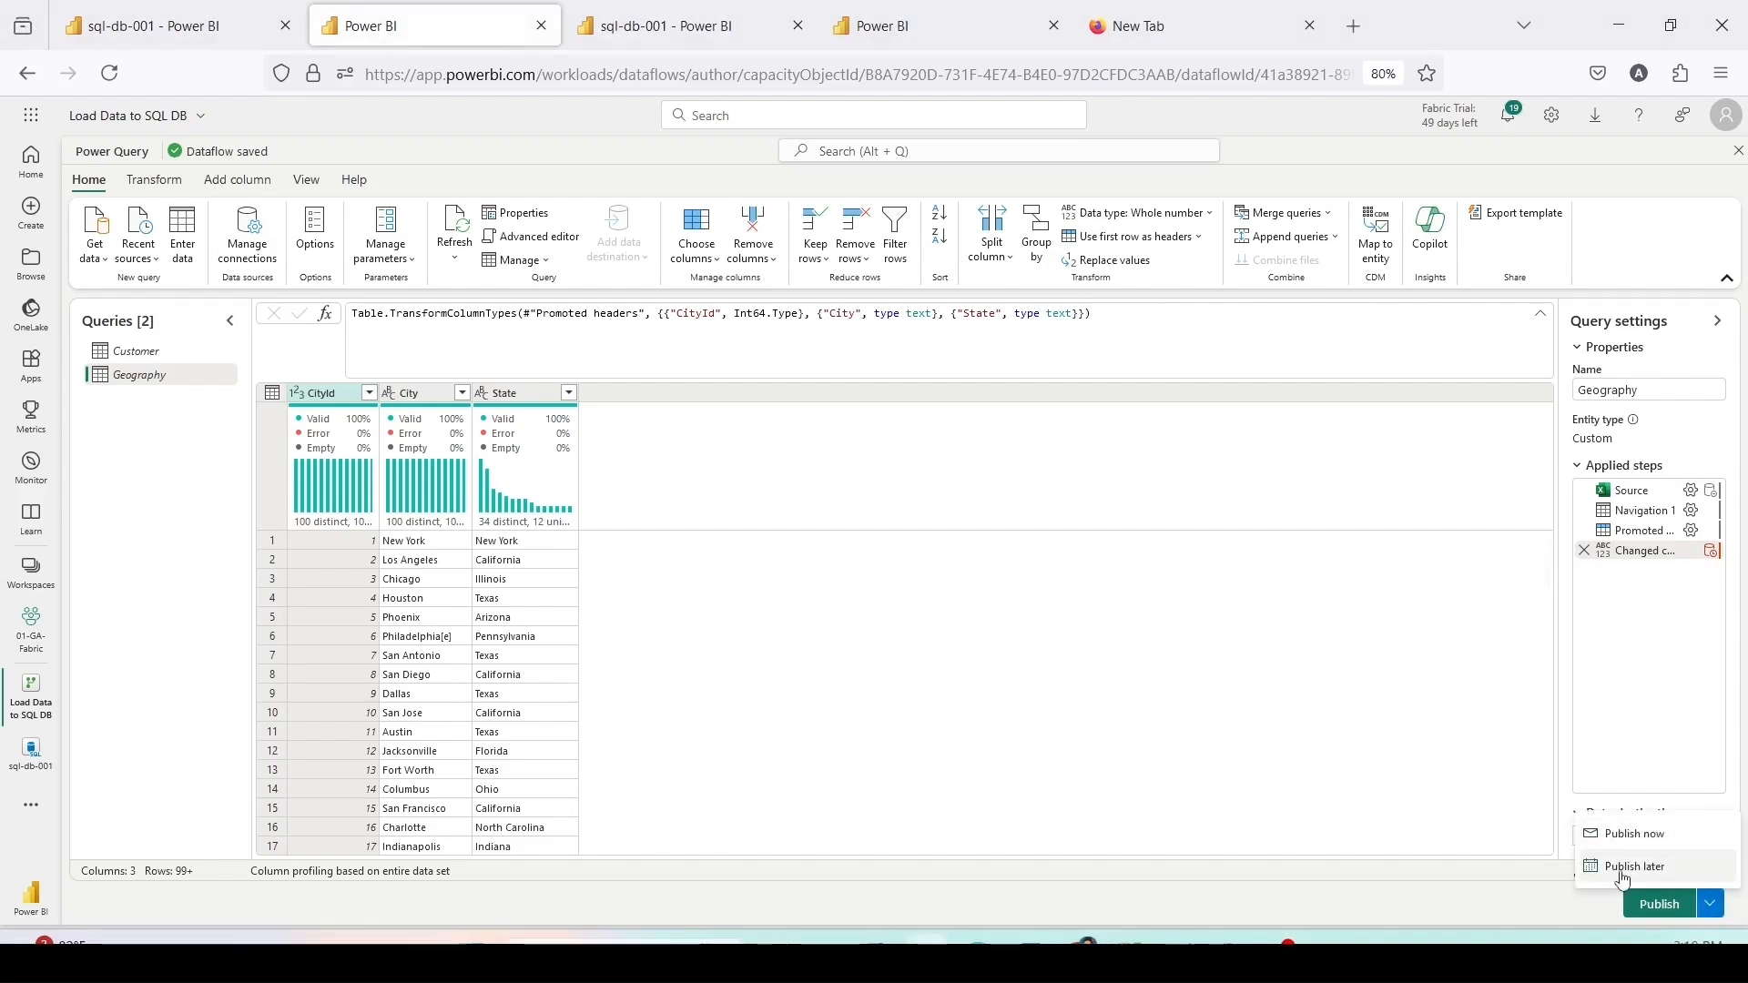
{"action": "left_click", "coordinate": [1515, 902]}
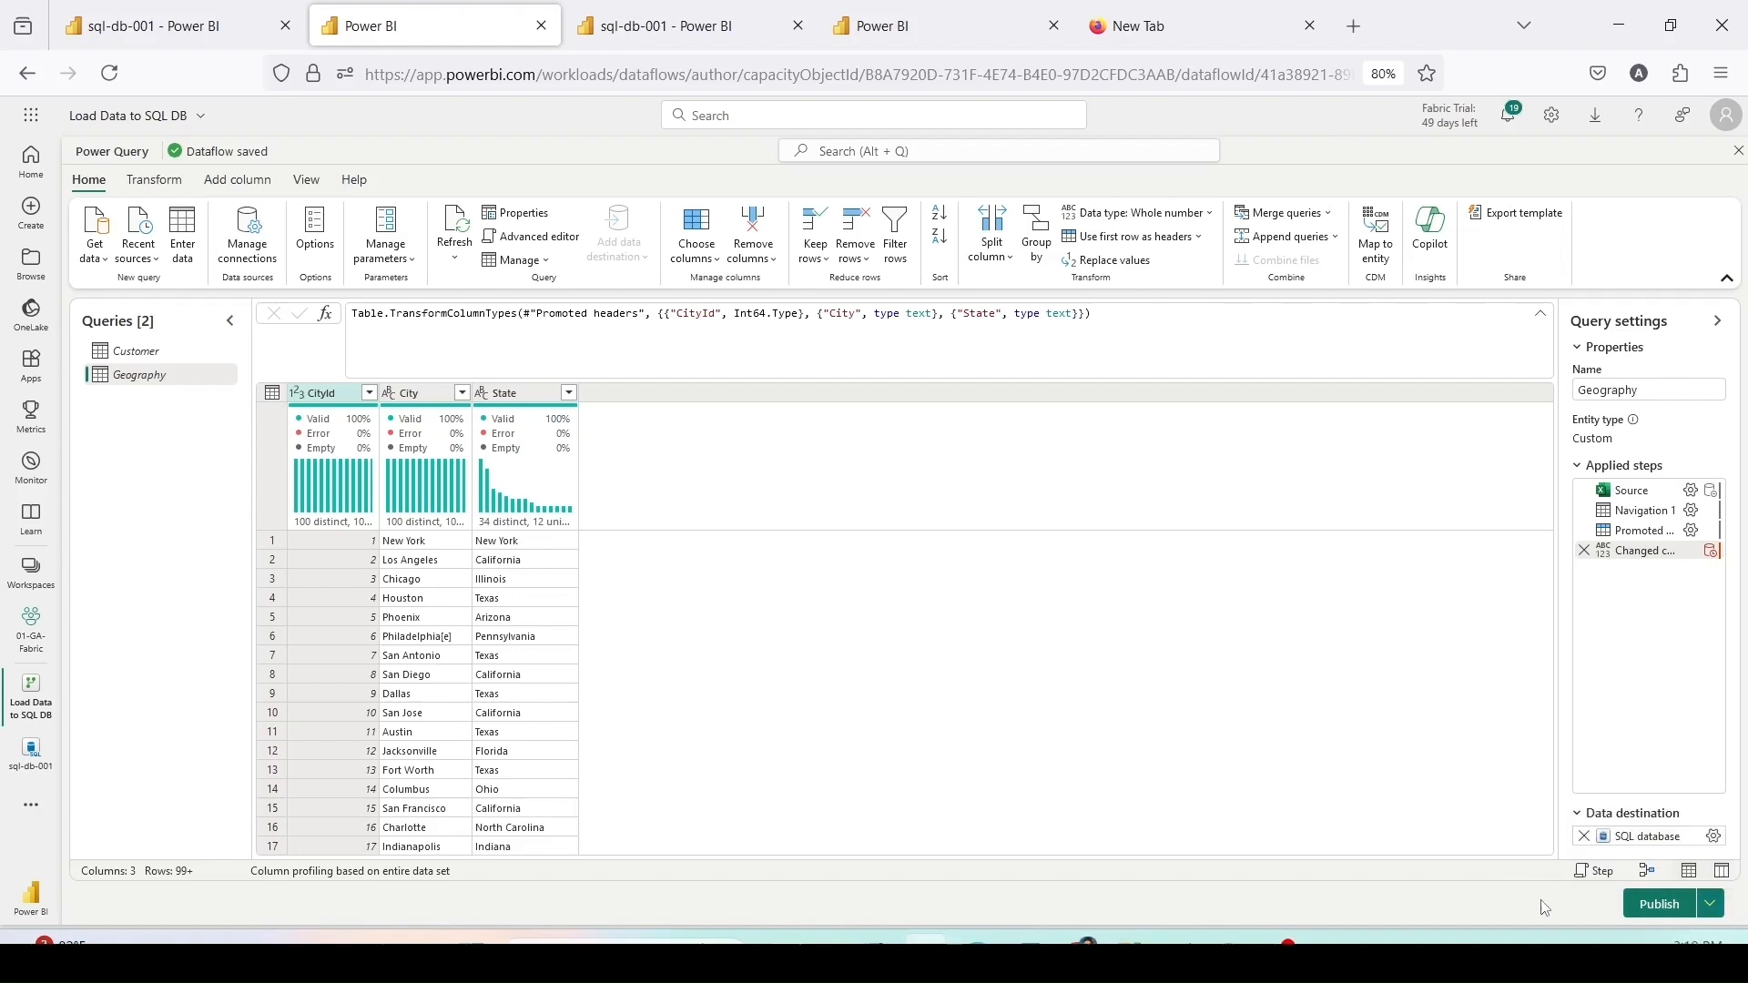
{"action": "left_click", "coordinate": [1644, 917]}
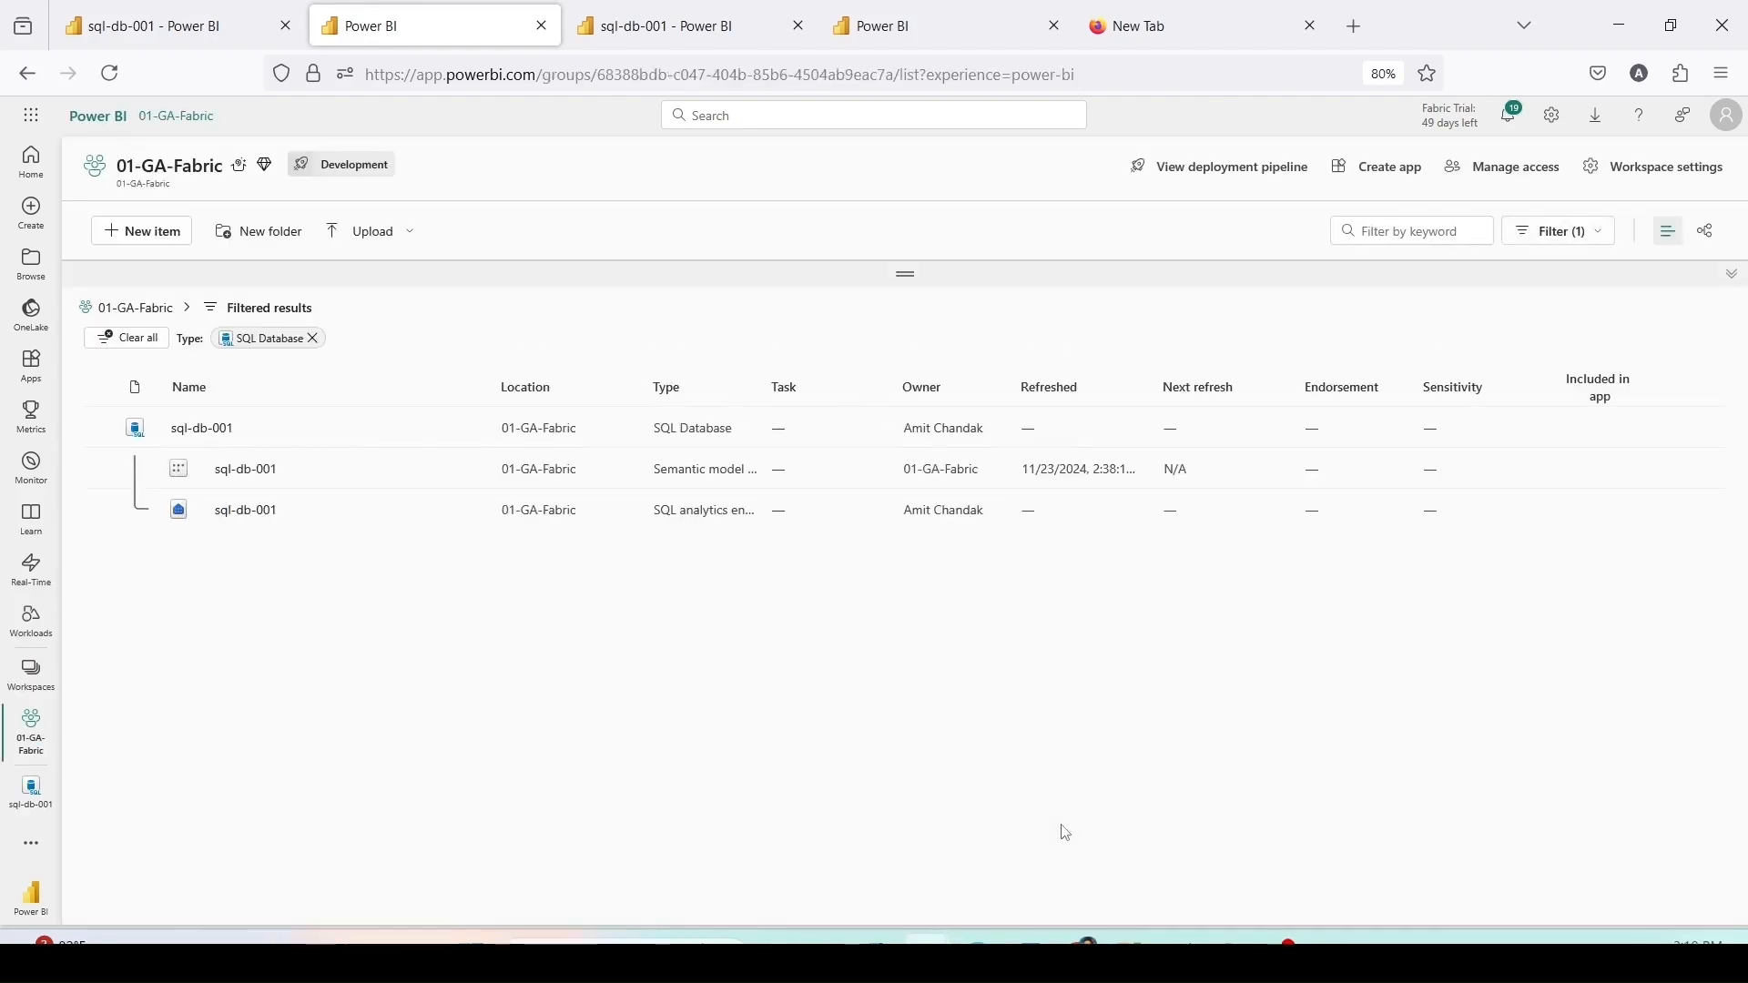
Step: Add the Dataflow Gen2 type to the item filter of the 01-GA-Fabric workspace
{"action": "left_click", "coordinate": [1558, 231]}
{"action": "left_click", "coordinate": [1123, 706]}
{"action": "left_click", "coordinate": [1585, 241]}
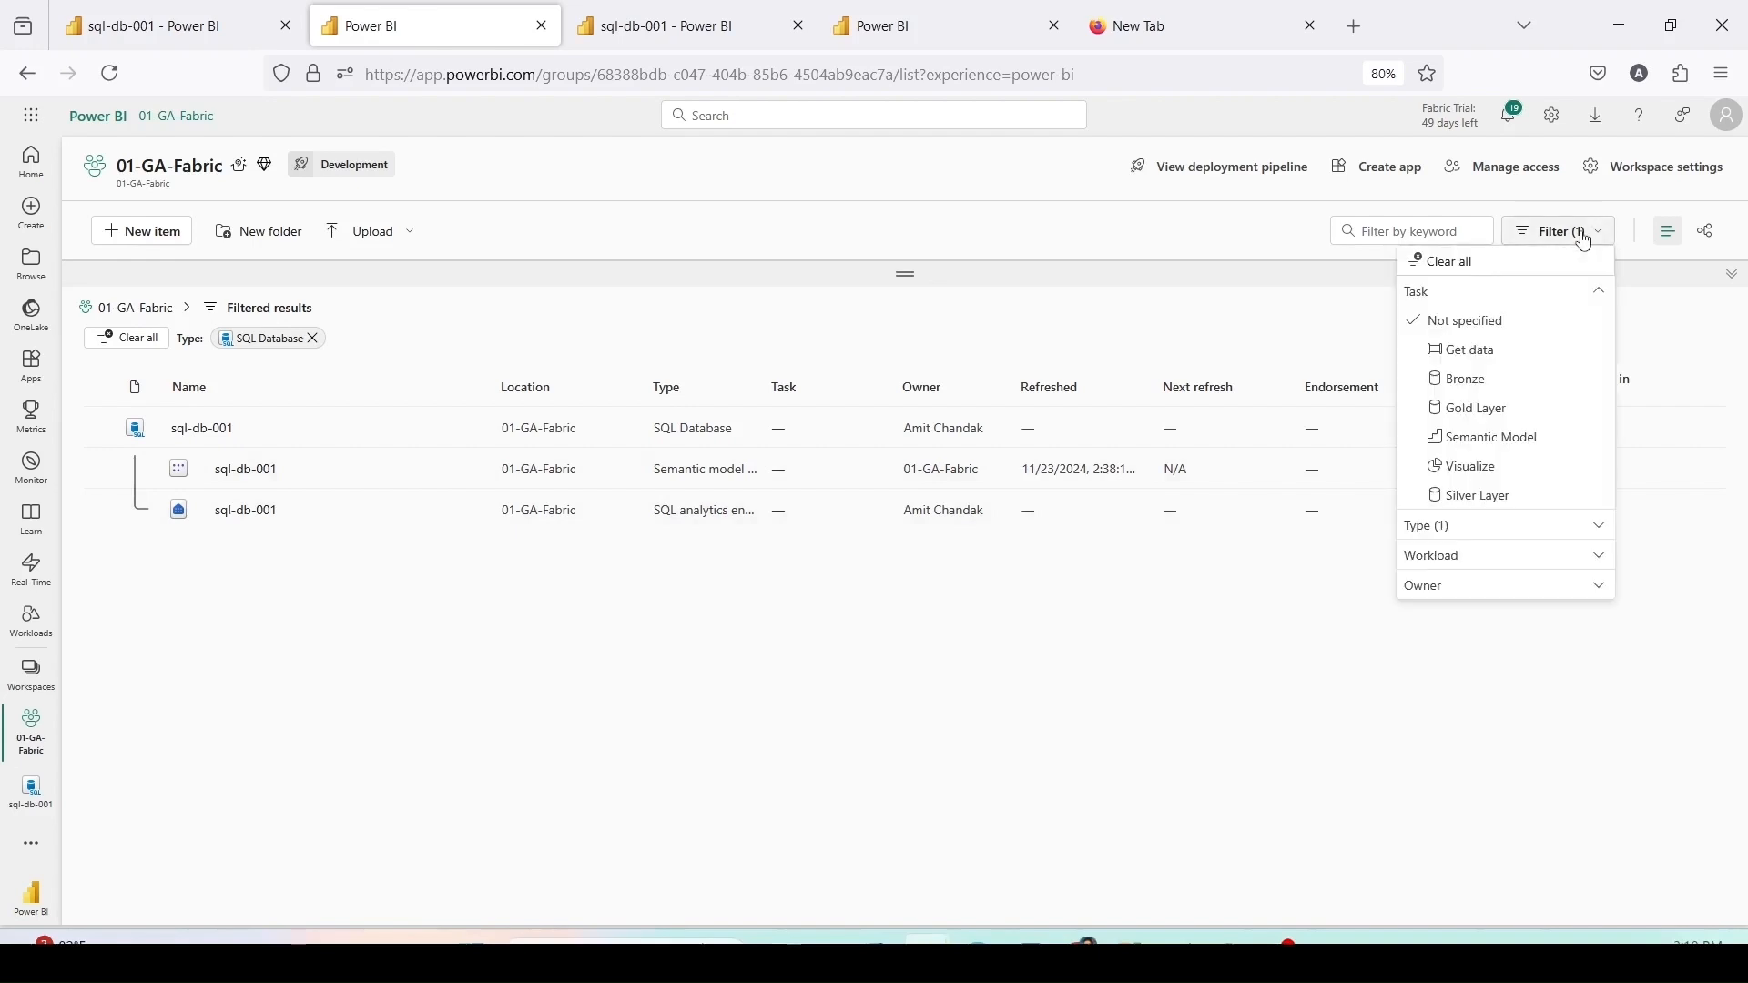
{"action": "left_click", "coordinate": [1432, 535]}
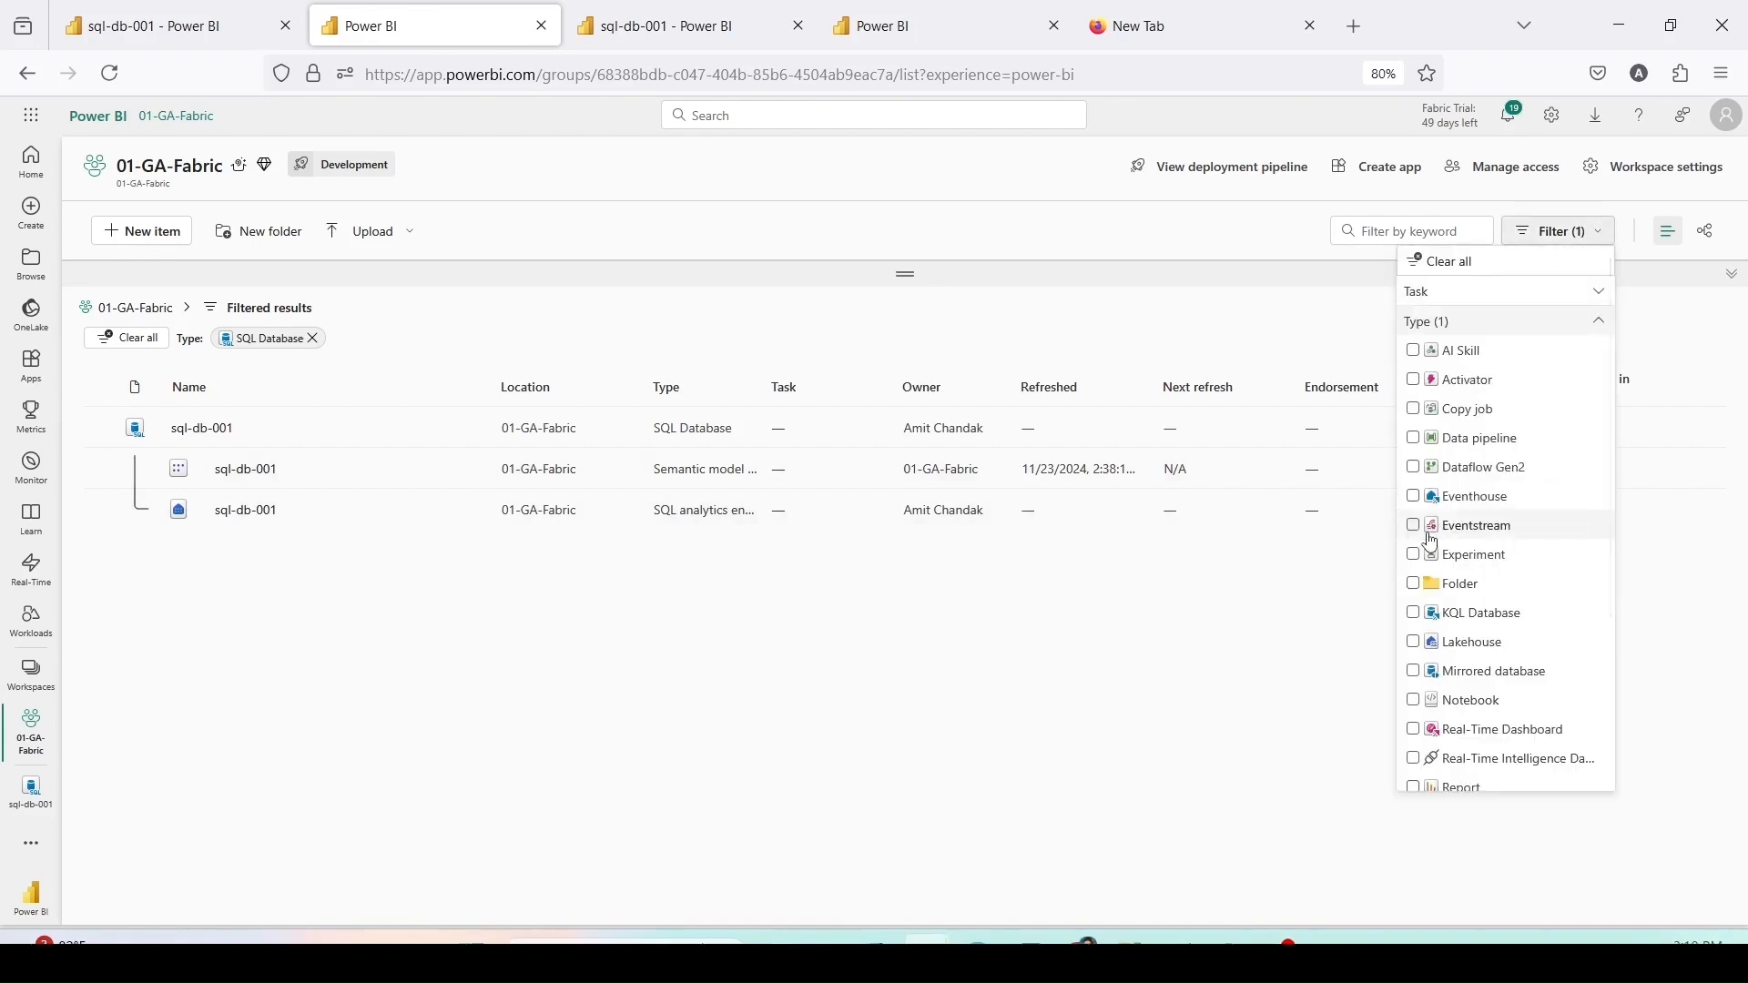
{"action": "left_click", "coordinate": [1413, 467]}
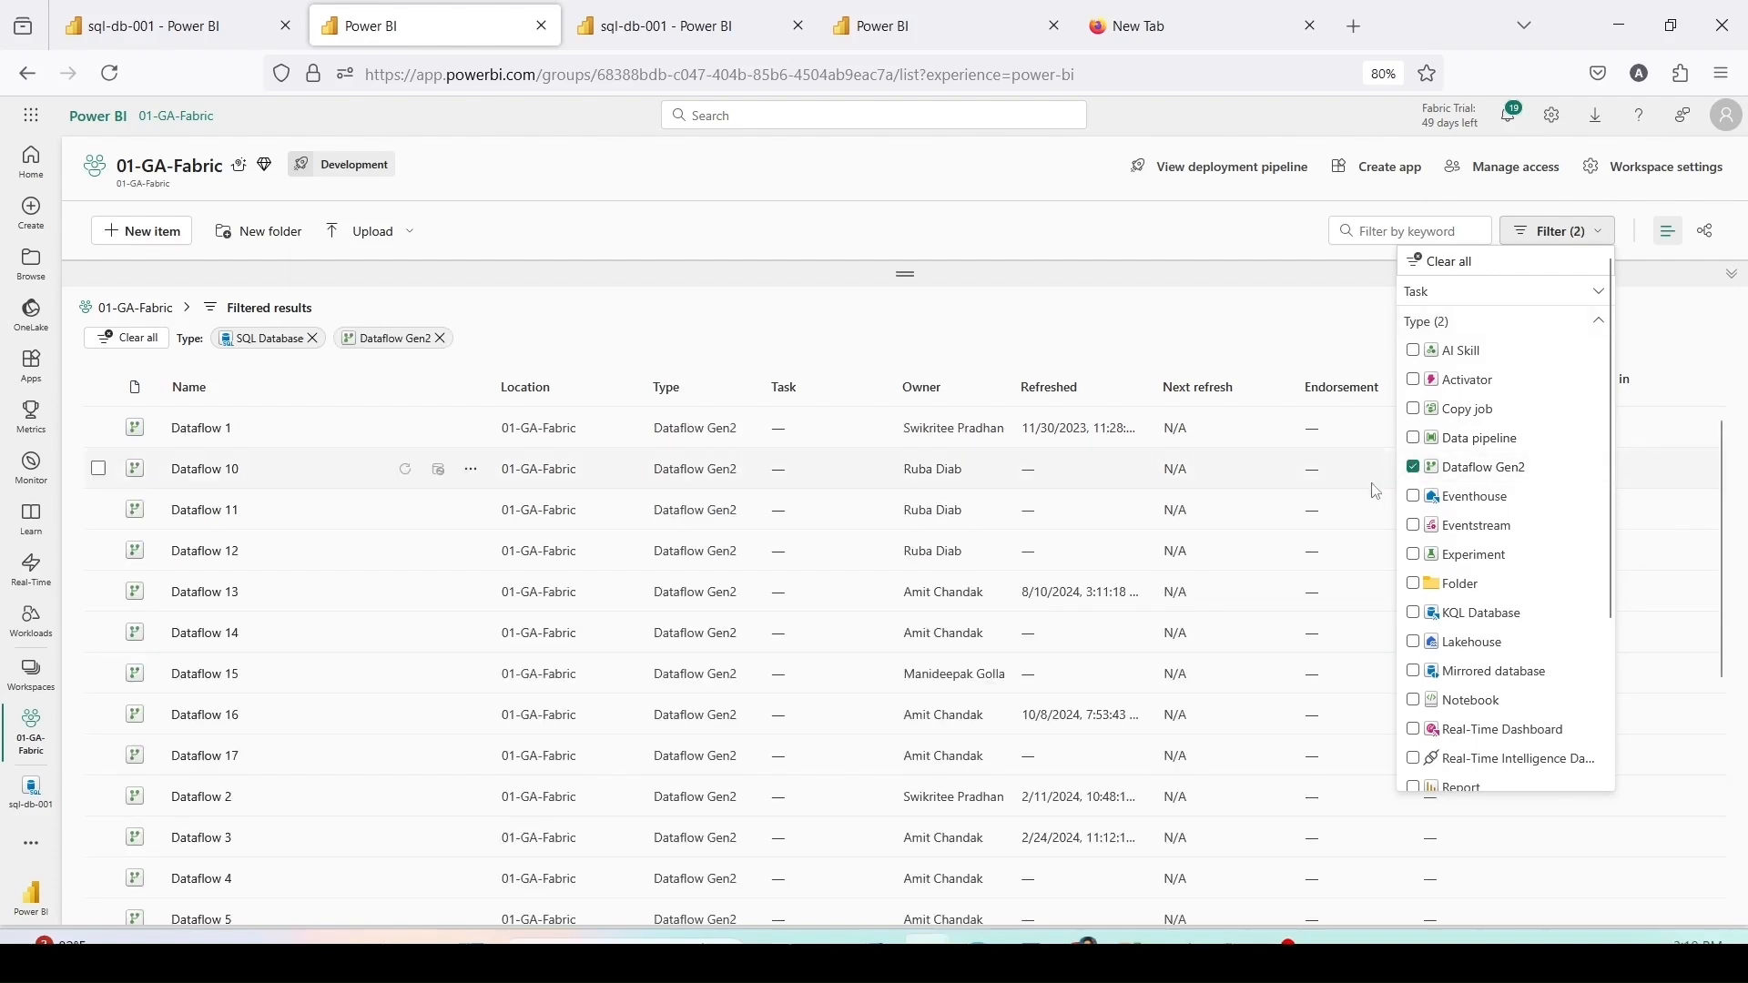
{"action": "left_click", "coordinate": [613, 305]}
Step: Find the Load Data to SQL DB dataflow in the workspace list and check its refresh status
{"action": "scroll", "coordinate": [616, 437], "scroll_direction": "down", "scroll_amount": 5}
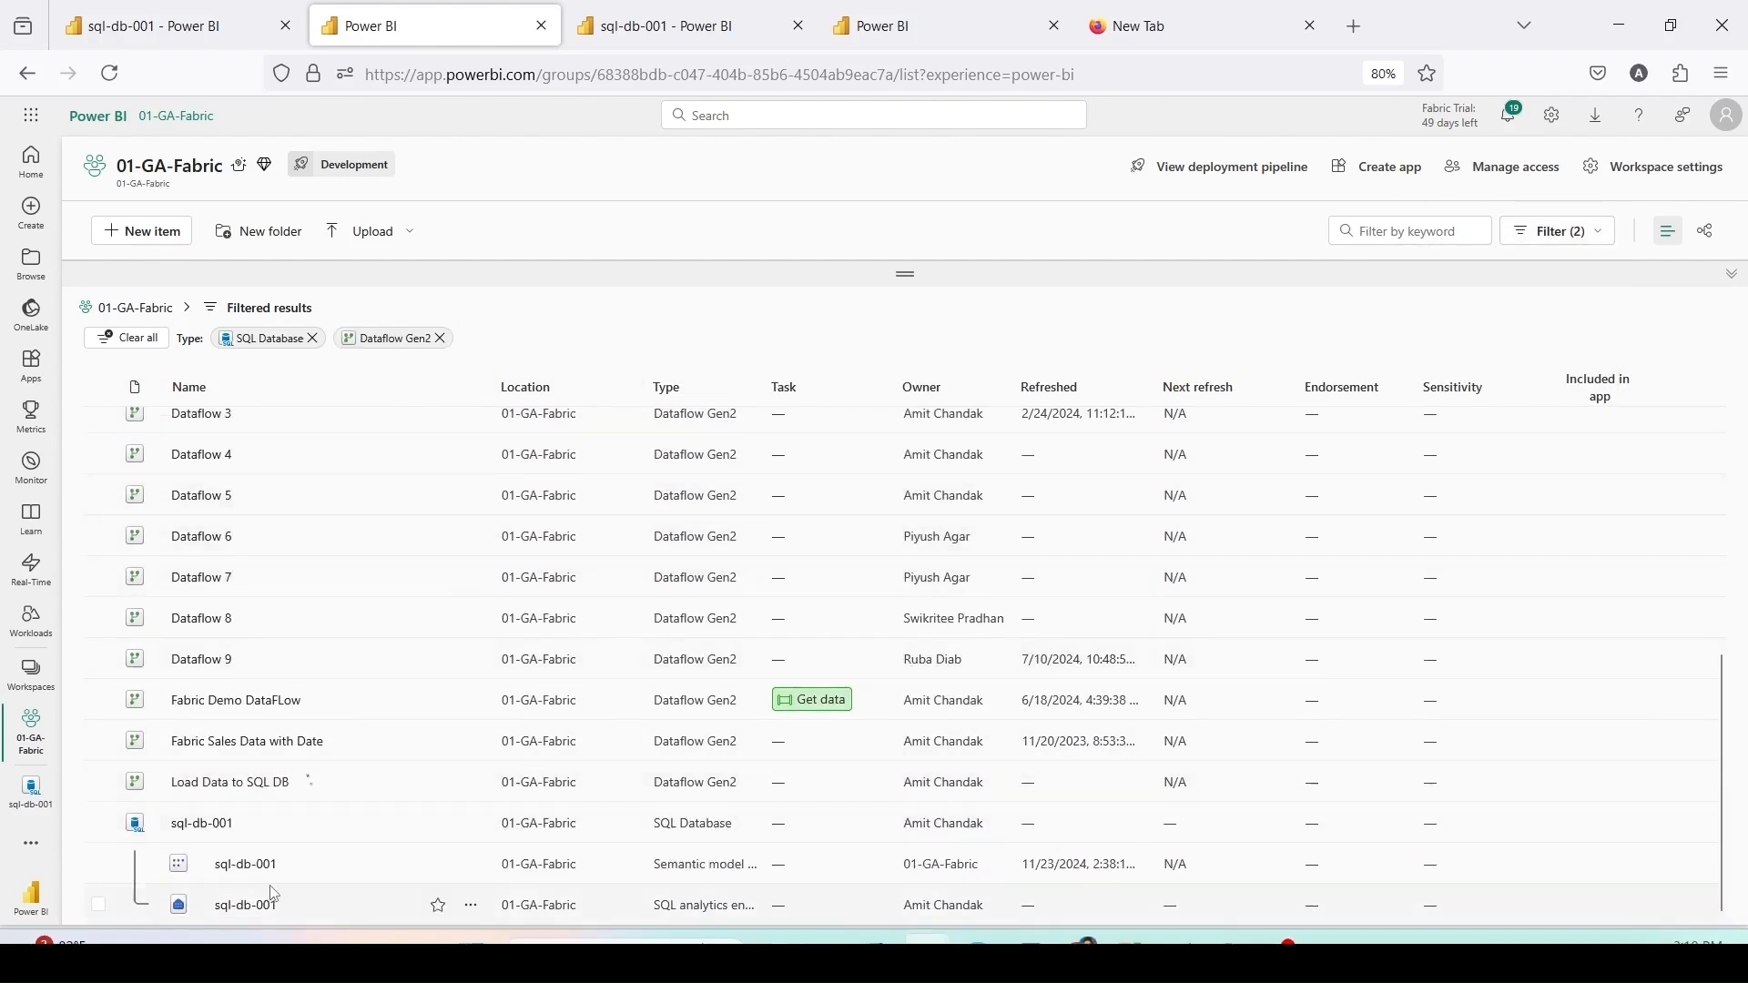
{"action": "left_click_drag", "start_coordinate": [120, 767], "coordinate": [351, 806]}
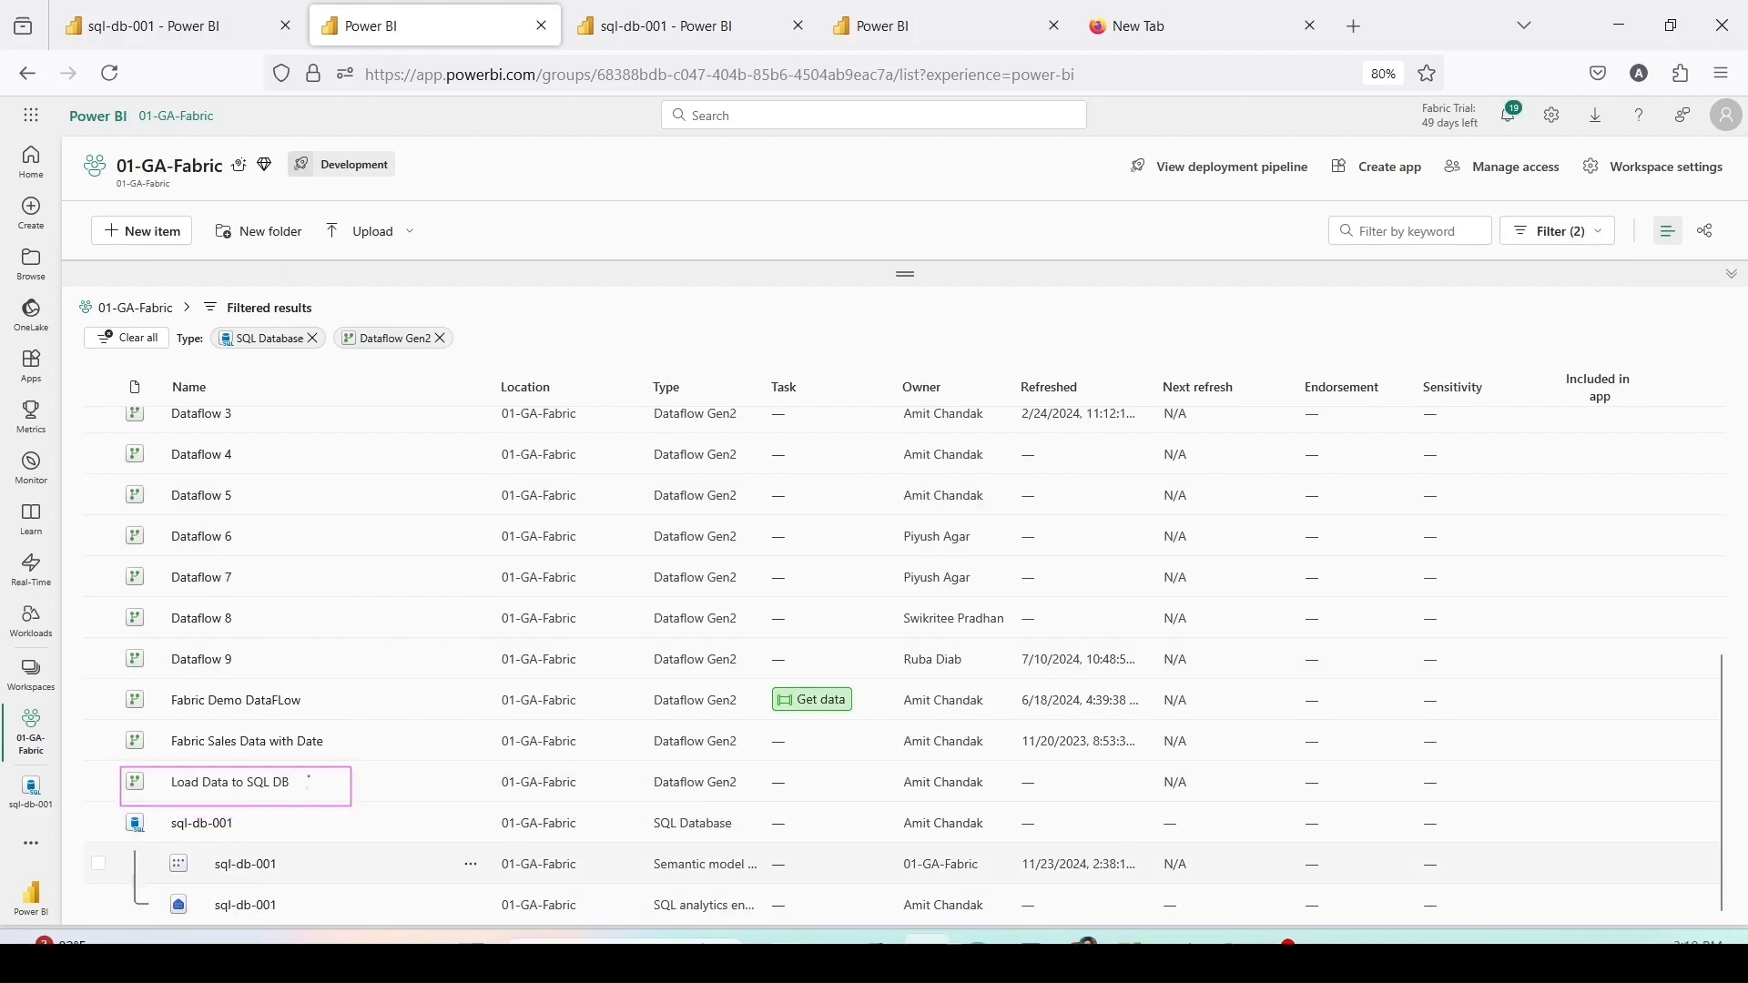
{"action": "left_click_drag", "start_coordinate": [484, 757], "coordinate": [1191, 809]}
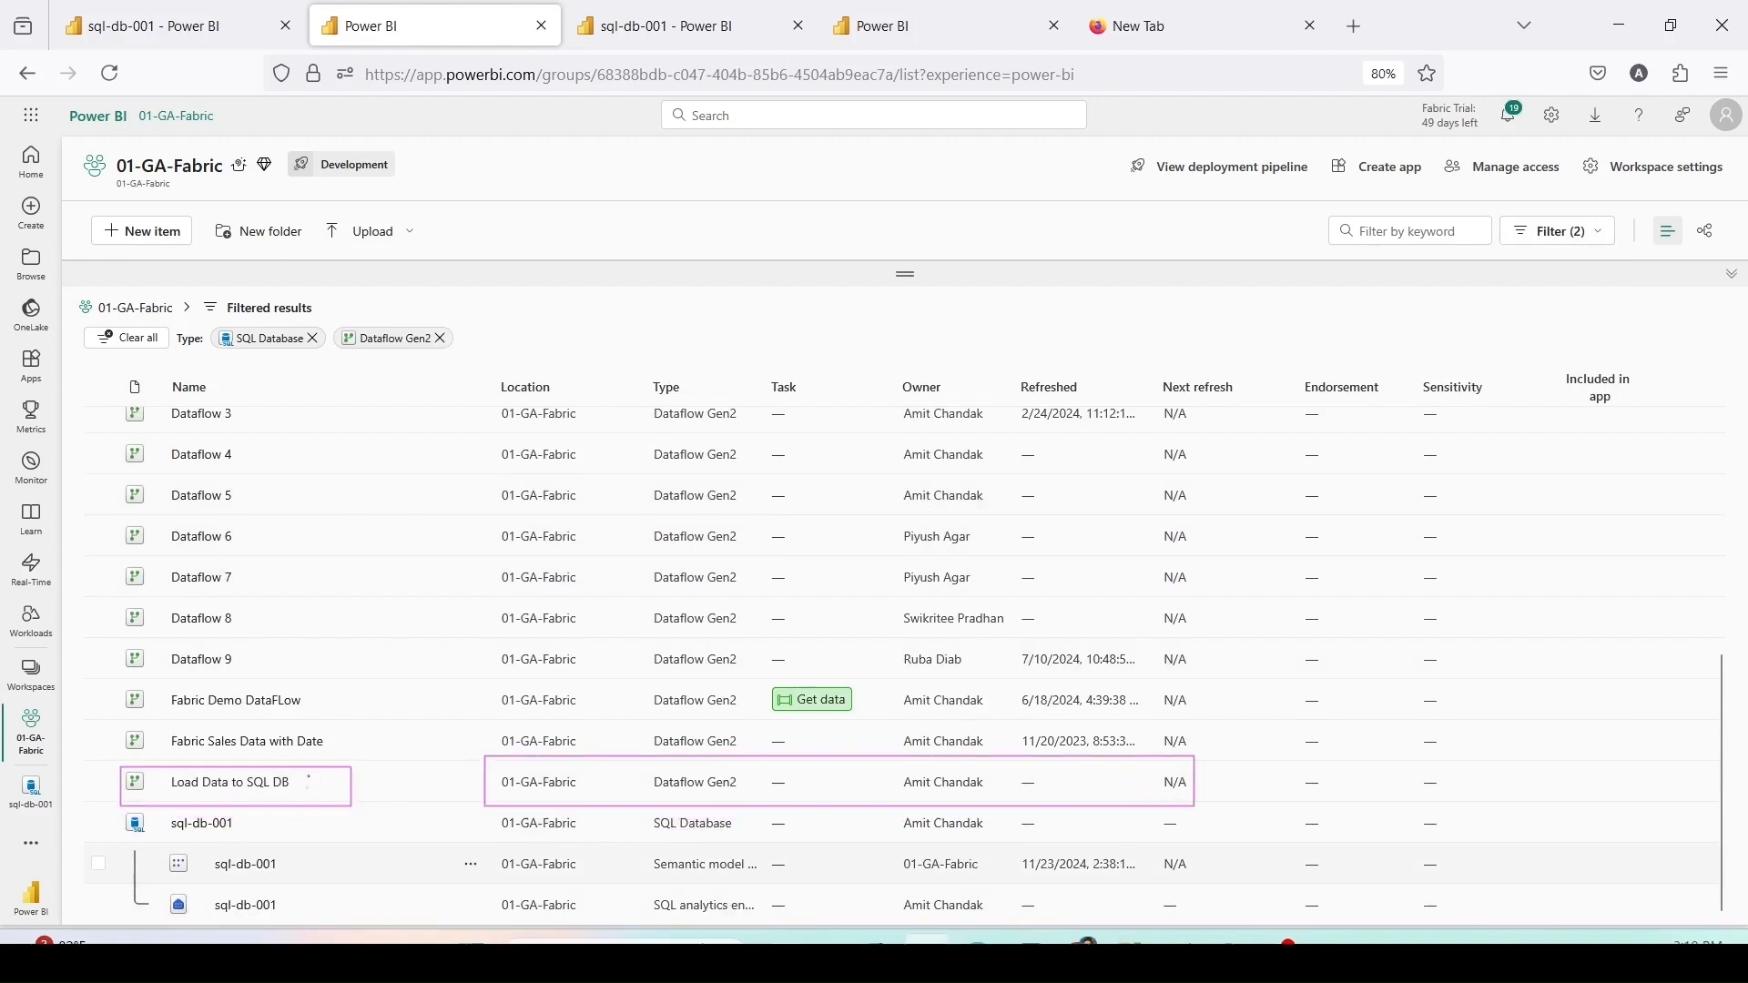
{"action": "key", "text": "Escape"}
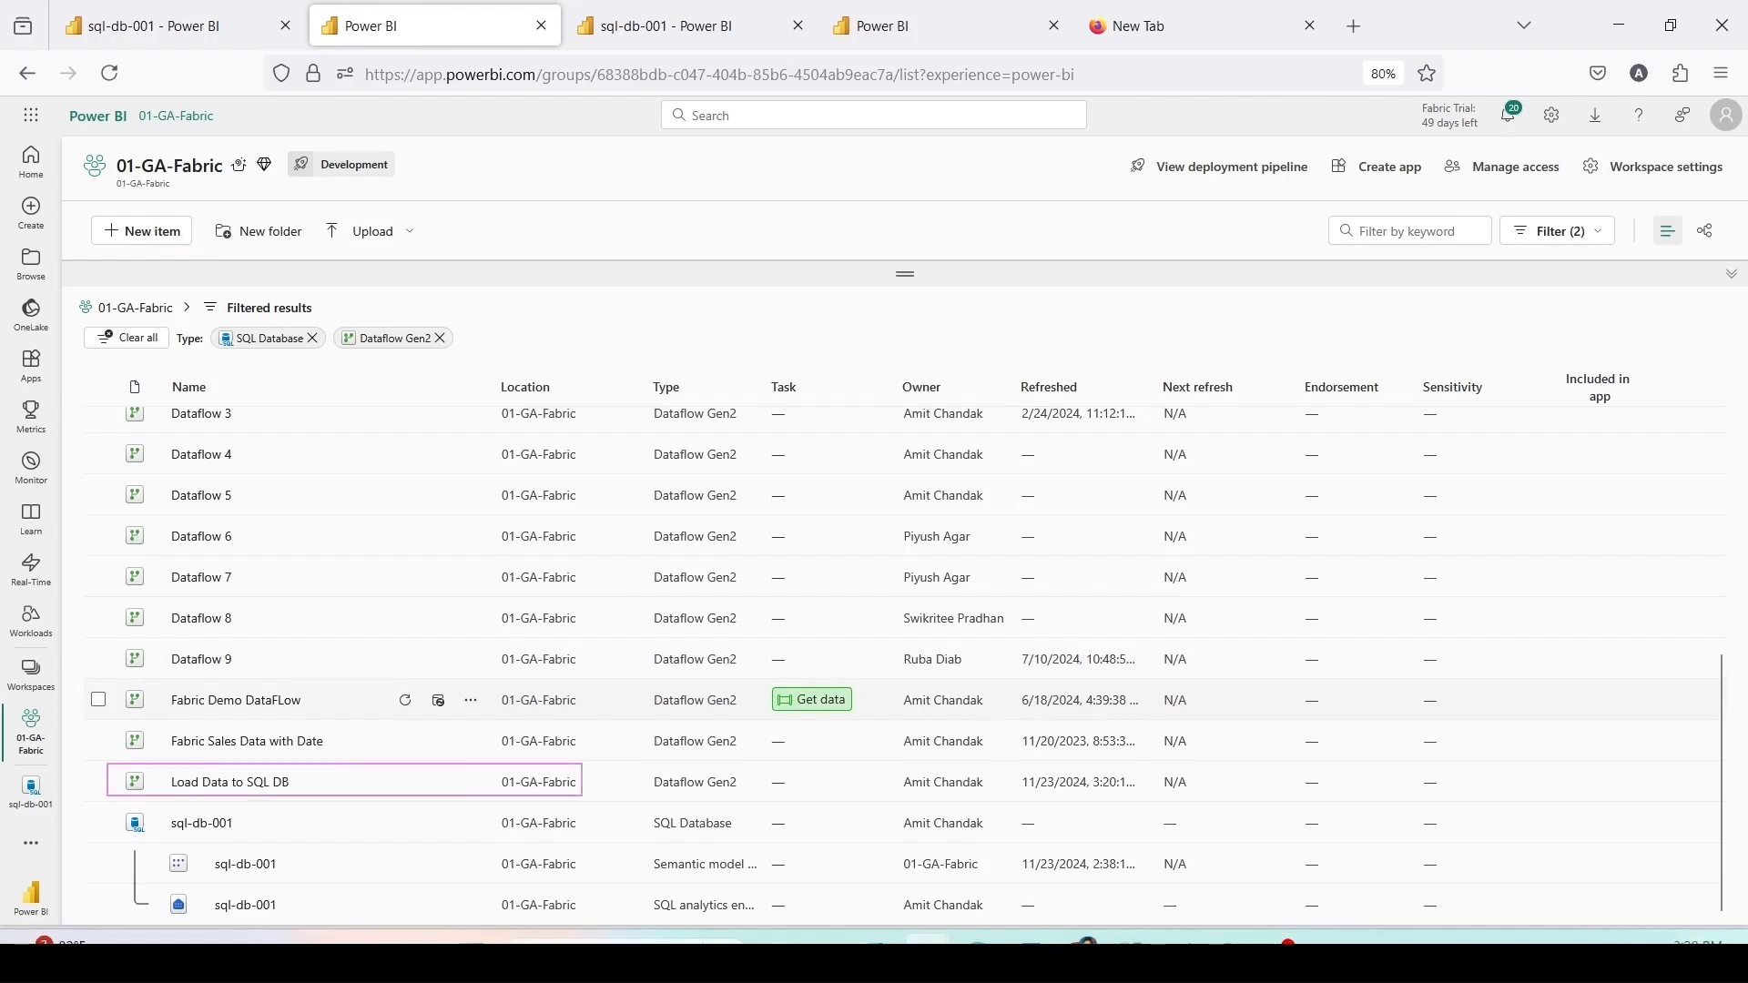
{"action": "key", "text": "Escape"}
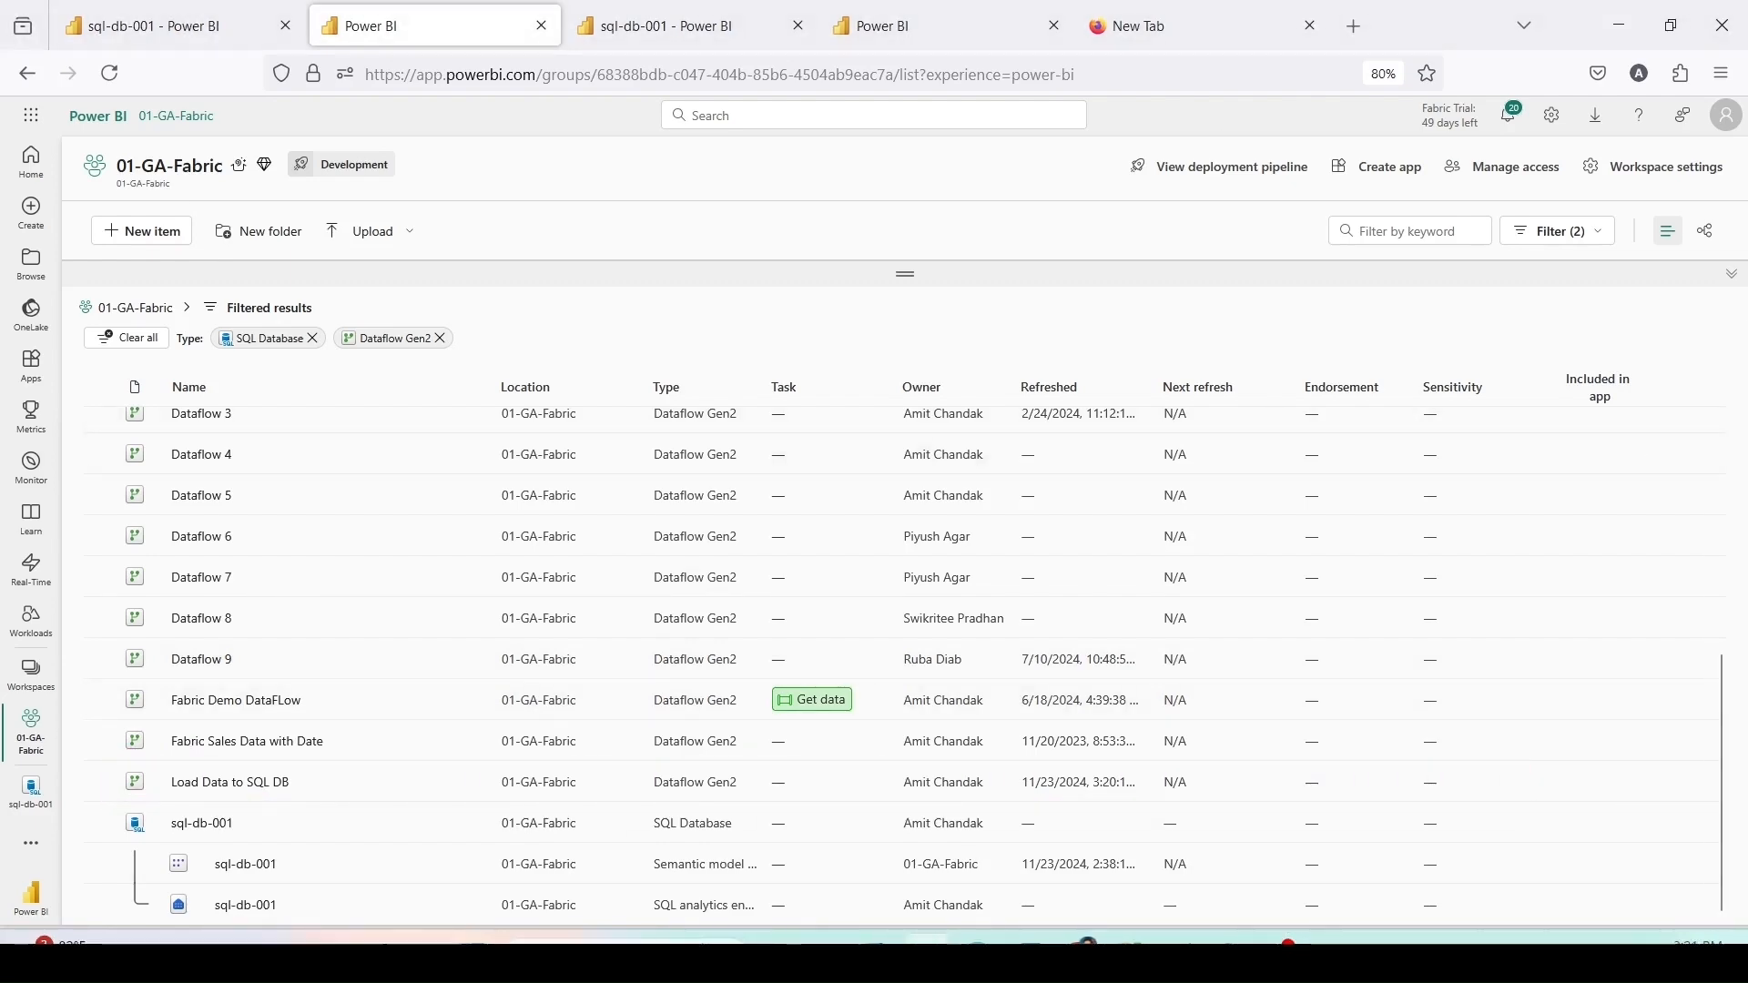
Step: Refresh the sql-db-001 database objects and preview the data of the Customer and Geography tables
{"action": "left_click", "coordinate": [164, 25]}
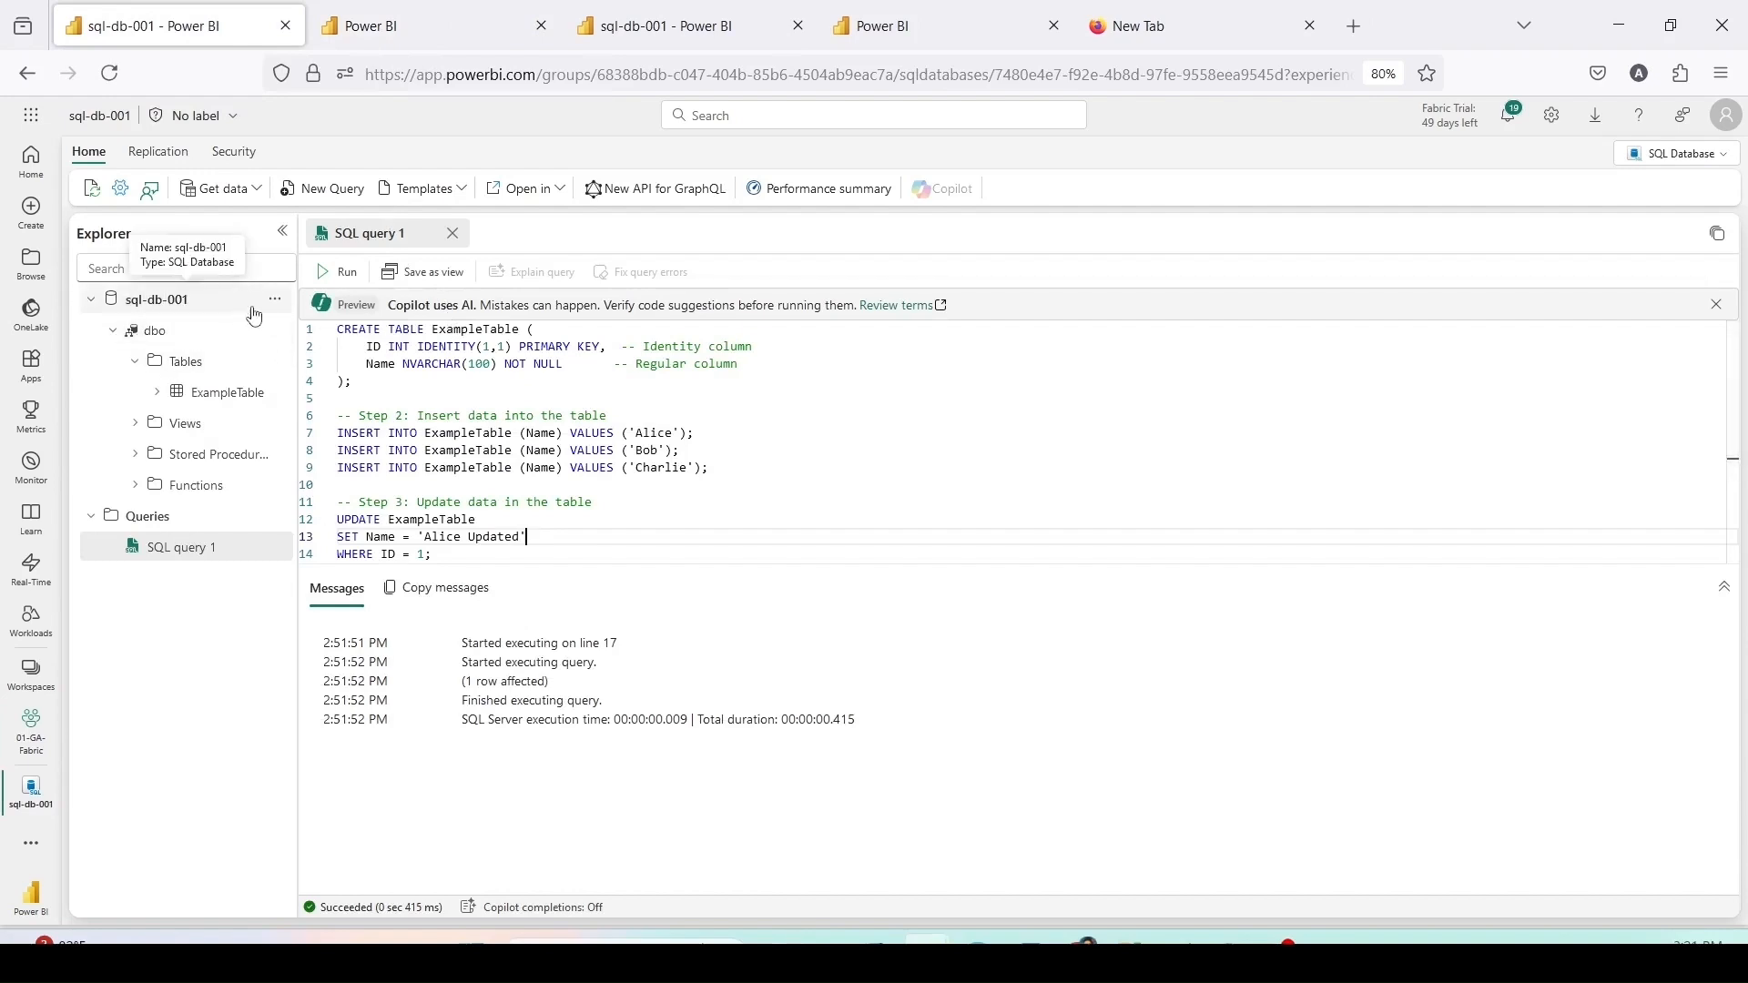
{"action": "left_click", "coordinate": [274, 300]}
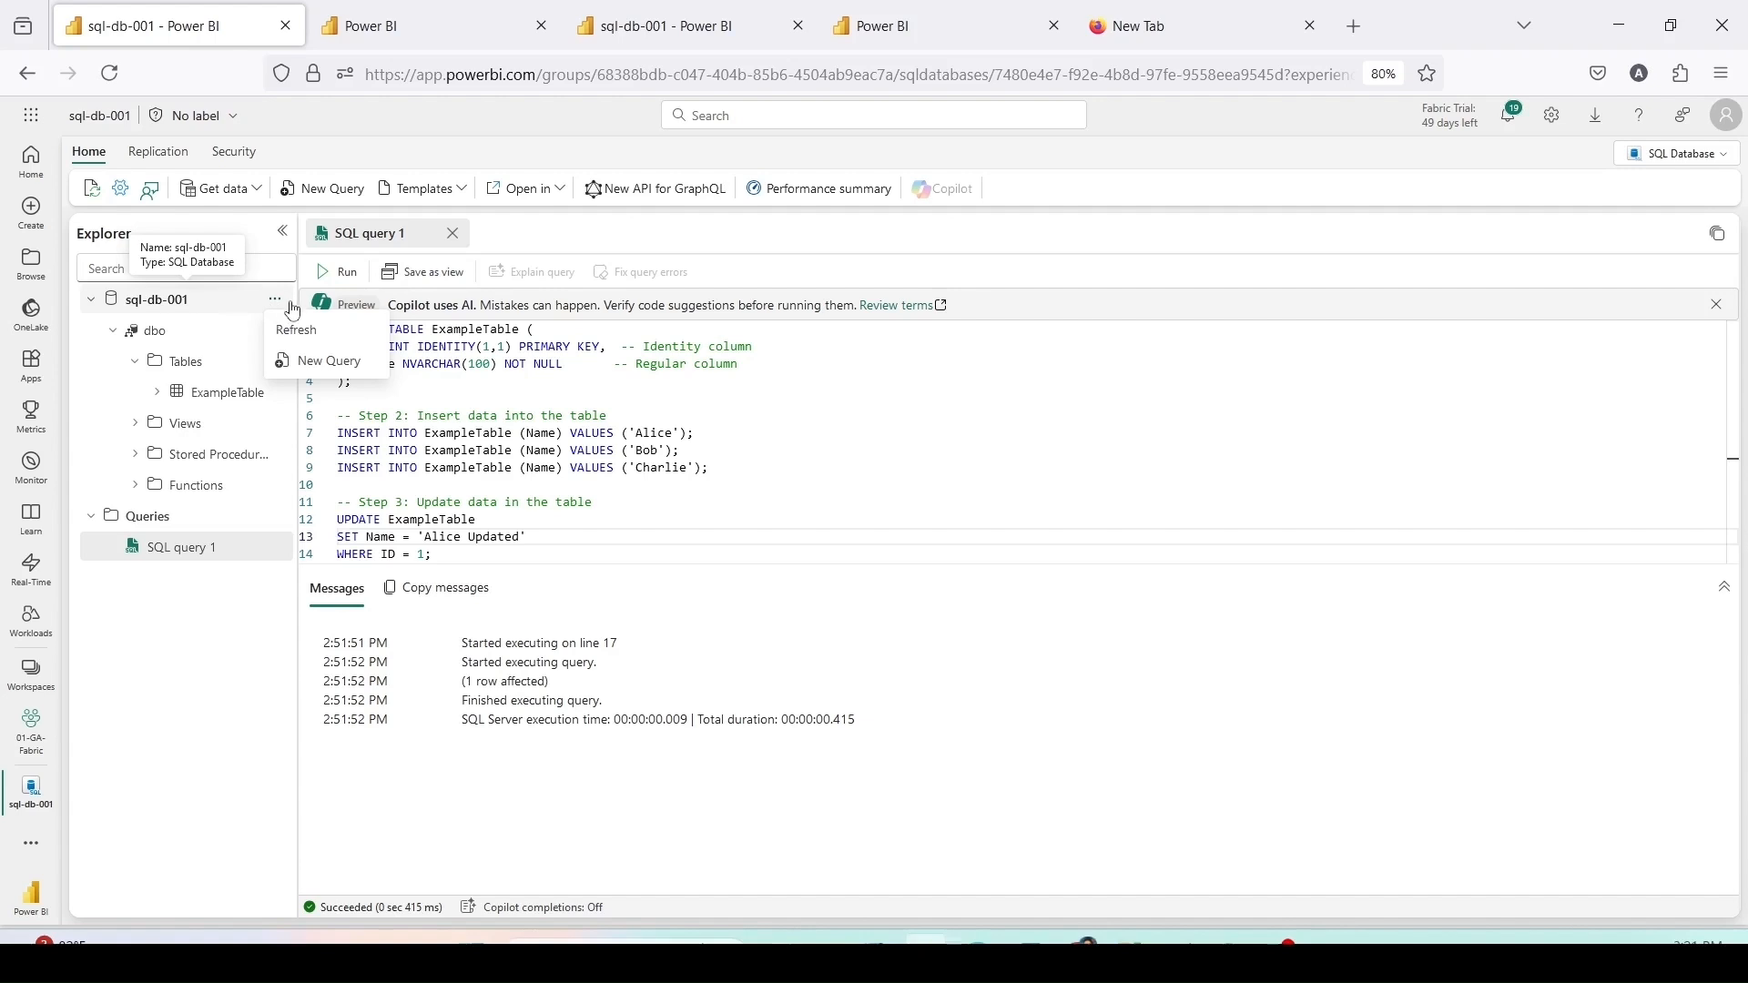
{"action": "left_click", "coordinate": [293, 329]}
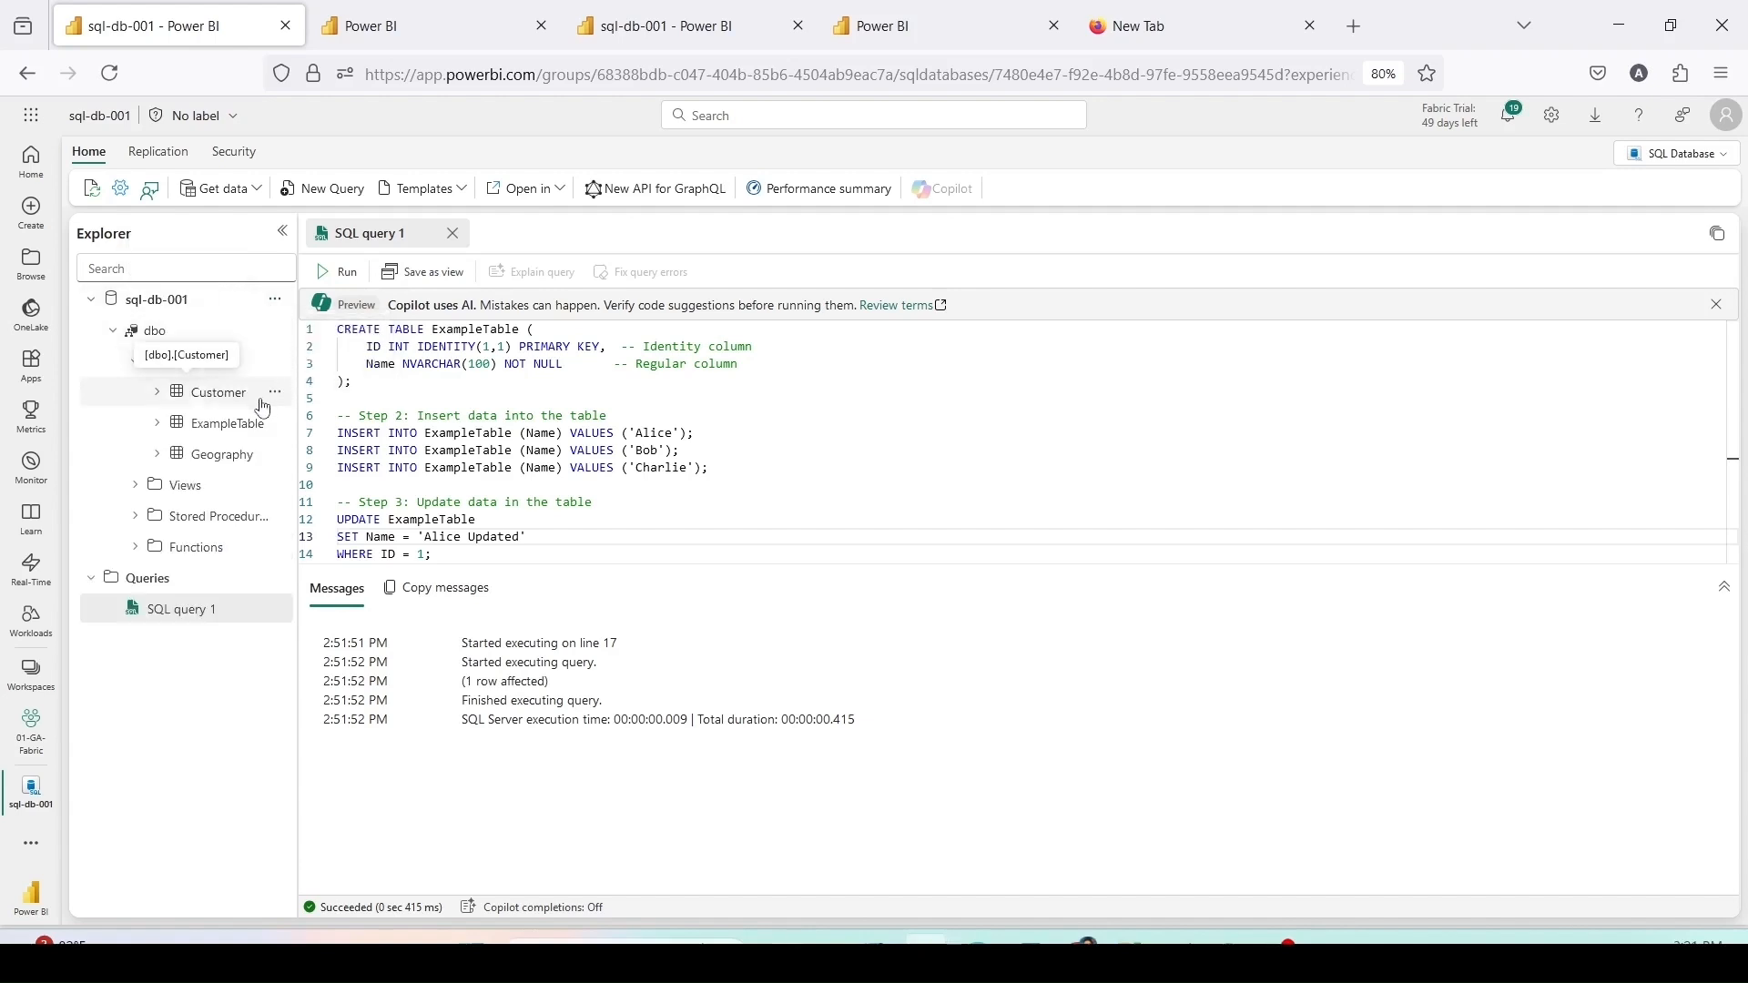
{"action": "left_click", "coordinate": [209, 402]}
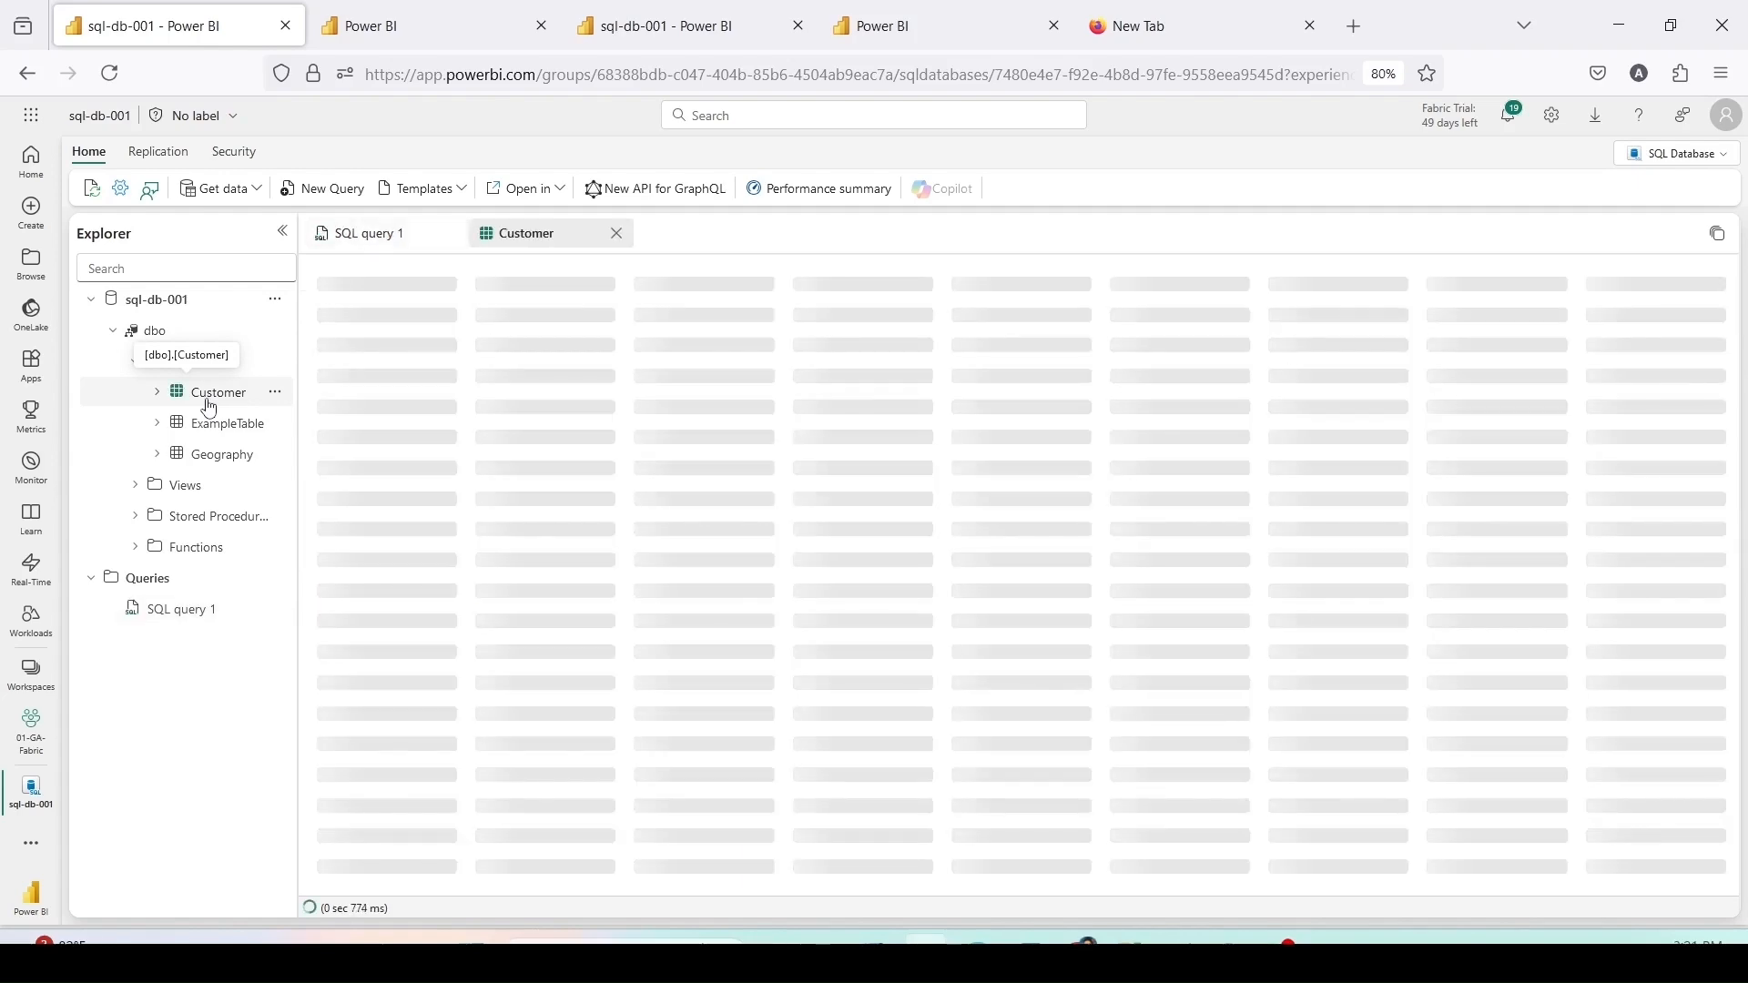
{"action": "left_click", "coordinate": [222, 454]}
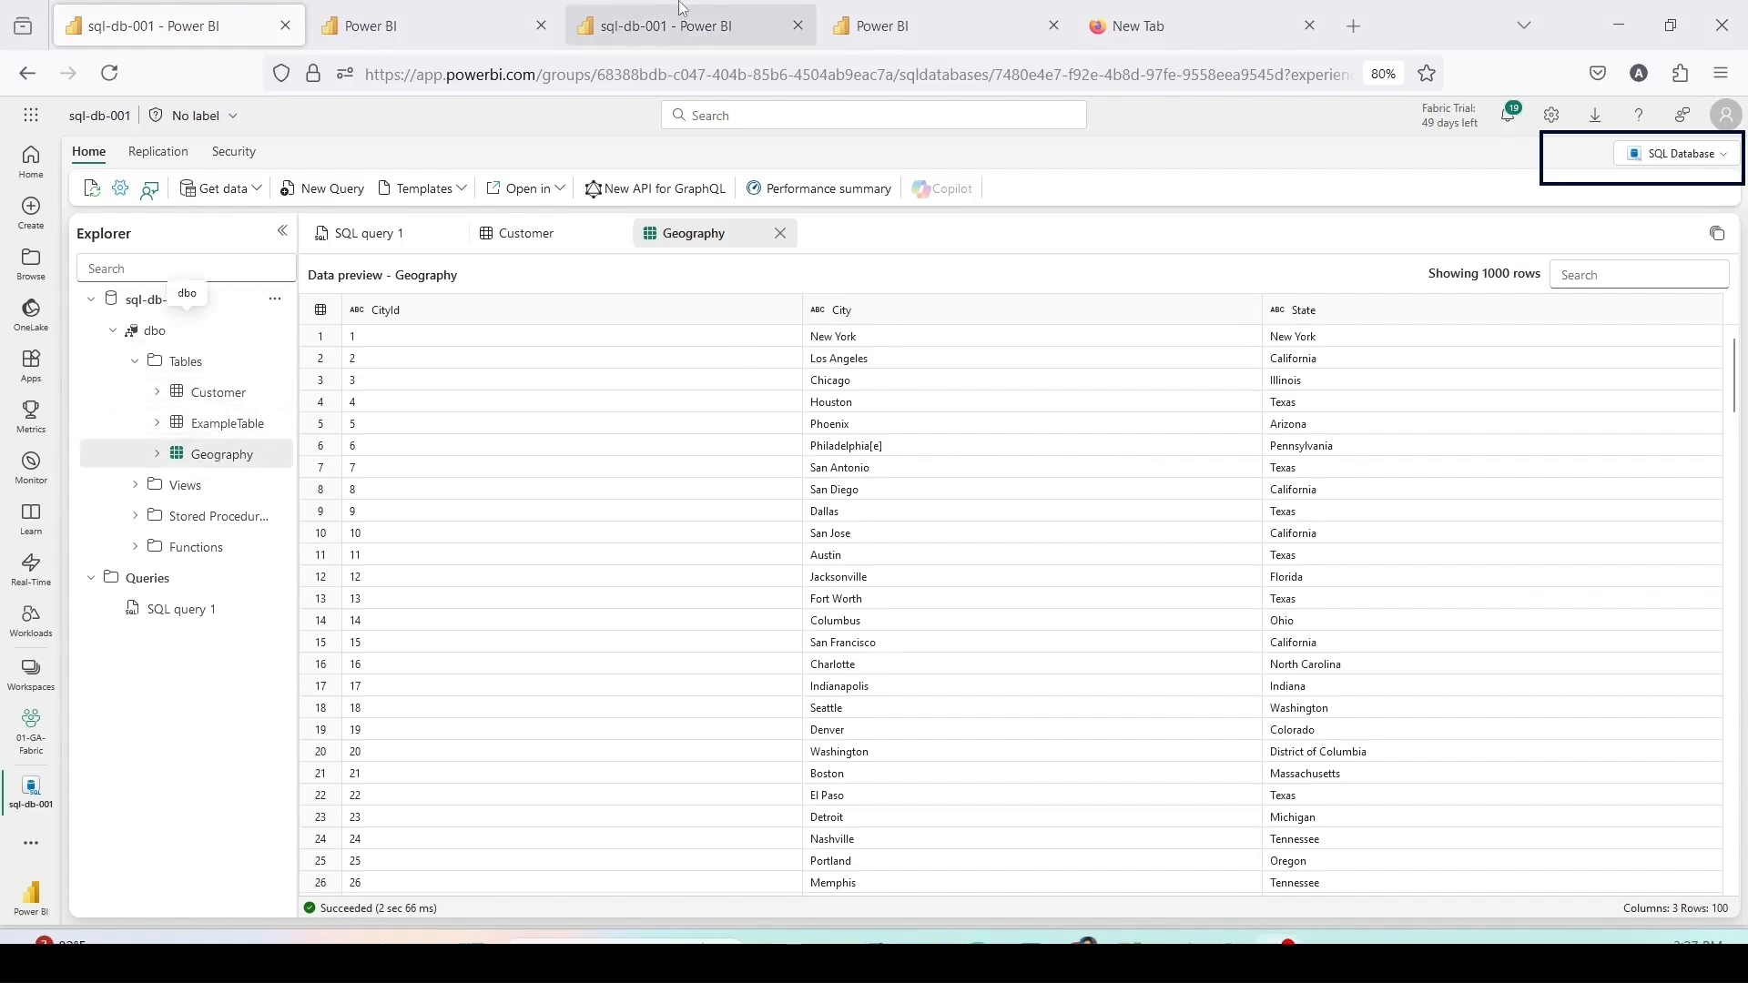
Step: In the SQL analytics endpoint of sql-db-001, create a Select TOP 100 query on the Customer table
{"action": "left_click", "coordinate": [675, 28]}
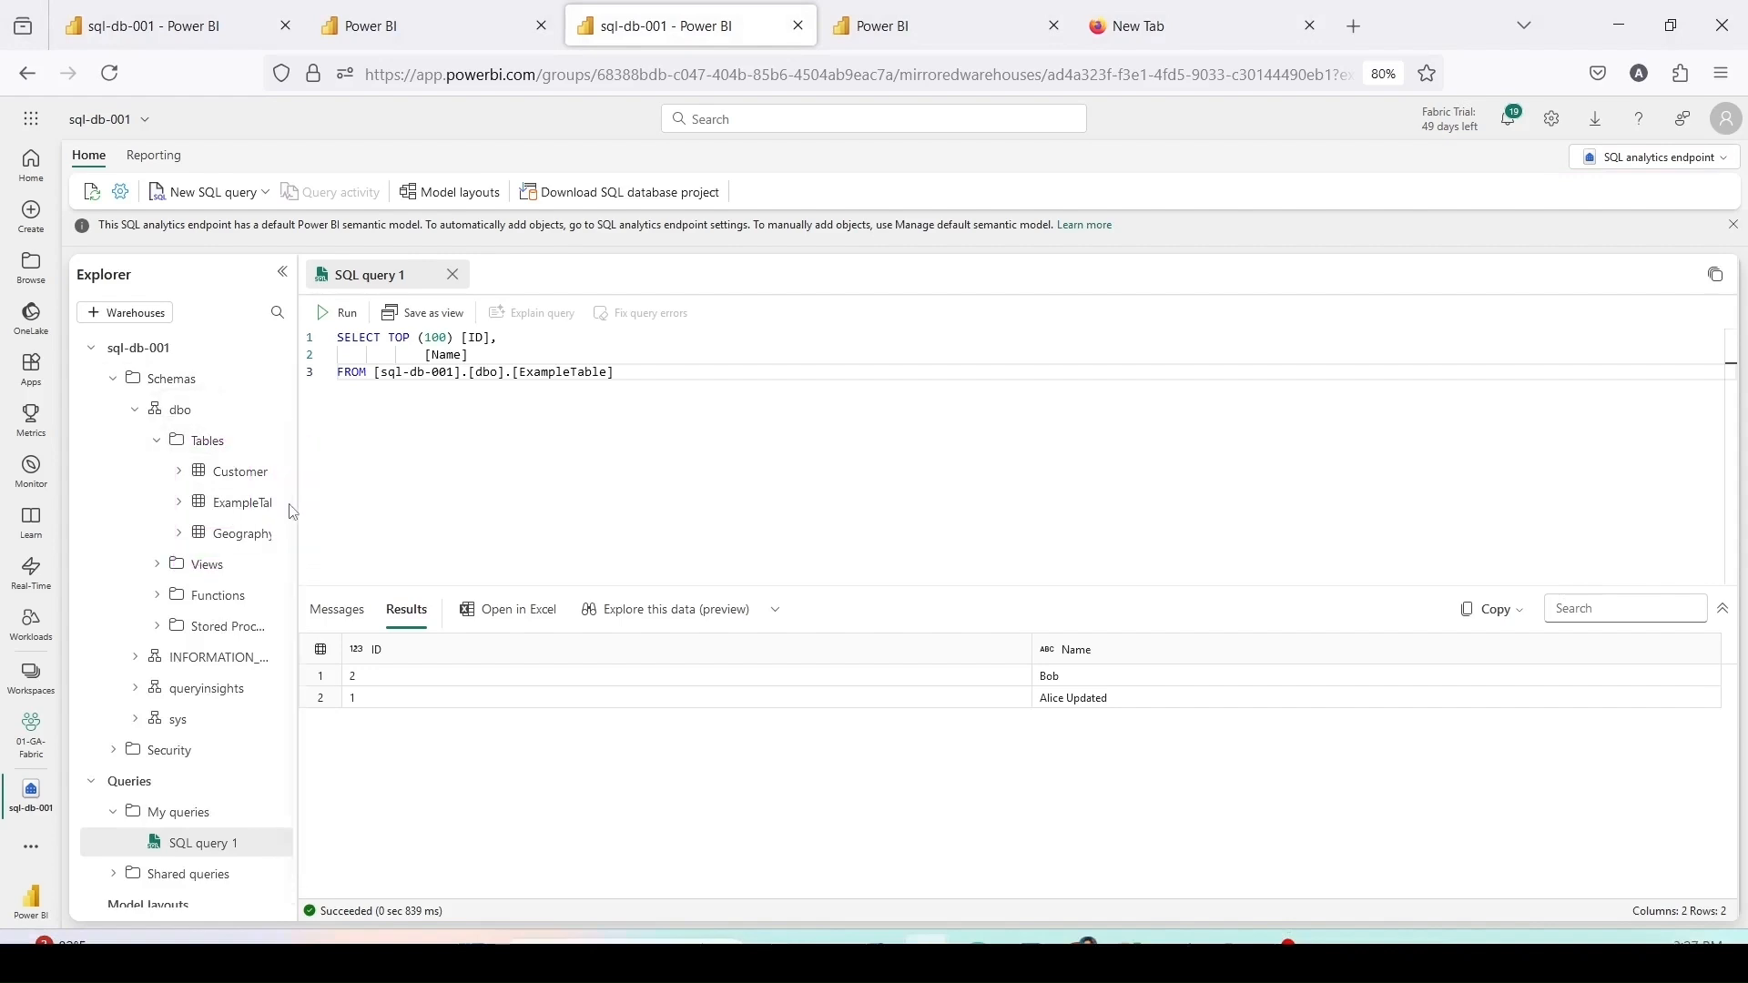
{"action": "right_click", "coordinate": [232, 478]}
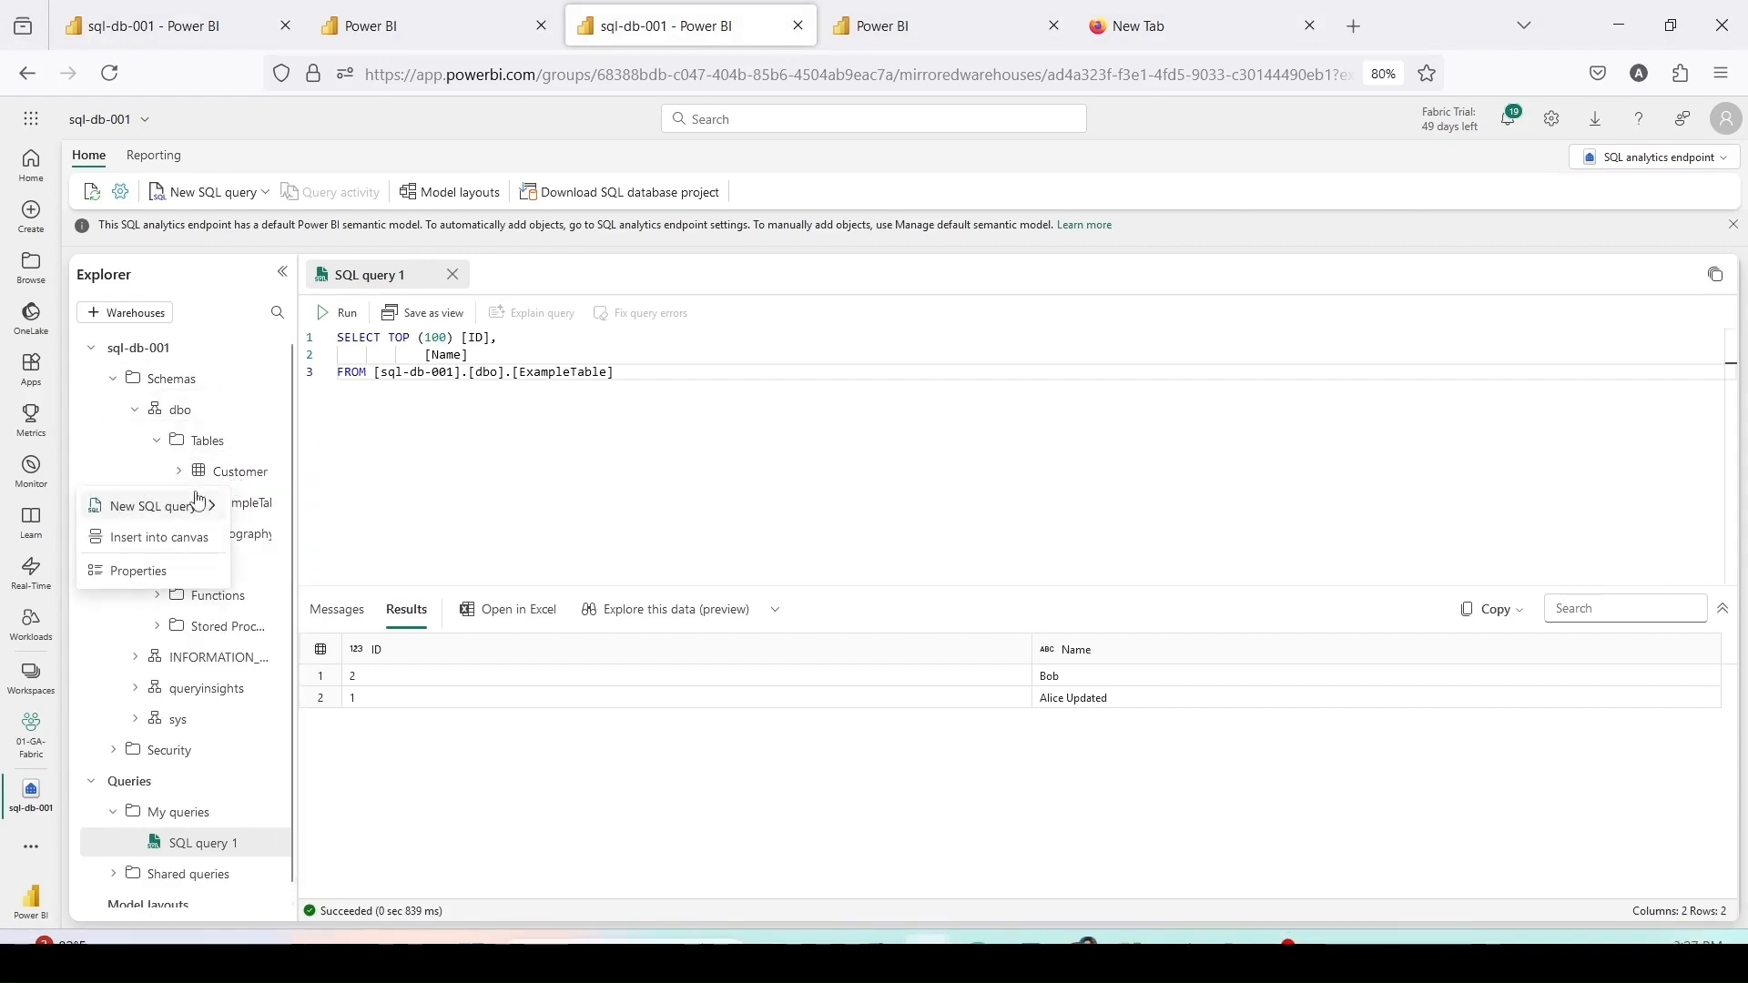
{"action": "mouse_move", "coordinate": [182, 516]}
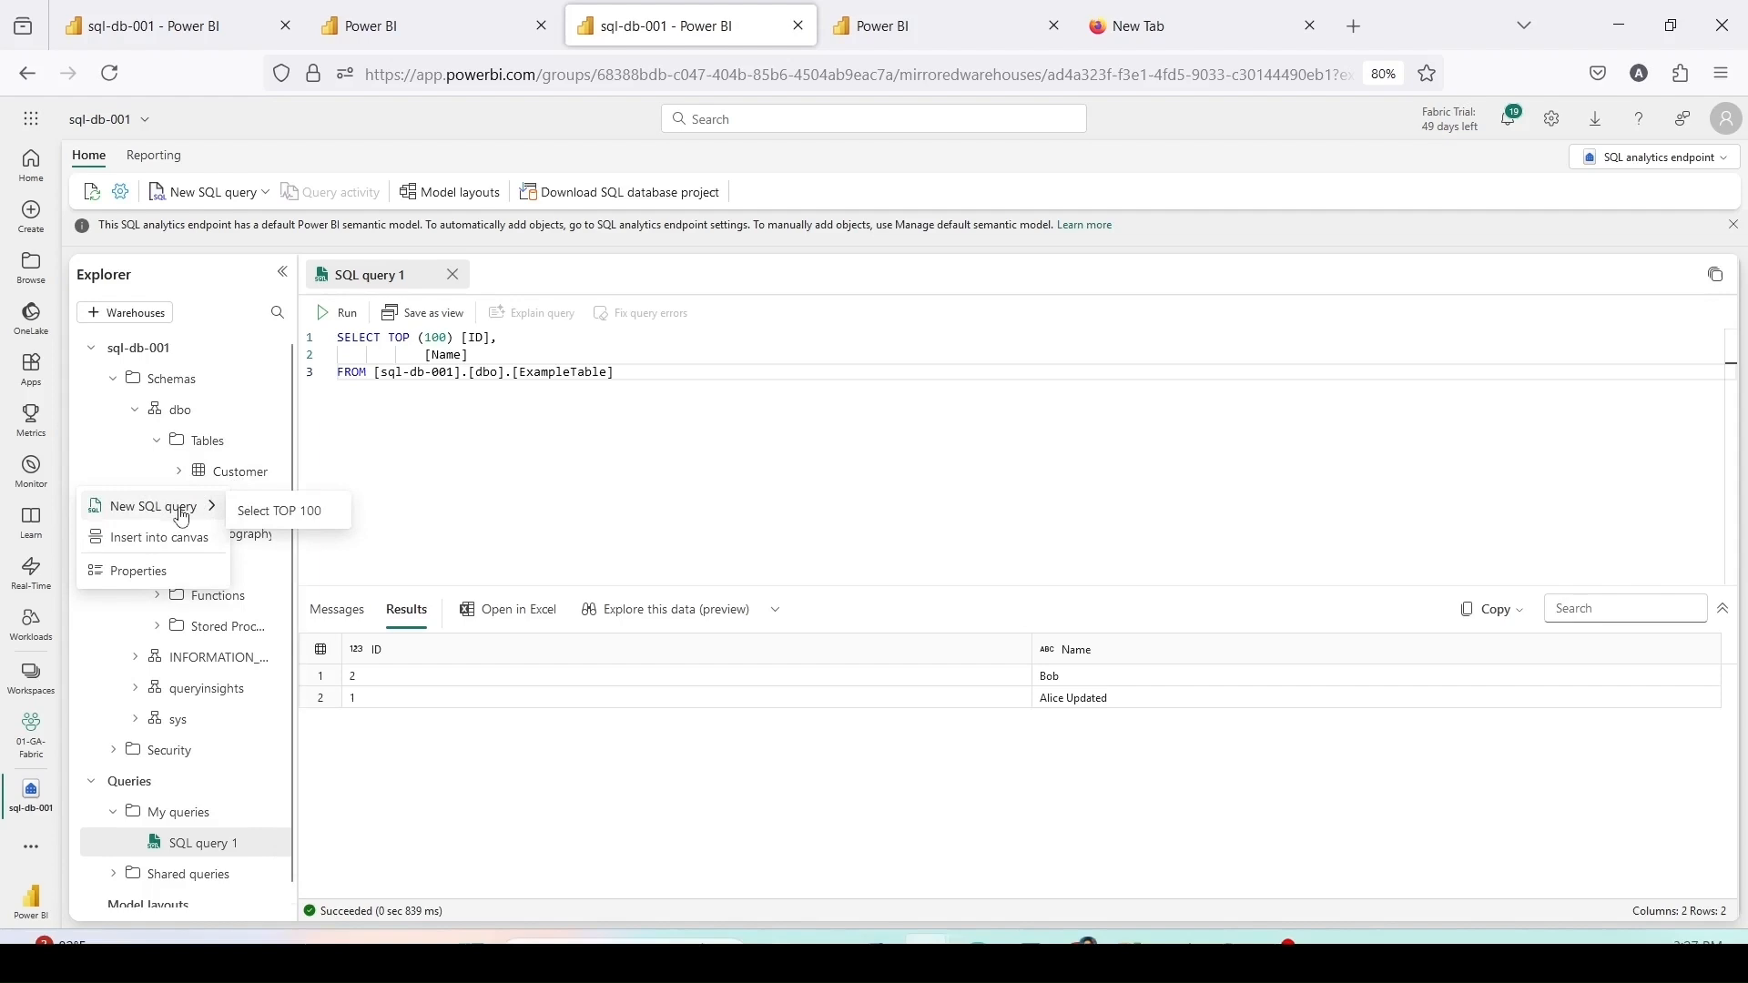
{"action": "left_click", "coordinate": [316, 517]}
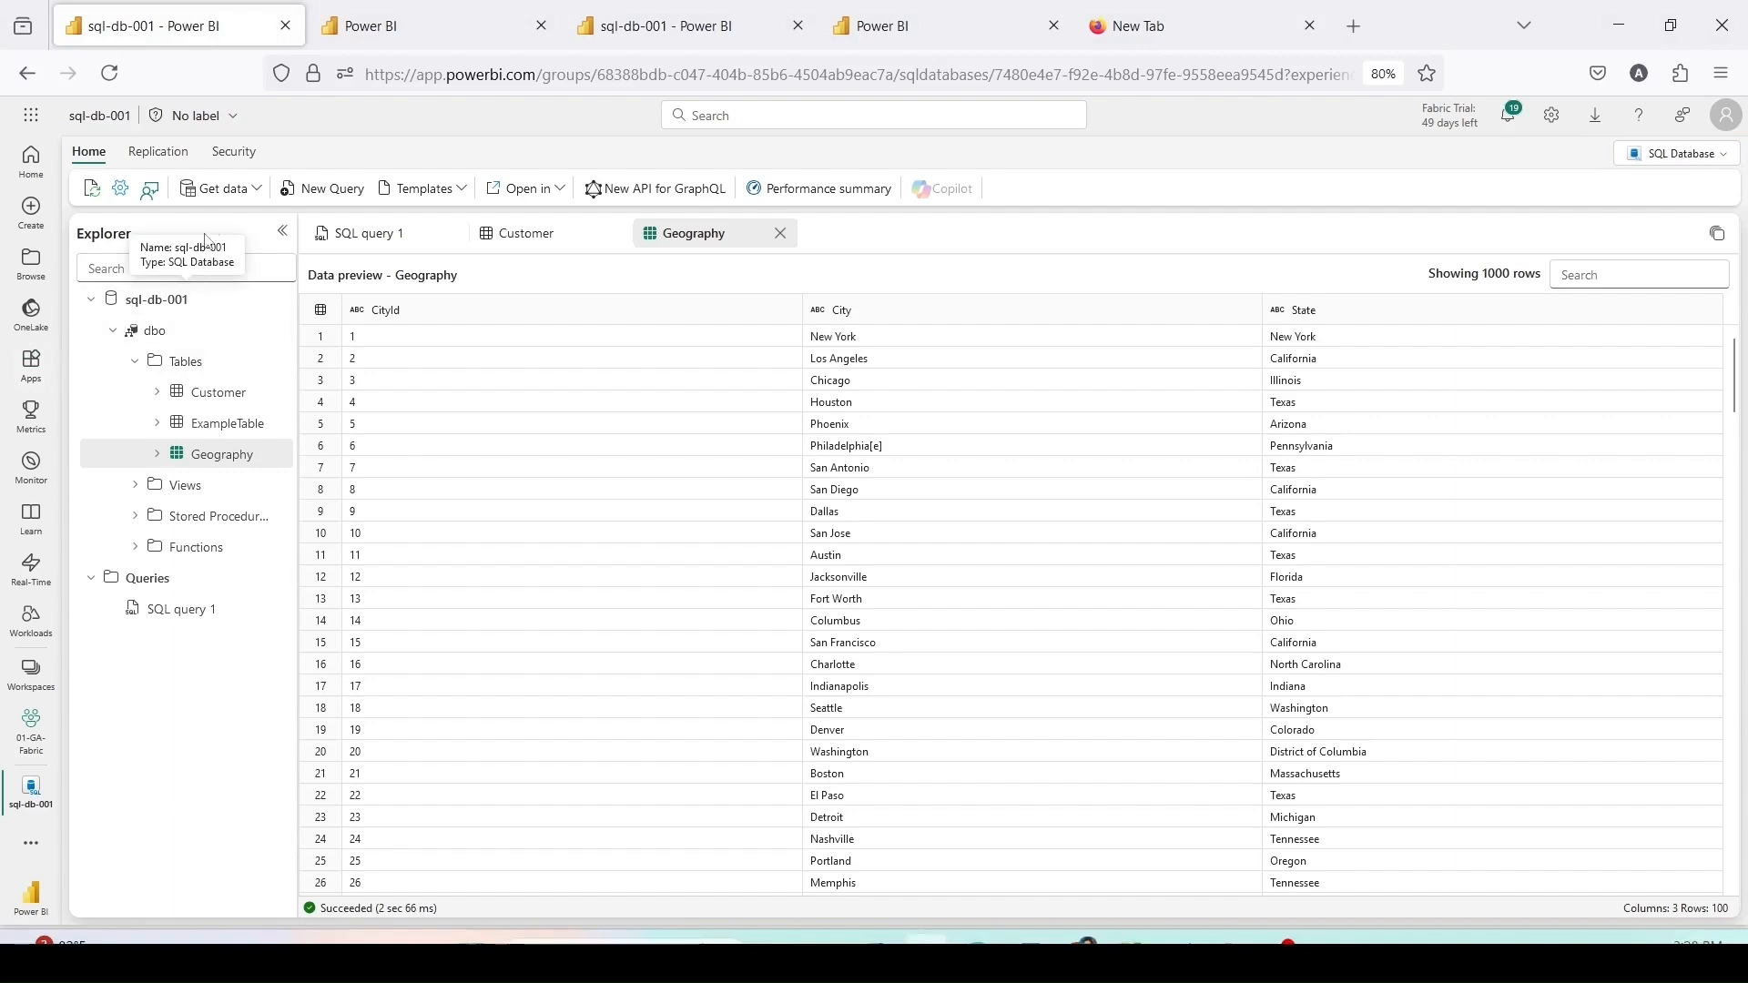
Step: Create a new data pipeline named SQL_DB_LOAD_SQLES from the sql-db-001 database
{"action": "left_click", "coordinate": [233, 195]}
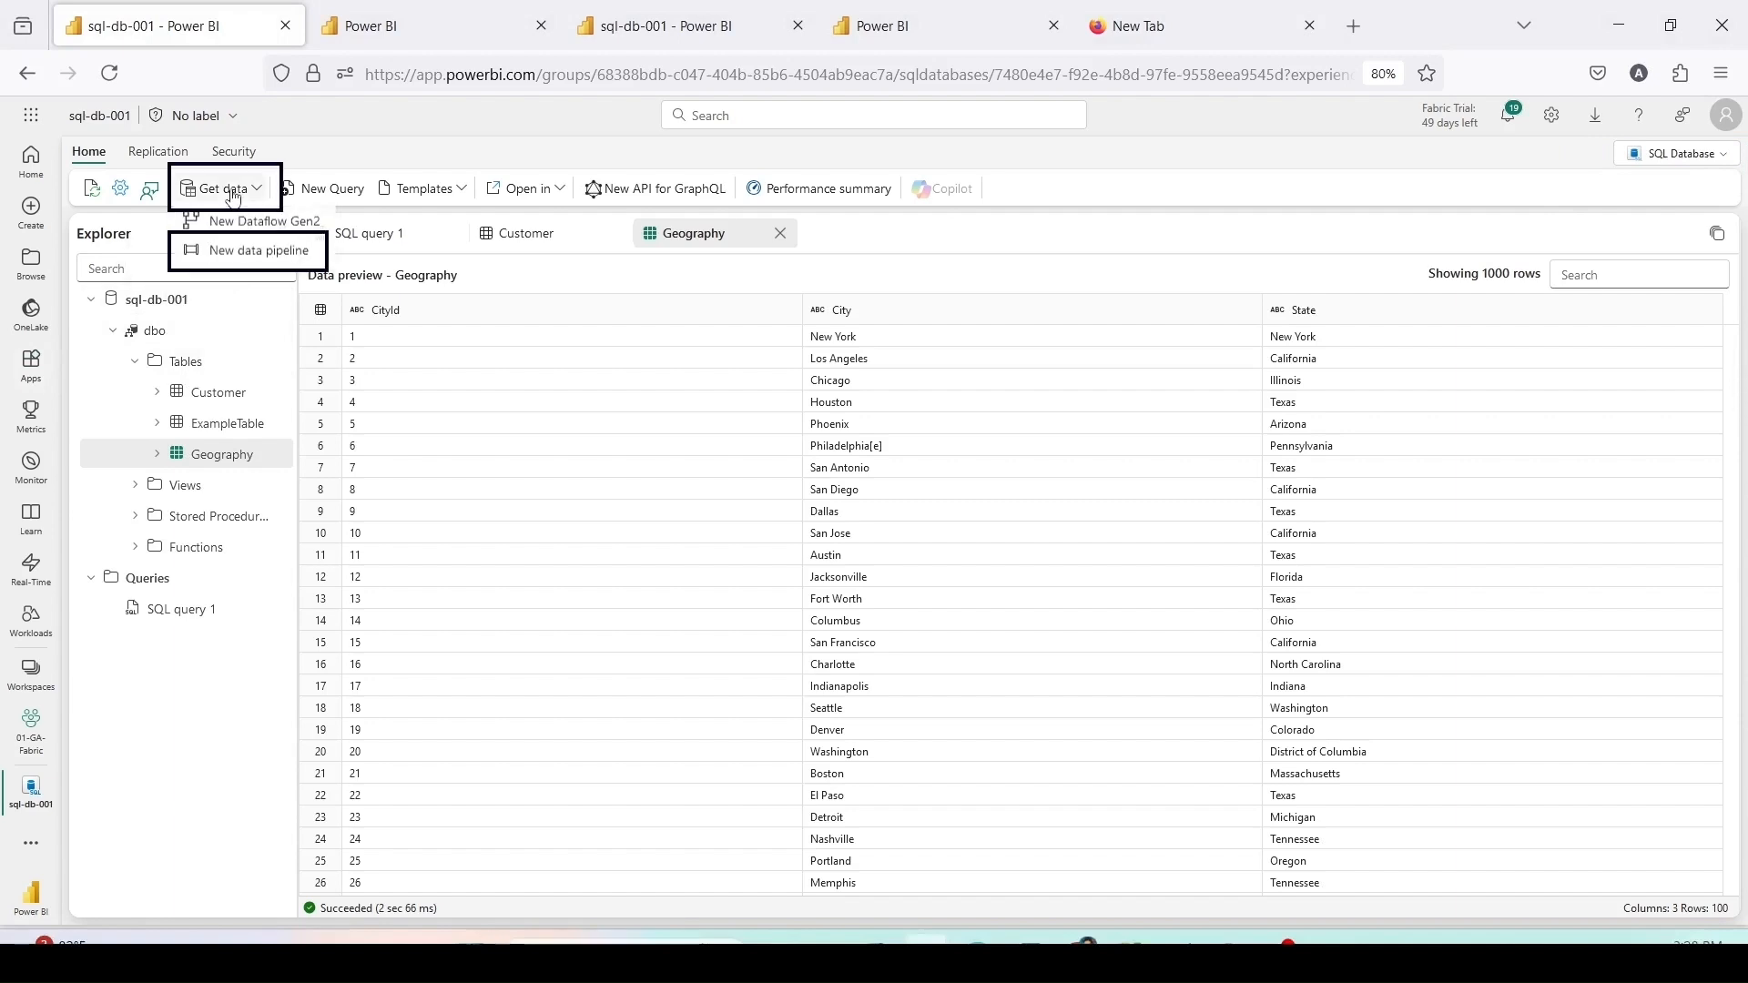
{"action": "left_click", "coordinate": [219, 254]}
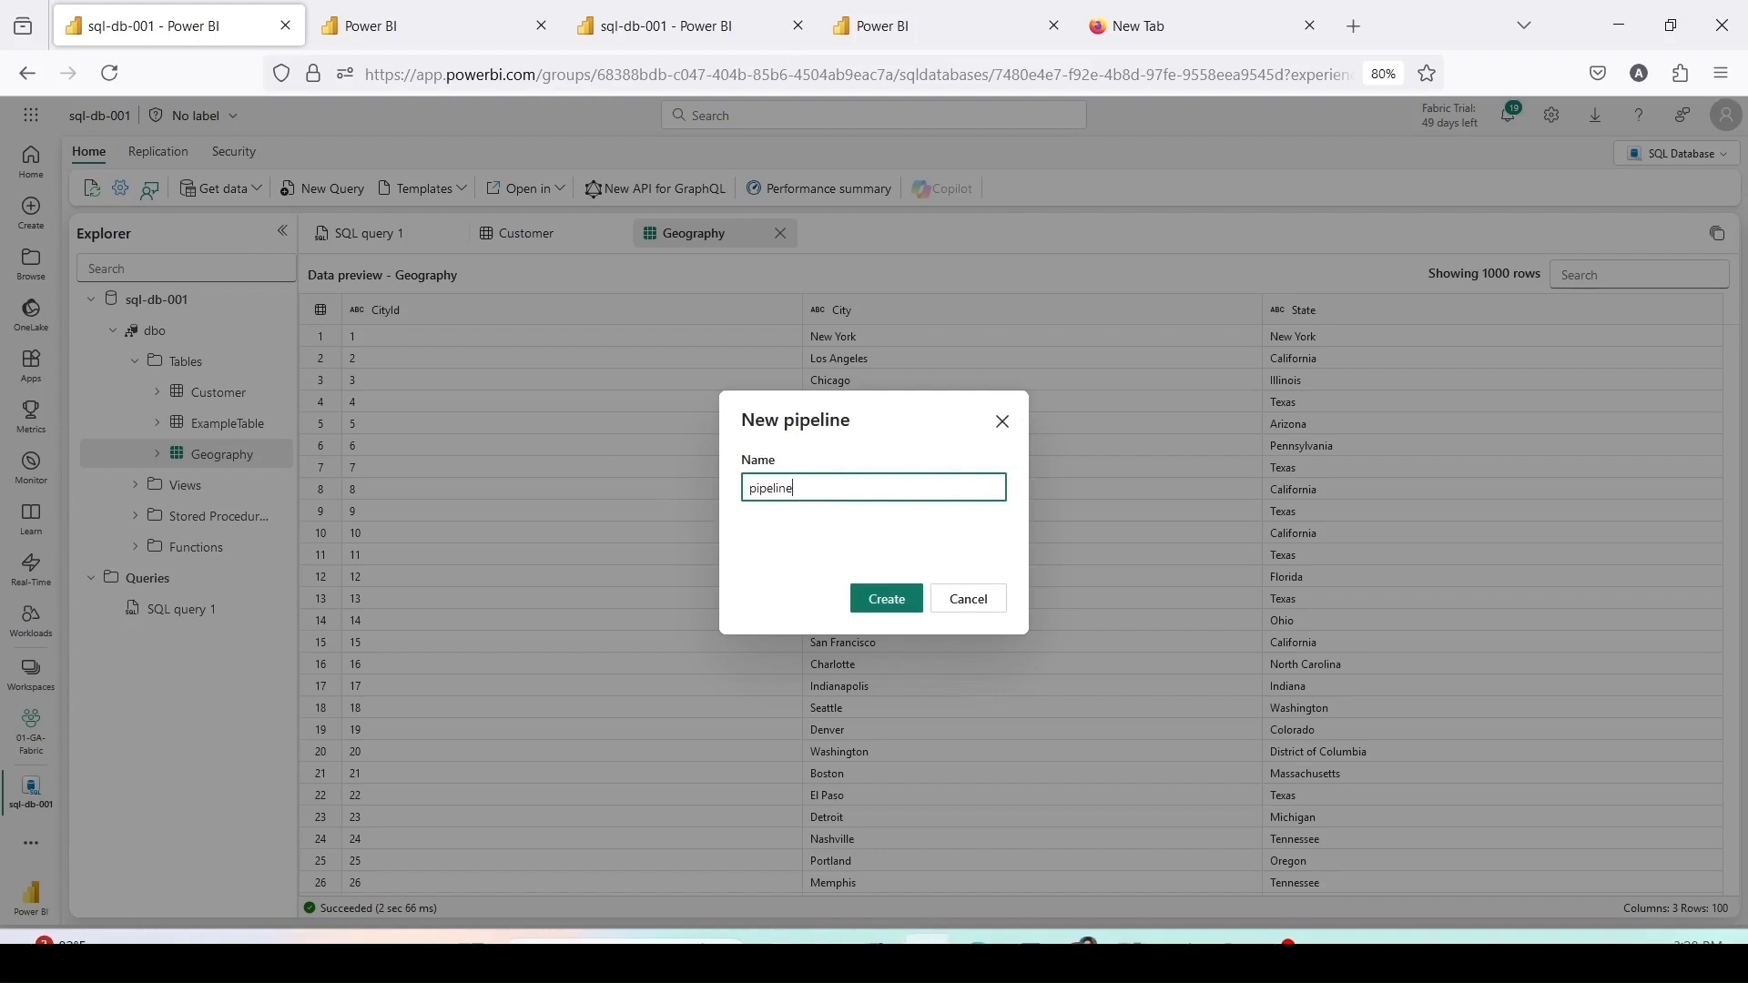
{"action": "key", "text": "BackSpace"}
{"action": "key", "text": "BackSpace"}
{"action": "key", "text": "BackSpace"}
{"action": "key", "text": "BackSpace"}
{"action": "key", "text": "BackSpace"}
{"action": "key", "text": "BackSpace"}
{"action": "key", "text": "BackSpace"}
{"action": "key", "text": "BackSpace"}
{"action": "type", "text": "SQL"}
{"action": "key", "text": "BackSpace"}
{"action": "key", "text": "BackSpace"}
{"action": "key", "text": "BackSpace"}
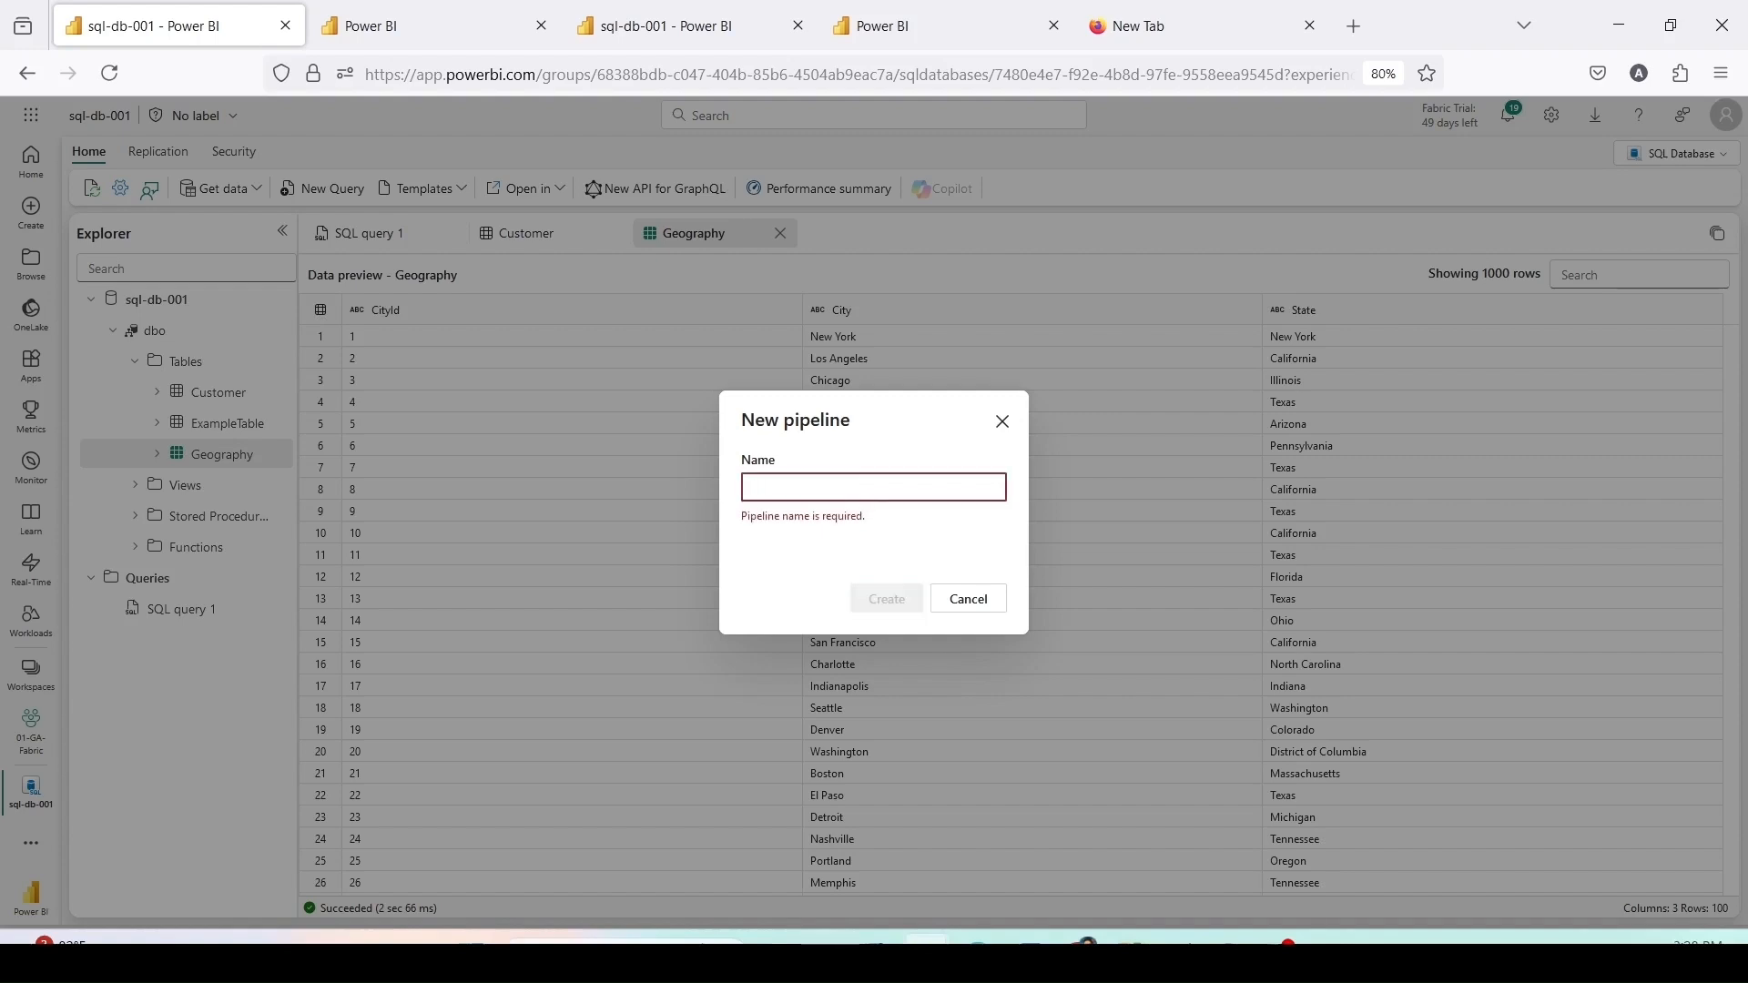
{"action": "type", "text": "SQL_DB_LOAD_SQLES"}
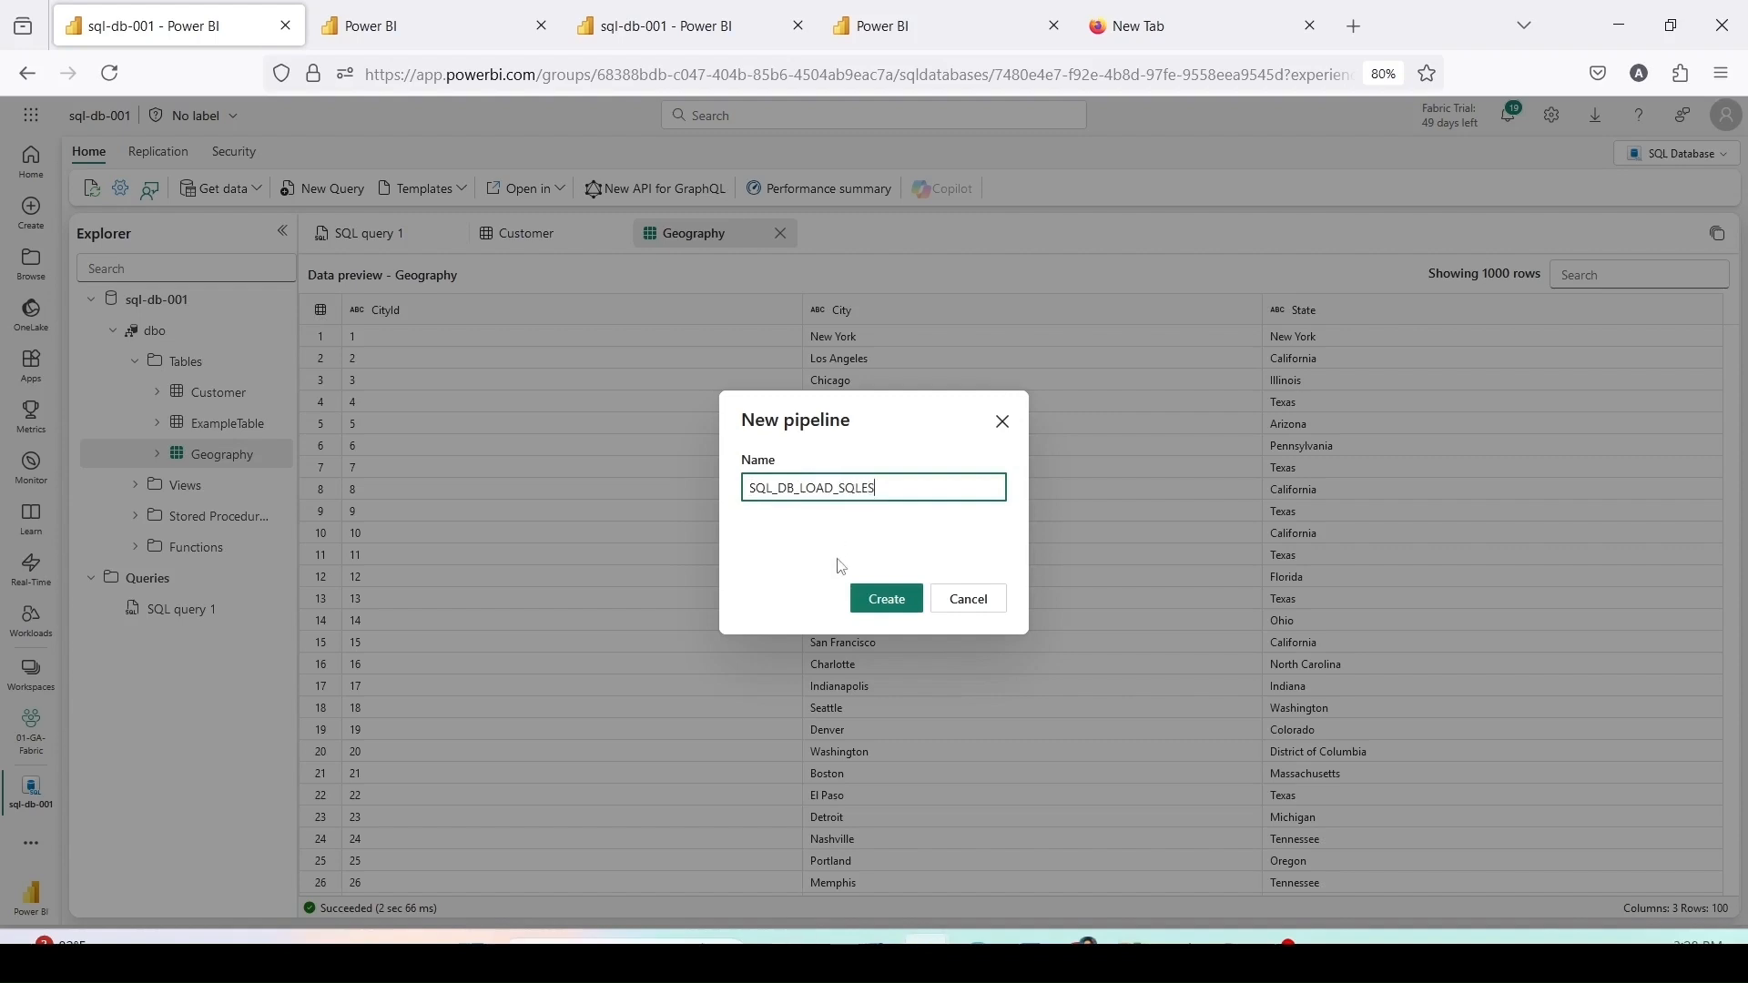
{"action": "left_click", "coordinate": [888, 598]}
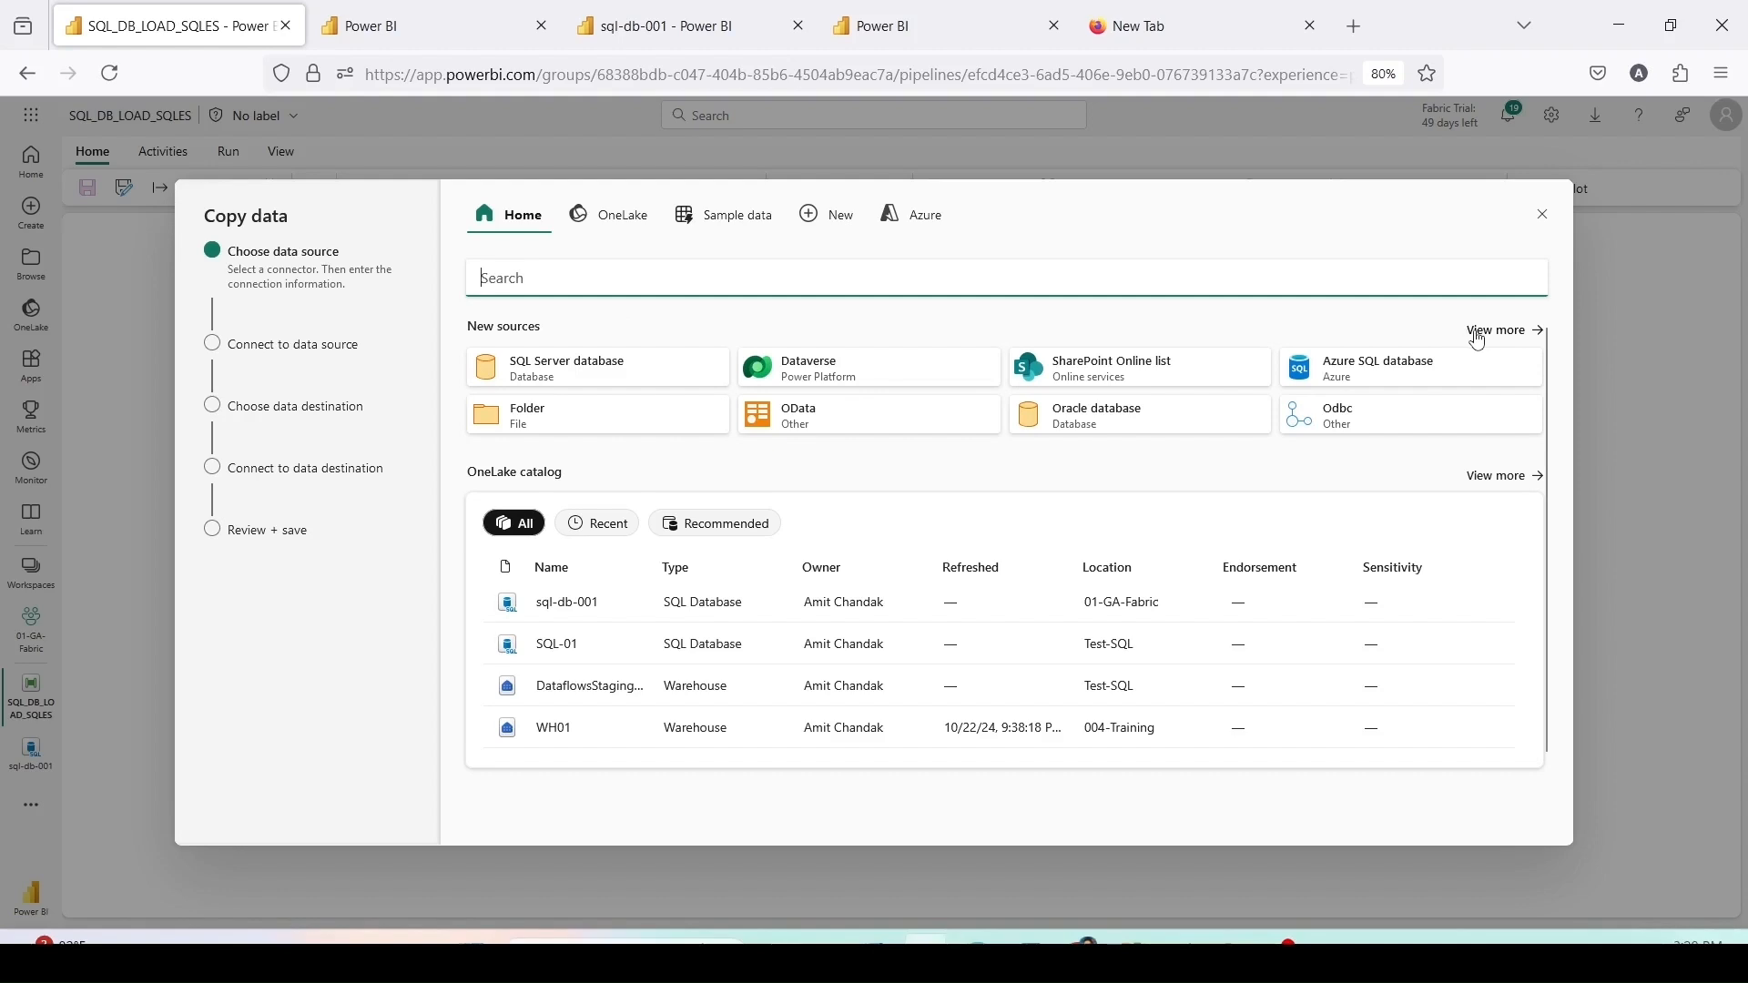
{"action": "mouse_move", "coordinate": [1445, 321]}
{"action": "left_mouse_down"}
{"action": "mouse_move", "coordinate": [1505, 346]}
{"action": "mouse_move", "coordinate": [1572, 343]}
{"action": "left_mouse_up"}
{"action": "key", "text": "Escape"}
{"action": "left_click_drag", "start_coordinate": [445, 309], "coordinate": [1588, 472]}
{"action": "mouse_move", "coordinate": [438, 461]}
{"action": "left_mouse_down"}
{"action": "mouse_move", "coordinate": [1030, 694]}
{"action": "mouse_move", "coordinate": [1550, 776]}
{"action": "left_mouse_up"}
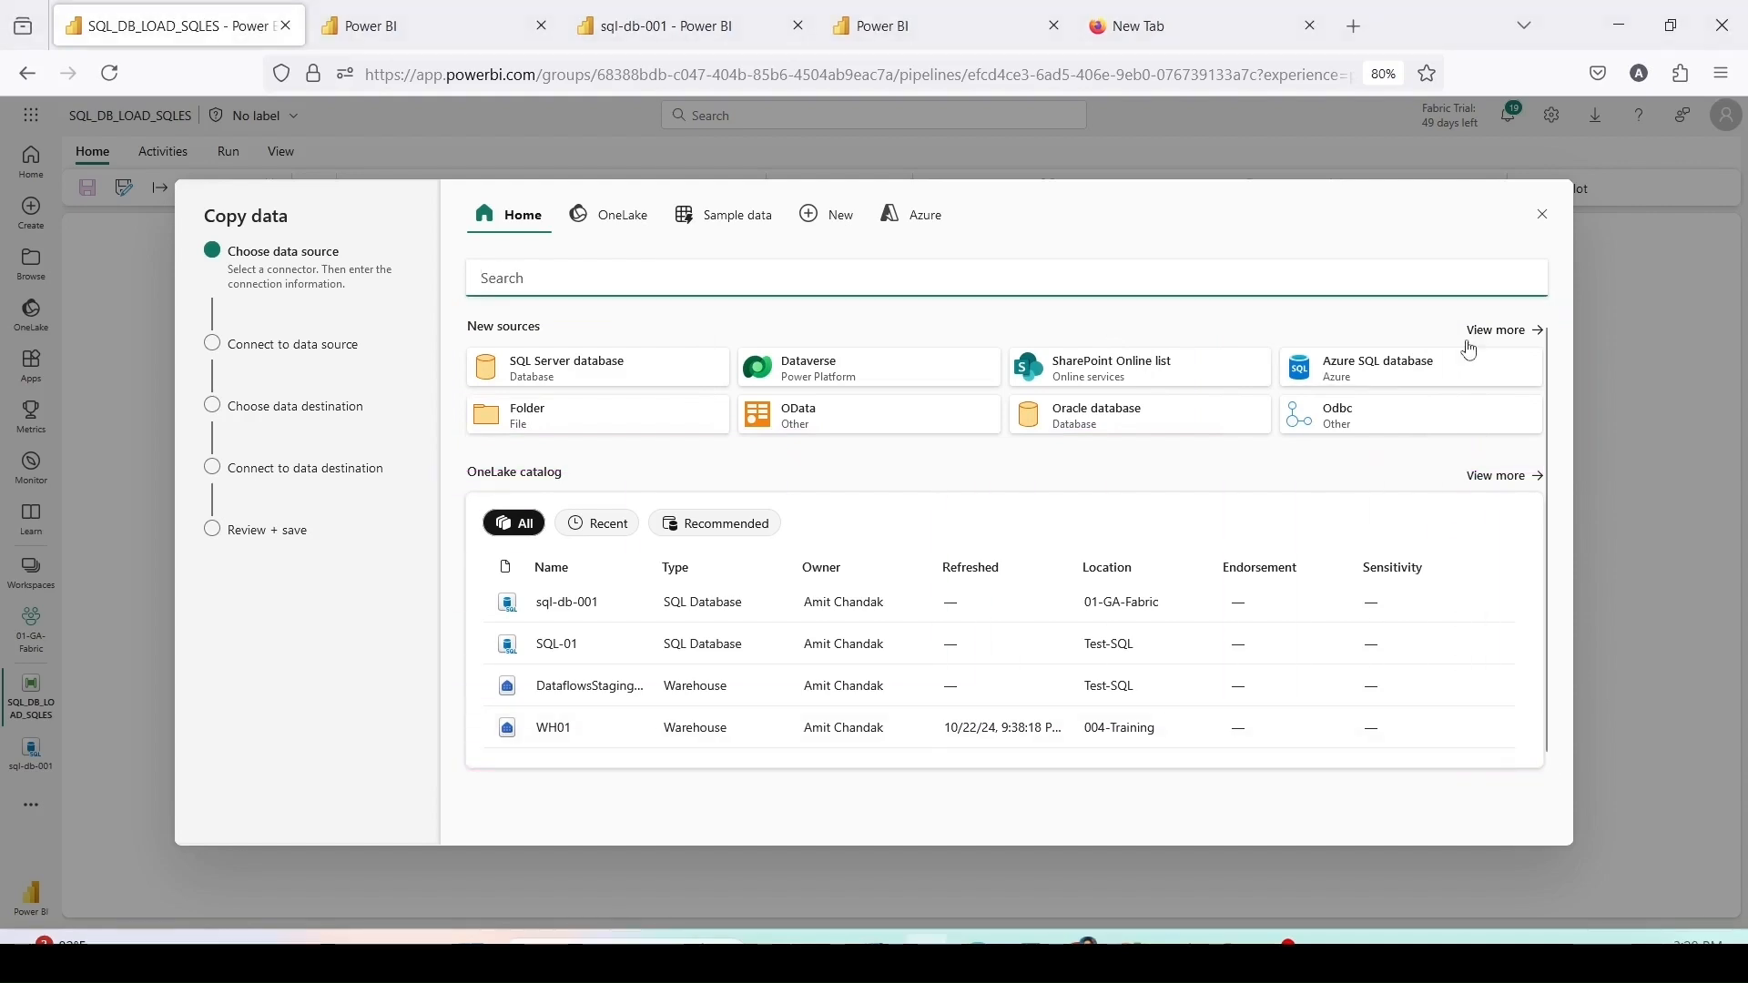
Step: Choose Http from the full list of new sources as the copy data source
{"action": "left_click", "coordinate": [1497, 330]}
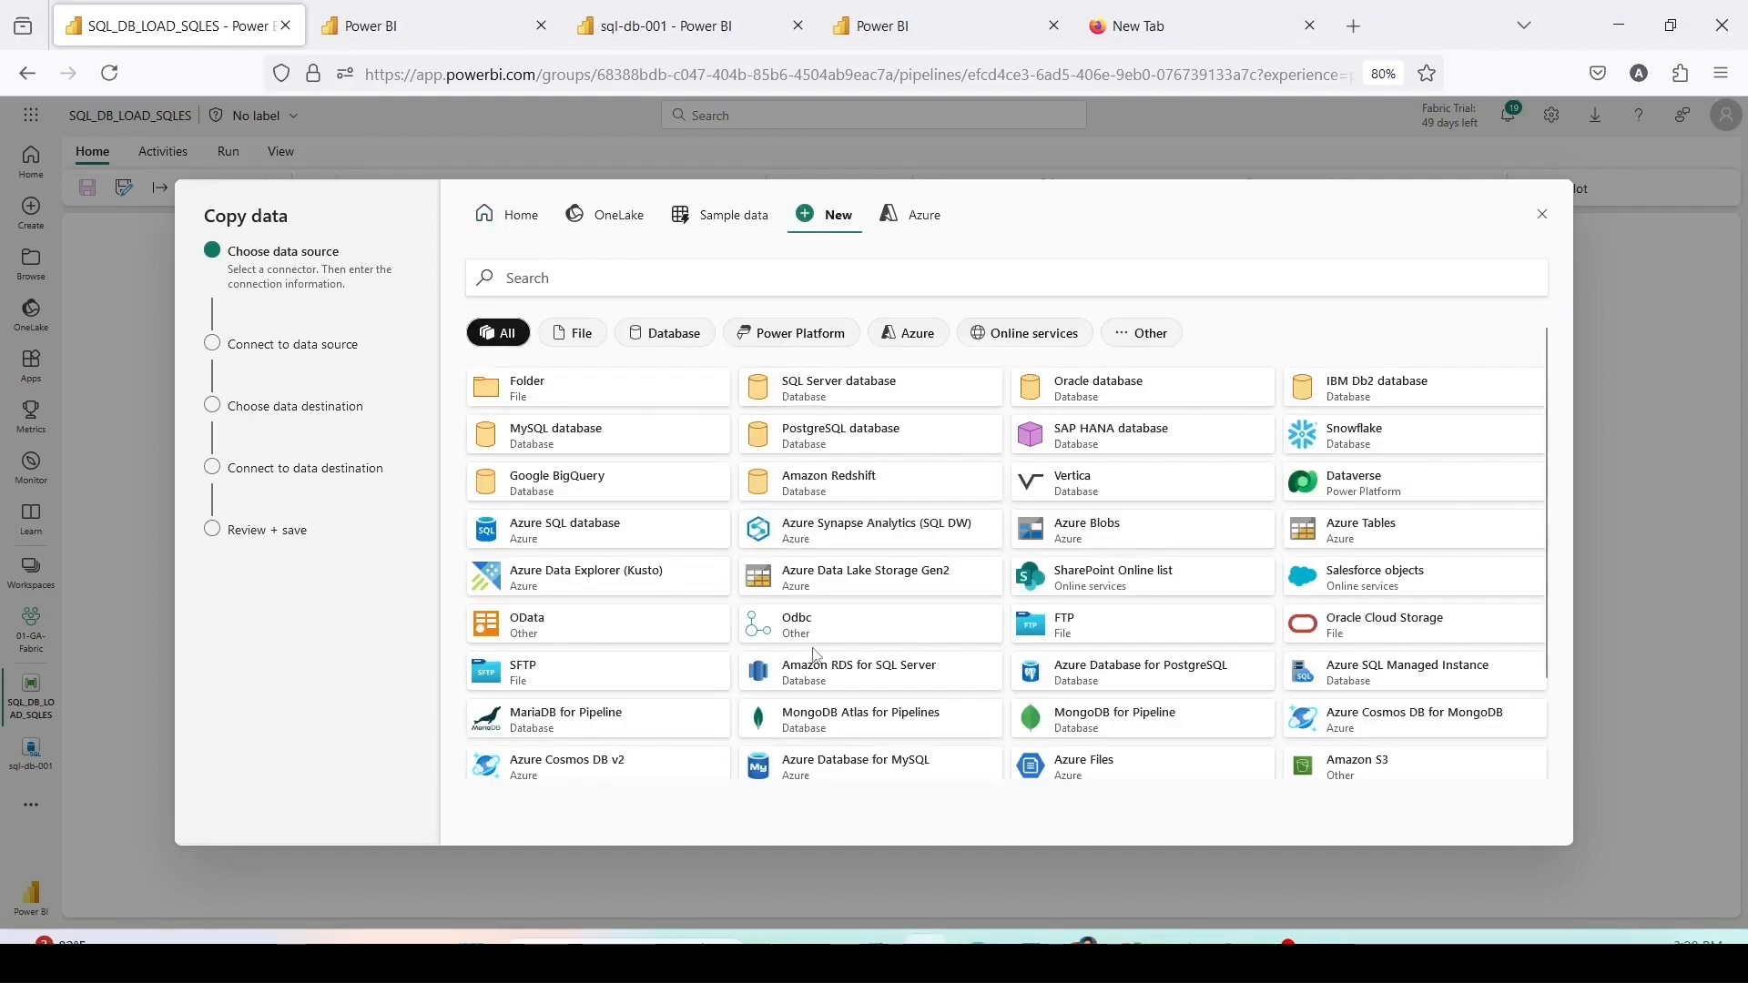
{"action": "scroll", "coordinate": [911, 655], "scroll_direction": "down", "scroll_amount": 3}
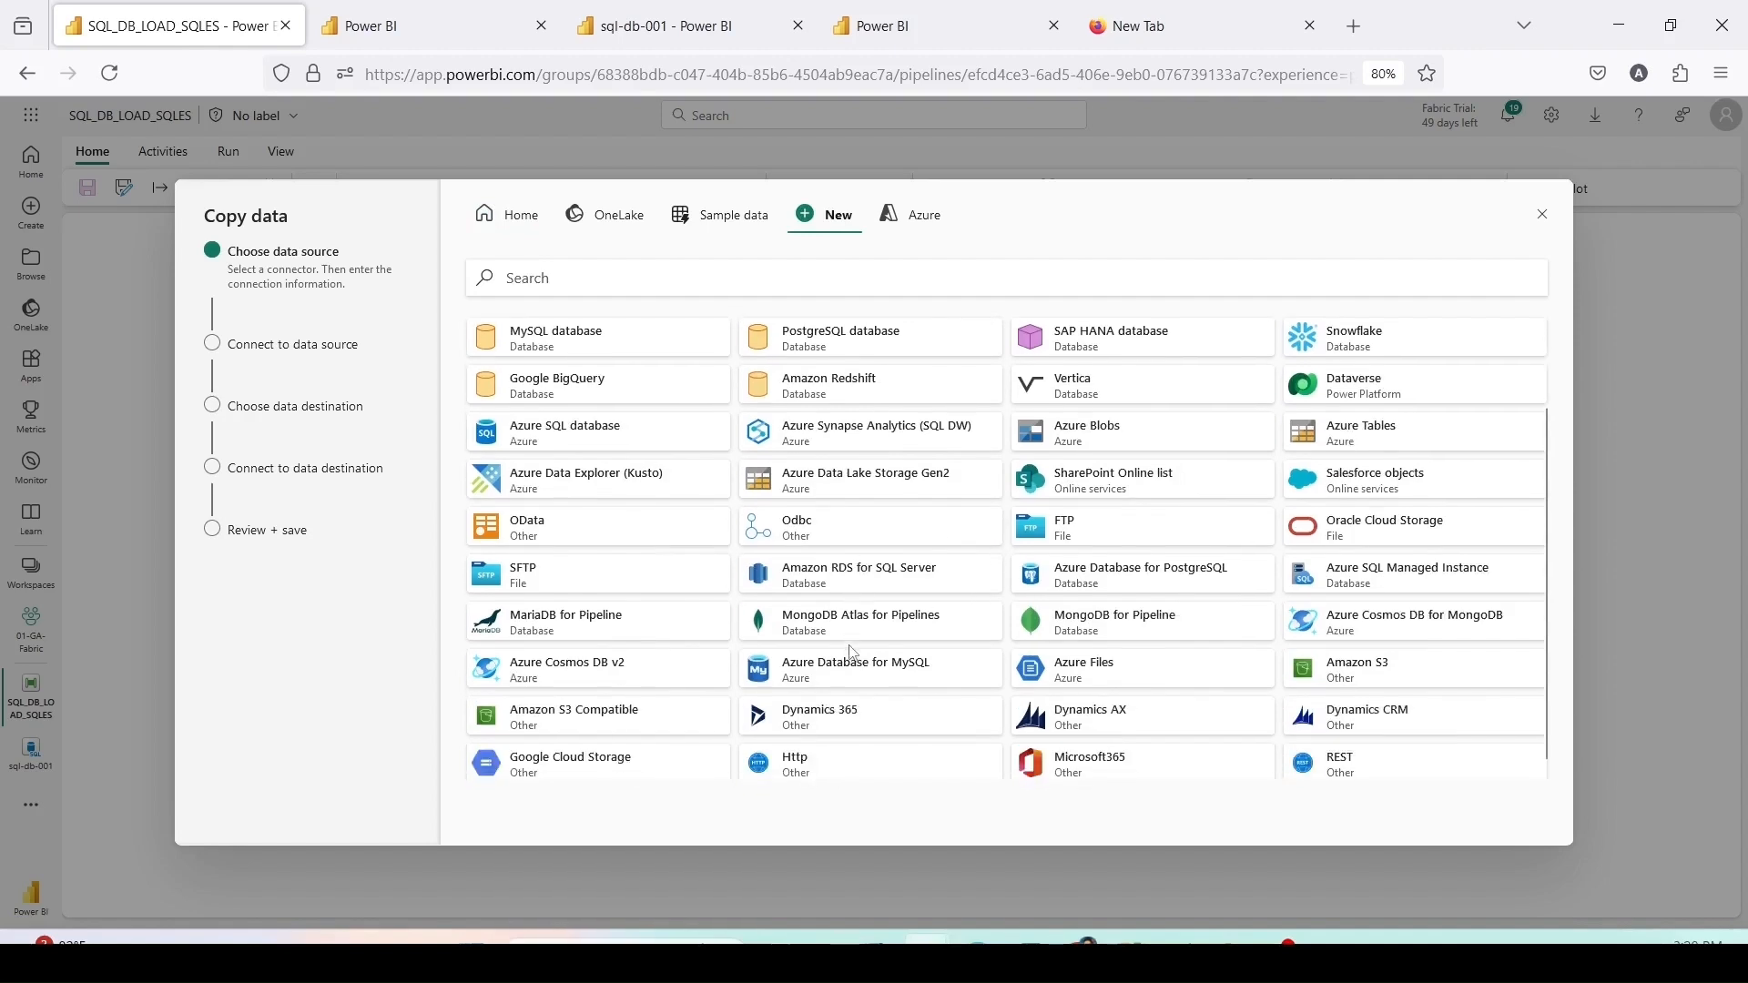
{"action": "left_click", "coordinate": [804, 765]}
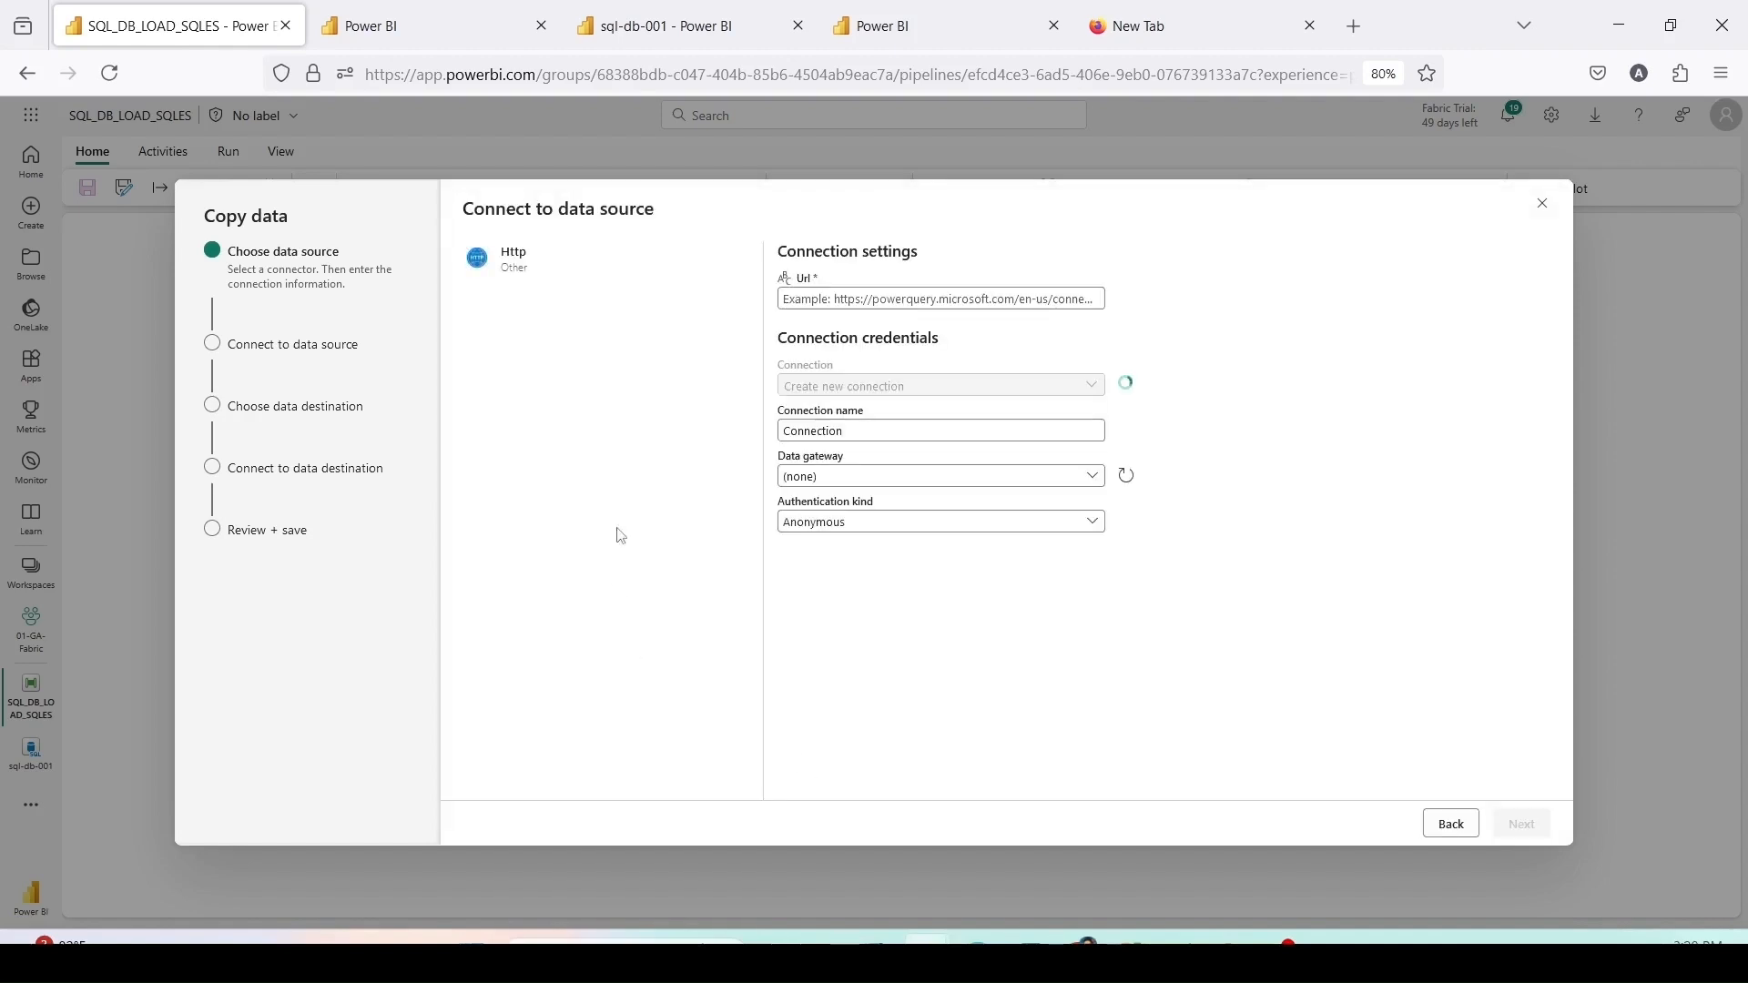
Step: Connect the Http source to the raw GitHub URL of the Sales Data for Fabric.xlsx workbook and keep the default GET request settings
{"action": "left_click", "coordinate": [866, 299]}
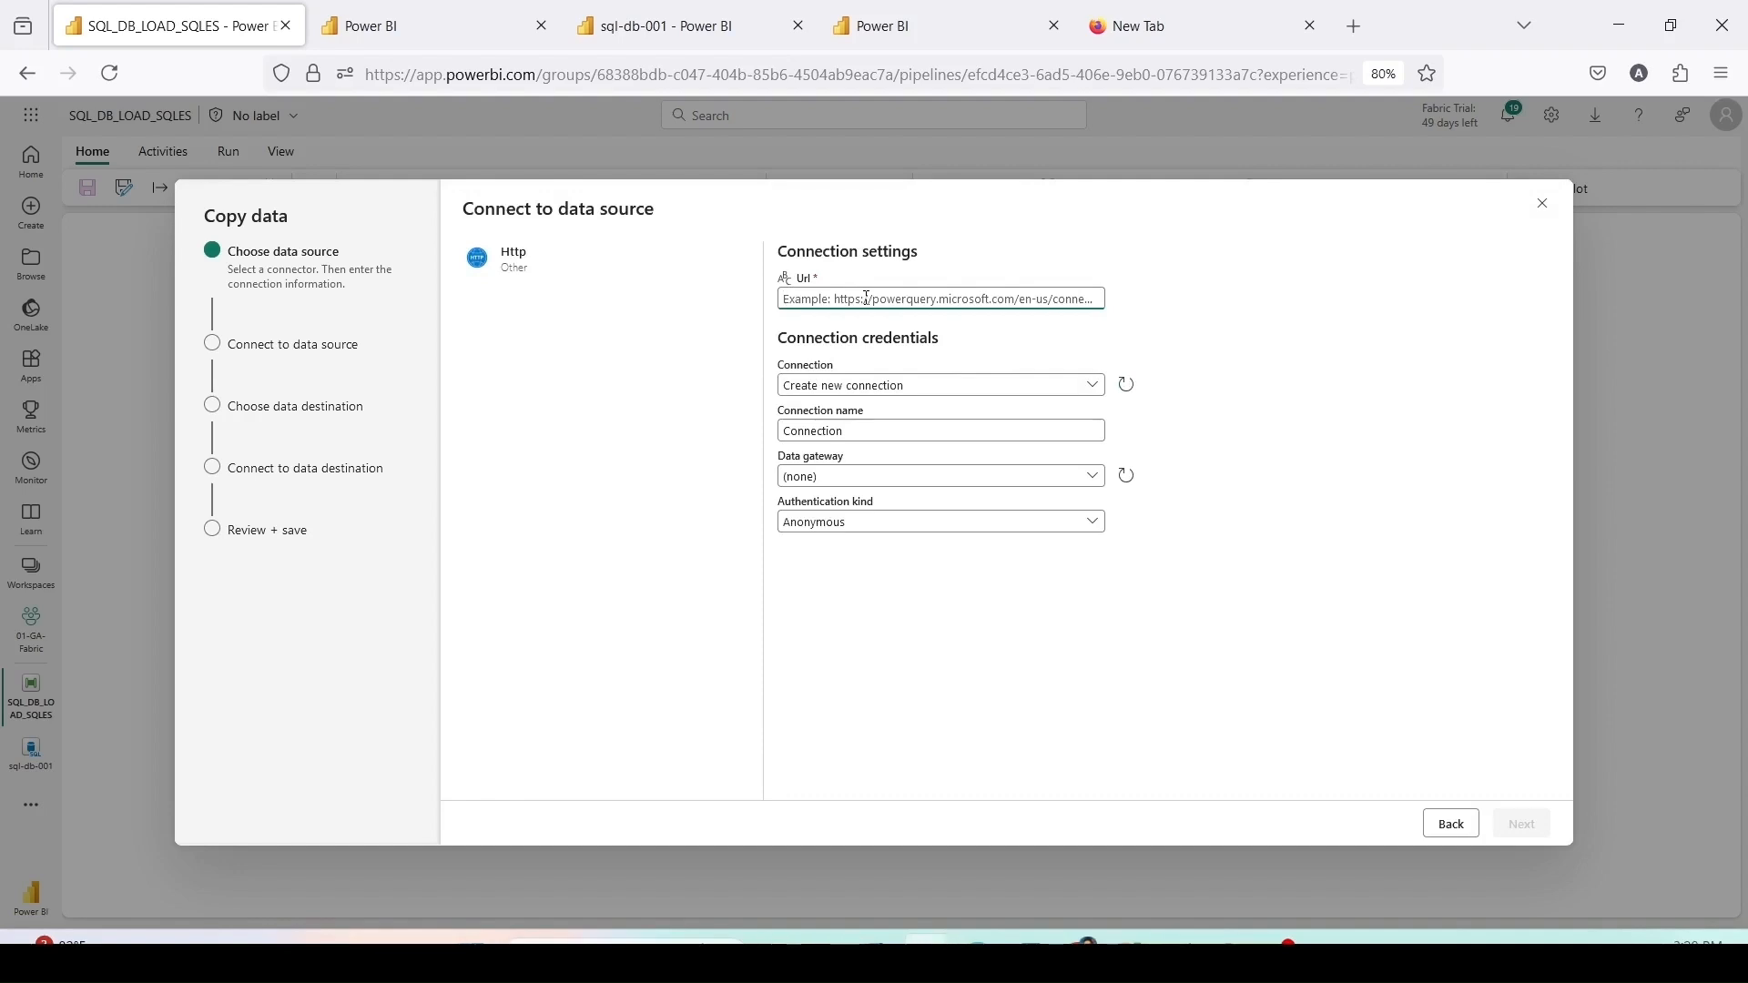
{"action": "type", "text": "https://github.com/amitchandakpbi/powerbi/raw/refs/heads/main/Sales%20Data%20for%20Fabric.xlsx"}
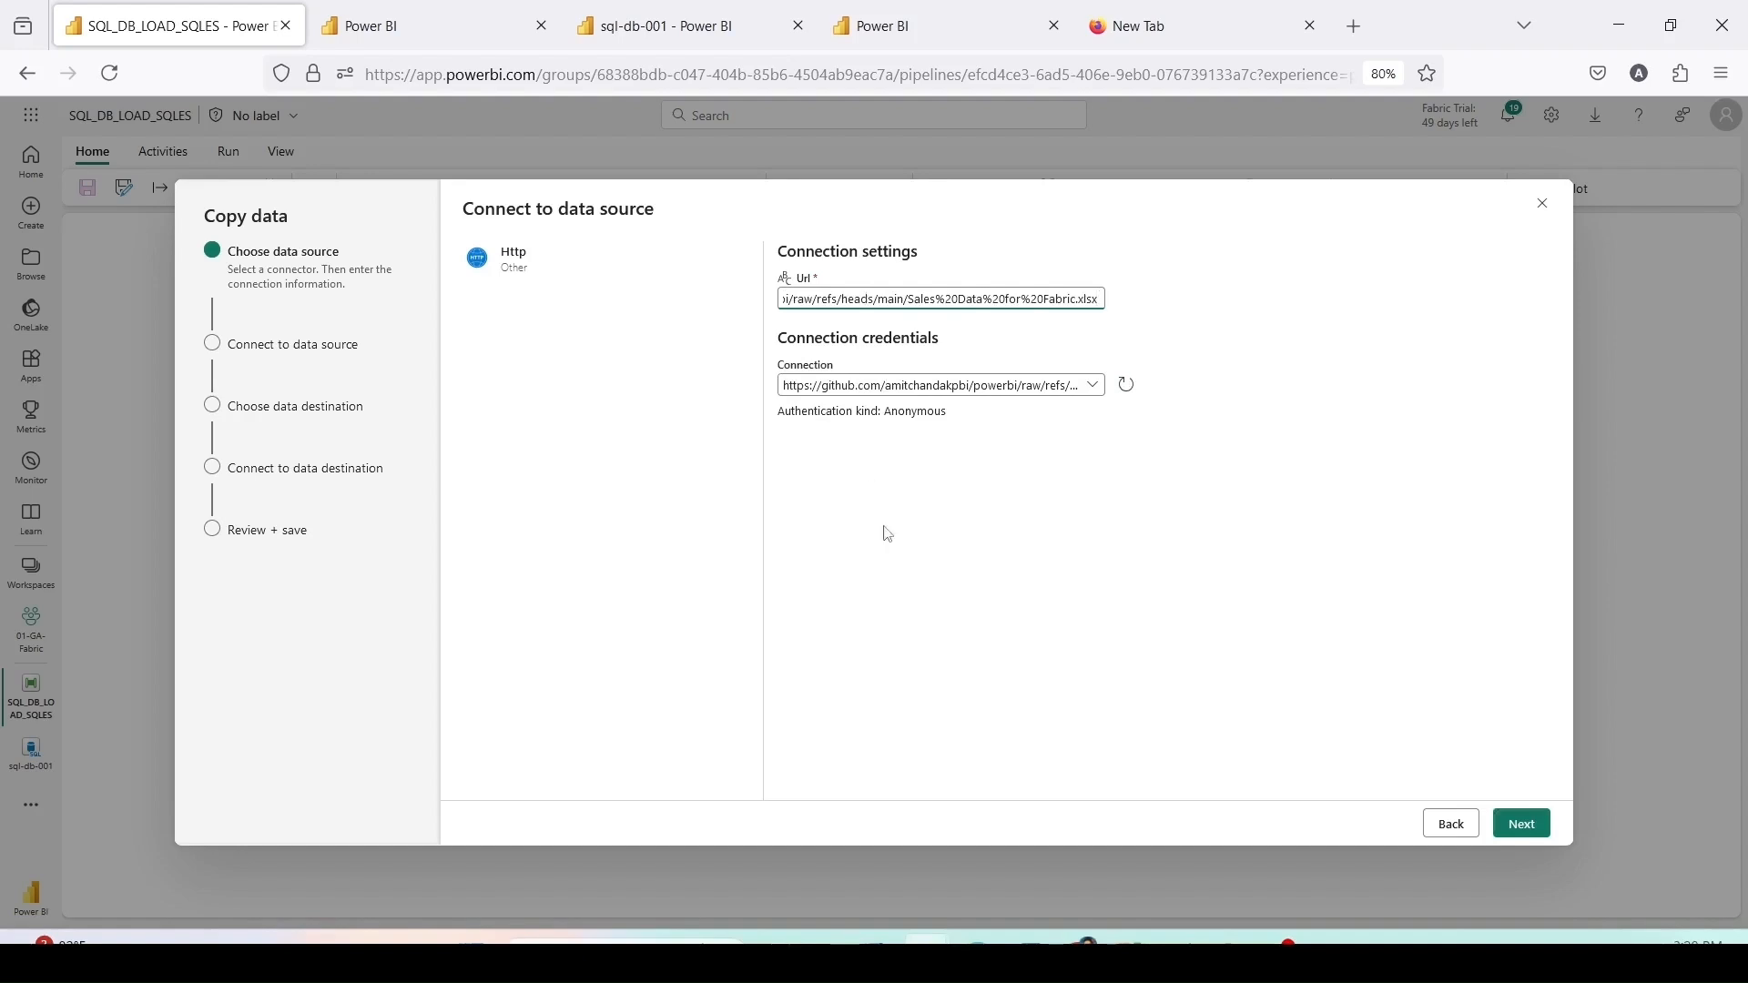
{"action": "left_click", "coordinate": [1522, 823]}
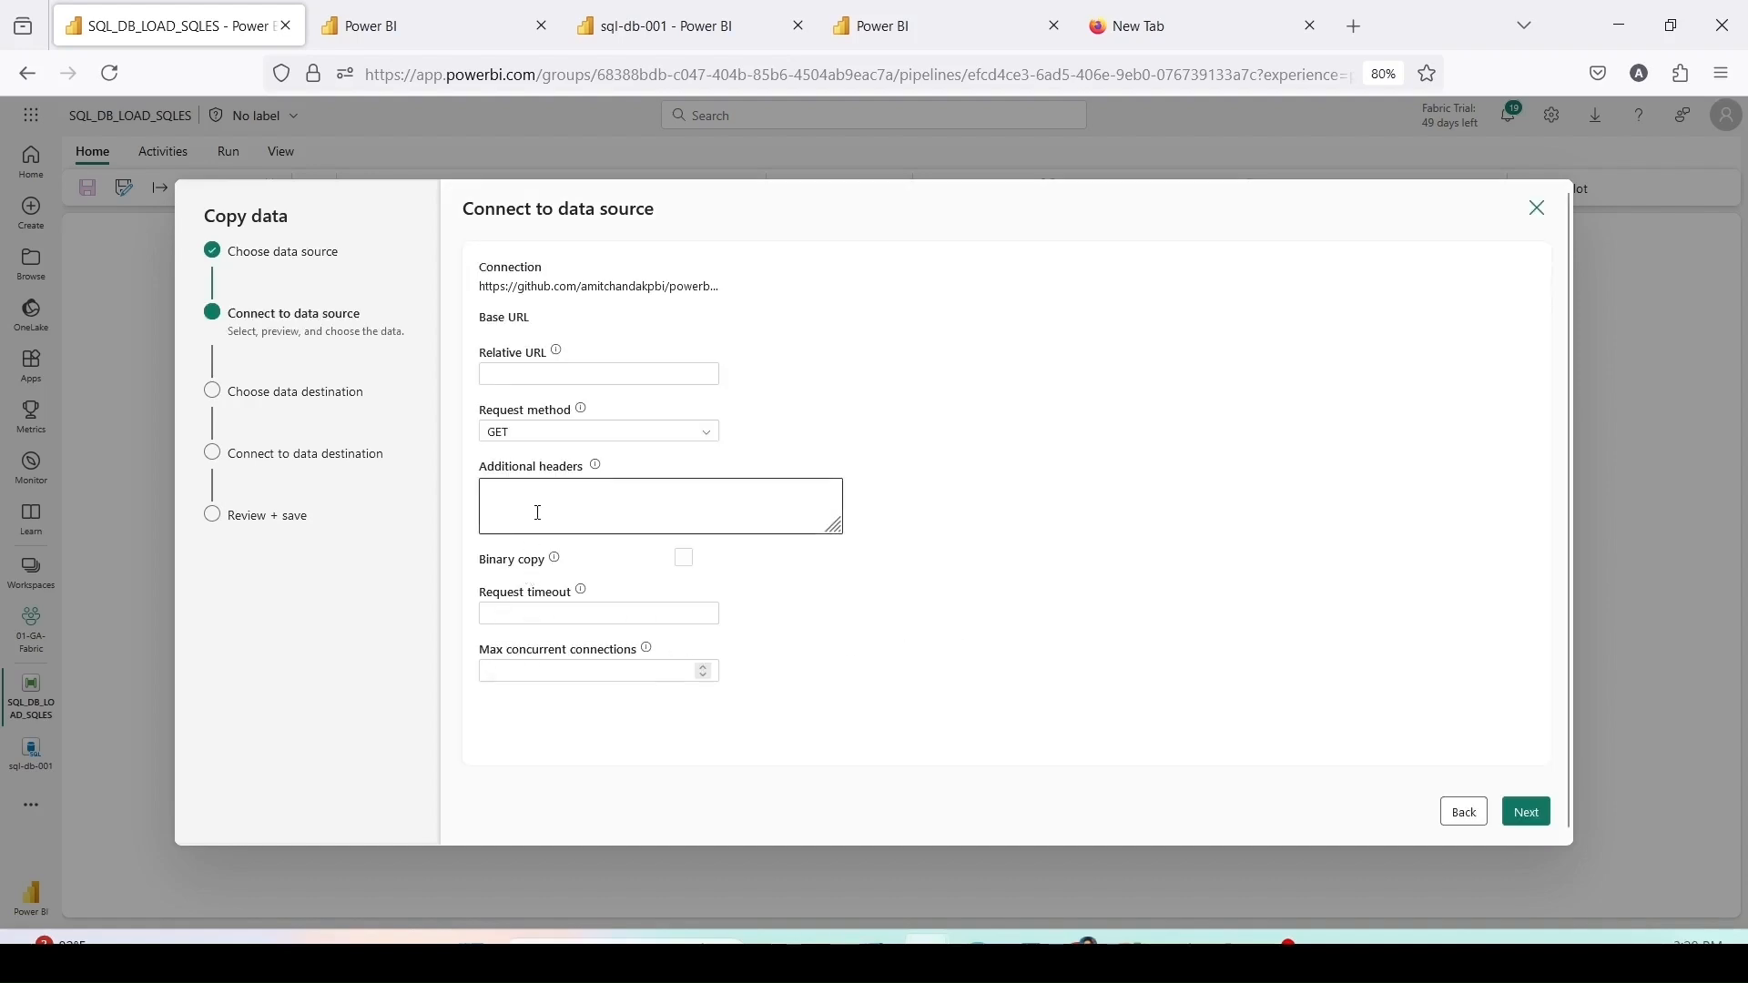
{"action": "left_click", "coordinate": [1518, 828]}
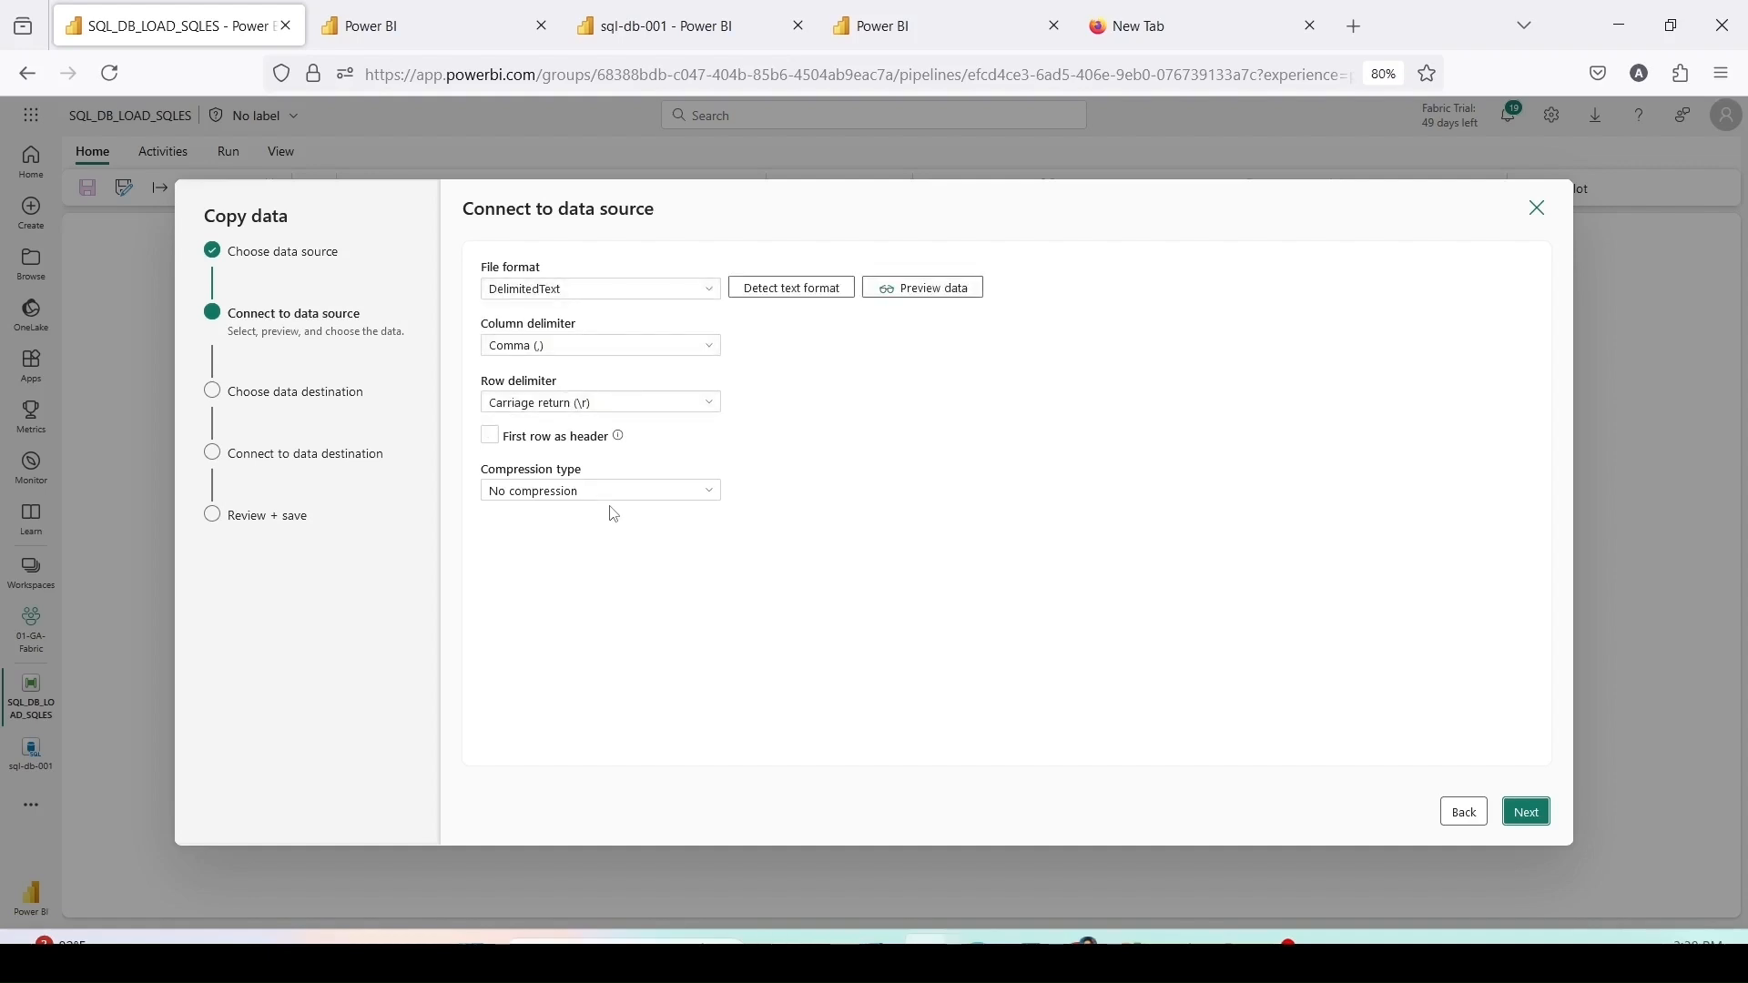
Step: Set the source file format to Excel with worksheet mode Index, sheet index 2 and the first row as header
{"action": "left_click", "coordinate": [641, 291]}
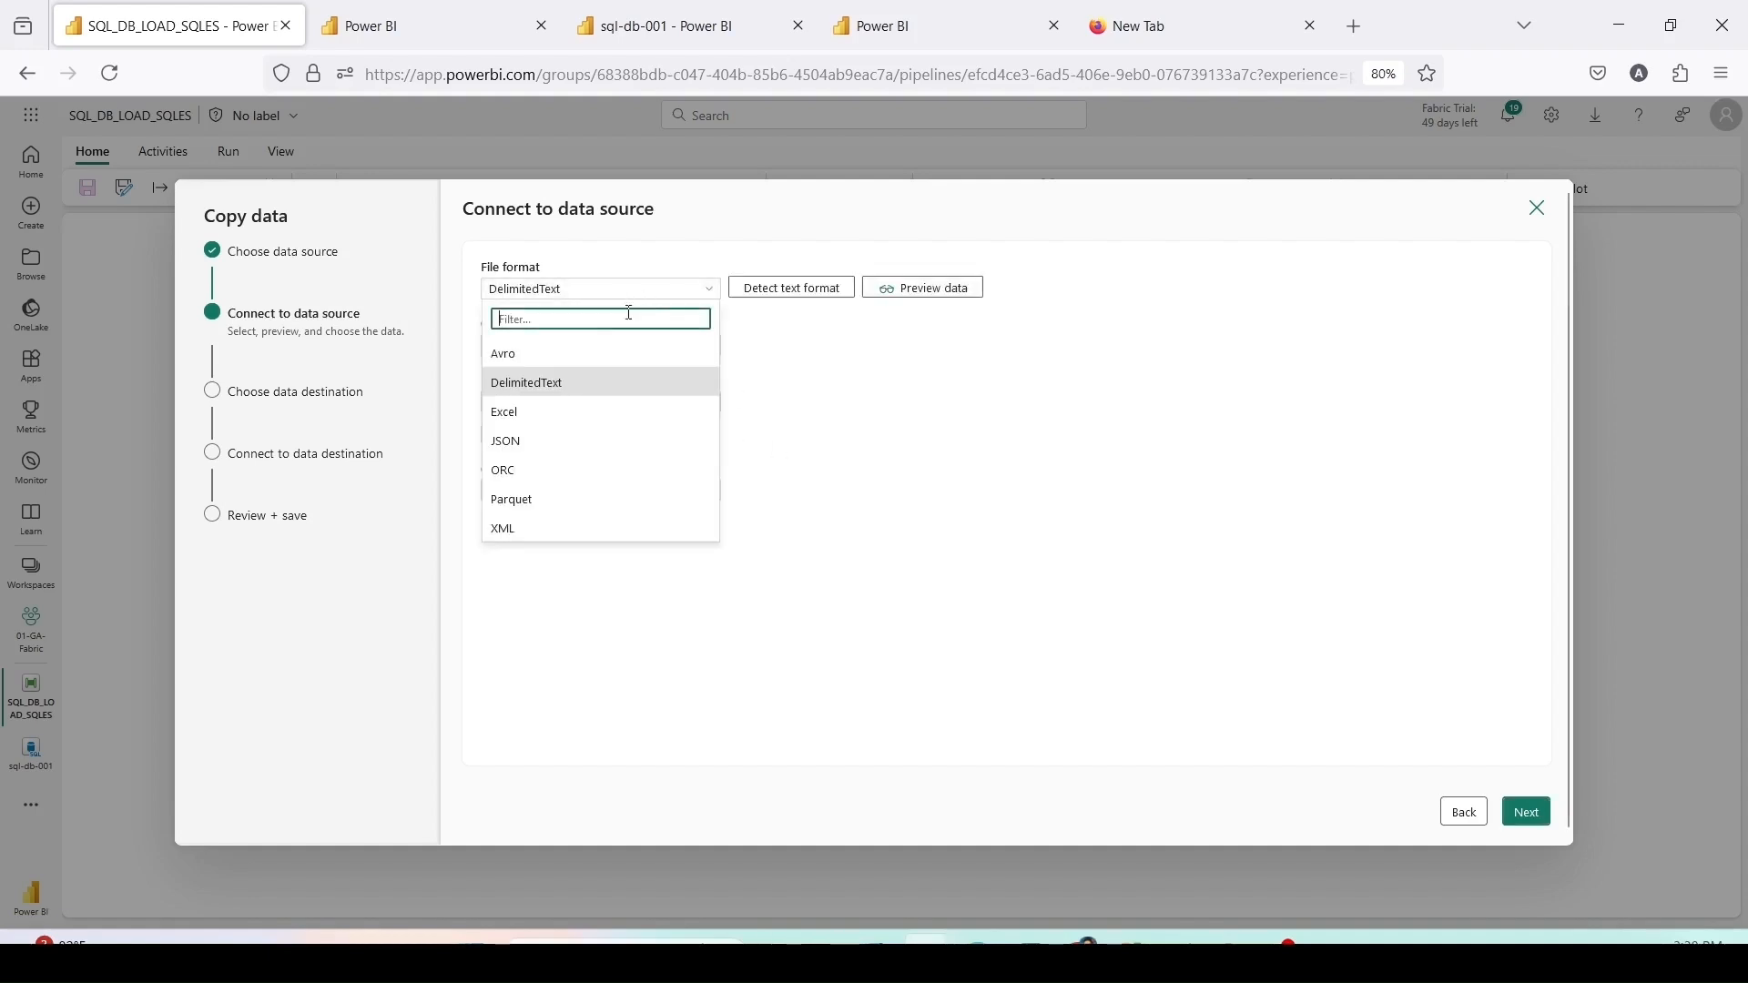
{"action": "left_click", "coordinate": [523, 421]}
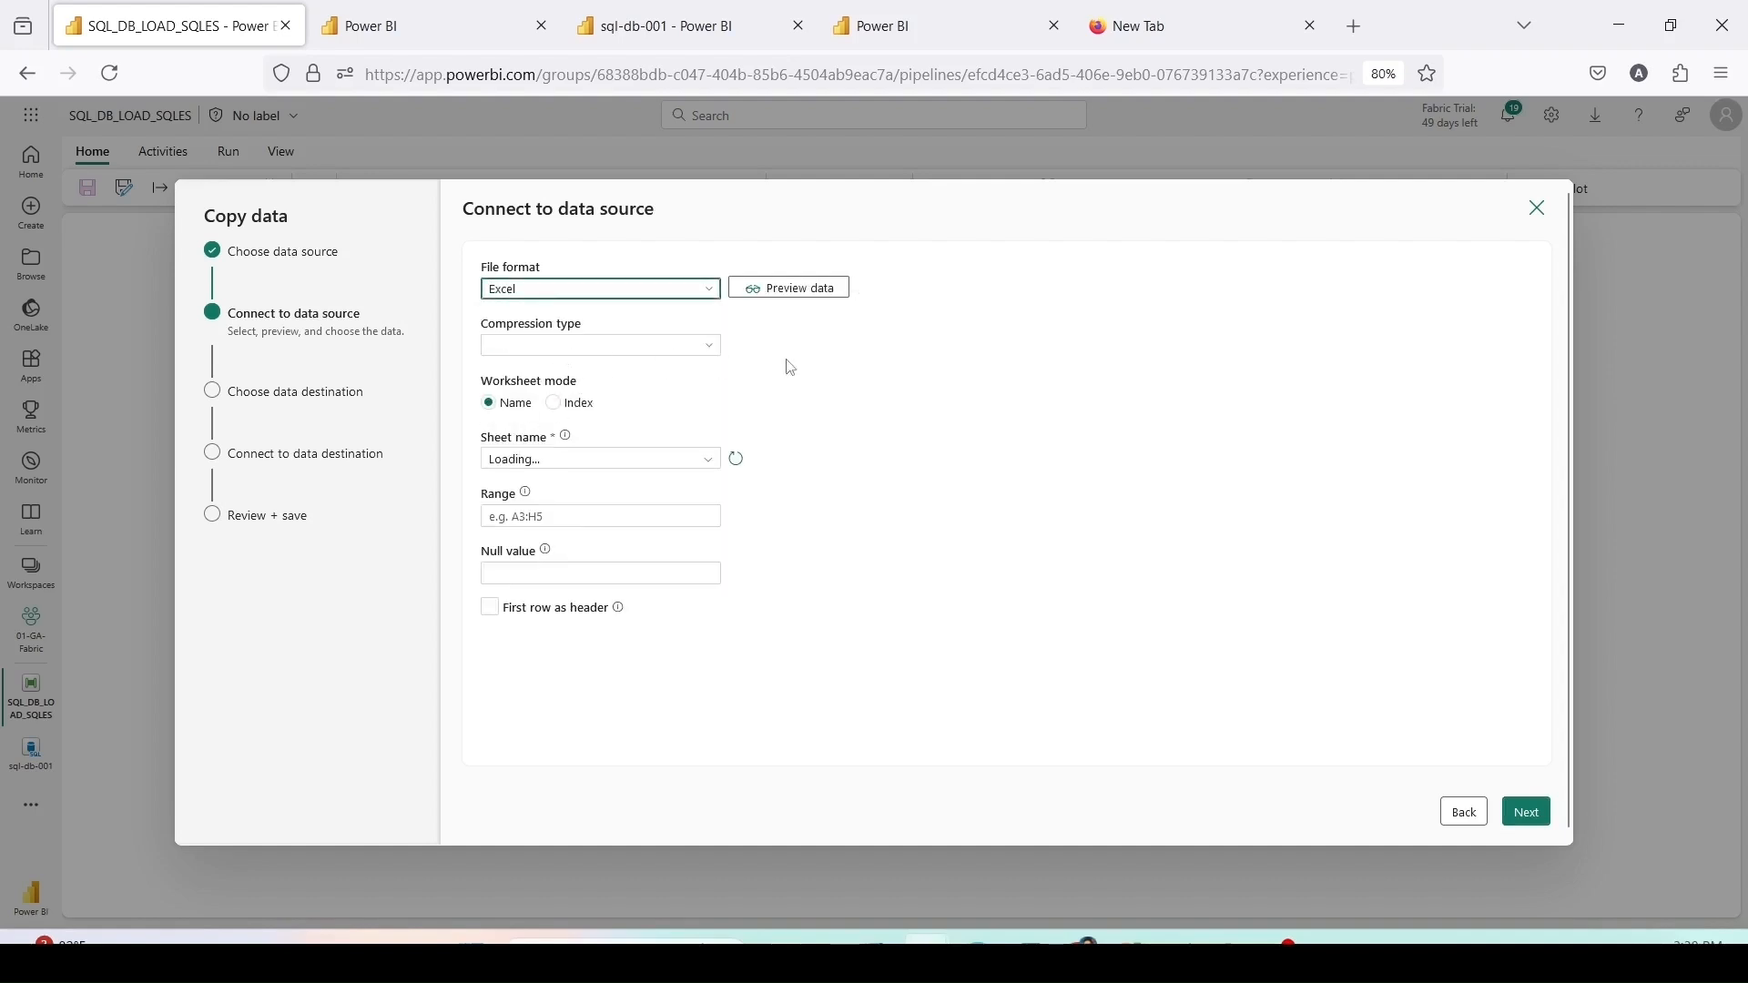
{"action": "left_click", "coordinate": [563, 408]}
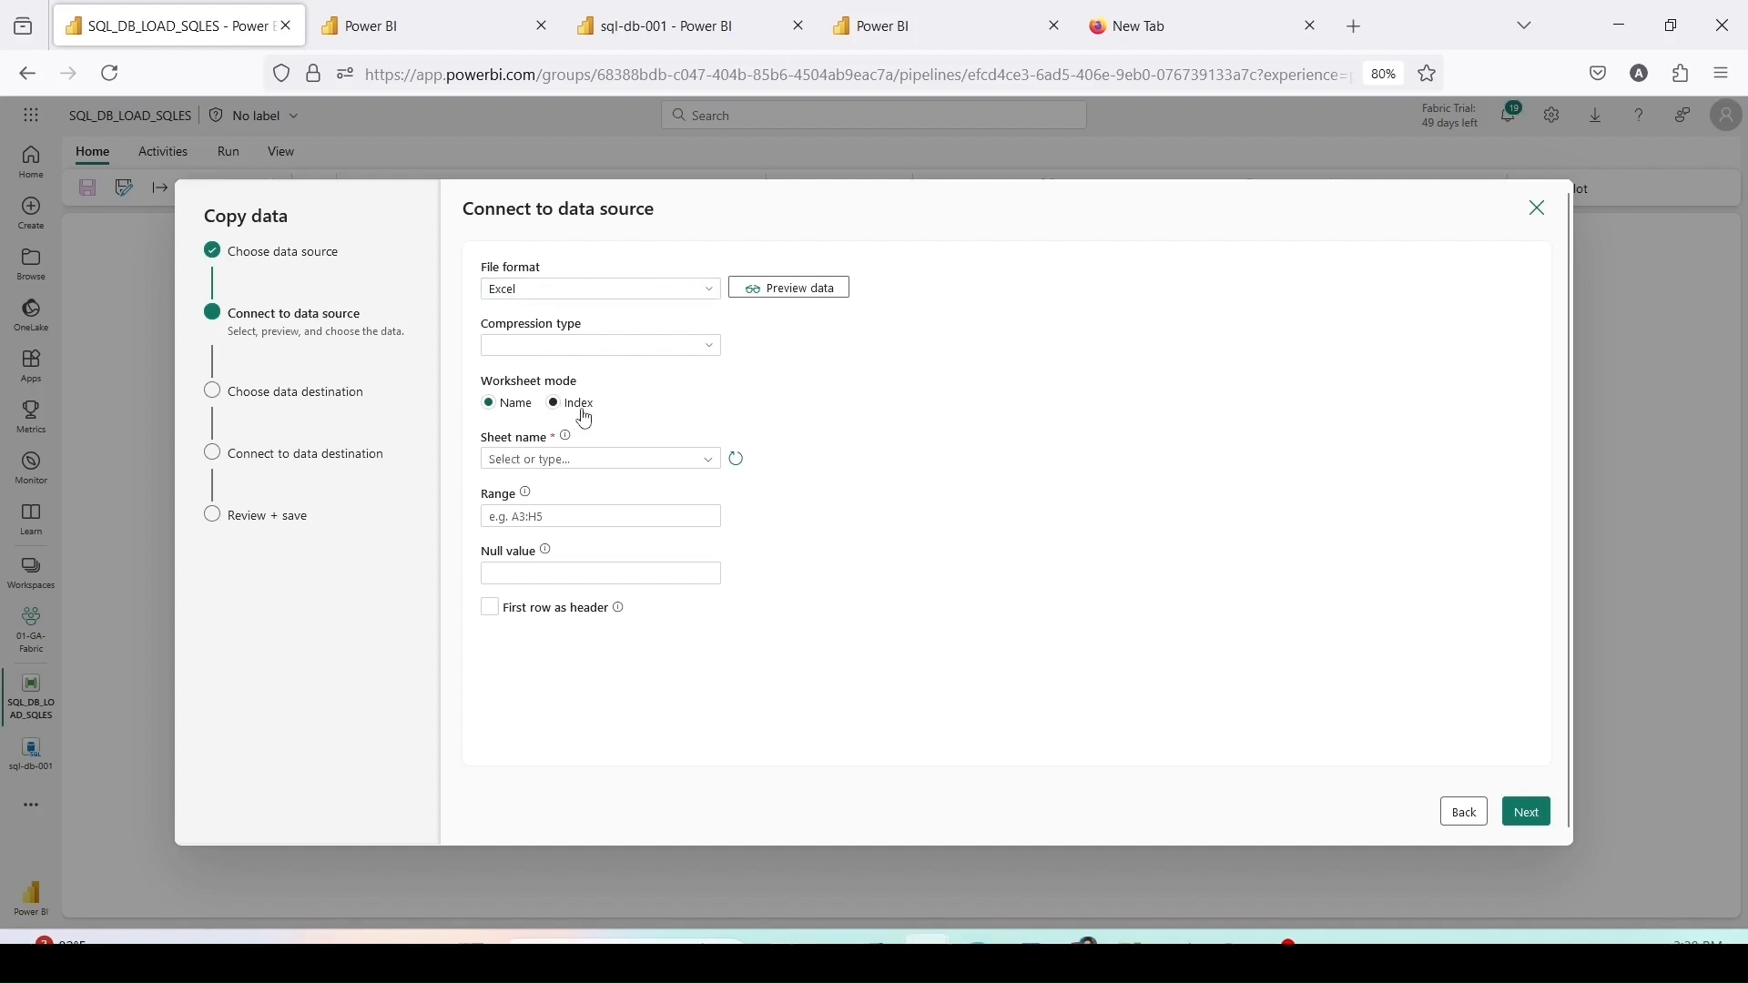
{"action": "left_click", "coordinate": [584, 411]}
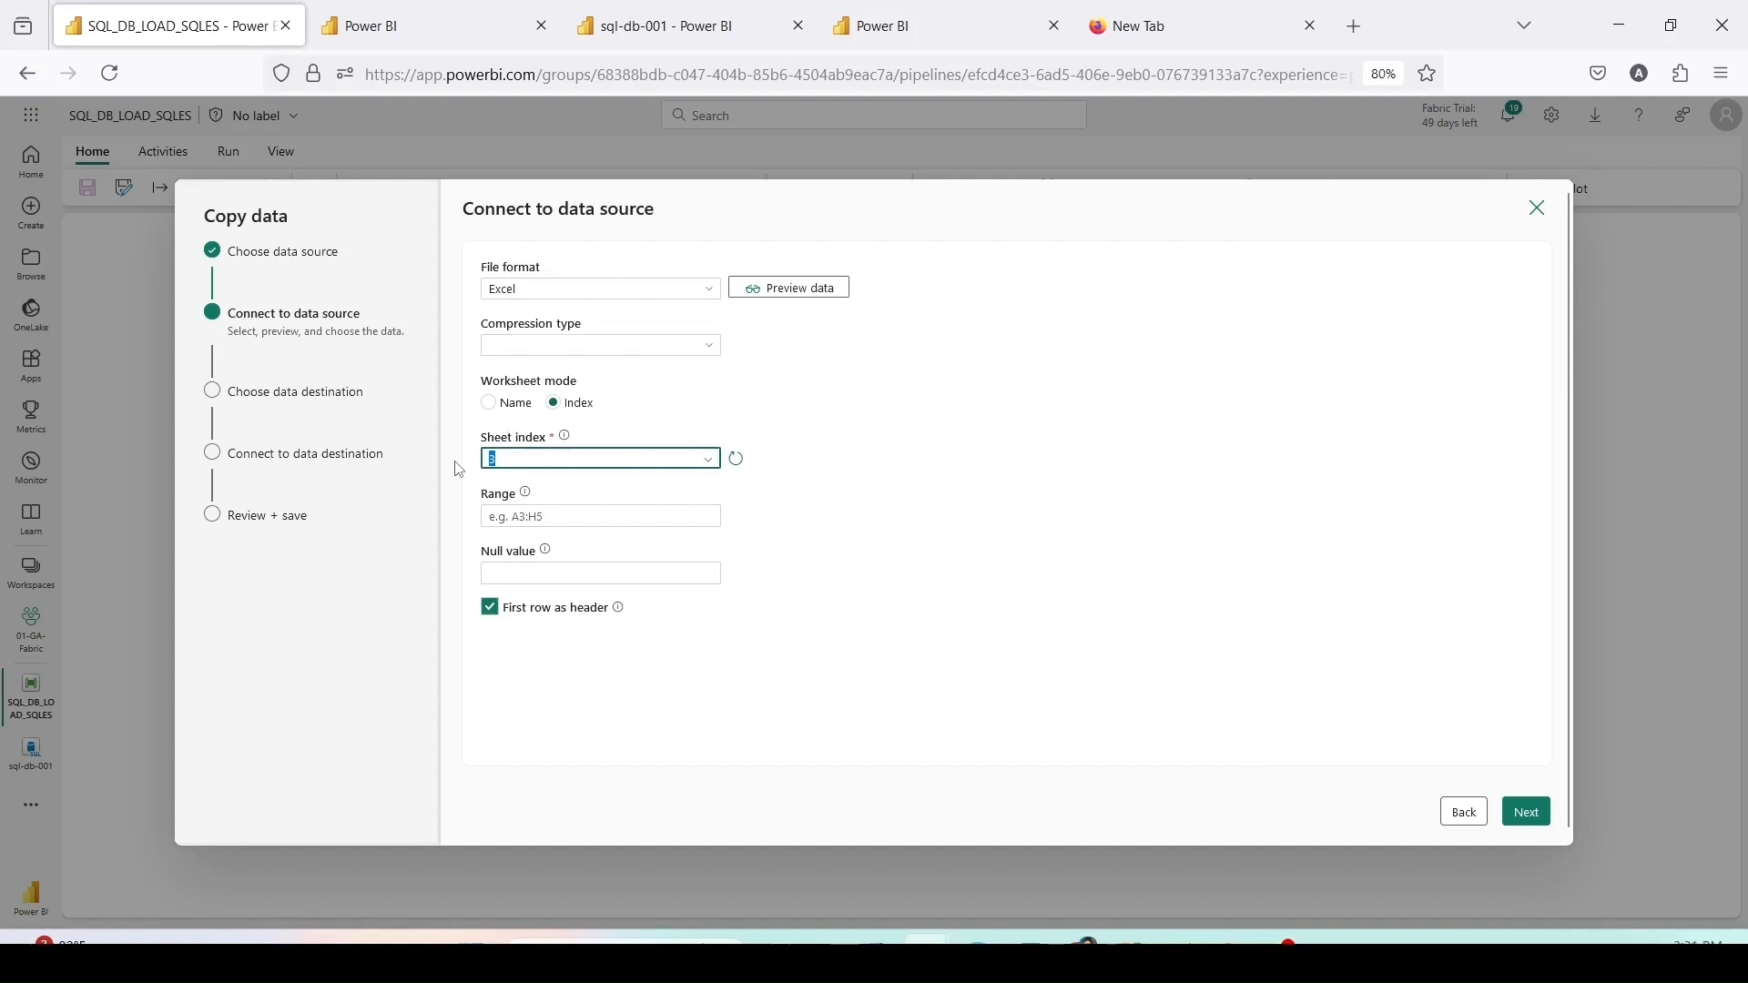
{"action": "type", "text": "2"}
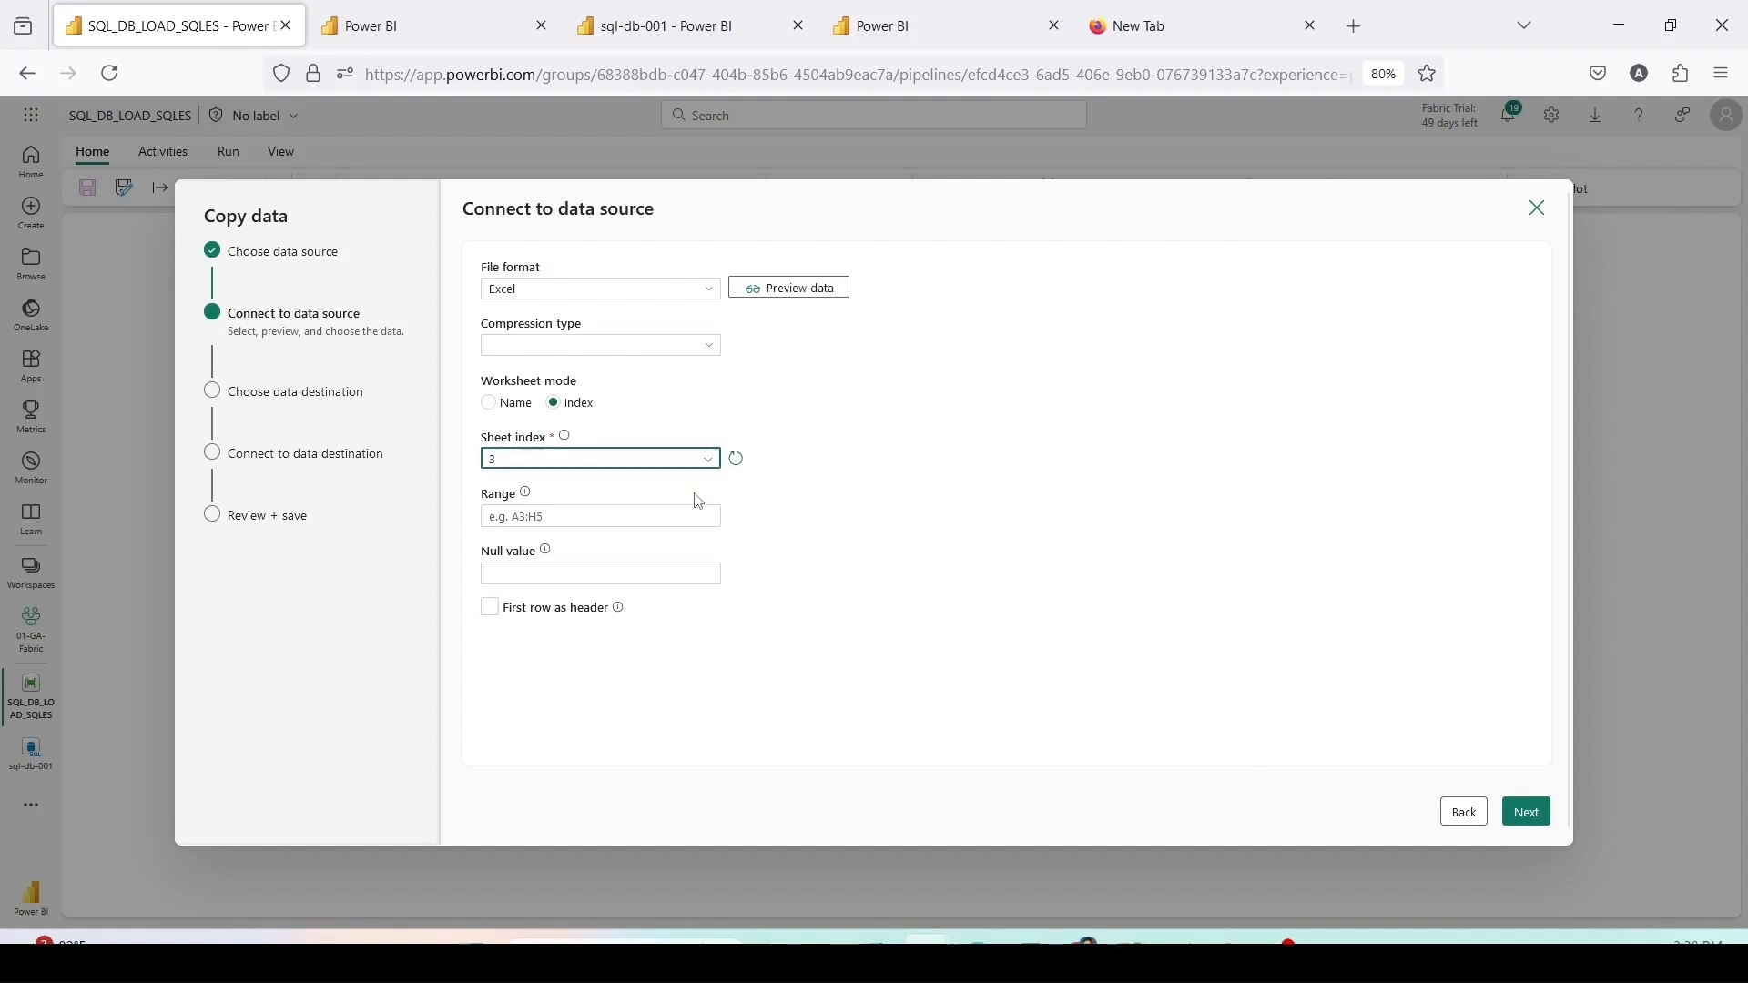
{"action": "left_click", "coordinate": [492, 616]}
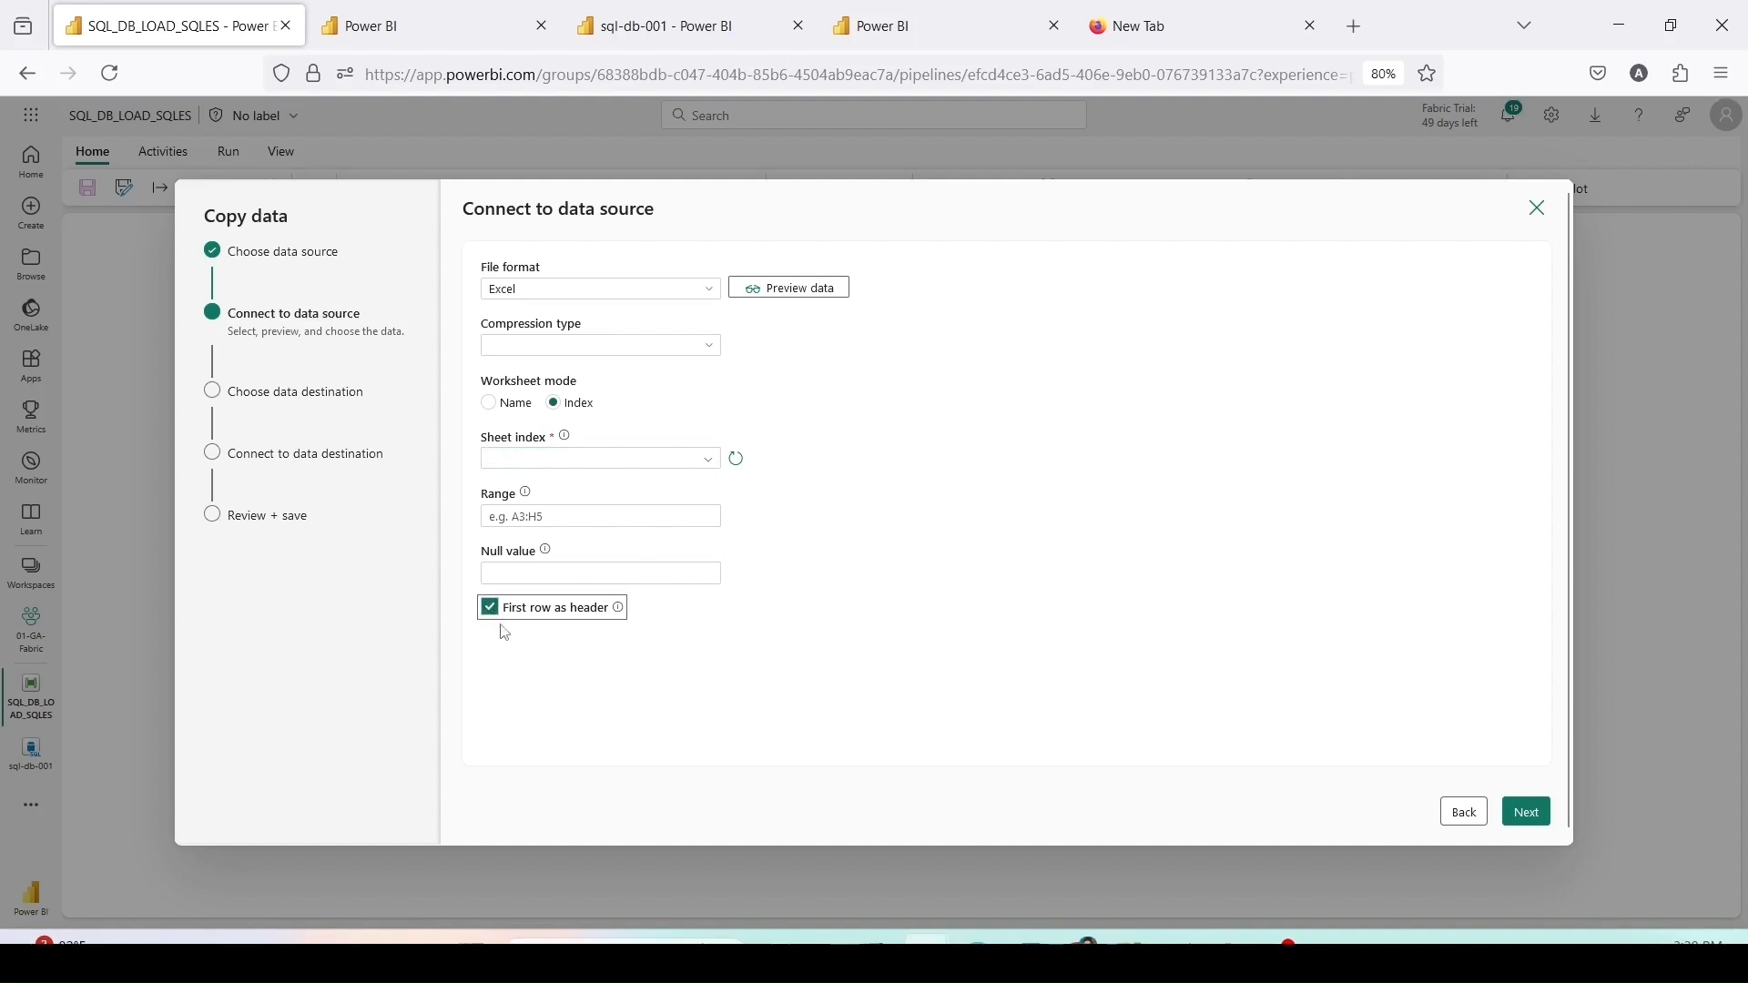
{"action": "key", "text": "ctrl+2"}
{"action": "left_click_drag", "start_coordinate": [471, 584], "coordinate": [645, 645]}
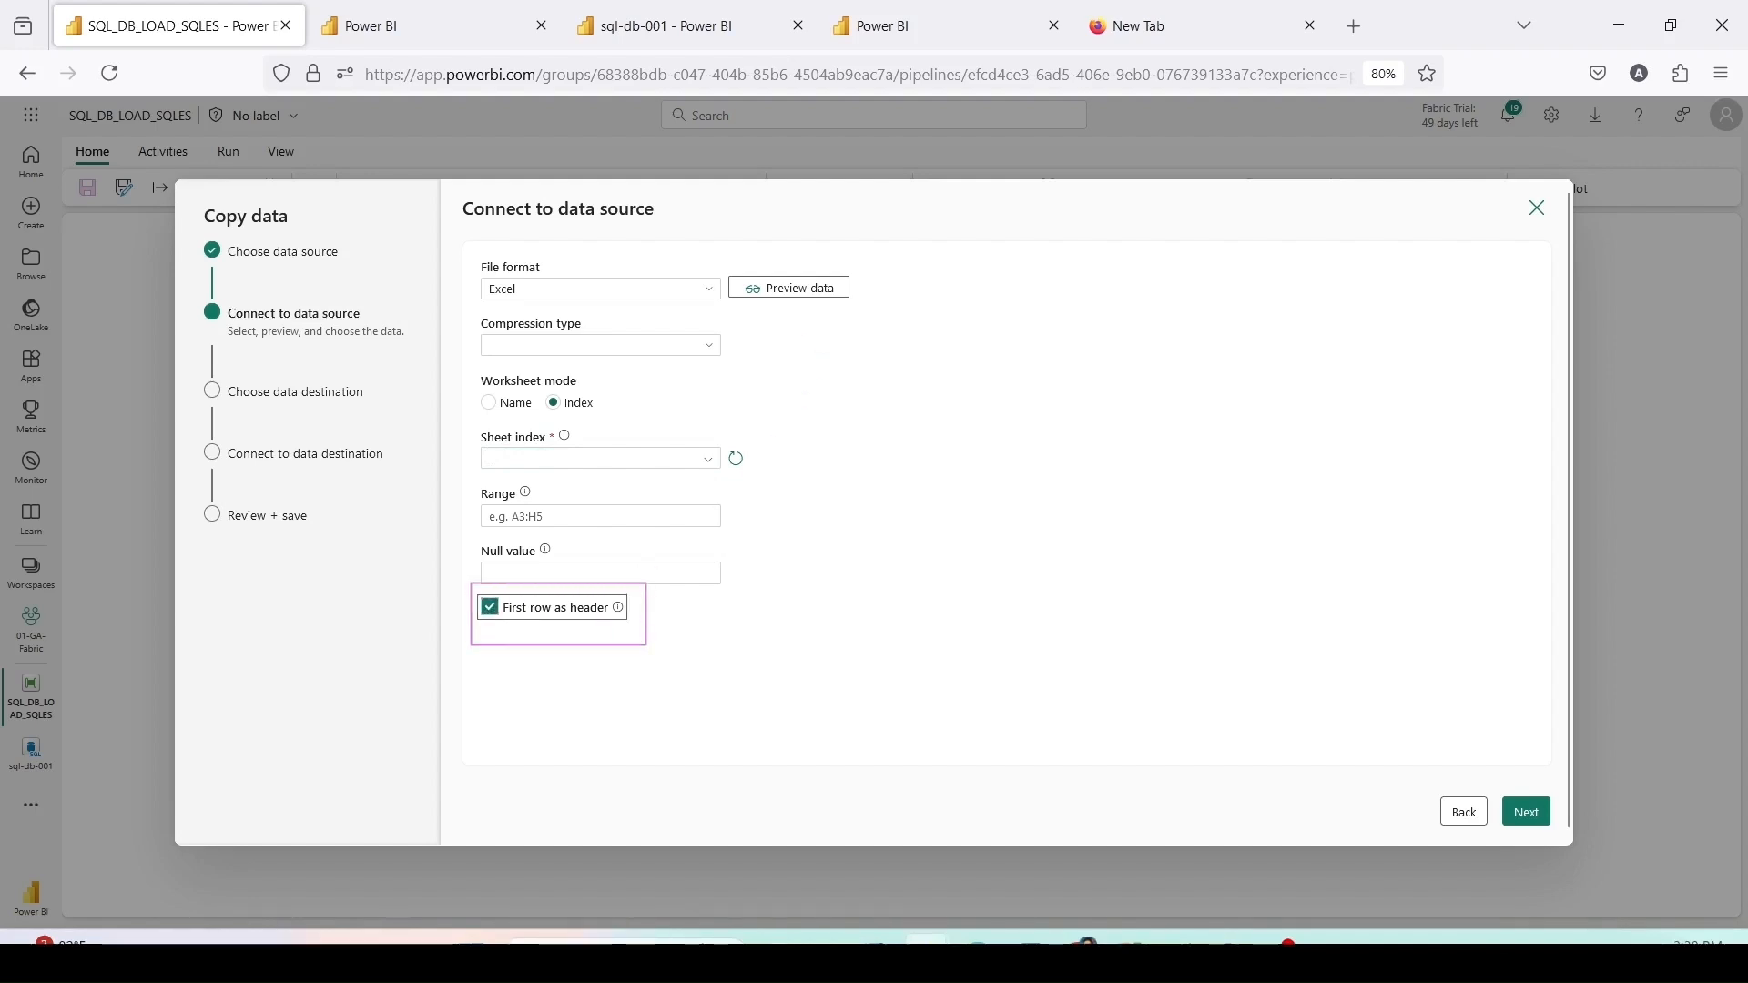
{"action": "mouse_move", "coordinate": [679, 256]}
{"action": "left_mouse_down"}
{"action": "mouse_move", "coordinate": [845, 275]}
{"action": "mouse_move", "coordinate": [894, 317]}
{"action": "left_mouse_up"}
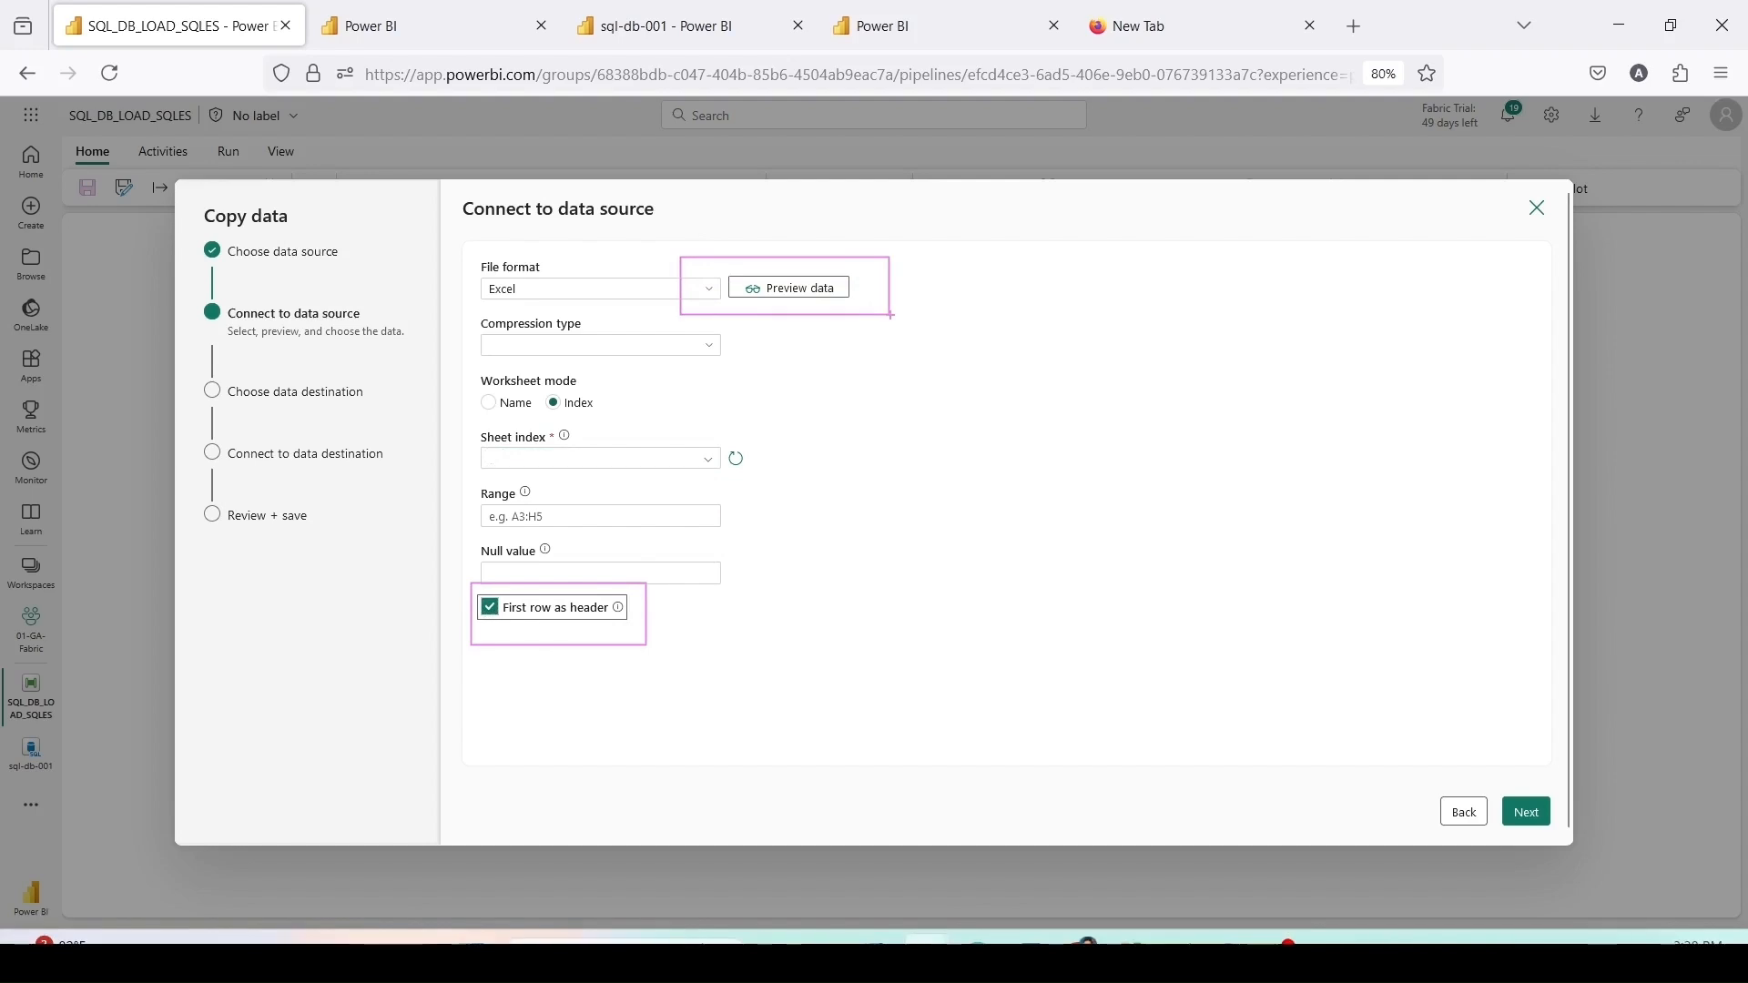
{"action": "key", "text": "Escape"}
Step: Preview the data of the selected Excel sheet and examine its column schema
{"action": "left_click", "coordinate": [772, 303]}
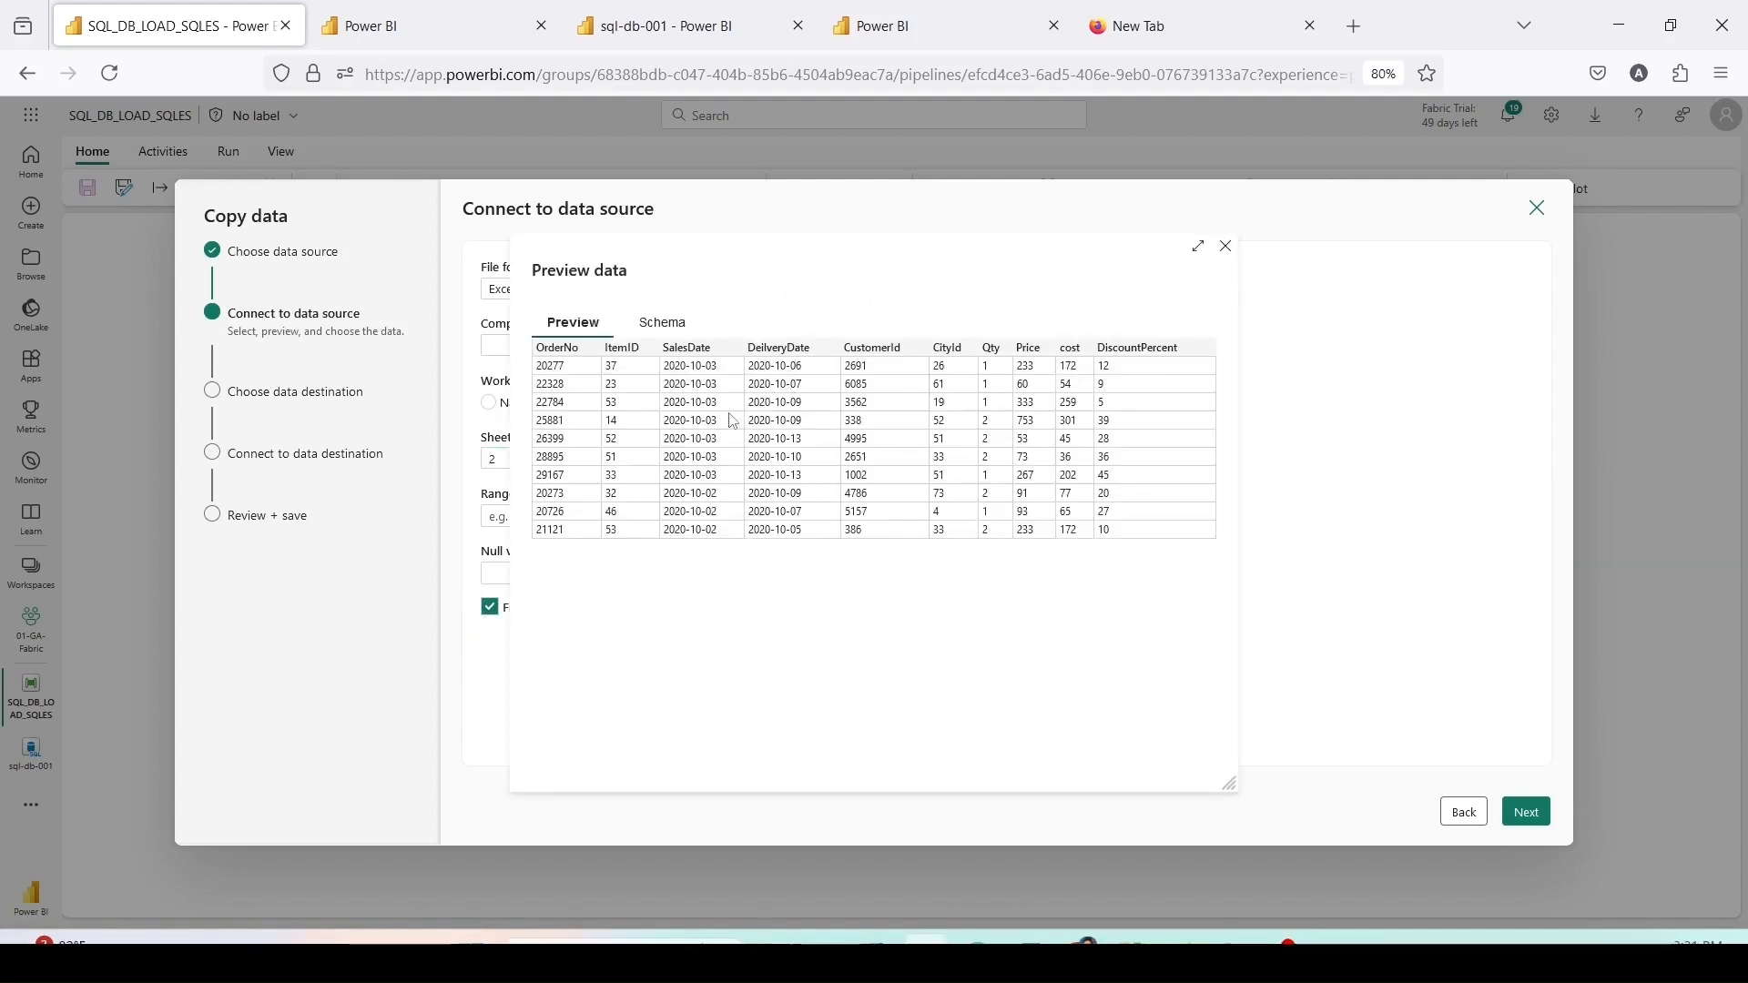
{"action": "left_click", "coordinate": [683, 330]}
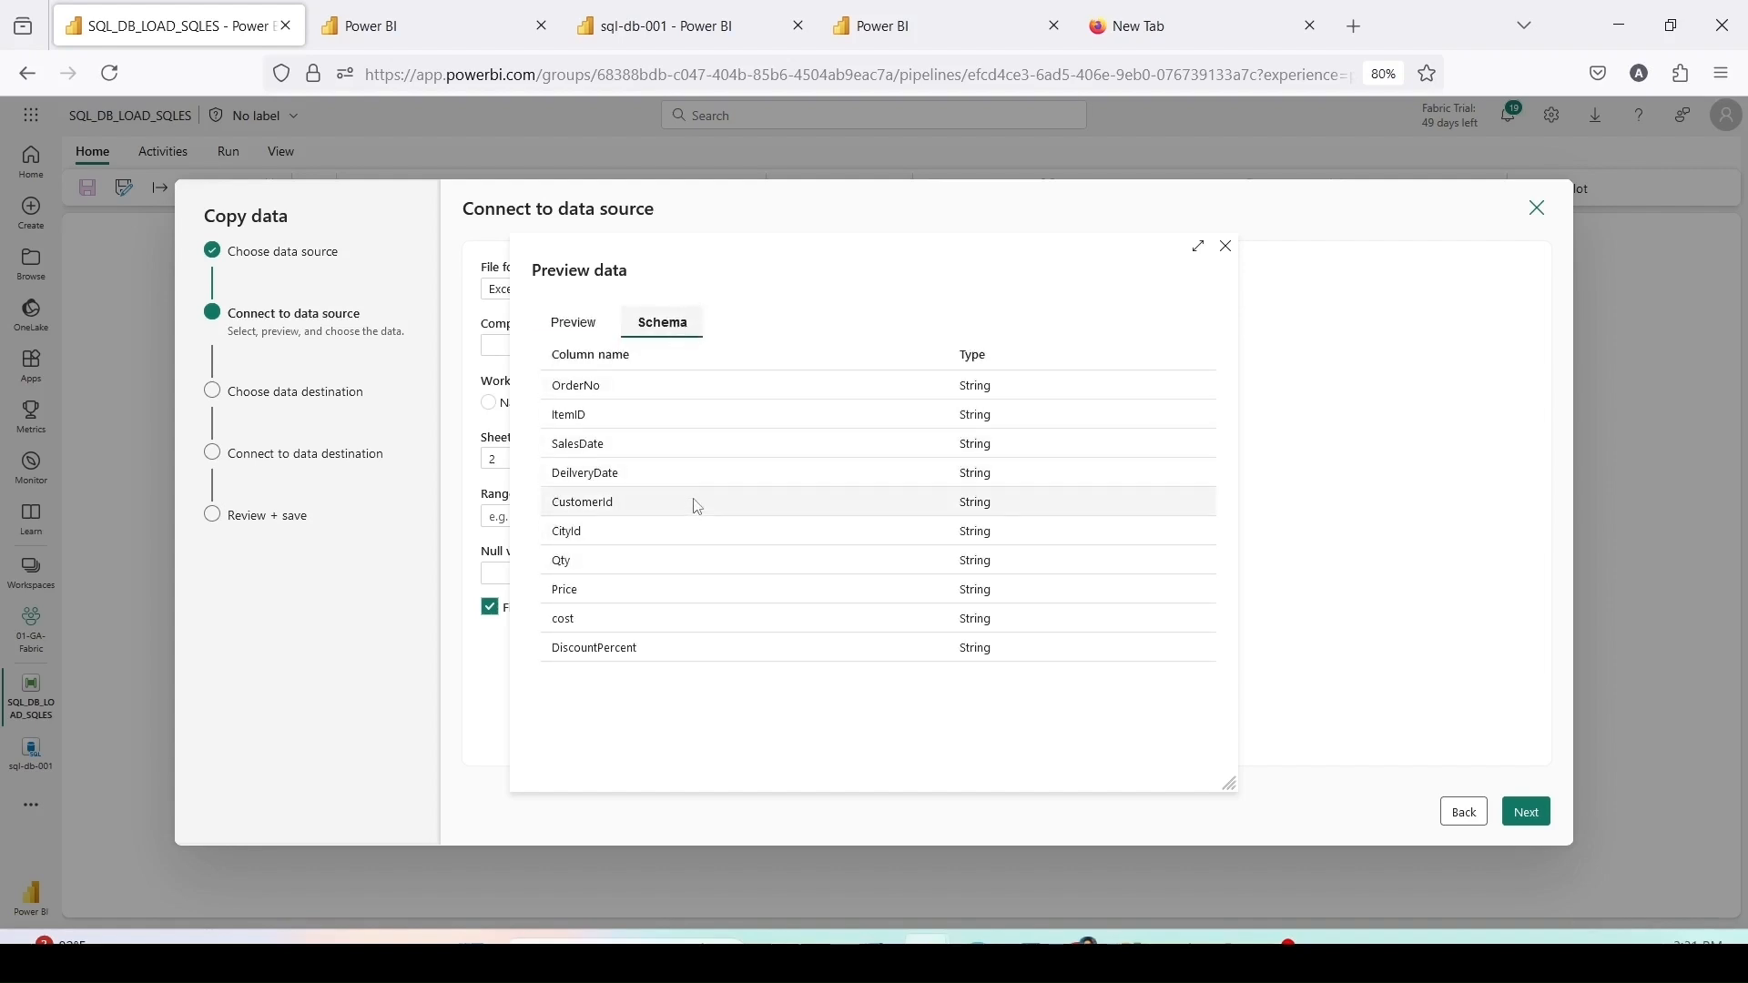
{"action": "left_click", "coordinate": [1226, 254]}
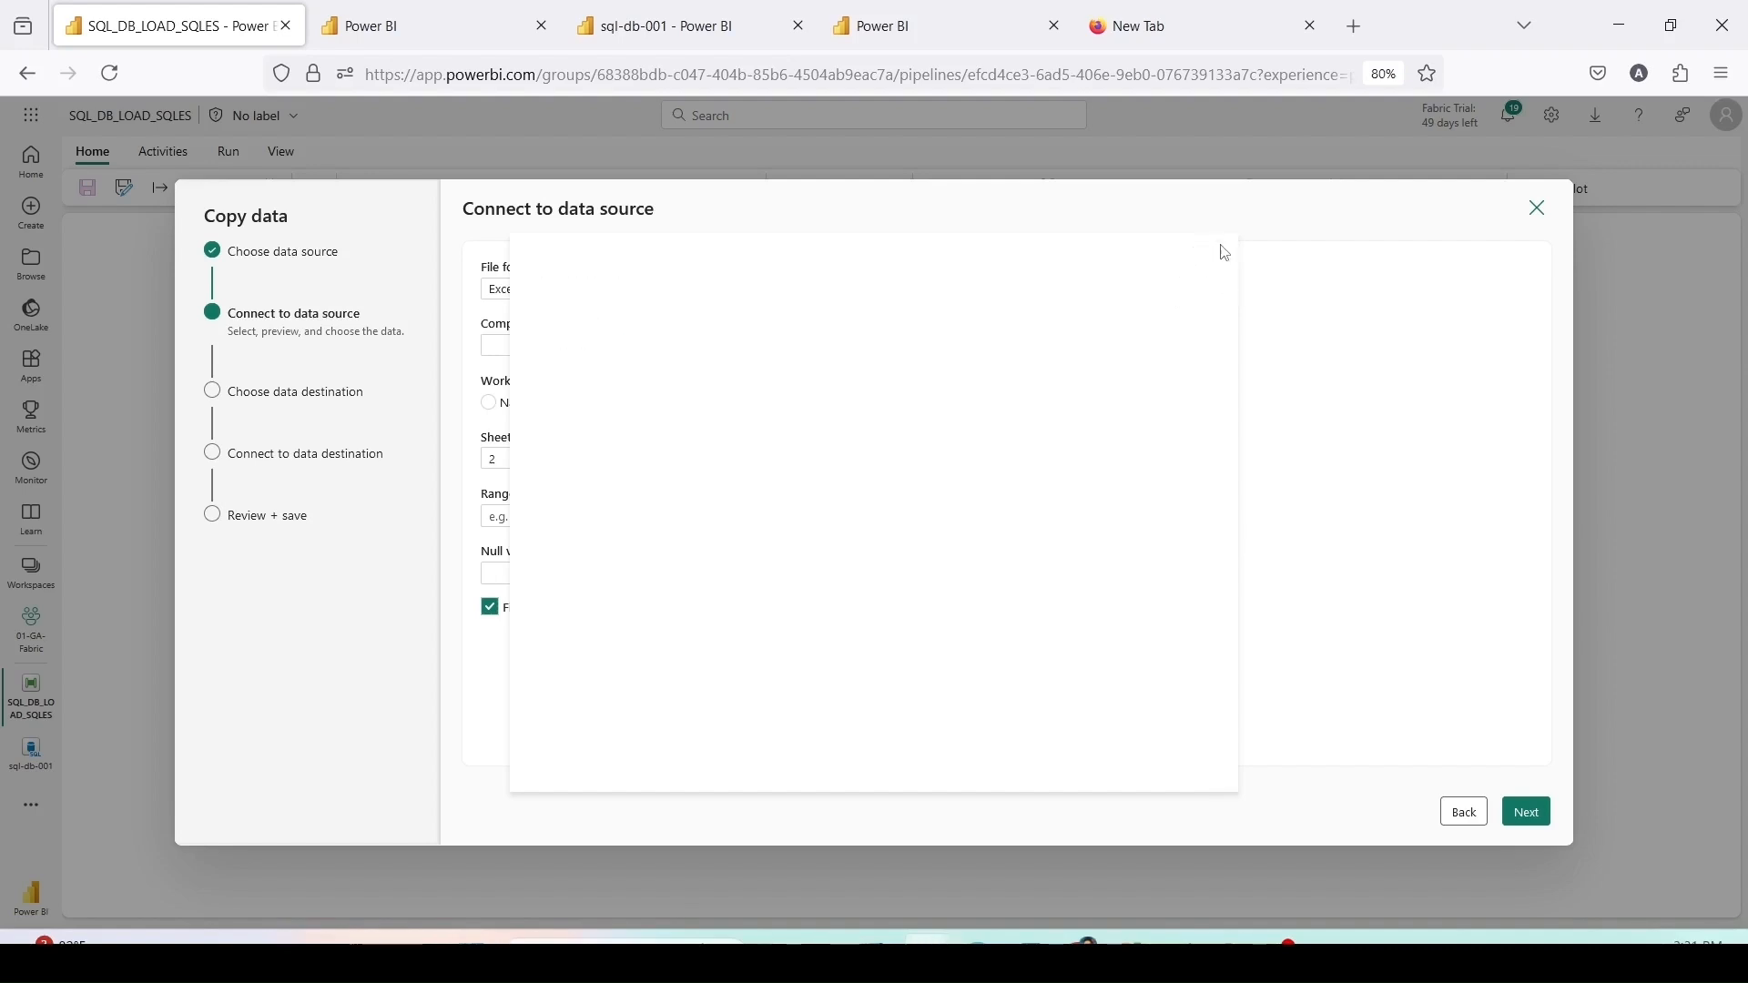
Step: Accept the source settings and choose the OneLake SQL database sql-db-001 as the data destination
{"action": "left_click", "coordinate": [1534, 815]}
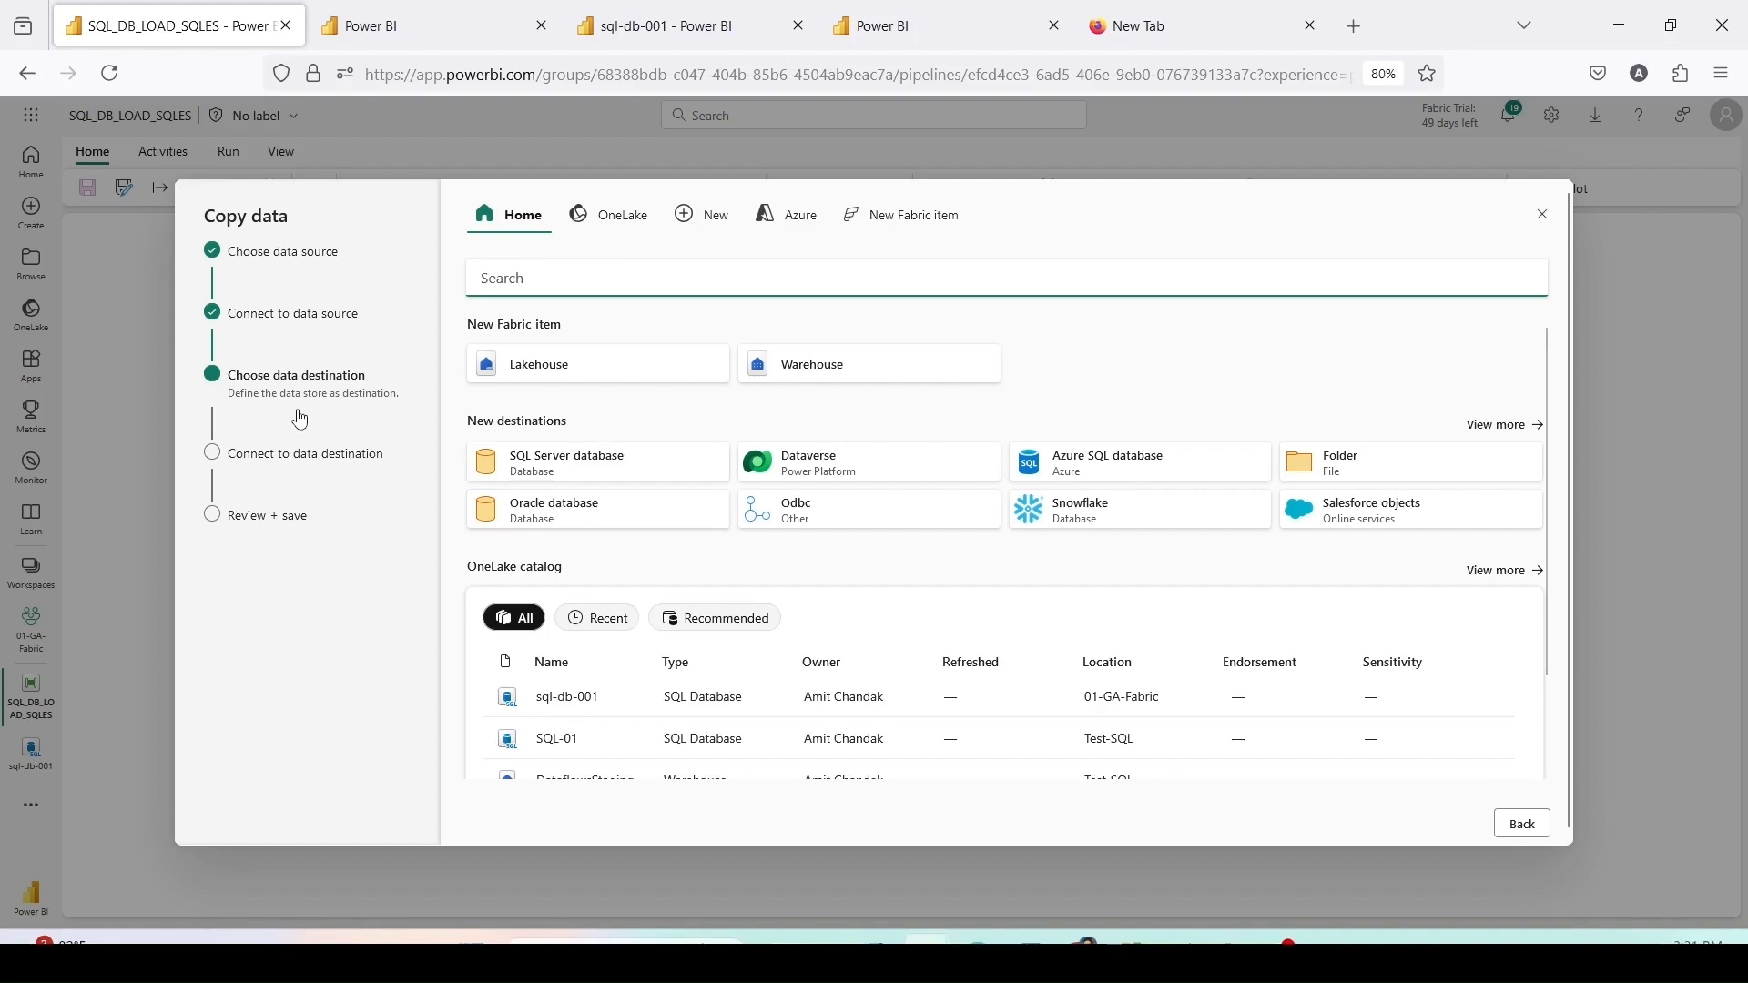
{"action": "scroll", "coordinate": [555, 596], "scroll_direction": "down", "scroll_amount": 1}
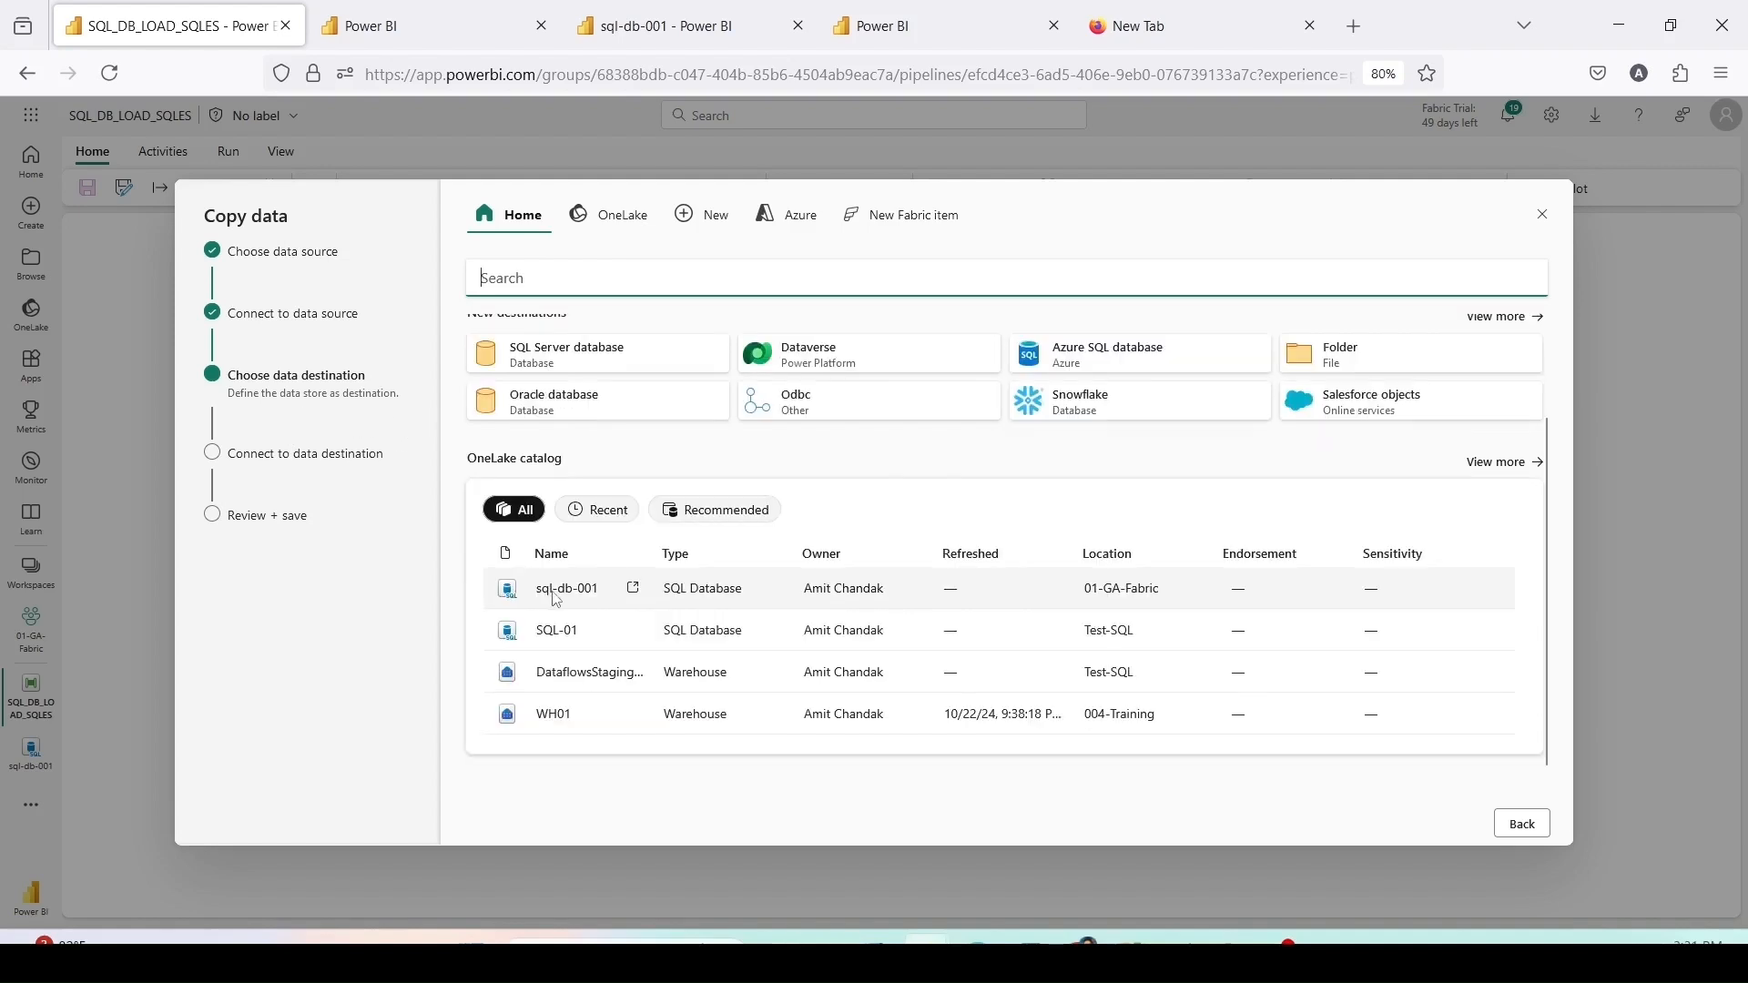
{"action": "left_click", "coordinate": [640, 228]}
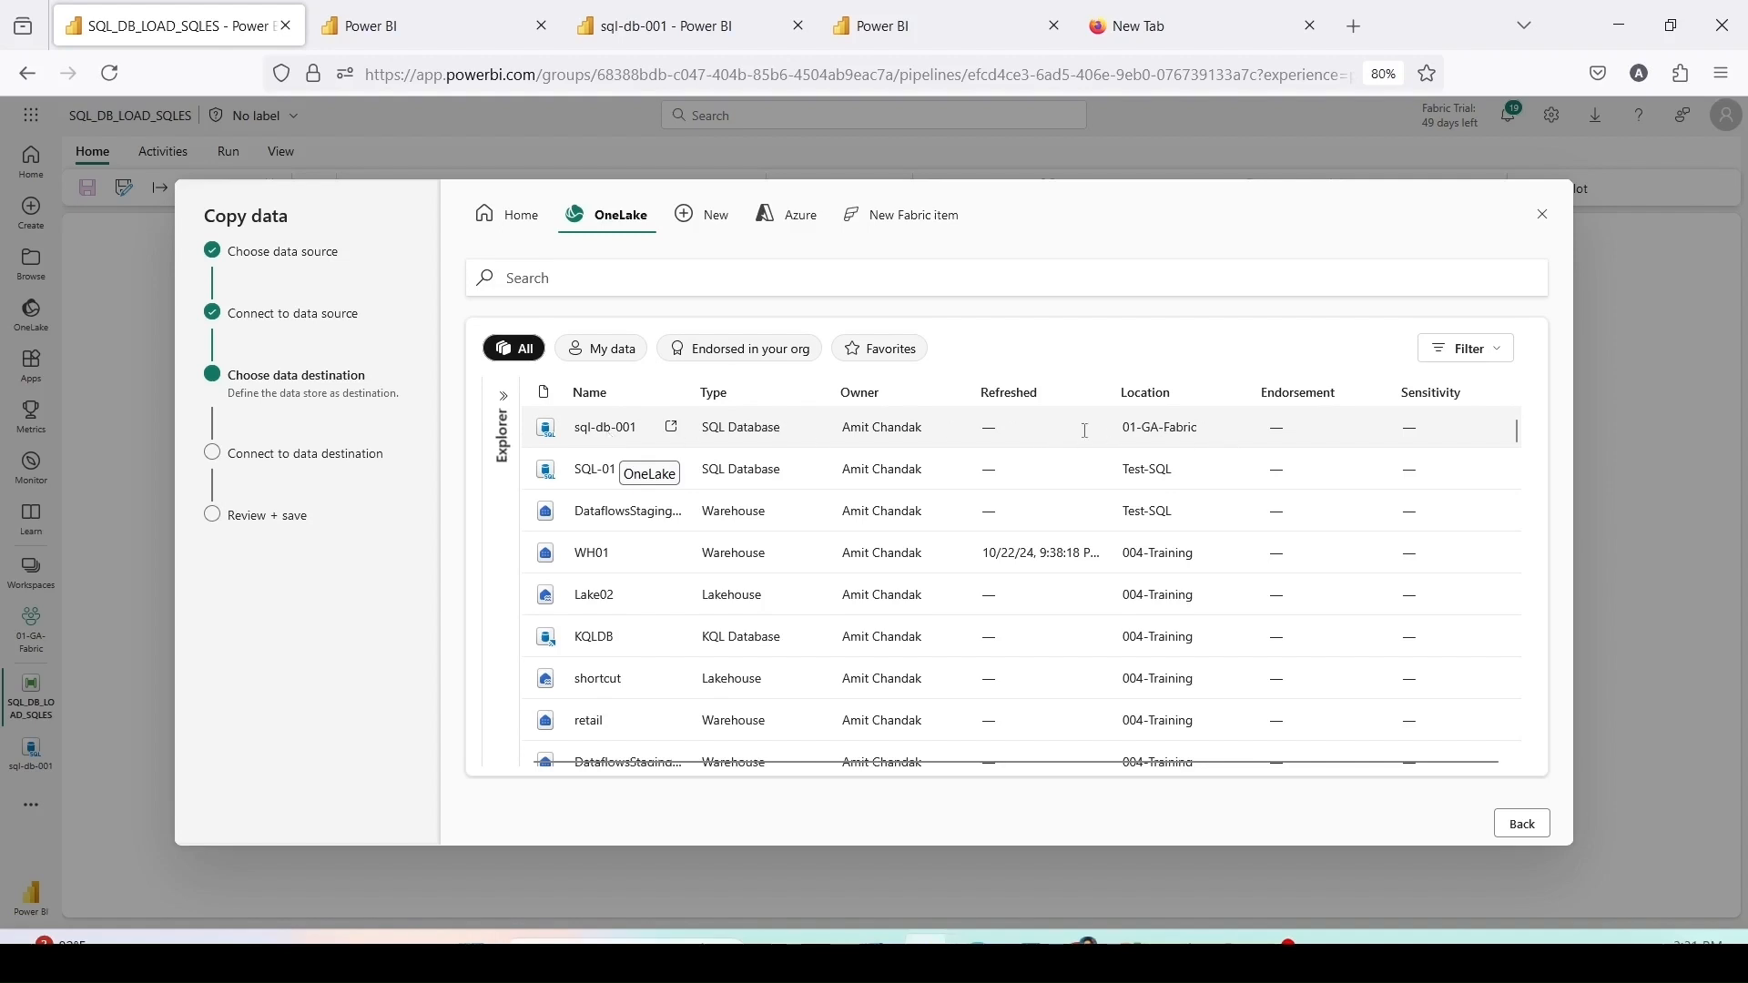
{"action": "left_click", "coordinate": [609, 443]}
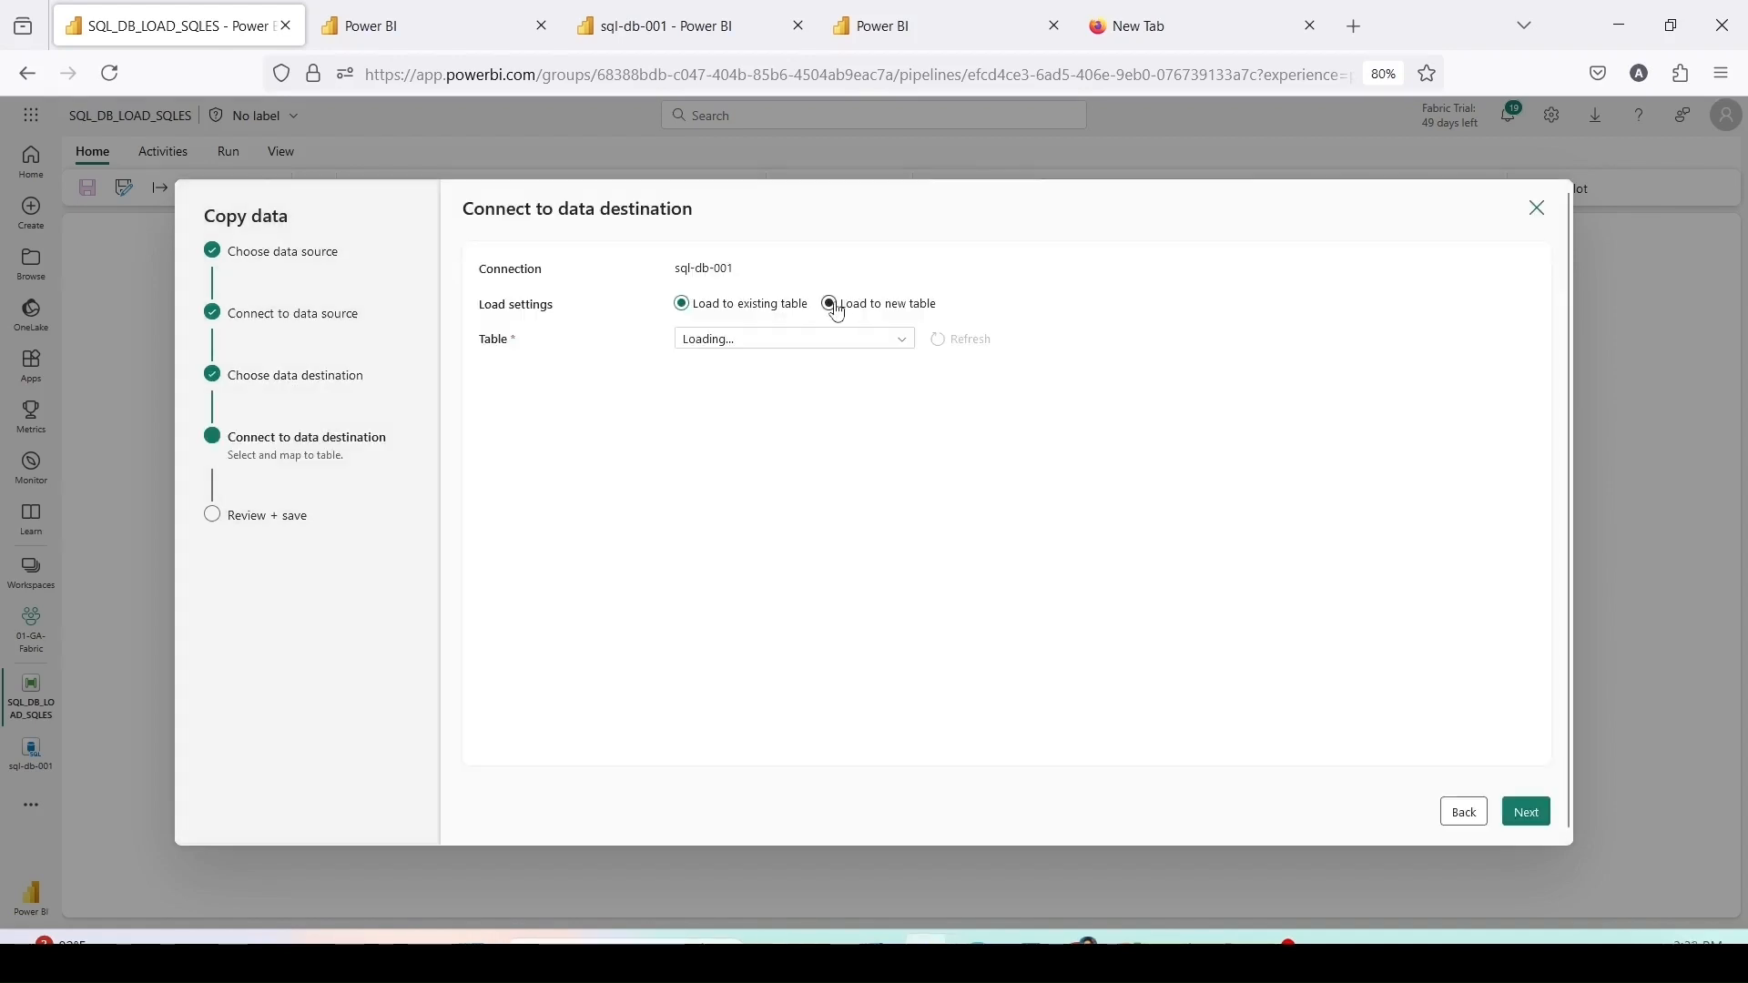
Step: Load the data to a new table named sales in the dbo schema
{"action": "left_click", "coordinate": [836, 310]}
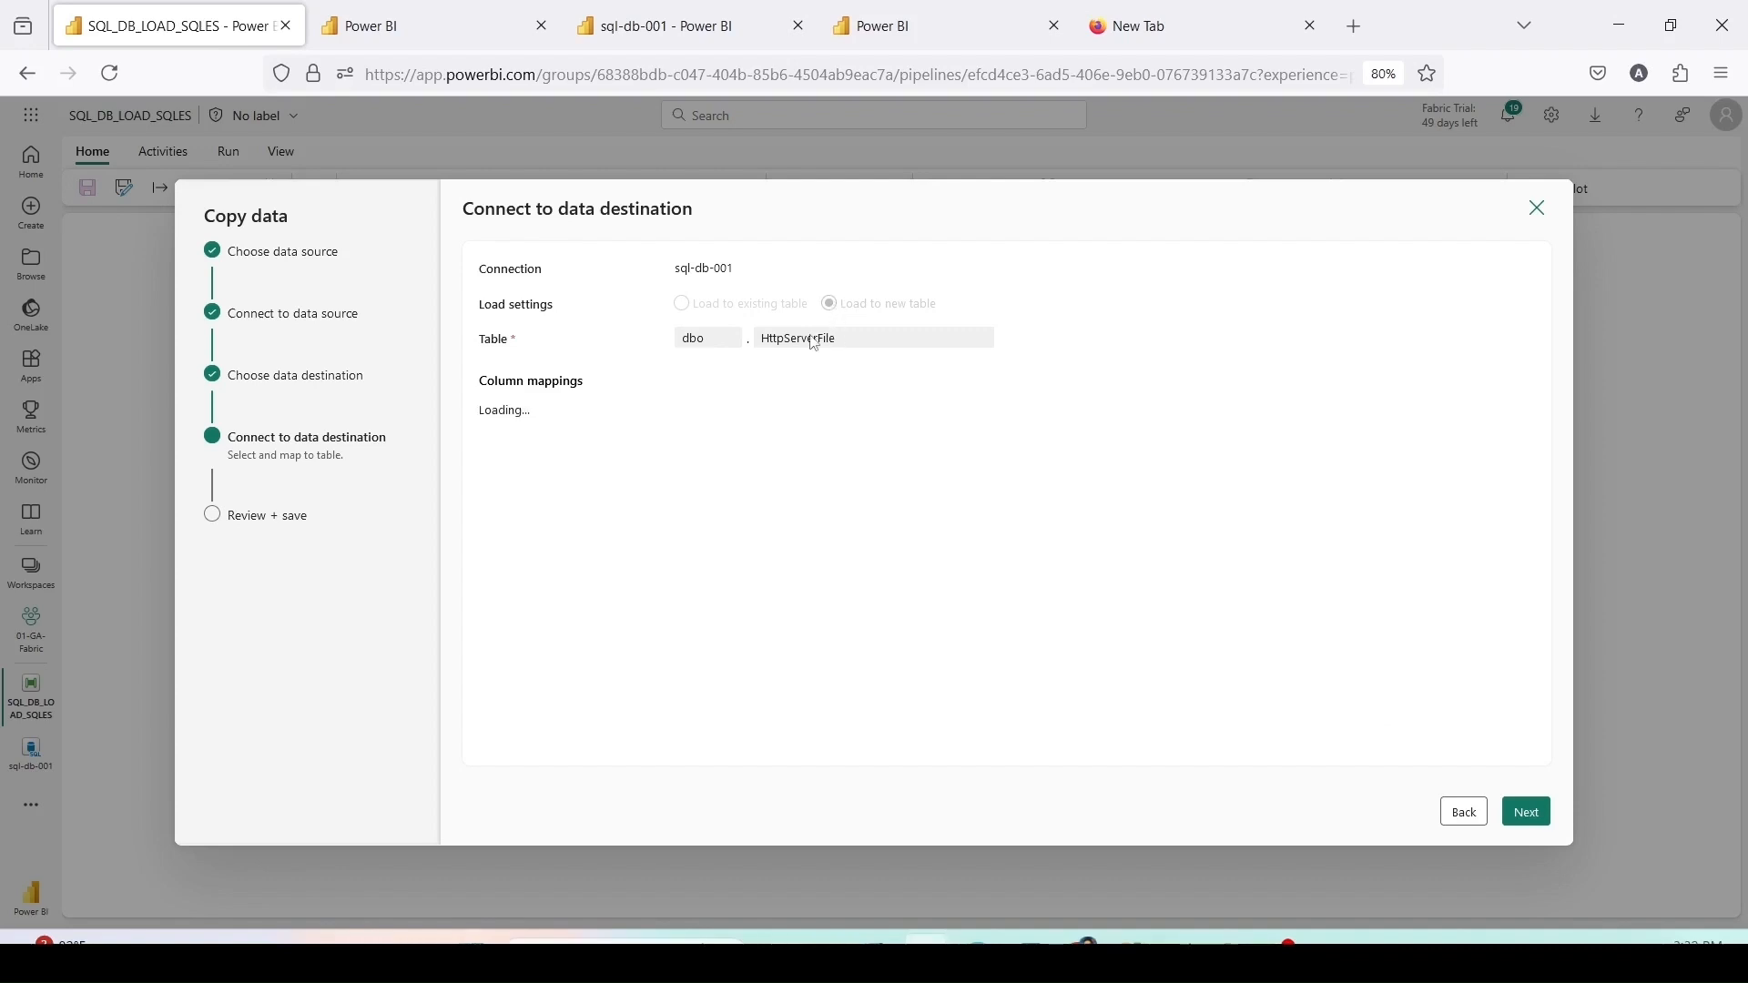
{"action": "double_click", "coordinate": [813, 337]}
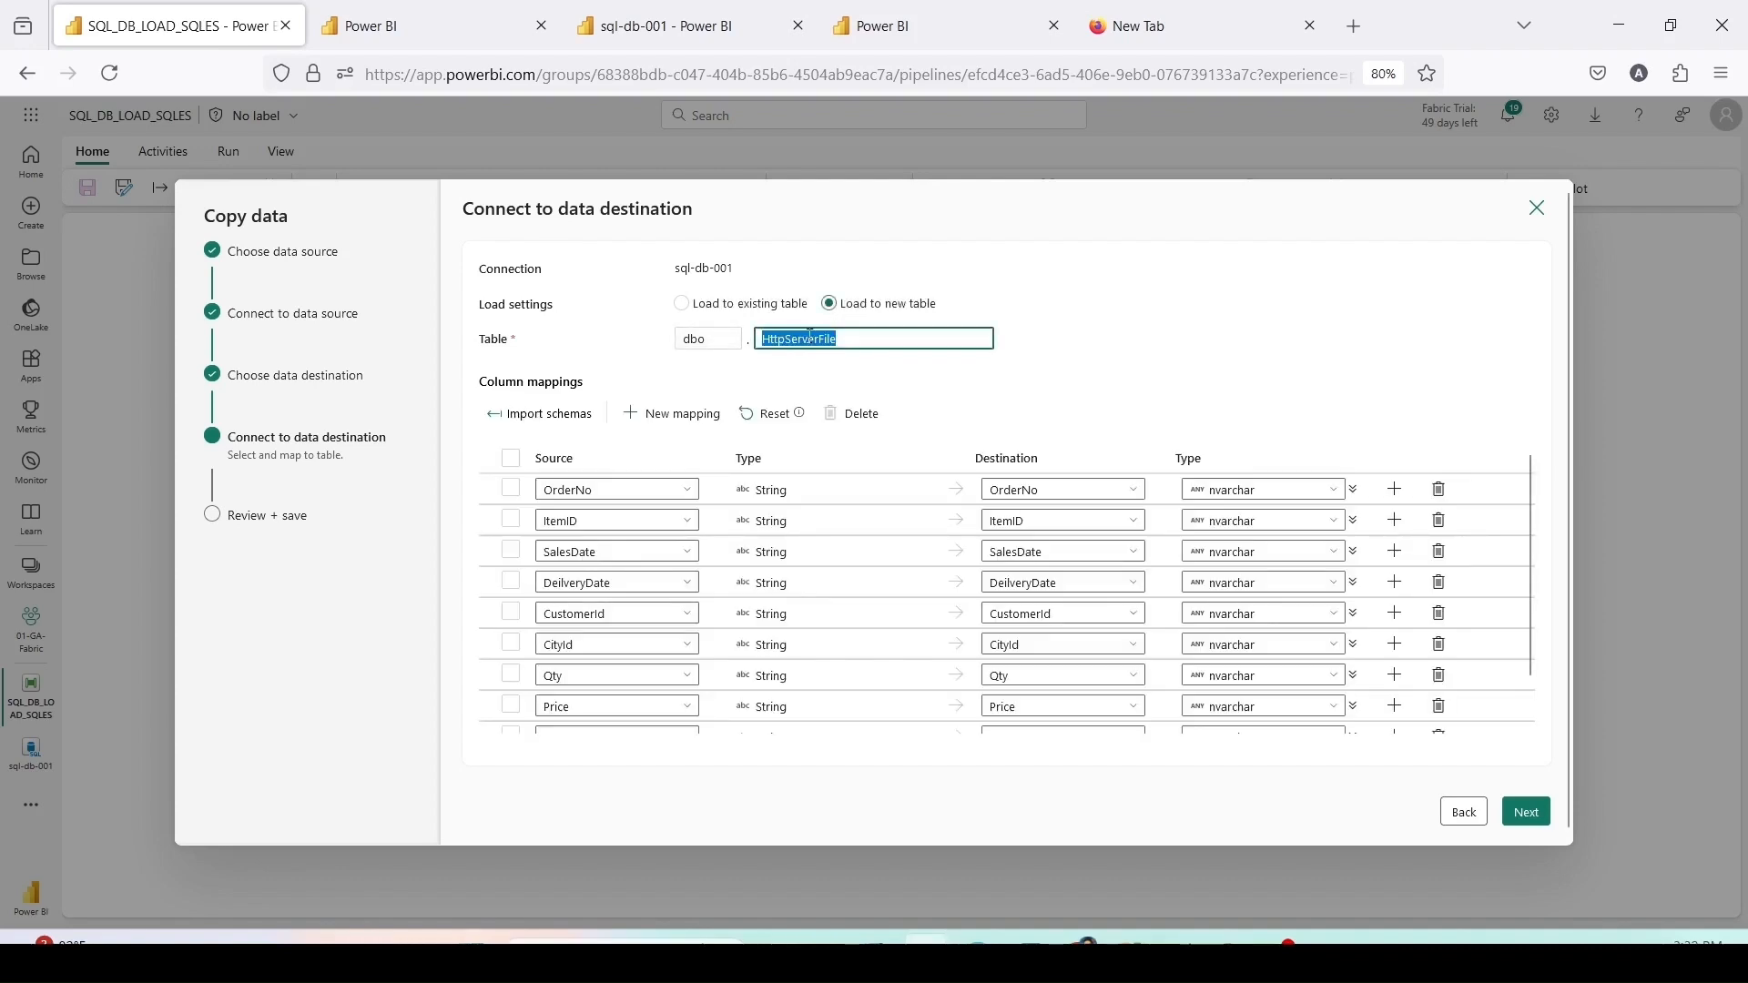
{"action": "type", "text": "sales"}
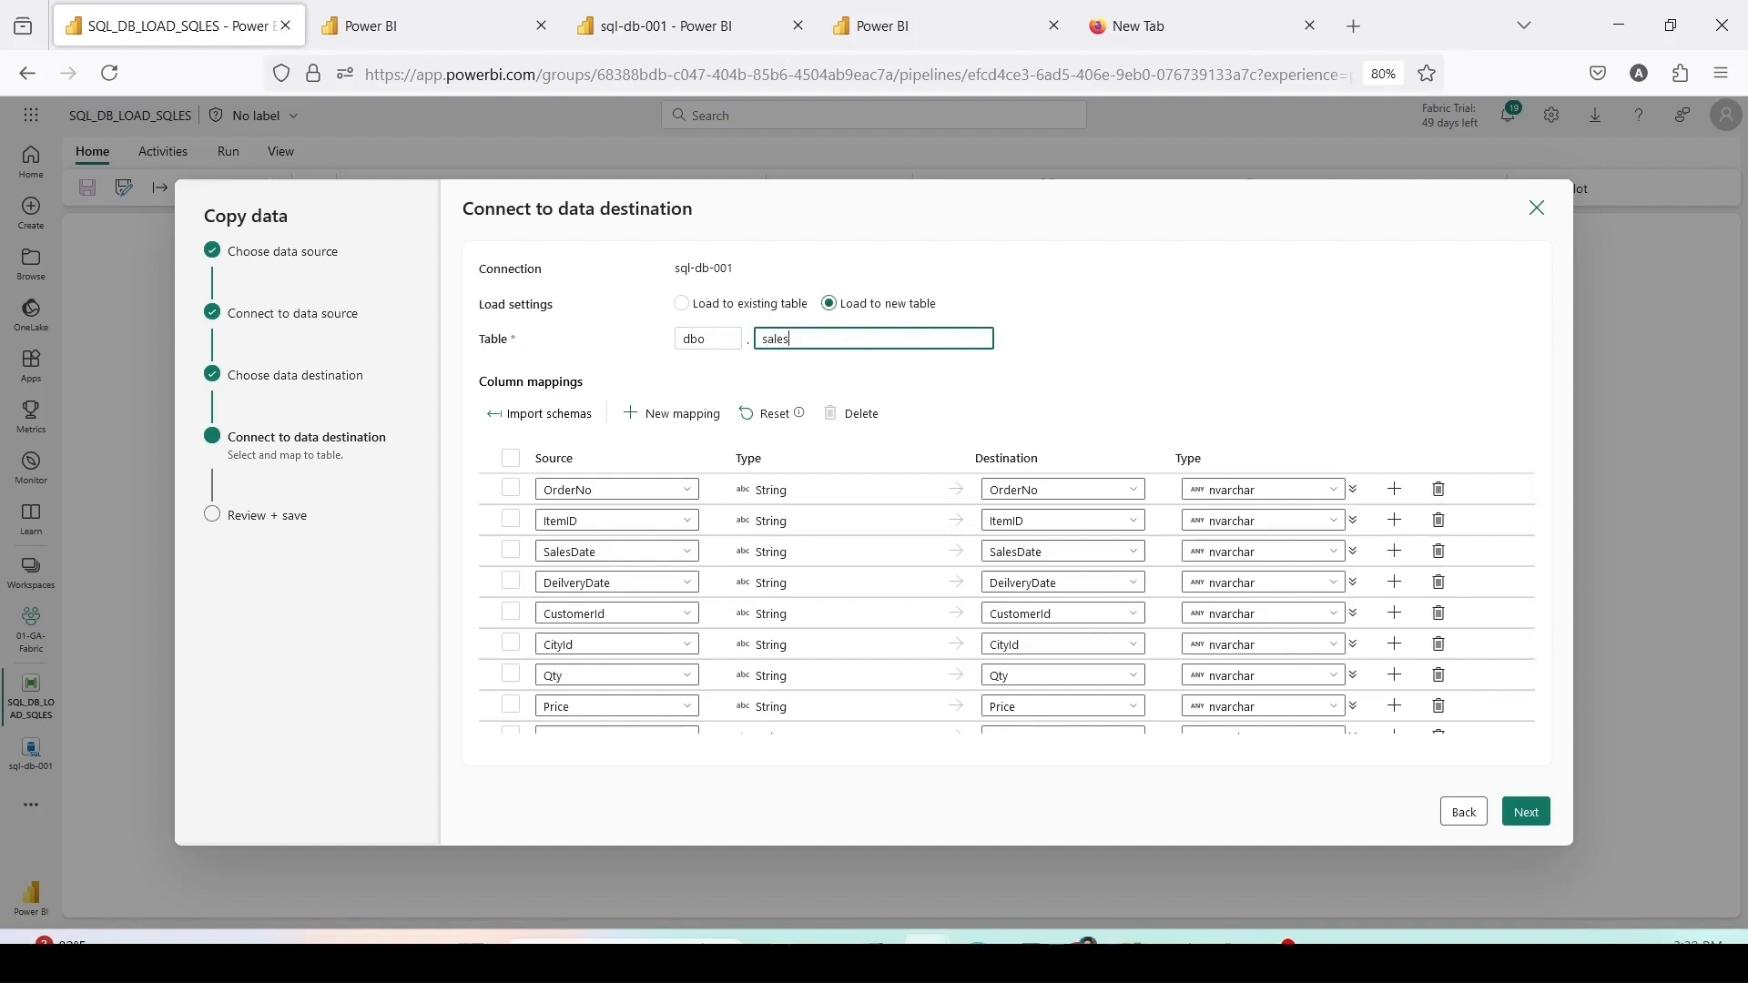
{"action": "left_click", "coordinate": [1315, 428]}
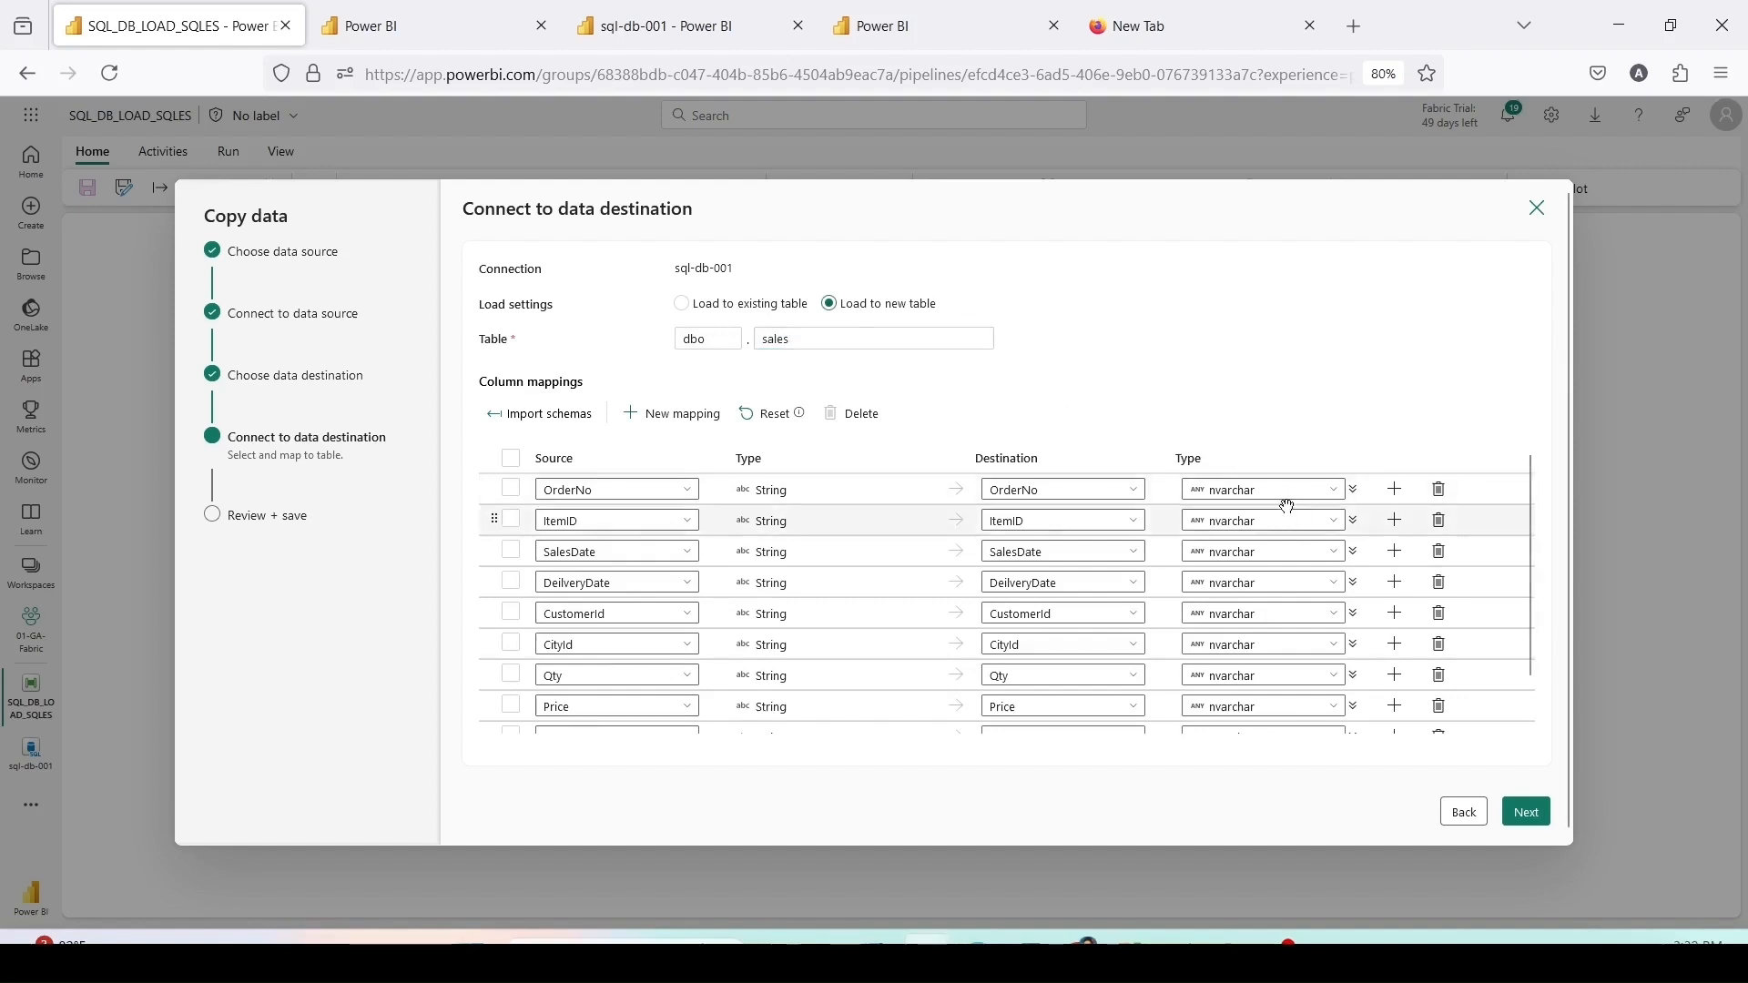
Step: Set the destination data type of the OrderNo and ItemID columns to bigint
{"action": "left_click", "coordinate": [1331, 492]}
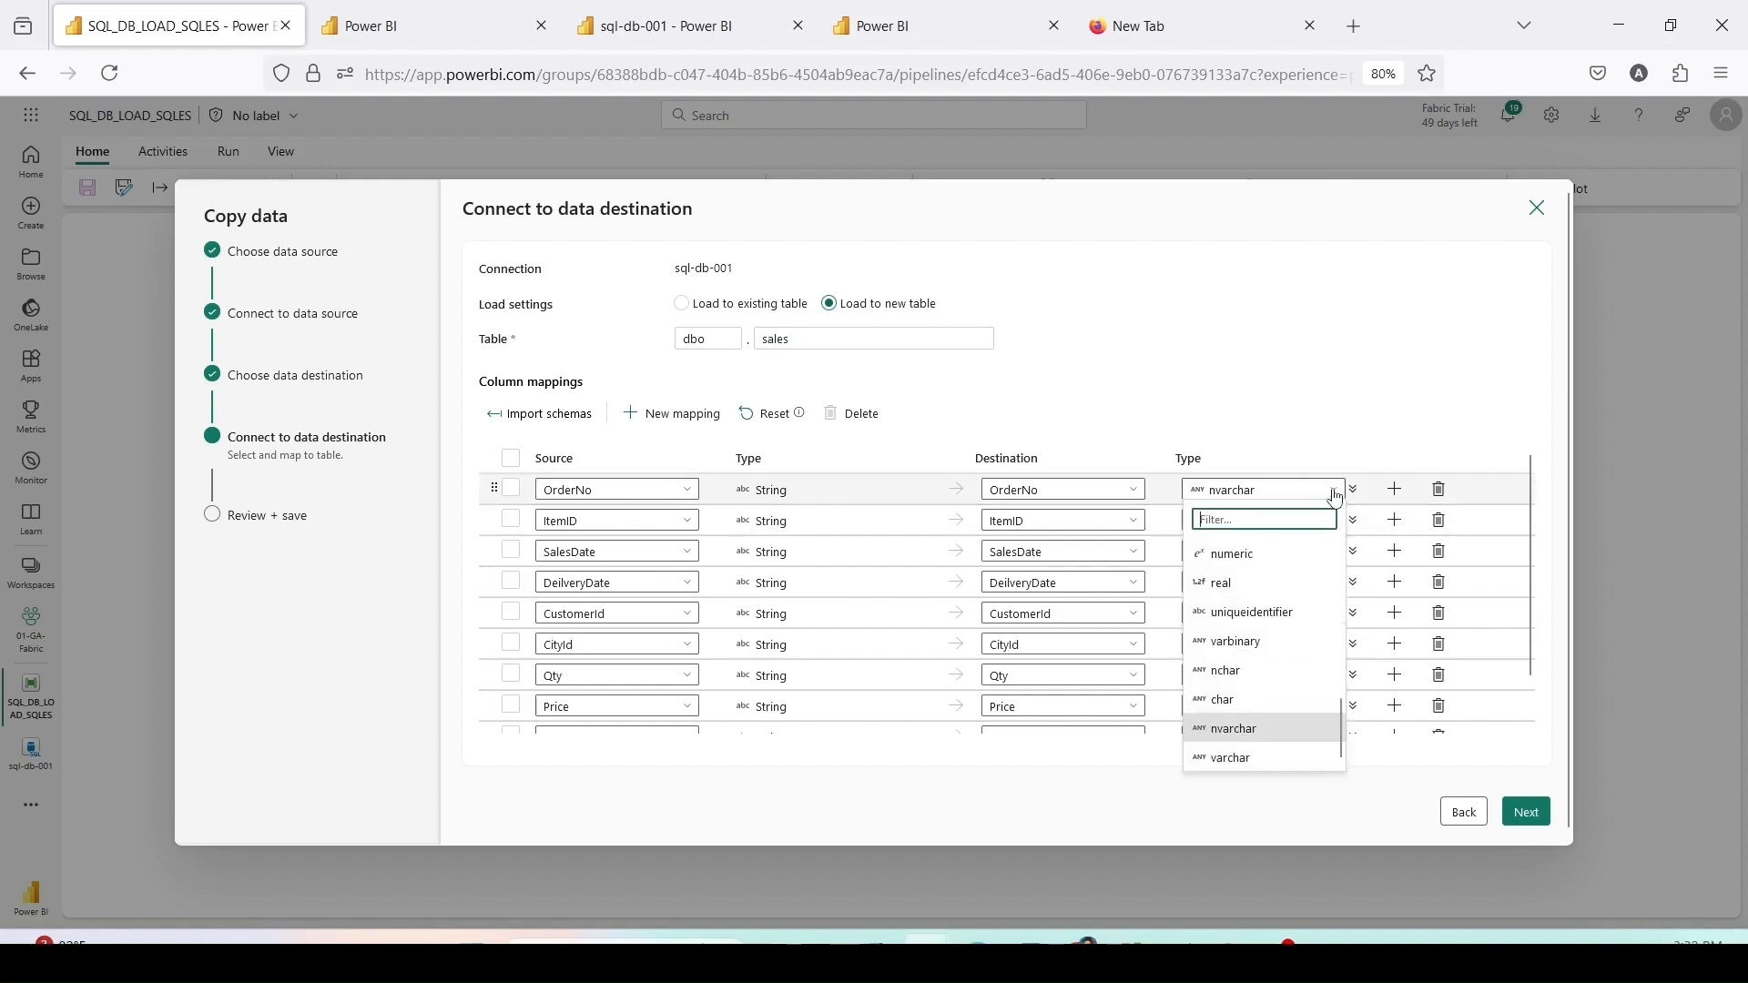
{"action": "scroll", "coordinate": [1229, 615], "scroll_direction": "up", "scroll_amount": 3}
{"action": "left_click", "coordinate": [1229, 674]}
{"action": "left_click", "coordinate": [1311, 520]}
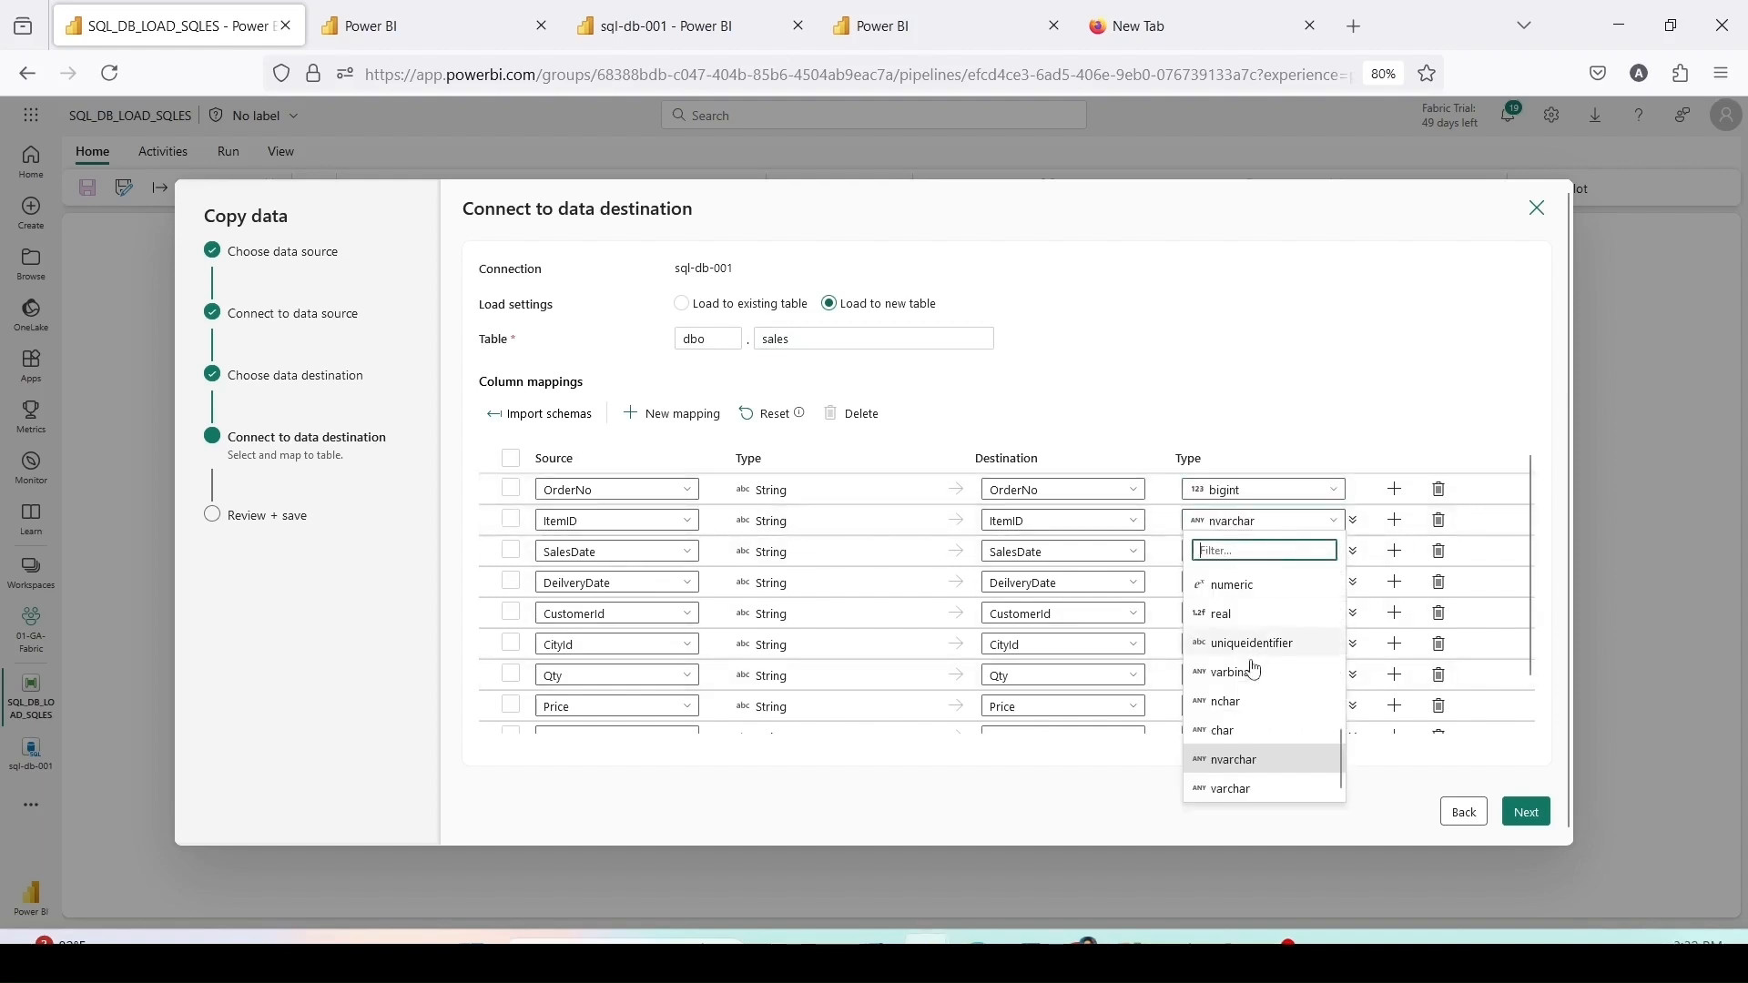
{"action": "scroll", "coordinate": [1247, 692], "scroll_direction": "up", "scroll_amount": 3}
{"action": "left_click", "coordinate": [1224, 580]}
Step: Set the destination data type of the SalesDate and DeilveryDate columns to datetime2
{"action": "left_click", "coordinate": [1310, 548]}
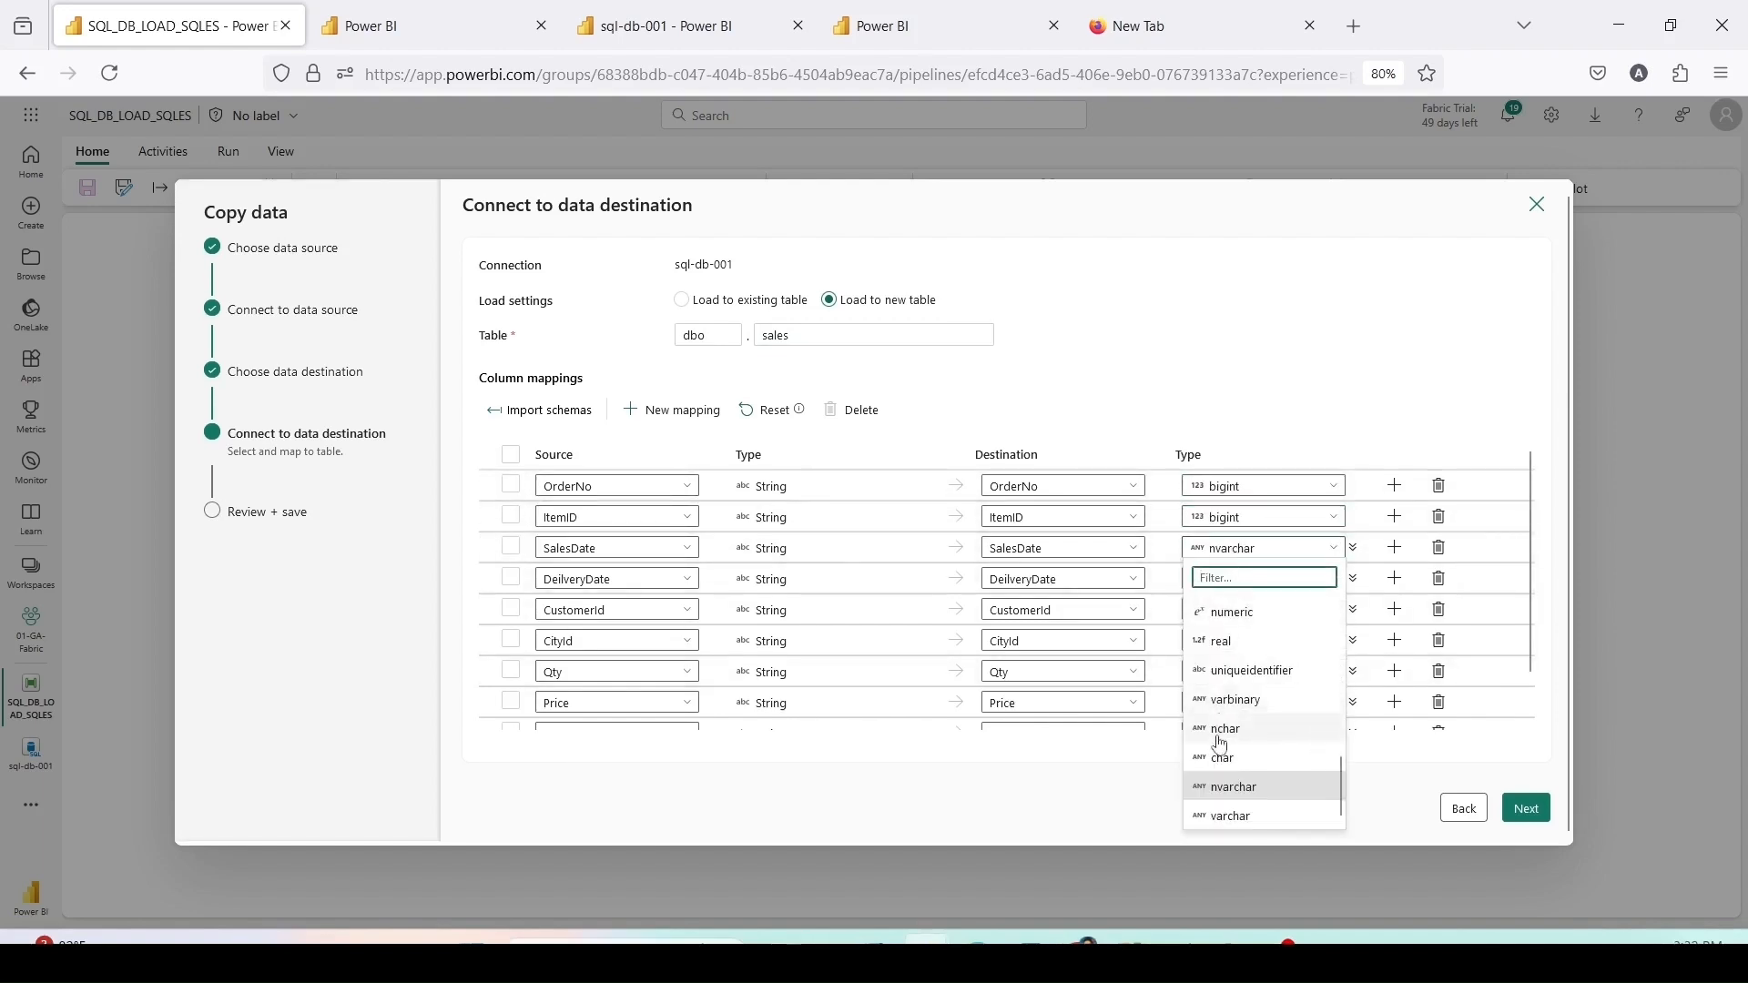
{"action": "scroll", "coordinate": [1235, 707], "scroll_direction": "up", "scroll_amount": 3}
{"action": "left_click", "coordinate": [1235, 697]}
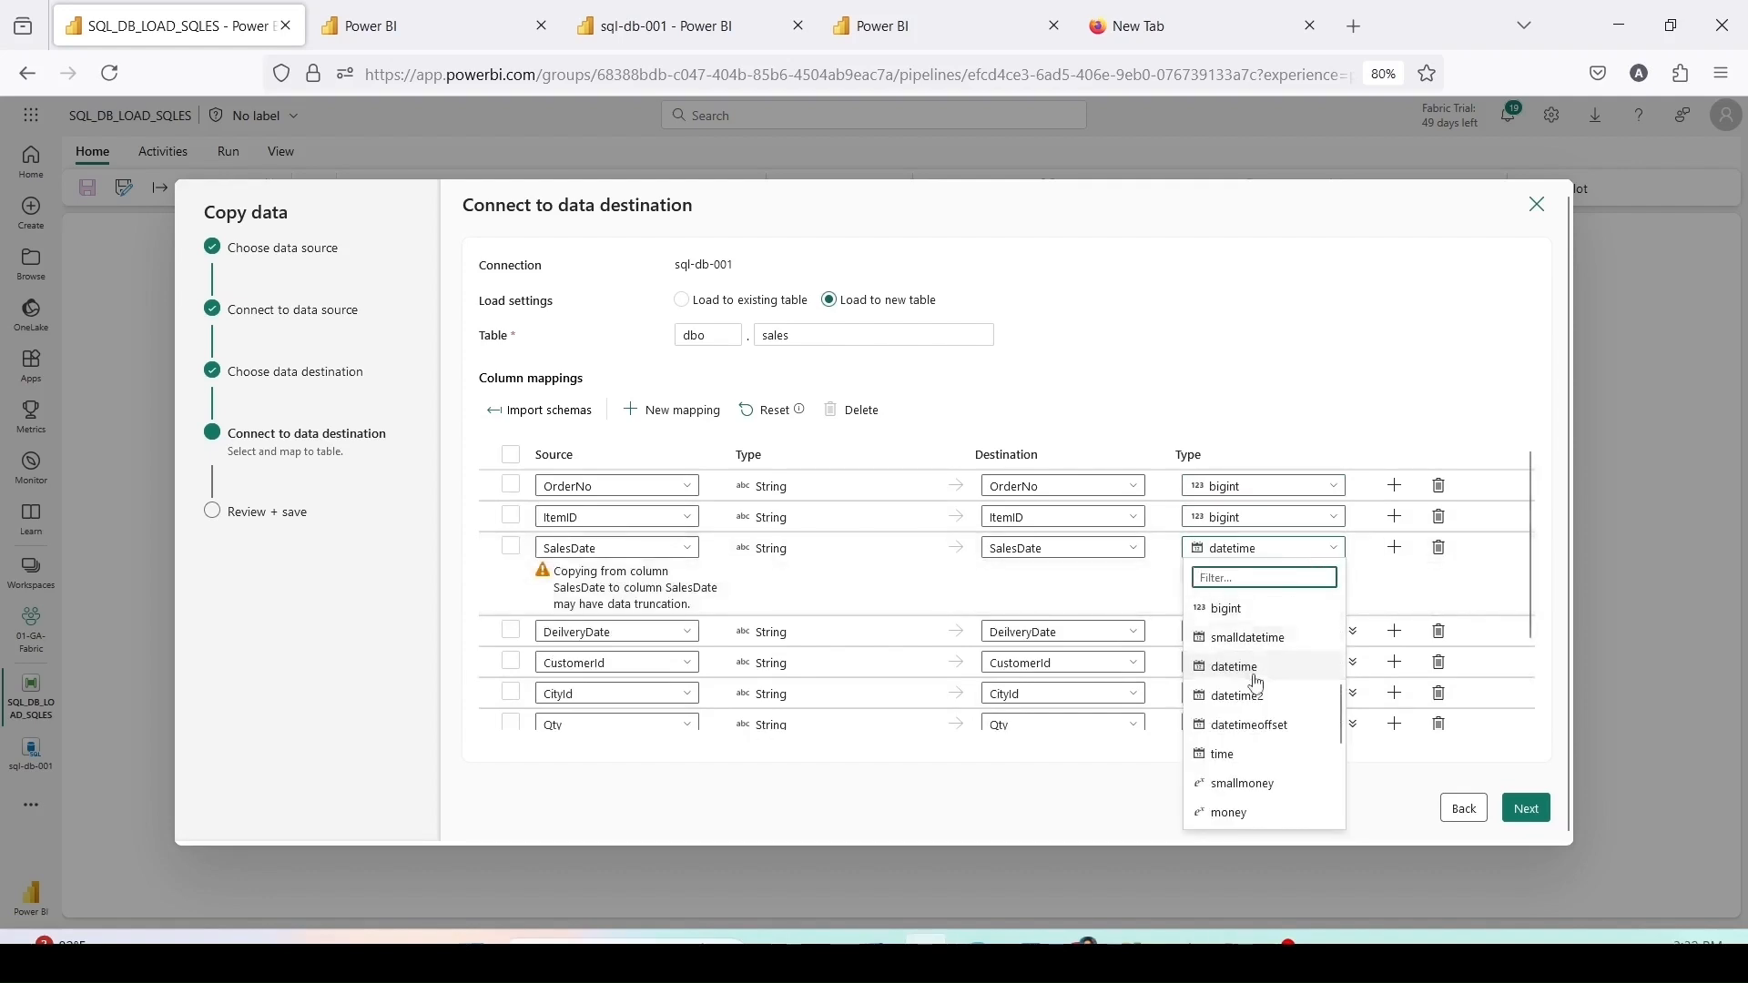
{"action": "left_click", "coordinate": [1264, 635]}
{"action": "scroll", "coordinate": [1247, 569], "scroll_direction": "up", "scroll_amount": 3}
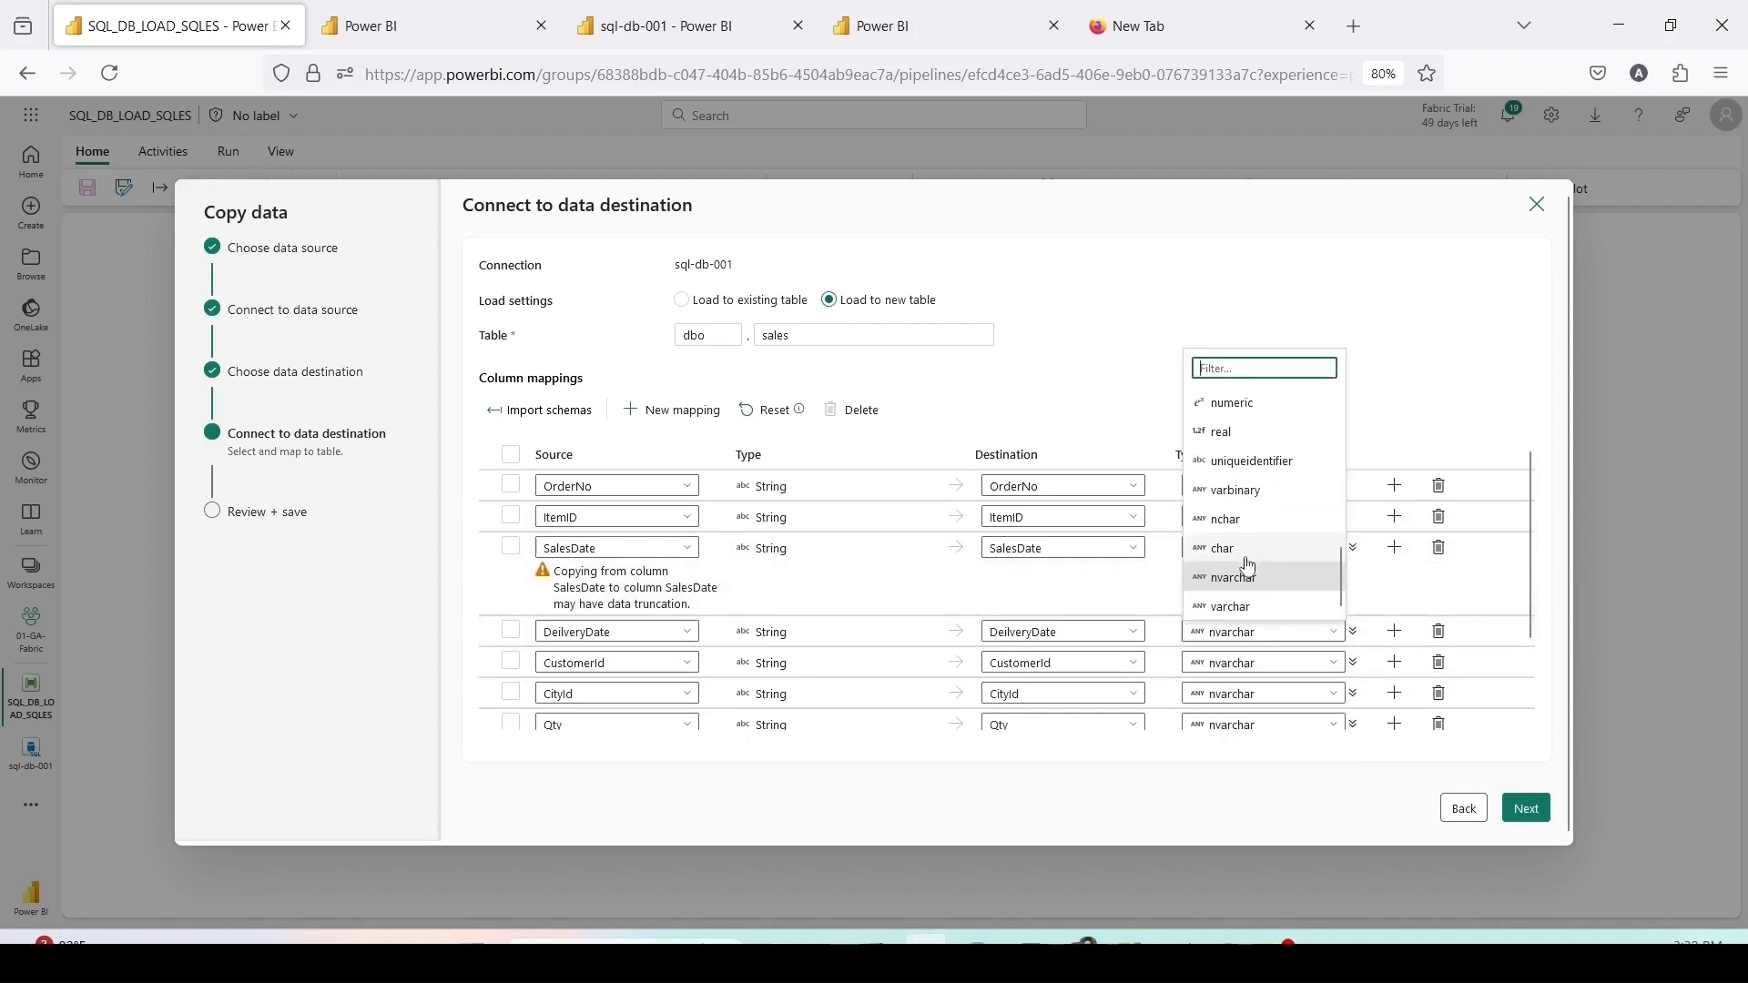
{"action": "scroll", "coordinate": [1247, 527], "scroll_direction": "up", "scroll_amount": 1}
{"action": "left_click", "coordinate": [1248, 492]}
Step: Set the destination data type of the CustomerId and CityId columns to bigint
{"action": "scroll", "coordinate": [1299, 534], "scroll_direction": "down", "scroll_amount": 3}
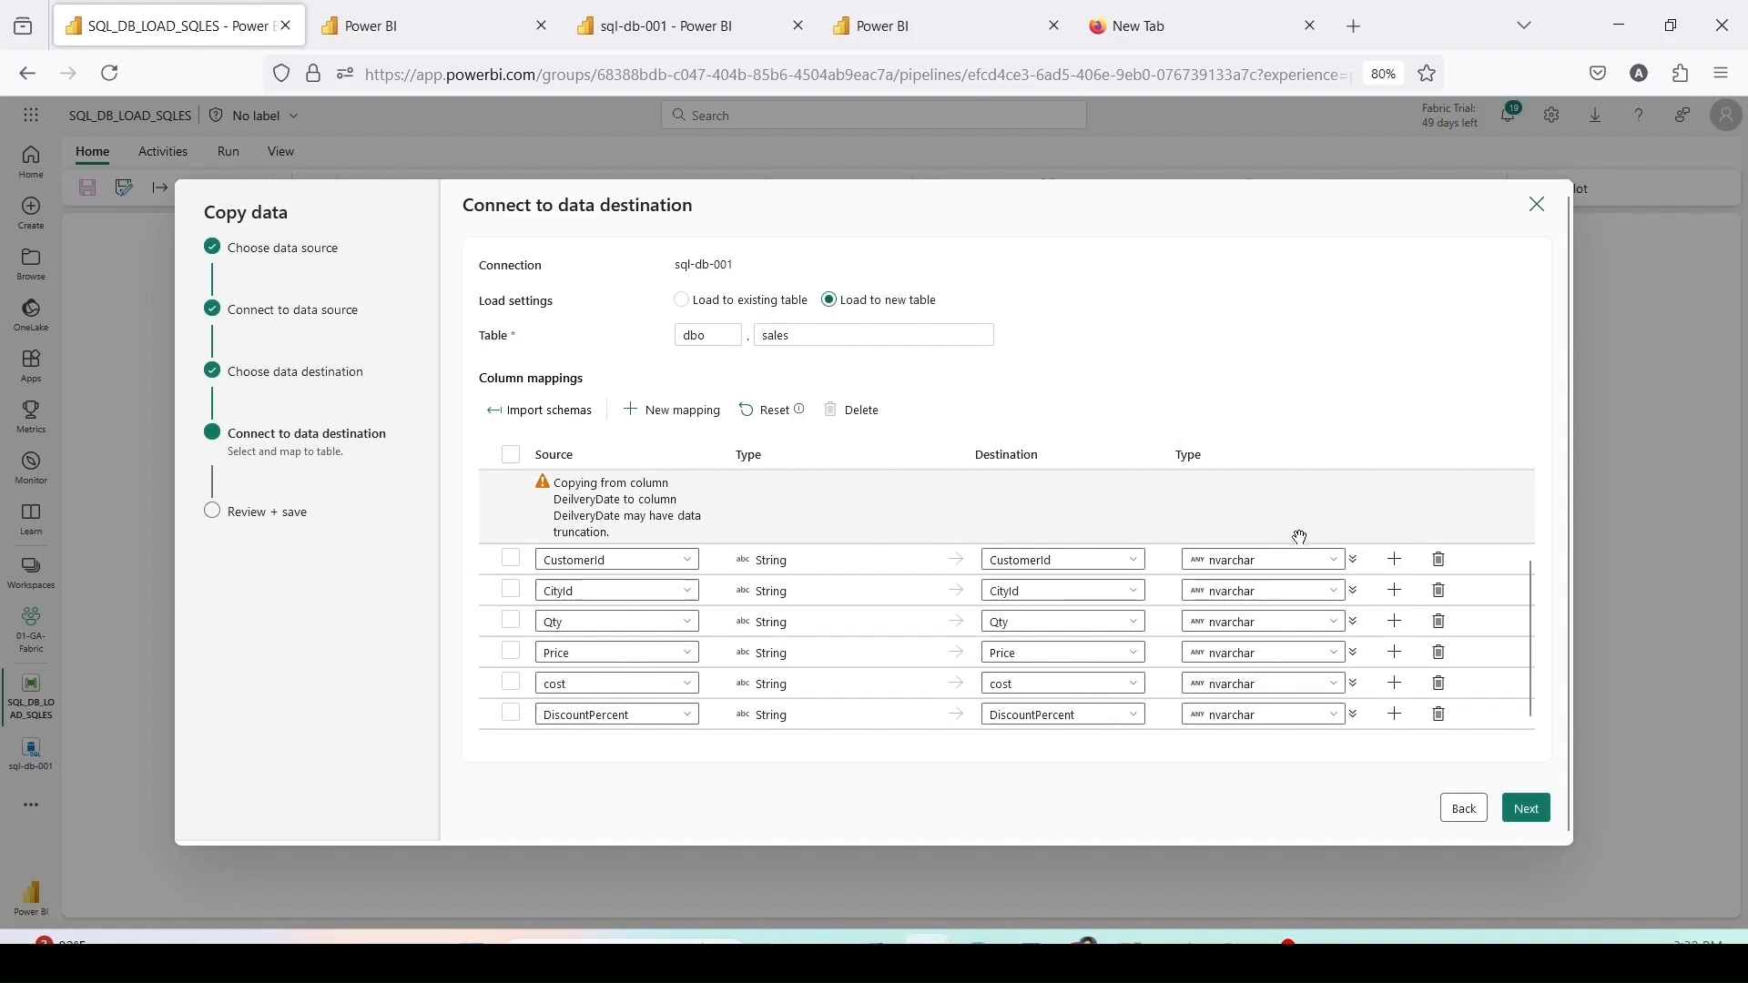
{"action": "left_click", "coordinate": [1230, 562]}
{"action": "scroll", "coordinate": [1230, 709], "scroll_direction": "up", "scroll_amount": 5}
{"action": "left_click", "coordinate": [1234, 628]}
{"action": "left_click", "coordinate": [1236, 597]}
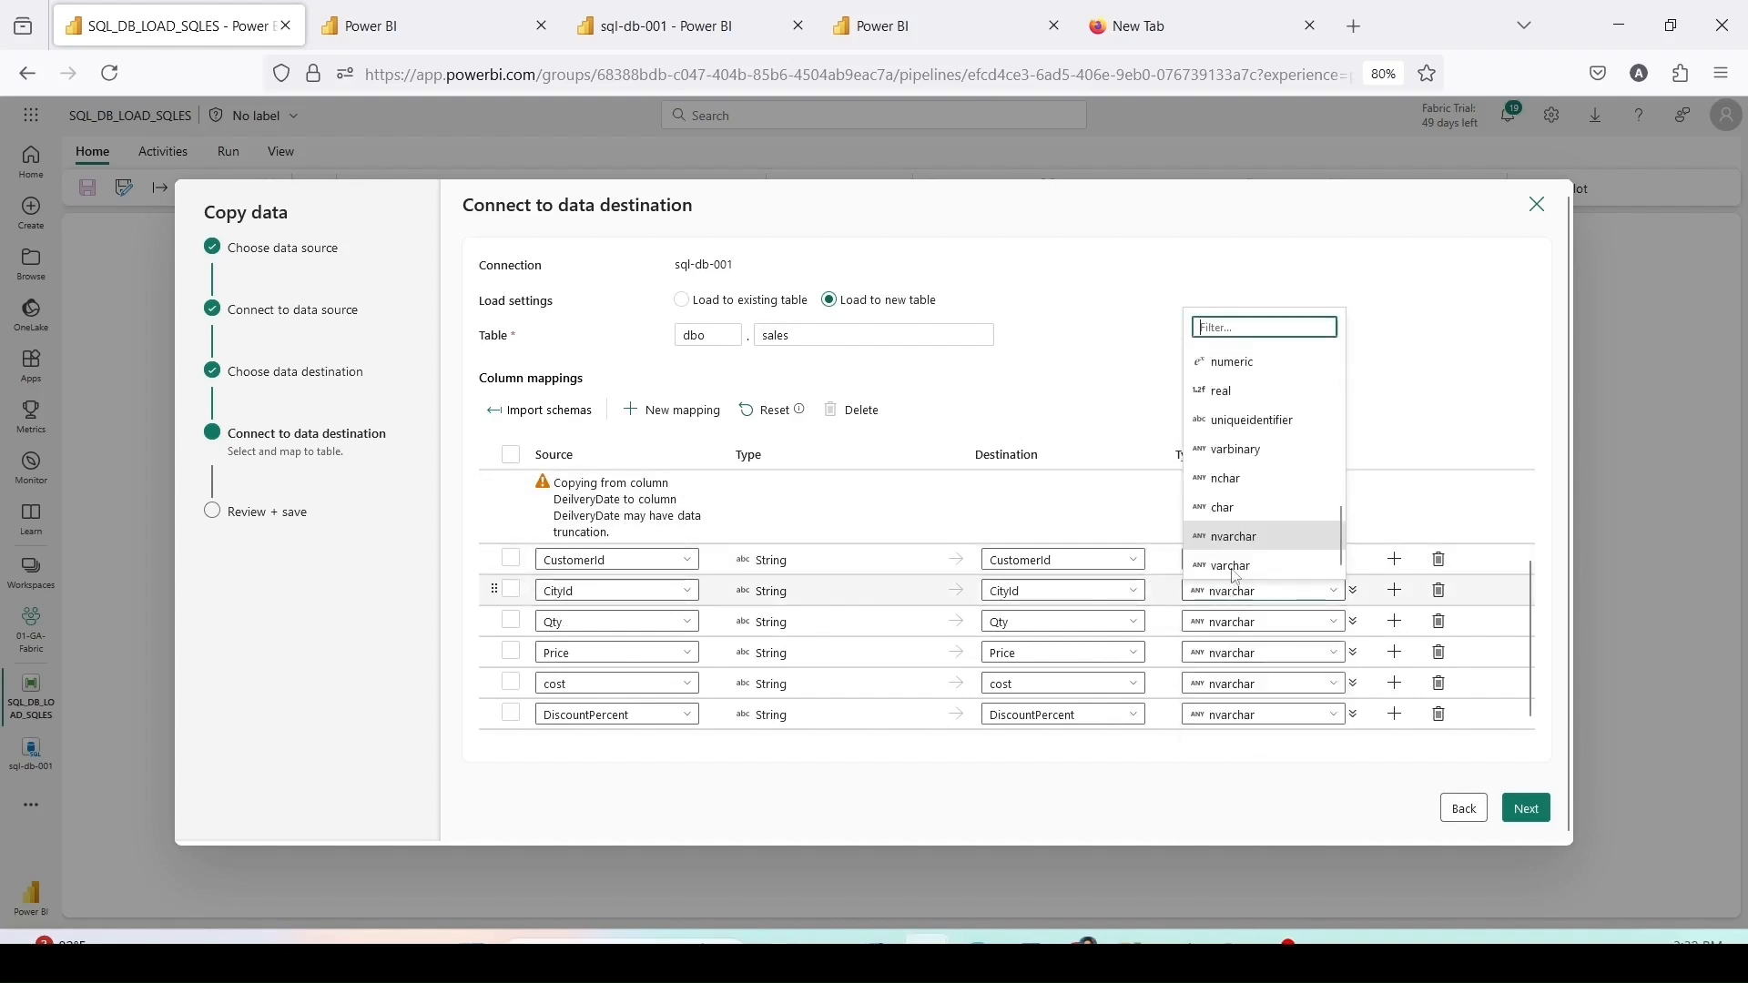
{"action": "scroll", "coordinate": [1241, 457], "scroll_direction": "up", "scroll_amount": 5}
{"action": "left_click", "coordinate": [1246, 519]}
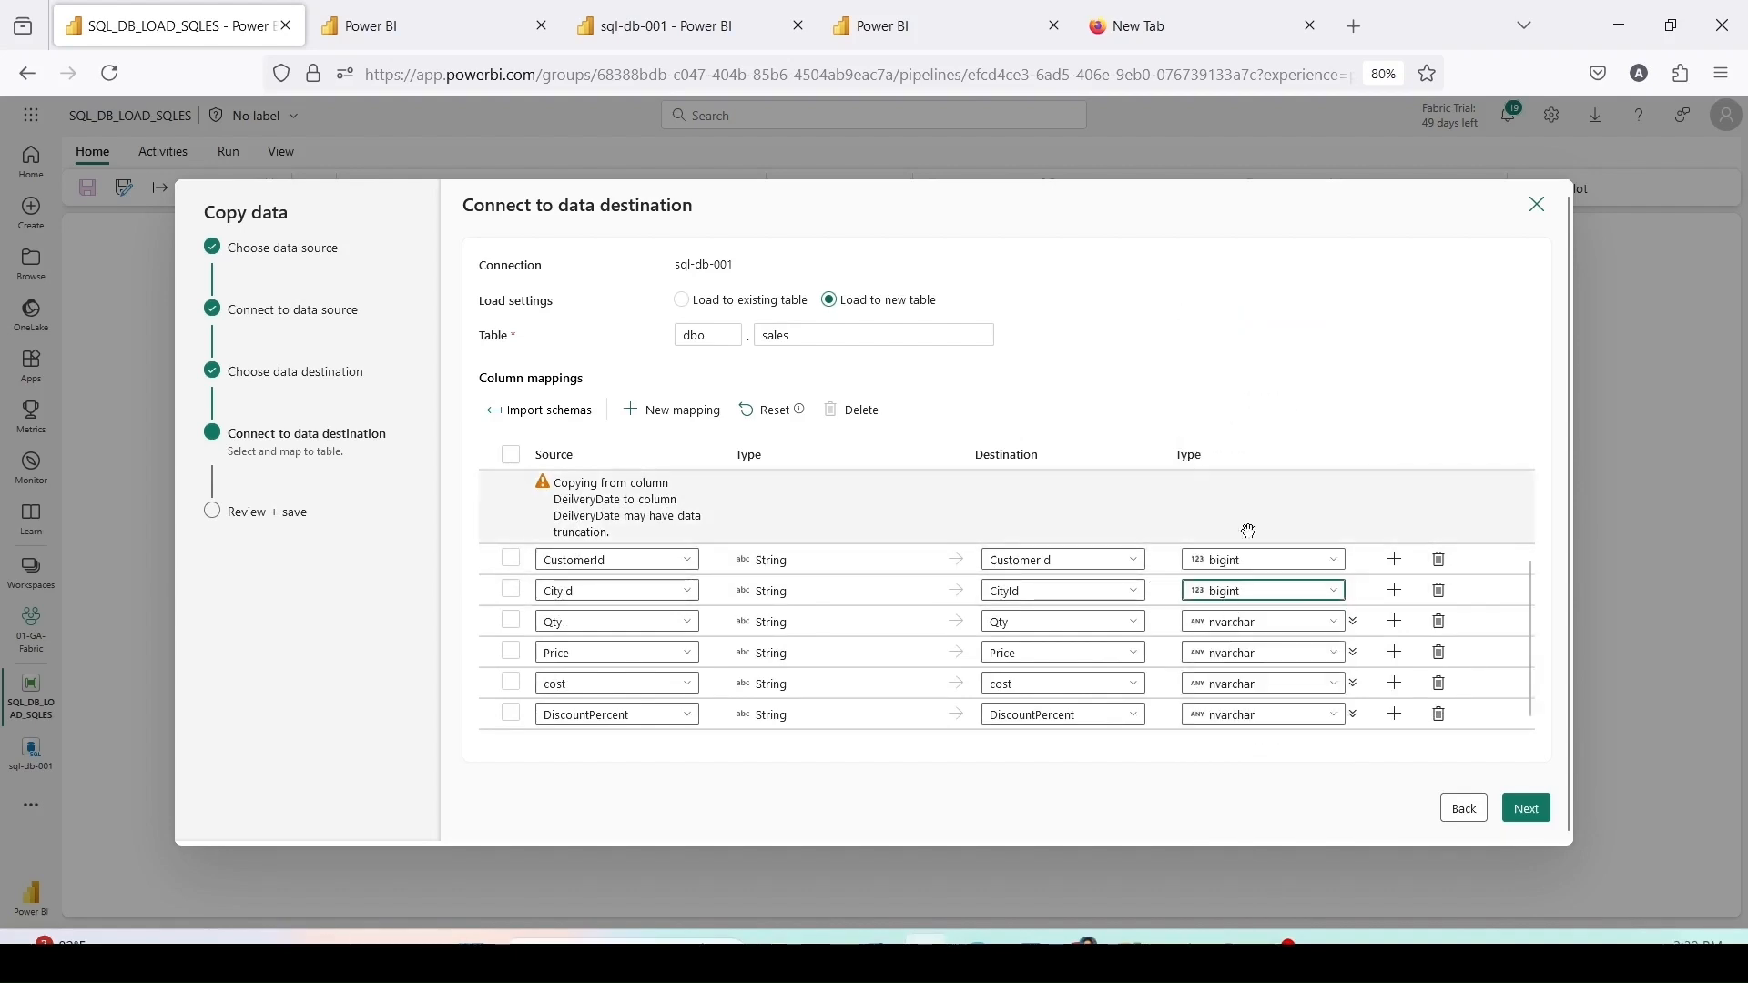
Step: Set the destination data type of the Qty and Price columns to decimal, showing Qty's precision and scale settings
{"action": "left_click", "coordinate": [1260, 628]}
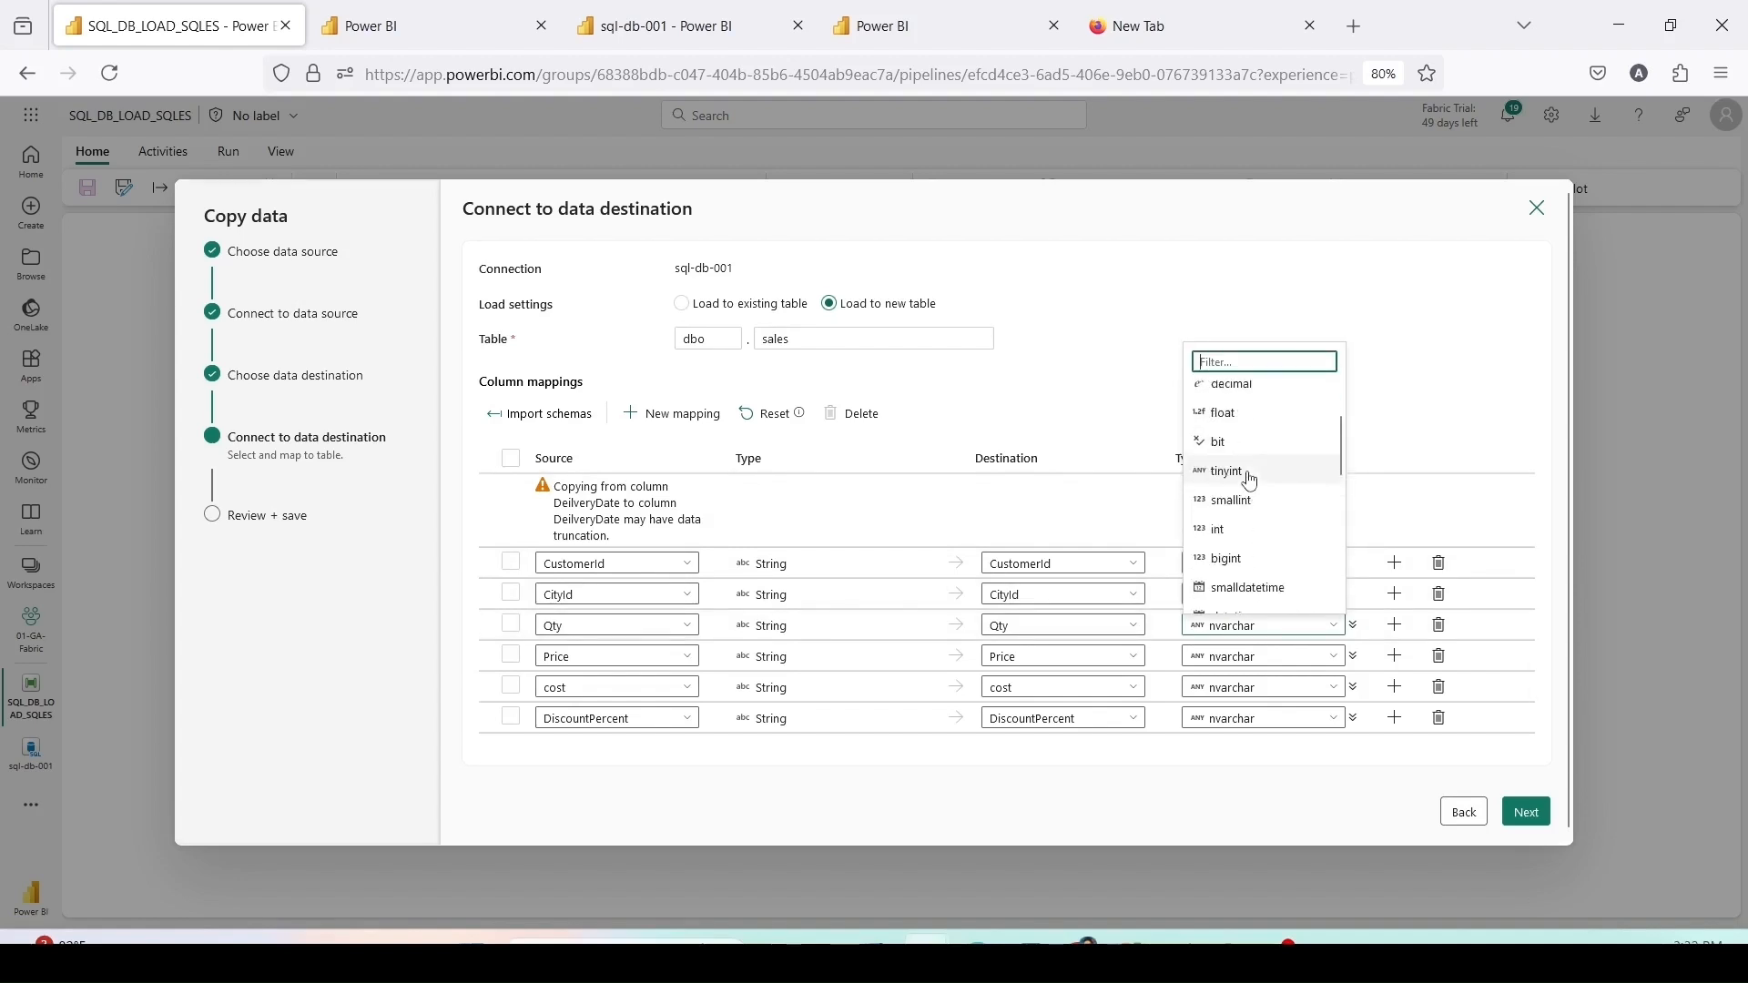
{"action": "left_click", "coordinate": [1243, 464]}
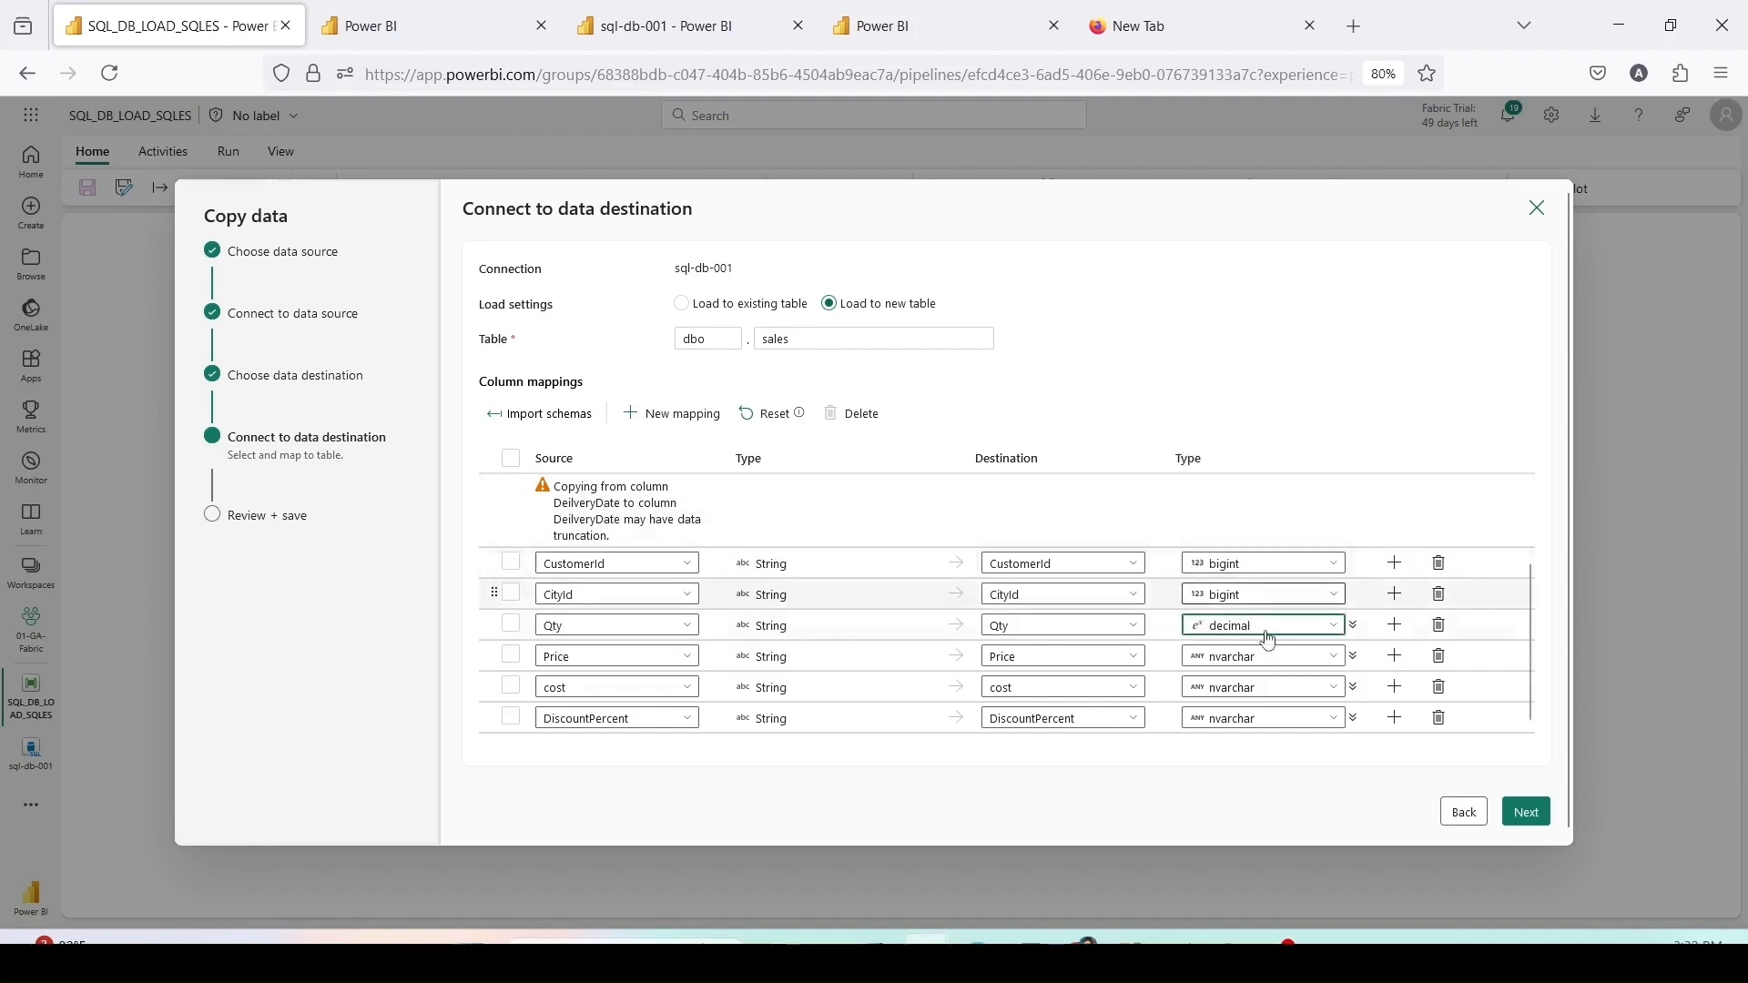
{"action": "left_click", "coordinate": [1356, 628]}
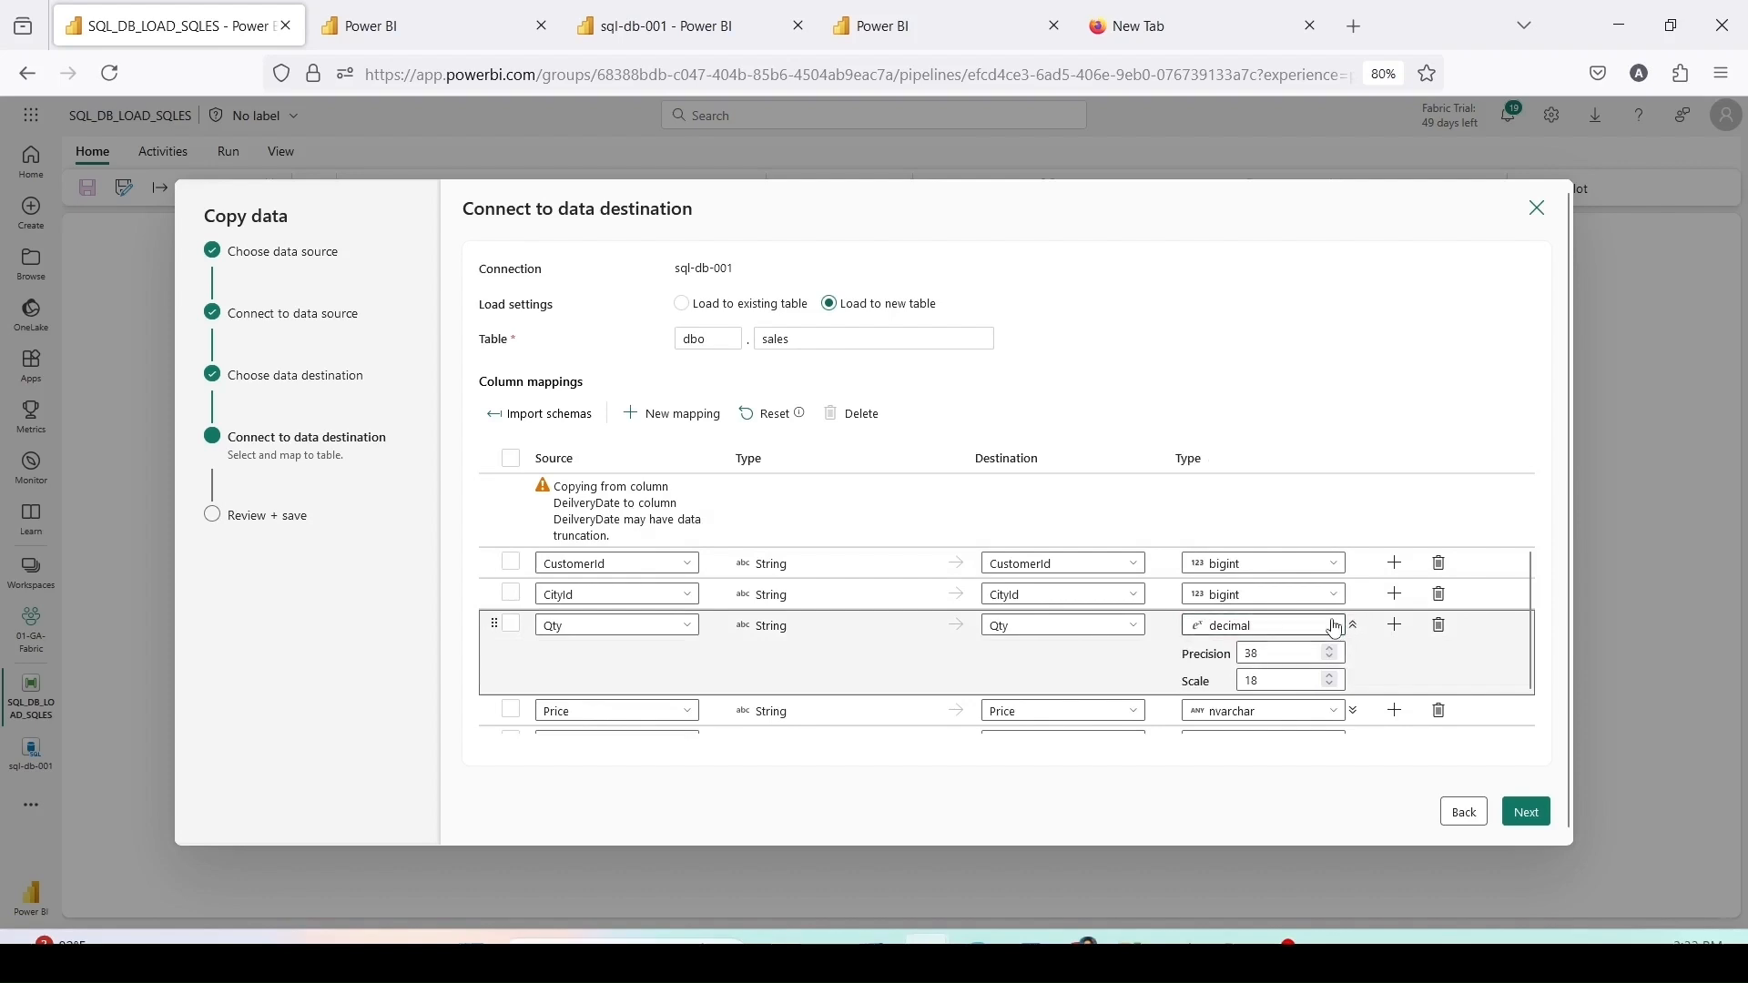
{"action": "scroll", "coordinate": [1256, 637], "scroll_direction": "down", "scroll_amount": 1}
{"action": "left_click", "coordinate": [1256, 657]}
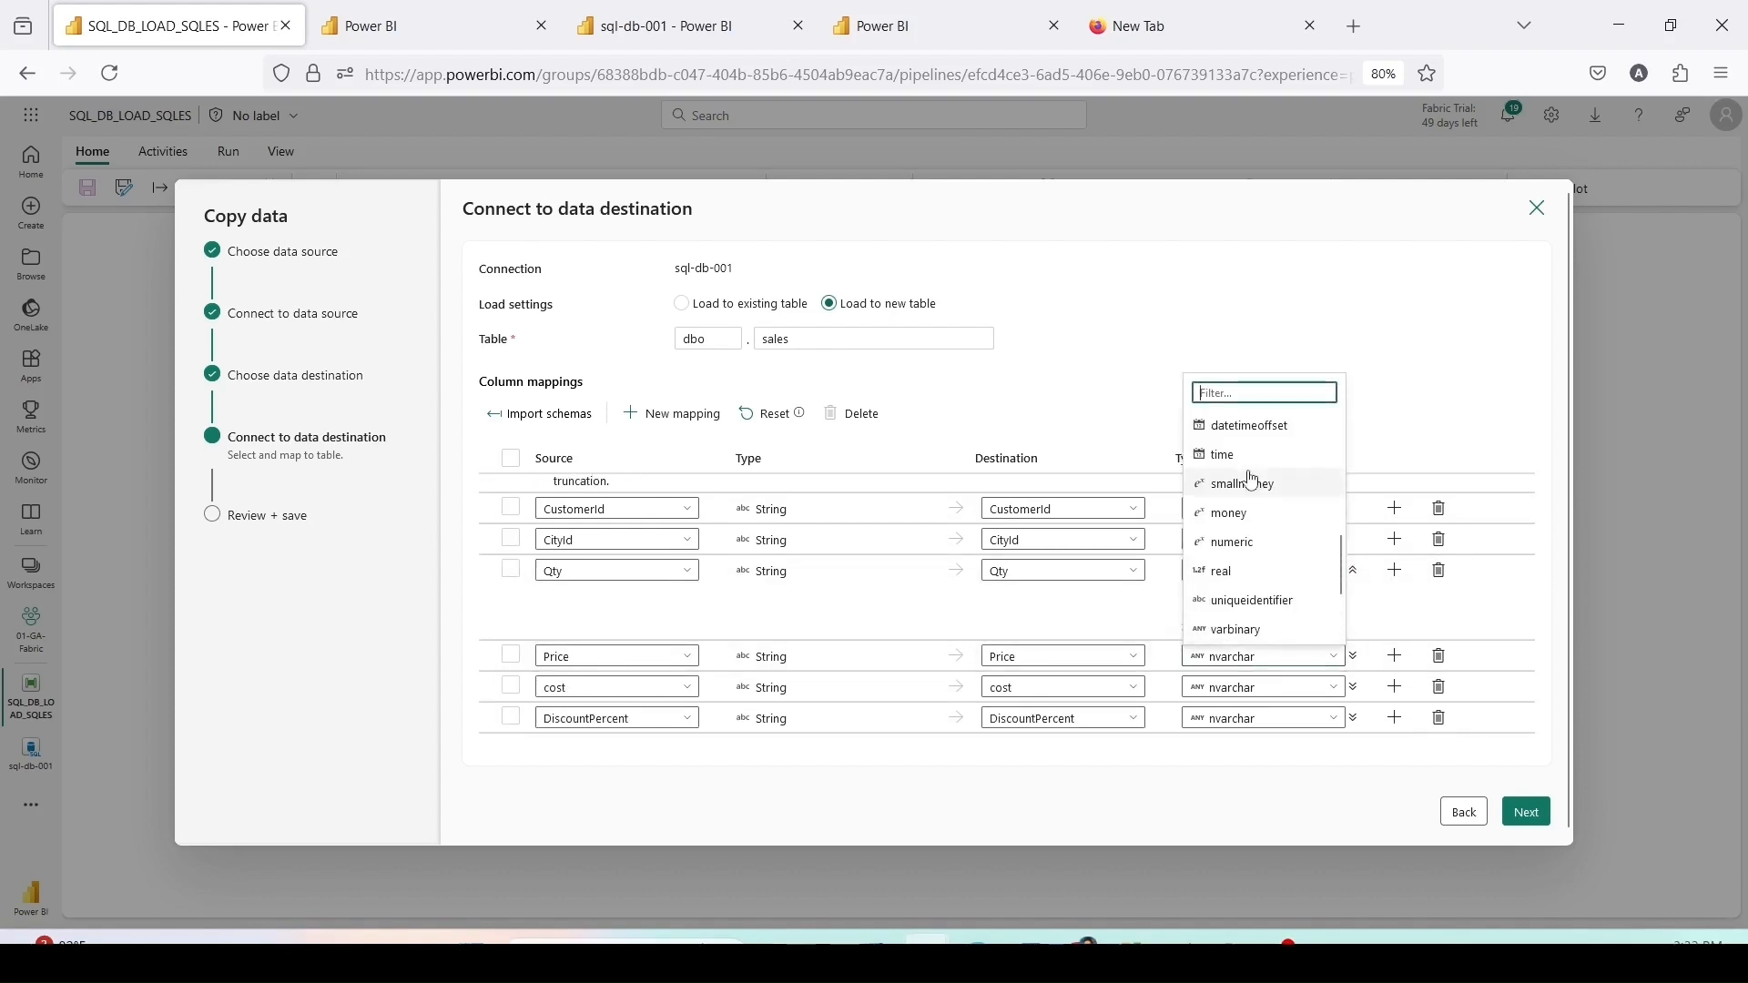
{"action": "scroll", "coordinate": [1270, 507], "scroll_direction": "up", "scroll_amount": 1}
{"action": "scroll", "coordinate": [1270, 507], "scroll_direction": "down", "scroll_amount": 1}
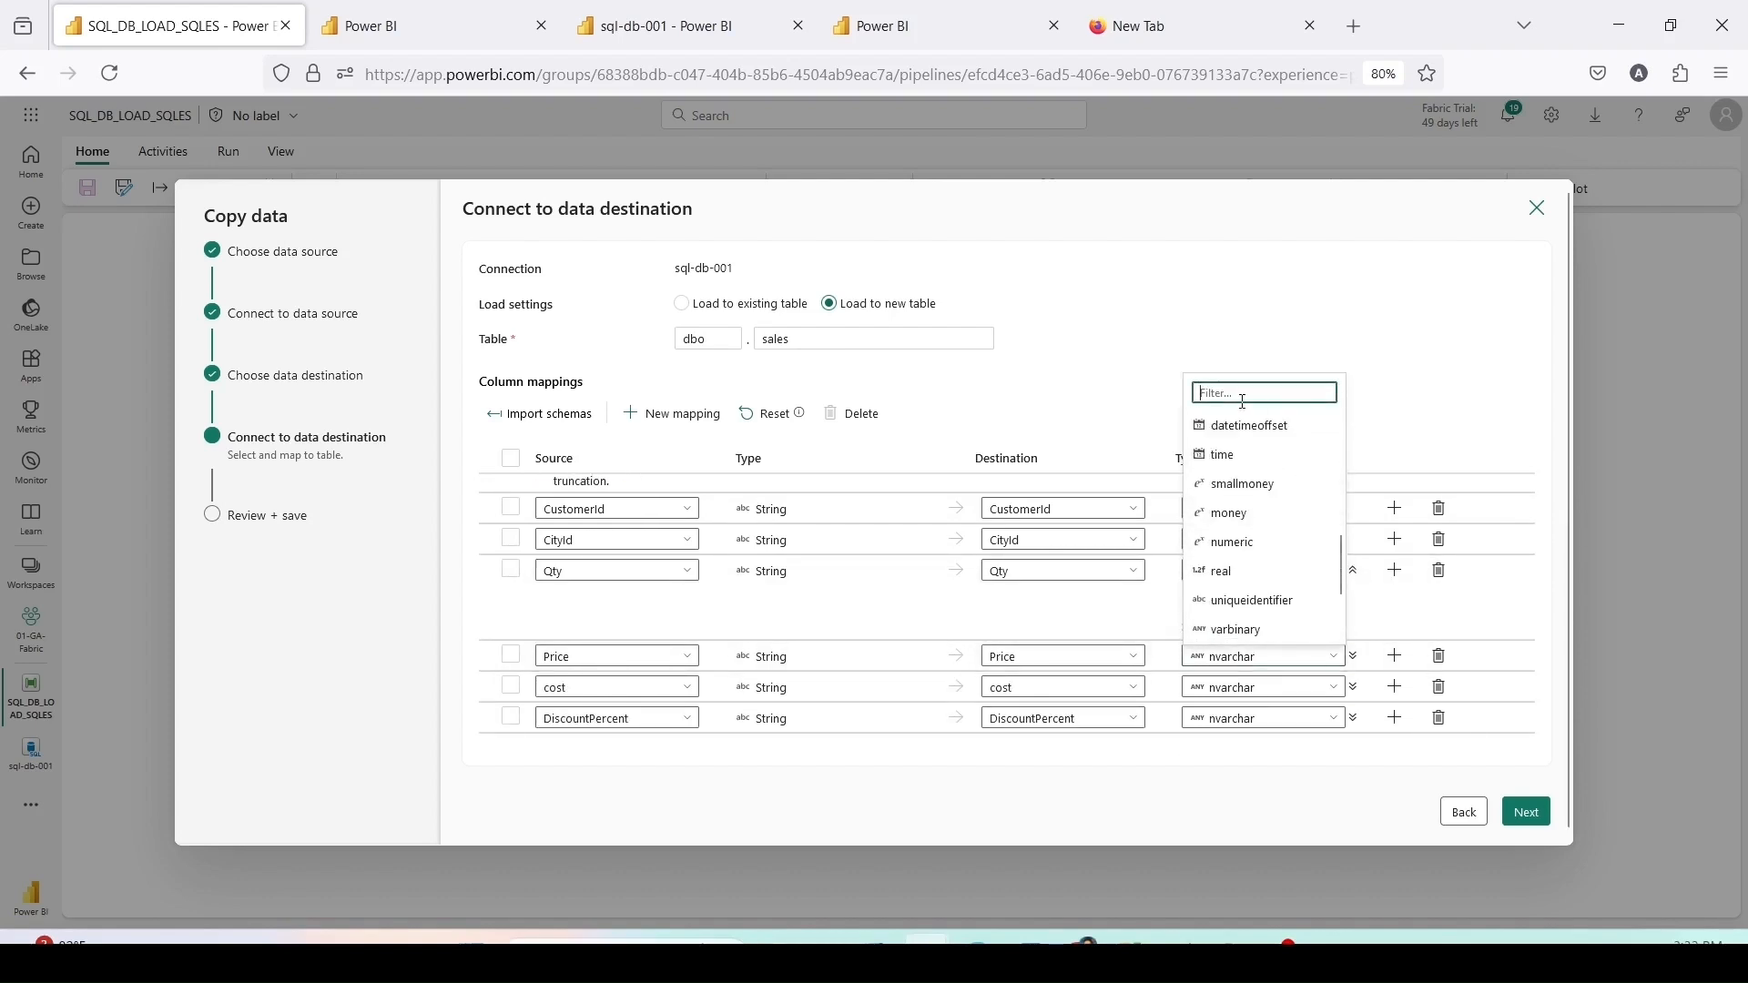
Step: Set the destination data type of the cost and DiscountPercent columns to decimal
{"action": "left_click", "coordinate": [1271, 689]}
{"action": "type", "text": "de"}
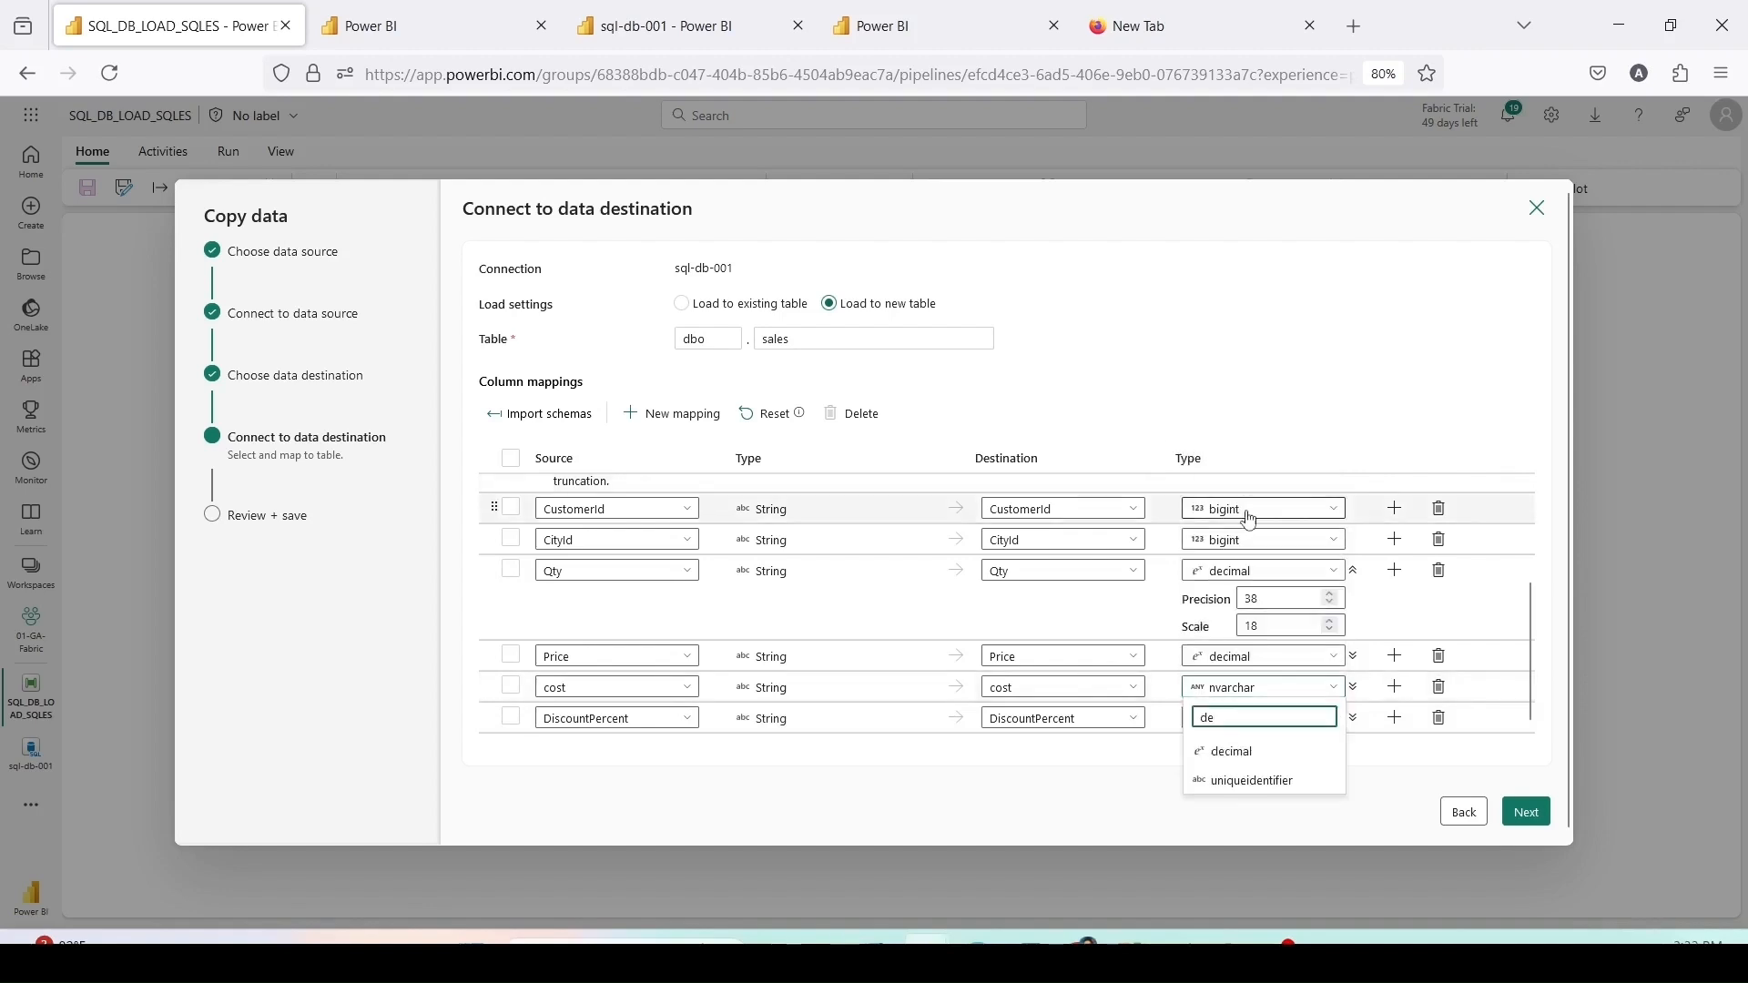
{"action": "left_click", "coordinate": [1230, 752]}
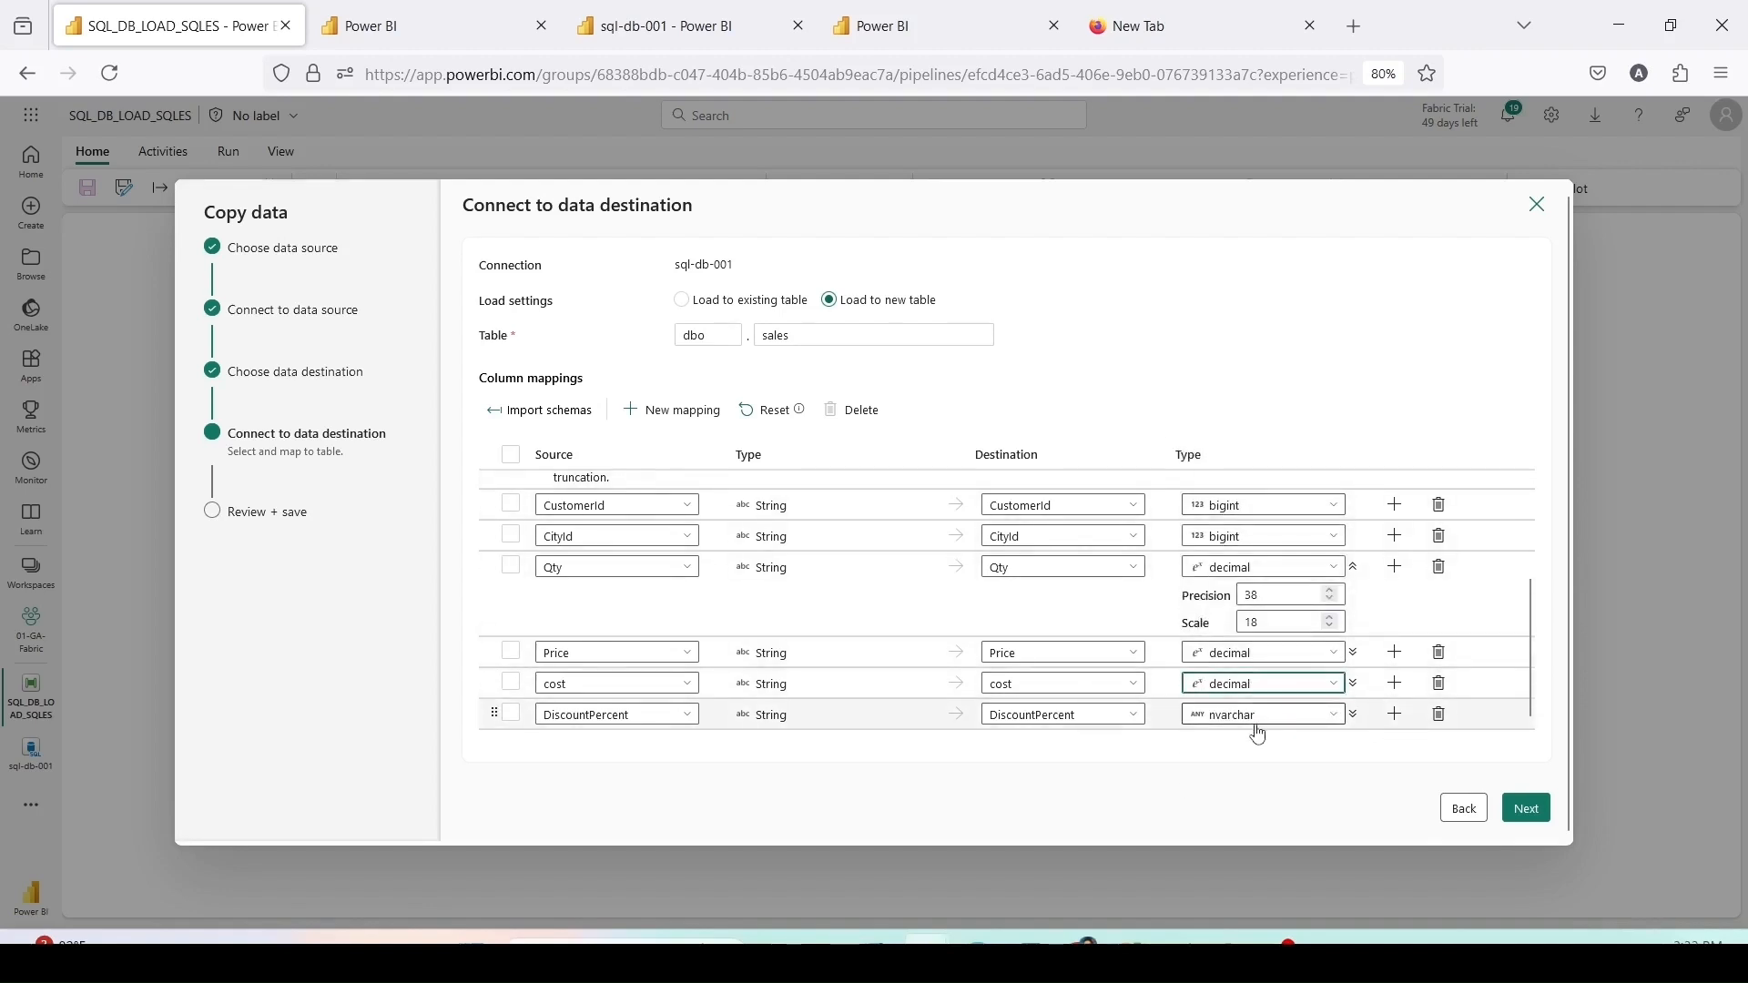
{"action": "left_click", "coordinate": [1258, 721]}
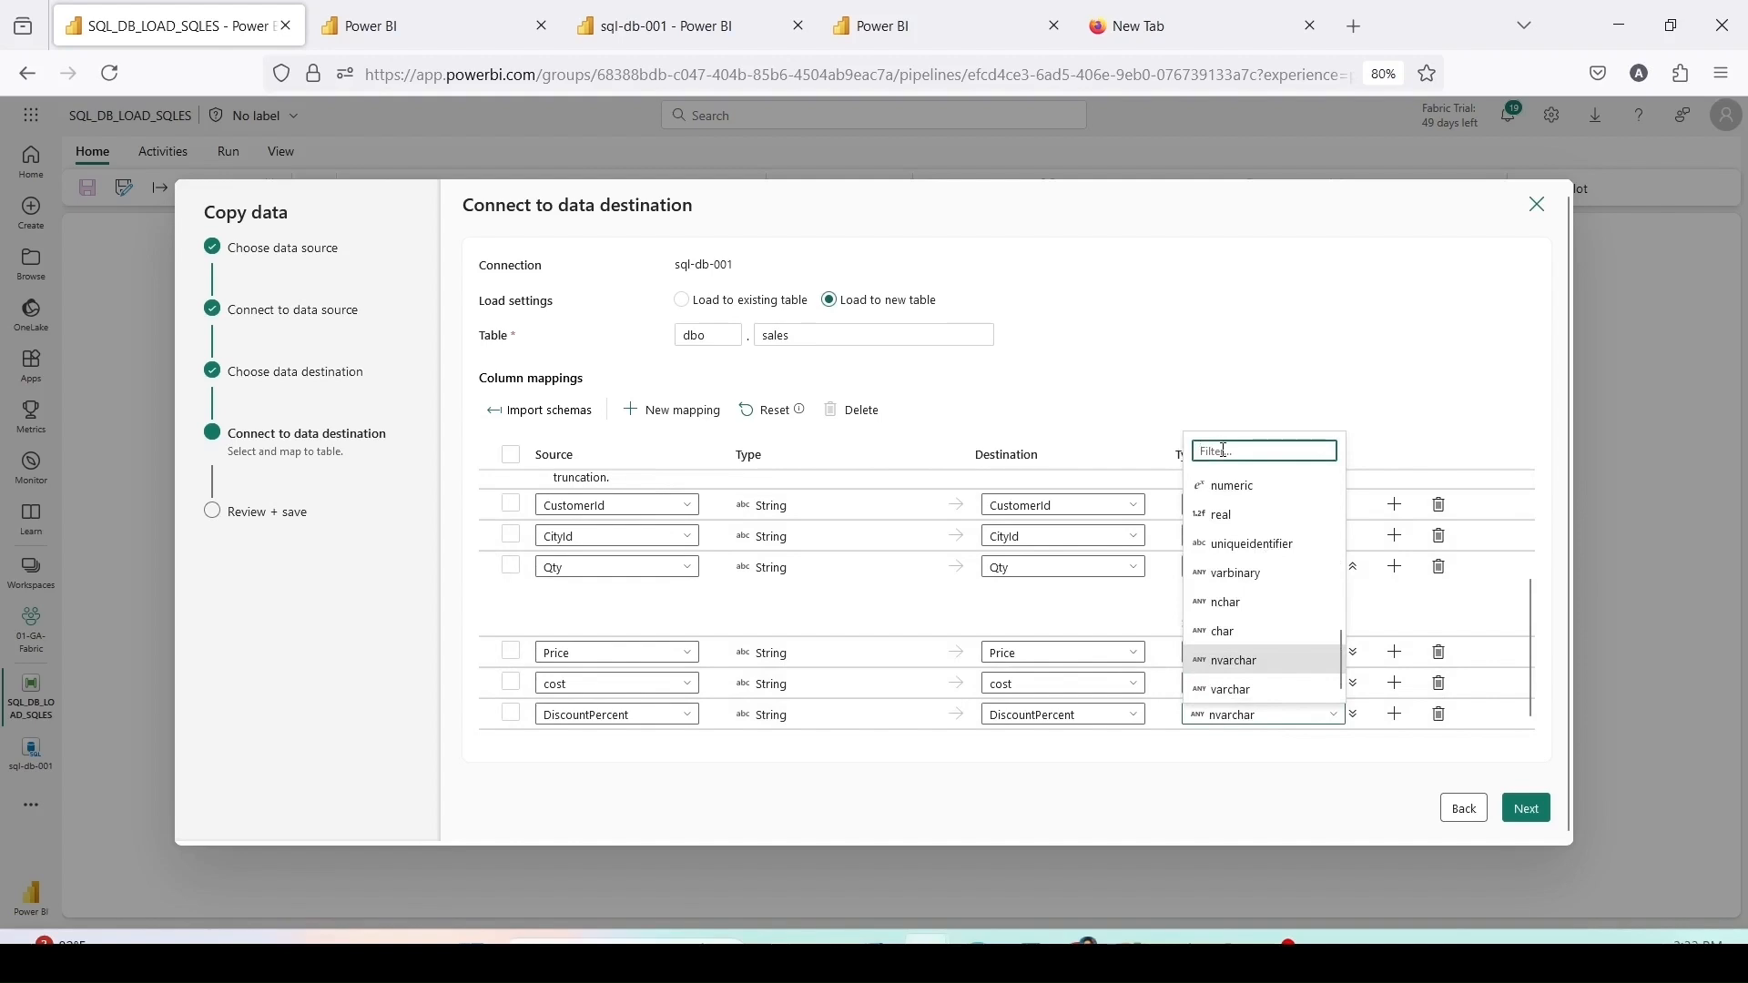
{"action": "type", "text": "dec"}
{"action": "left_click", "coordinate": [1249, 780]}
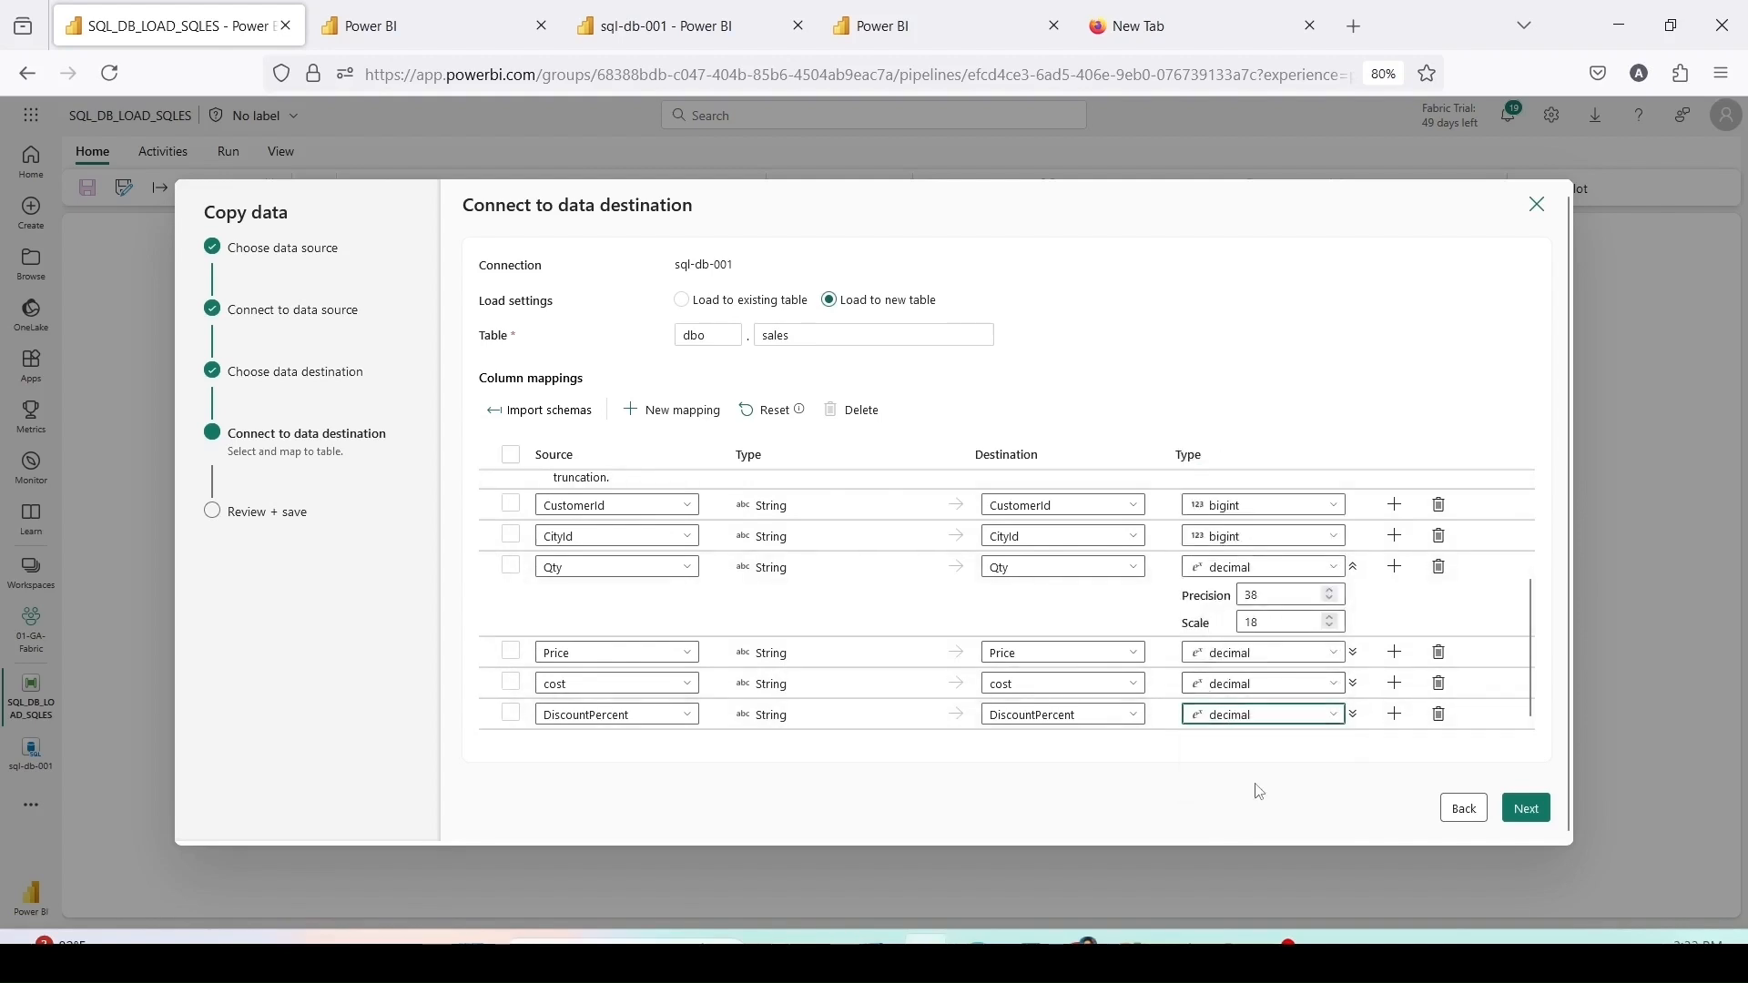
{"action": "left_click", "coordinate": [1258, 791]}
Step: Accept the column mappings and finish the copy setup with immediate data transfer turned off
{"action": "left_click", "coordinate": [1527, 809]}
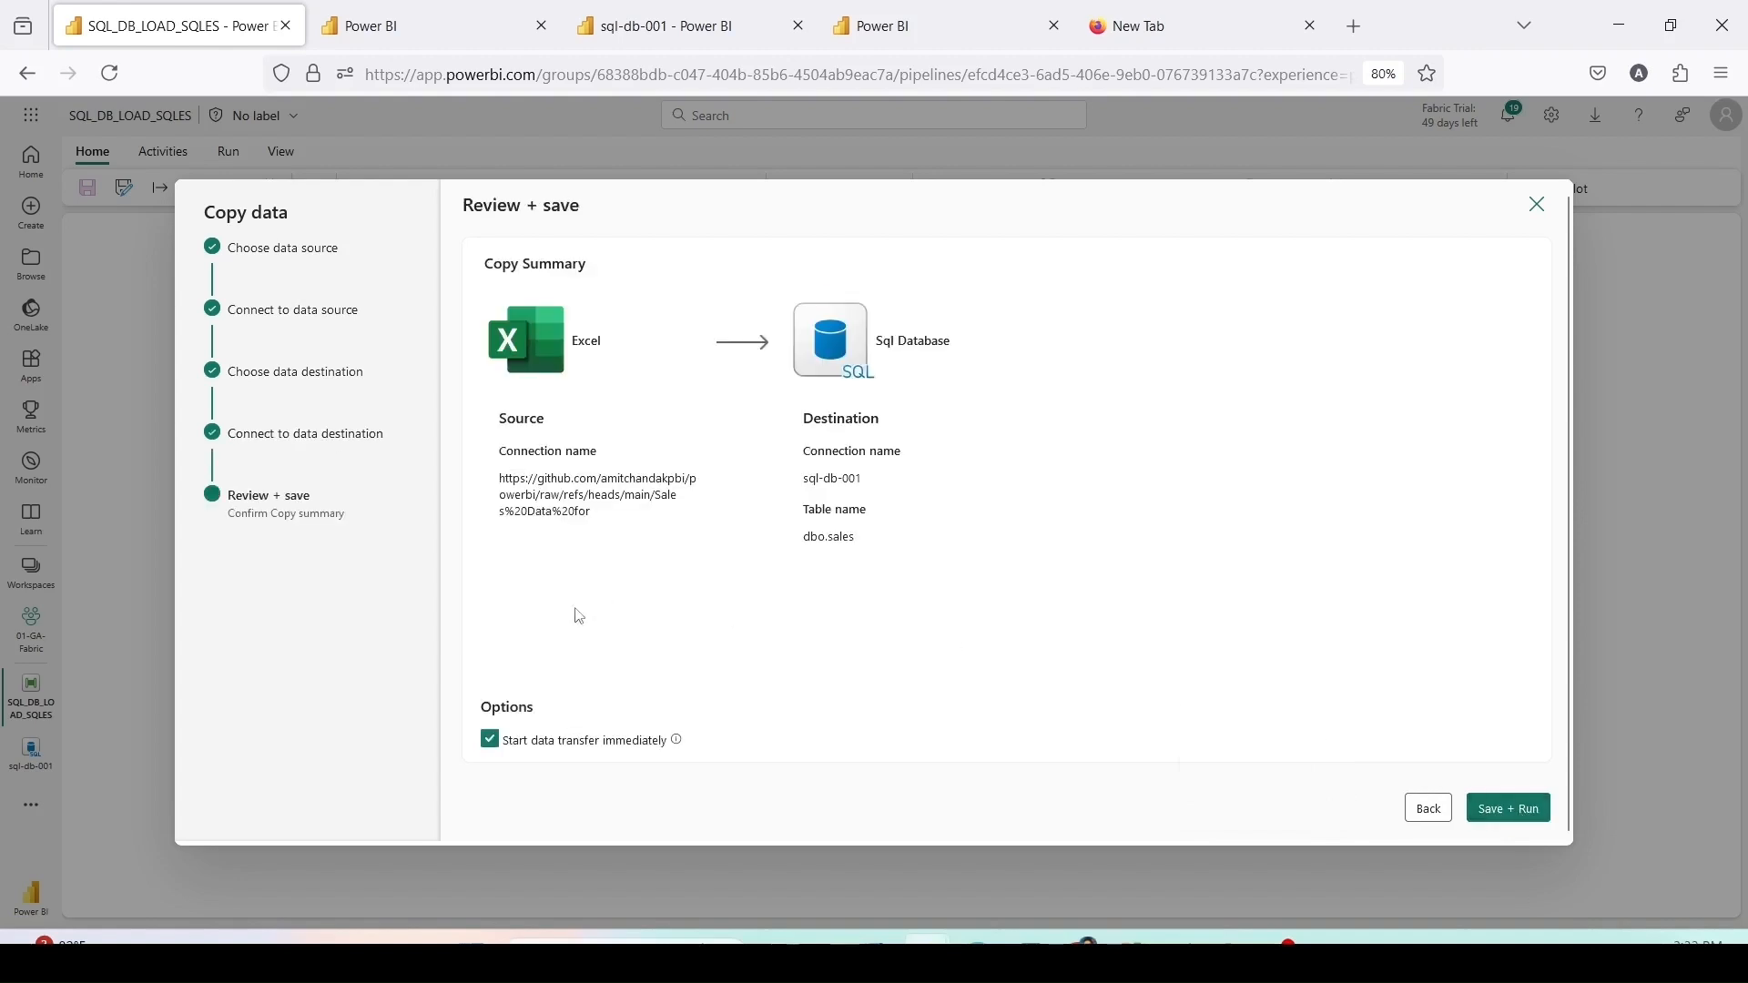
{"action": "left_click", "coordinate": [497, 748]}
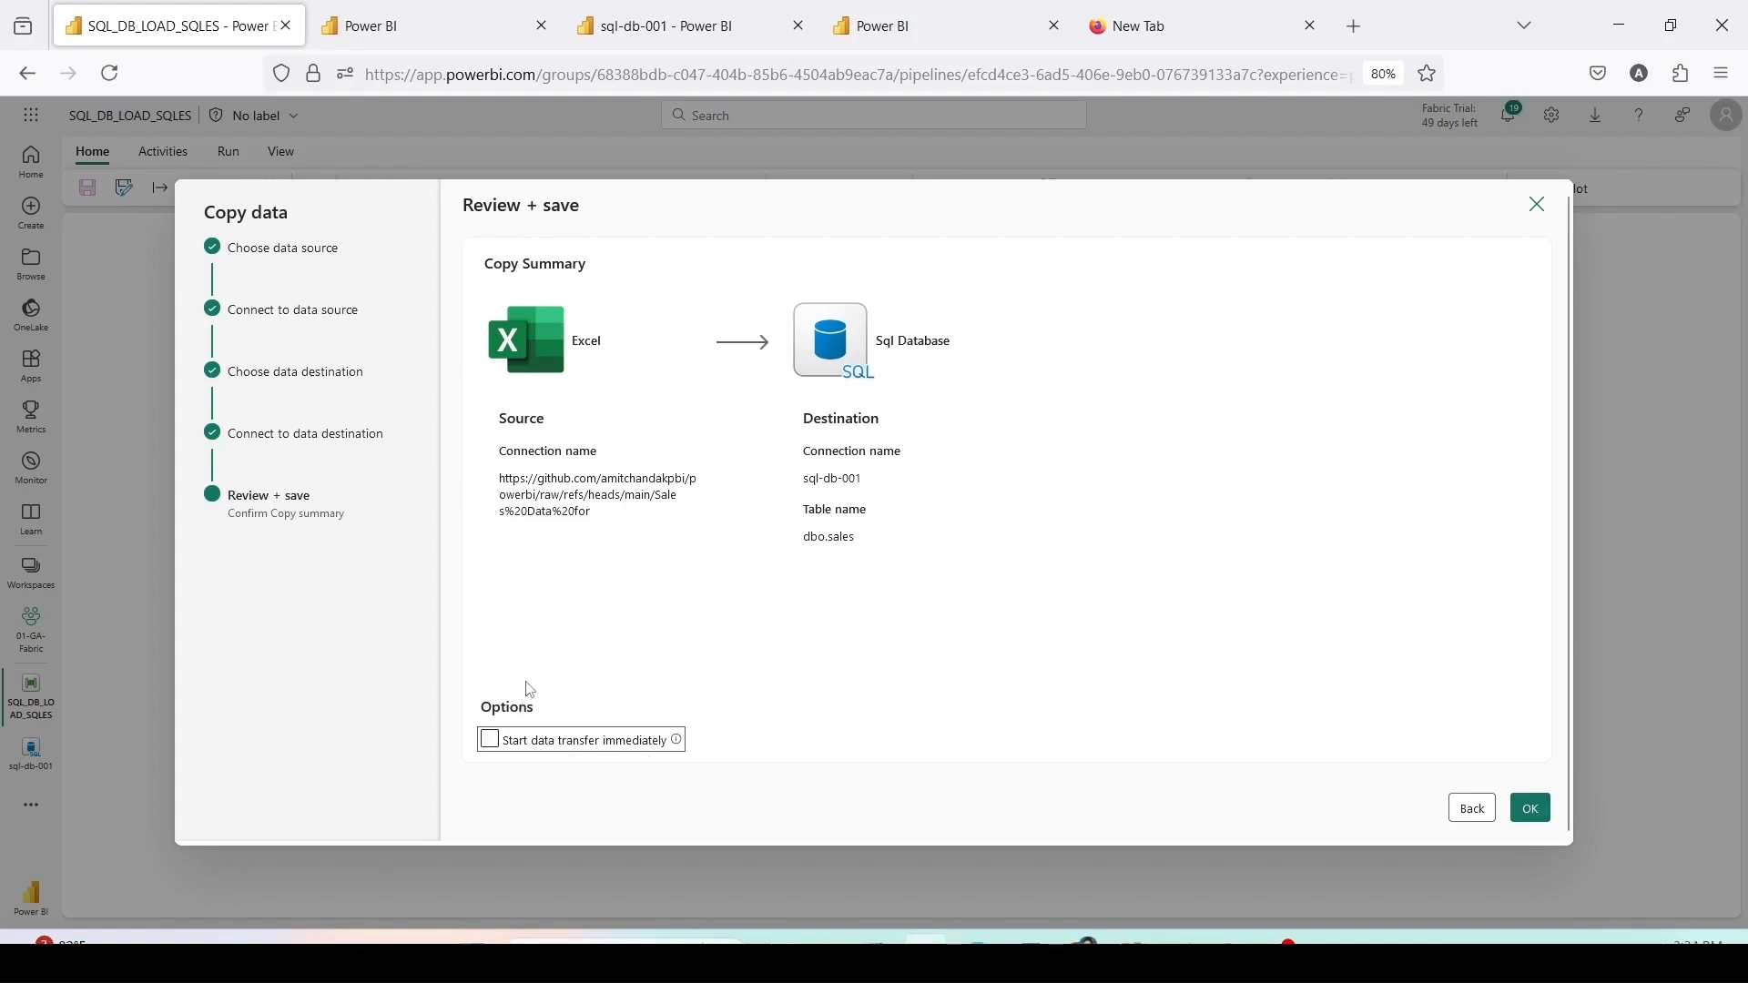
{"action": "left_click_drag", "start_coordinate": [482, 694], "coordinate": [797, 755]}
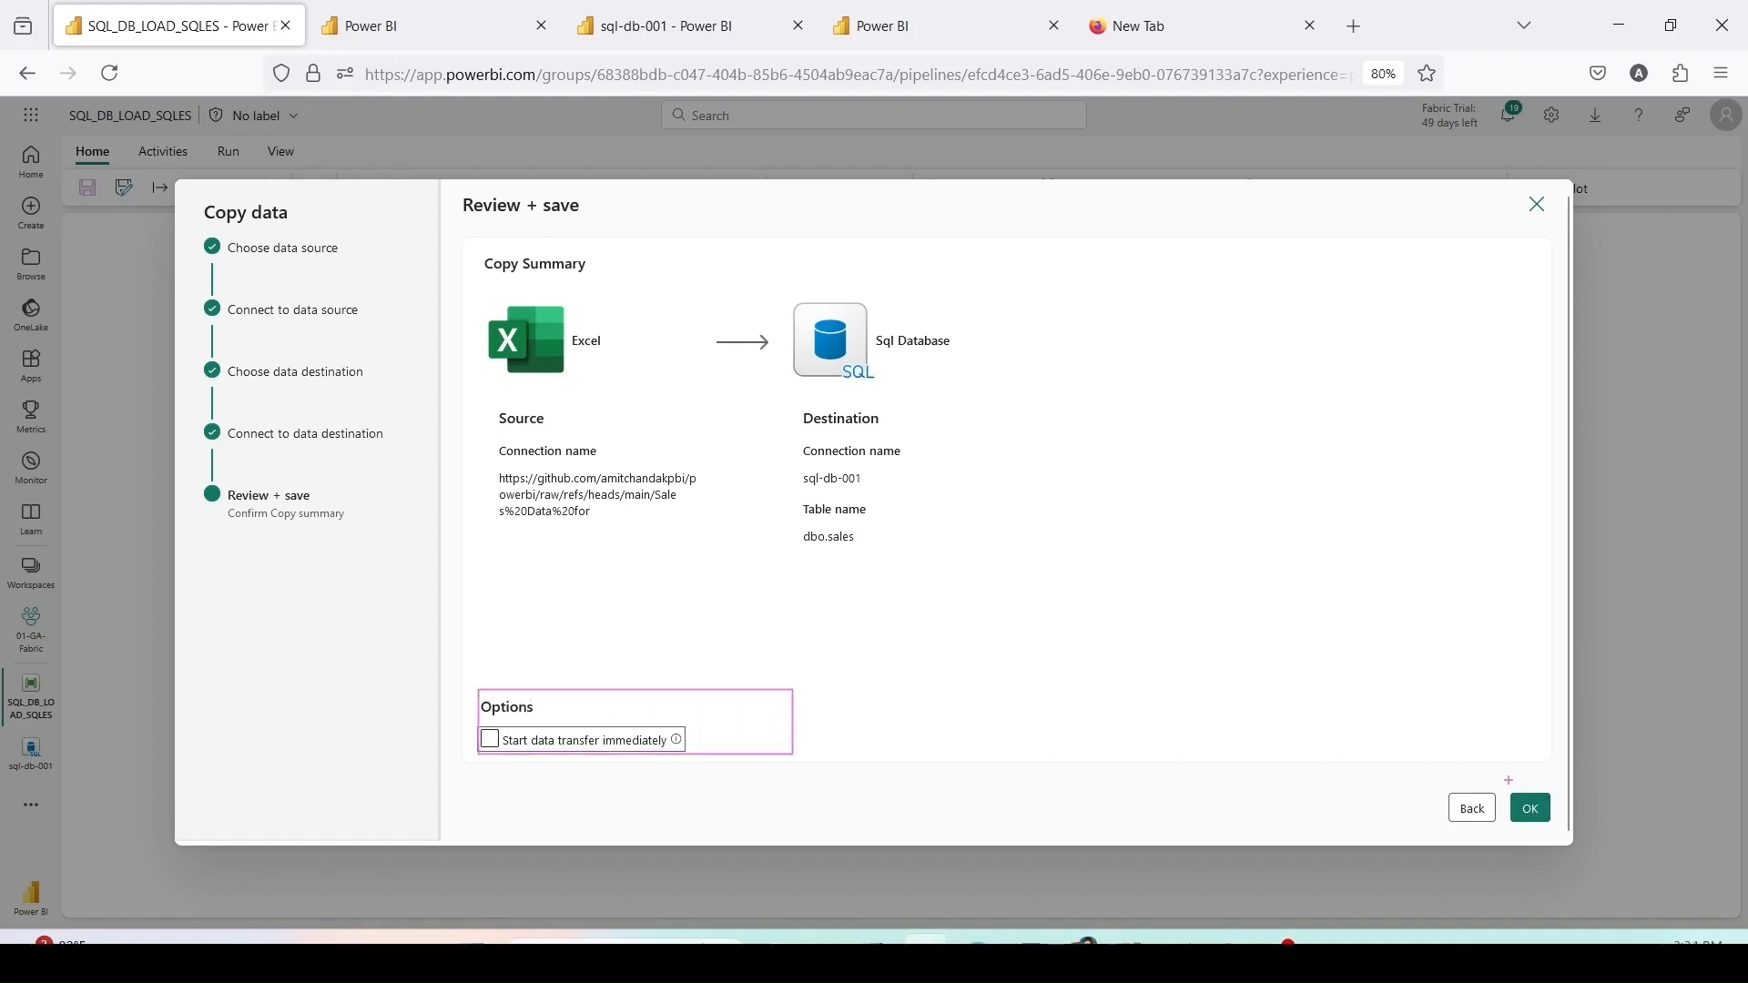
{"action": "left_click", "coordinate": [1531, 808]}
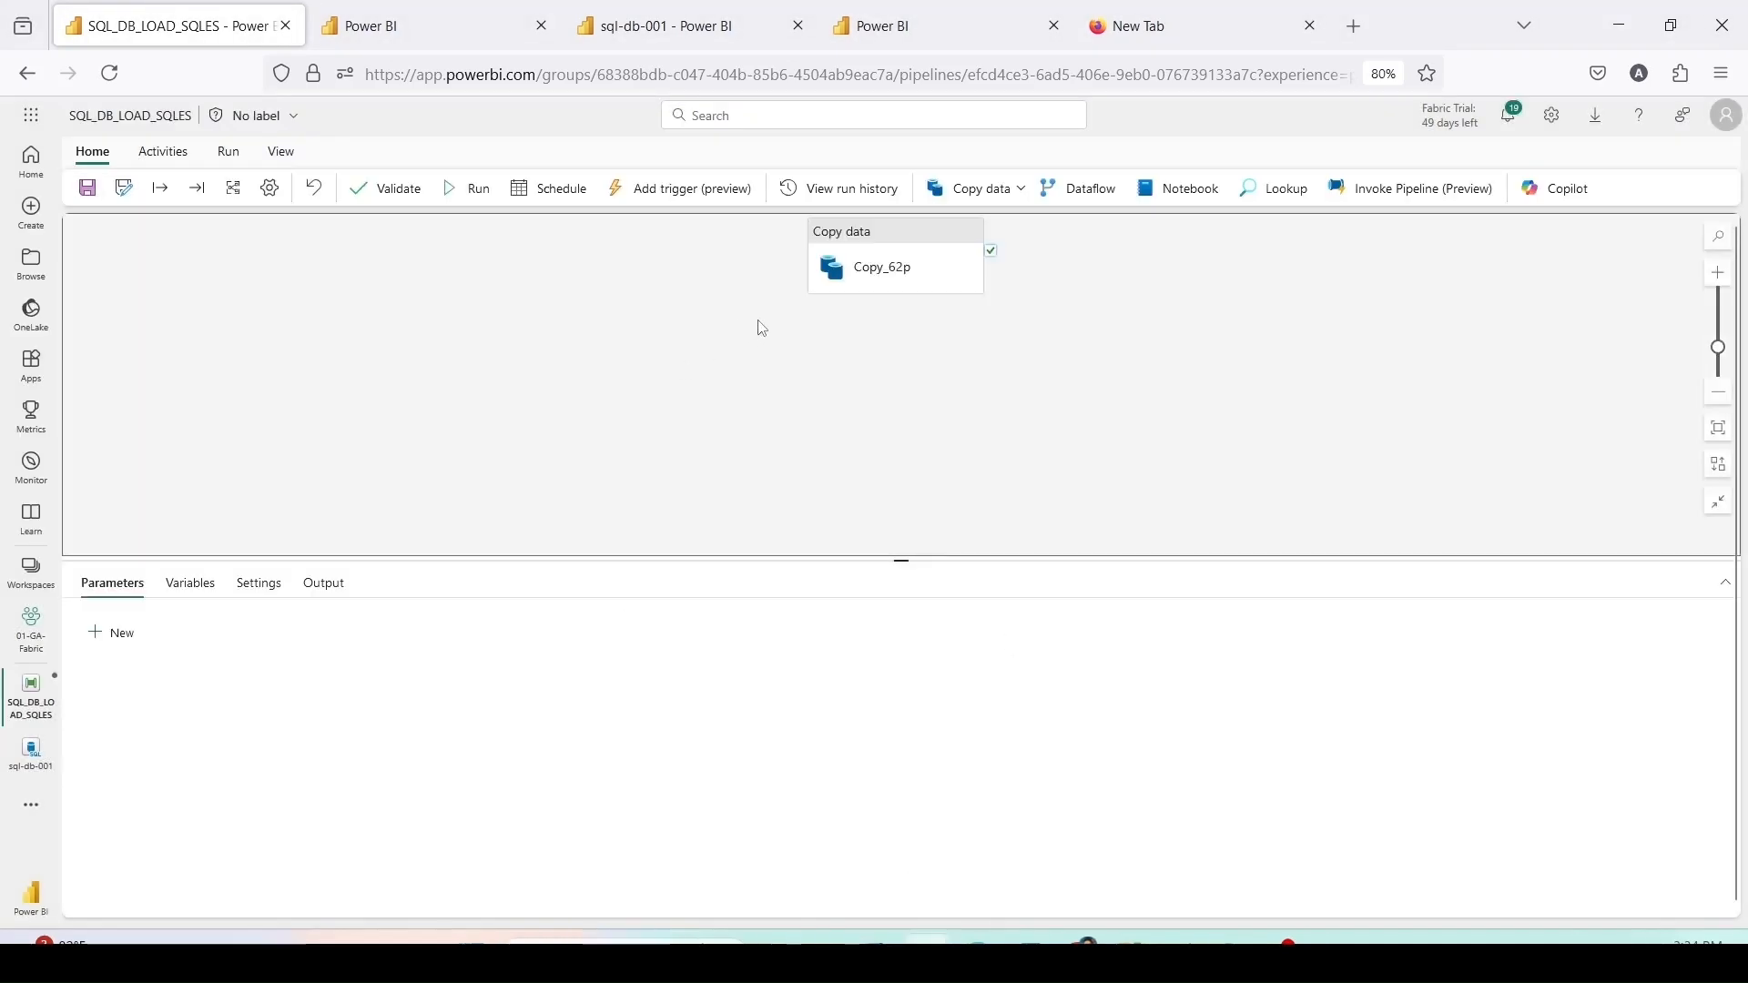
Step: Examine the new copy activity's source and destination settings and its full column mapping
{"action": "left_click", "coordinate": [913, 243]}
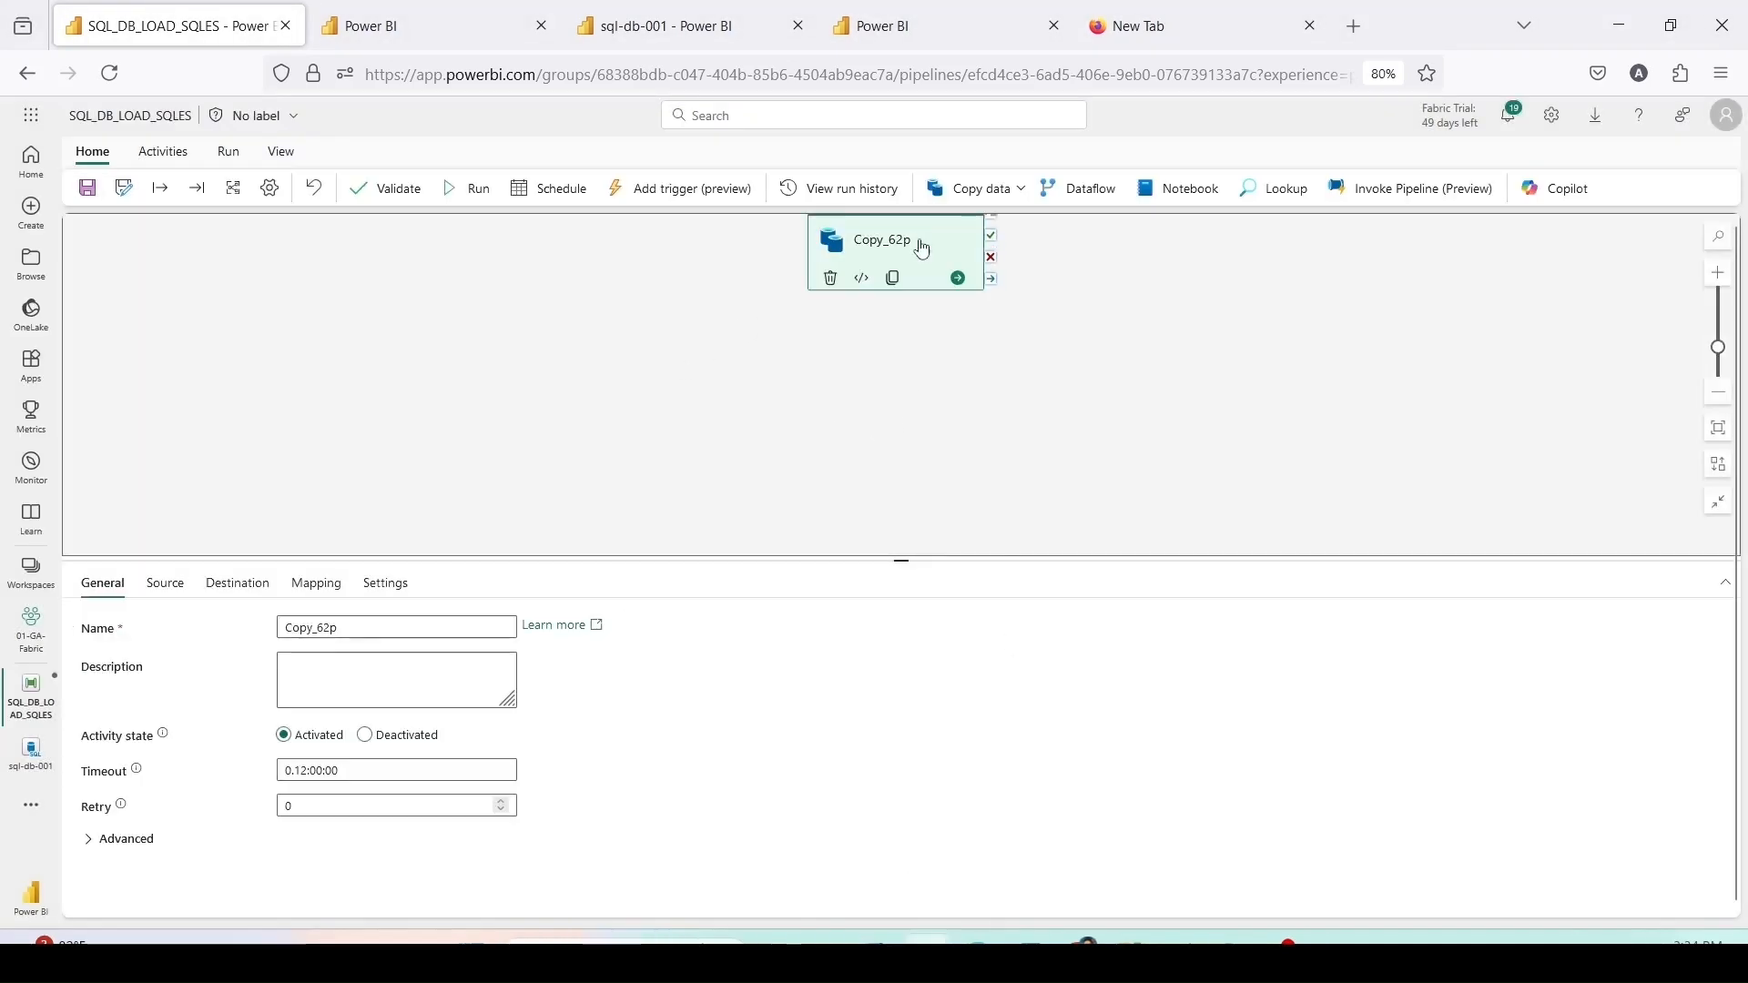
{"action": "left_click", "coordinate": [165, 584]}
{"action": "left_click", "coordinate": [237, 583]}
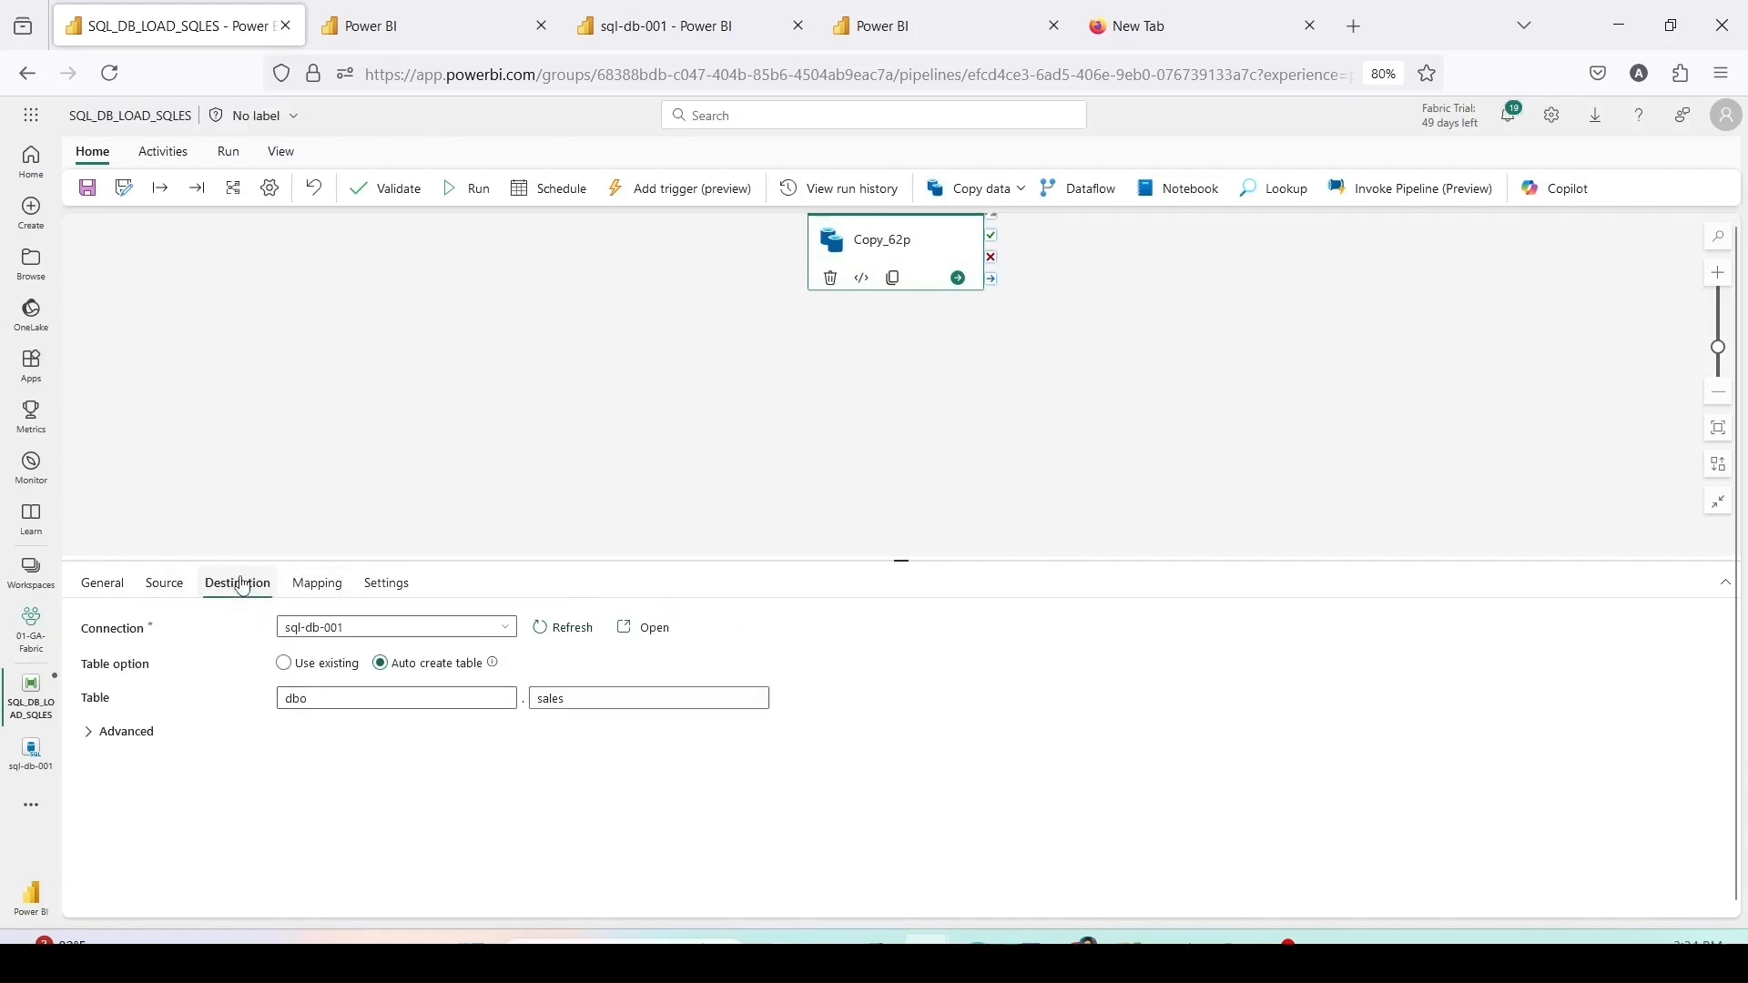
{"action": "left_click", "coordinate": [318, 583]}
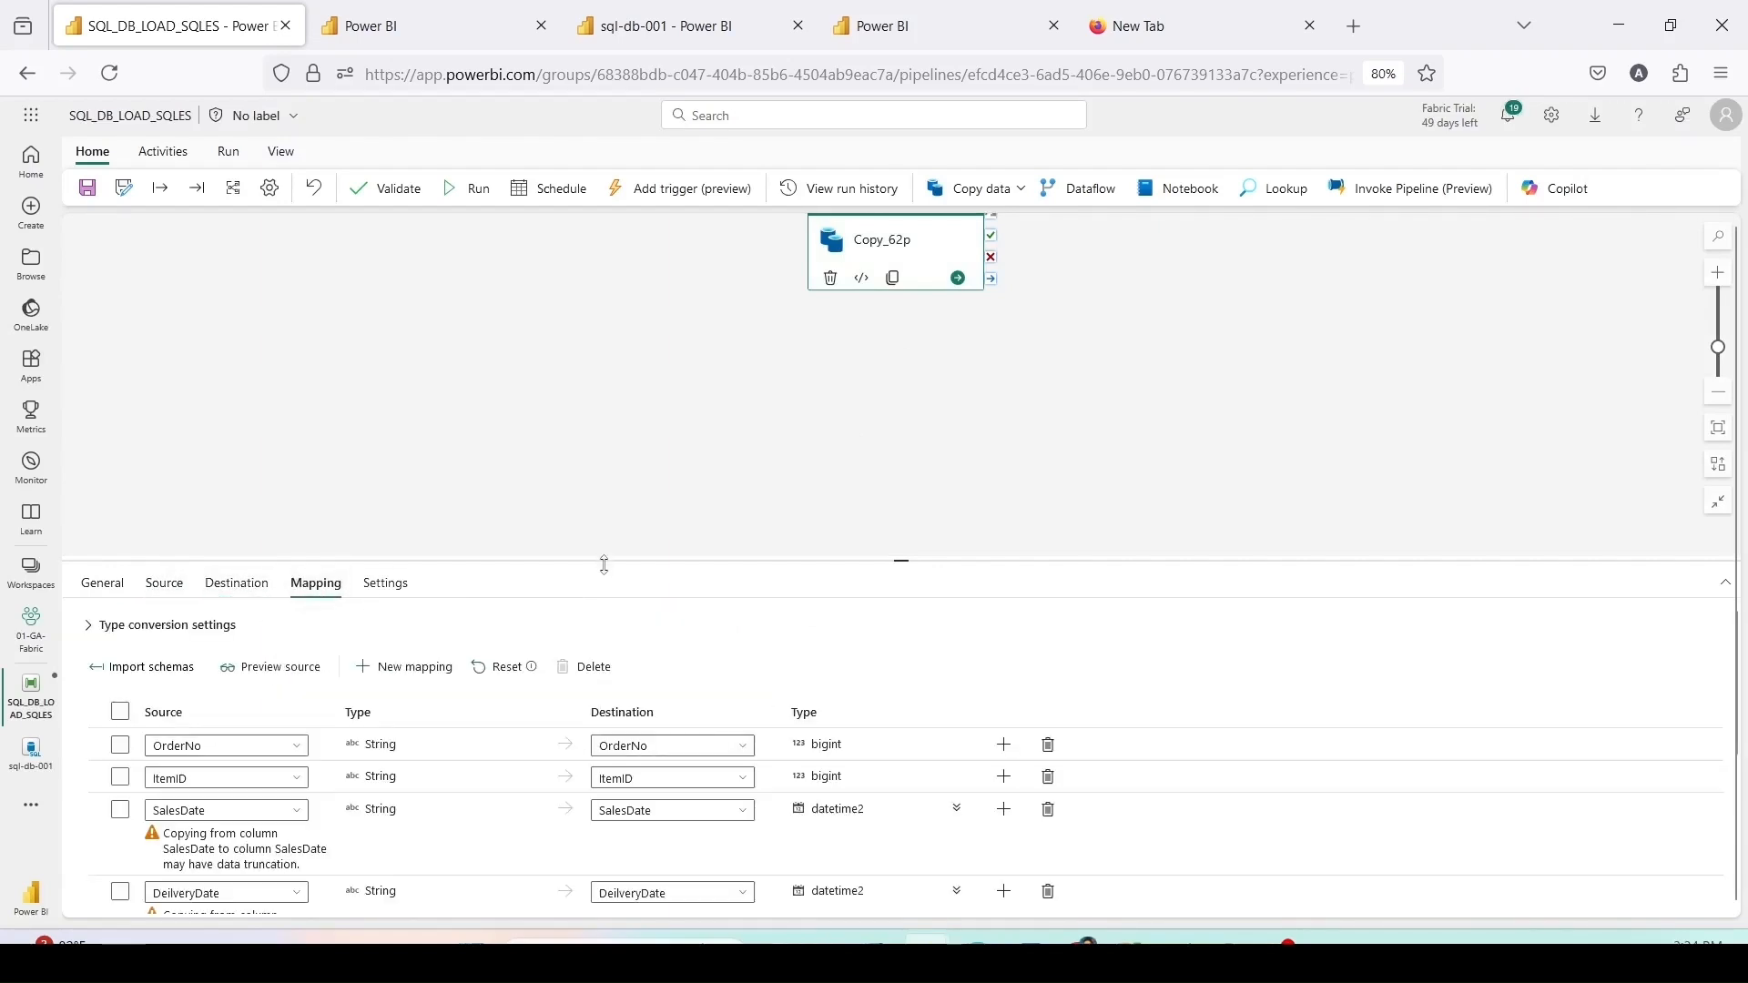
{"action": "left_click_drag", "start_coordinate": [600, 562], "coordinate": [628, 273]}
{"action": "scroll", "coordinate": [889, 667], "scroll_direction": "down", "scroll_amount": 1}
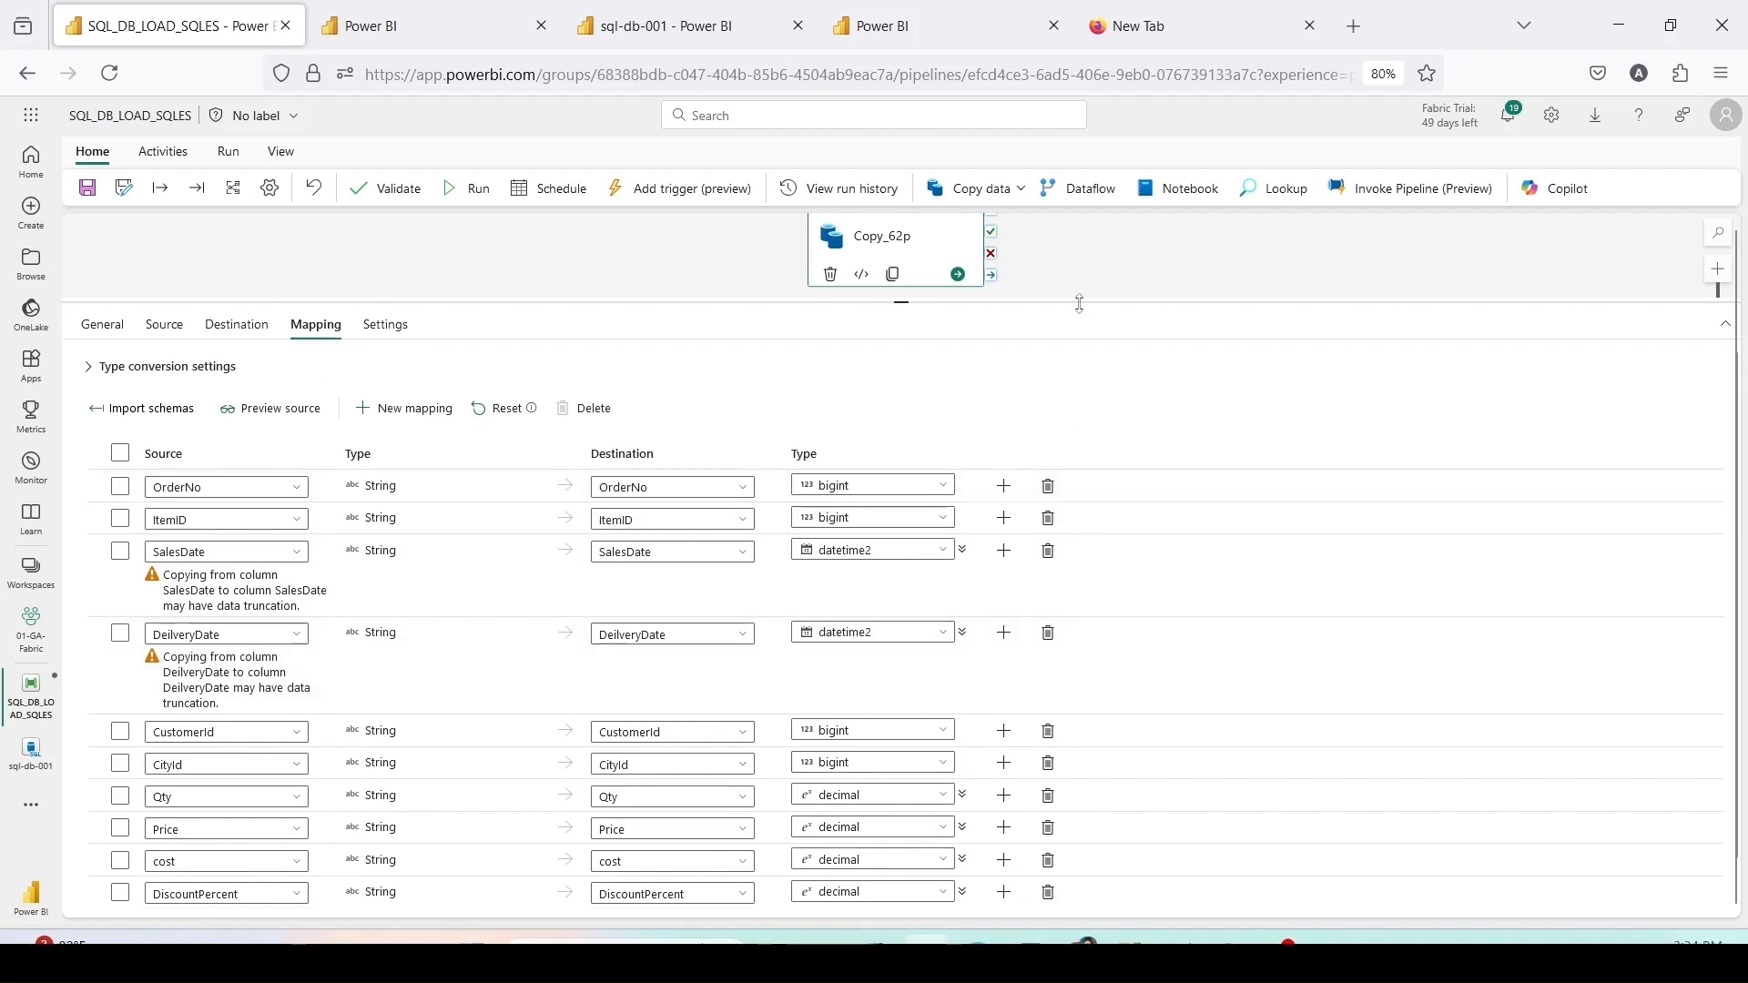
{"action": "left_click_drag", "start_coordinate": [1080, 304], "coordinate": [1131, 568]}
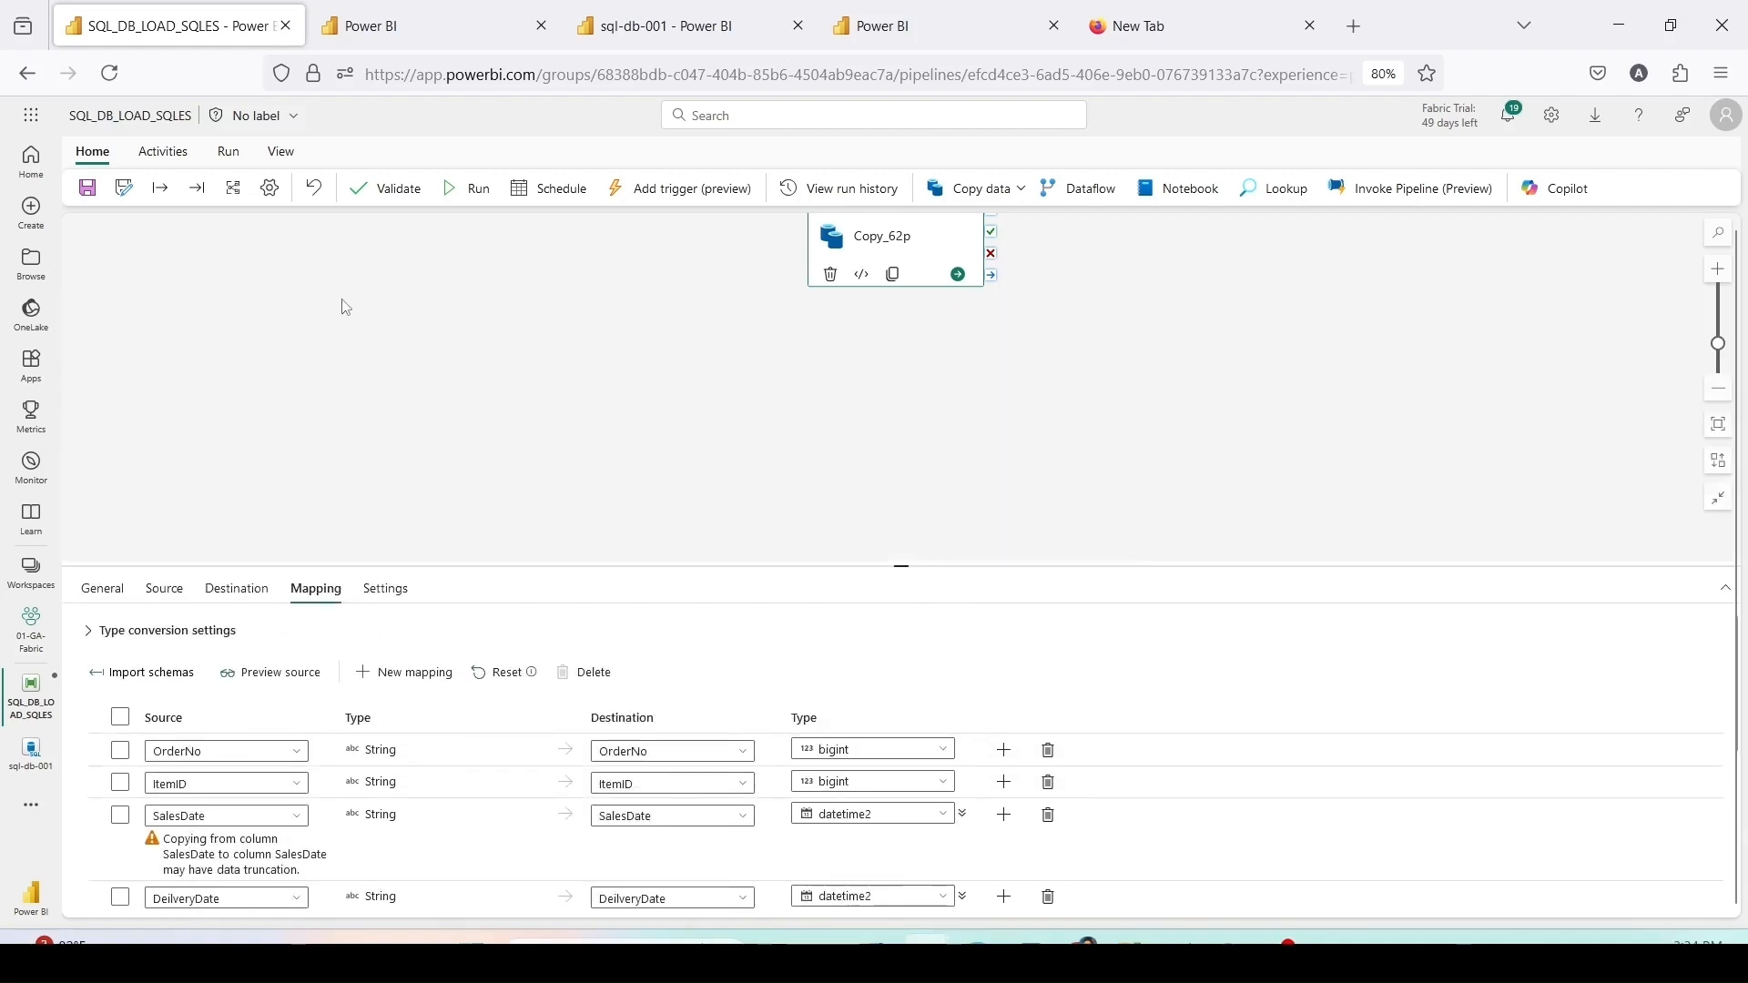
Step: Save, validate and run the SQL_DB_LOAD_SQLES pipeline
{"action": "left_click", "coordinate": [88, 189]}
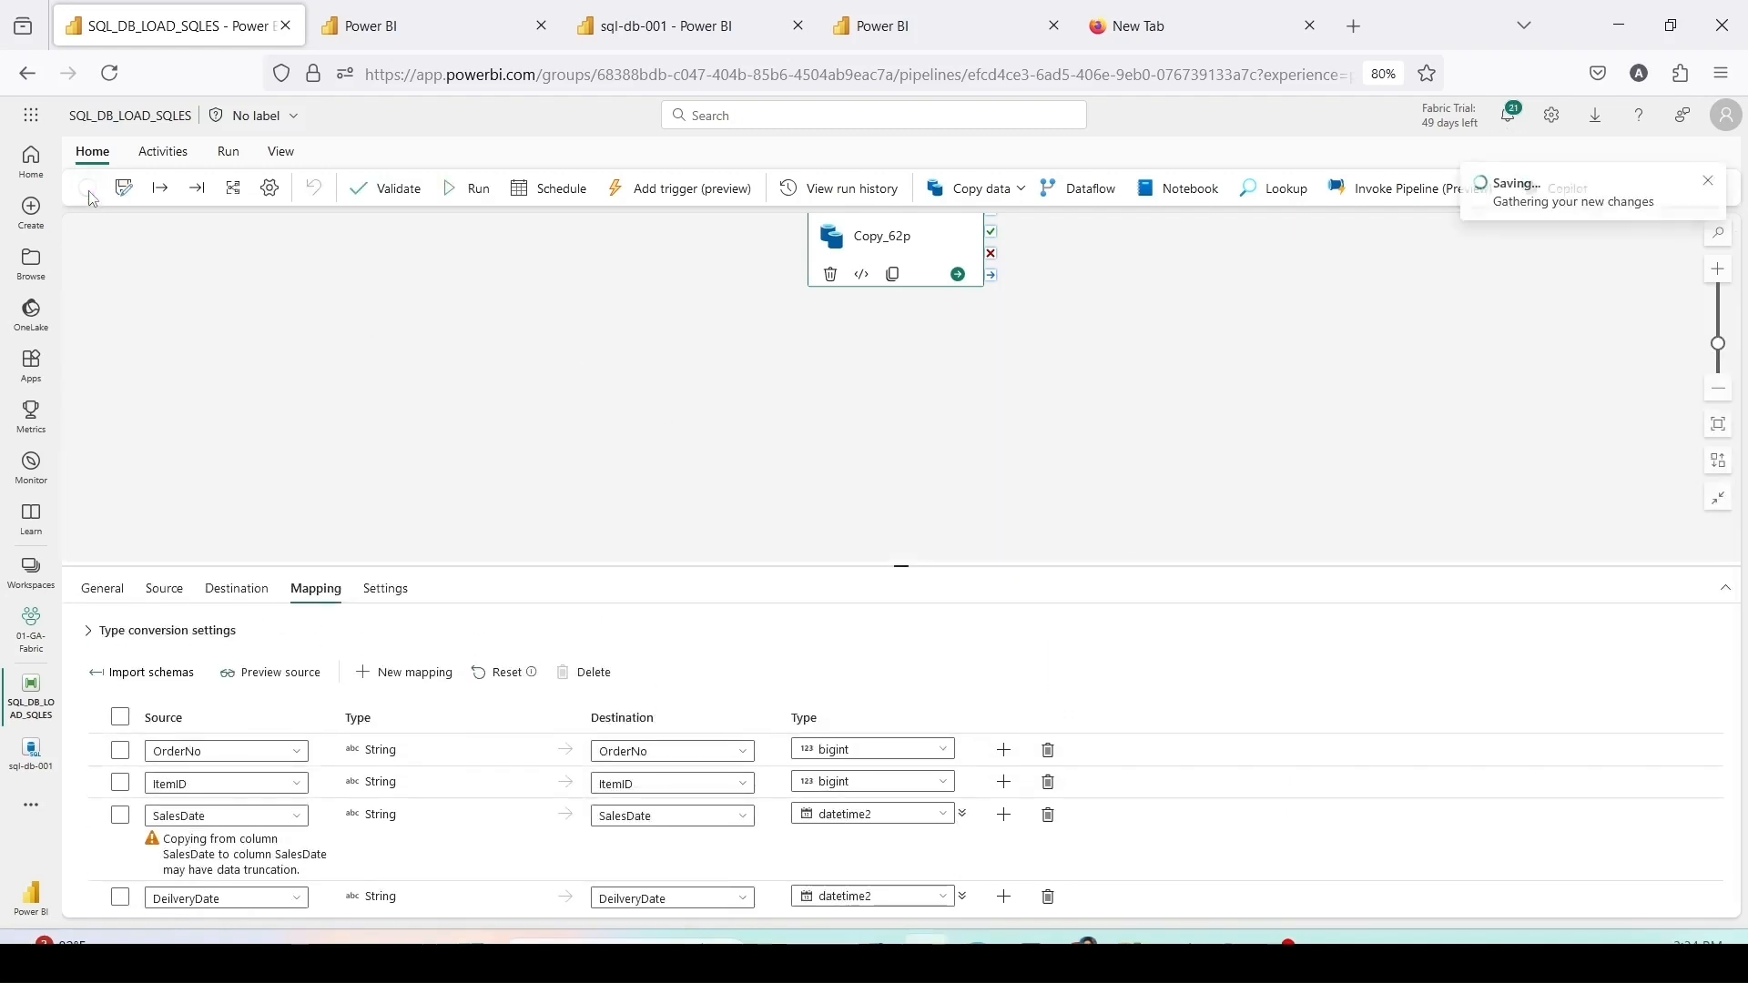
{"action": "left_click", "coordinate": [406, 206]}
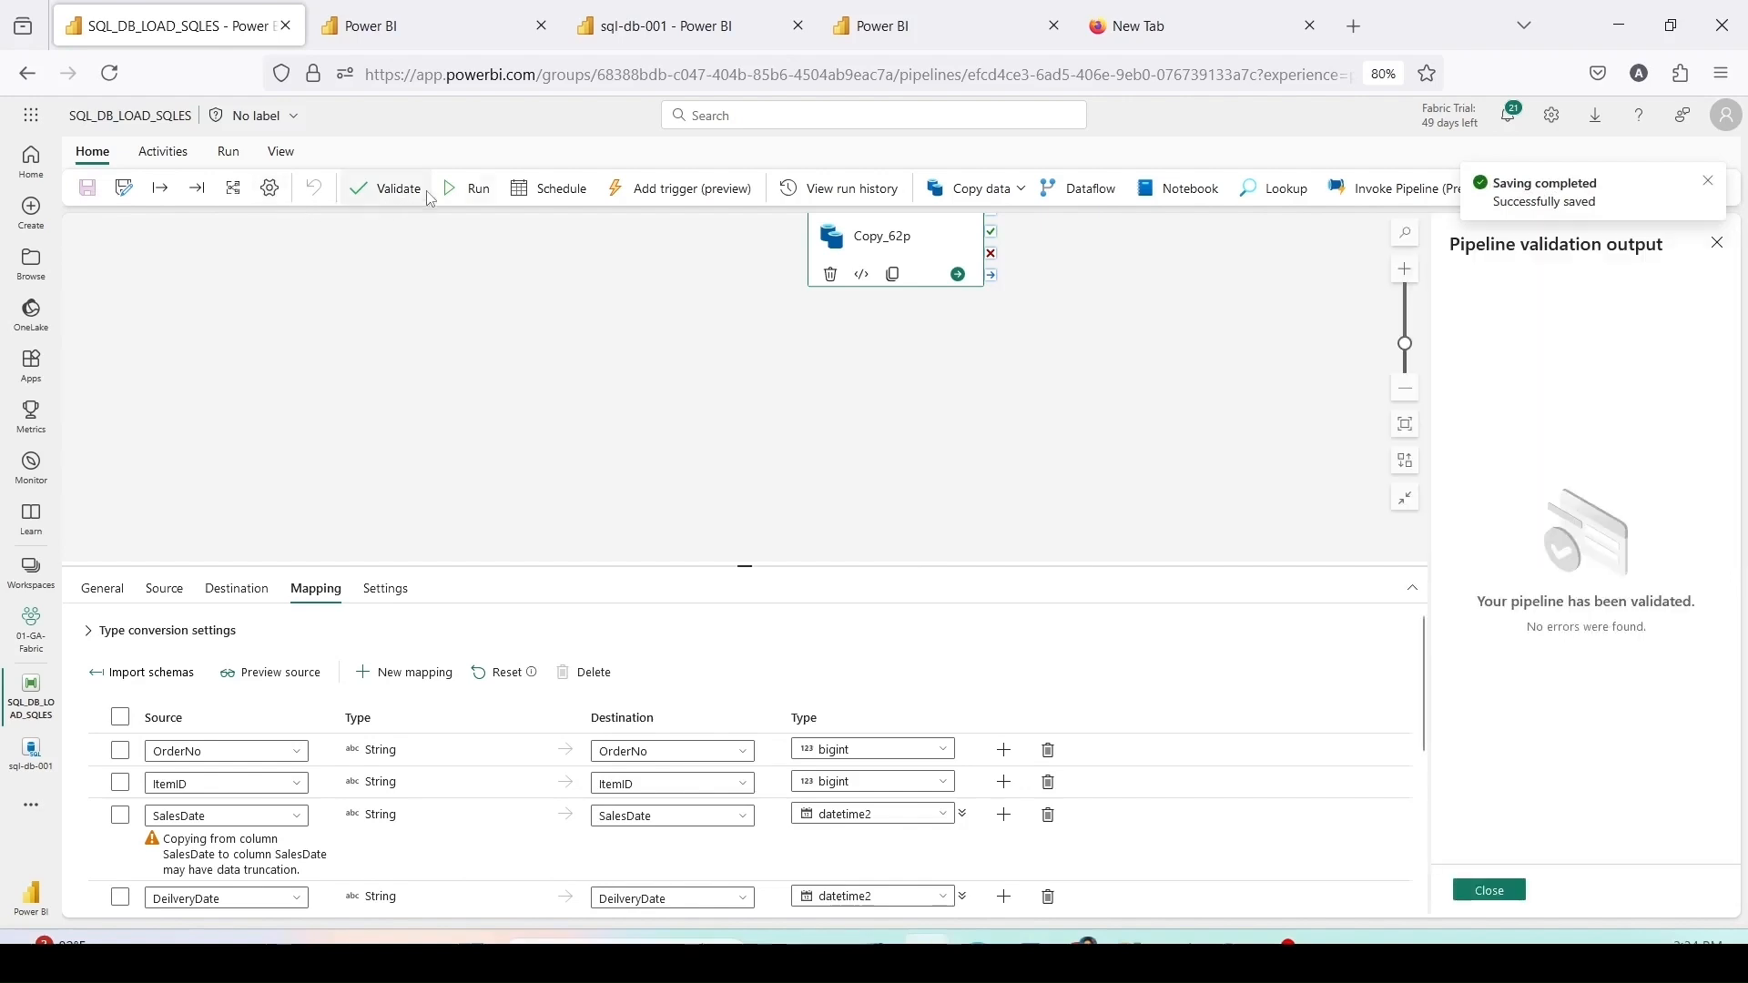
{"action": "left_click", "coordinate": [470, 189]}
{"action": "left_click", "coordinate": [470, 373]}
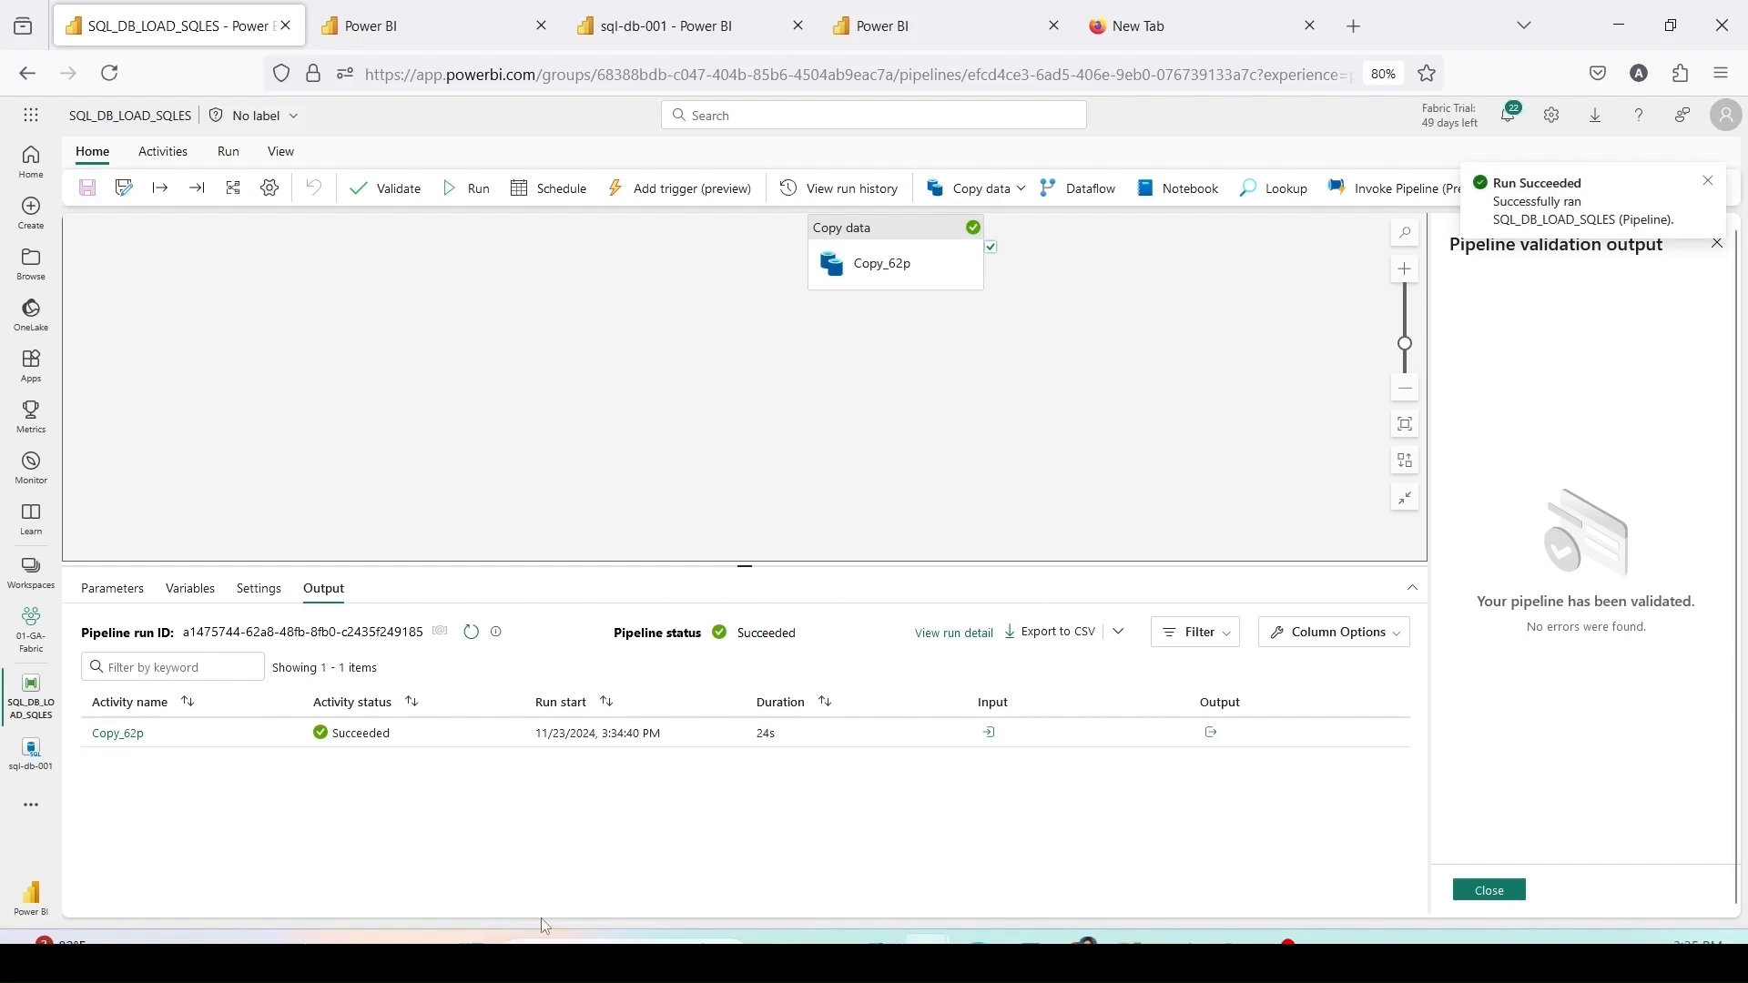
Step: Inspect the input and output details of the copy activity run, including the number of rows read
{"action": "left_click", "coordinate": [988, 733]}
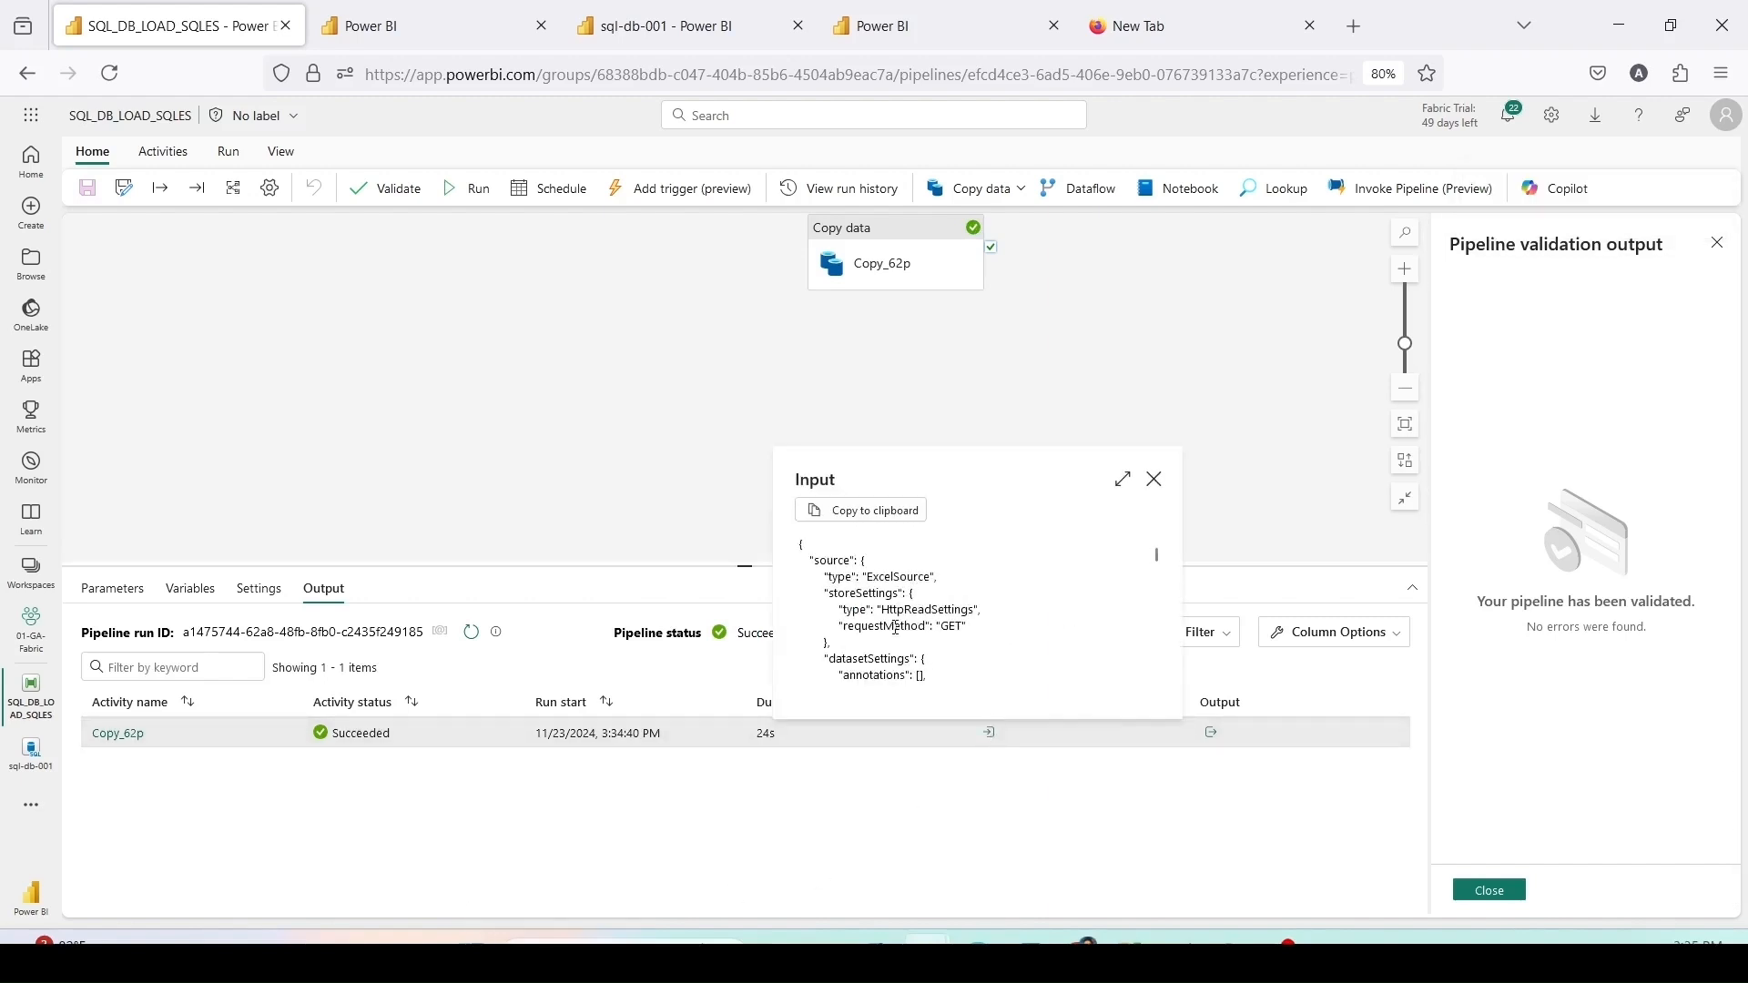
{"action": "scroll", "coordinate": [896, 628], "scroll_direction": "down", "scroll_amount": 10}
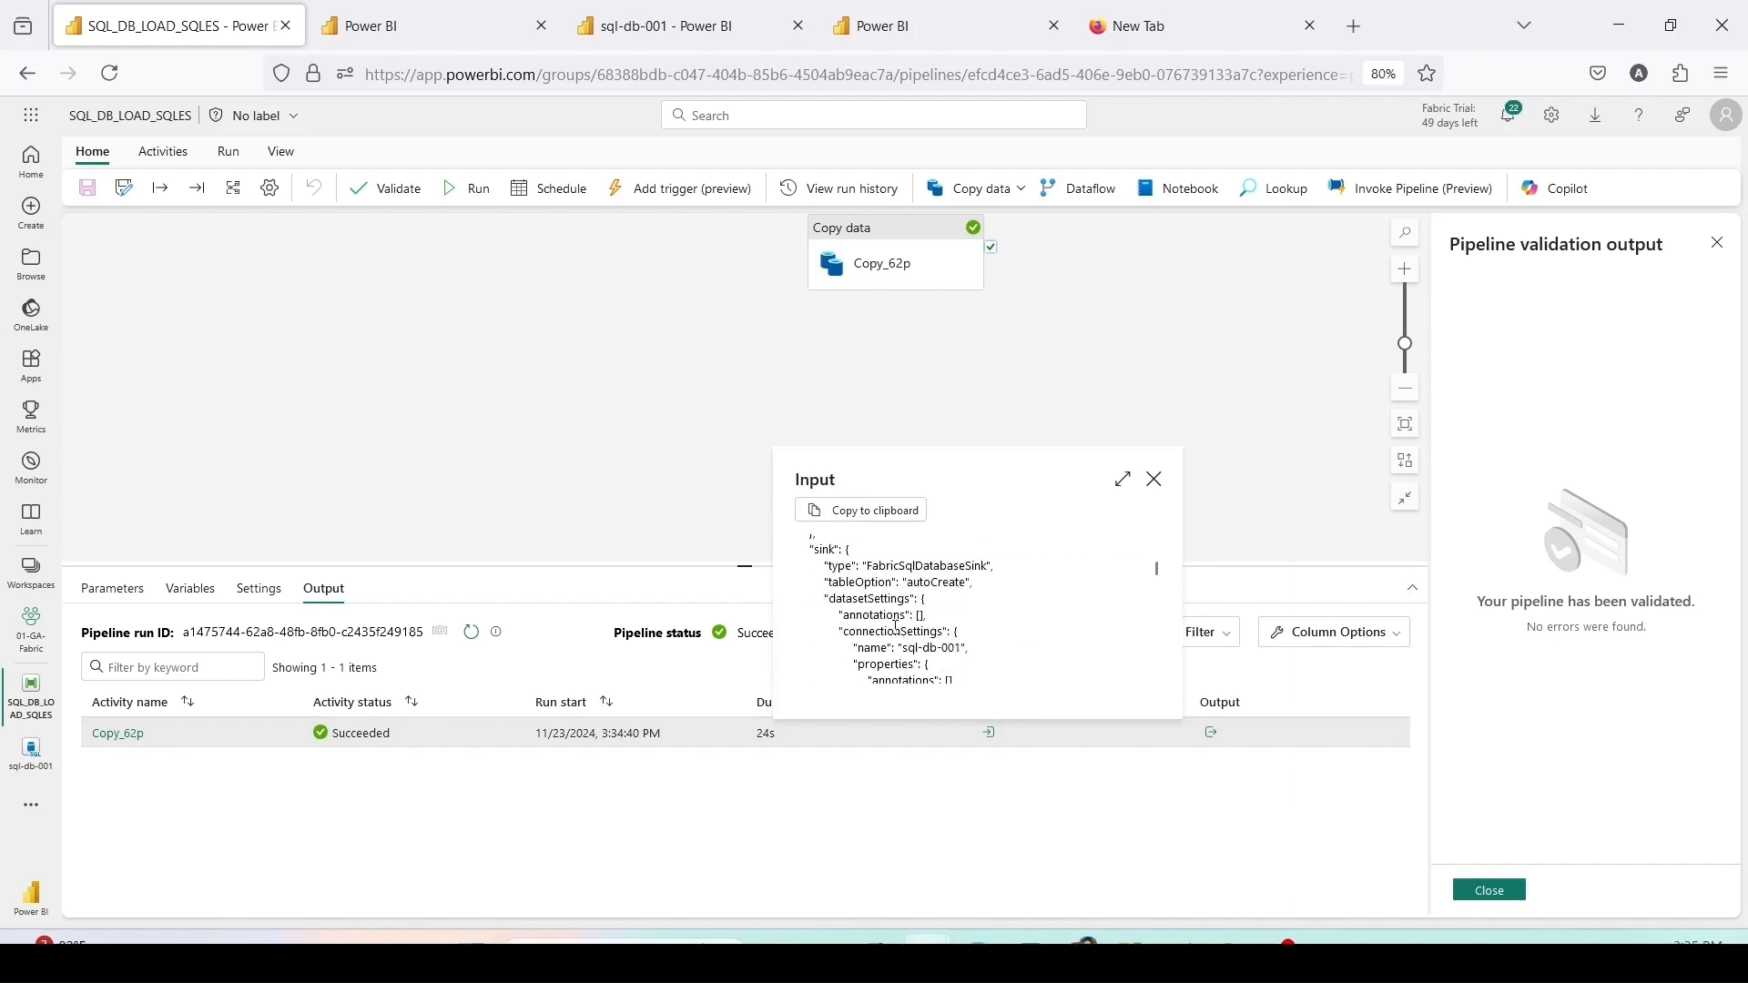
{"action": "scroll", "coordinate": [897, 629], "scroll_direction": "down", "scroll_amount": 5}
{"action": "scroll", "coordinate": [897, 628], "scroll_direction": "down", "scroll_amount": 6}
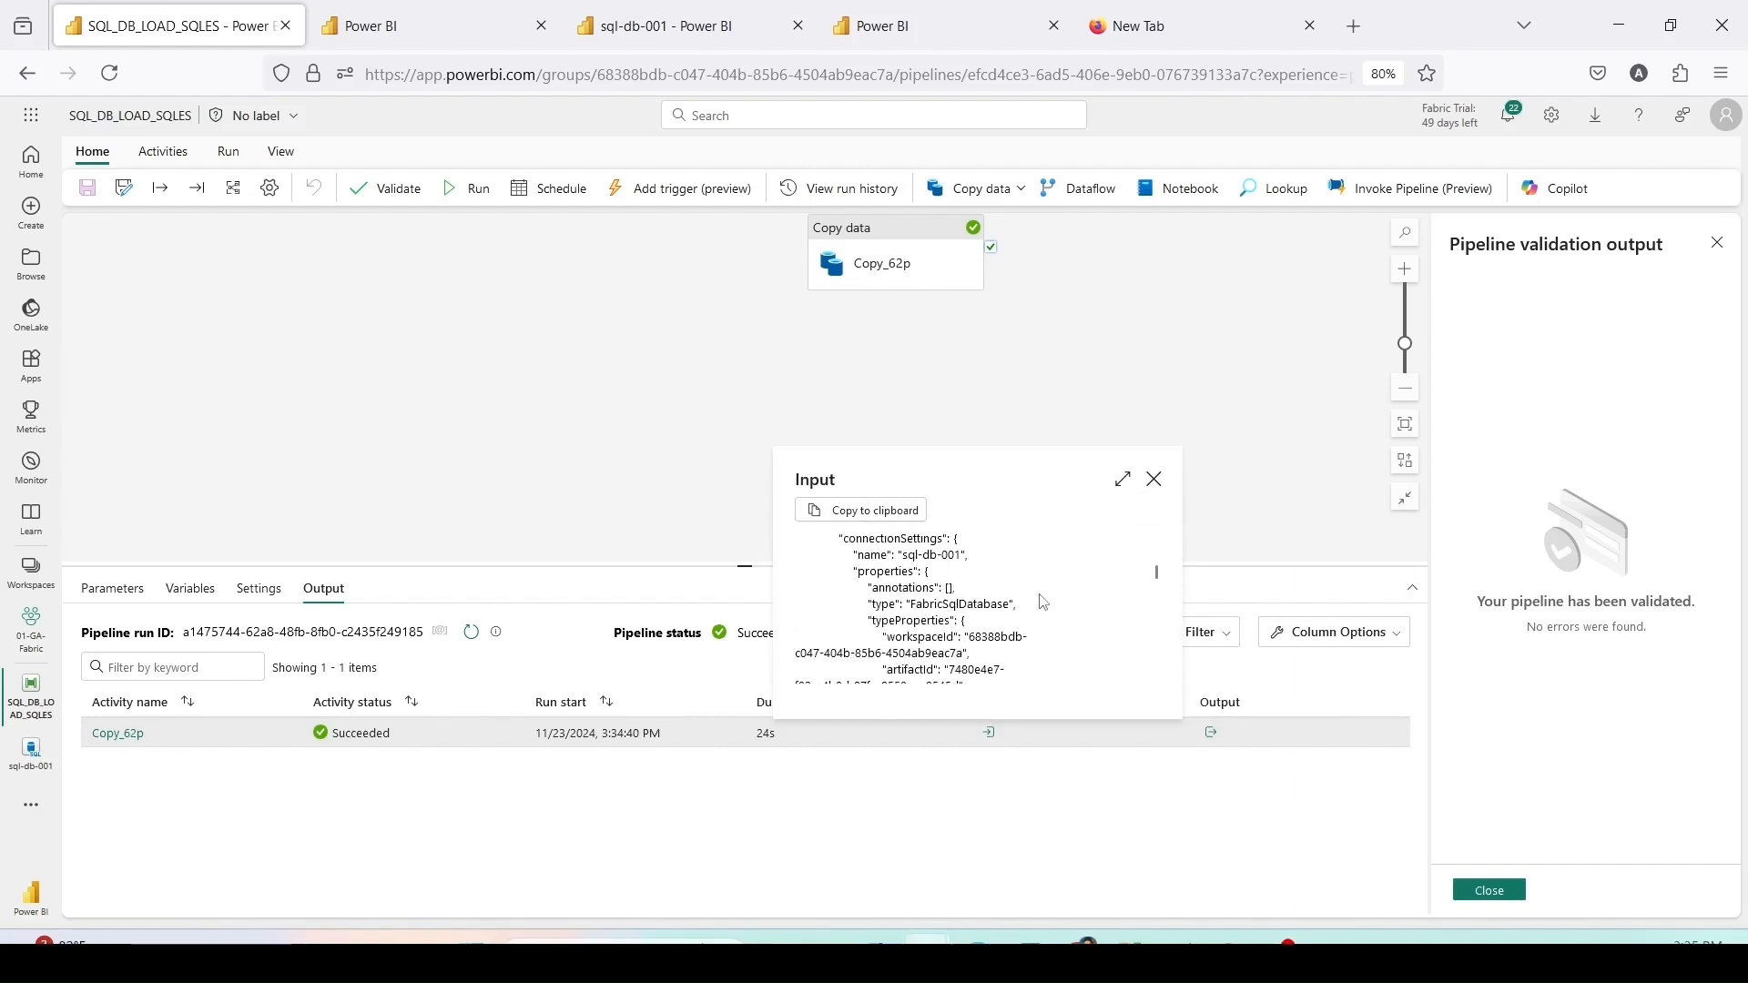
{"action": "left_click", "coordinate": [1154, 479]}
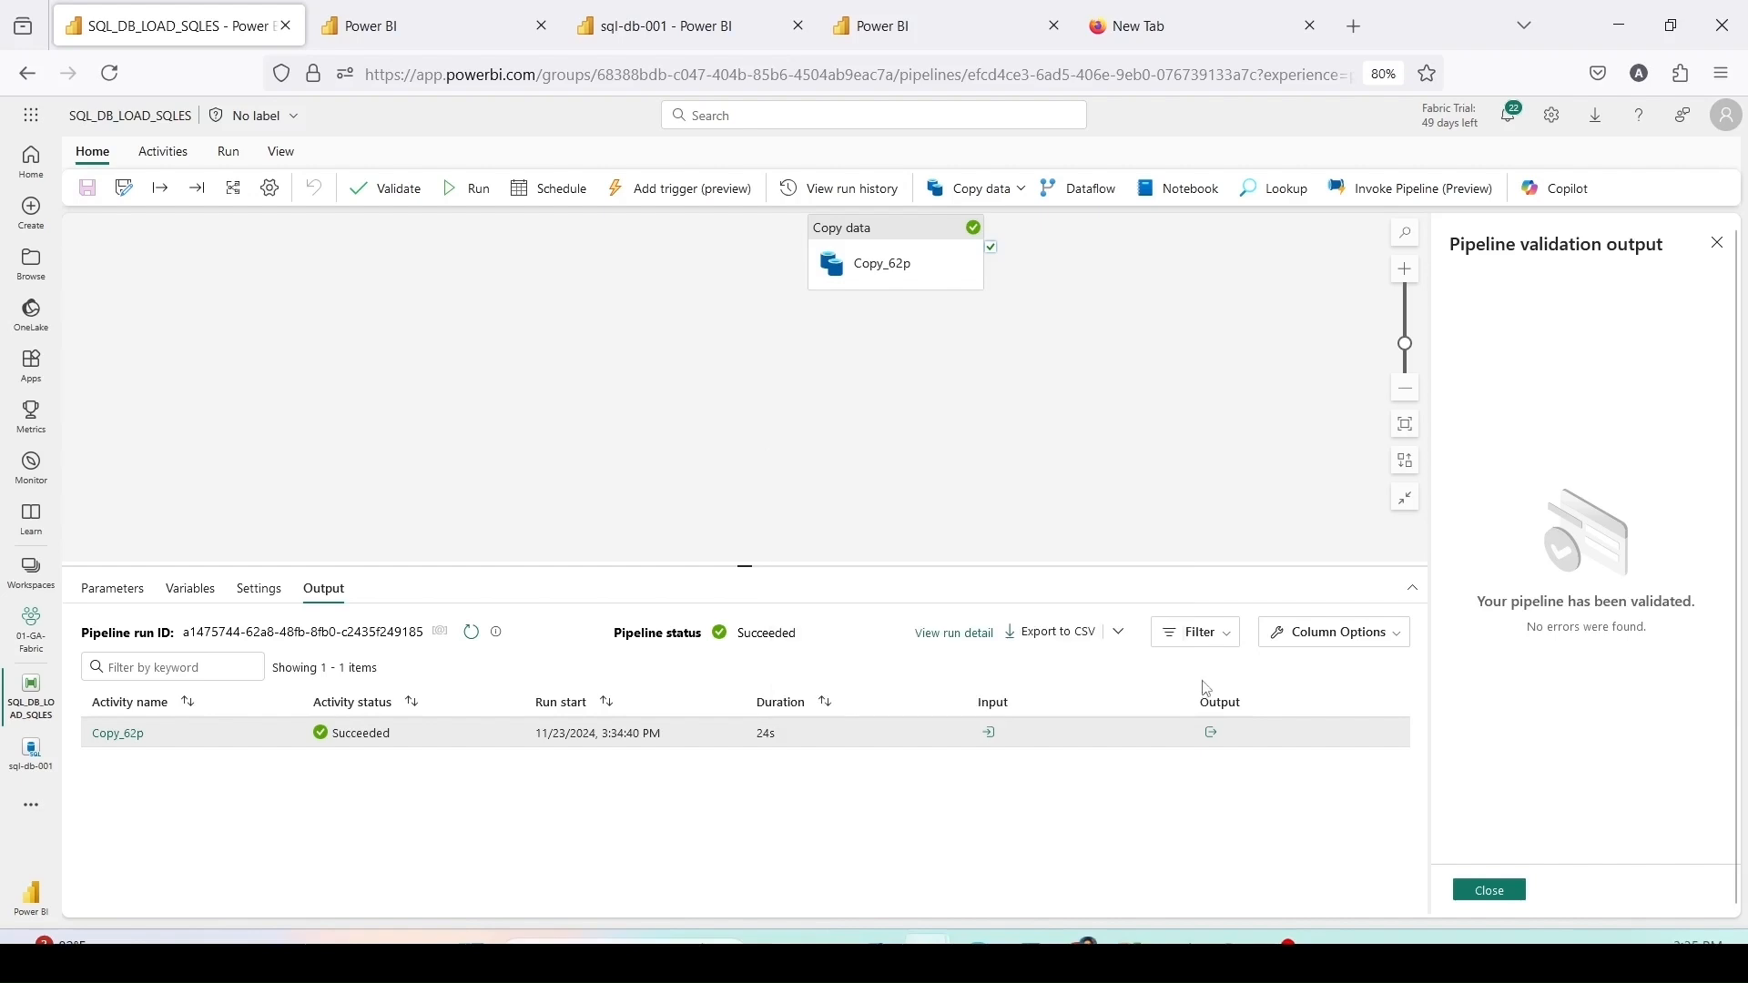
{"action": "left_click", "coordinate": [1212, 733]}
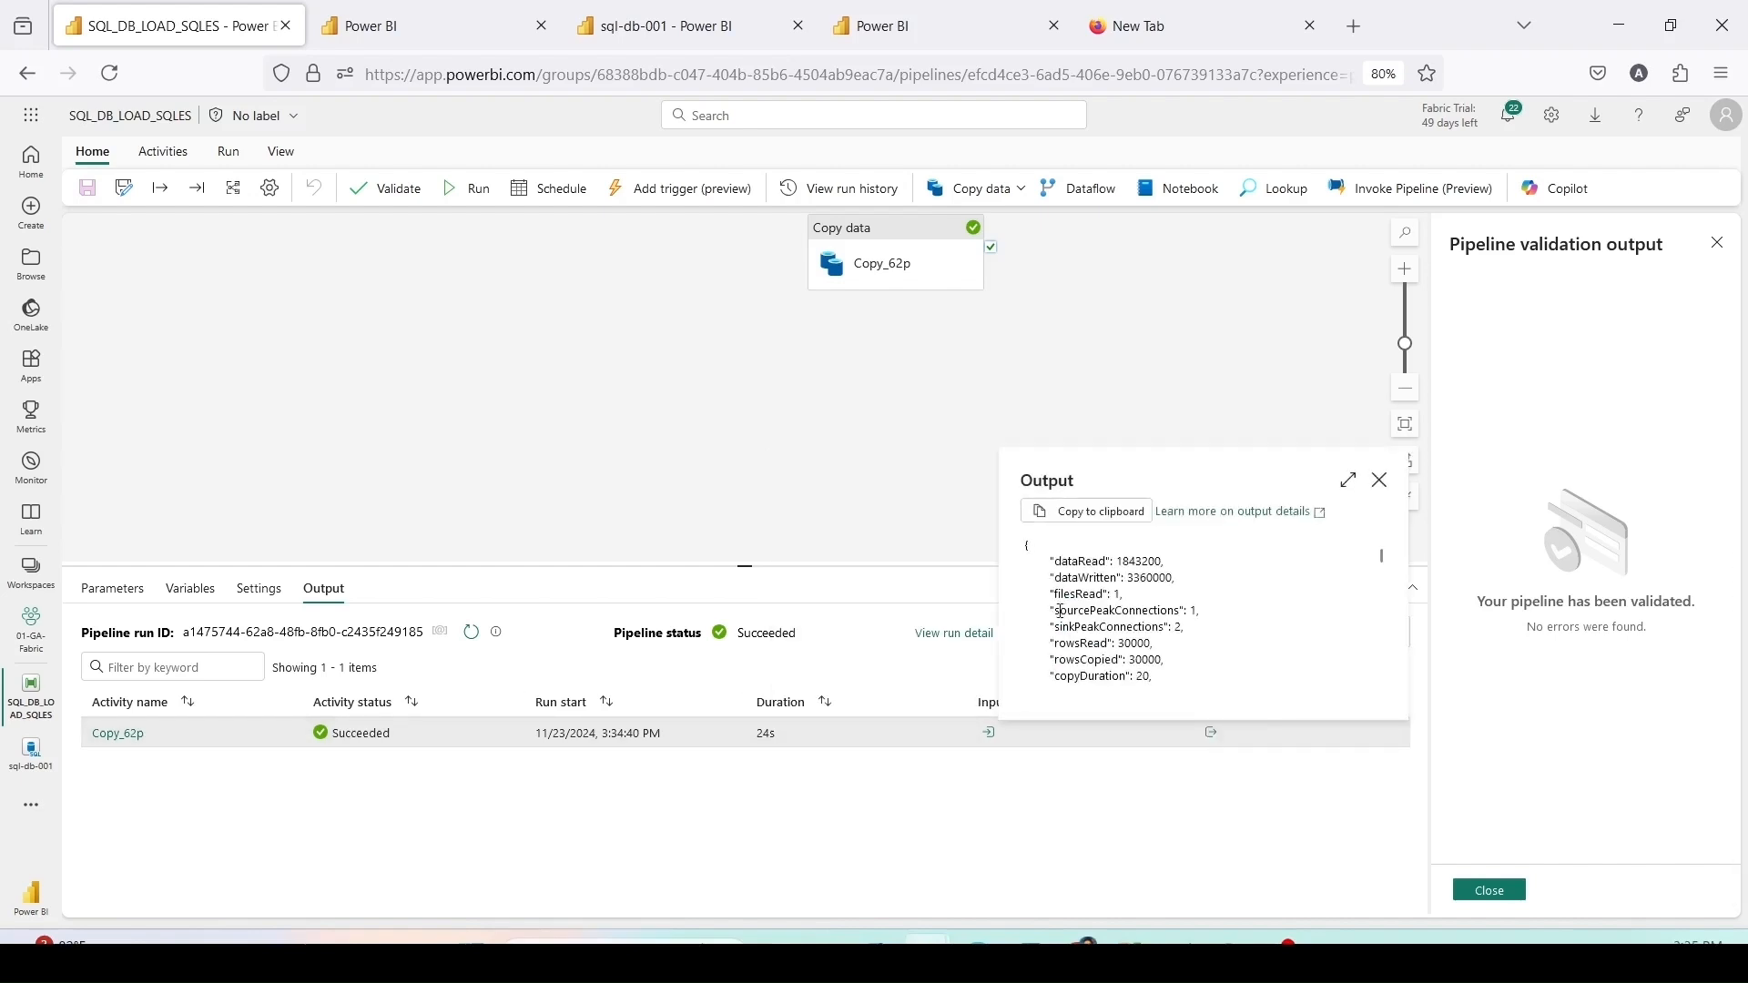
{"action": "left_click_drag", "start_coordinate": [1057, 647], "coordinate": [1223, 644]}
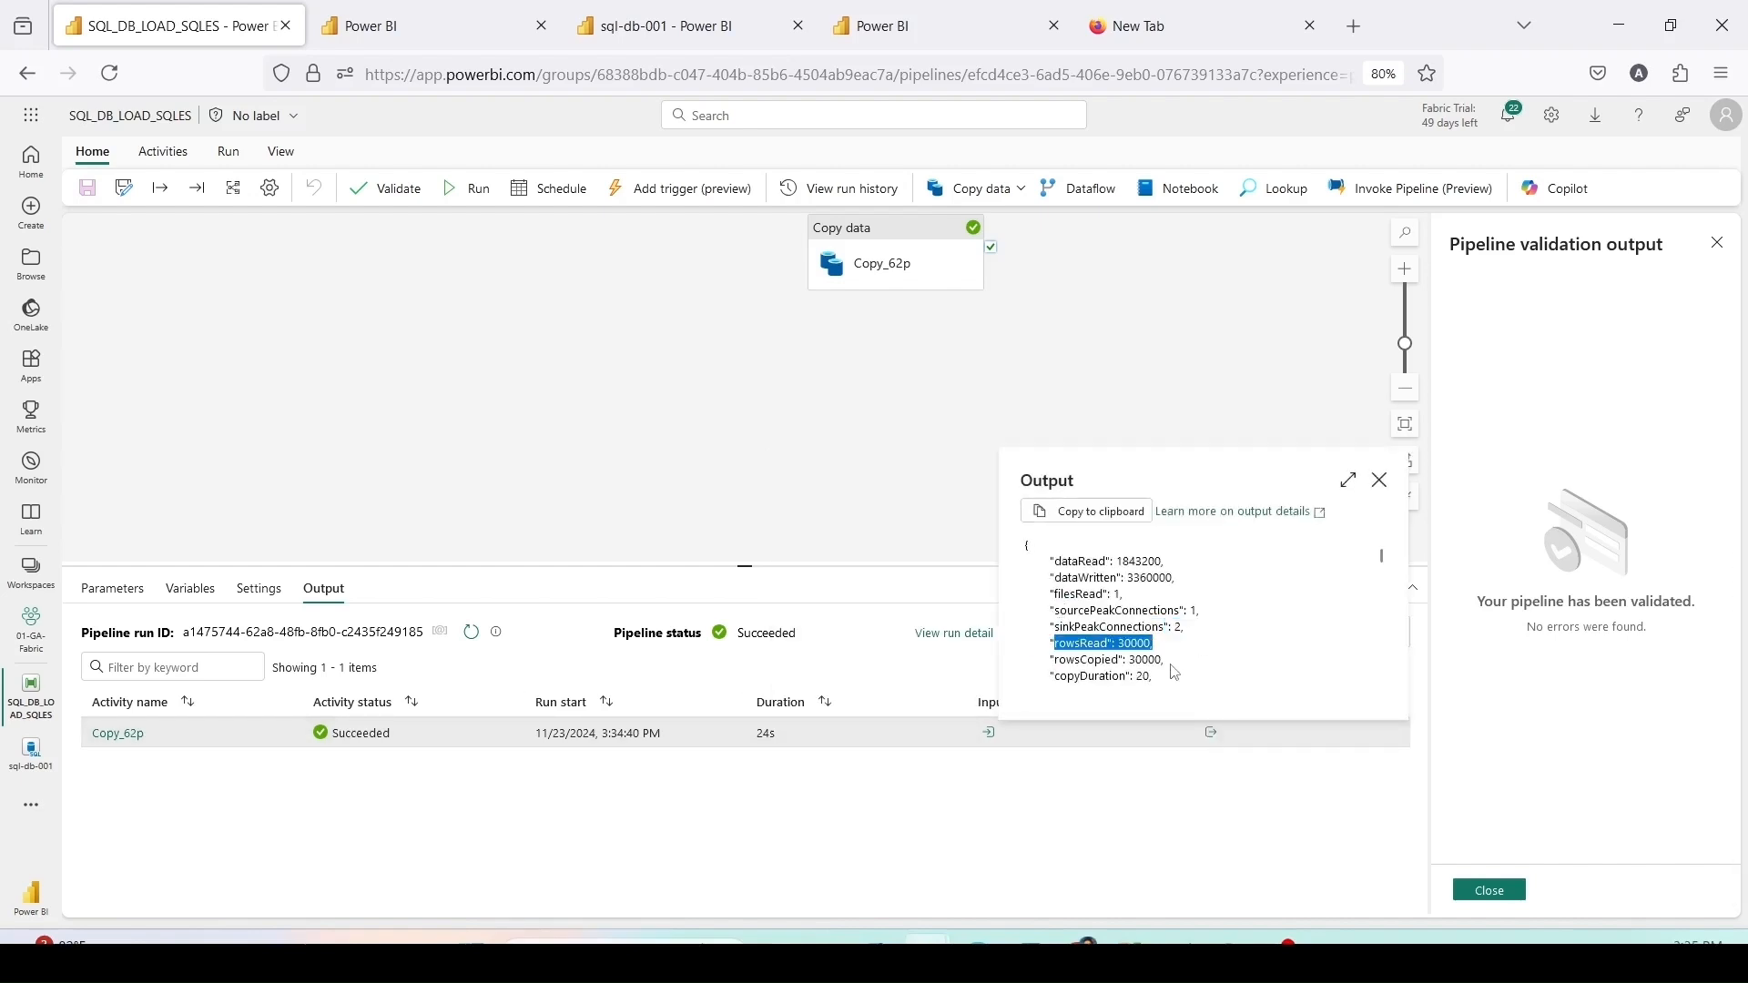
Step: Read through the copy activity's output details, including the number of rows copied, and close them
{"action": "scroll", "coordinate": [1171, 648], "scroll_direction": "down", "scroll_amount": 3}
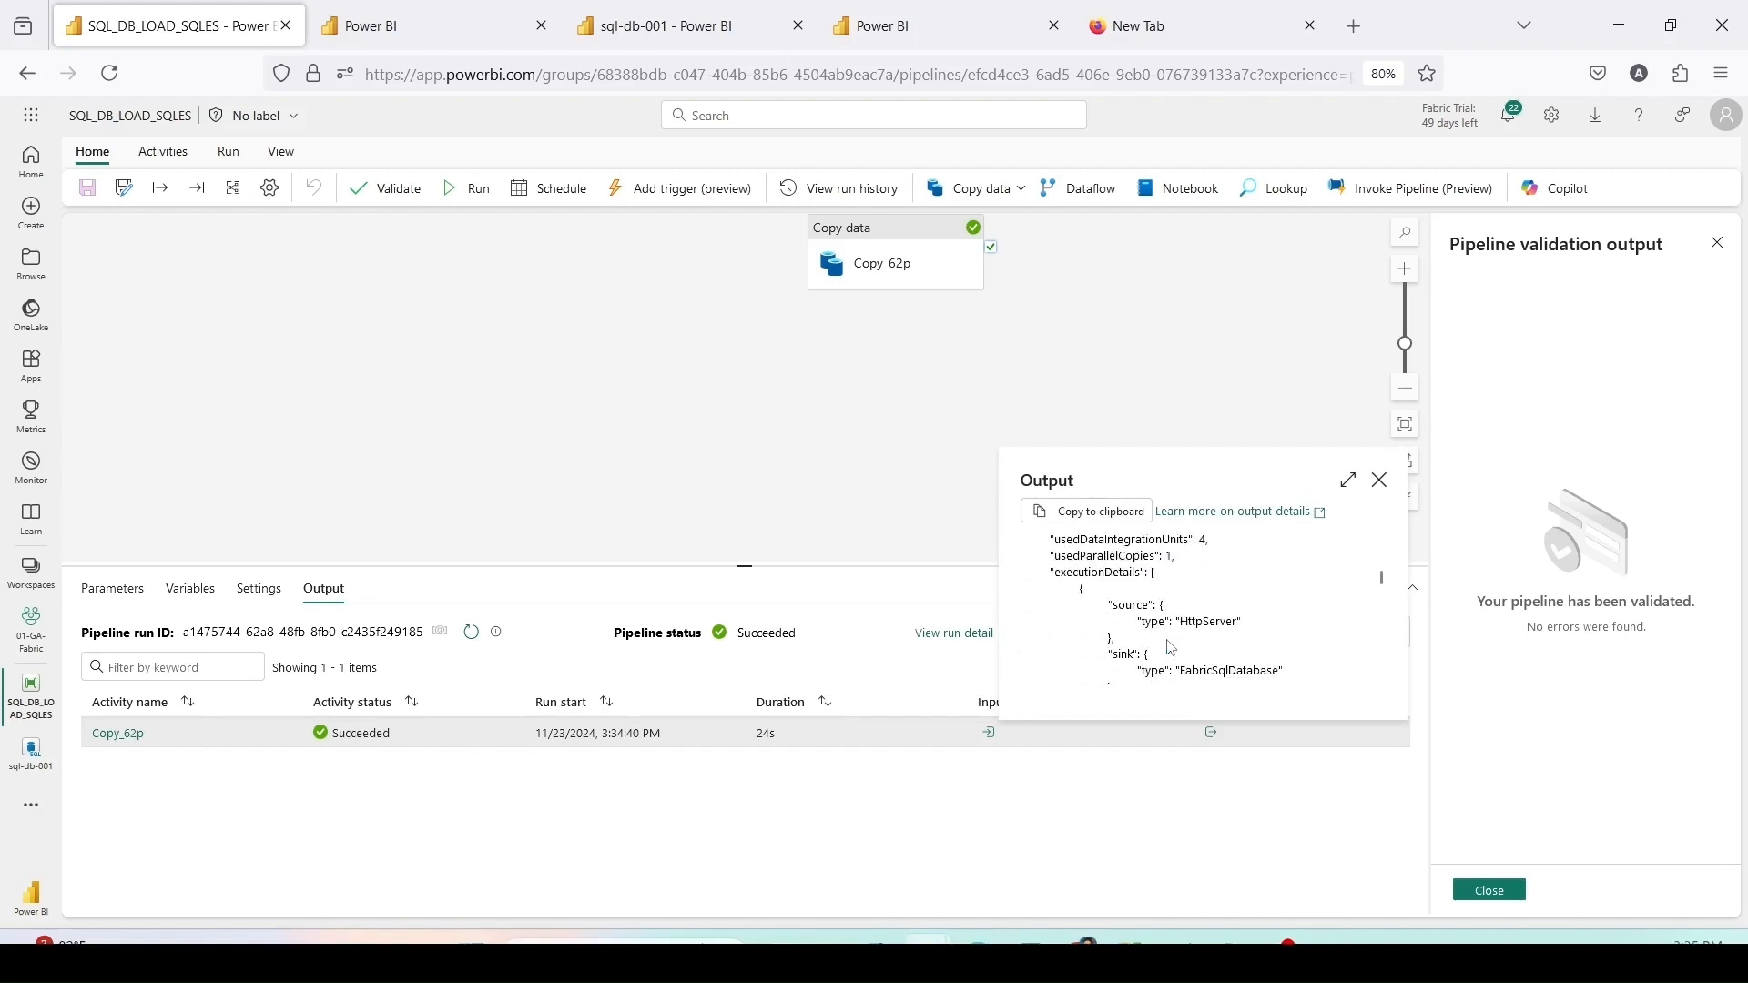
{"action": "scroll", "coordinate": [1197, 618], "scroll_direction": "up", "scroll_amount": 2}
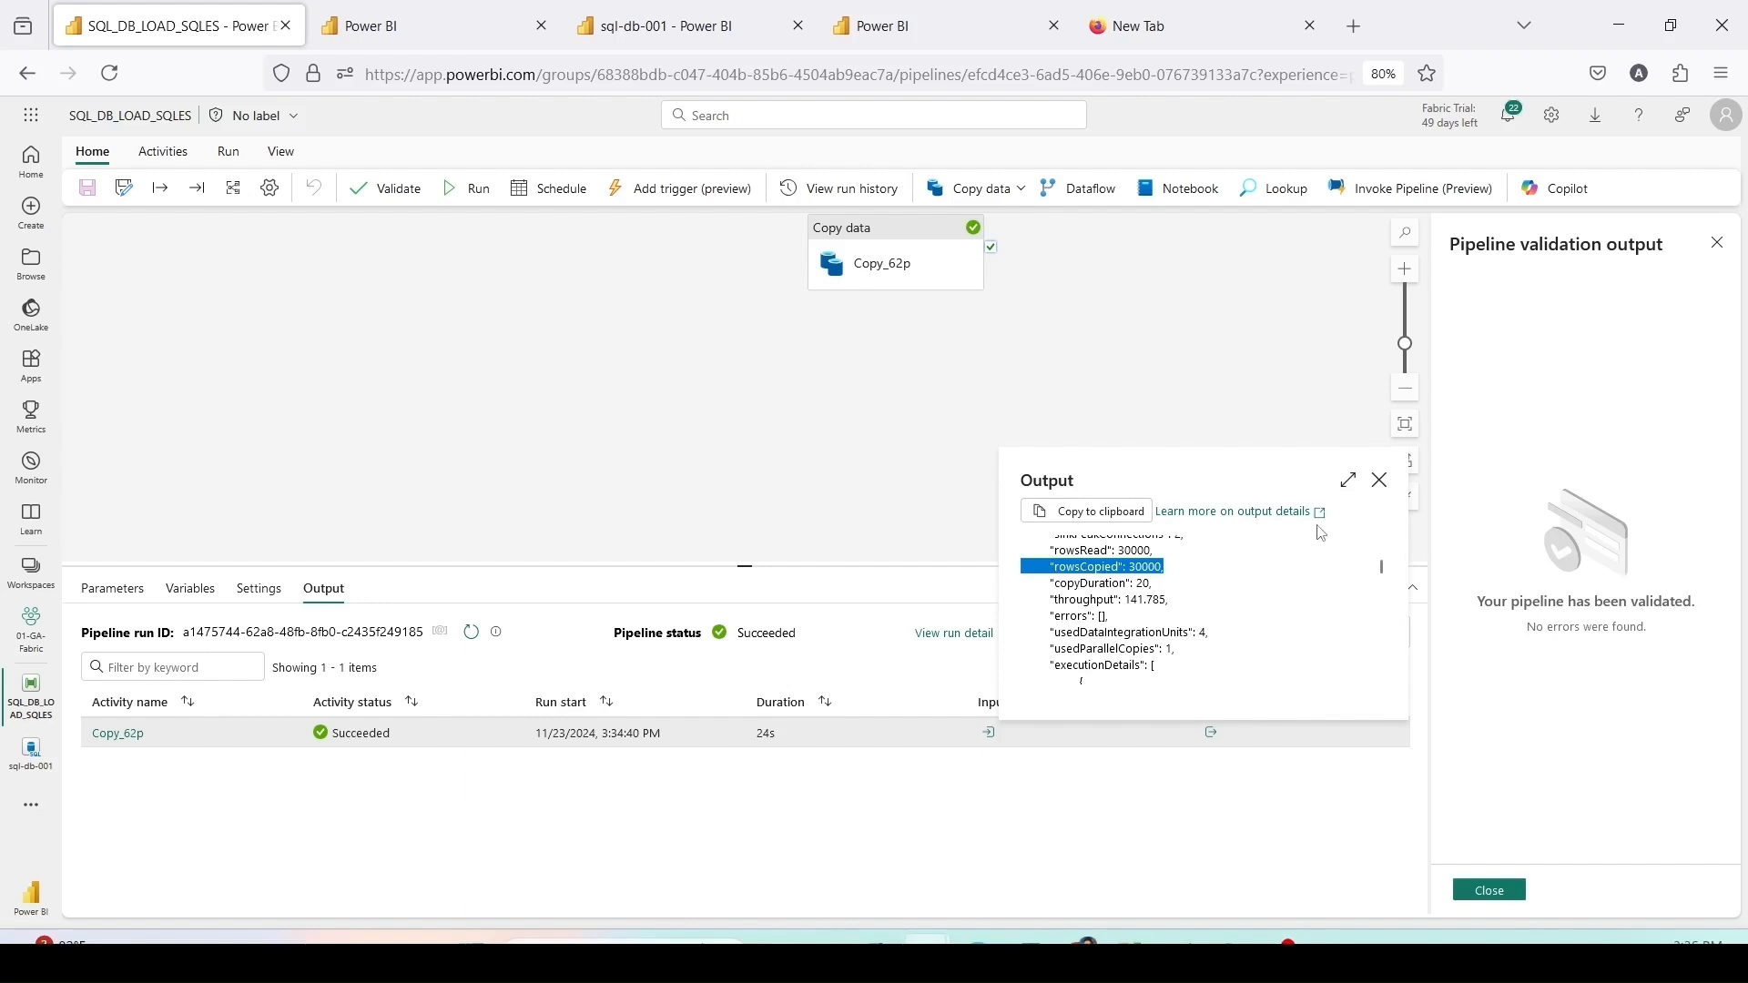
{"action": "left_click", "coordinate": [1380, 480]}
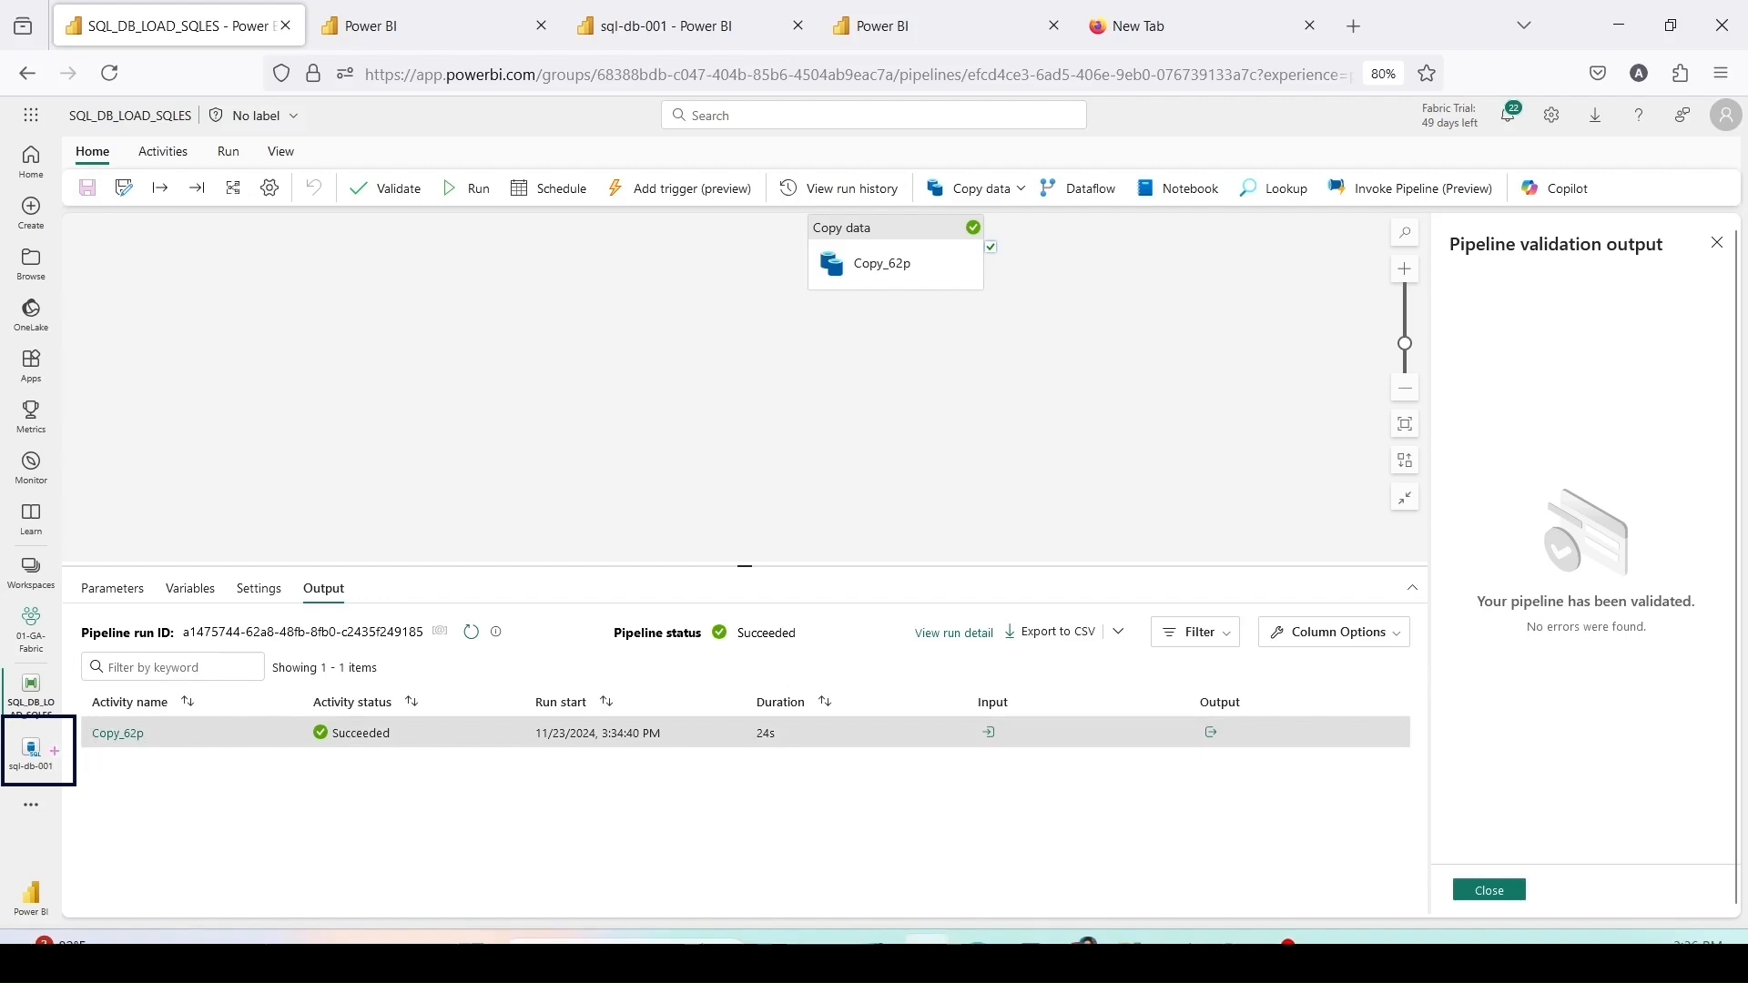
Step: Refresh the table list of the sql-db-001 database and select the top 1000 rows of the sales table
{"action": "left_click_drag", "start_coordinate": [2, 733], "coordinate": [92, 785]}
{"action": "key", "text": "Escape"}
{"action": "left_click", "coordinate": [33, 752]}
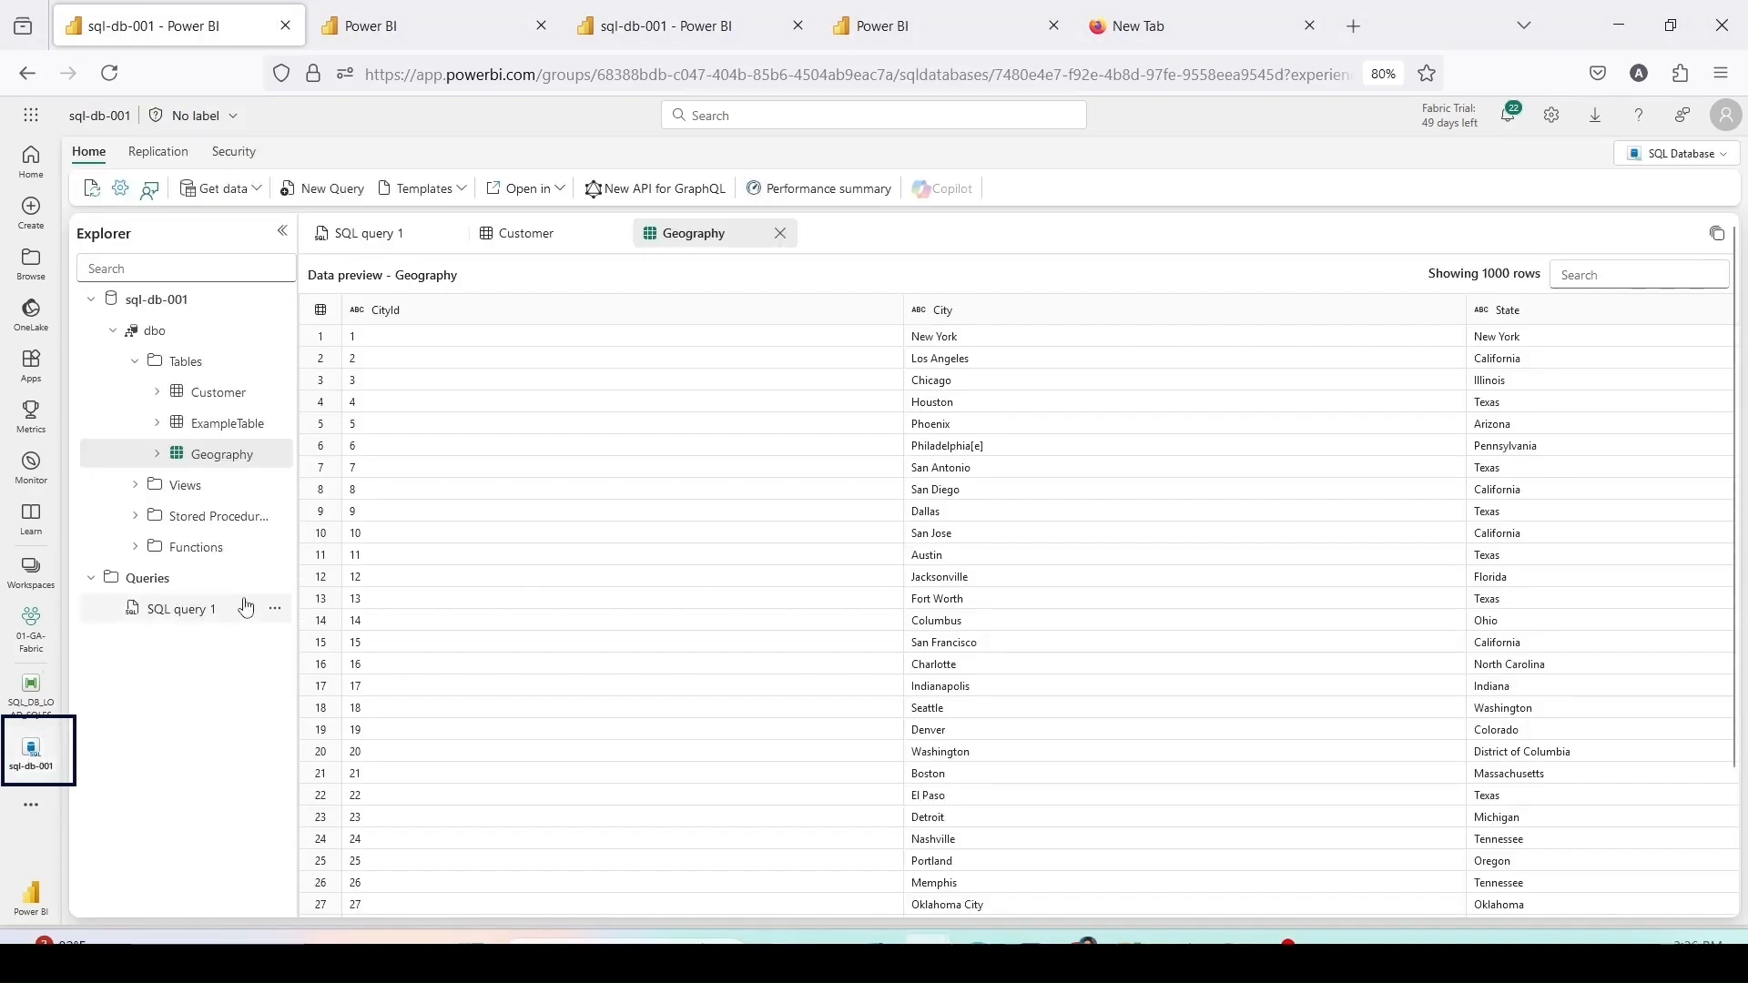
{"action": "left_click", "coordinate": [275, 360]}
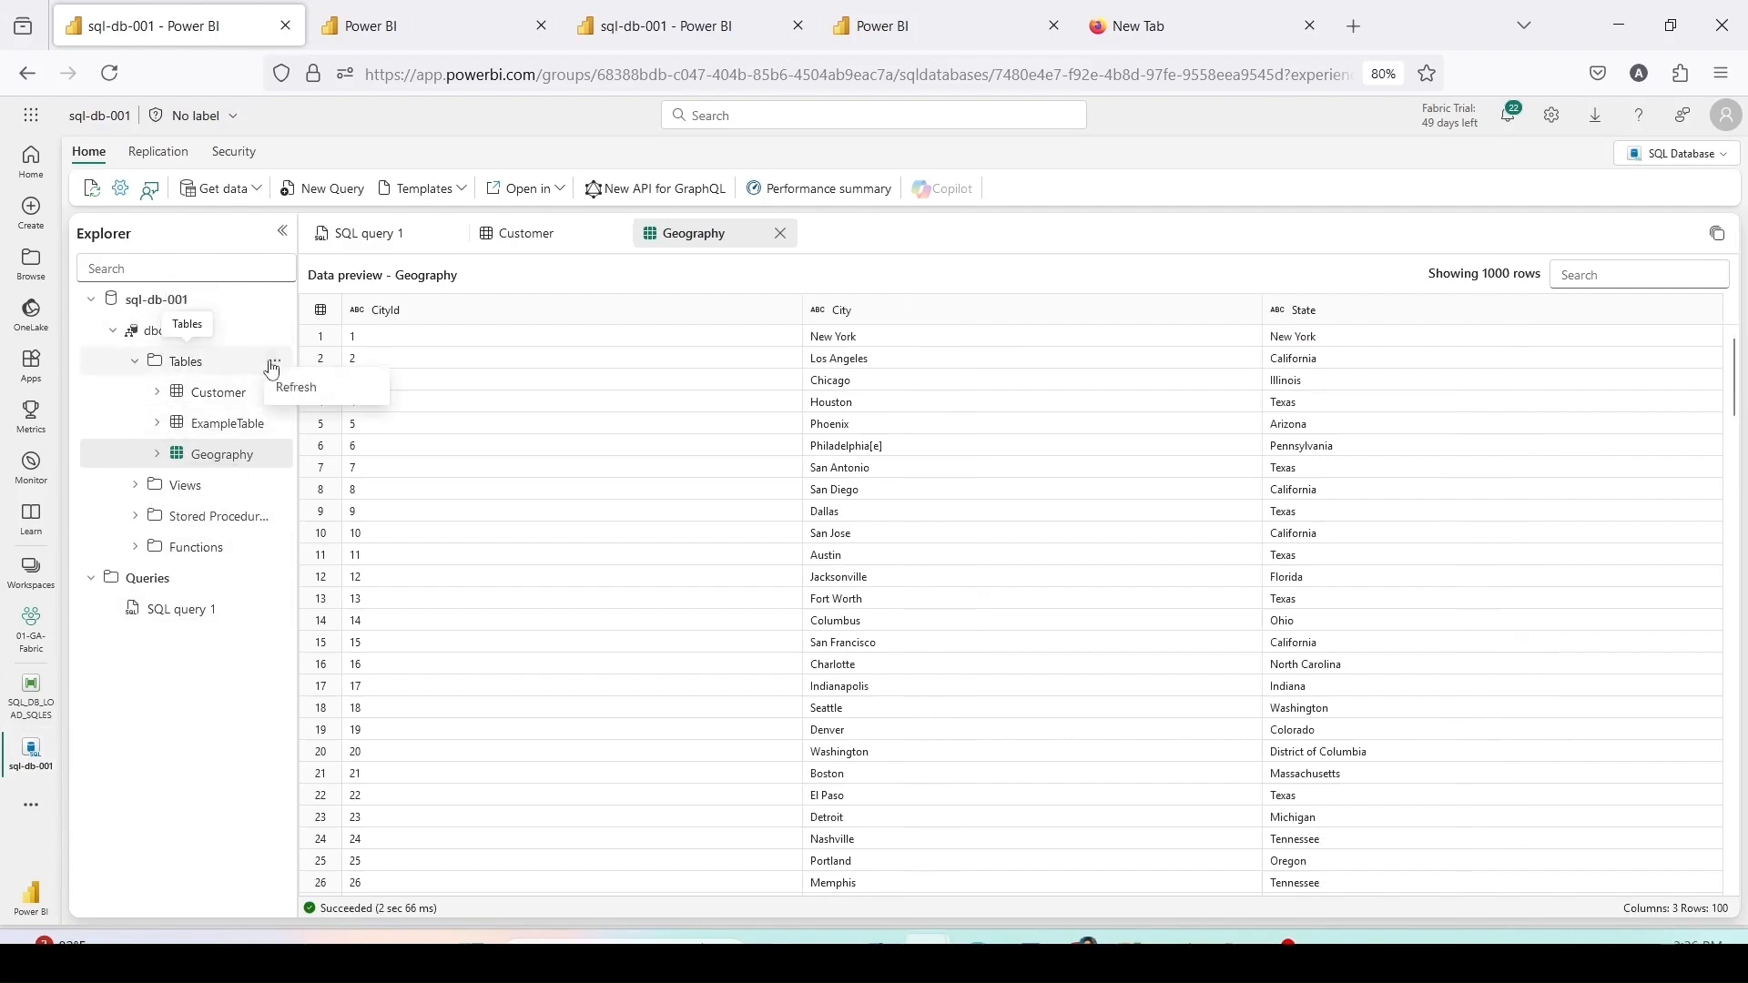
{"action": "left_click", "coordinate": [310, 395]}
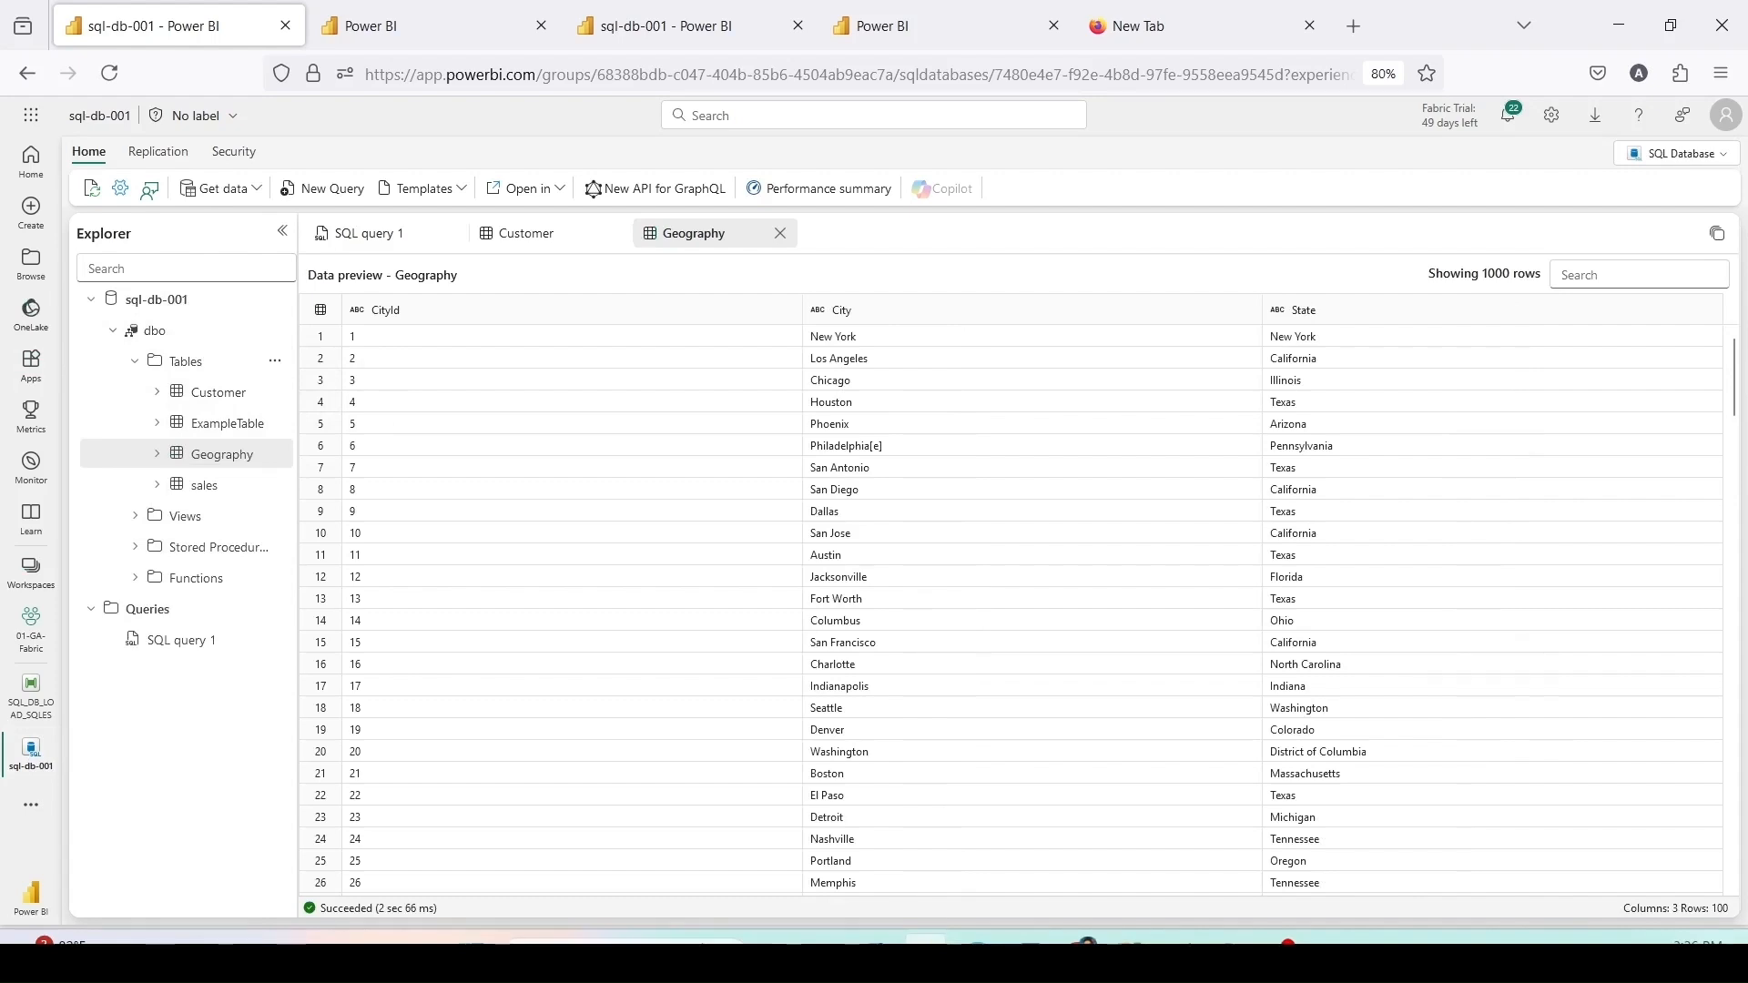
{"action": "right_click", "coordinate": [209, 488]}
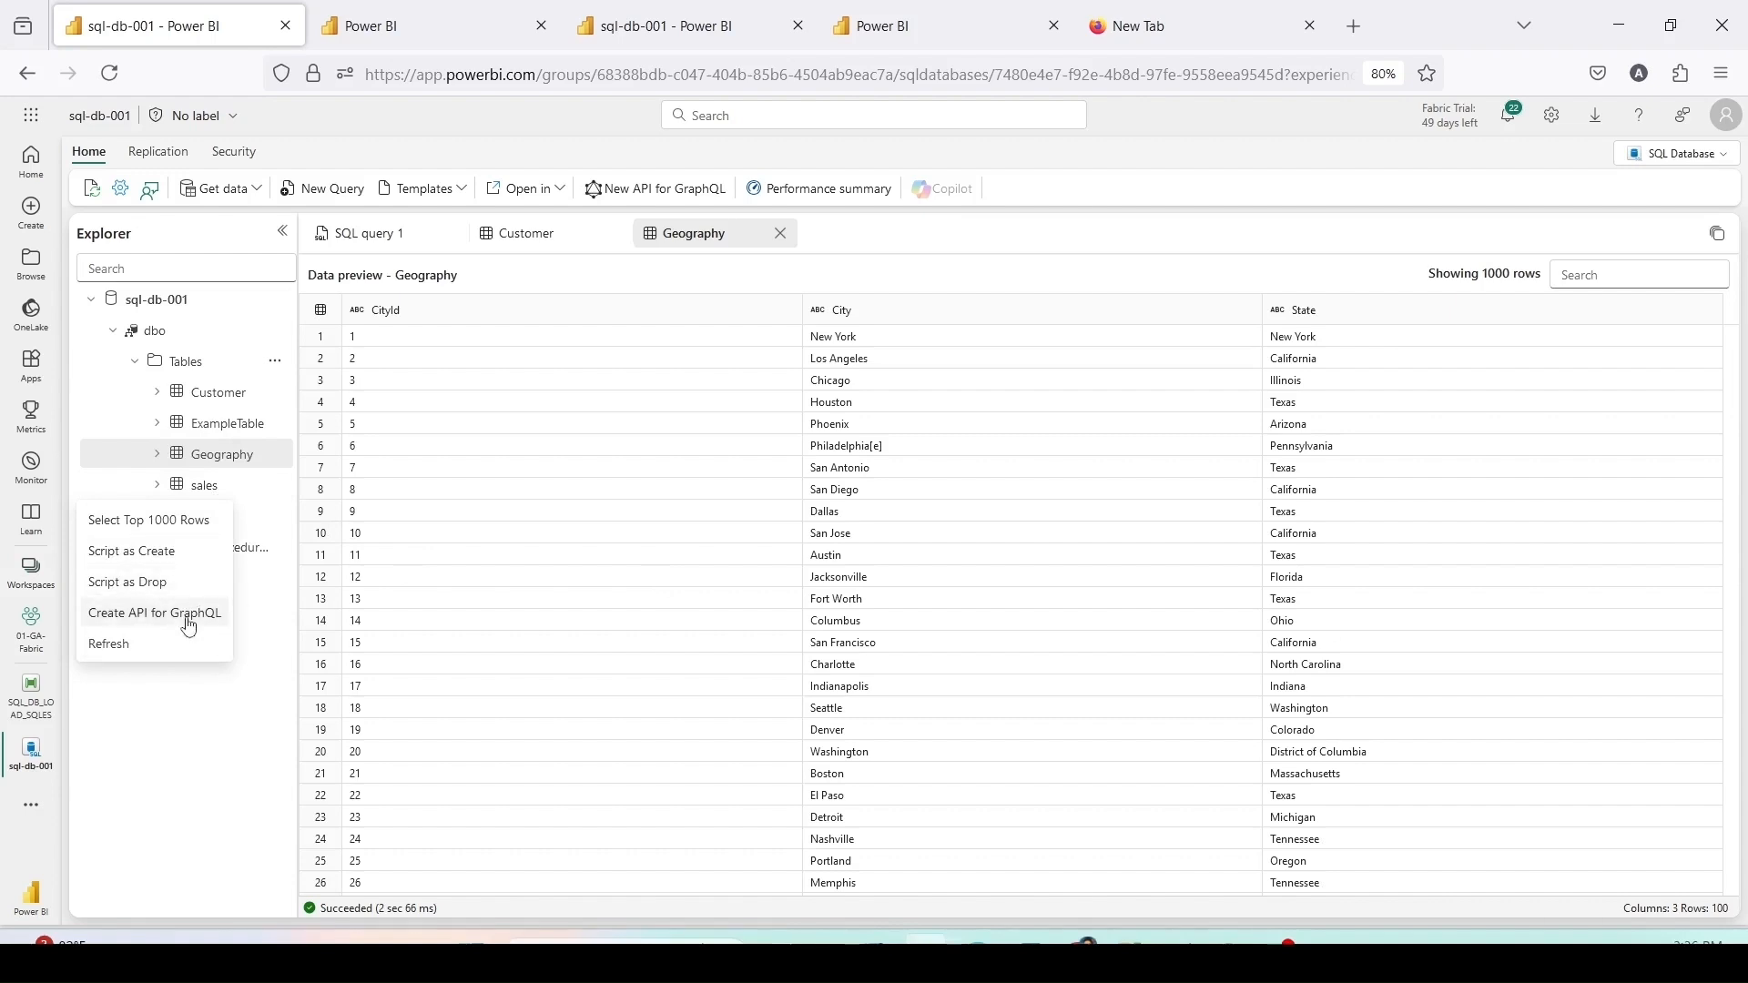
{"action": "left_click", "coordinate": [188, 520]}
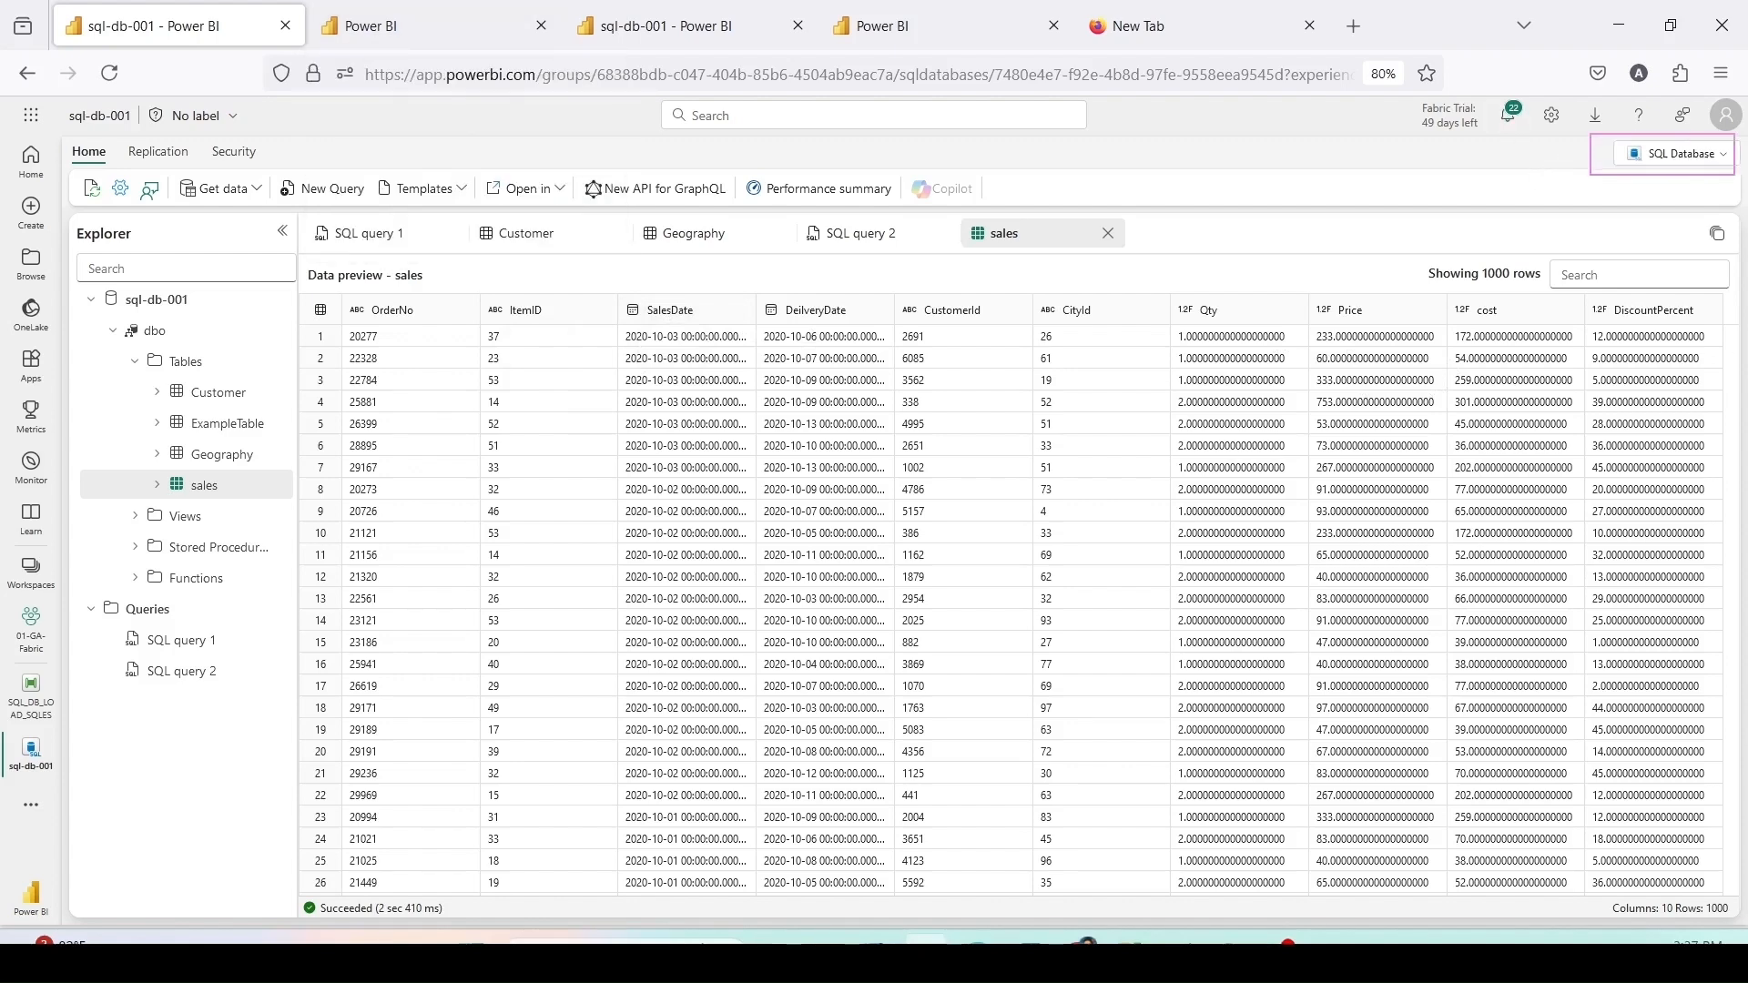
Step: In the sql-db-001 SQL analytics endpoint, query the top 100 rows of sales and preview the Customer and Geography tables
{"action": "left_click", "coordinate": [425, 41]}
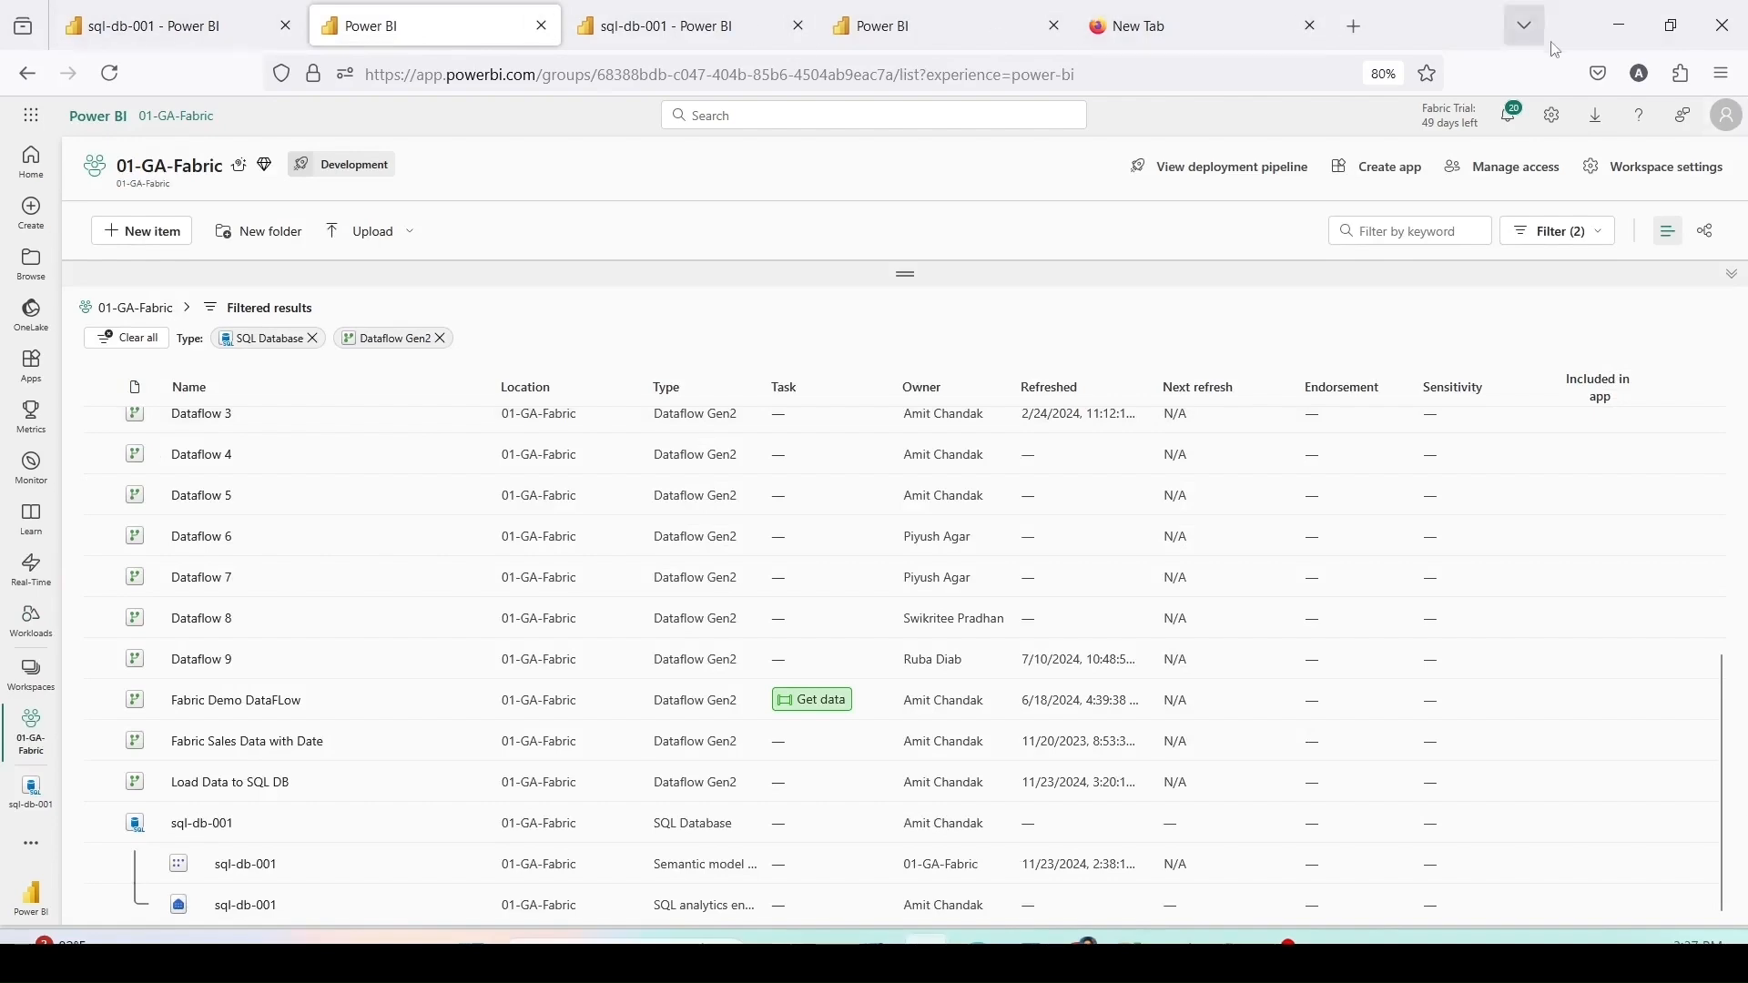
{"action": "left_click", "coordinate": [642, 37]}
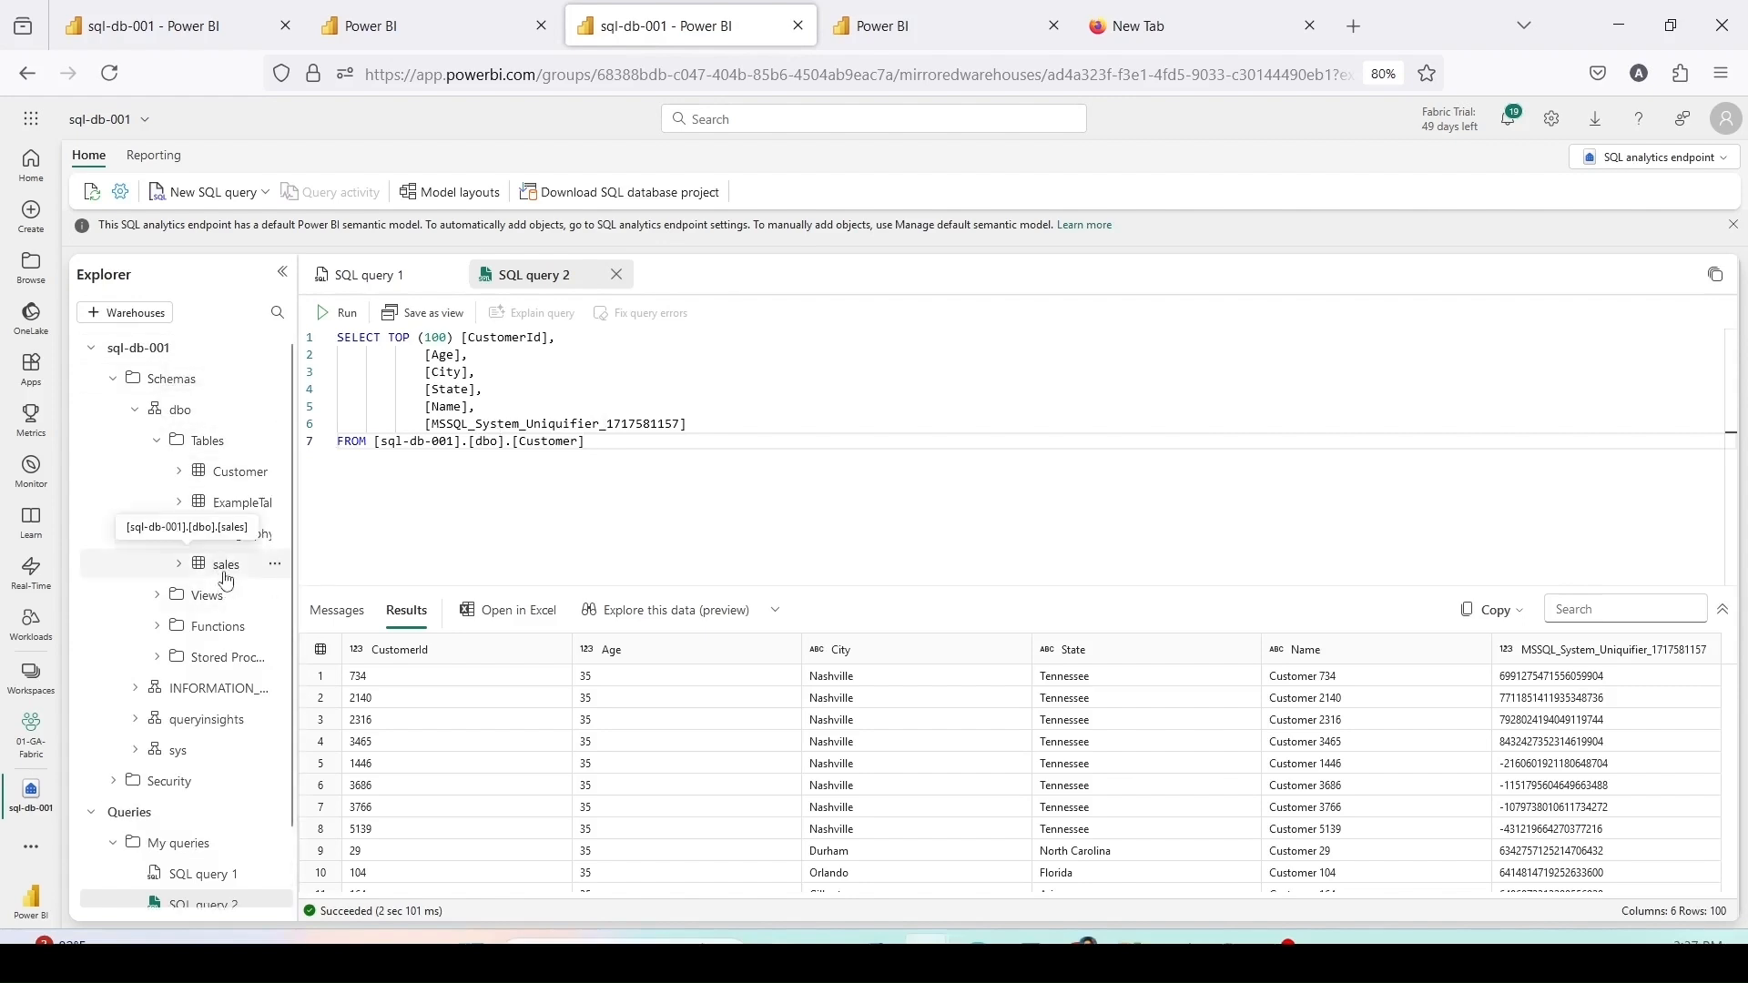
{"action": "right_click", "coordinate": [219, 571]}
{"action": "mouse_move", "coordinate": [182, 599]}
{"action": "left_click", "coordinate": [278, 606]}
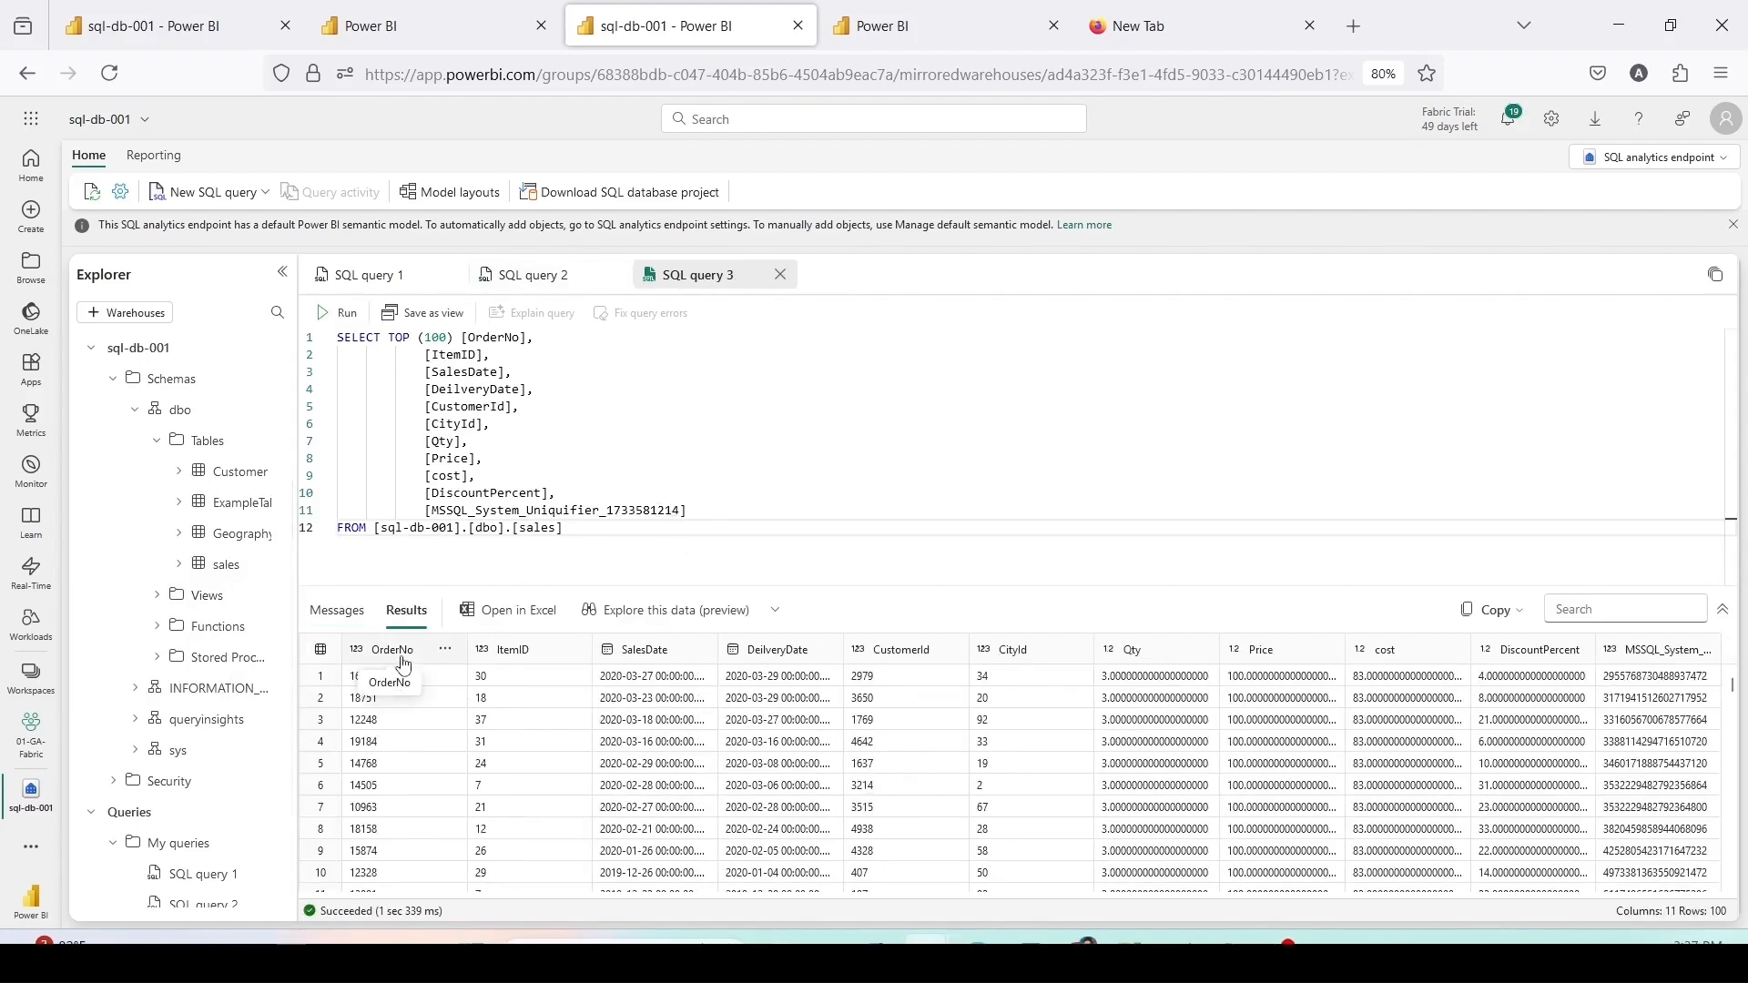
{"action": "left_click", "coordinate": [233, 471]}
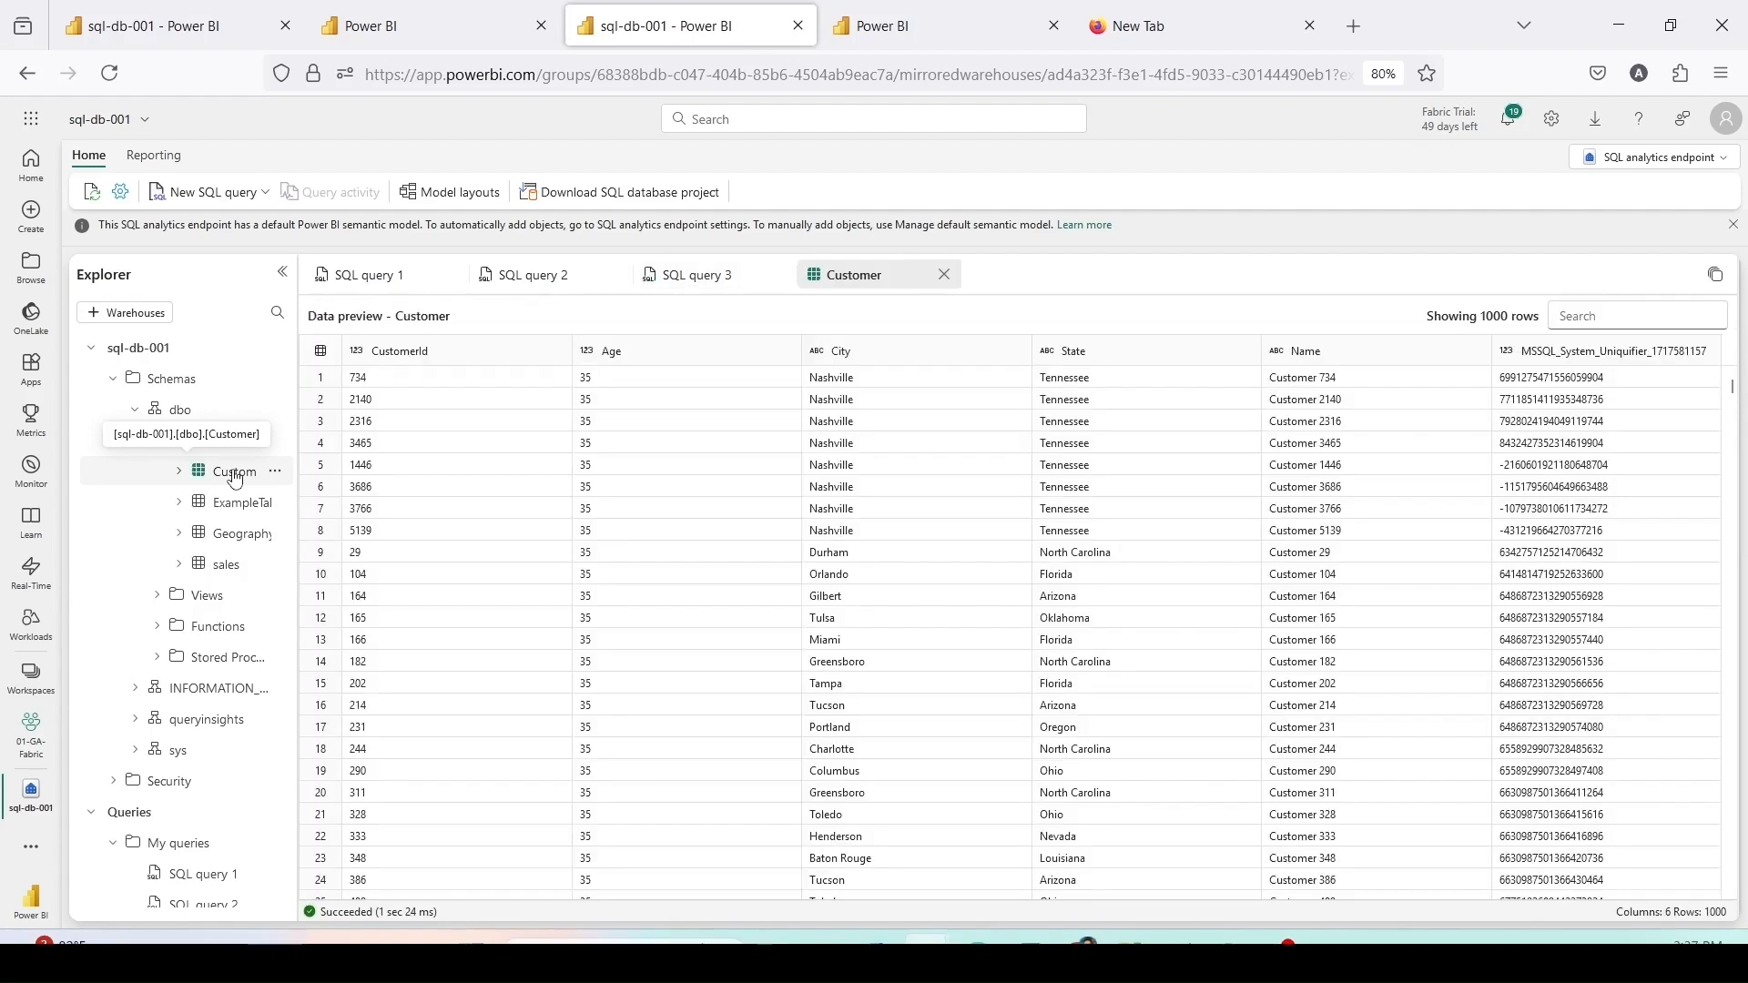
{"action": "left_click", "coordinate": [239, 533]}
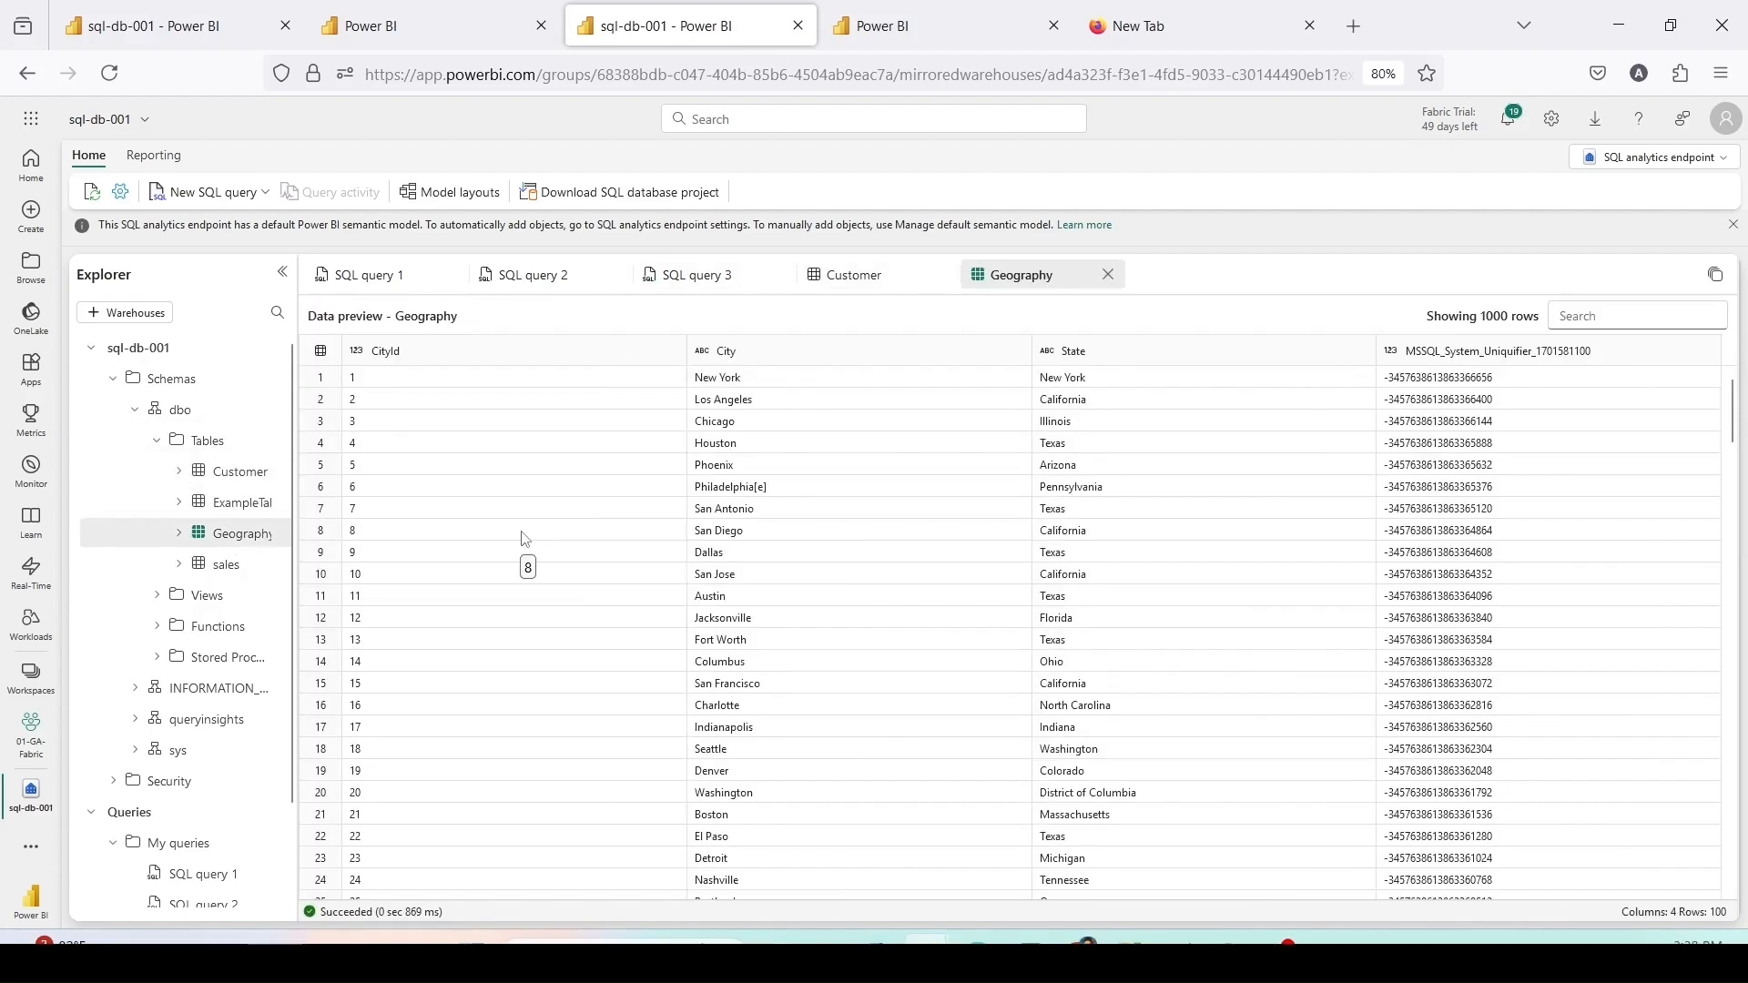
Step: Create a new copy job named "Copy to SQL DB" in the 01-GA-Fabric workspace
{"action": "left_click", "coordinate": [129, 30]}
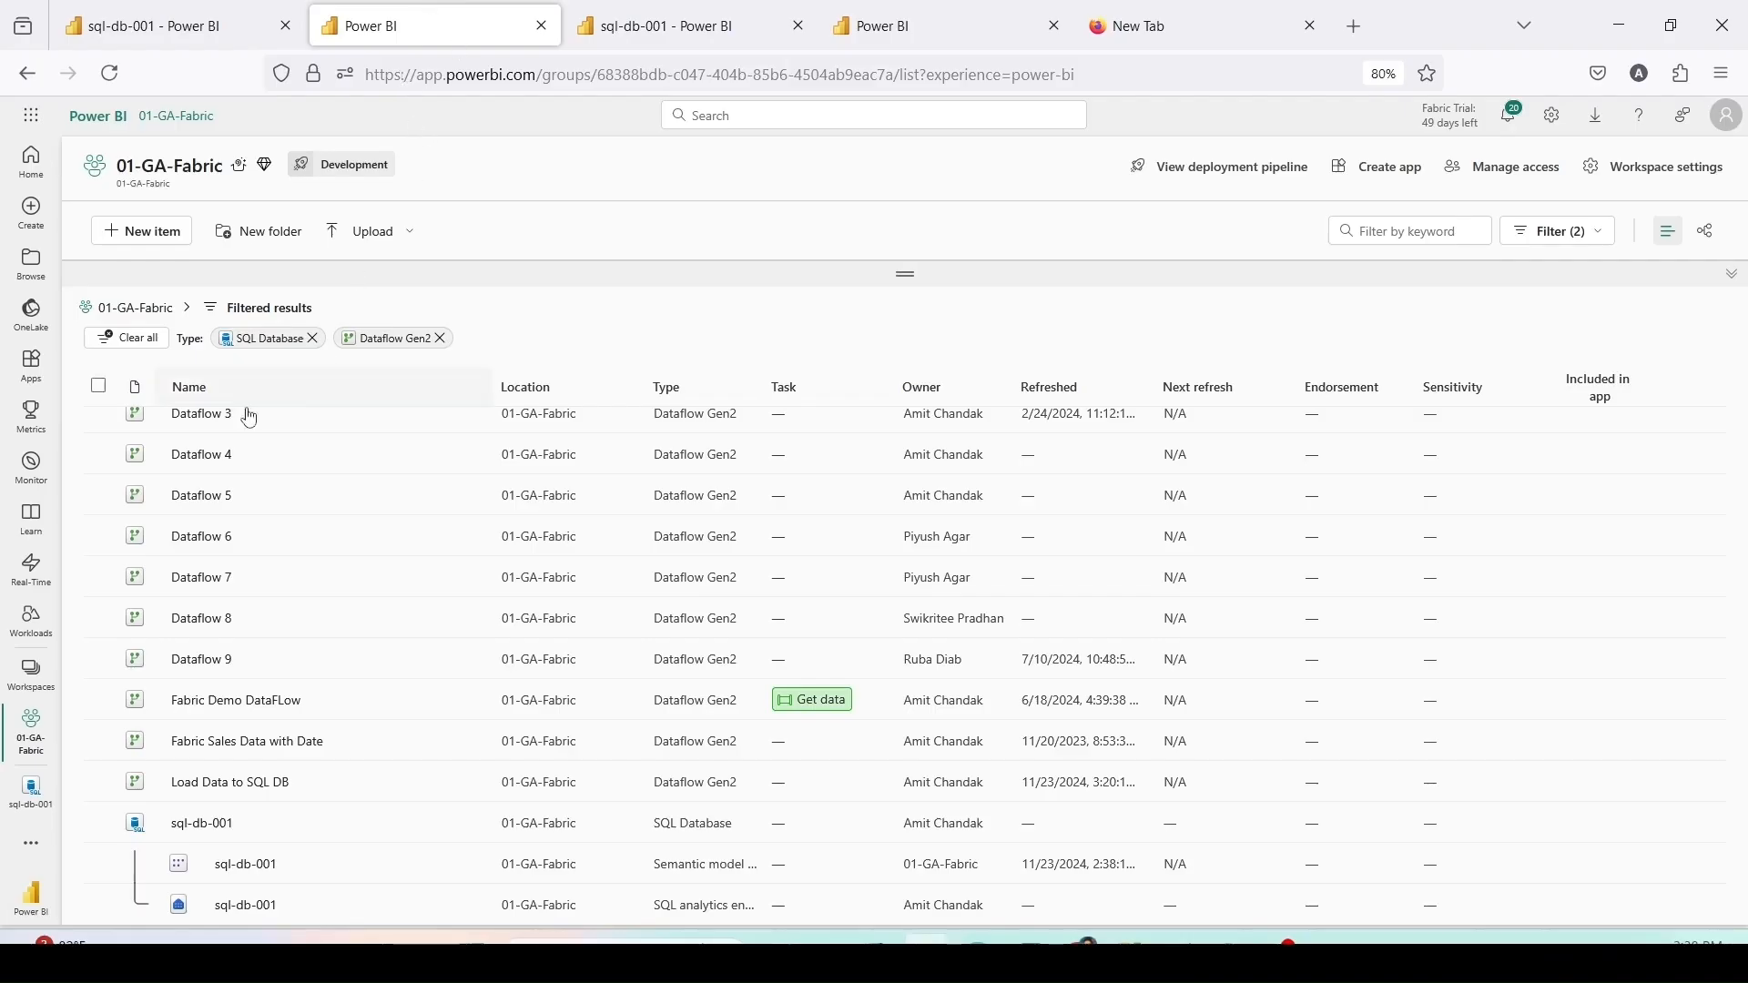
{"action": "scroll", "coordinate": [209, 500], "scroll_direction": "up", "scroll_amount": 3}
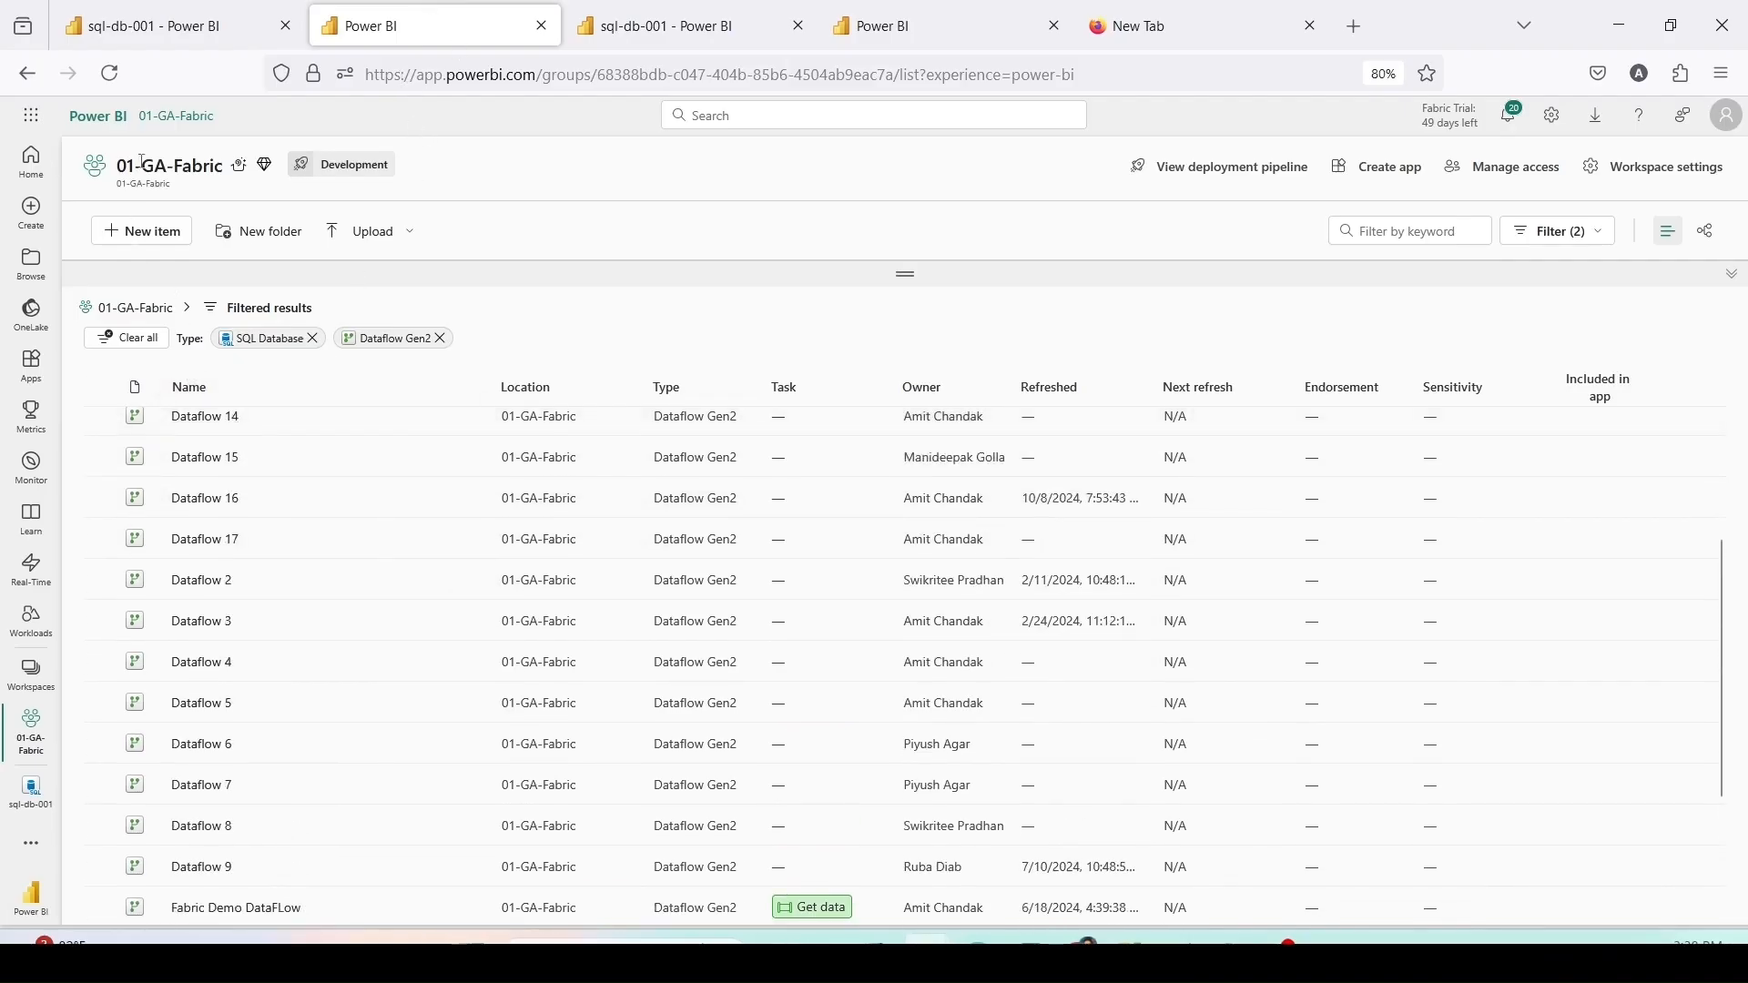
{"action": "left_click", "coordinate": [162, 244]}
{"action": "scroll", "coordinate": [1047, 410], "scroll_direction": "down", "scroll_amount": 5}
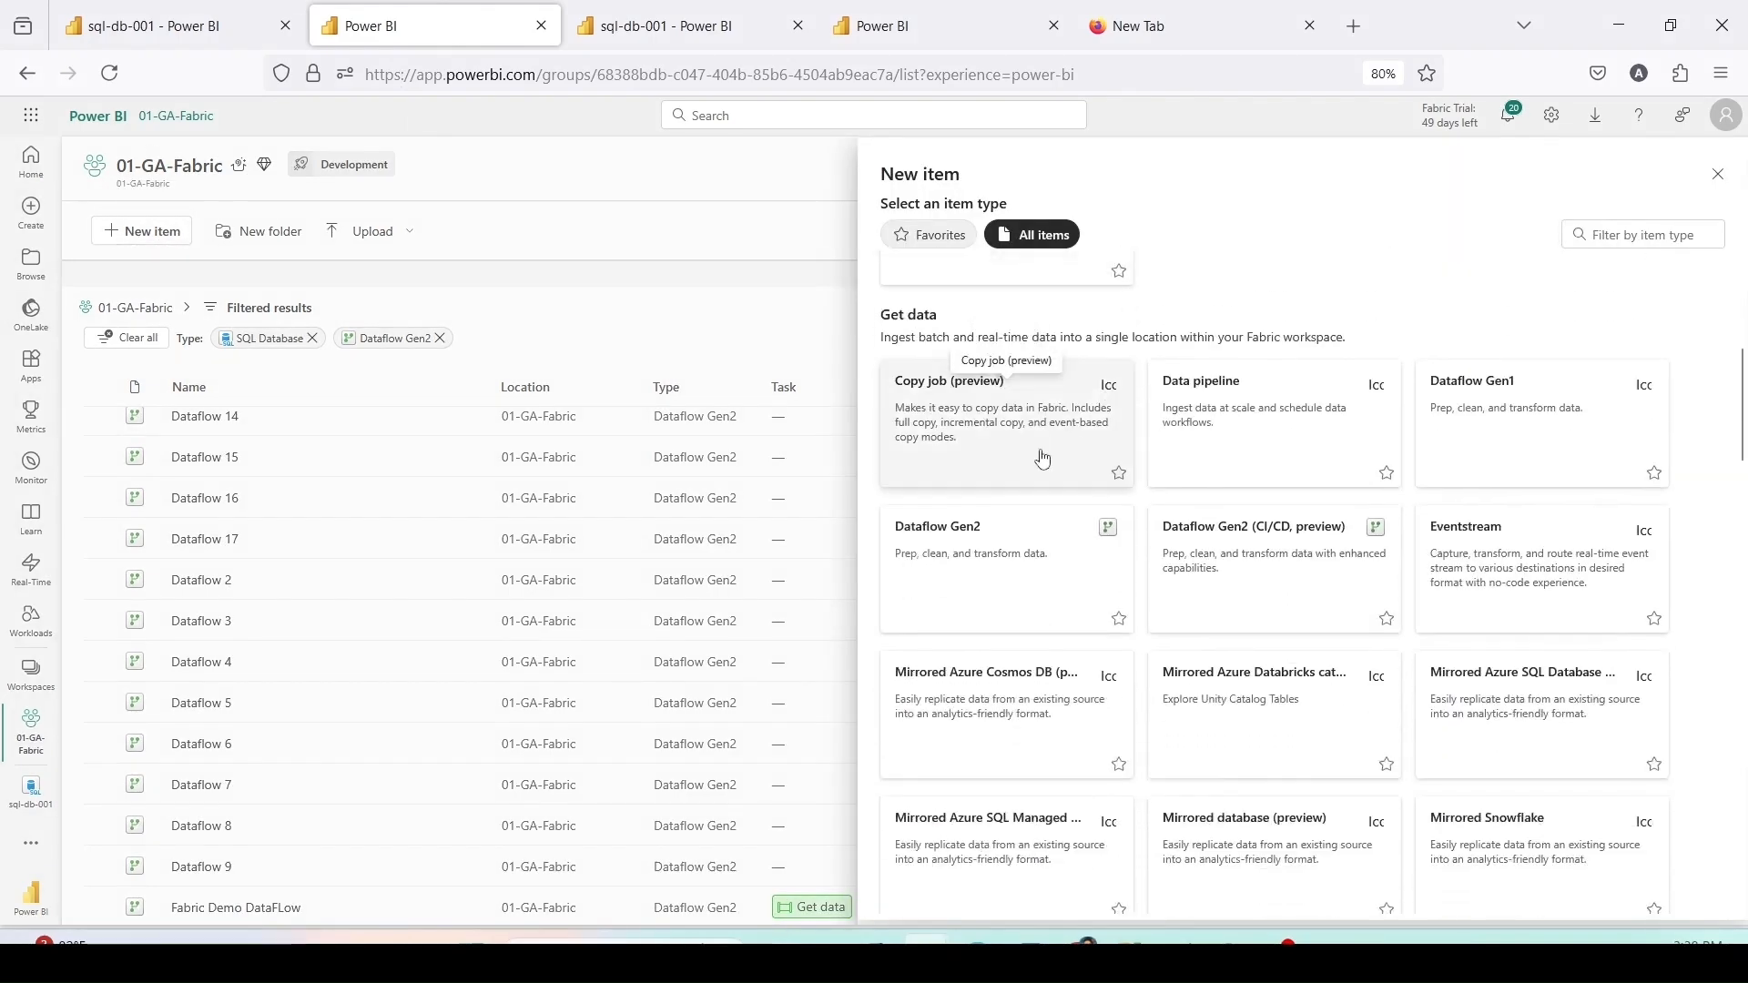
{"action": "left_click", "coordinate": [1000, 437]}
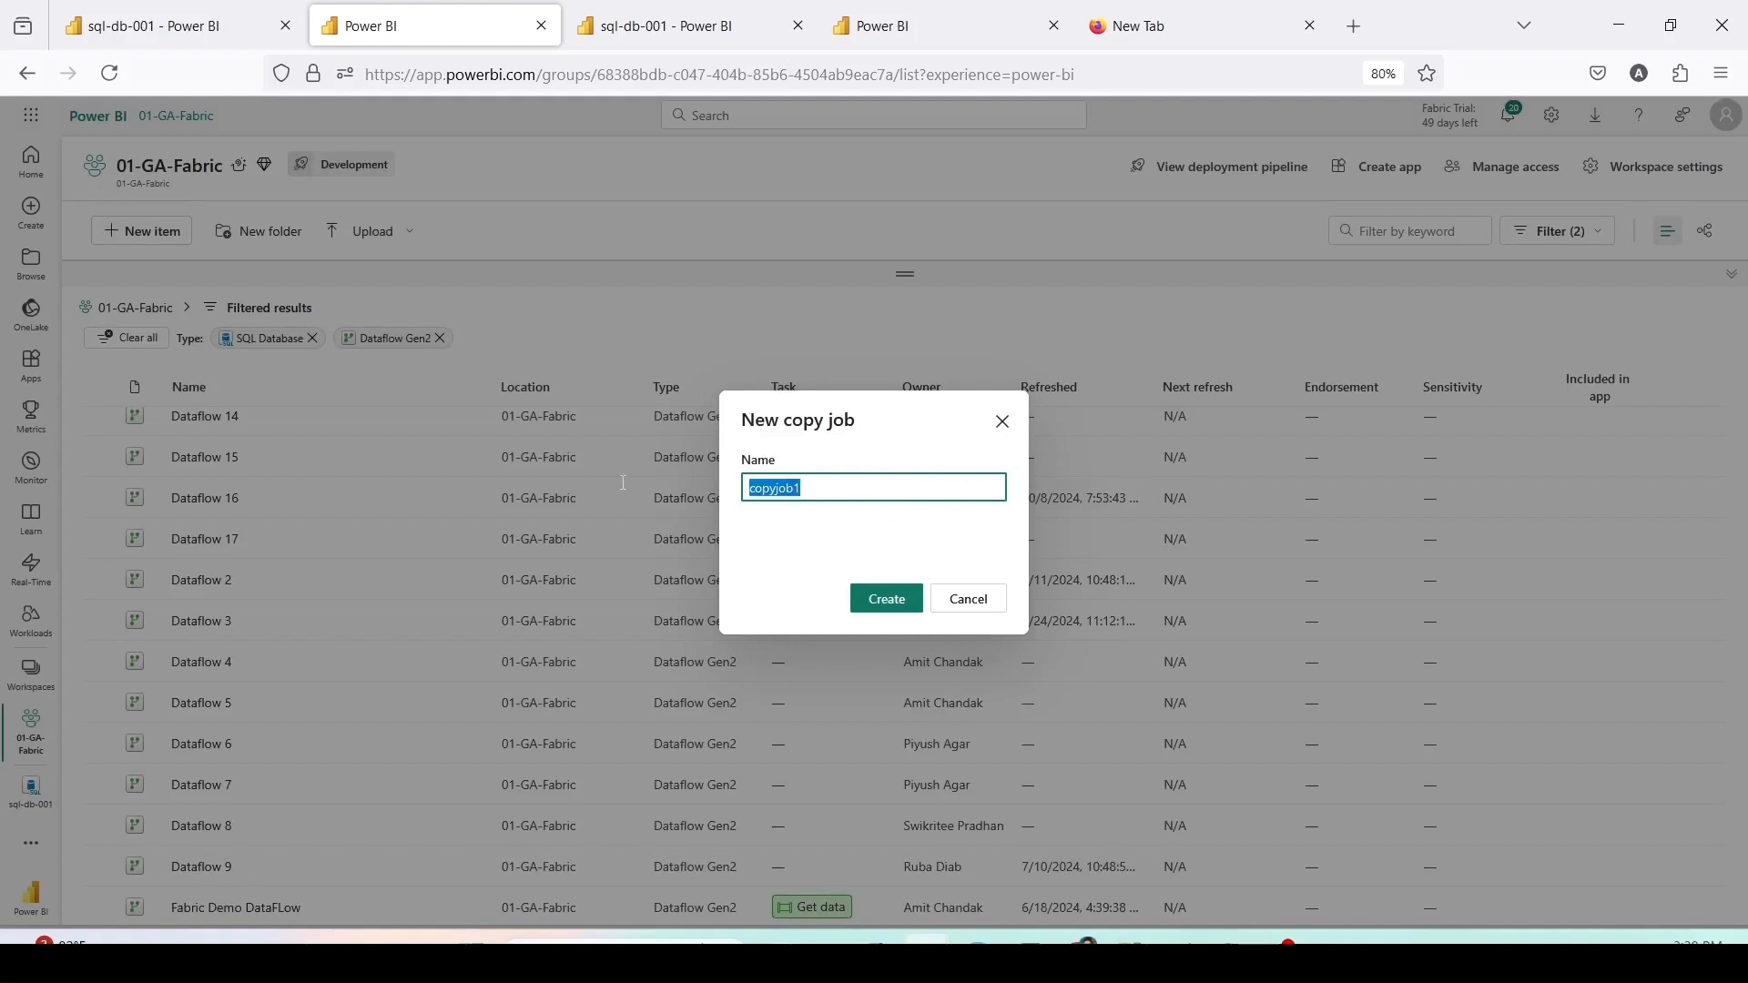
{"action": "type", "text": "Copy to SQL DB"}
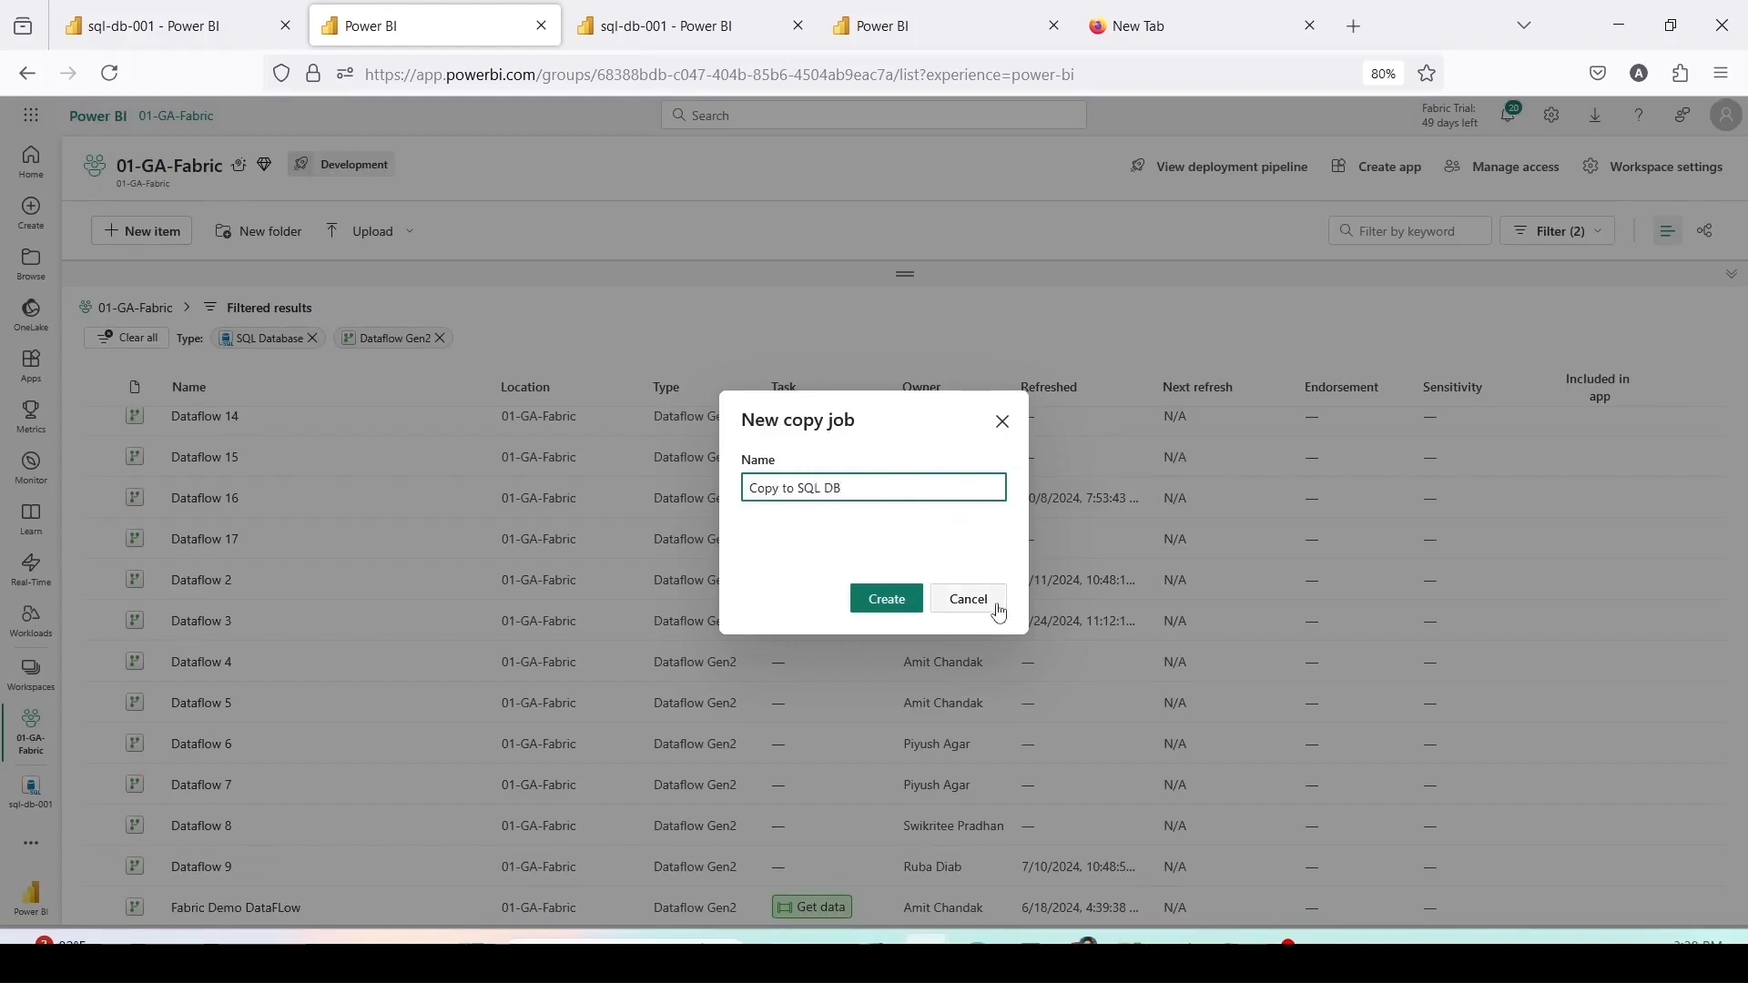
{"action": "left_click", "coordinate": [892, 602]}
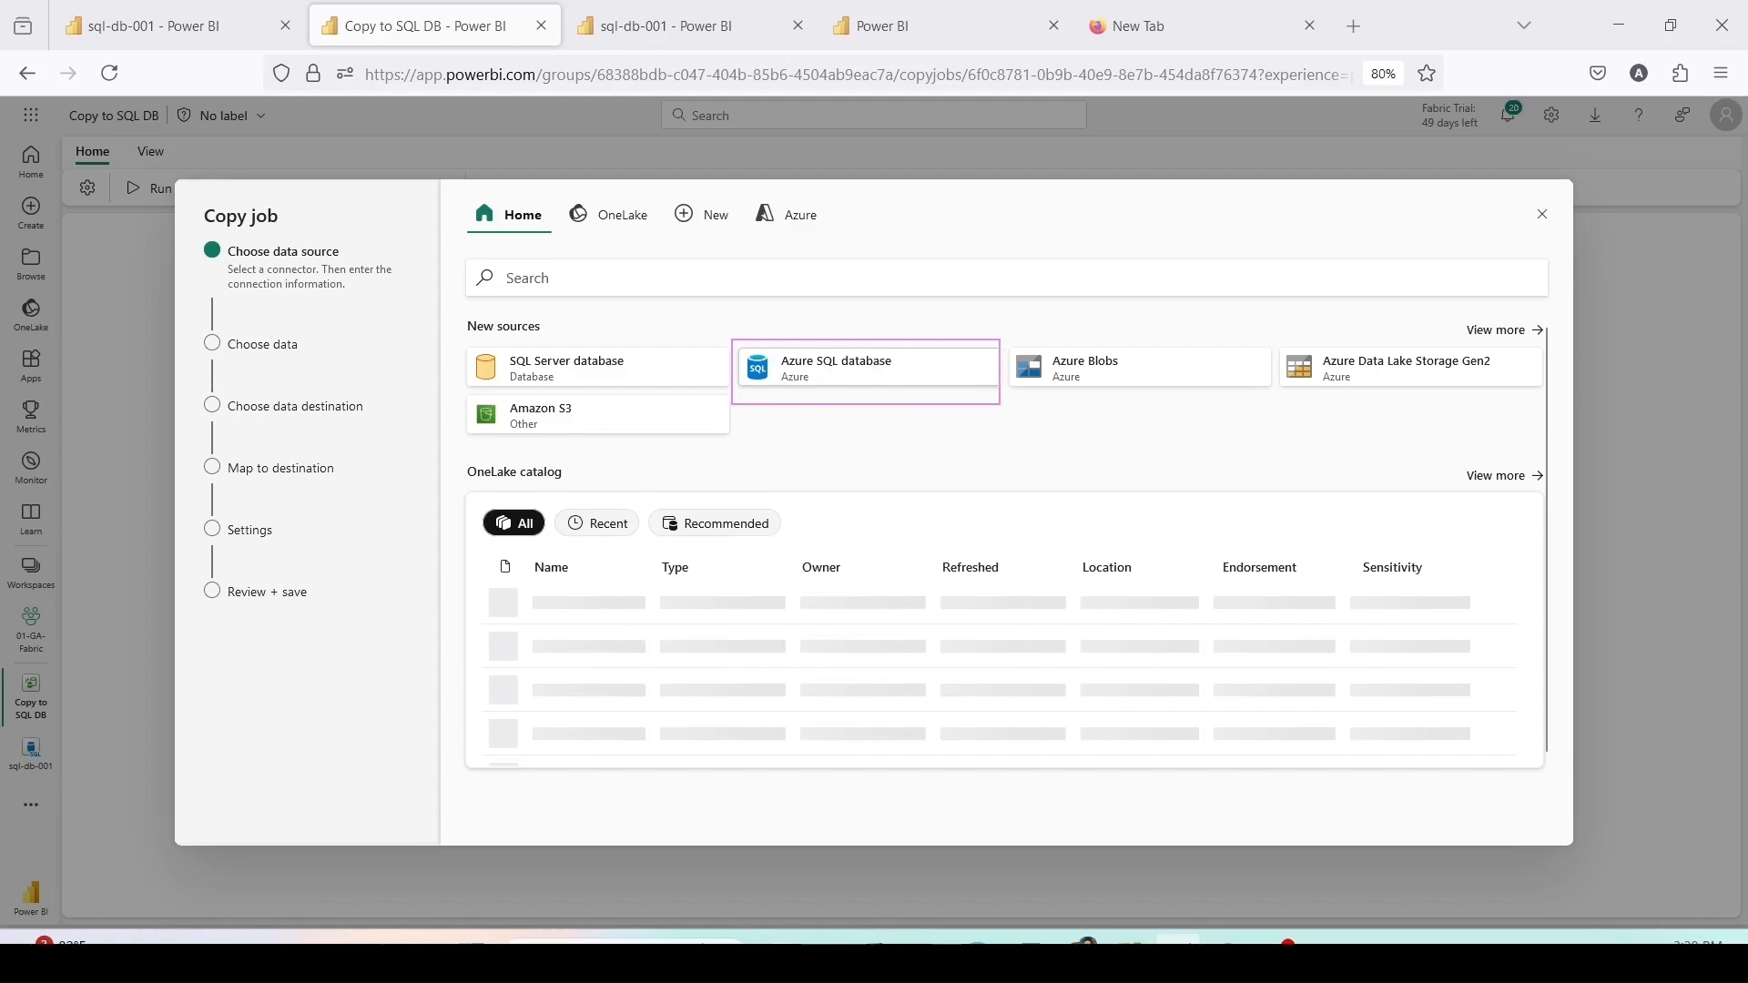
Step: Connect the copy job to an Azure SQL database source with server amitazuresql.database.windows.net and database demo
{"action": "left_click", "coordinate": [946, 378]}
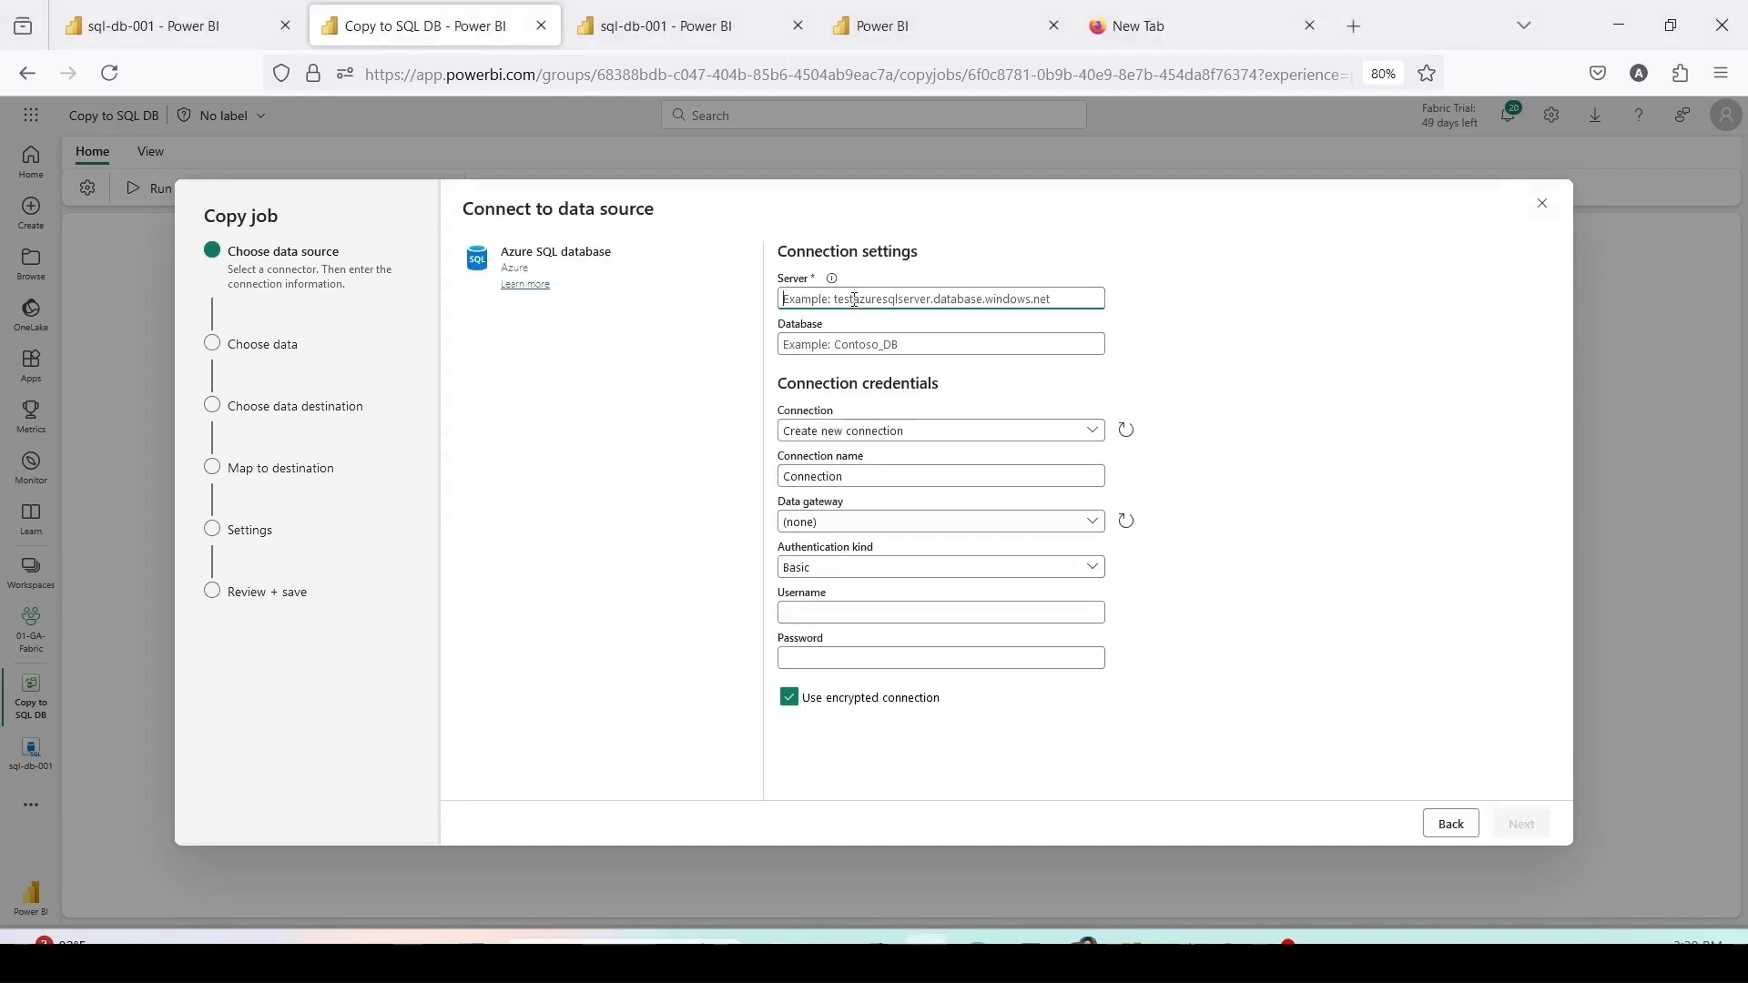
{"action": "left_click", "coordinate": [874, 346]}
{"action": "type", "text": "demo"}
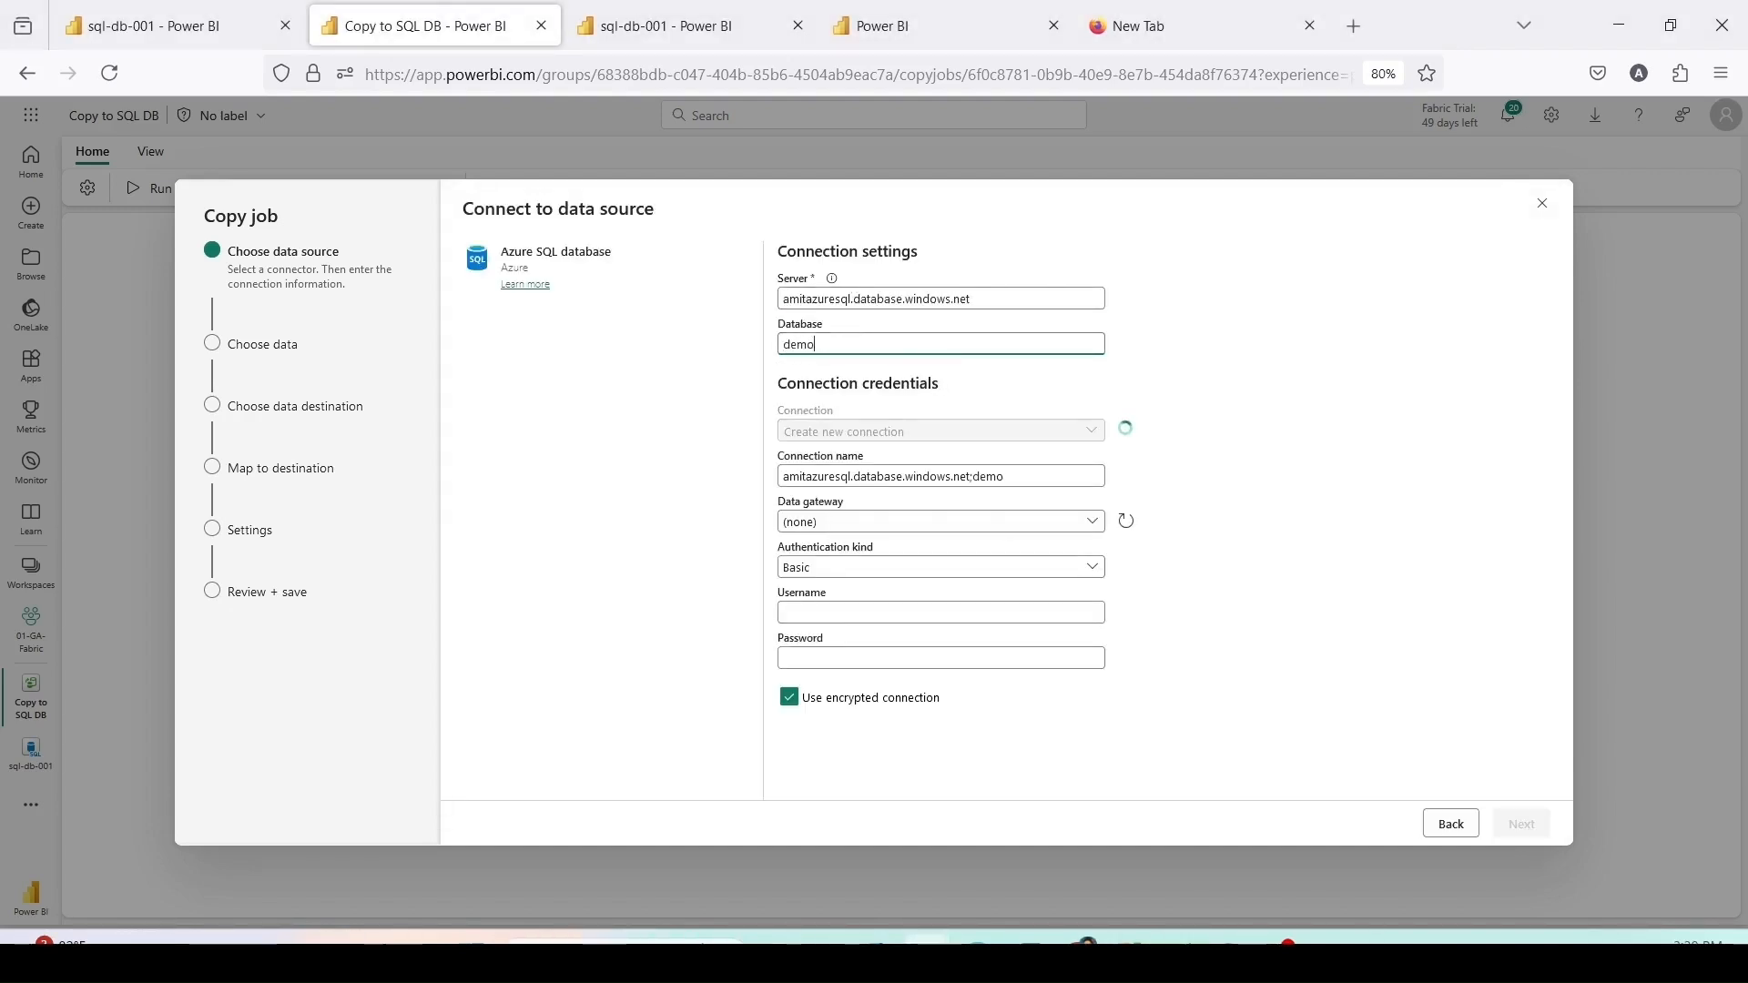
{"action": "left_click", "coordinate": [1522, 824]}
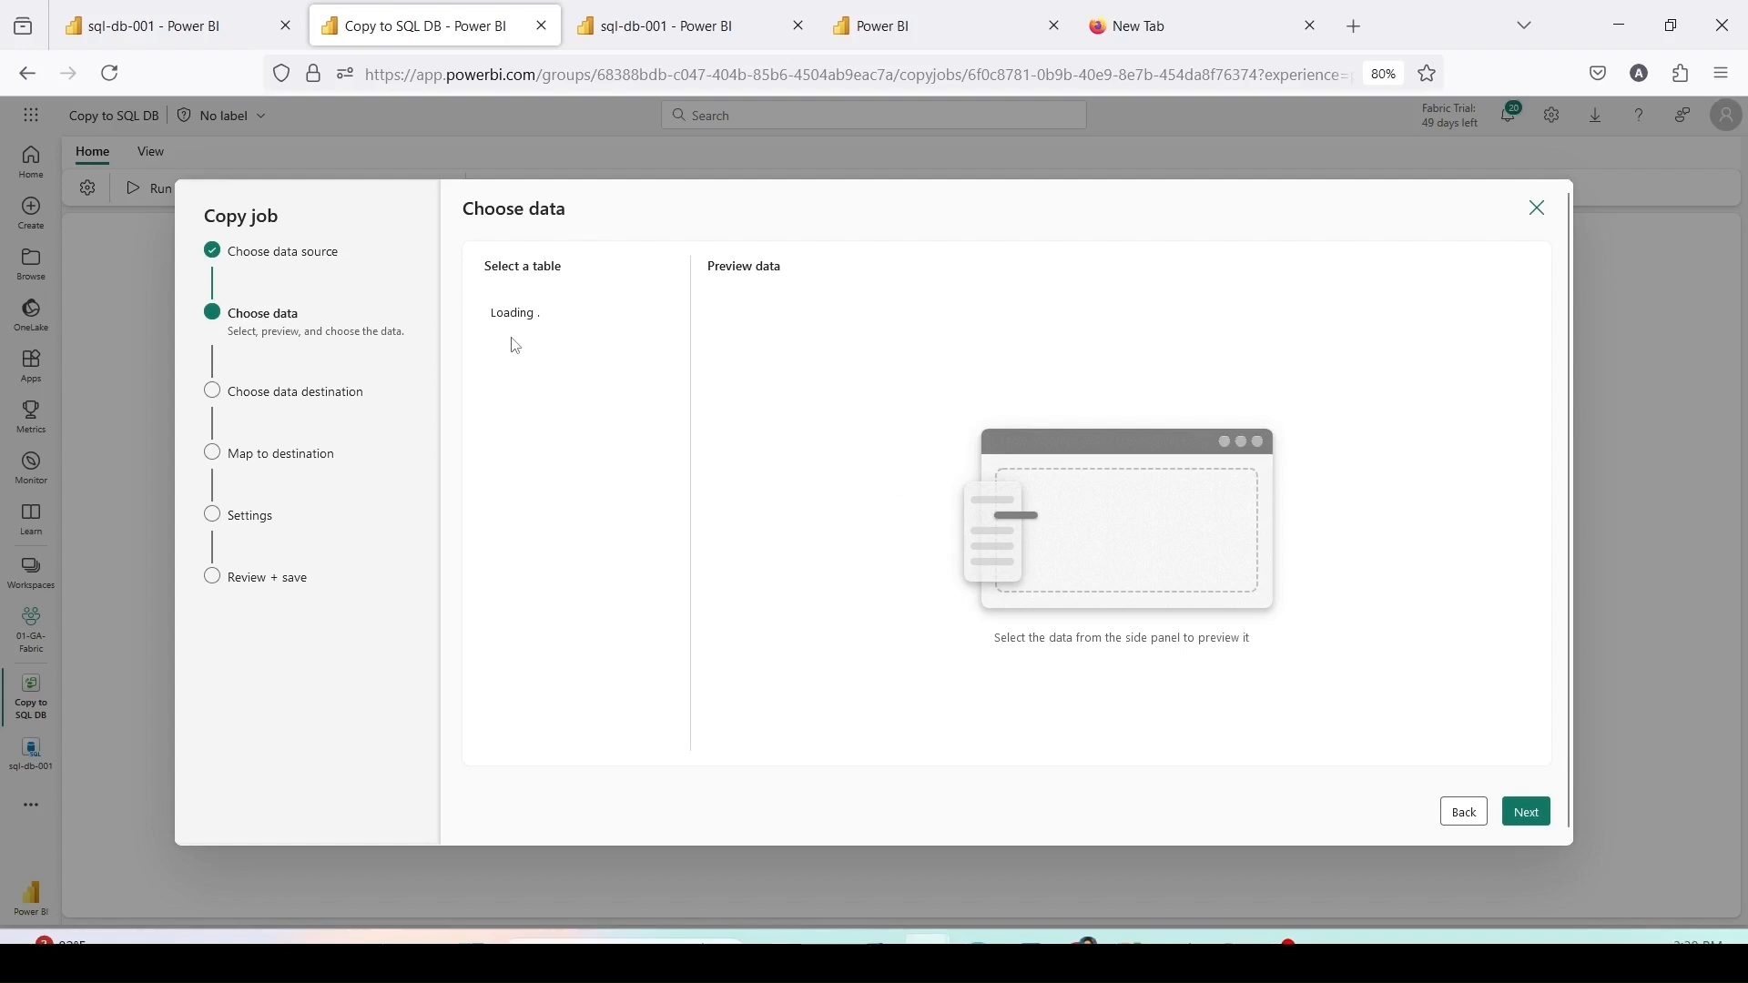
Step: Select the dbo.item table as the data to copy, preview its rows and proceed to the destination choice
{"action": "left_click", "coordinate": [534, 387]}
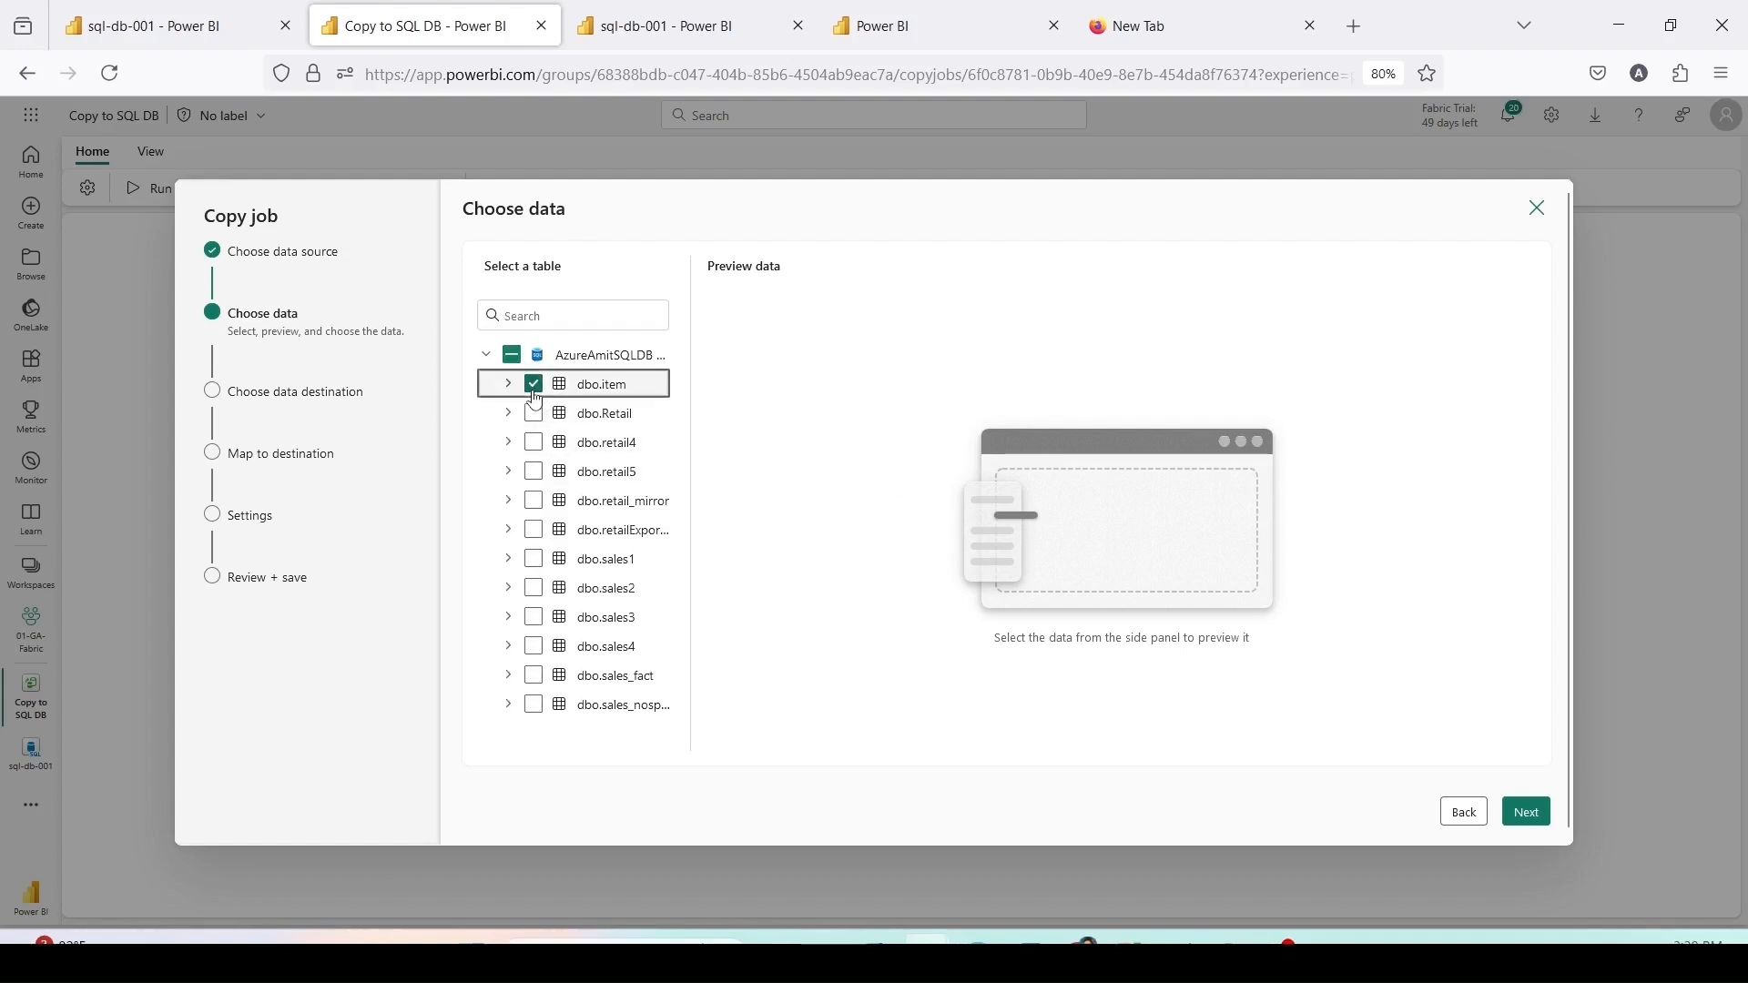
{"action": "left_click", "coordinate": [598, 400]}
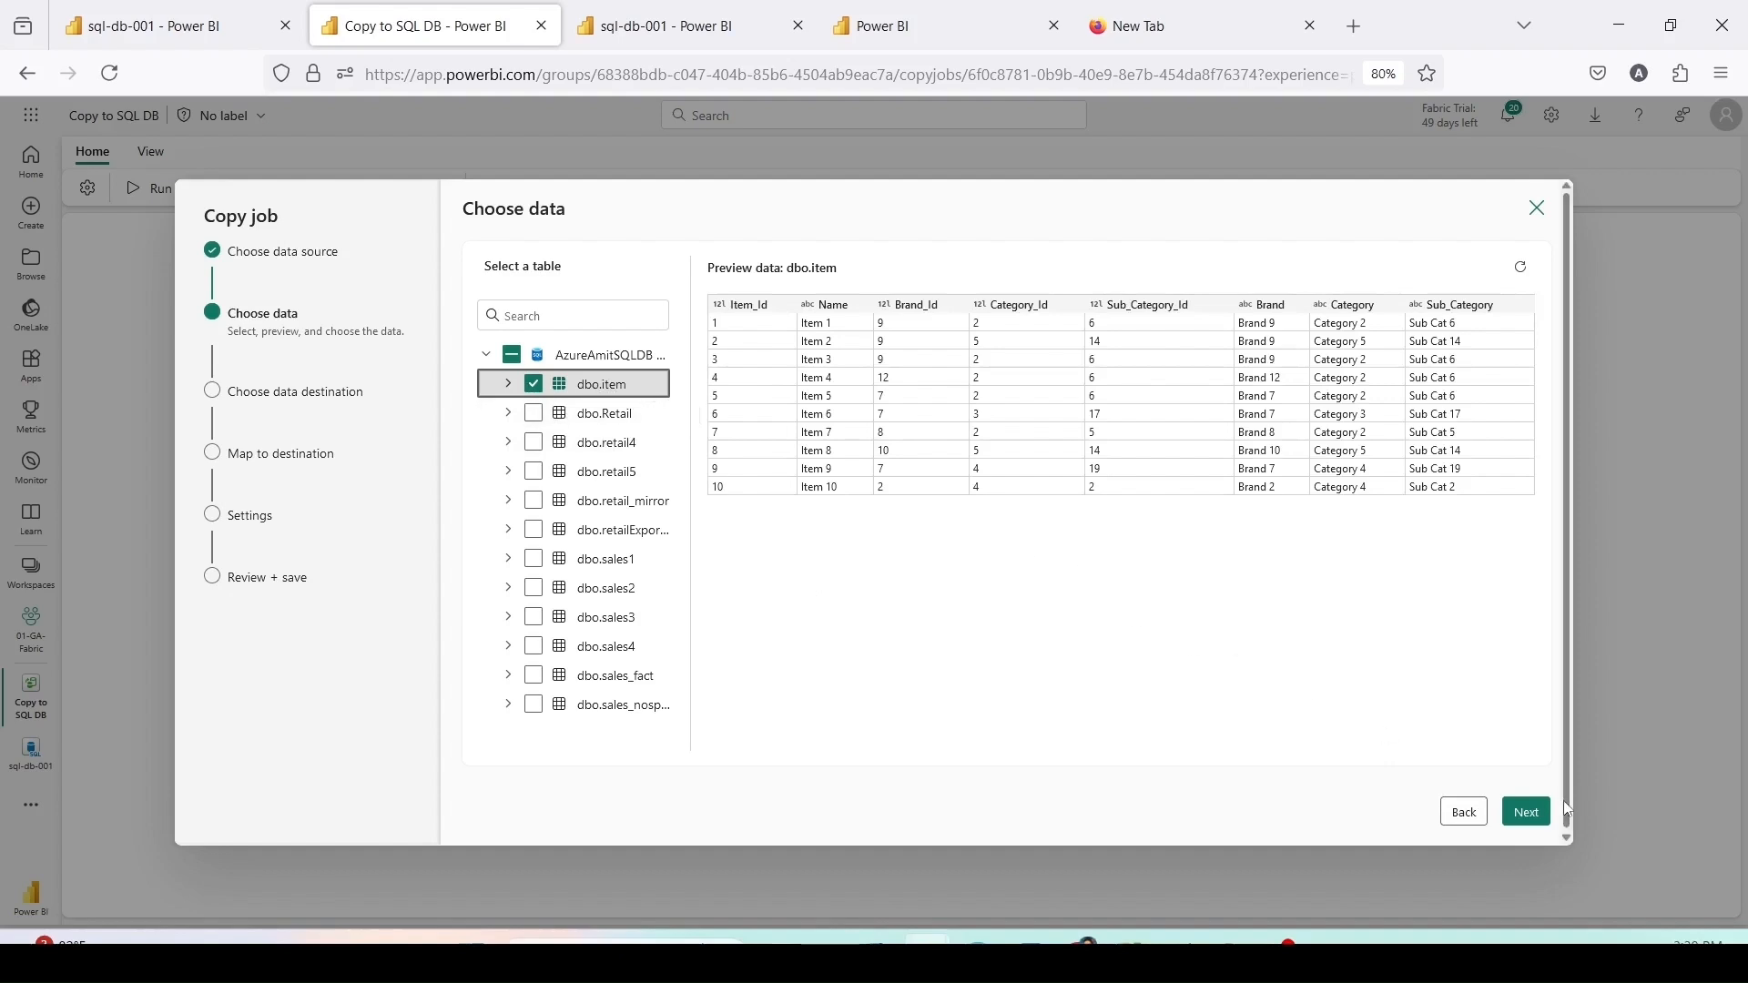
{"action": "left_click", "coordinate": [610, 421]}
{"action": "left_click", "coordinate": [1535, 813]}
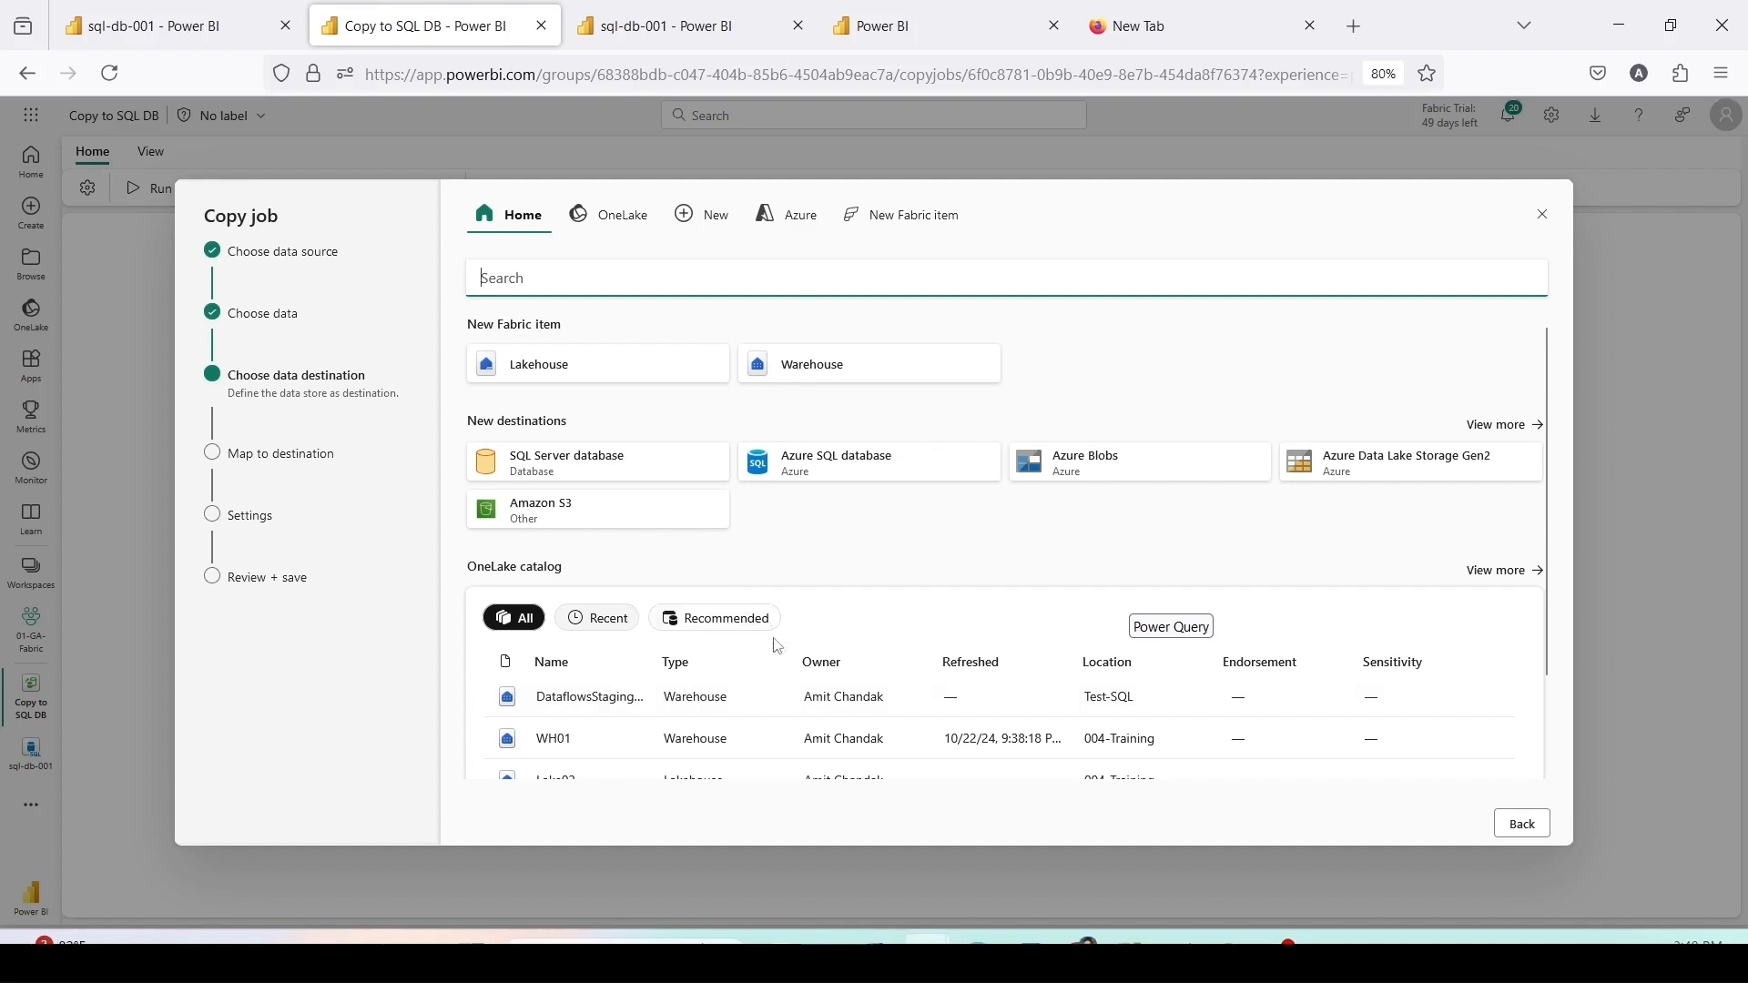
Step: Choose Azure SQL database as the copy job's data destination type
{"action": "scroll", "coordinate": [746, 638], "scroll_direction": "down", "scroll_amount": 2}
{"action": "scroll", "coordinate": [864, 451], "scroll_direction": "up", "scroll_amount": 2}
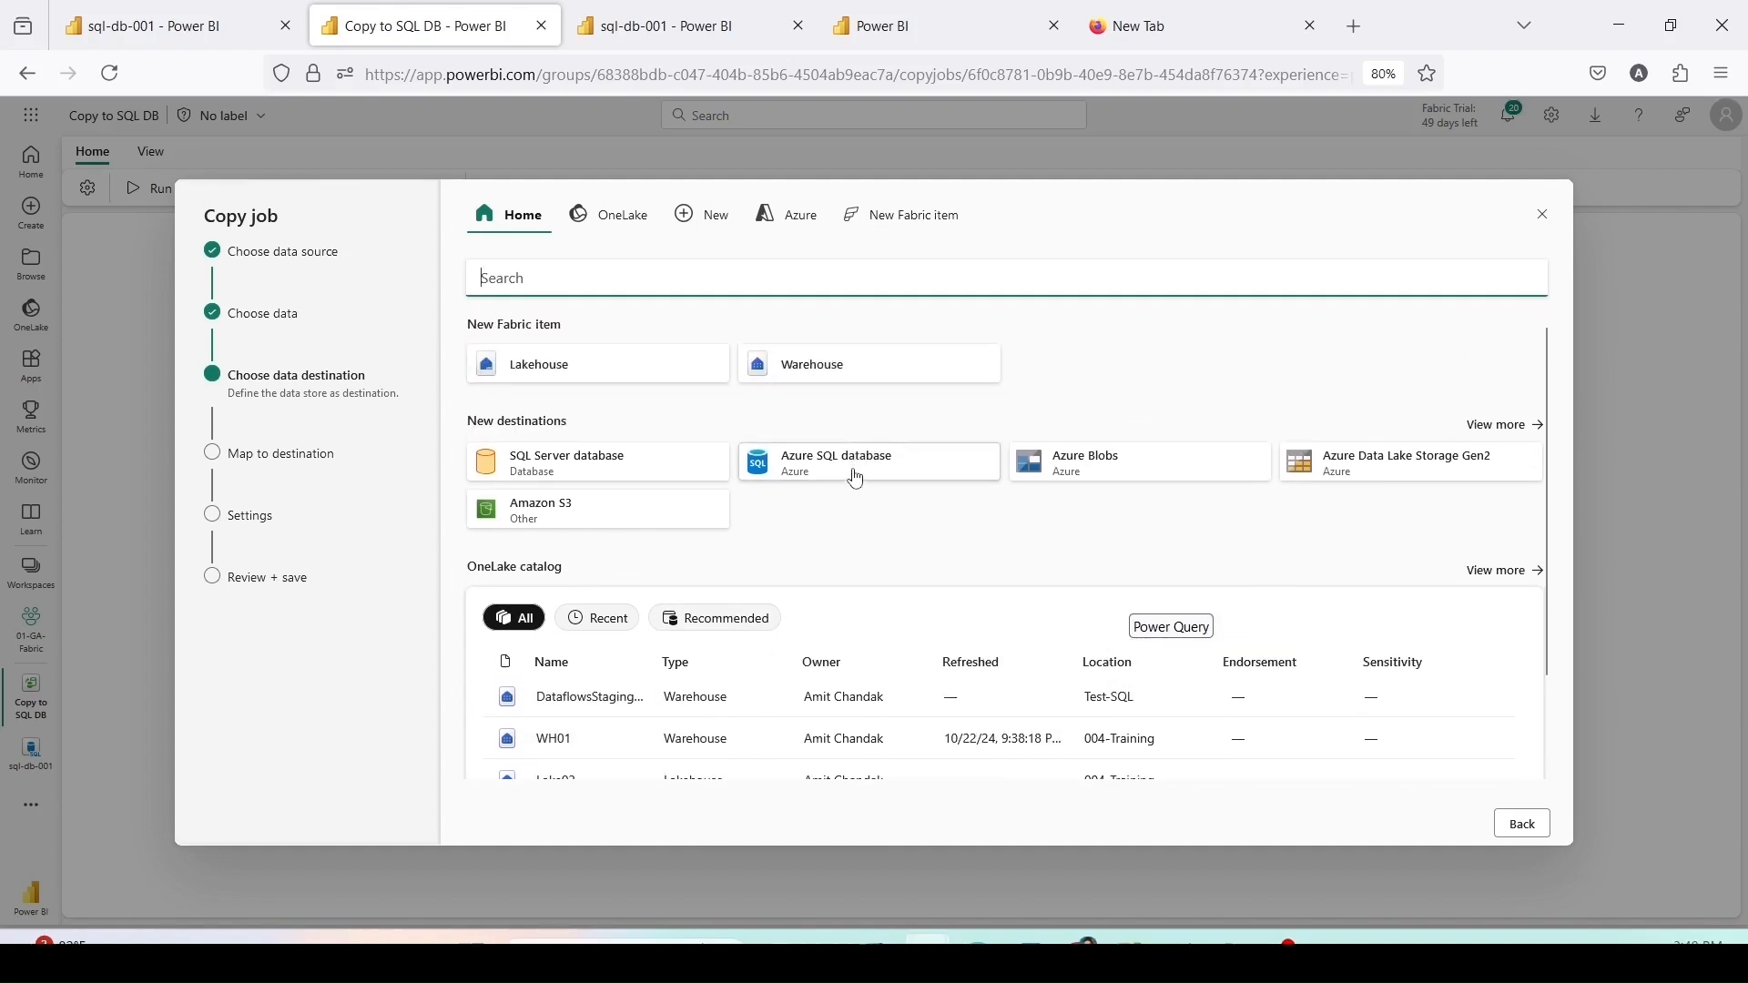
{"action": "left_click", "coordinate": [856, 478]}
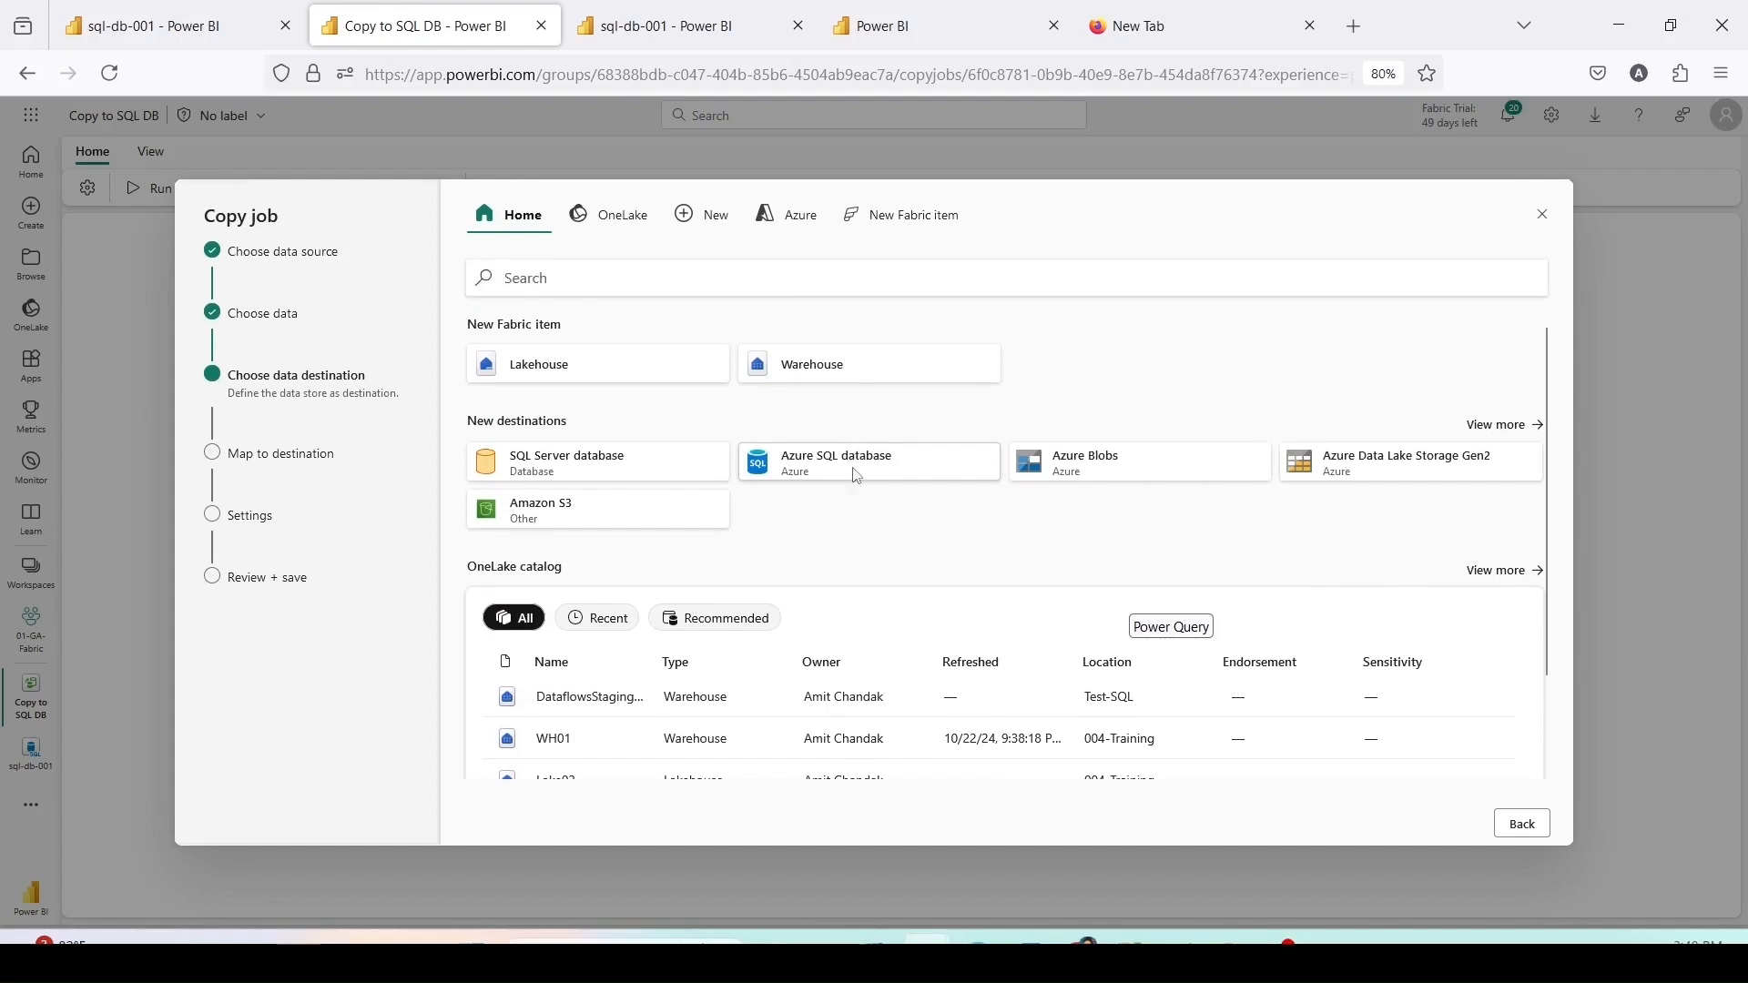
Step: Copy the server name from sql-db-001's SQL Server Management Studio connection details into the destination connection's server setting
{"action": "left_click", "coordinate": [165, 40]}
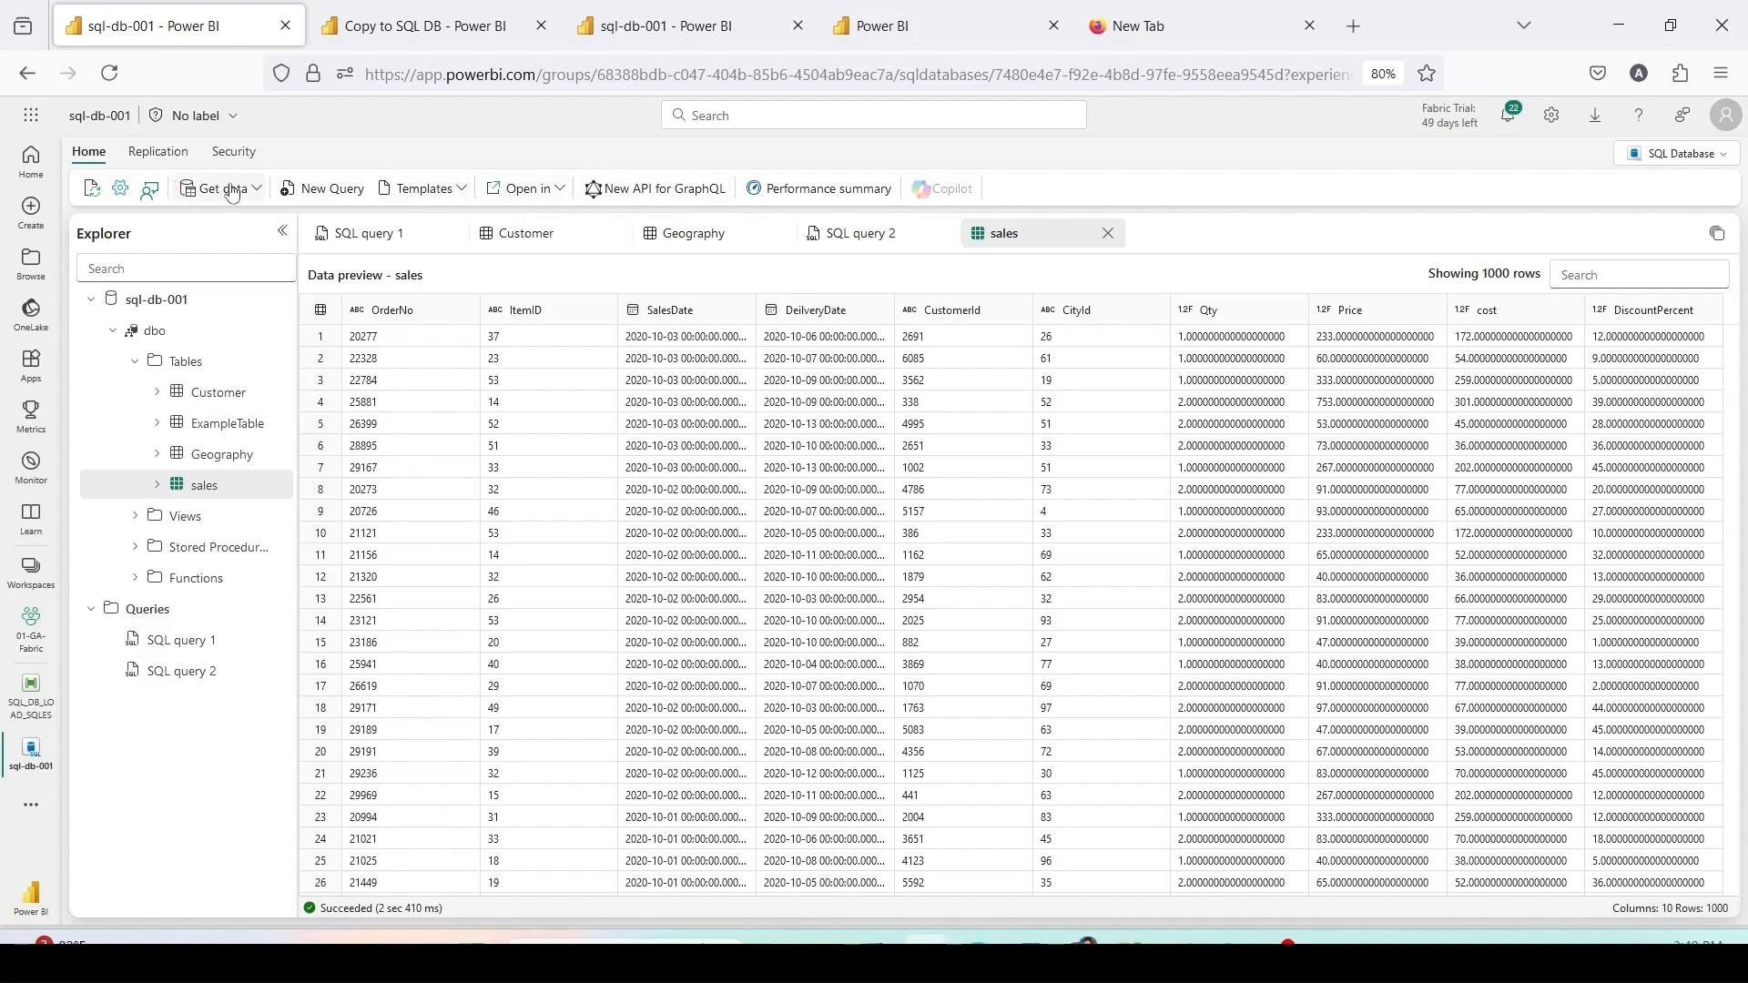
{"action": "left_click", "coordinate": [551, 189]}
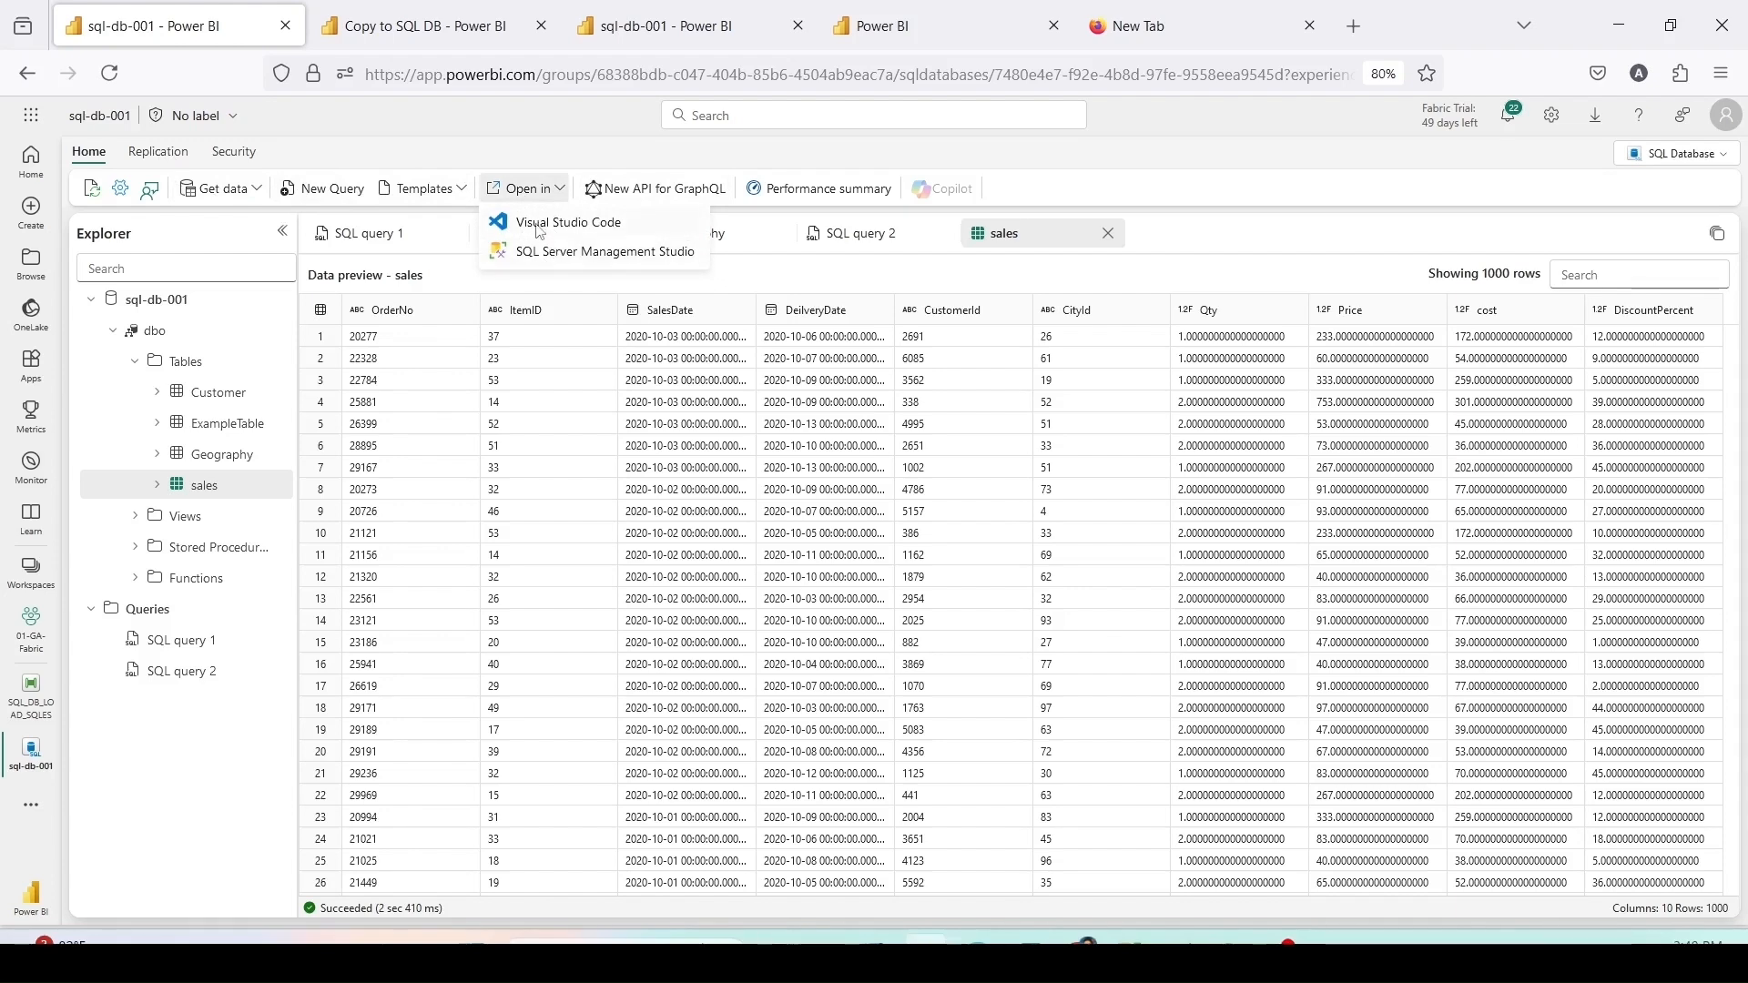
{"action": "left_click", "coordinate": [559, 253]}
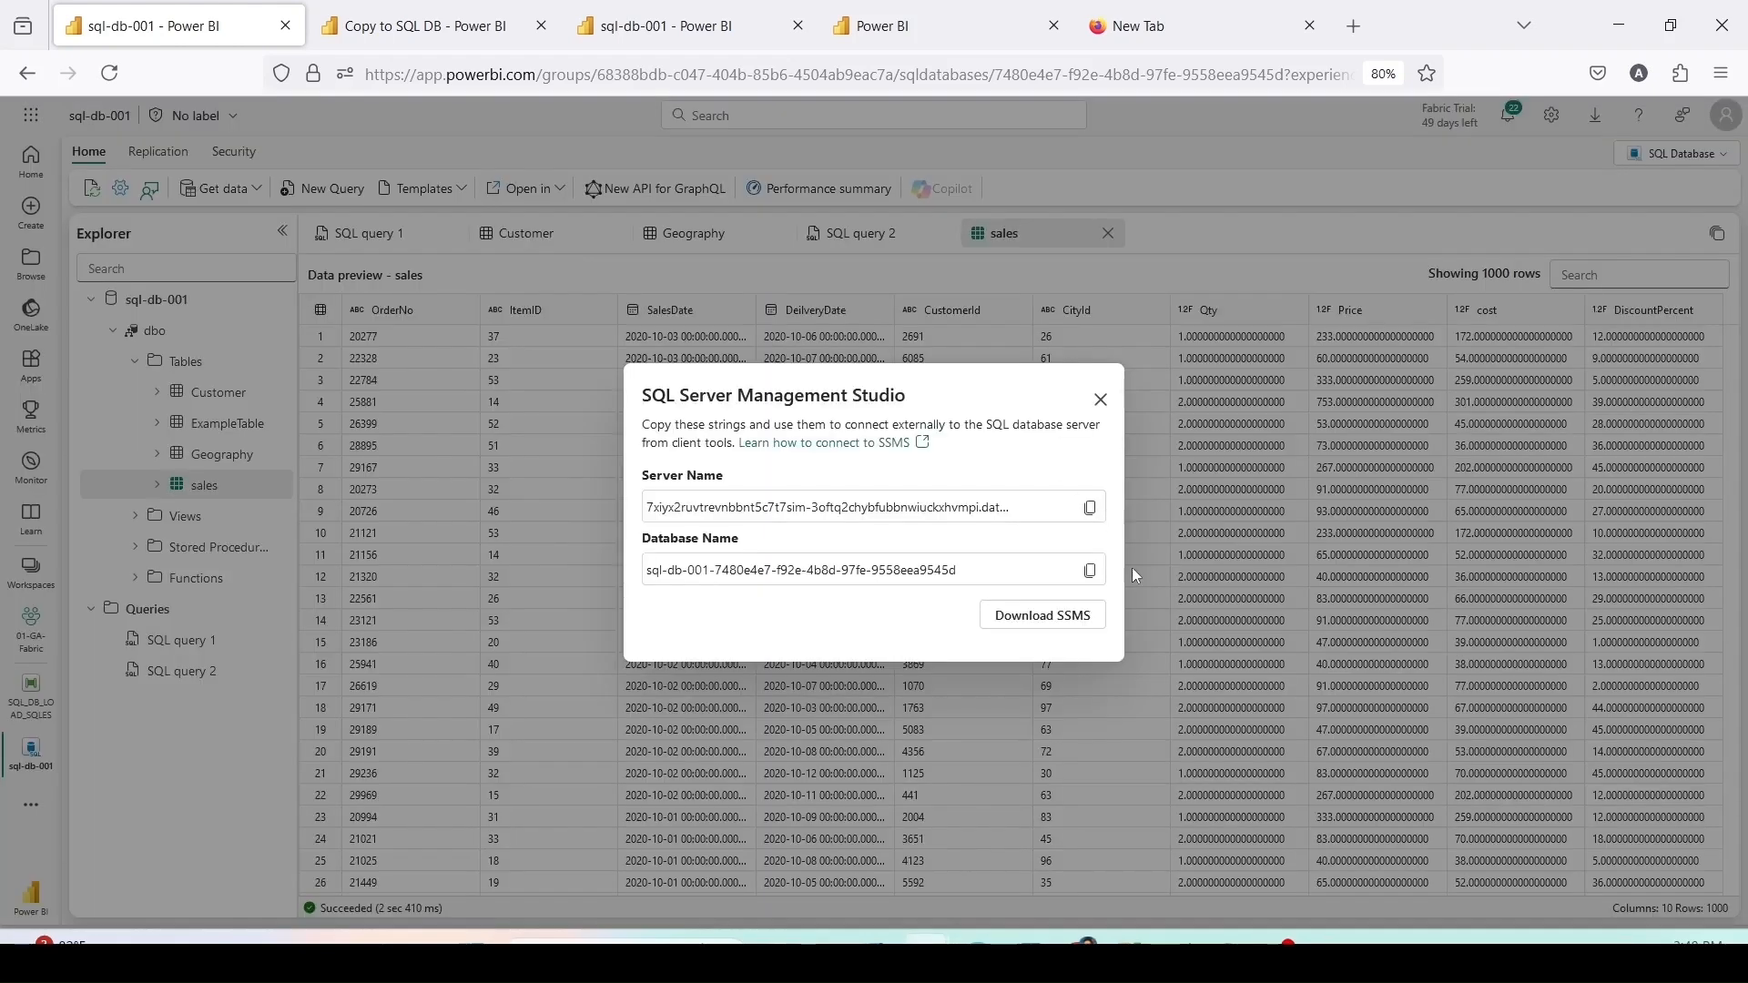
{"action": "left_click", "coordinate": [1088, 510]}
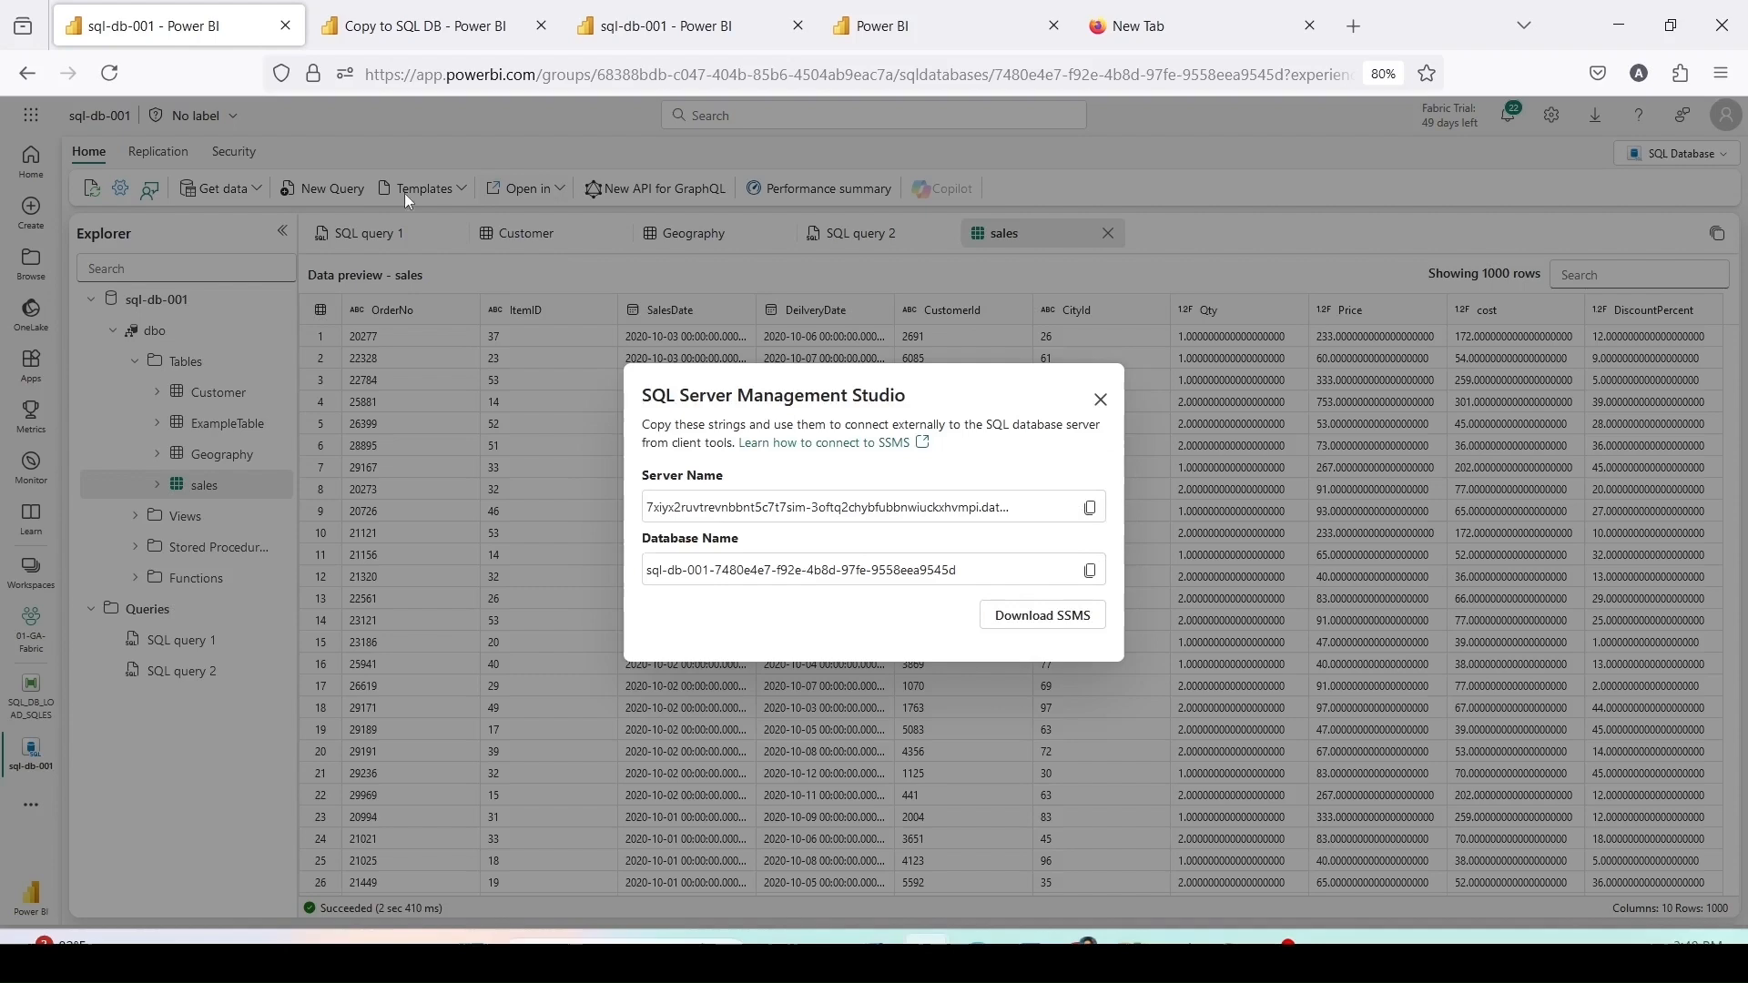
{"action": "left_click", "coordinate": [439, 31]}
{"action": "left_click", "coordinate": [849, 299]}
{"action": "key", "text": "ctrl+v"}
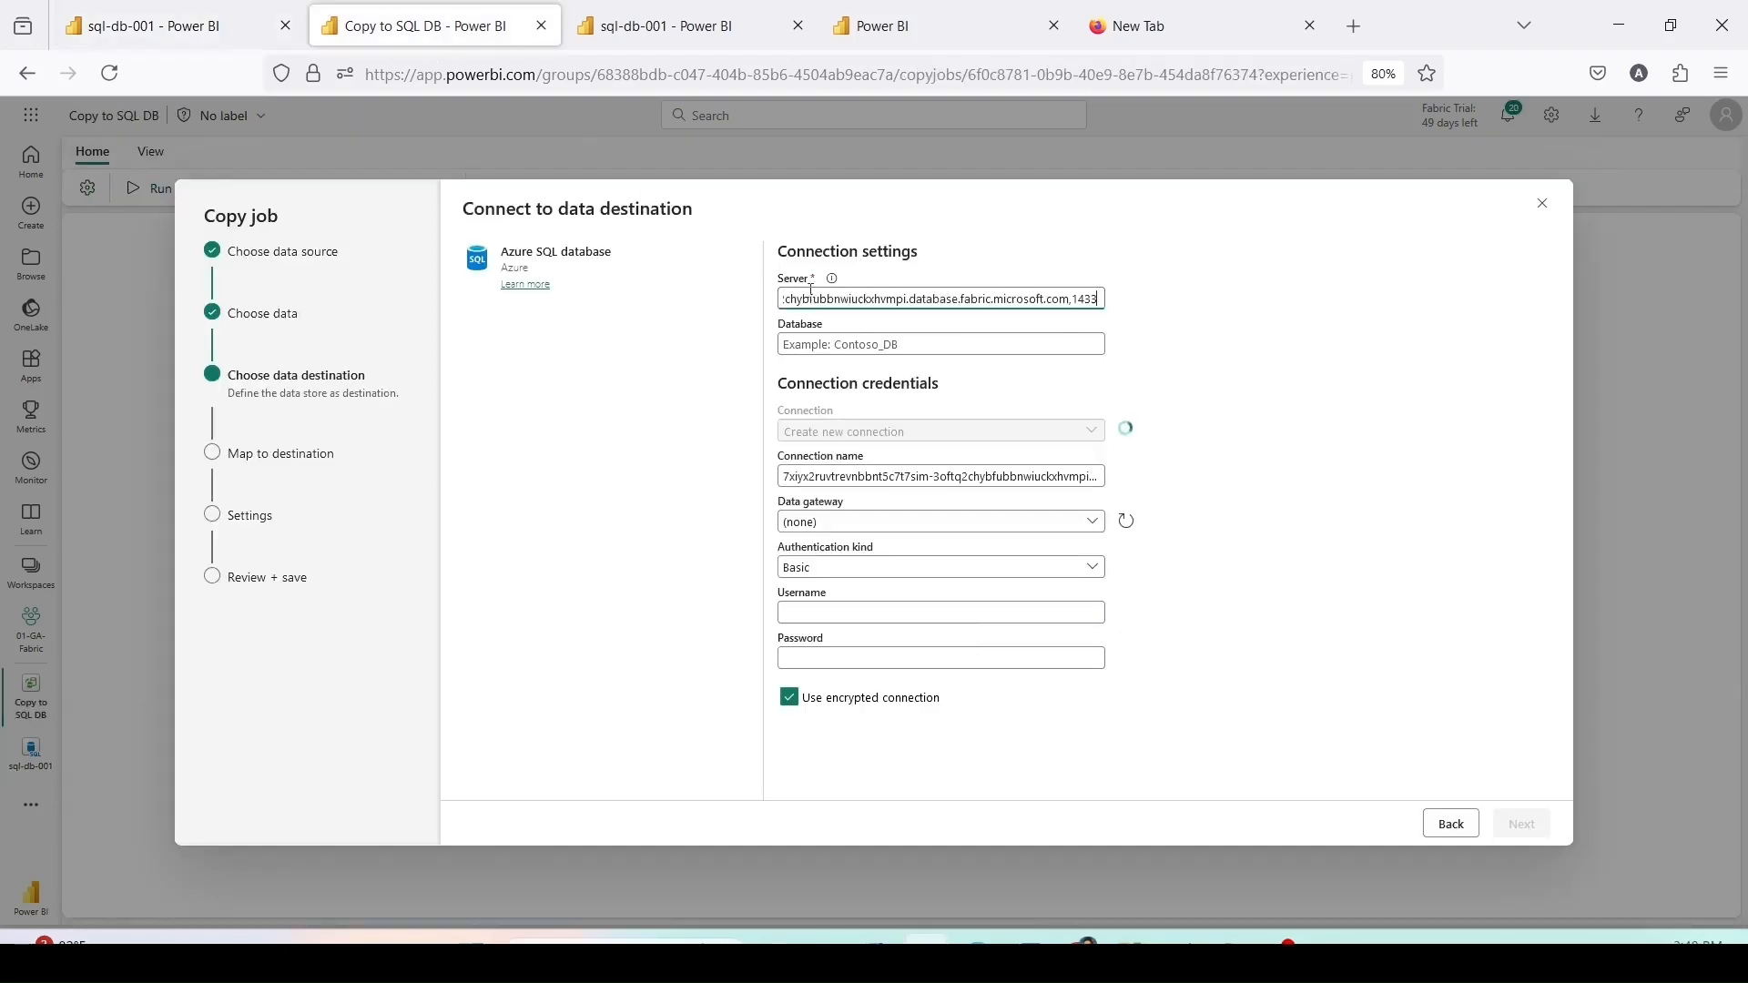
Step: Copy the database name from sql-db-001's connection details into the destination connection's database setting
{"action": "key", "text": "ctrl+Page_Up"}
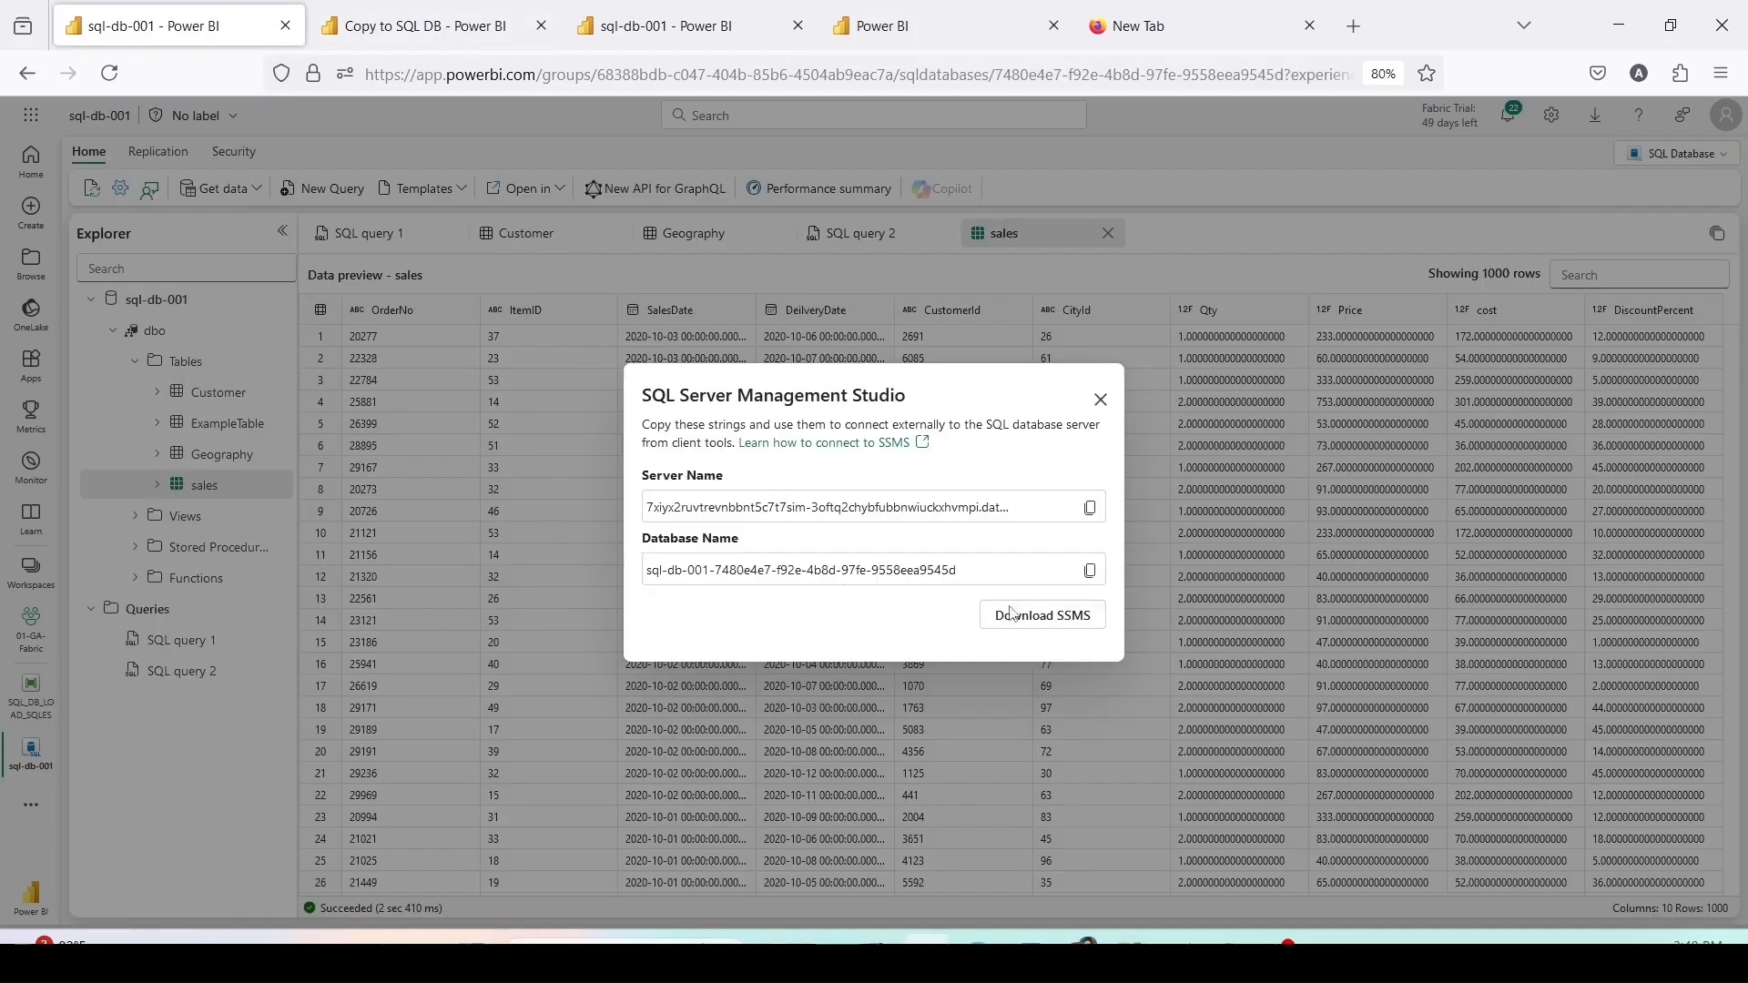
{"action": "left_click", "coordinate": [1089, 571]}
{"action": "left_click", "coordinate": [387, 31]}
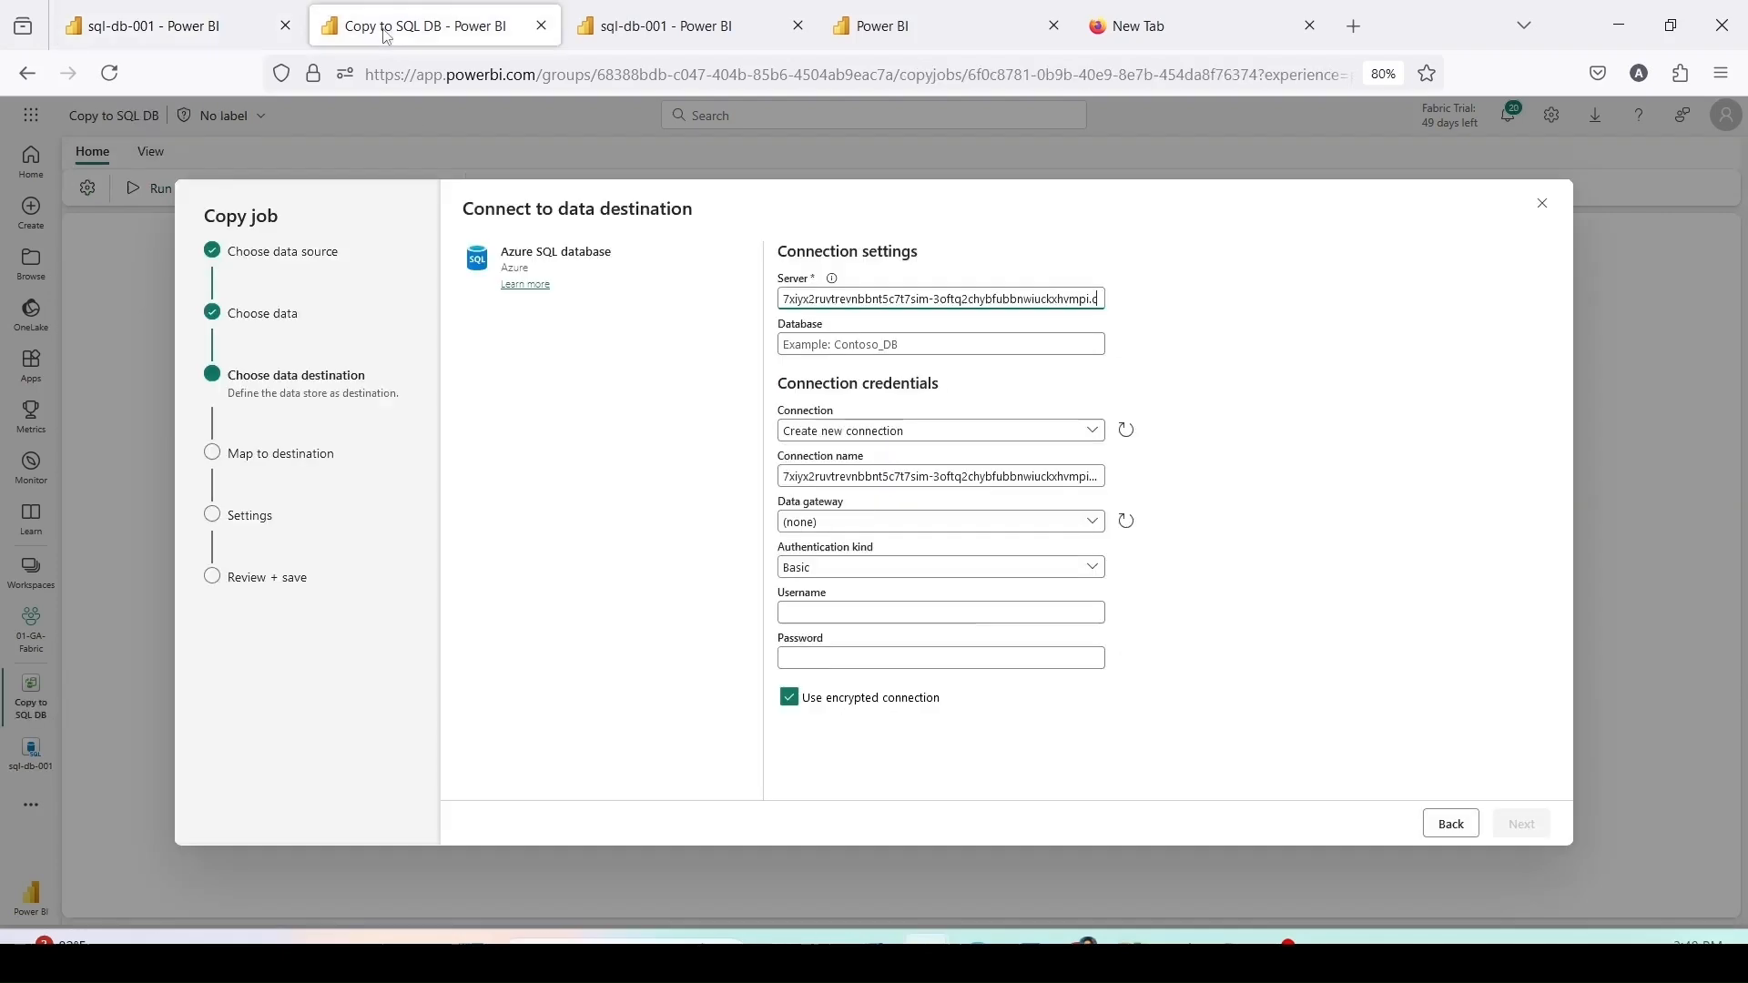
{"action": "left_click", "coordinate": [849, 346]}
{"action": "key", "text": "ctrl+v"}
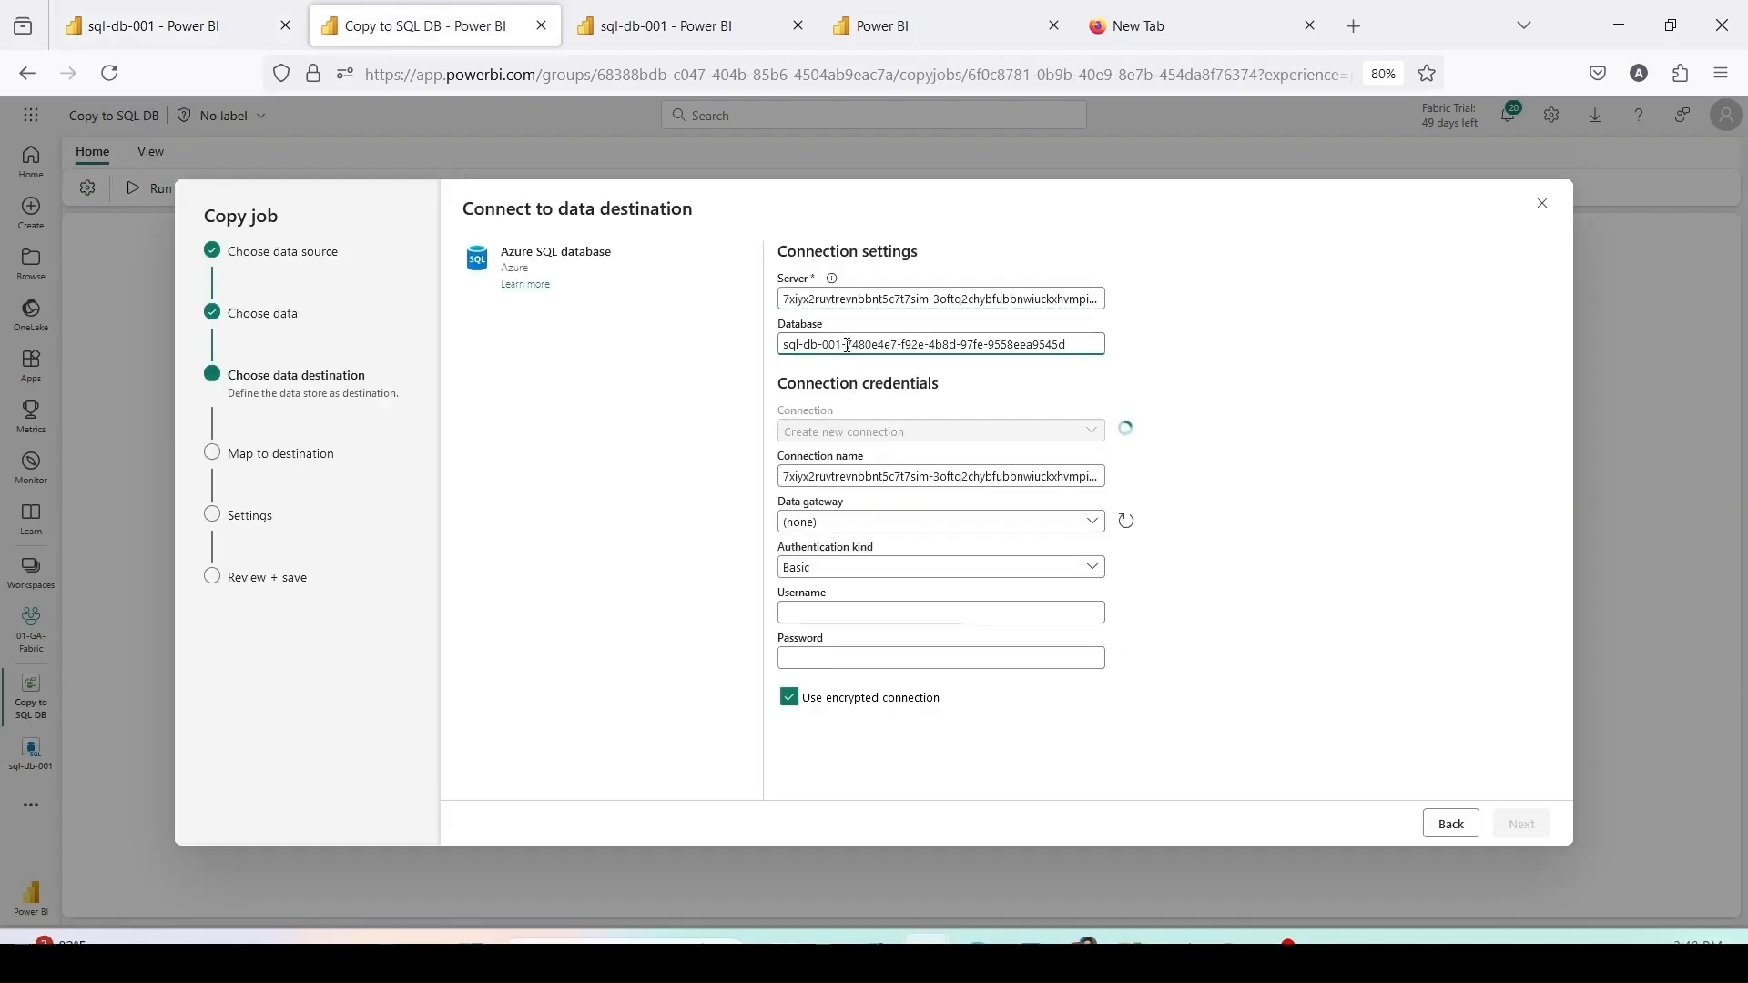
Step: Authenticate the destination connection by signing in with the organizational account, and proceed to the destination mapping
{"action": "left_click", "coordinate": [828, 577]}
{"action": "left_click", "coordinate": [824, 613]}
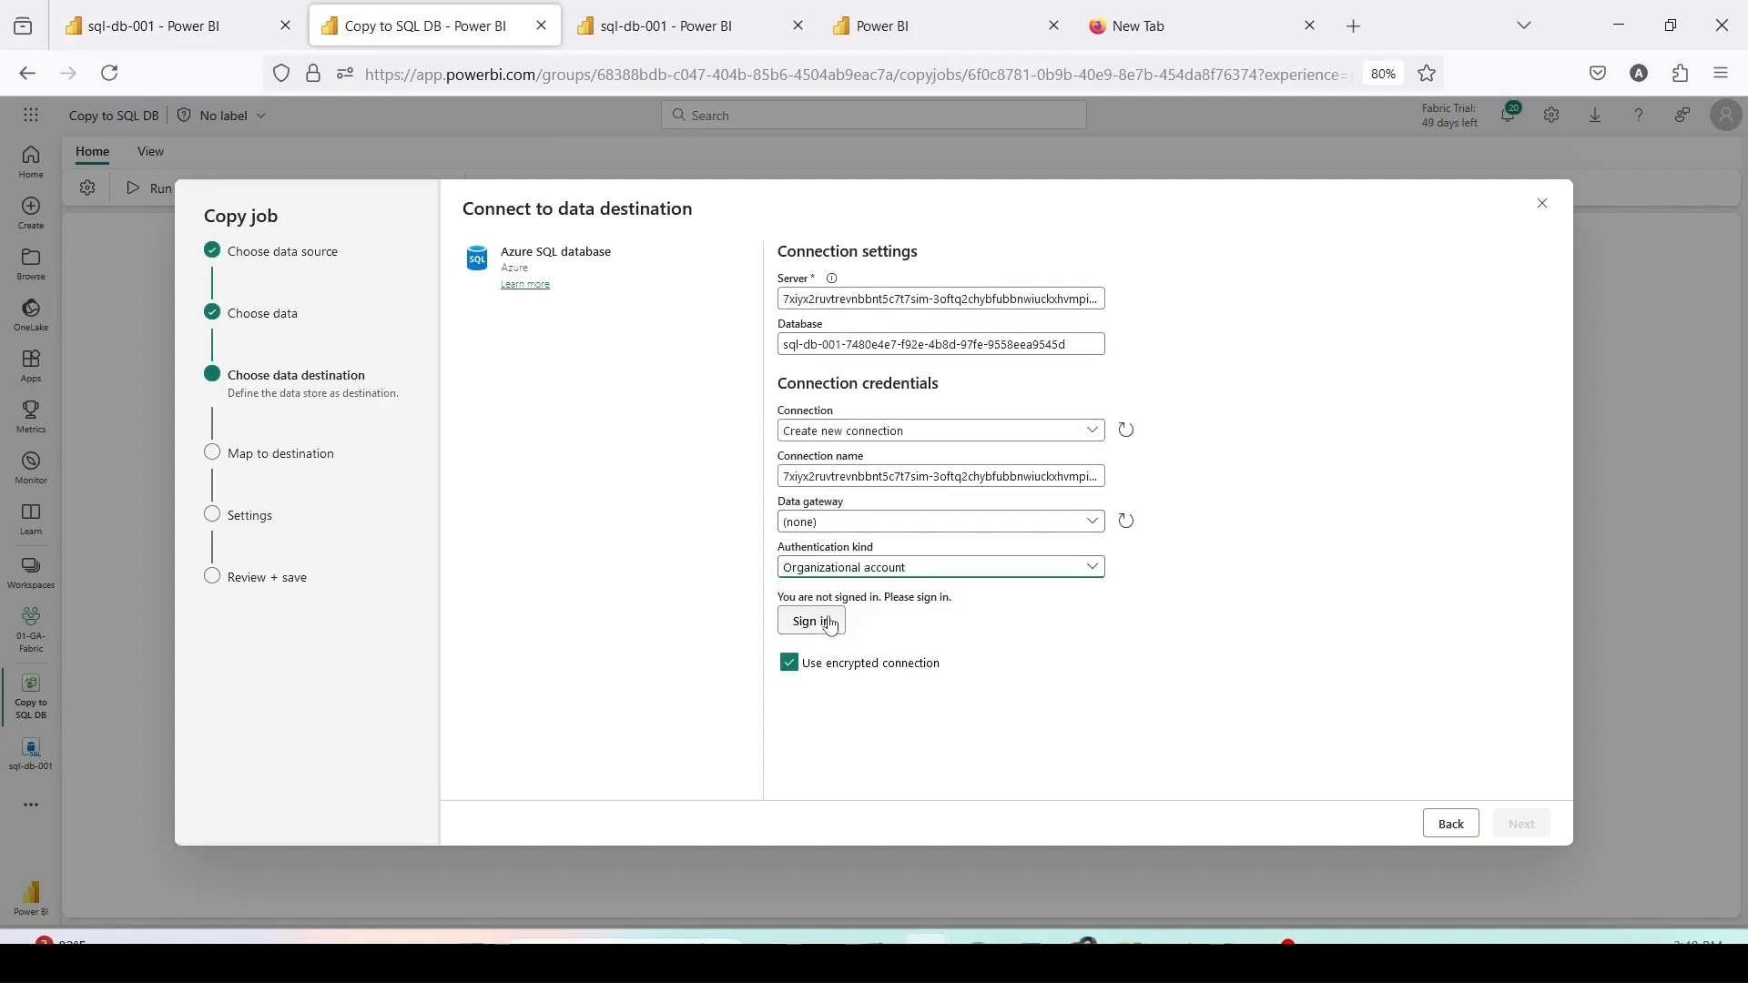
{"action": "left_click", "coordinate": [822, 622]}
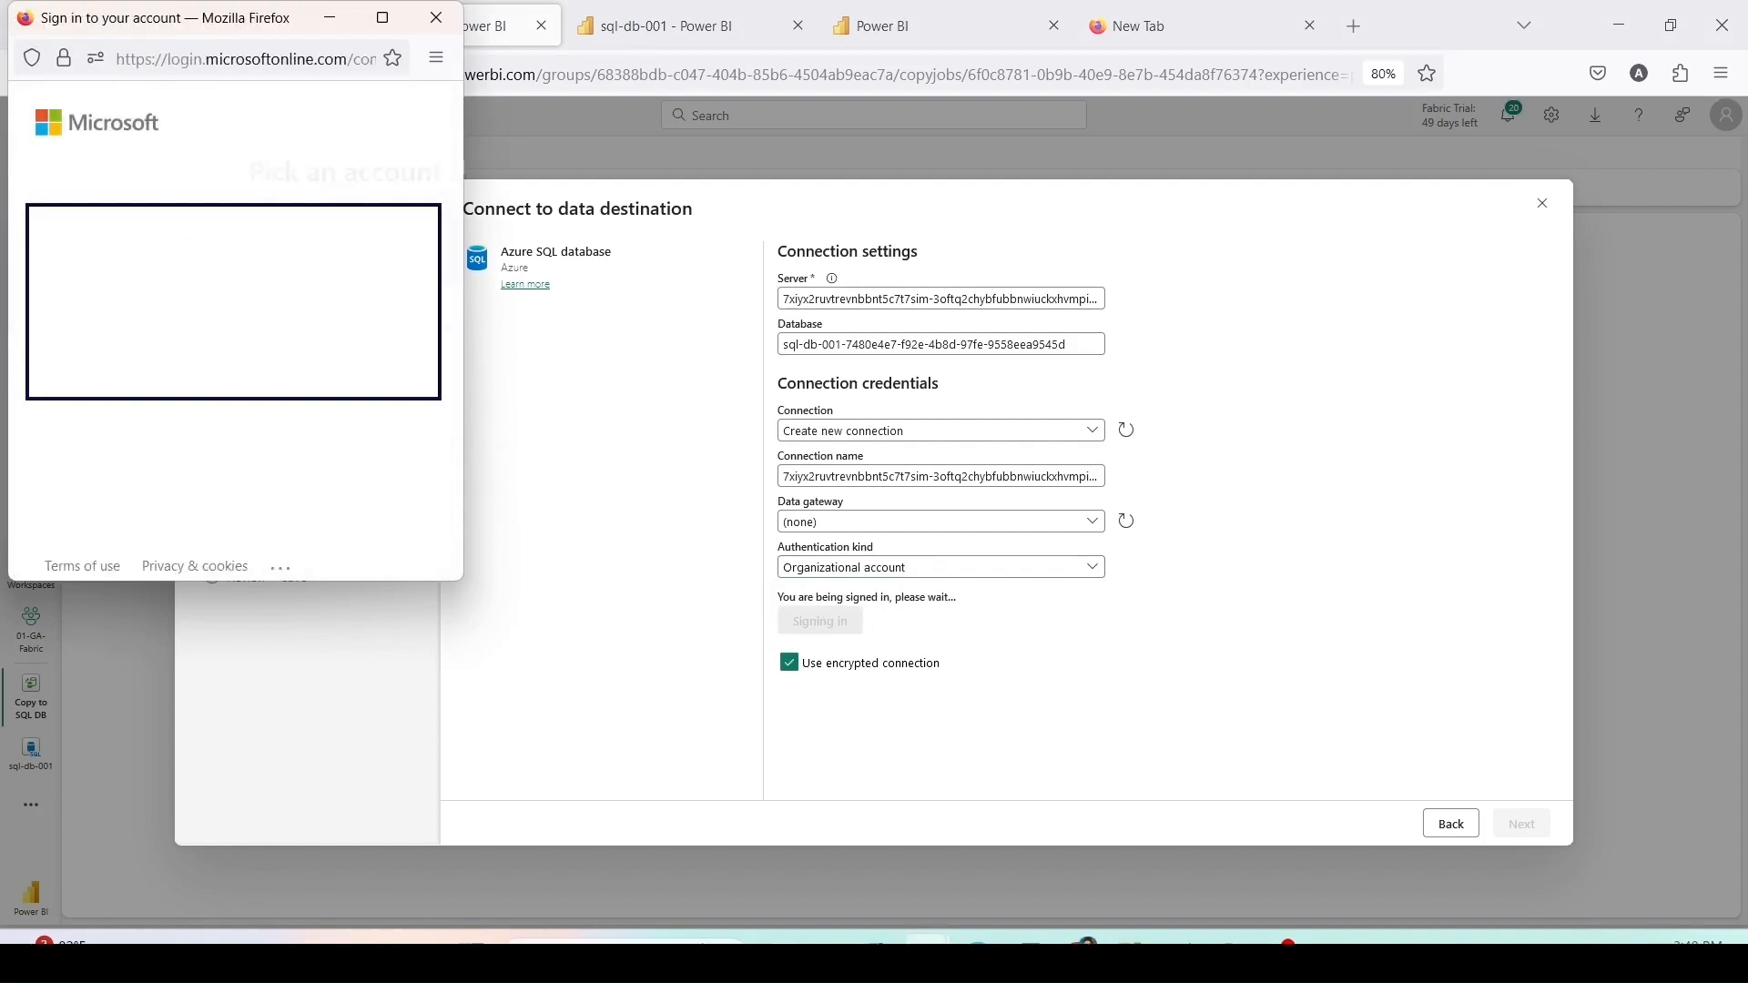
{"action": "left_click", "coordinate": [186, 244]}
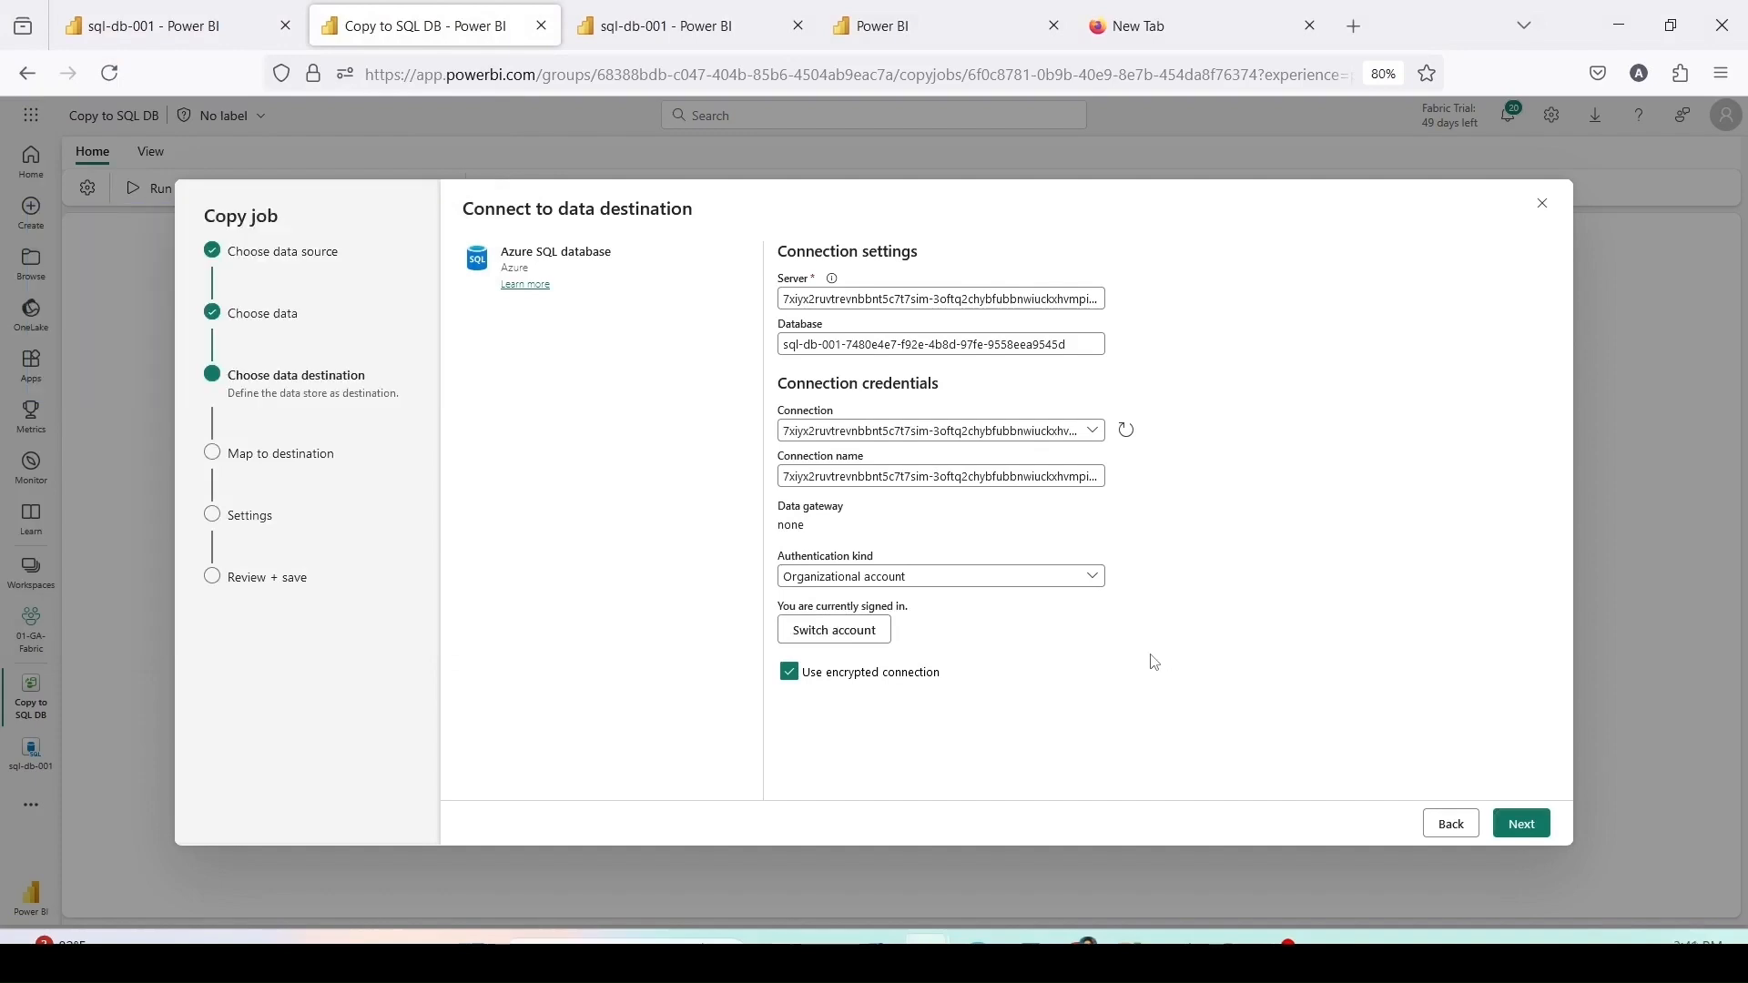
{"action": "left_click", "coordinate": [1516, 824]}
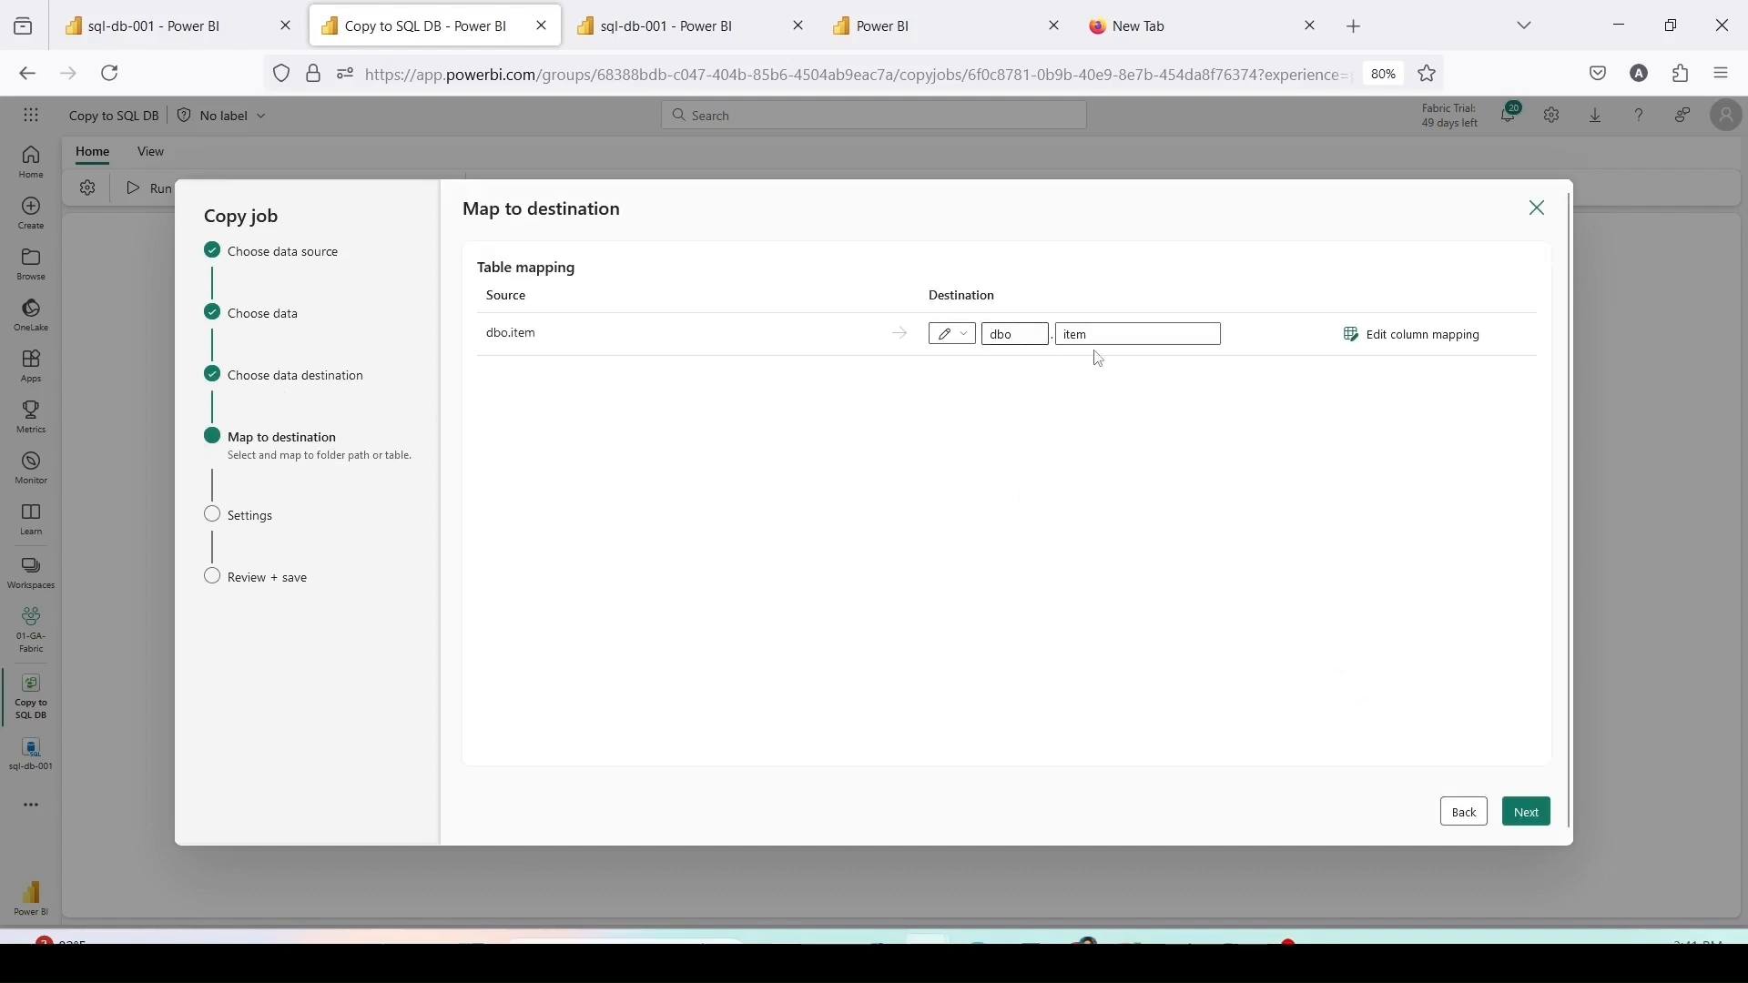
Step: Review the dbo.item column mapping, including the Name column's length, and accept it to proceed to the copy job settings
{"action": "left_click", "coordinate": [1385, 338]}
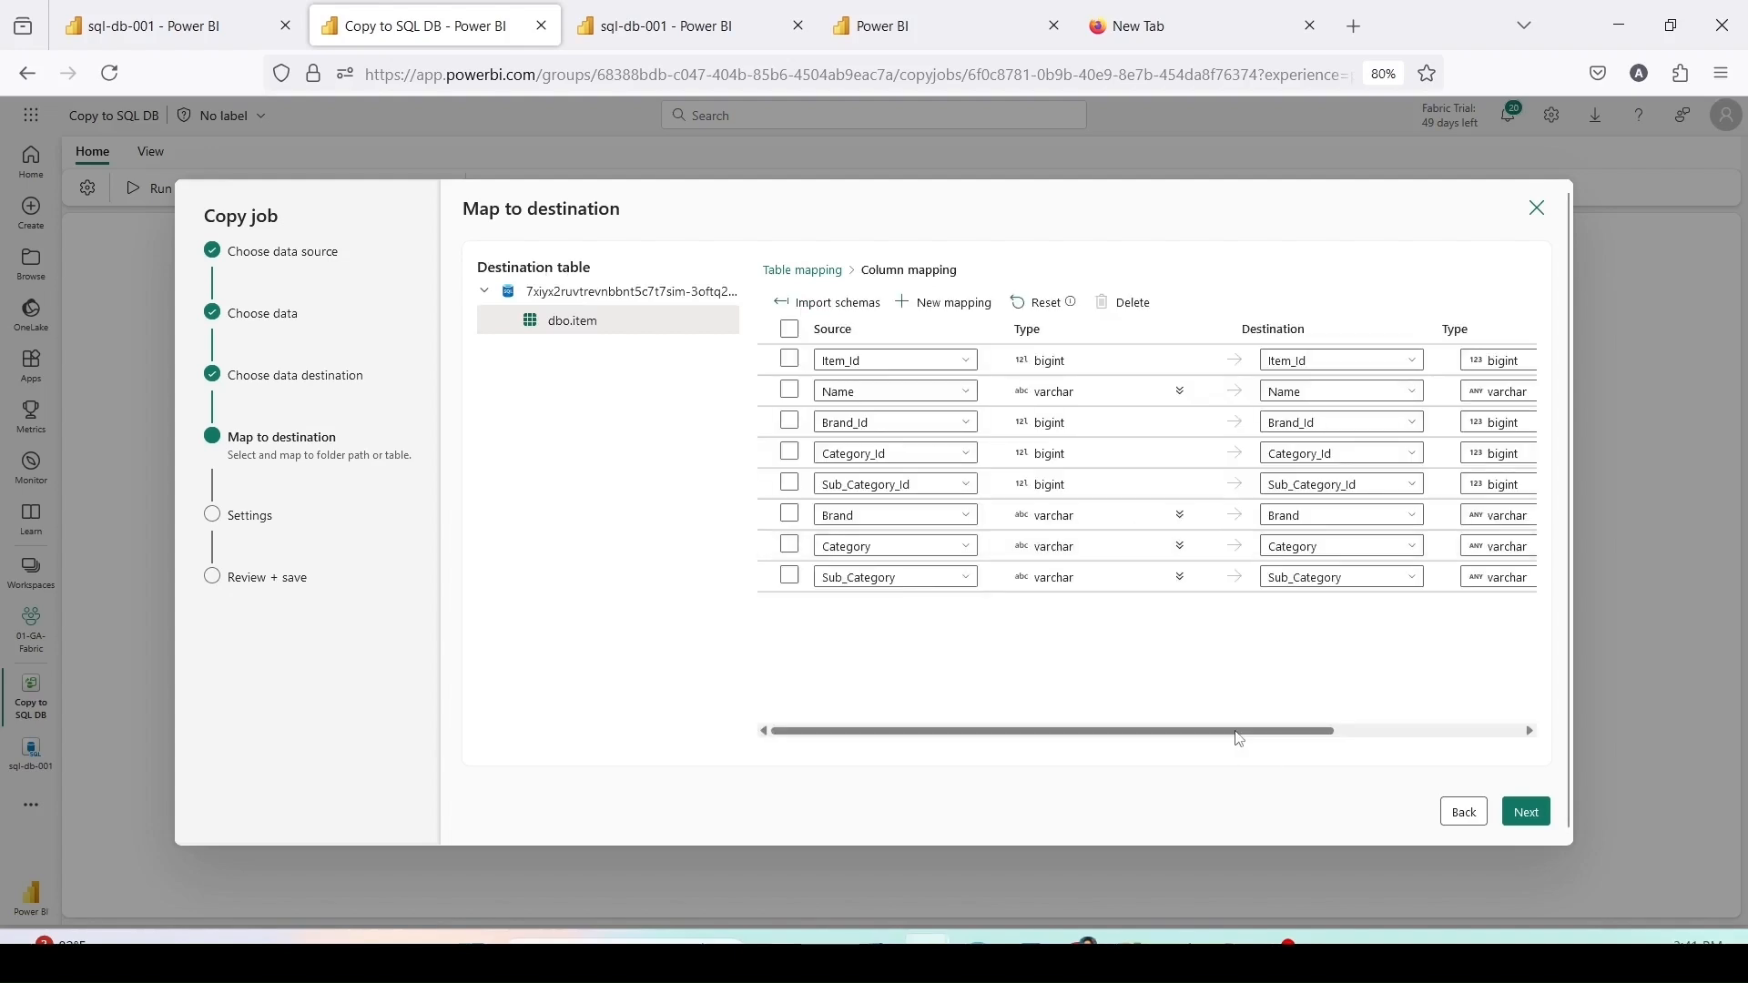
{"action": "left_click_drag", "start_coordinate": [1240, 734], "coordinate": [1631, 740]}
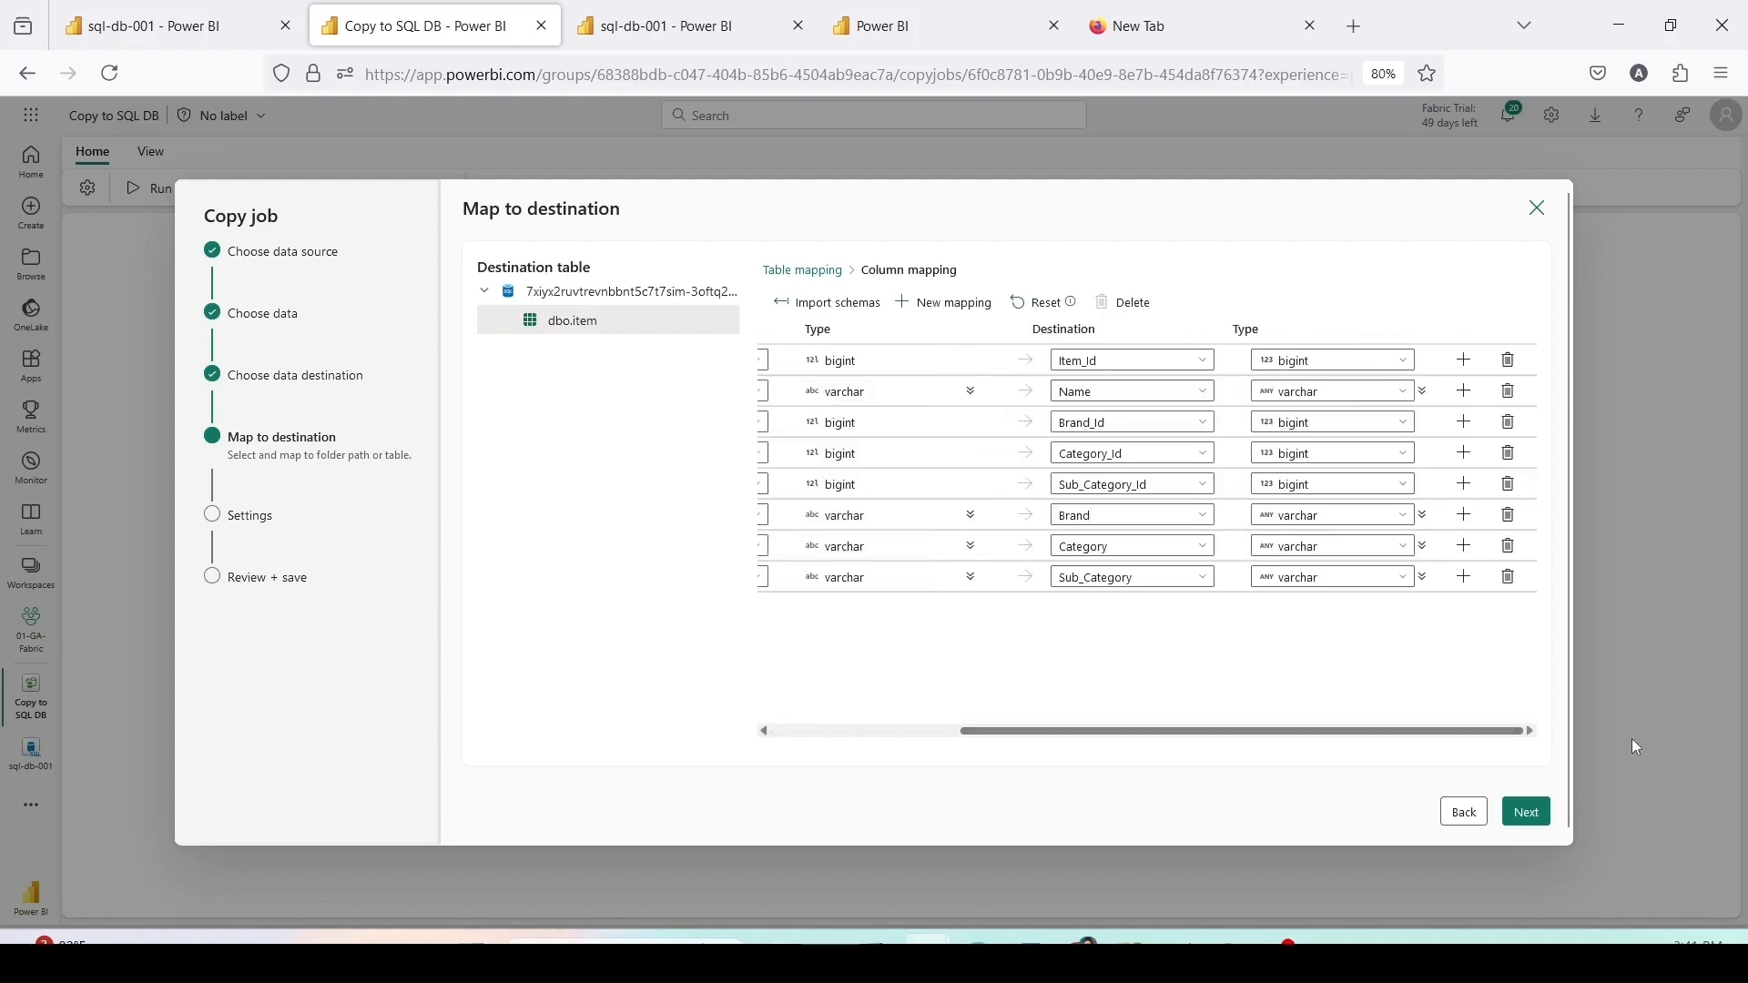
{"action": "left_click", "coordinate": [1422, 394]}
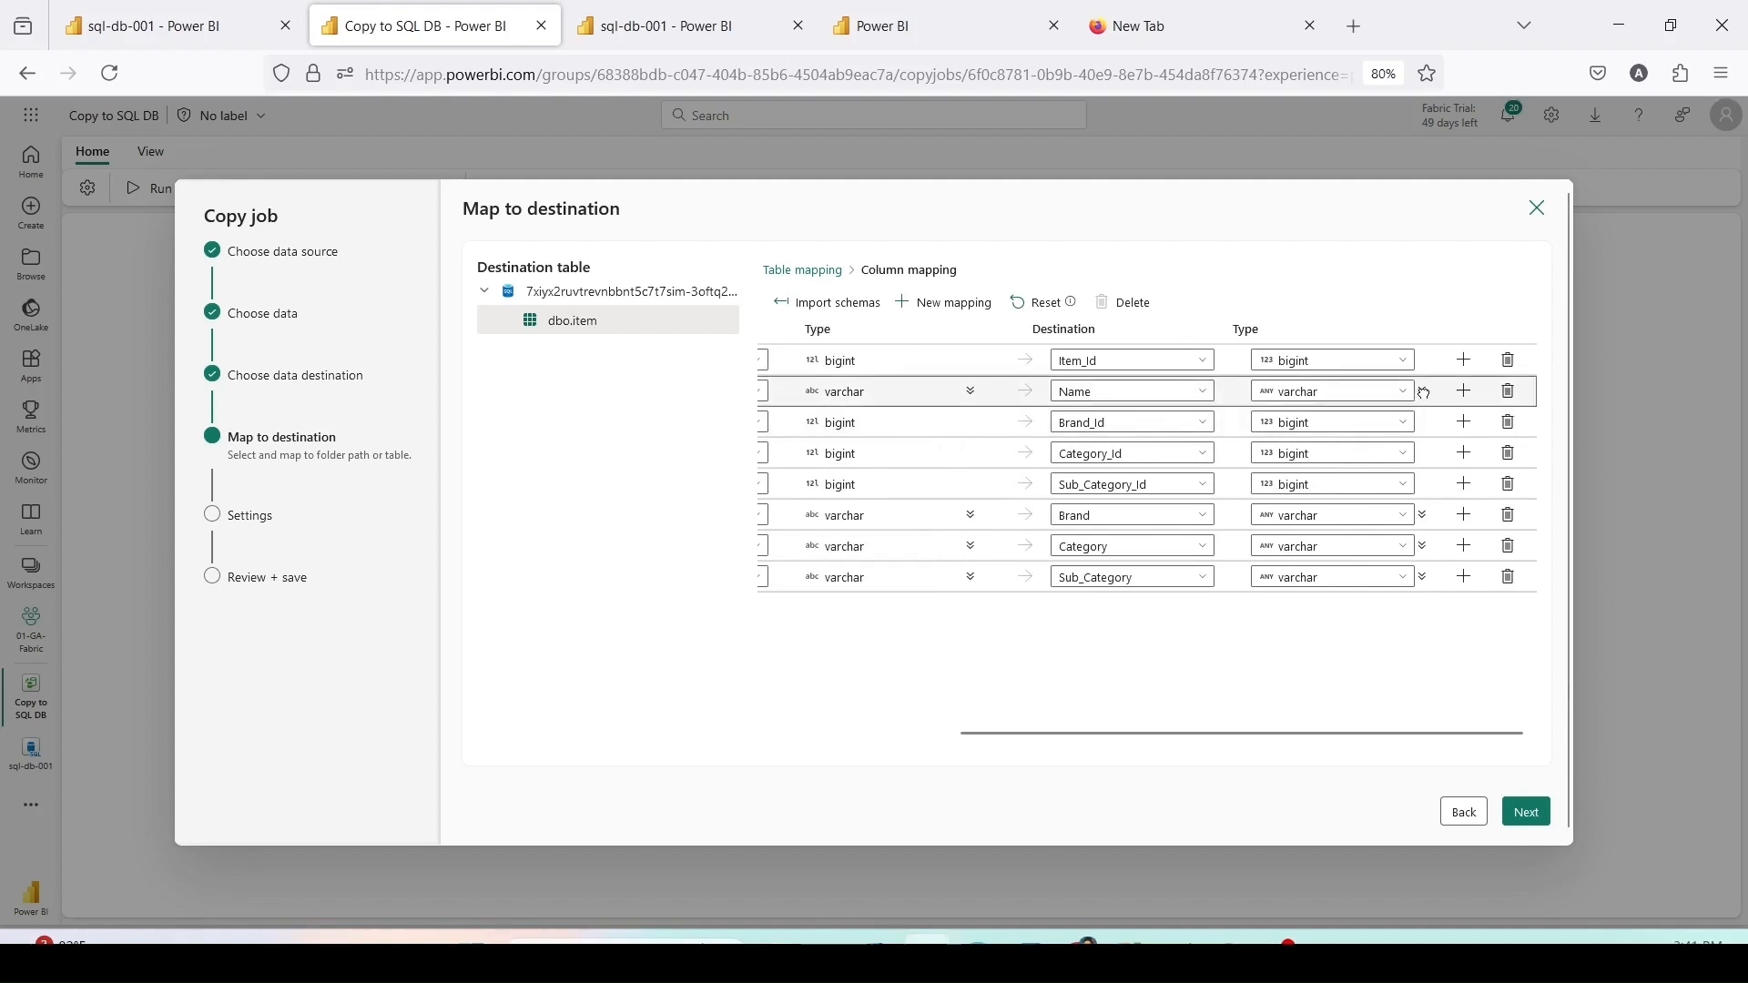
{"action": "left_click", "coordinate": [1426, 394]}
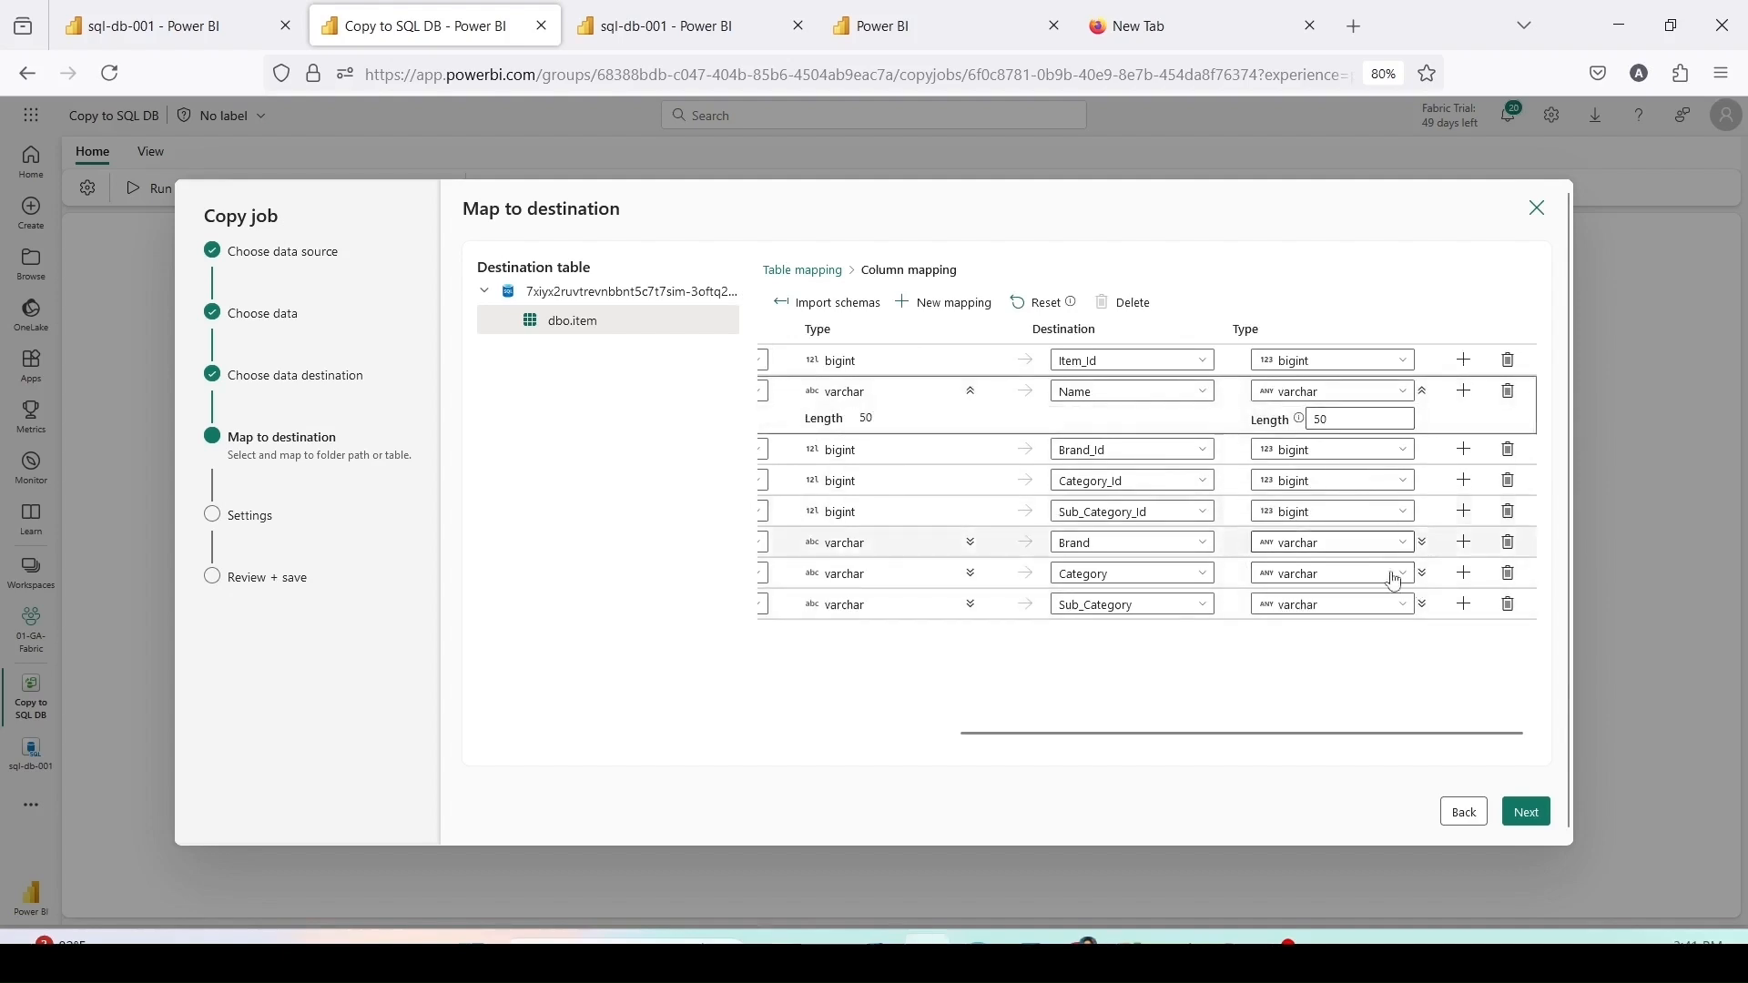
{"action": "left_click_drag", "start_coordinate": [1268, 729], "coordinate": [791, 742]}
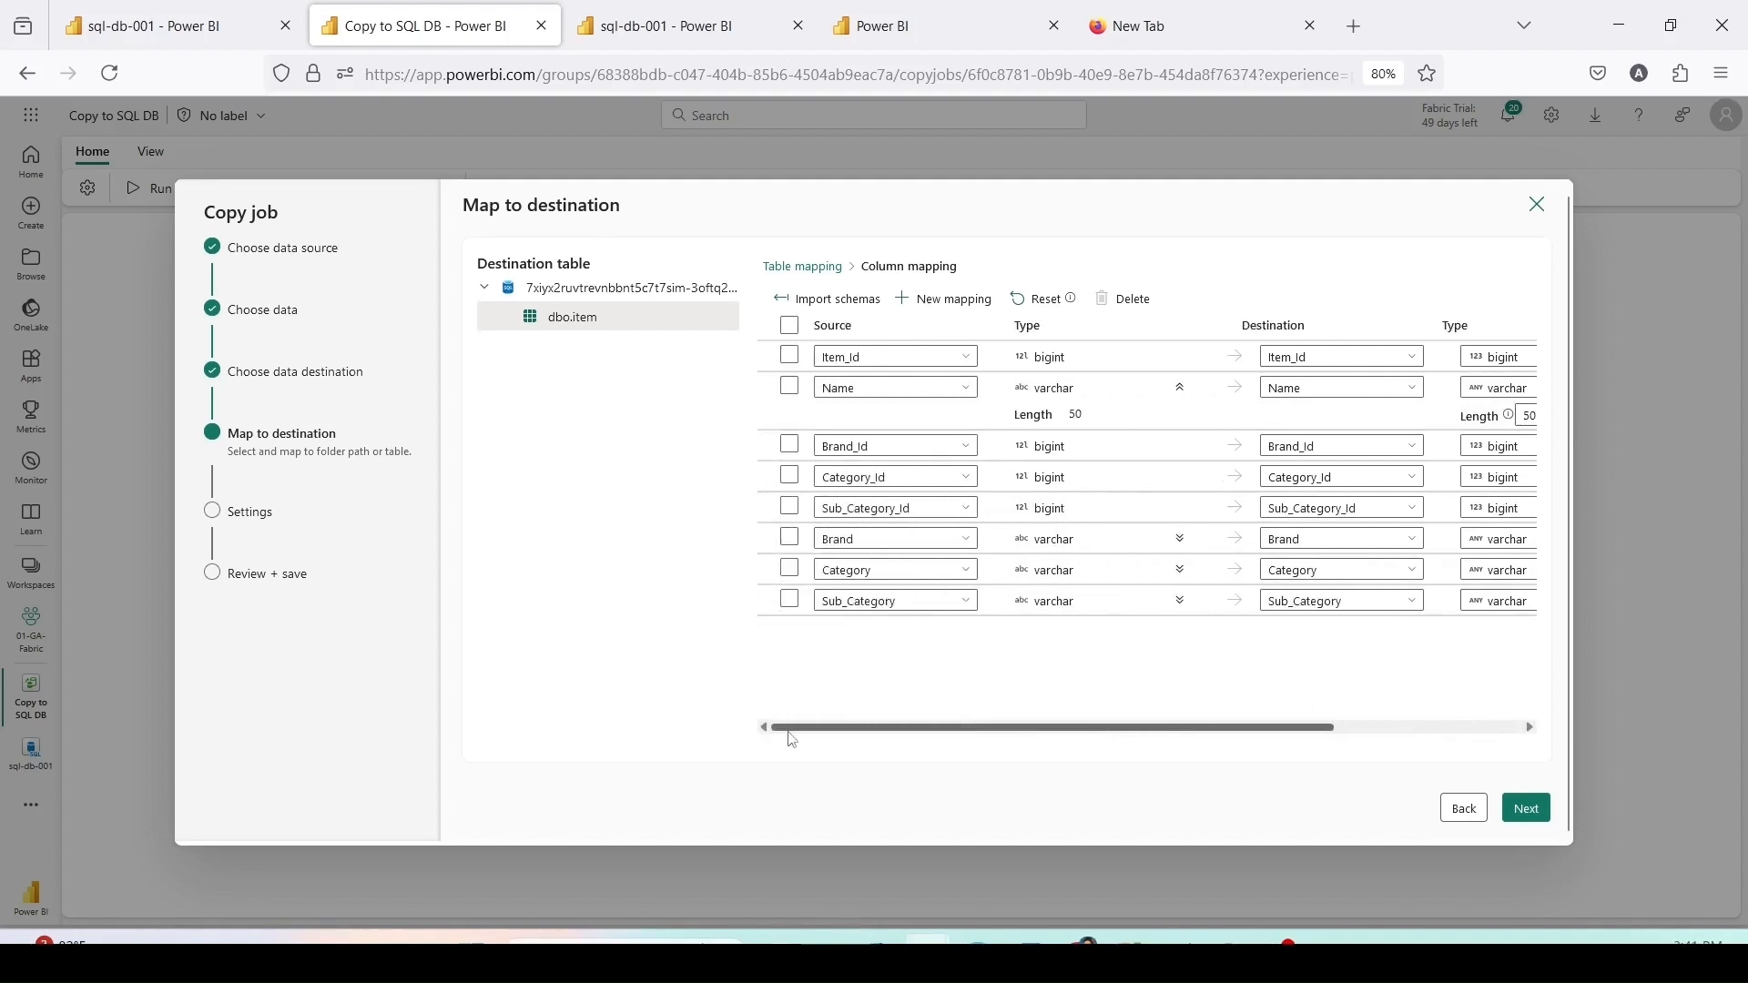
{"action": "left_click", "coordinate": [1533, 812]}
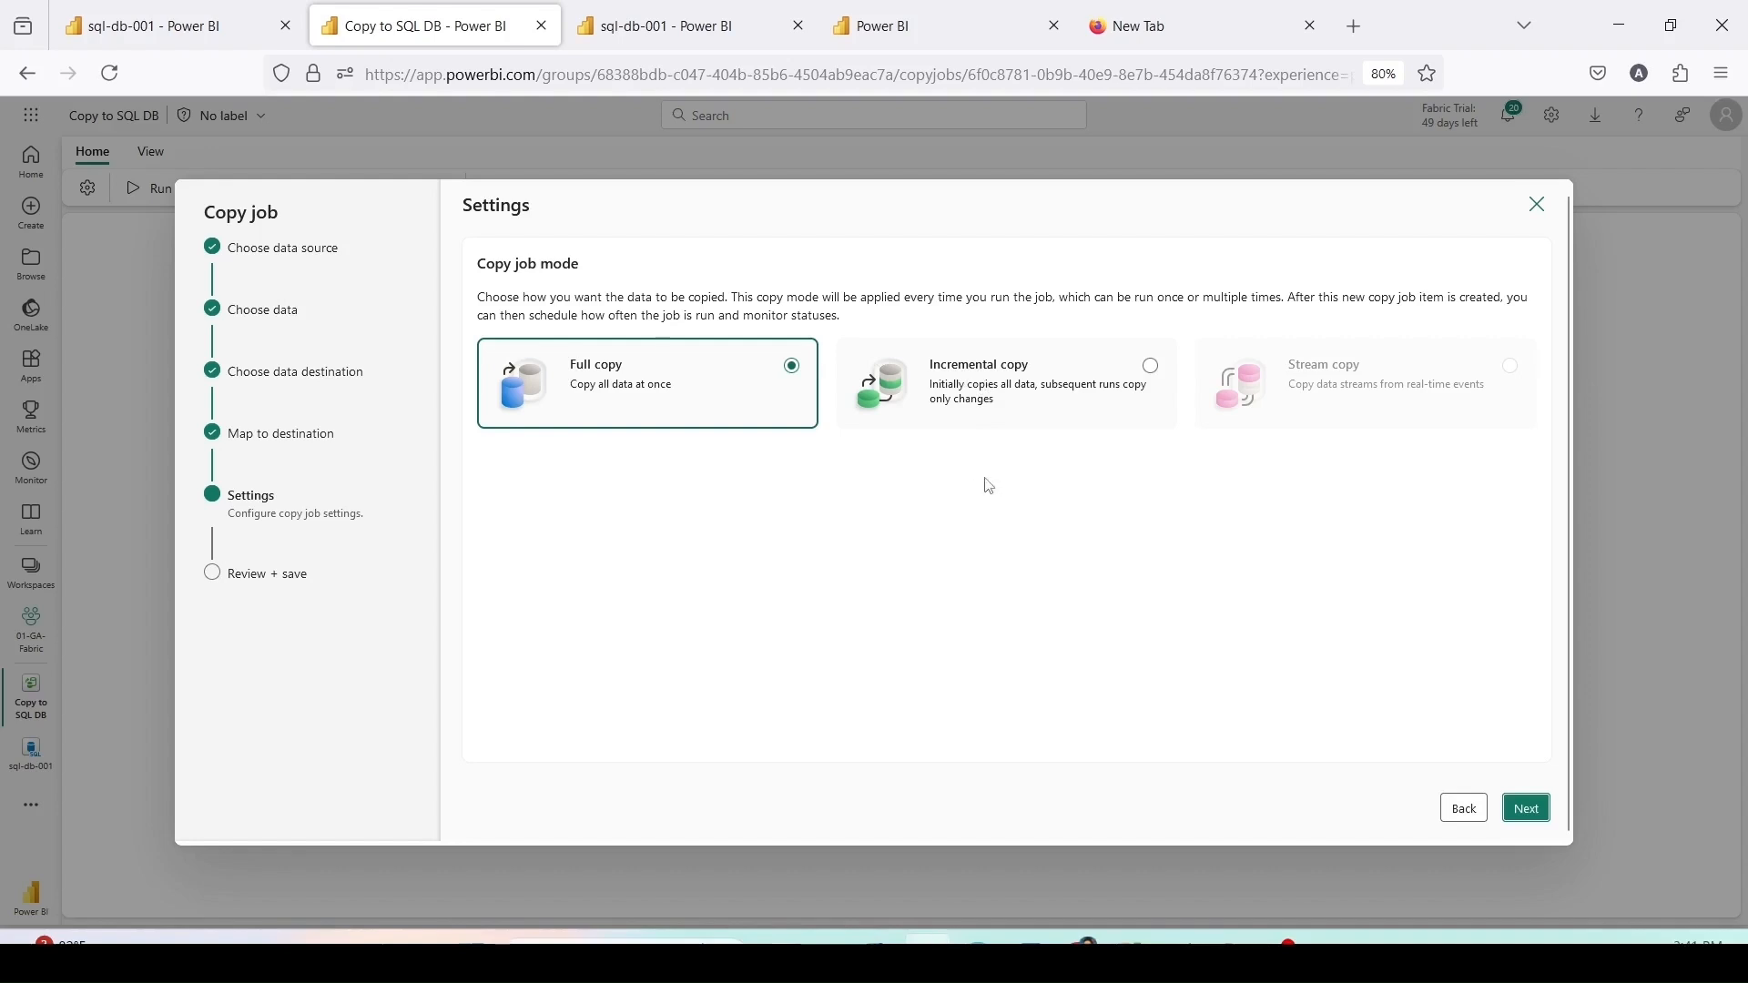
Step: Set the copy job to incremental copy with Item_Id as dbo.item's incremental column, and save and run it
{"action": "left_click", "coordinate": [1074, 384]}
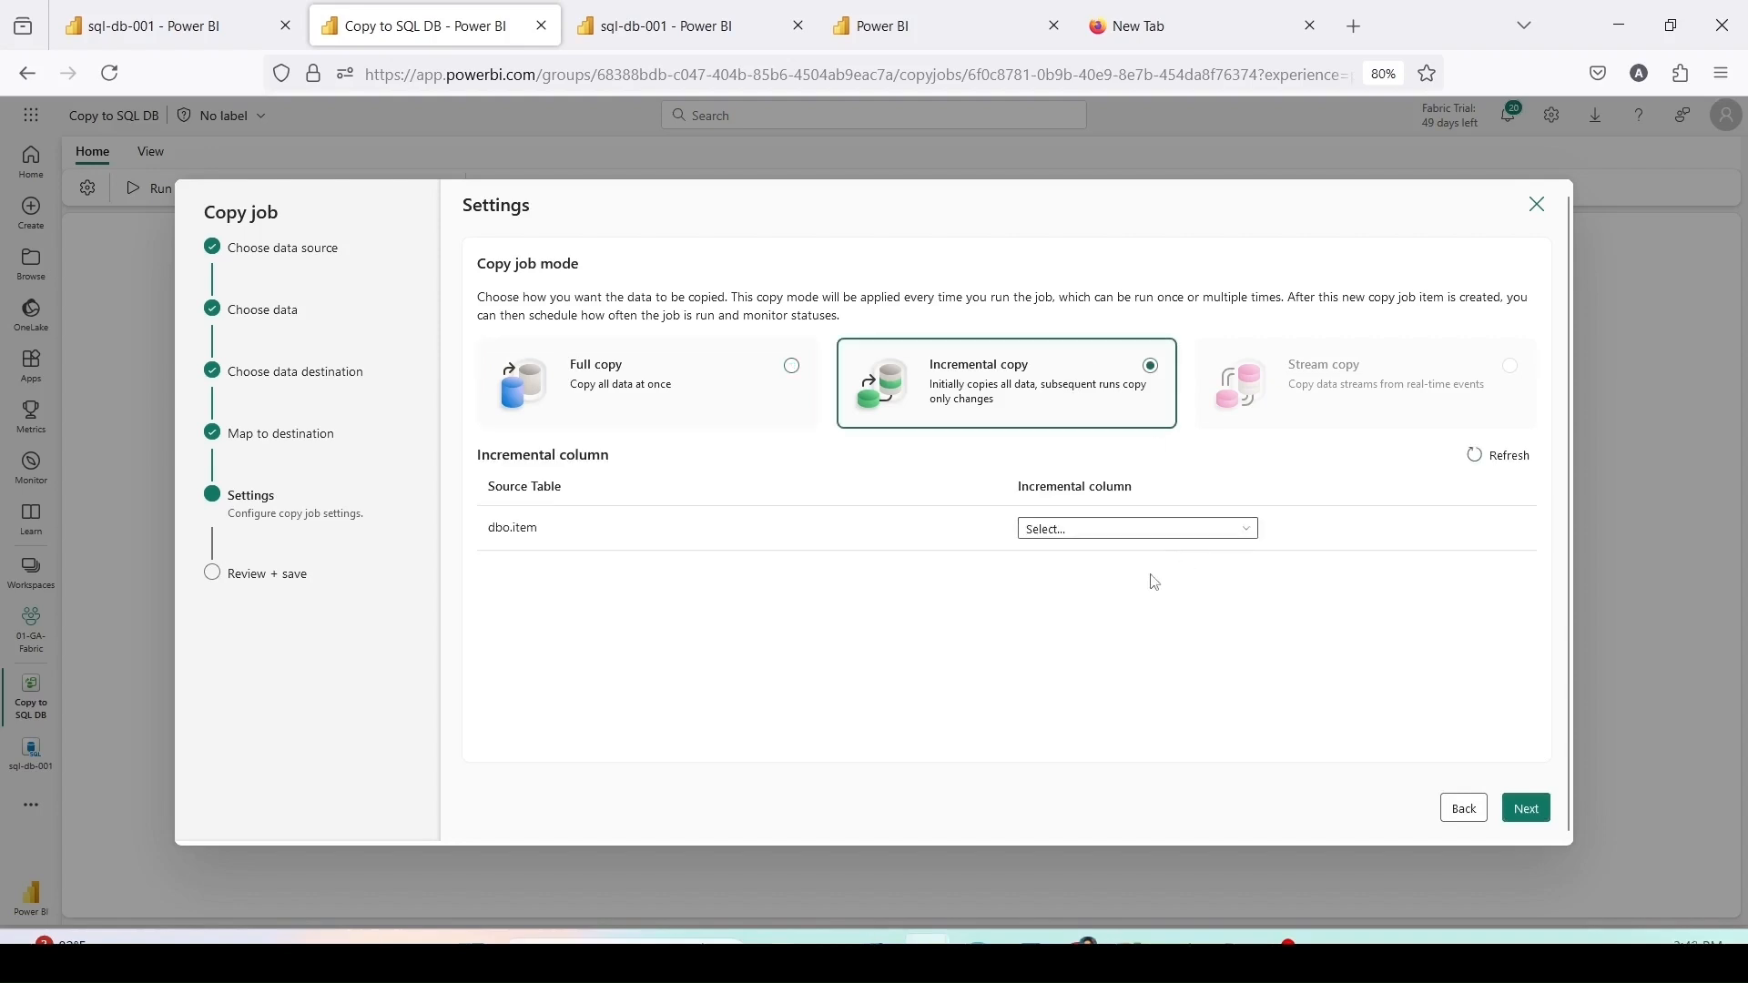
{"action": "left_click", "coordinate": [1143, 526]}
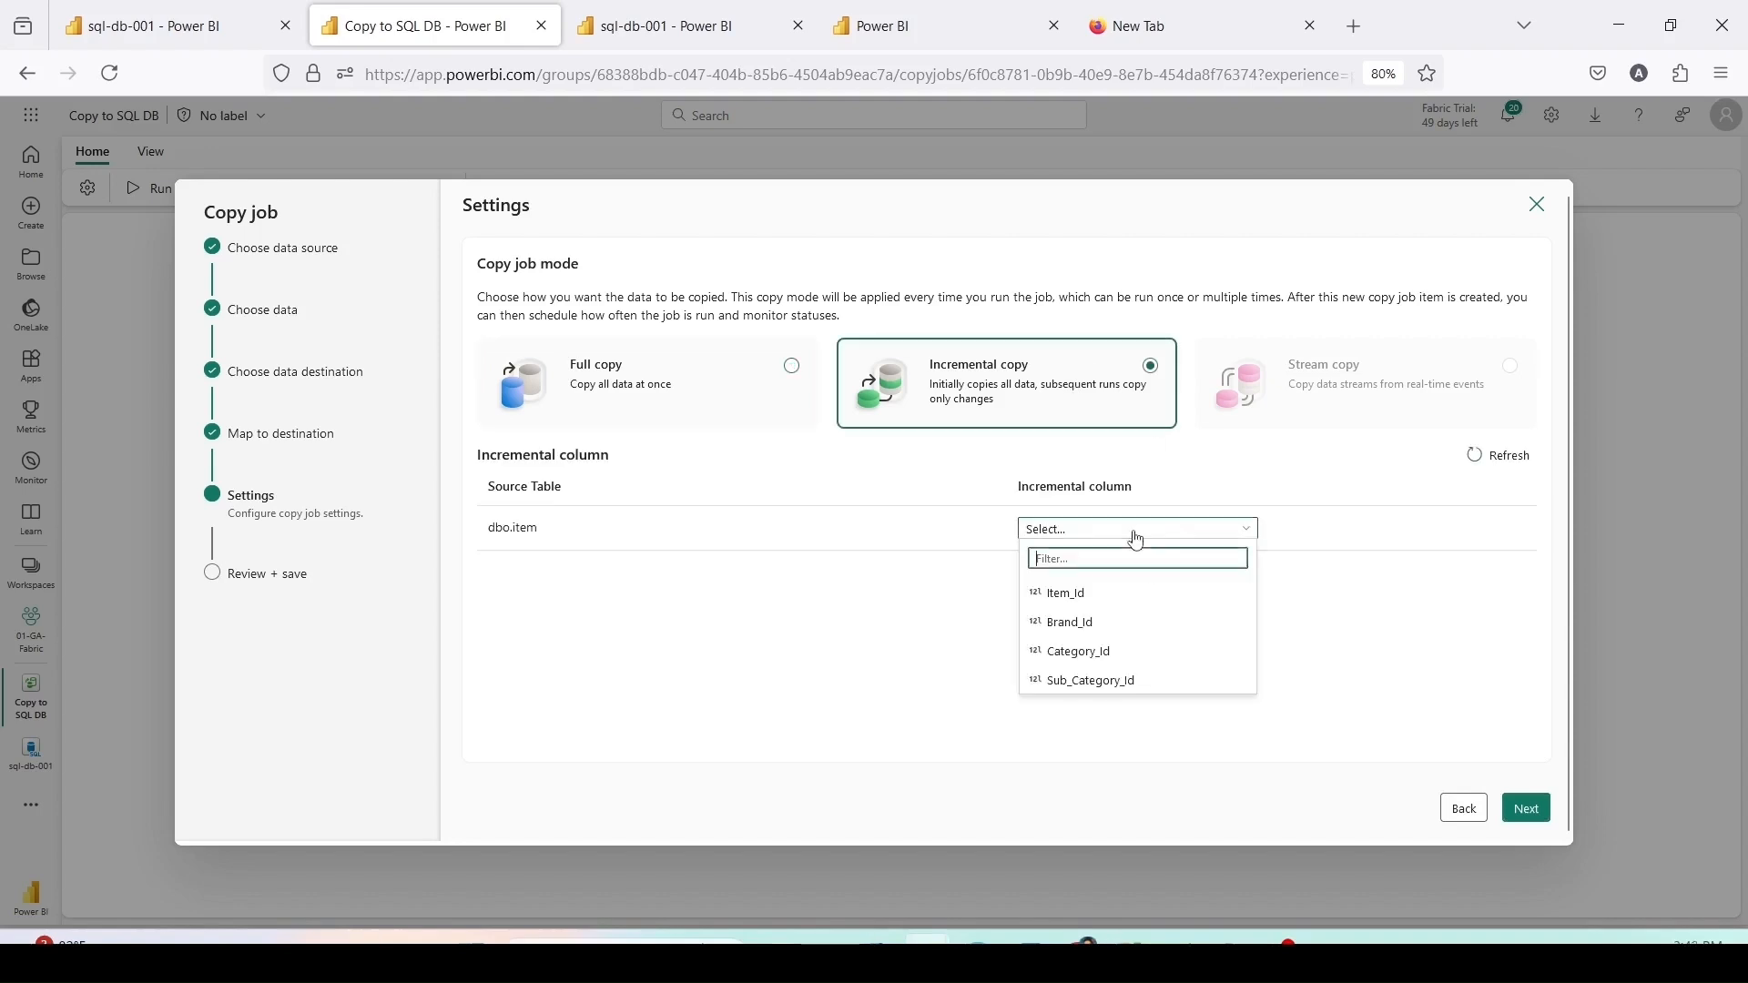
{"action": "left_click", "coordinate": [1098, 603]}
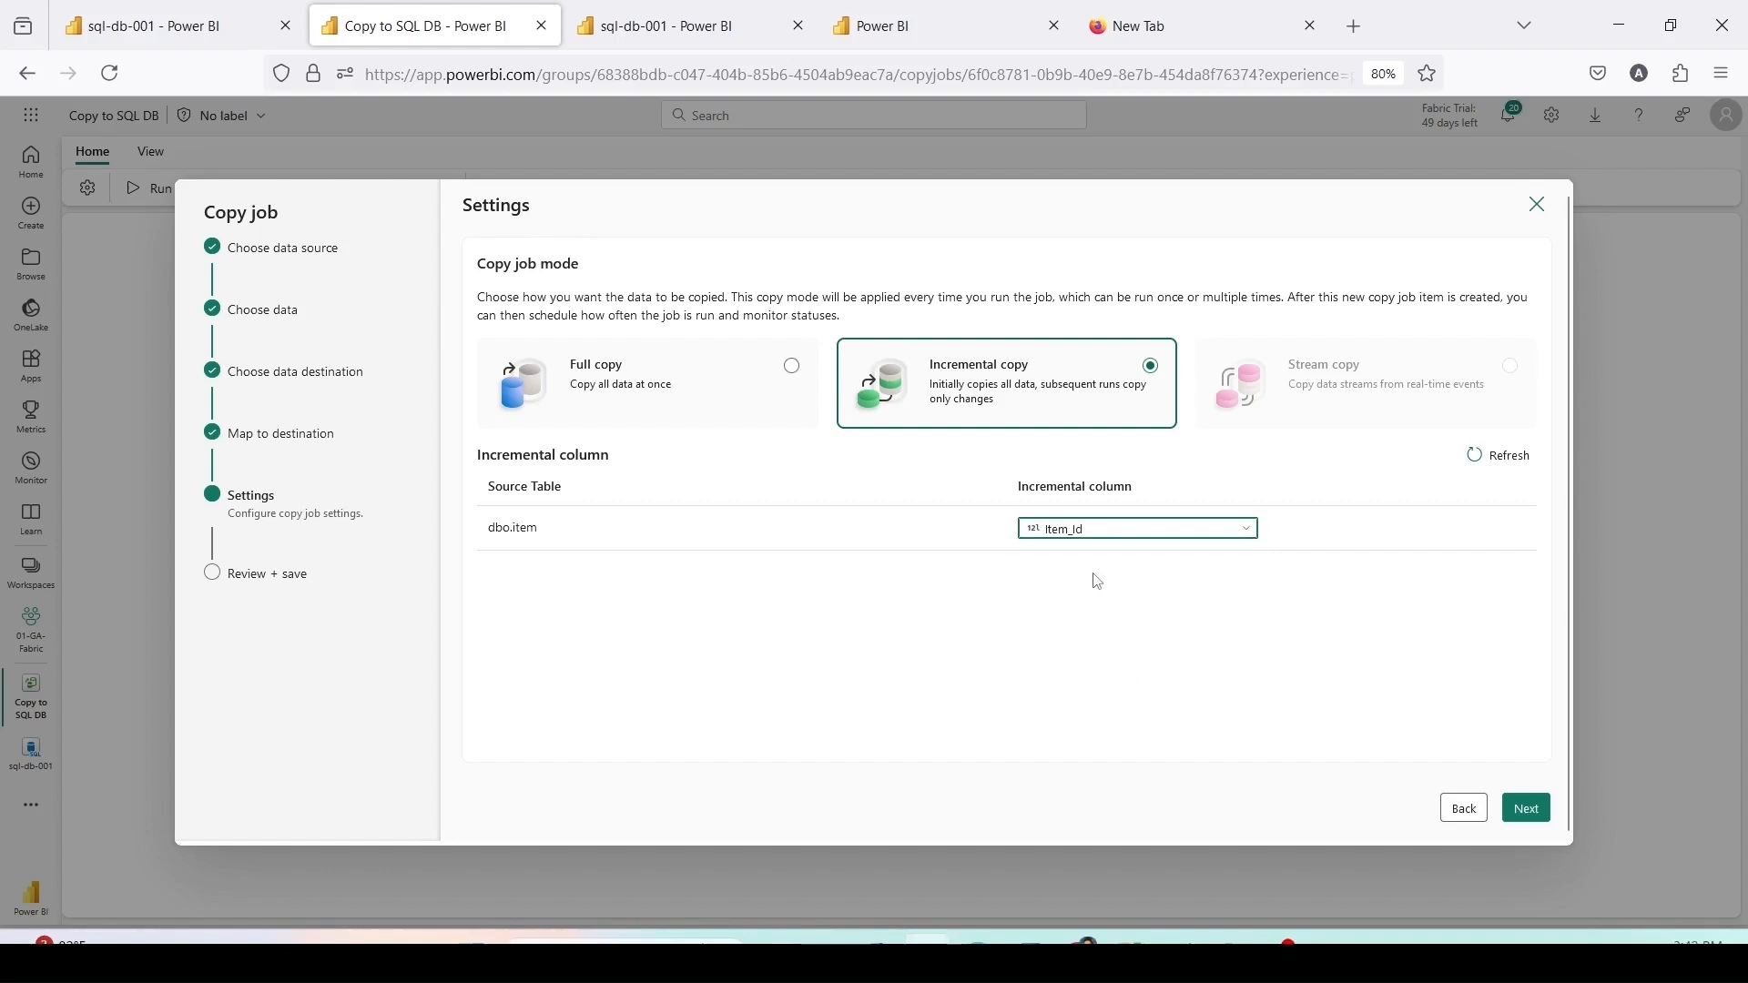
{"action": "left_click", "coordinate": [1541, 819]}
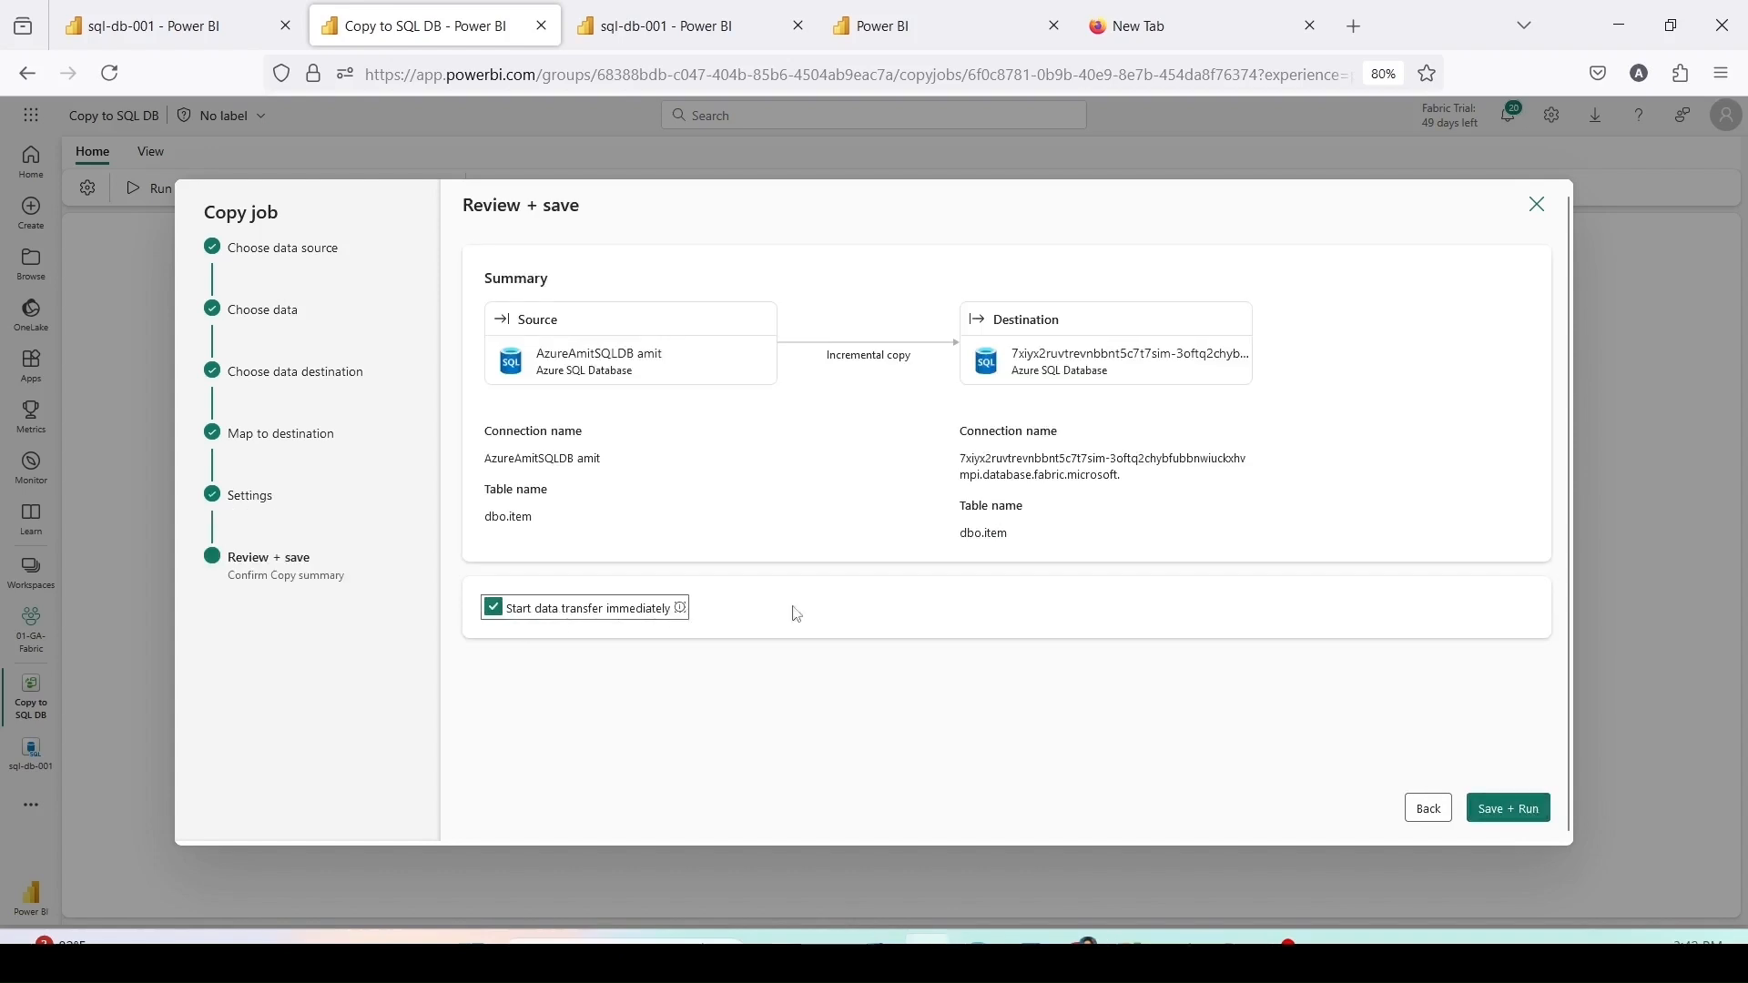
{"action": "left_click", "coordinate": [1511, 810]}
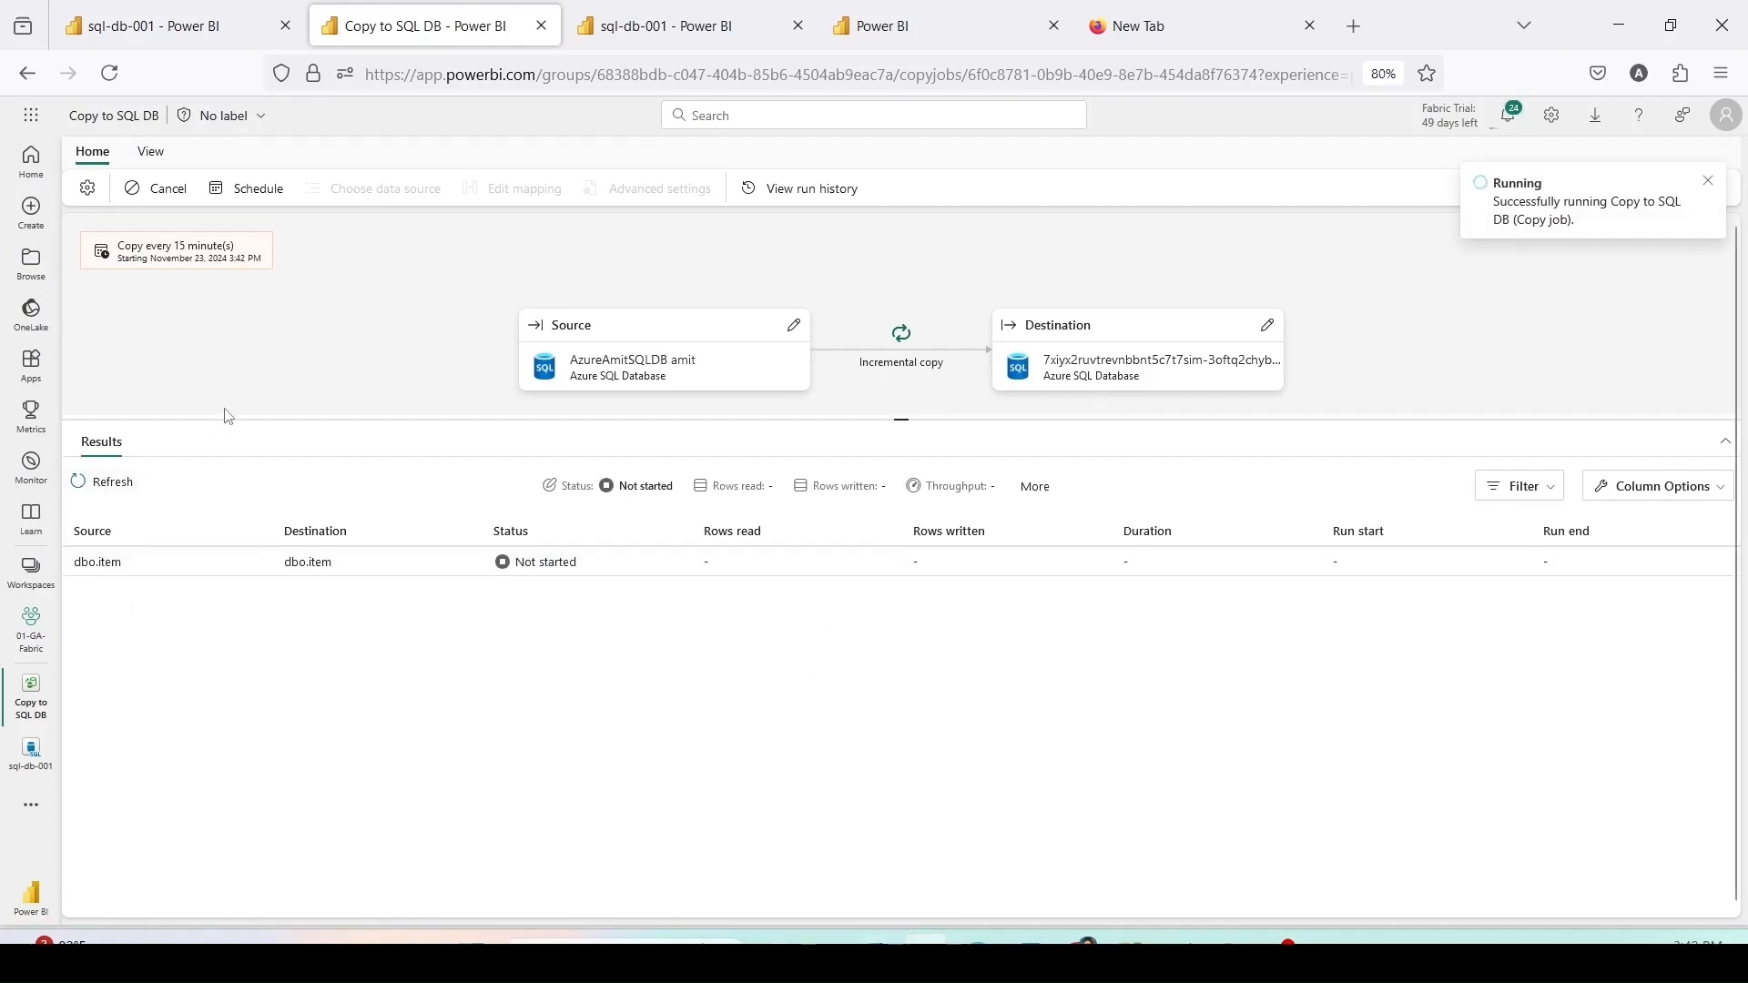
Step: Turn off the Copy to SQL DB job's scheduled run and apply the change
{"action": "left_click_drag", "start_coordinate": [73, 218], "coordinate": [323, 274]}
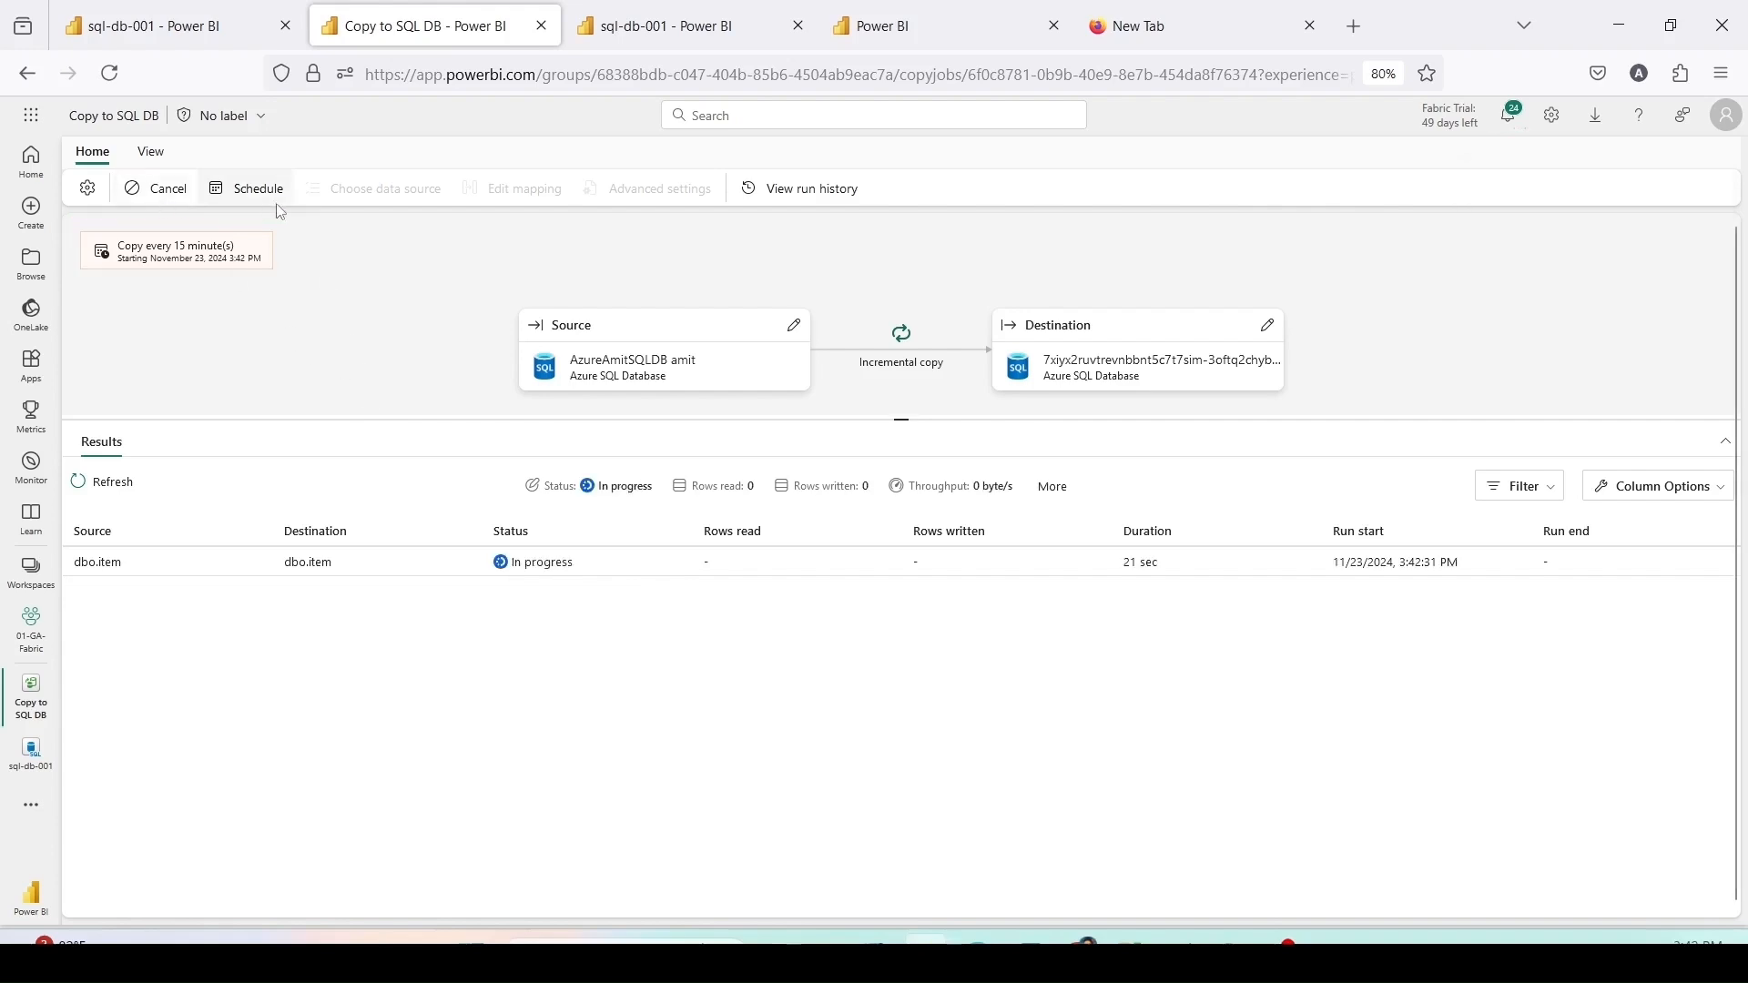
{"action": "left_click", "coordinate": [251, 202]}
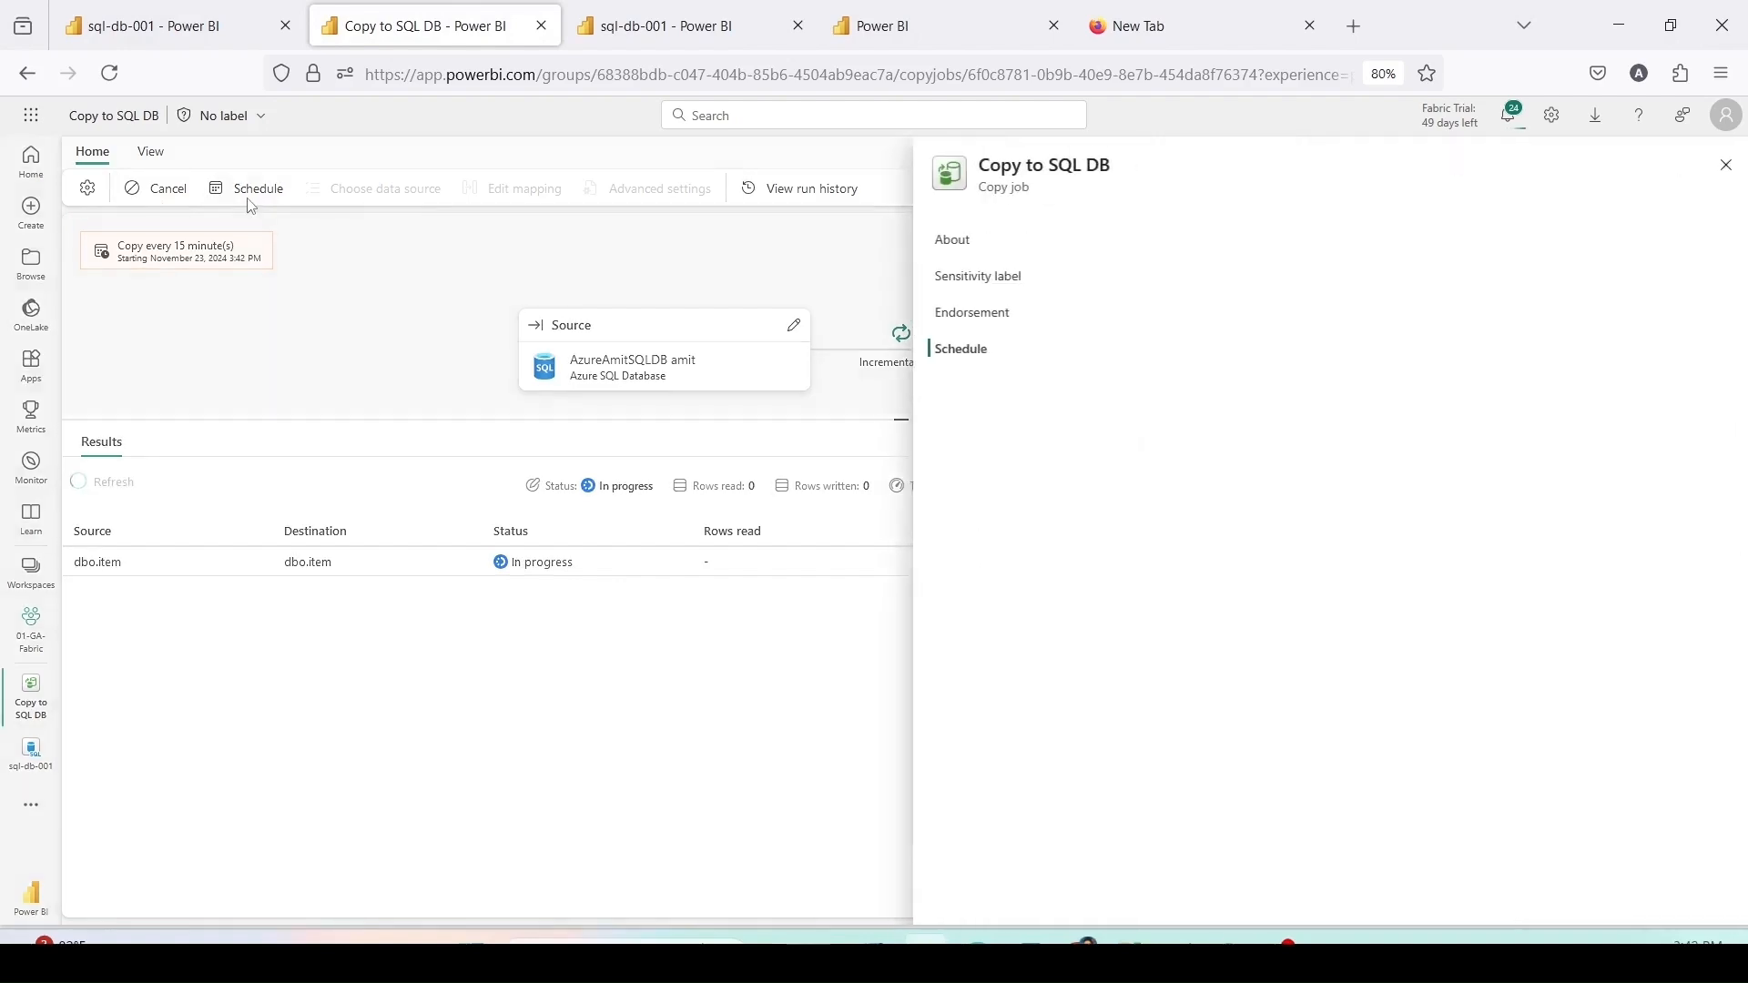
{"action": "left_click", "coordinate": [1193, 444]}
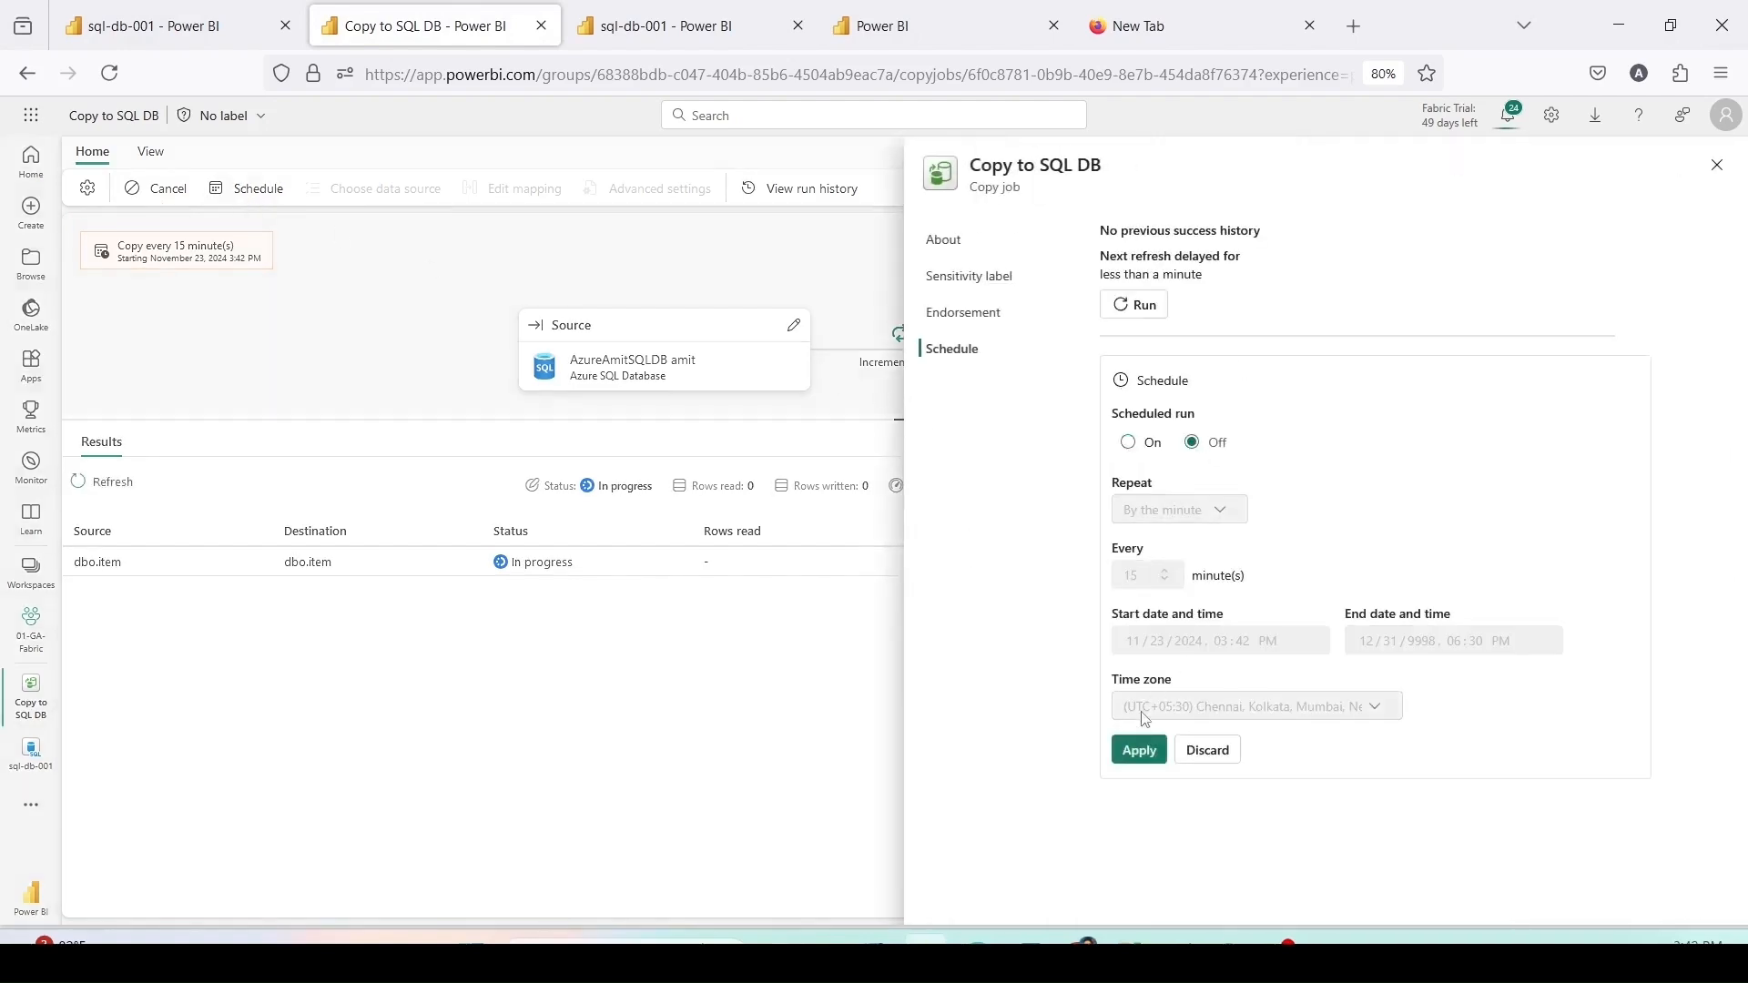
{"action": "left_click", "coordinate": [1137, 750]}
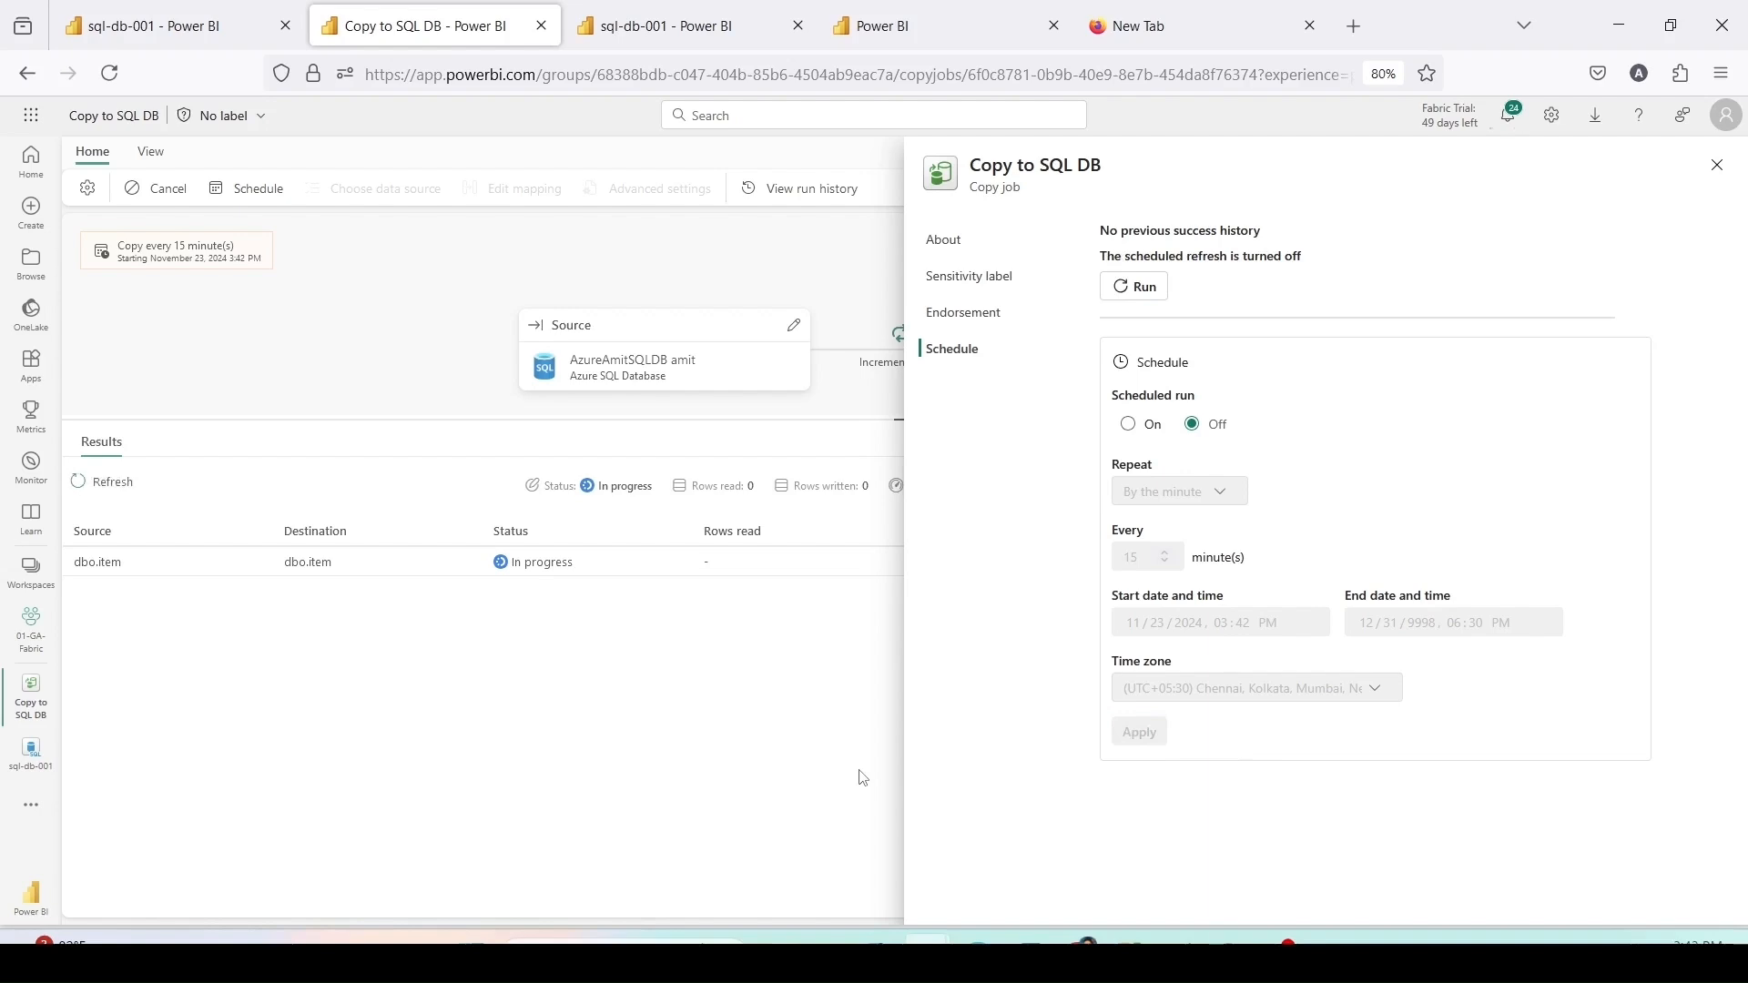
{"action": "left_click", "coordinate": [1718, 169]}
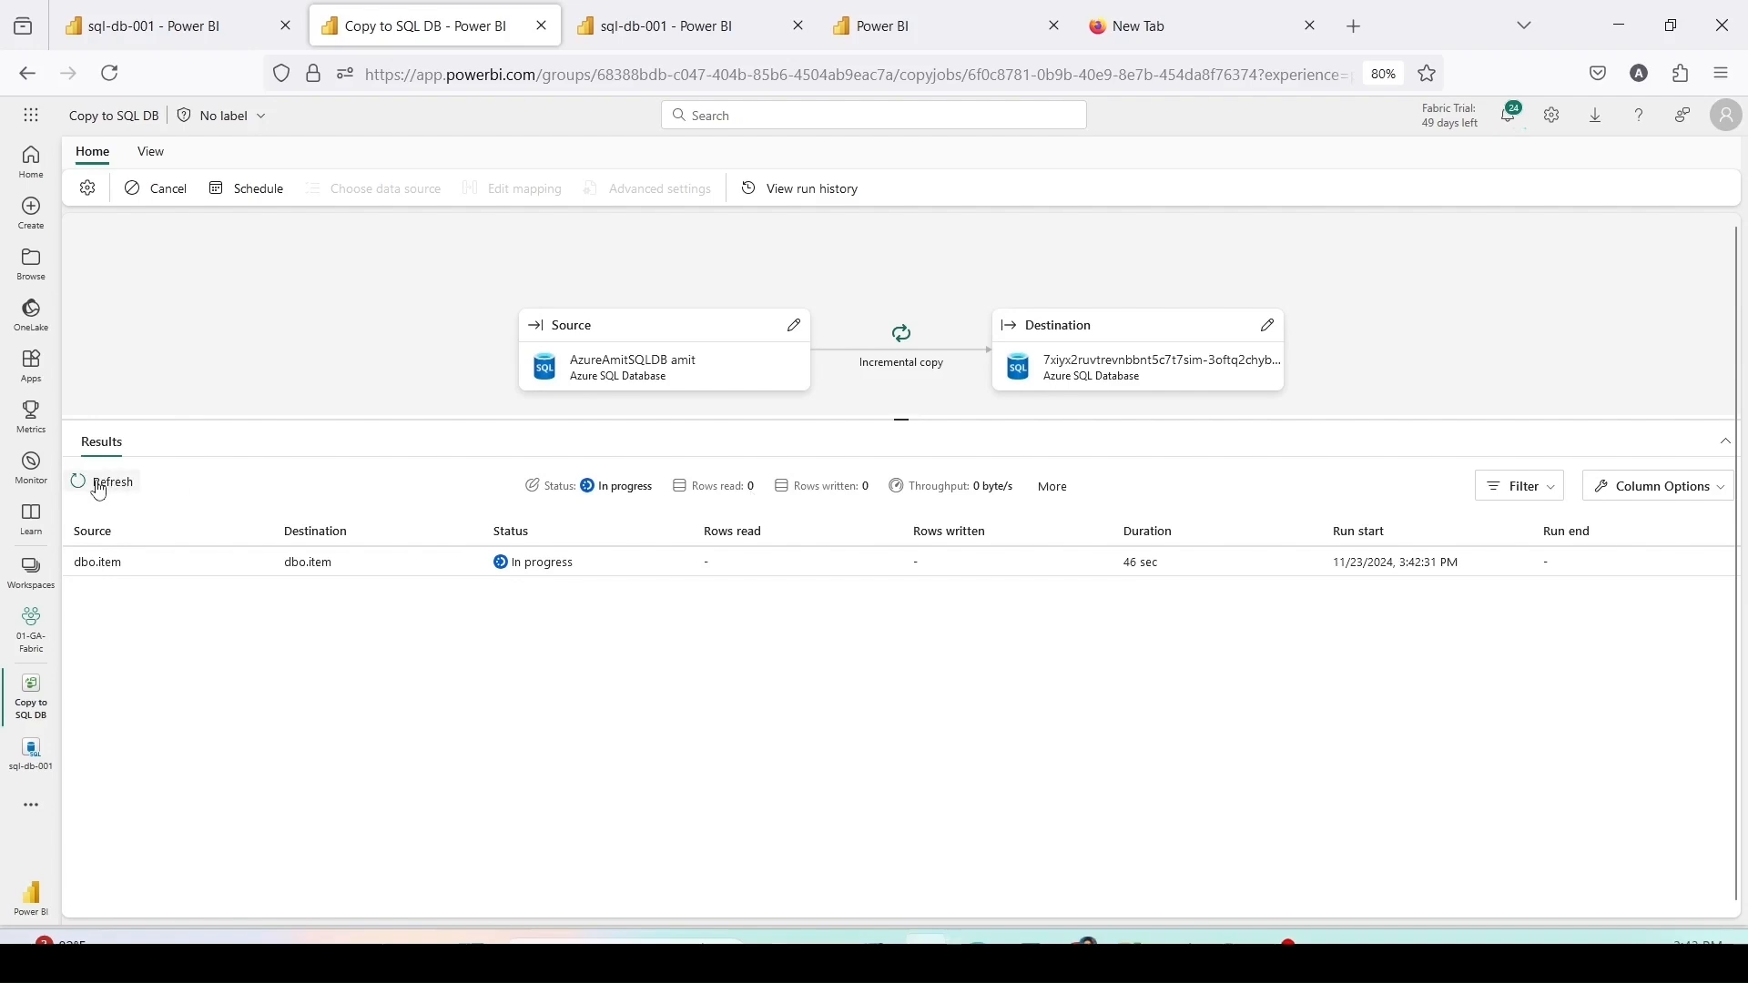
{"action": "key", "text": "ctrl+2"}
{"action": "left_click_drag", "start_coordinate": [68, 463], "coordinate": [150, 496]}
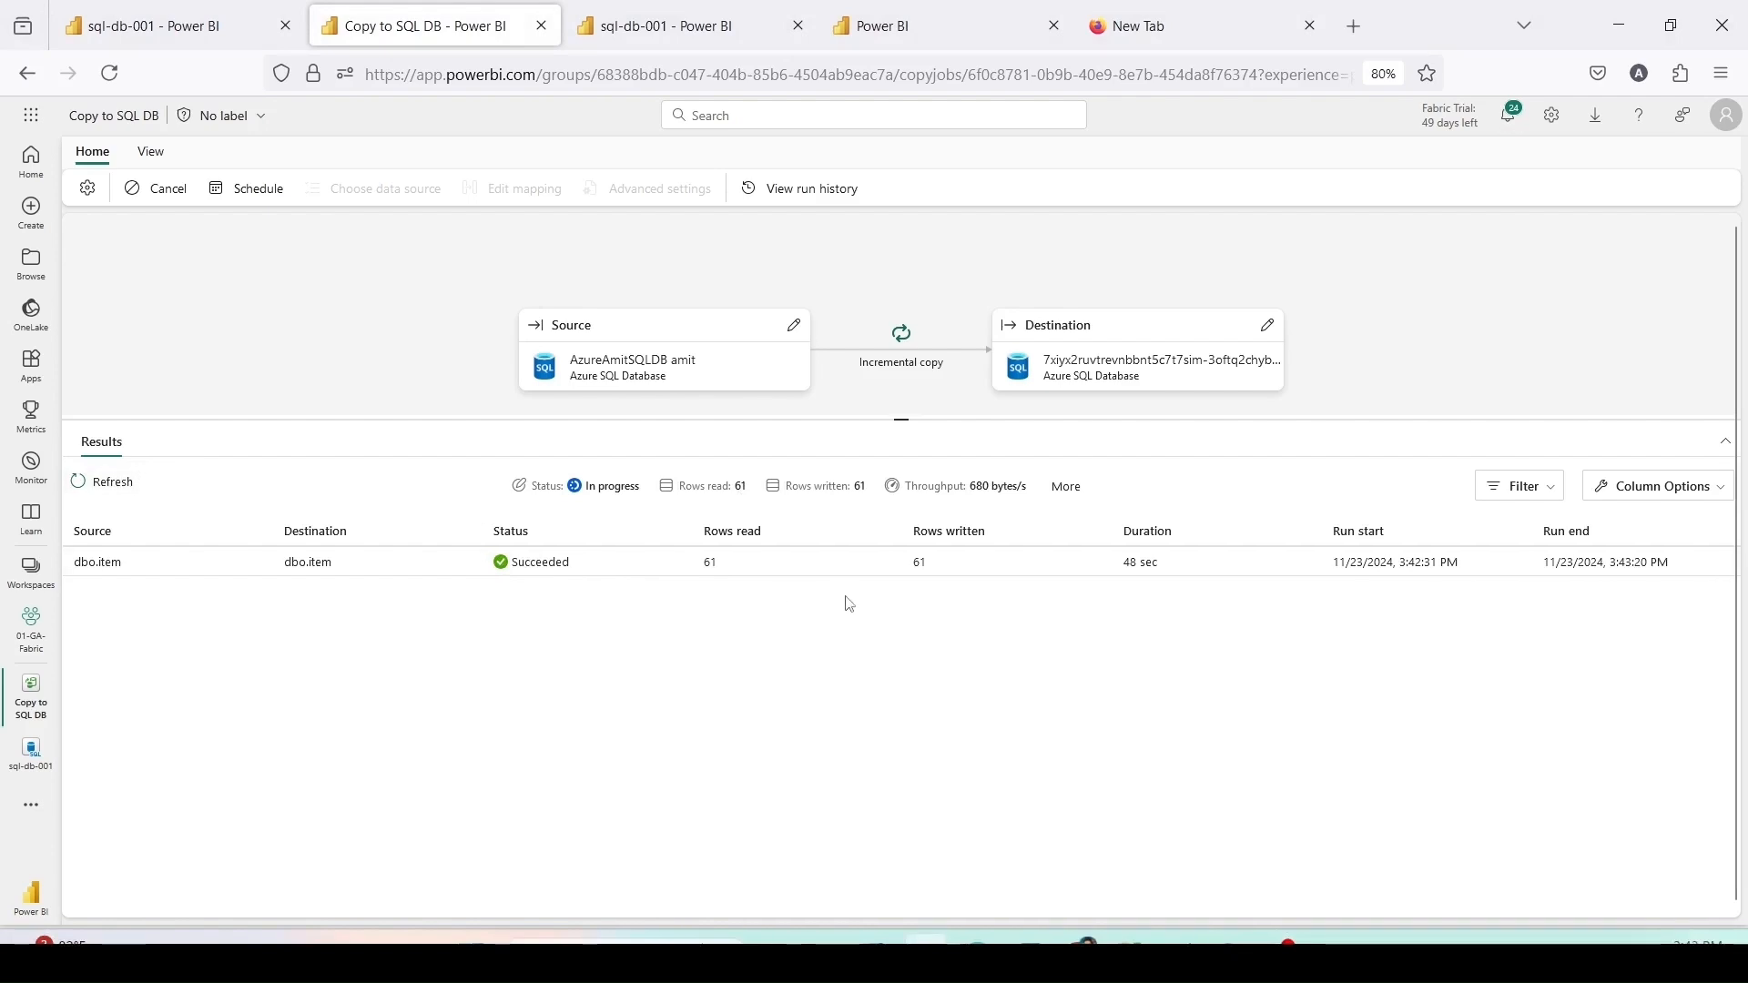
{"action": "key", "text": "ctrl+2"}
{"action": "mouse_move", "coordinate": [55, 511]}
{"action": "left_mouse_down"}
{"action": "mouse_move", "coordinate": [257, 557]}
{"action": "mouse_move", "coordinate": [1538, 619]}
{"action": "left_mouse_up"}
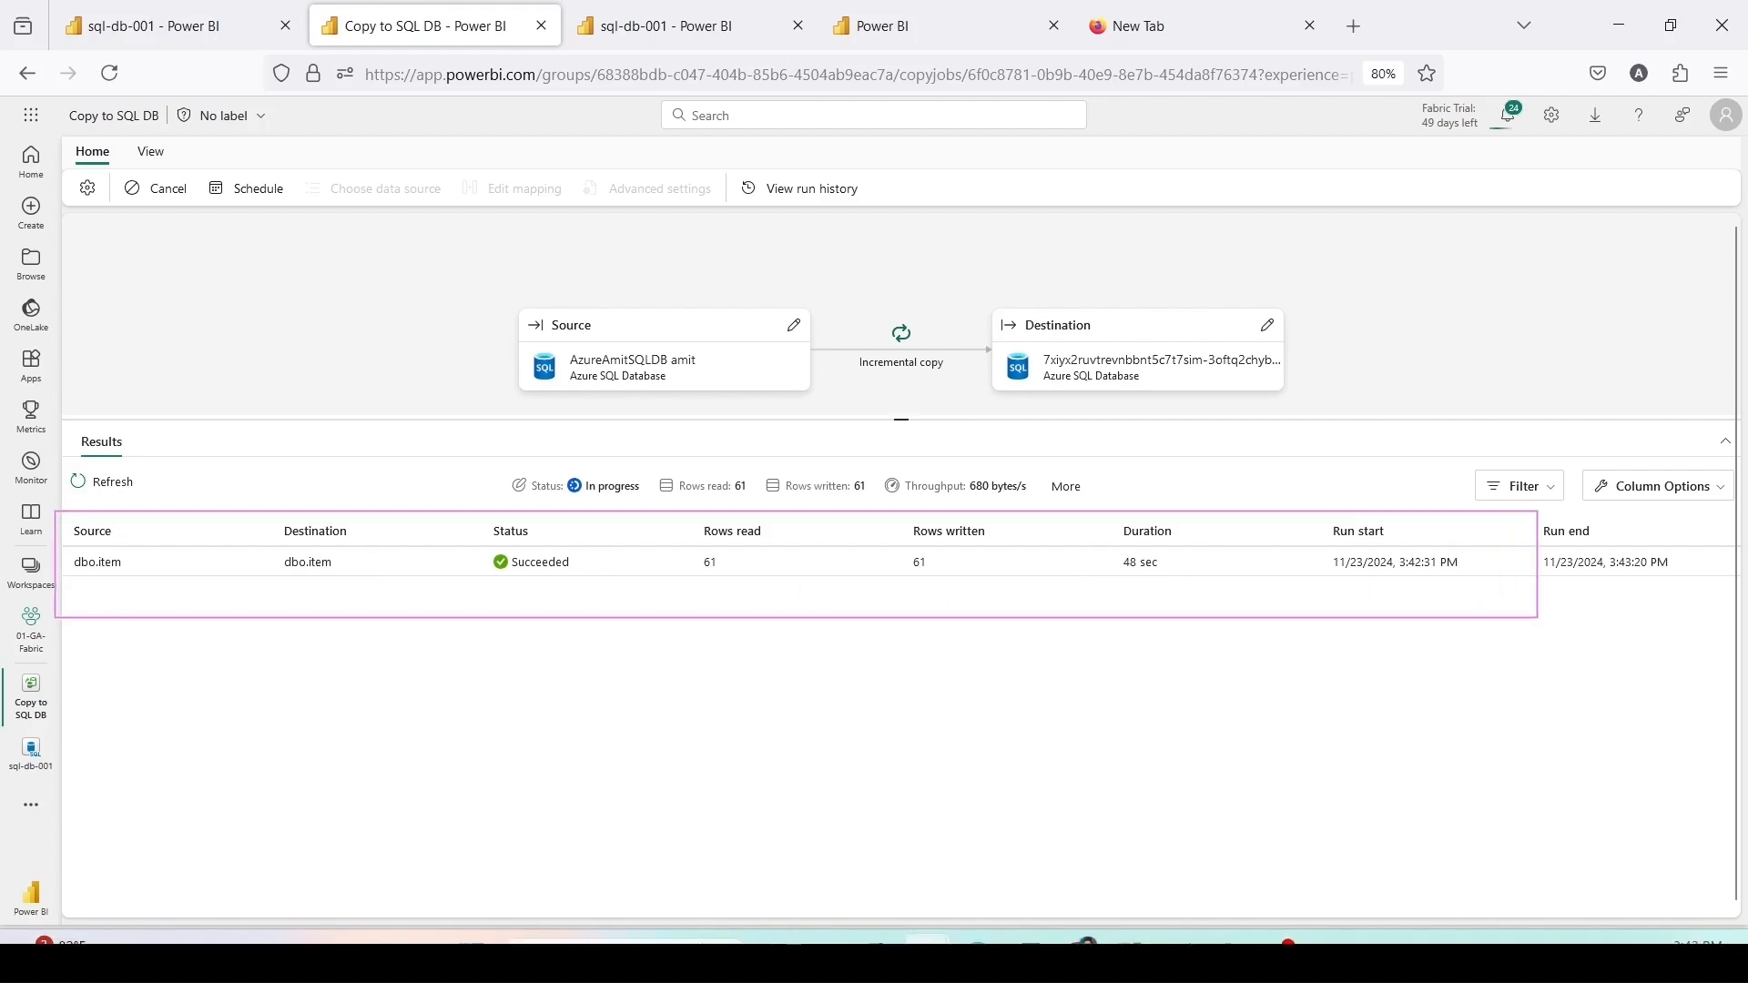
{"action": "key", "text": "Escape"}
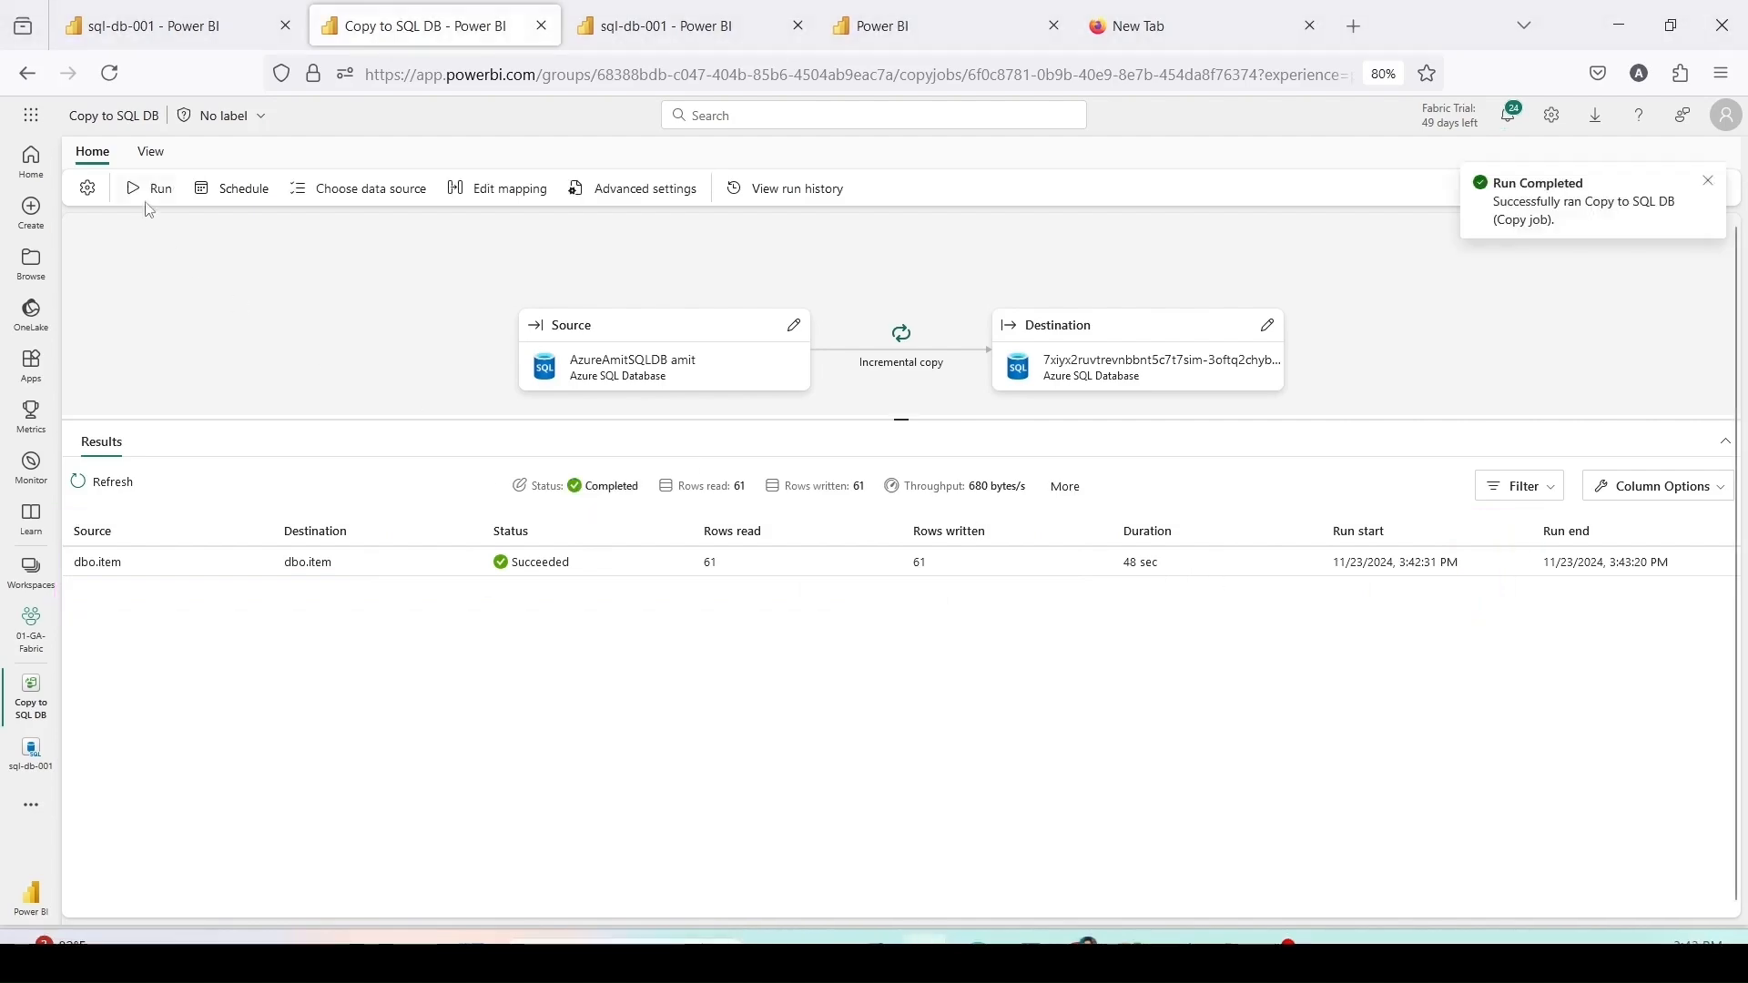
Step: Return to the sql-db-001 database, refresh its tables and query the top 1000 rows of the item table
{"action": "left_click", "coordinate": [175, 36]}
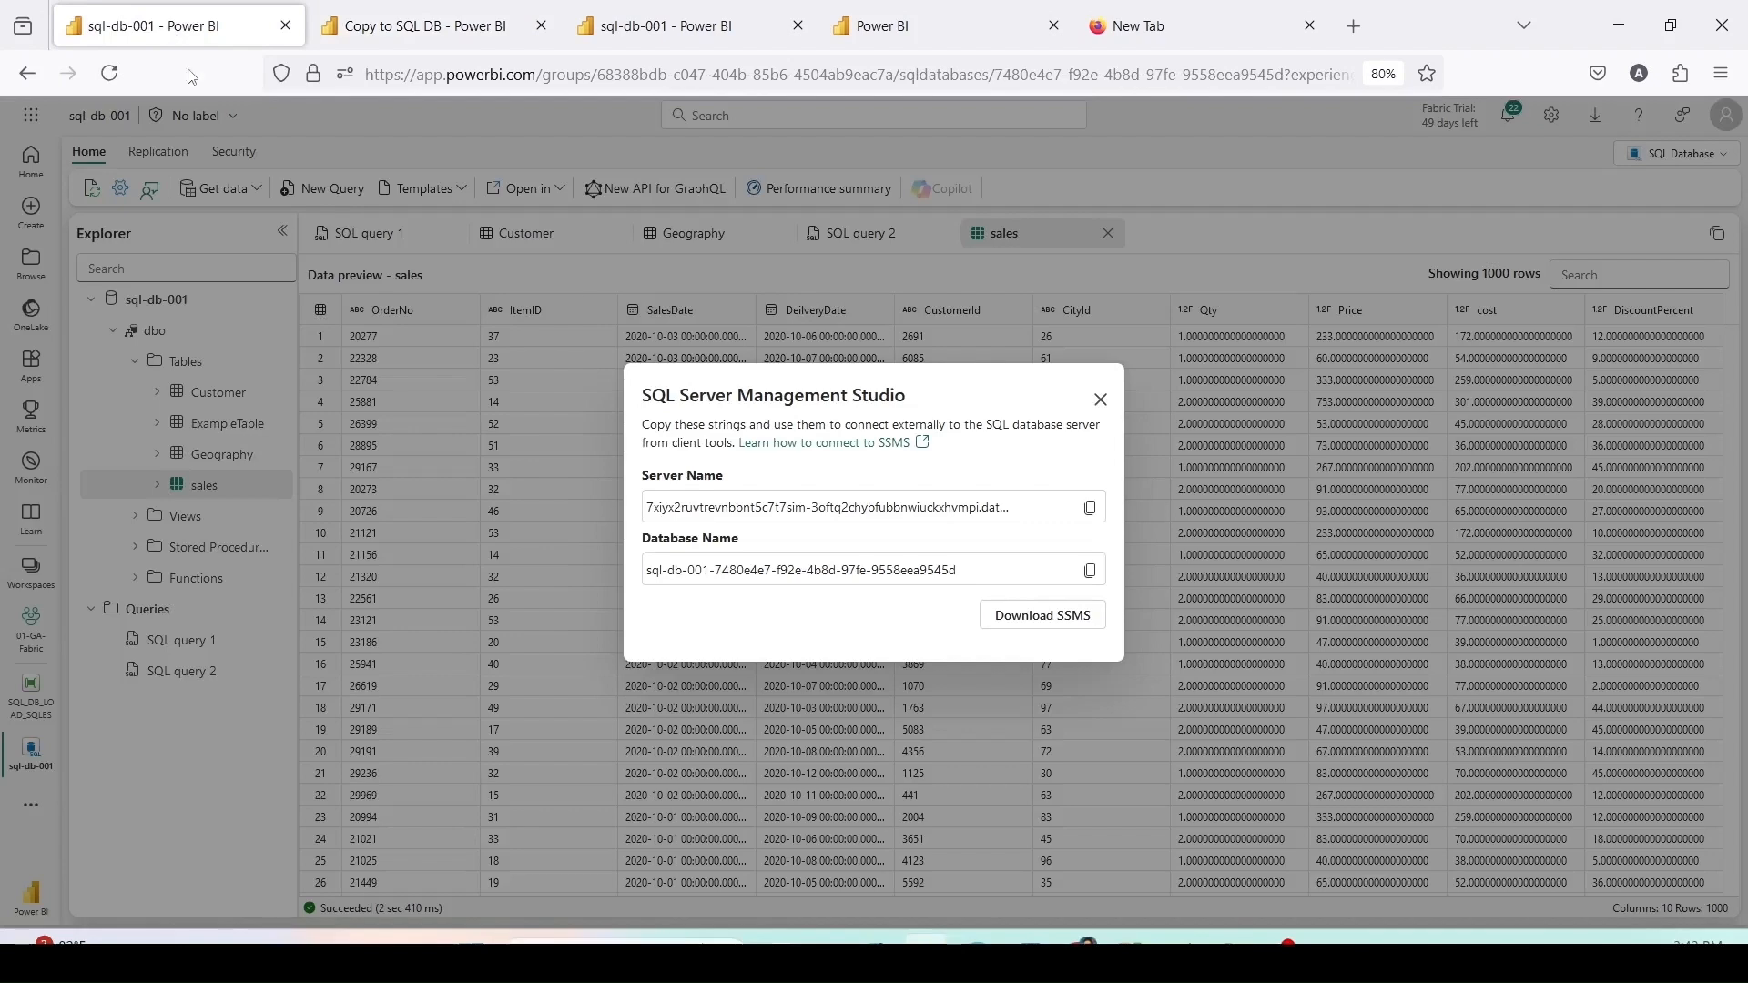
{"action": "left_click", "coordinate": [1102, 401]}
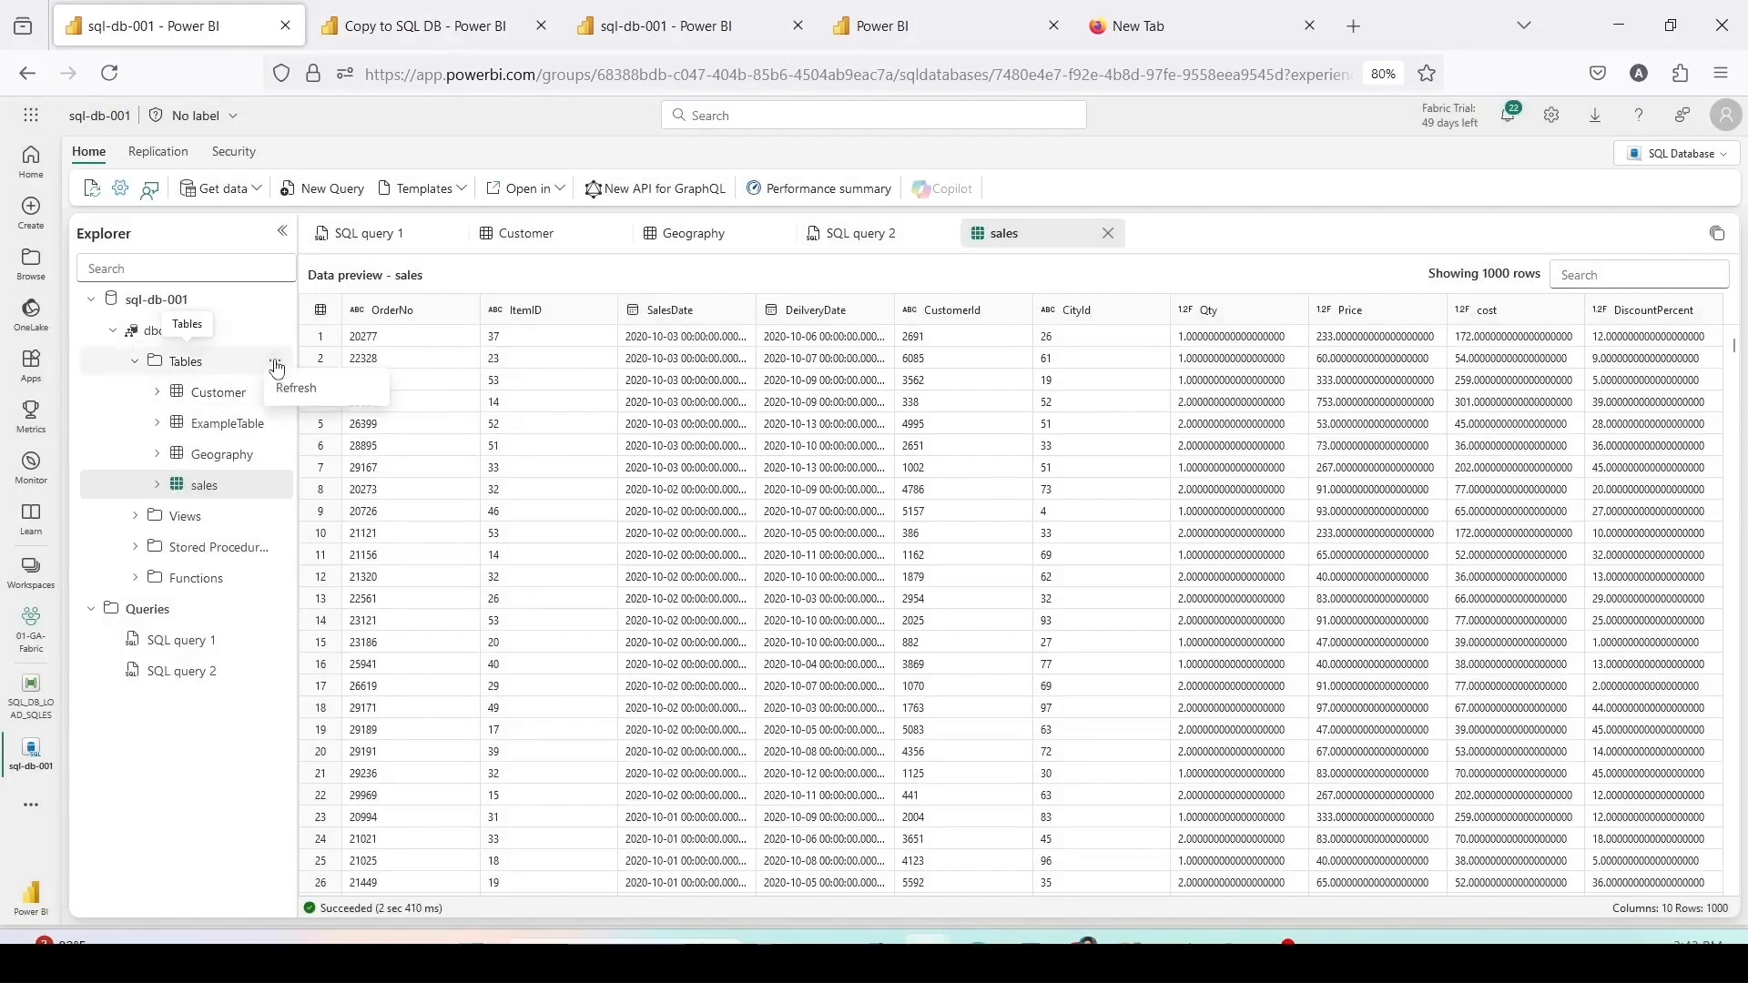
{"action": "left_click", "coordinate": [277, 368]}
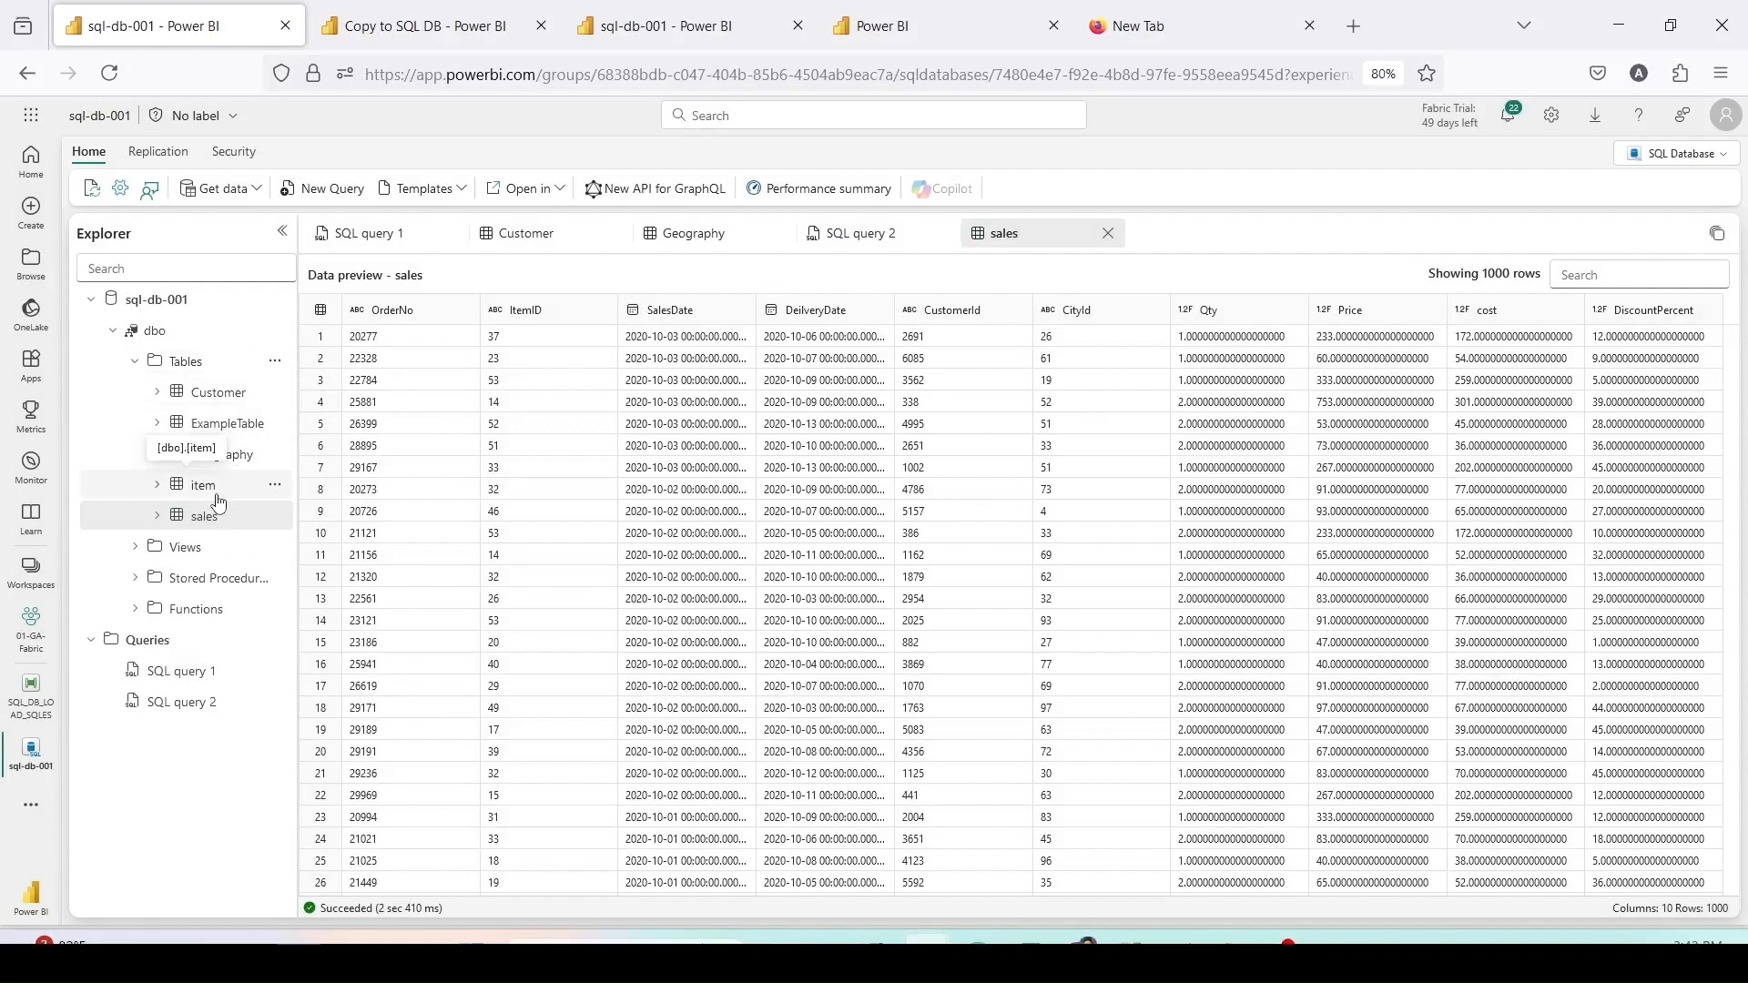
{"action": "right_click", "coordinate": [240, 493]}
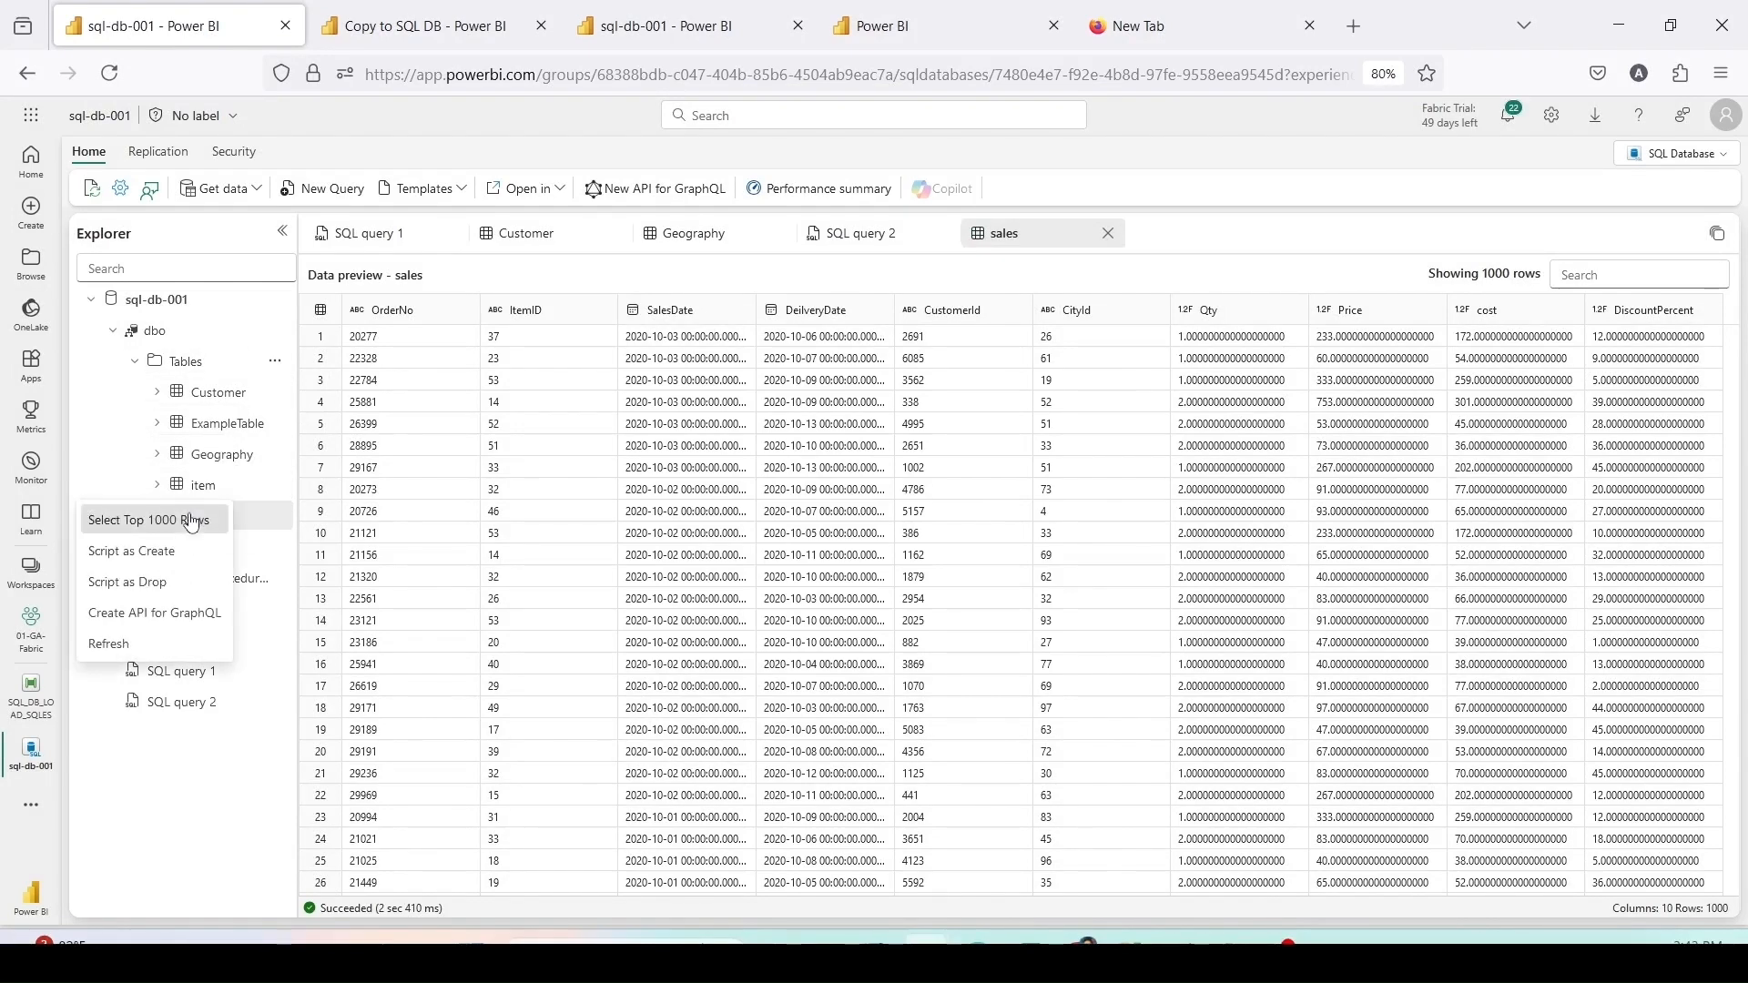
{"action": "left_click", "coordinate": [217, 512]}
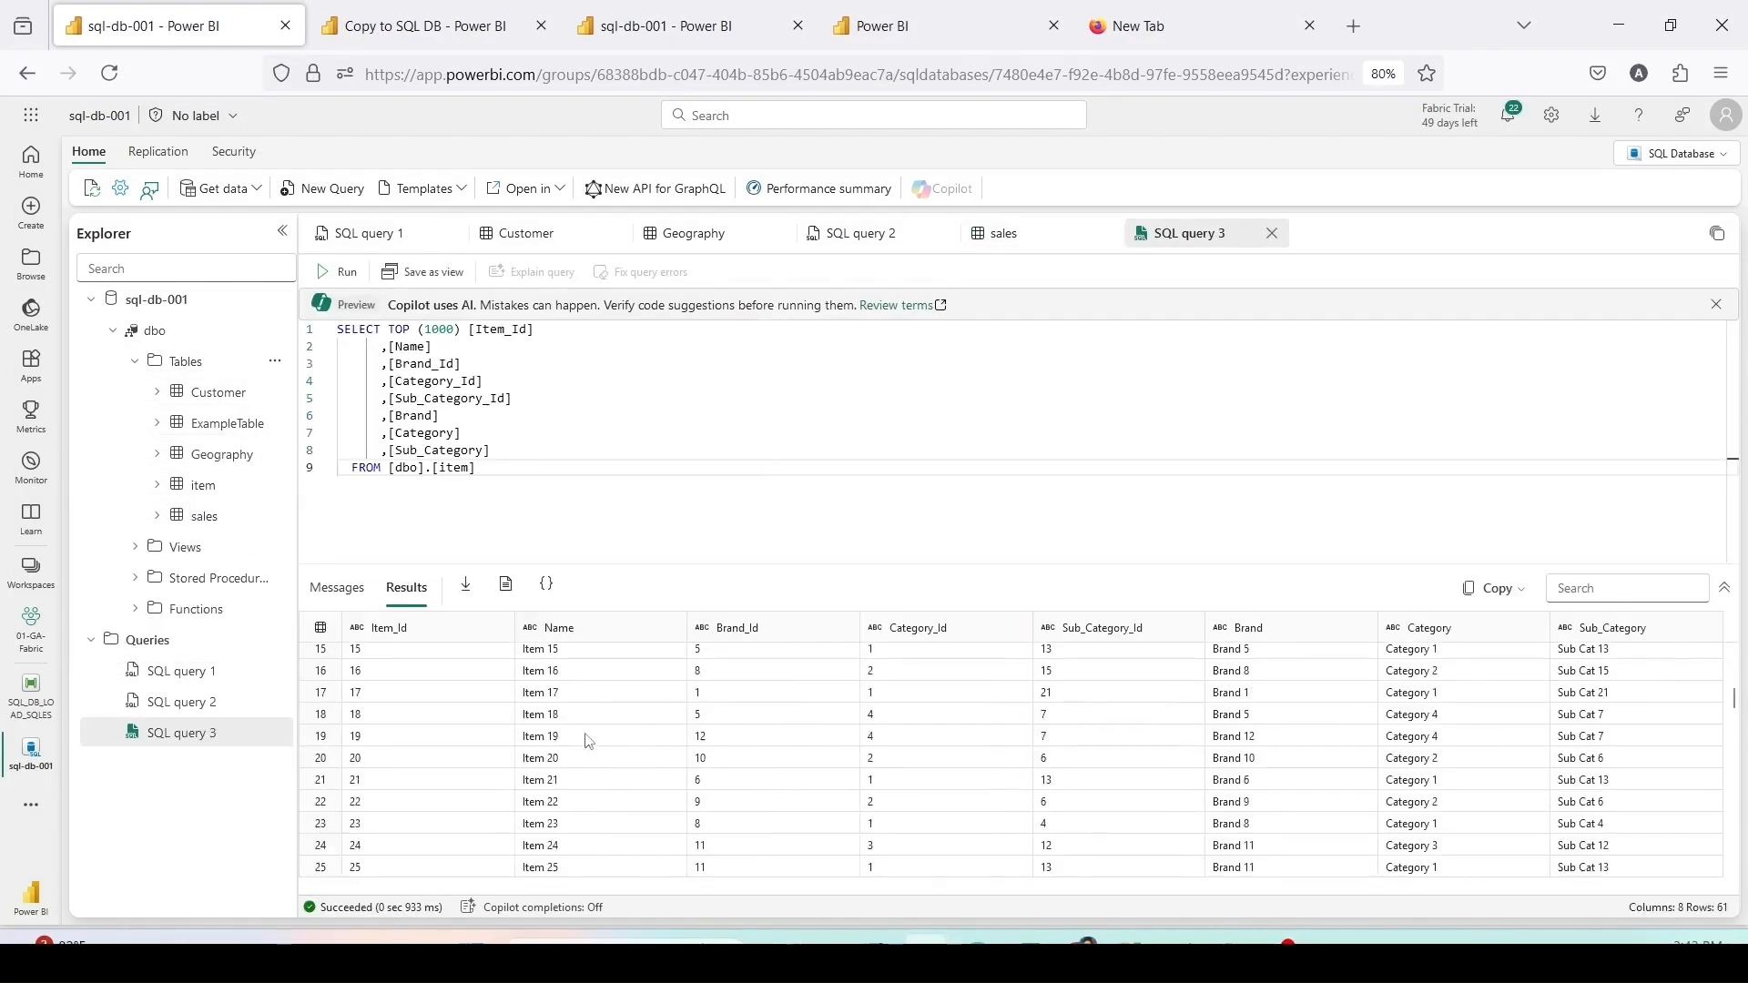
Step: In the sql-db-001 SQL analytics endpoint, refresh the schemas, query the item table's top 100 rows and look through them
{"action": "left_click", "coordinate": [698, 22]}
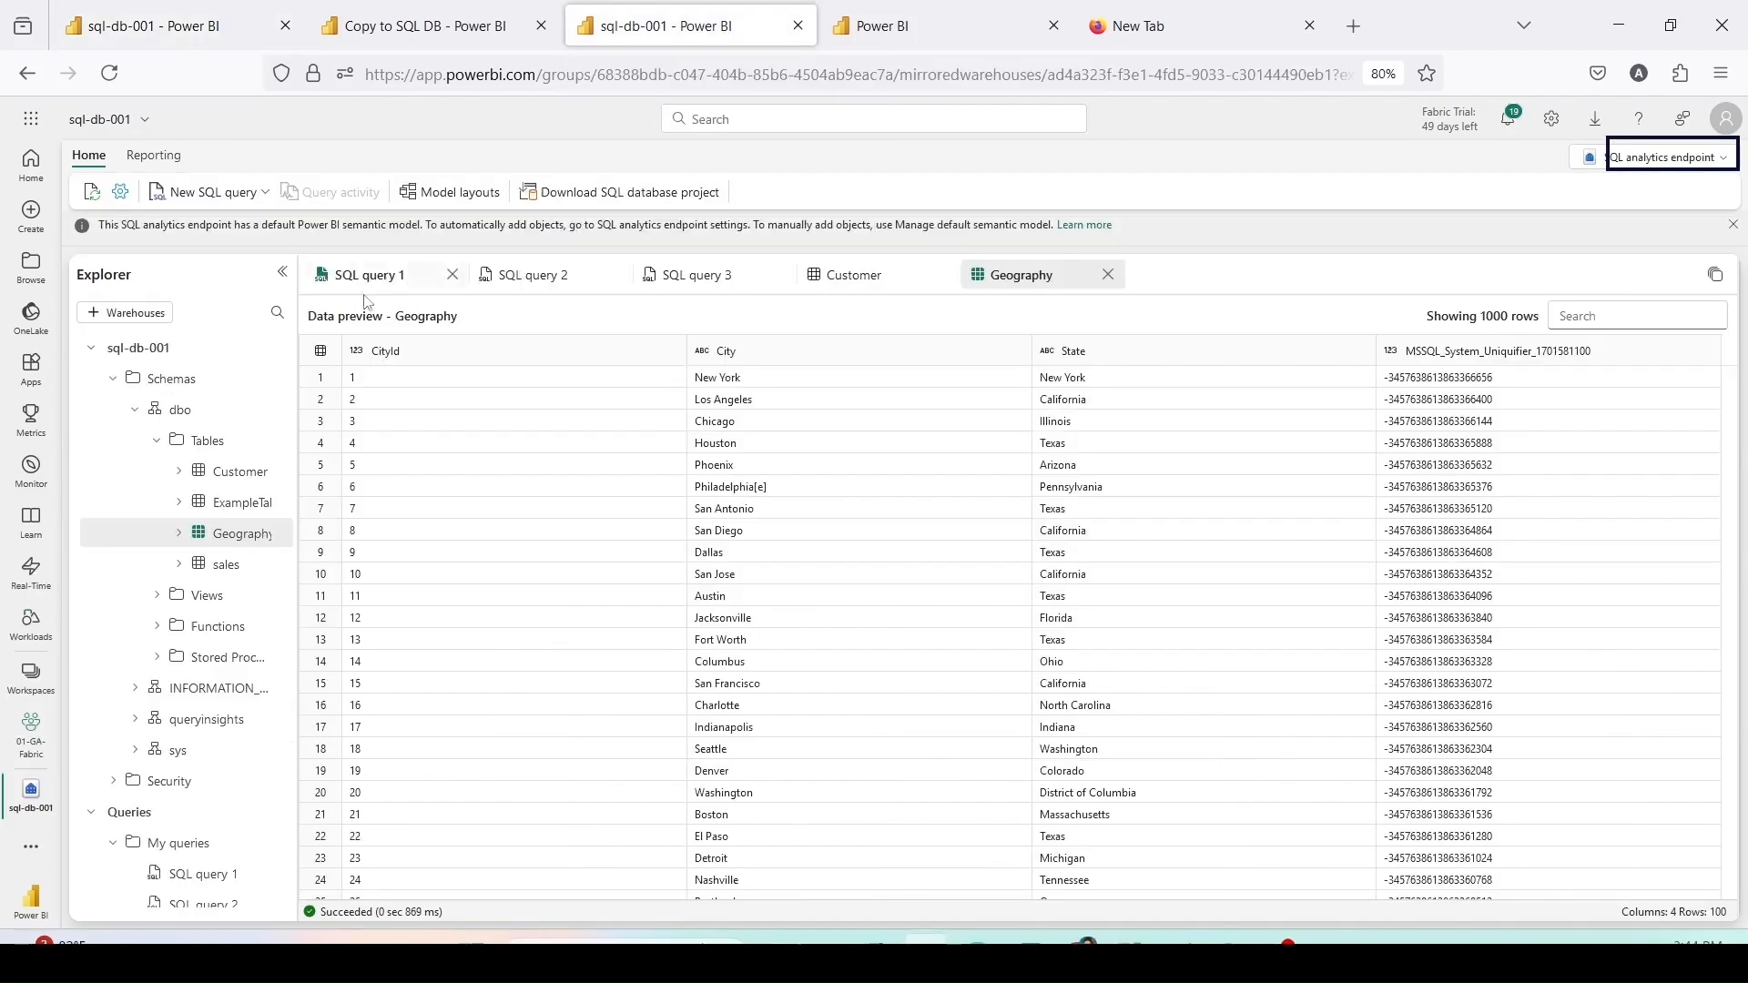
{"action": "left_click", "coordinate": [277, 379]}
{"action": "left_click", "coordinate": [291, 407]}
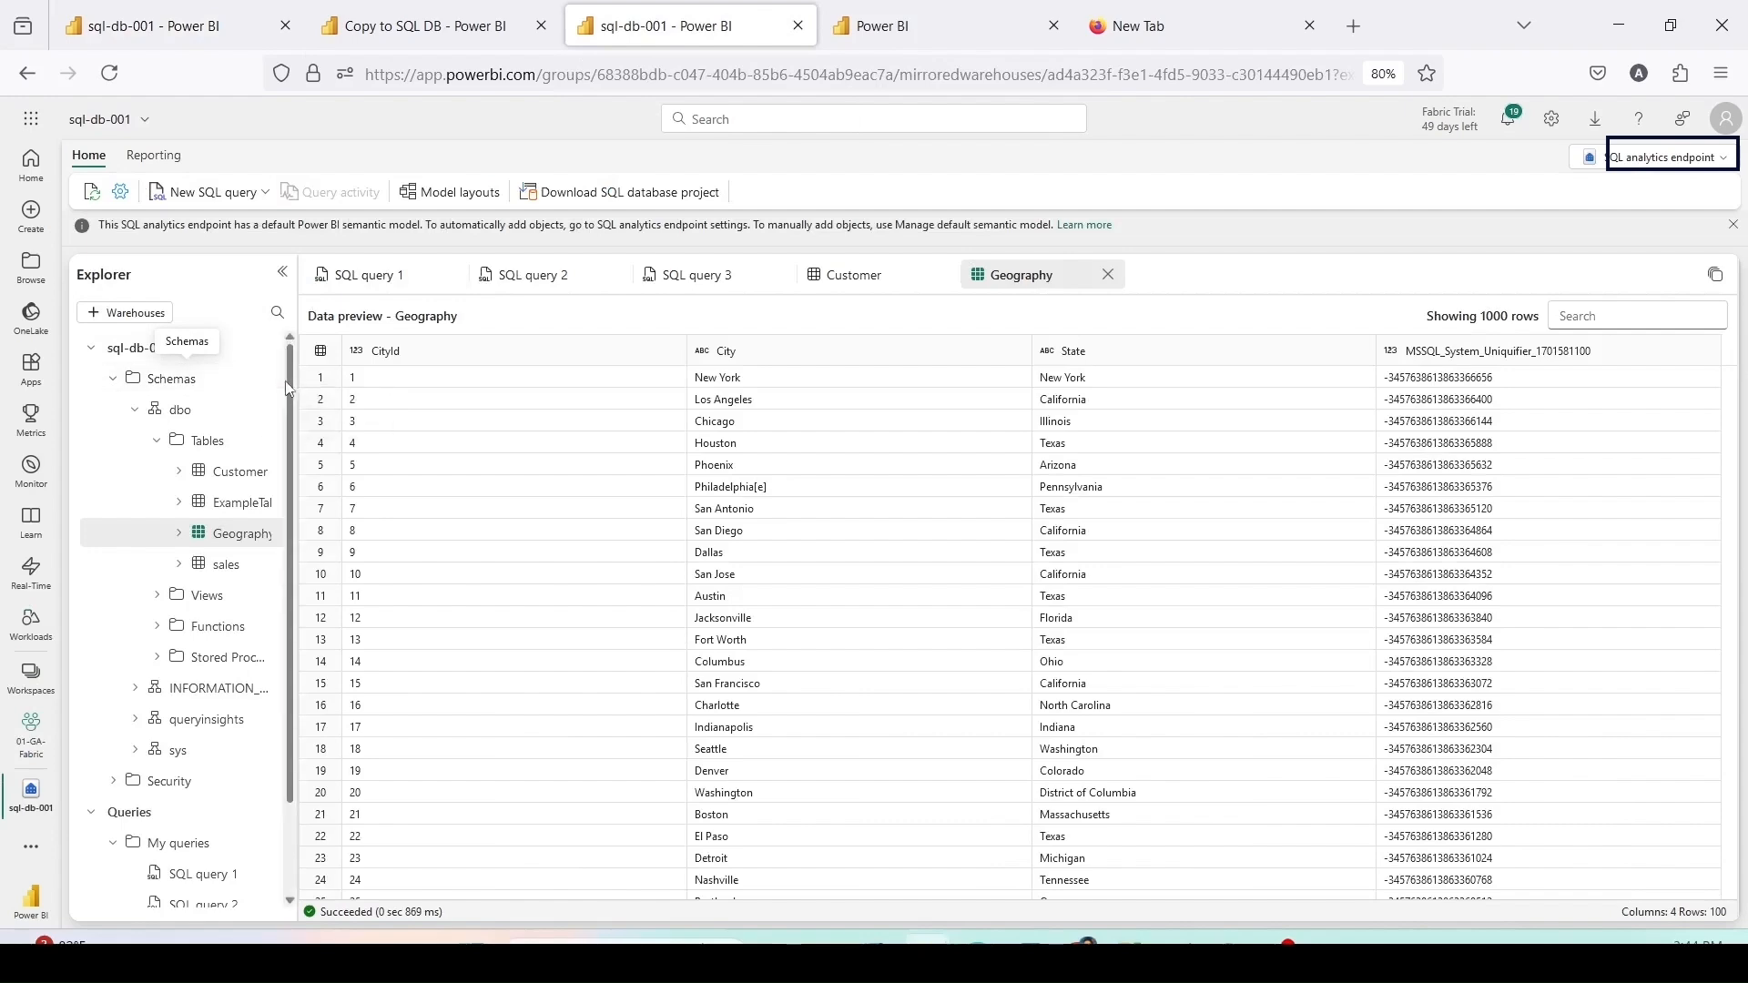
{"action": "left_click", "coordinate": [275, 381]}
{"action": "left_click", "coordinate": [291, 408]}
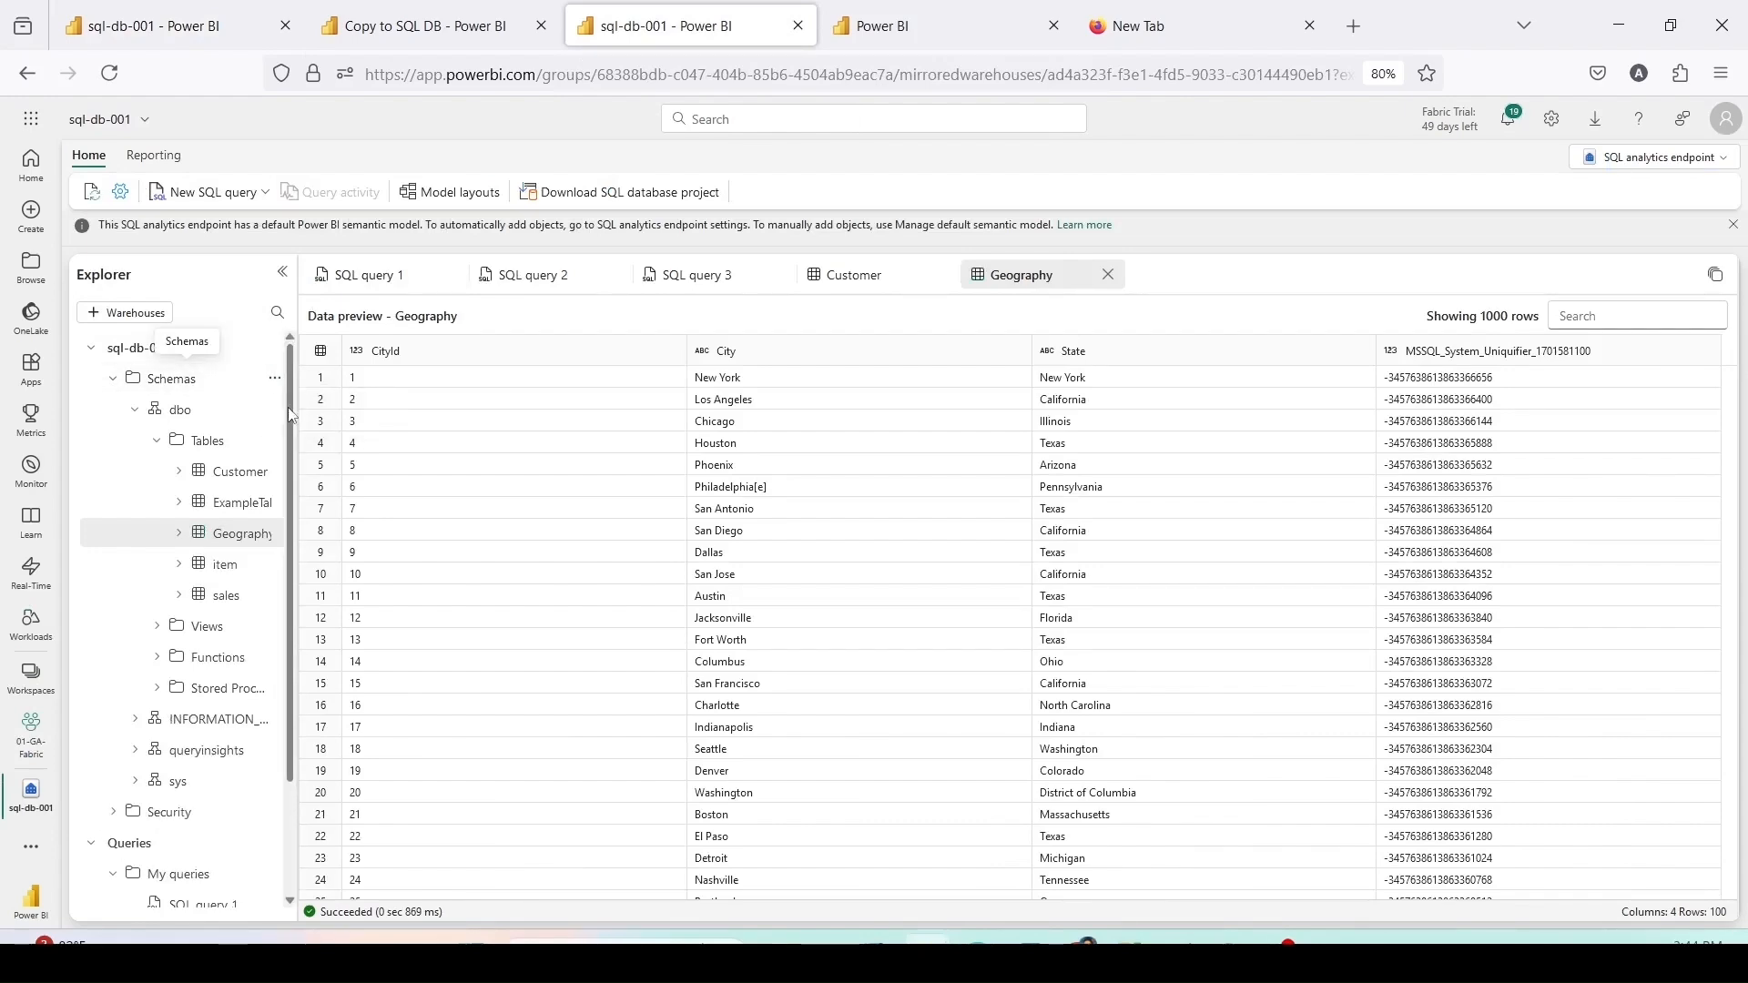
{"action": "right_click", "coordinate": [239, 577]}
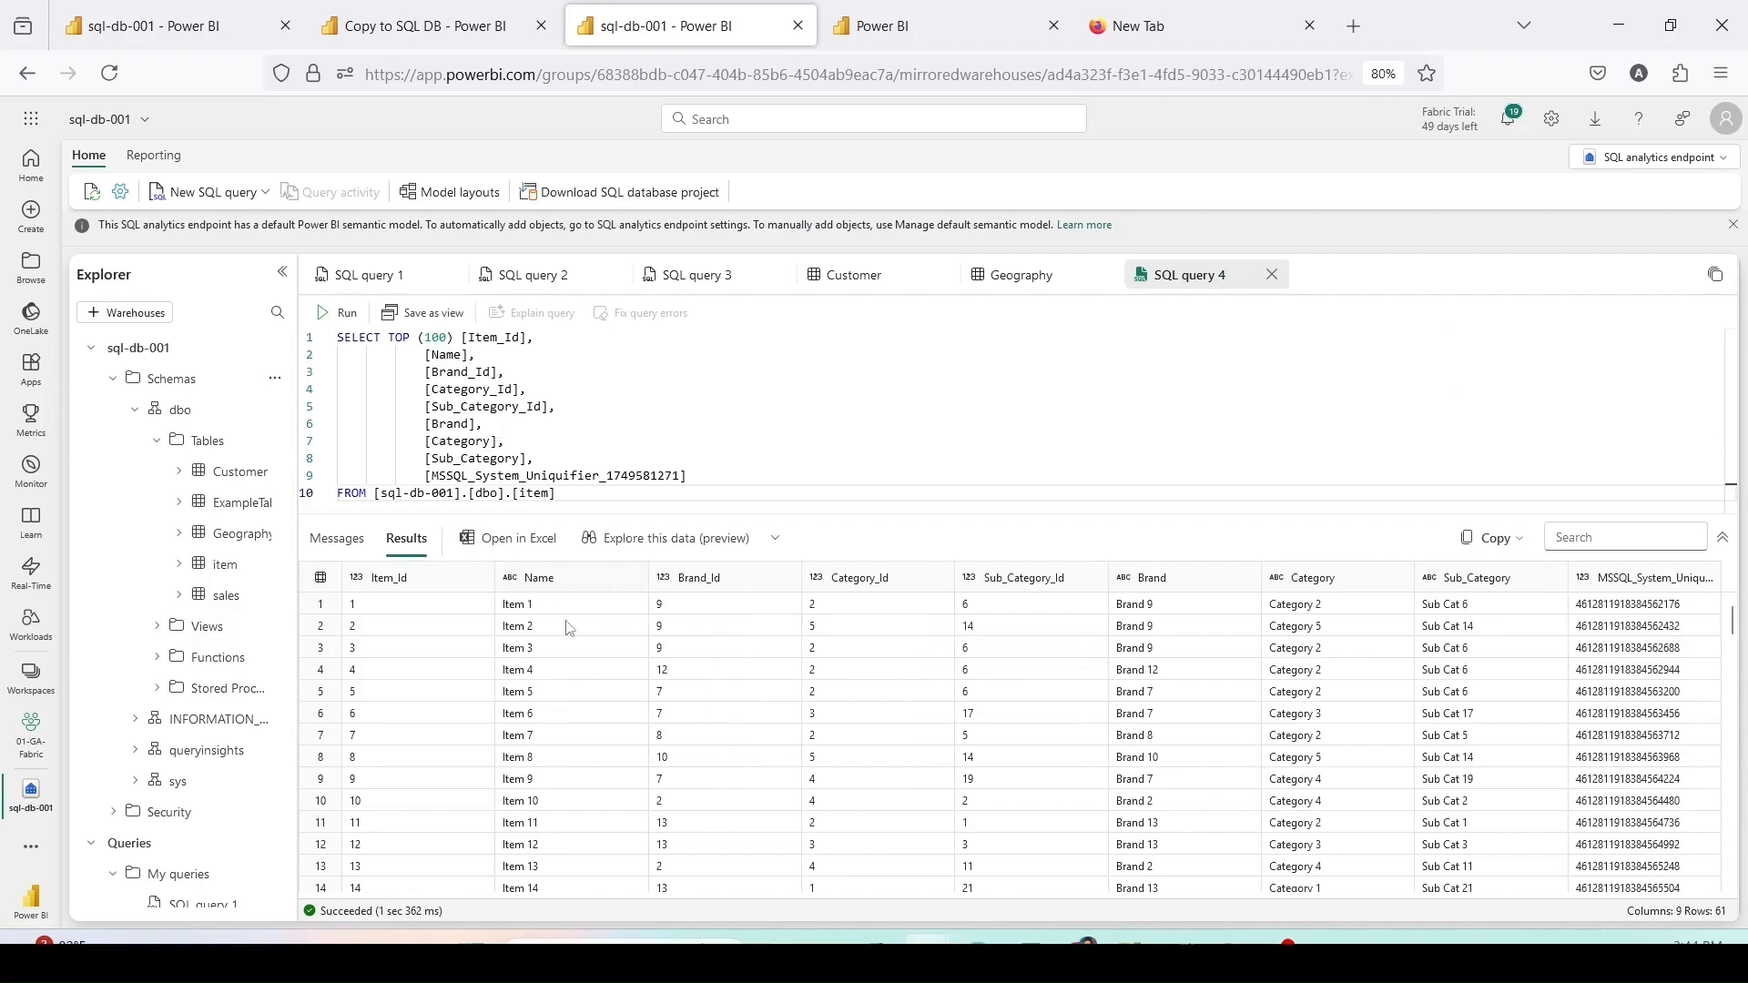
{"action": "scroll", "coordinate": [574, 637], "scroll_direction": "down", "scroll_amount": 10}
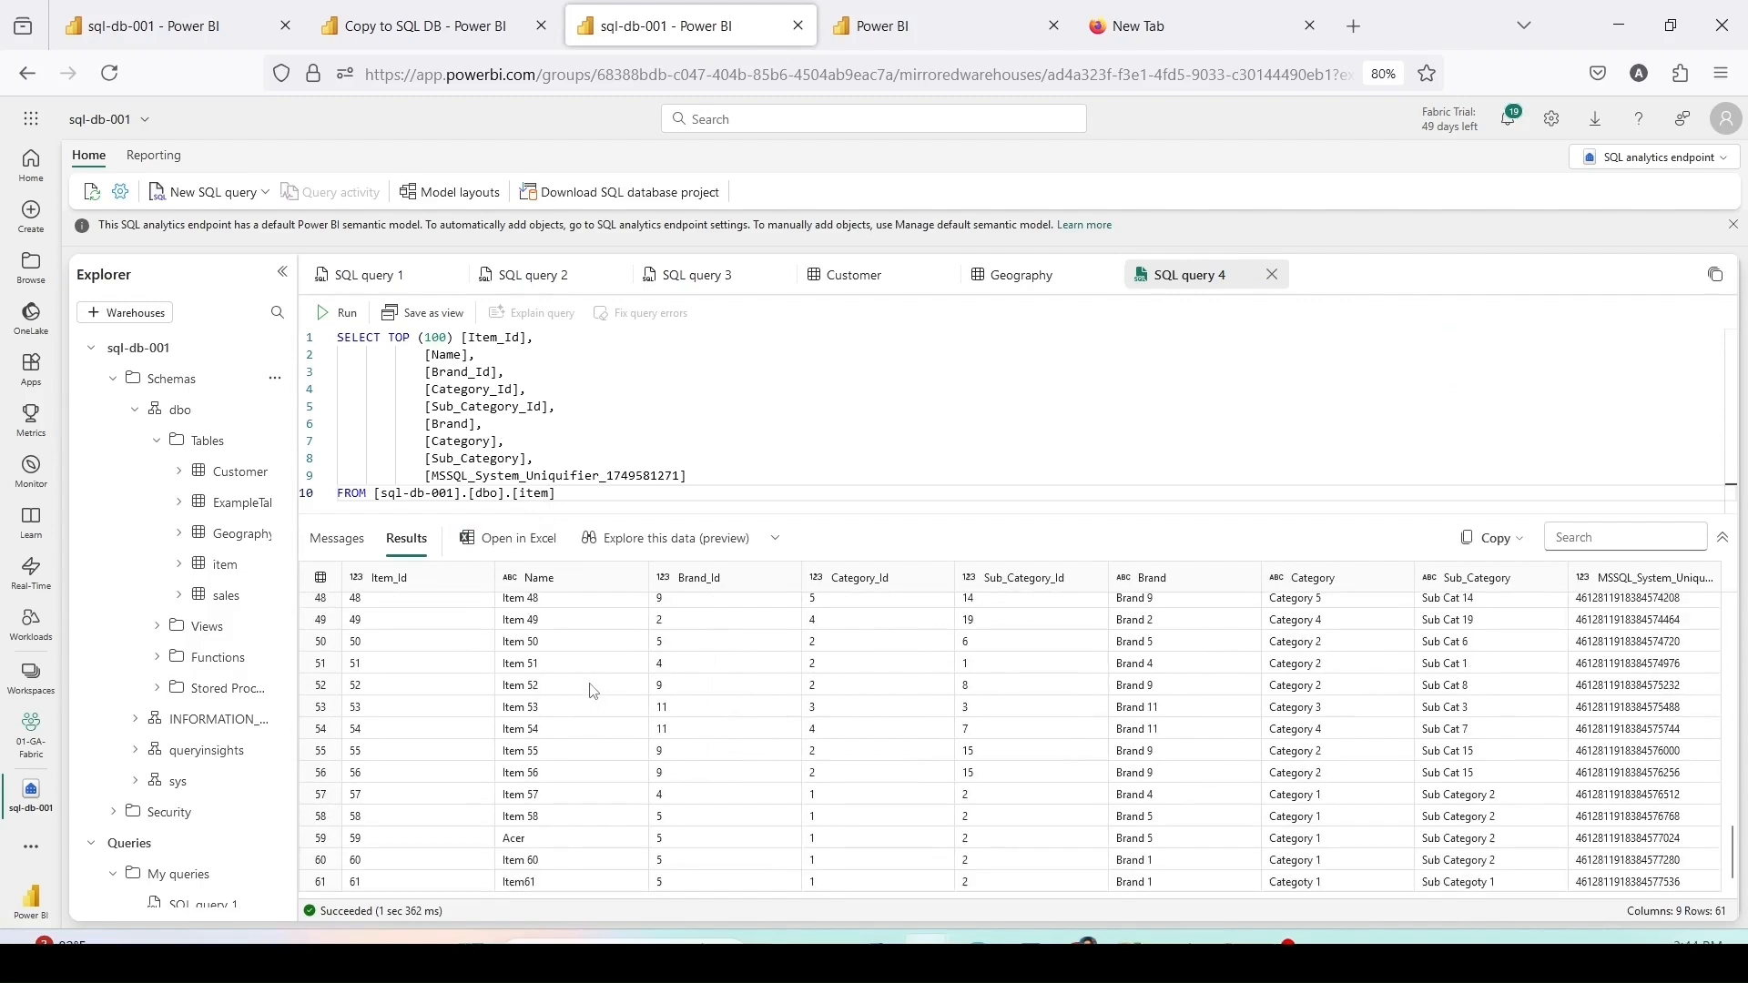
Step: Switch to the Medium date table article in the browser and copy its Create Table date_table script
{"action": "key", "text": "ctrl+1"}
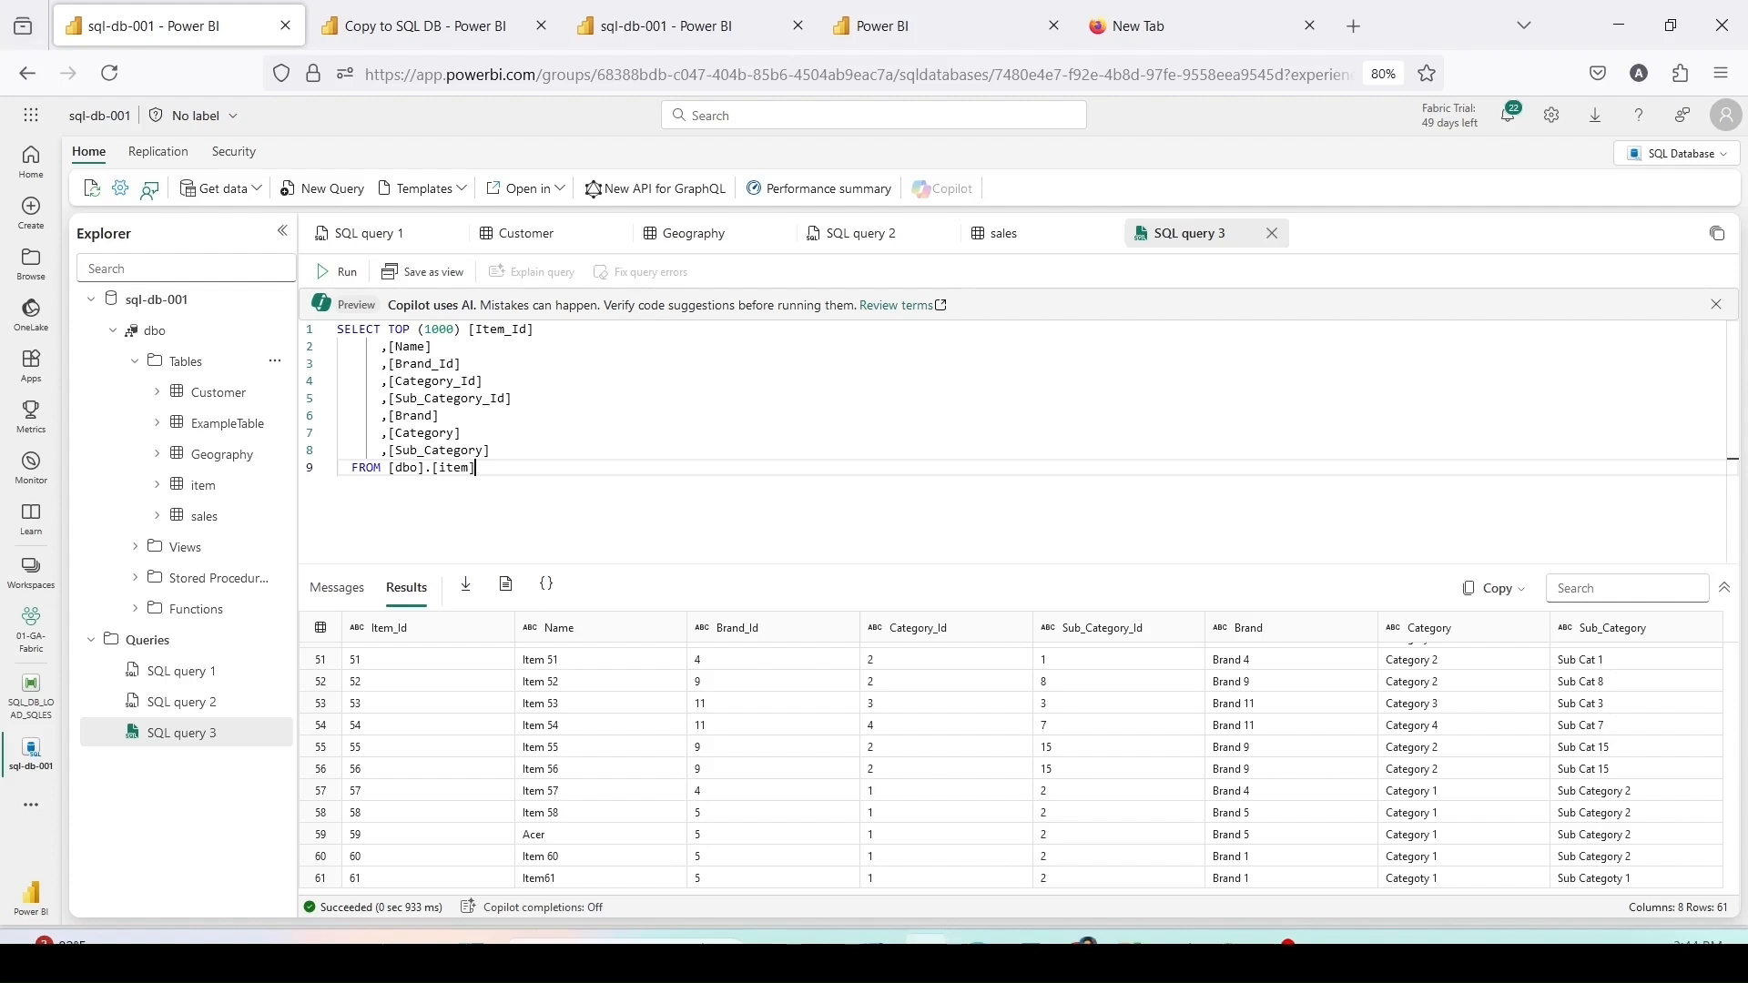
{"action": "key", "text": "alt+Tab"}
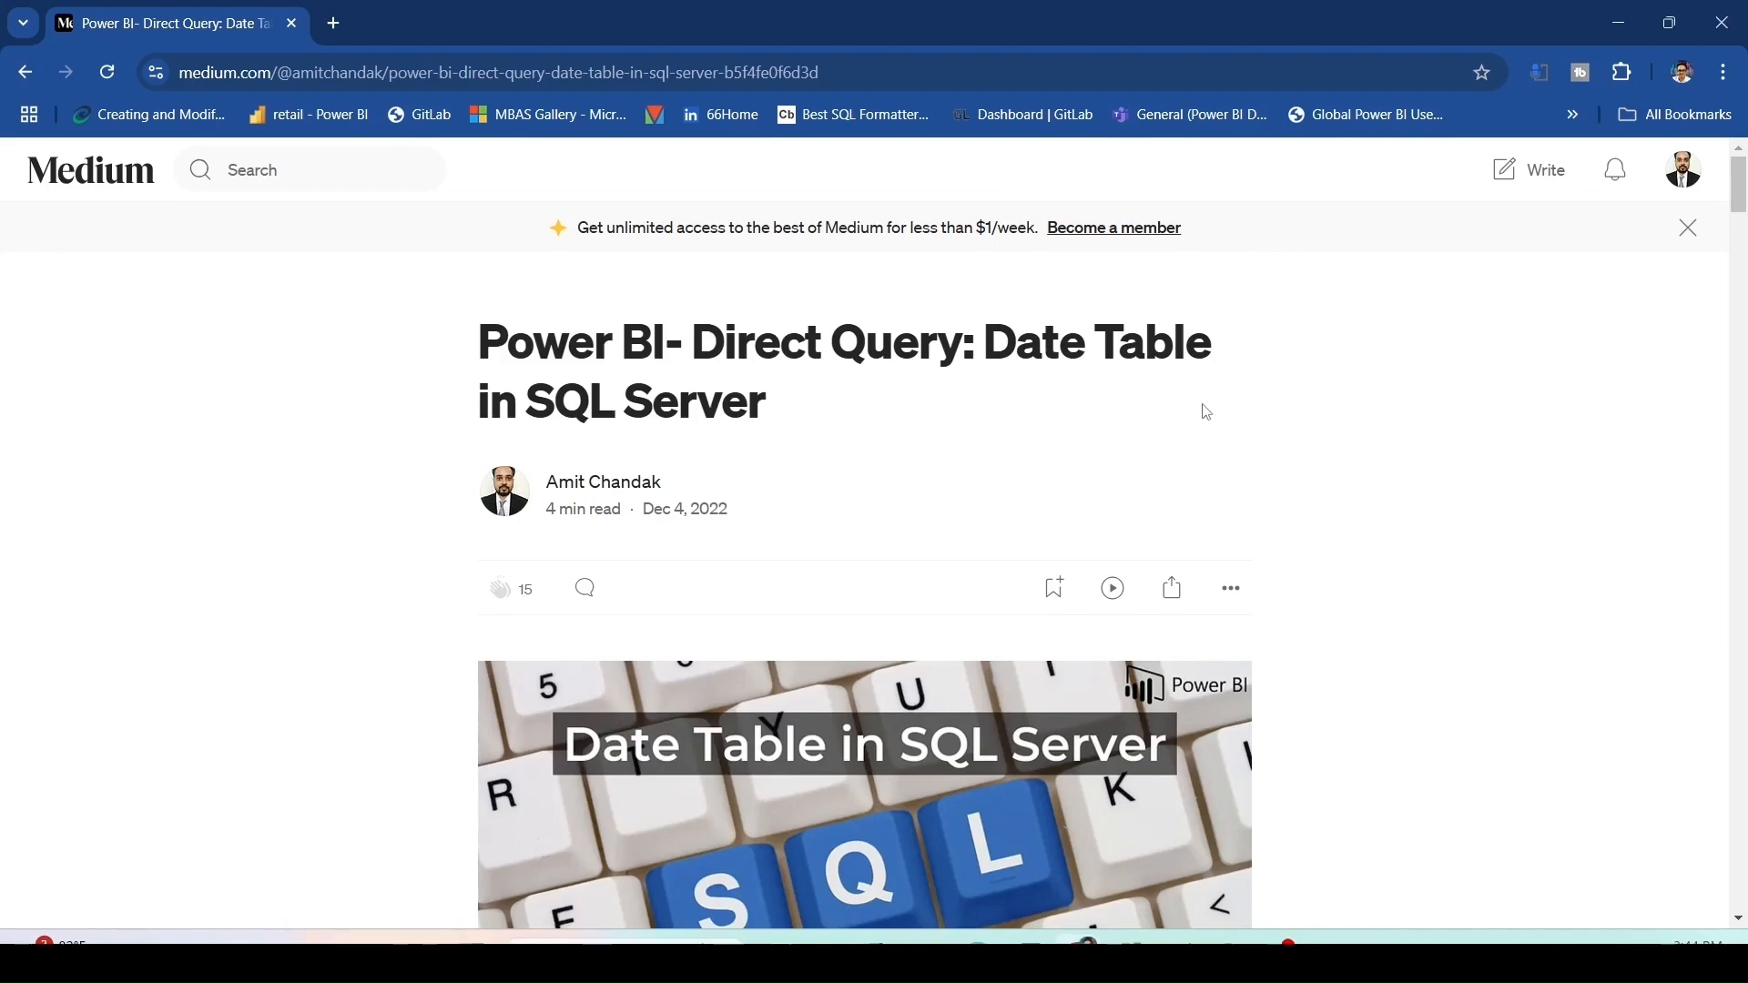
{"action": "scroll", "coordinate": [1204, 407], "scroll_direction": "down", "scroll_amount": 8}
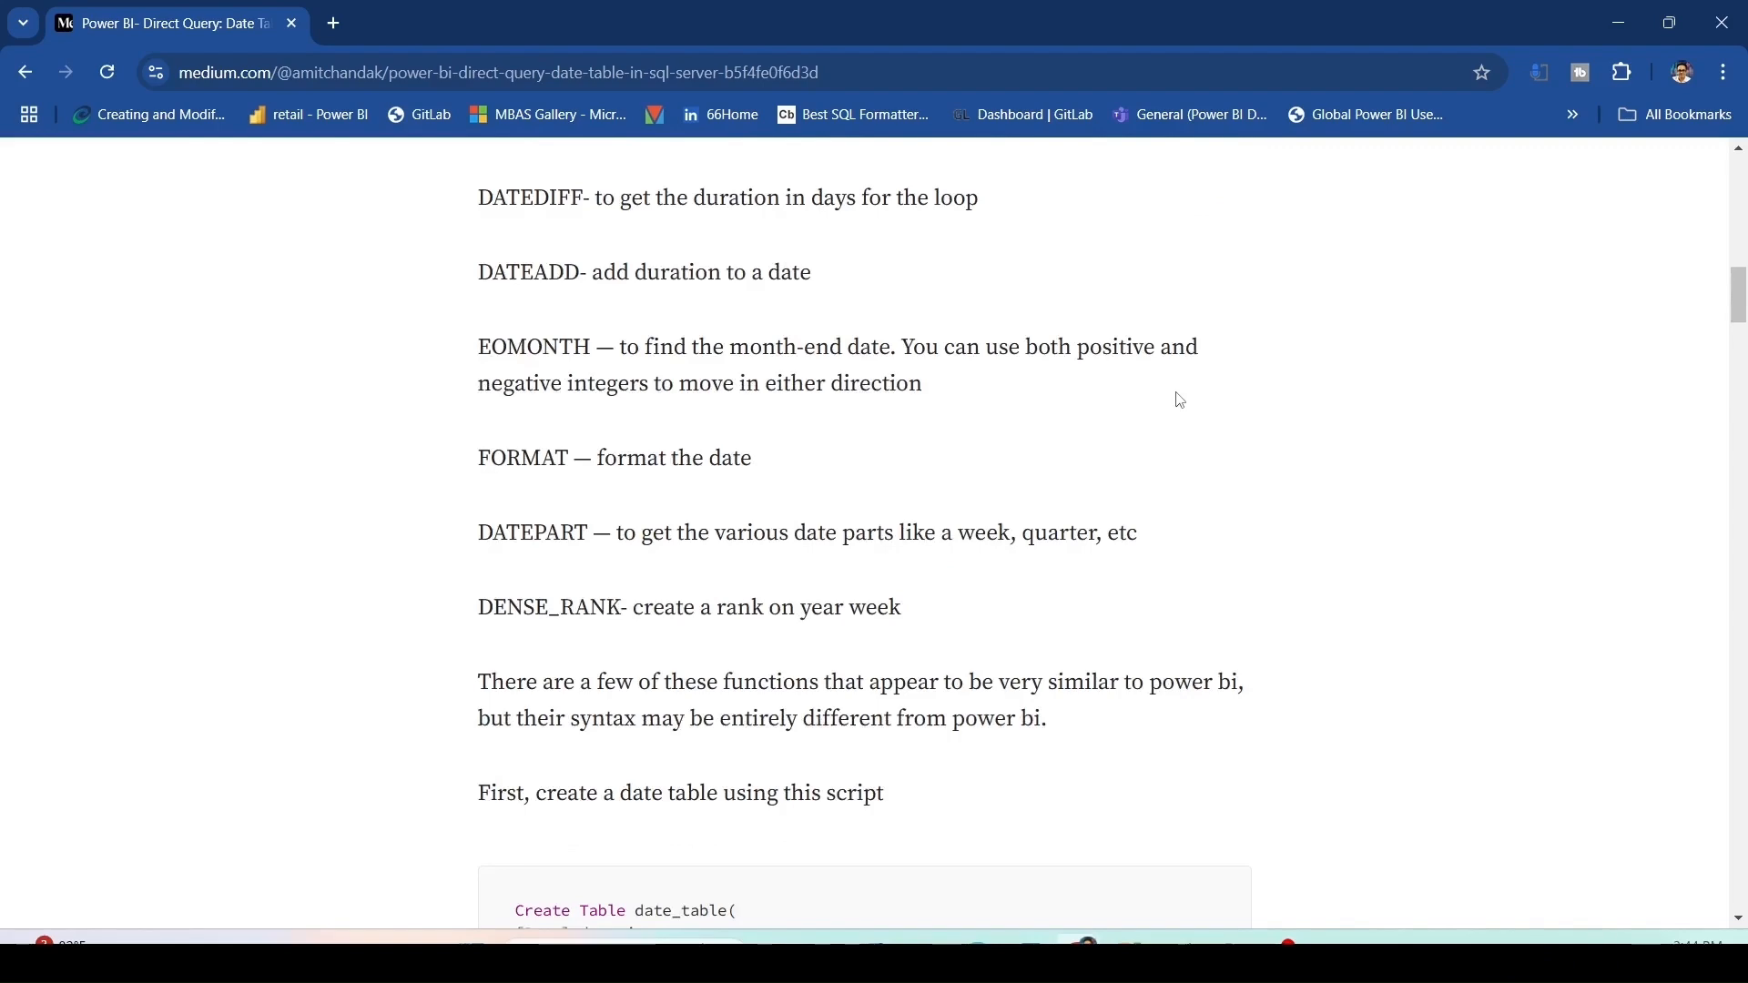
{"action": "scroll", "coordinate": [1174, 398], "scroll_direction": "down", "scroll_amount": 7}
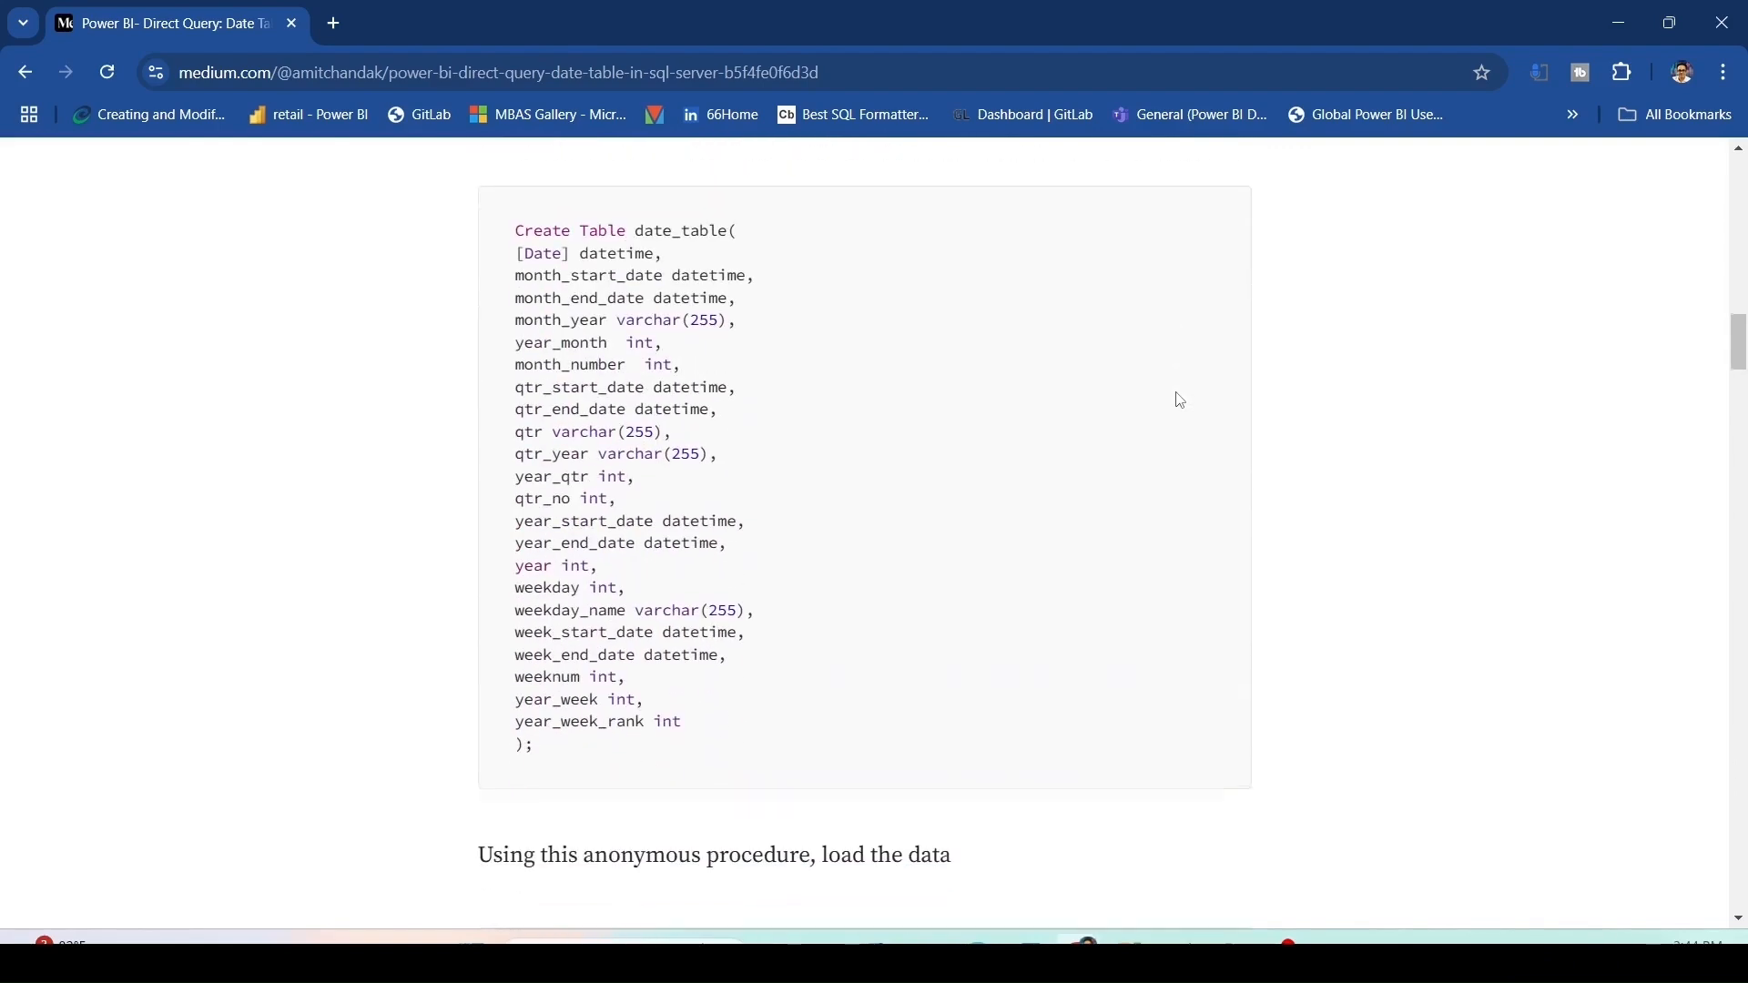
{"action": "left_click_drag", "start_coordinate": [560, 763], "coordinate": [449, 233]}
{"action": "key", "text": "ctrl+c"}
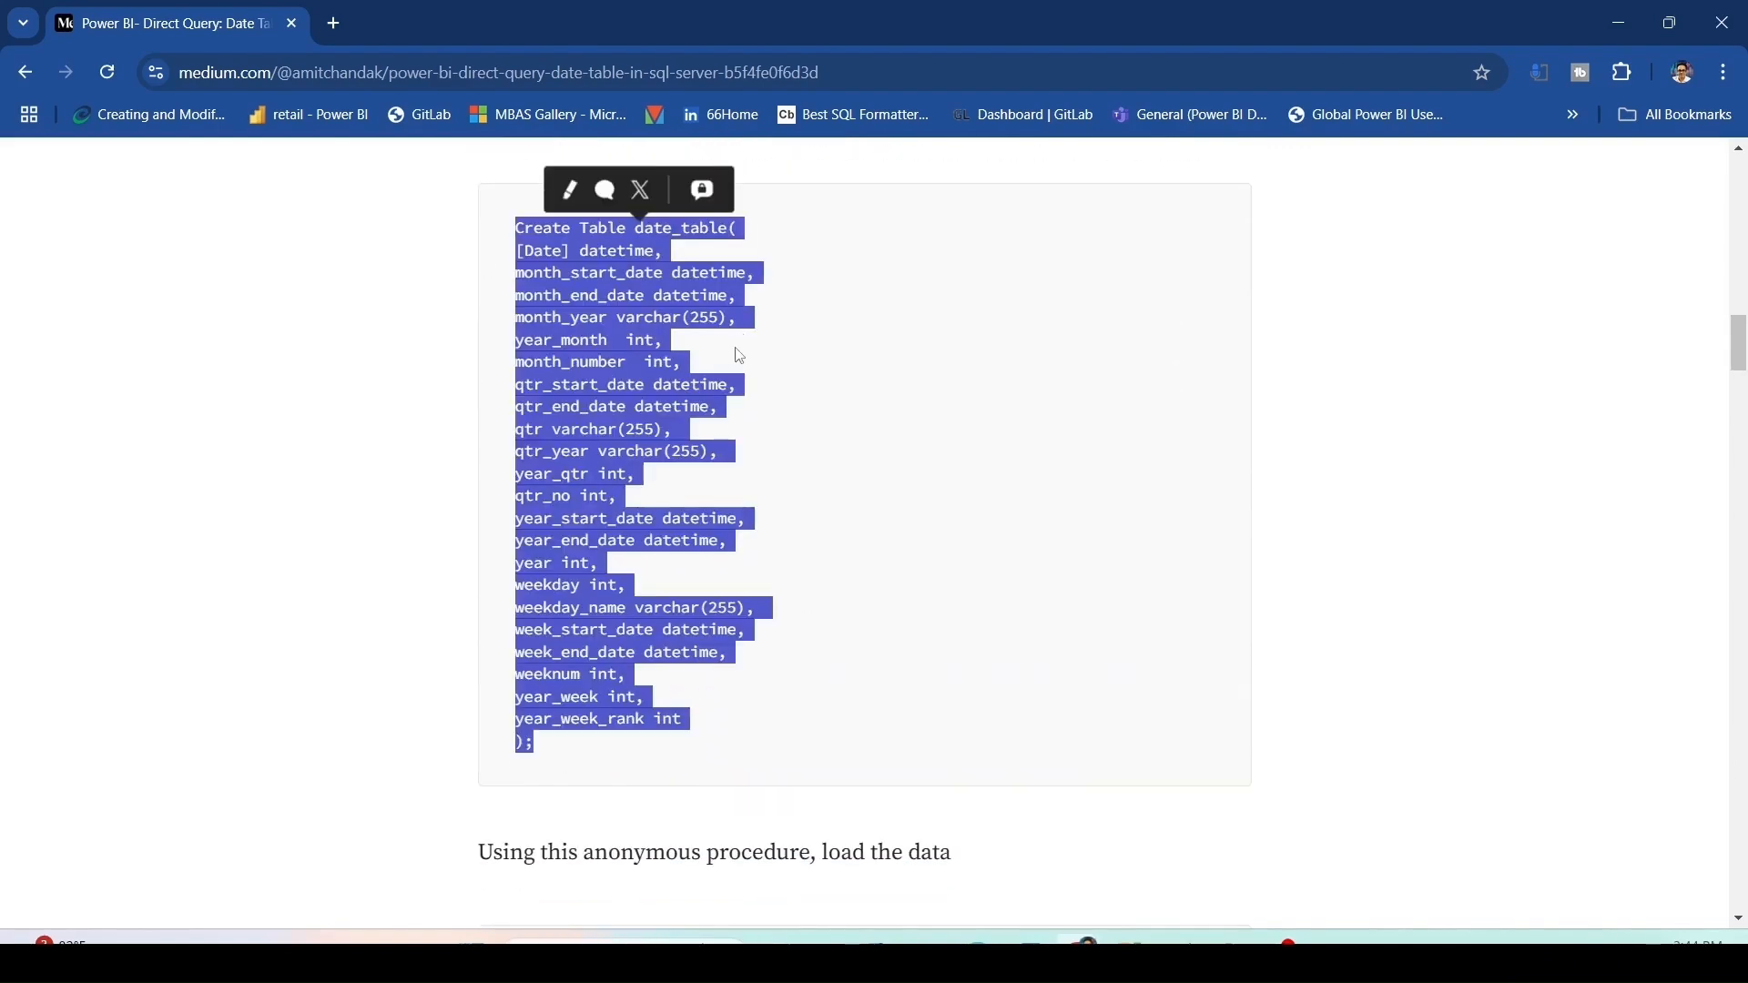
Step: Examine the article's remaining scripts for loading date_table, including the WHILE loop procedure and the generate_series version
{"action": "scroll", "coordinate": [738, 364], "scroll_direction": "down", "scroll_amount": 6}
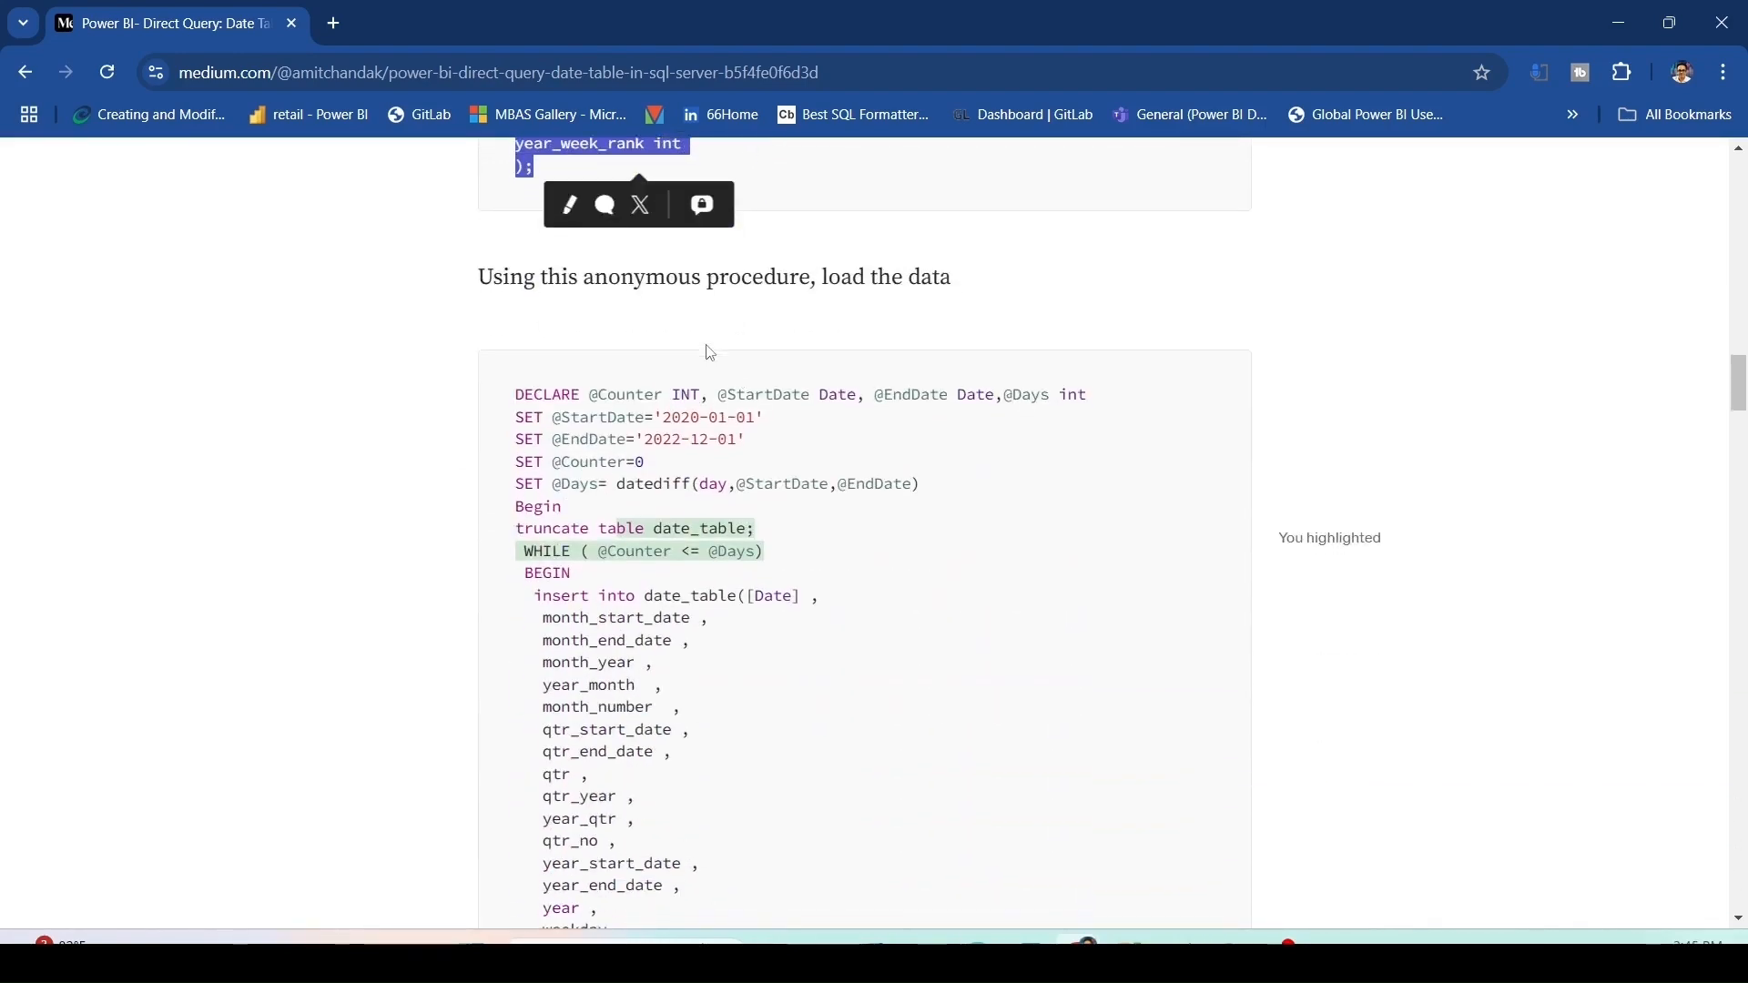
{"action": "scroll", "coordinate": [711, 358], "scroll_direction": "down", "scroll_amount": 13}
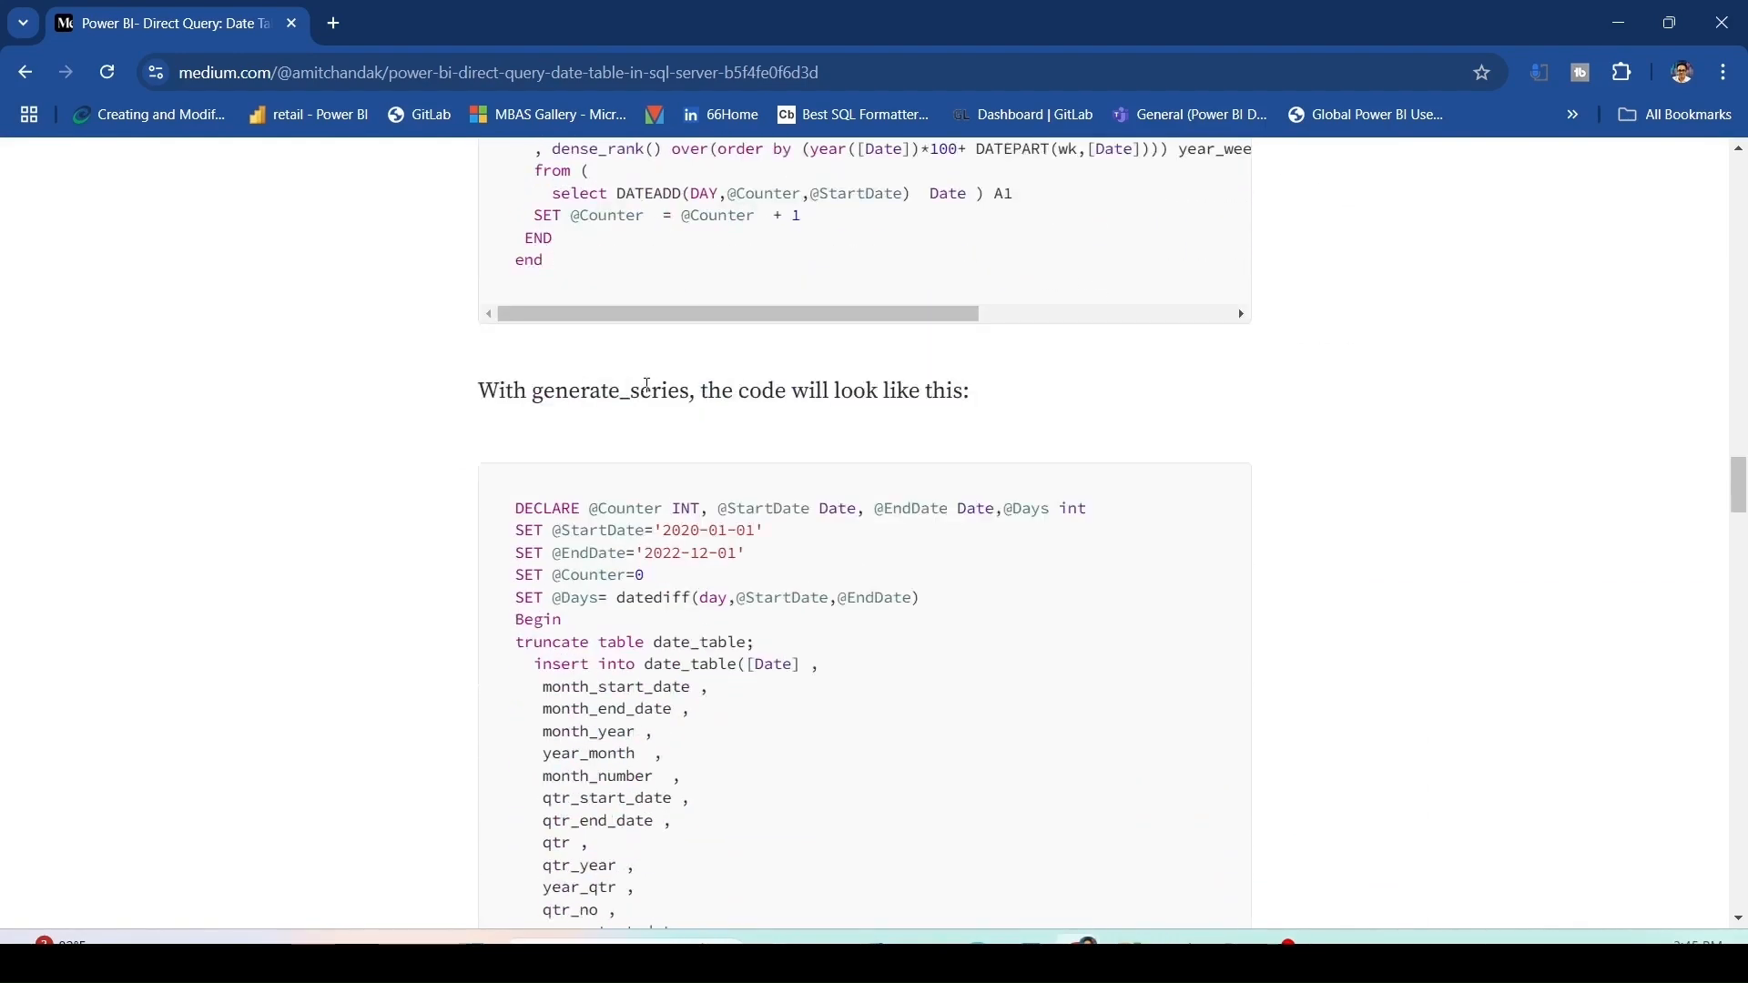
{"action": "scroll", "coordinate": [647, 390], "scroll_direction": "down", "scroll_amount": 1}
{"action": "scroll", "coordinate": [660, 446], "scroll_direction": "down", "scroll_amount": 9}
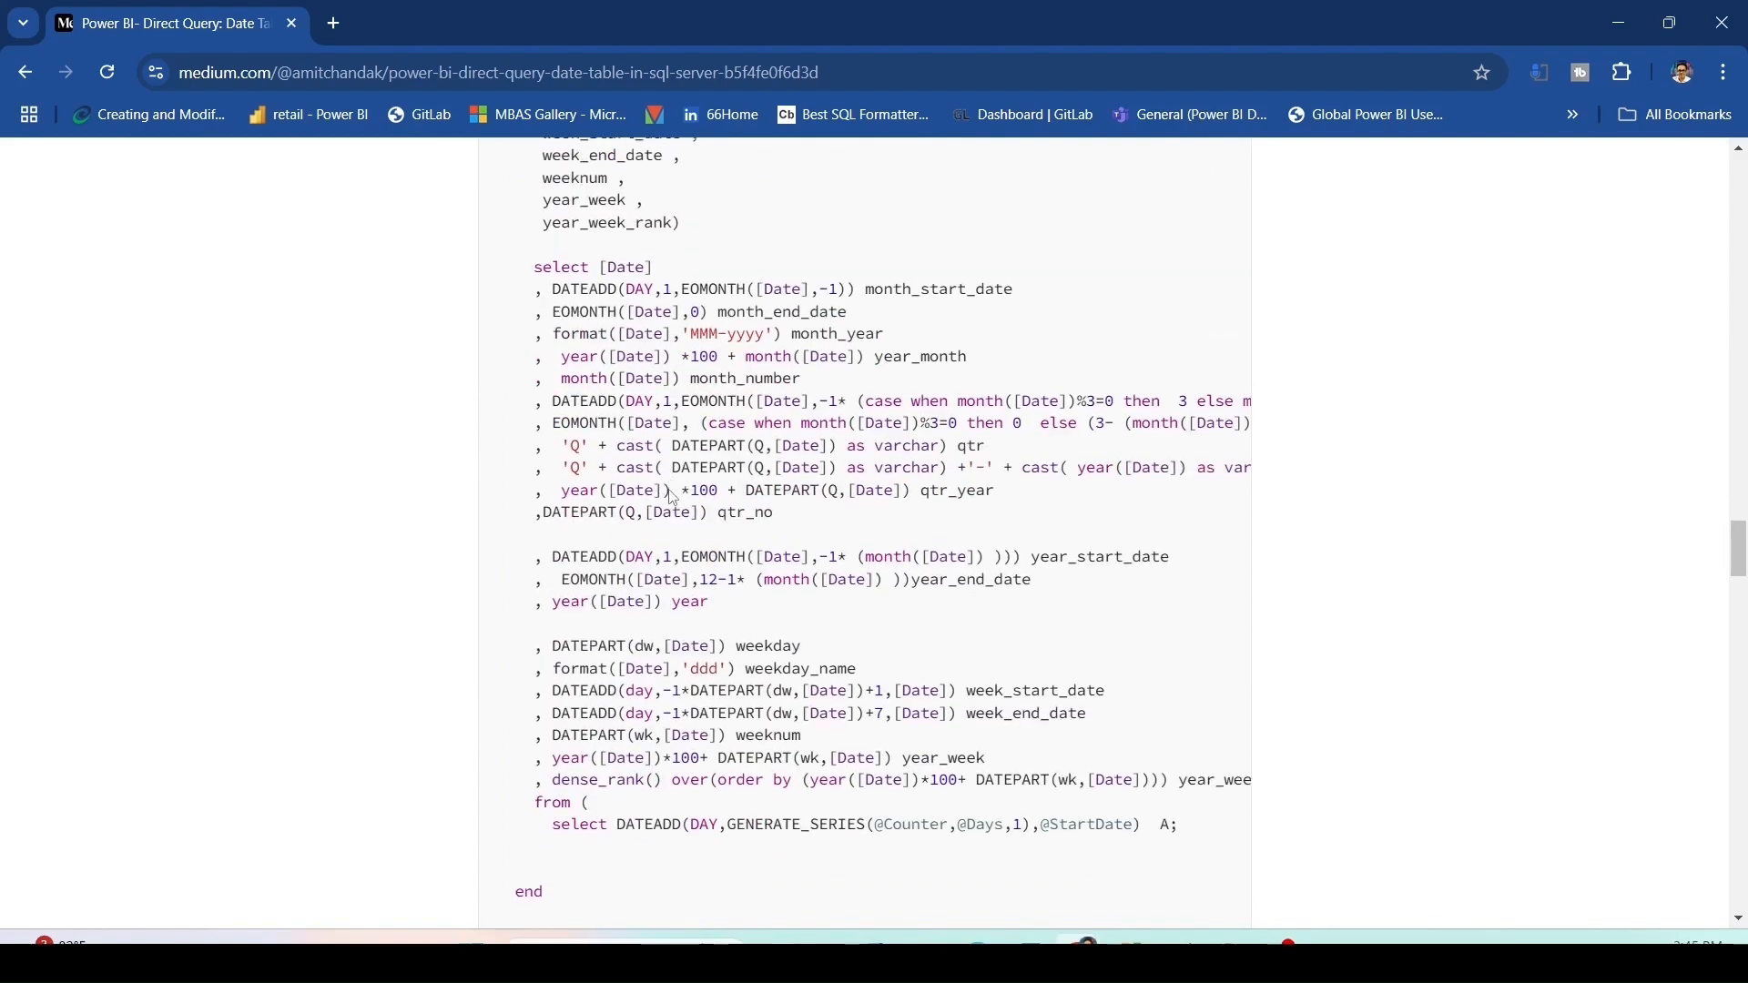
{"action": "scroll", "coordinate": [670, 491], "scroll_direction": "down", "scroll_amount": 2}
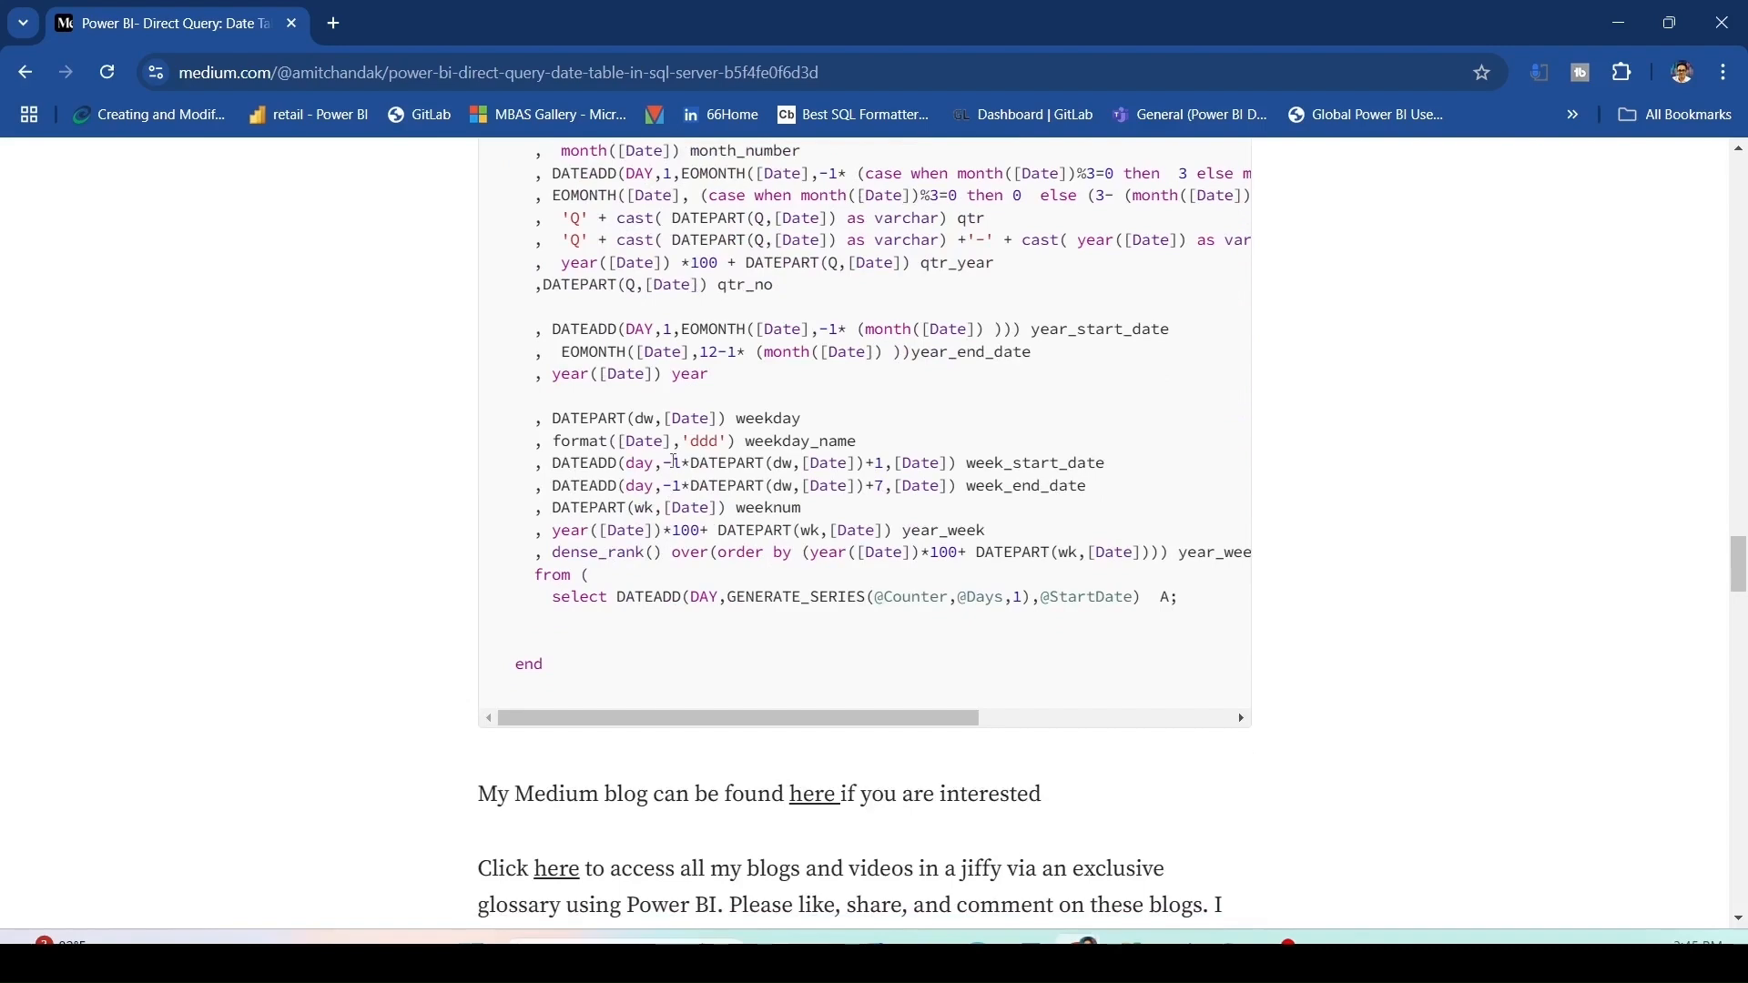
{"action": "scroll", "coordinate": [697, 461], "scroll_direction": "up", "scroll_amount": 12}
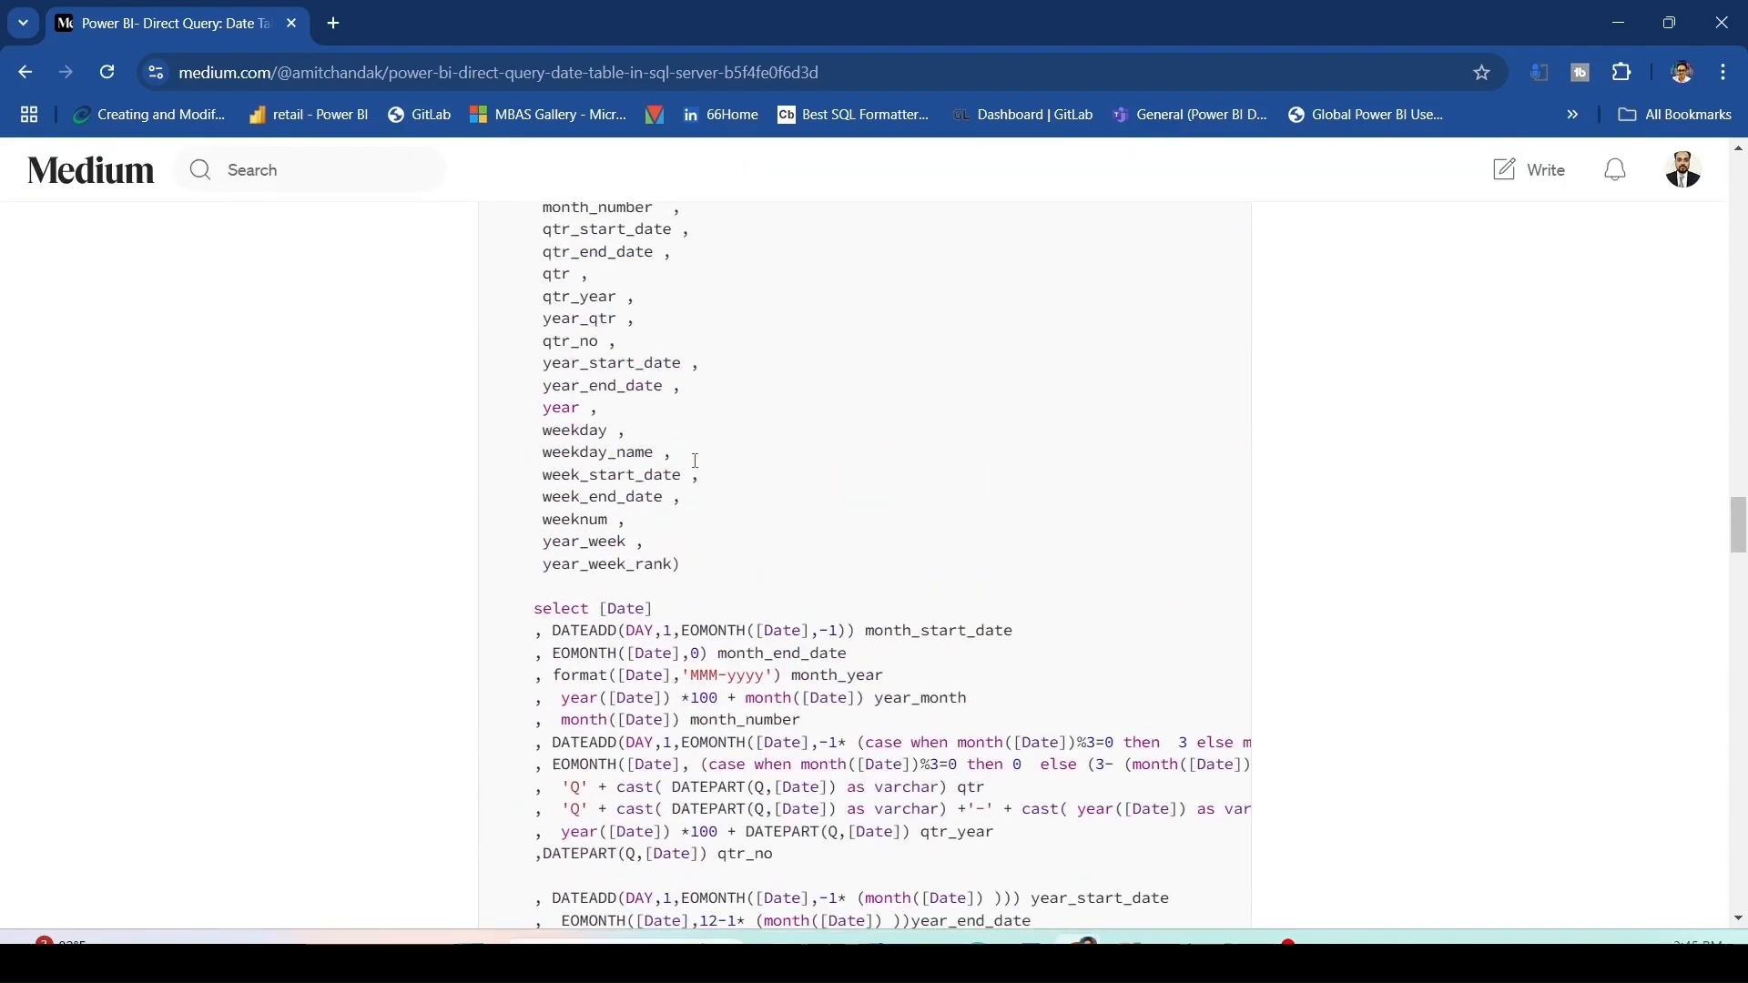
{"action": "scroll", "coordinate": [697, 467], "scroll_direction": "up", "scroll_amount": 13}
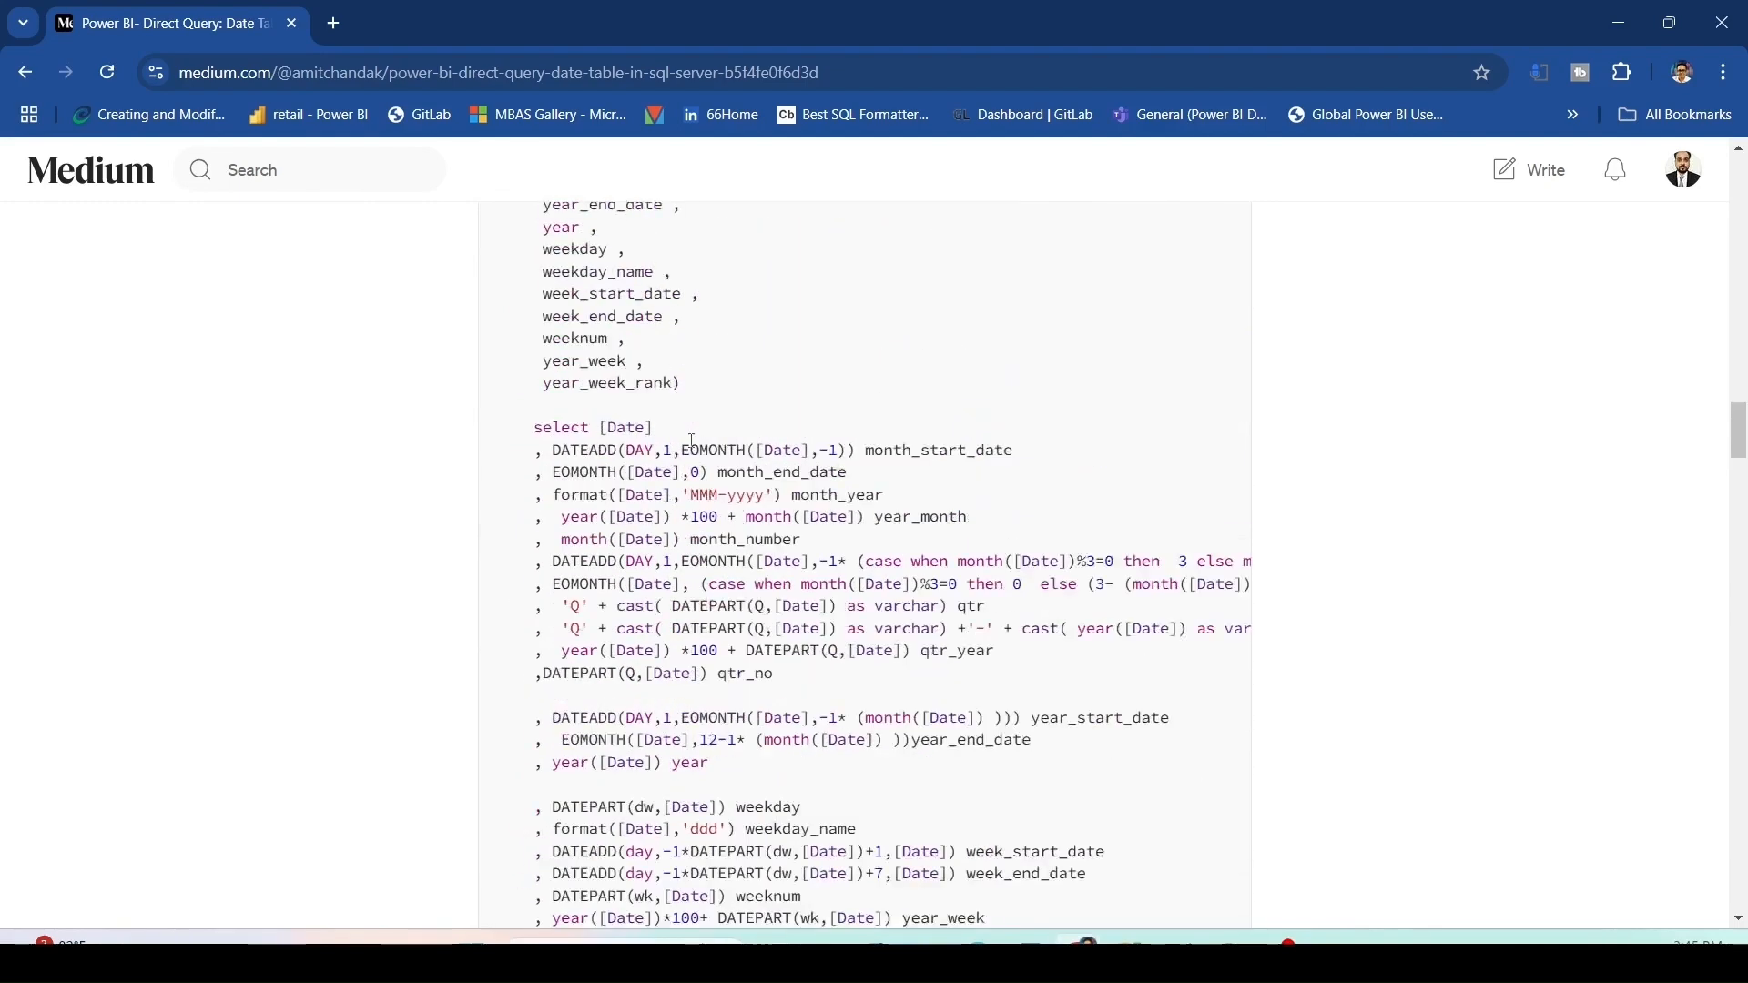
{"action": "scroll", "coordinate": [692, 447], "scroll_direction": "up", "scroll_amount": 3}
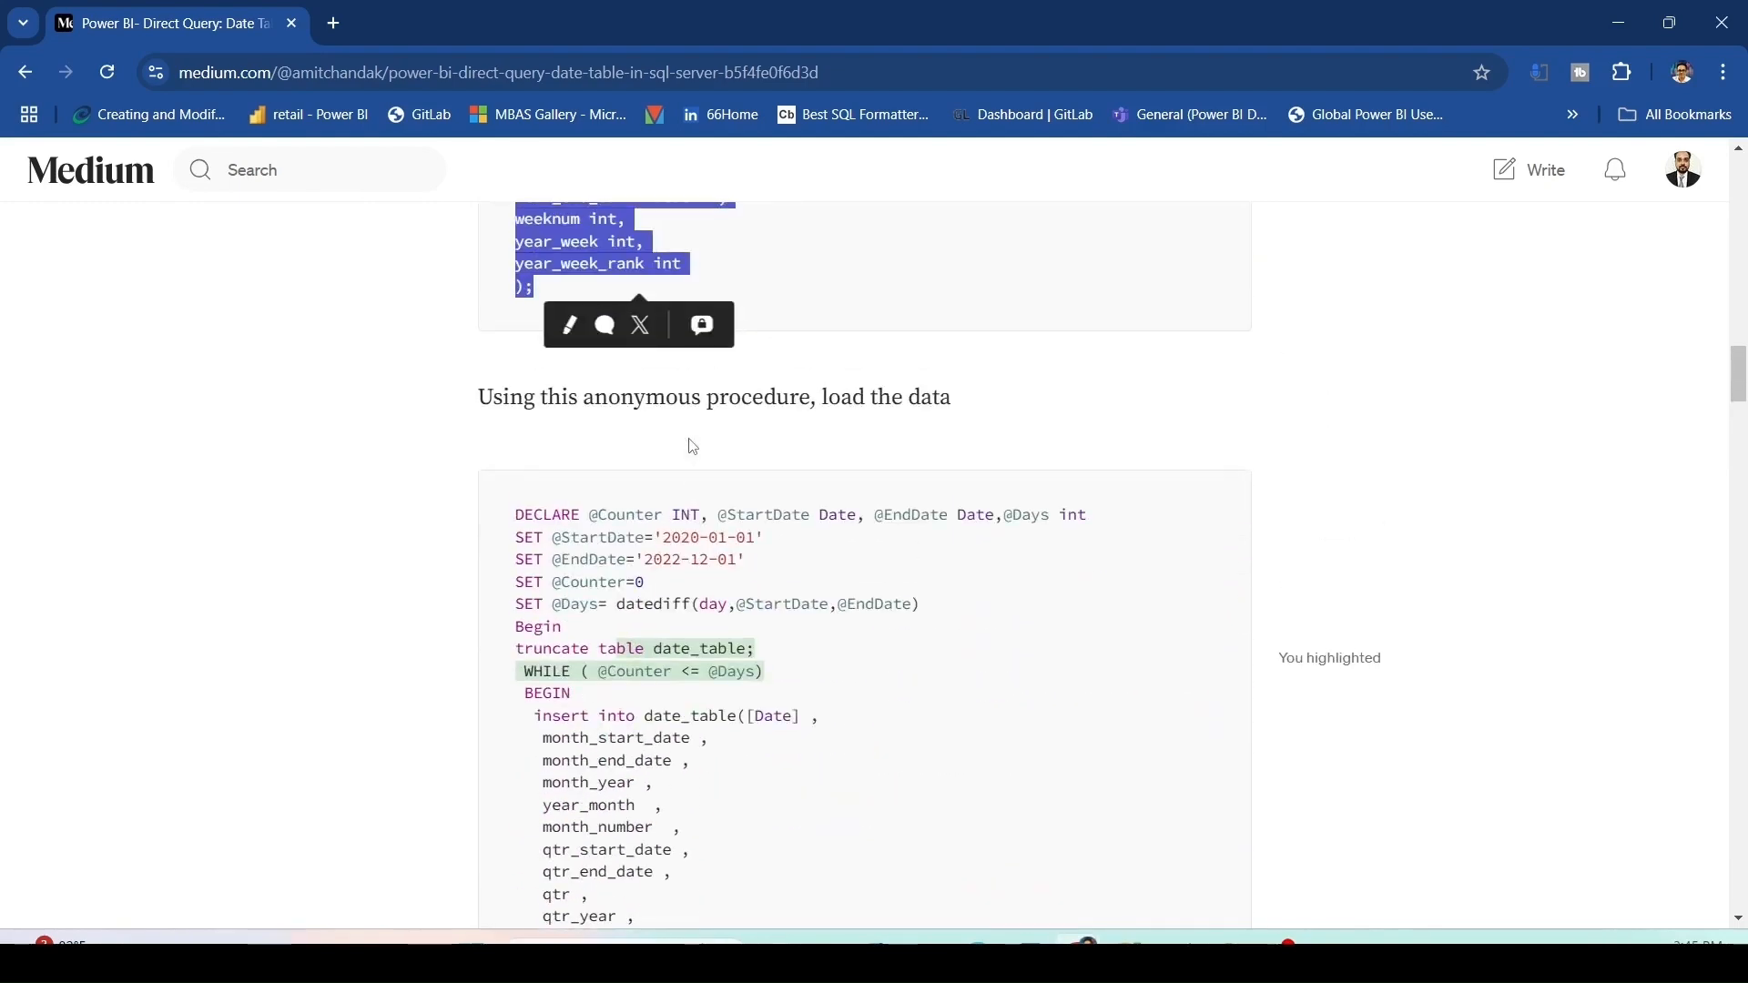
Step: Return to the sql-db-001 database and run the copied Create Table date_table script in a new query
{"action": "key", "text": "alt+Tab"}
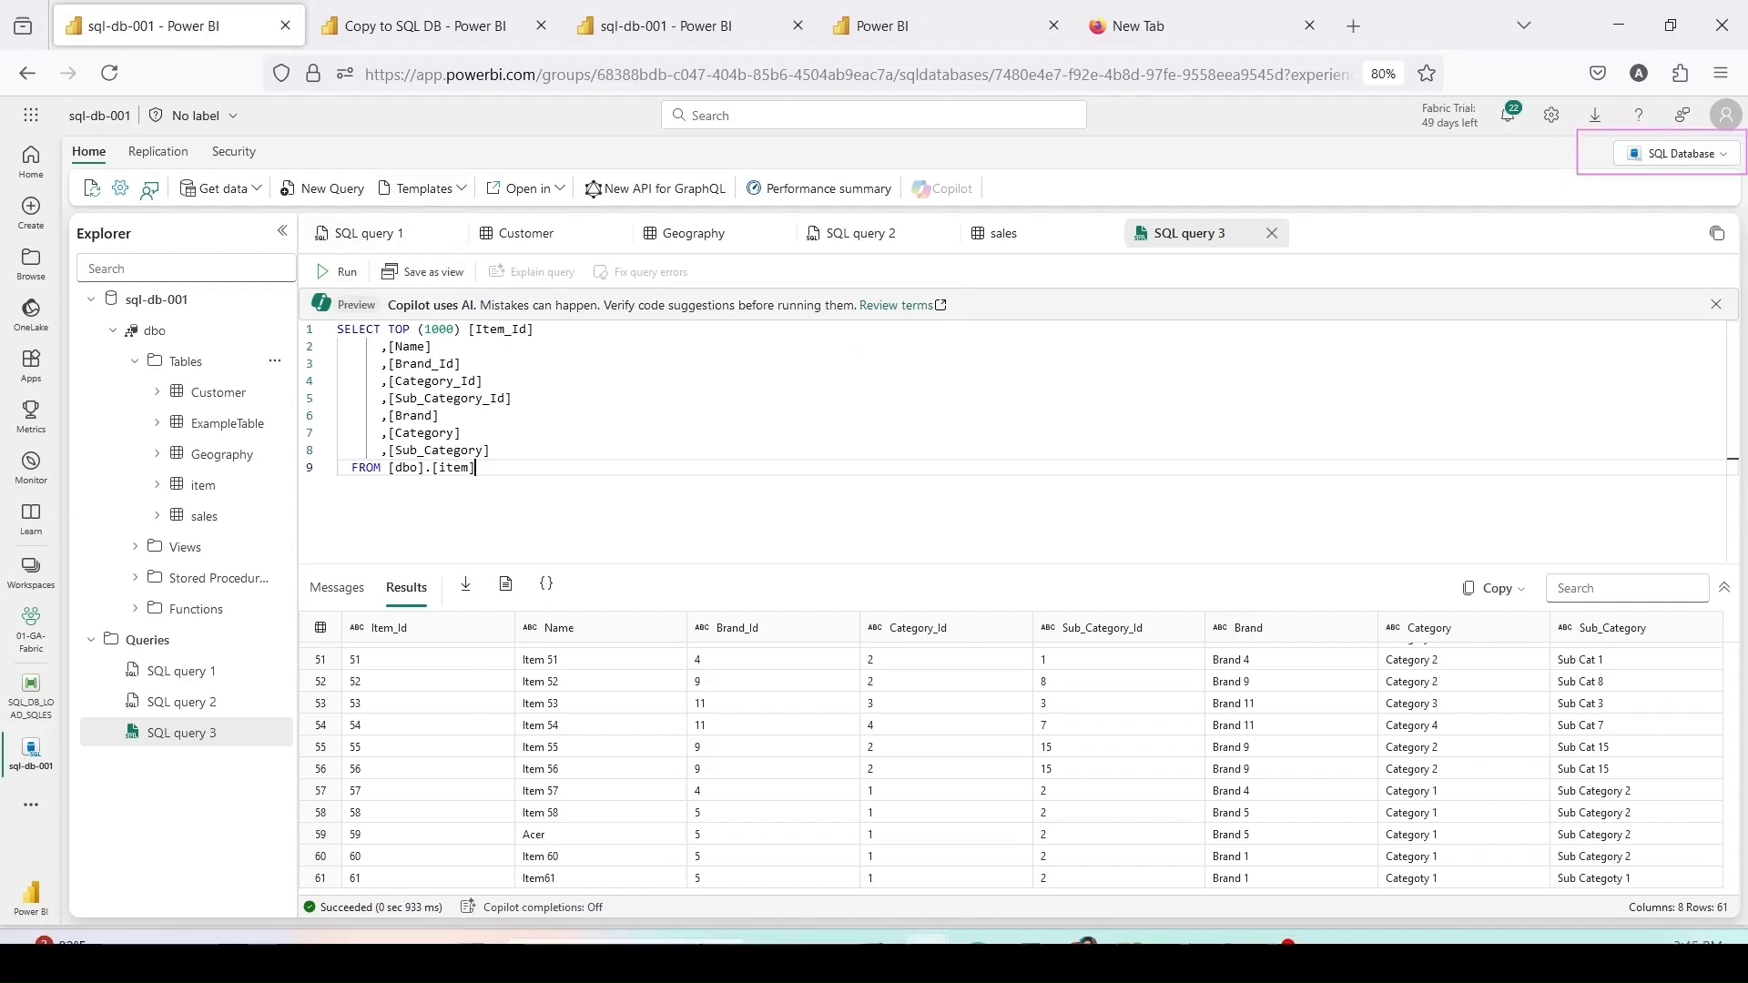
{"action": "left_click", "coordinate": [332, 188]}
{"action": "key", "text": "ctrl+v"}
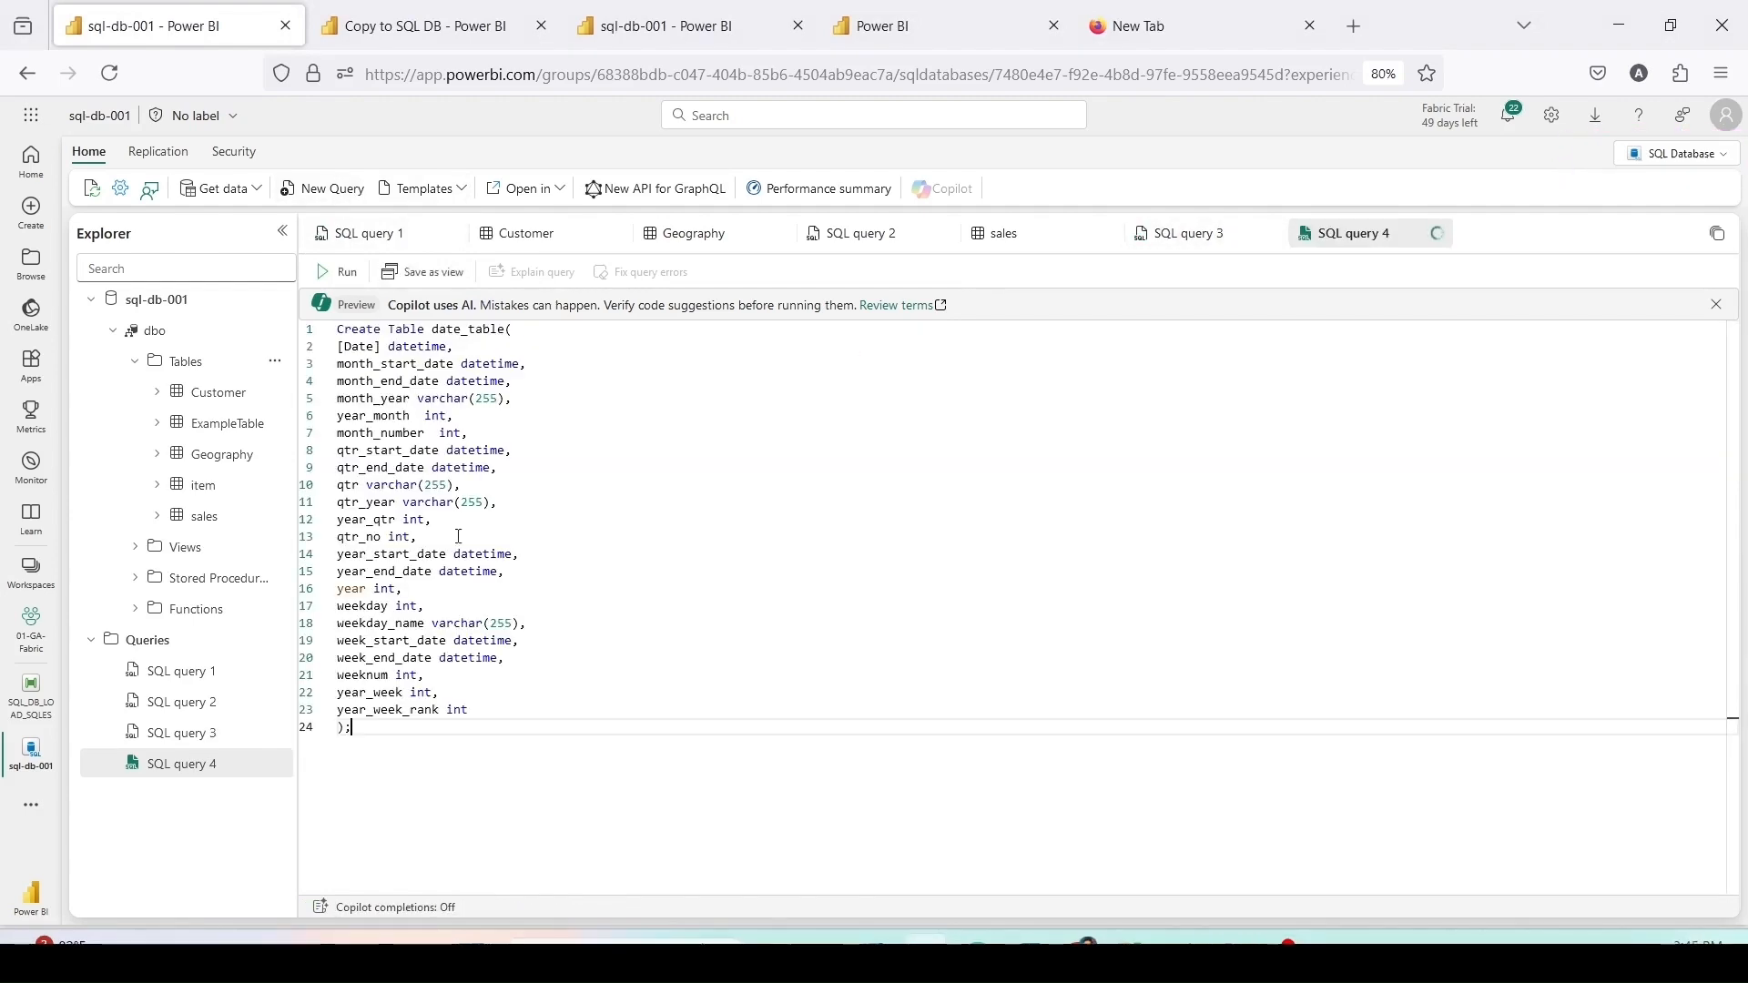
{"action": "left_click", "coordinate": [338, 272]}
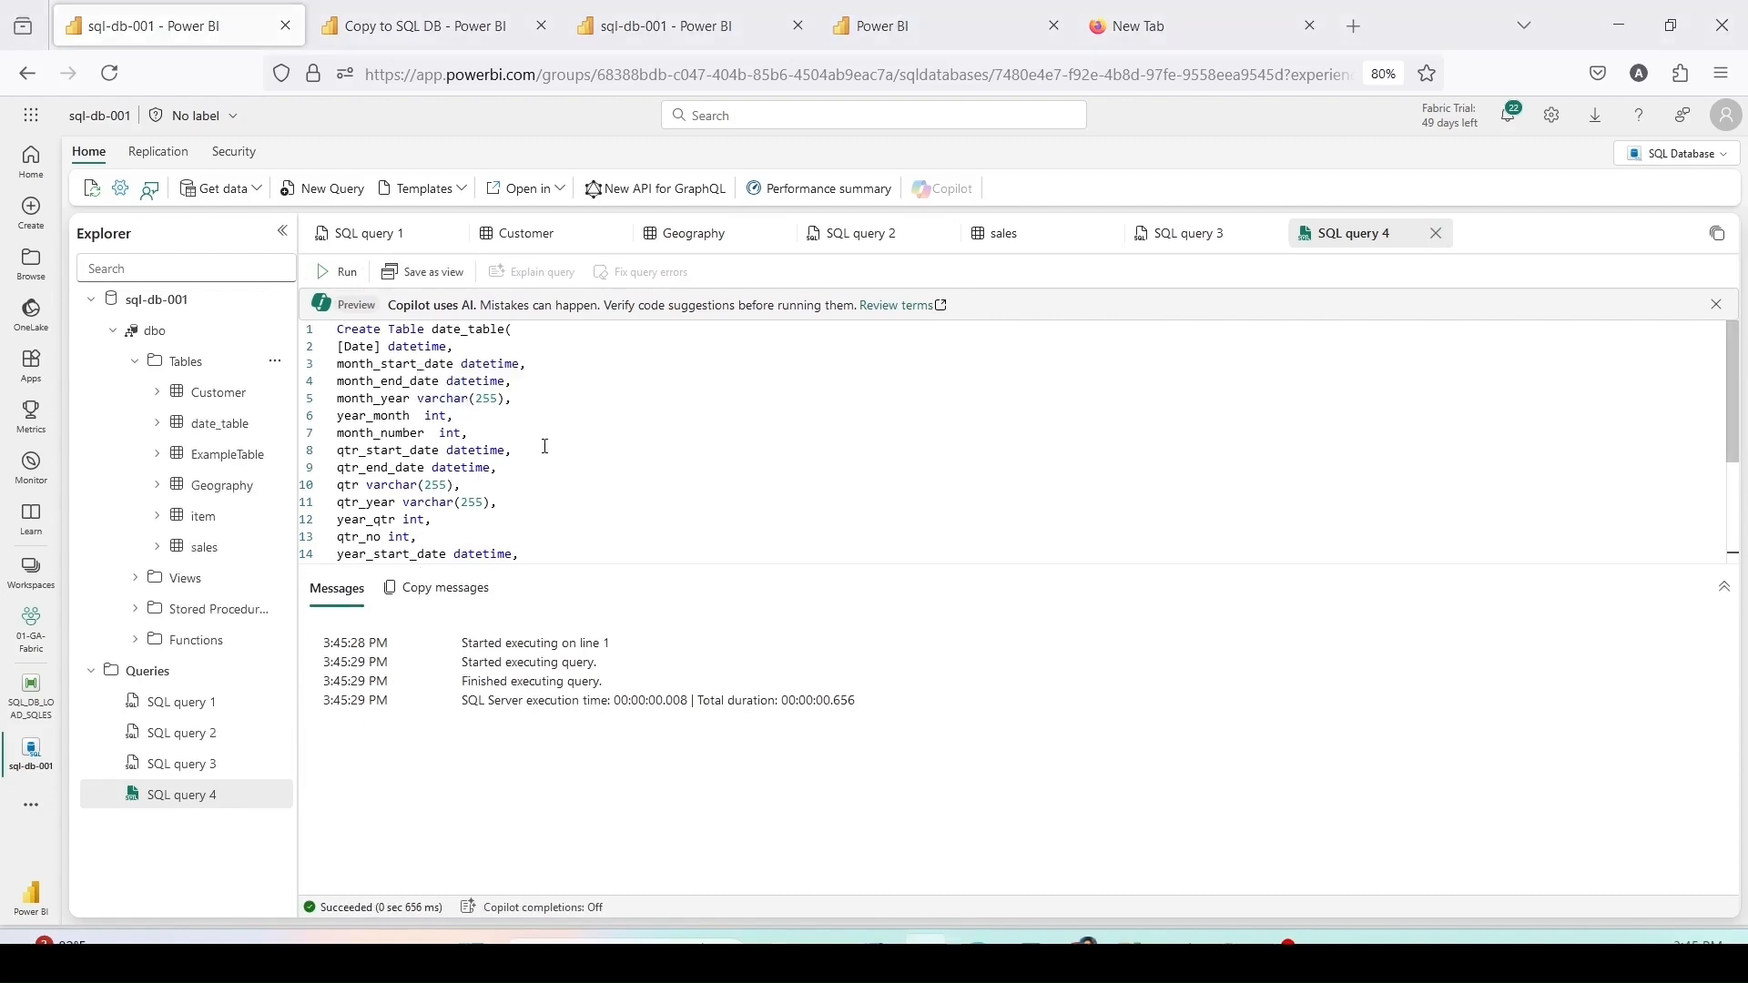
Step: In the Medium article, copy the entire anonymous procedure with the WHILE loop that loads date_table
{"action": "key", "text": "alt+Tab"}
{"action": "scroll", "coordinate": [628, 501], "scroll_direction": "down", "scroll_amount": 3}
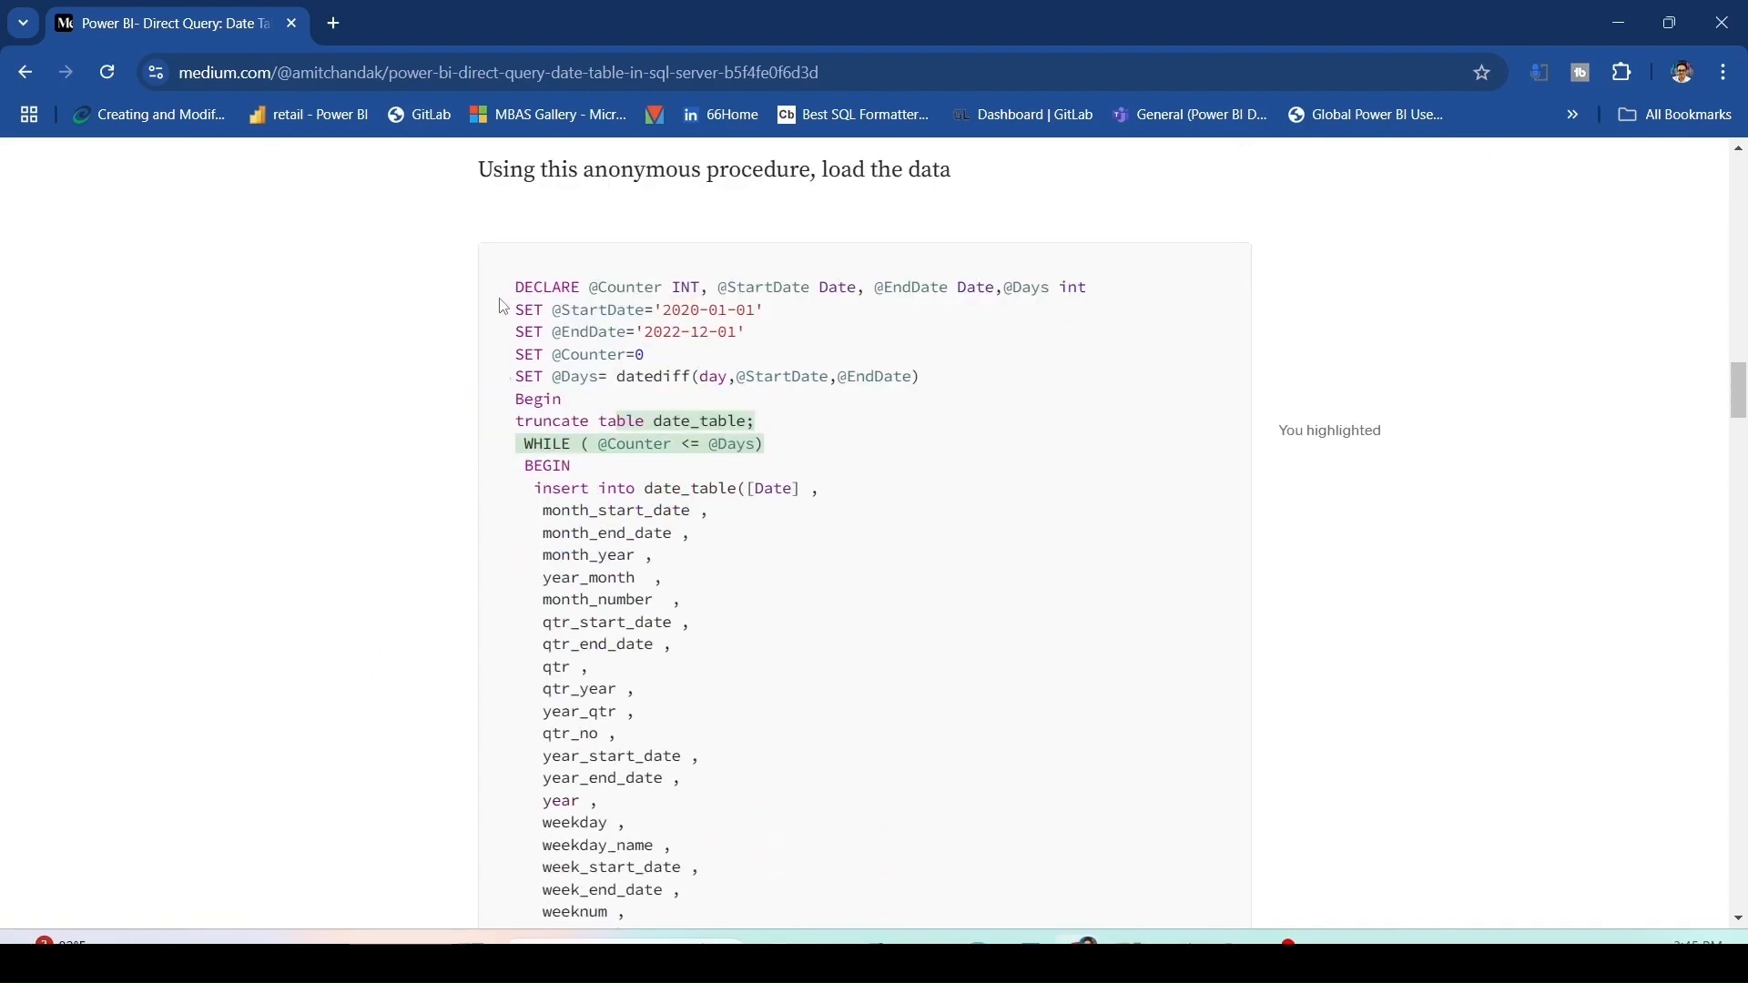
{"action": "left_click_drag", "start_coordinate": [519, 292], "coordinate": [814, 748]}
{"action": "scroll", "coordinate": [823, 578], "scroll_direction": "down", "scroll_amount": 5}
{"action": "scroll", "coordinate": [870, 699], "scroll_direction": "down", "scroll_amount": 5}
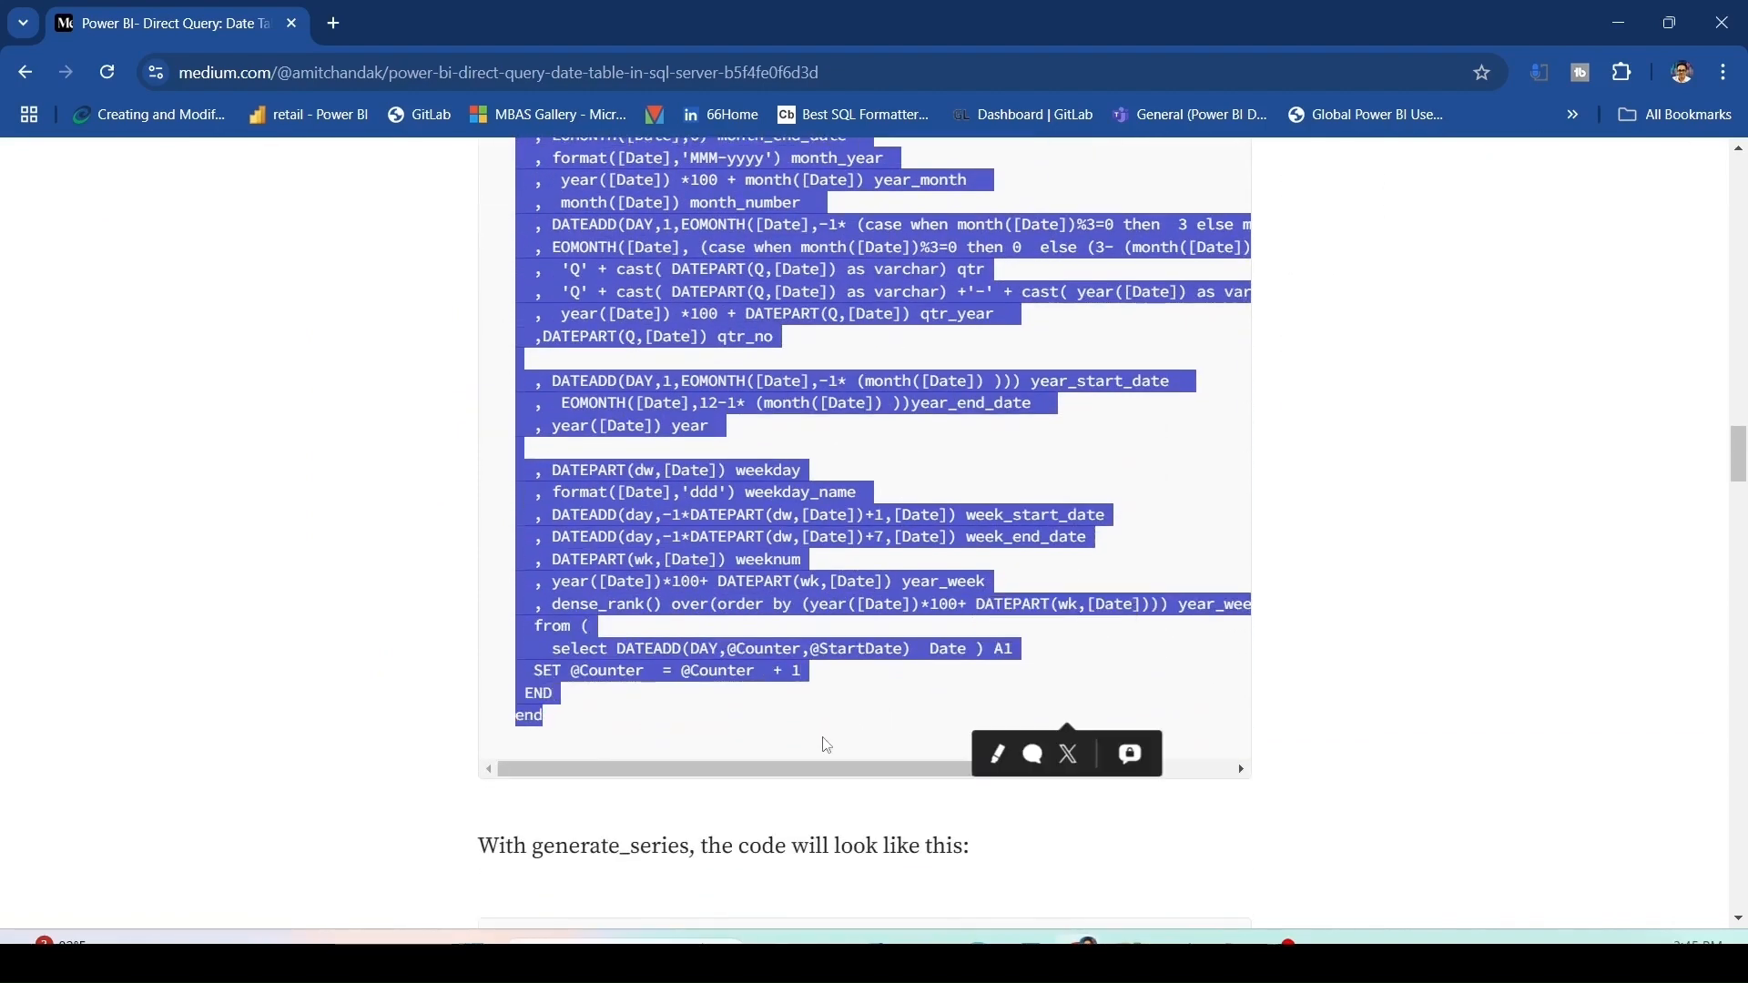
Step: Return to the sql-db-001 database and clear the Create Table script out of SQL query 4
{"action": "key", "text": "alt+Tab"}
{"action": "scroll", "coordinate": [462, 508], "scroll_direction": "down", "scroll_amount": 3}
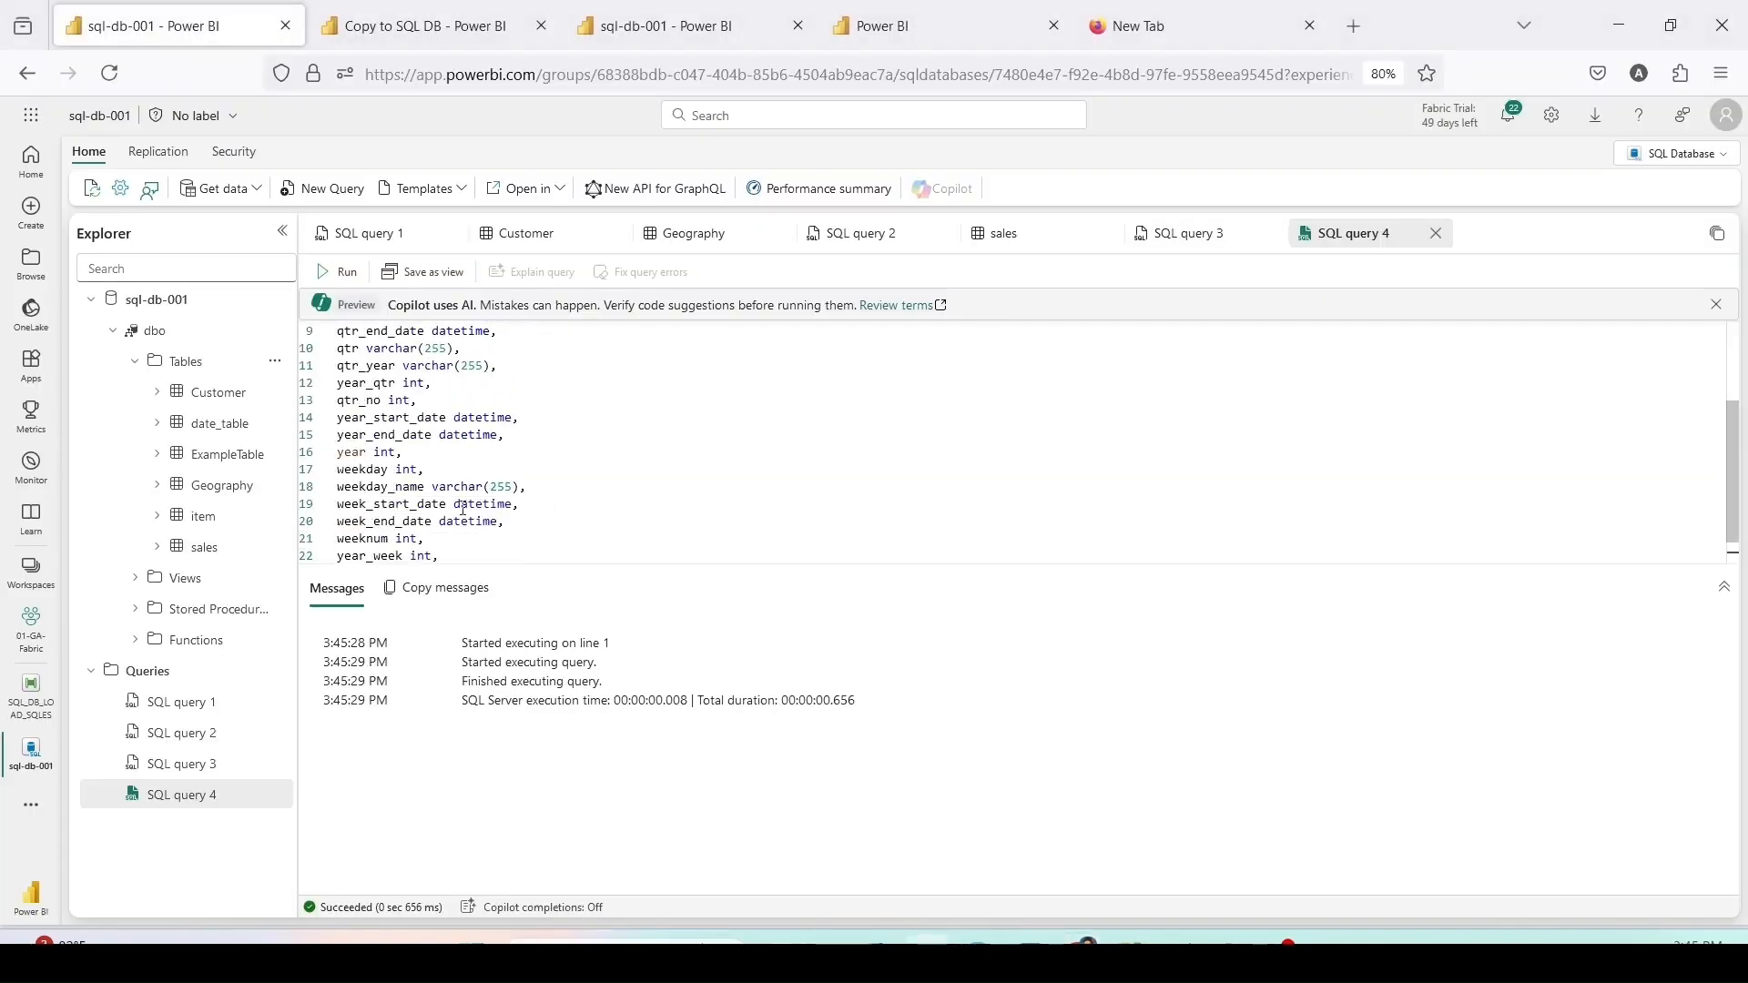
{"action": "left_click_drag", "start_coordinate": [472, 548], "coordinate": [198, 212]}
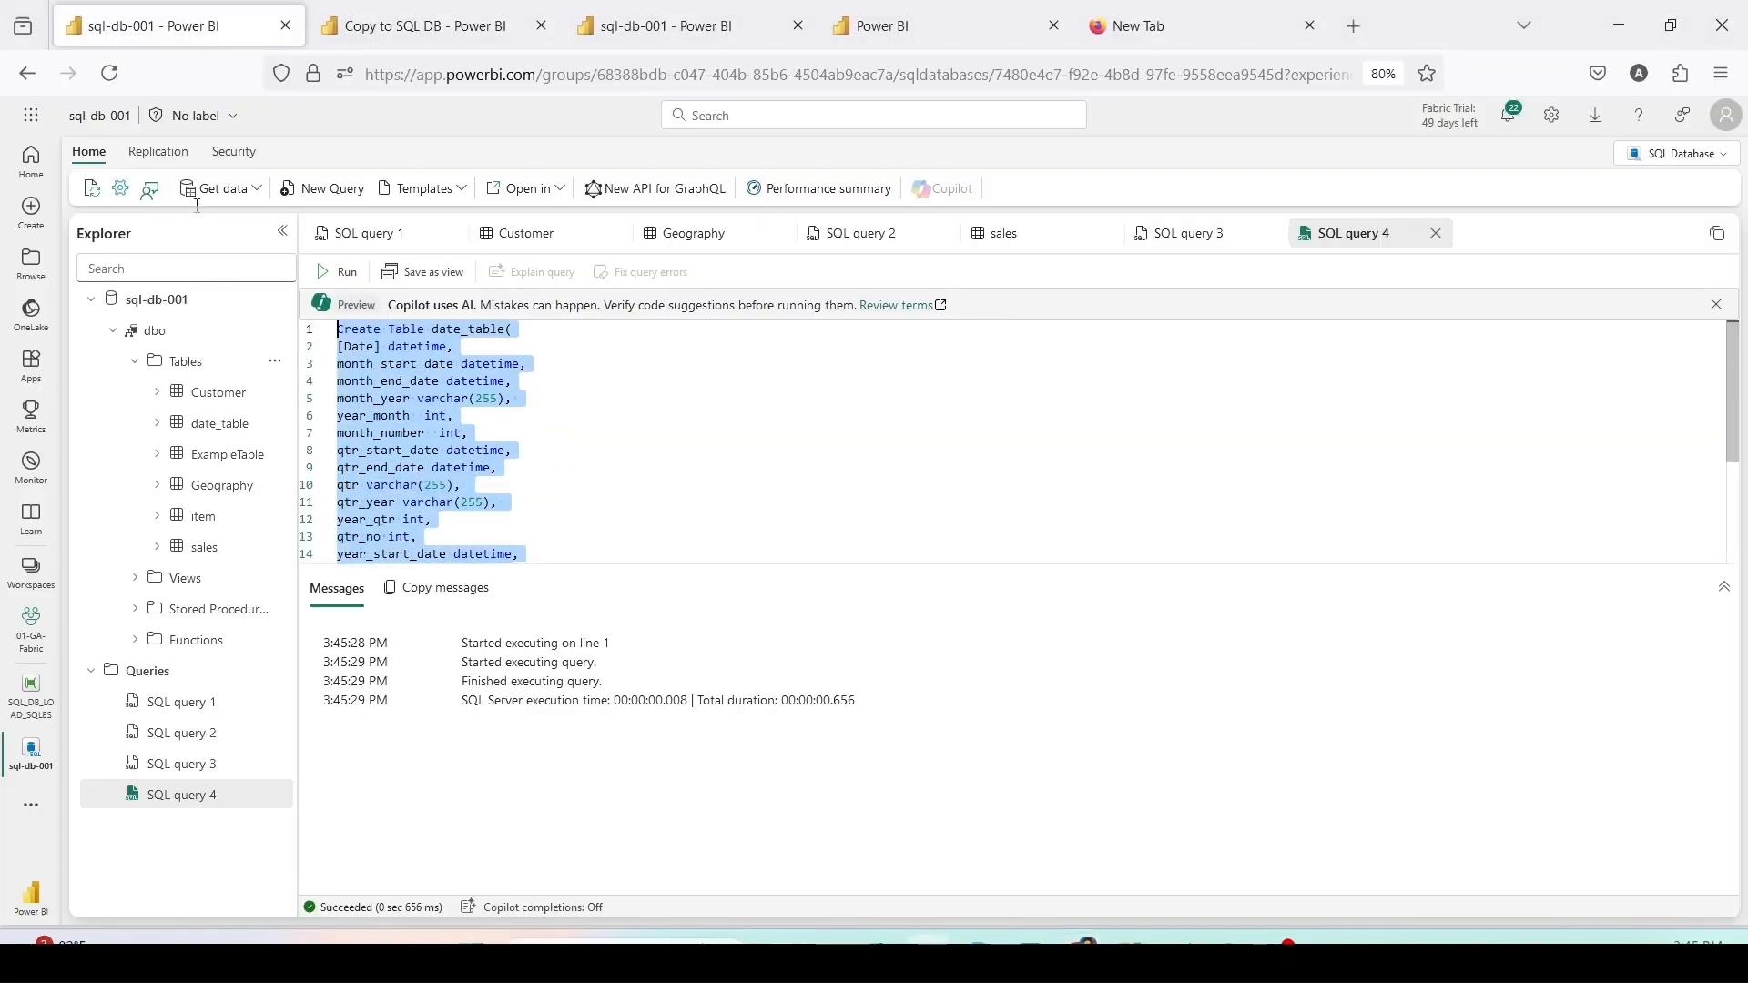
{"action": "key", "text": "Delete"}
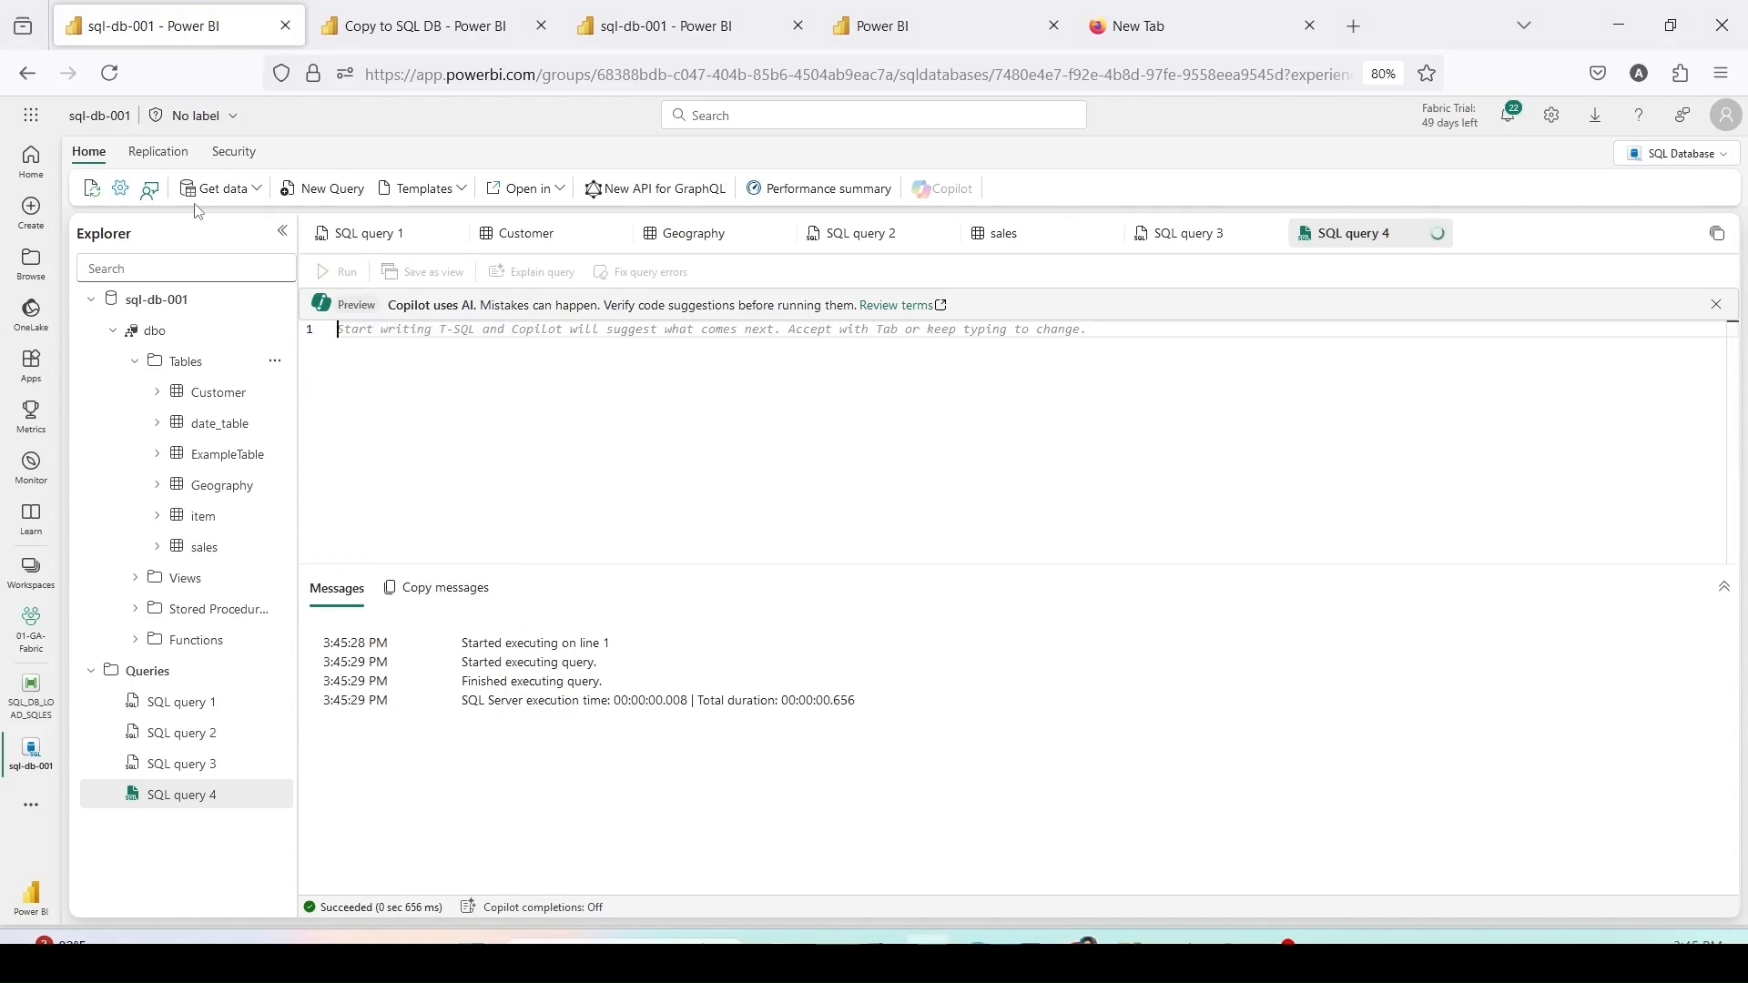
Step: Query the top 1000 rows of the sales table
{"action": "right_click", "coordinate": [204, 546]}
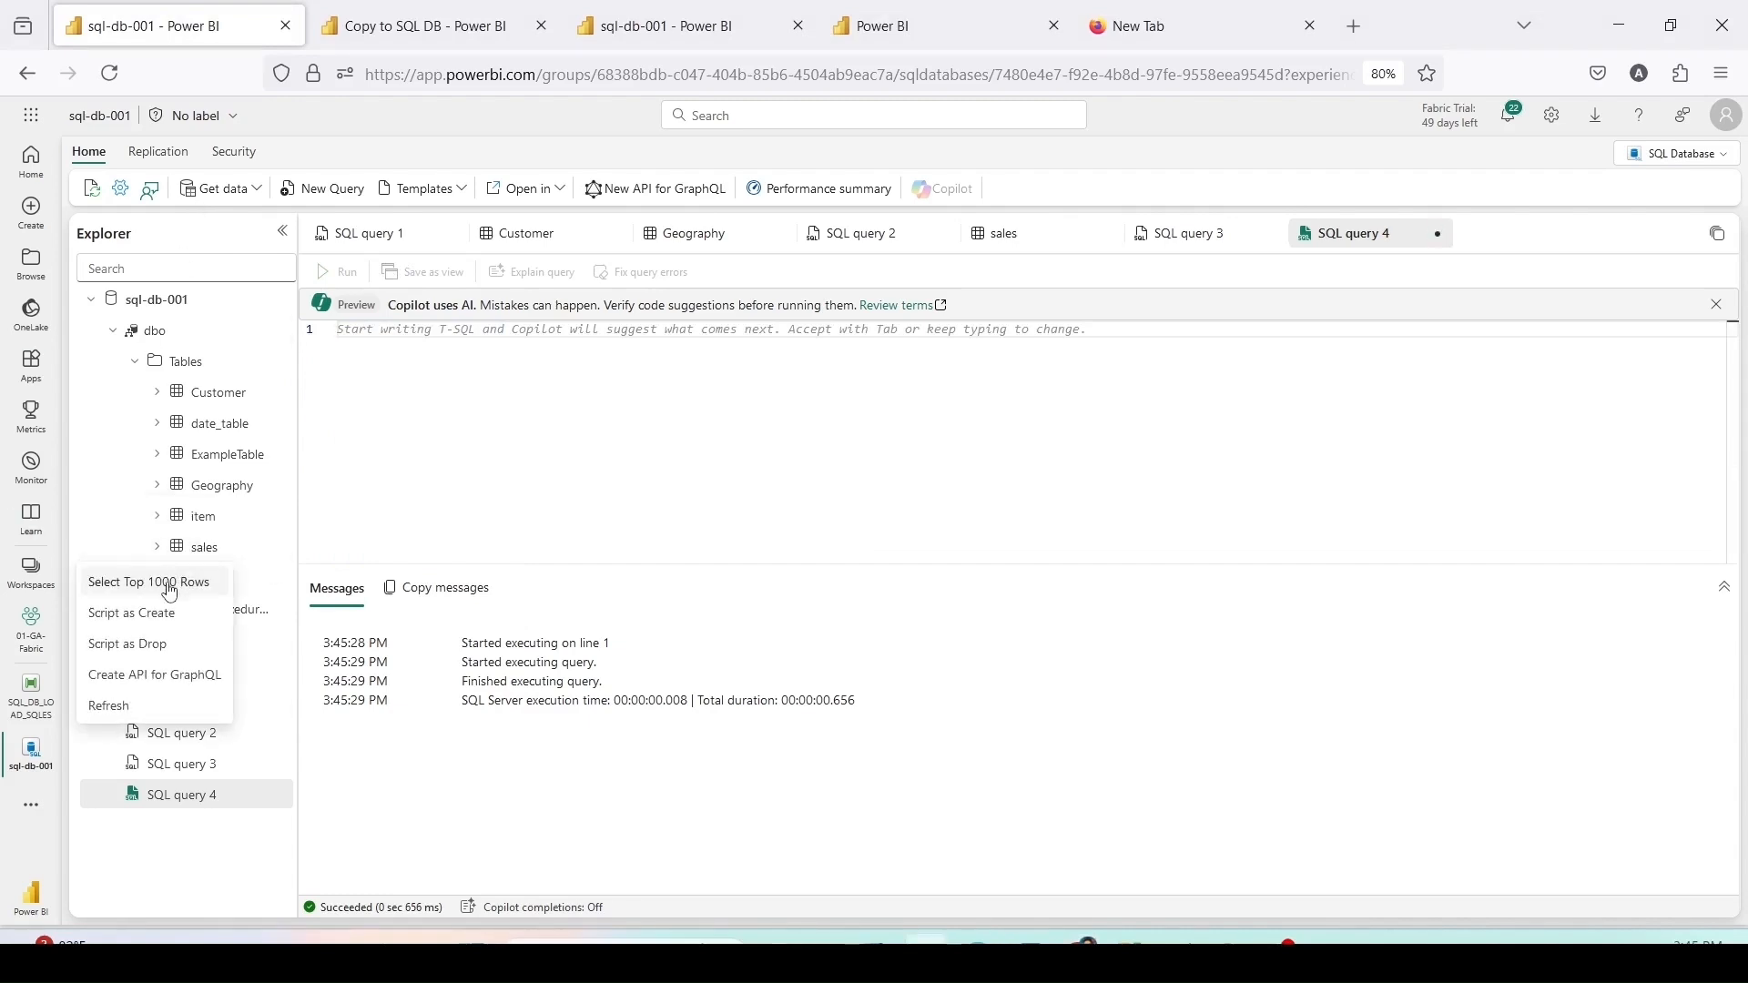
{"action": "left_click", "coordinate": [173, 584]}
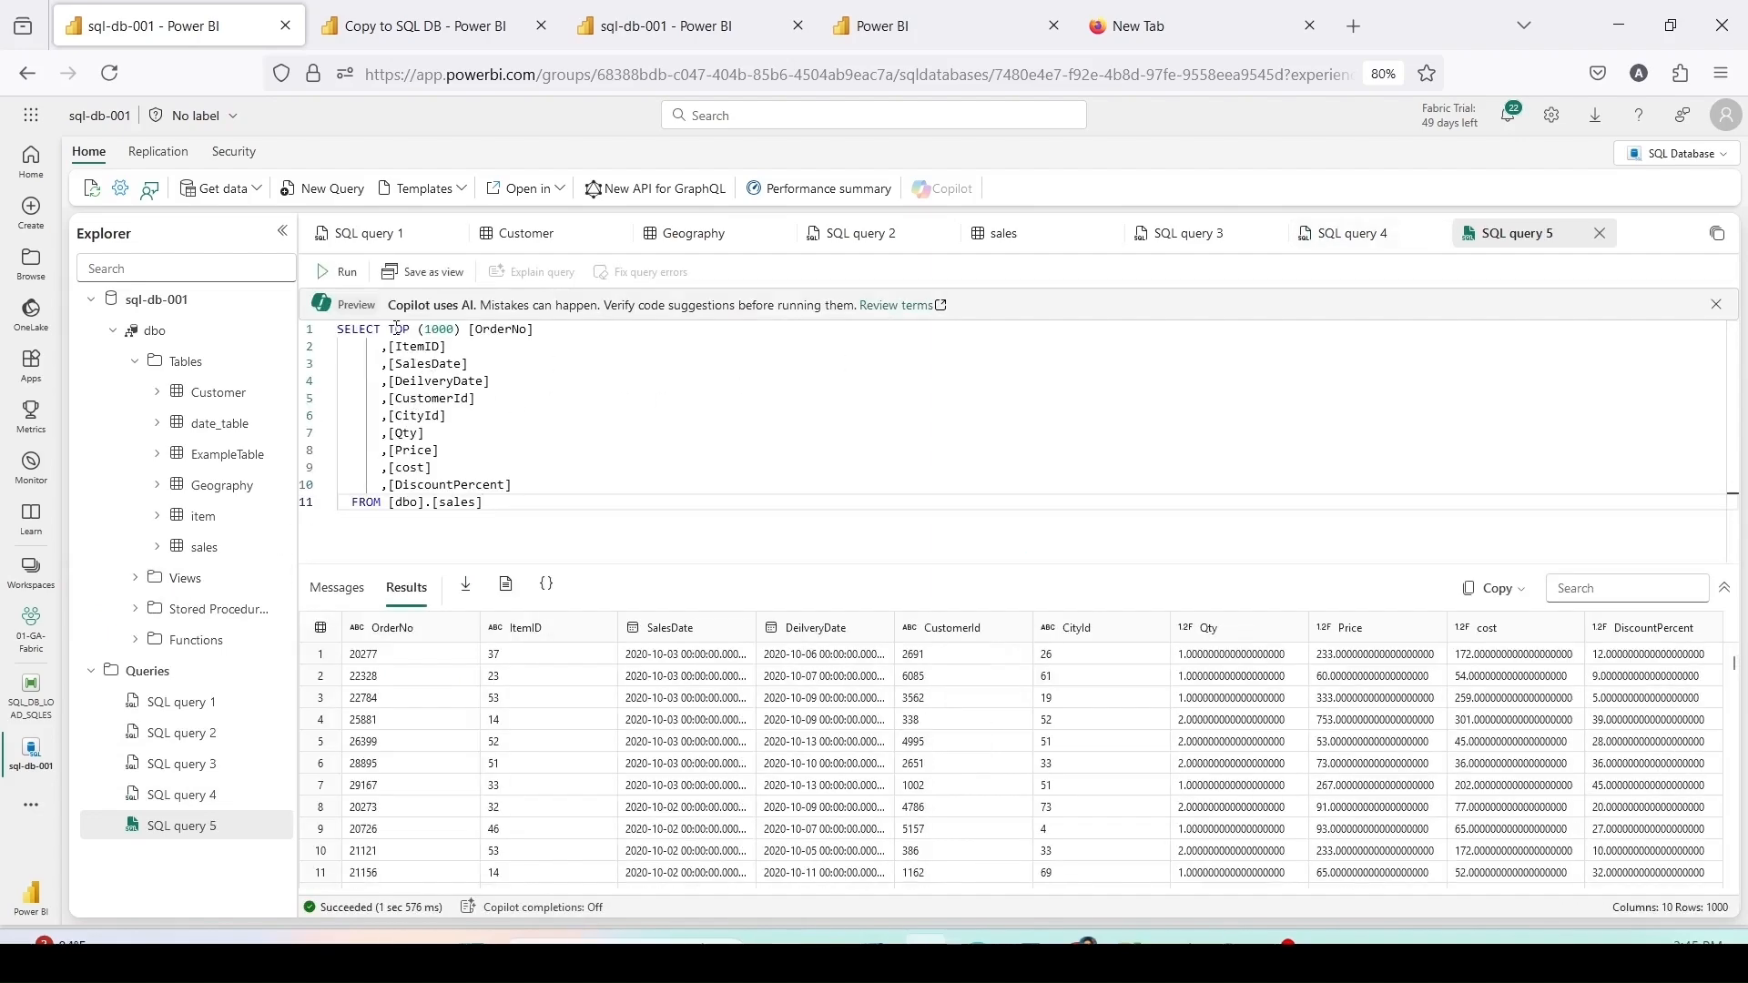
{"action": "mouse_move", "coordinate": [388, 329]}
{"action": "left_mouse_down"}
{"action": "mouse_move", "coordinate": [473, 452]}
{"action": "mouse_move", "coordinate": [453, 347]}
{"action": "mouse_move", "coordinate": [383, 381]}
{"action": "mouse_move", "coordinate": [387, 329]}
{"action": "left_mouse_up"}
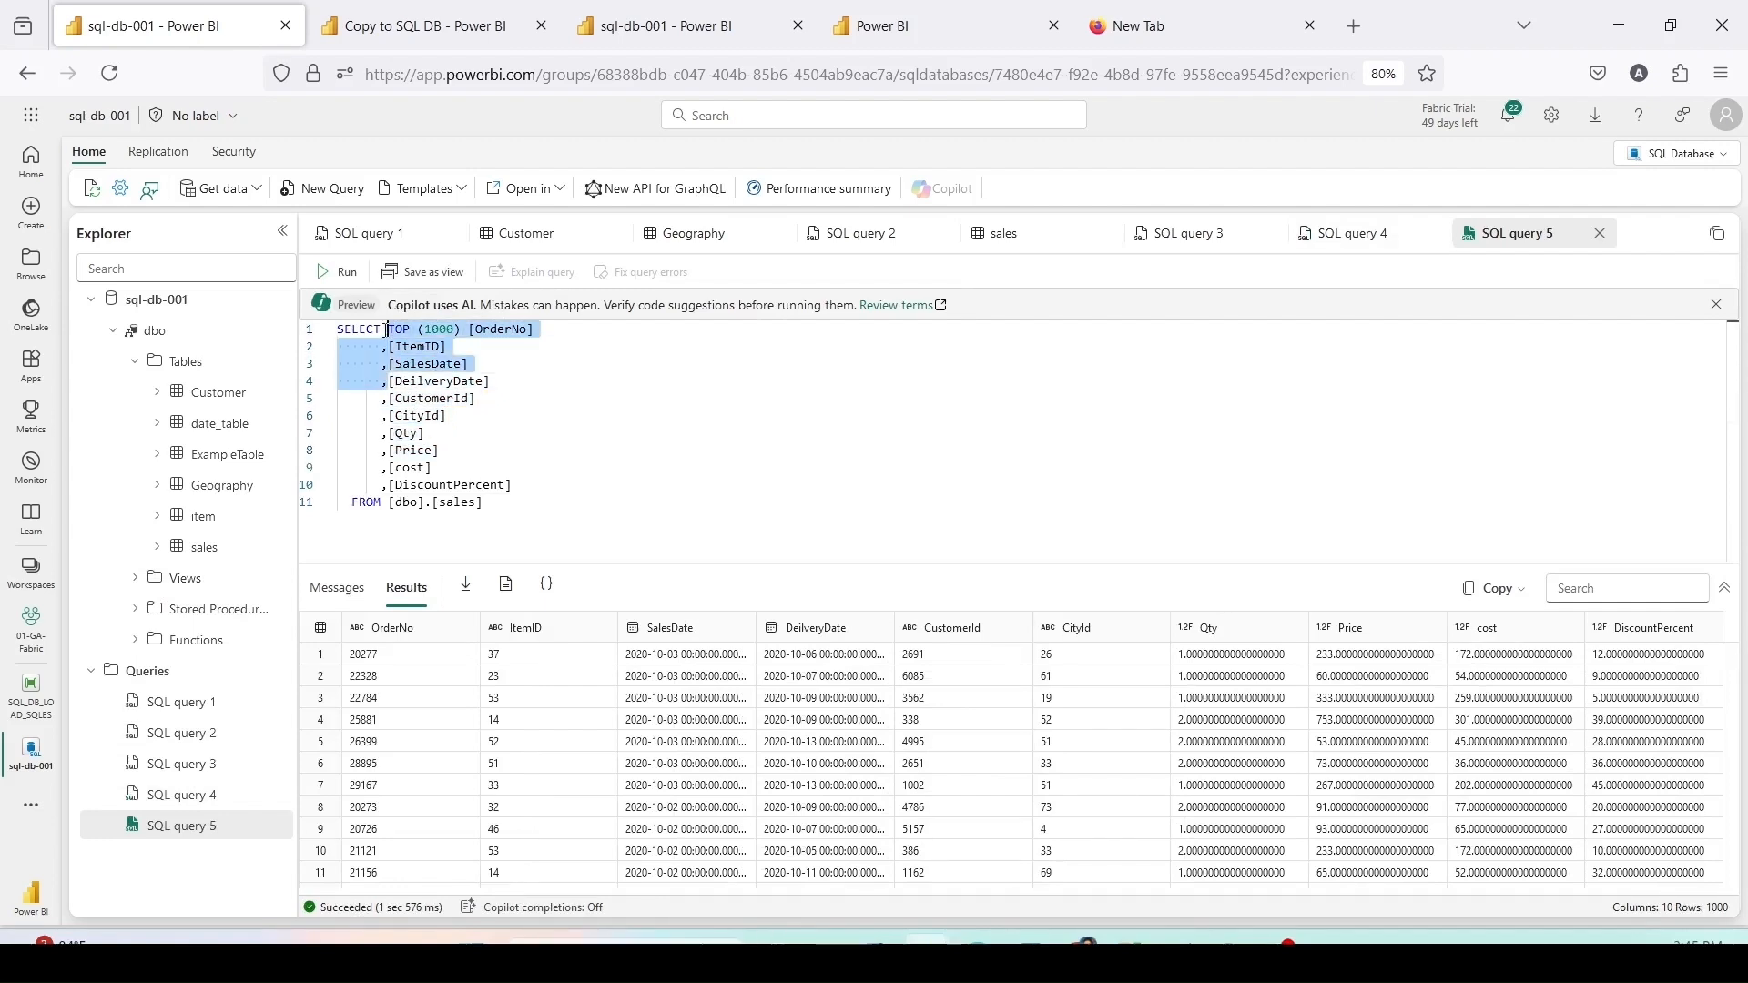
{"action": "key", "text": "BackSpace"}
{"action": "type", "text": "max([DeilveryDate"}
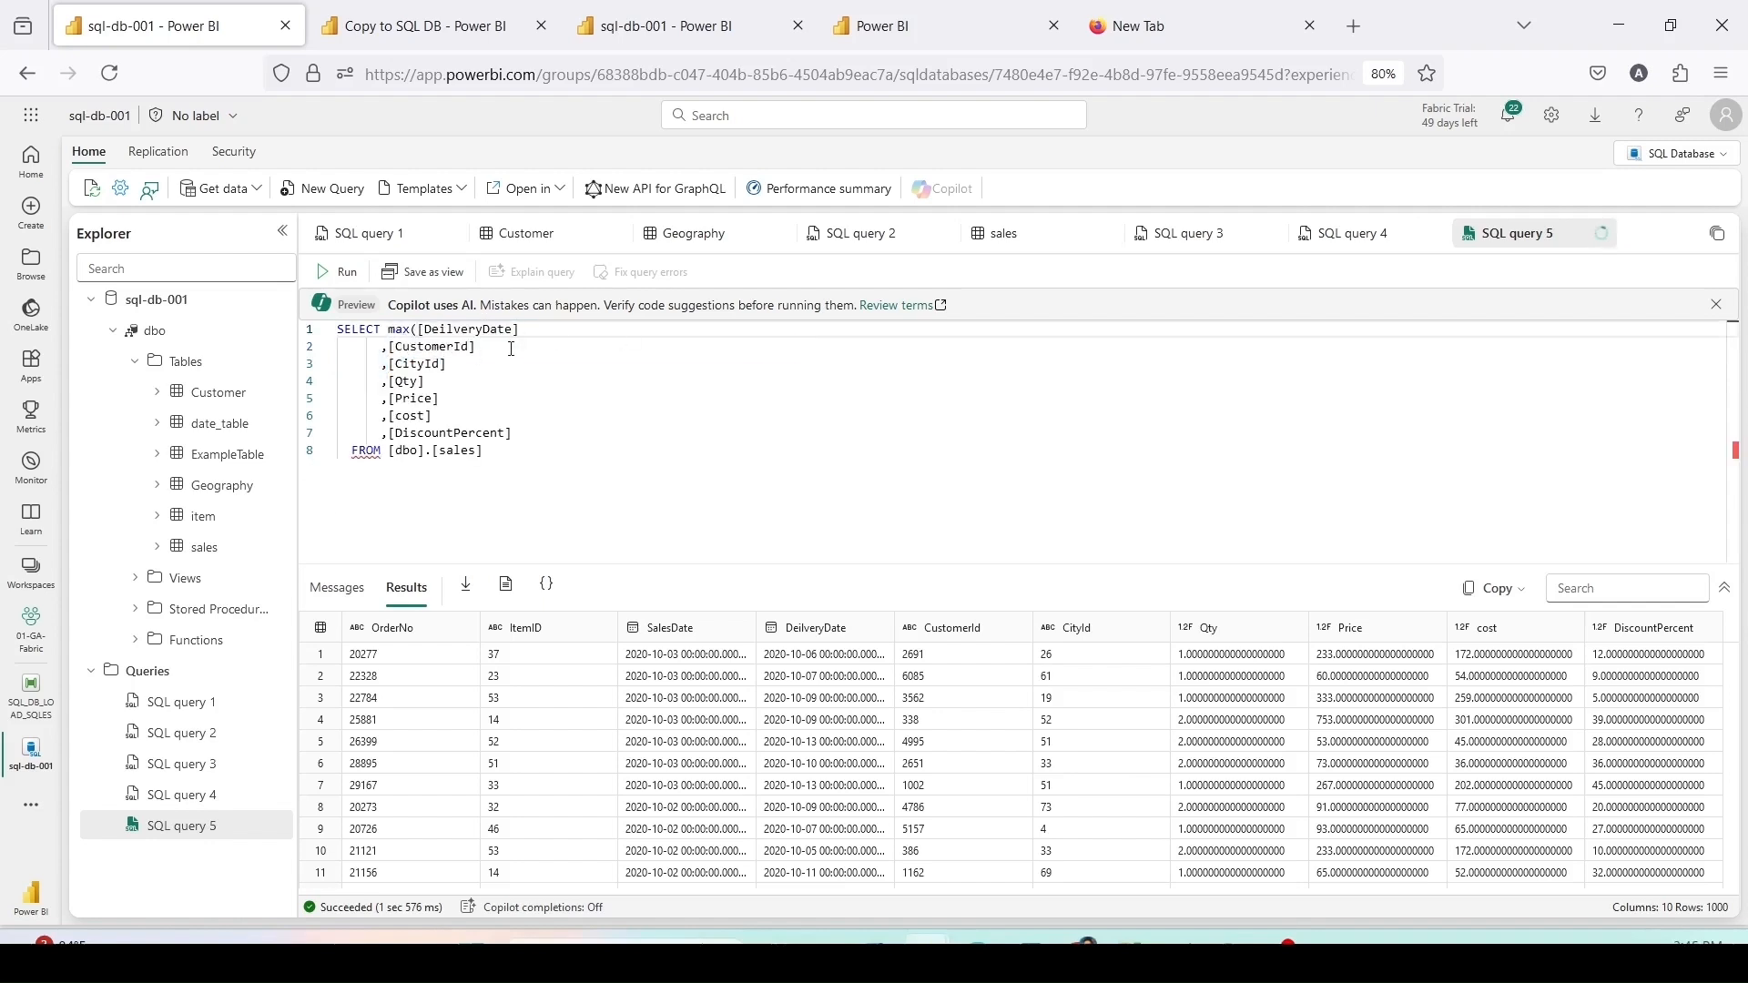
{"action": "key", "text": "ctrl+z"}
{"action": "key", "text": "ctrl+z"}
Step: Reduce the sales query to SELECT max([SalesDate]) FROM [dbo].[sales] and run it
{"action": "left_click", "coordinate": [407, 363]}
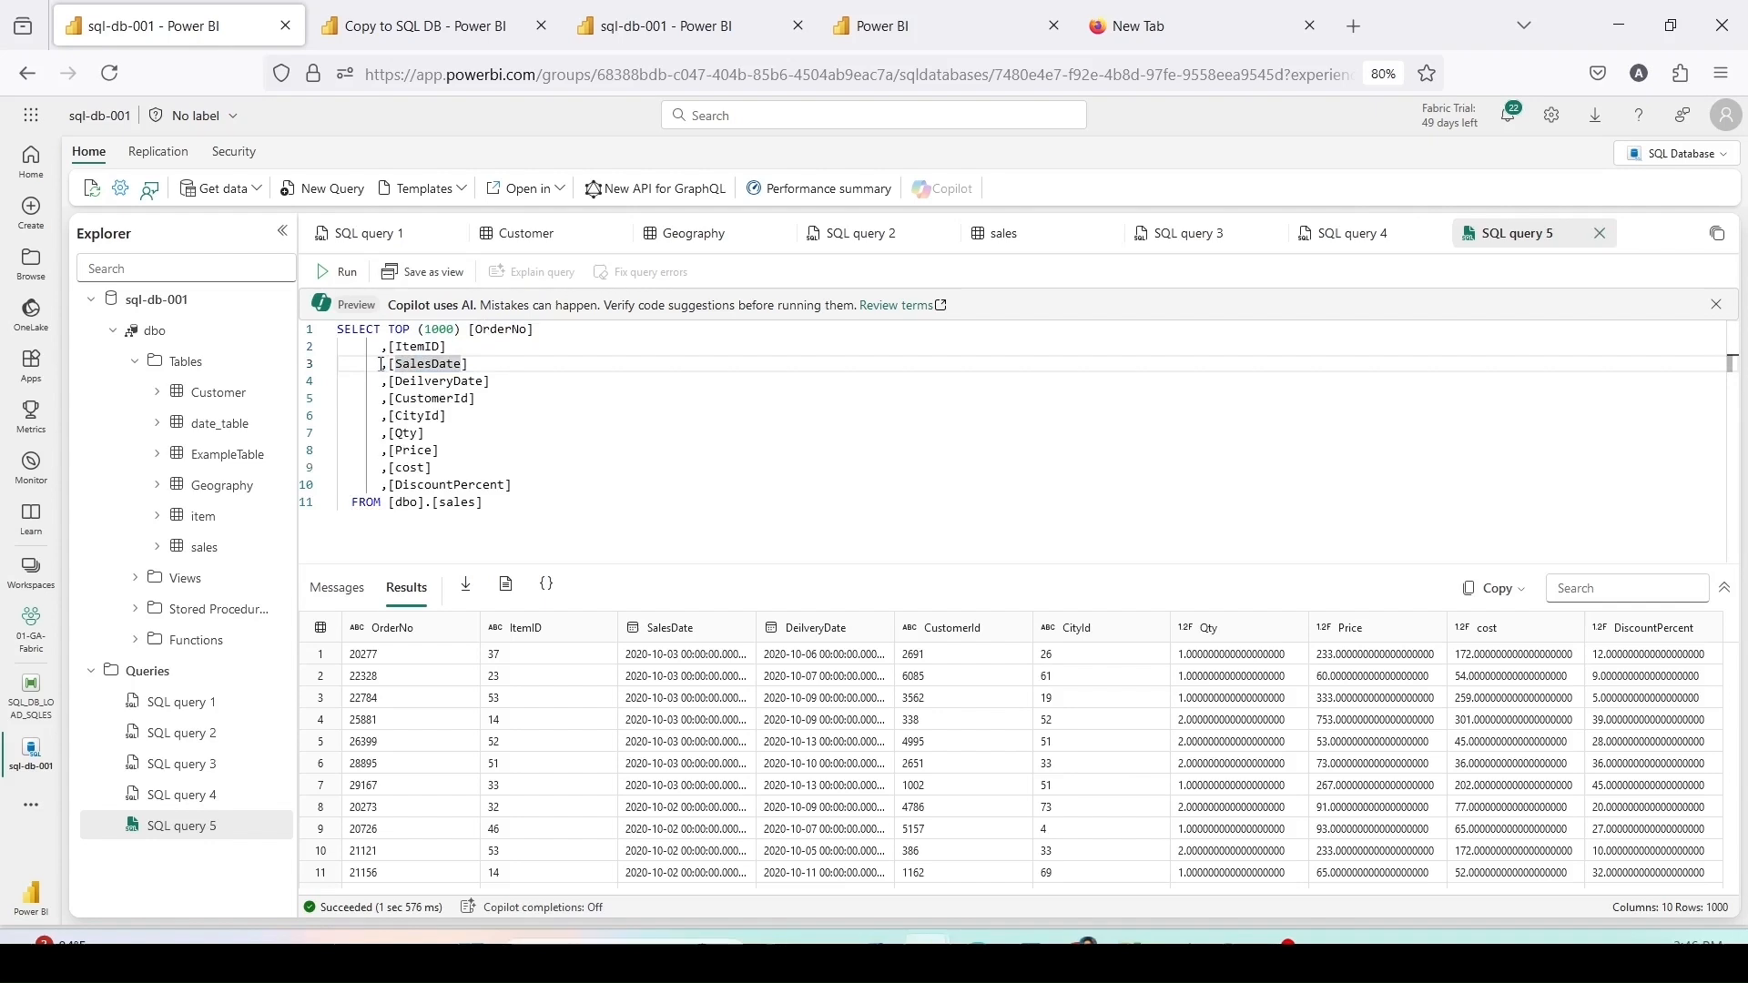
{"action": "left_click_drag", "start_coordinate": [385, 363], "coordinate": [388, 322]}
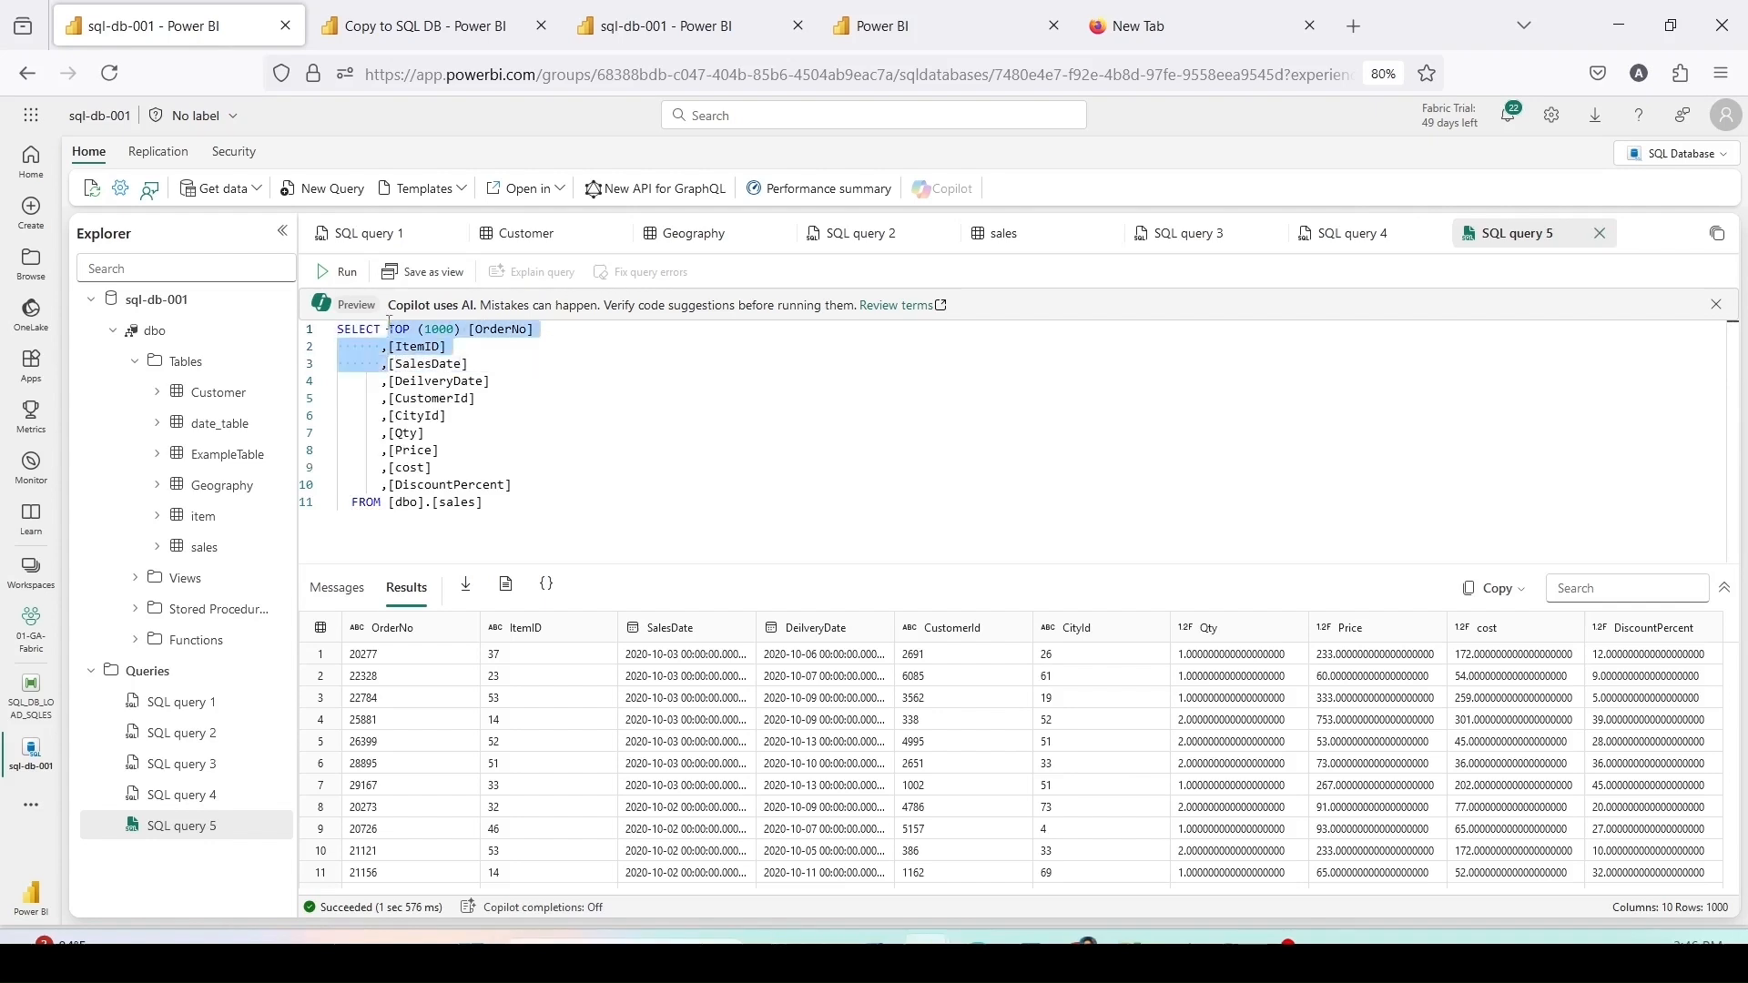
{"action": "type", "text": "max([SalesDate"}
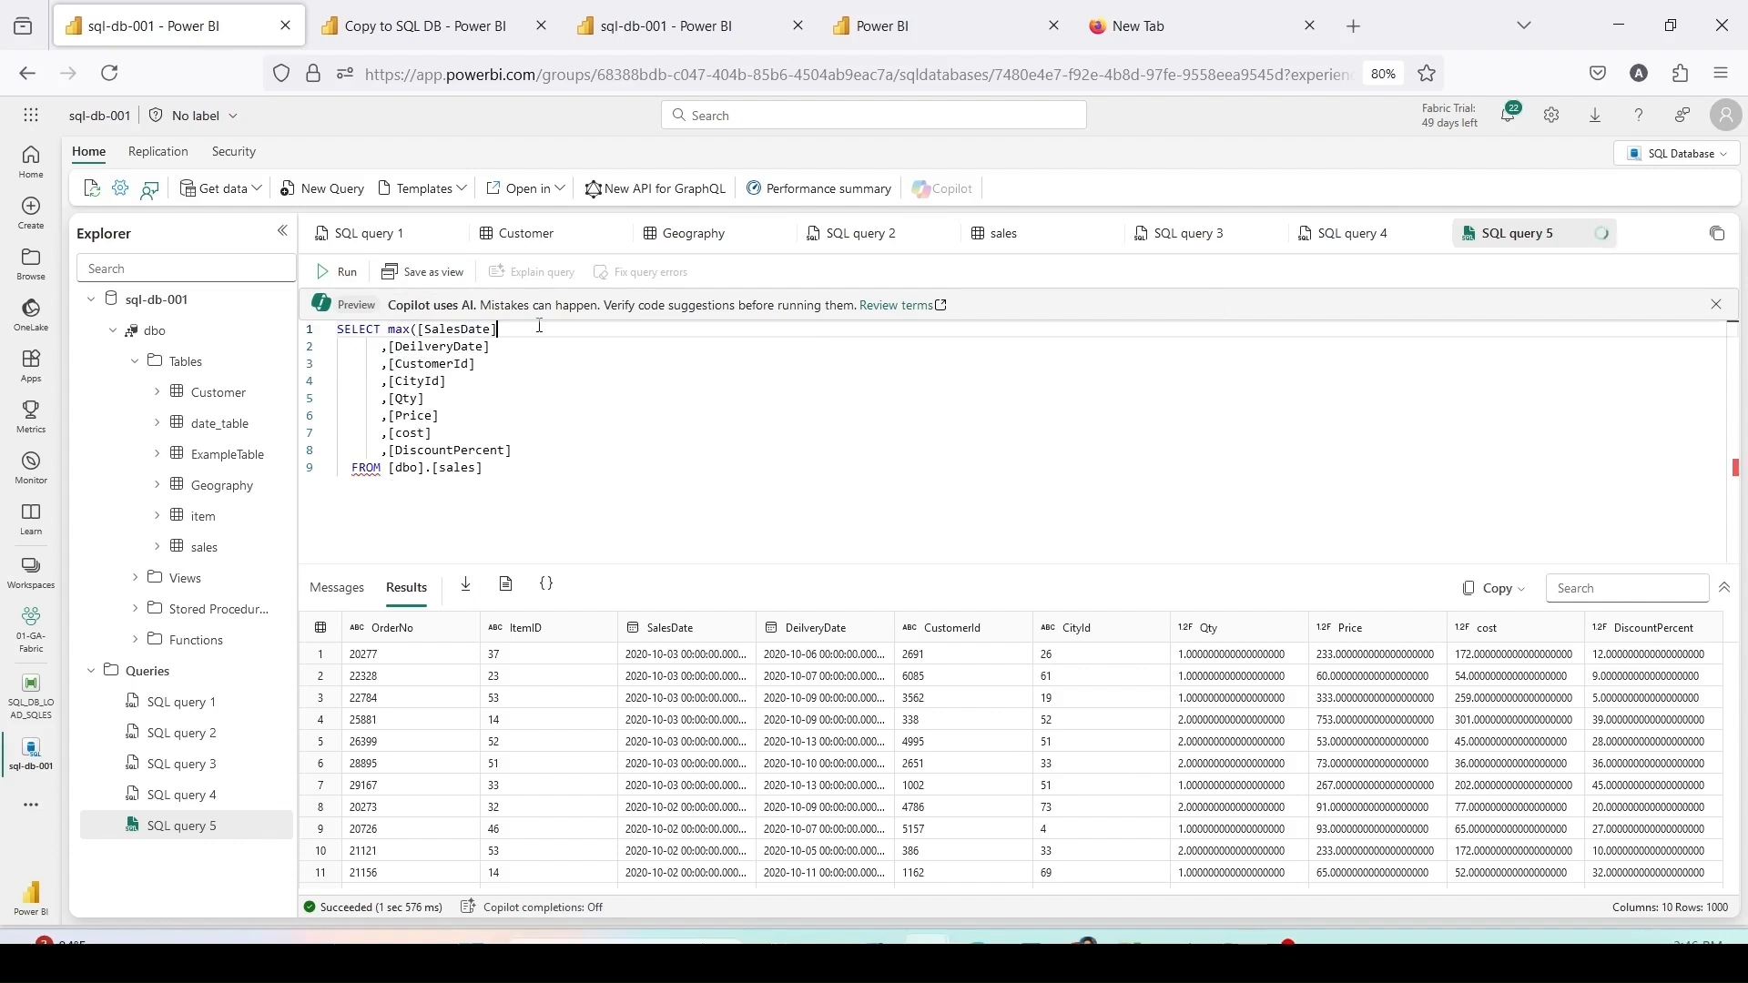
{"action": "type", "text": ")"}
{"action": "left_click_drag", "start_coordinate": [513, 450], "coordinate": [282, 346]}
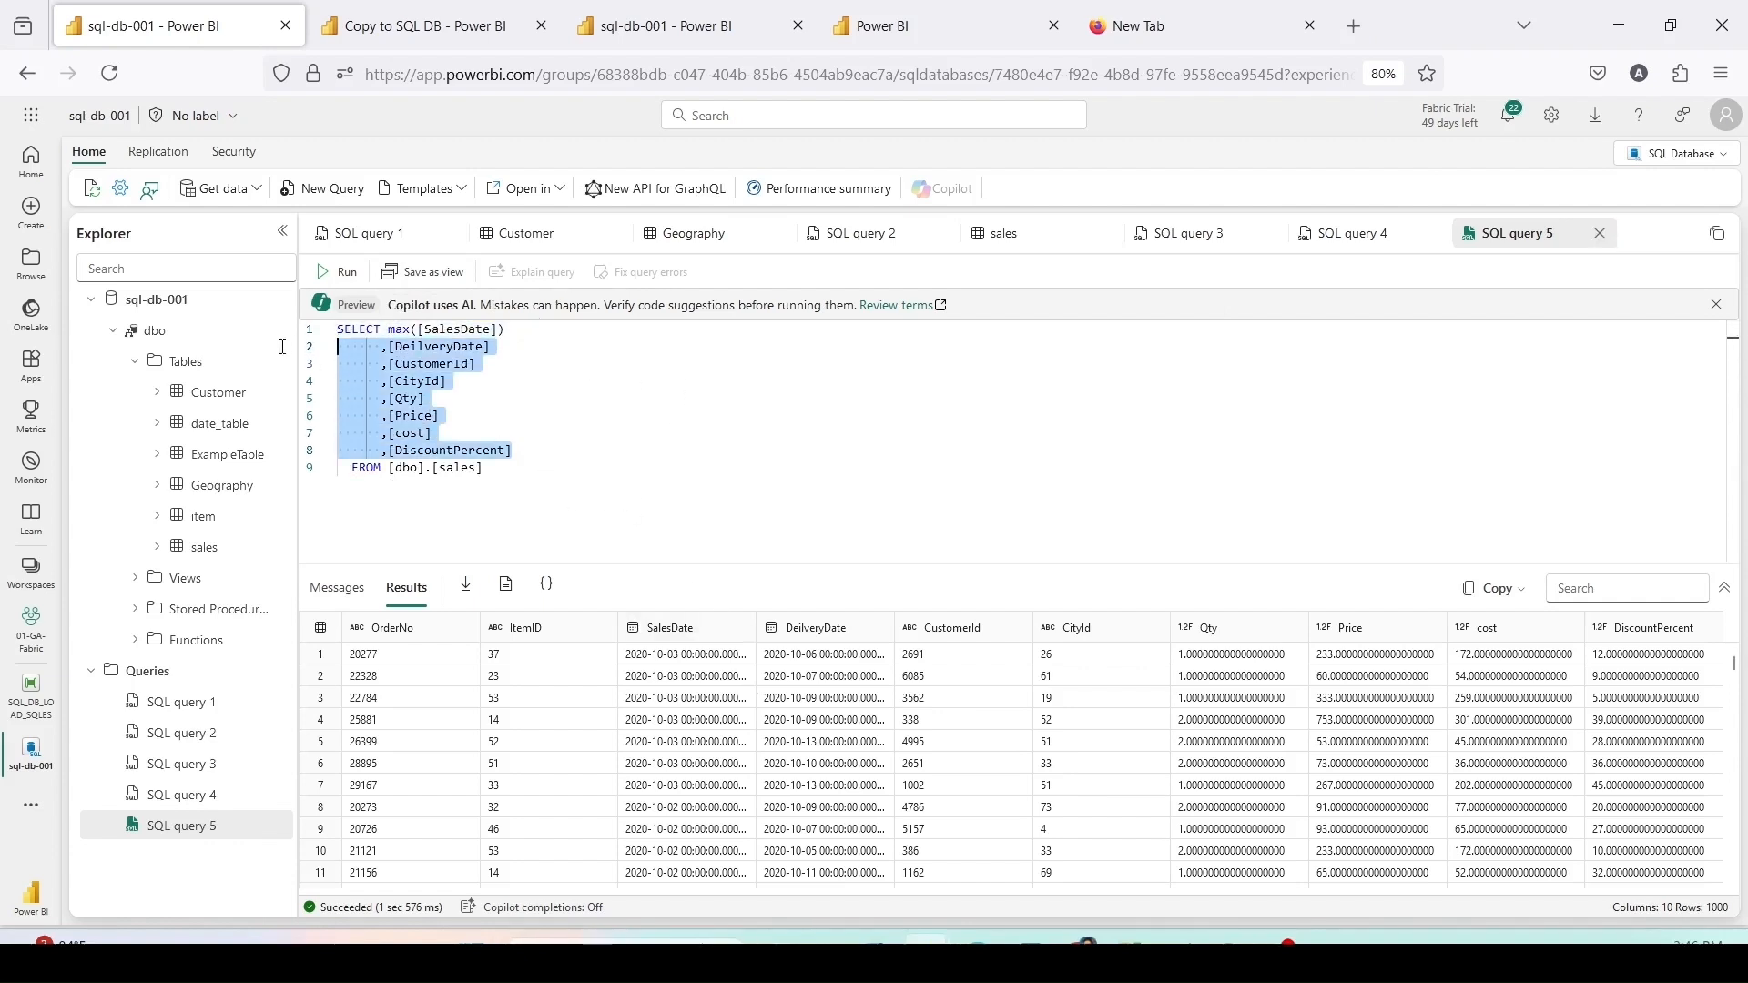
{"action": "key", "text": "Delete"}
{"action": "key", "text": "ctrl+a"}
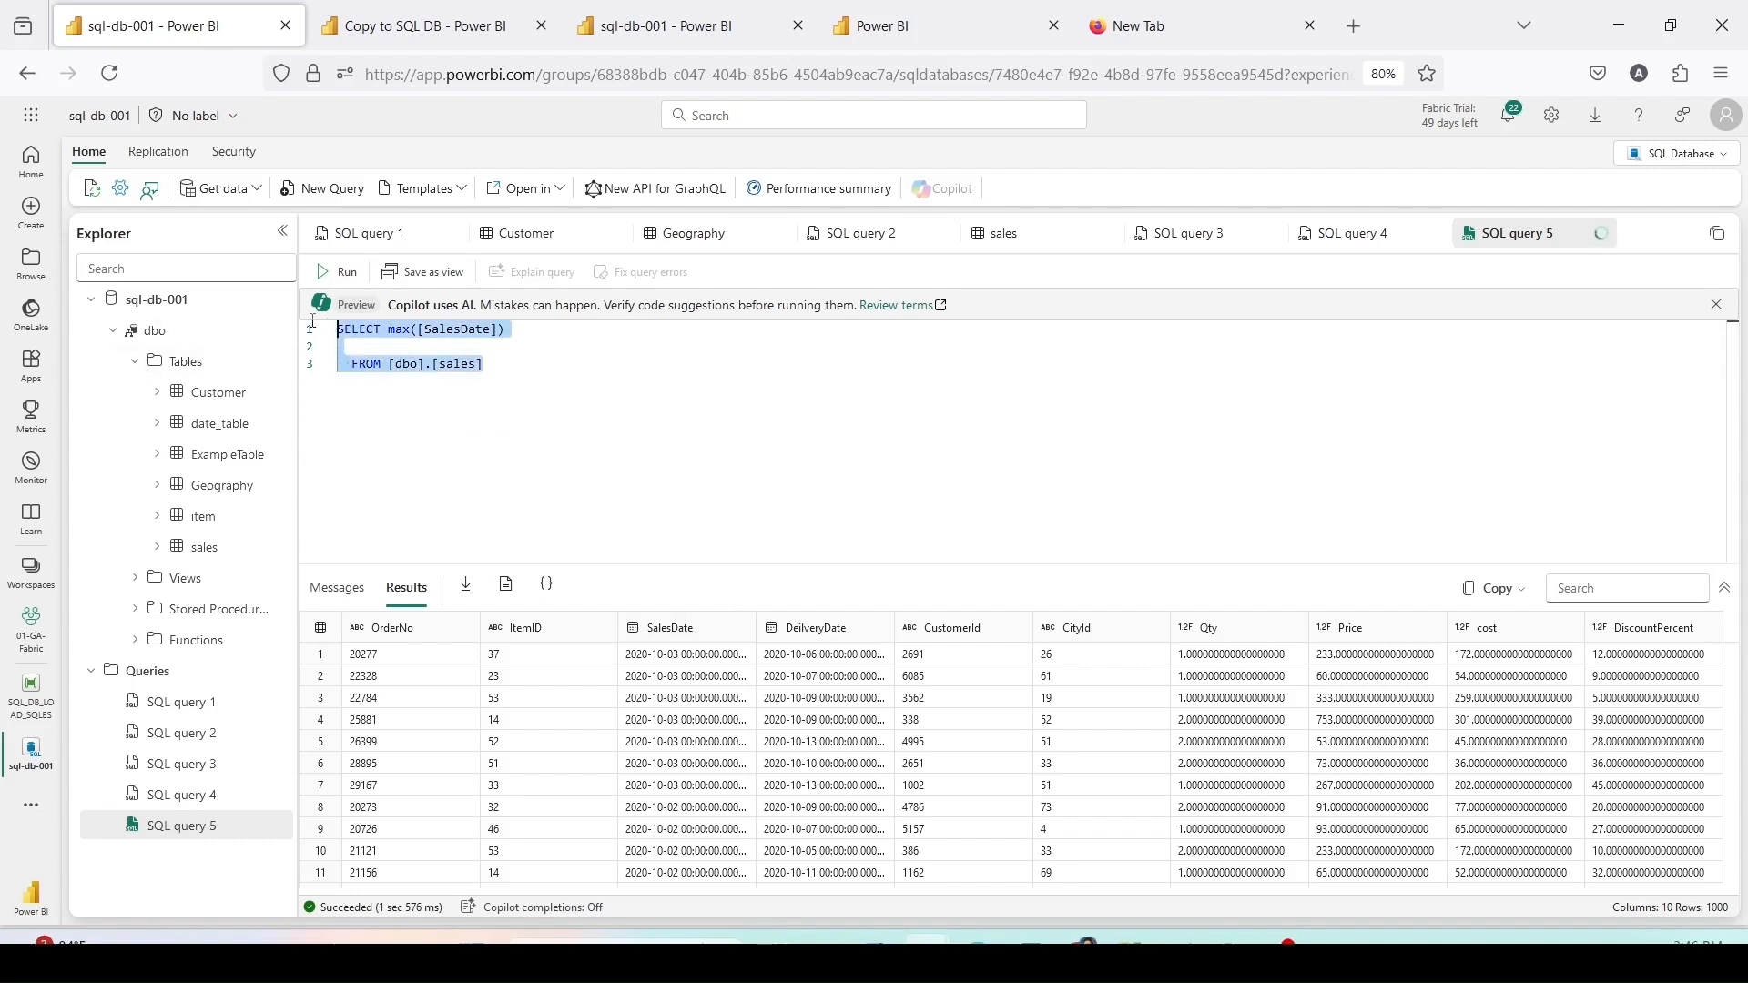
{"action": "left_click", "coordinate": [338, 271]}
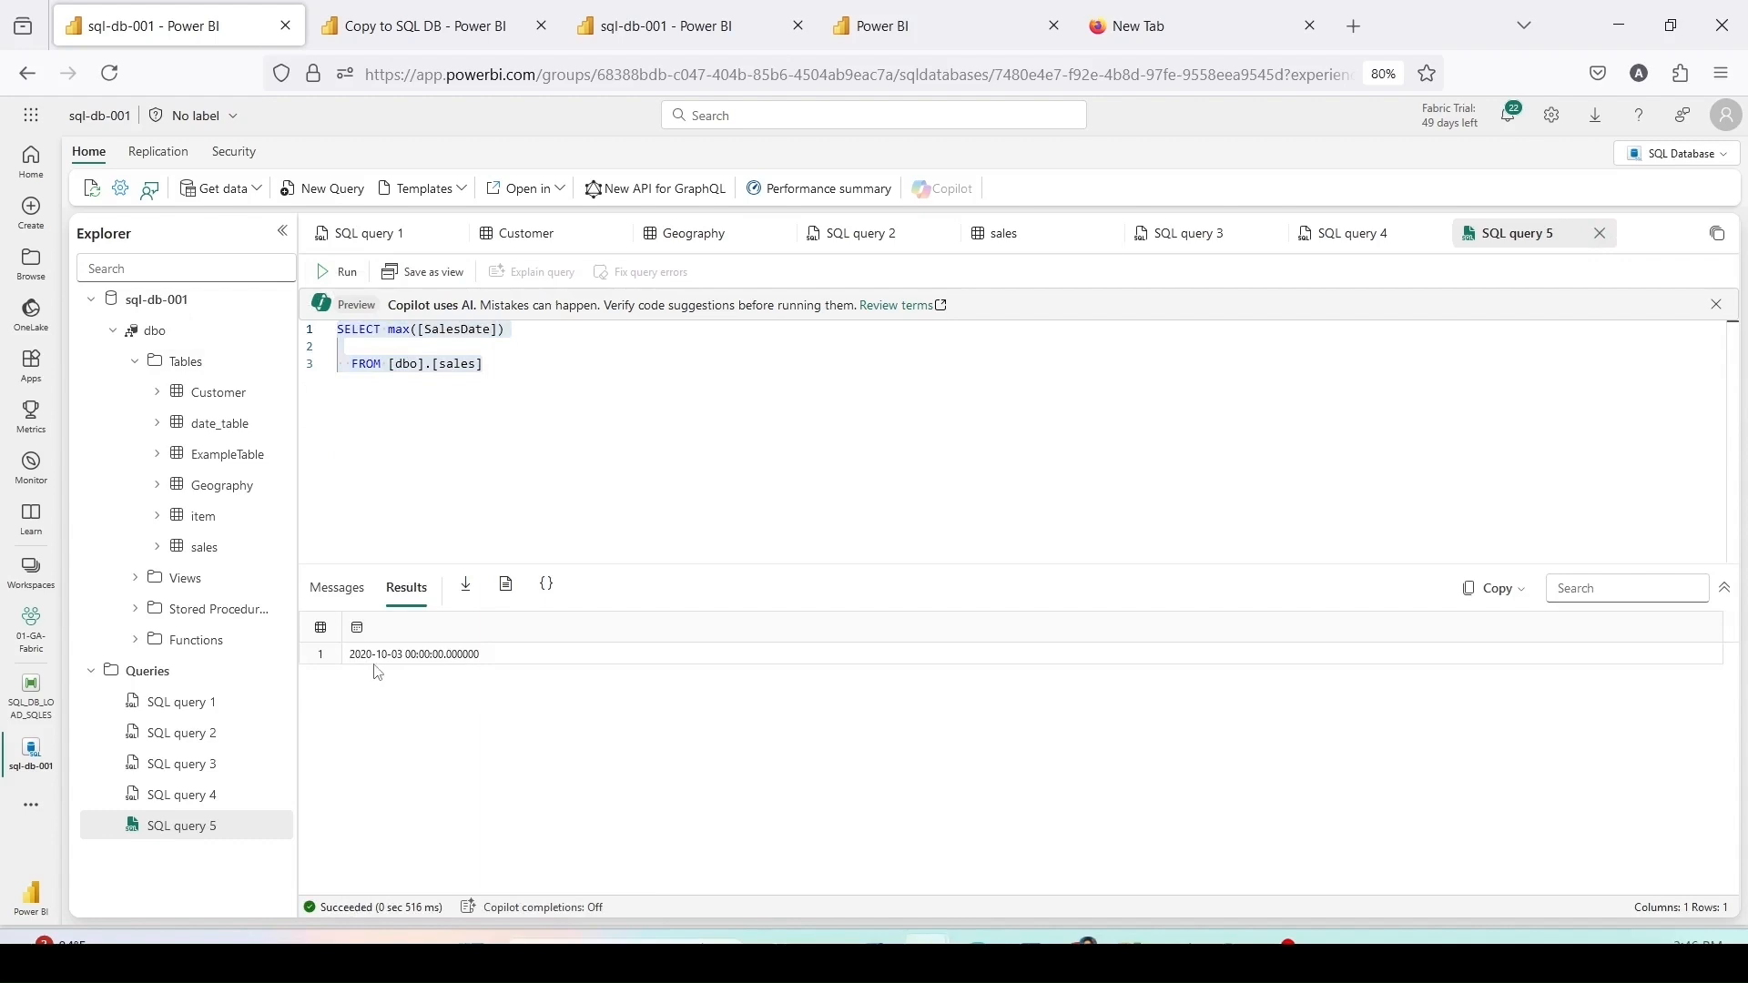
Step: Replace the contents of SQL query 5 with the copied date_table loading procedure
{"action": "left_click", "coordinate": [500, 439]}
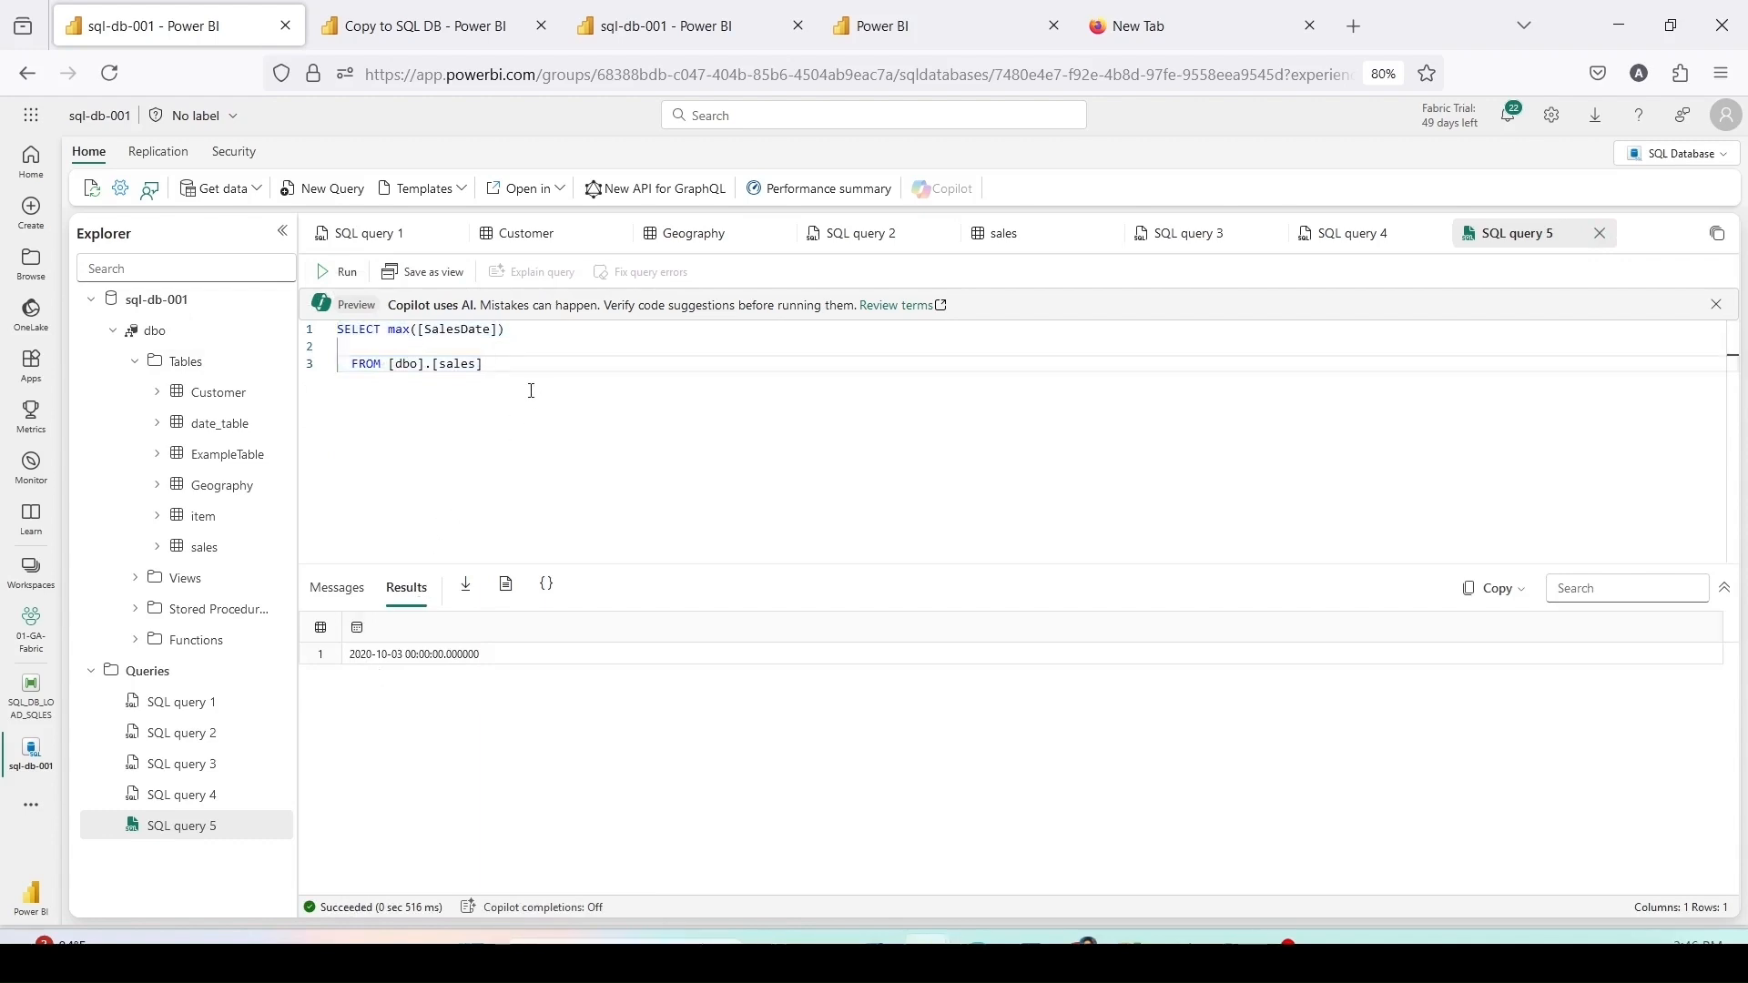
{"action": "key", "text": "ctrl+a"}
{"action": "key", "text": "ctrl+v"}
{"action": "scroll", "coordinate": [610, 429], "scroll_direction": "up", "scroll_amount": 9}
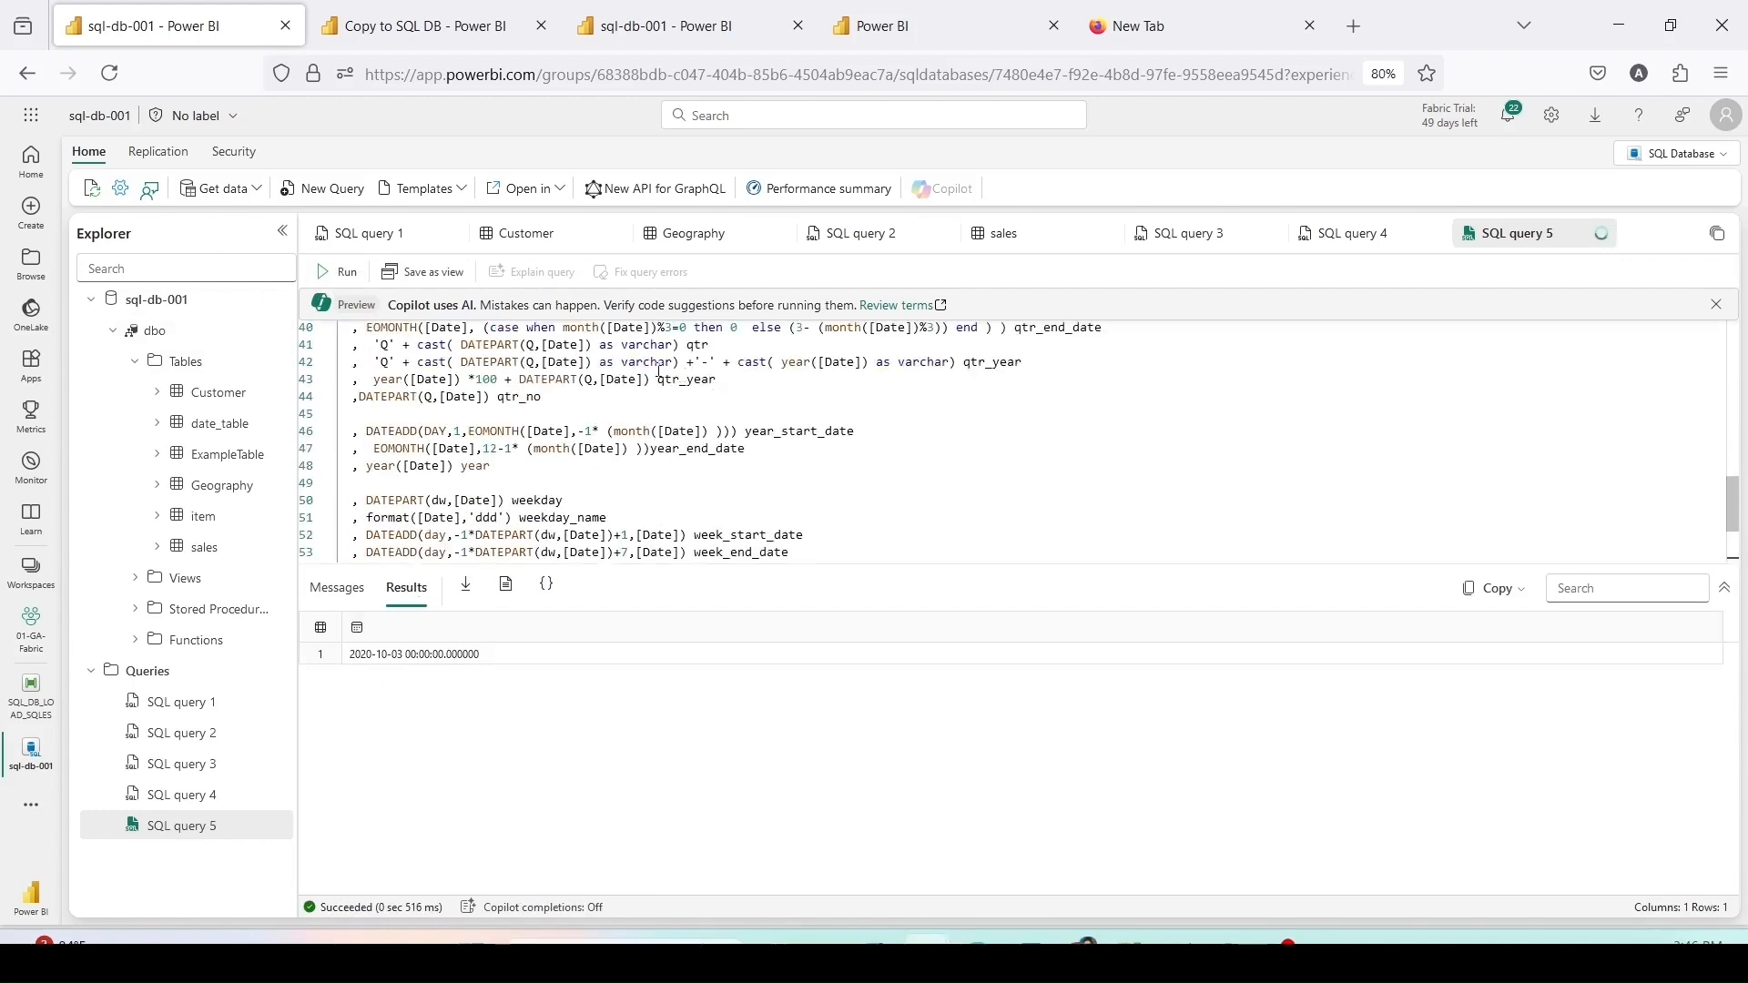
{"action": "scroll", "coordinate": [537, 378], "scroll_direction": "up", "scroll_amount": 5}
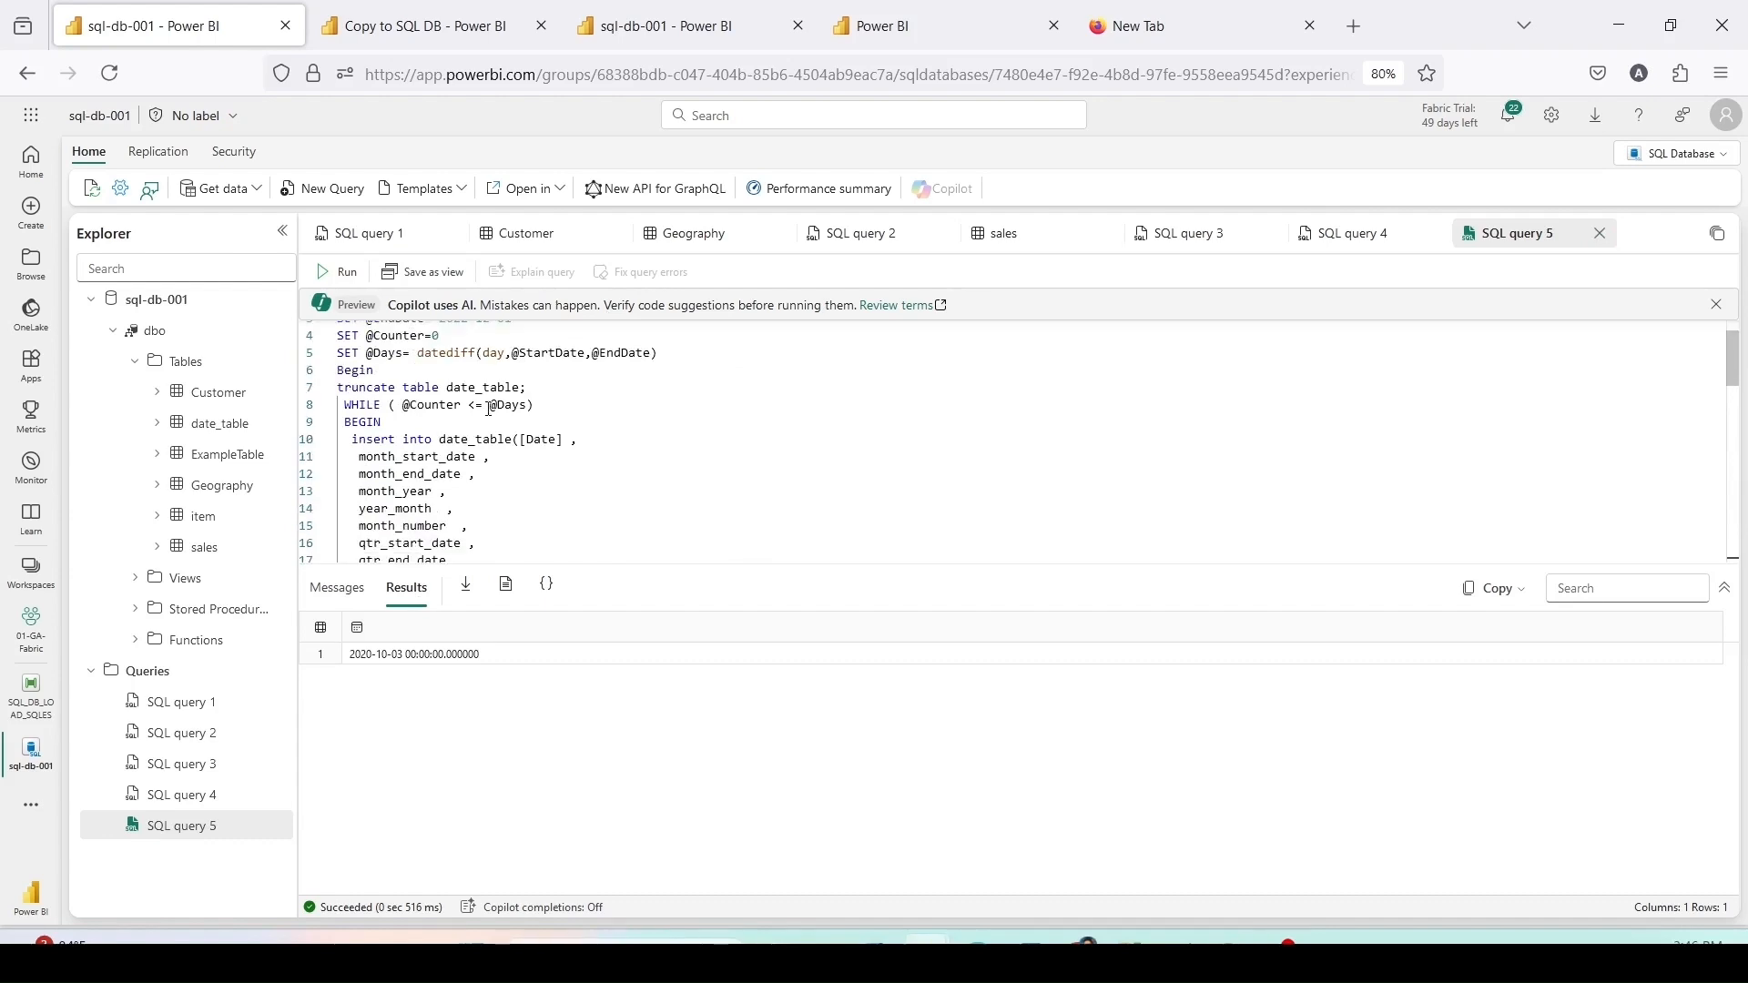
{"action": "left_click", "coordinate": [475, 347]}
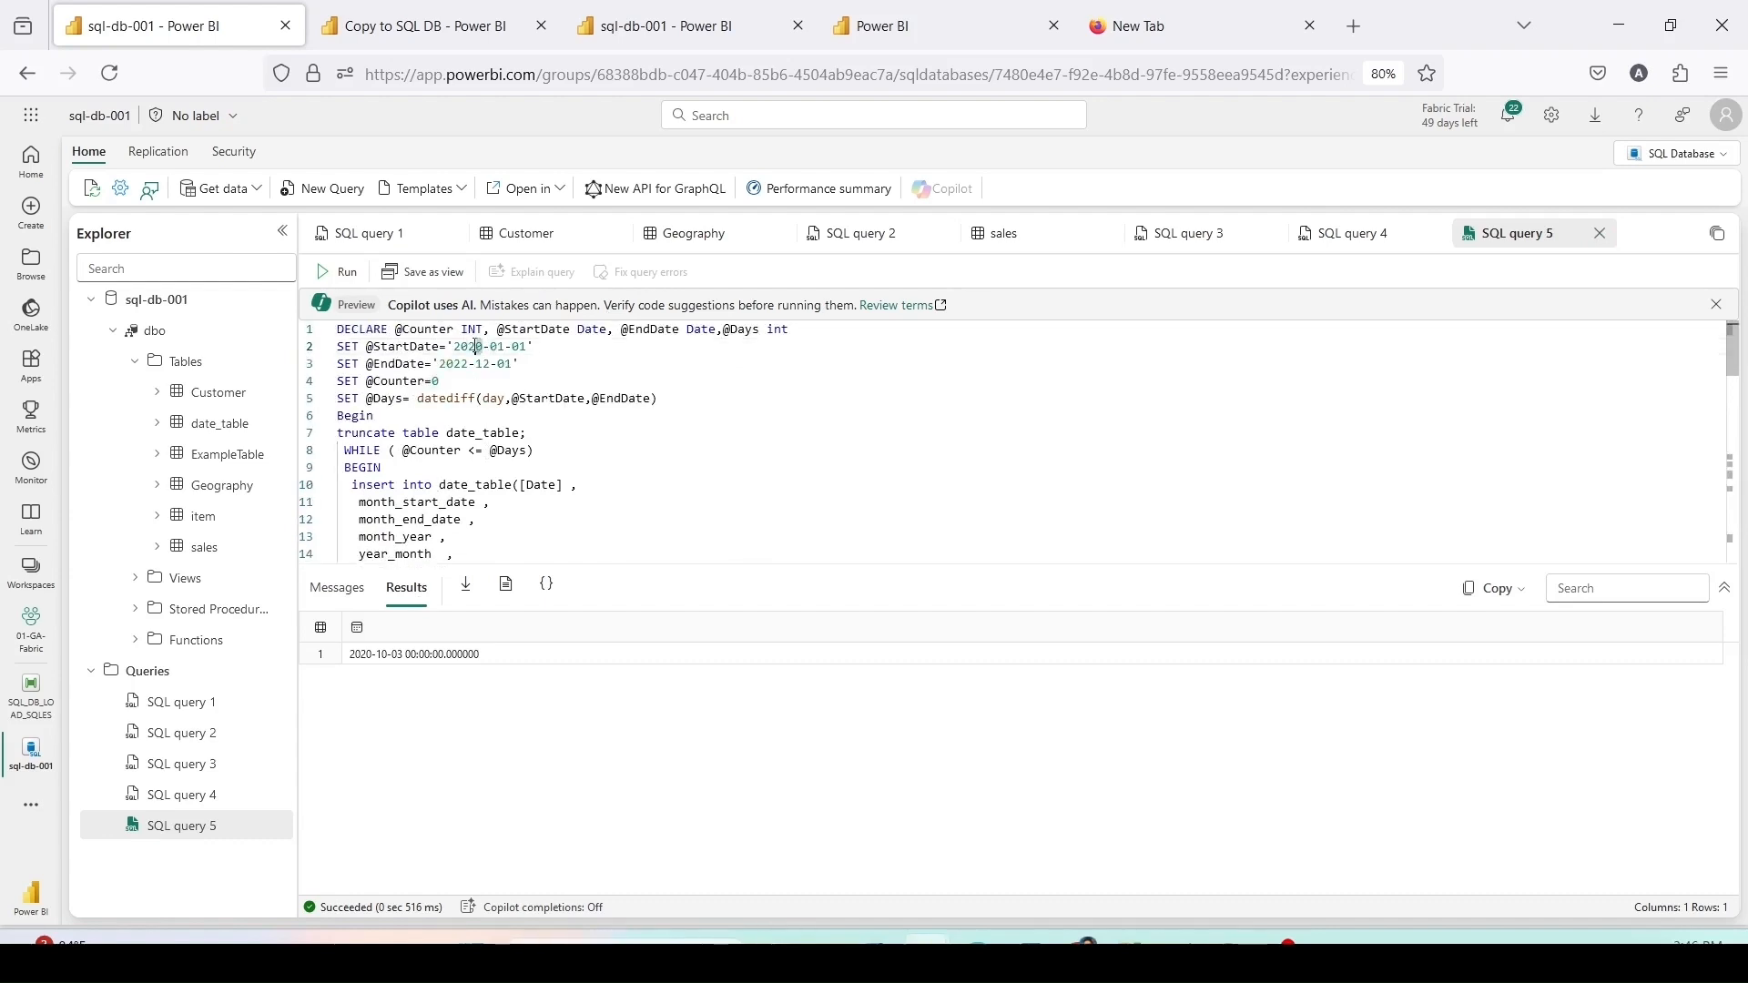
{"action": "left_click_drag", "start_coordinate": [475, 346], "coordinate": [468, 346]}
{"action": "type", "text": "18"}
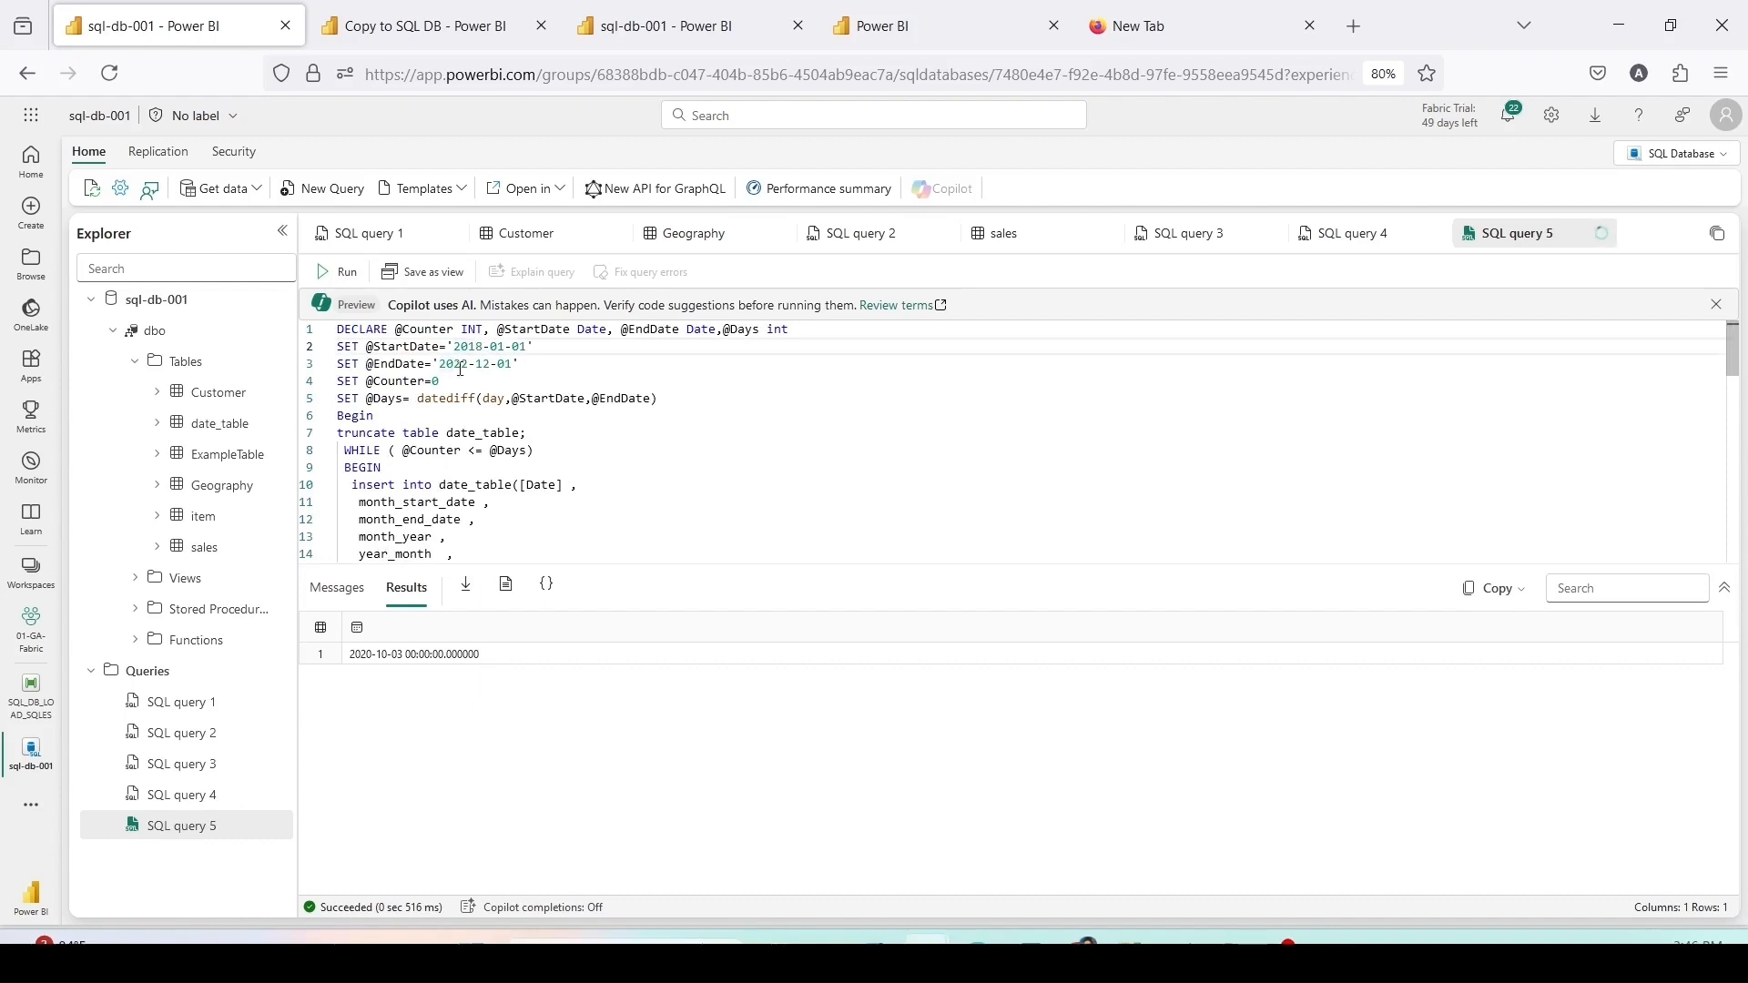
{"action": "left_click", "coordinate": [464, 364]}
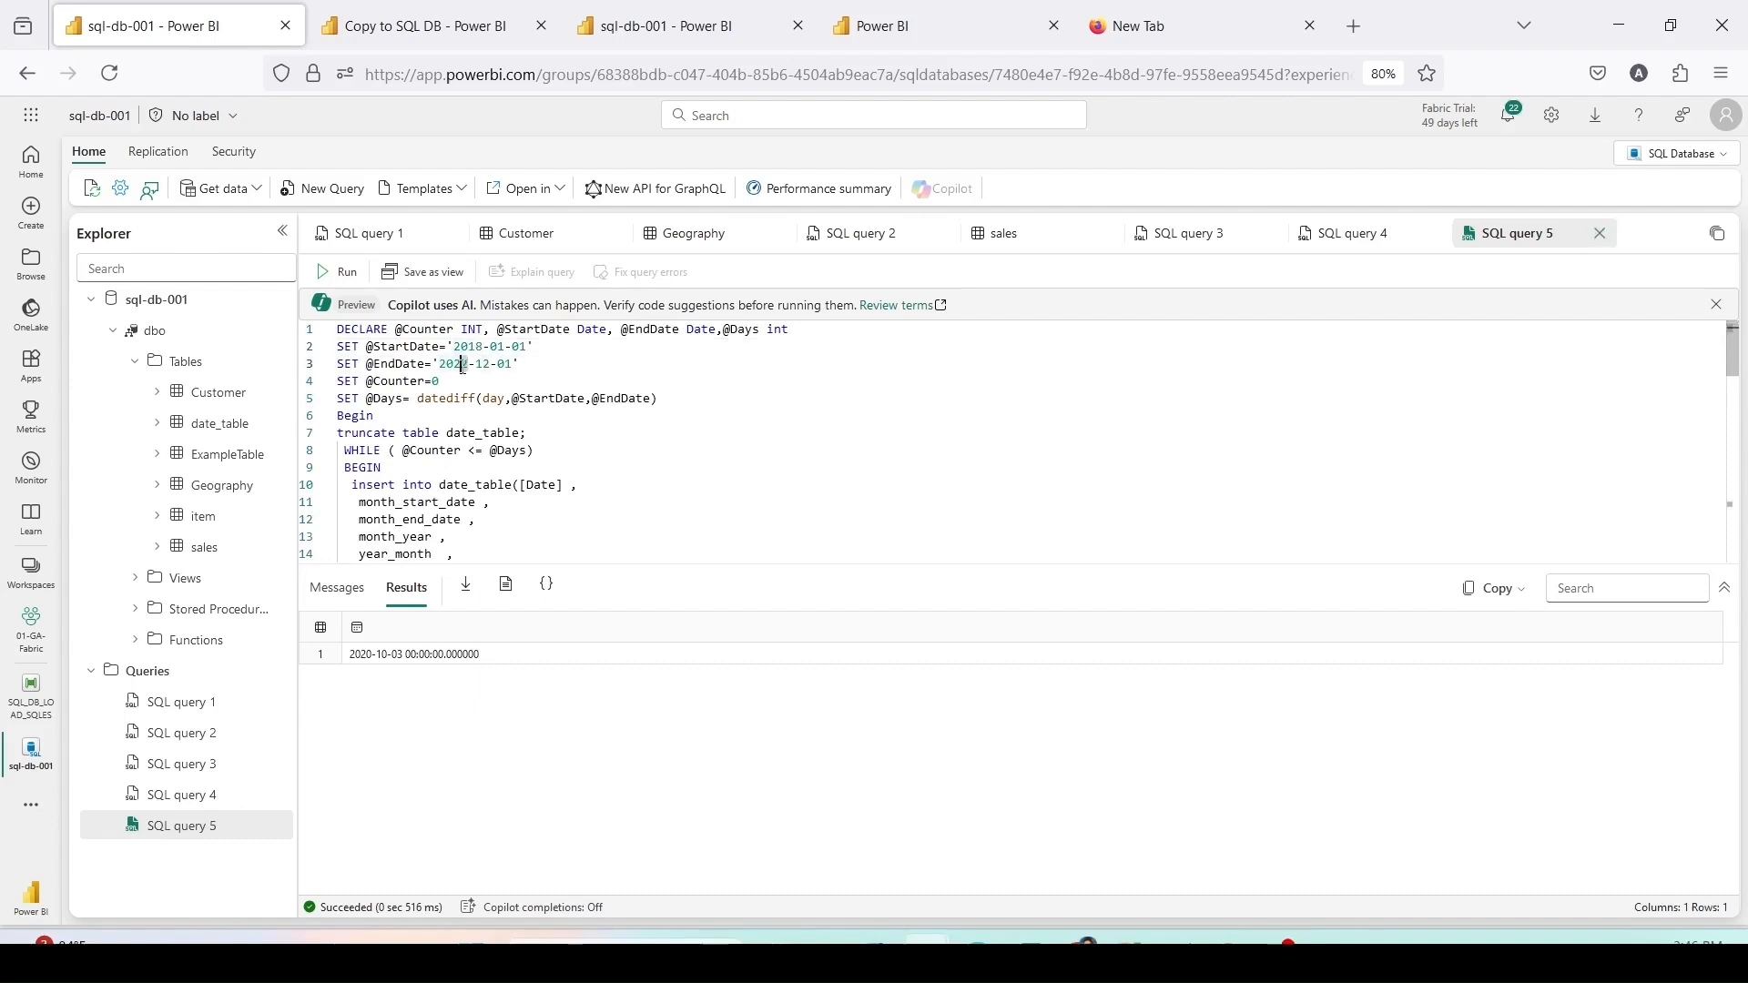
{"action": "type", "text": "0"}
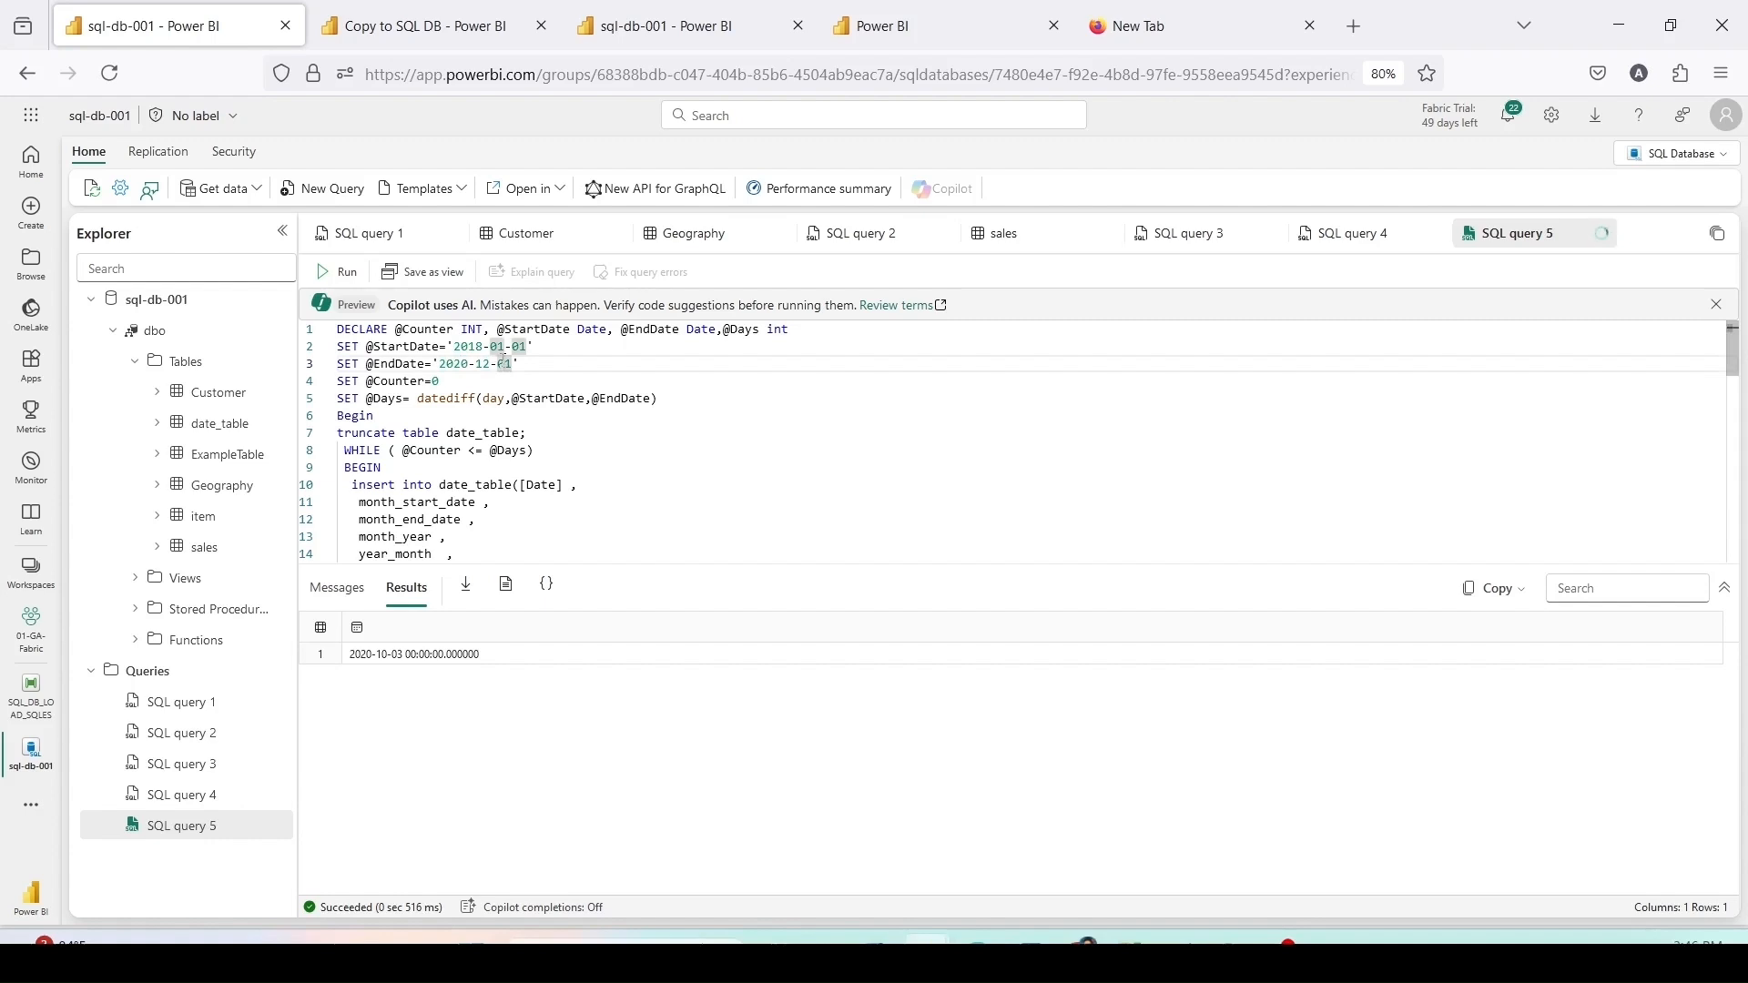
{"action": "left_click_drag", "start_coordinate": [503, 363], "coordinate": [497, 363]}
{"action": "type", "text": "3"}
{"action": "left_click", "coordinate": [573, 377]}
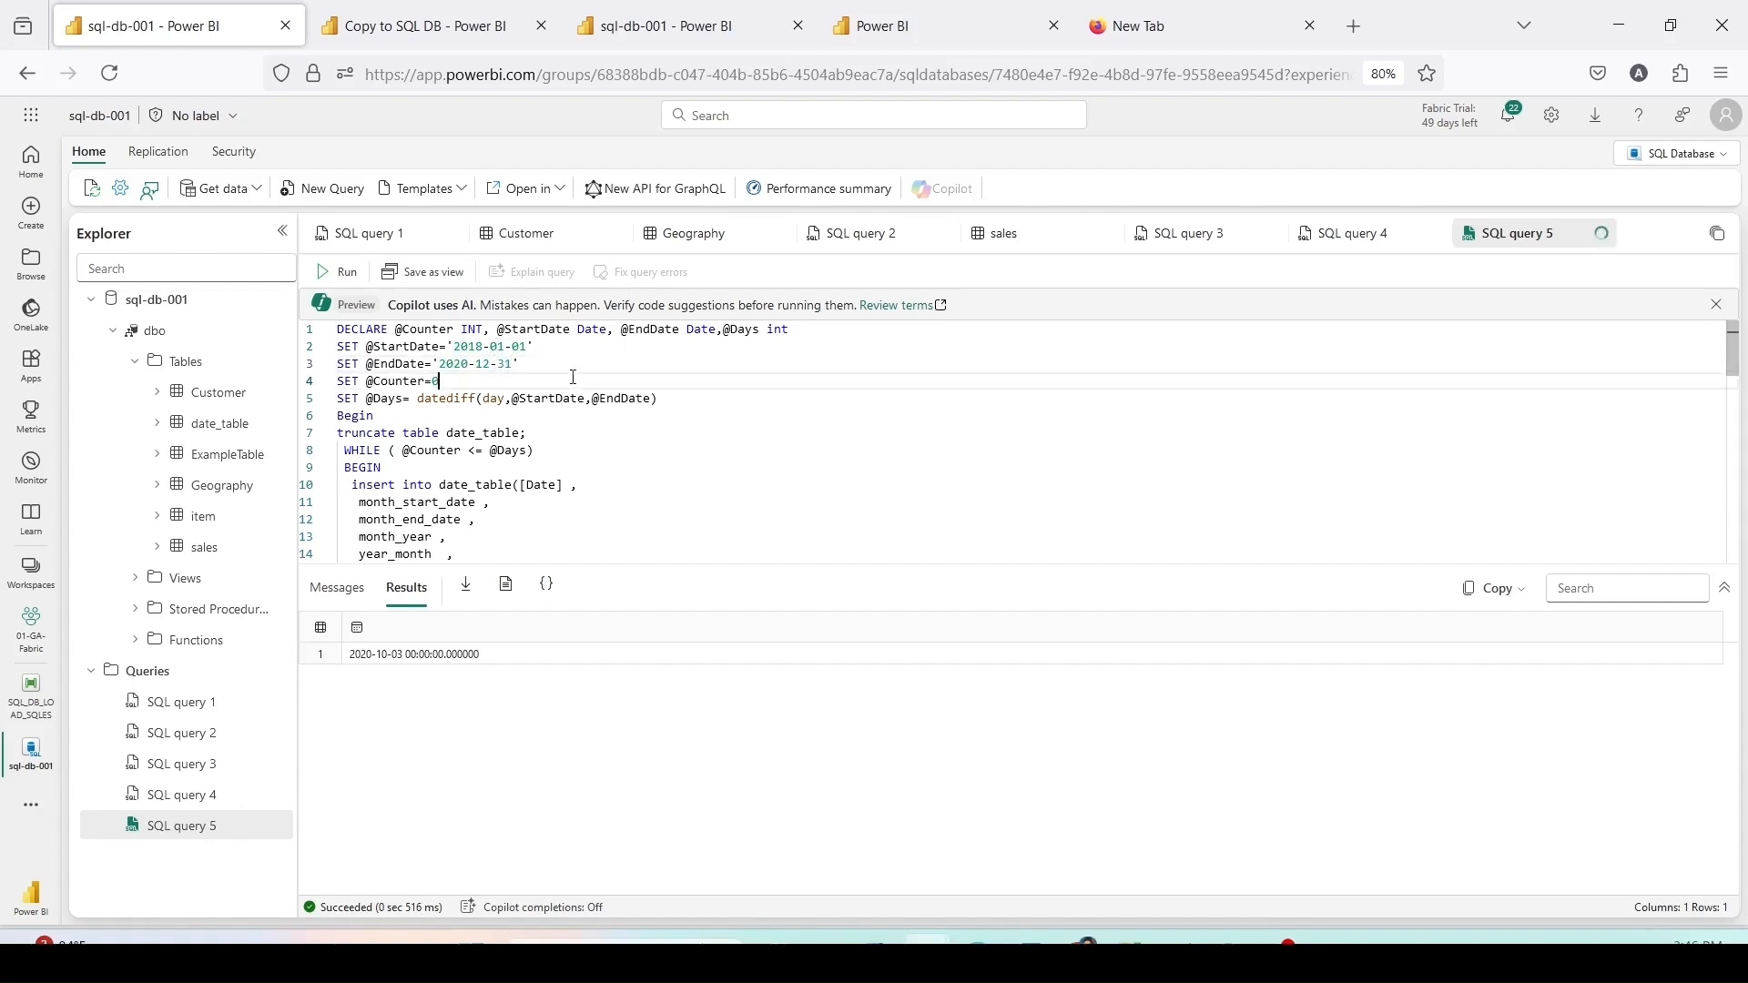
Step: Review the rest of the date_table loading script in SQL query 5 and run it
{"action": "scroll", "coordinate": [566, 437], "scroll_direction": "down", "scroll_amount": 10}
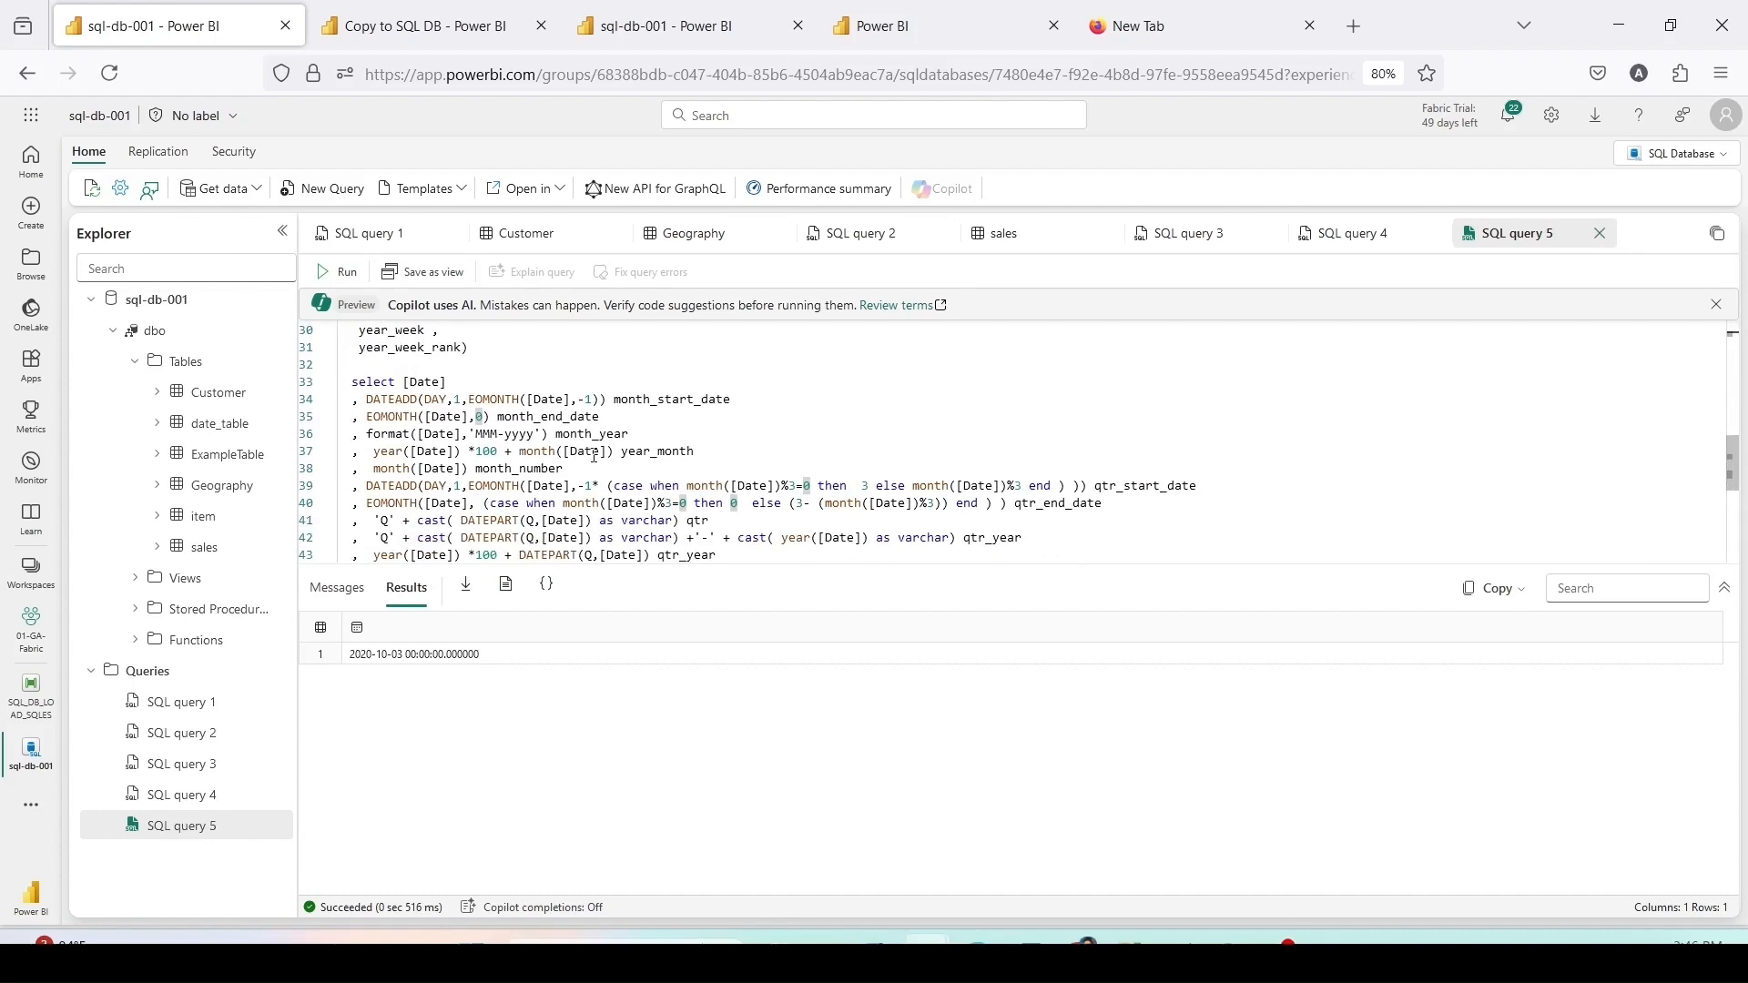
{"action": "scroll", "coordinate": [596, 455], "scroll_direction": "down", "scroll_amount": 6}
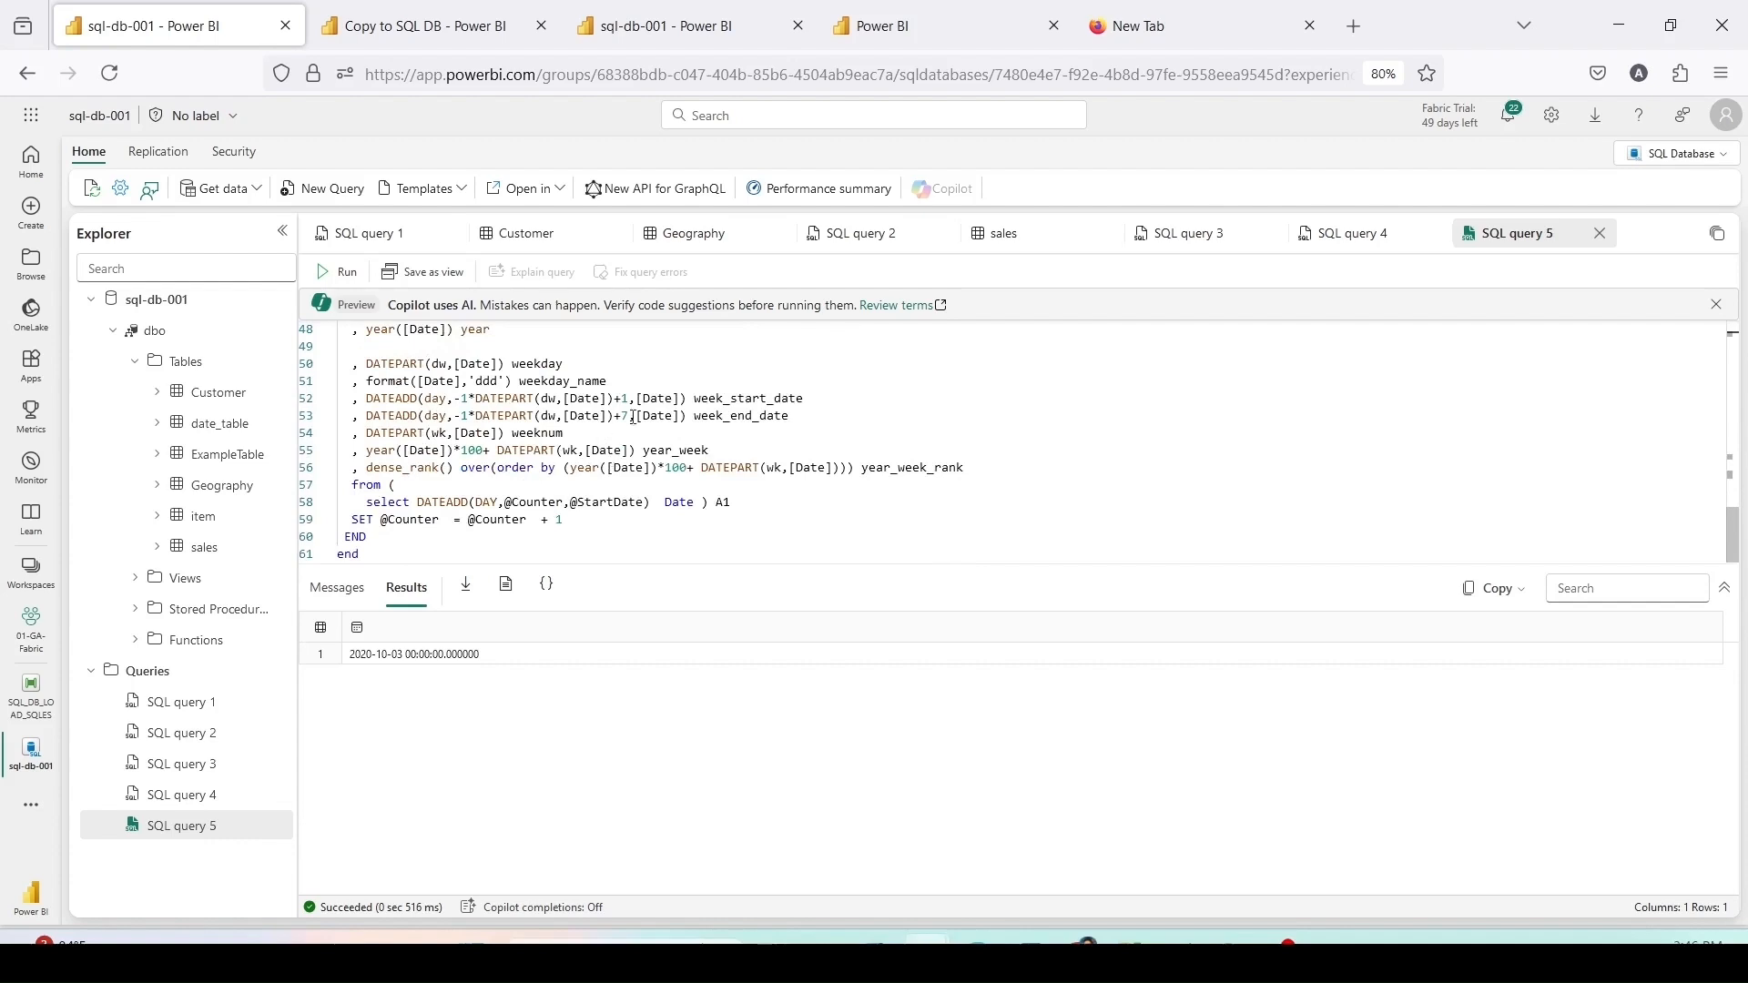
{"action": "scroll", "coordinate": [634, 417], "scroll_direction": "up", "scroll_amount": 15}
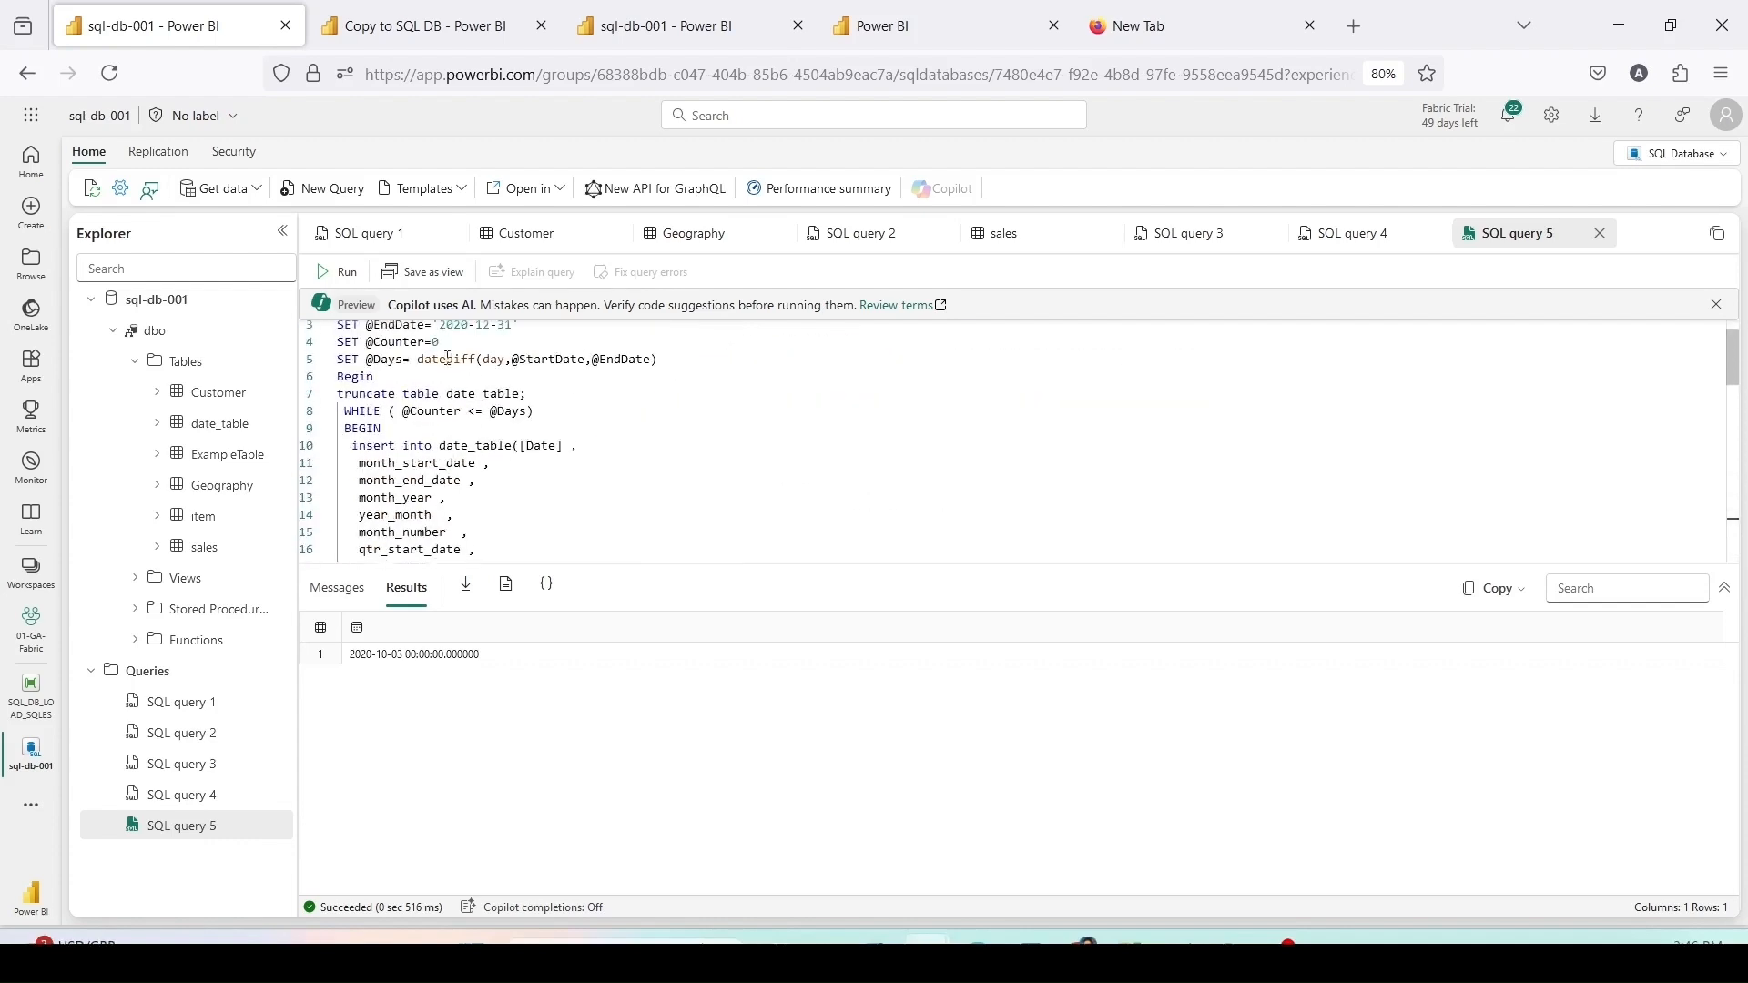
{"action": "scroll", "coordinate": [428, 368], "scroll_direction": "up", "scroll_amount": 1}
{"action": "left_click", "coordinate": [342, 272]}
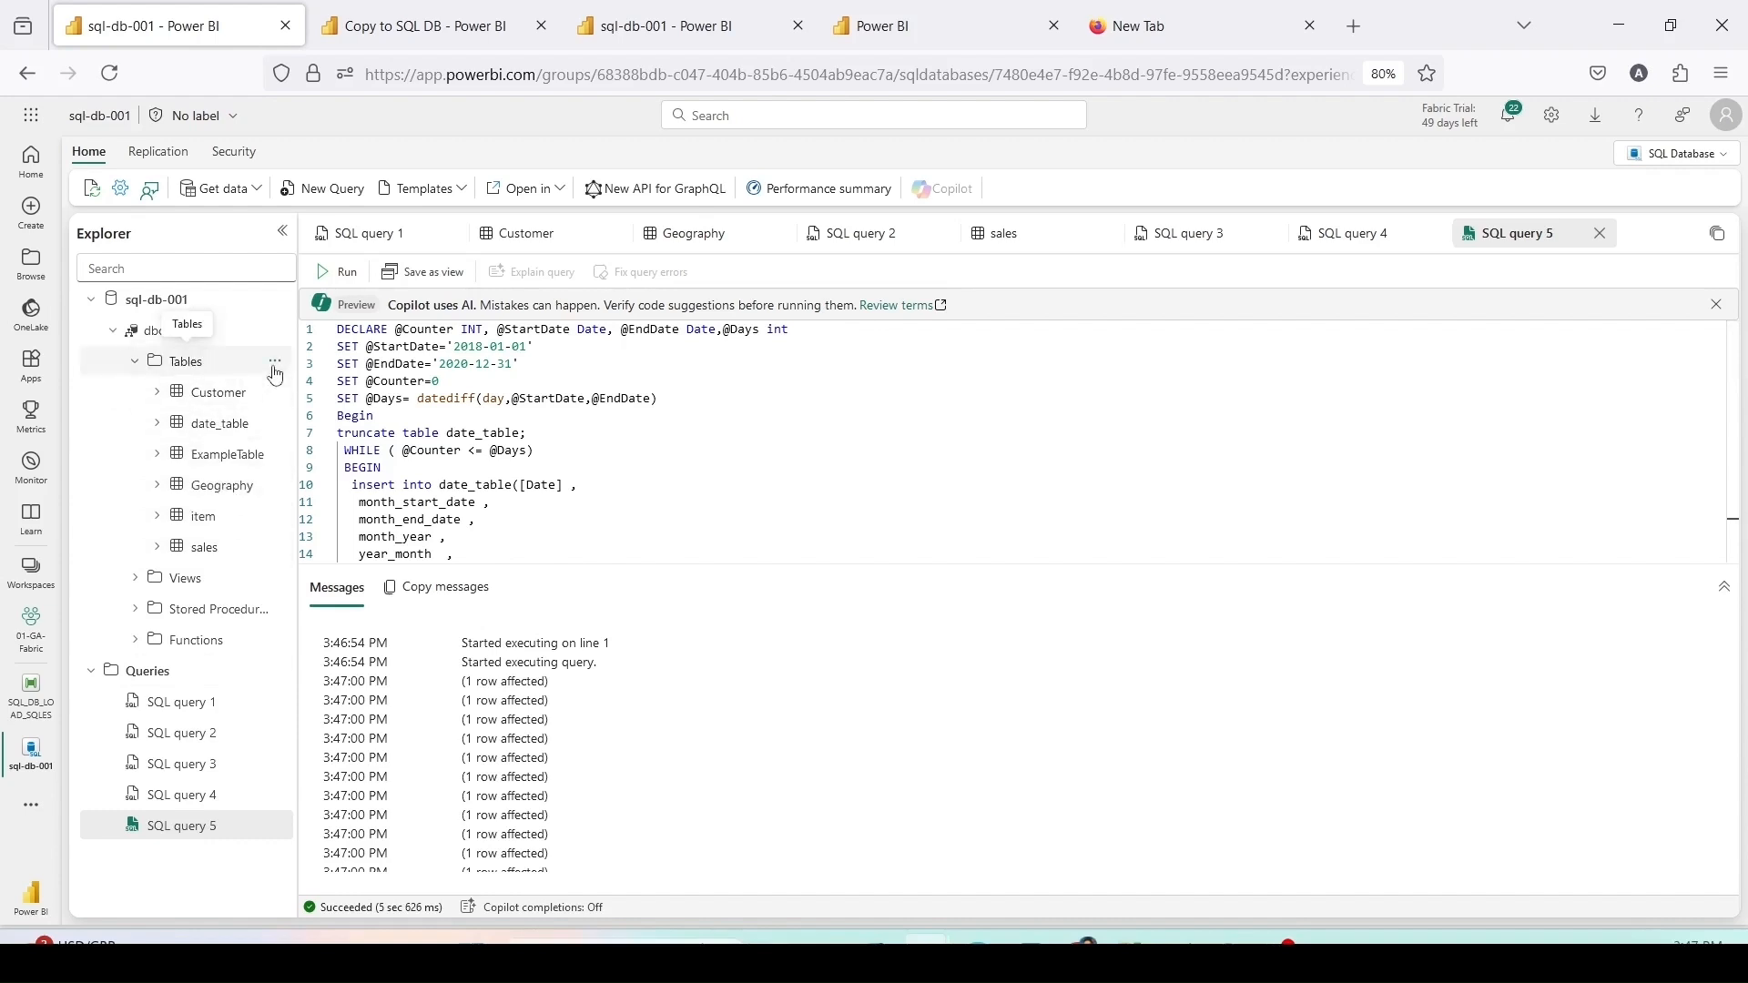
Step: Query the top 1000 rows of date_table to check the loaded dates
{"action": "right_click", "coordinate": [232, 427]}
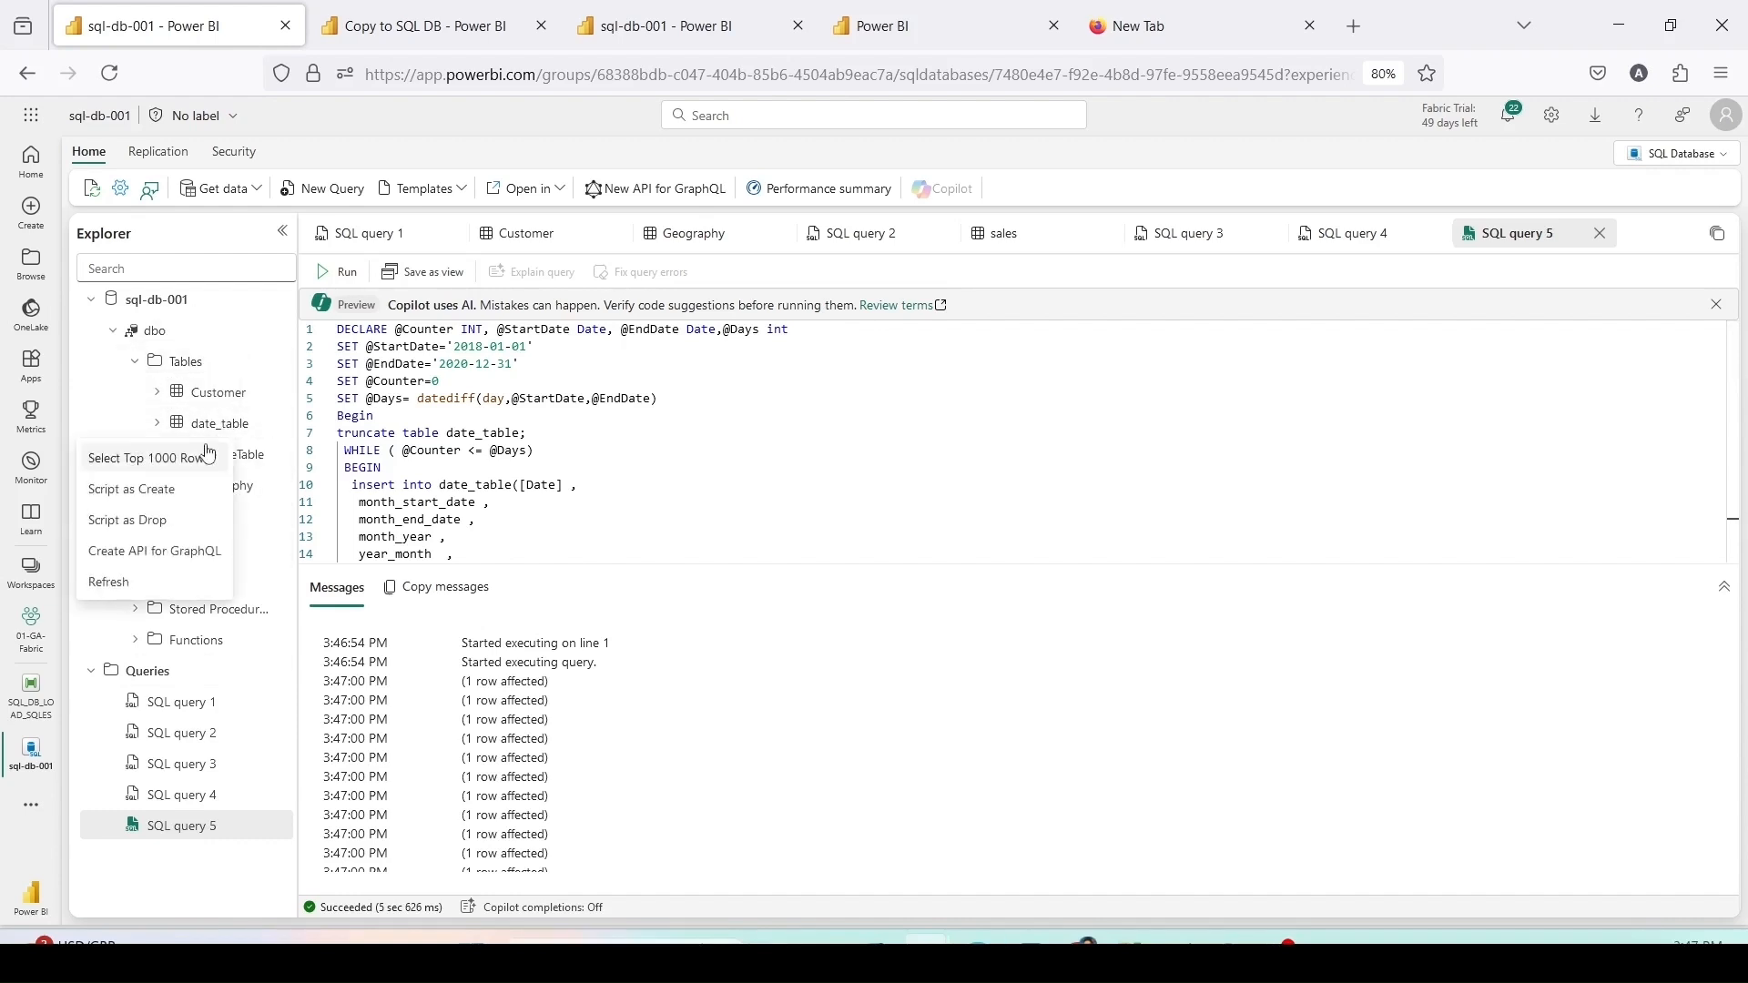
{"action": "left_click", "coordinate": [195, 461]}
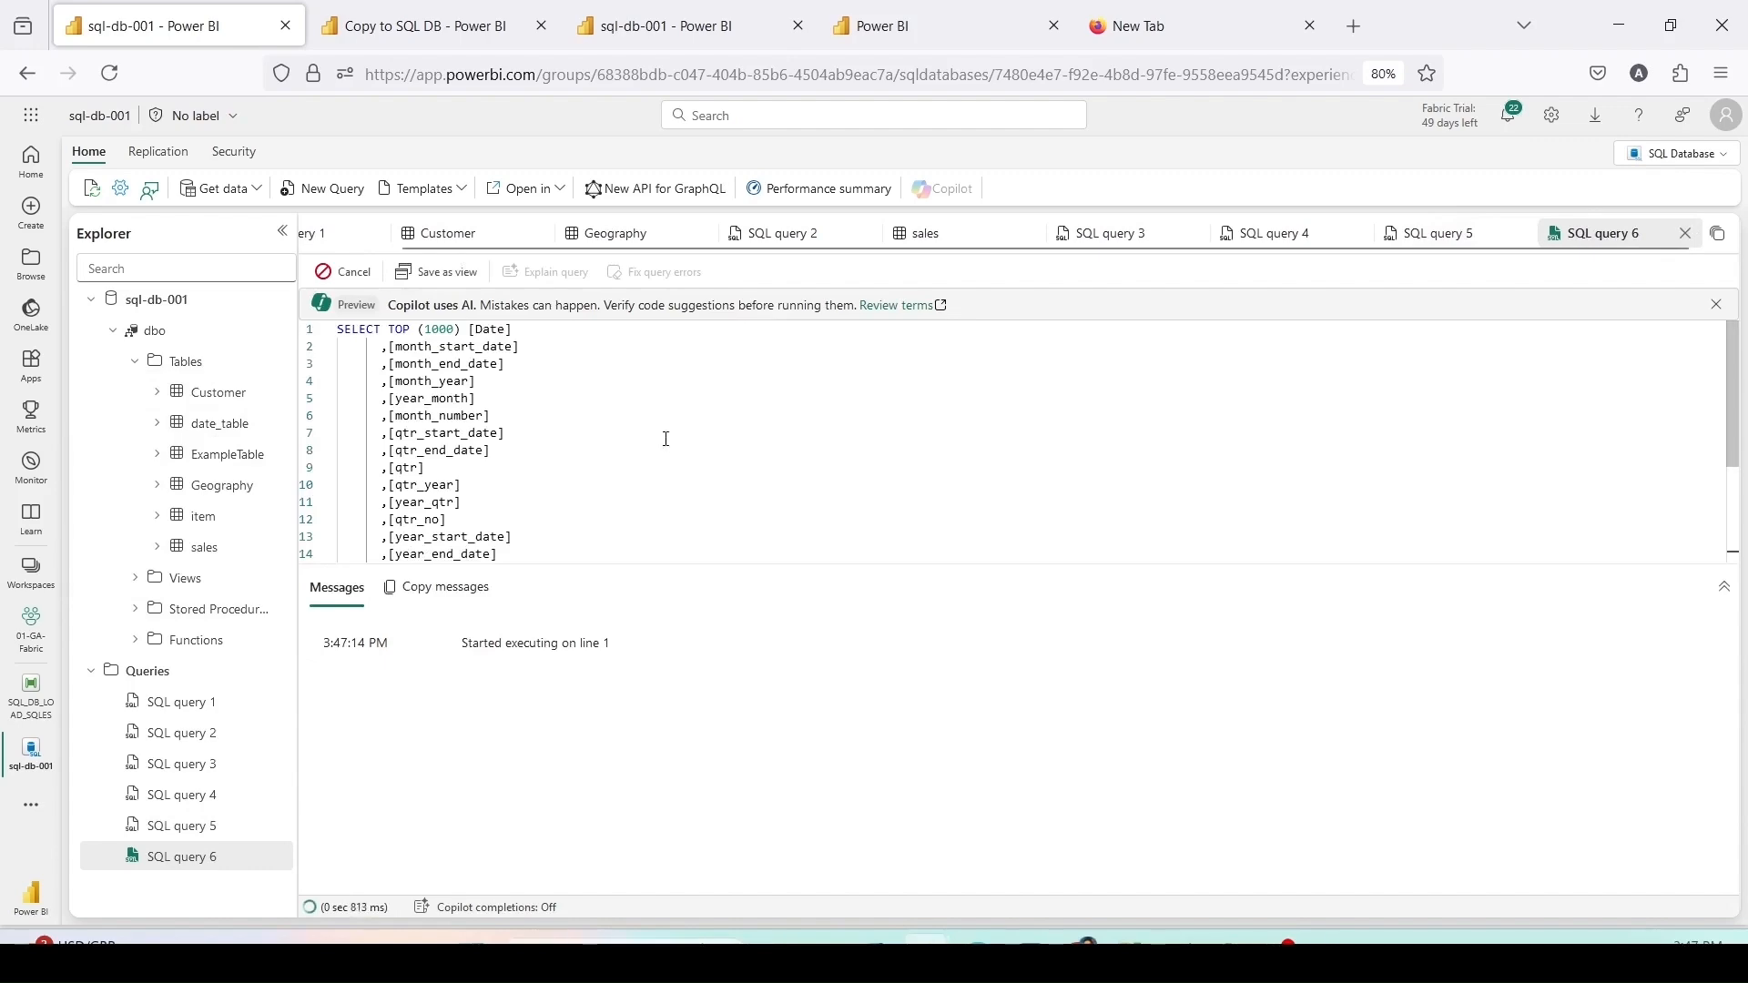
{"action": "scroll", "coordinate": [664, 438], "scroll_direction": "down", "scroll_amount": 3}
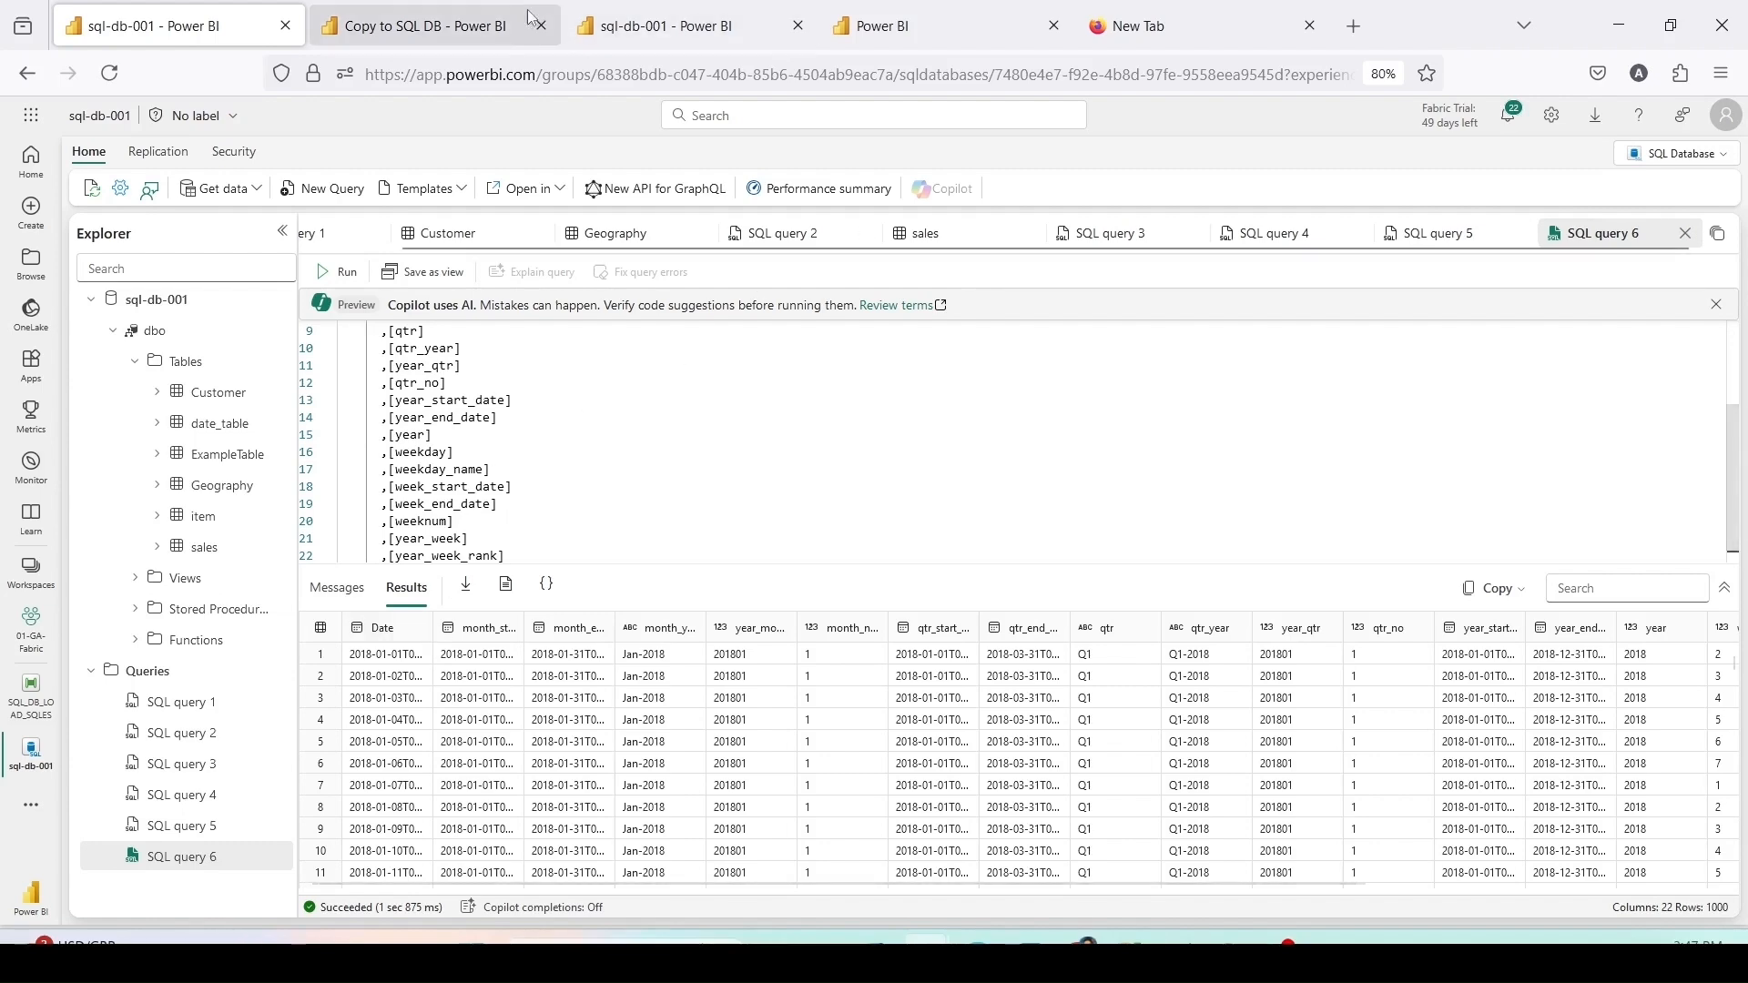
Step: Refresh the schemas in the sql-db-001 SQL analytics endpoint and widen the object explorer to show full table names
{"action": "left_click", "coordinate": [641, 27]}
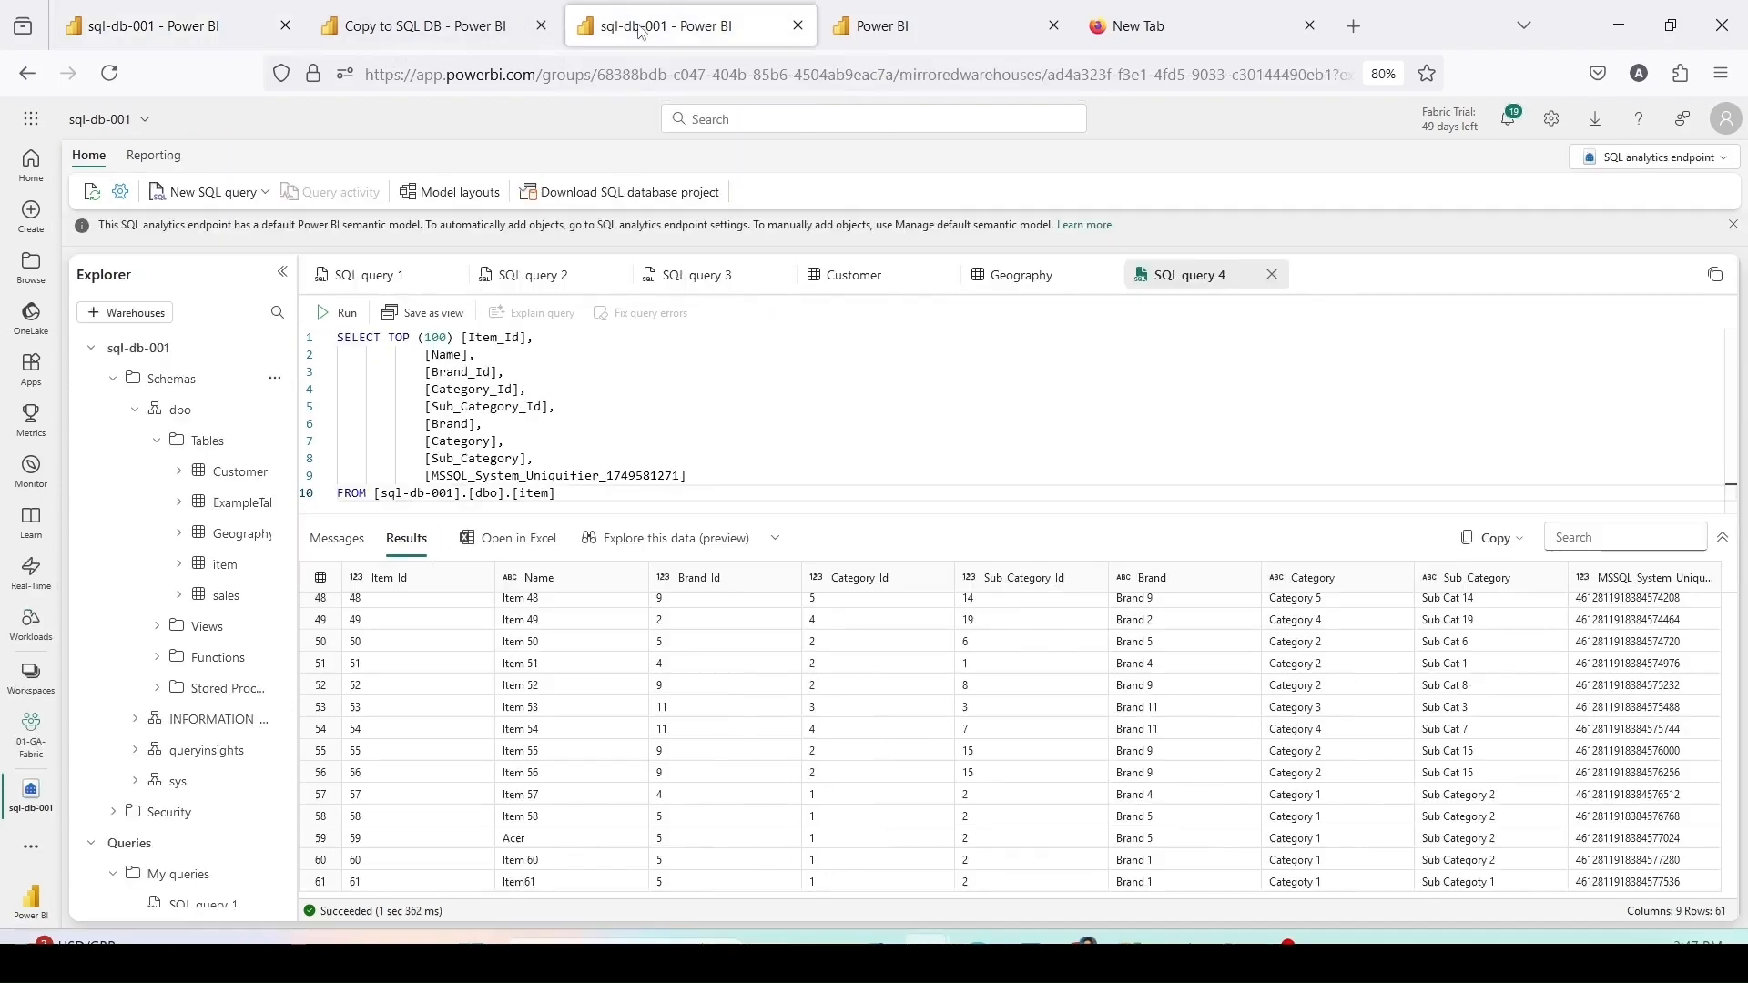
{"action": "left_click", "coordinate": [275, 377]}
{"action": "left_click", "coordinate": [288, 415]}
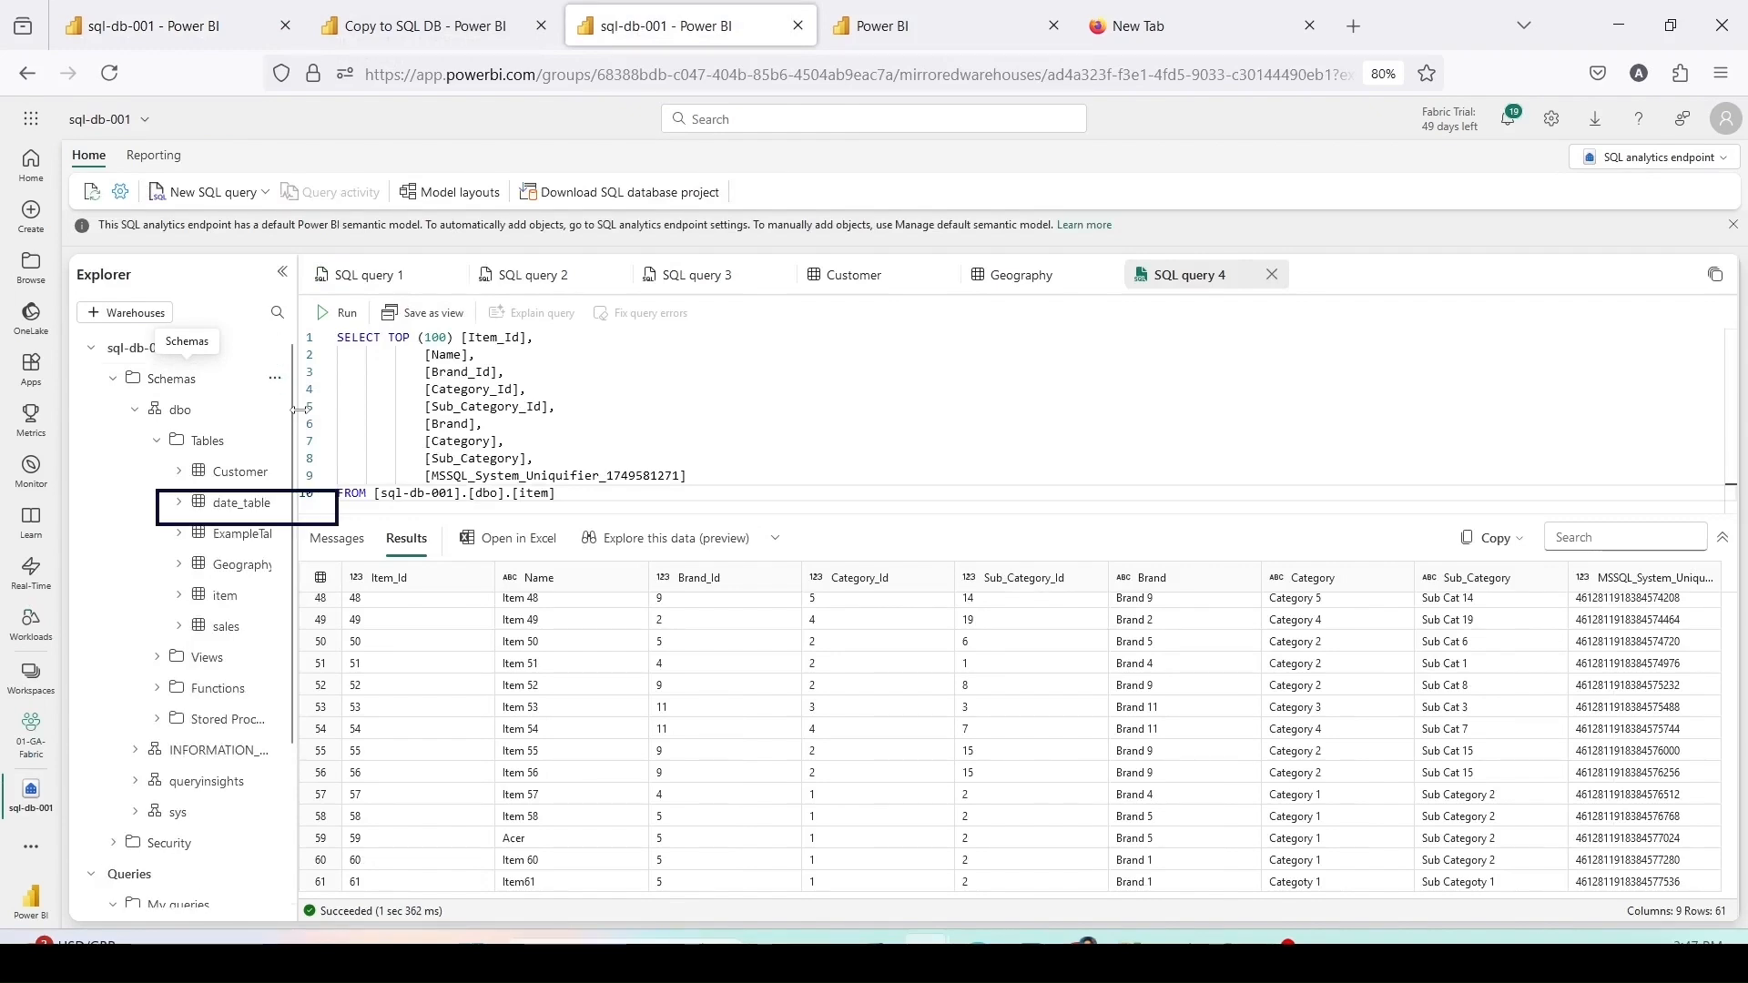
{"action": "left_click_drag", "start_coordinate": [296, 411], "coordinate": [381, 415]}
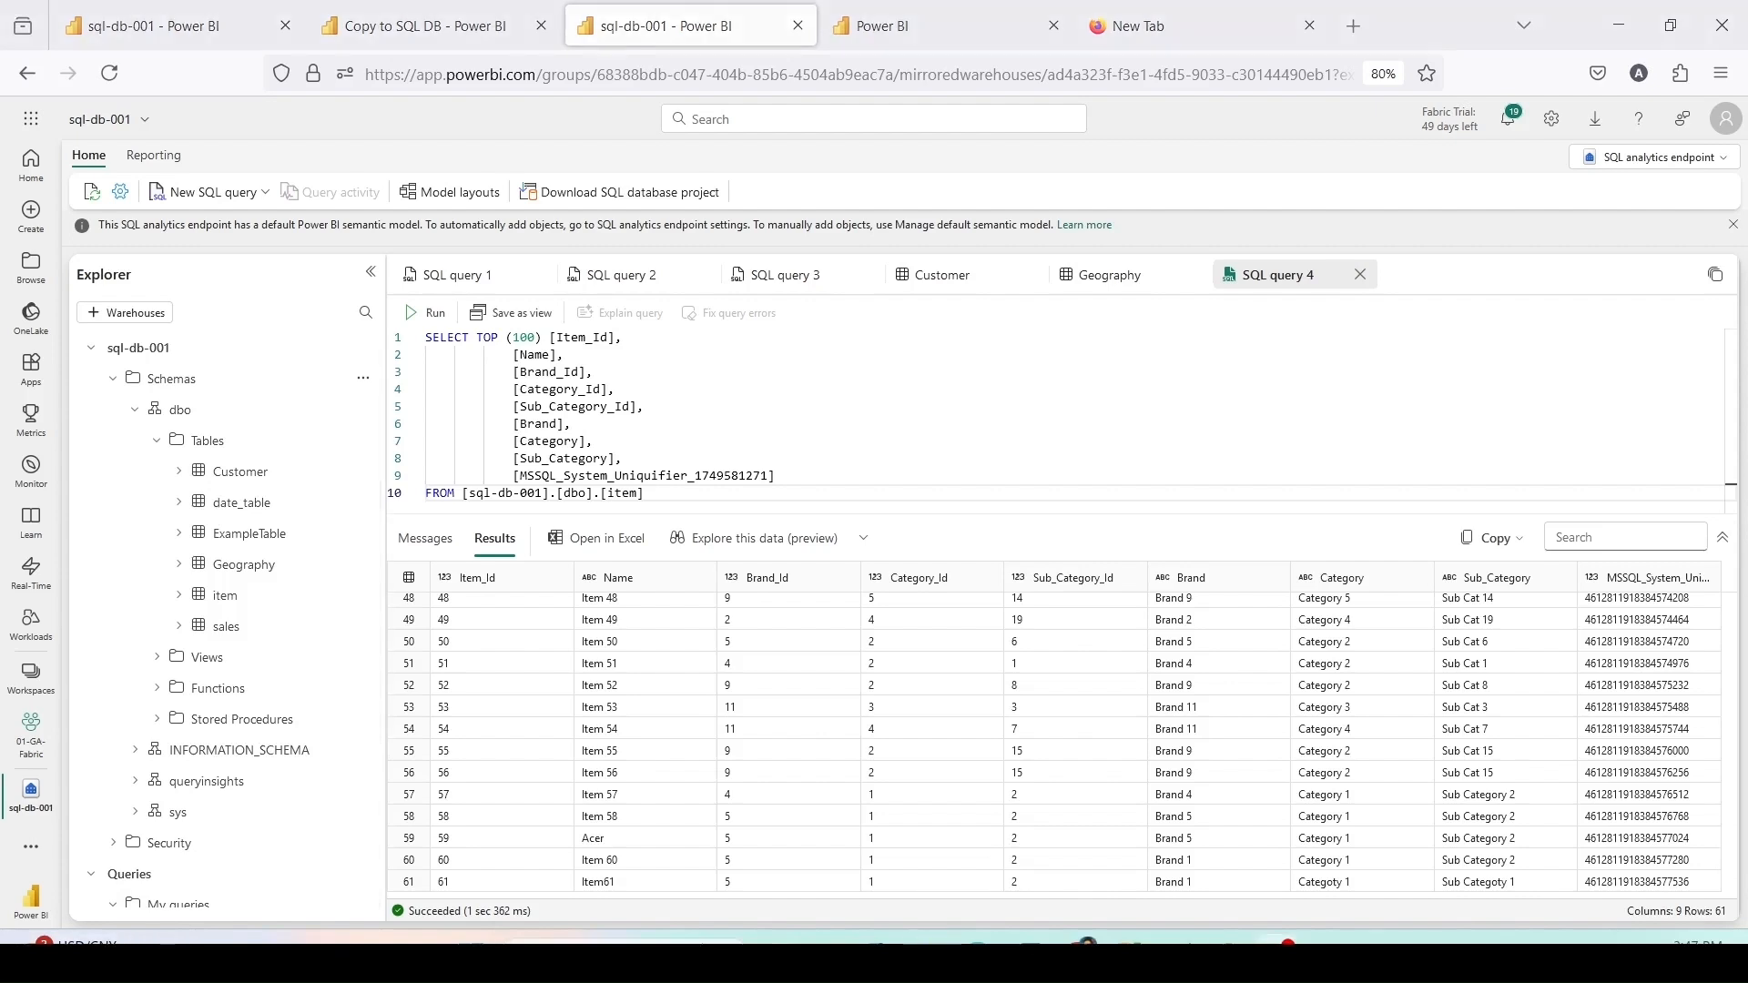
Step: Start a new semantic model from the analytics endpoint and name it SQL-DB-Schema
{"action": "left_click", "coordinate": [151, 160]}
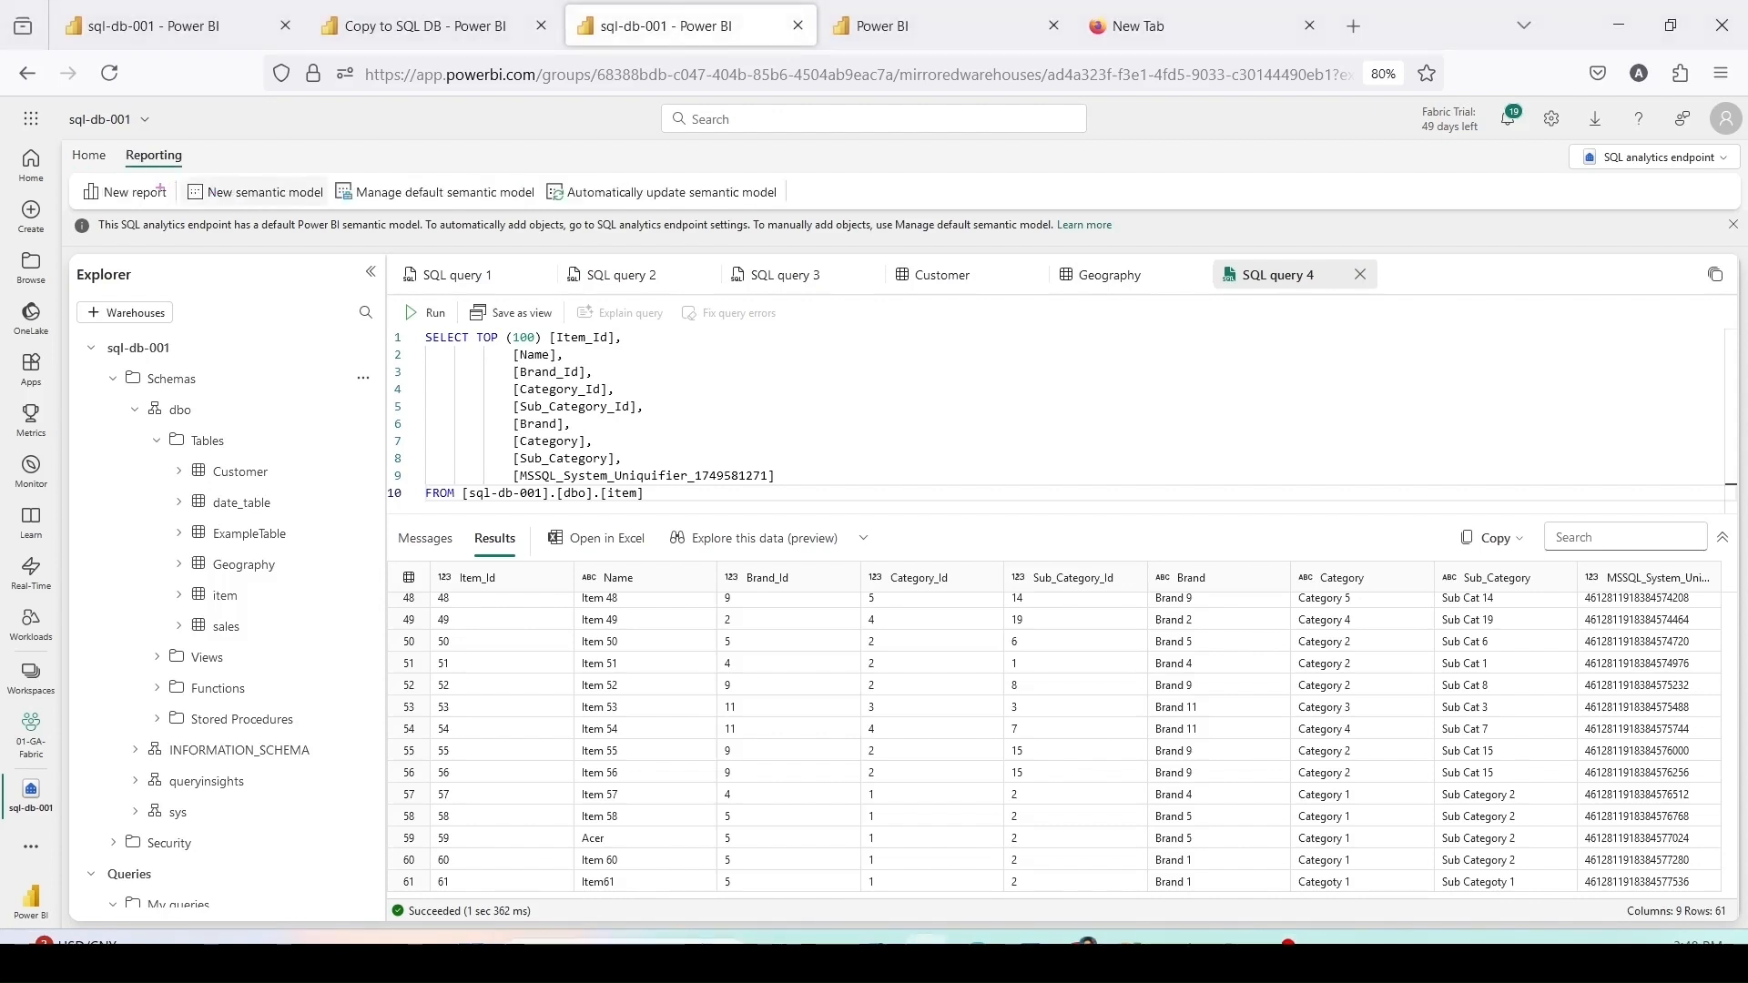
{"action": "left_click", "coordinate": [257, 192]}
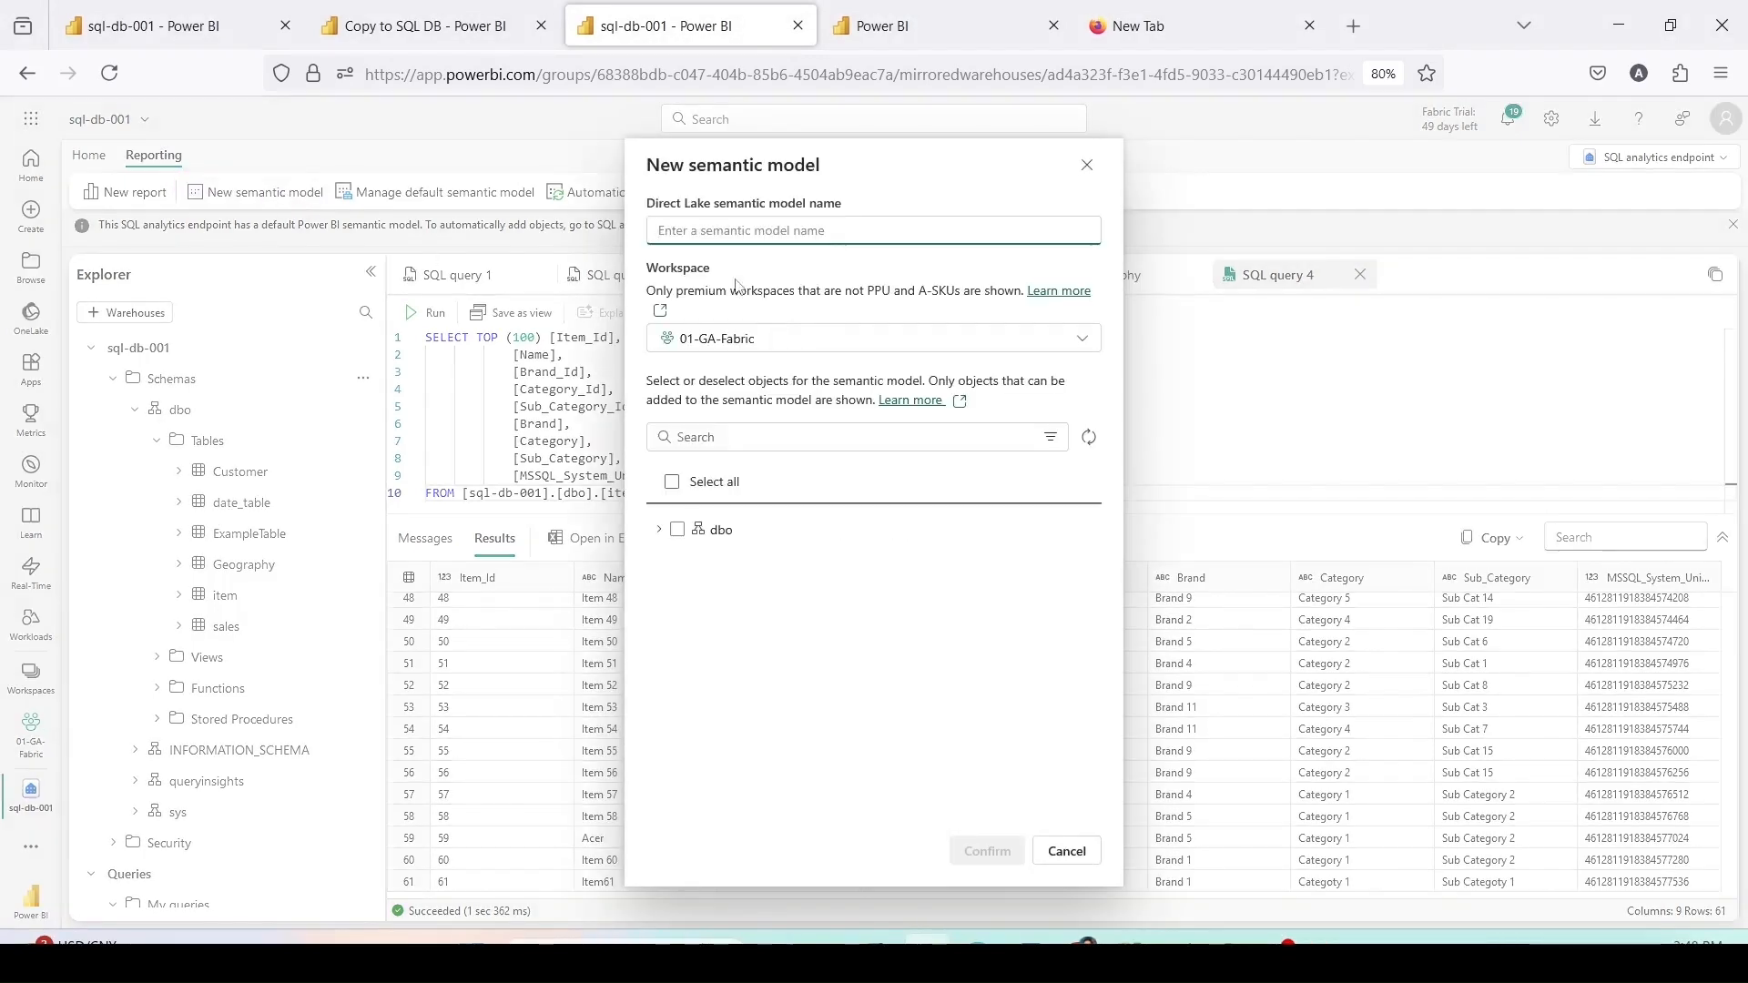
{"action": "type", "text": "SQL"}
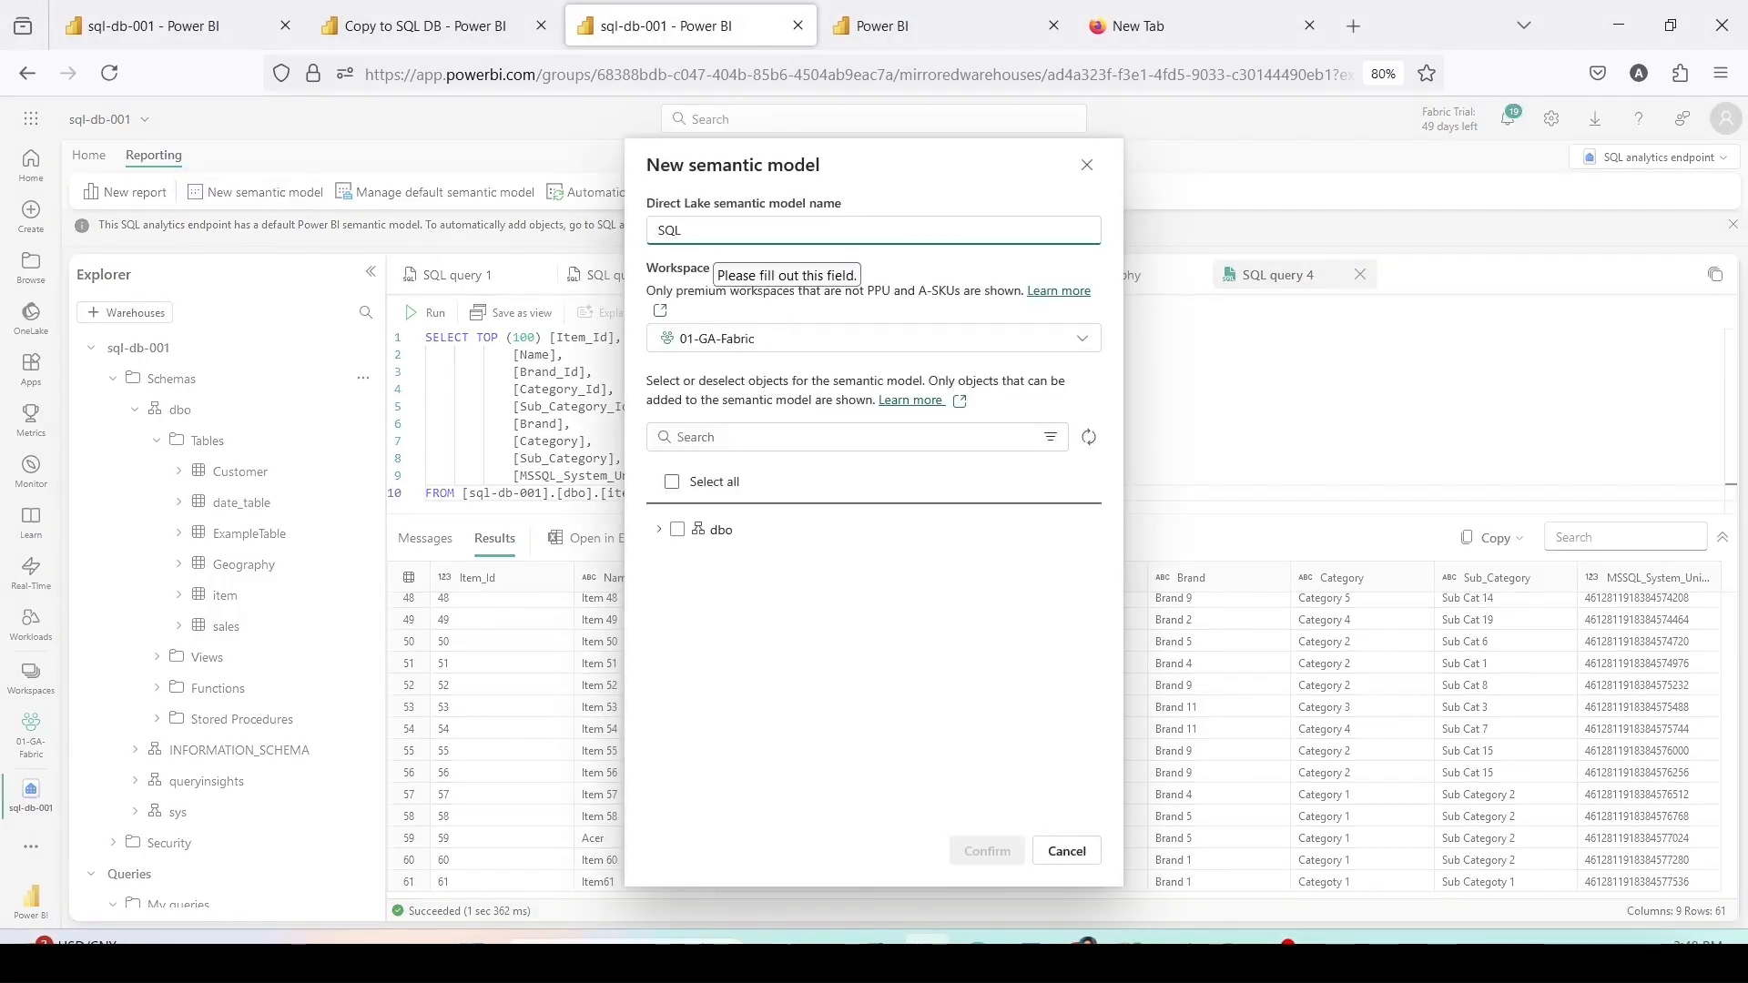
{"action": "type", "text": "DBSCG"}
{"action": "key", "text": "BackSpace"}
{"action": "key", "text": "BackSpace"}
{"action": "key", "text": "BackSpace"}
{"action": "key", "text": "BackSpace"}
{"action": "type", "text": "DB-Schema"}
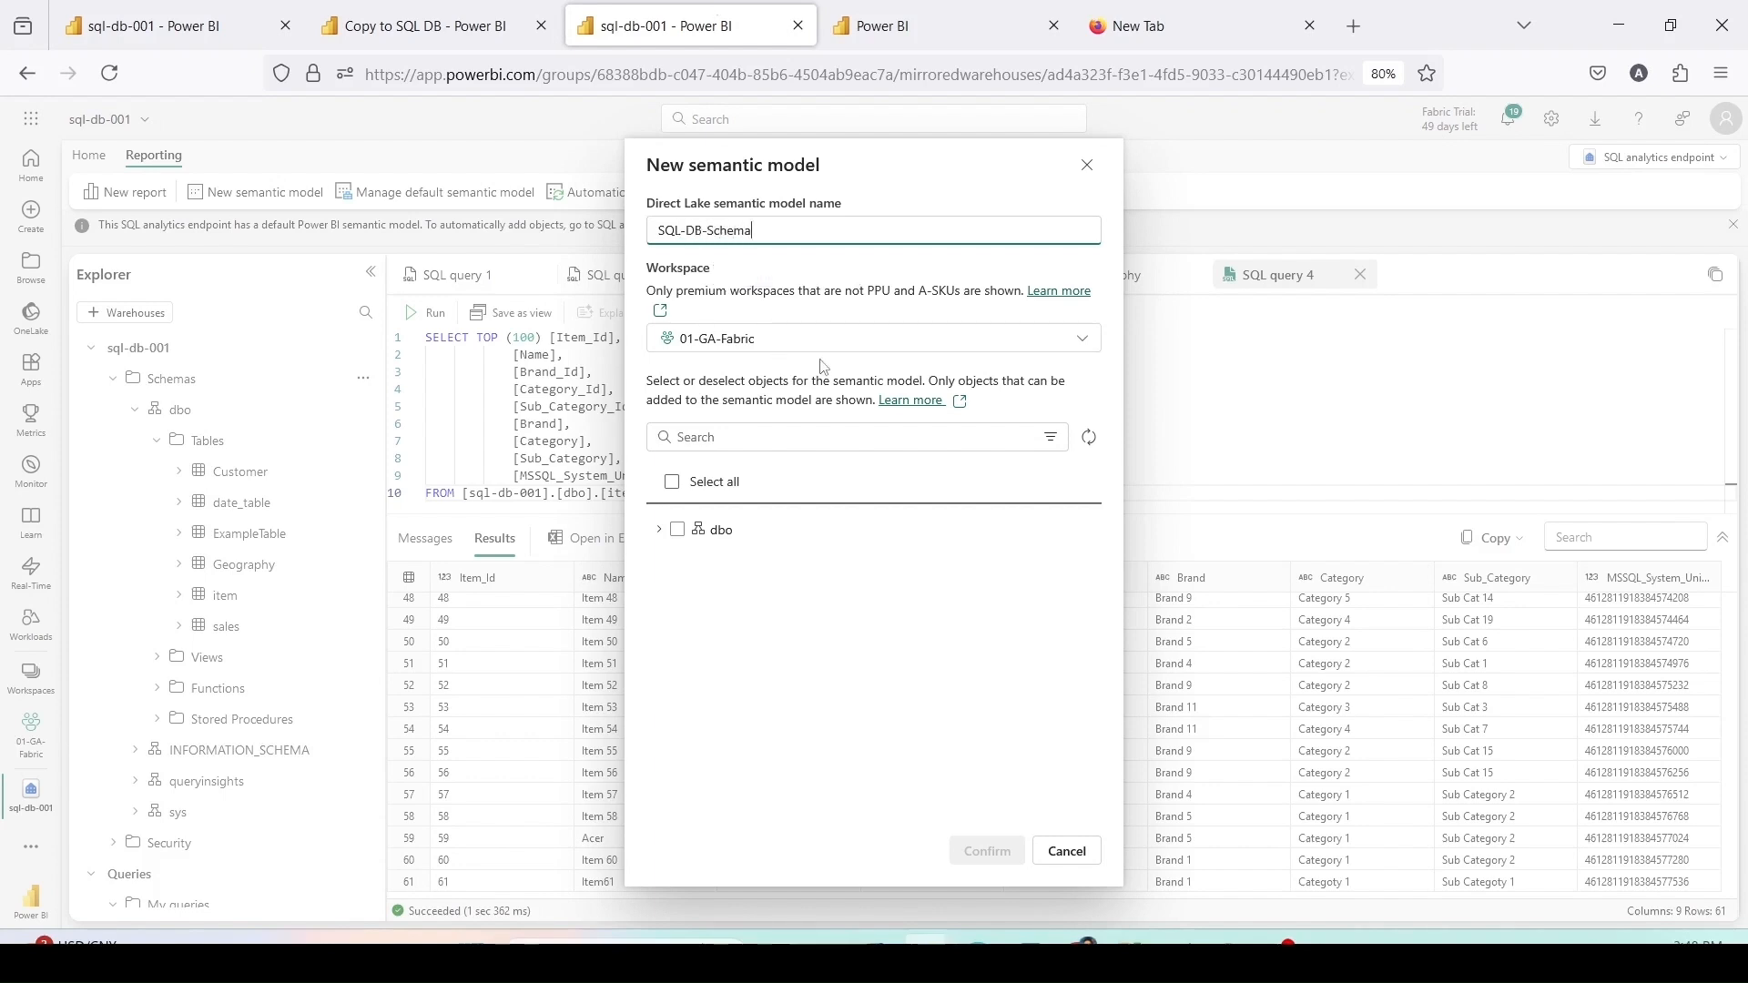
Step: Include the dbo tables Customer, date_table, Geography, item and sales in the semantic model and create it
{"action": "left_click", "coordinate": [660, 530]}
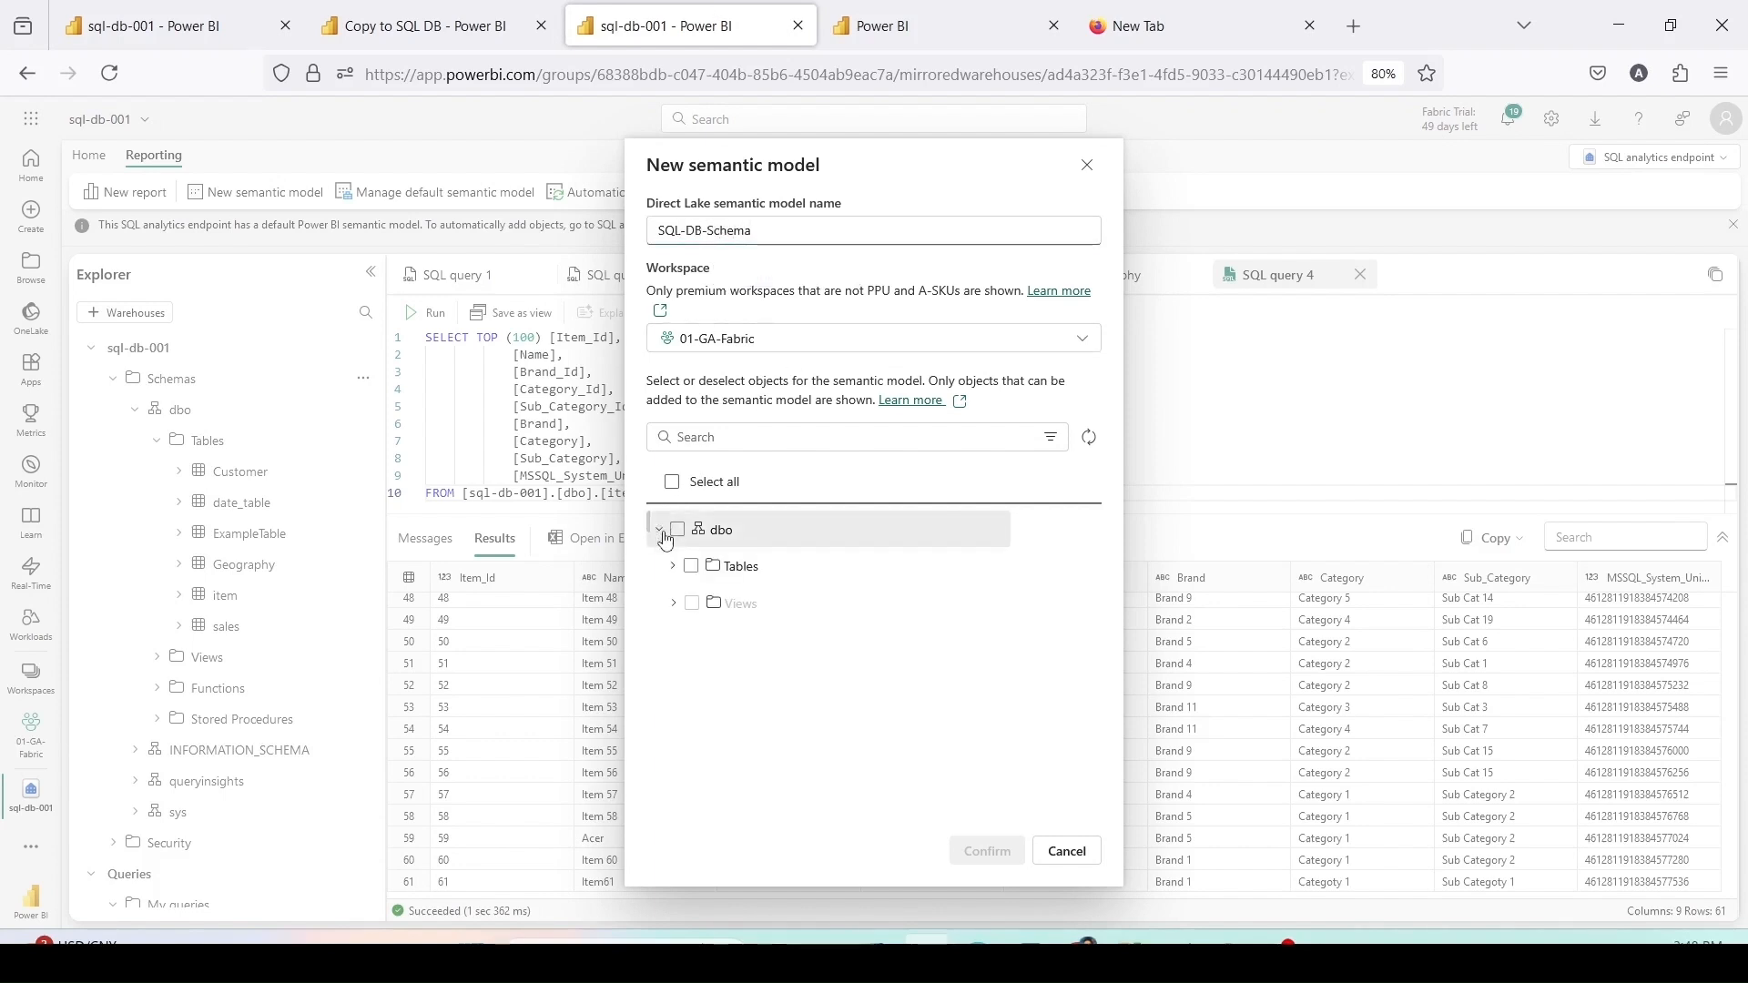
{"action": "left_click", "coordinate": [670, 568]}
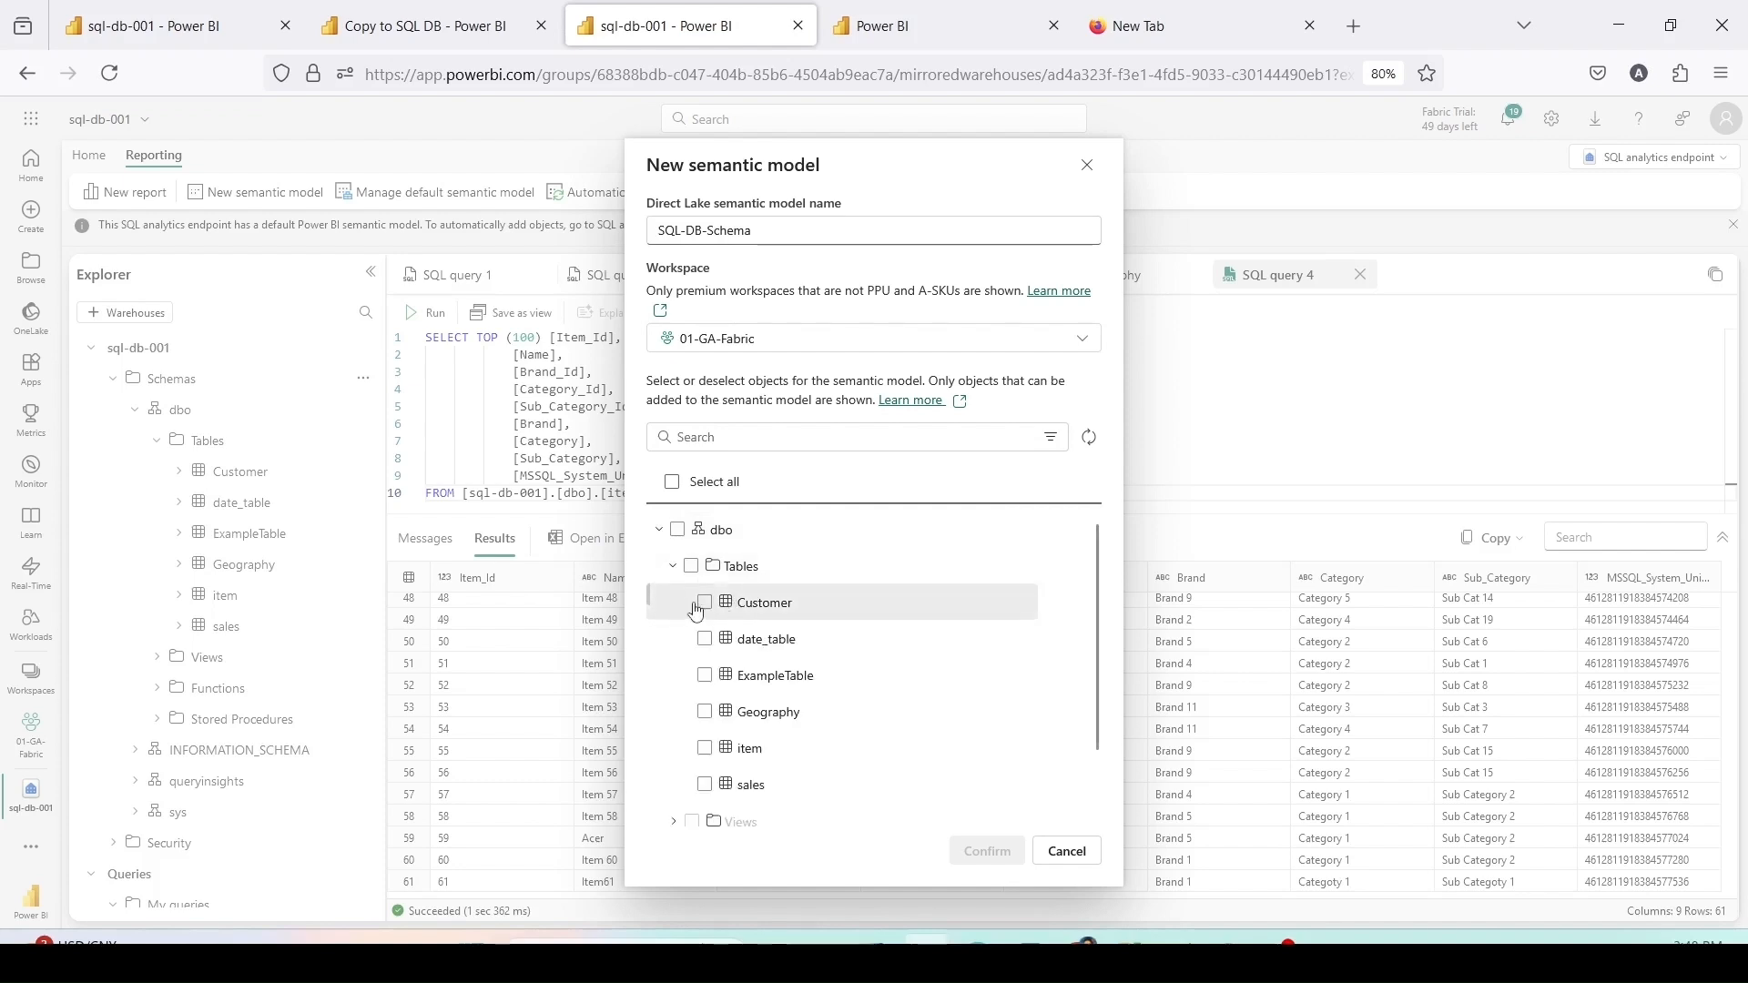
{"action": "left_click", "coordinate": [705, 603]}
{"action": "left_click", "coordinate": [704, 640]}
{"action": "left_click", "coordinate": [705, 713]}
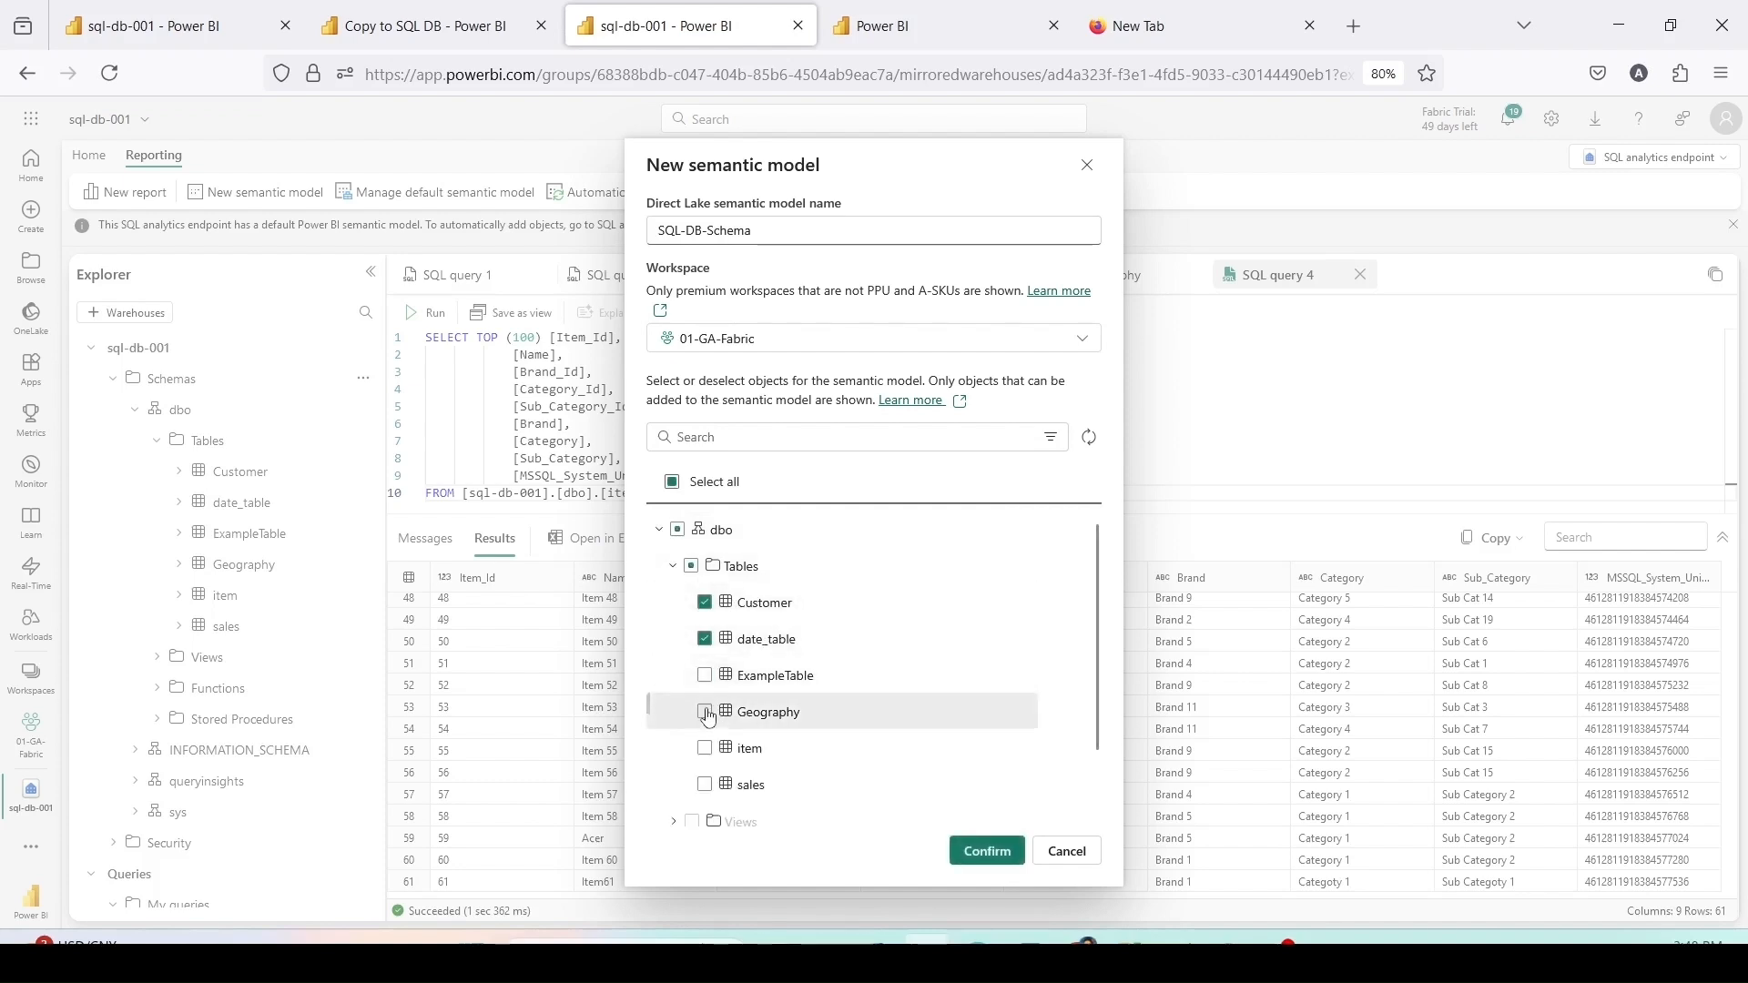
{"action": "left_click", "coordinate": [704, 749]}
{"action": "left_click", "coordinate": [704, 784]}
{"action": "scroll", "coordinate": [764, 728], "scroll_direction": "down", "scroll_amount": 2}
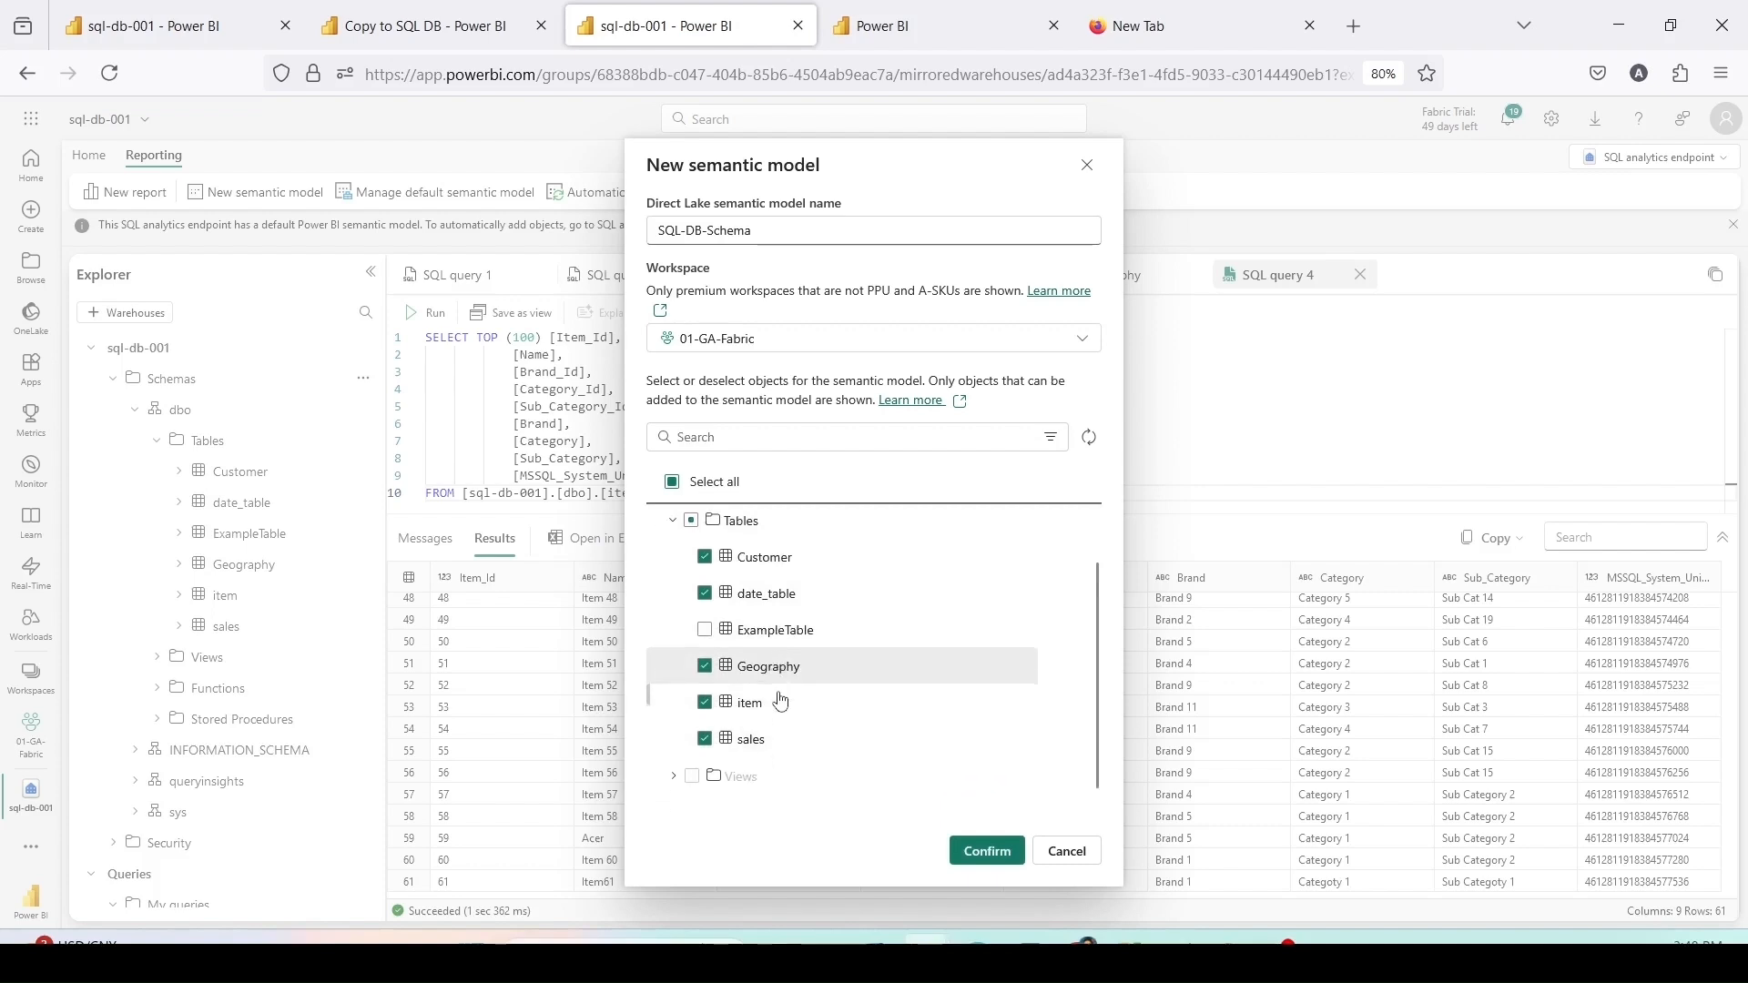
{"action": "left_click", "coordinate": [979, 860]}
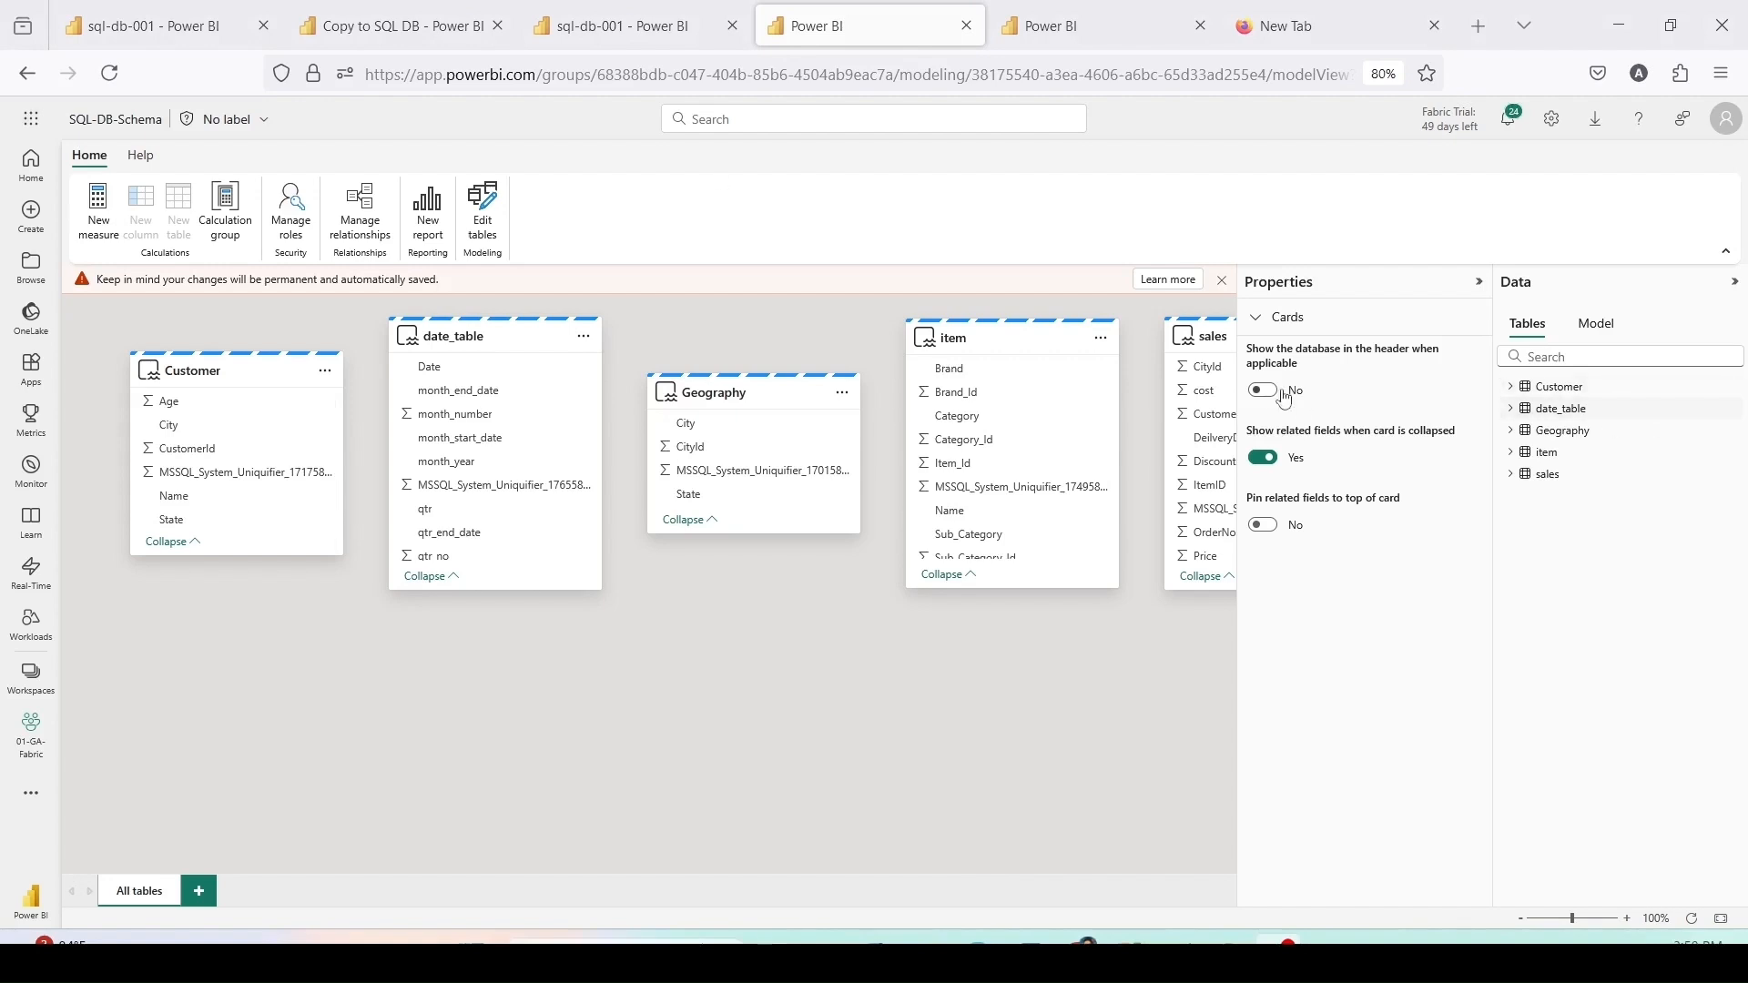
Step: Hide the MSSQL_System_Uniquifier column in the item, sales, Geography, date_table and Customer tables of the model
{"action": "left_click", "coordinate": [1478, 285]}
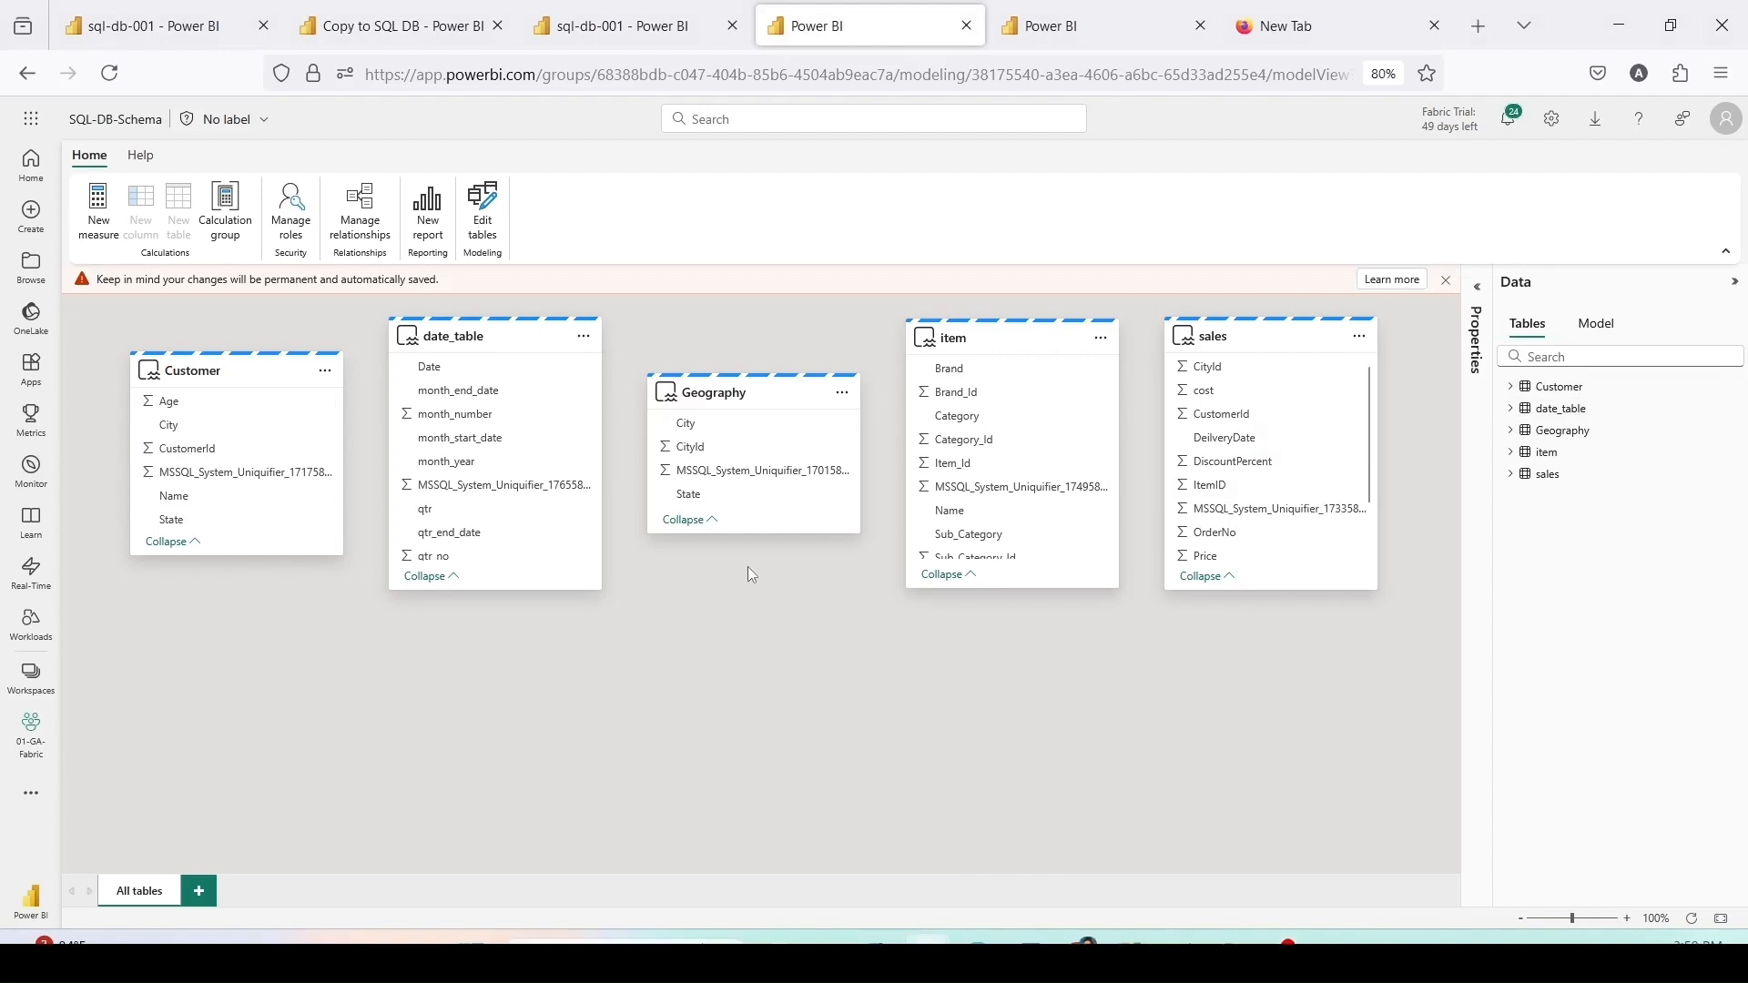
{"action": "left_click", "coordinate": [1082, 491]}
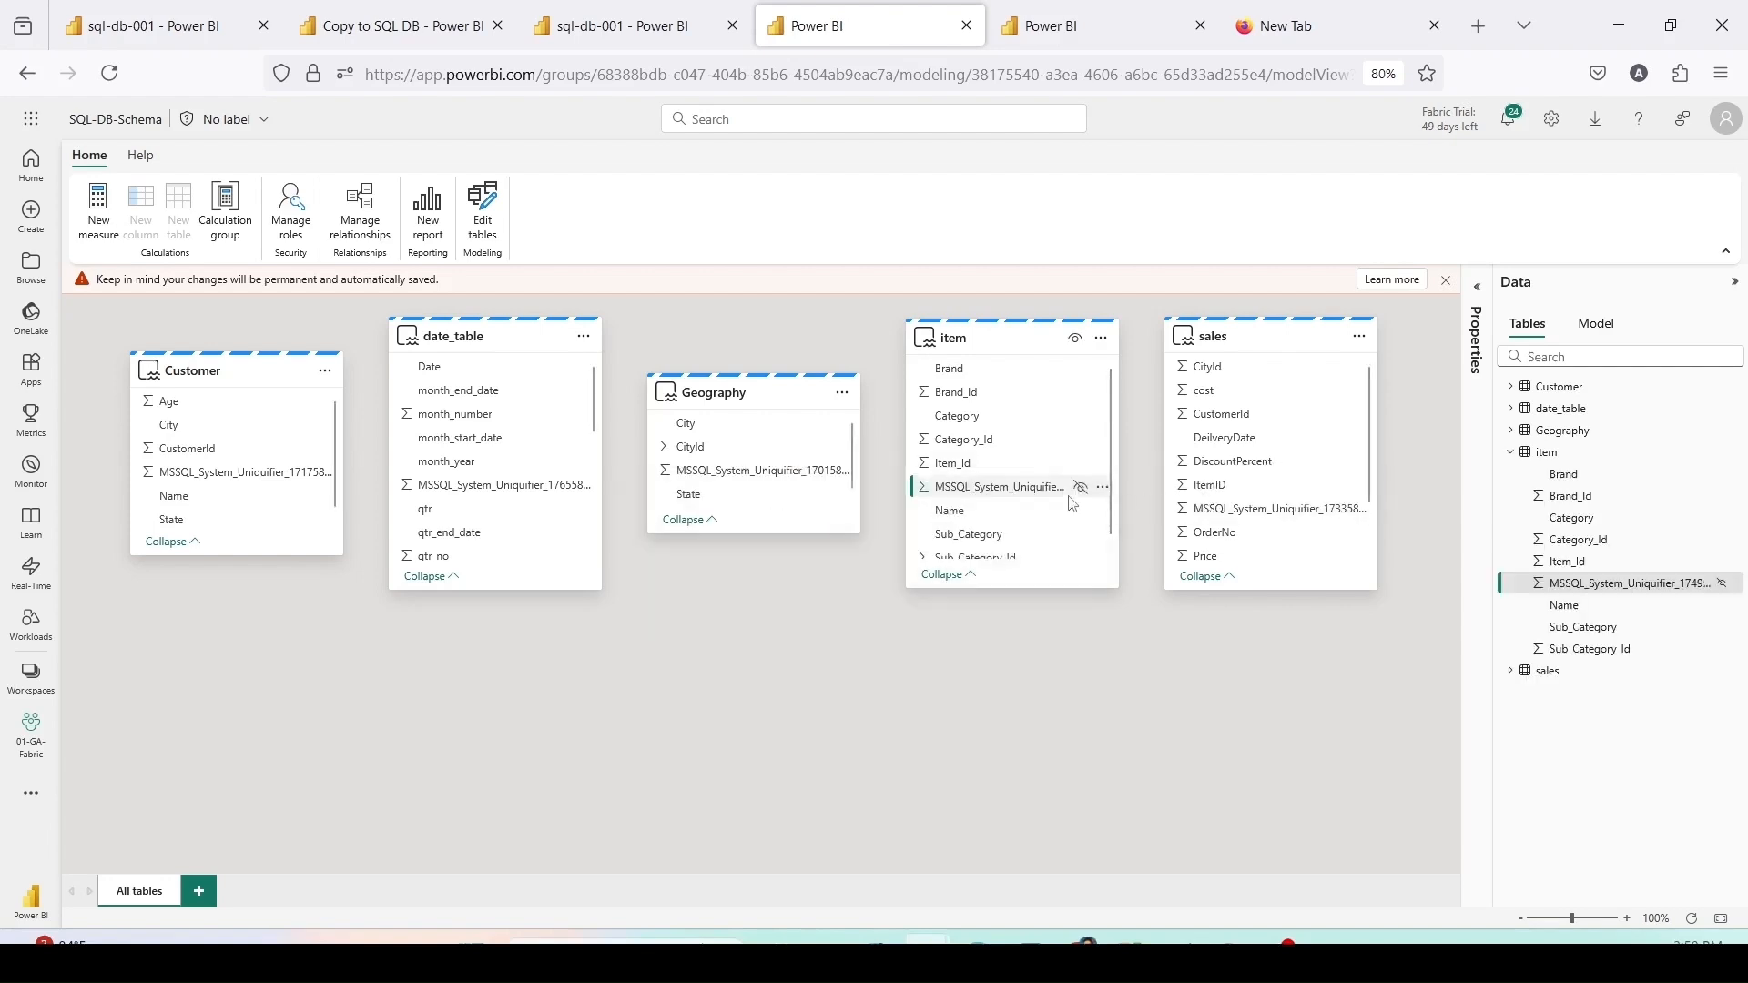
{"action": "left_click", "coordinate": [1080, 487]}
{"action": "left_click", "coordinate": [1324, 515]}
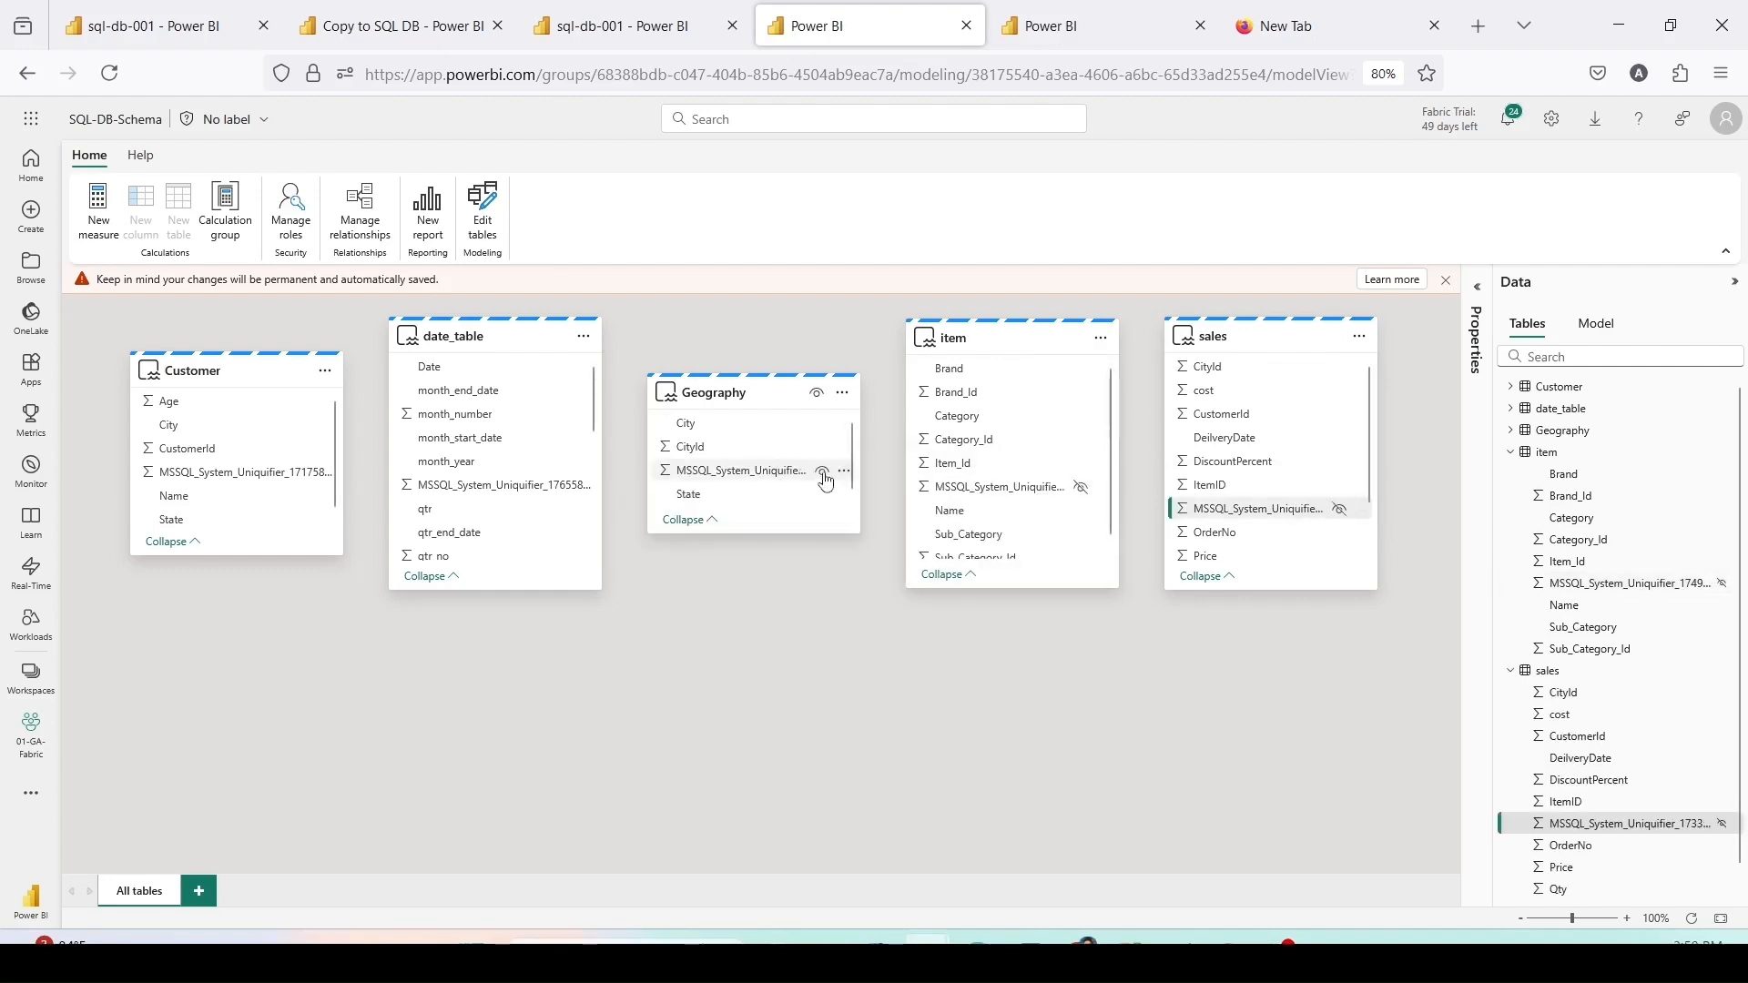
{"action": "left_click", "coordinate": [824, 474]}
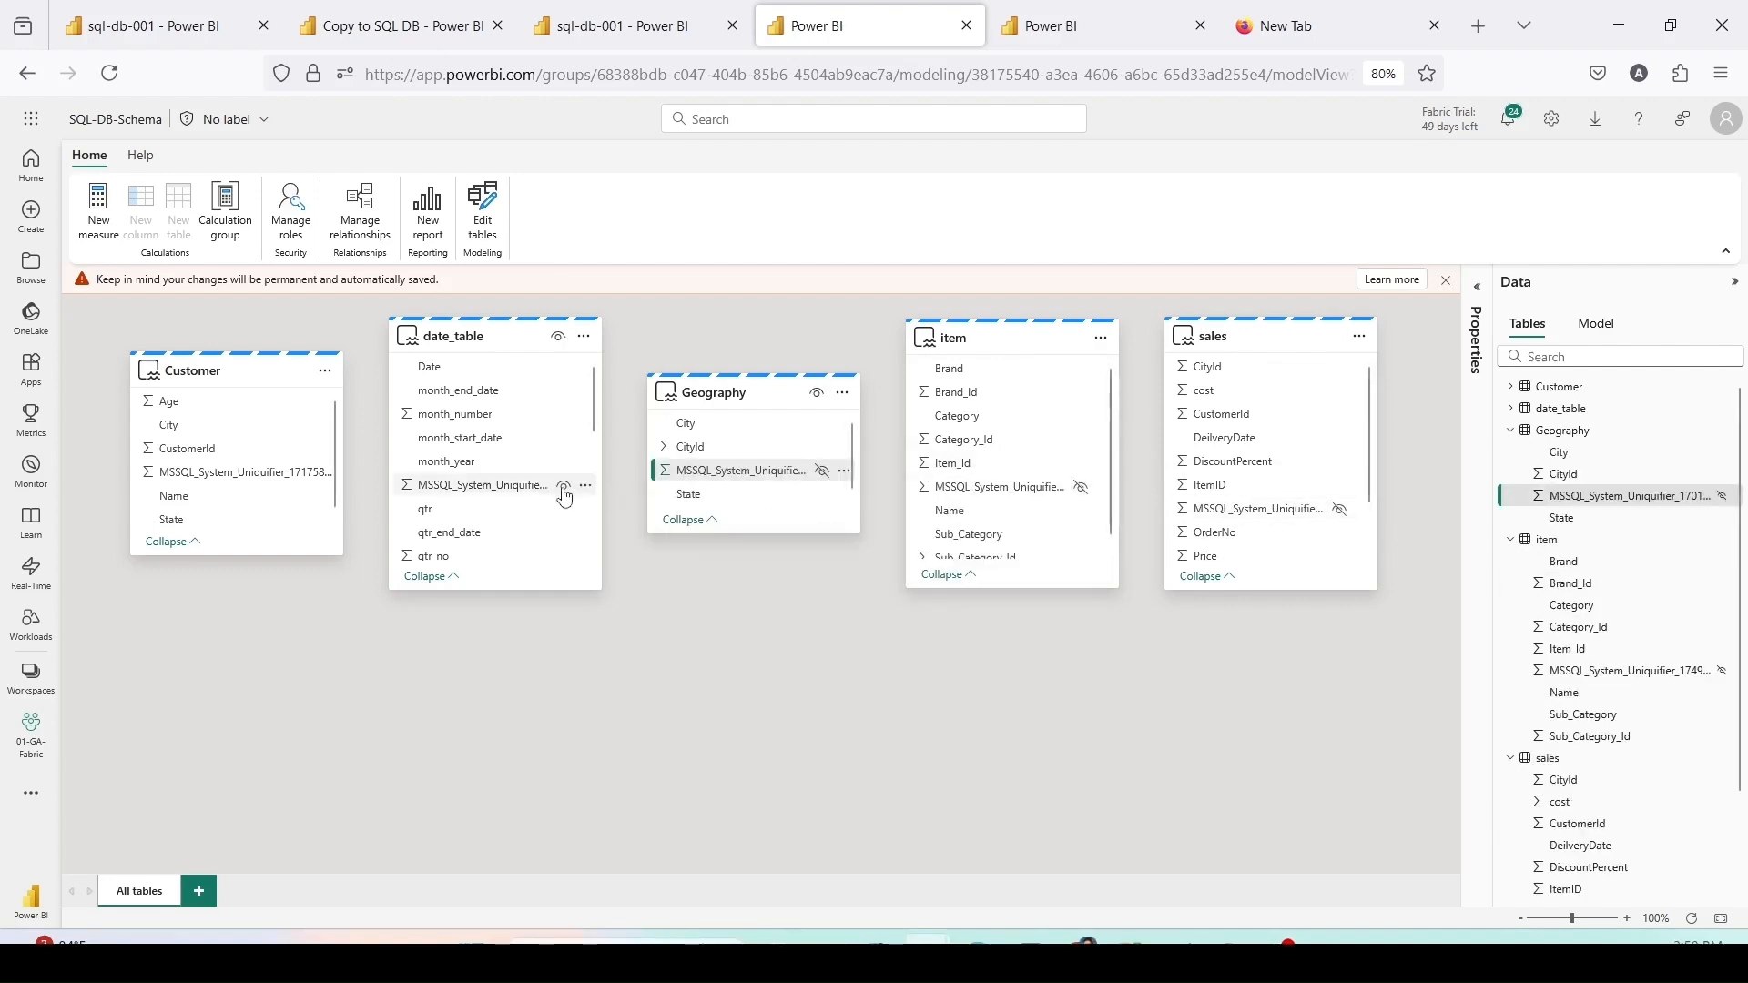
{"action": "left_click", "coordinate": [563, 485]}
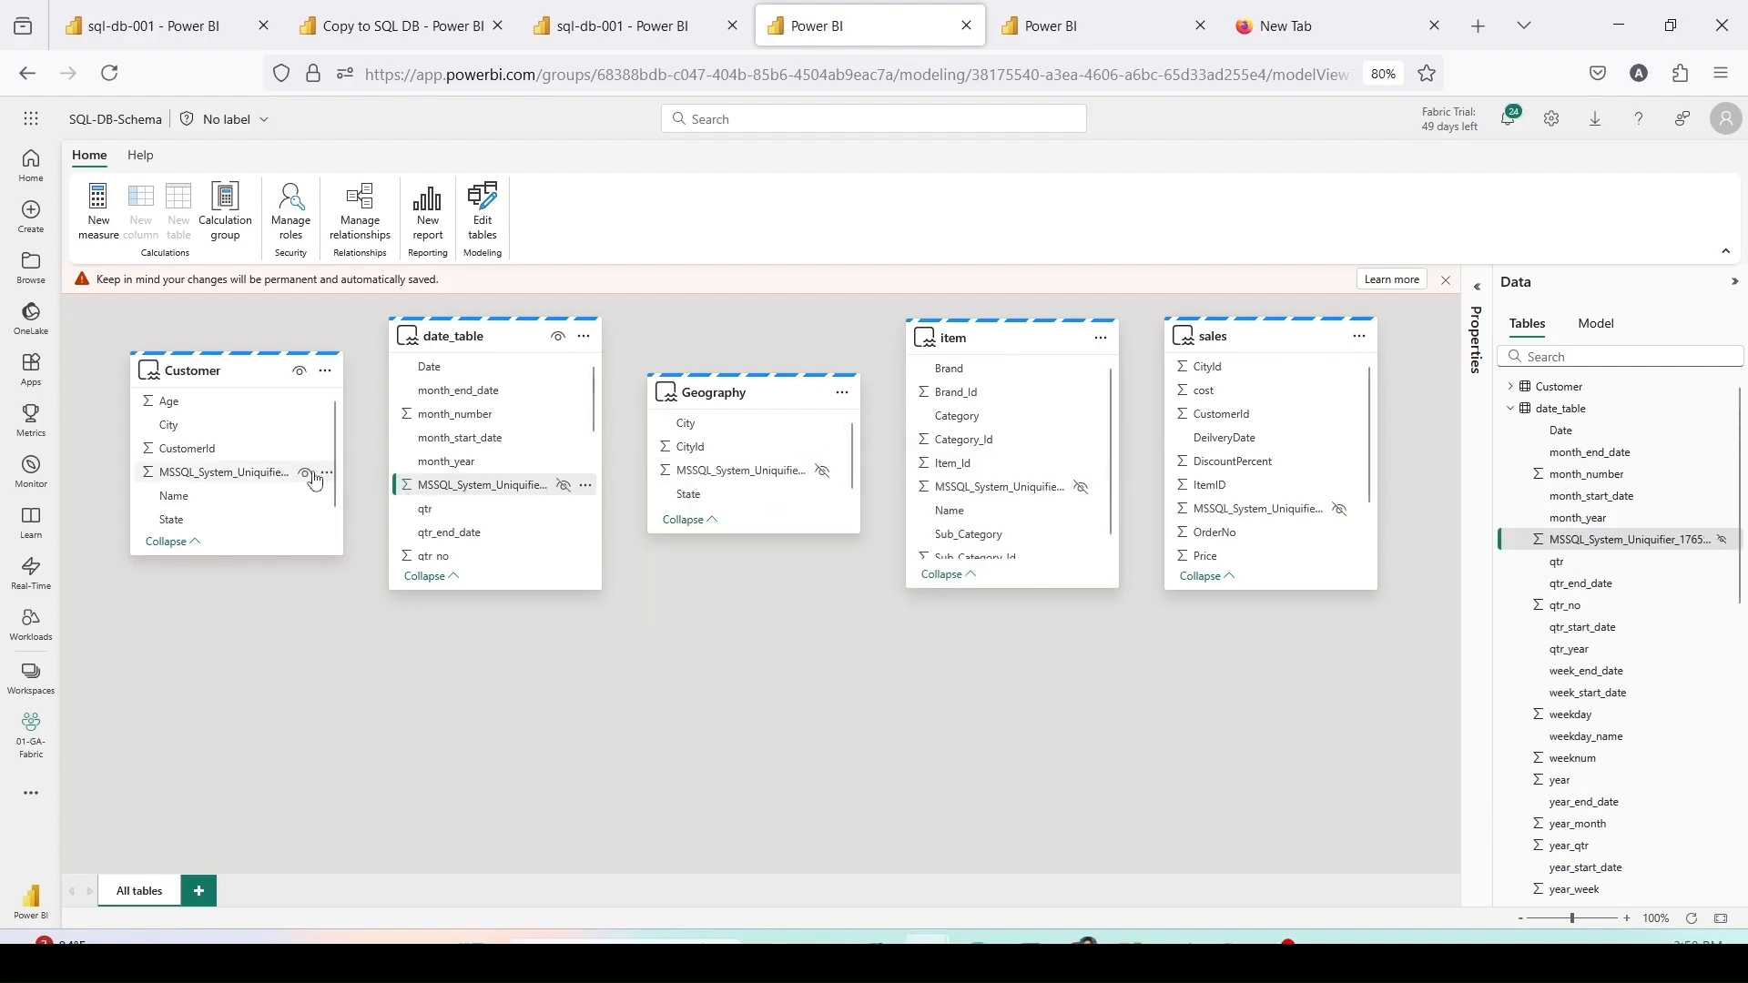
{"action": "left_click", "coordinate": [315, 479]}
{"action": "left_click", "coordinate": [306, 474]}
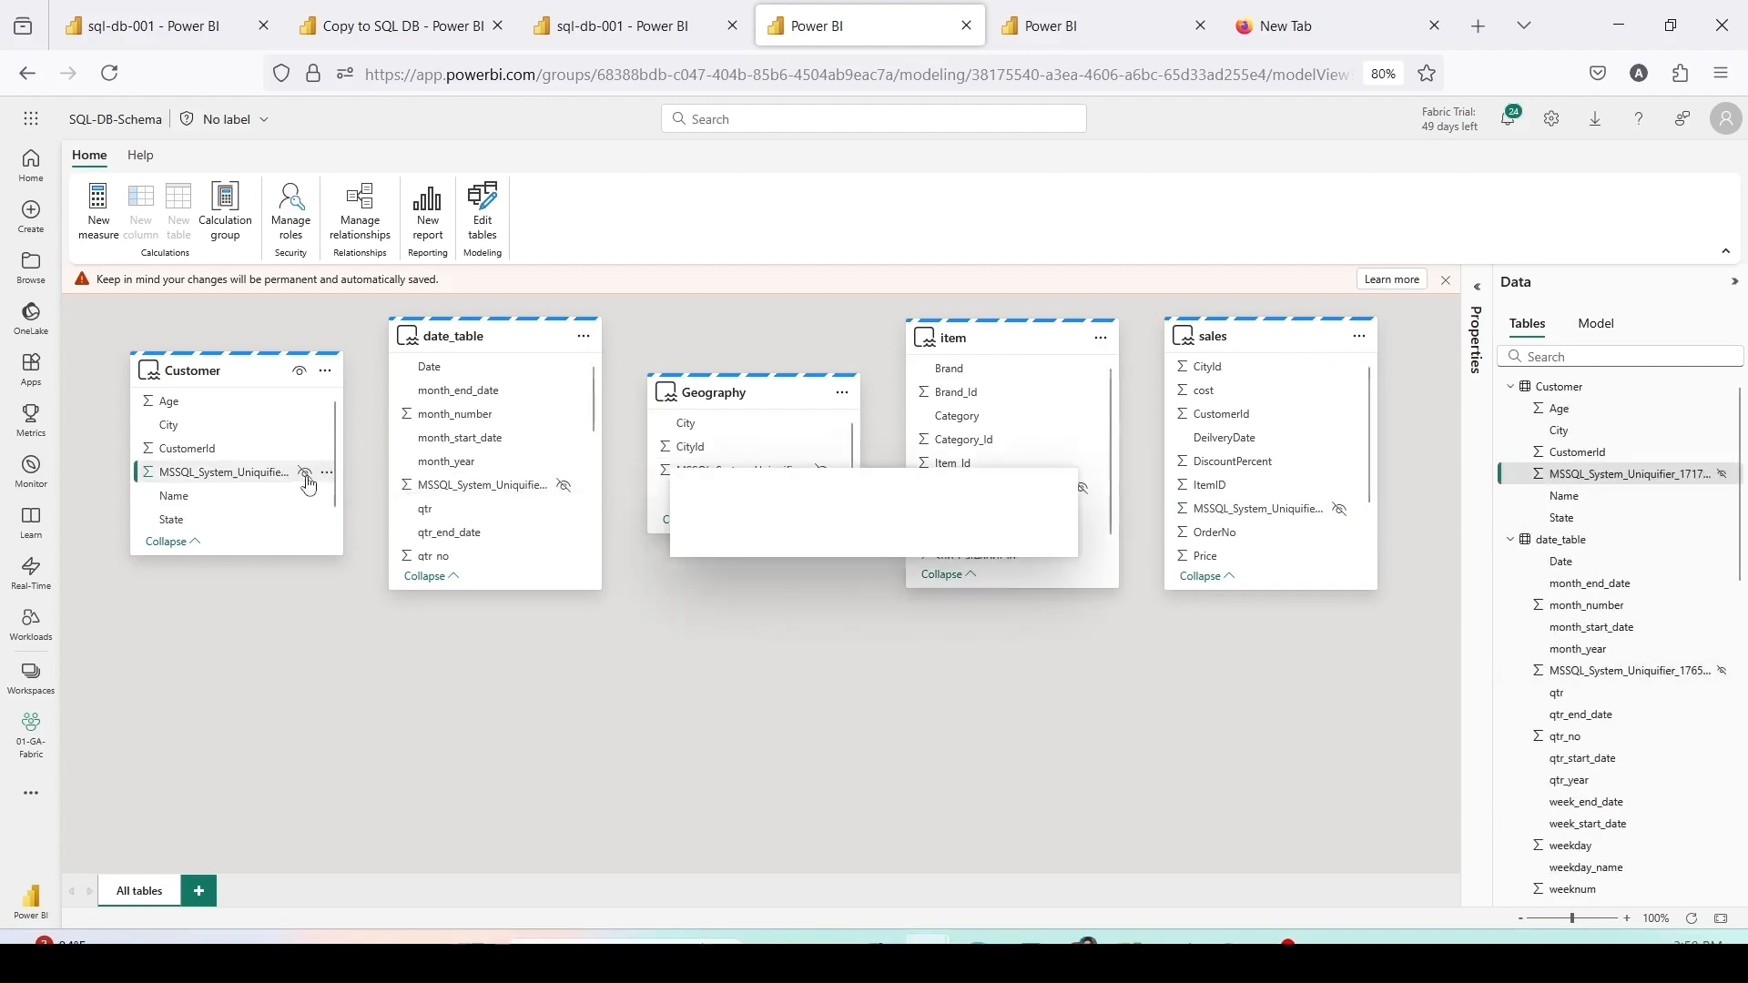
Step: Rename the sales table in the semantic model to Sales
{"action": "left_click", "coordinate": [1268, 348]}
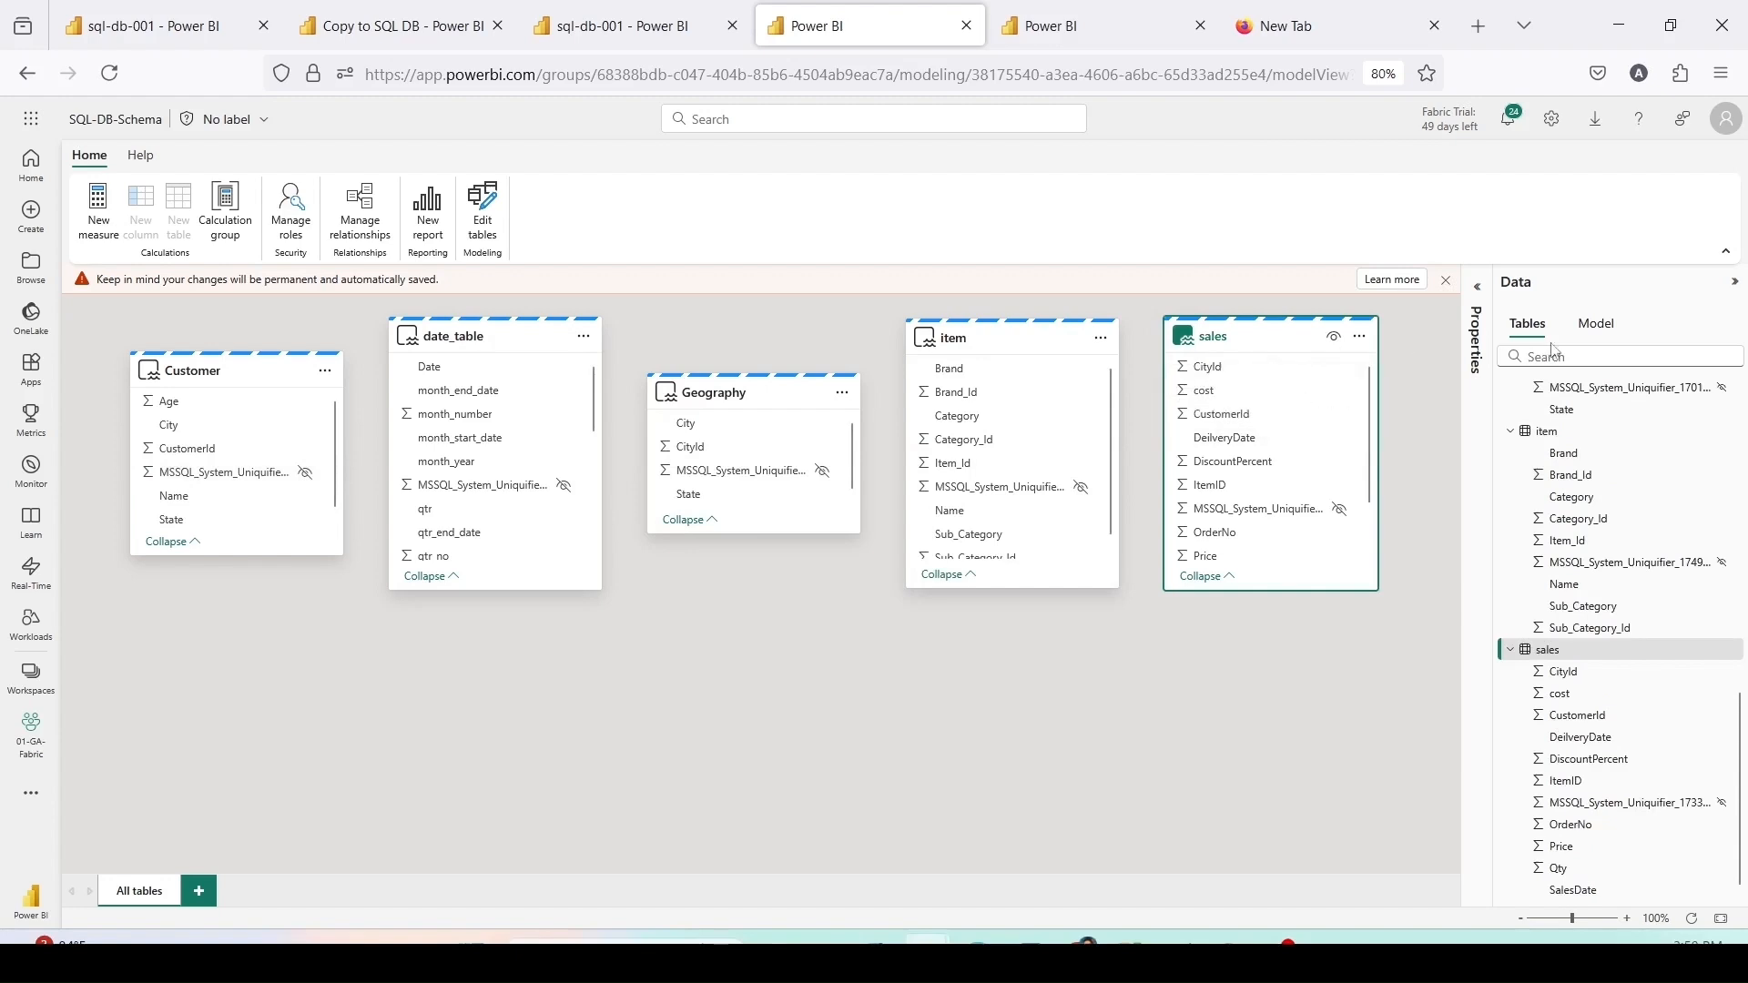
{"action": "left_click", "coordinate": [1476, 293]}
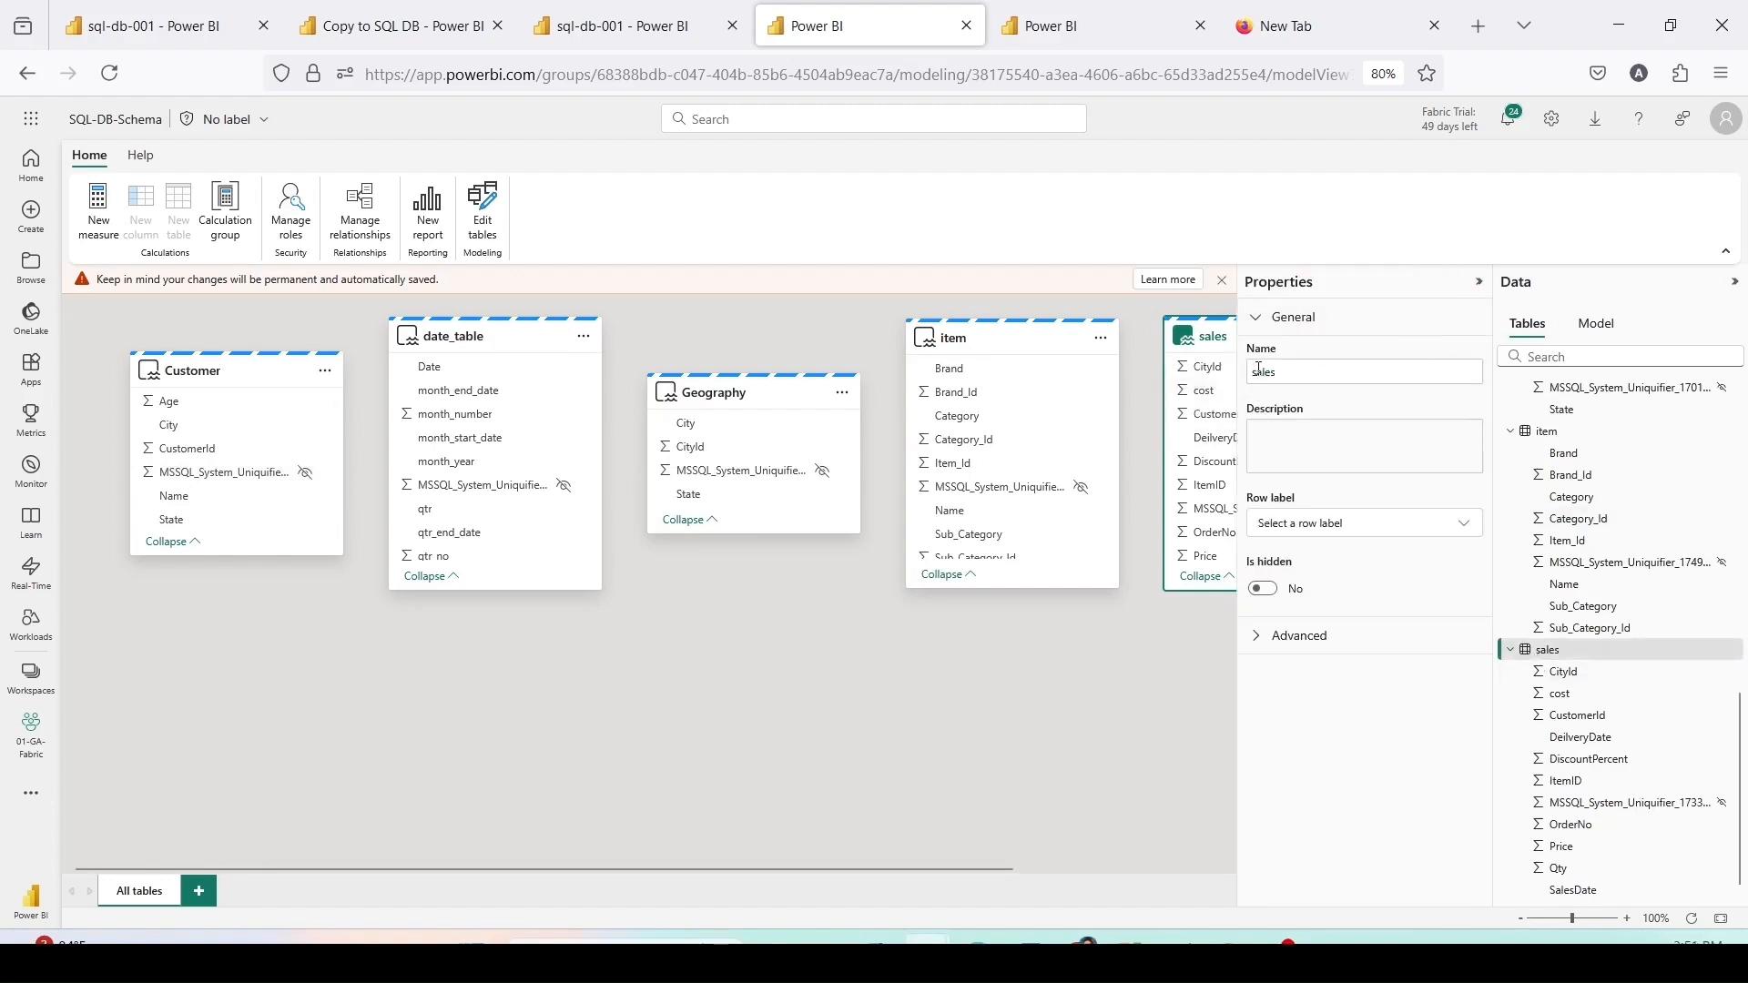
{"action": "left_click", "coordinate": [1252, 371]}
{"action": "type", "text": "S"}
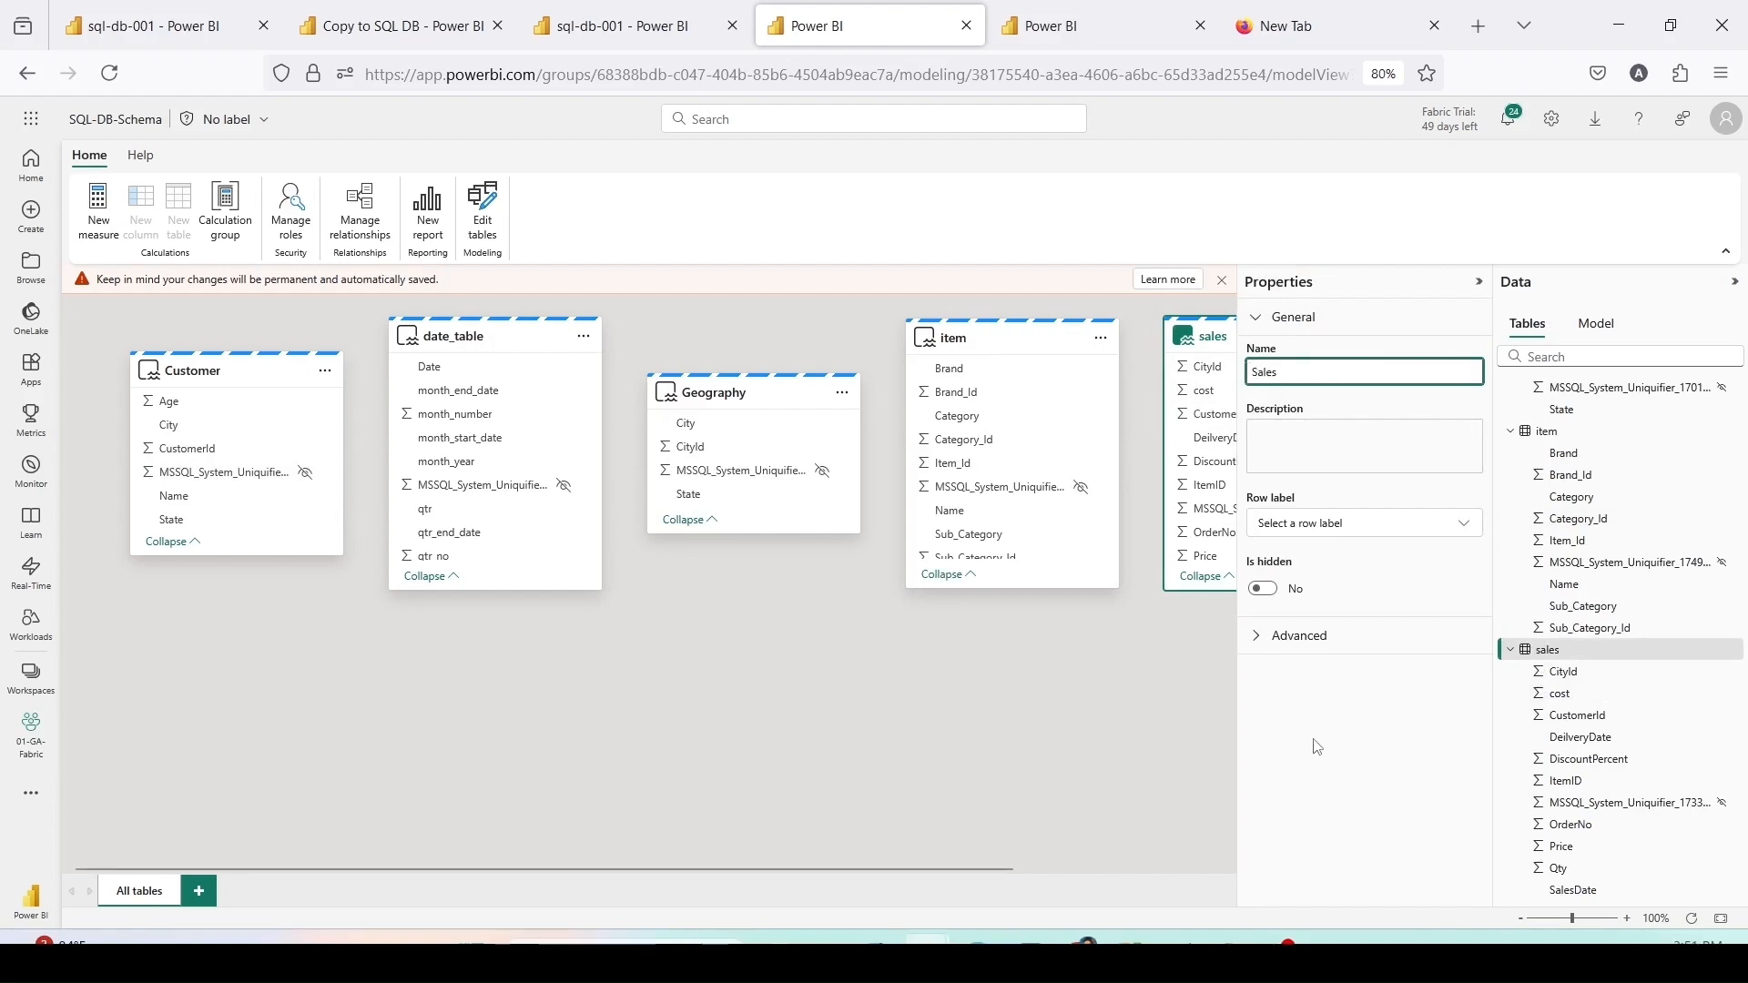
{"action": "left_click_drag", "start_coordinate": [1325, 744], "coordinate": [1312, 739]}
Step: Rename the item table in the semantic model to Item and collapse its properties
{"action": "left_click", "coordinate": [981, 340]}
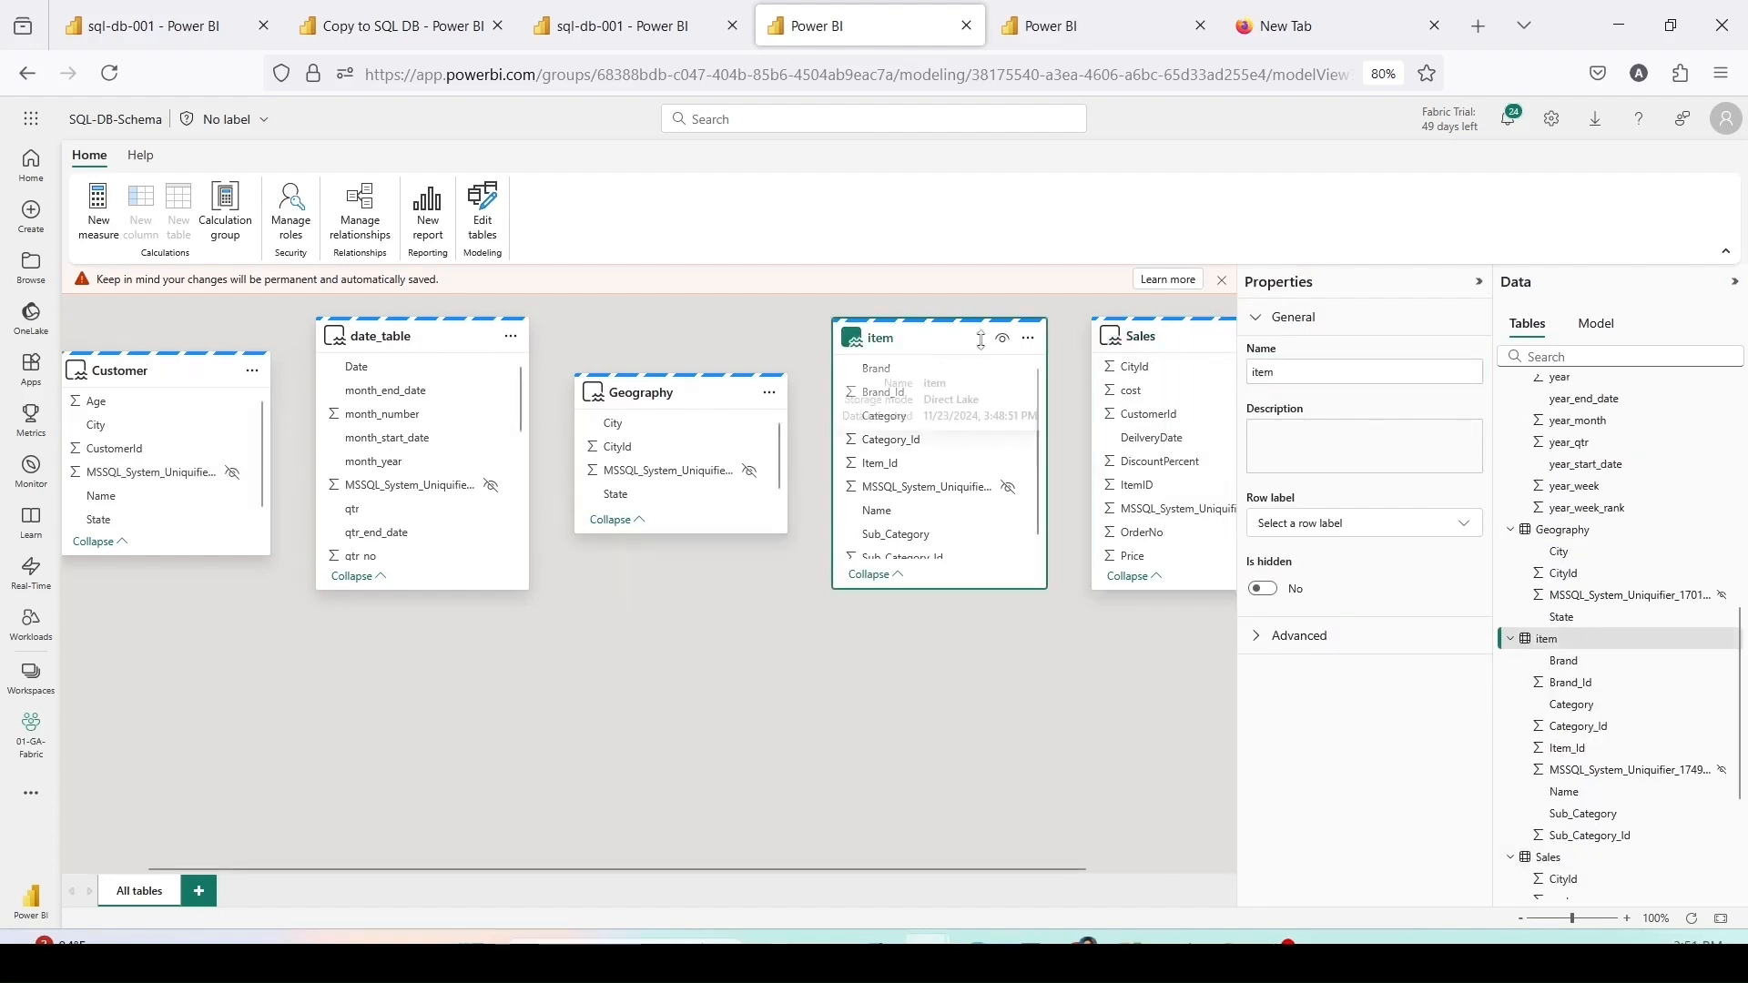
{"action": "left_click", "coordinate": [1257, 374]}
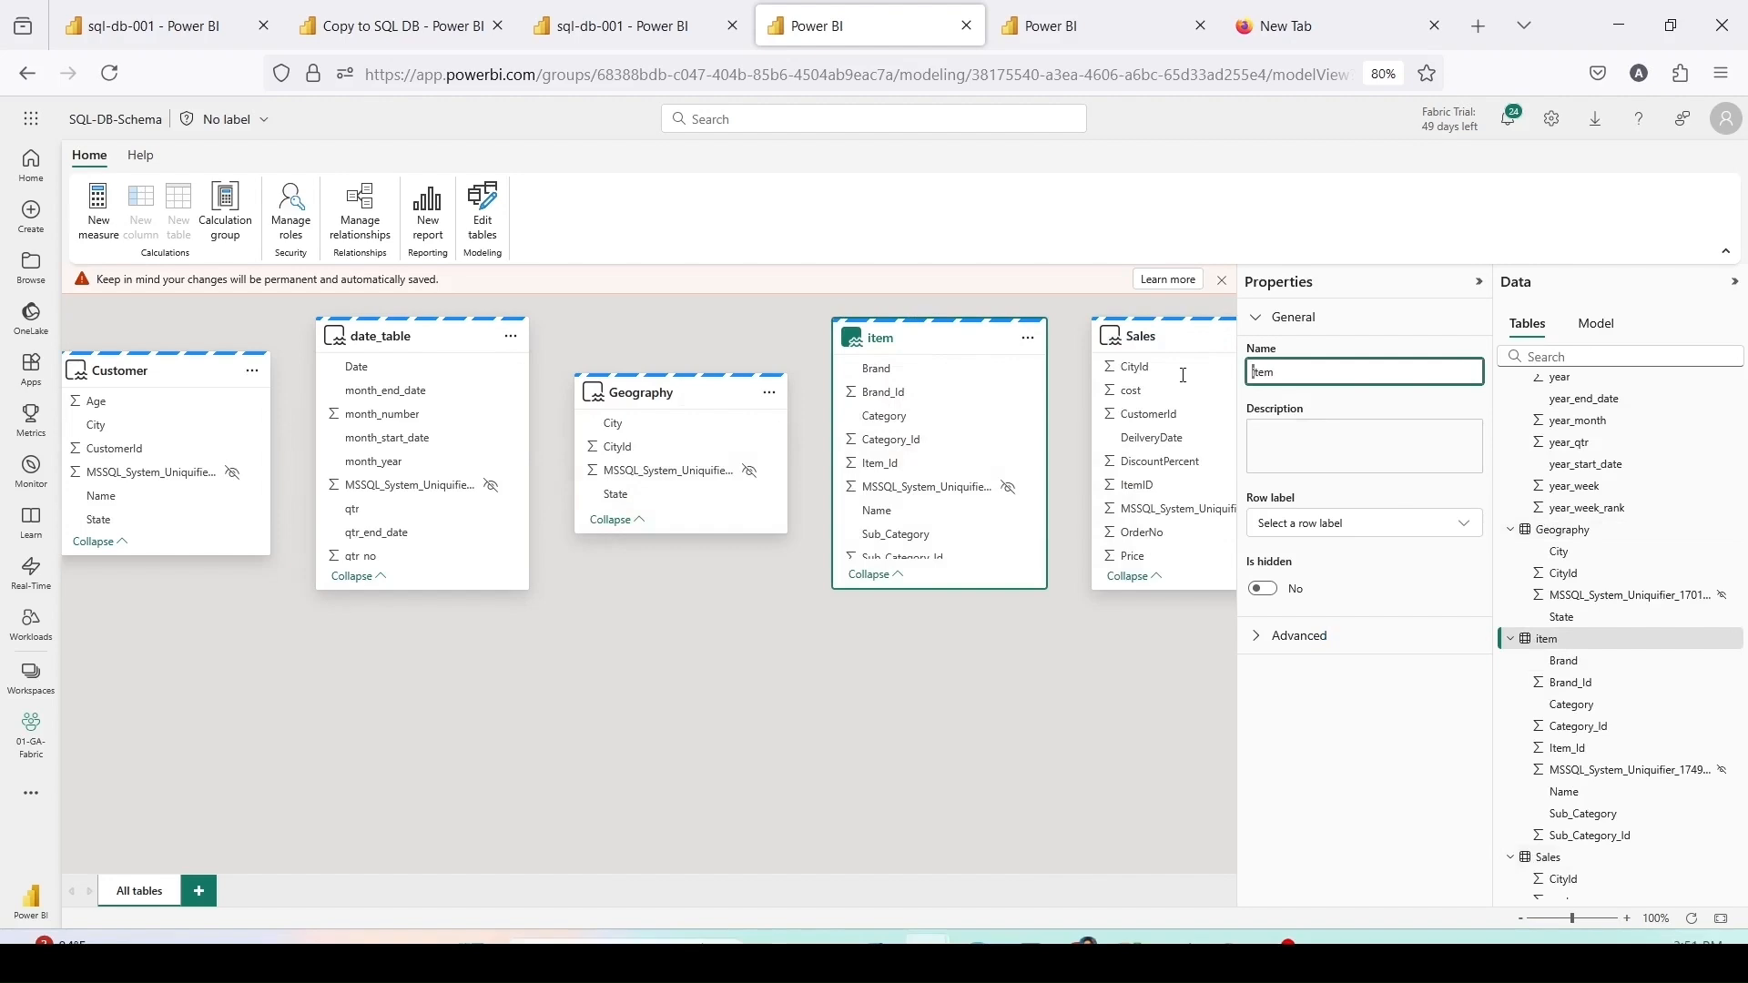
{"action": "key", "text": "Delete"}
{"action": "type", "text": "I"}
{"action": "left_click", "coordinate": [568, 403]}
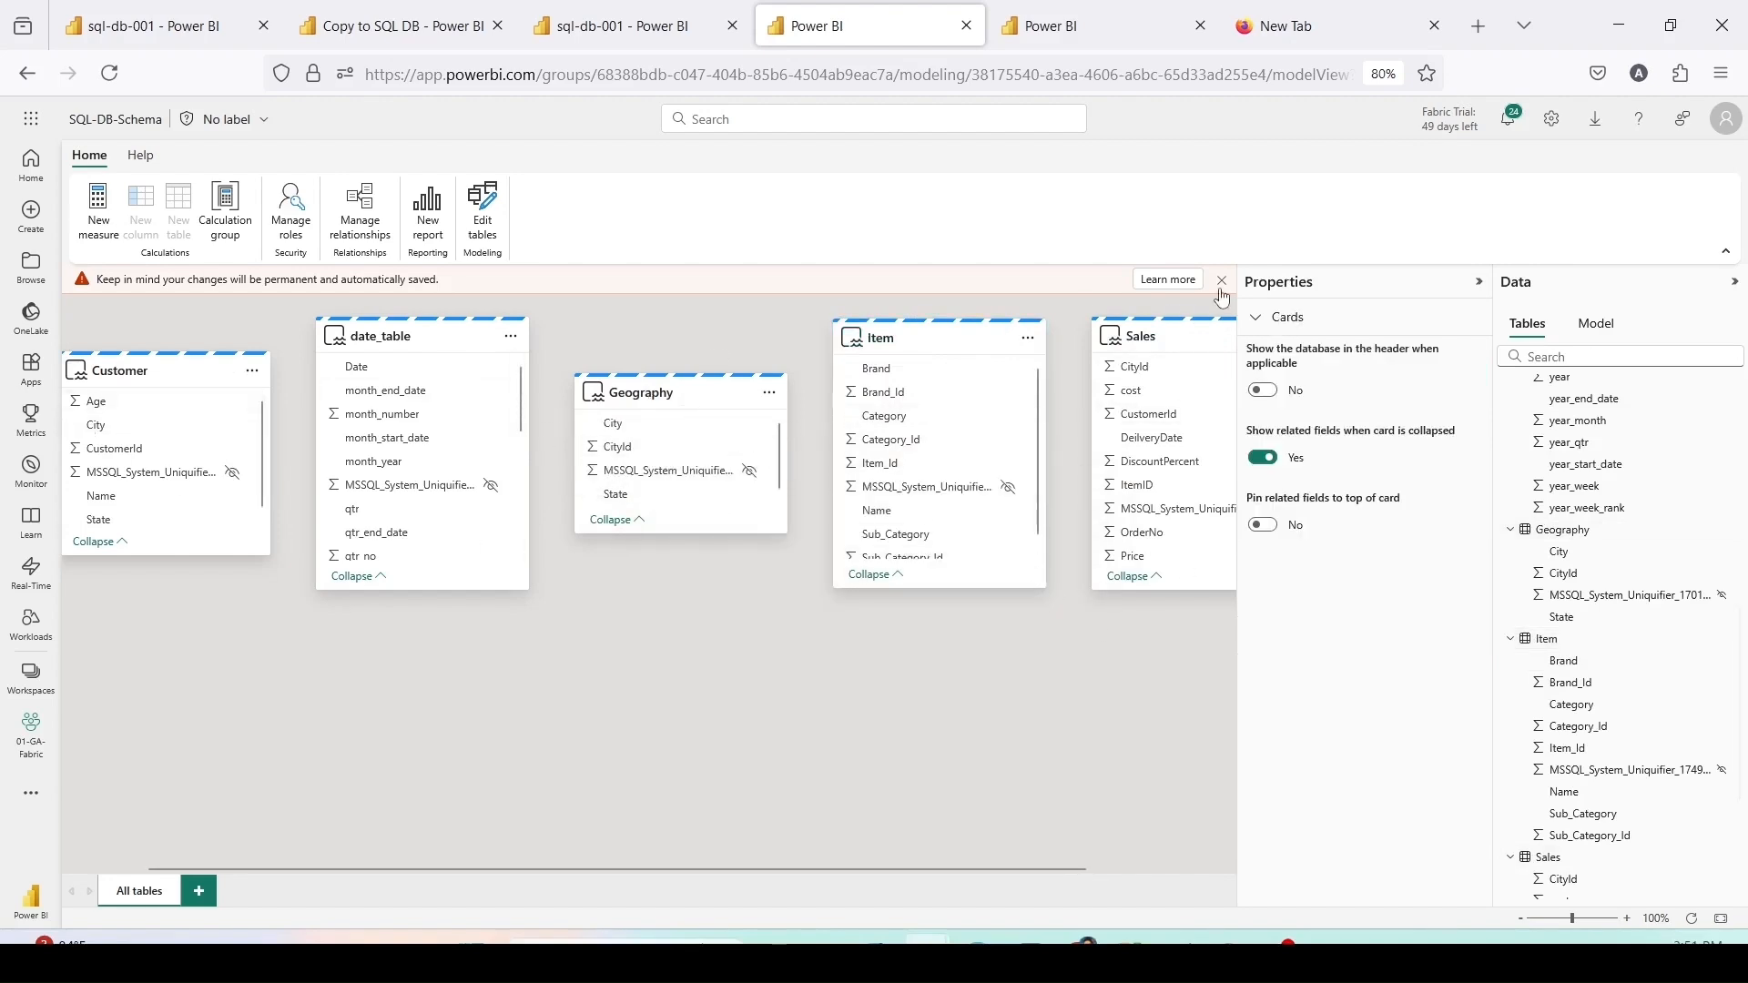
{"action": "left_click", "coordinate": [1478, 283]}
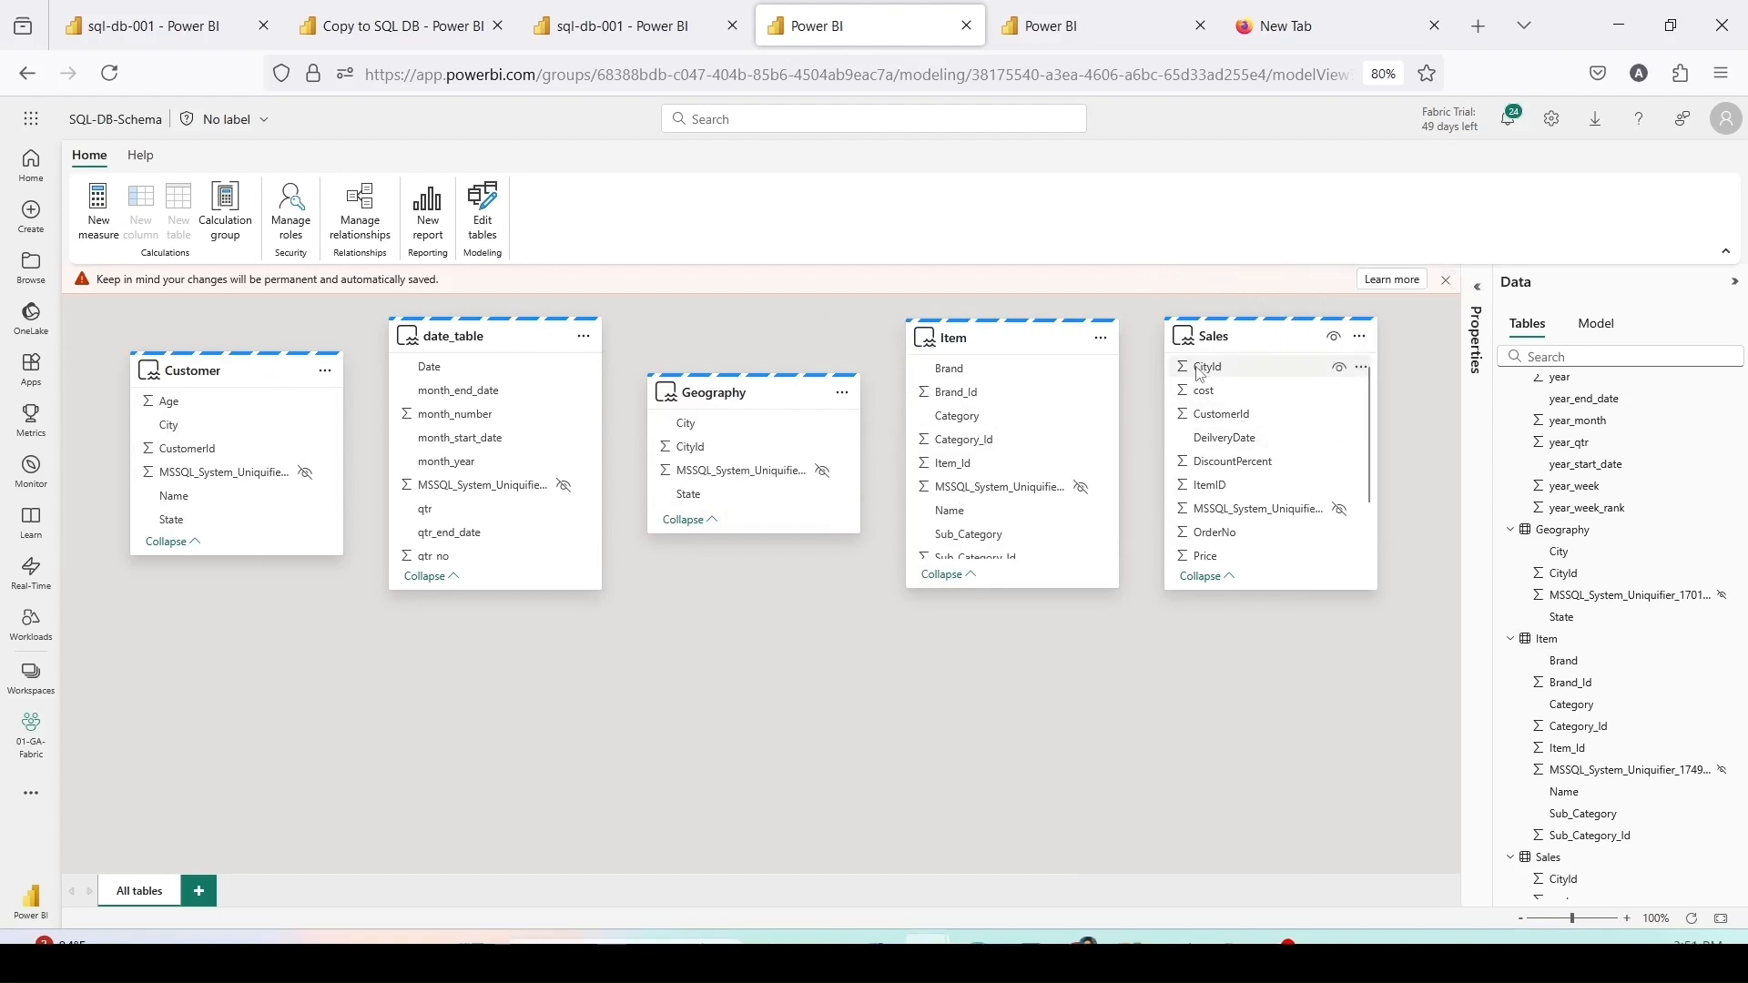
Step: Create active many-to-one, single-direction relationships from Sales CityId to Geography CityId and from Sales ItemID to Item Item_Id
{"action": "left_click_drag", "start_coordinate": [1200, 374], "coordinate": [670, 453]}
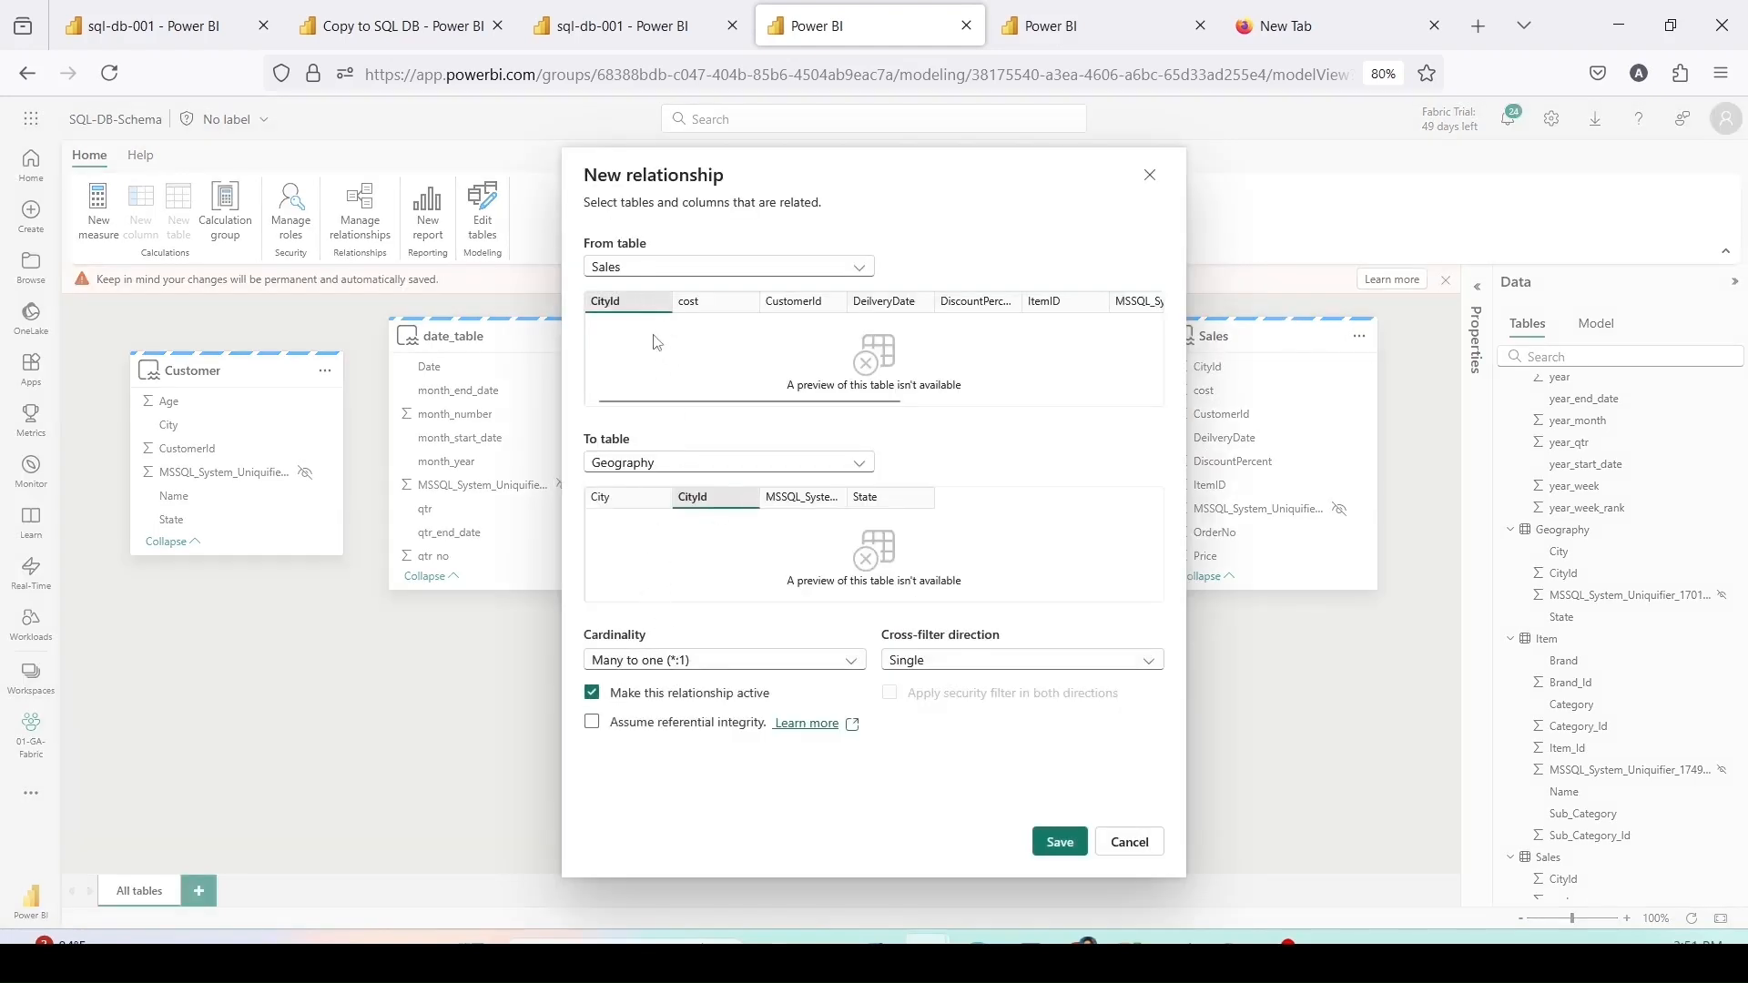
{"action": "left_click", "coordinate": [1056, 847]}
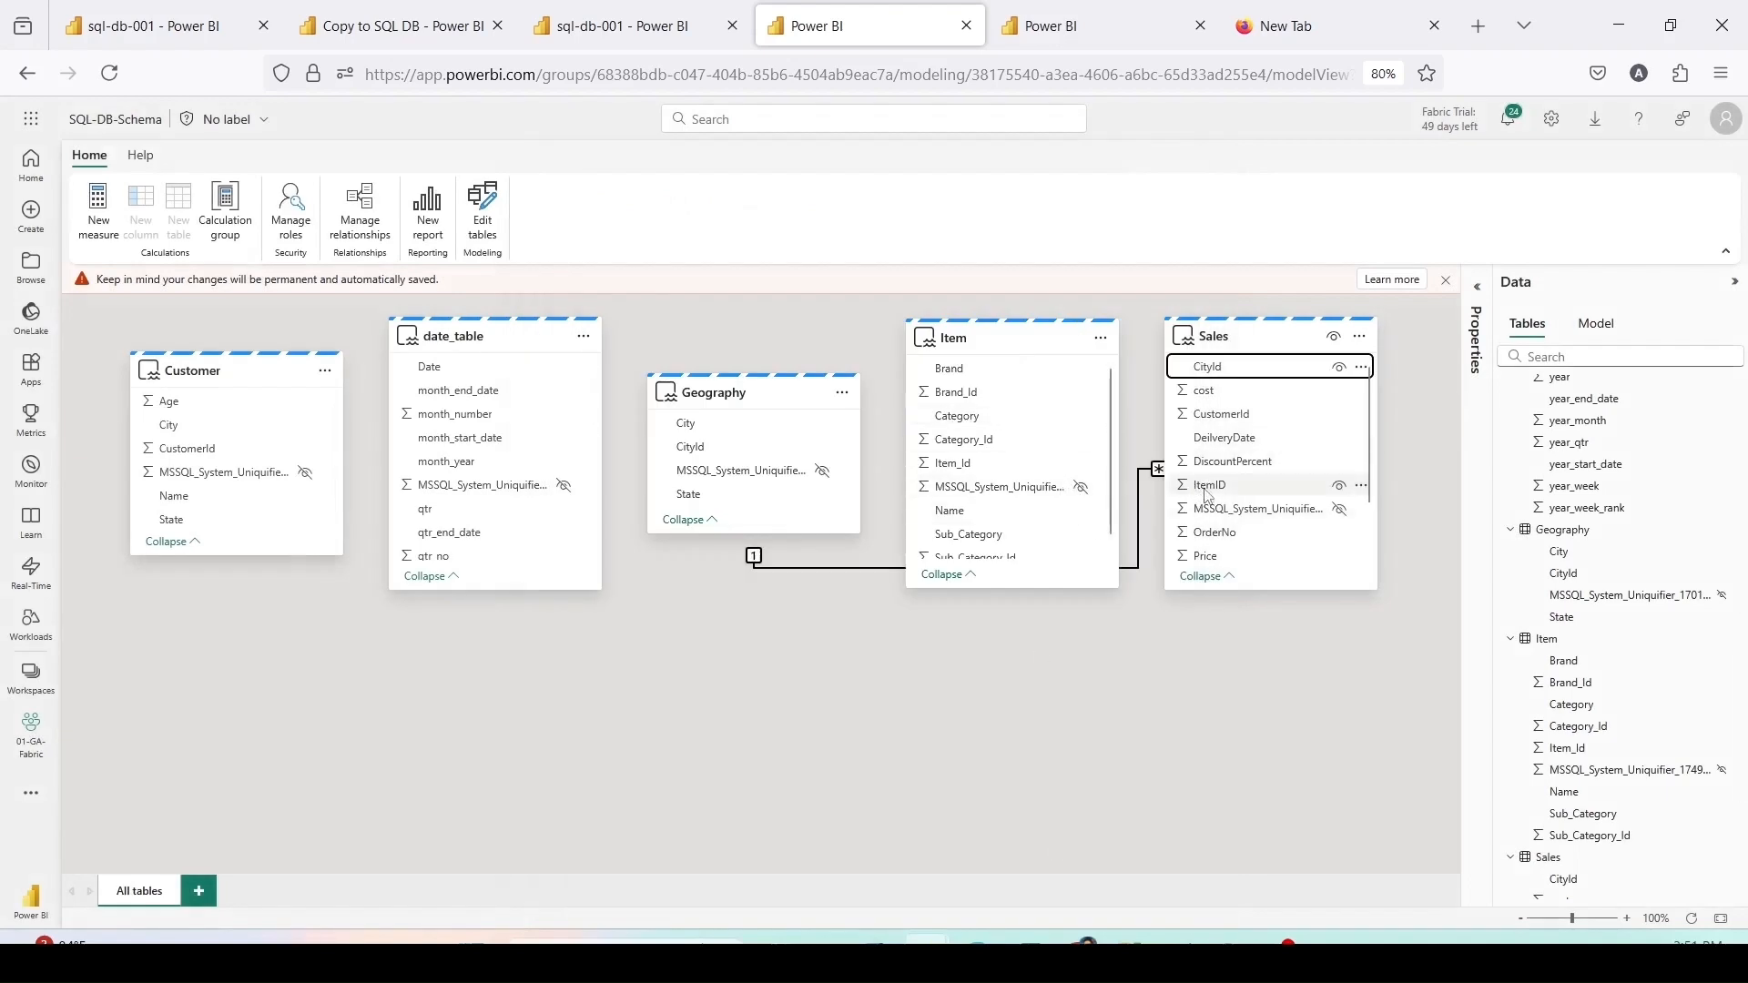
{"action": "left_click_drag", "start_coordinate": [1209, 494], "coordinate": [963, 469]}
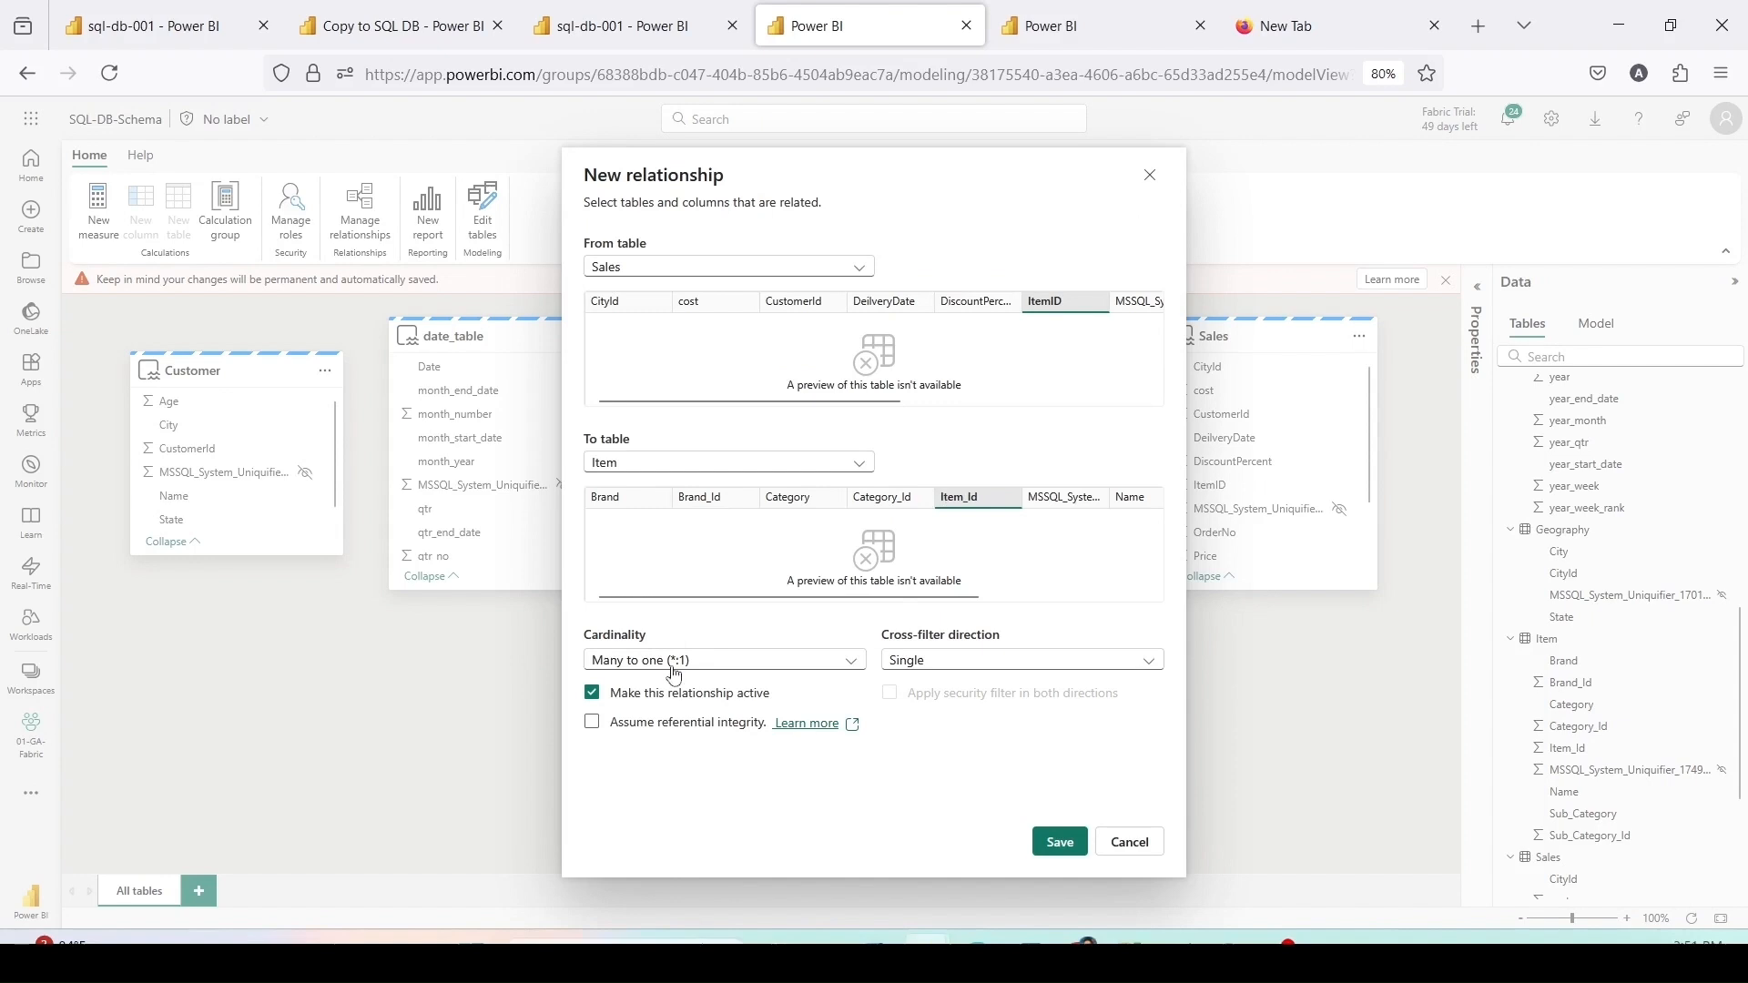
{"action": "left_click", "coordinate": [1068, 847]}
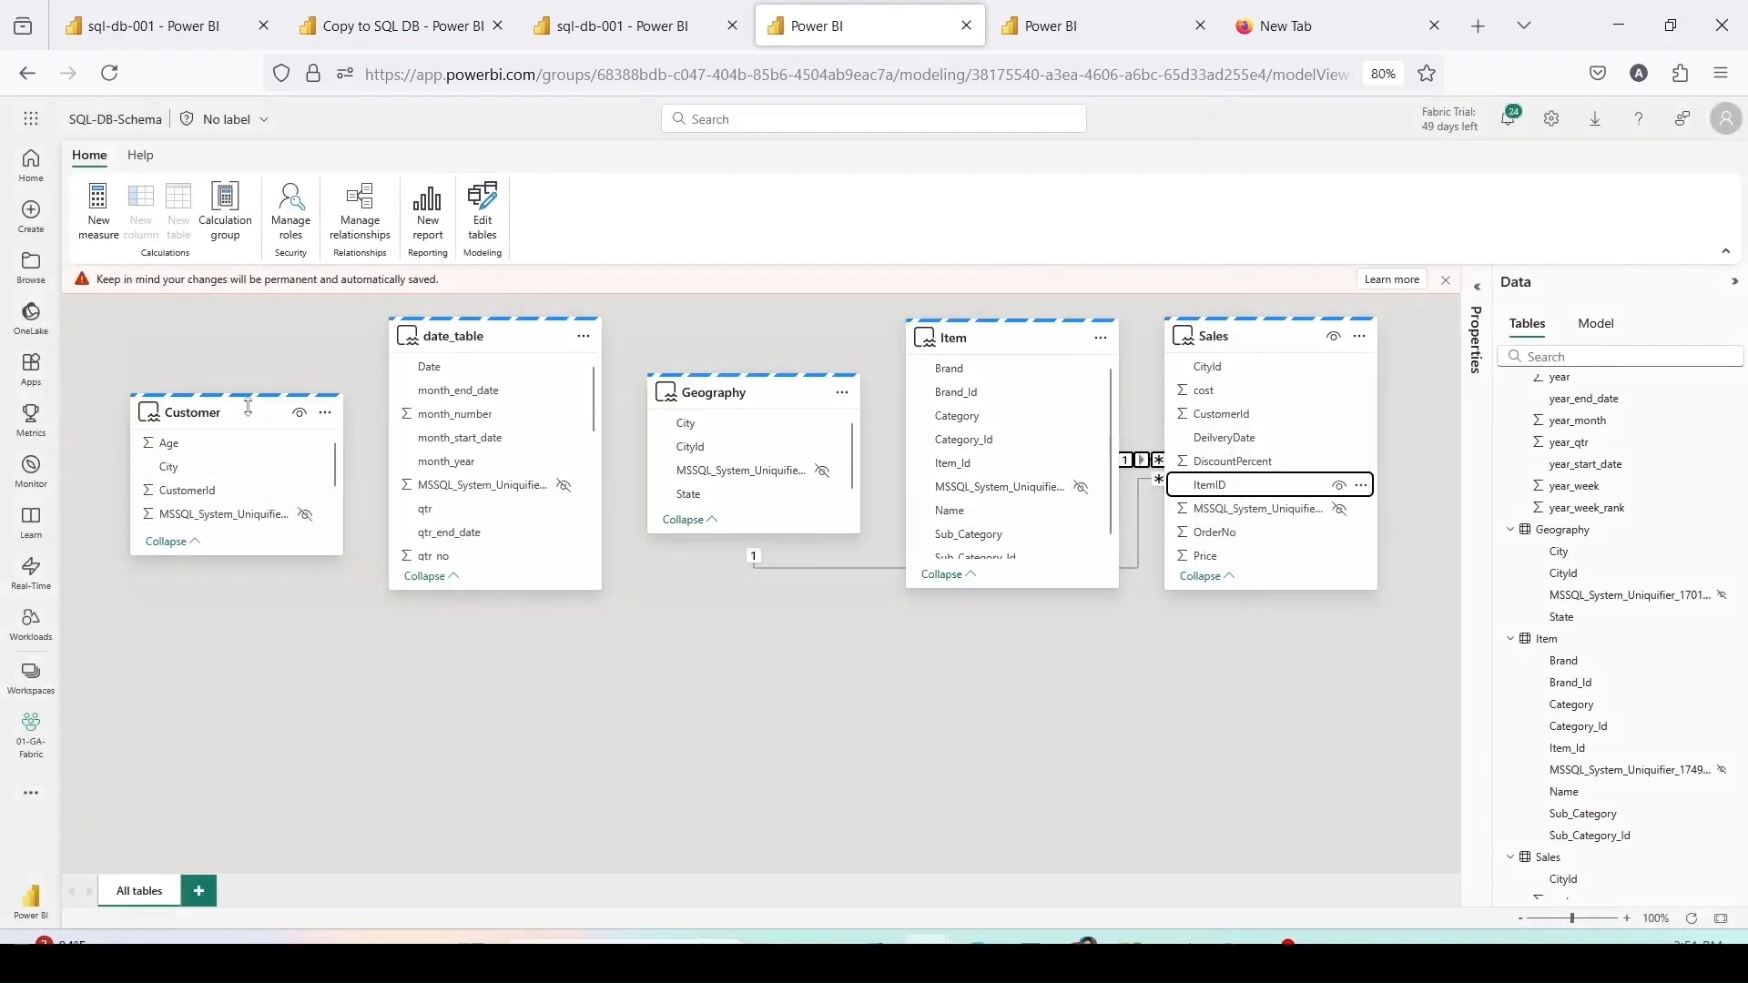
Step: Move the Sales table below Geography and create a many-to-one relationship from Sales CustomerId to Customer CustomerId
{"action": "left_click", "coordinate": [248, 407]}
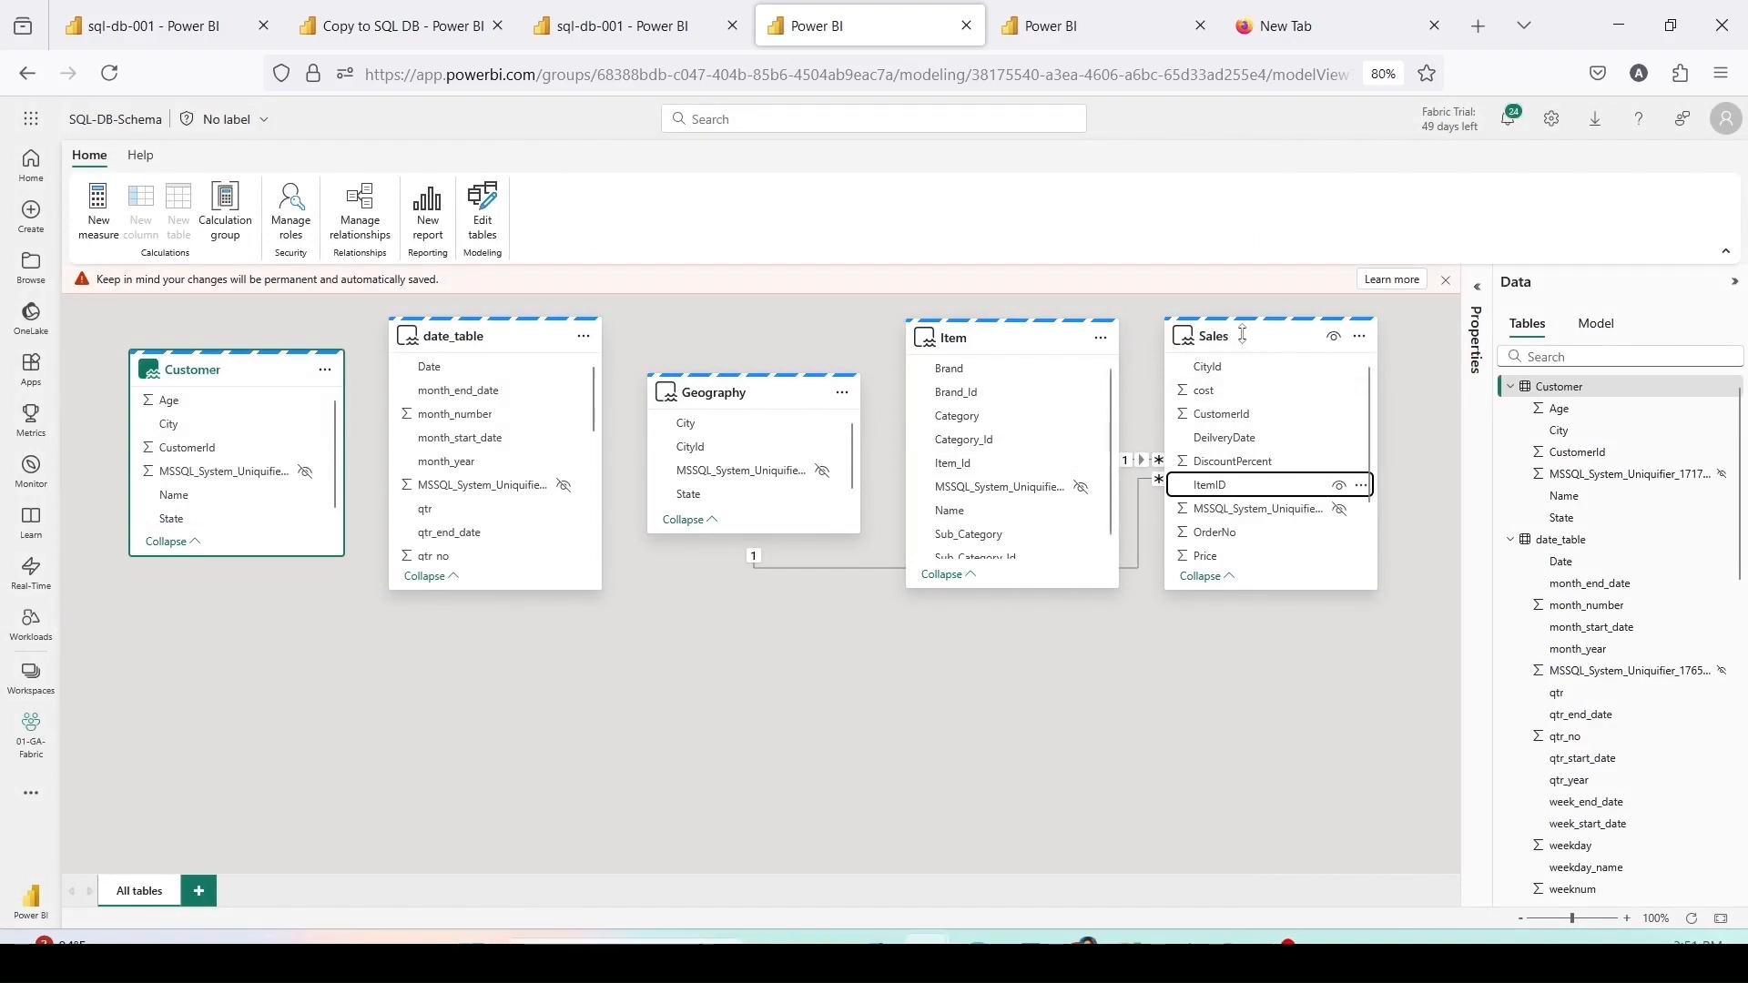
{"action": "left_click_drag", "start_coordinate": [1242, 335], "coordinate": [708, 623]}
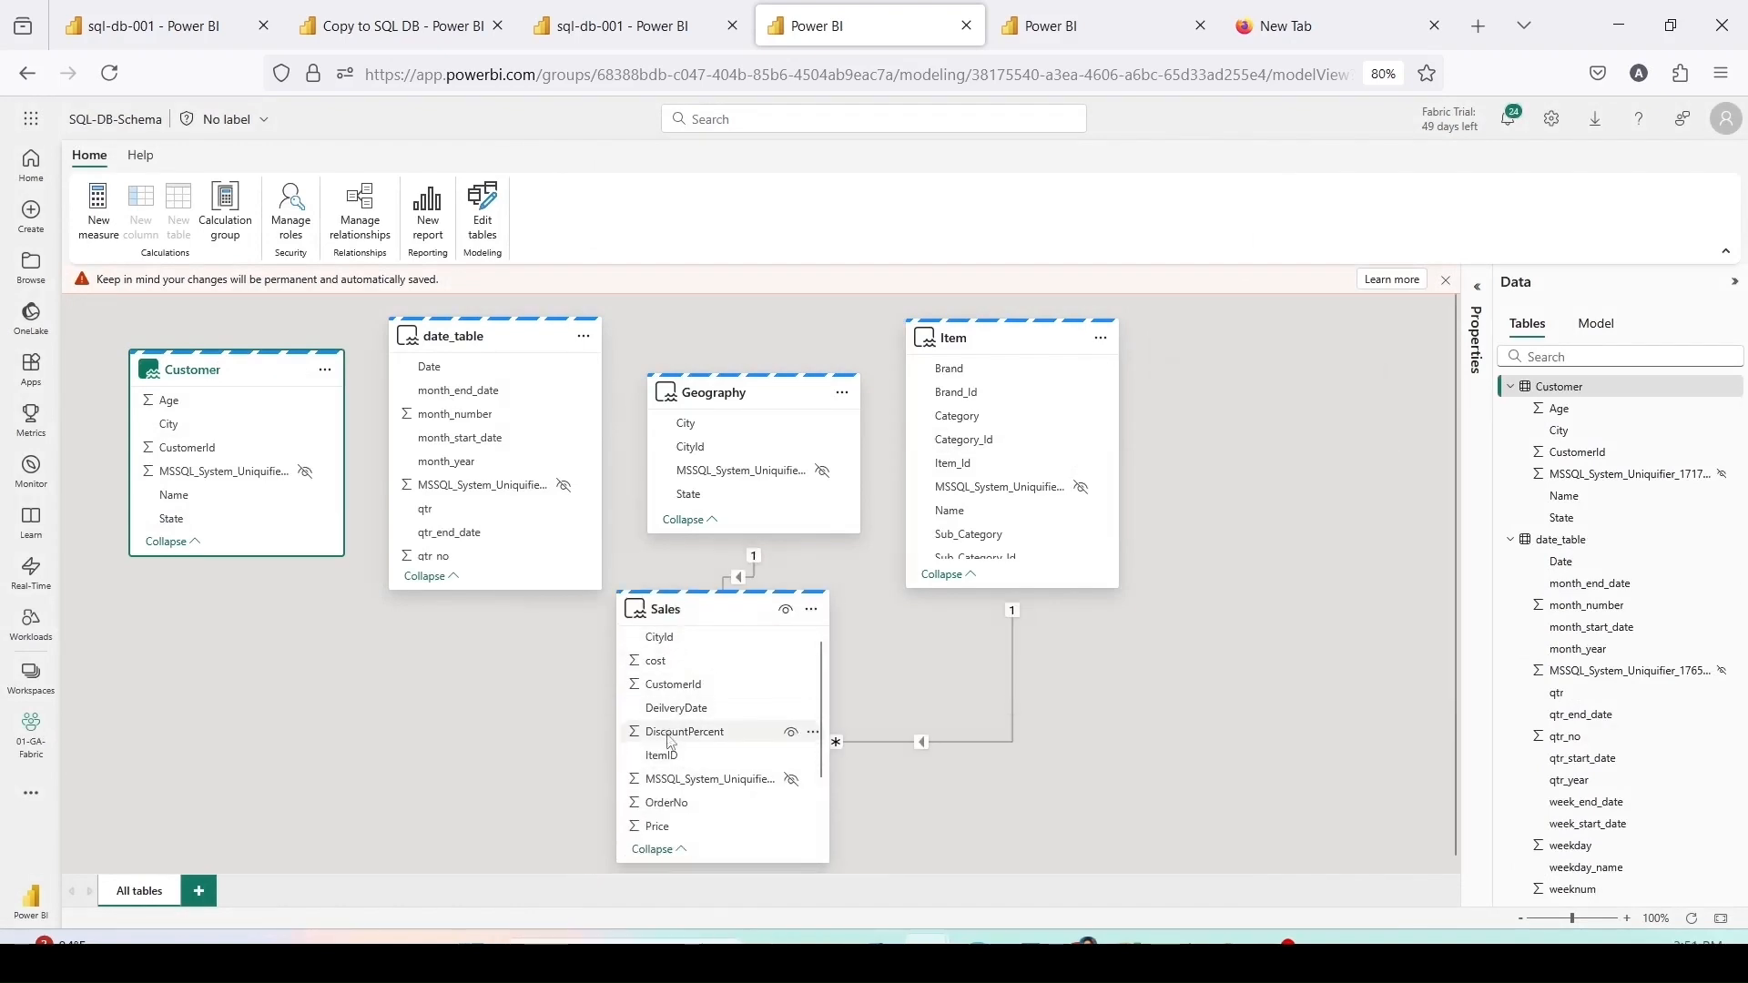
{"action": "scroll", "coordinate": [671, 742], "scroll_direction": "down", "scroll_amount": 1}
{"action": "scroll", "coordinate": [684, 742], "scroll_direction": "up", "scroll_amount": 1}
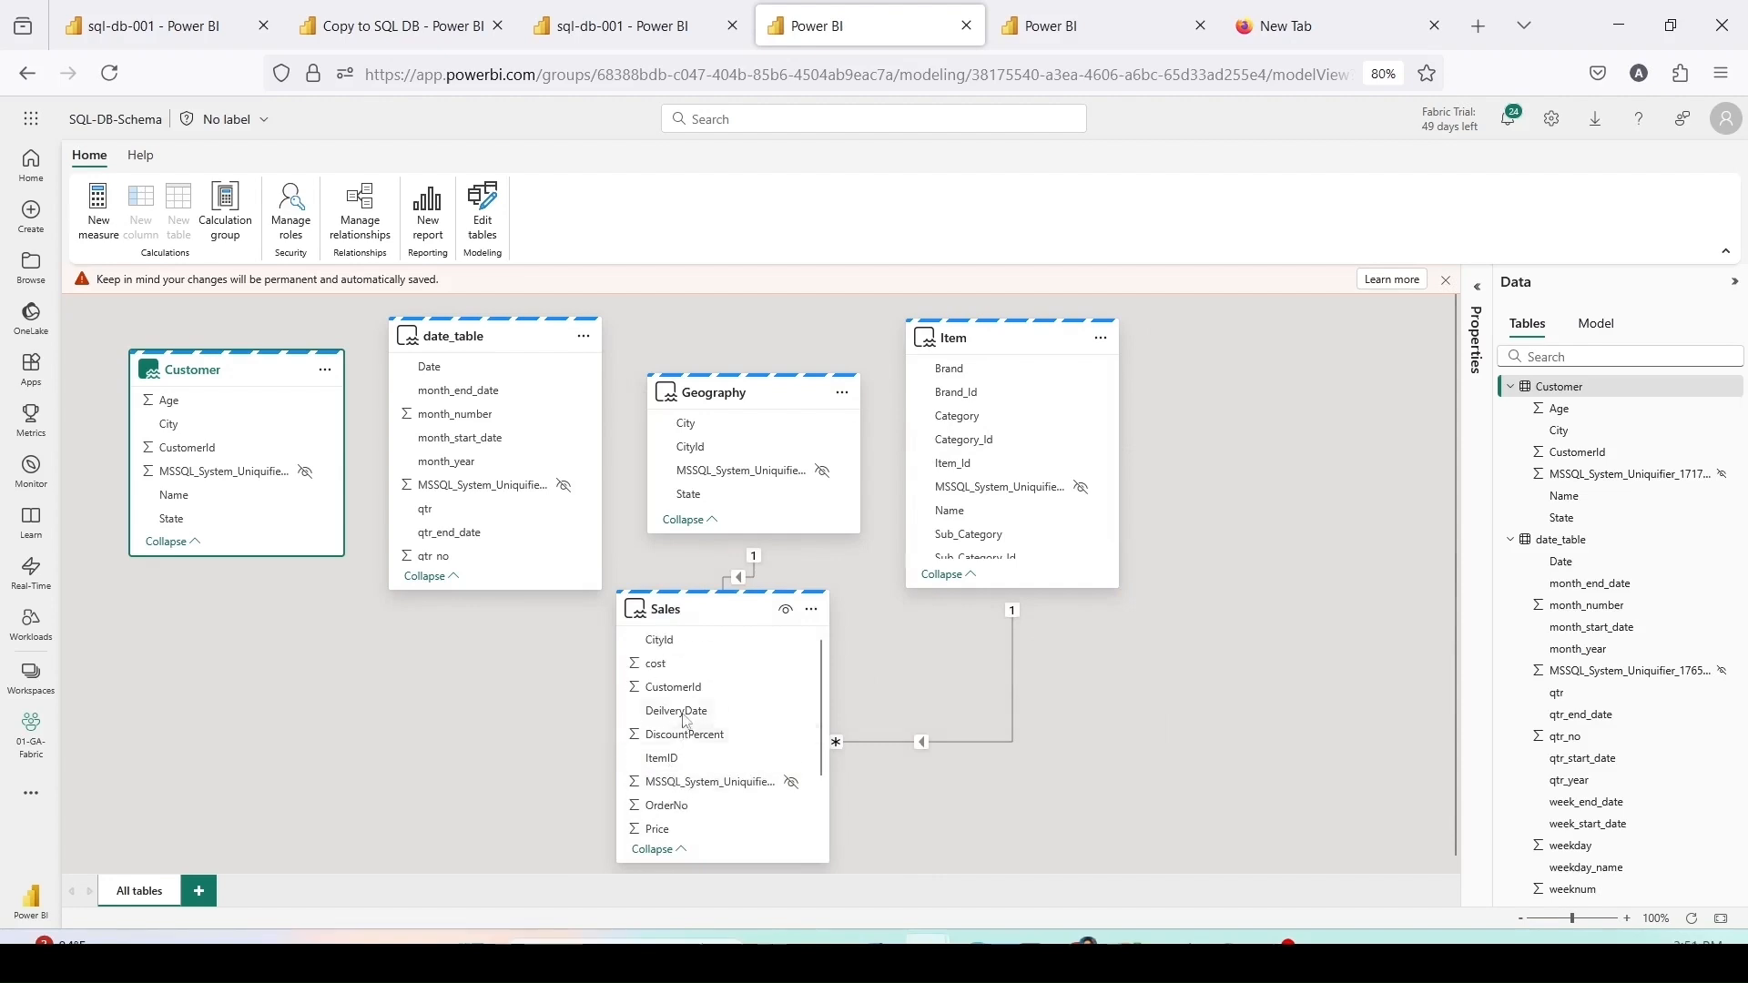
{"action": "left_click_drag", "start_coordinate": [684, 688], "coordinate": [215, 451]}
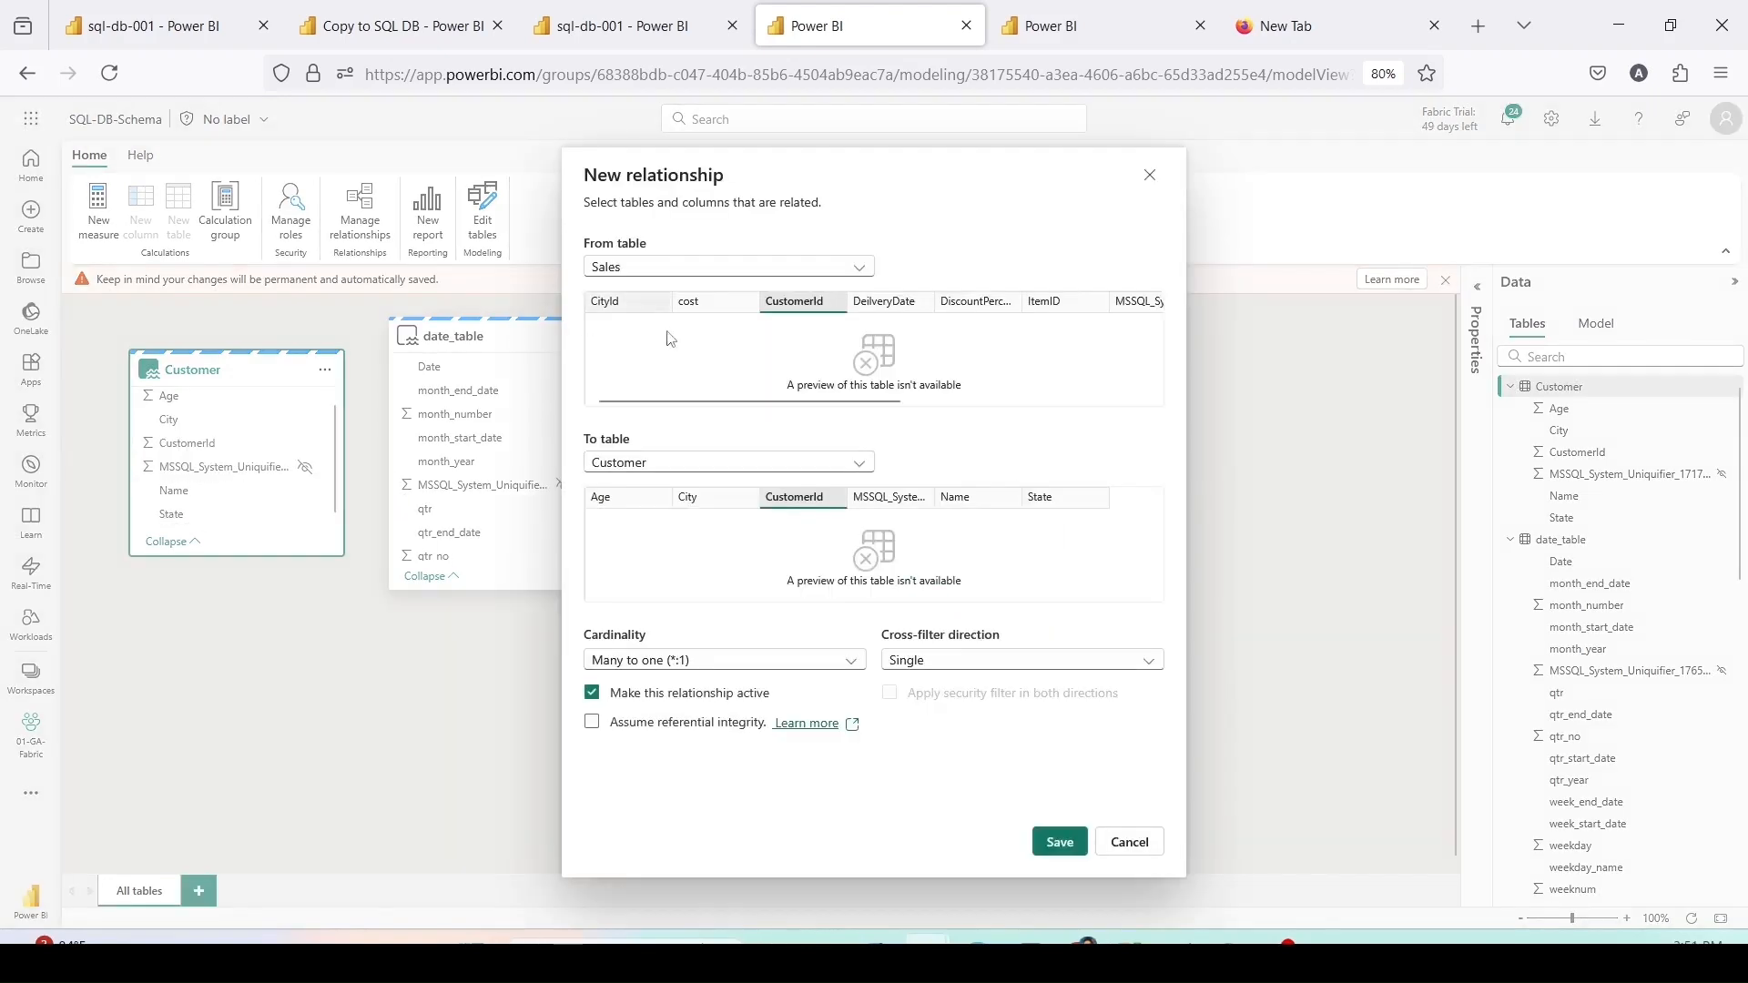
{"action": "left_click", "coordinate": [1060, 843]}
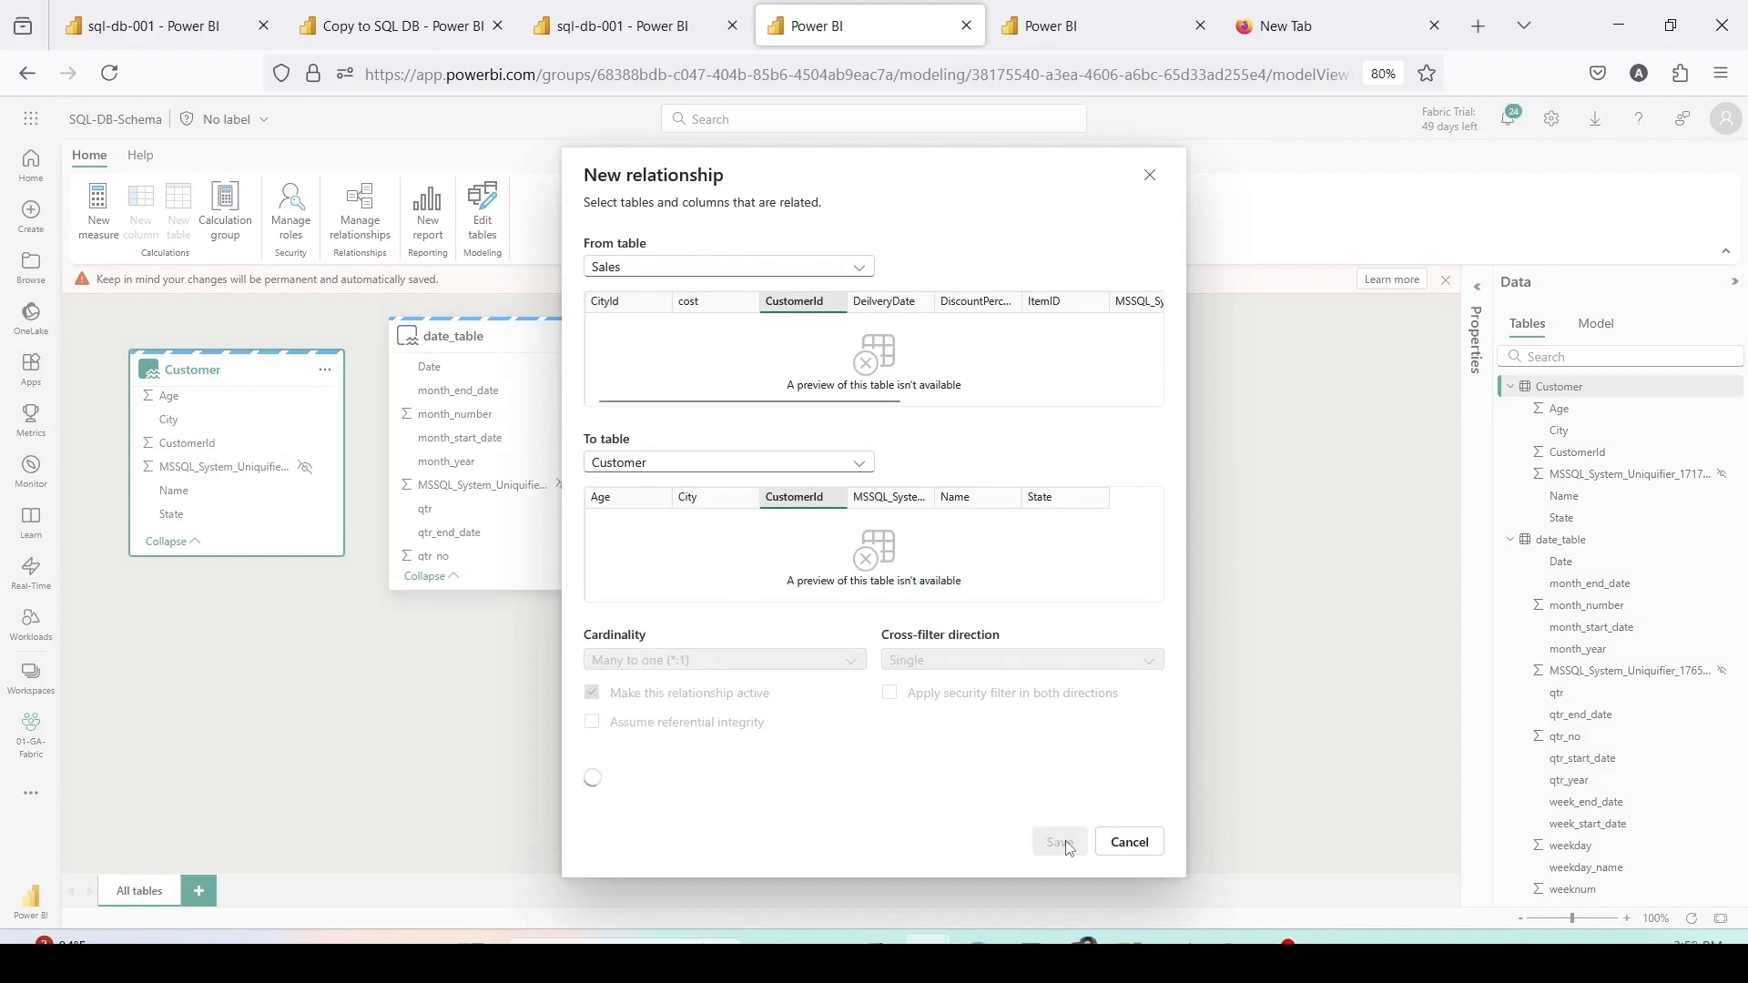
Step: Mark date_table as a date table using its Date column and relate Sales SalesDate to that column
{"action": "scroll", "coordinate": [689, 765], "scroll_direction": "down", "scroll_amount": 1}
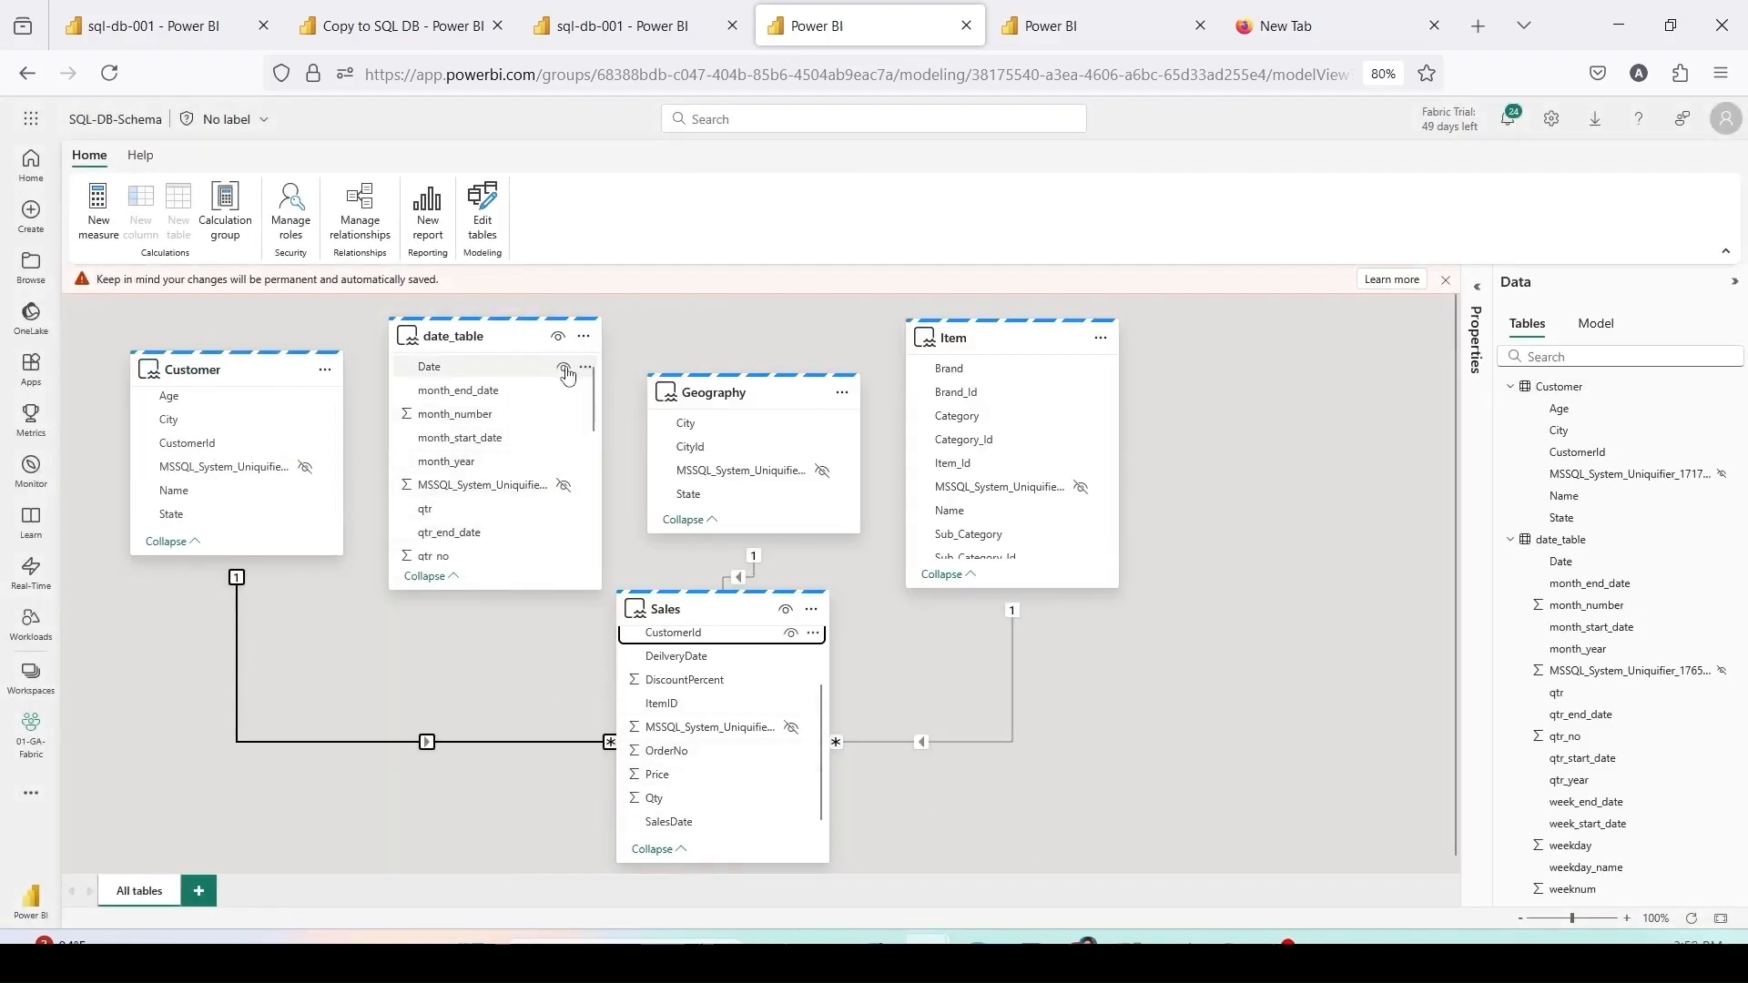
{"action": "left_click", "coordinate": [566, 367]}
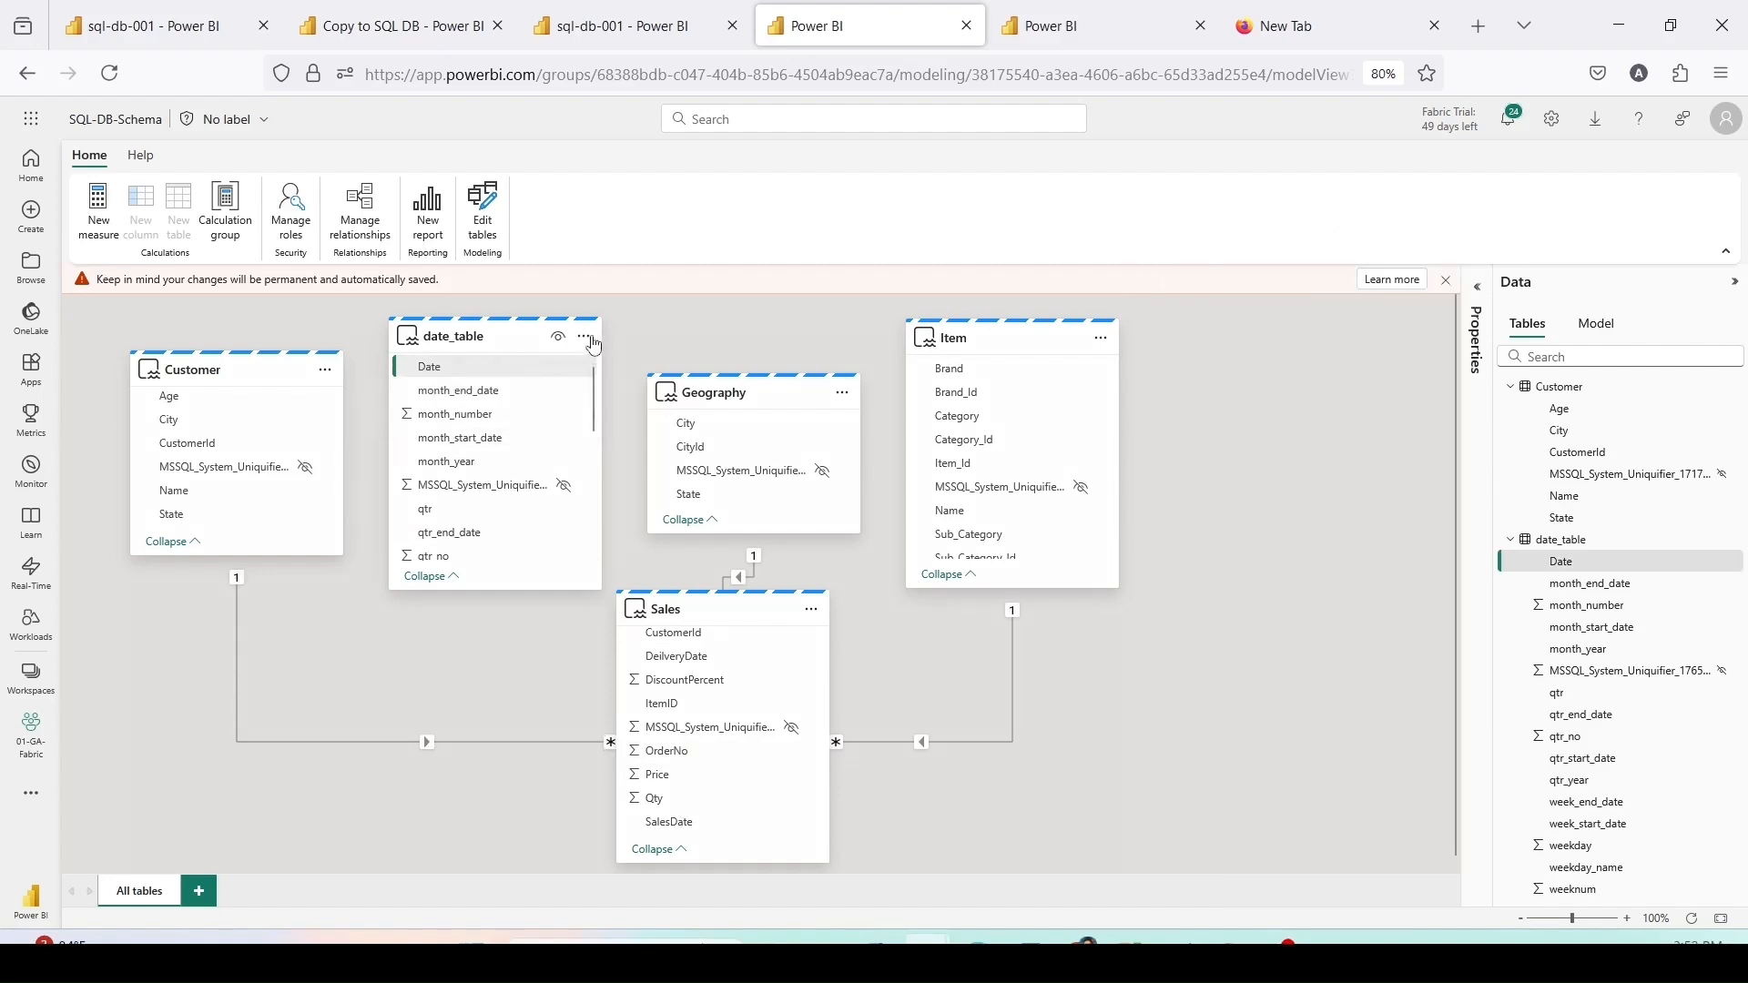
{"action": "left_click", "coordinate": [584, 336]}
{"action": "left_click", "coordinate": [631, 505]}
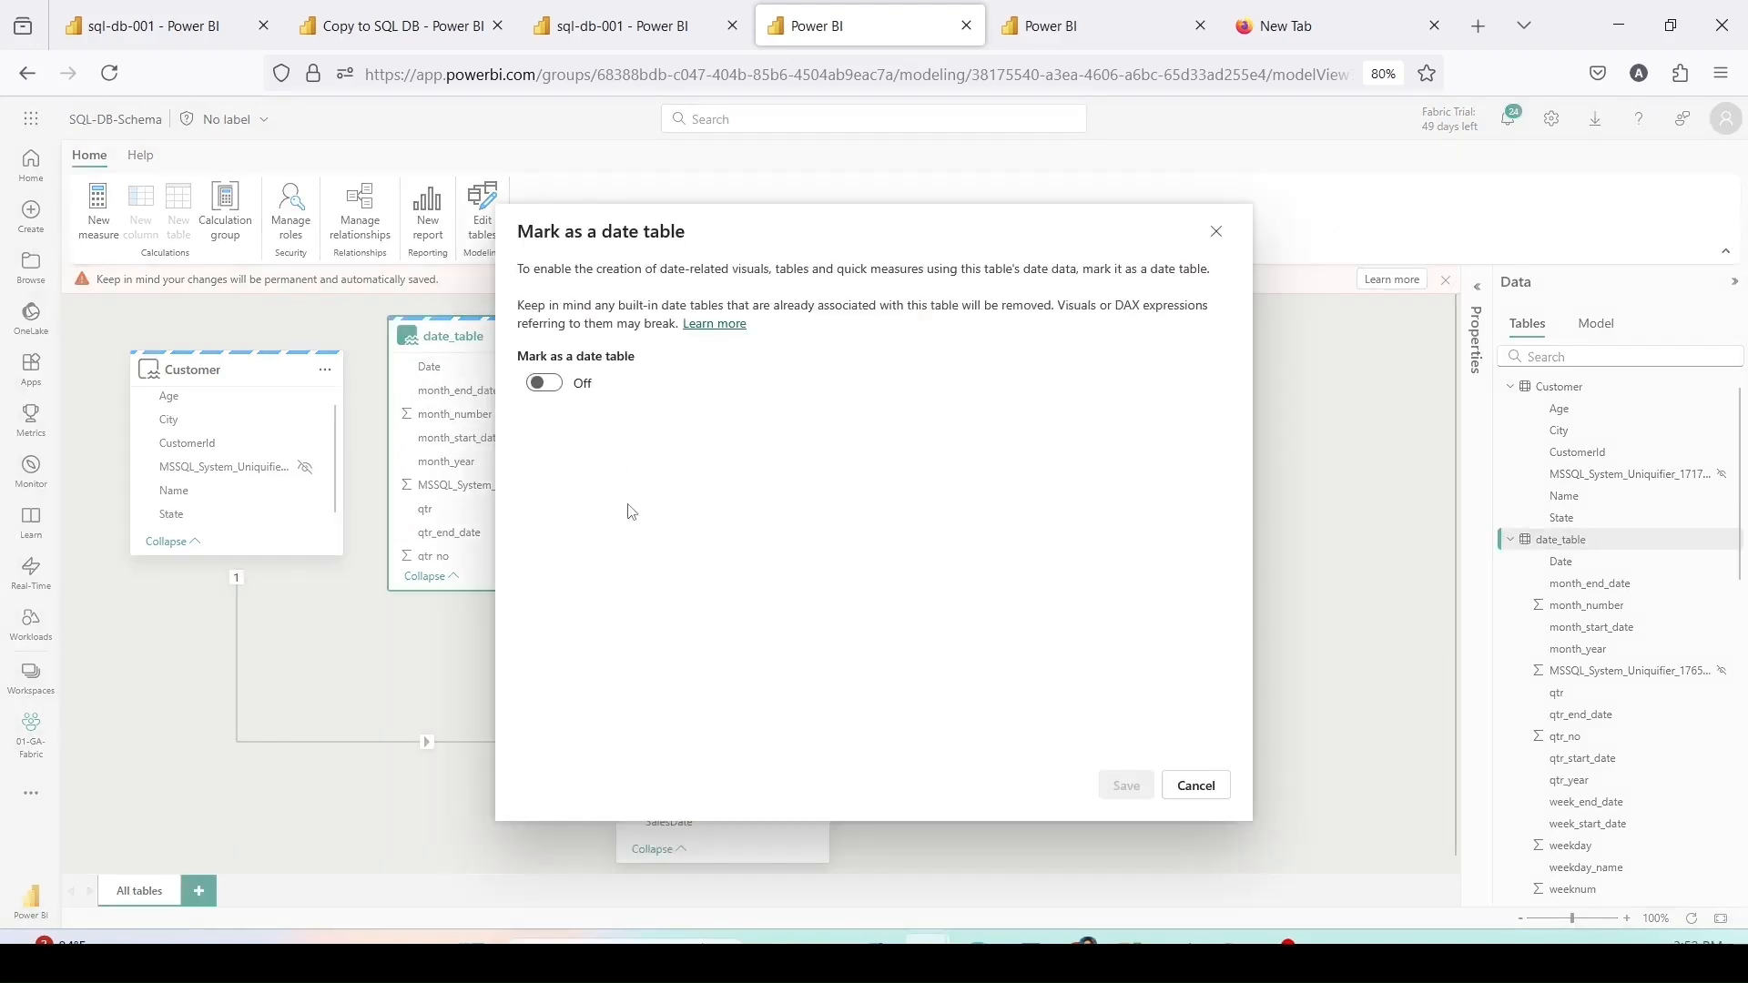
{"action": "left_click", "coordinate": [545, 383]}
{"action": "left_click", "coordinate": [591, 449]}
{"action": "left_click", "coordinate": [566, 484]}
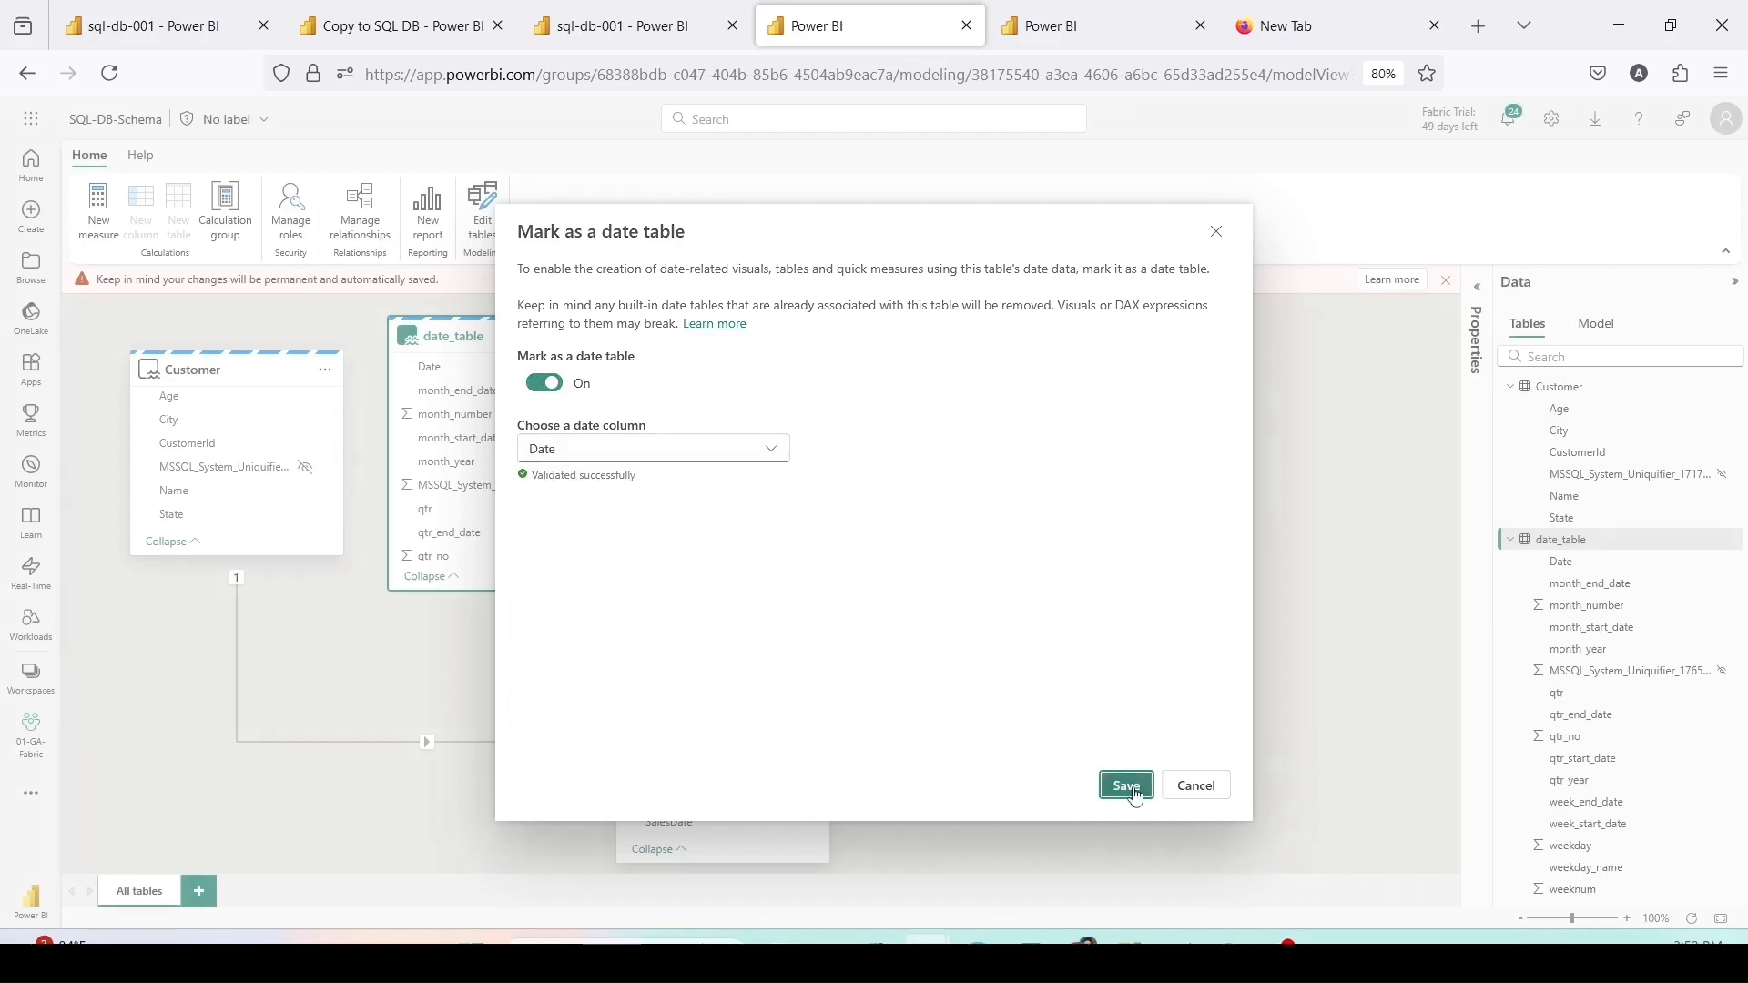
{"action": "left_click", "coordinate": [1126, 785]}
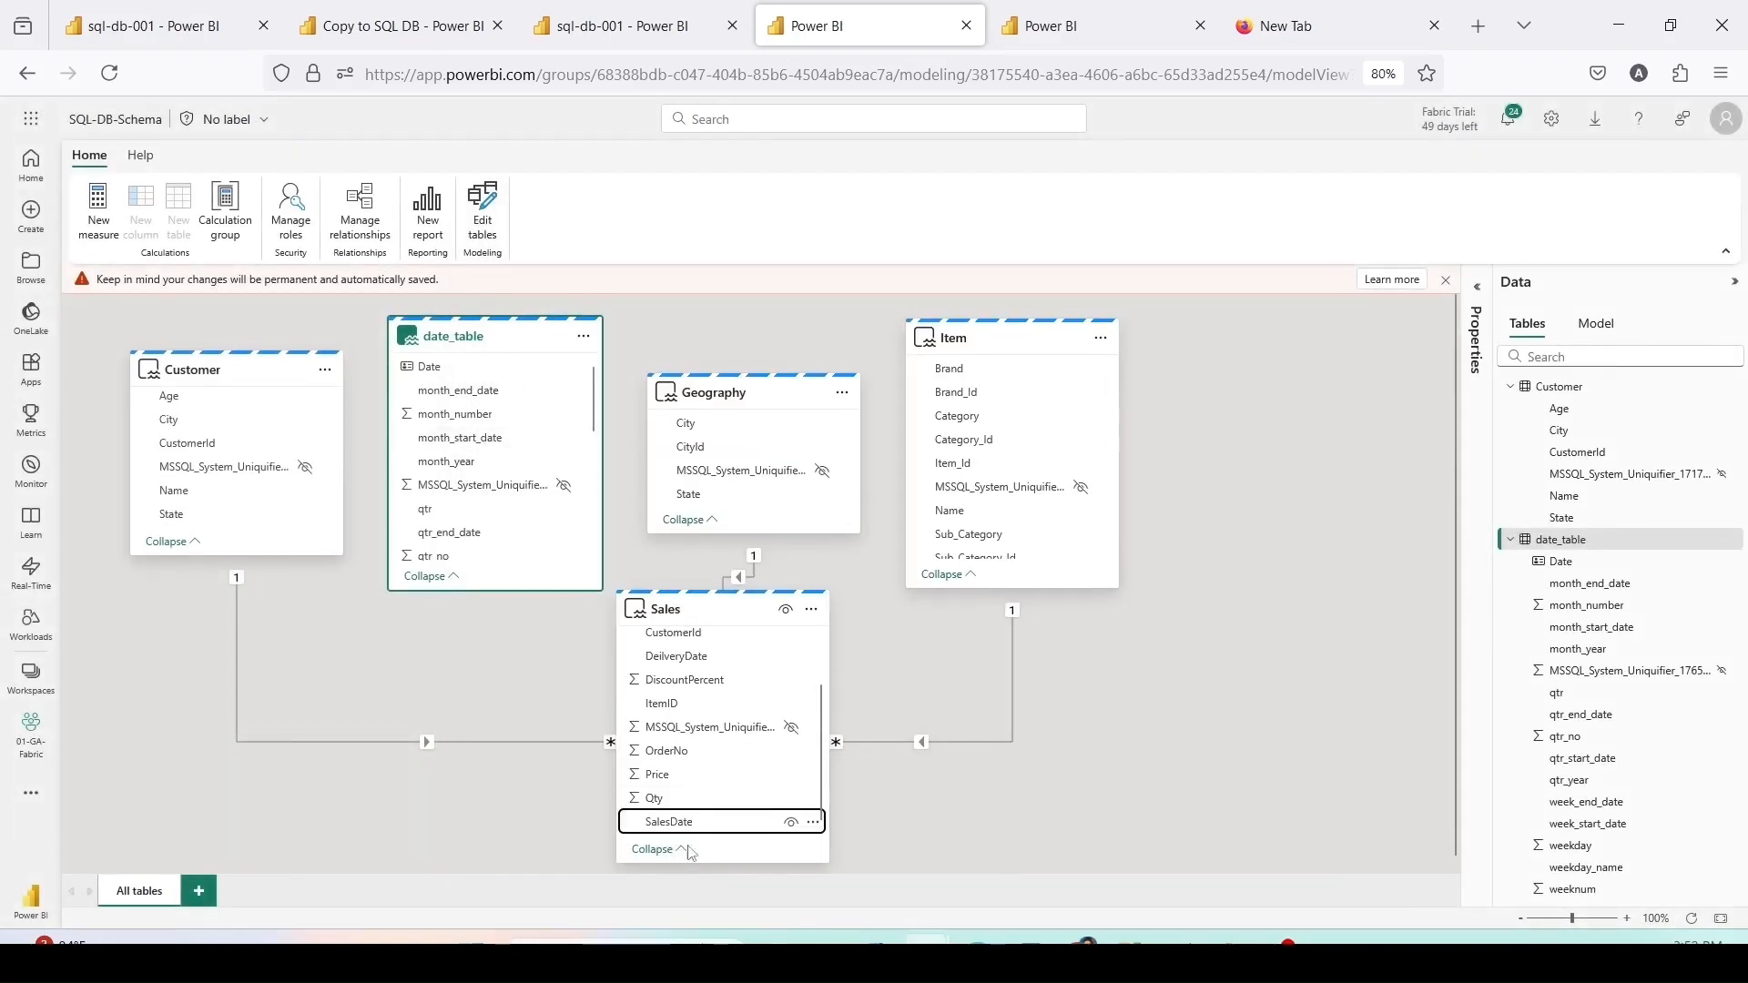
{"action": "left_click_drag", "start_coordinate": [682, 822], "coordinate": [439, 376]}
{"action": "left_click", "coordinate": [1058, 842]}
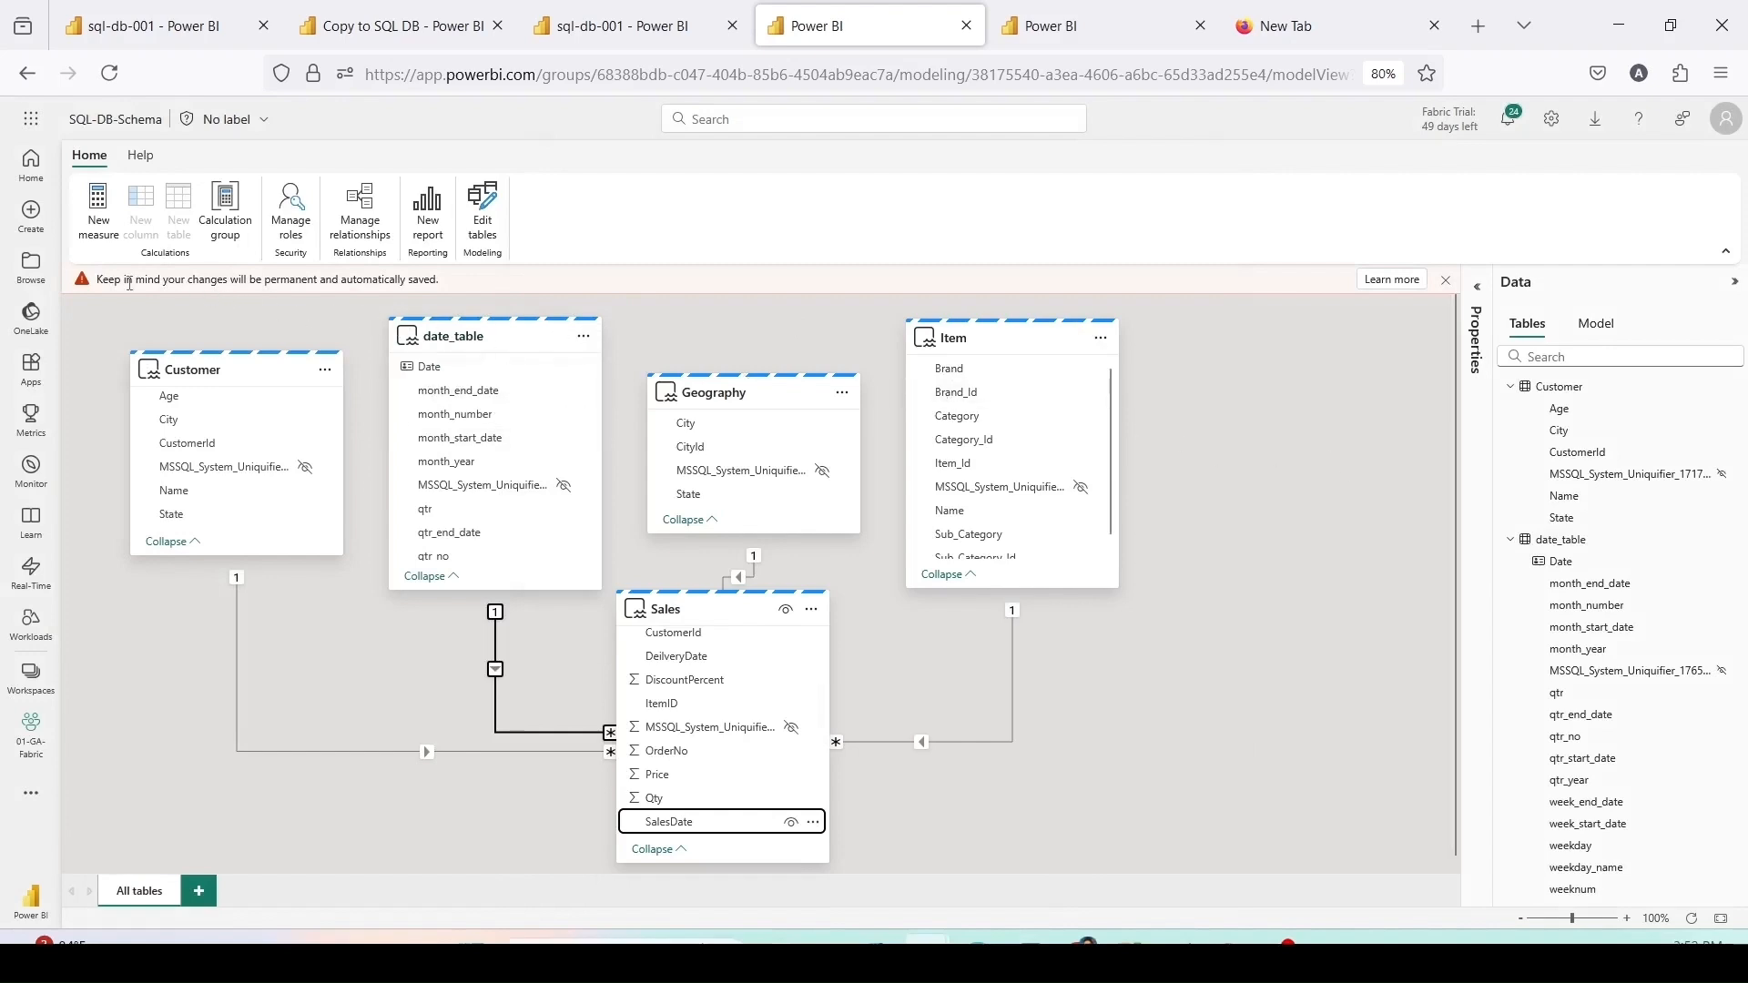
Step: Create the measure Gross = sumx(Sales, Sales[Qty]* Sales[Price]) in the Sales table
{"action": "left_click", "coordinate": [693, 619]}
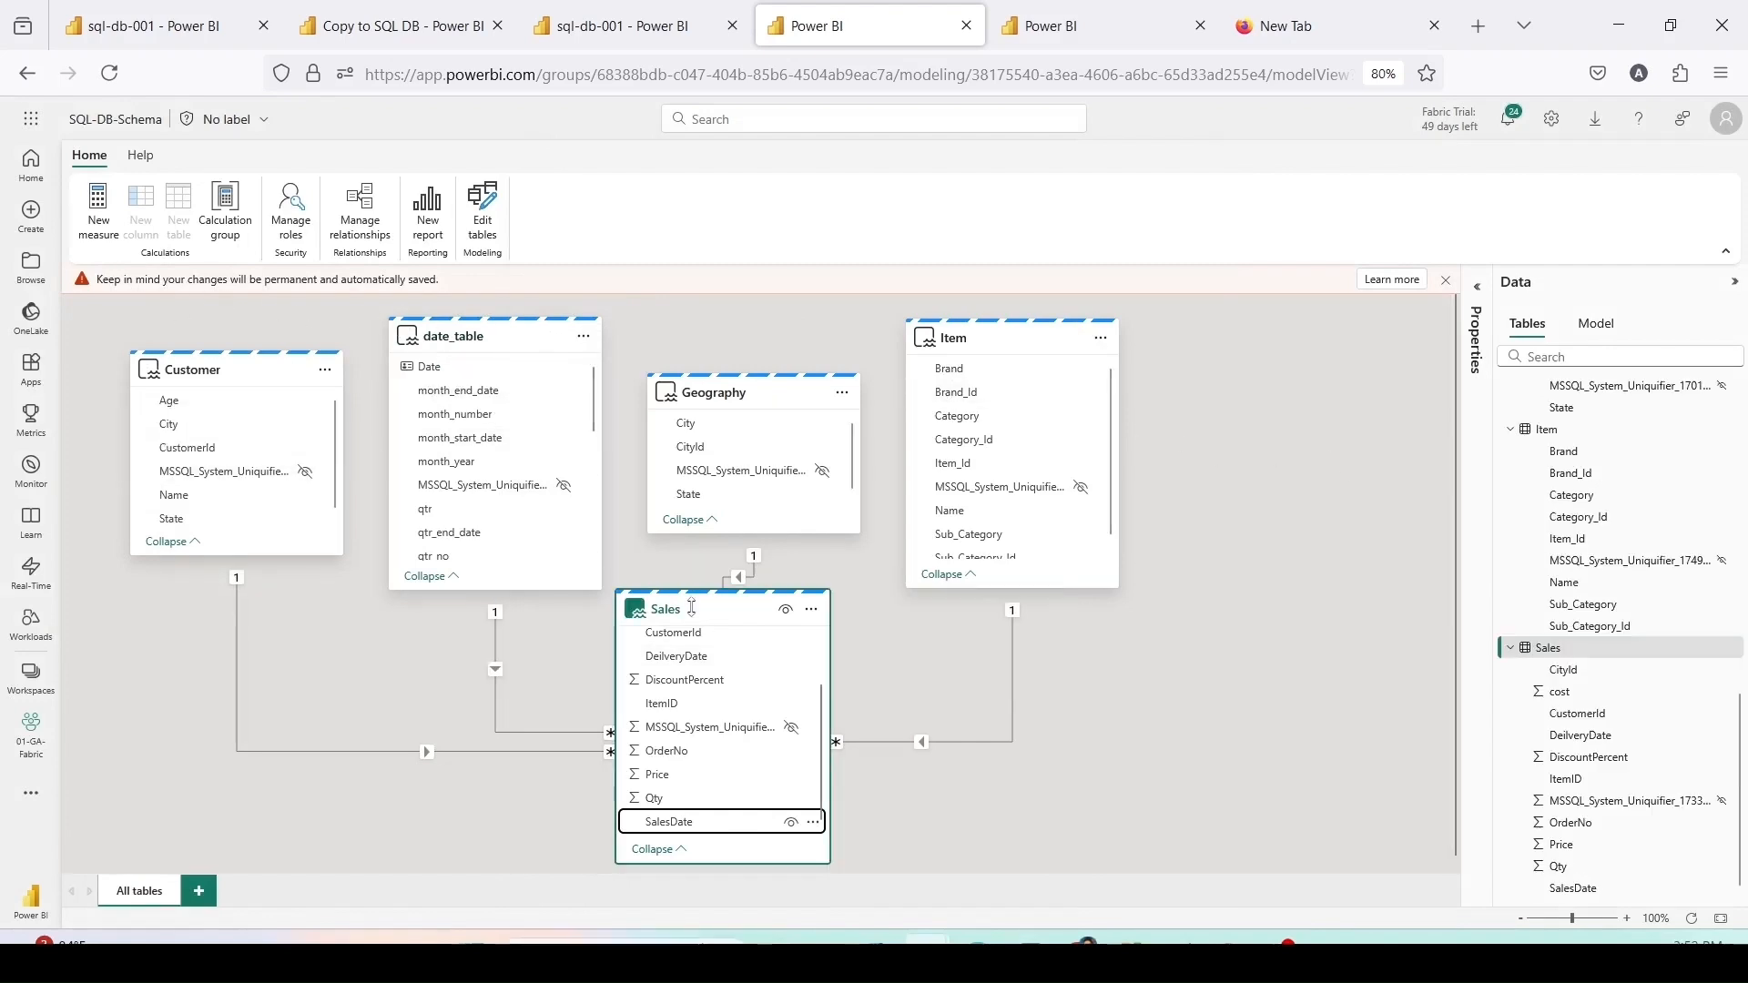
{"action": "left_click", "coordinate": [95, 216]}
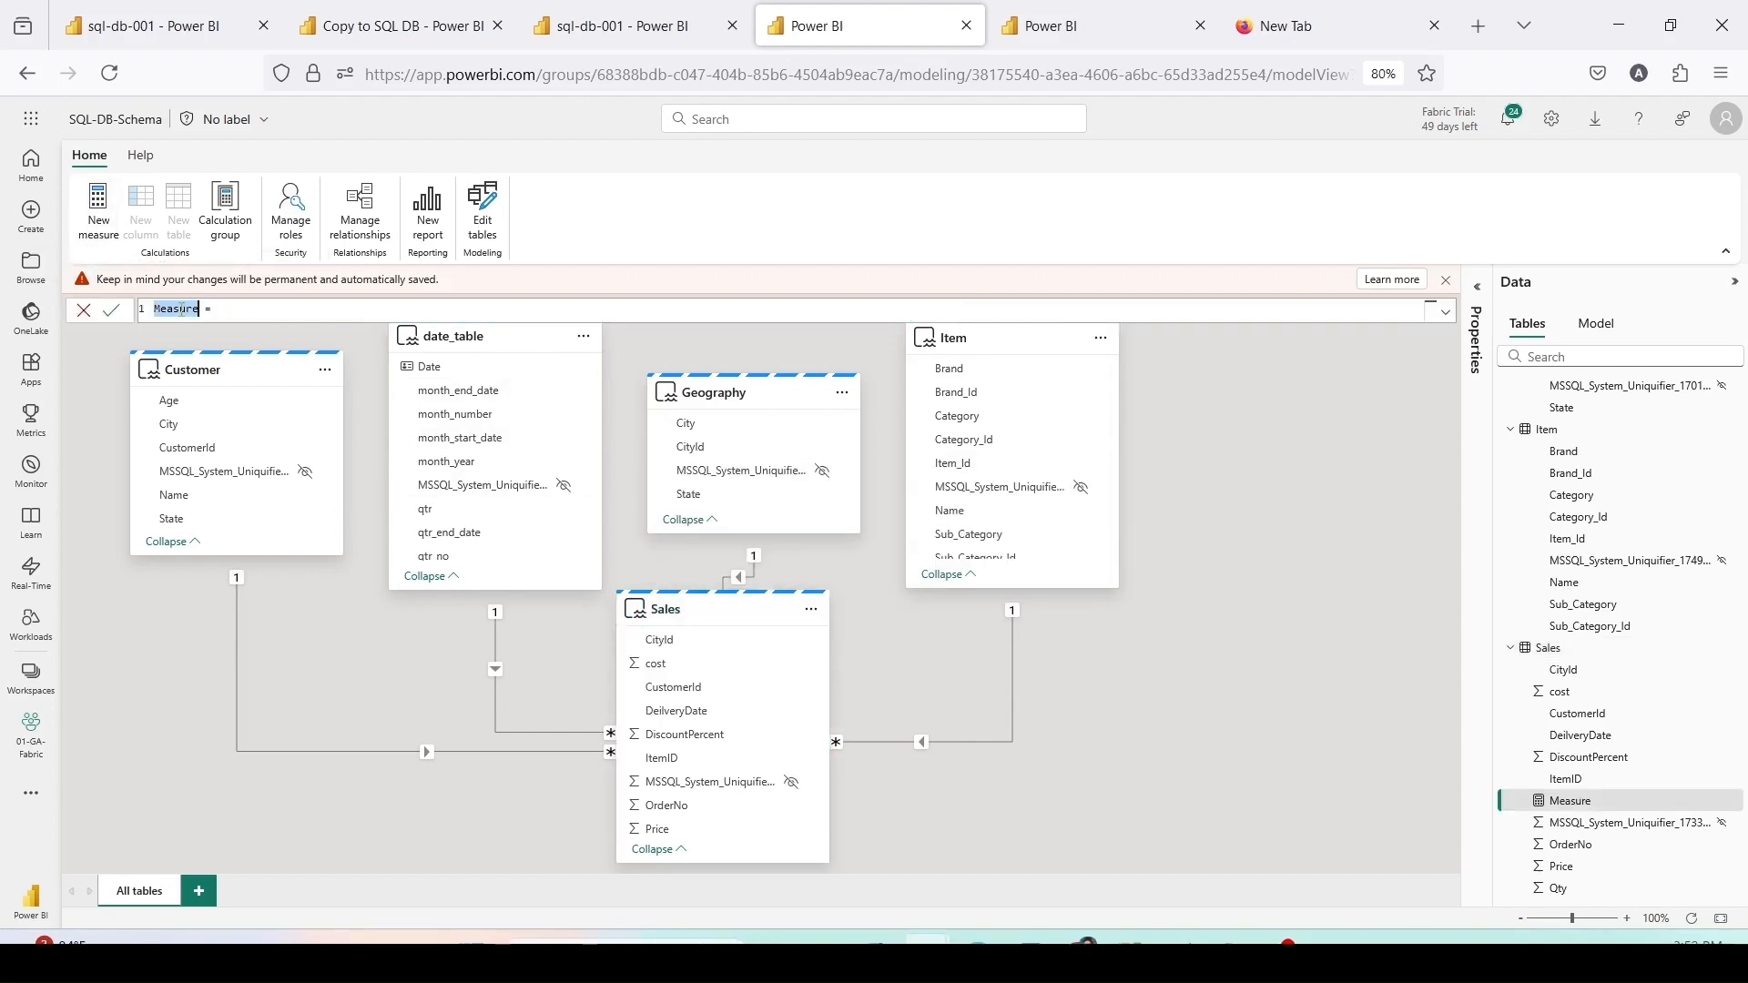
{"action": "type", "text": "Gross = sumx(Sales, qt"}
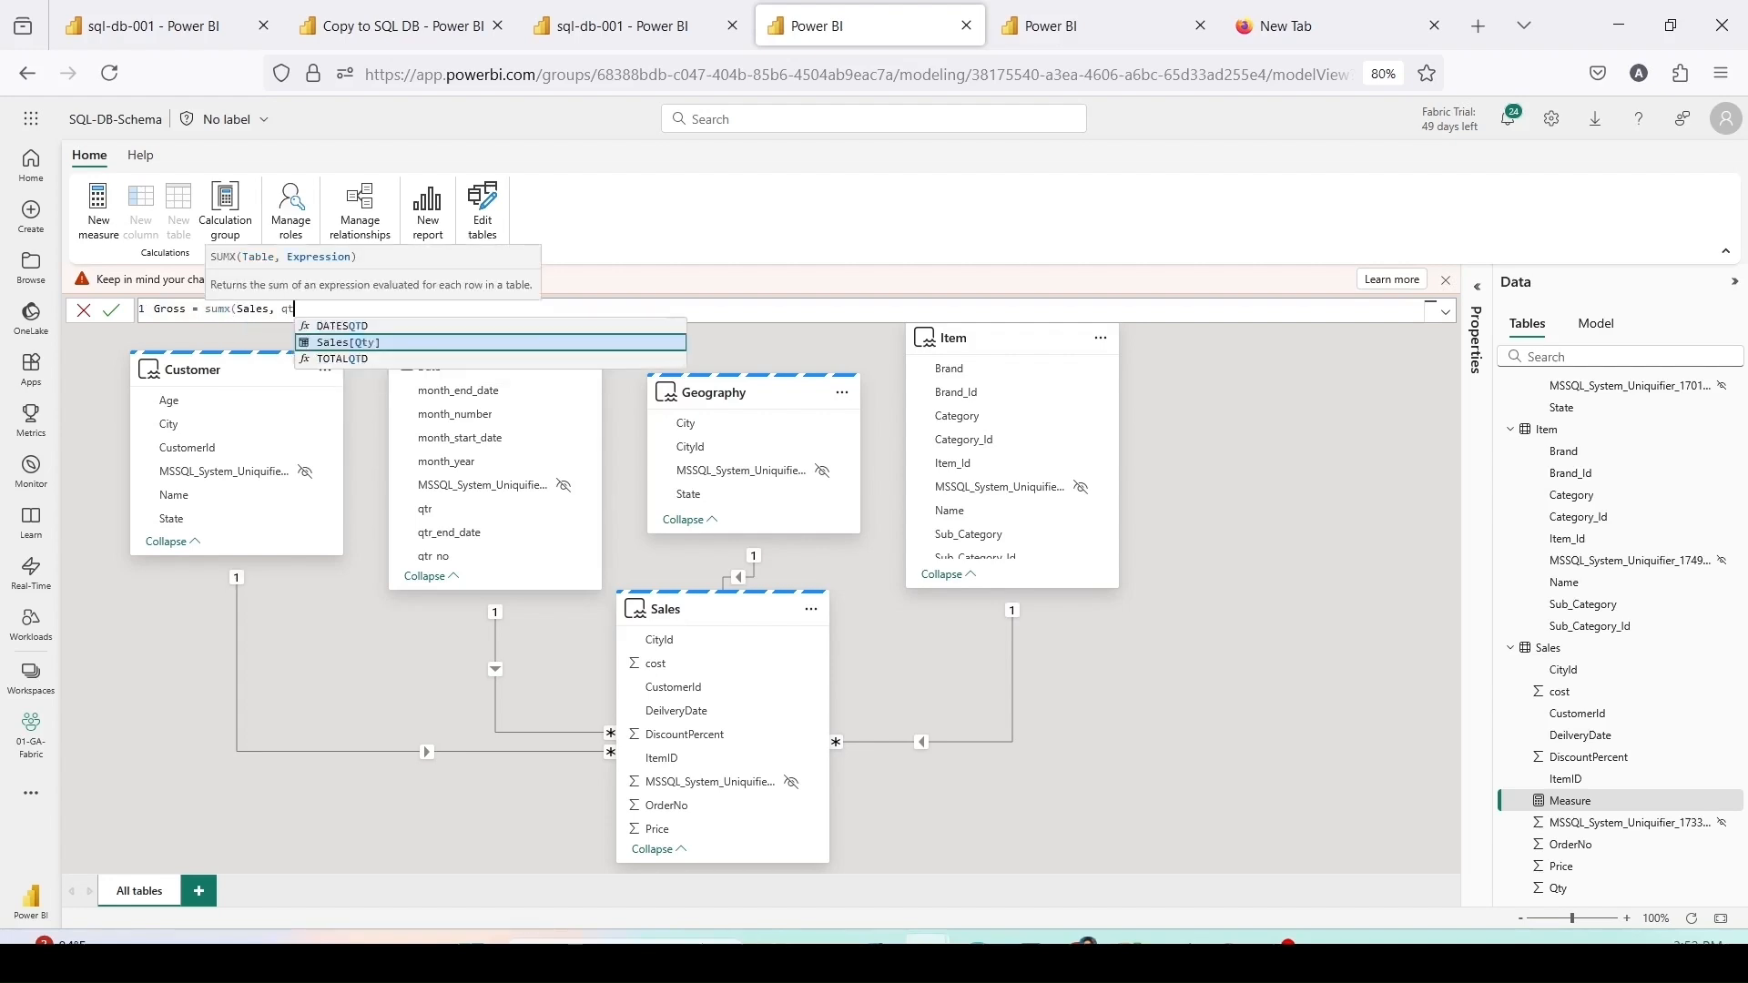
{"action": "key", "text": "Tab"}
{"action": "type", "text": "* pr"}
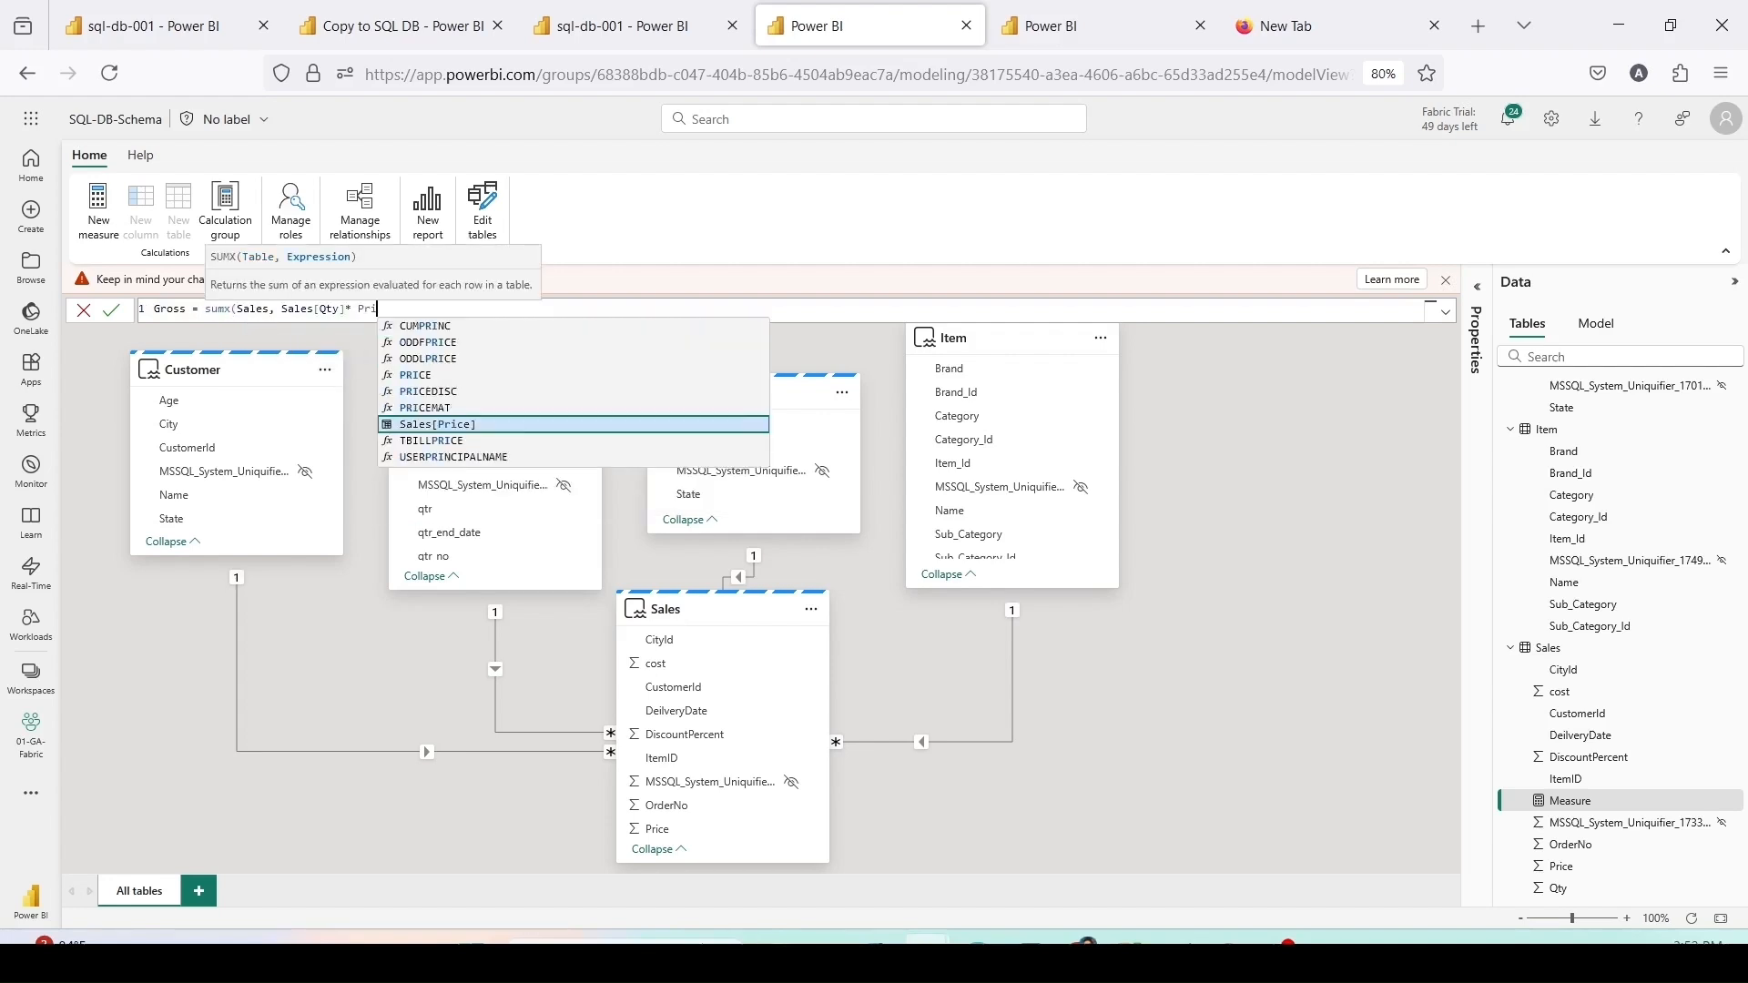
{"action": "key", "text": "Tab"}
{"action": "type", "text": ")"}
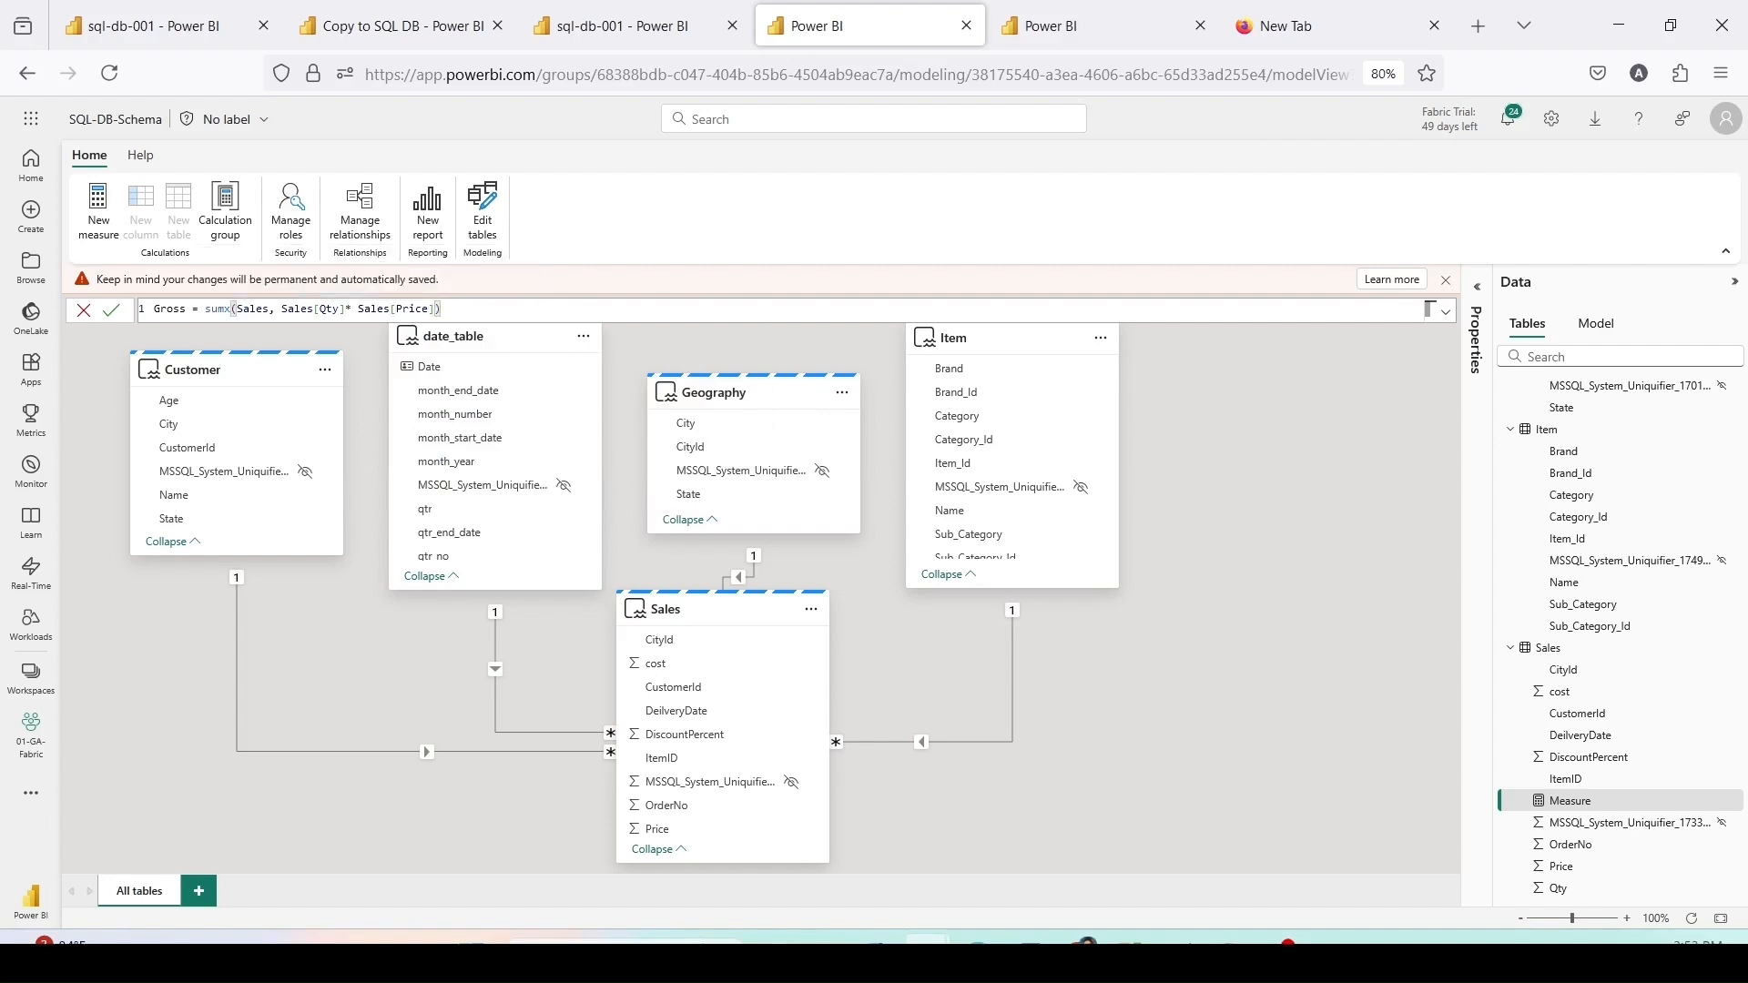
{"action": "key", "text": "Return"}
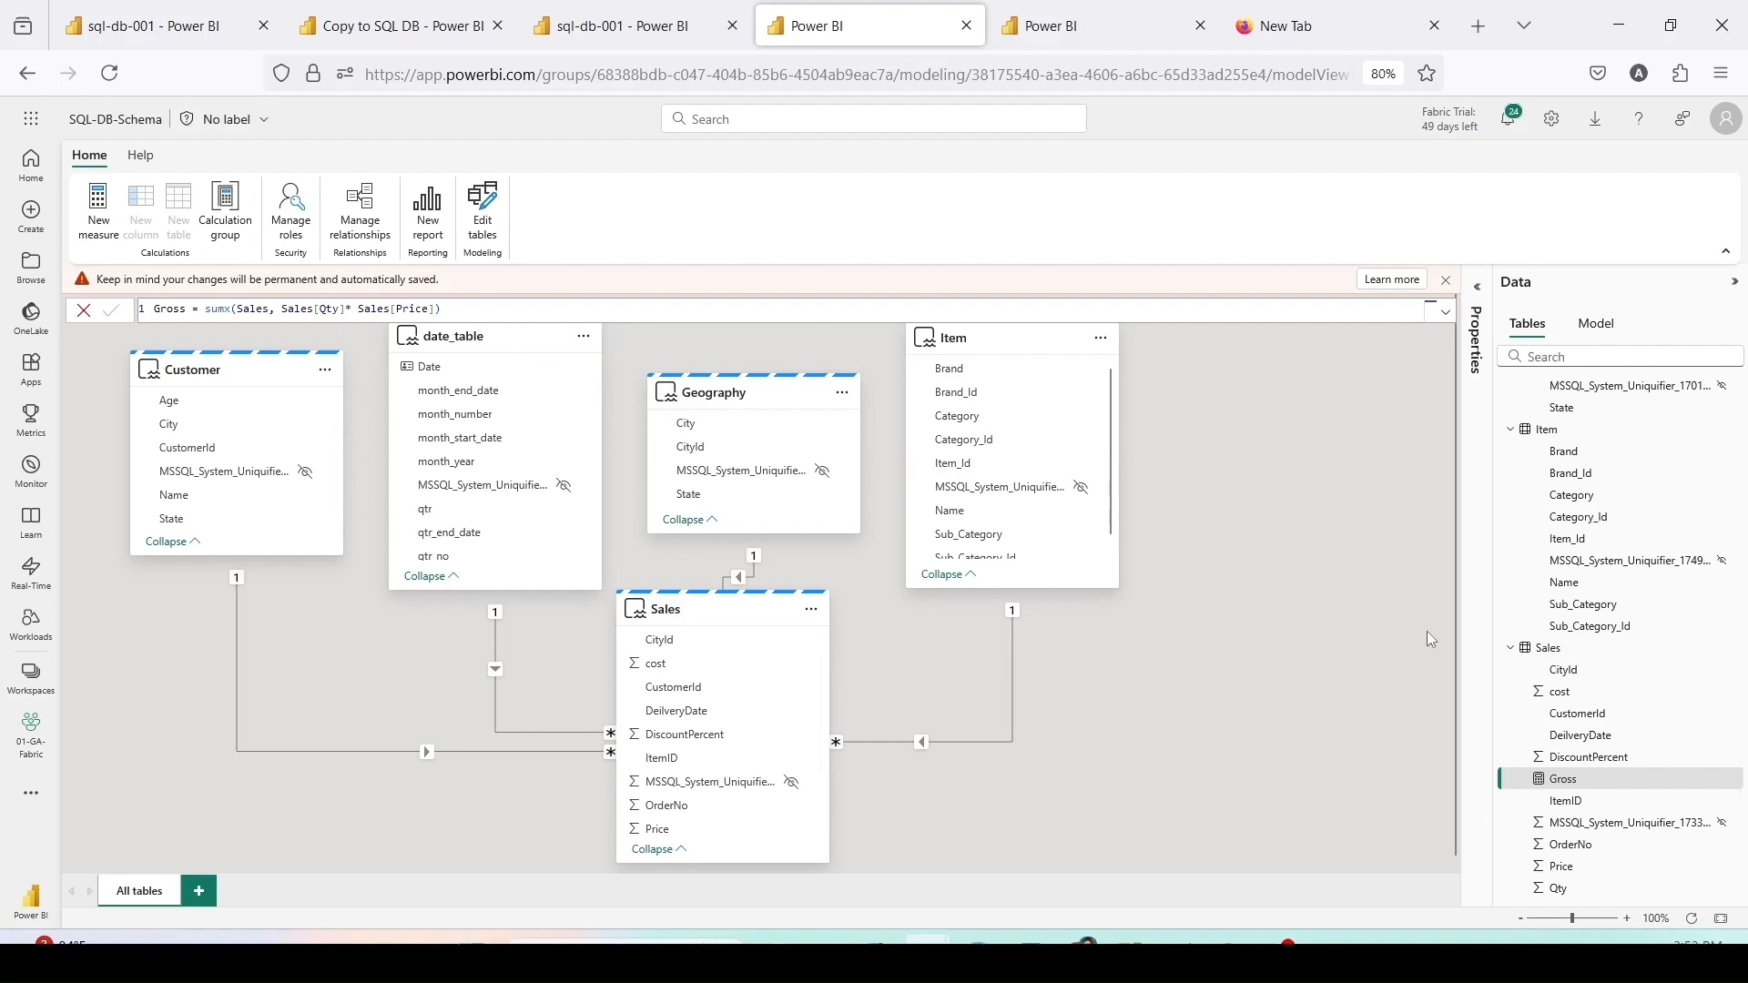
{"action": "left_click", "coordinate": [1283, 537]}
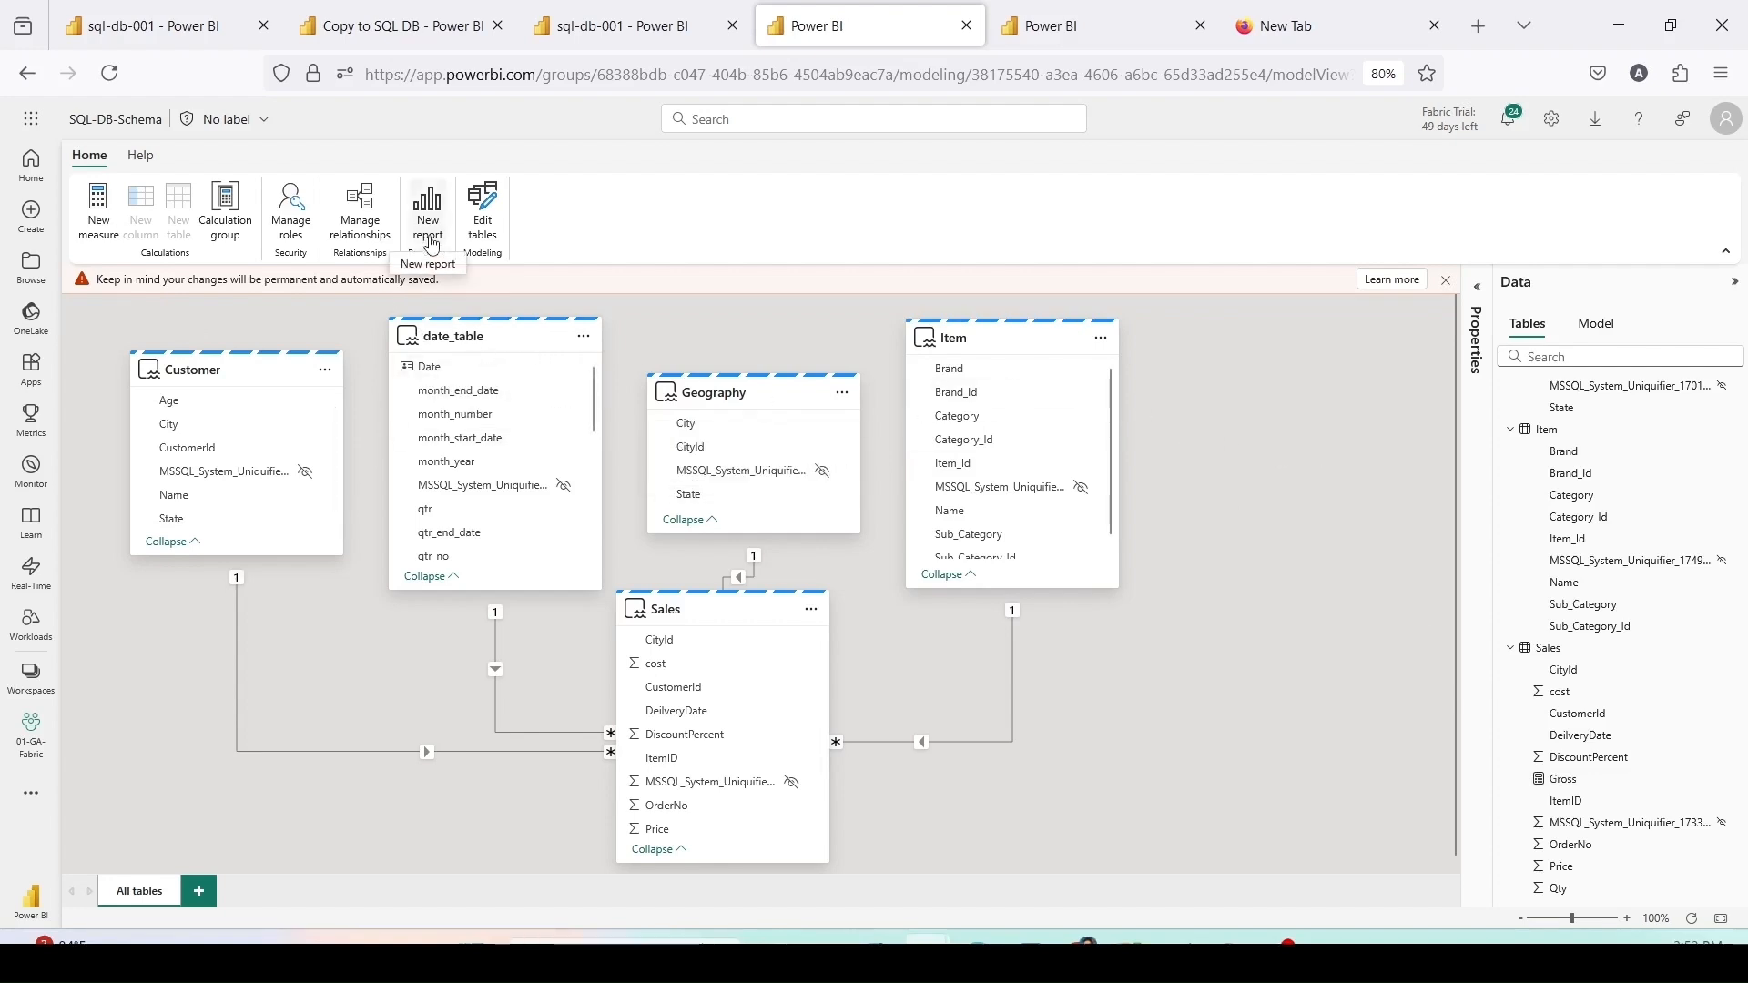
Step: Create a new report from the model with a table of Item Brand and Sales Gross, enlarged to fit all brands
{"action": "left_click", "coordinate": [432, 246]}
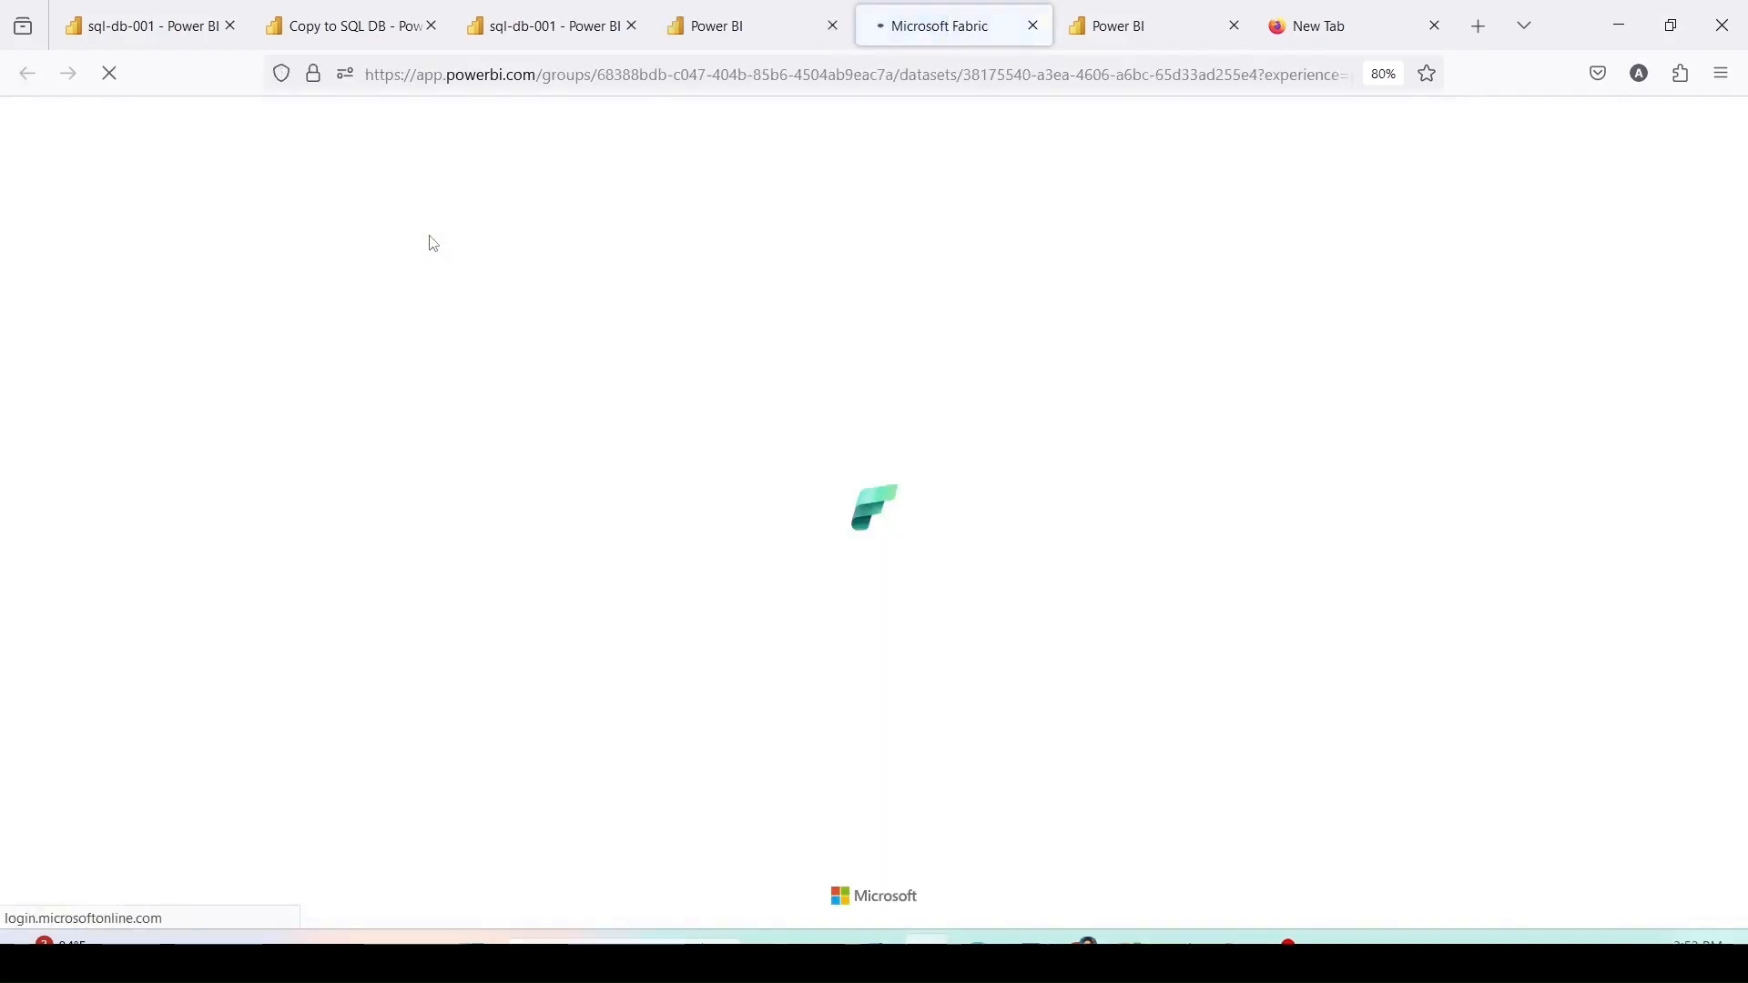
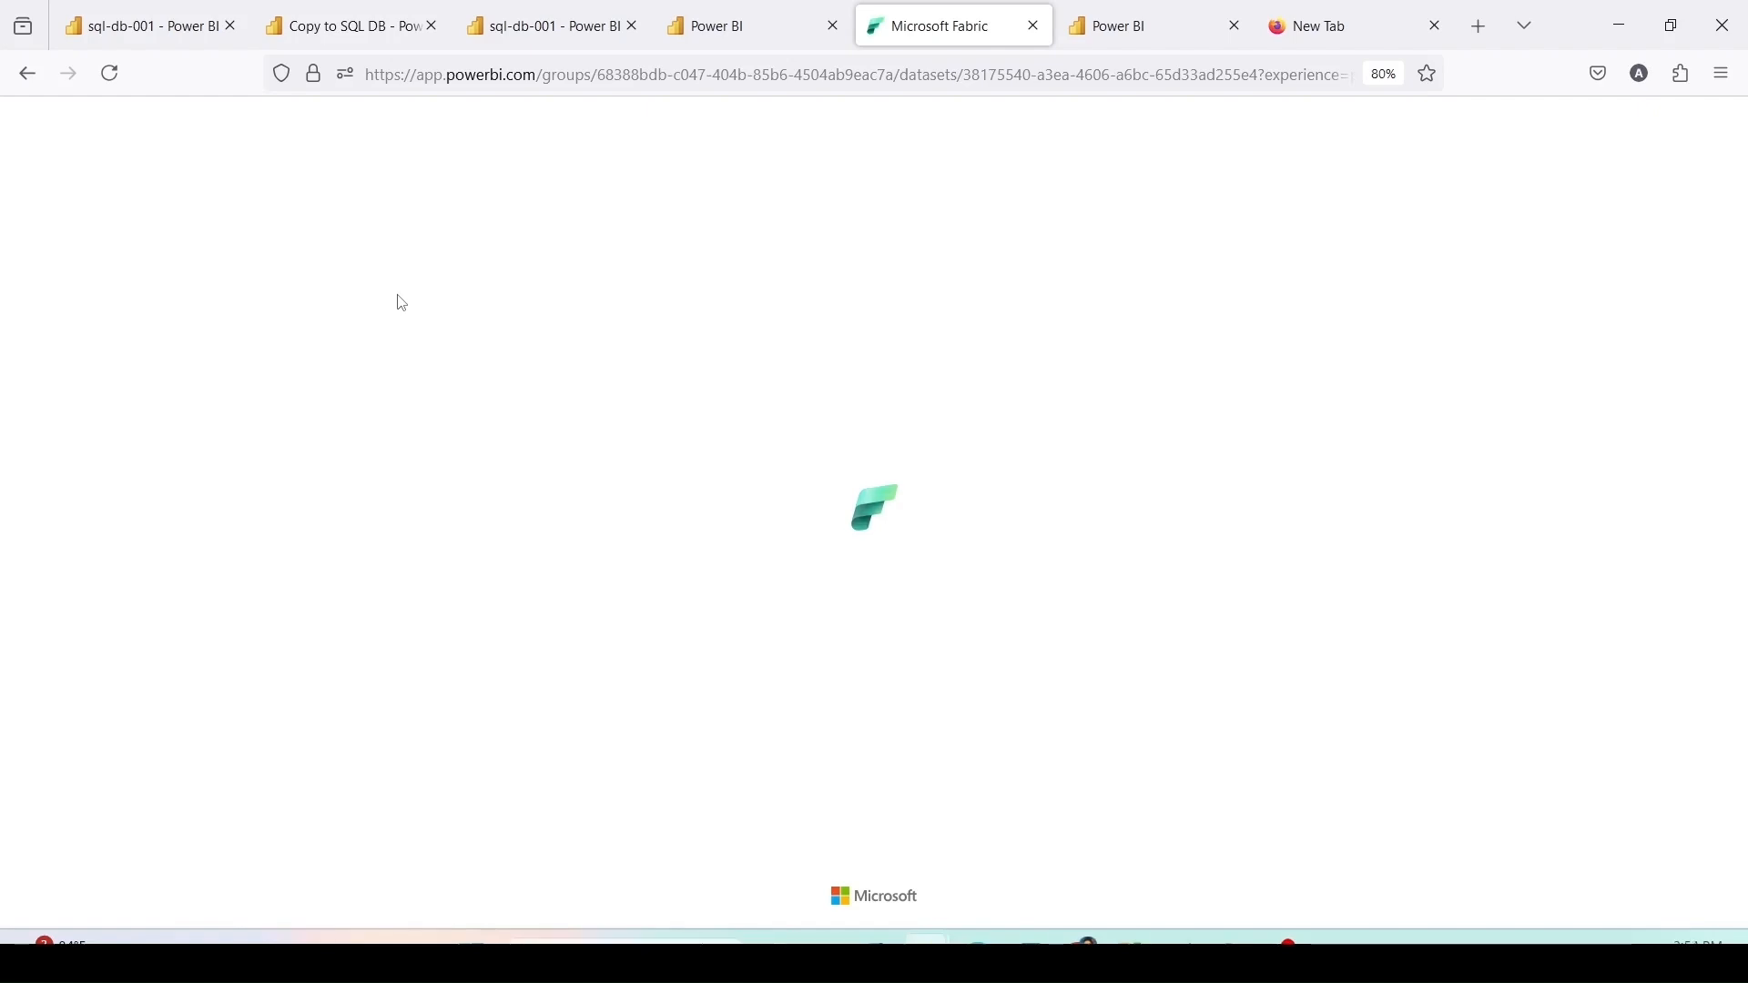
{"action": "left_click", "coordinate": [868, 85]}
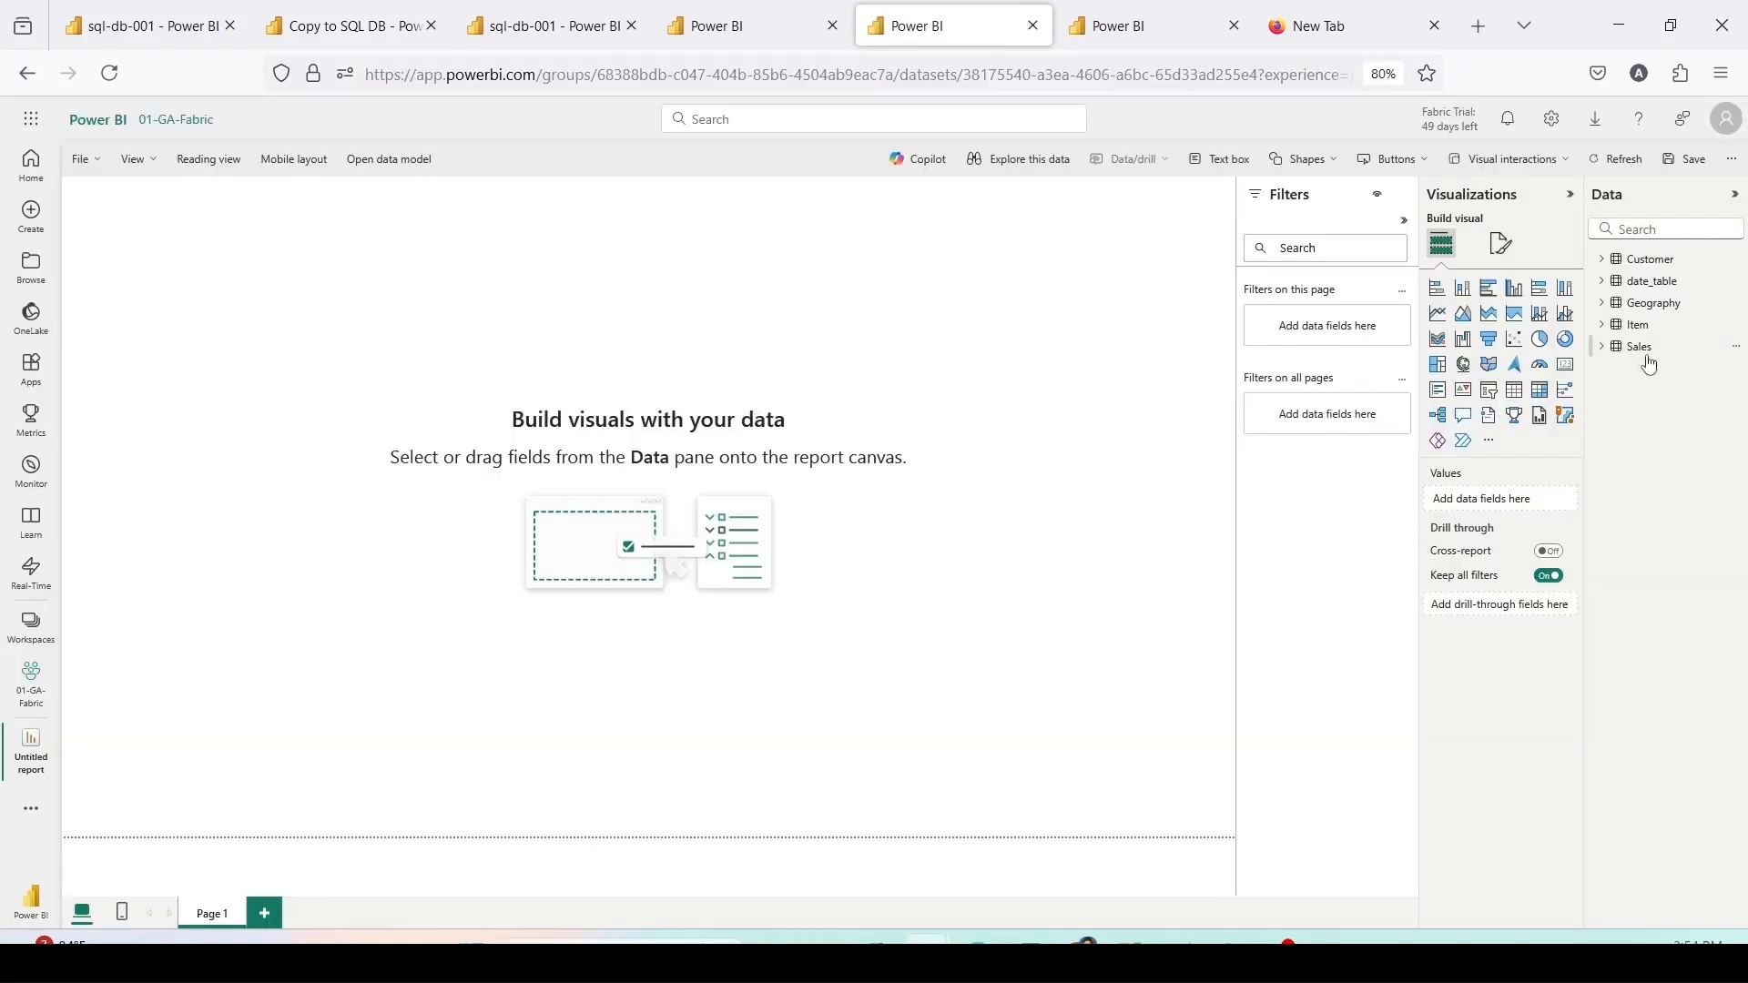
{"action": "left_click", "coordinate": [1603, 328]}
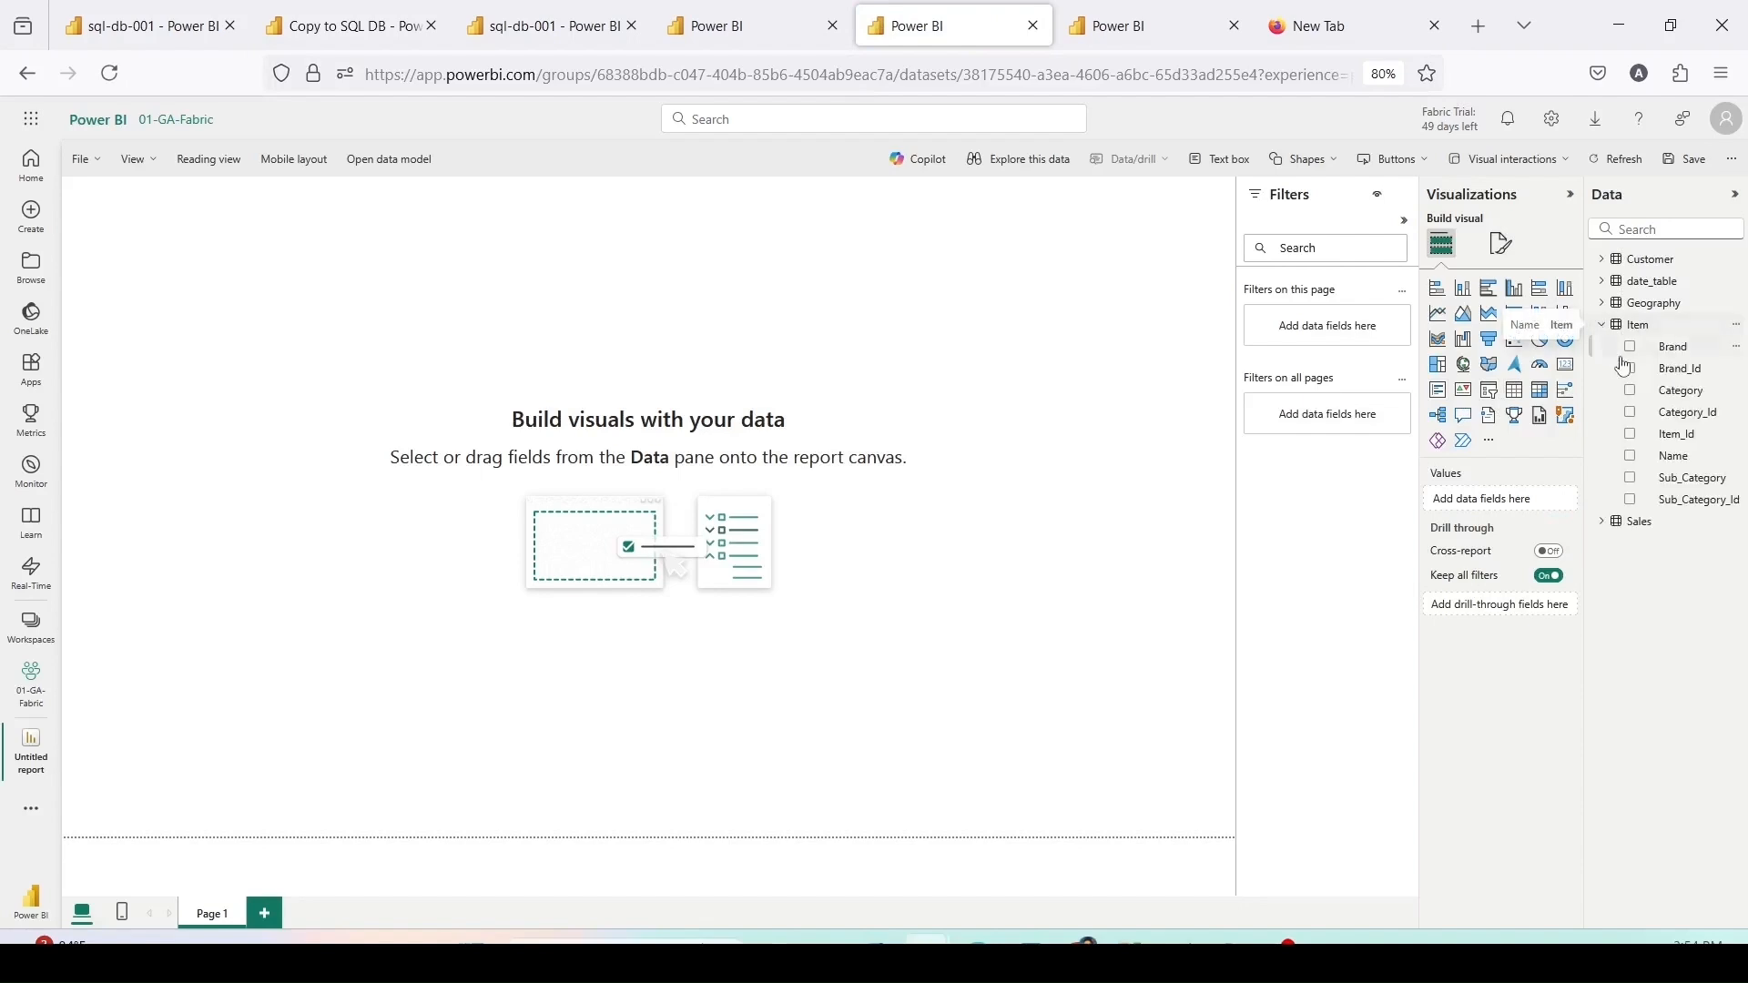
{"action": "left_click_drag", "start_coordinate": [1672, 355], "coordinate": [343, 379]}
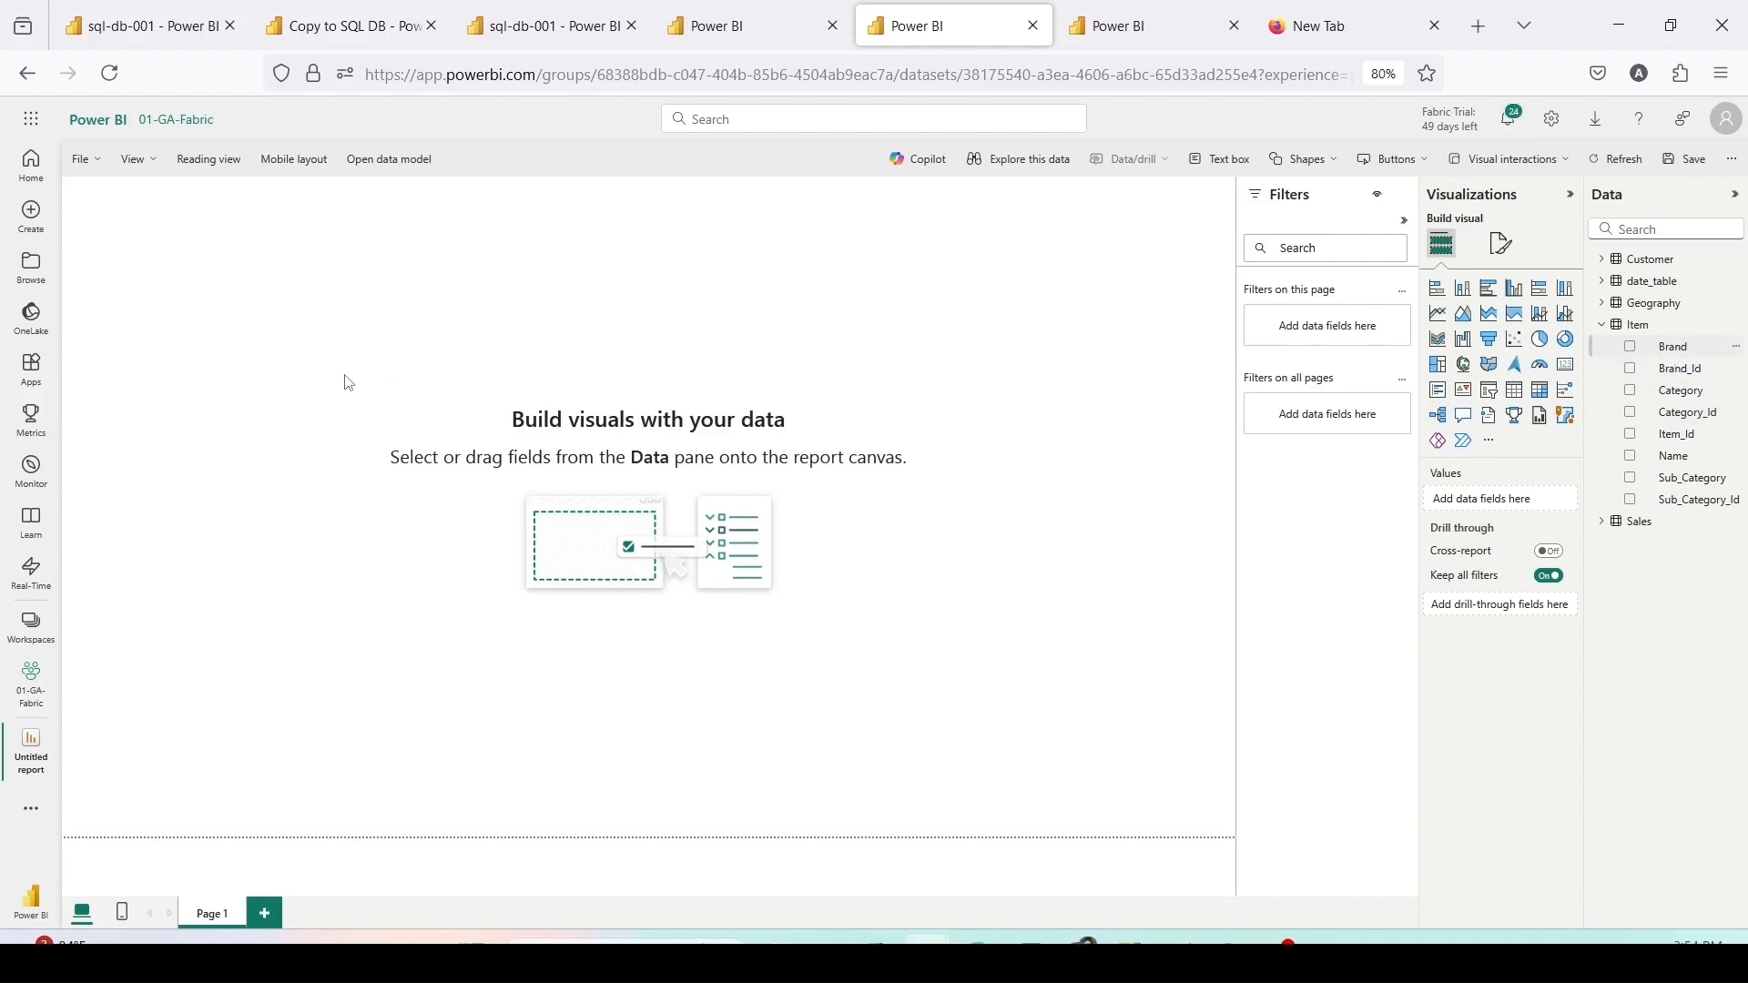
{"action": "left_click", "coordinate": [1600, 522]}
{"action": "left_click_drag", "start_coordinate": [1665, 660], "coordinate": [355, 388]}
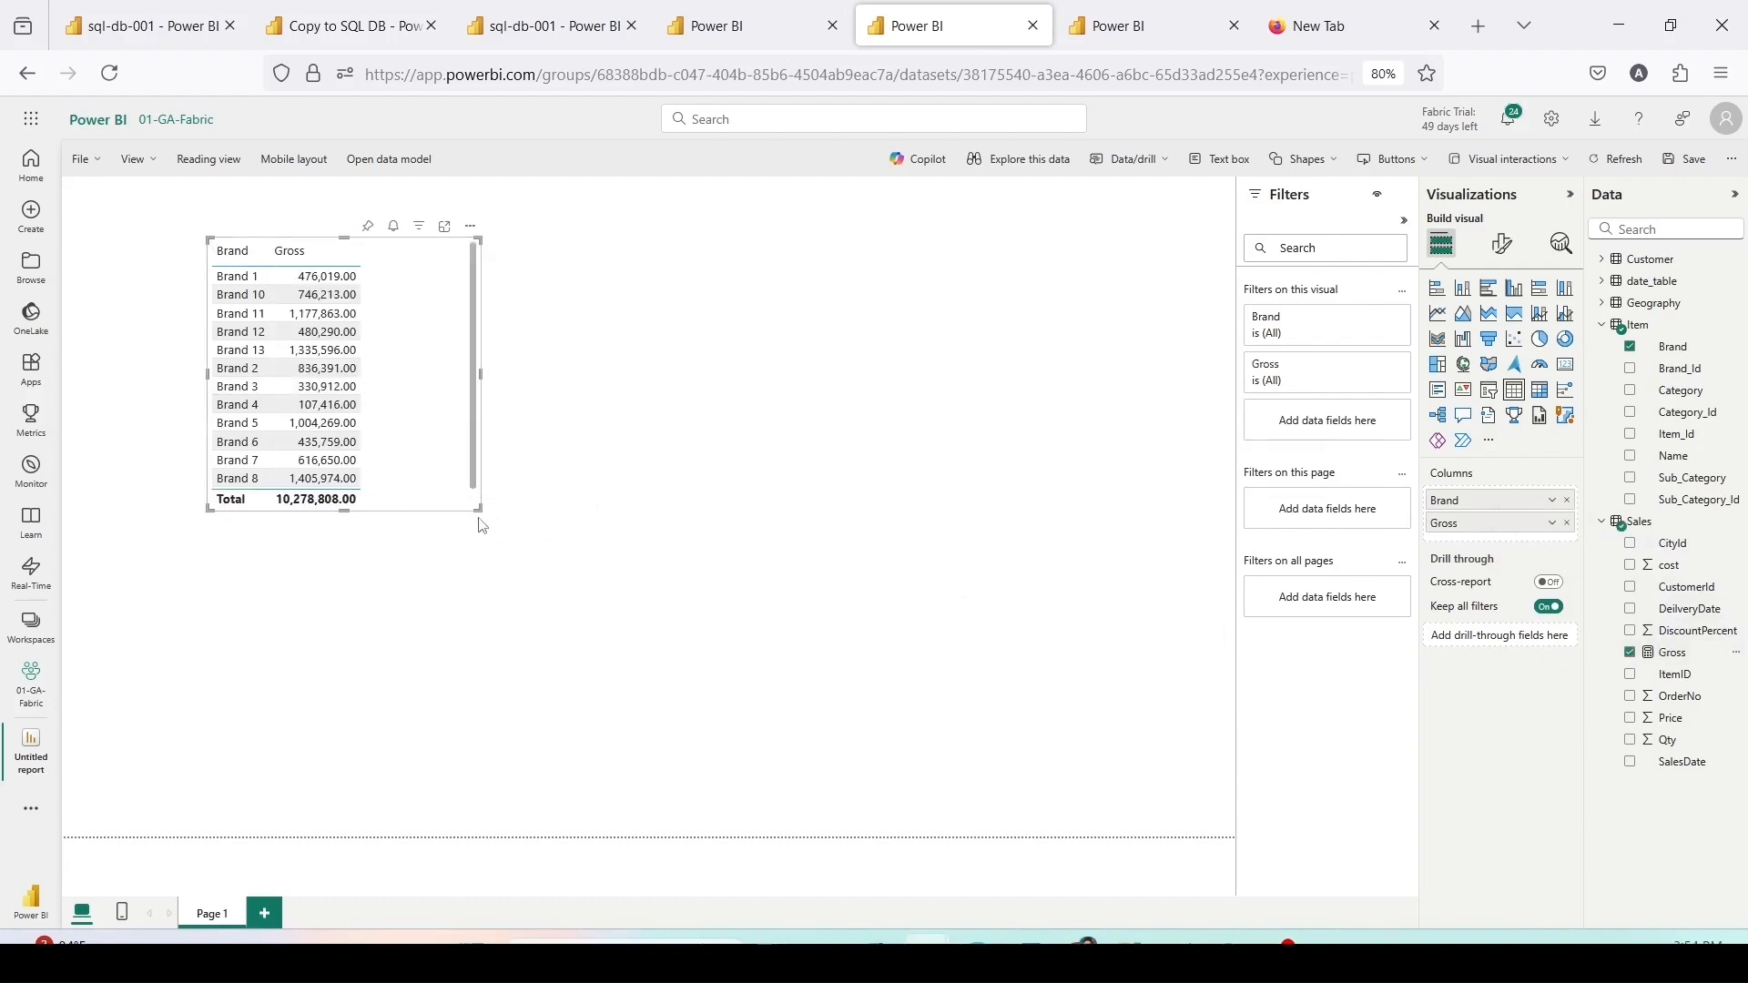
{"action": "left_click_drag", "start_coordinate": [480, 510], "coordinate": [517, 599]}
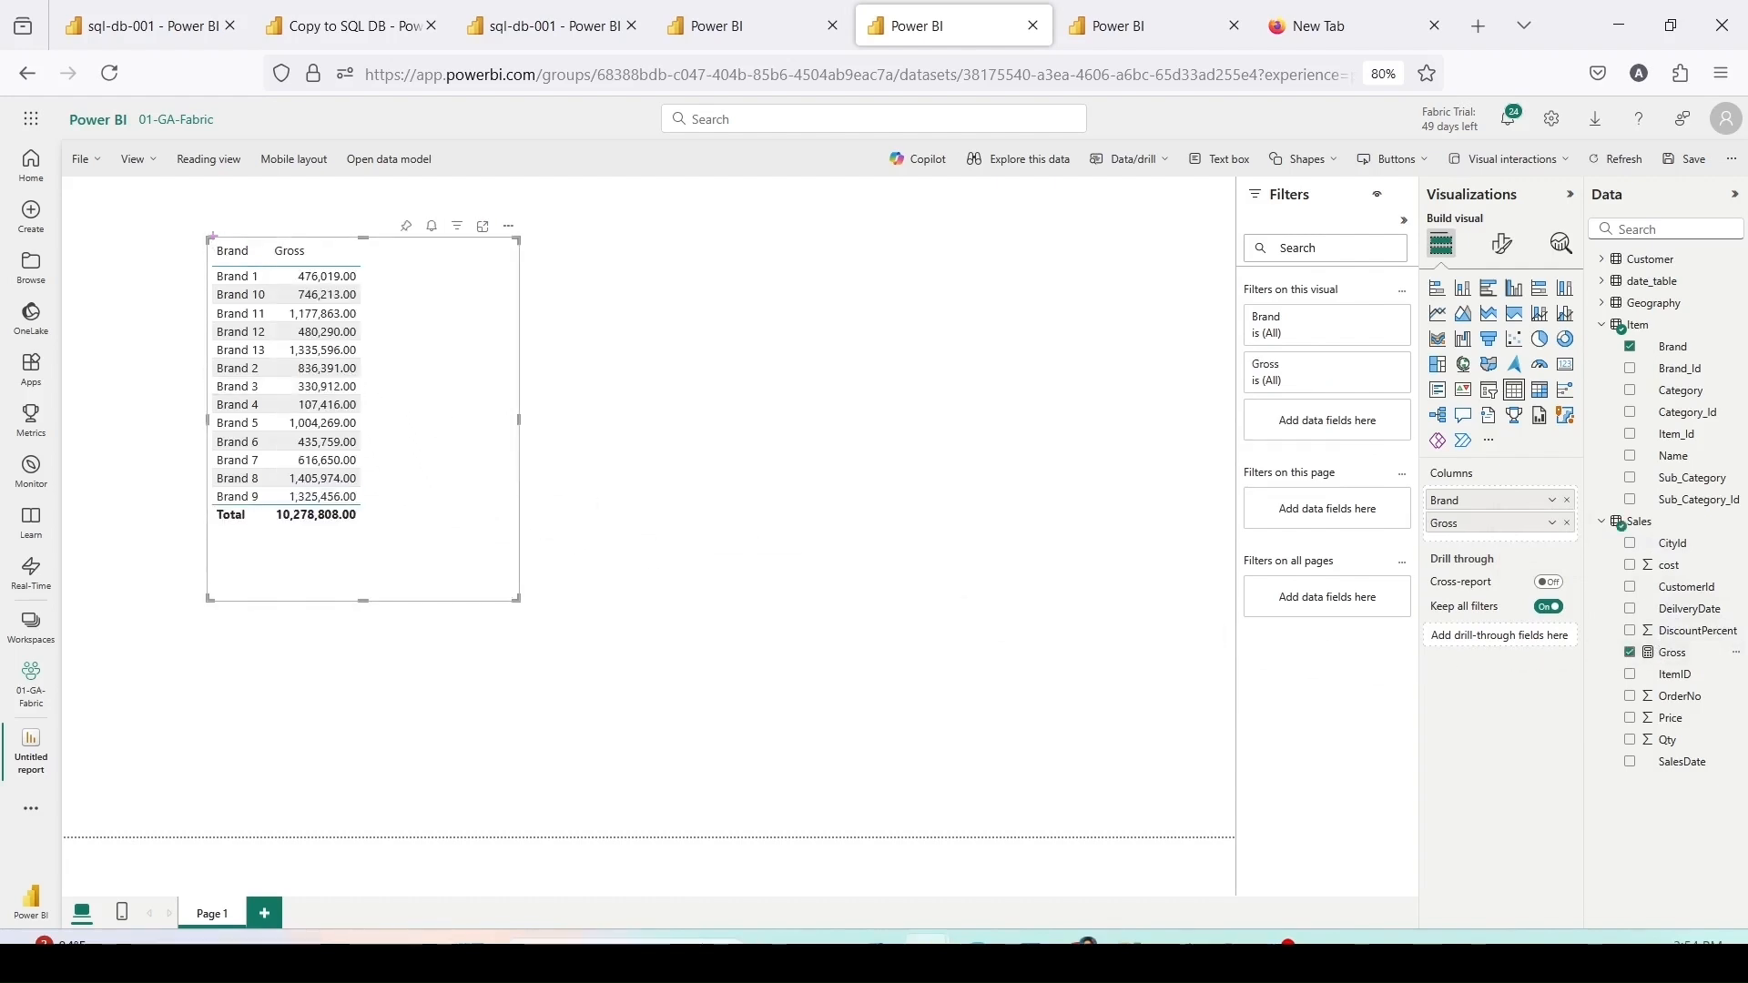
{"action": "mouse_move", "coordinate": [183, 223]}
{"action": "left_mouse_down"}
{"action": "mouse_move", "coordinate": [314, 430]}
{"action": "mouse_move", "coordinate": [470, 557]}
{"action": "left_mouse_up"}
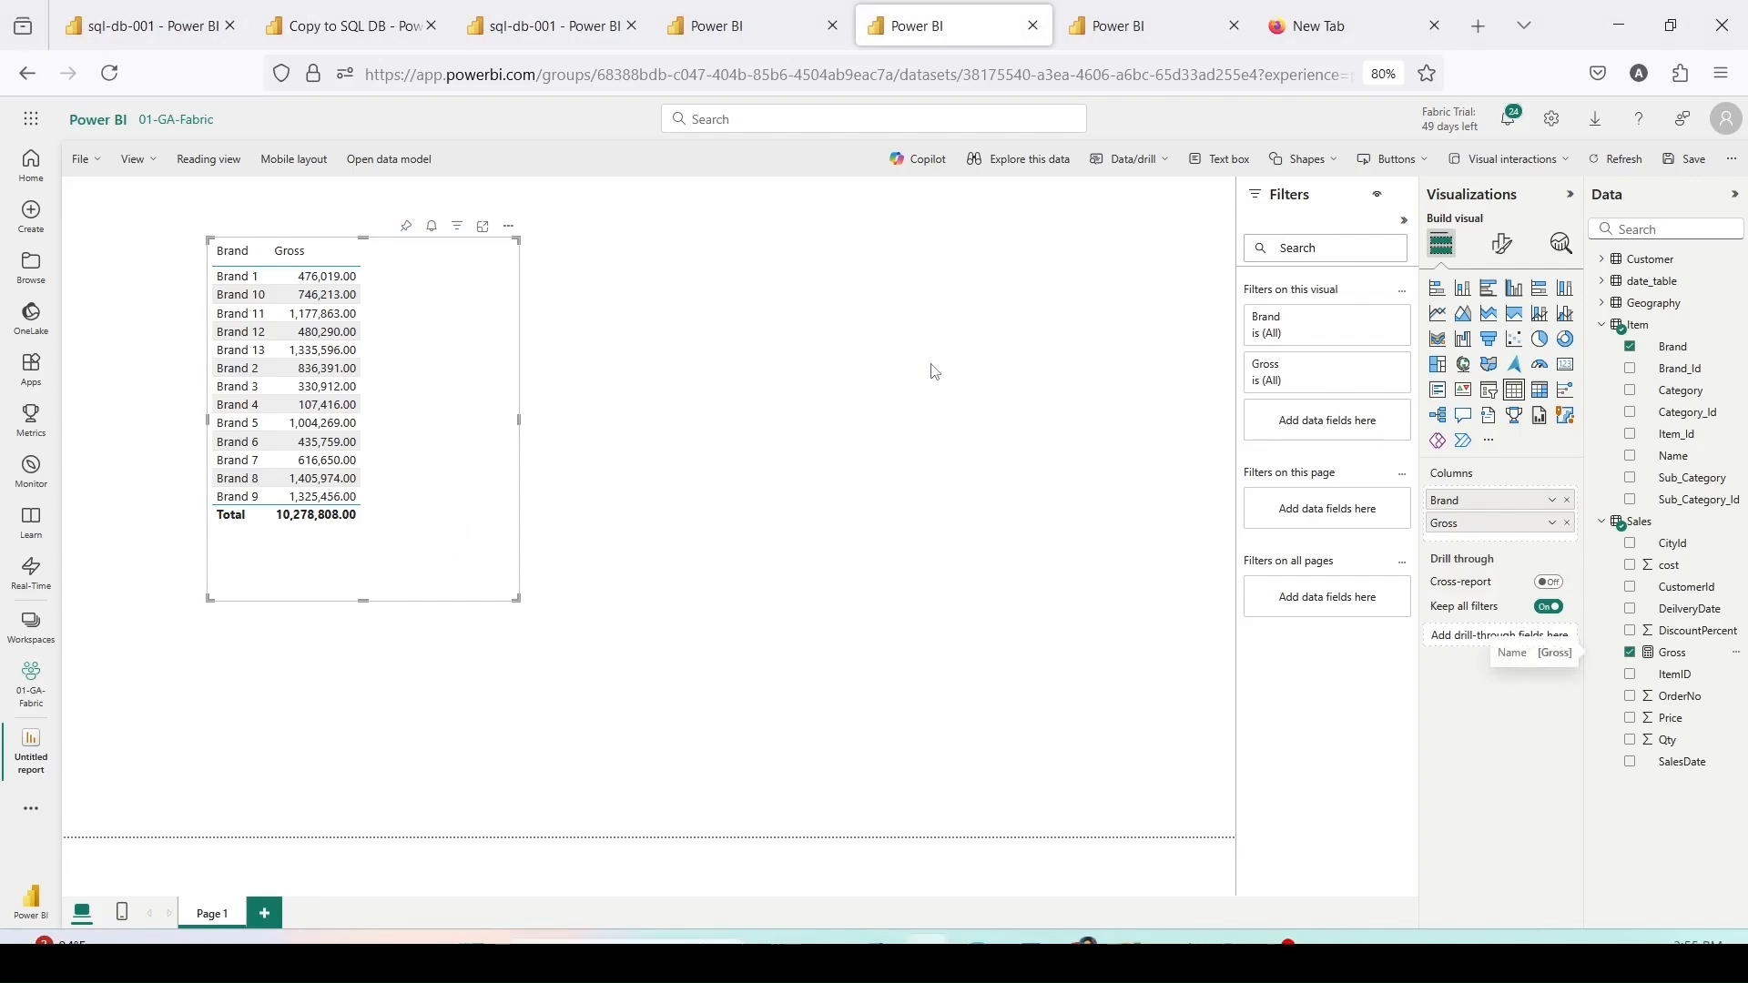
Step: Save the report as SQL DB Report in the 01-GA-Fabric workspace
{"action": "left_click", "coordinate": [1690, 160]}
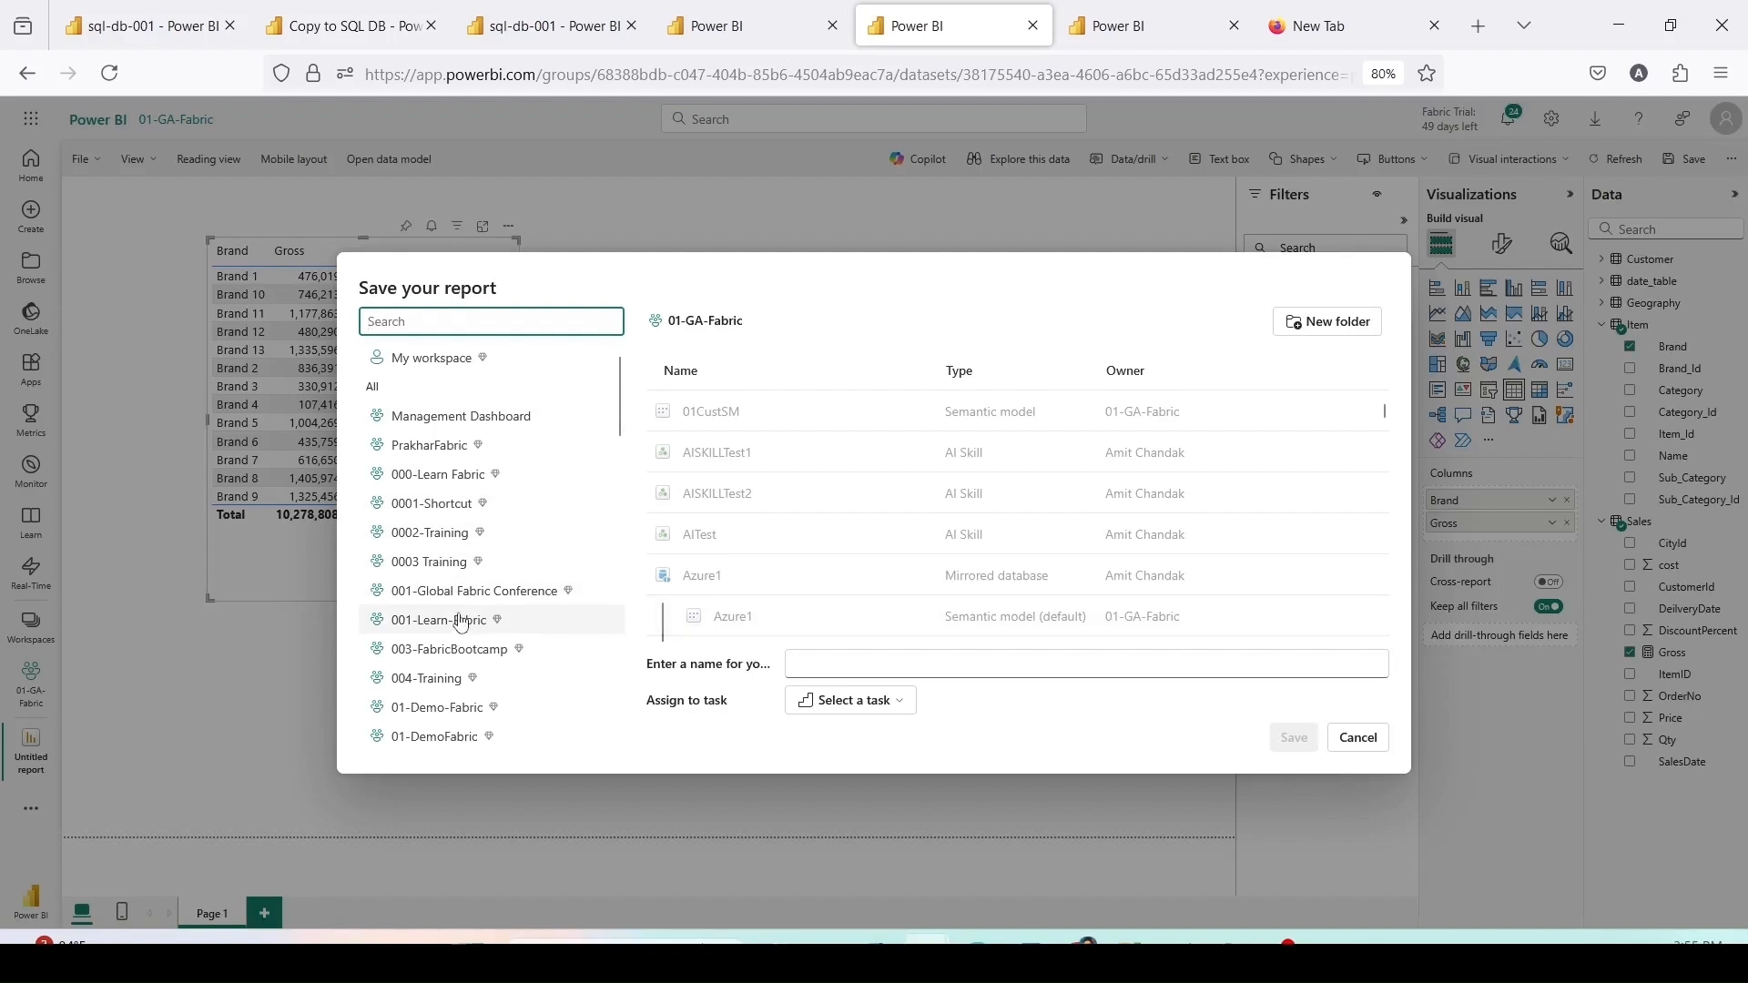
{"action": "scroll", "coordinate": [456, 616], "scroll_direction": "down", "scroll_amount": 3}
{"action": "left_click", "coordinate": [827, 668]}
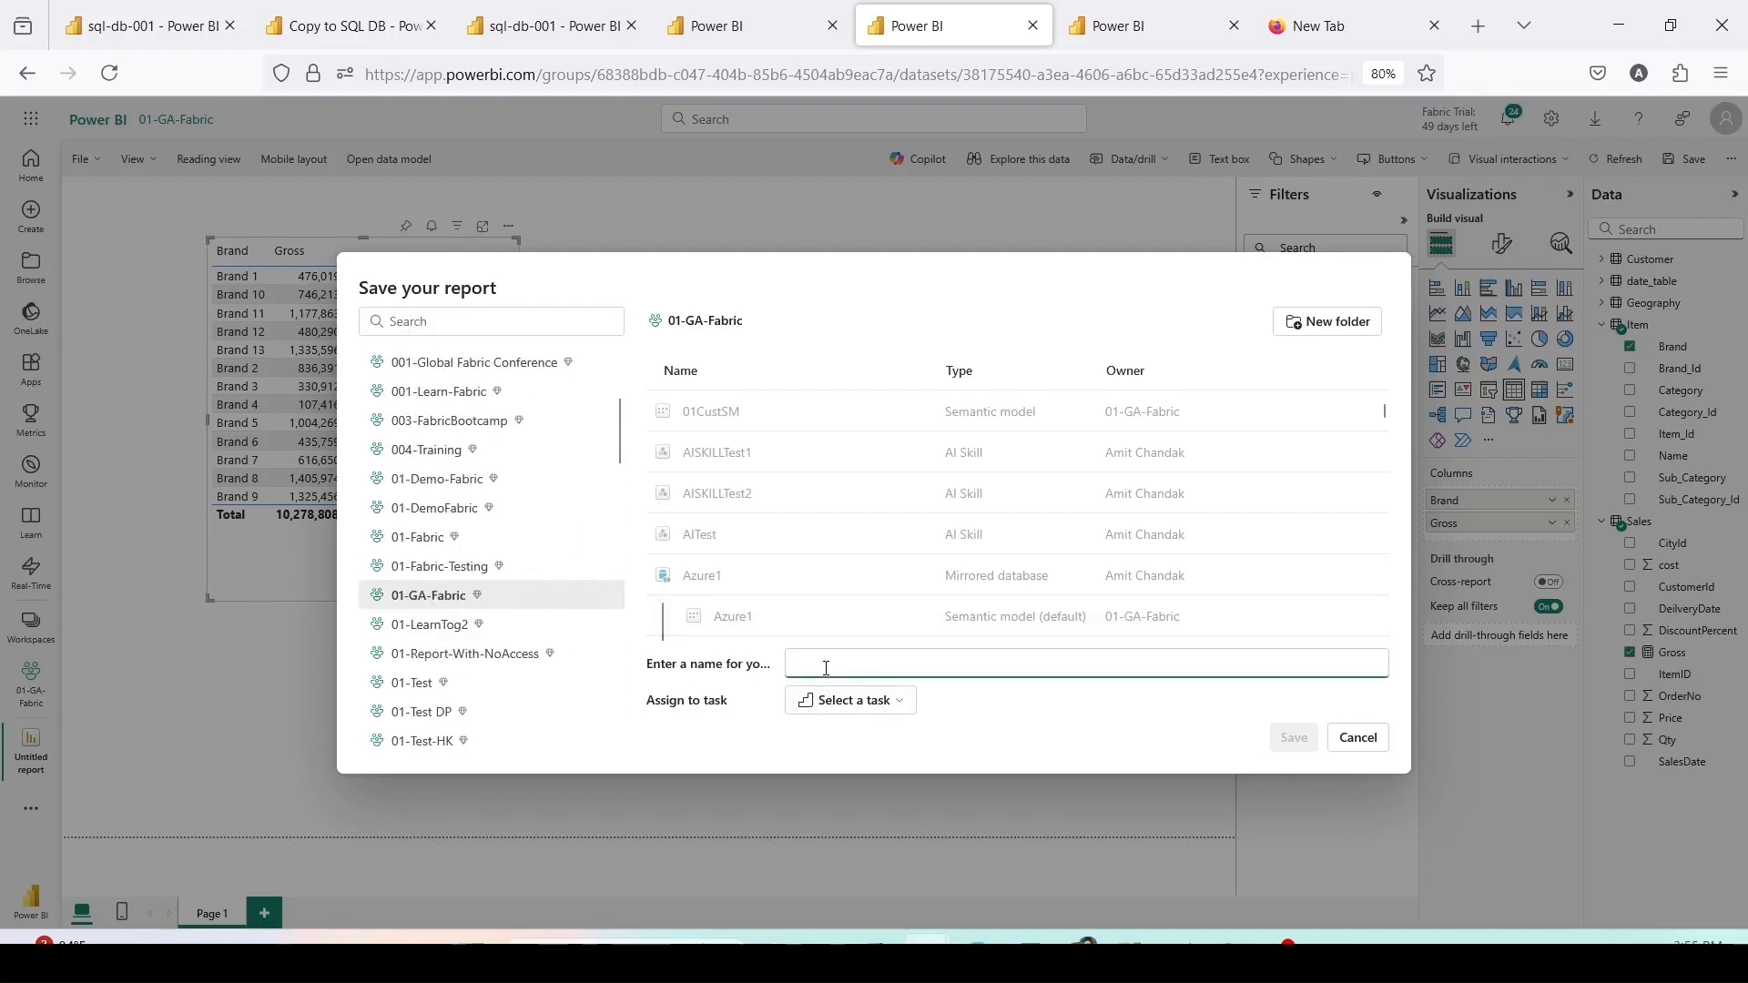
{"action": "type", "text": "SQL DB"}
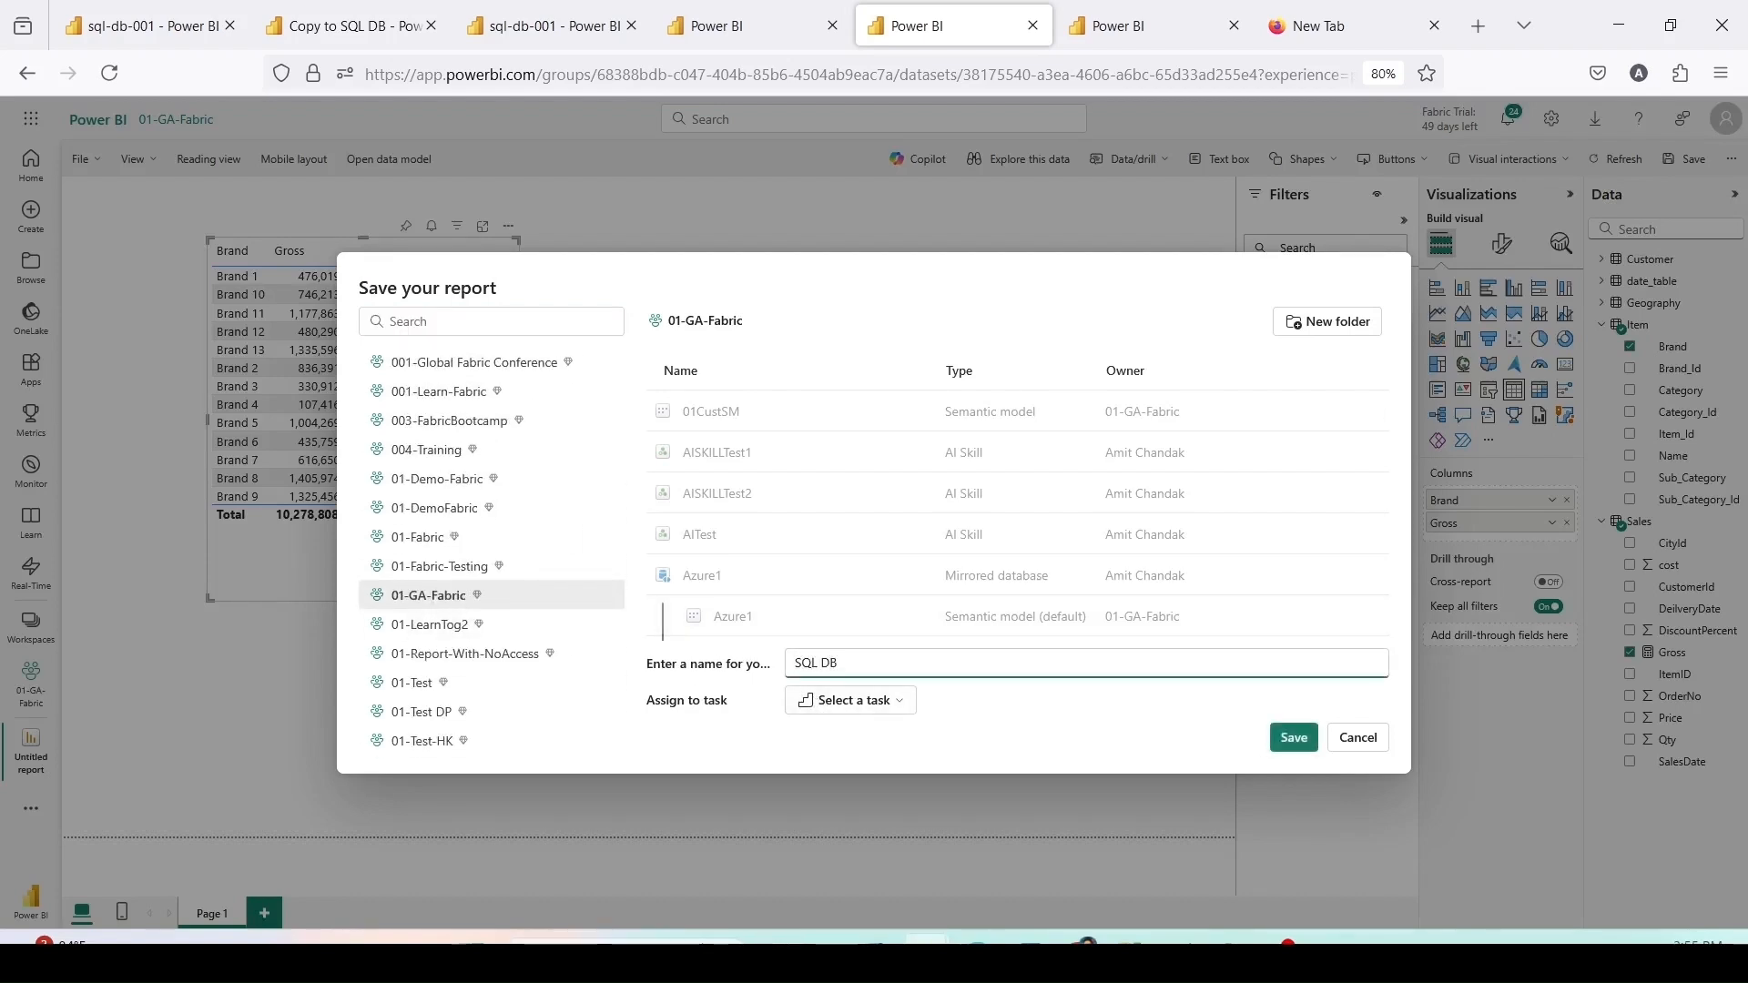
{"action": "type", "text": " Report"}
{"action": "left_click", "coordinate": [1294, 739]}
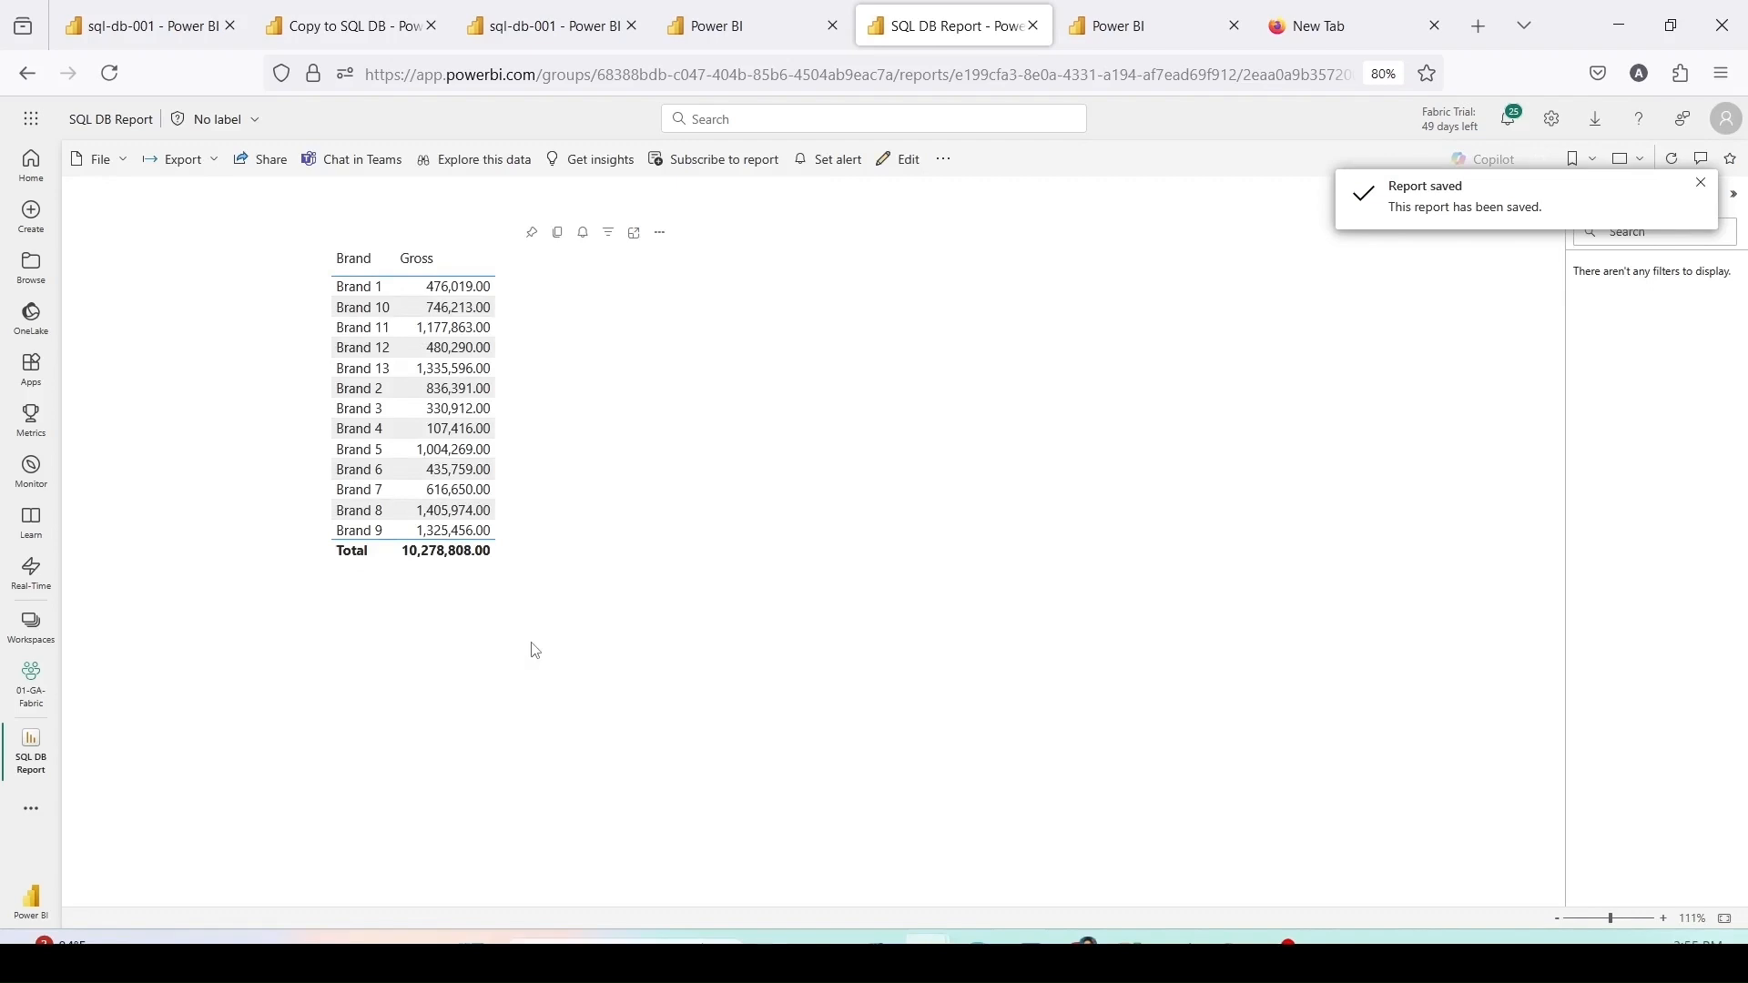